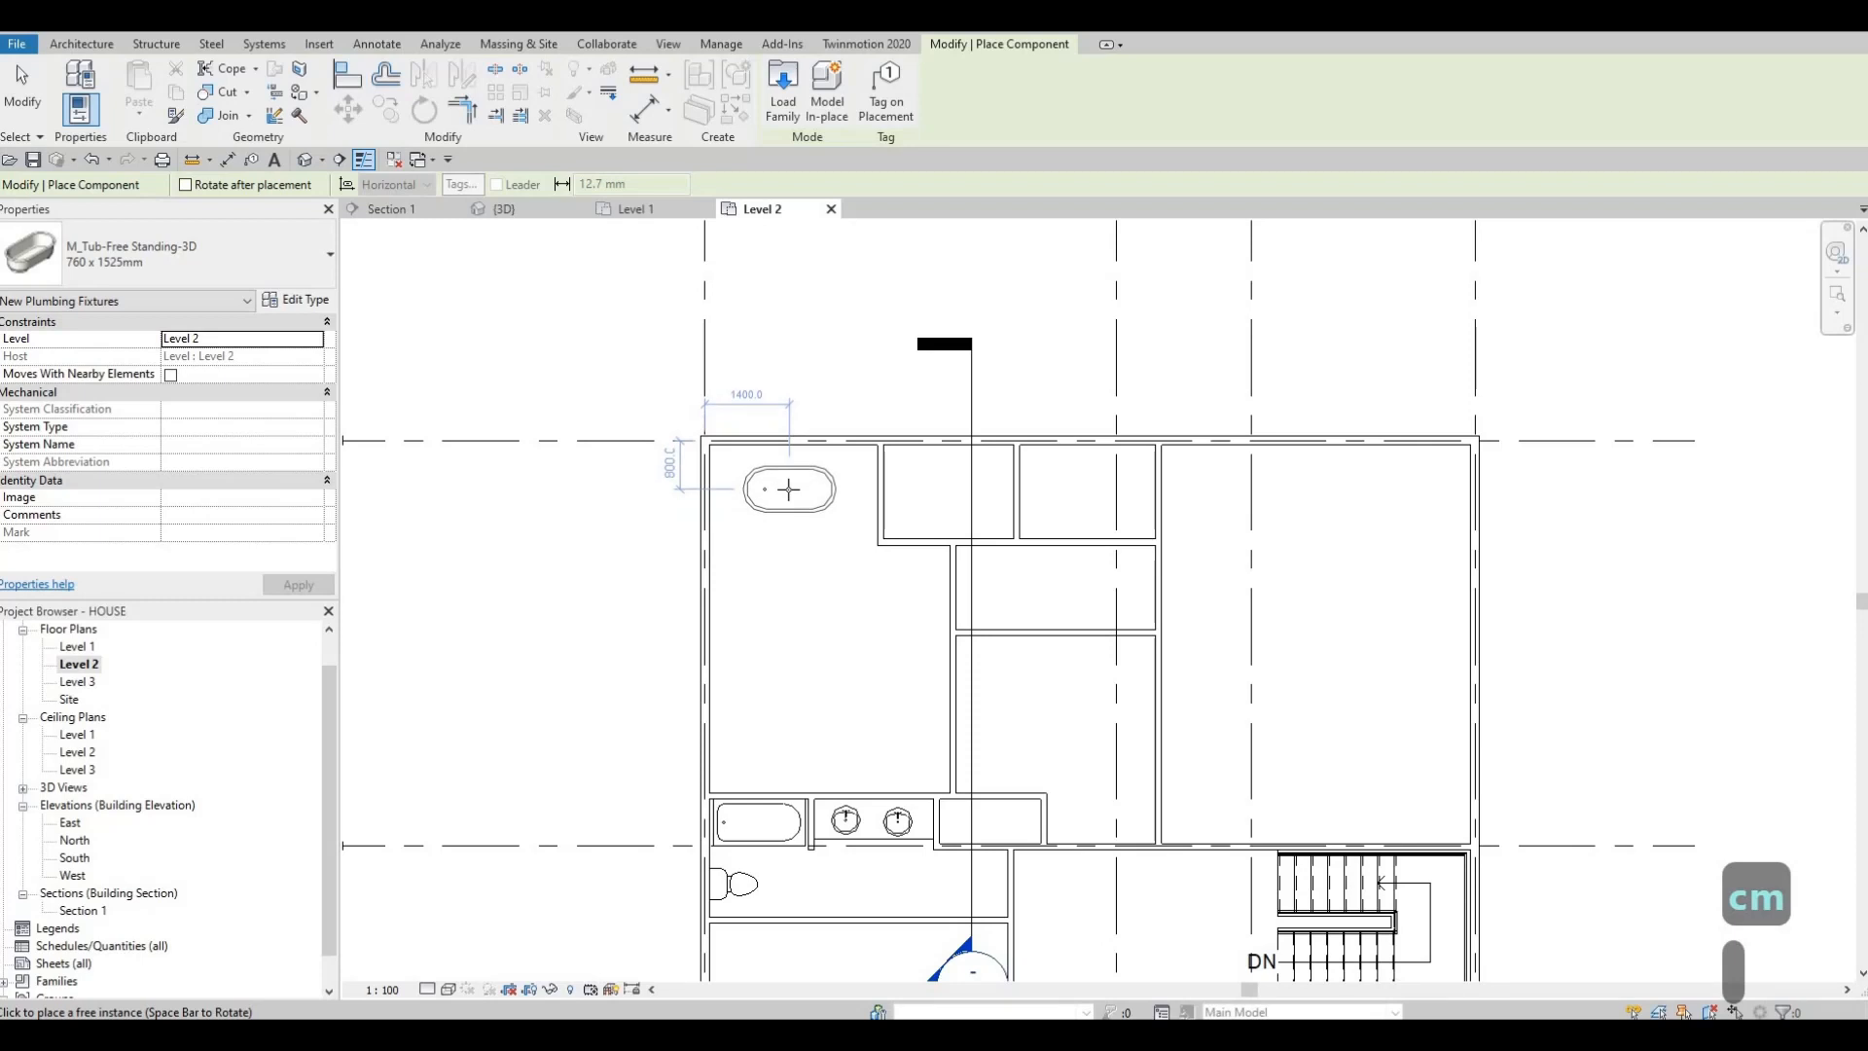
# - Place the 760 x 1525mm free-standing tub in the upper-left room, about 1400 mm from the left wall and 800 mm from the upper wall
pyautogui.click(822, 506)
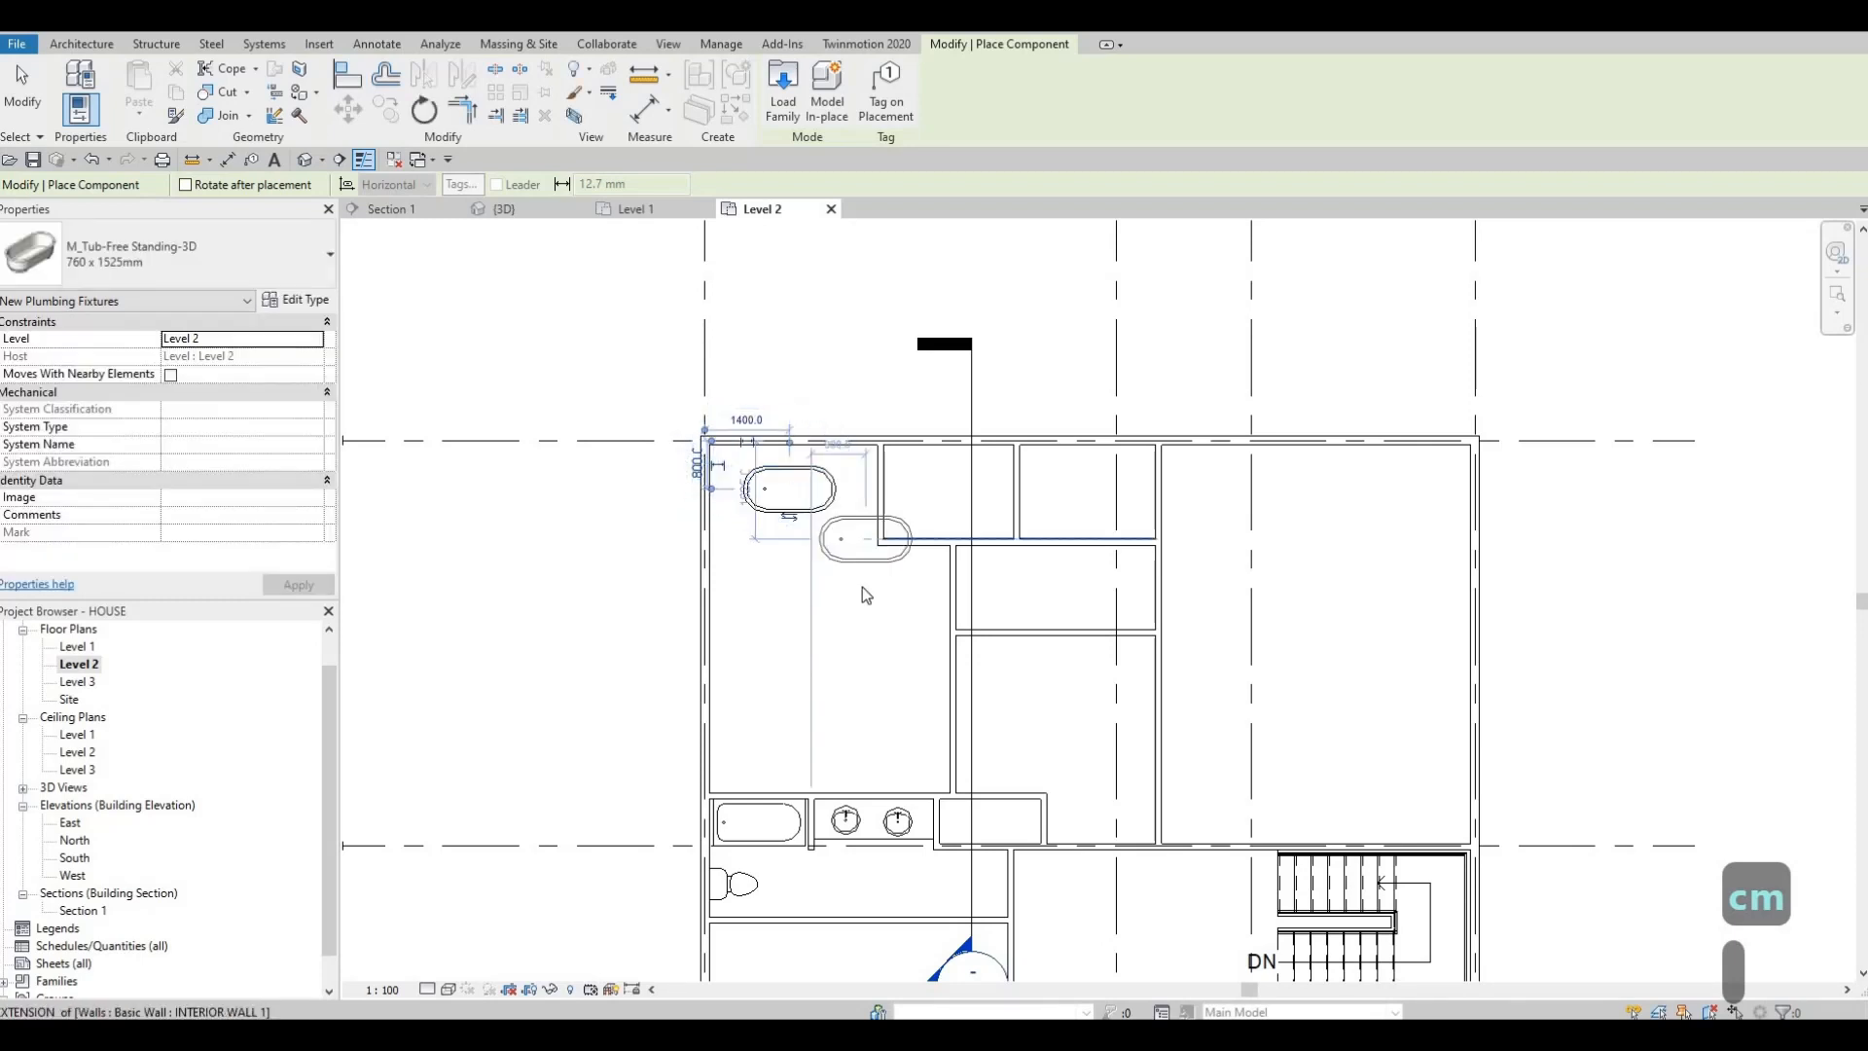
pyautogui.press('Escape')
pyautogui.press('Escape')
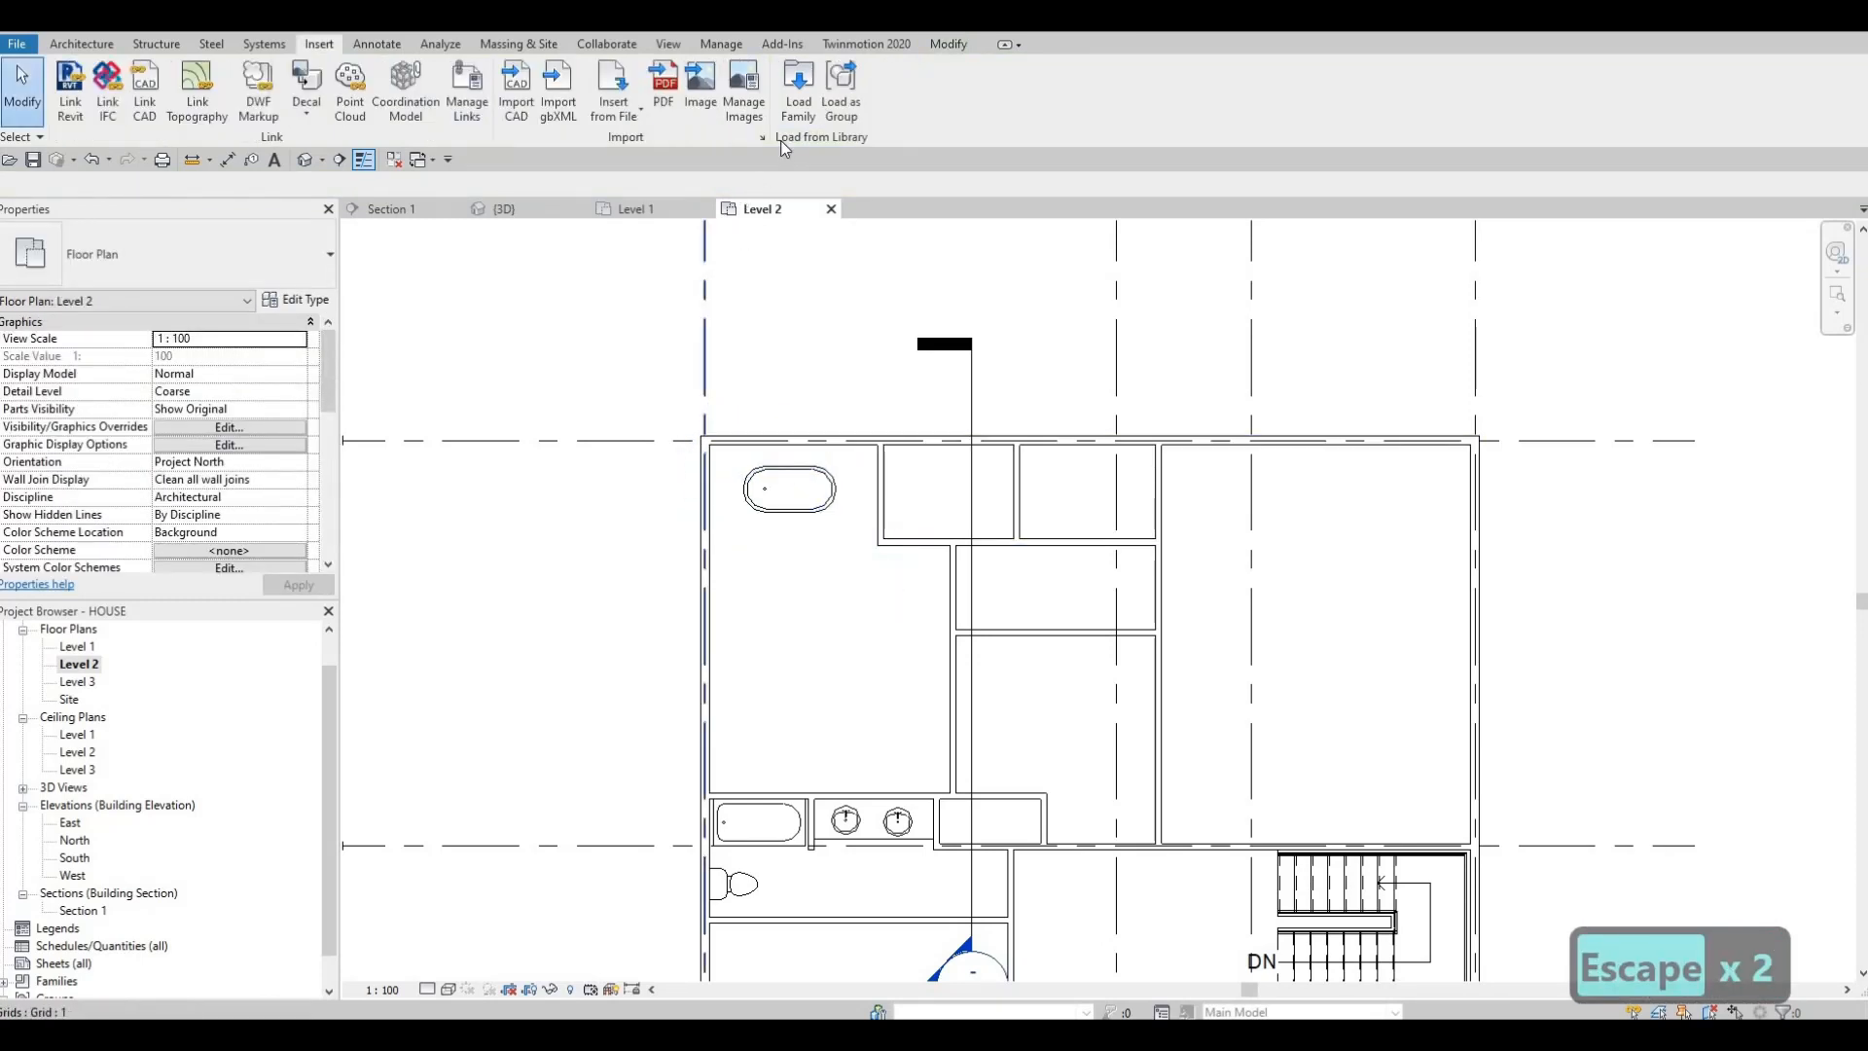
# - Load the M_Shower Stall-2D family from the Showers folder of the plumbing fixtures library
pyautogui.click(797, 92)
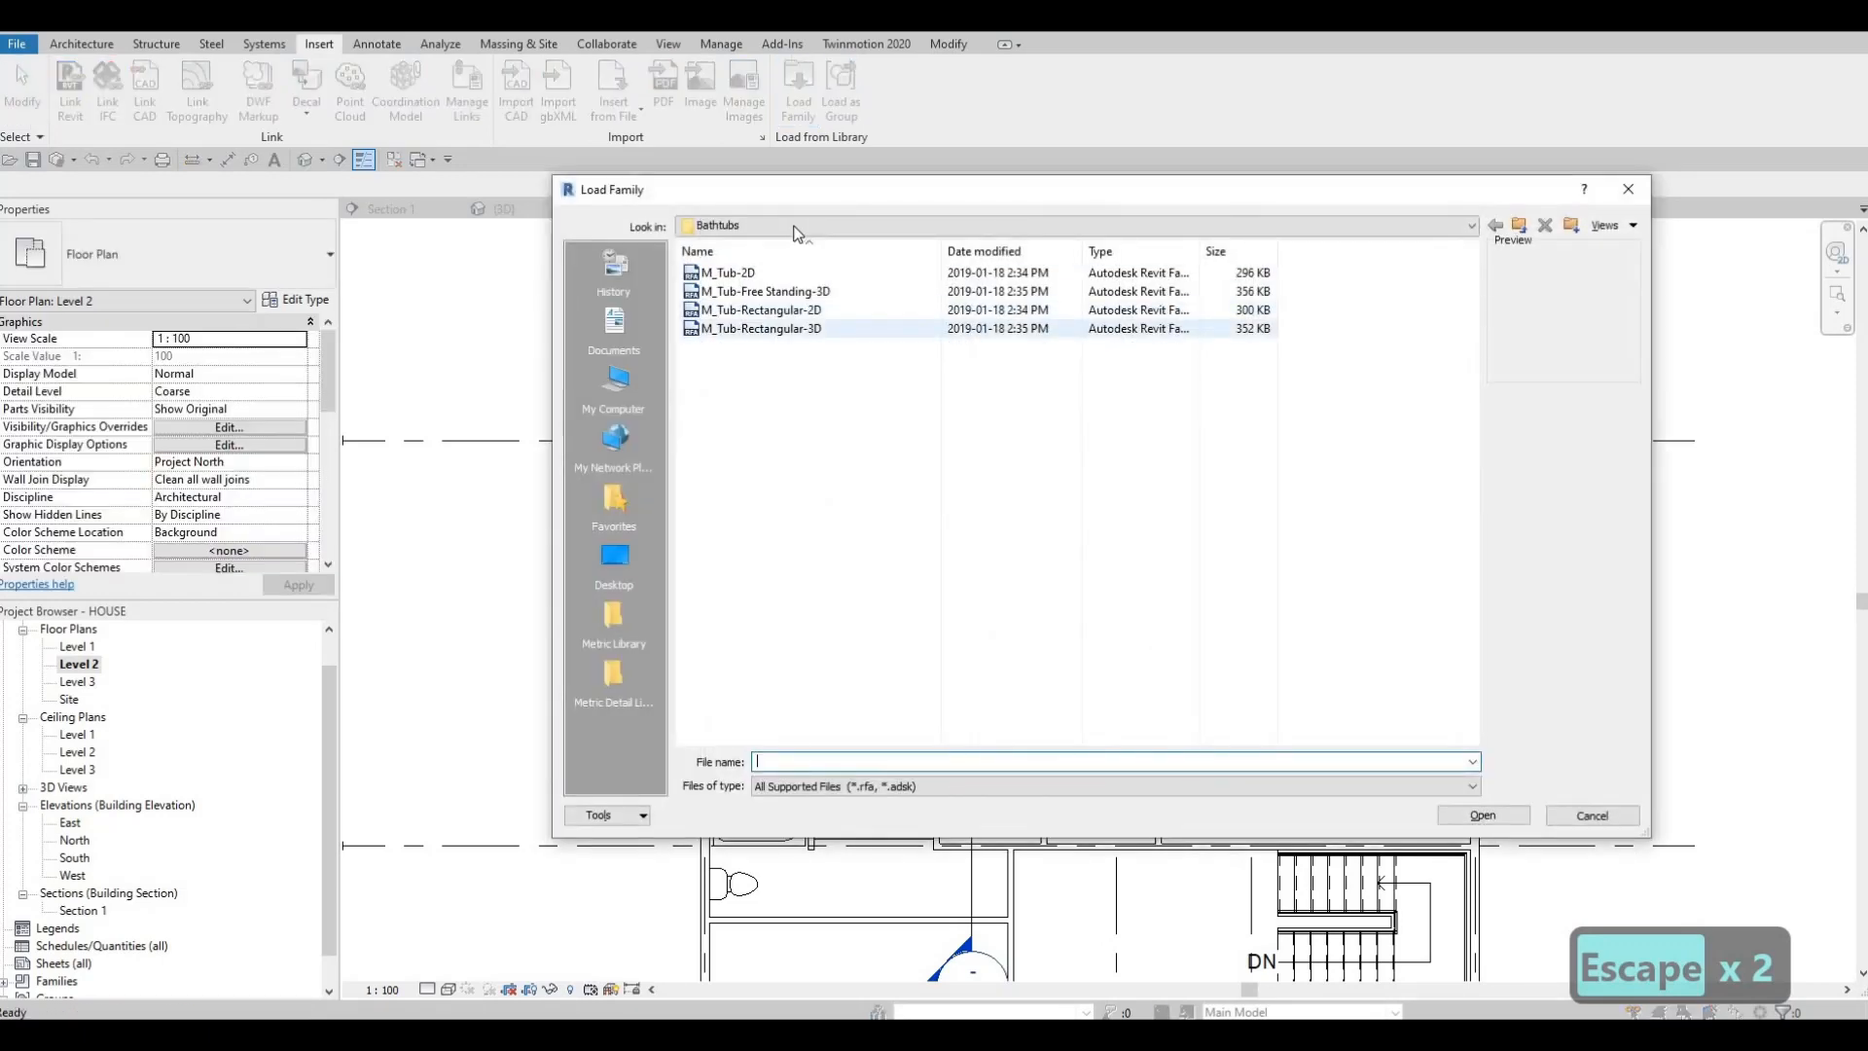
pyautogui.click(803, 227)
pyautogui.scroll(1, 827, 319)
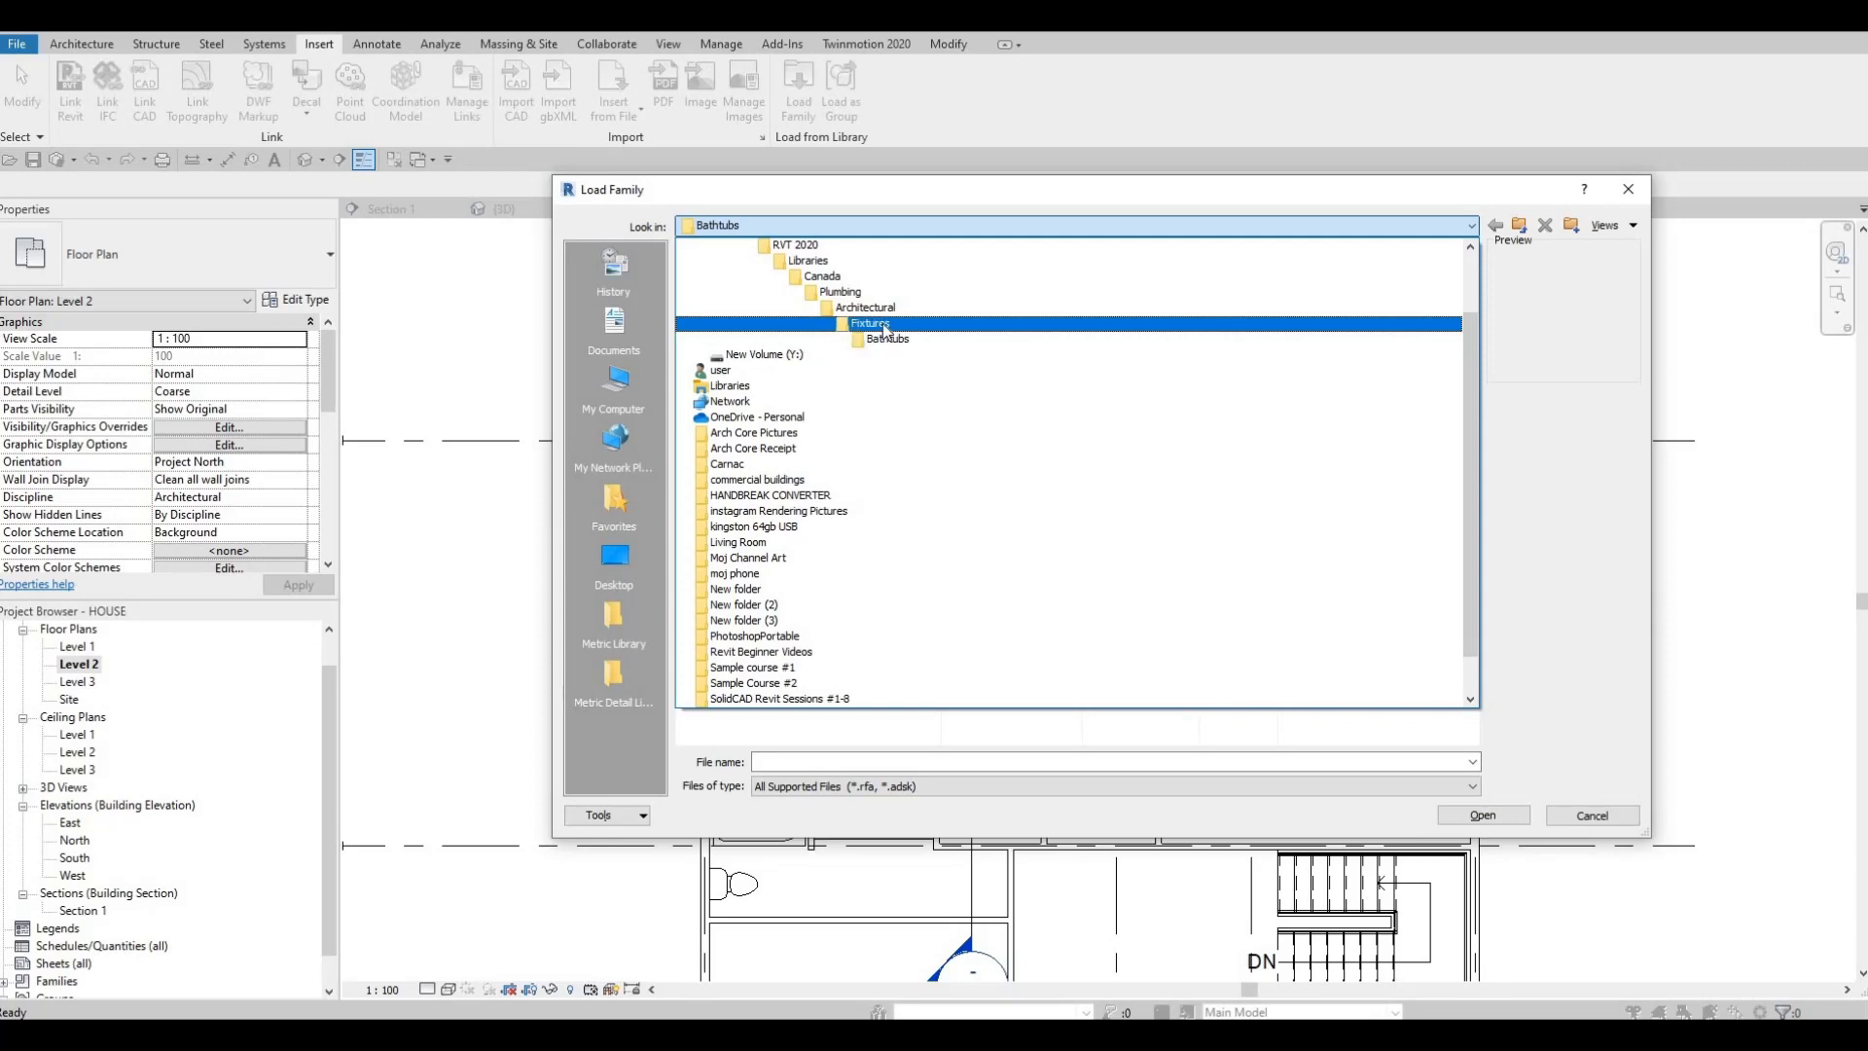
pyautogui.click(784, 325)
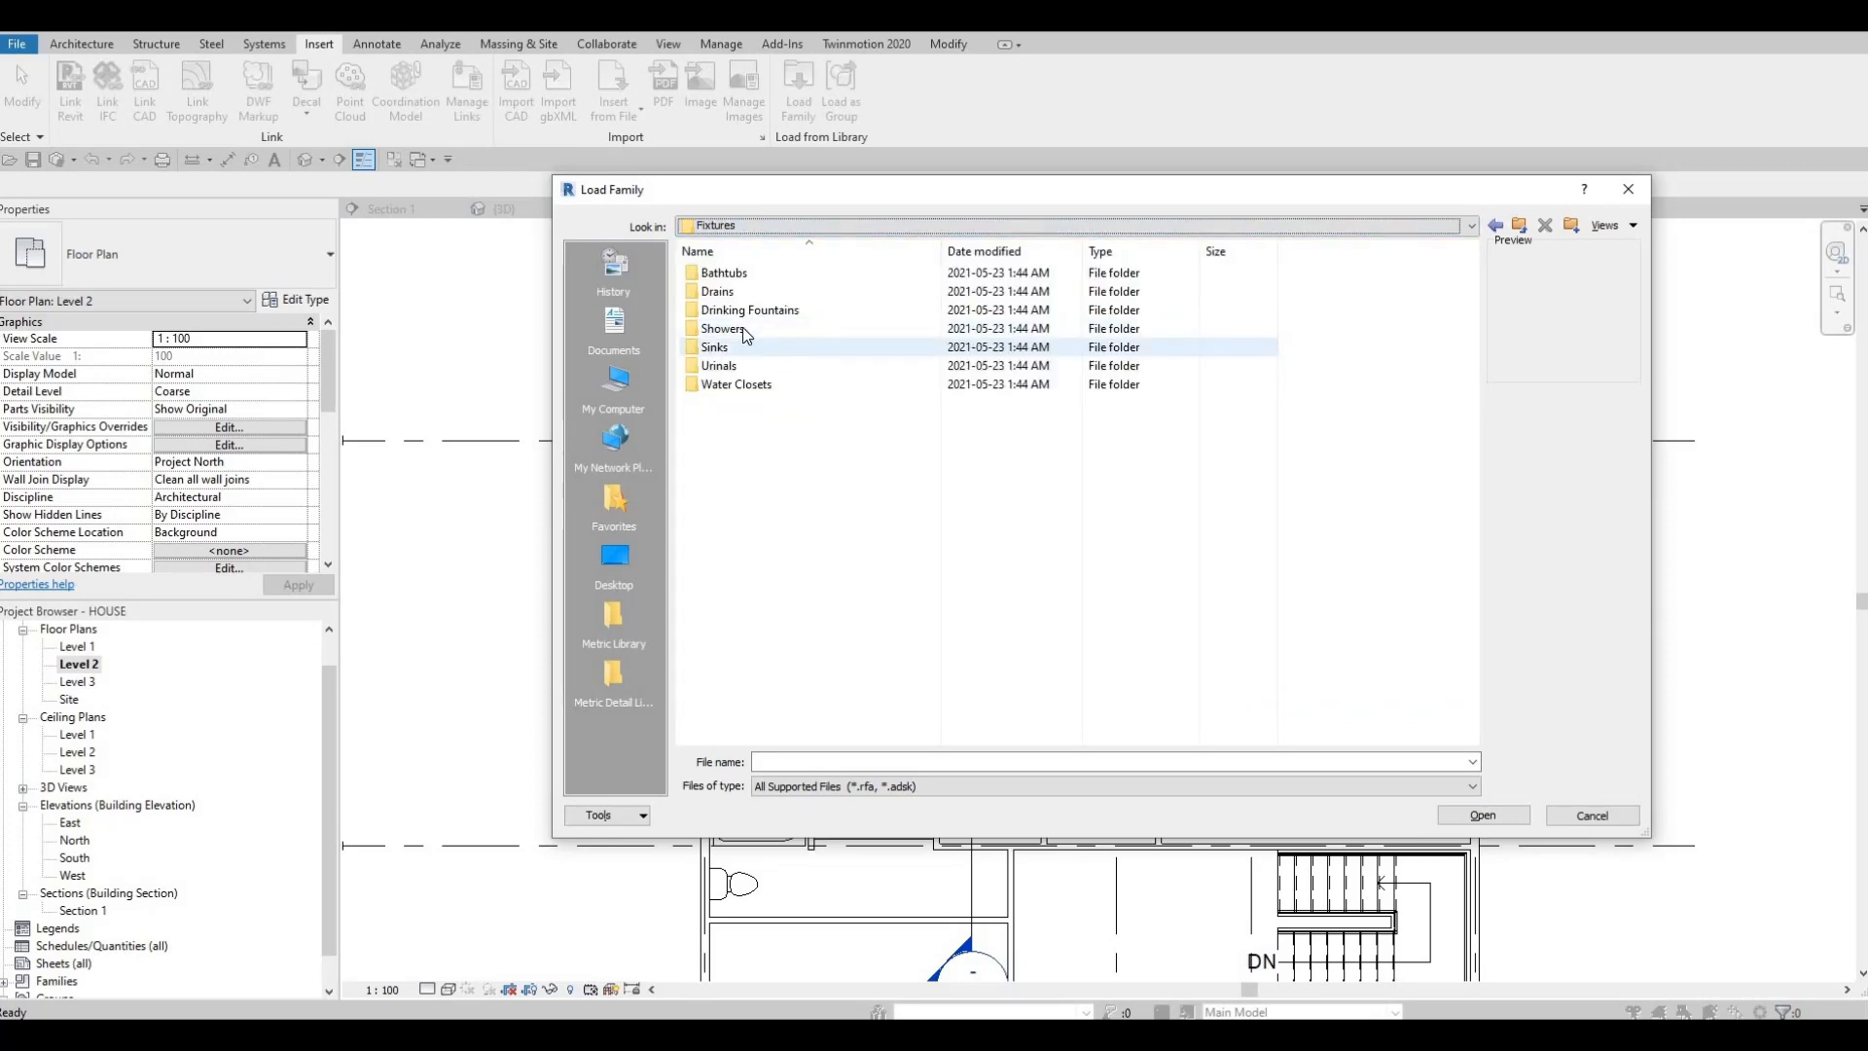
pyautogui.doubleClick(768, 328)
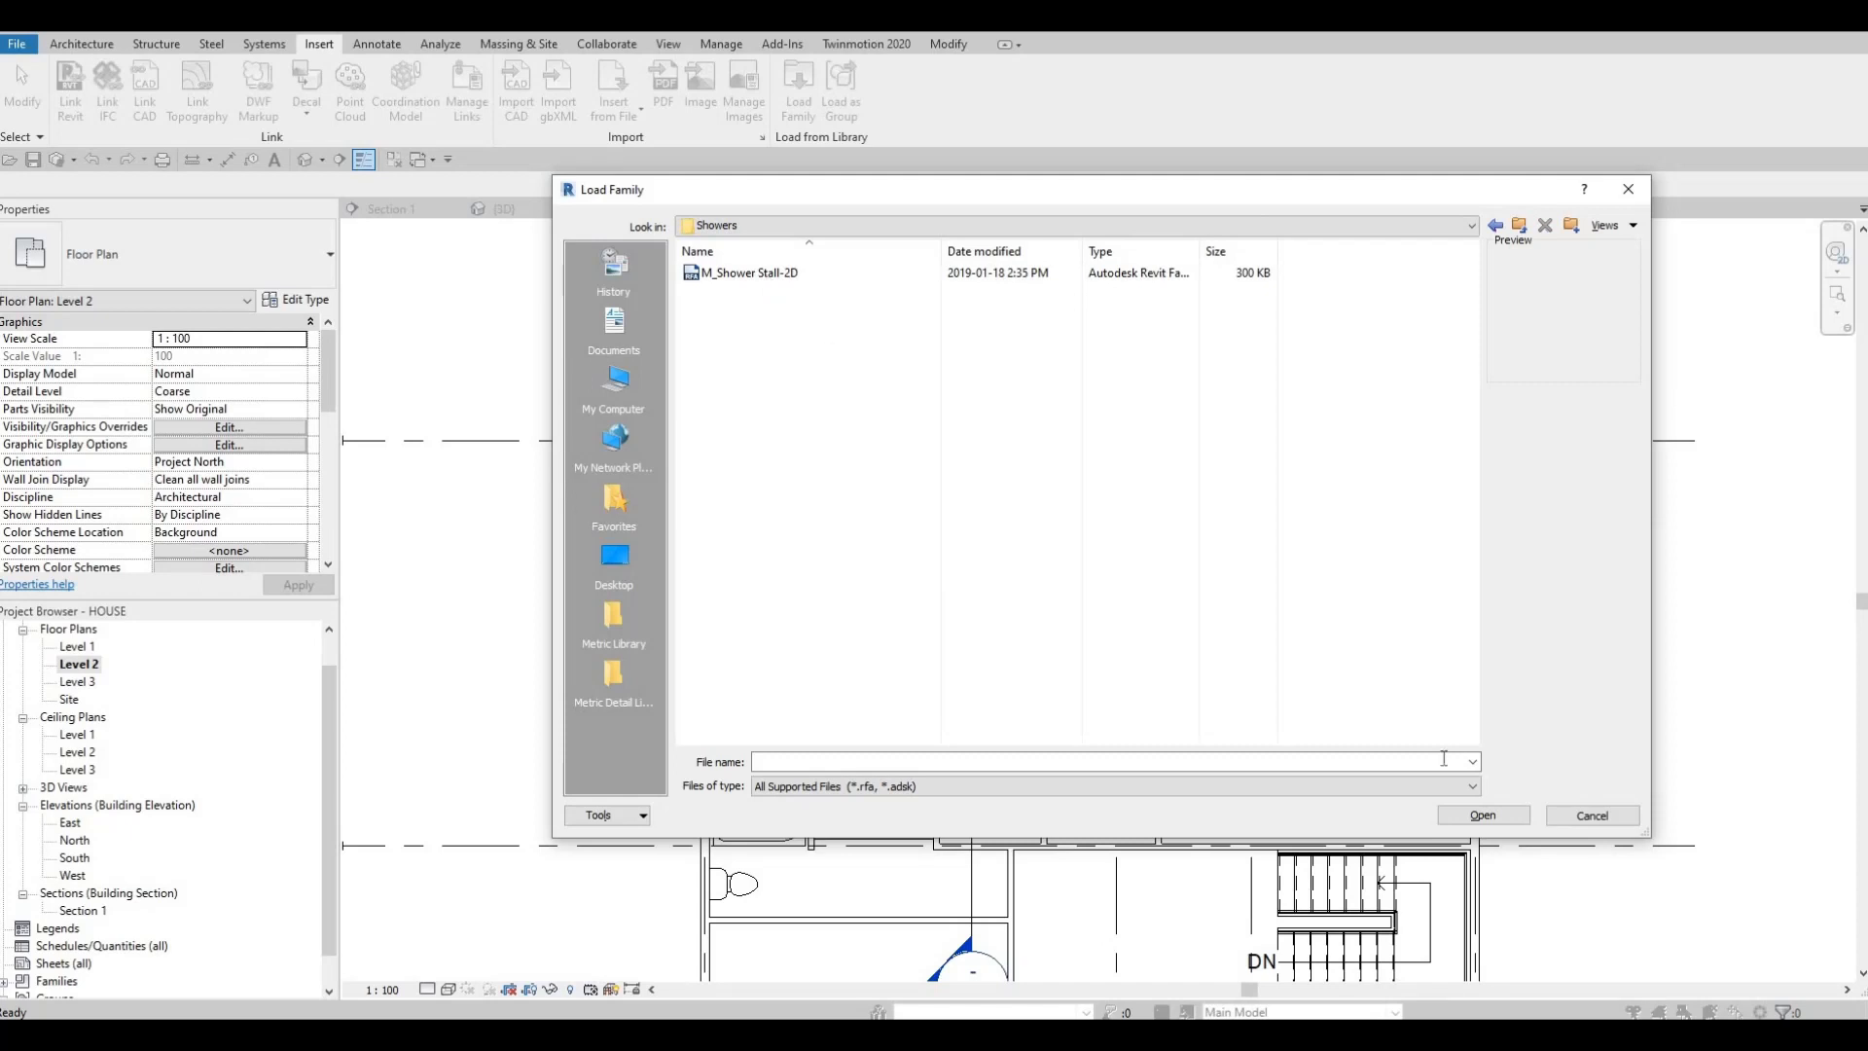
pyautogui.click(1475, 815)
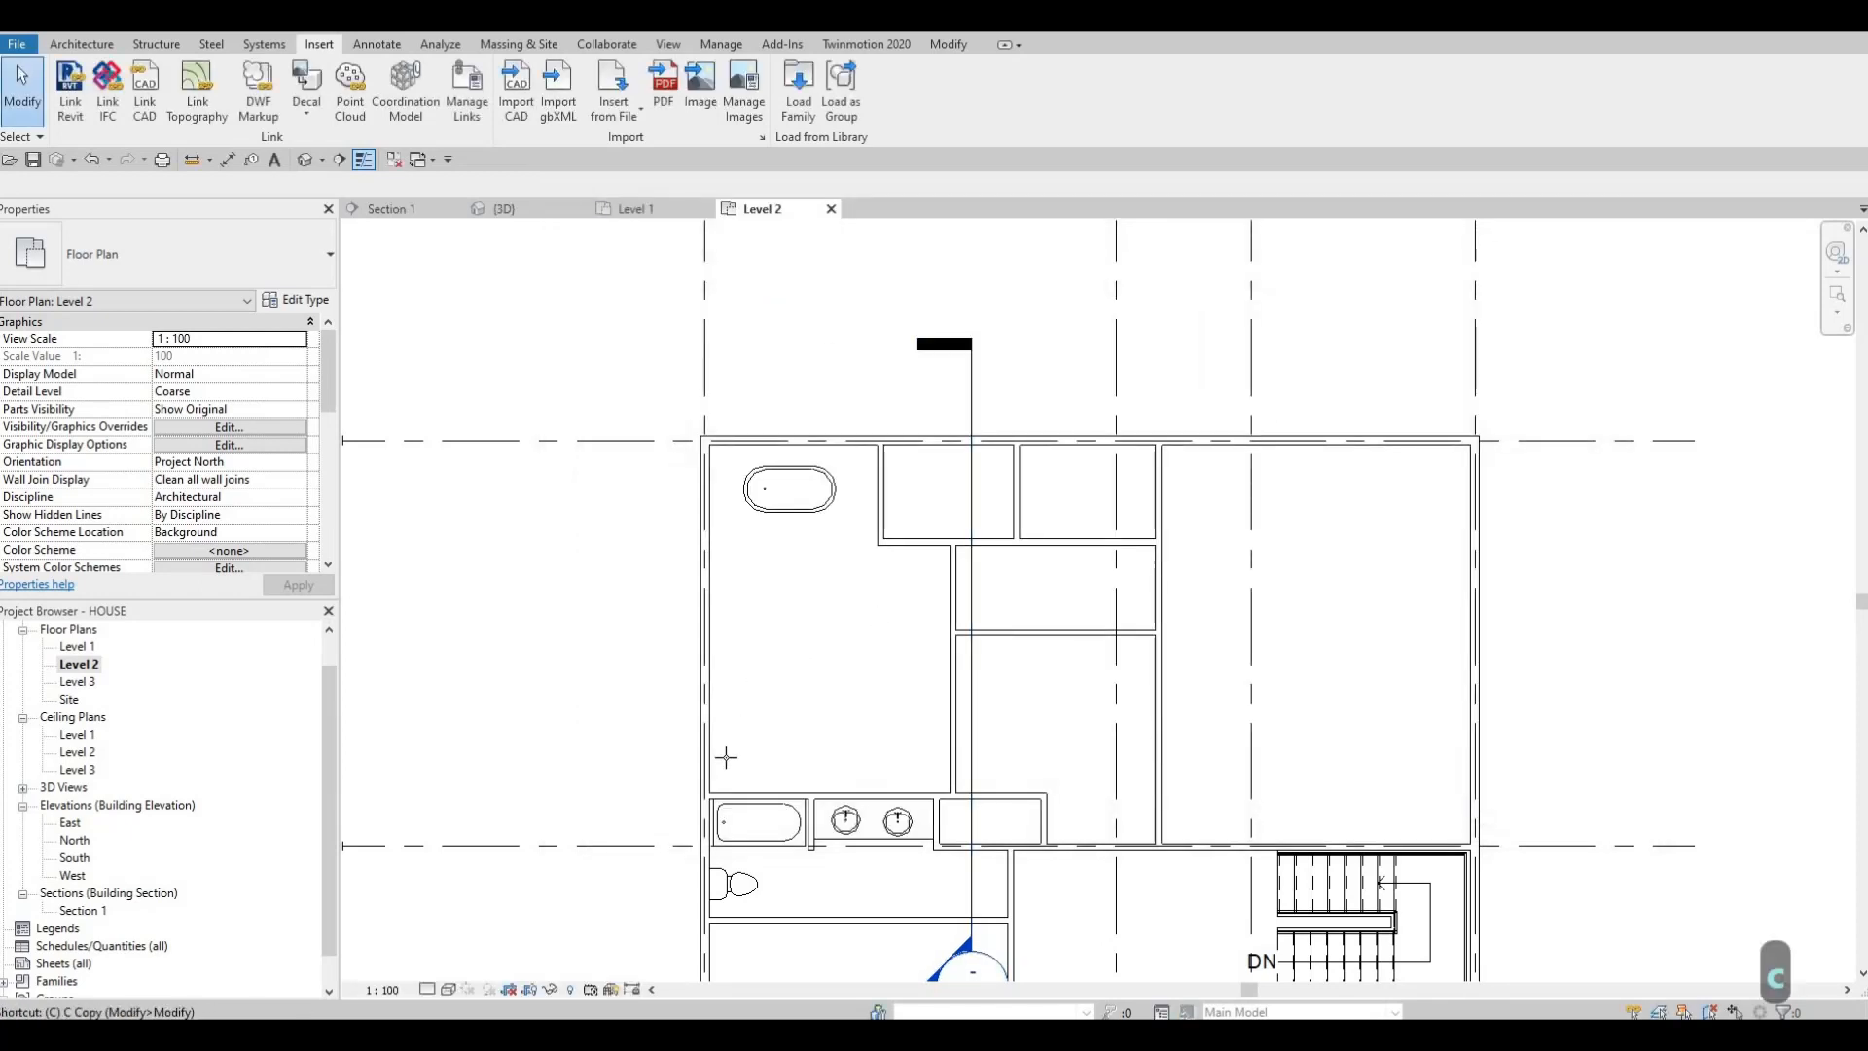
# - Place the M_Shower Stall-2D component in the lower-left corner of the room containing the free-standing tub
pyautogui.press('c')
pyautogui.press('m')
pyautogui.scroll(2, 729, 759)
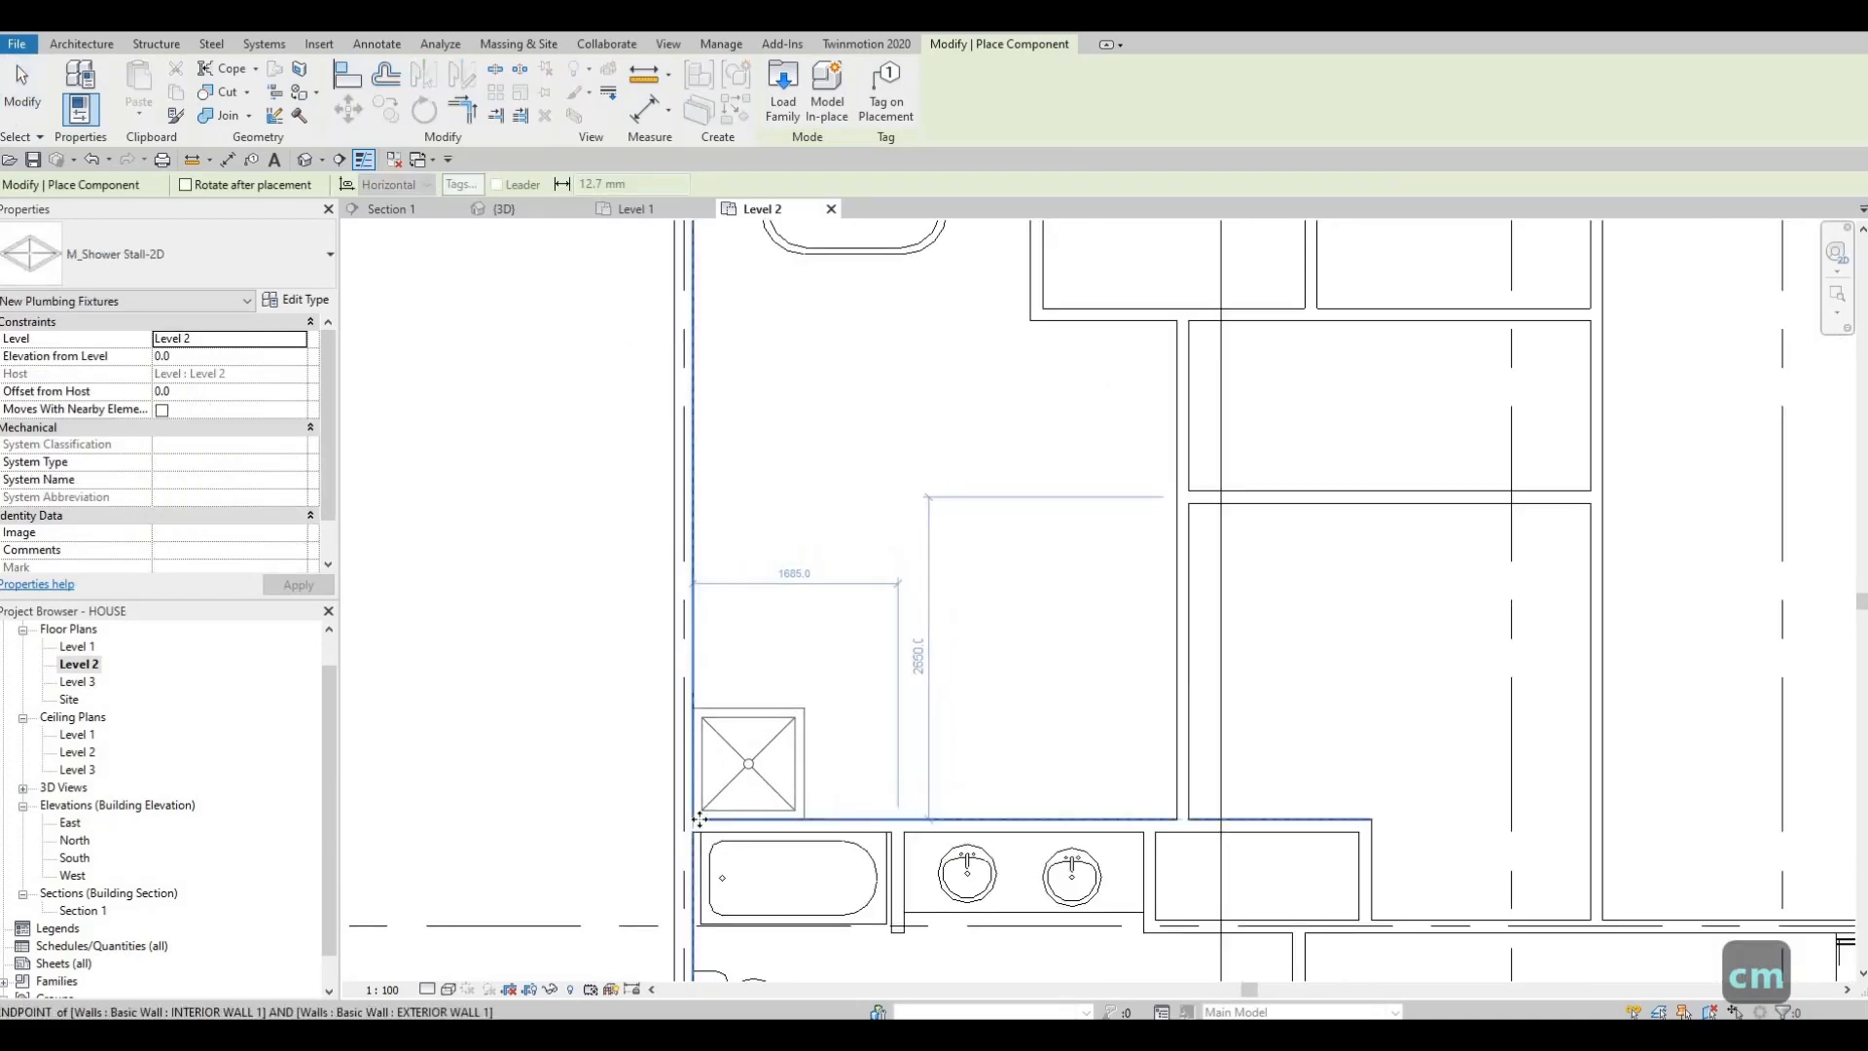
pyautogui.click(769, 798)
pyautogui.press('Escape')
pyautogui.press('Escape')
pyautogui.press('Escape')
# - Duplicate the placed shower stall's type, naming the copy M_Shower Stall-2D 2
pyautogui.click(764, 783)
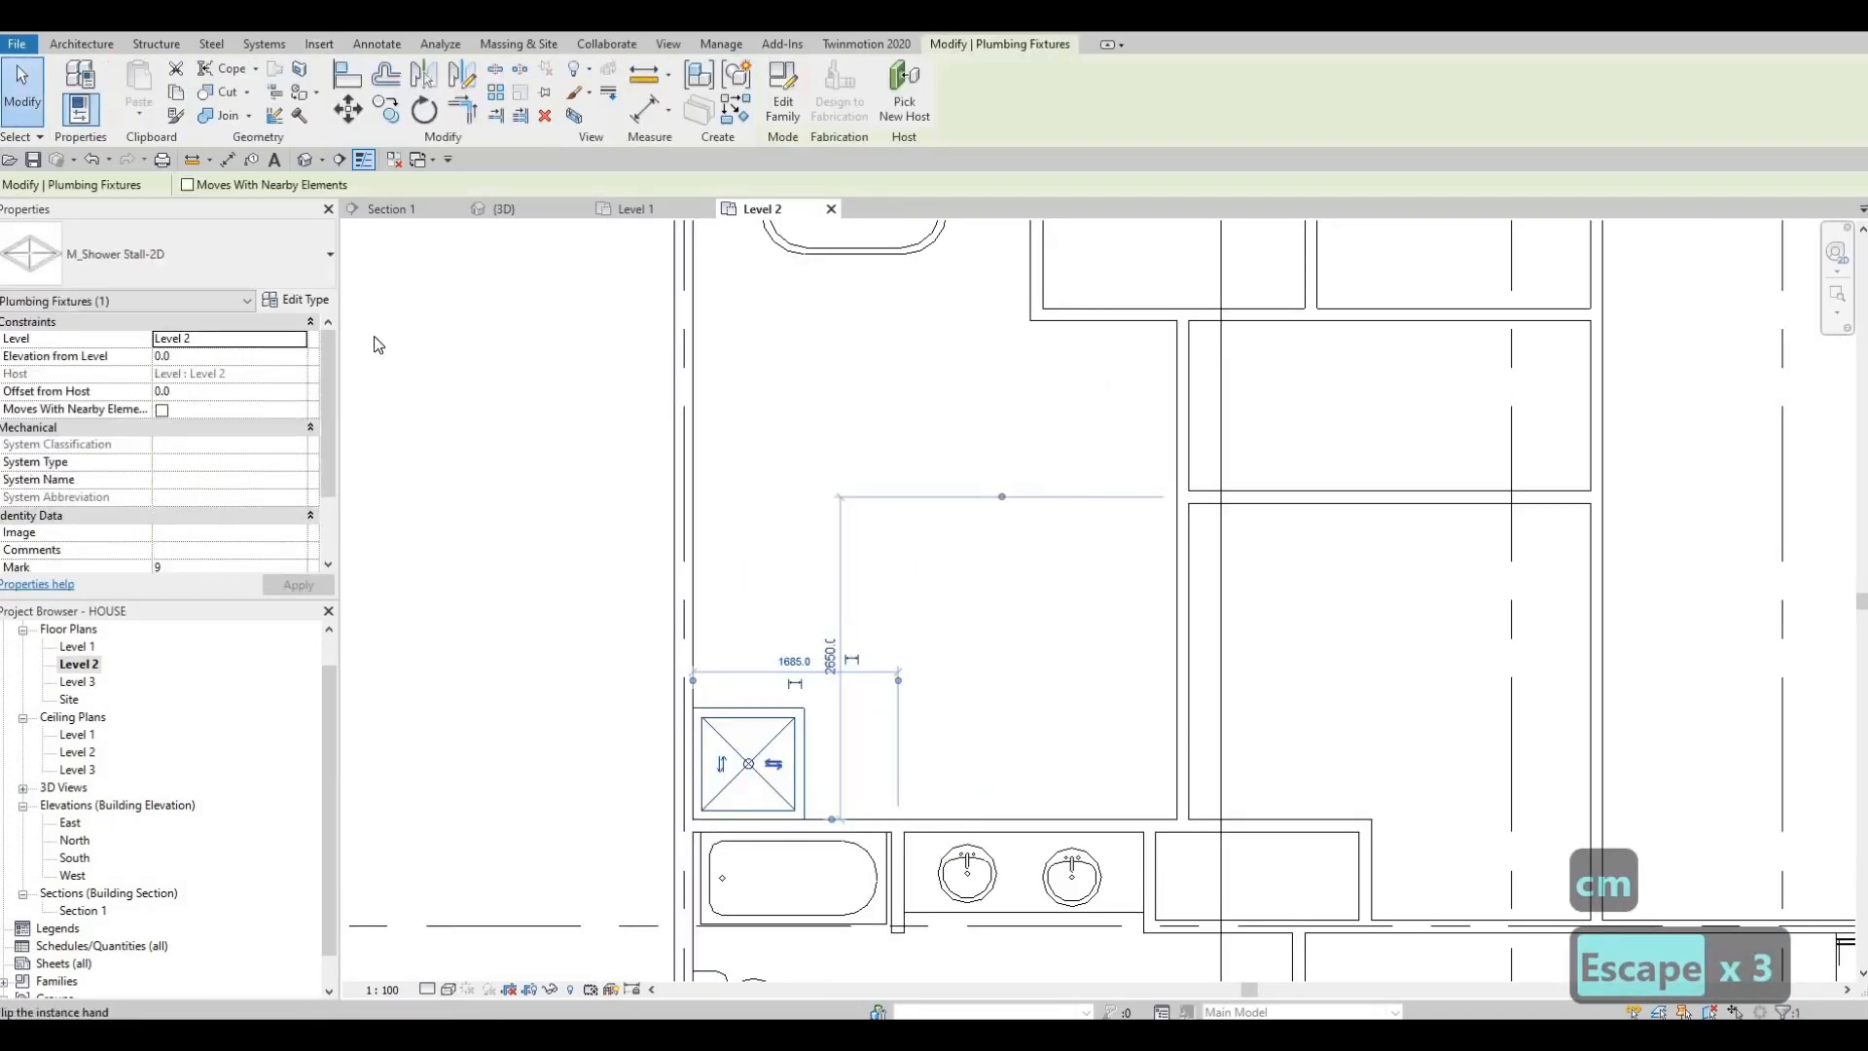
pyautogui.click(296, 299)
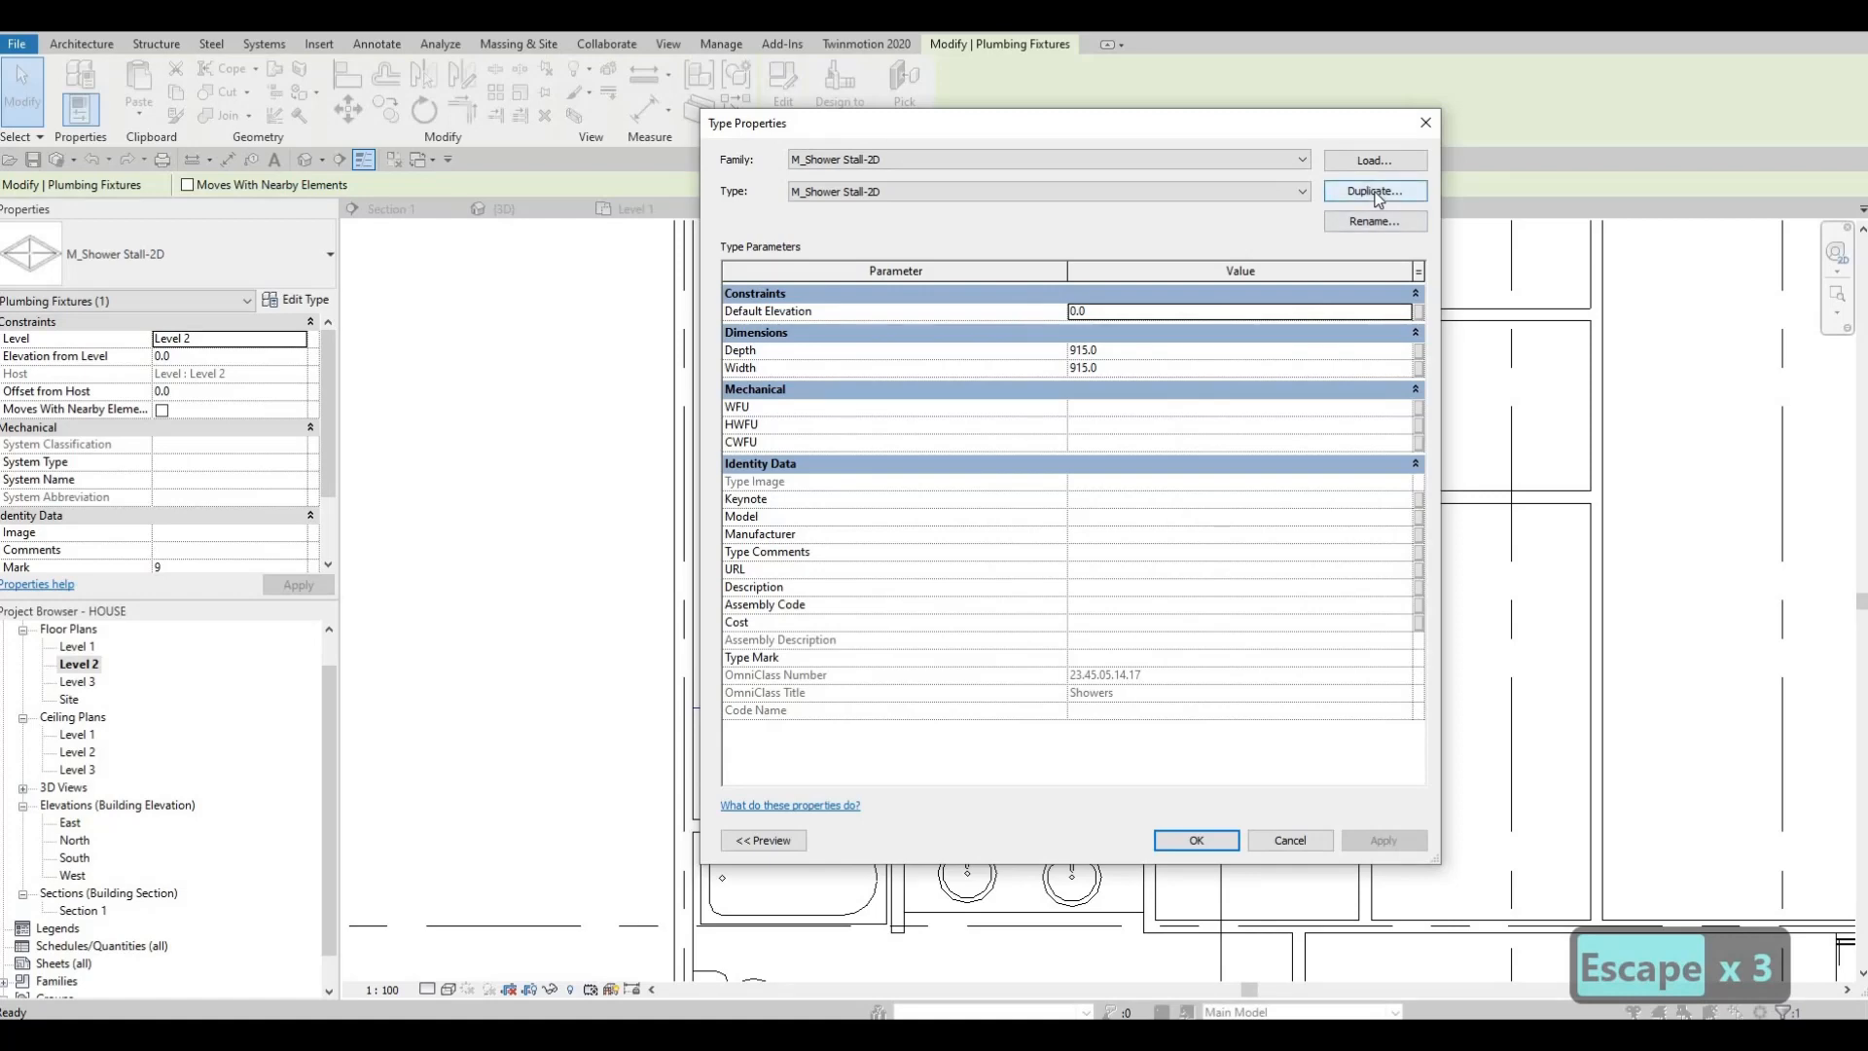
pyautogui.press('space')
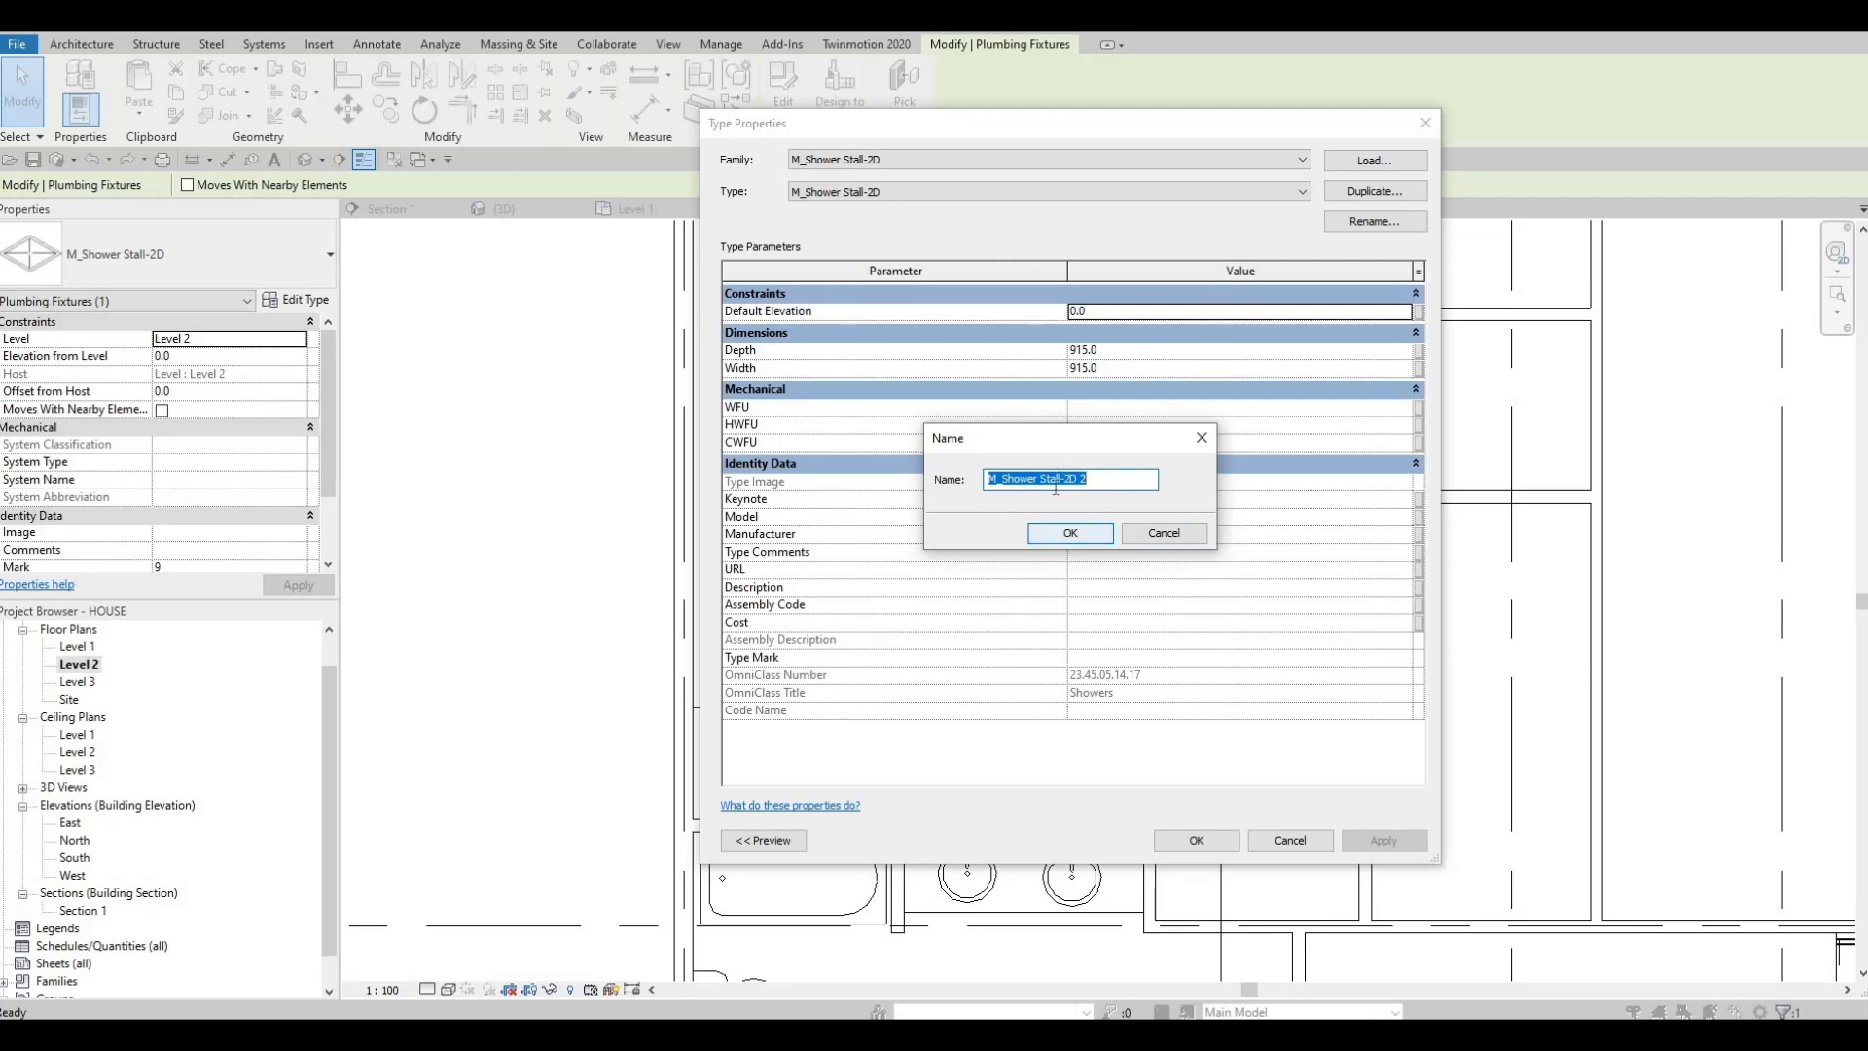
pyautogui.click(1069, 547)
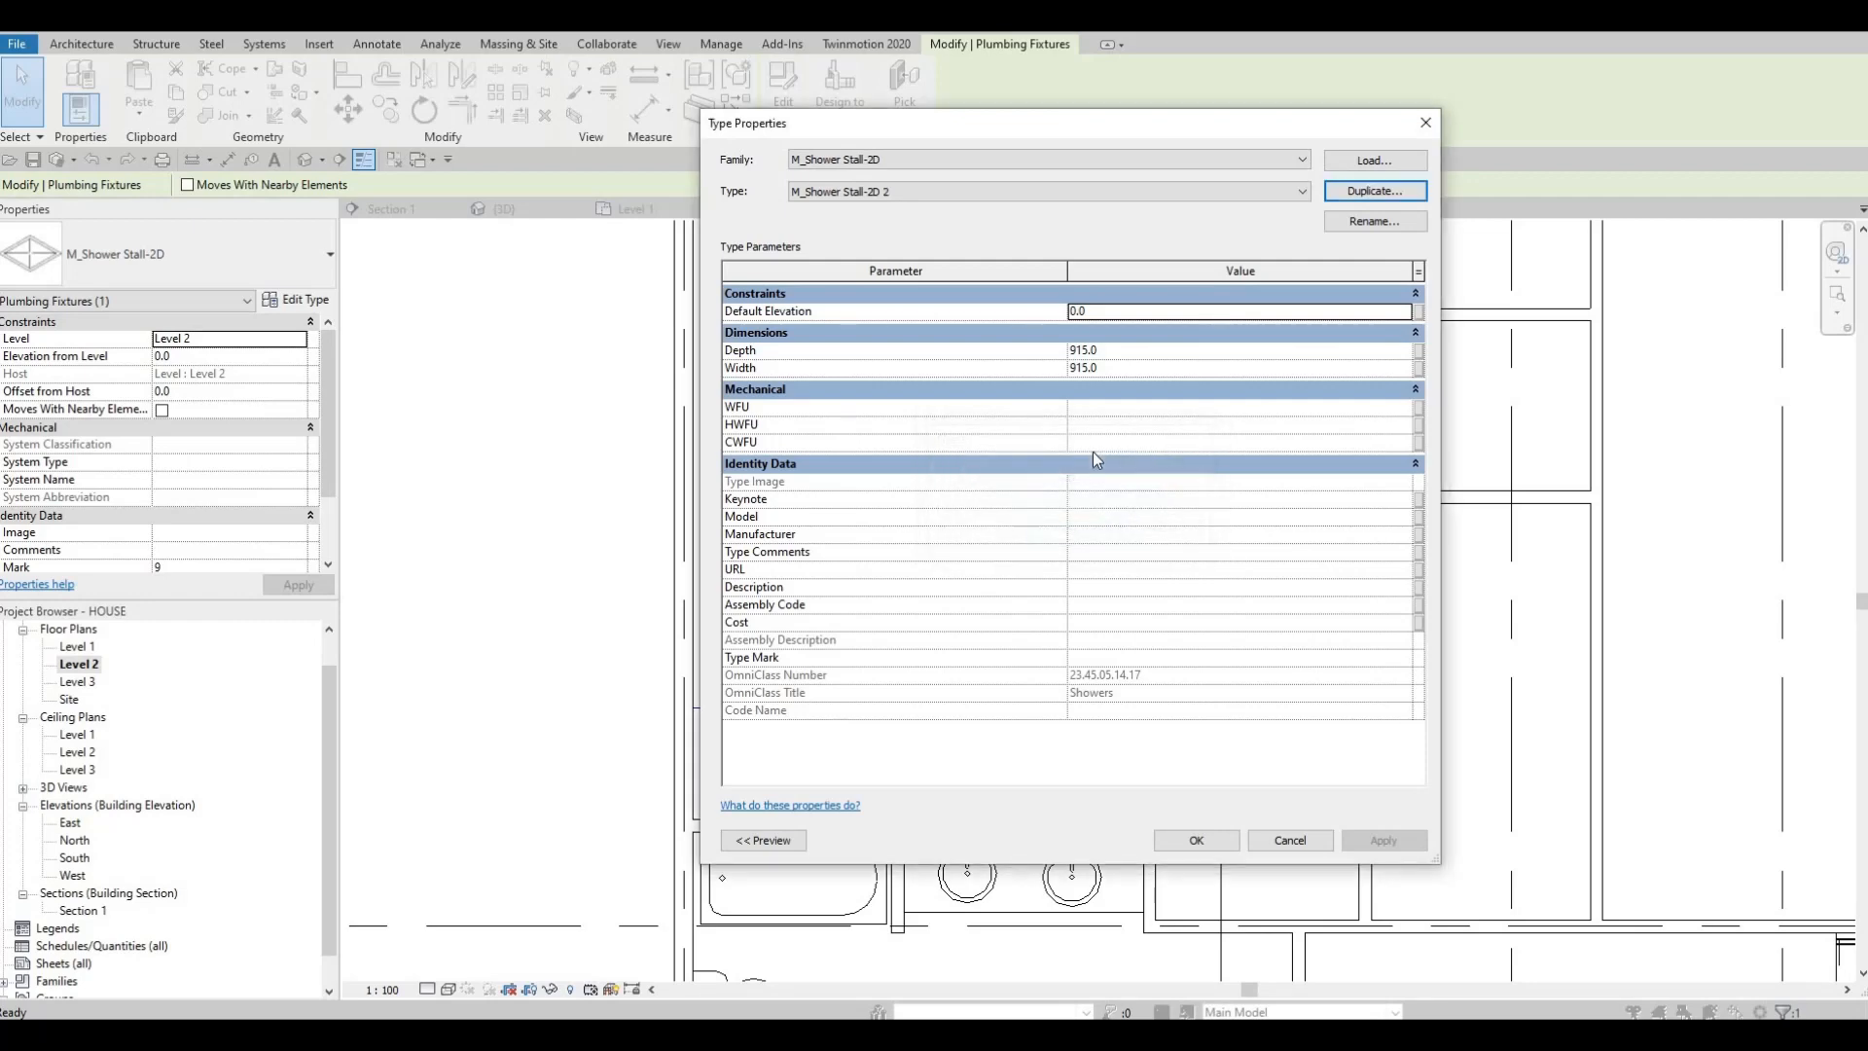
# - Set the duplicated shower stall type's depth to 1500 mm and its width to 2000 mm
pyautogui.click(1133, 351)
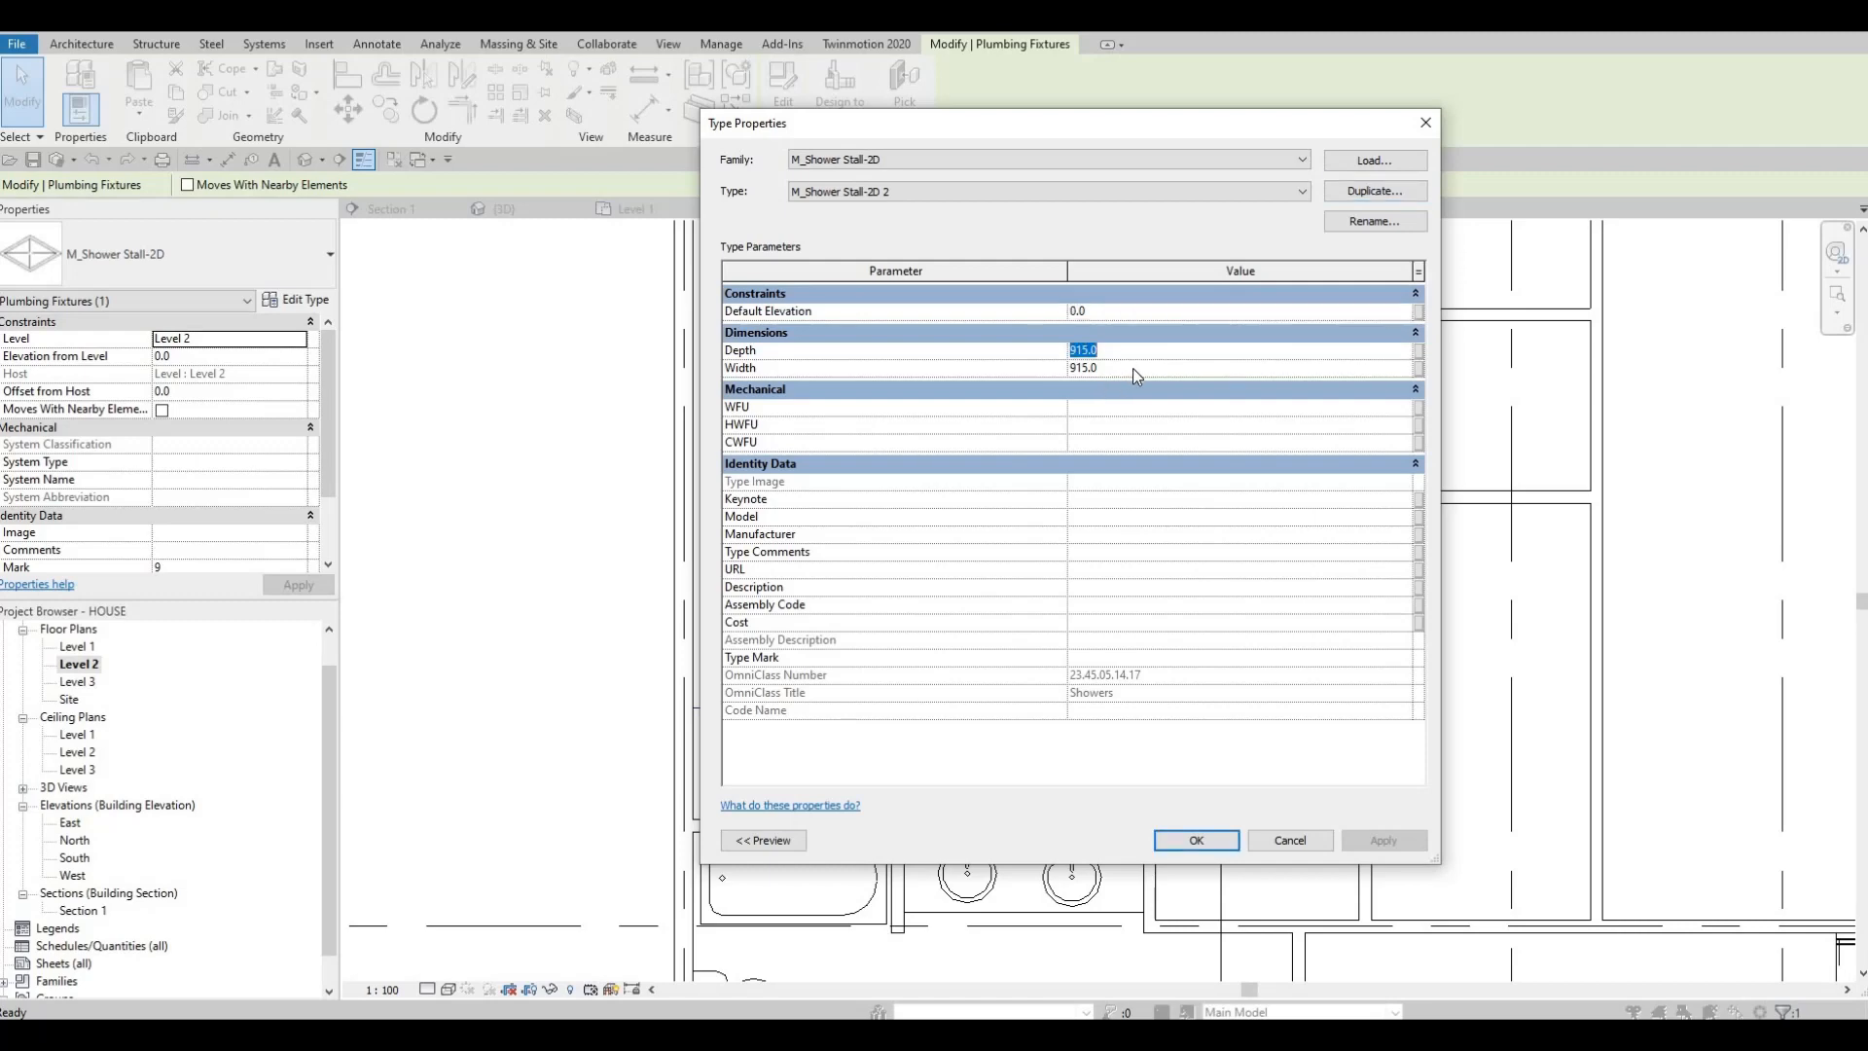
pyautogui.click(1144, 373)
pyautogui.write('15000')
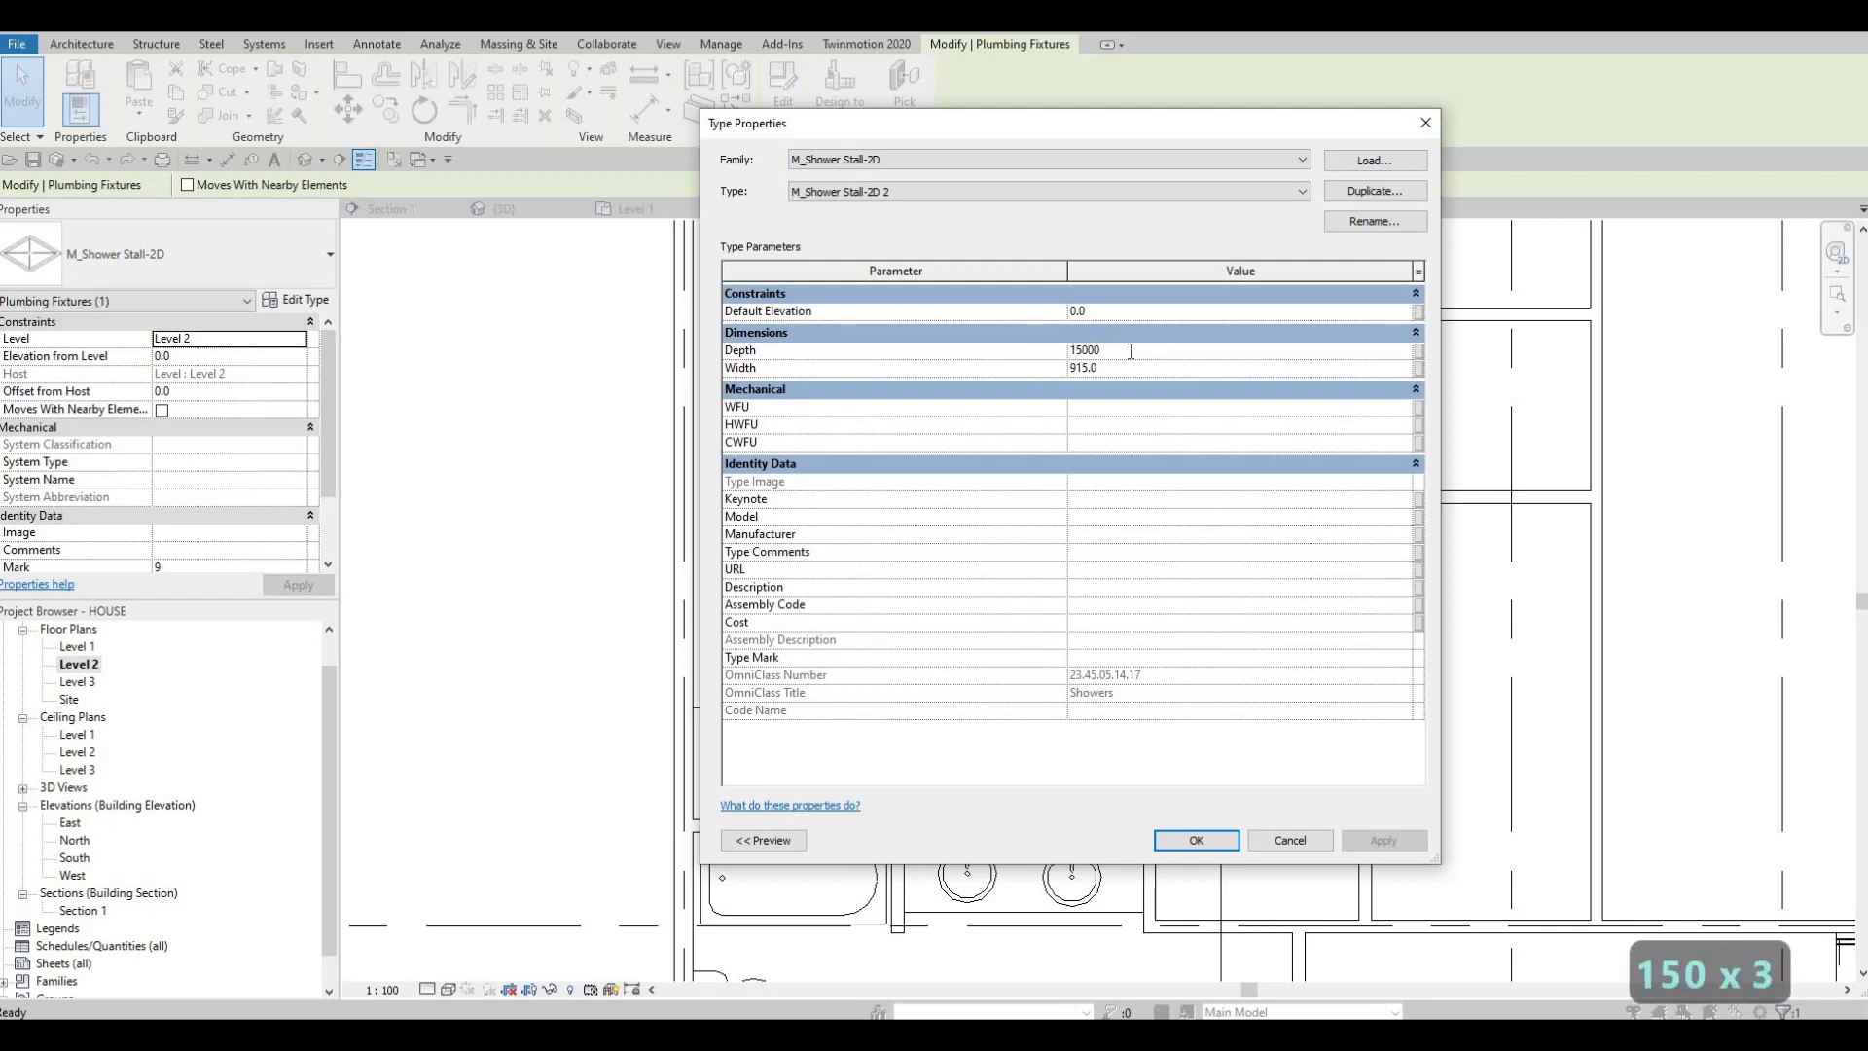
pyautogui.press('BackSpace')
pyautogui.click(1119, 367)
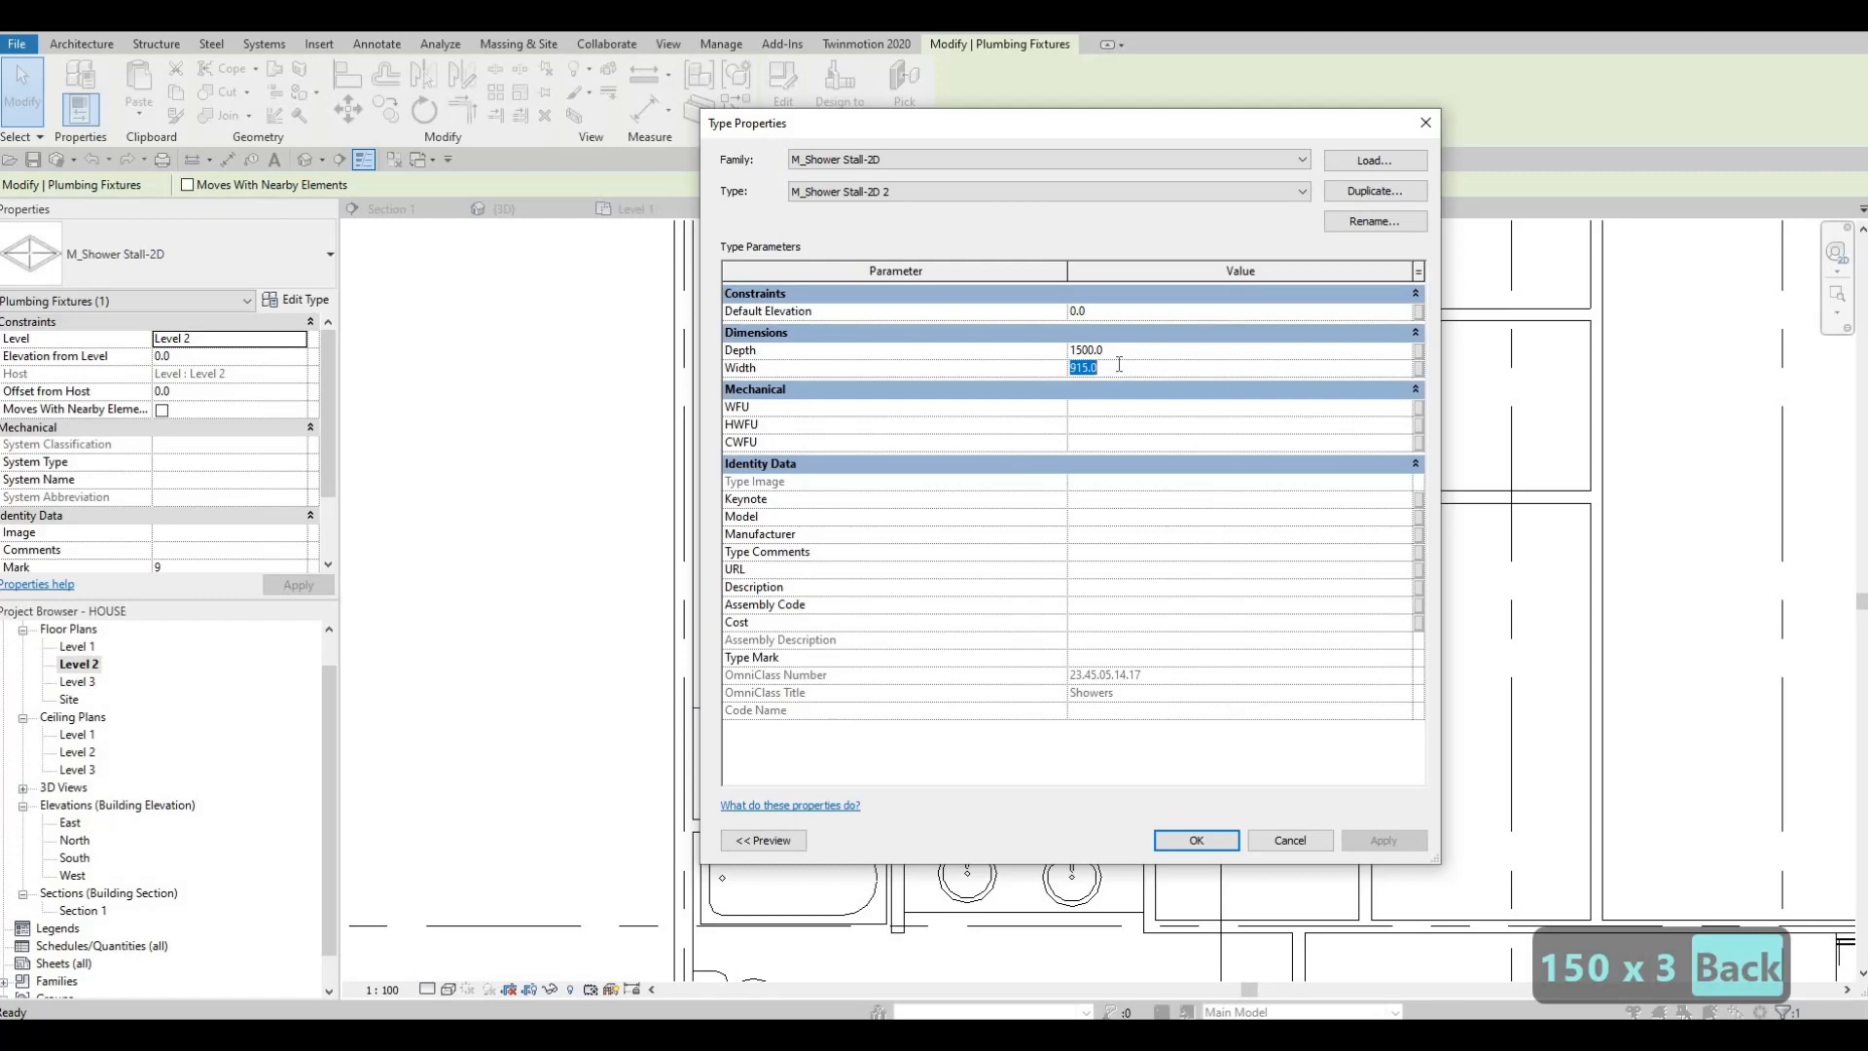
pyautogui.write('2000')
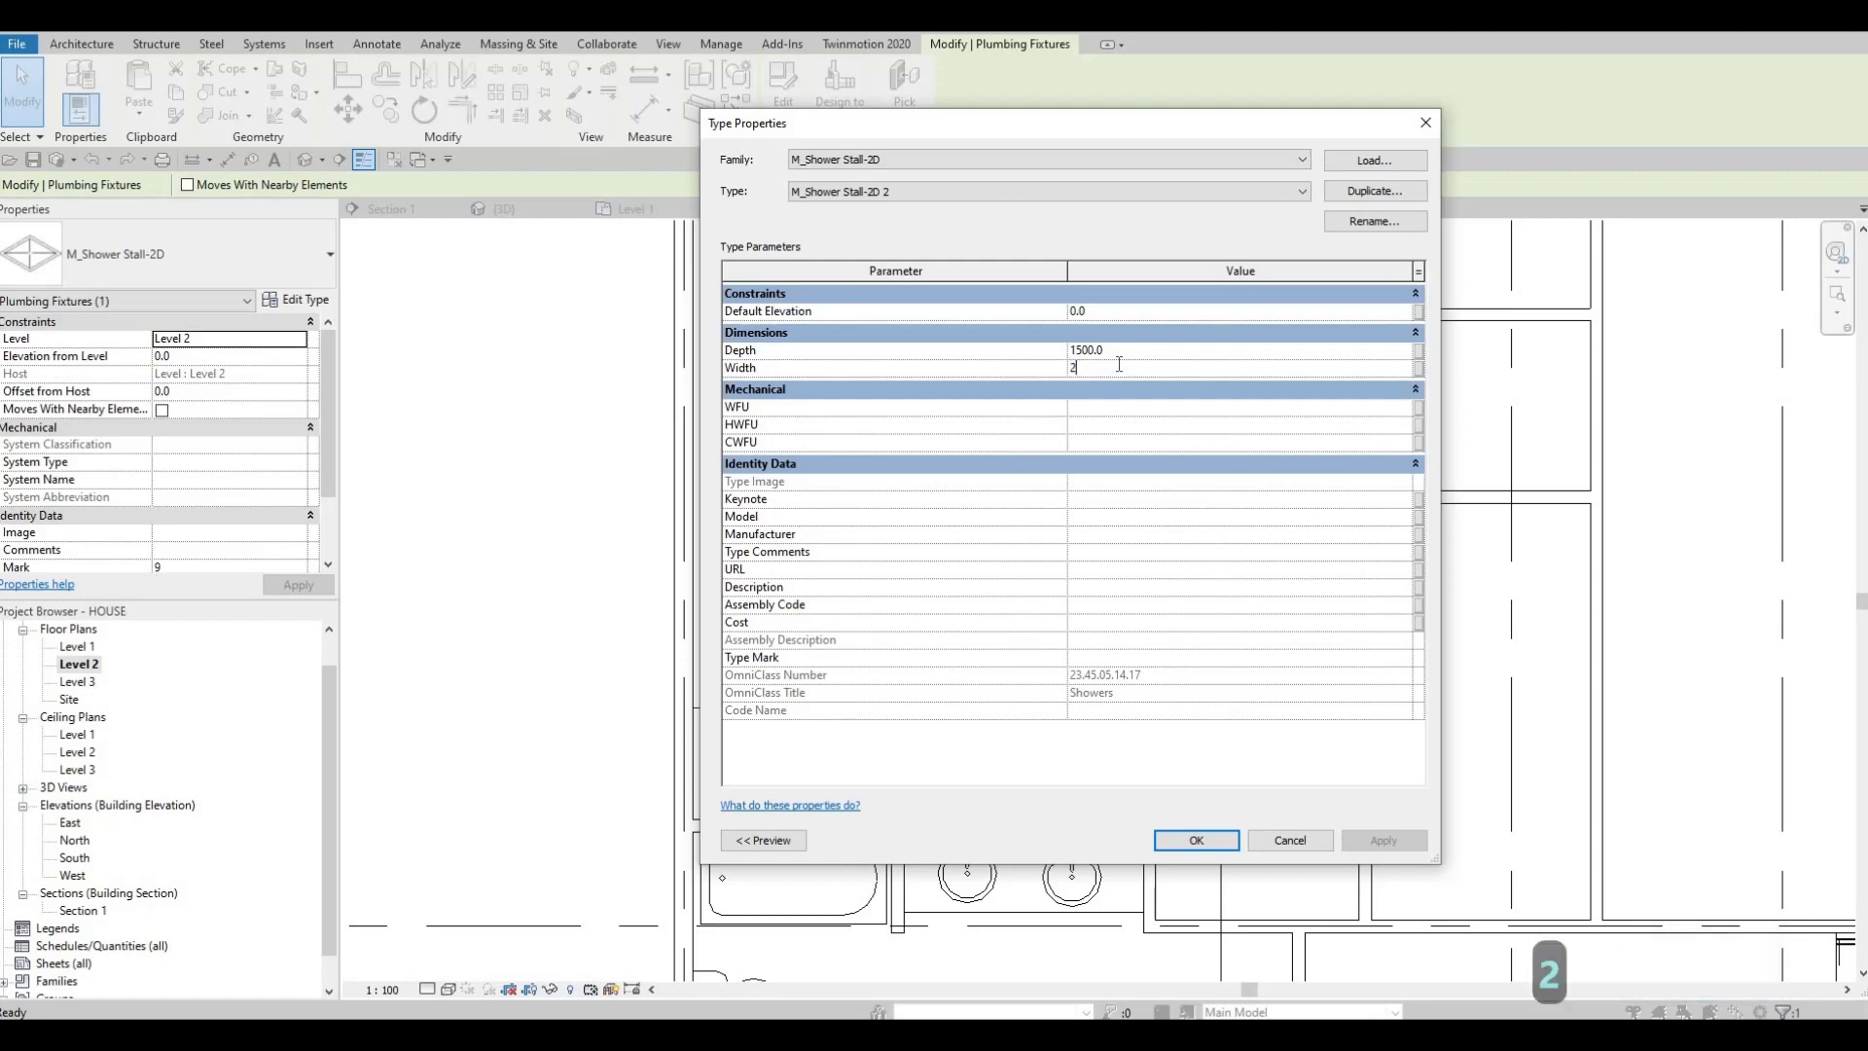
pyautogui.click(1197, 839)
pyautogui.moveTo(1072, 680); pyautogui.dragTo(1125, 610, button='middle')
pyautogui.scroll(-1, 1124, 611)
pyautogui.scroll(-3, 1066, 674)
pyautogui.scroll(4, 1068, 681)
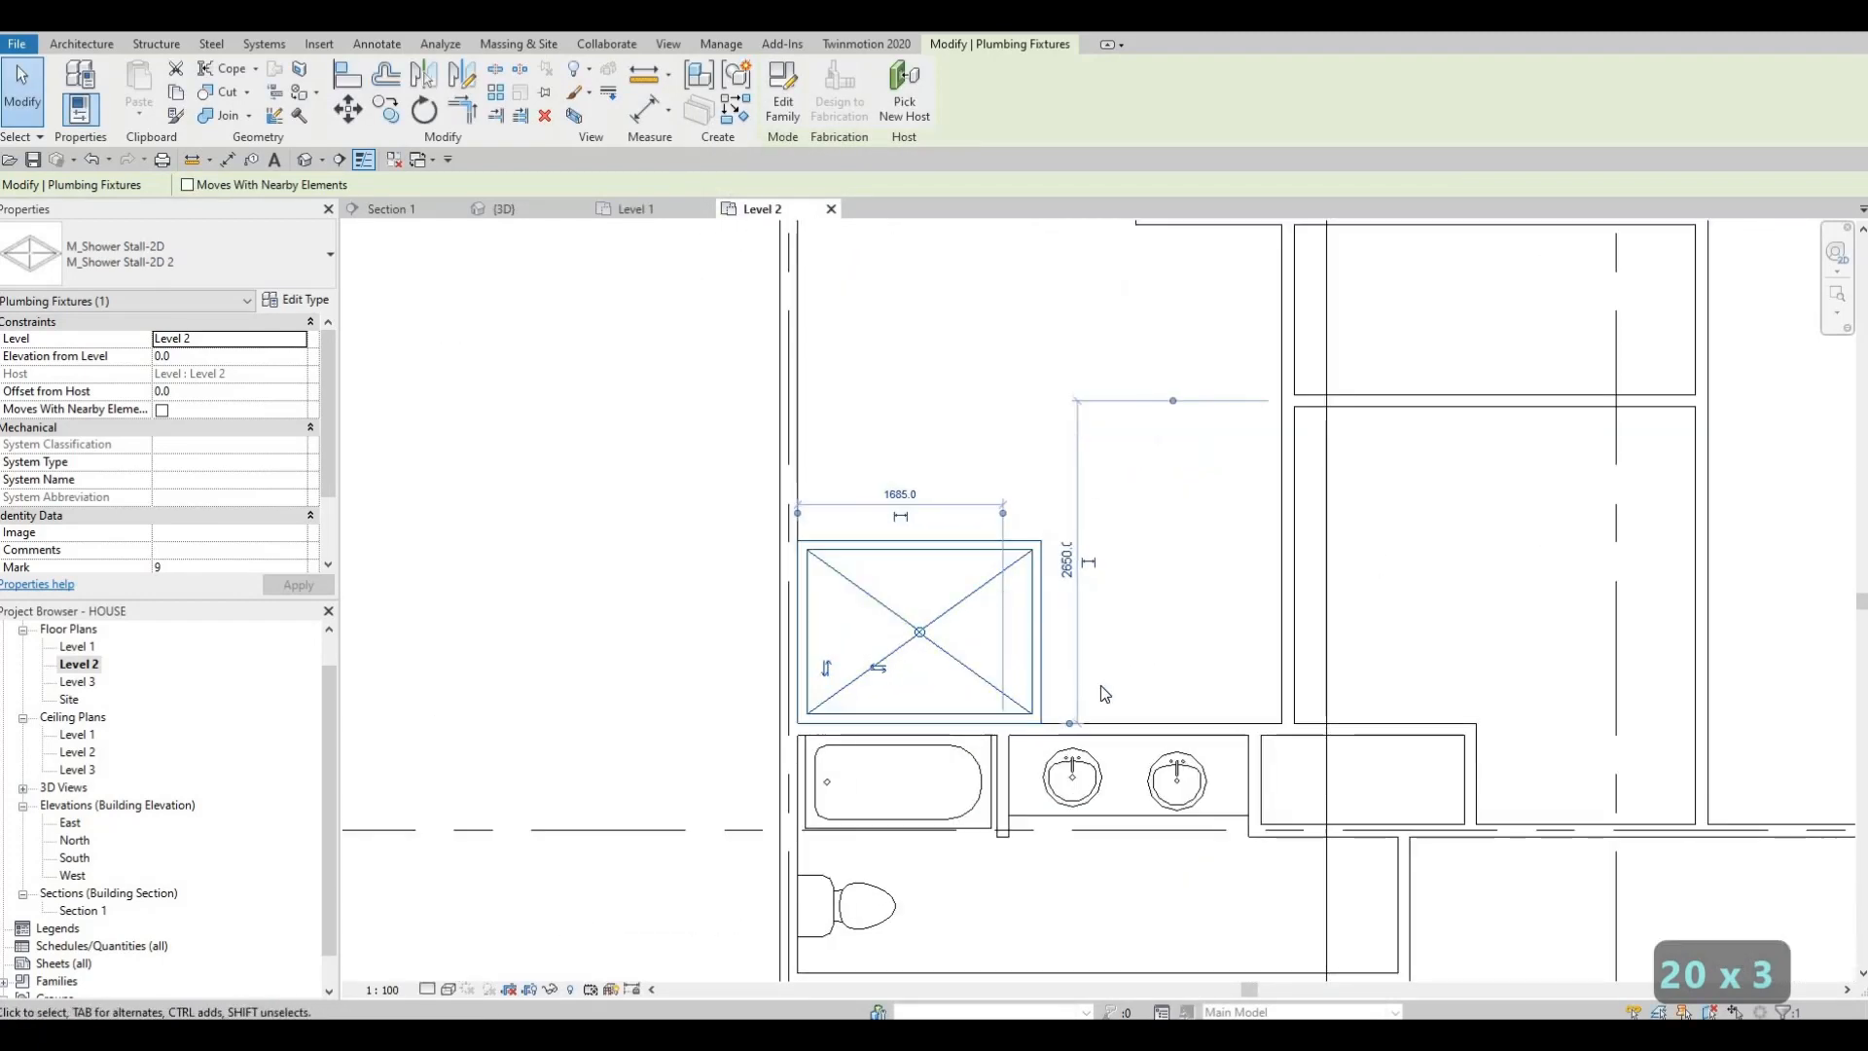
pyautogui.scroll(-1, 1132, 671)
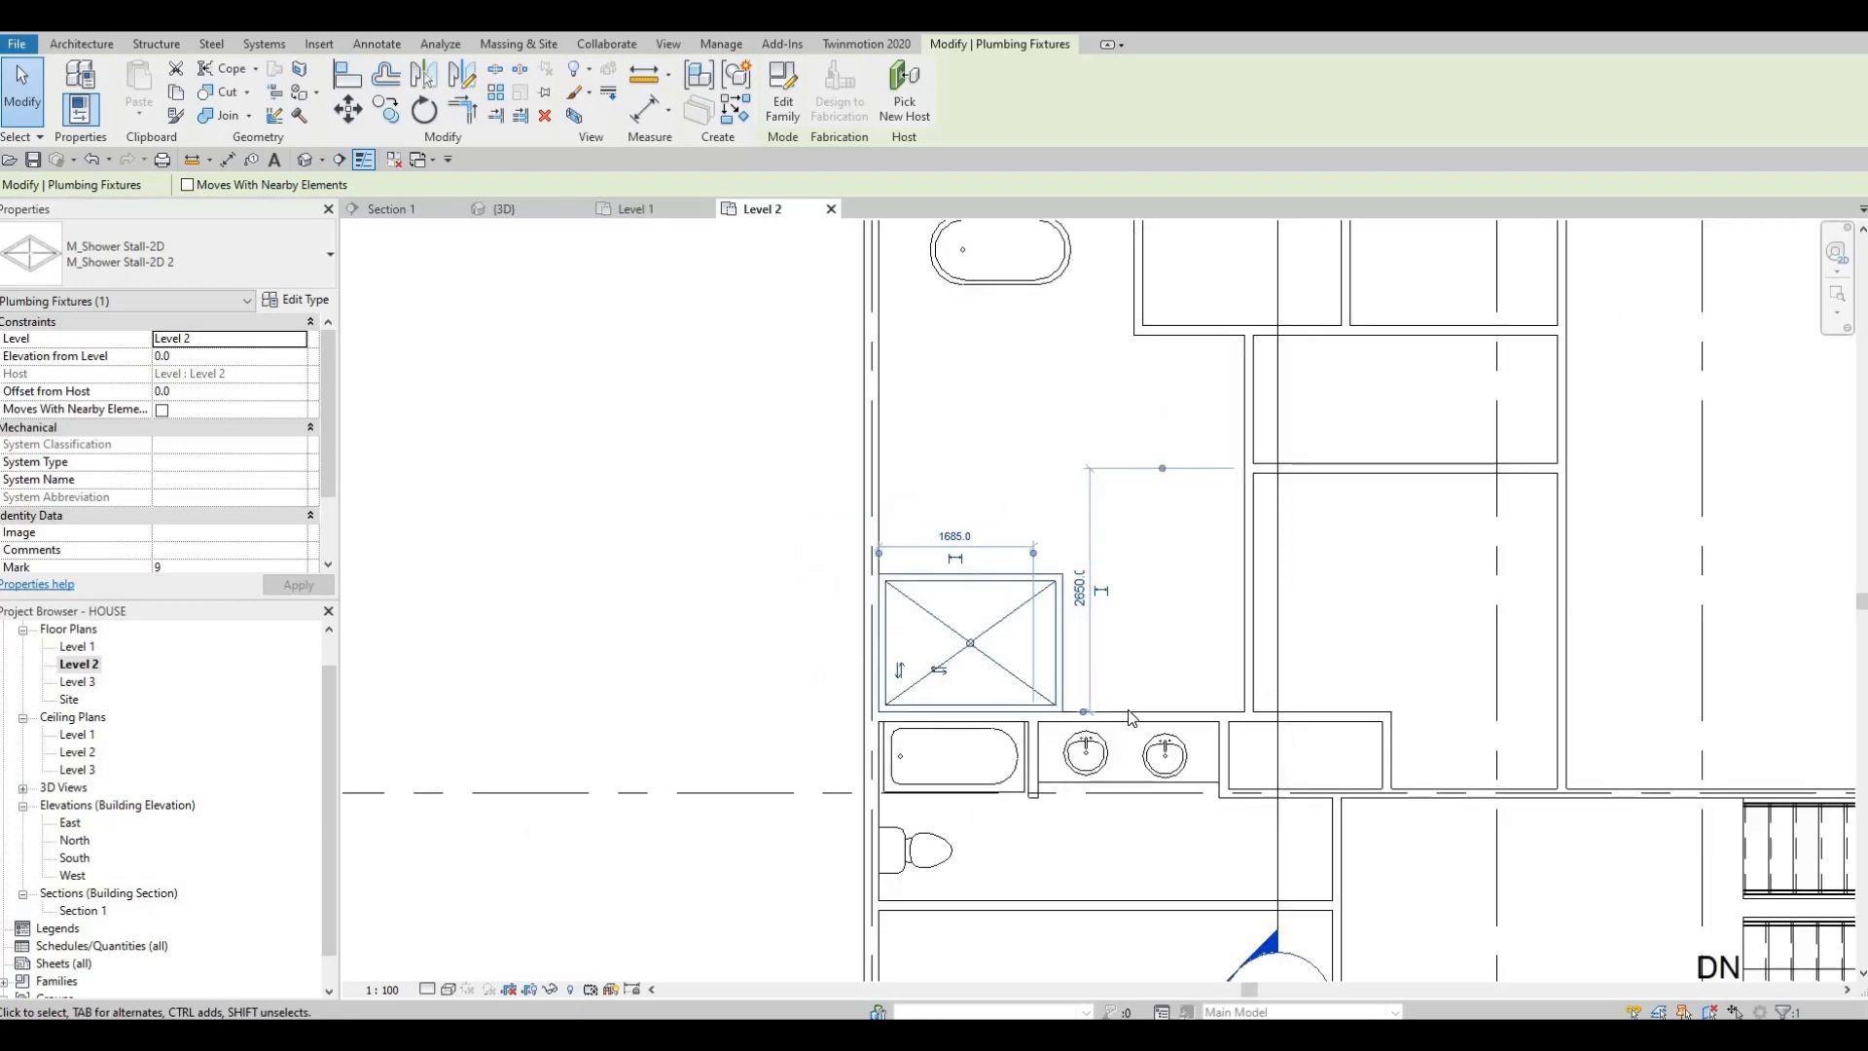
# - Set the M_Shower Stall-2D 2 type's width to 2500 mm and deselect the shower stall
pyautogui.moveTo(1137, 704); pyautogui.dragTo(992, 637, button='middle')
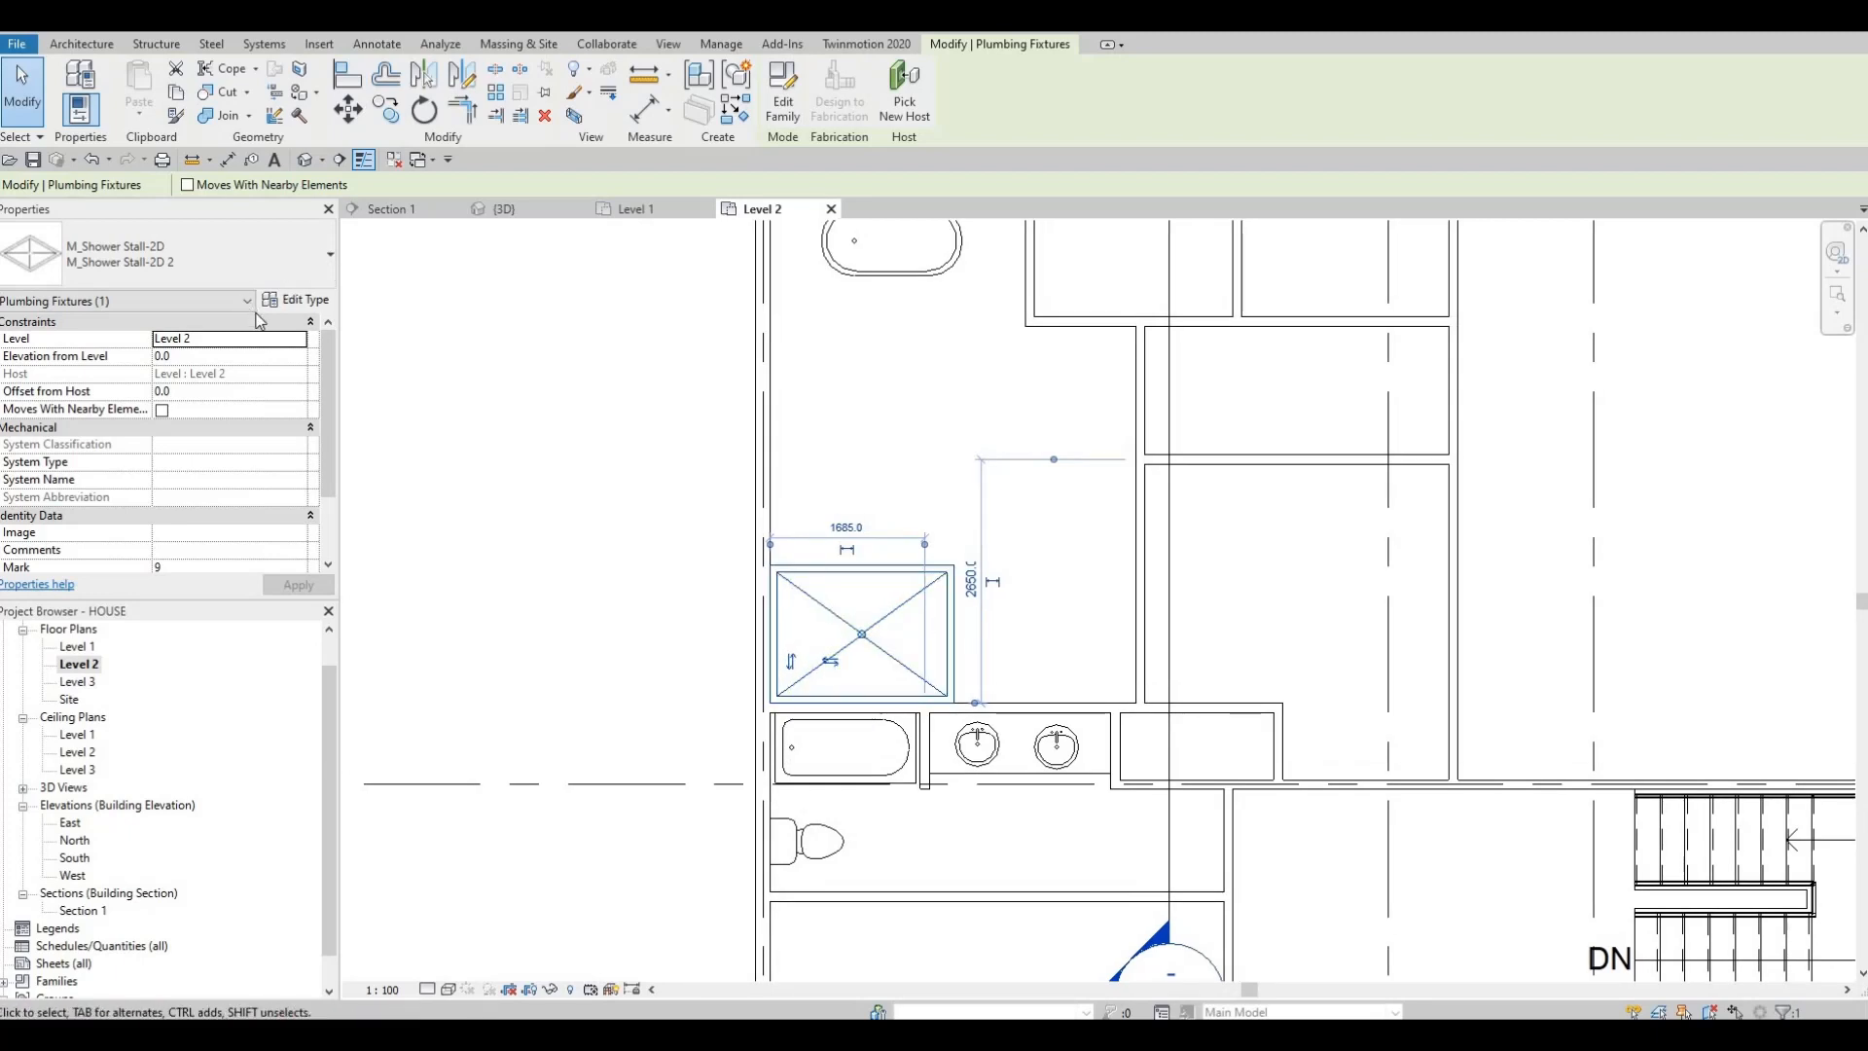
pyautogui.click(294, 298)
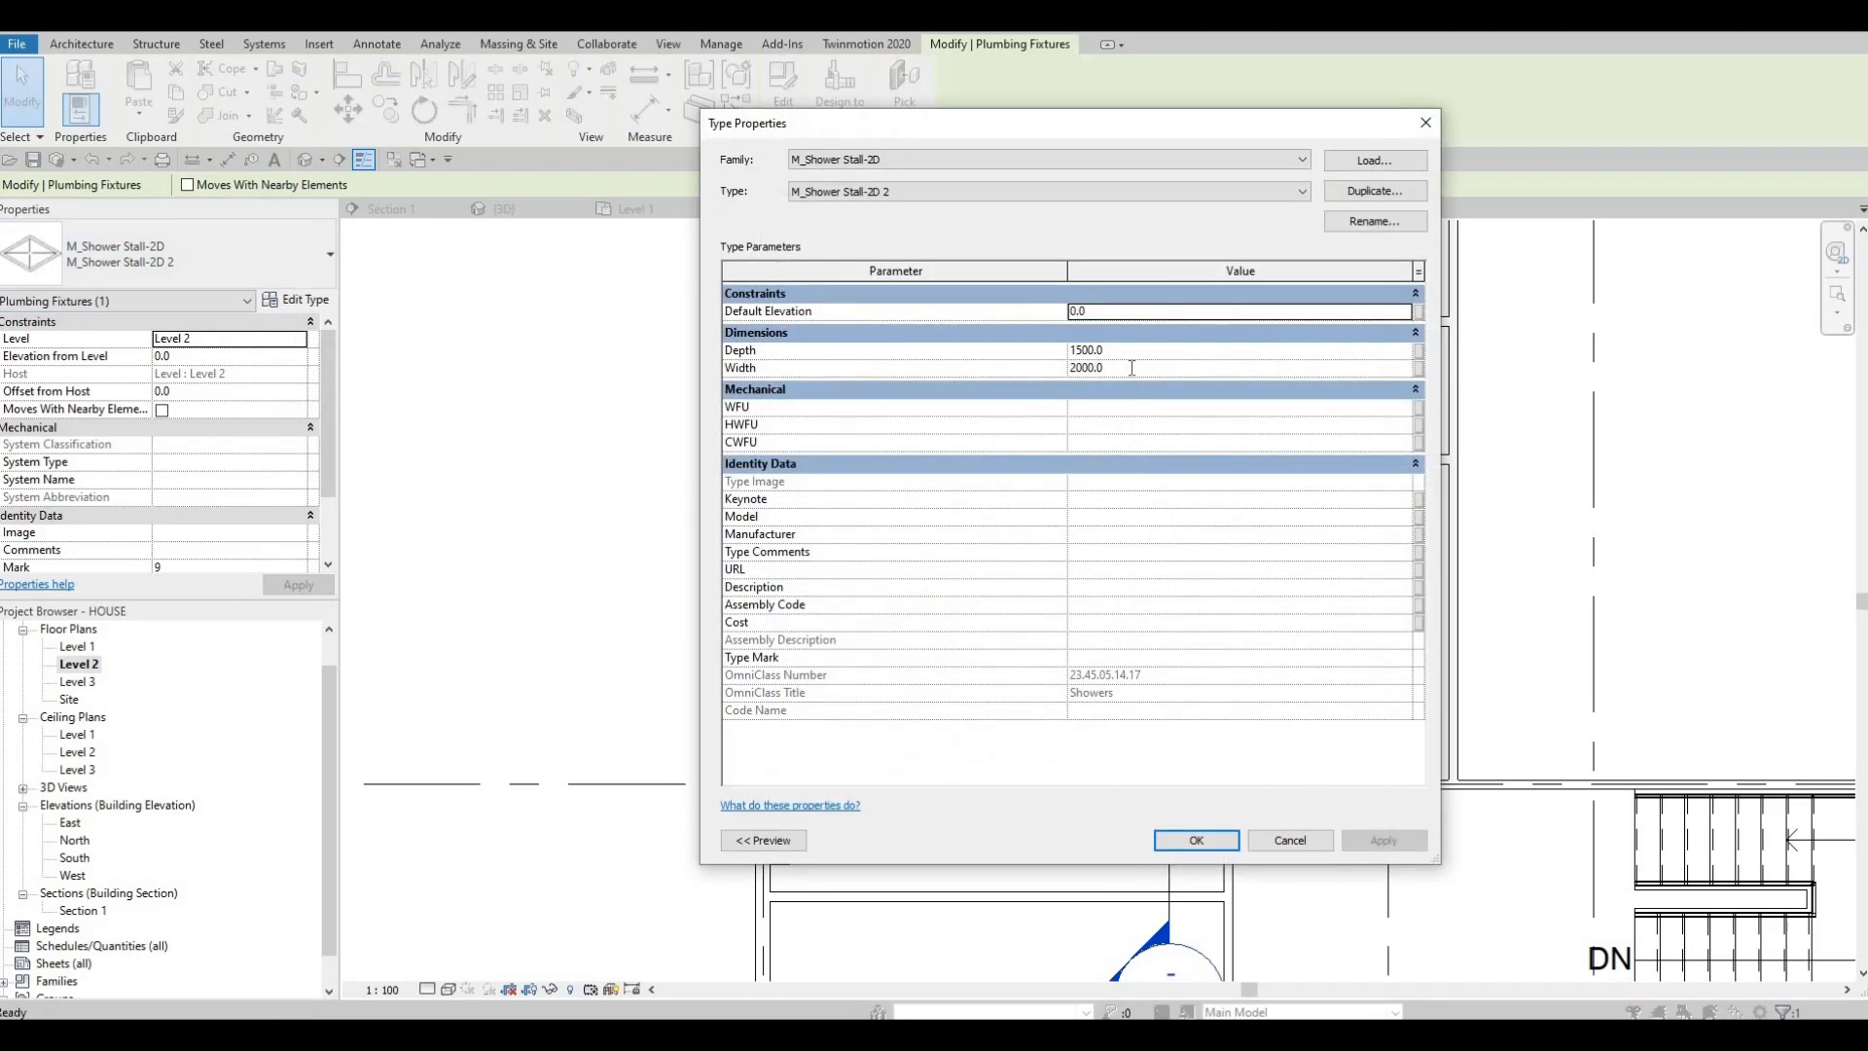
pyautogui.click(1131, 367)
pyautogui.write('2500')
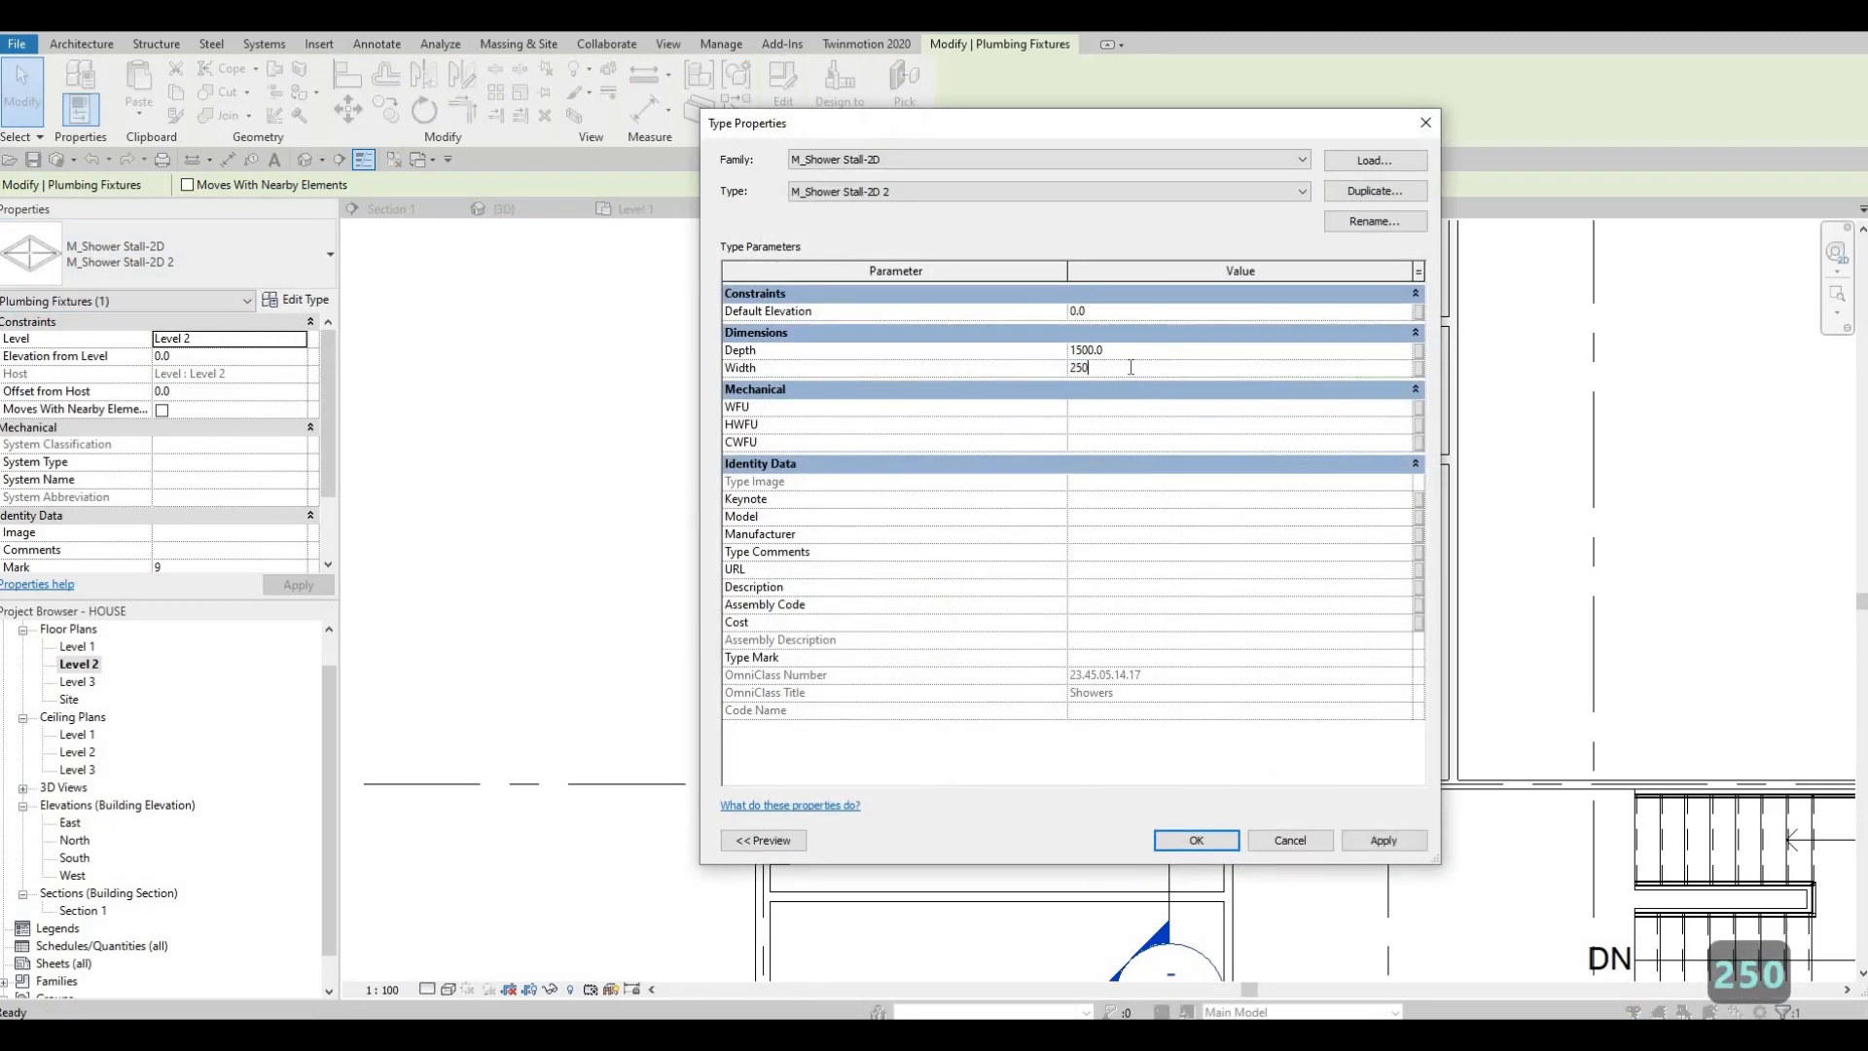
pyautogui.click(1198, 841)
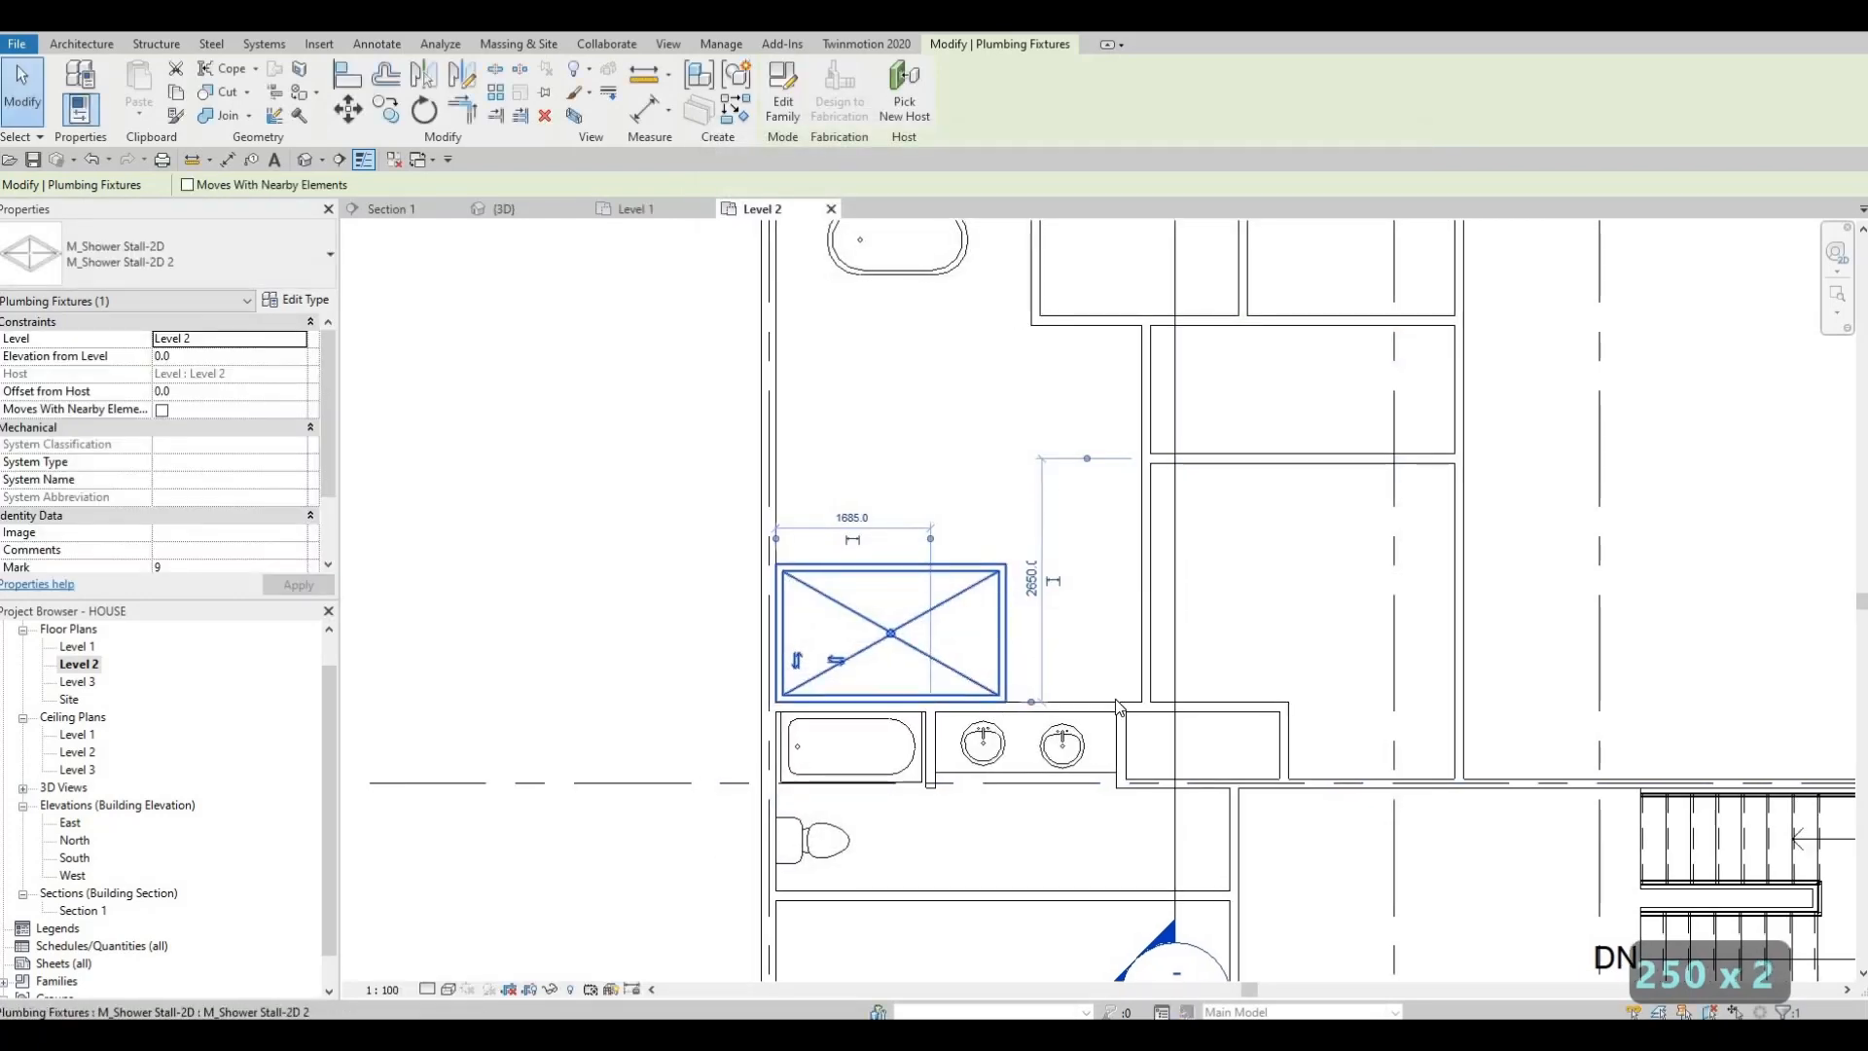
pyautogui.moveTo(982, 721); pyautogui.dragTo(1009, 666, button='middle')
pyautogui.moveTo(1158, 649); pyautogui.dragTo(1232, 580, button='middle')
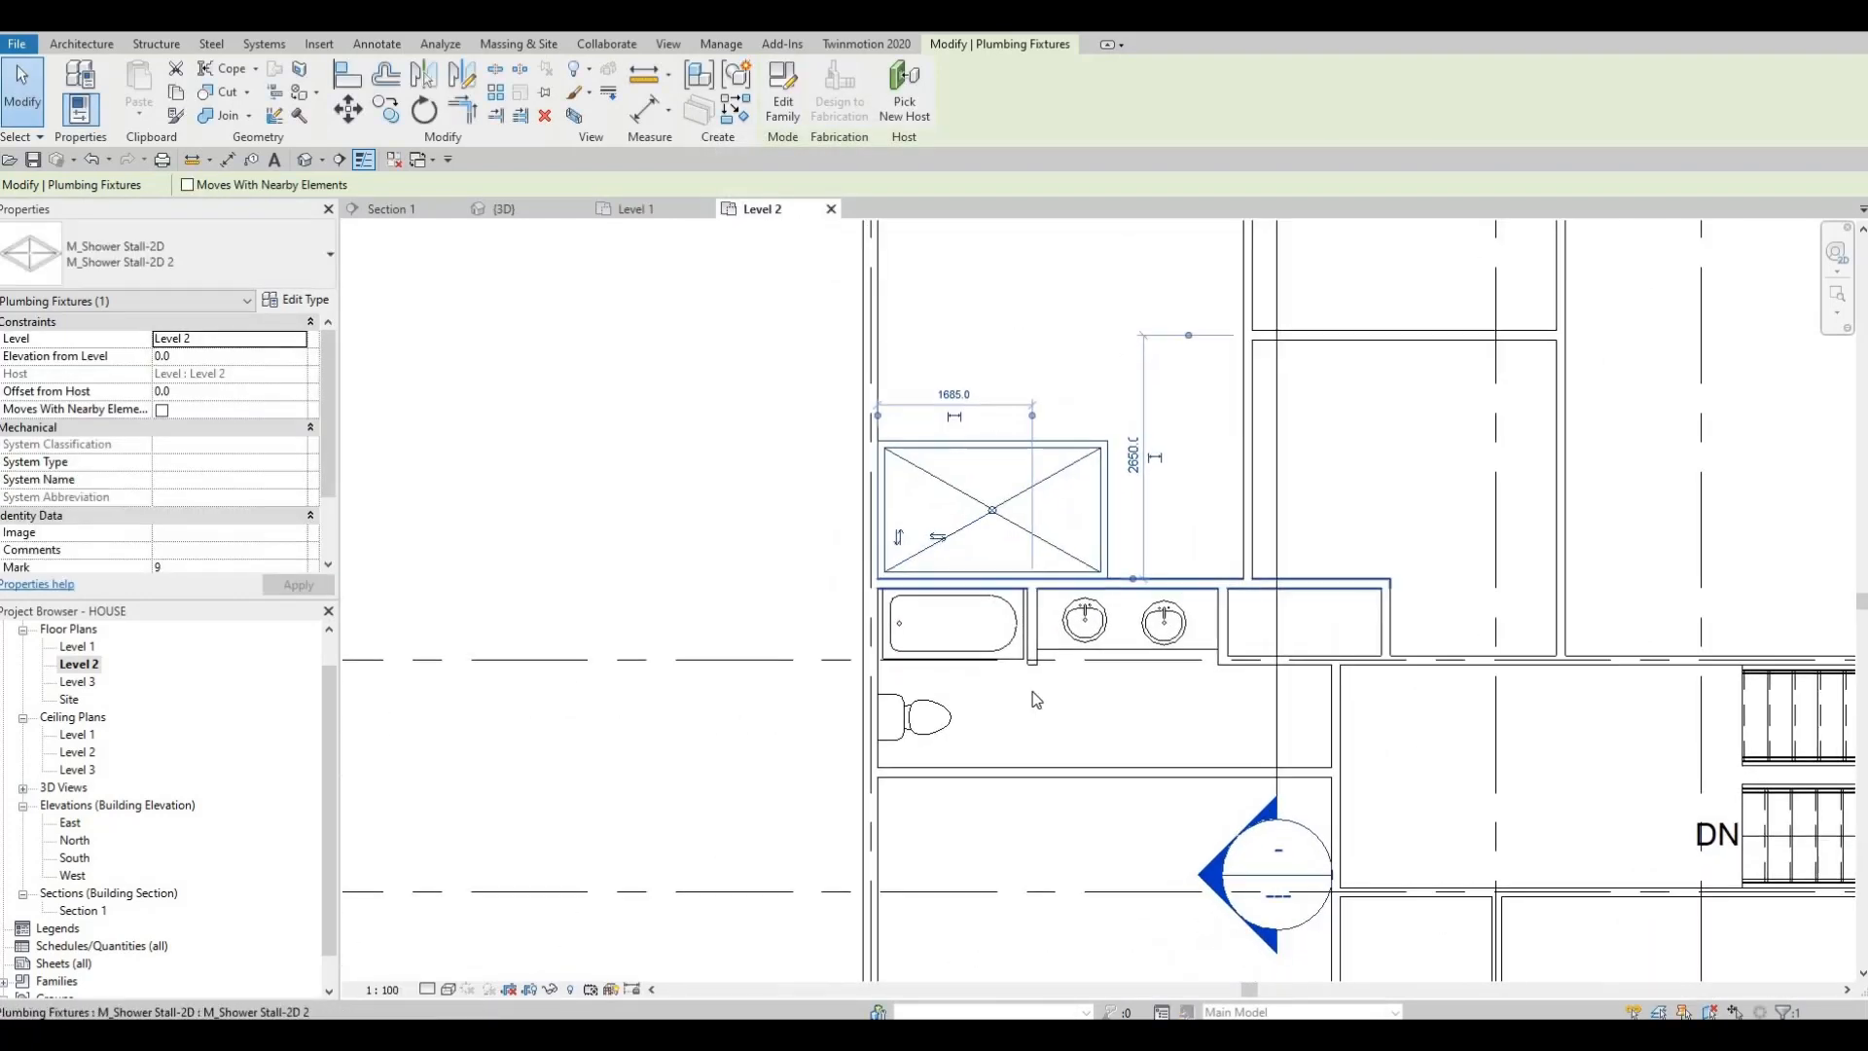
pyautogui.scroll(-5, 1036, 700)
pyautogui.press('Escape')
pyautogui.press('Escape')
# - Create a similar M_Toilet-Domestic-2D on the lower wall of the upper-left room, beside the shower stall
pyautogui.scroll(4, 963, 688)
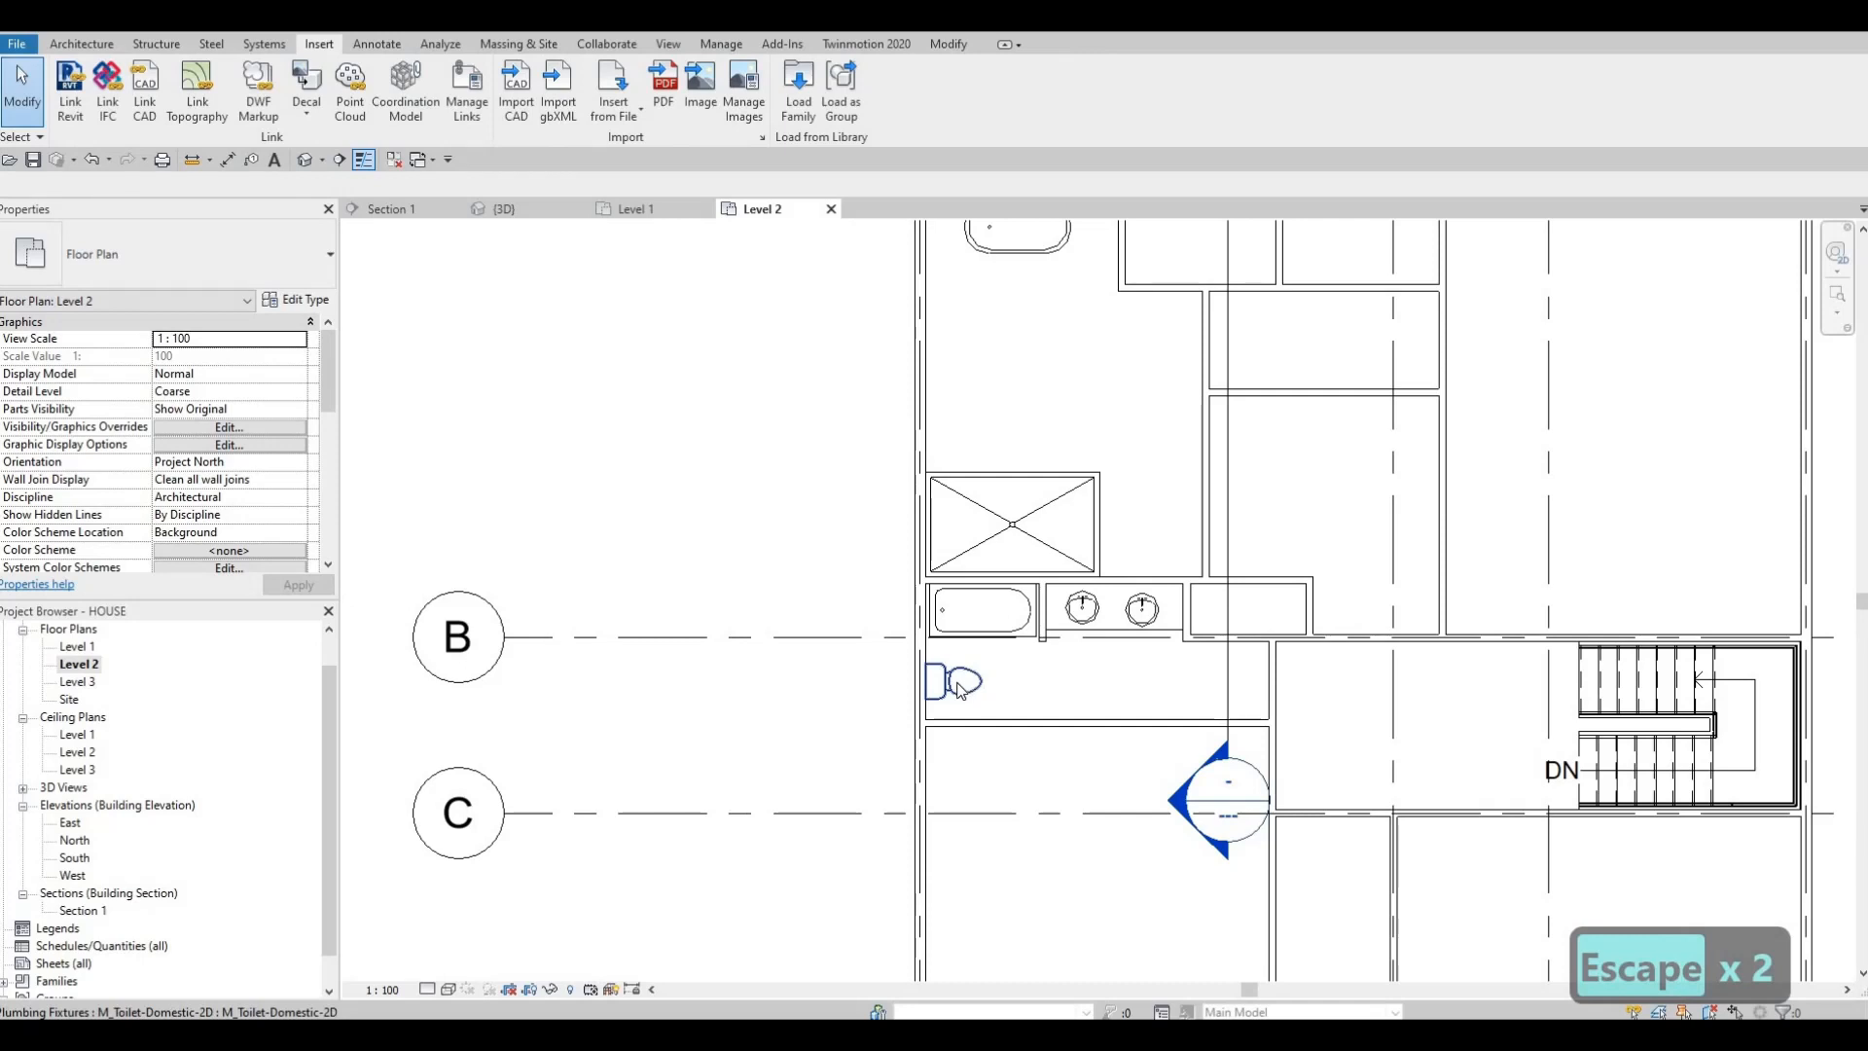
pyautogui.click(959, 685)
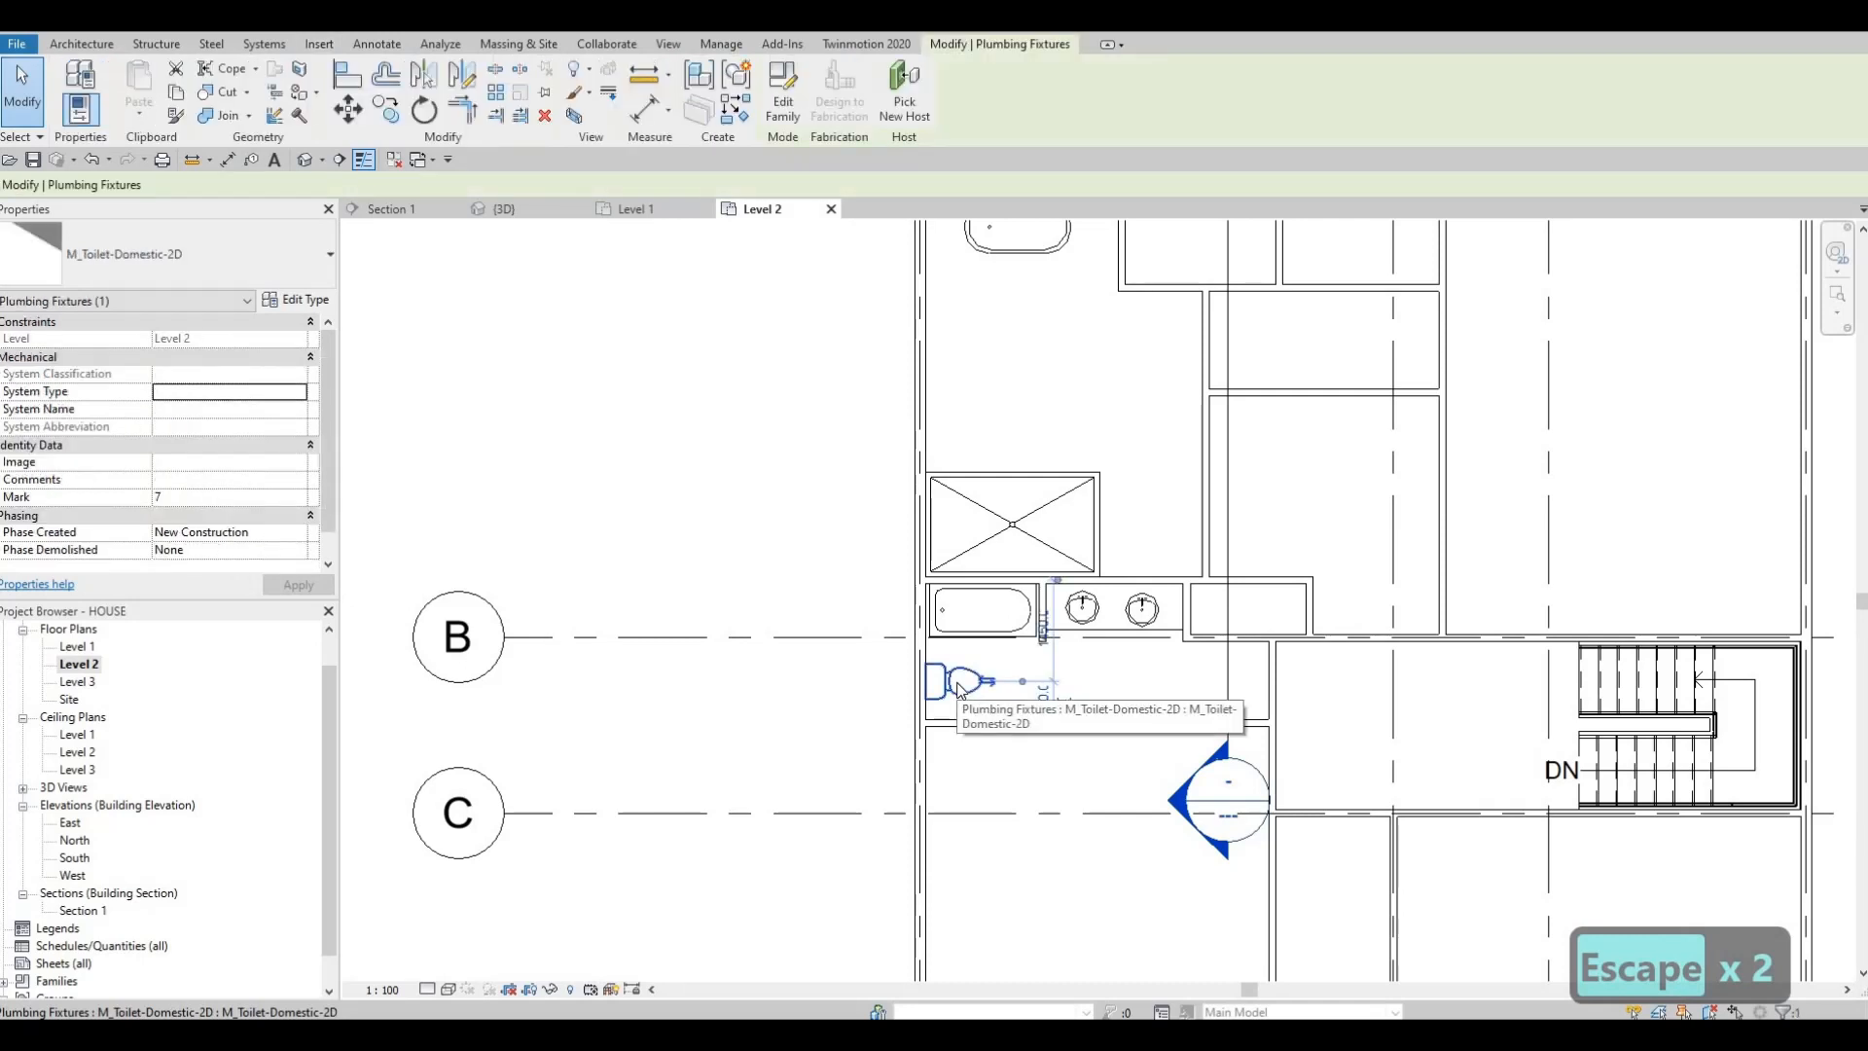
pyautogui.press('c')
pyautogui.press('s')
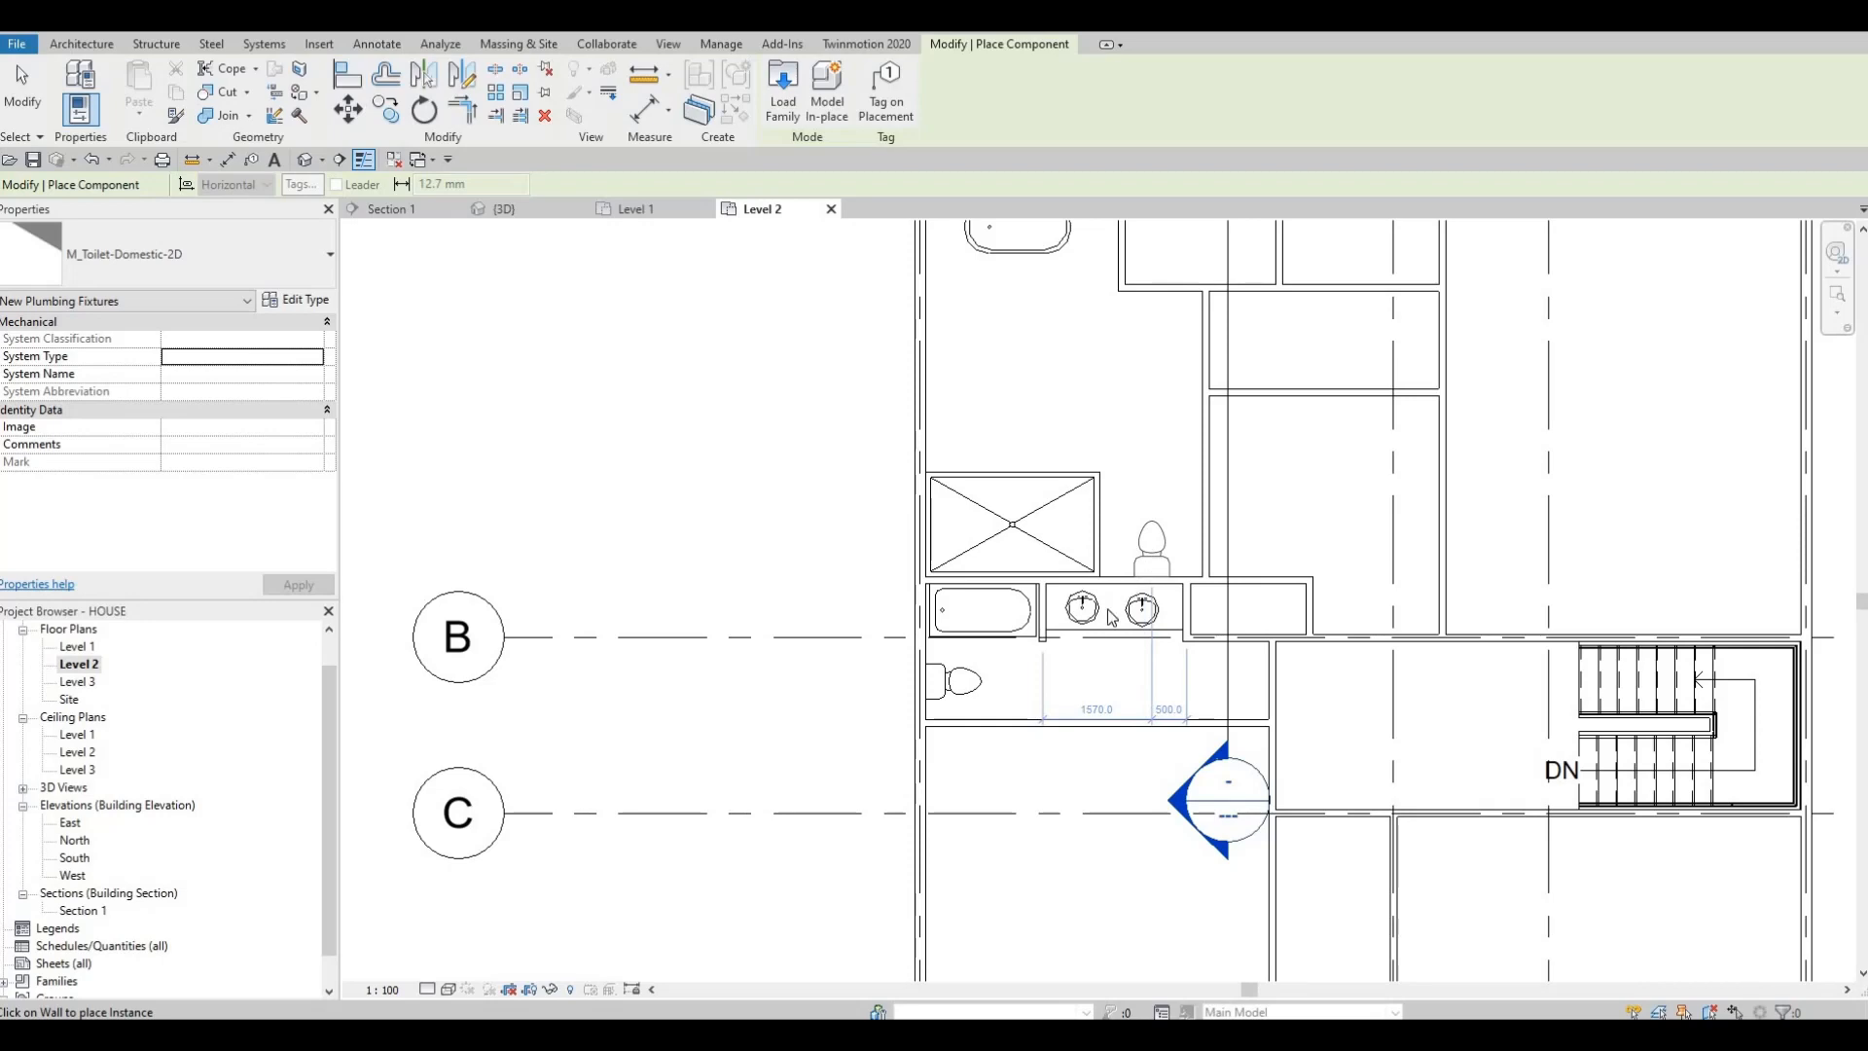
pyautogui.press('Escape')
pyautogui.press('Escape')
# - Create two similar 482 x 482mm round vanity sinks rotated toward the left wall, about 2100 mm and 700 mm below the wall jog
pyautogui.scroll(-1, 980, 510)
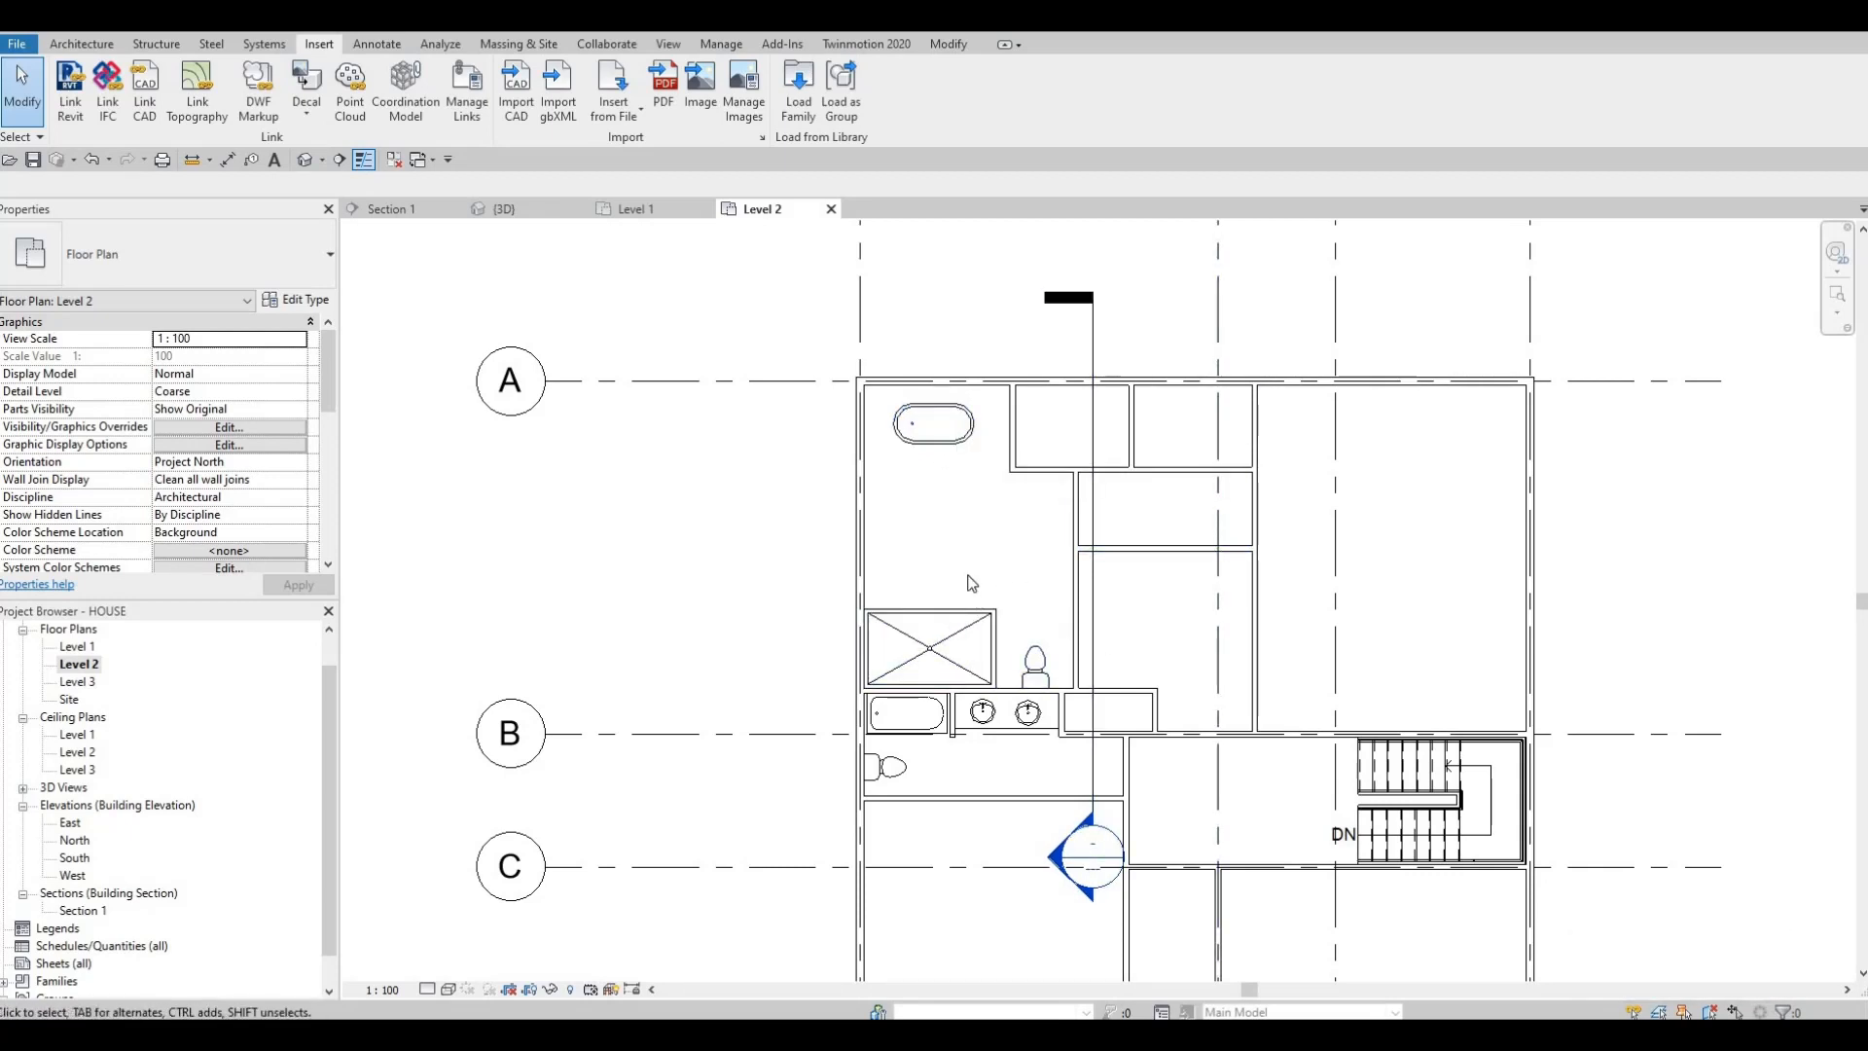
pyautogui.moveTo(907, 547); pyautogui.dragTo(907, 633, button='middle')
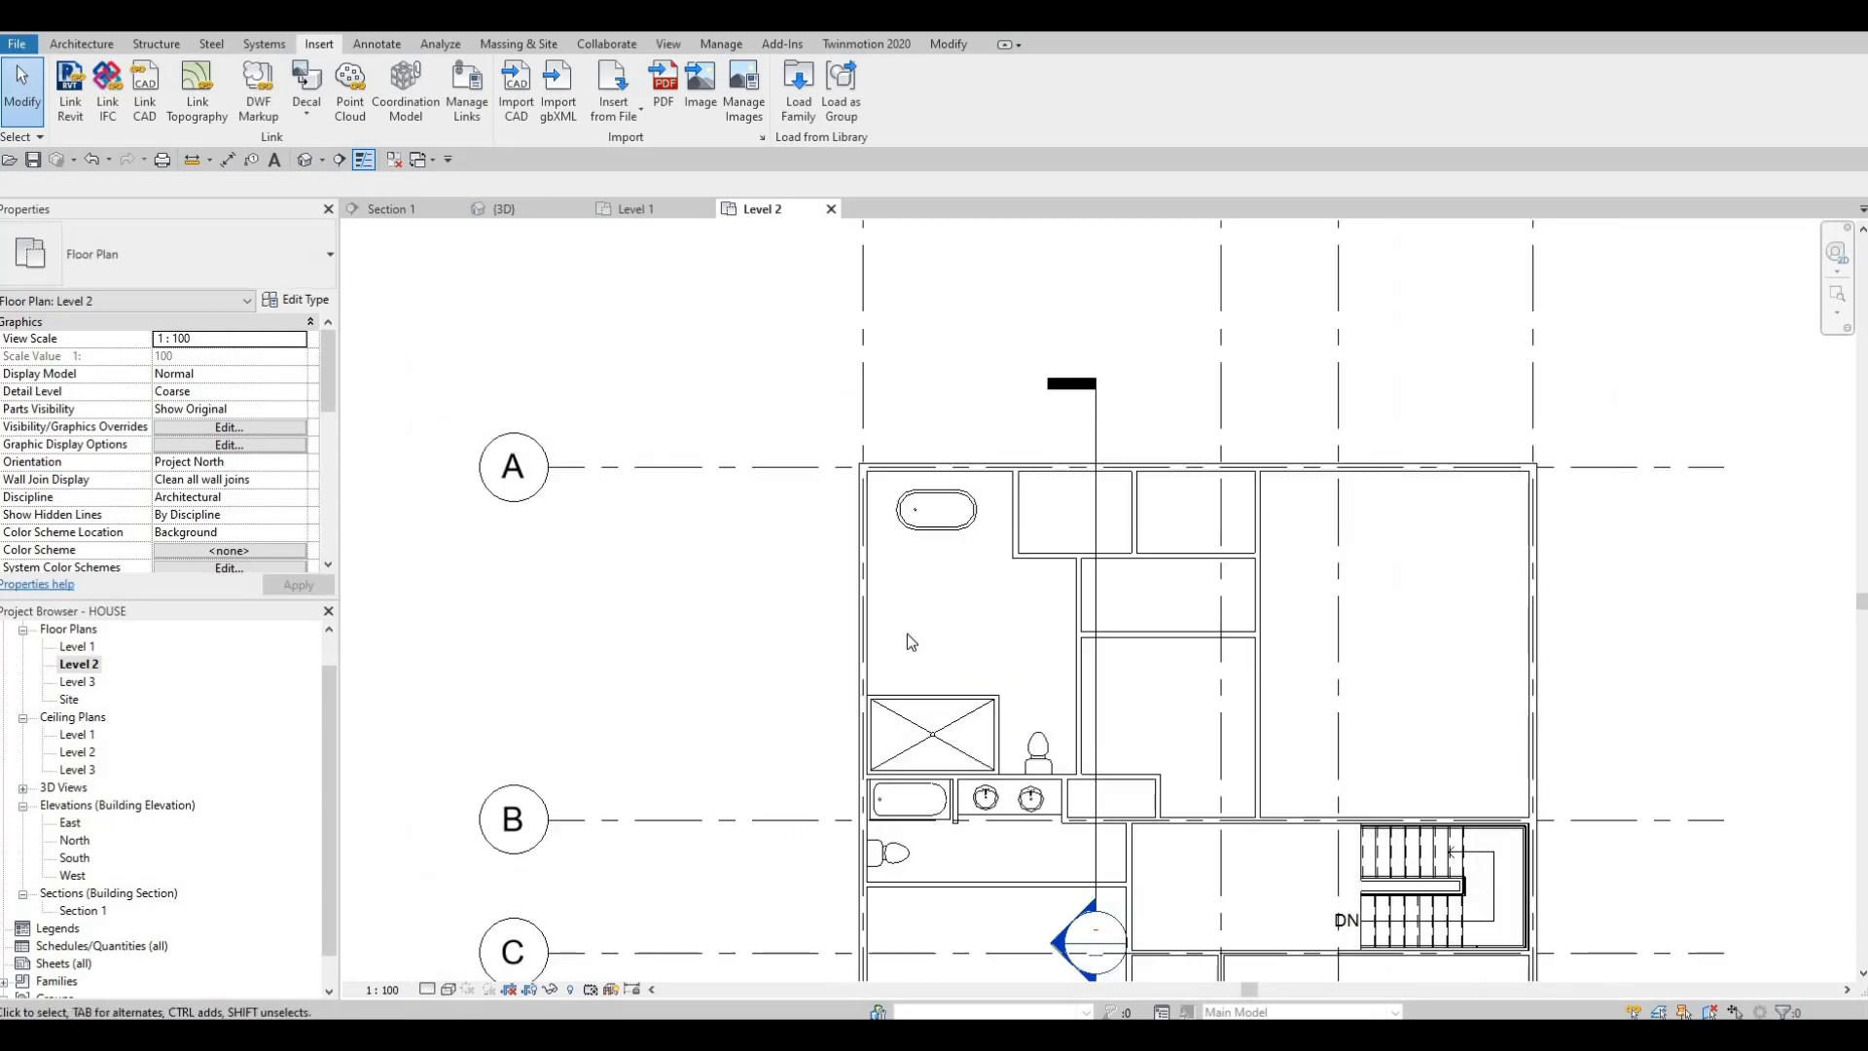
pyautogui.scroll(1, 905, 623)
pyautogui.moveTo(953, 710); pyautogui.dragTo(965, 656, button='middle')
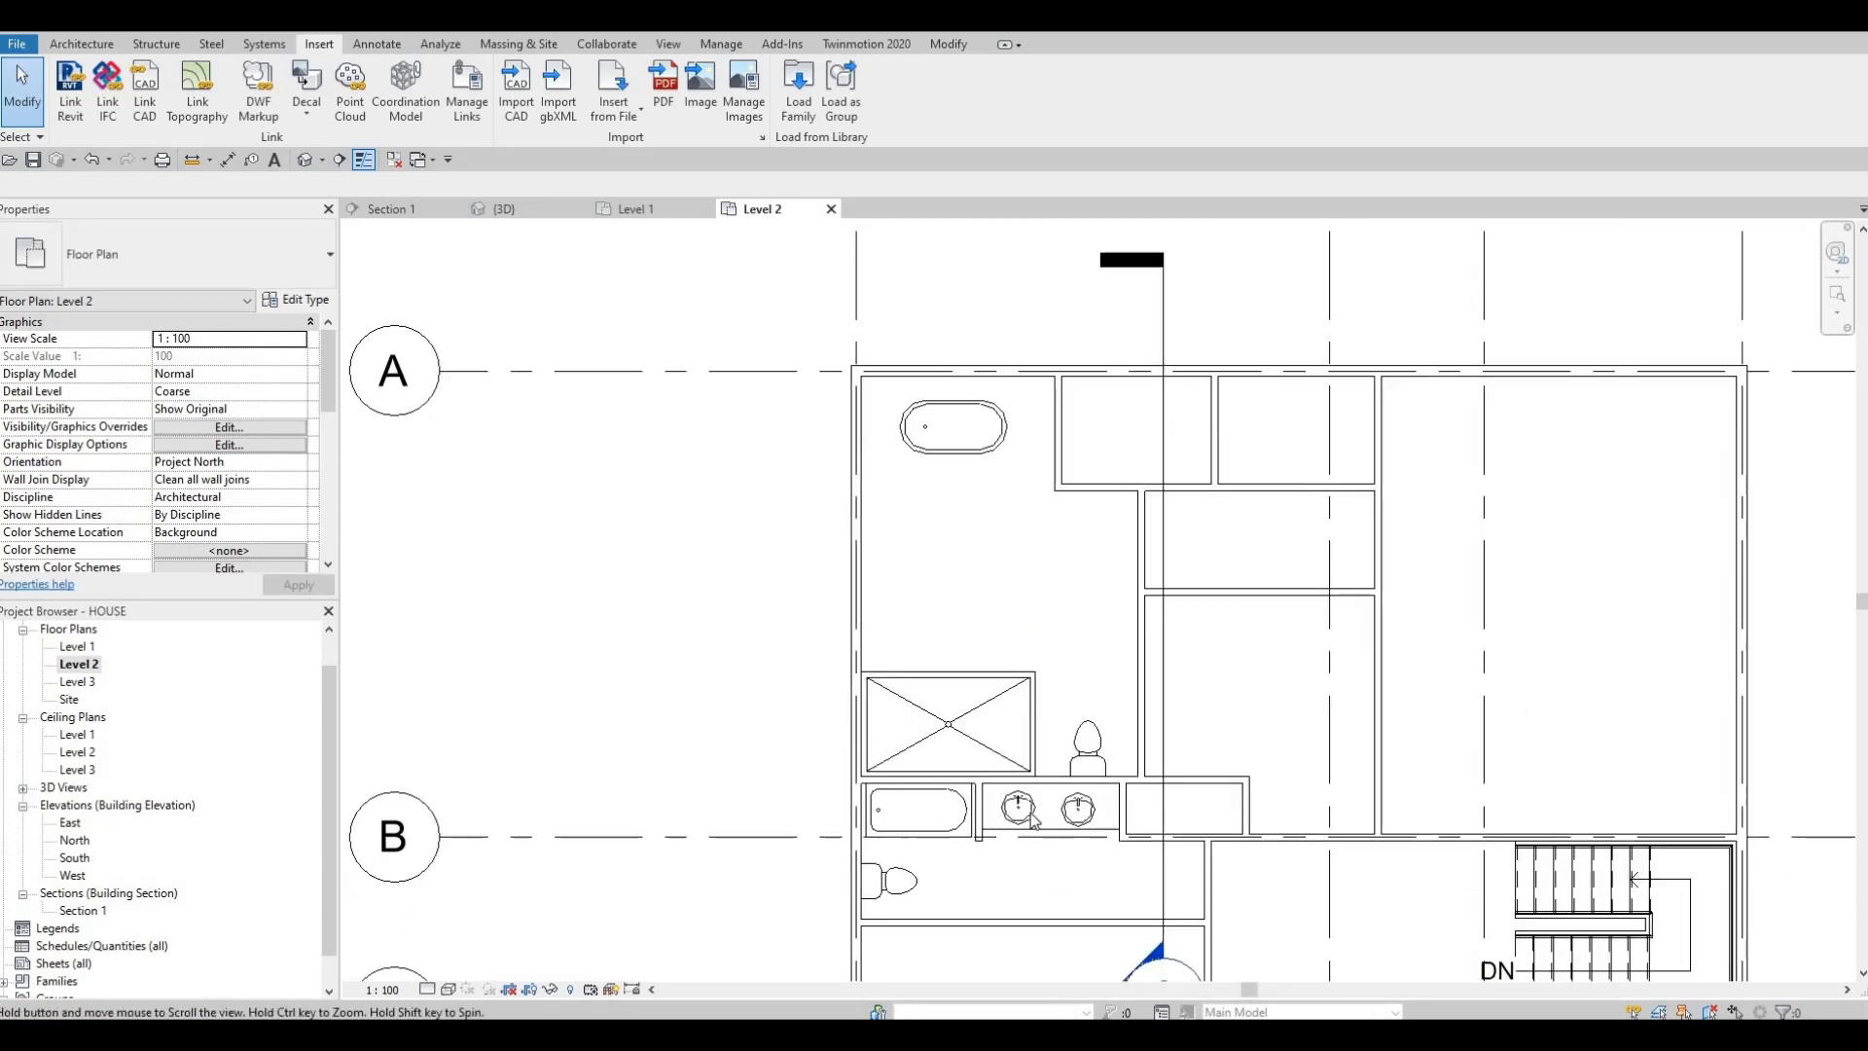
pyautogui.click(1018, 803)
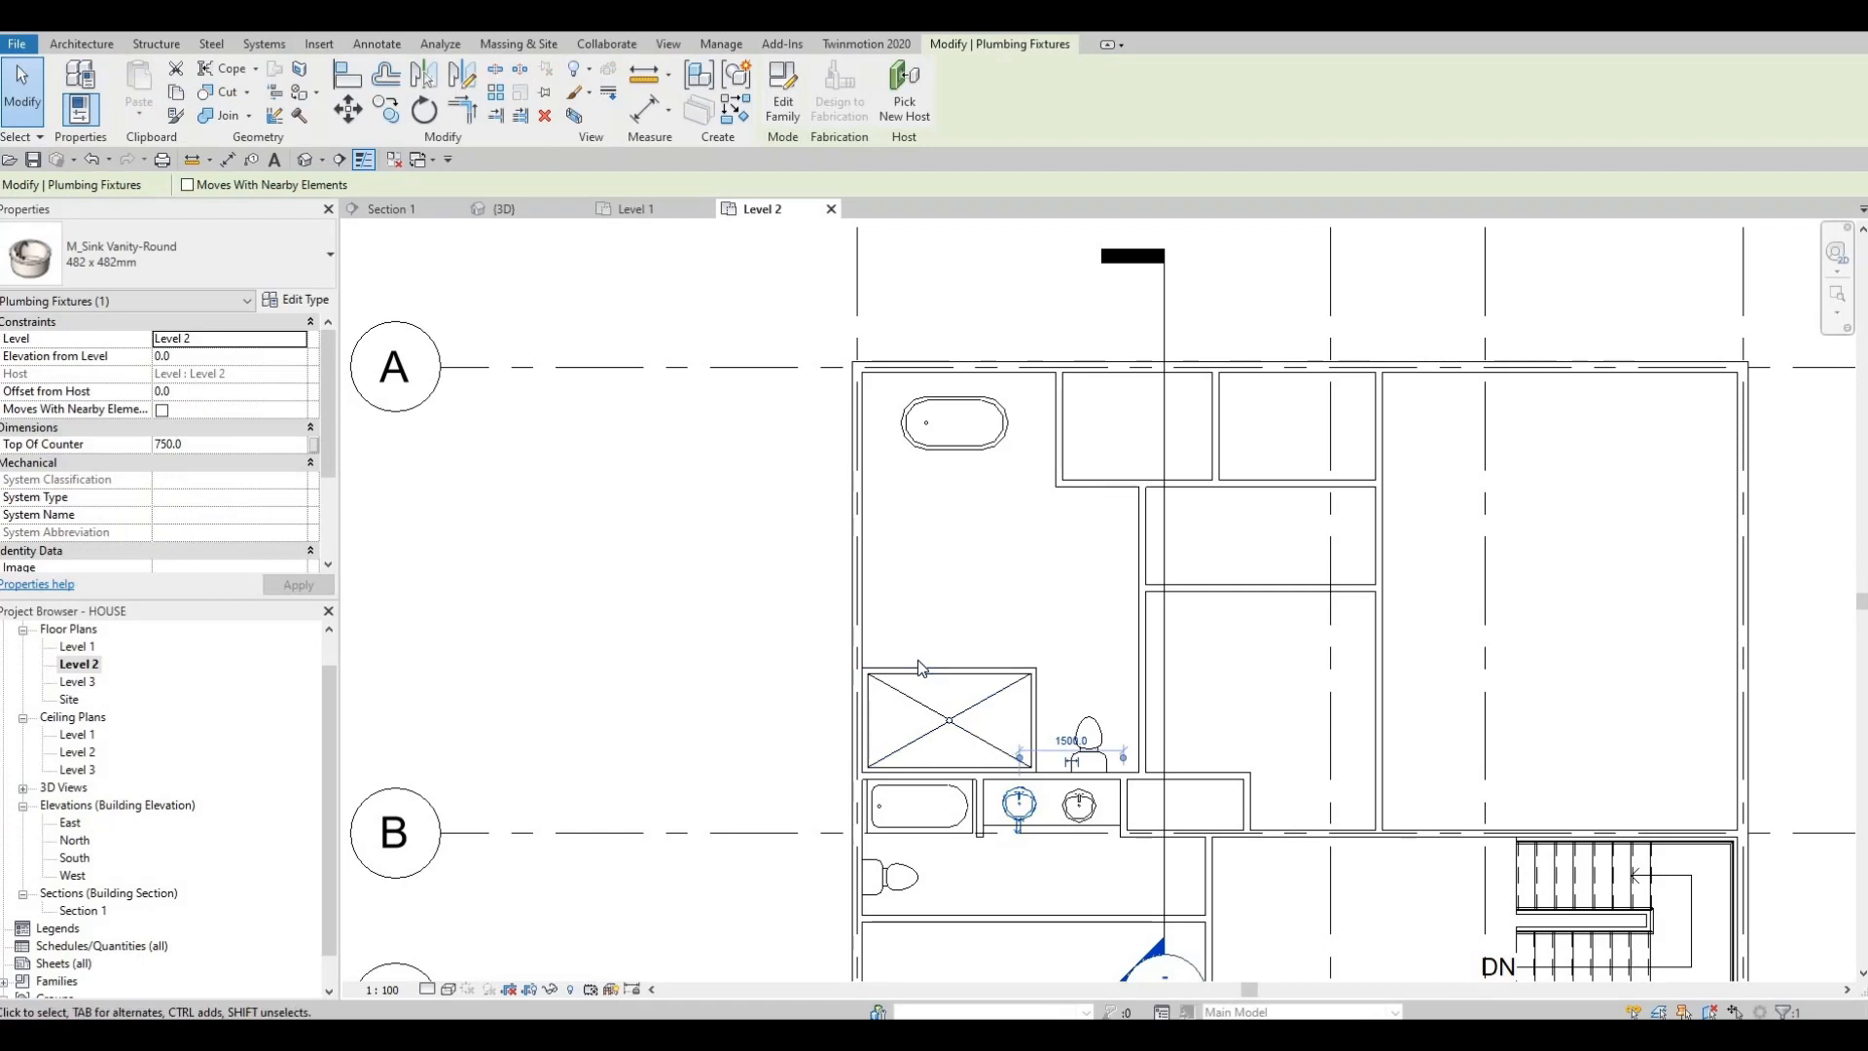
pyautogui.press('c')
pyautogui.press('s')
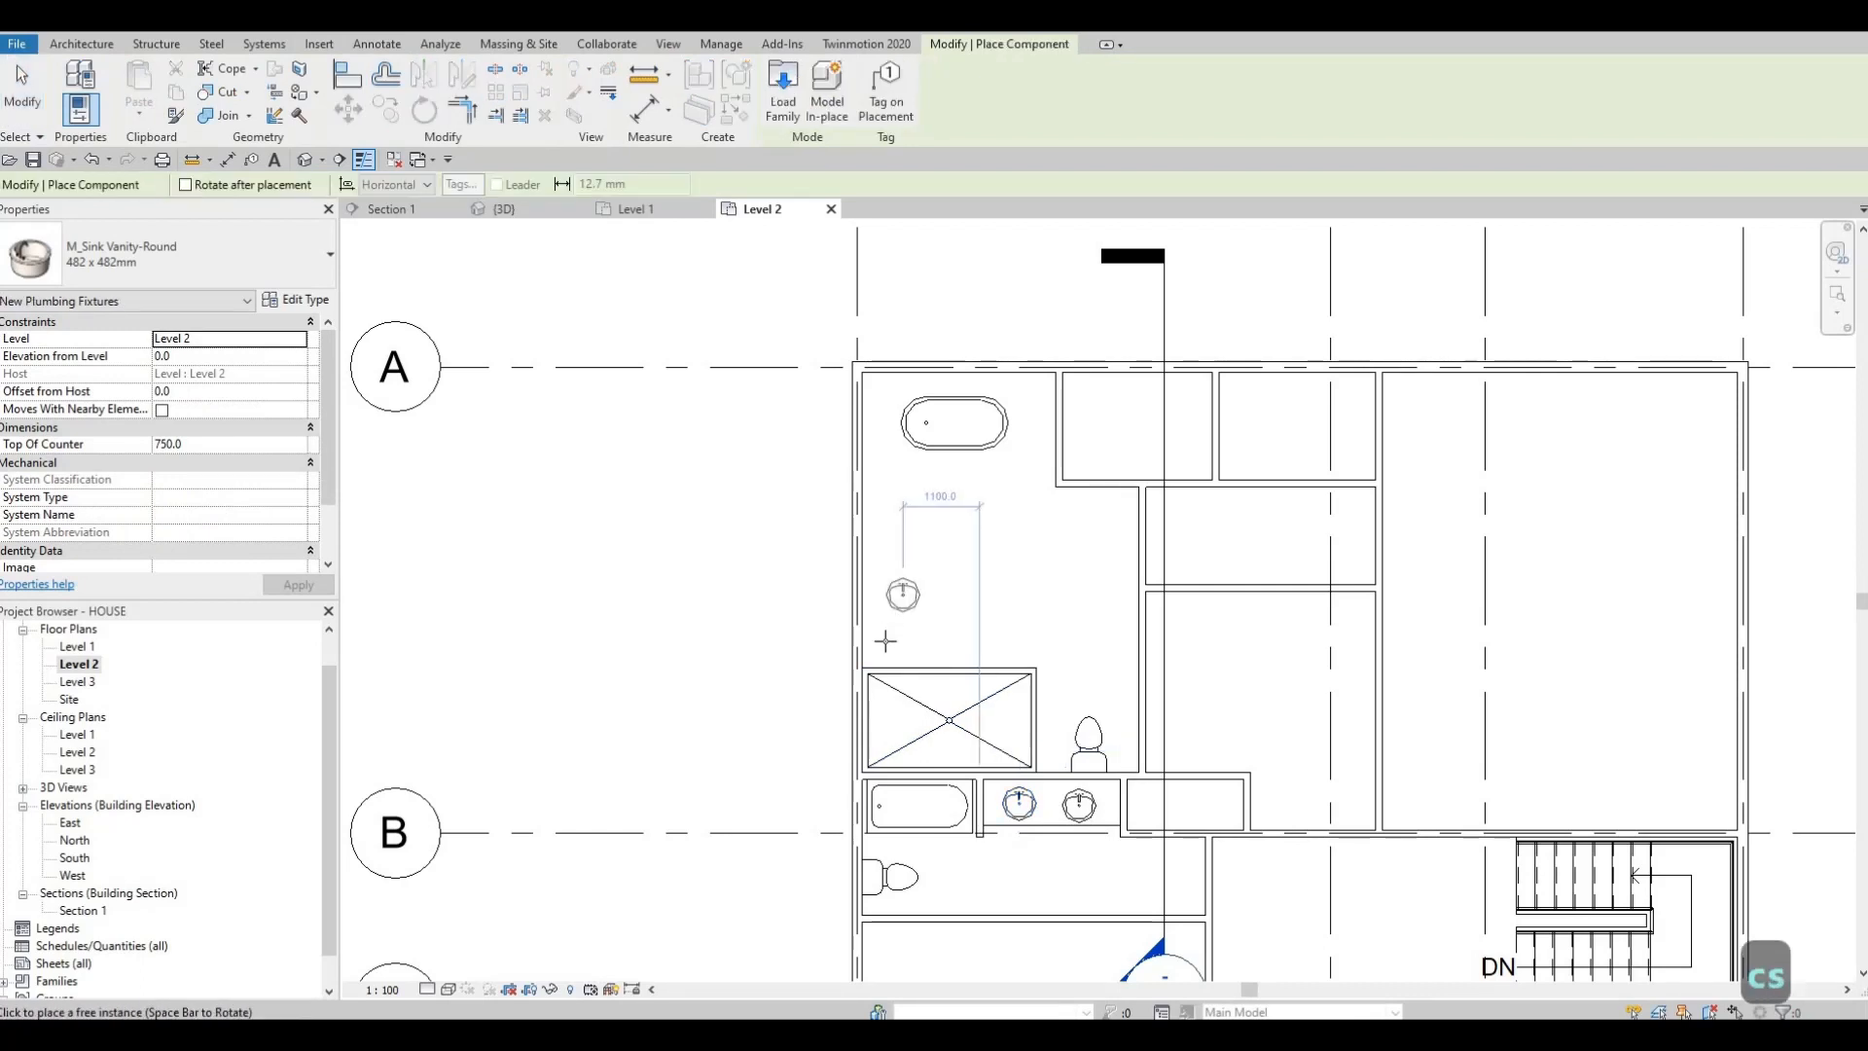
pyautogui.scroll(2, 914, 525)
pyautogui.press('space')
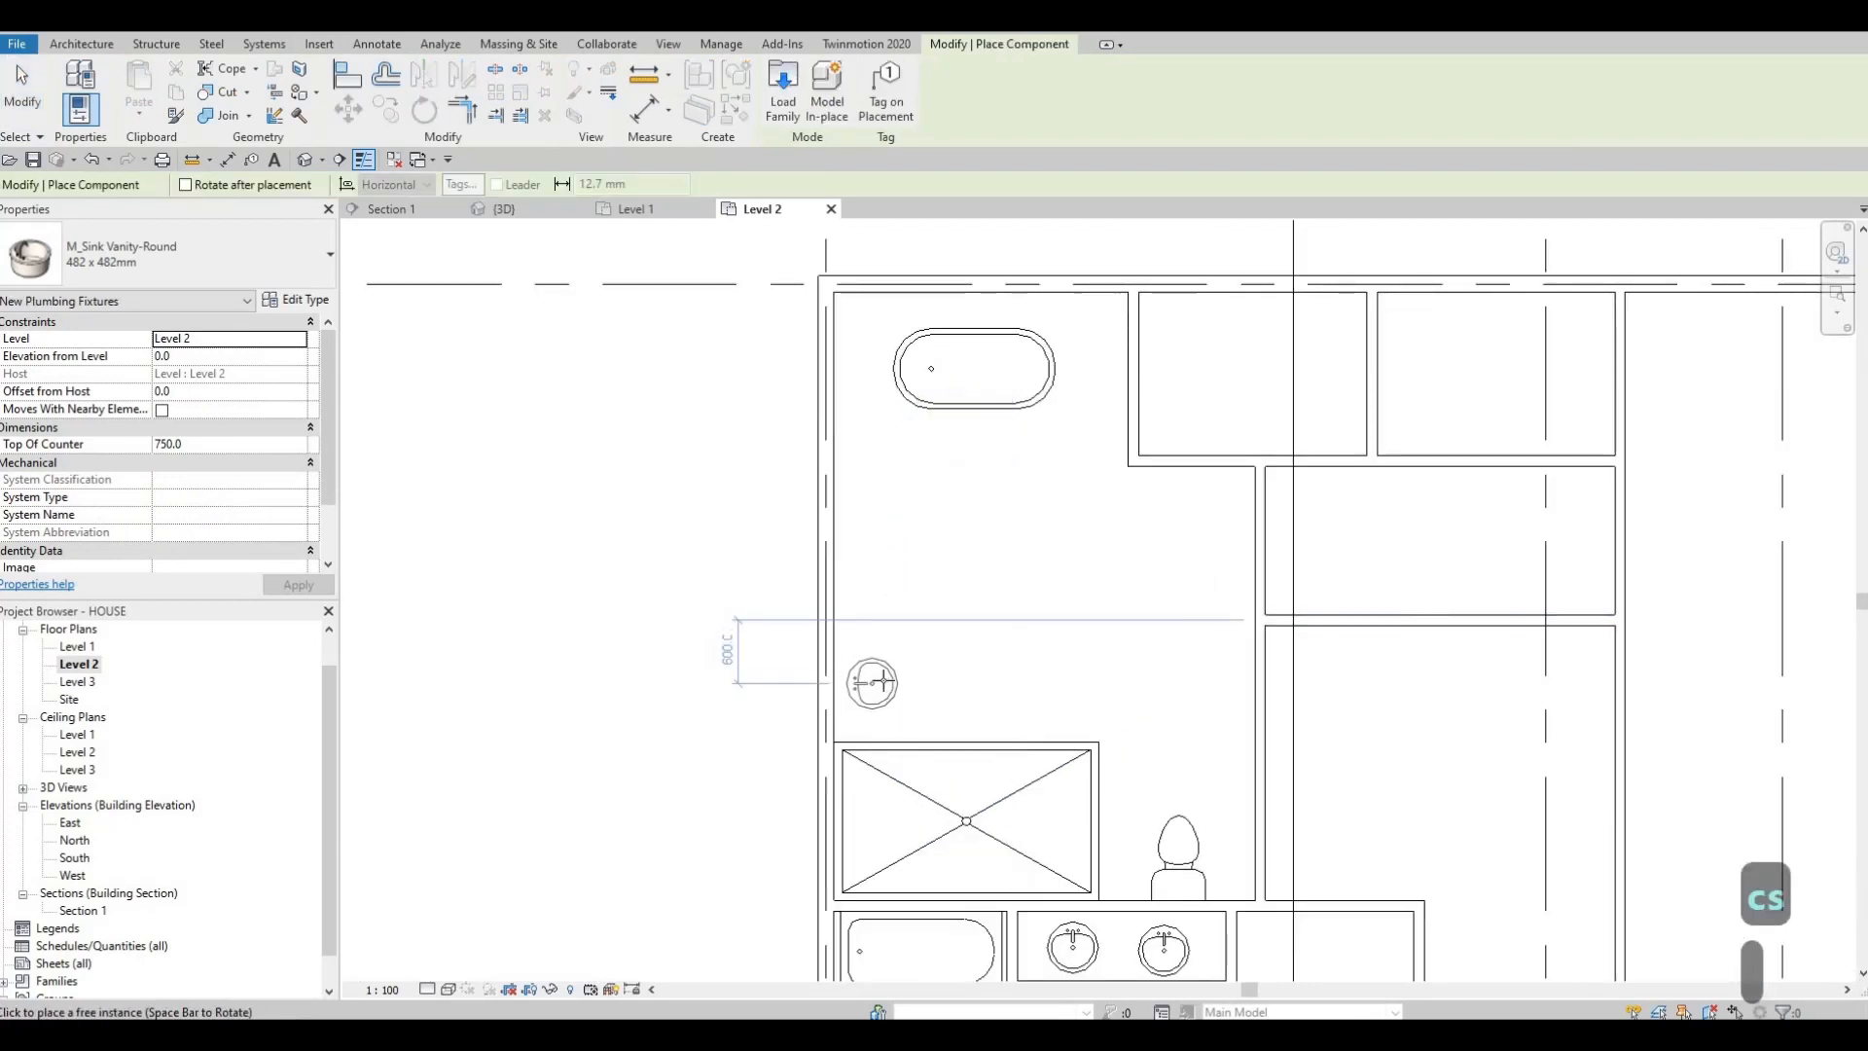
pyautogui.click(874, 683)
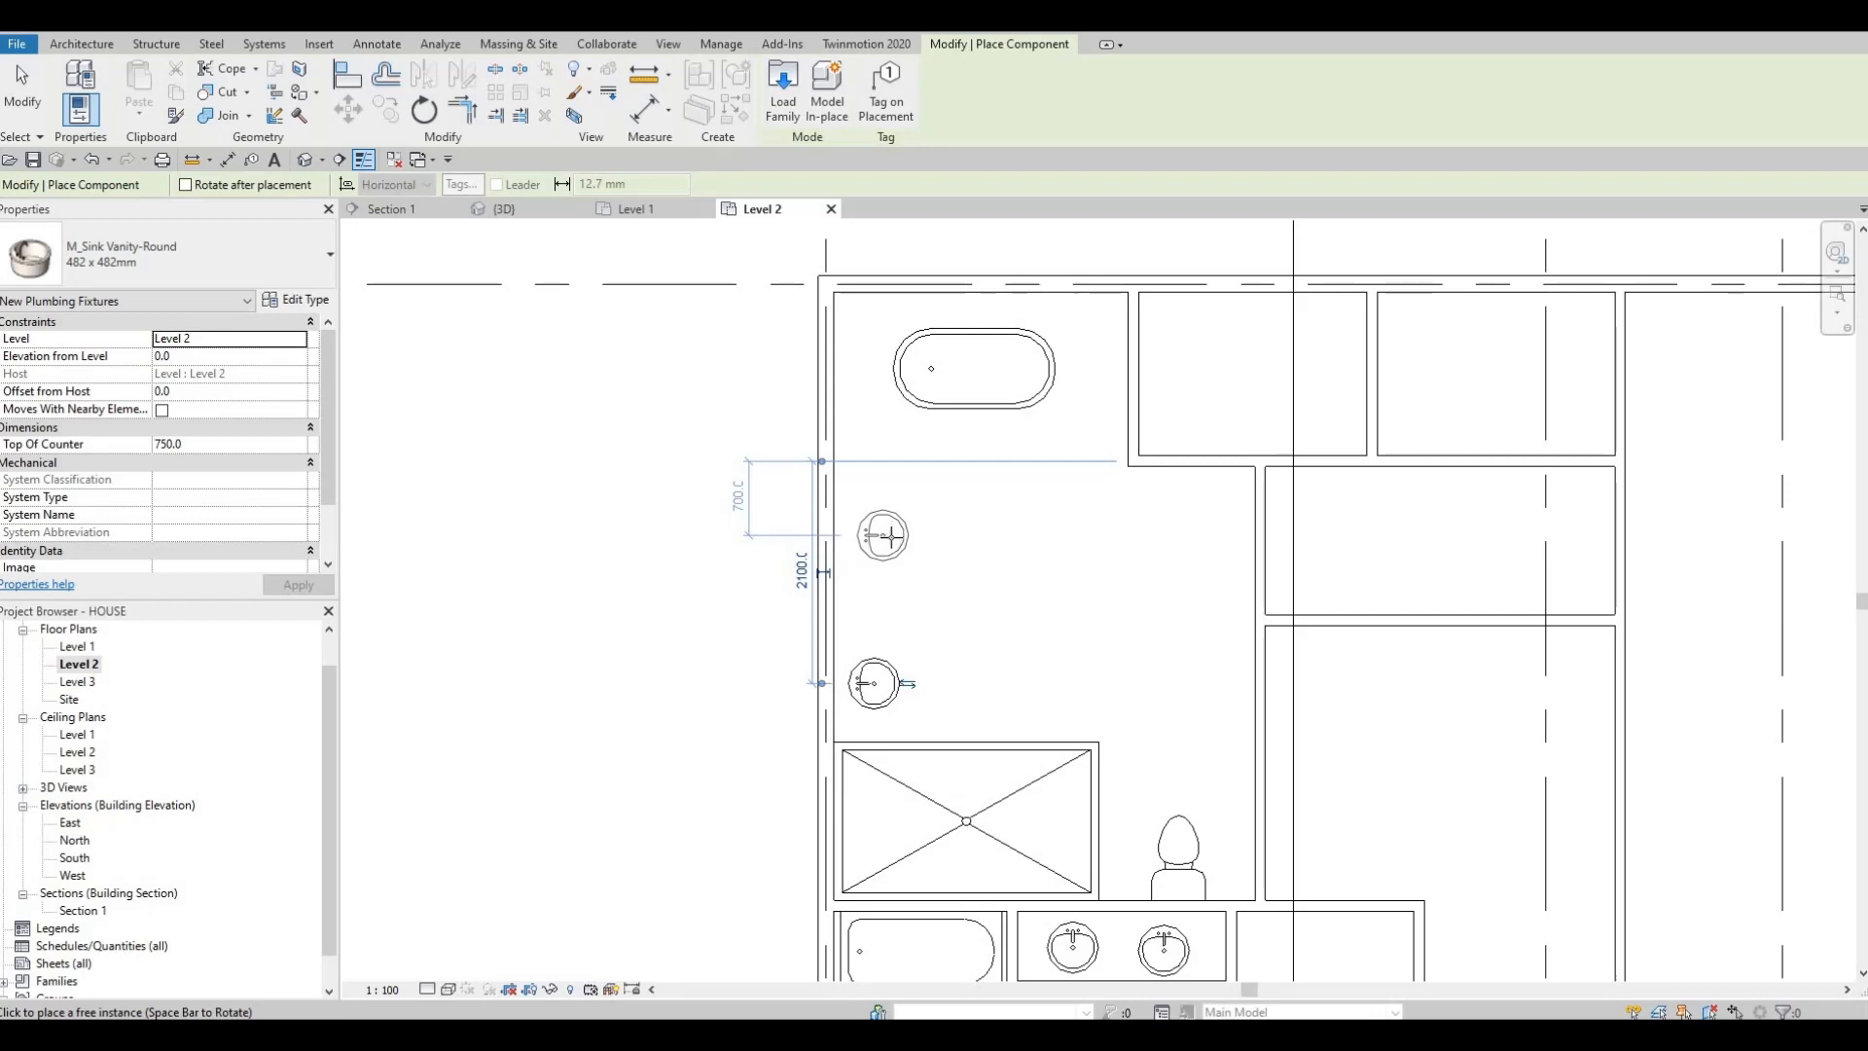
pyautogui.click(883, 535)
pyautogui.press('Escape')
pyautogui.press('Escape')
pyautogui.press('Escape')
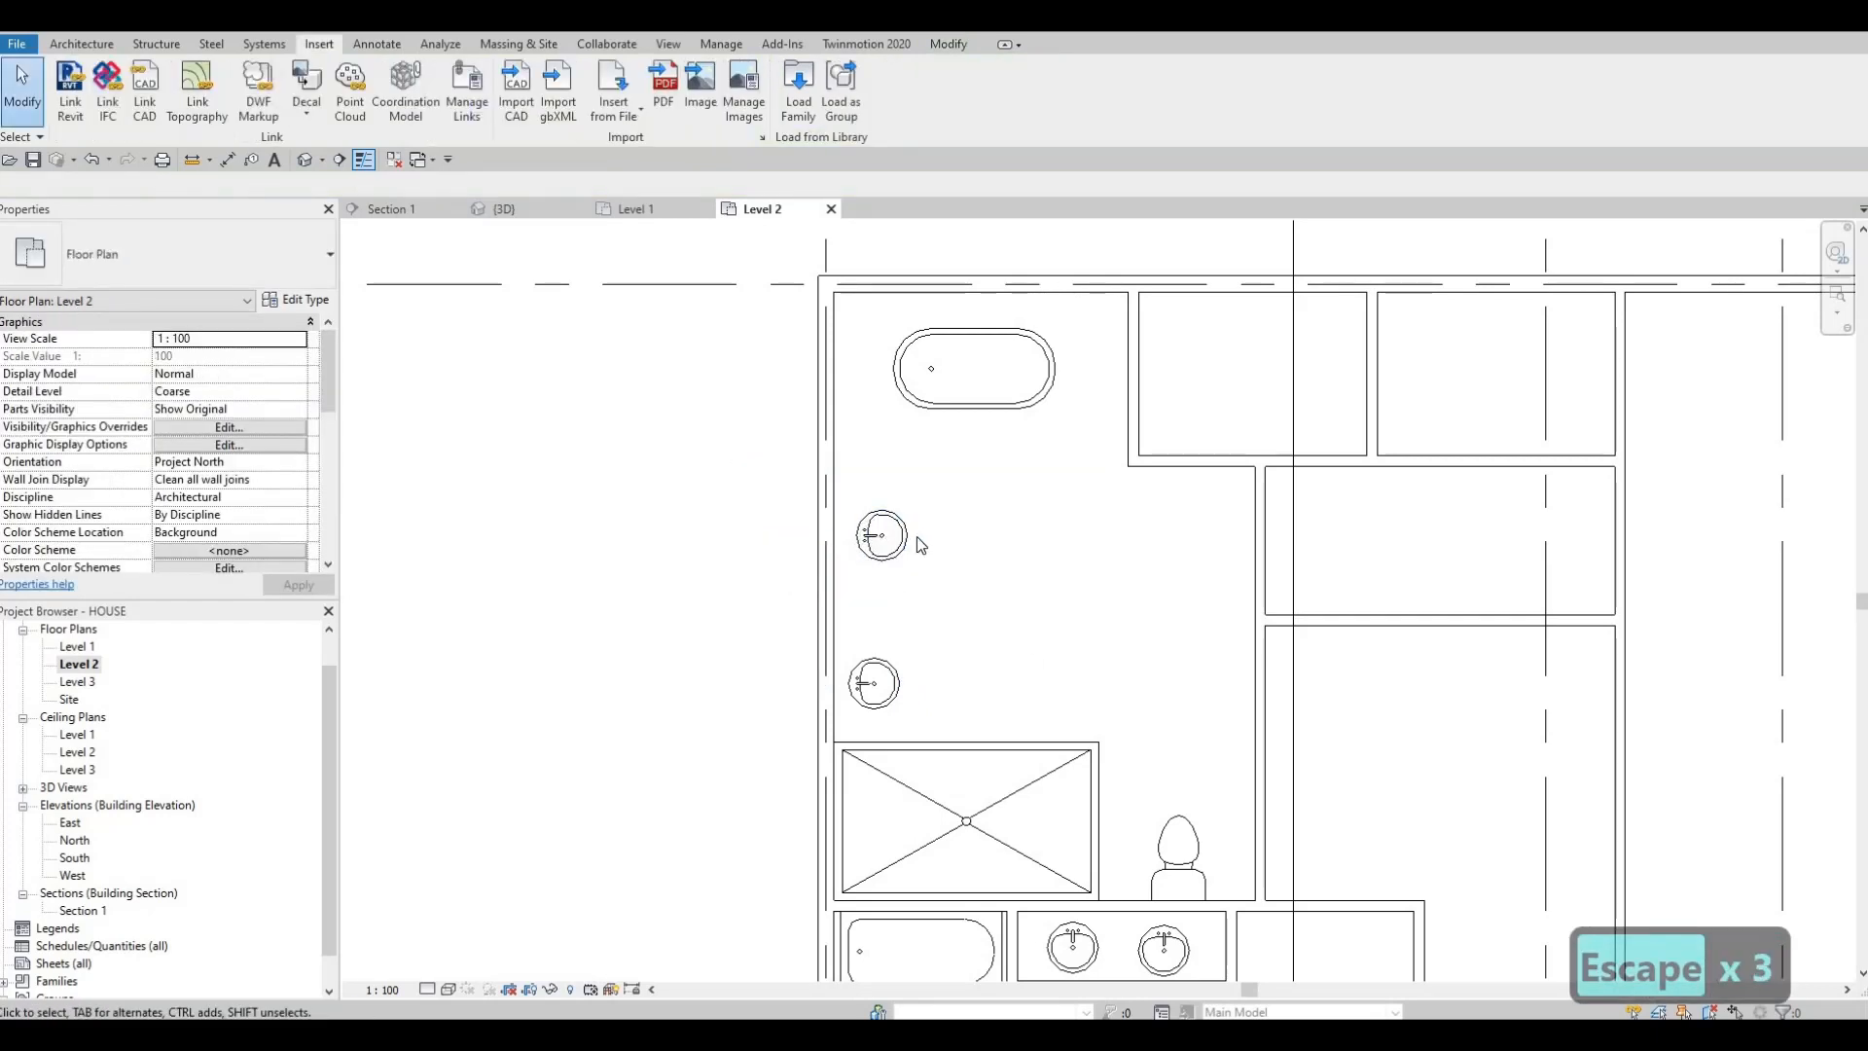
# - Nudge the upper vanity sink down to about 820 mm below the wall jog and slightly toward the left wall
pyautogui.click(900, 537)
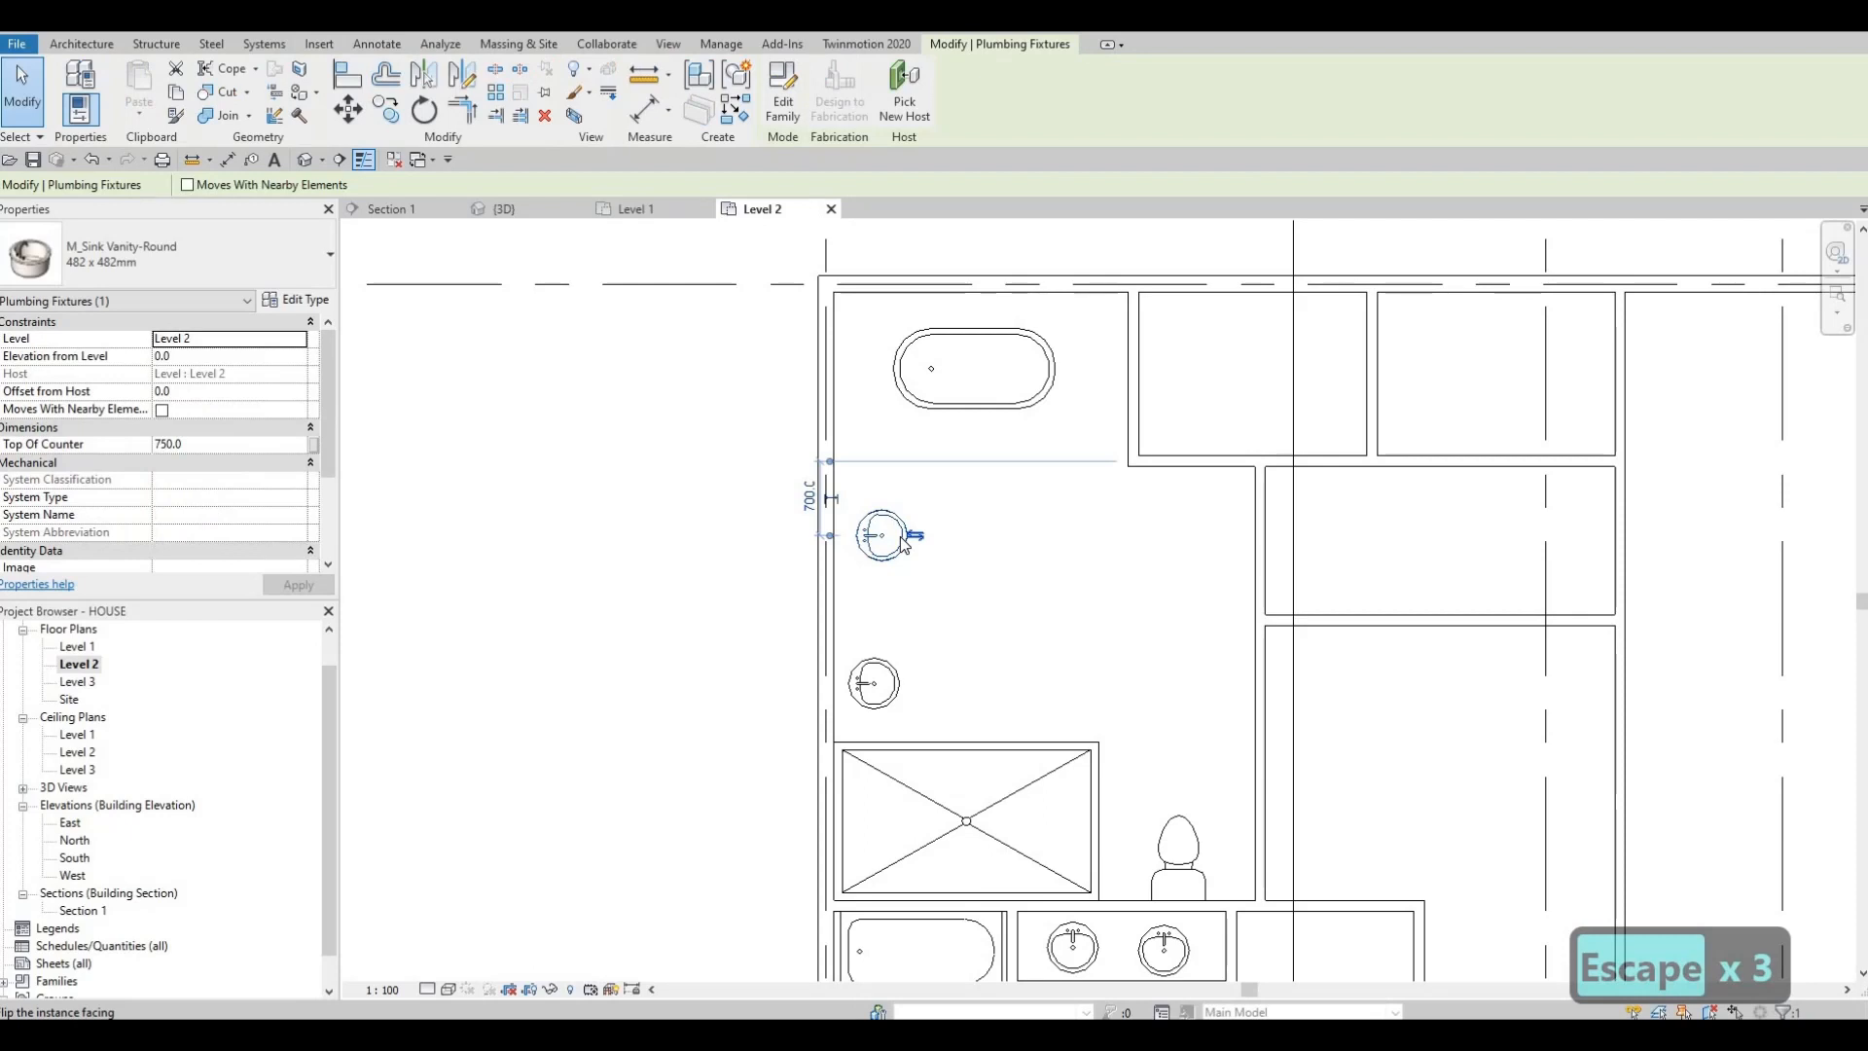
pyautogui.press('Down')
pyautogui.press('Down')
pyautogui.press('Left')
pyautogui.press('Down')
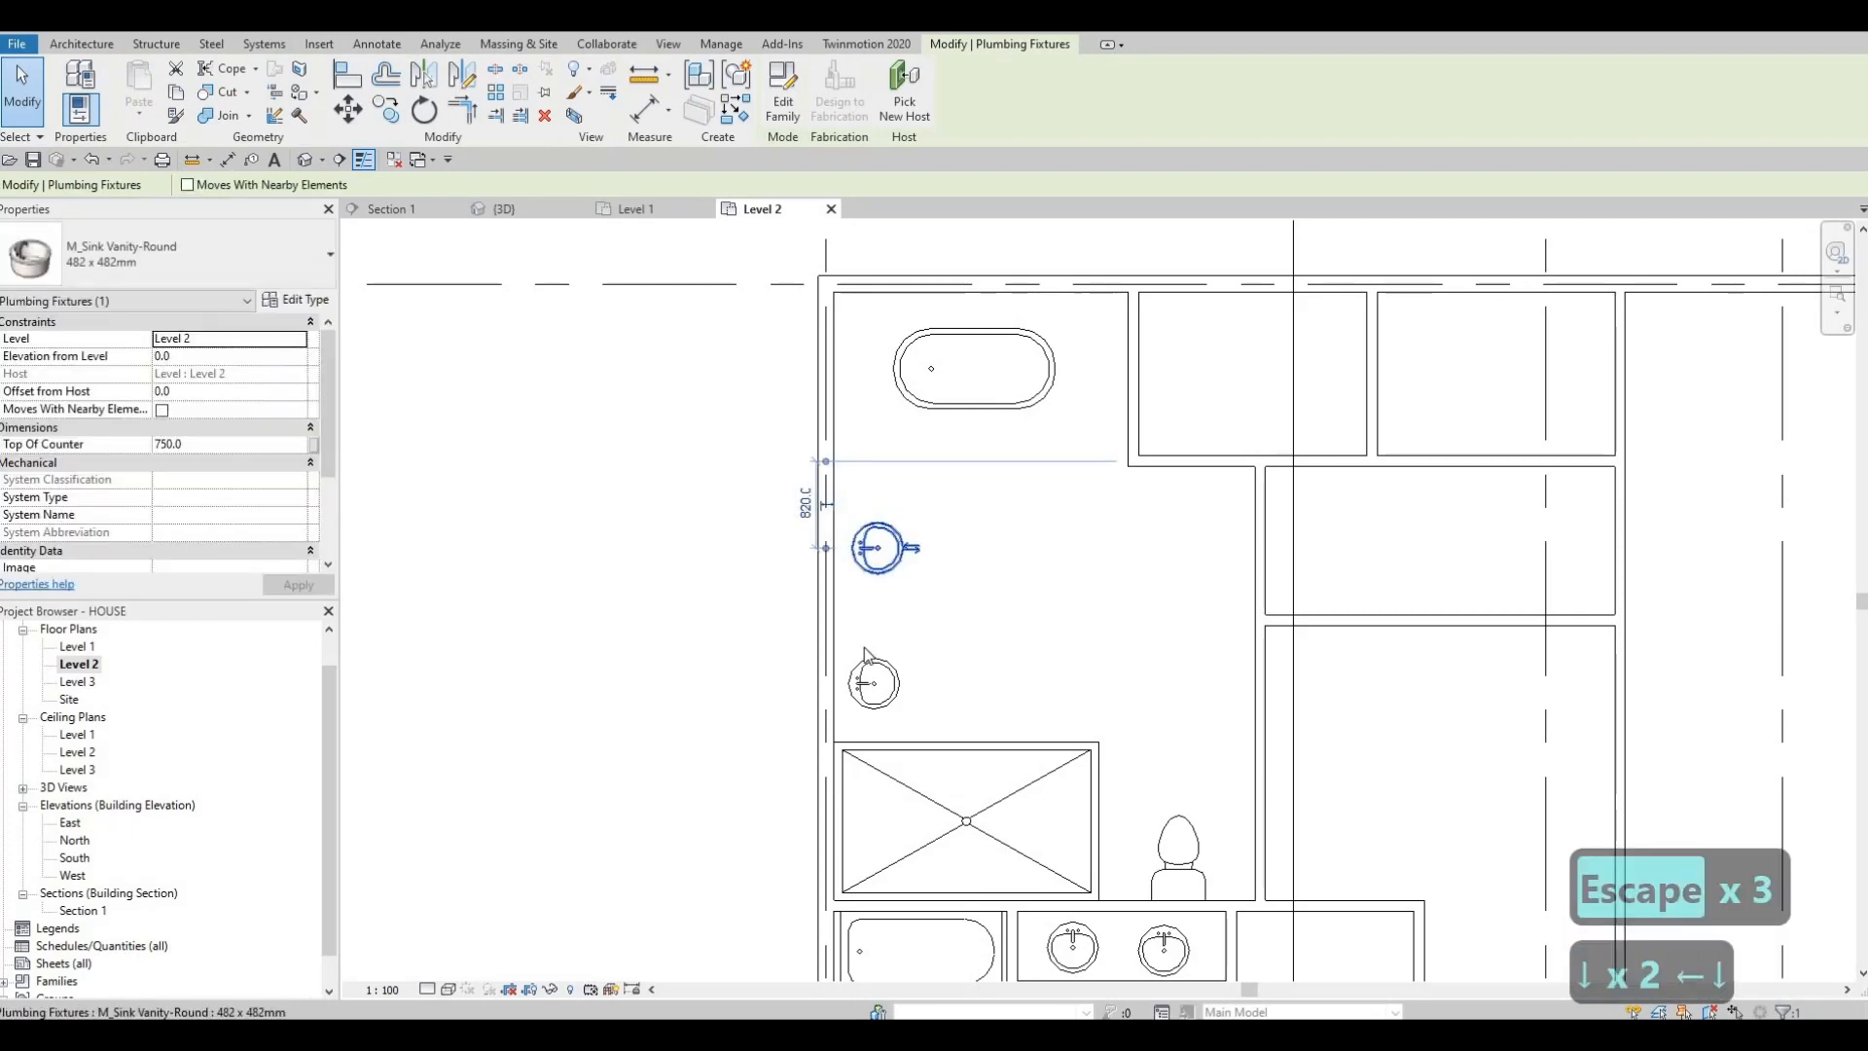
pyautogui.press('Escape')
# - Align the lower vanity sink's centre with the upper sink's vertical centreline
pyautogui.click(872, 674)
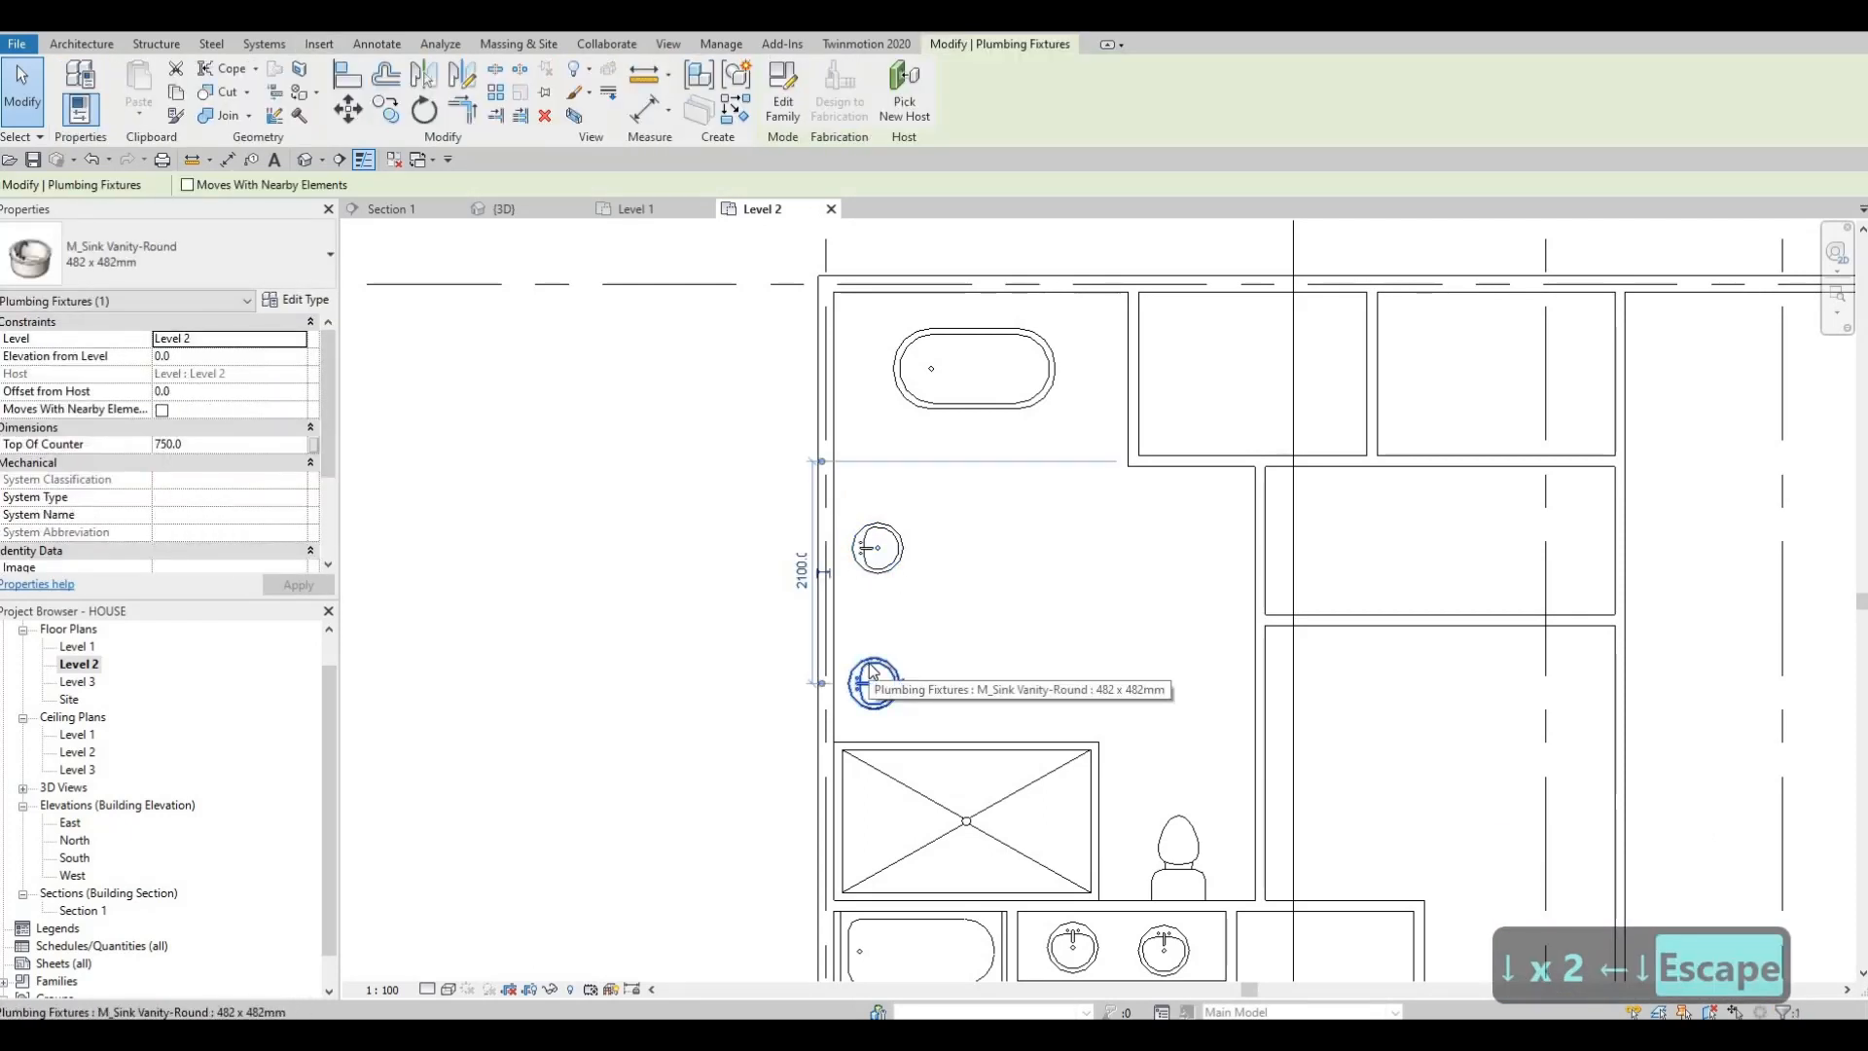
pyautogui.press('Escape')
pyautogui.press('Escape')
pyautogui.press('a')
pyautogui.press('l')
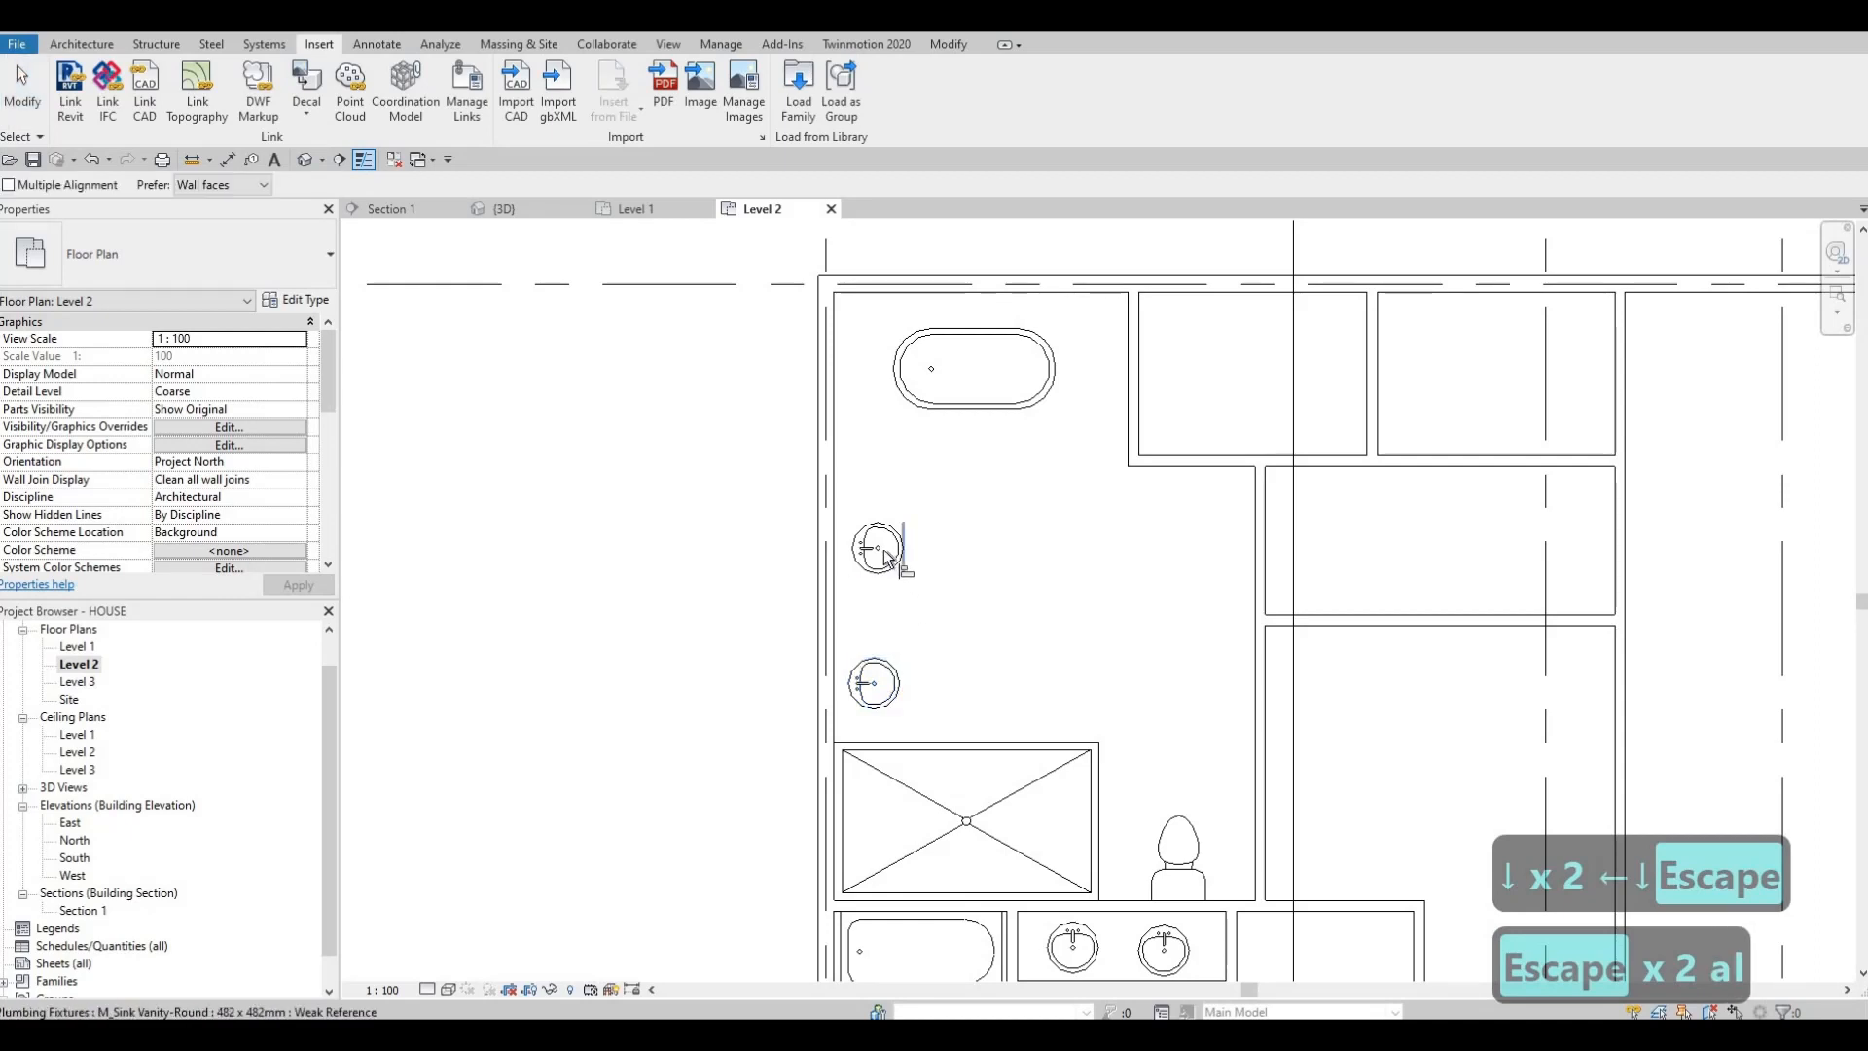
pyautogui.click(875, 550)
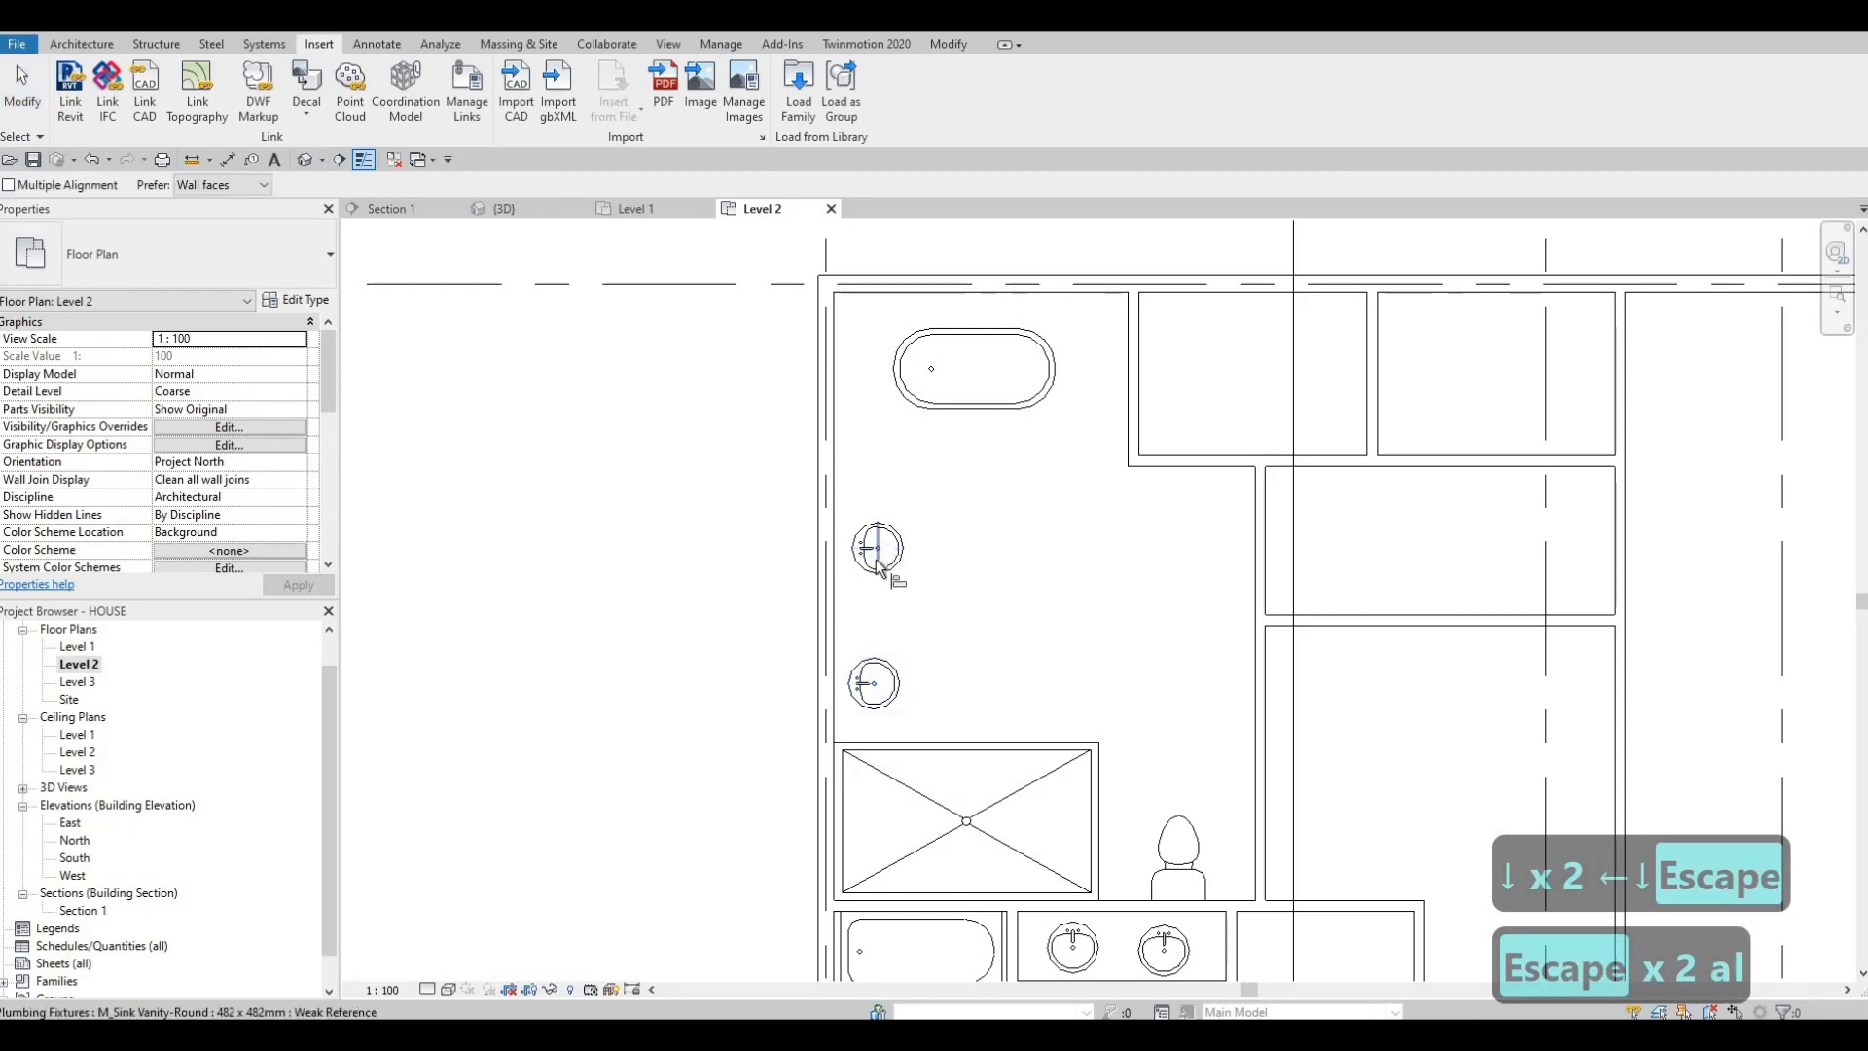
pyautogui.click(875, 700)
pyautogui.press('Escape')
pyautogui.press('Escape')
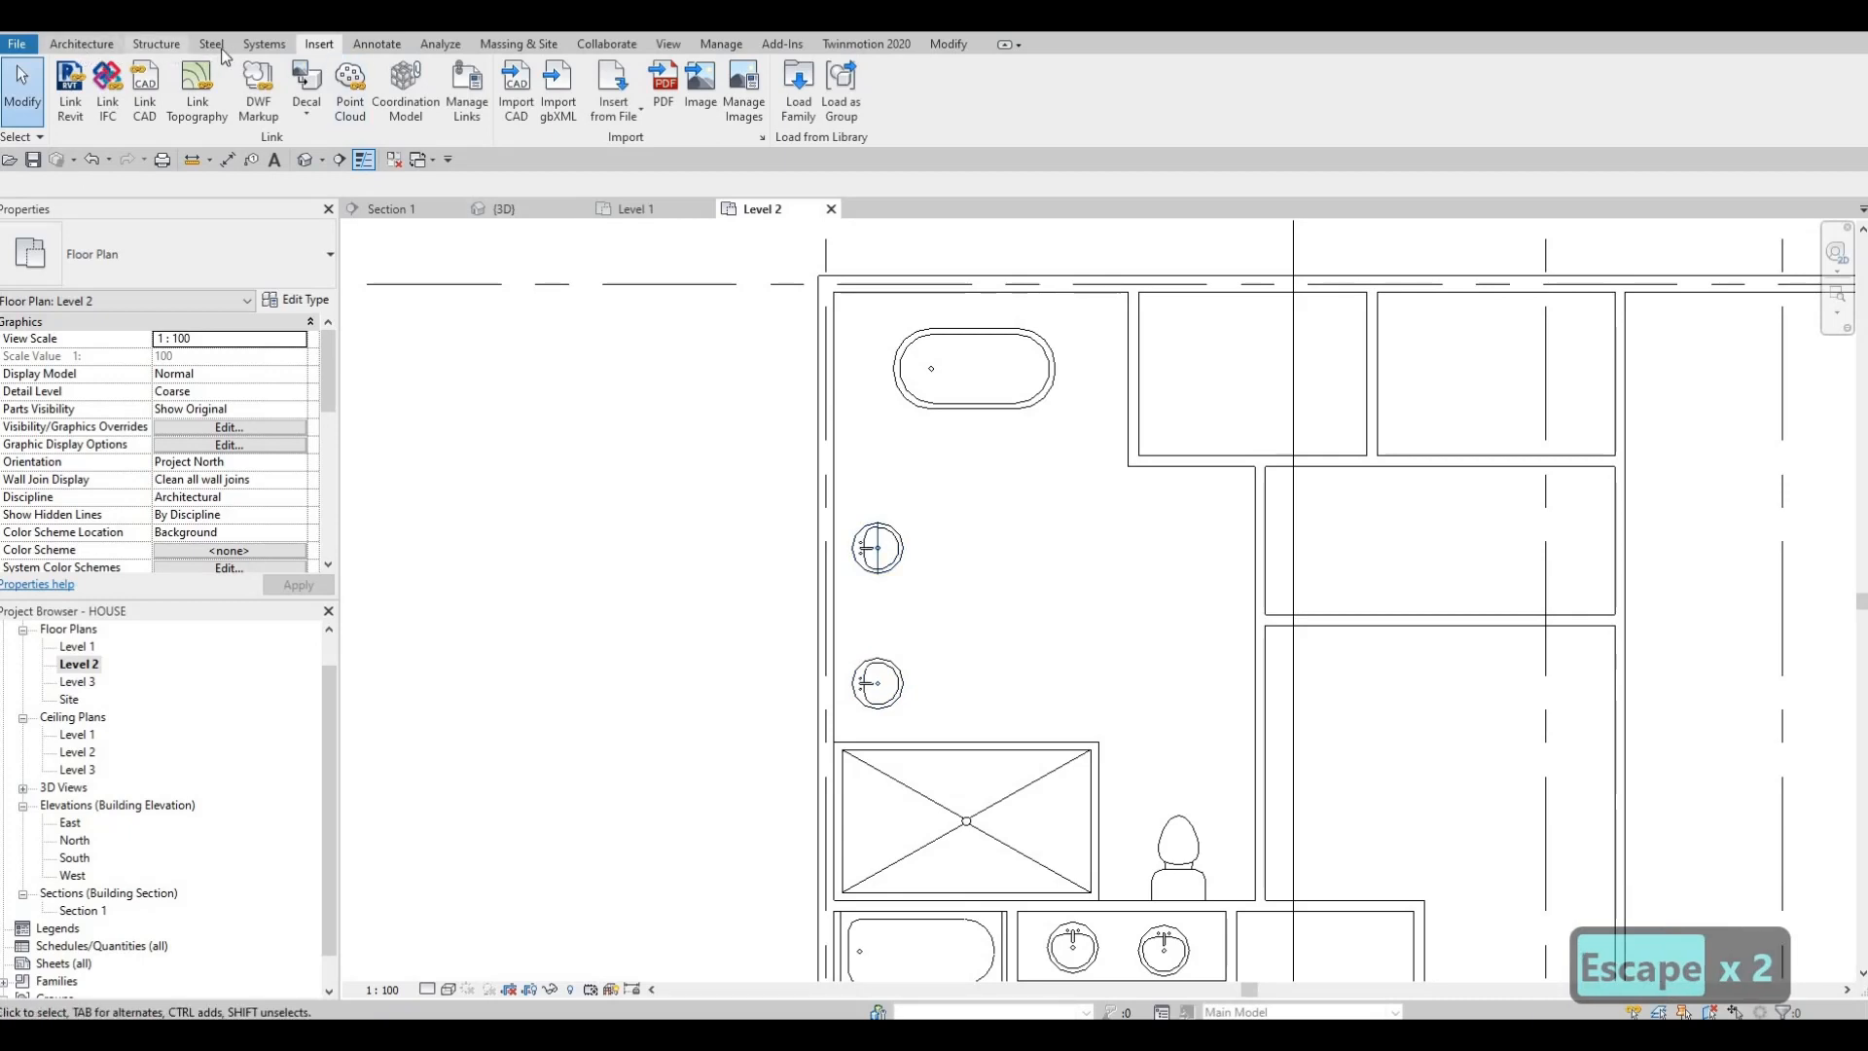
# - Draw the vanity counter outline around both sinks with detail lines, about 700 mm deep and 2250 mm long, ending at the shower stall
pyautogui.click(387, 44)
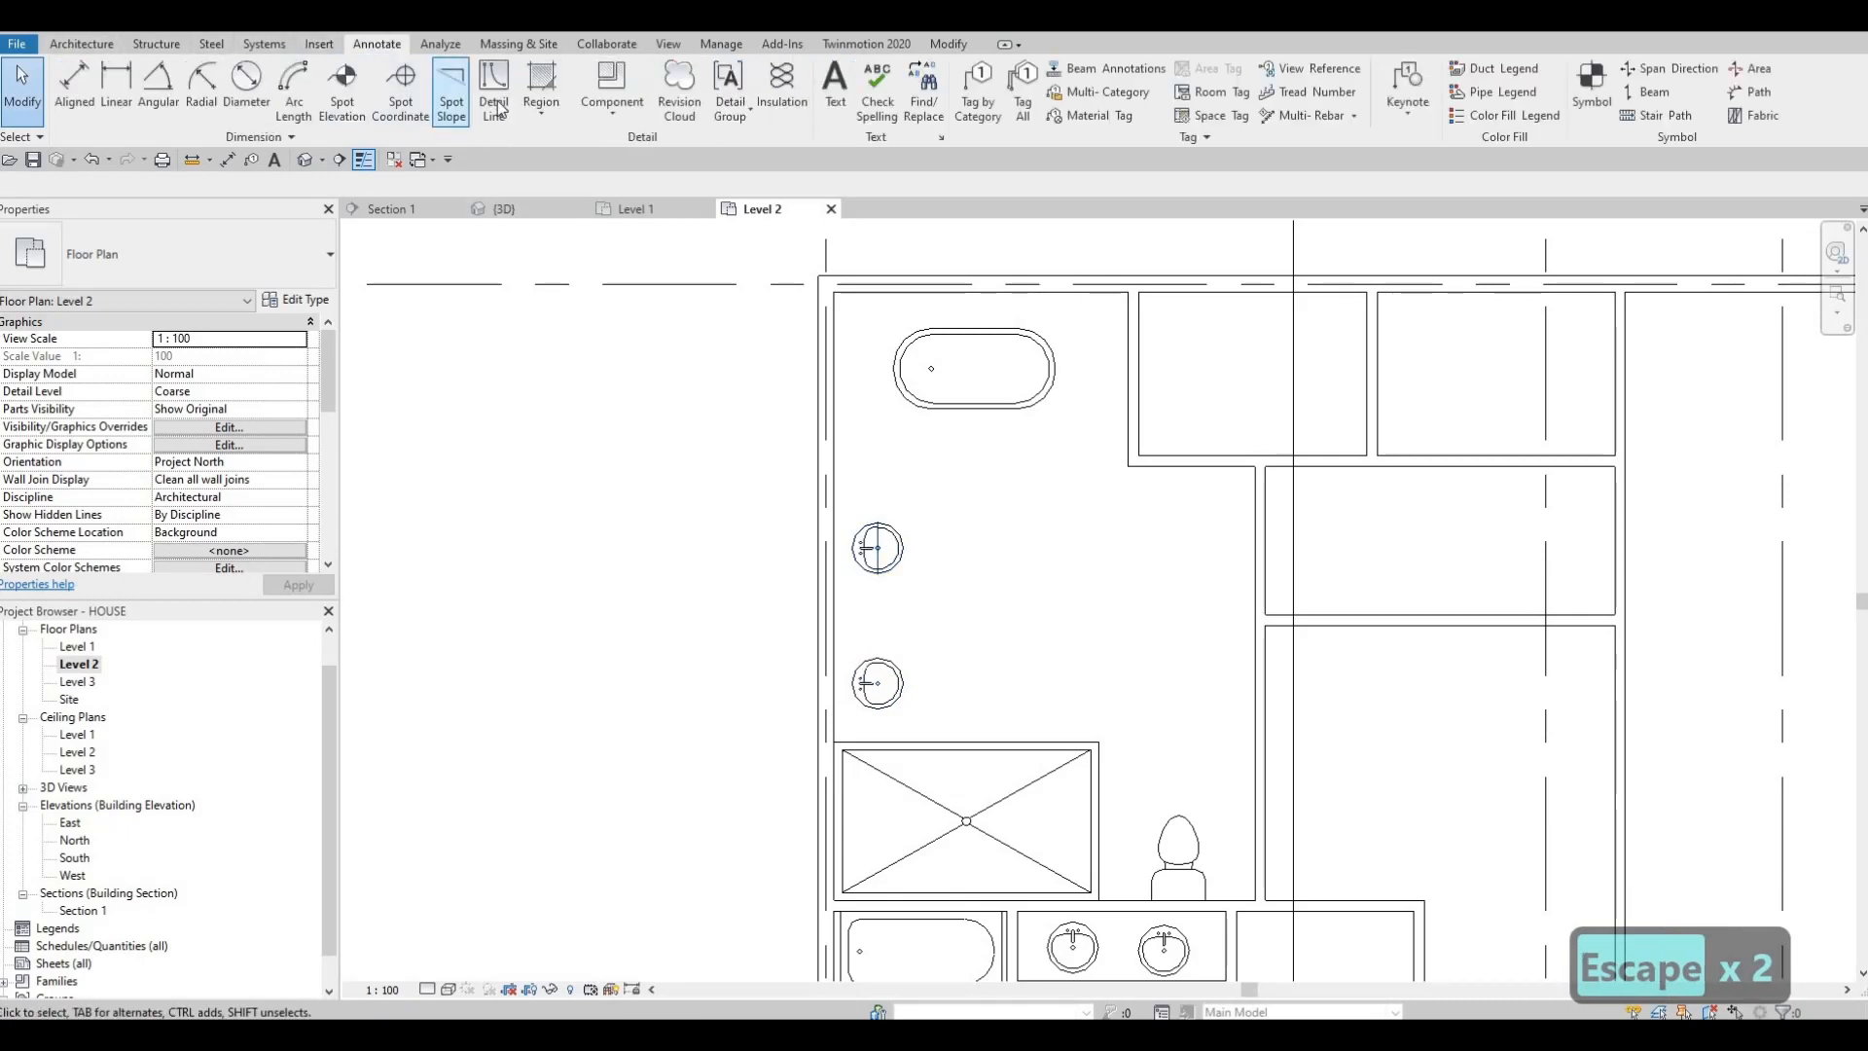
pyautogui.click(493, 89)
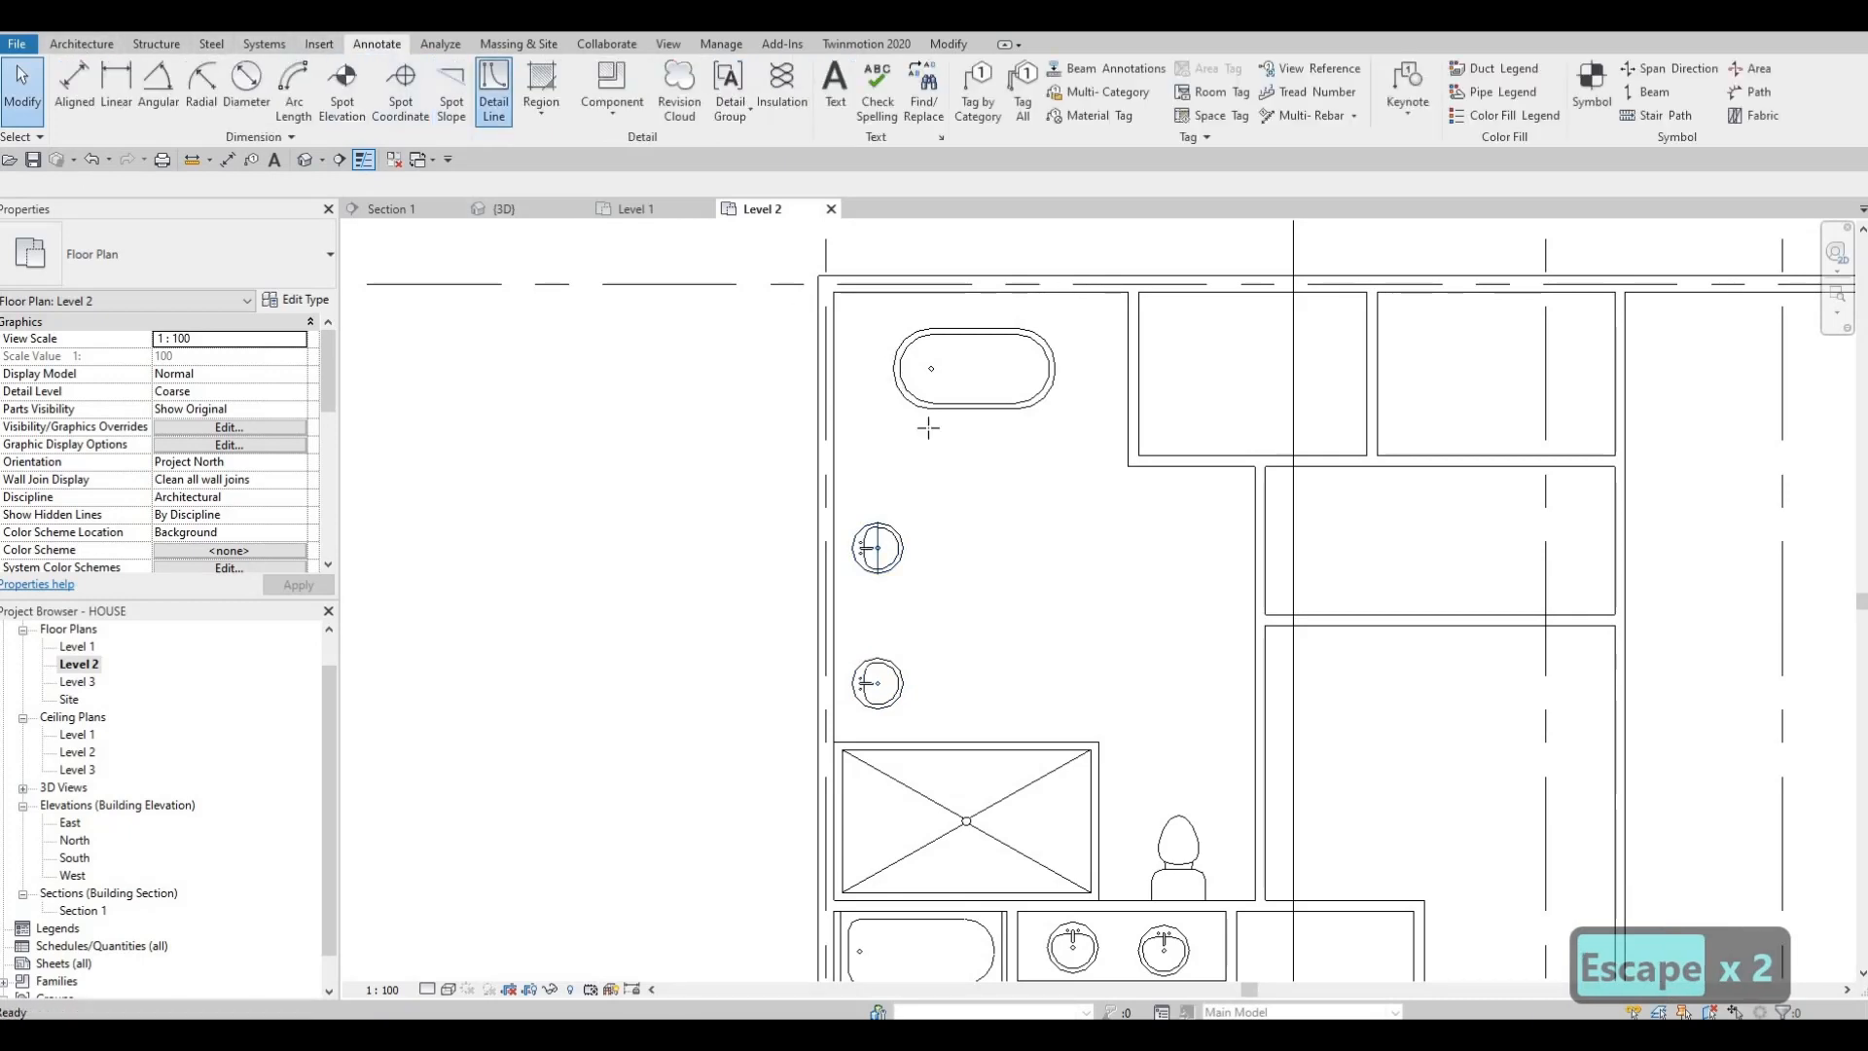
pyautogui.click(834, 501)
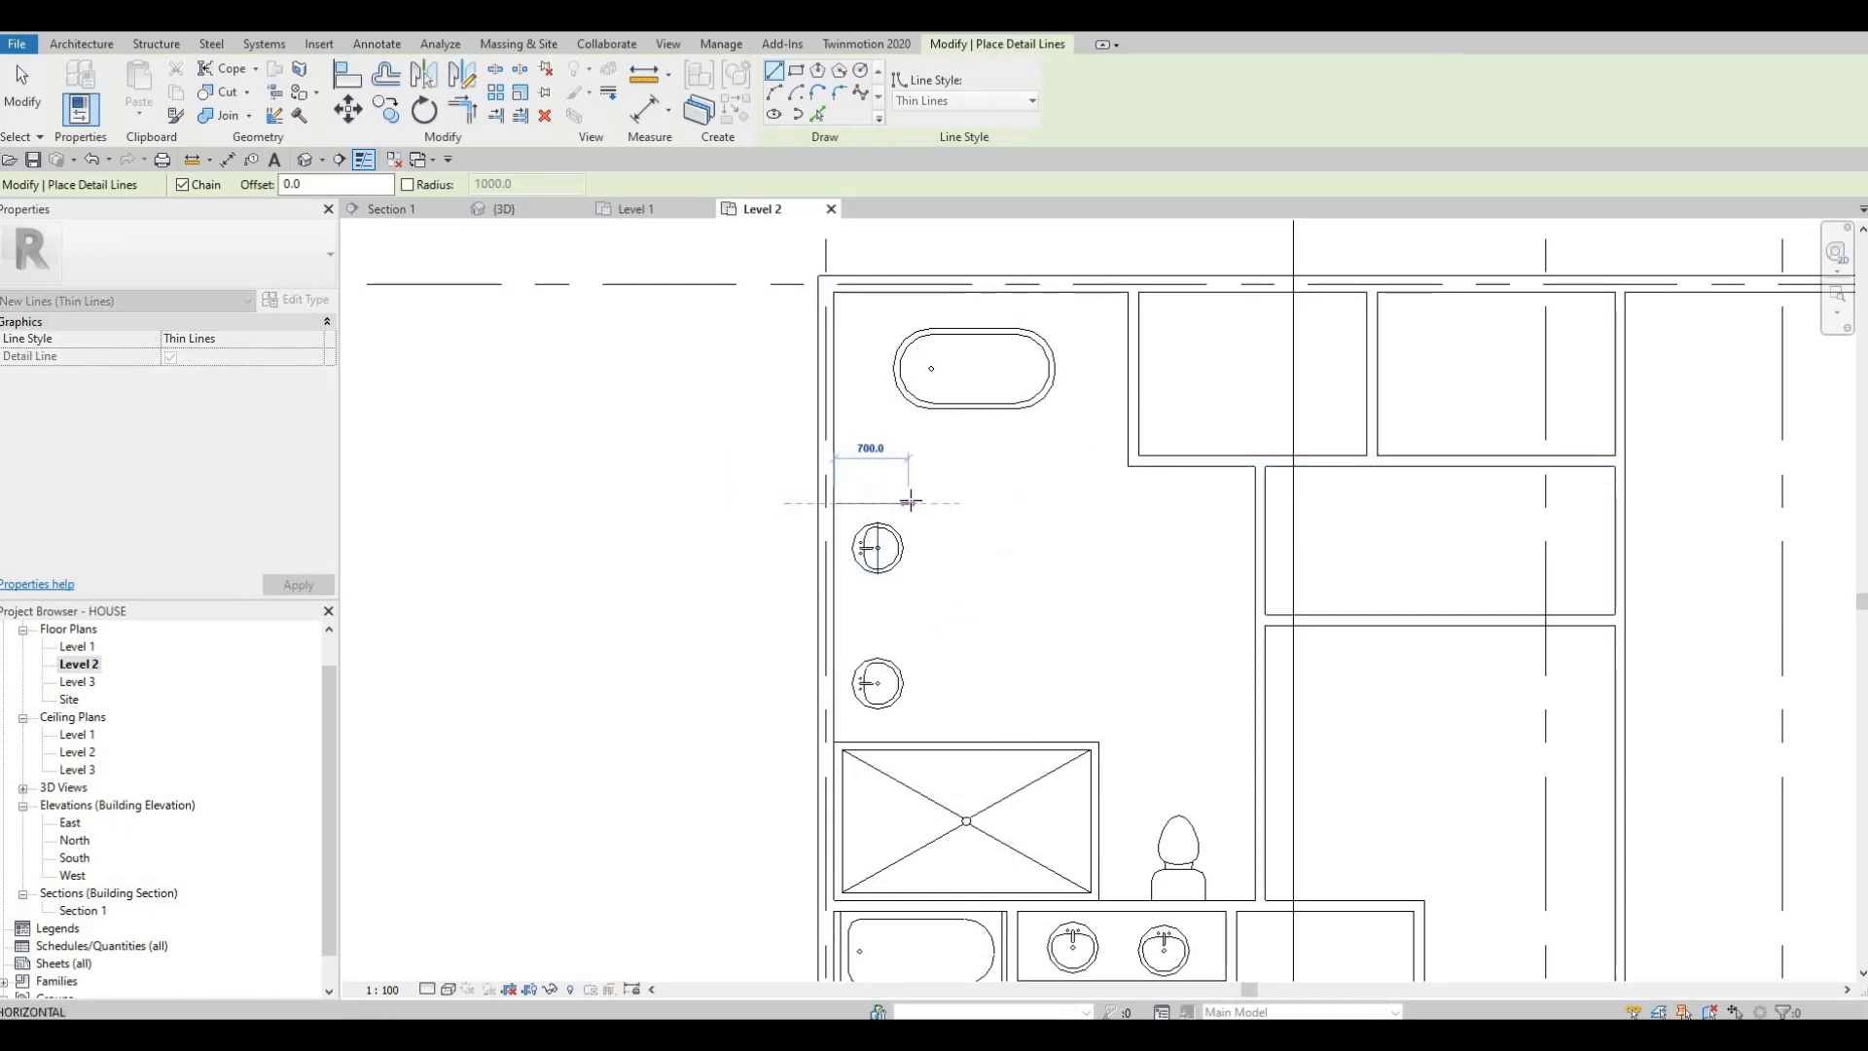
pyautogui.click(907, 503)
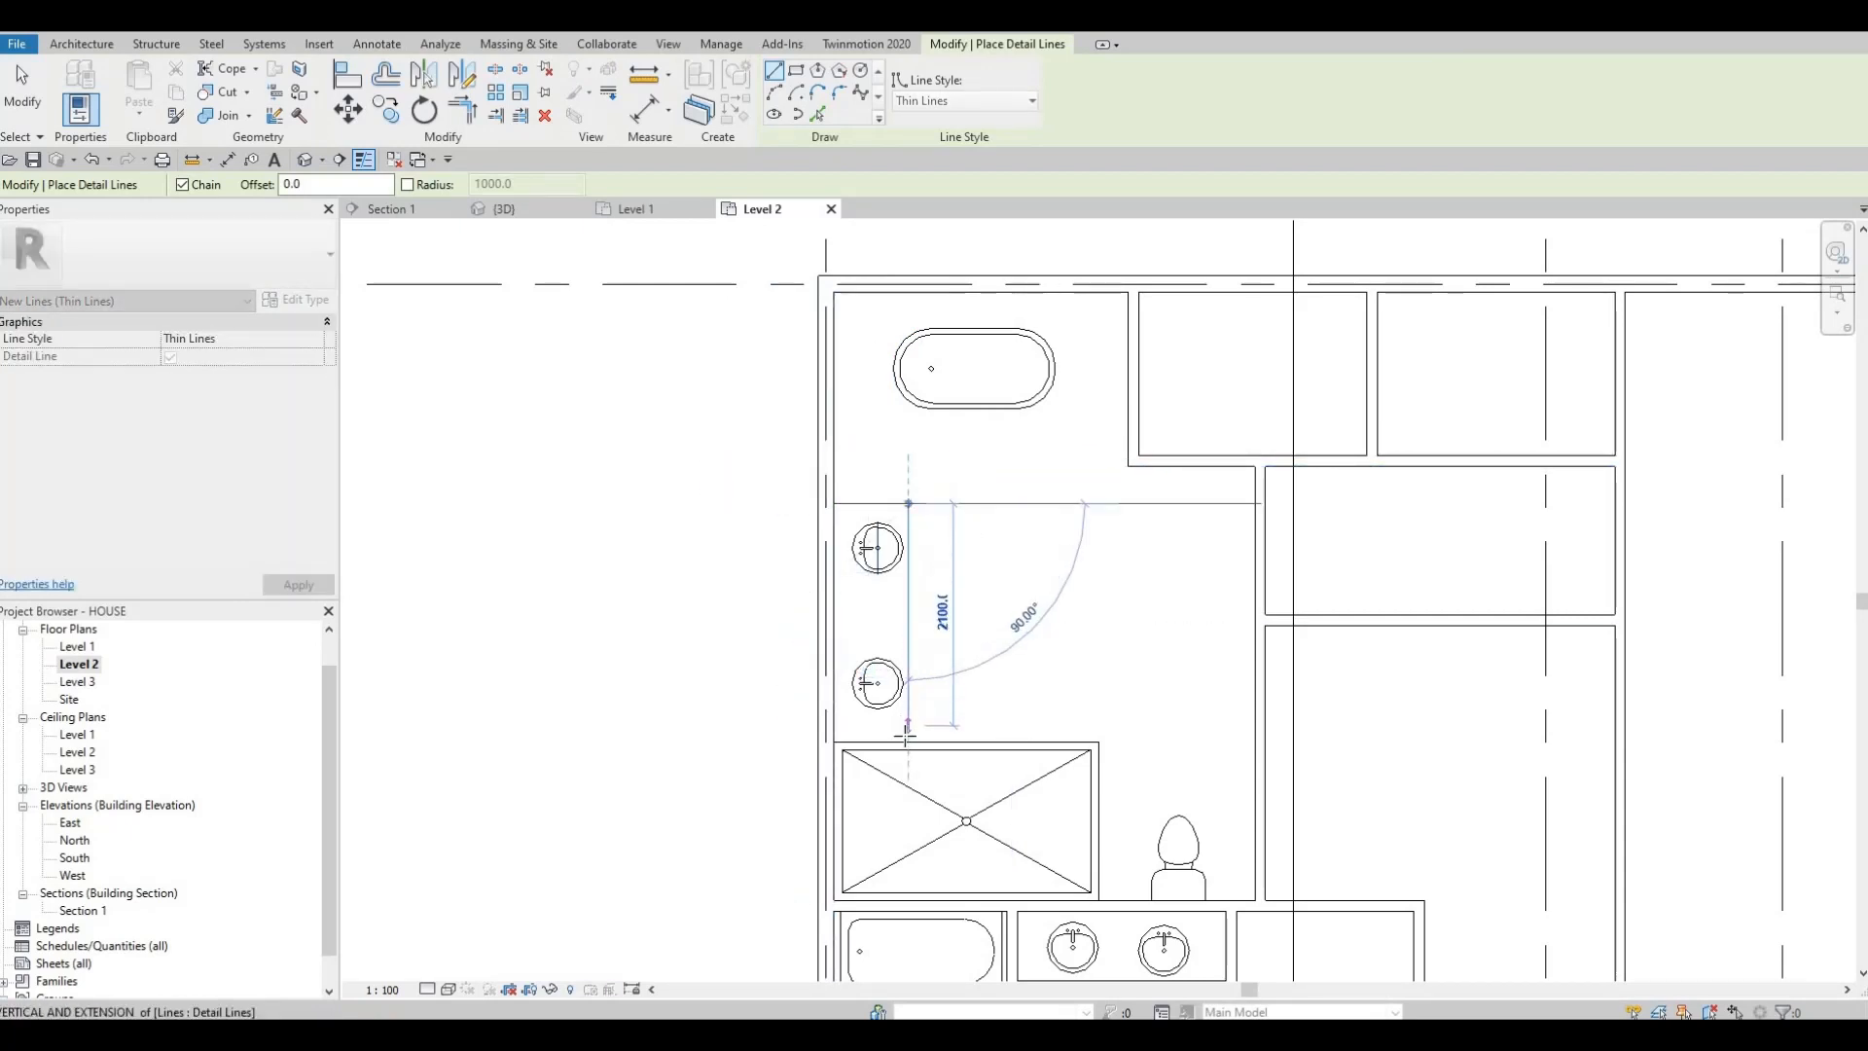
pyautogui.click(908, 741)
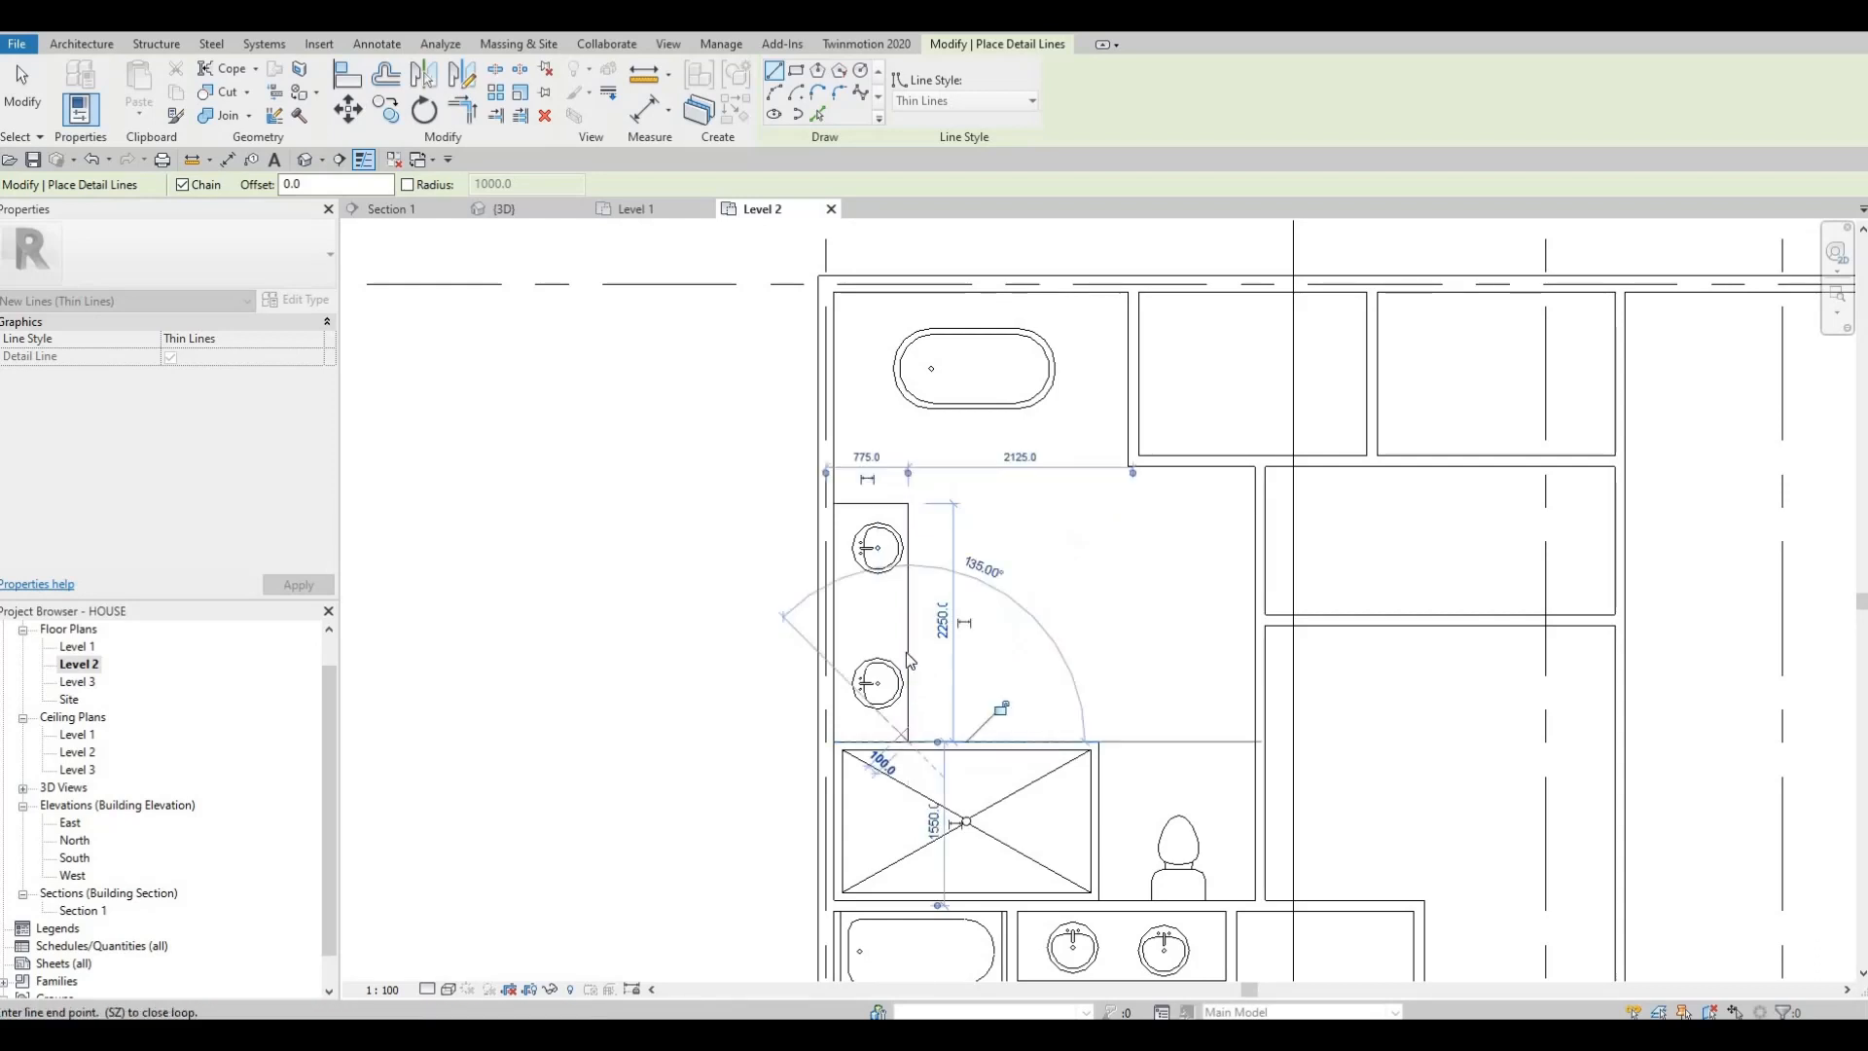
pyautogui.press('Escape')
pyautogui.press('Escape')
pyautogui.press('Escape')
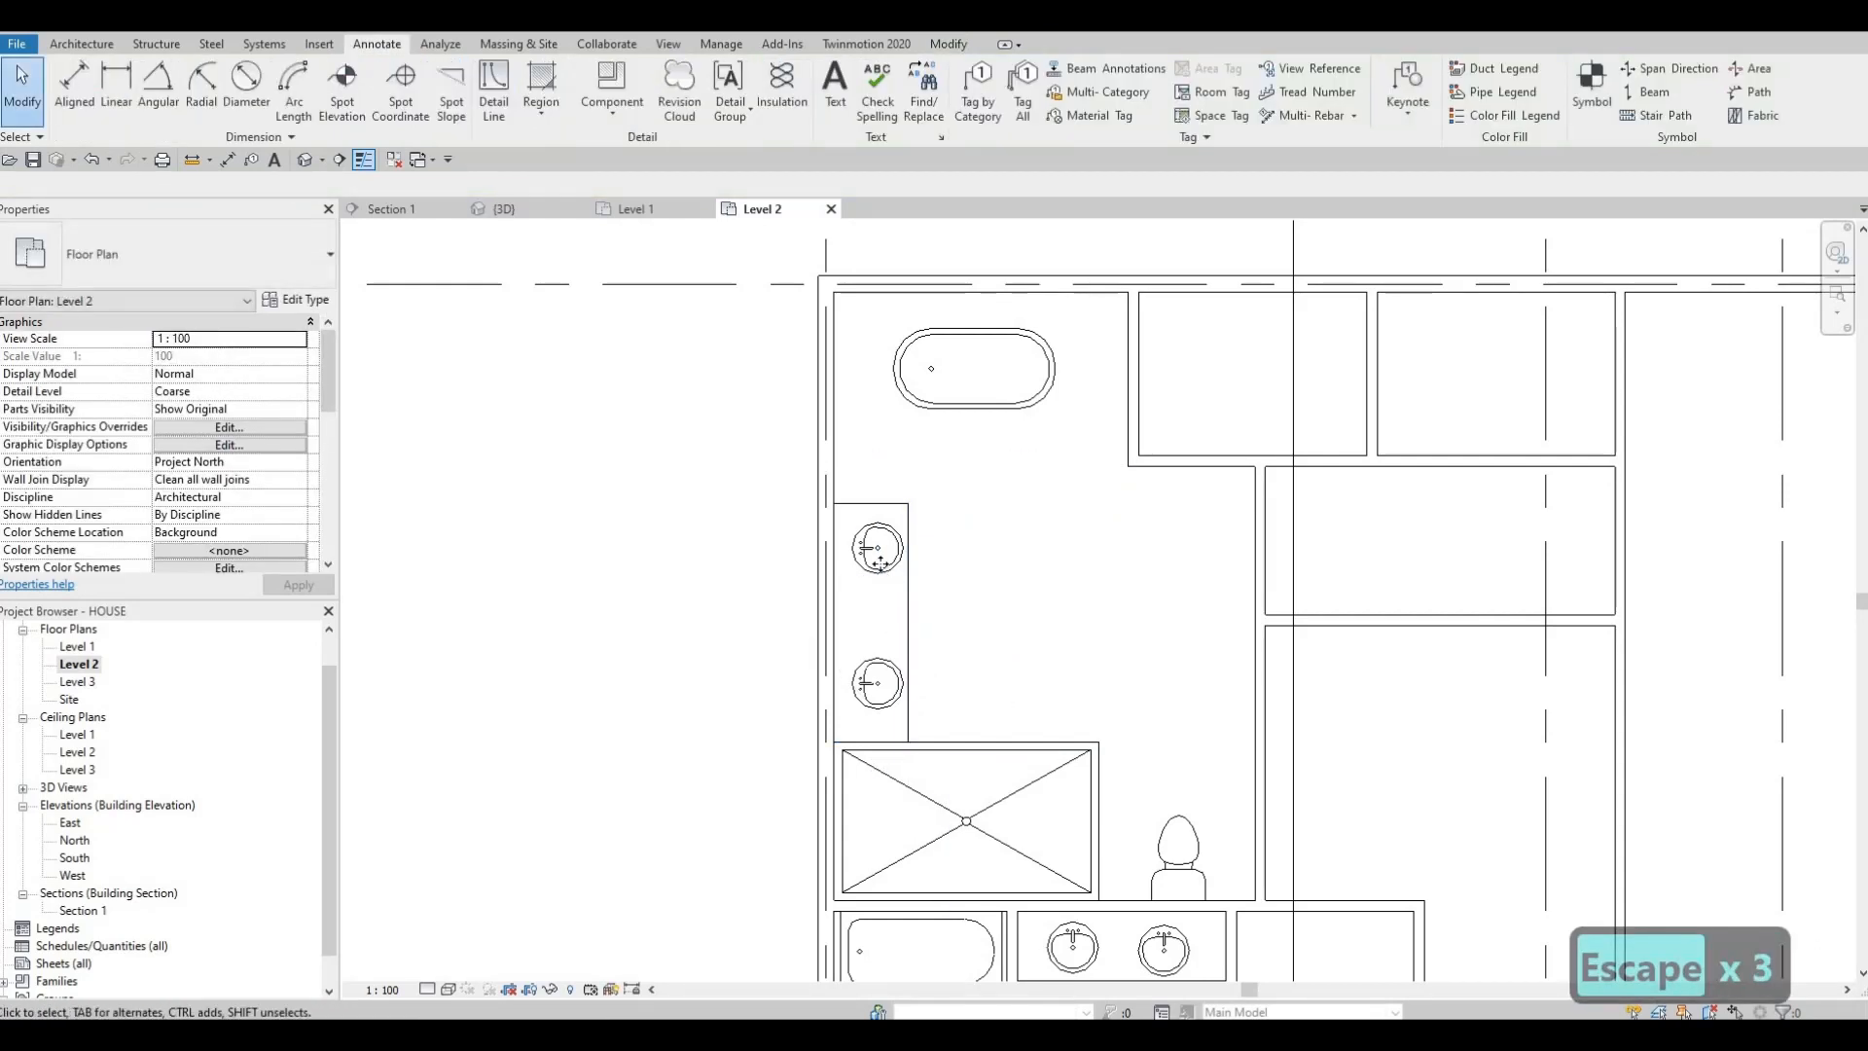
# - Nudge the upper vanity sink down to about 540 mm from the counter's upper edge
pyautogui.click(878, 563)
pyautogui.press('Down')
pyautogui.press('Down')
pyautogui.press('Down')
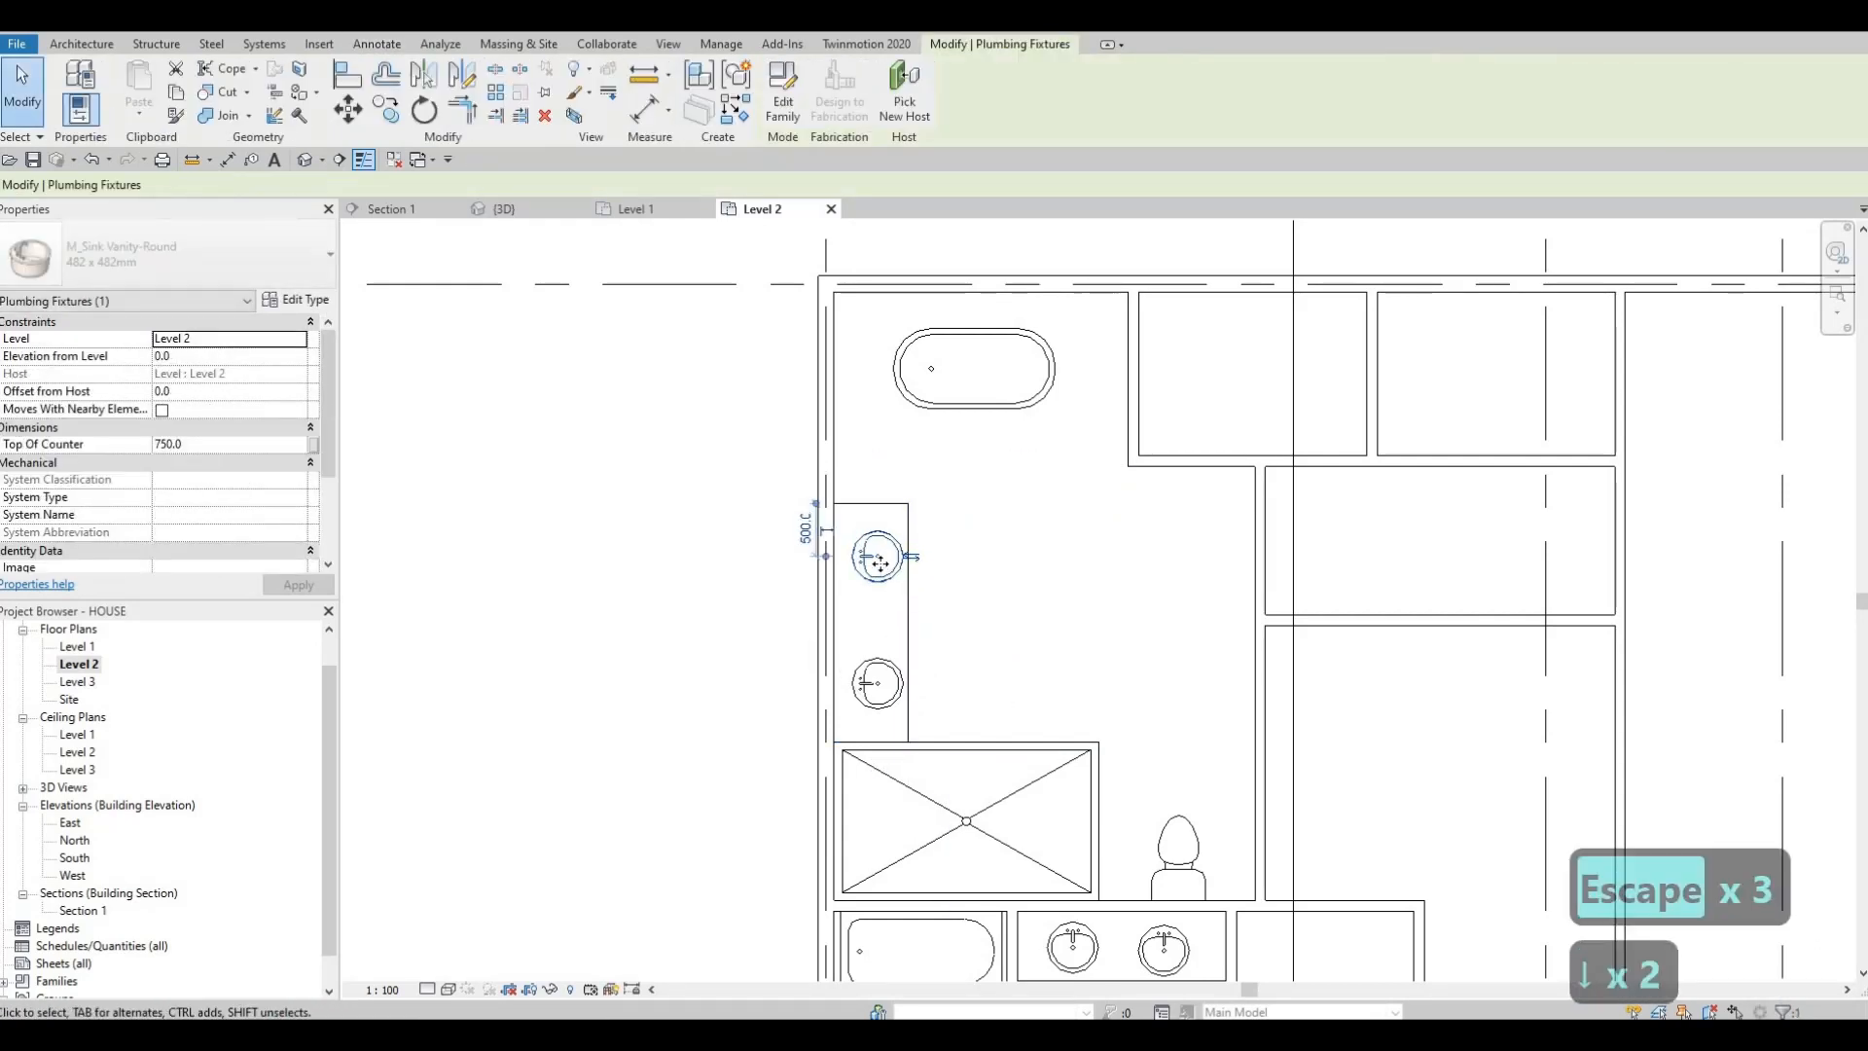
pyautogui.press('Escape')
pyautogui.press('Escape')
# - Nudge both vanity sinks together two increments toward the left wall
pyautogui.click(876, 561)
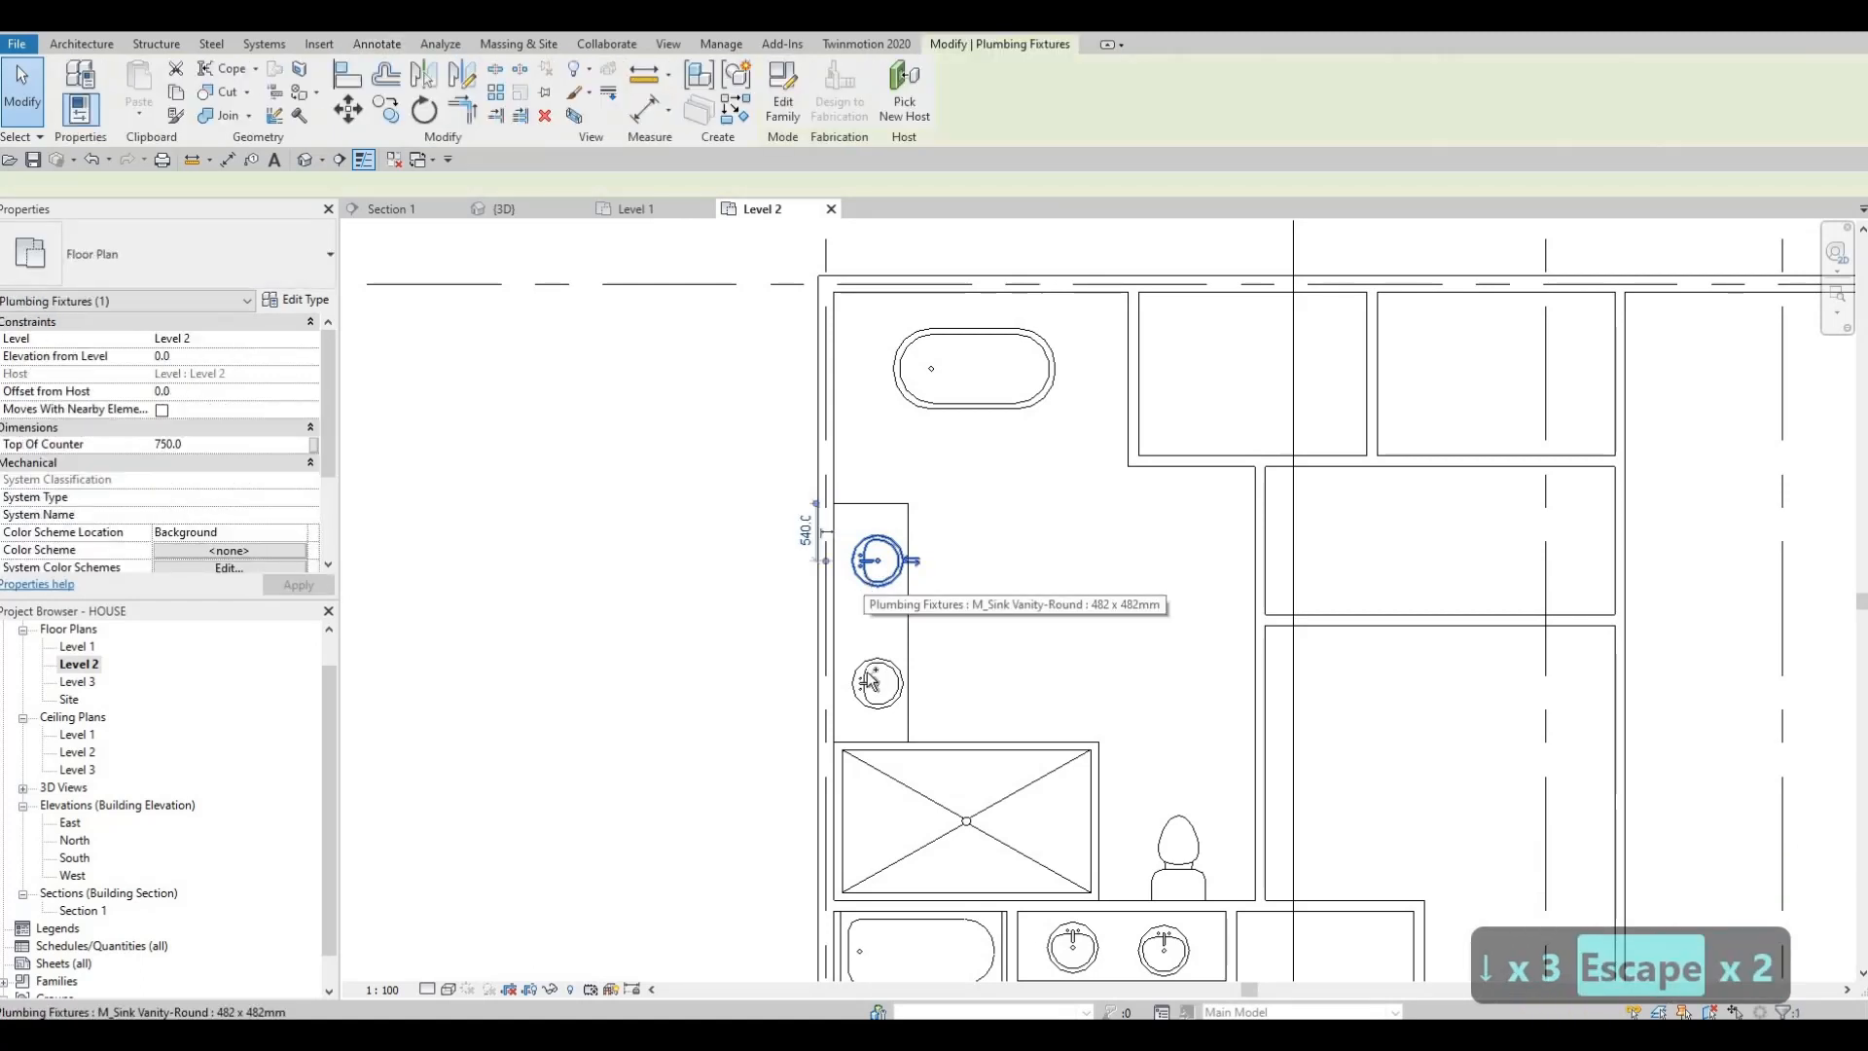
pyautogui.keyDown('ctrl'); pyautogui.click(875, 681); pyautogui.keyUp('ctrl')
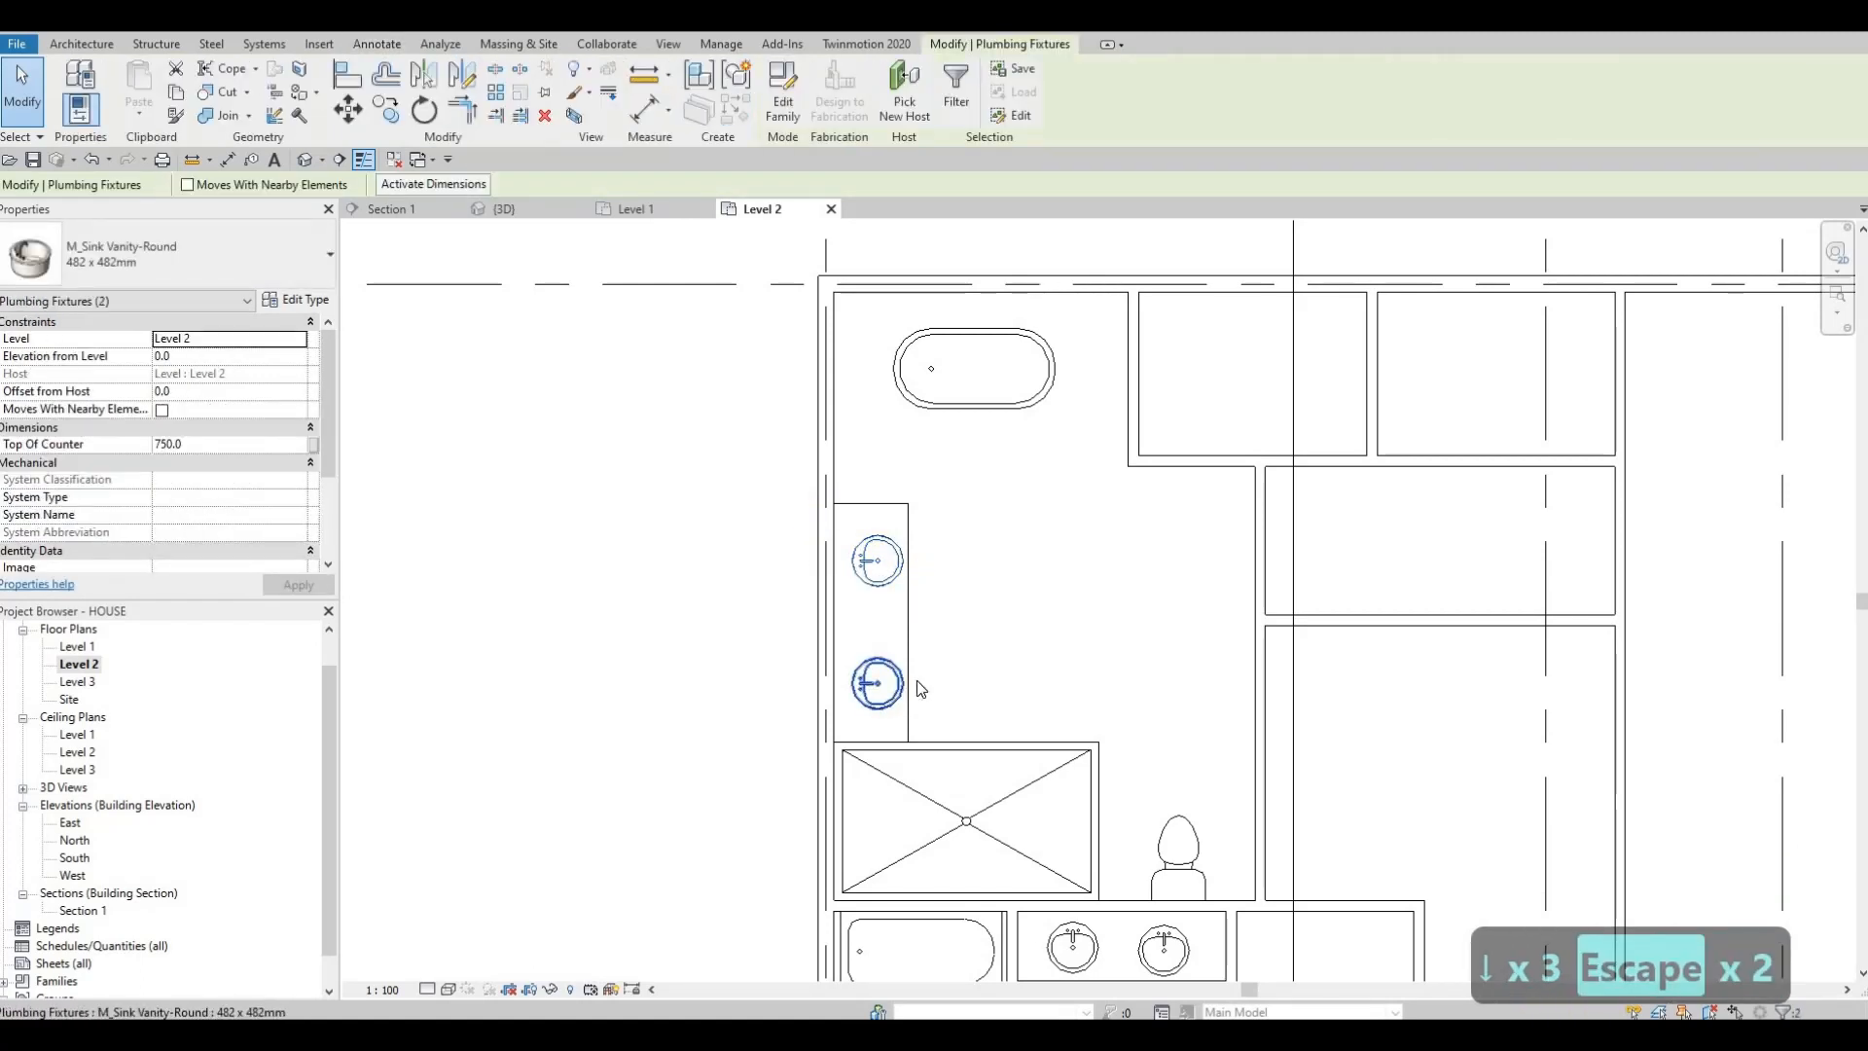
pyautogui.press('Left')
pyautogui.press('Left')
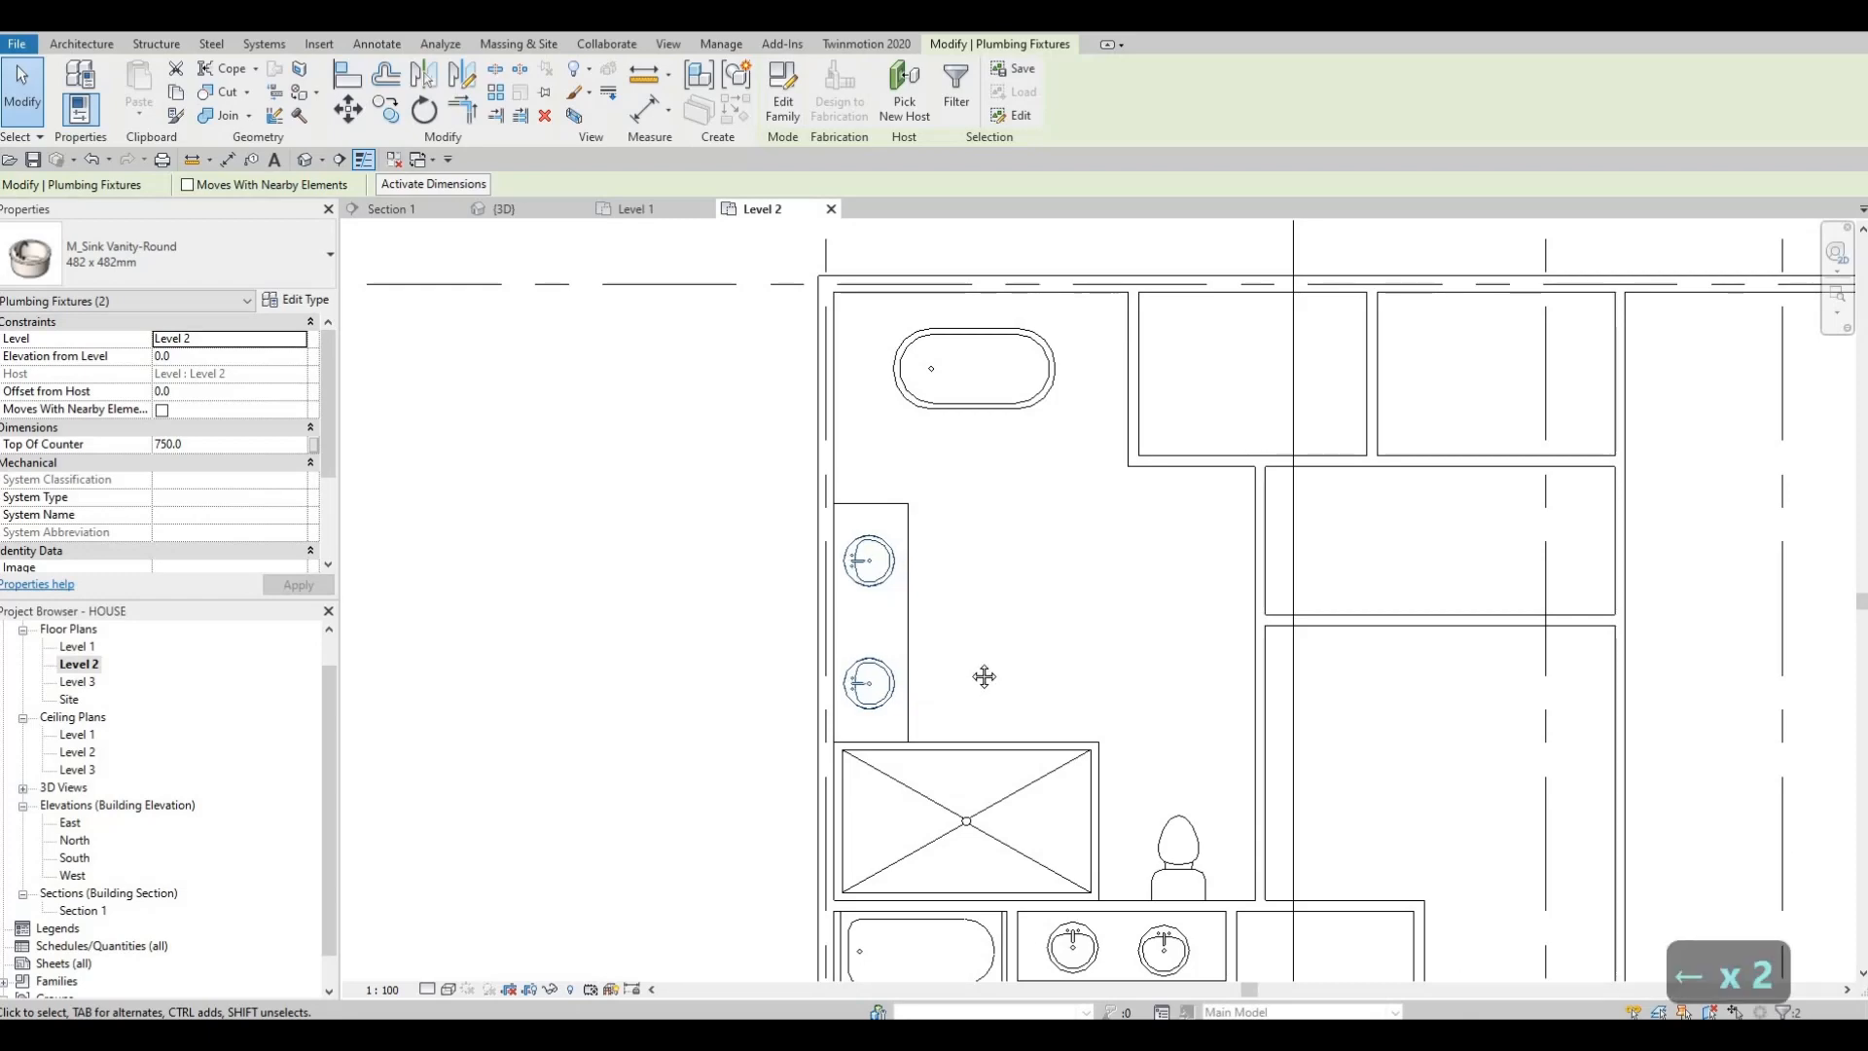
pyautogui.press('Escape')
pyautogui.press('Escape')
# - Nudge the short interior wall beside the free-standing tub four increments left, narrowing the tub area
pyautogui.moveTo(1063, 671); pyautogui.dragTo(1031, 600, button='middle')
pyautogui.scroll(-2, 912, 422)
pyautogui.moveTo(912, 422); pyautogui.dragTo(930, 494, button='middle')
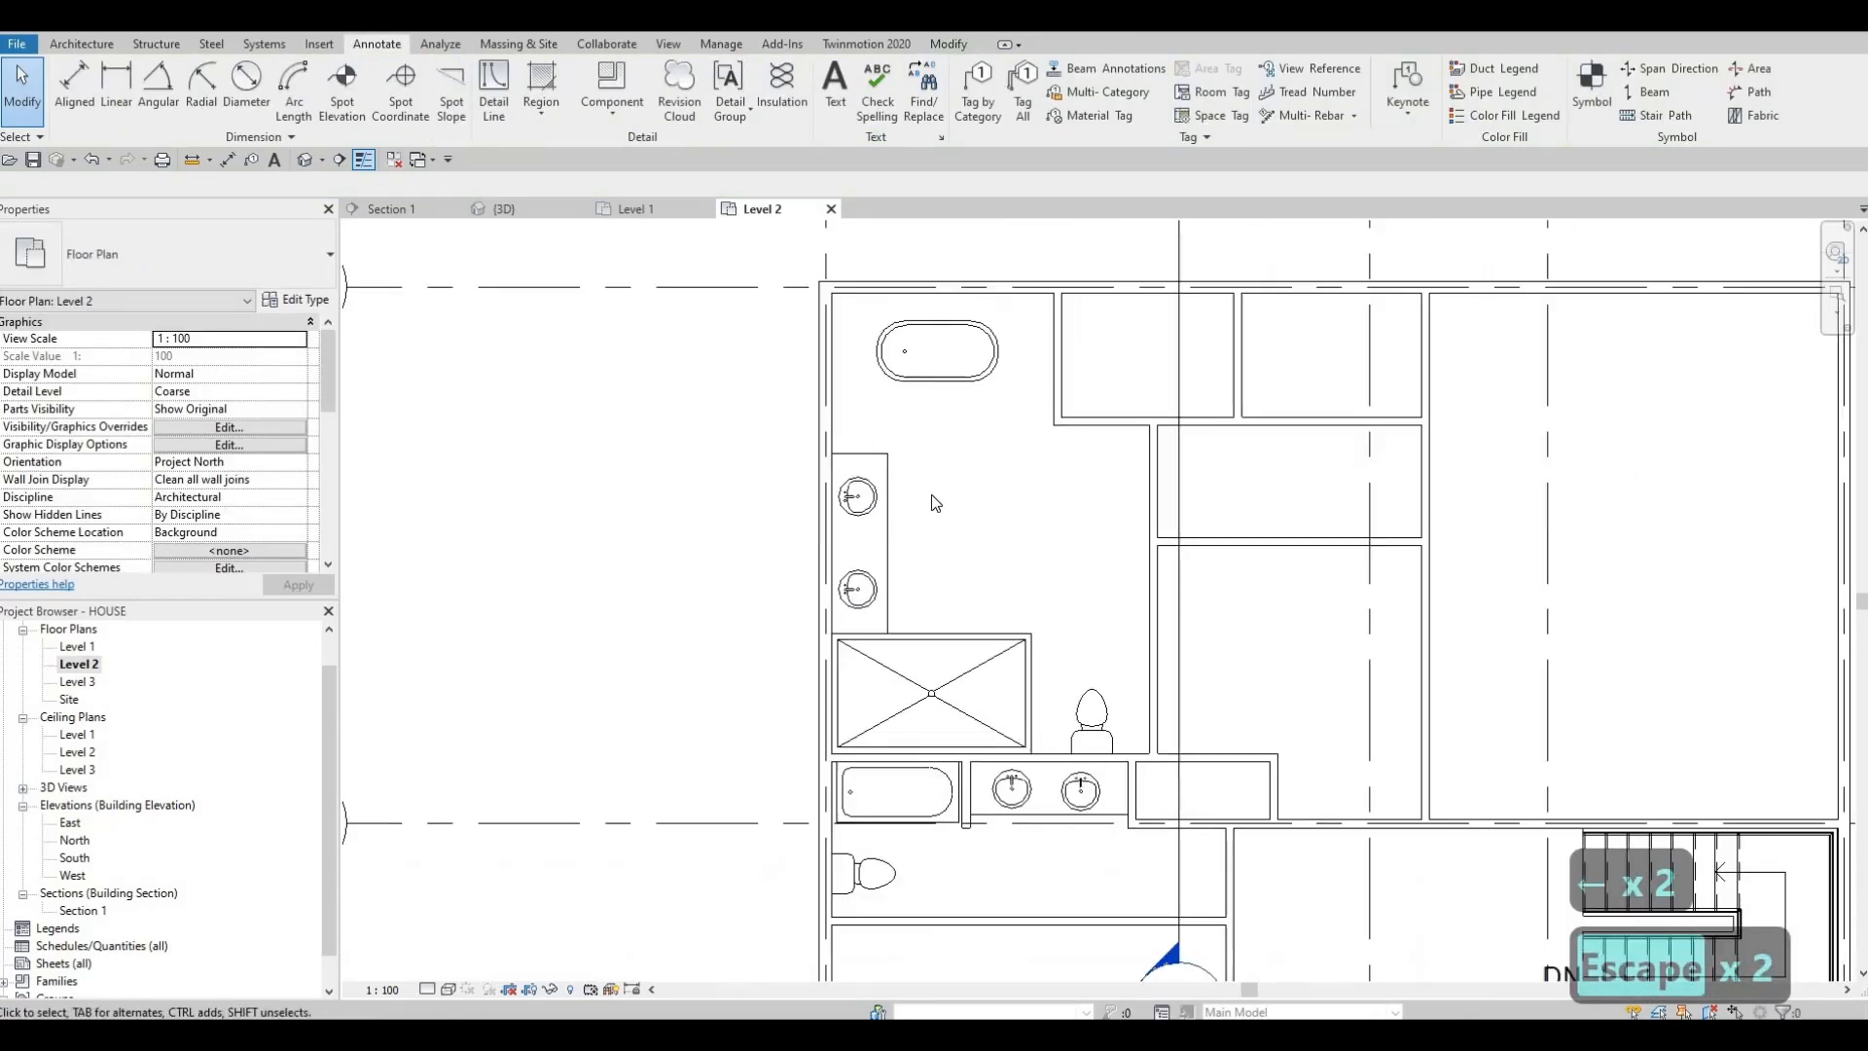
pyautogui.scroll(-2, 931, 498)
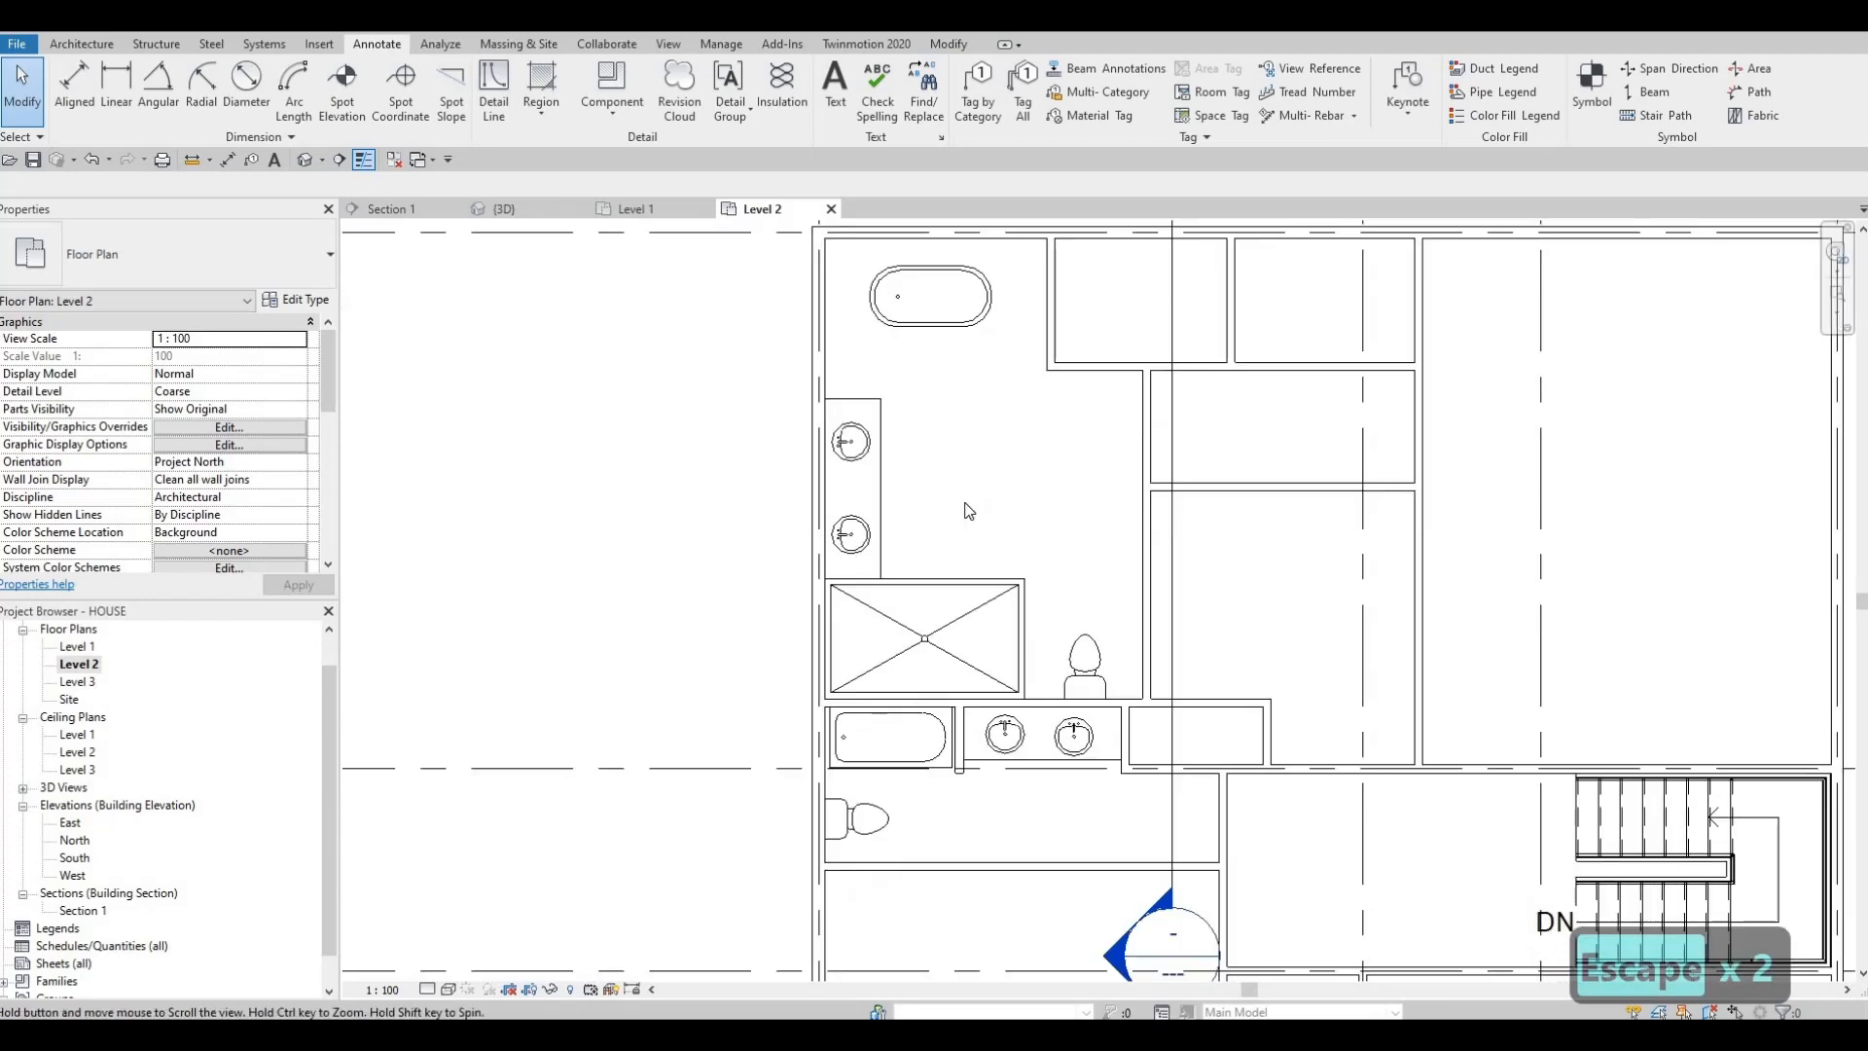
pyautogui.moveTo(983, 428); pyautogui.dragTo(910, 523, button='middle')
pyautogui.scroll(-1, 972, 545)
pyautogui.scroll(3, 905, 511)
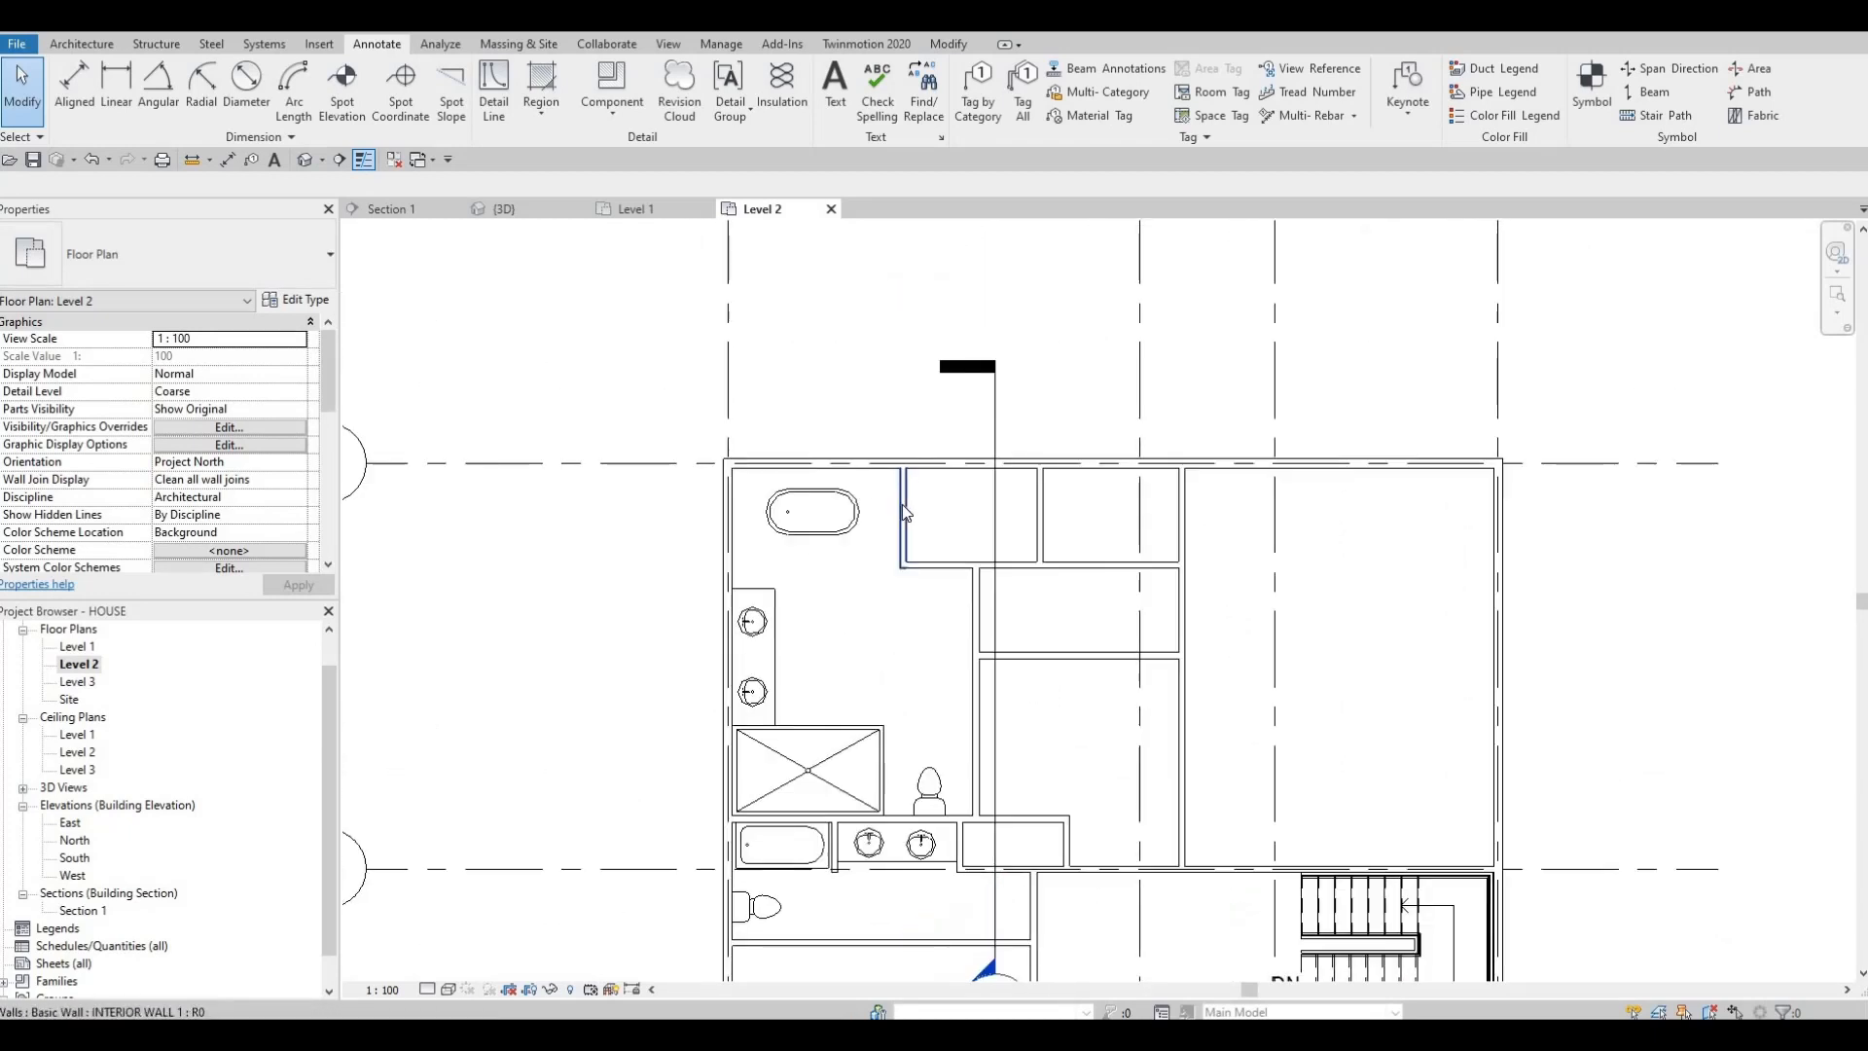
pyautogui.click(895, 506)
pyautogui.press('Left')
pyautogui.press('Left')
pyautogui.press('Left')
pyautogui.press('Left')
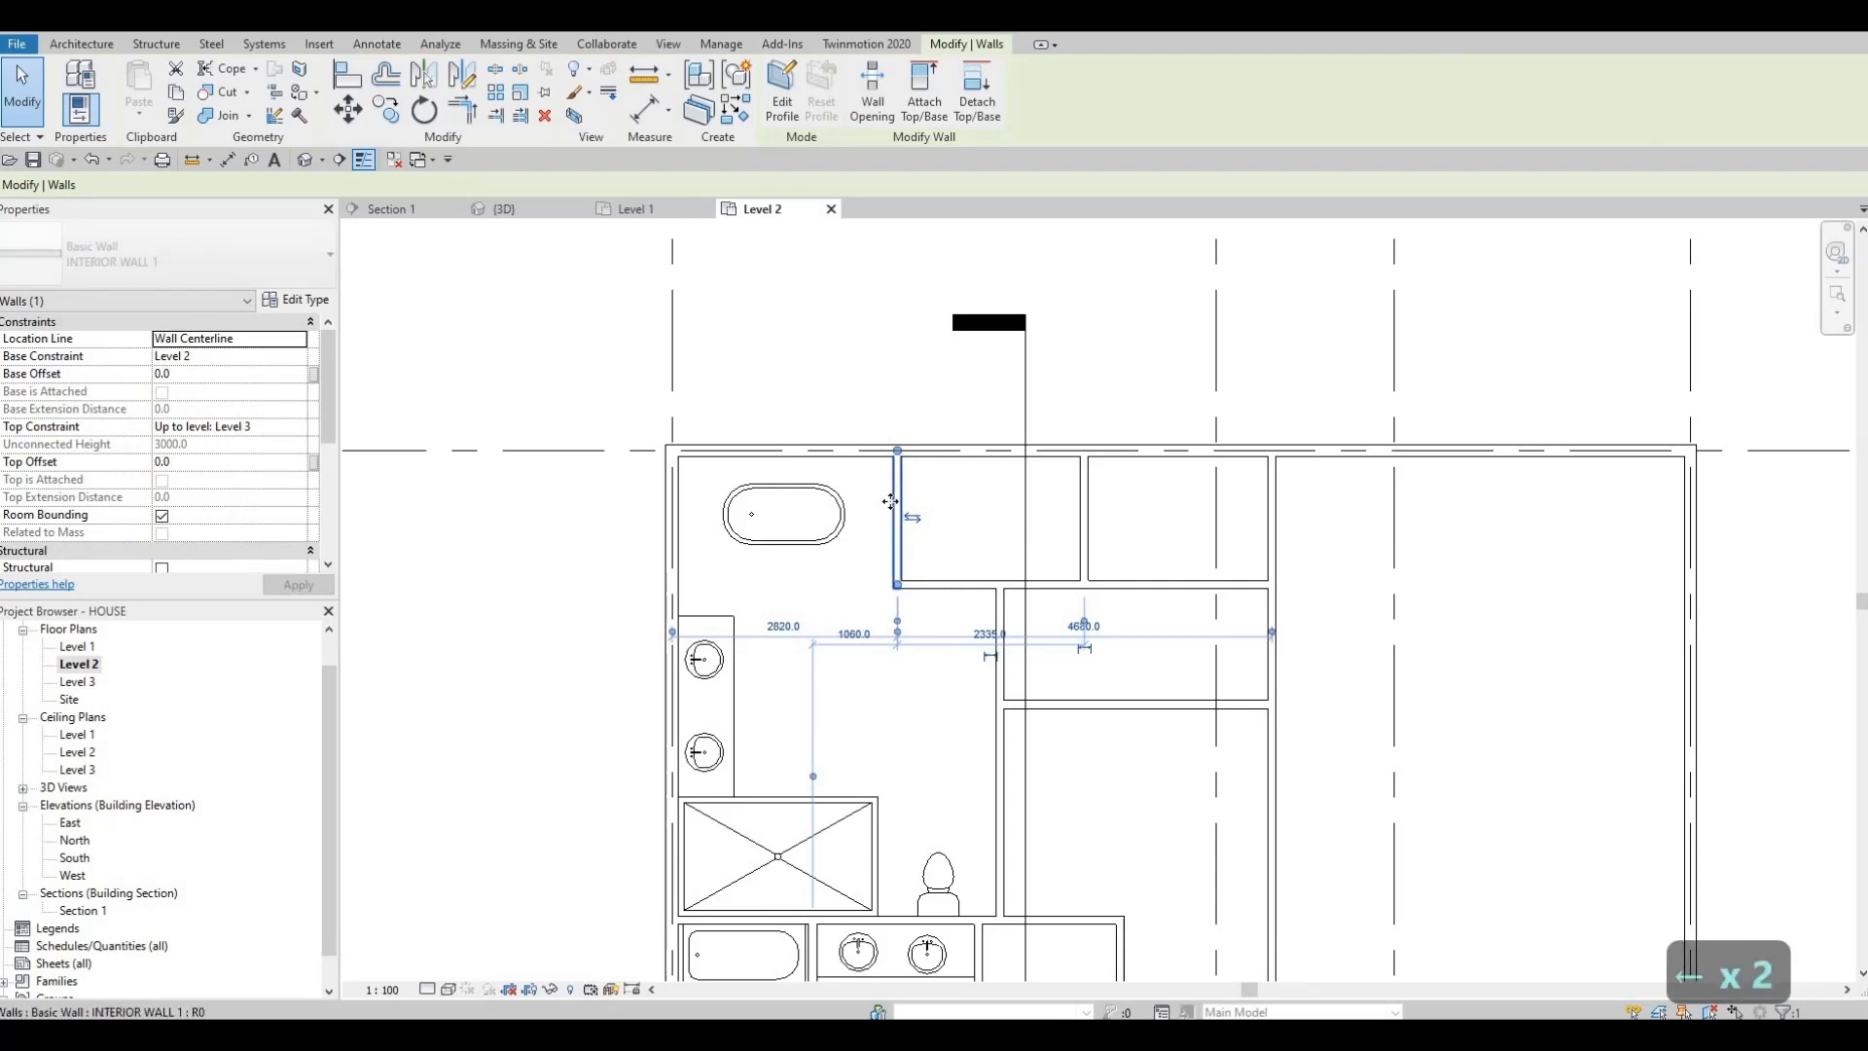
pyautogui.press('Escape')
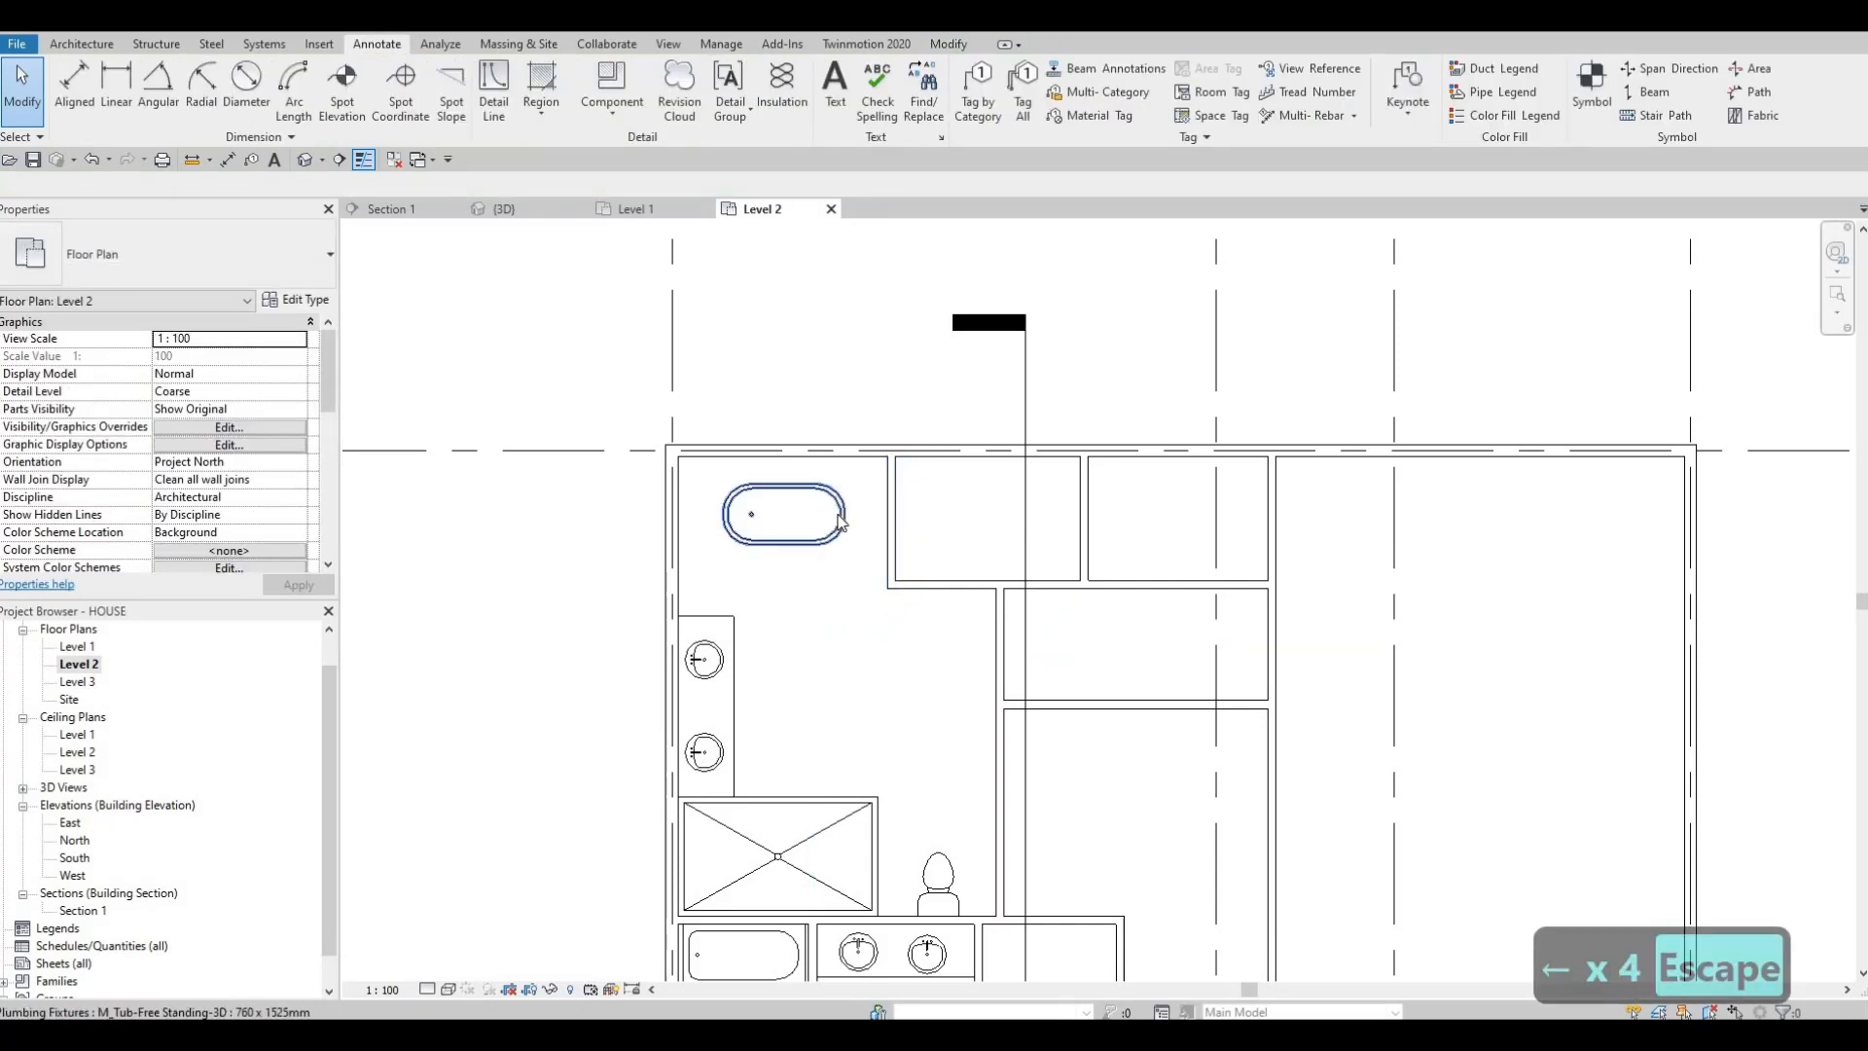
# - Nudge the free-standing tub left to about 1200 mm from the left exterior wall and slightly up
pyautogui.click(841, 522)
pyautogui.press('Left')
pyautogui.press('Left')
pyautogui.press('Left')
pyautogui.press('Left')
pyautogui.press('Left')
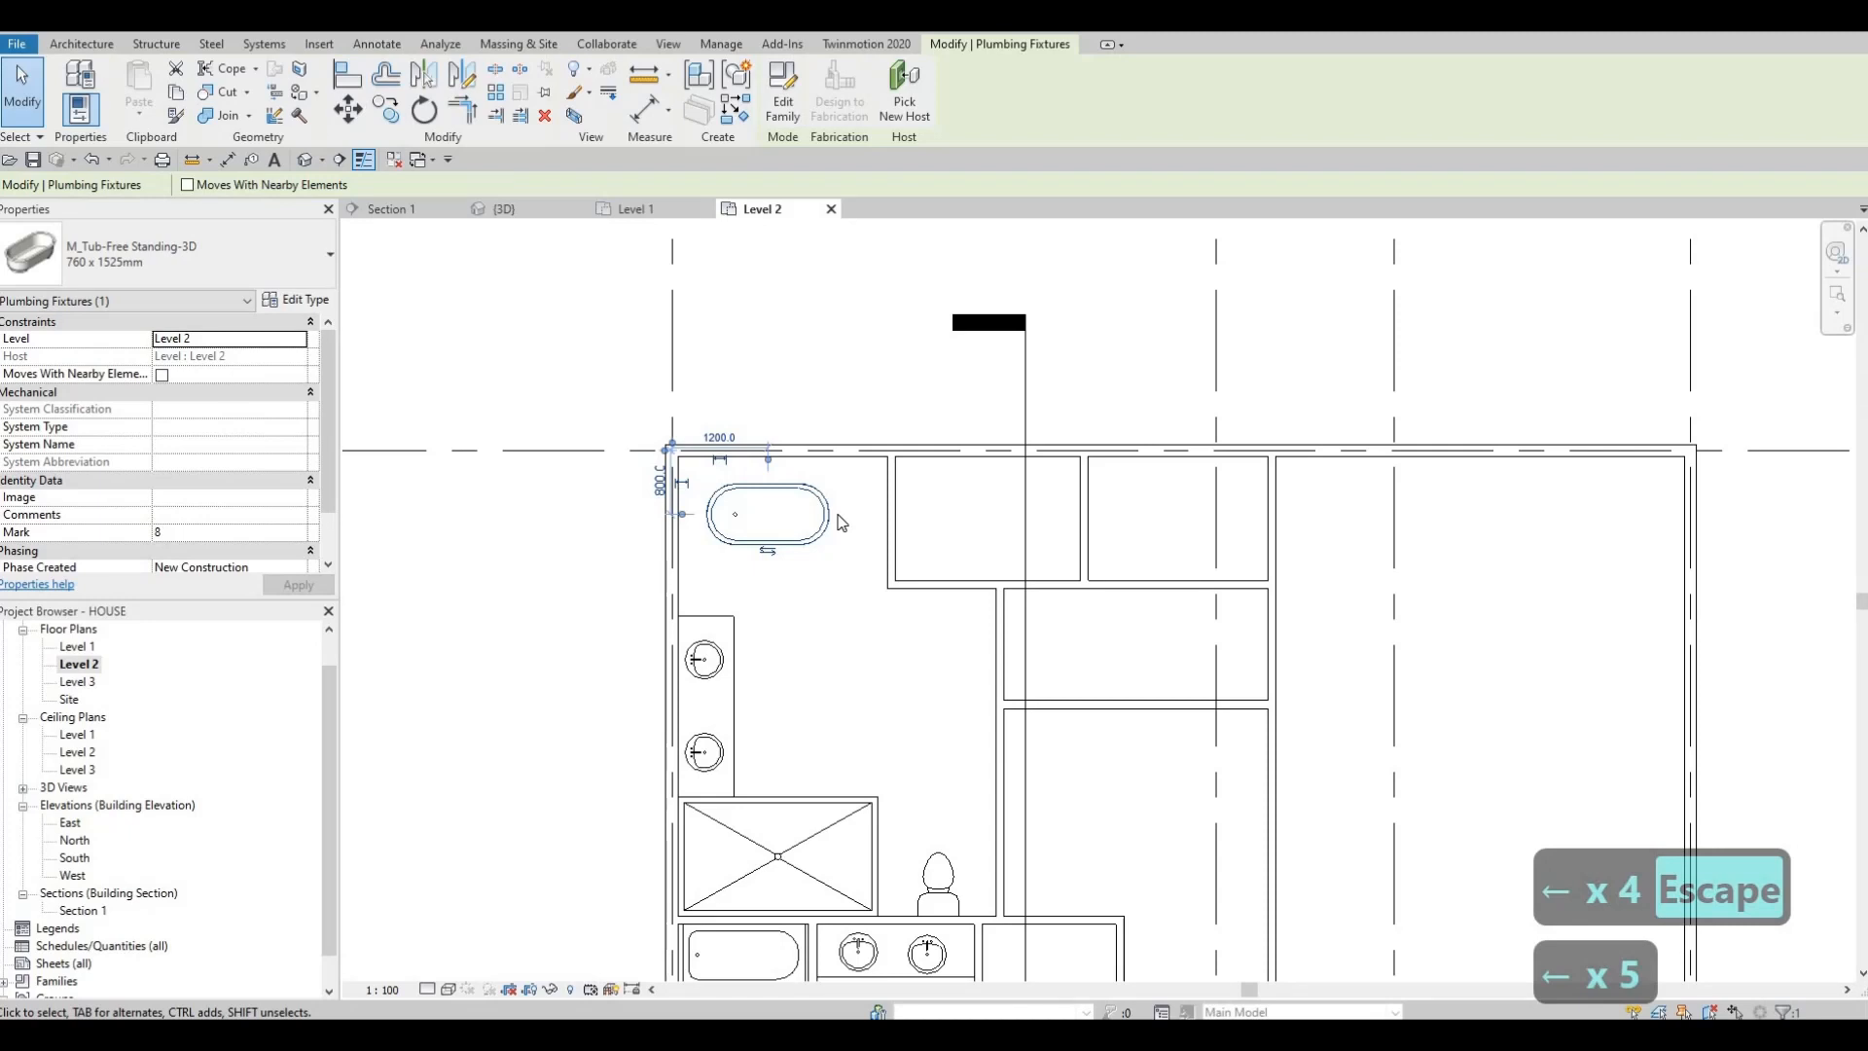
pyautogui.press('Escape')
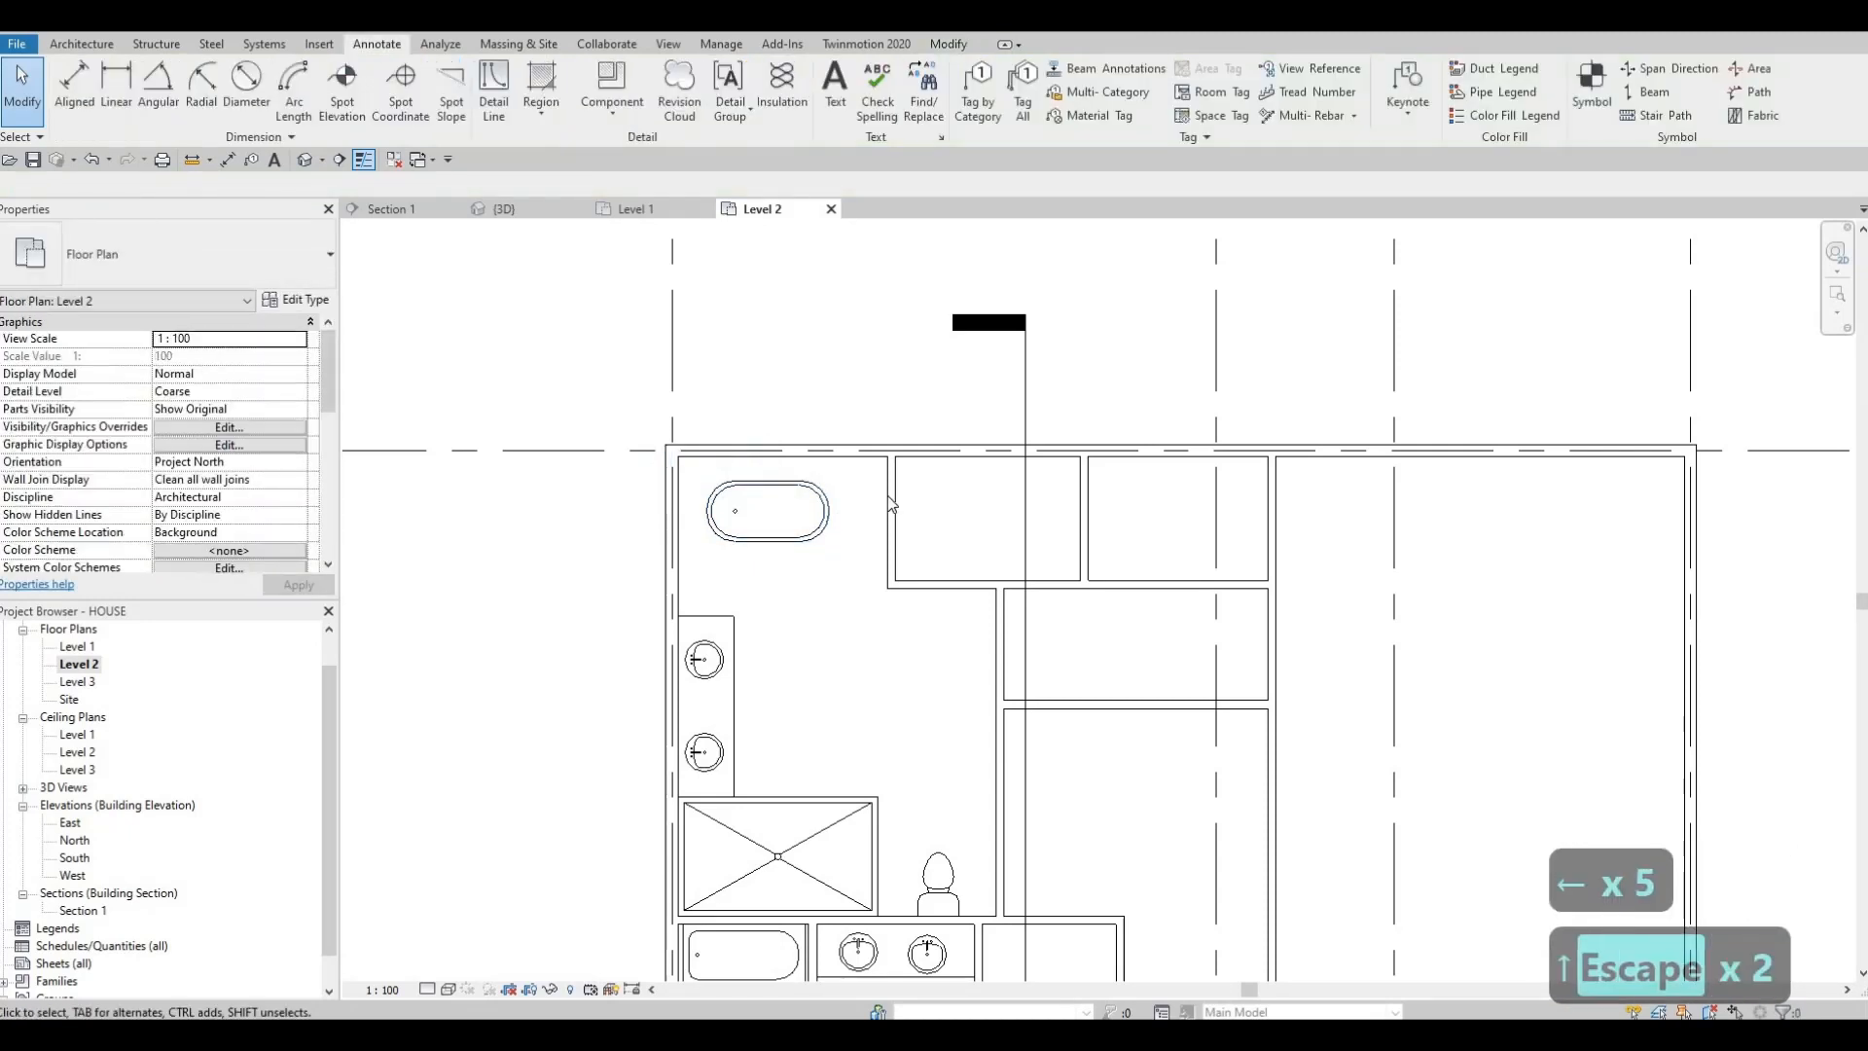
# - Move the wall beside the tub another seven nudge increments toward the tub
pyautogui.click(888, 504)
pyautogui.press('Left')
pyautogui.press('Left')
pyautogui.press('Left')
pyautogui.press('Left')
pyautogui.press('Left')
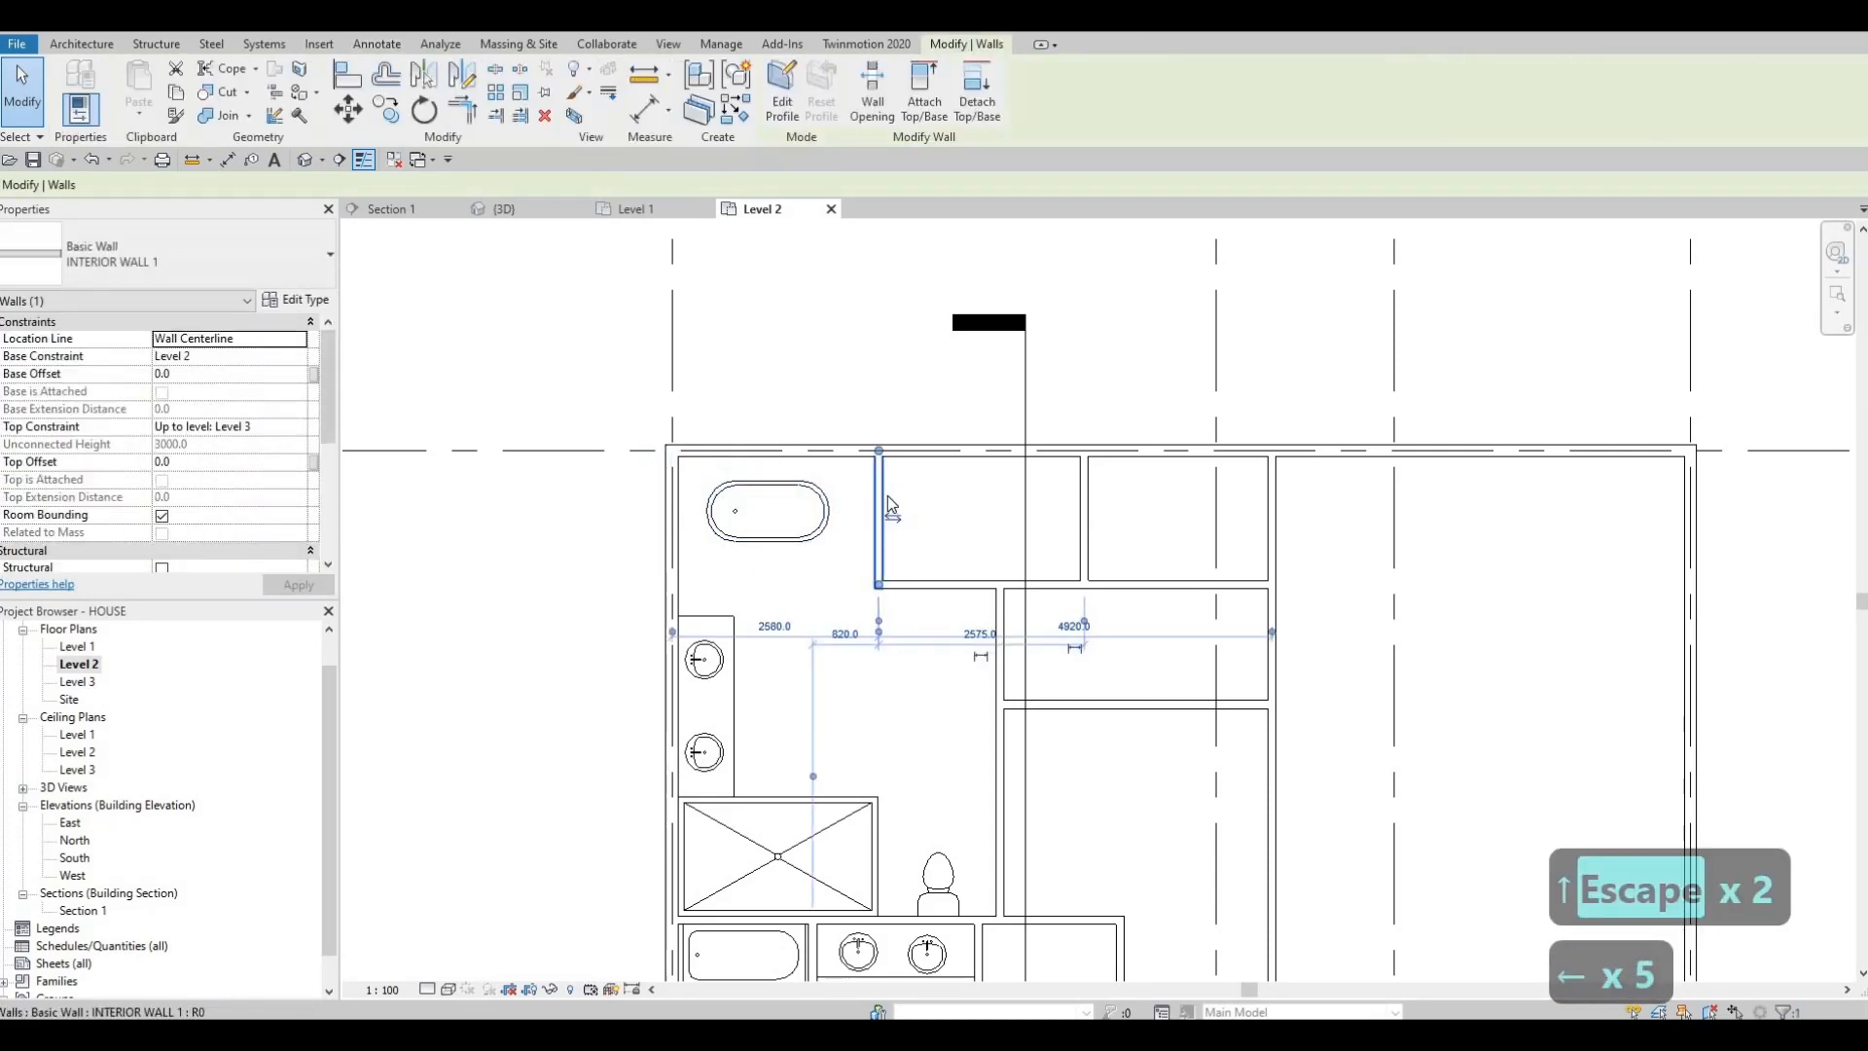
pyautogui.press('Left')
pyautogui.press('Left')
pyautogui.press('Escape')
pyautogui.press('Escape')
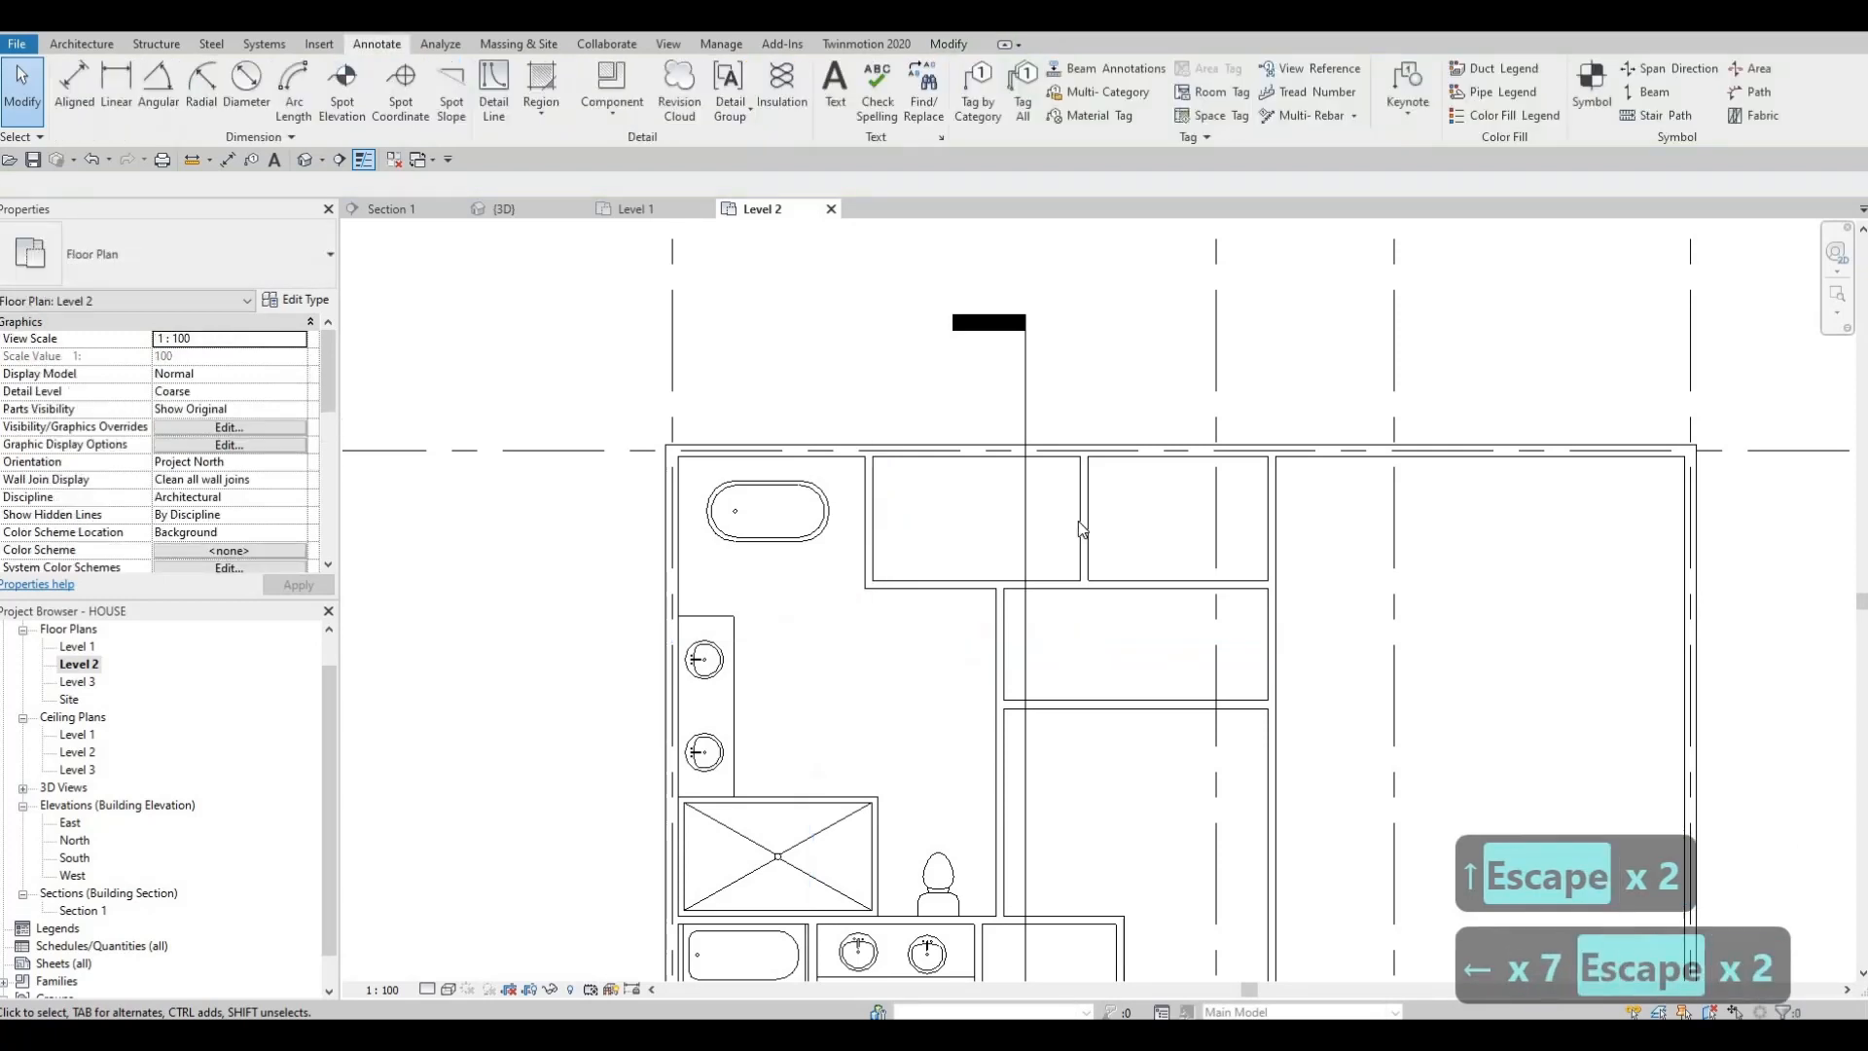
# - Nudge the partition between the two small upper rooms five increments left
pyautogui.click(1079, 524)
pyautogui.press('Left')
pyautogui.press('Left')
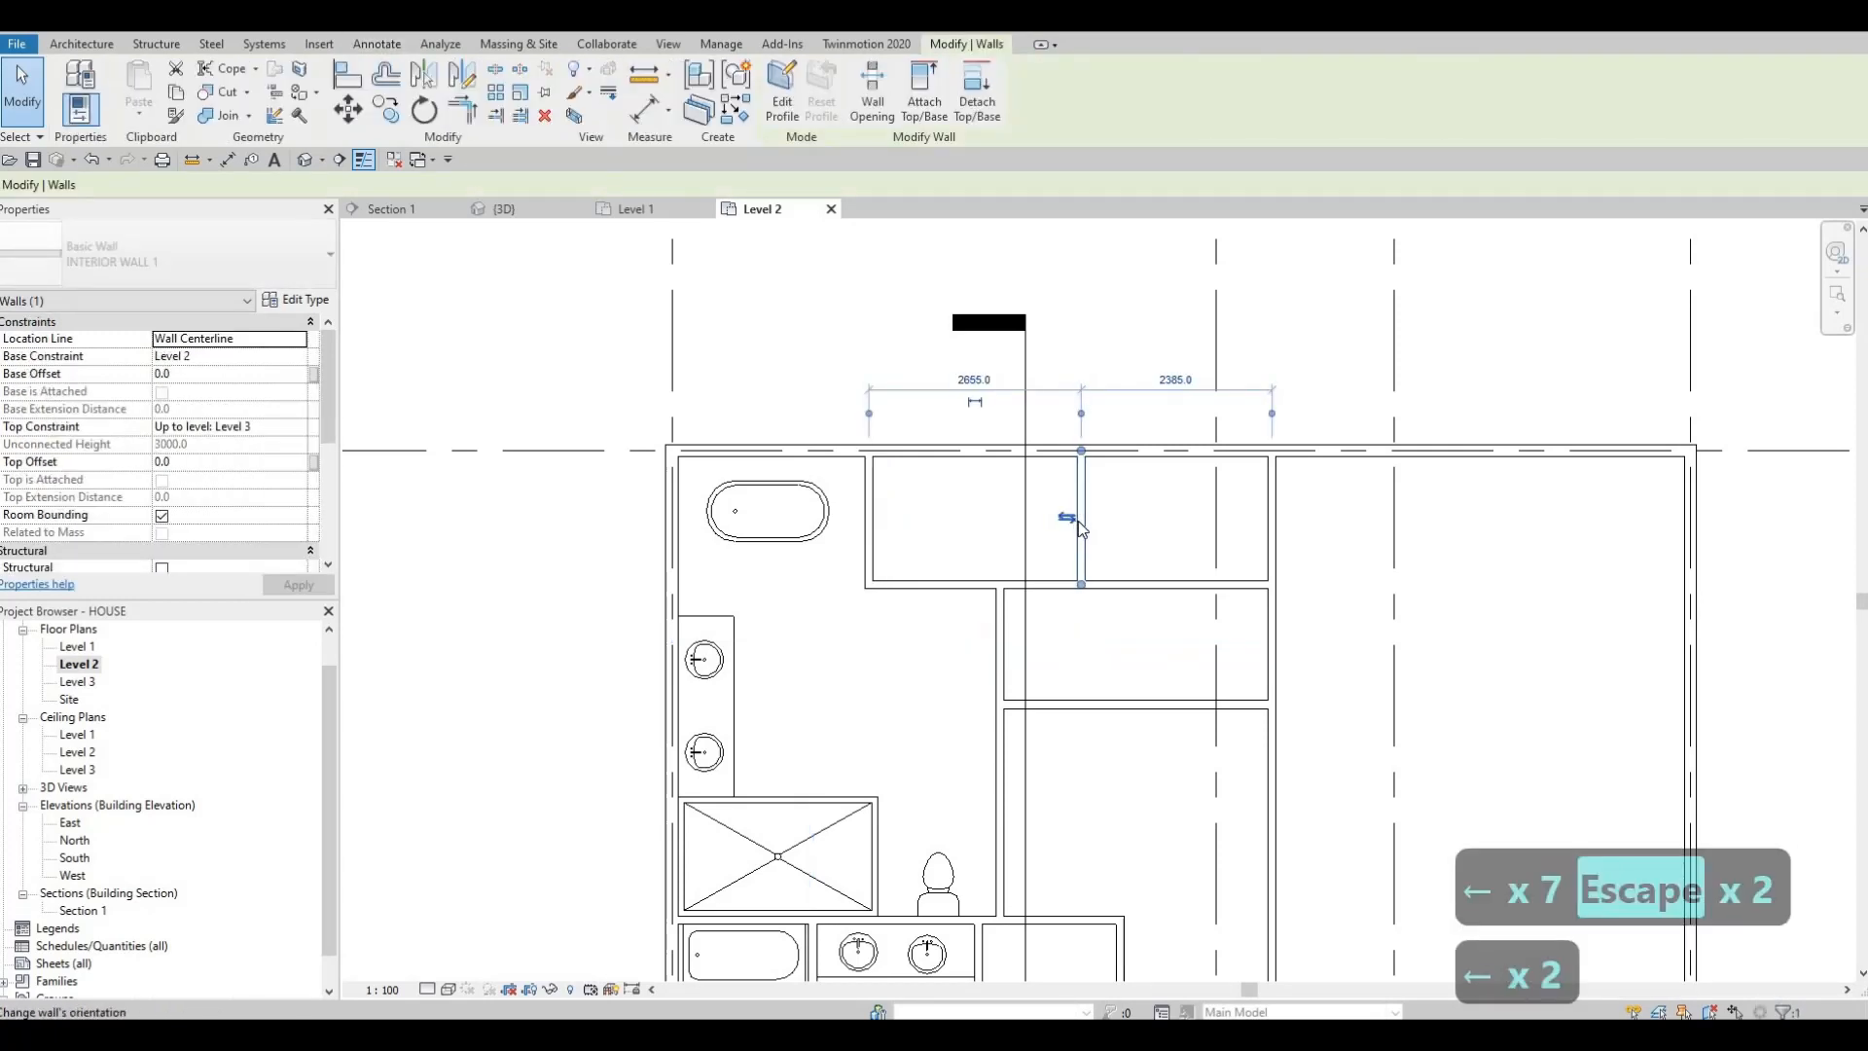
pyautogui.press('Left')
pyautogui.press('Left')
pyautogui.press('Left')
pyautogui.press('Escape')
pyautogui.press('Escape')
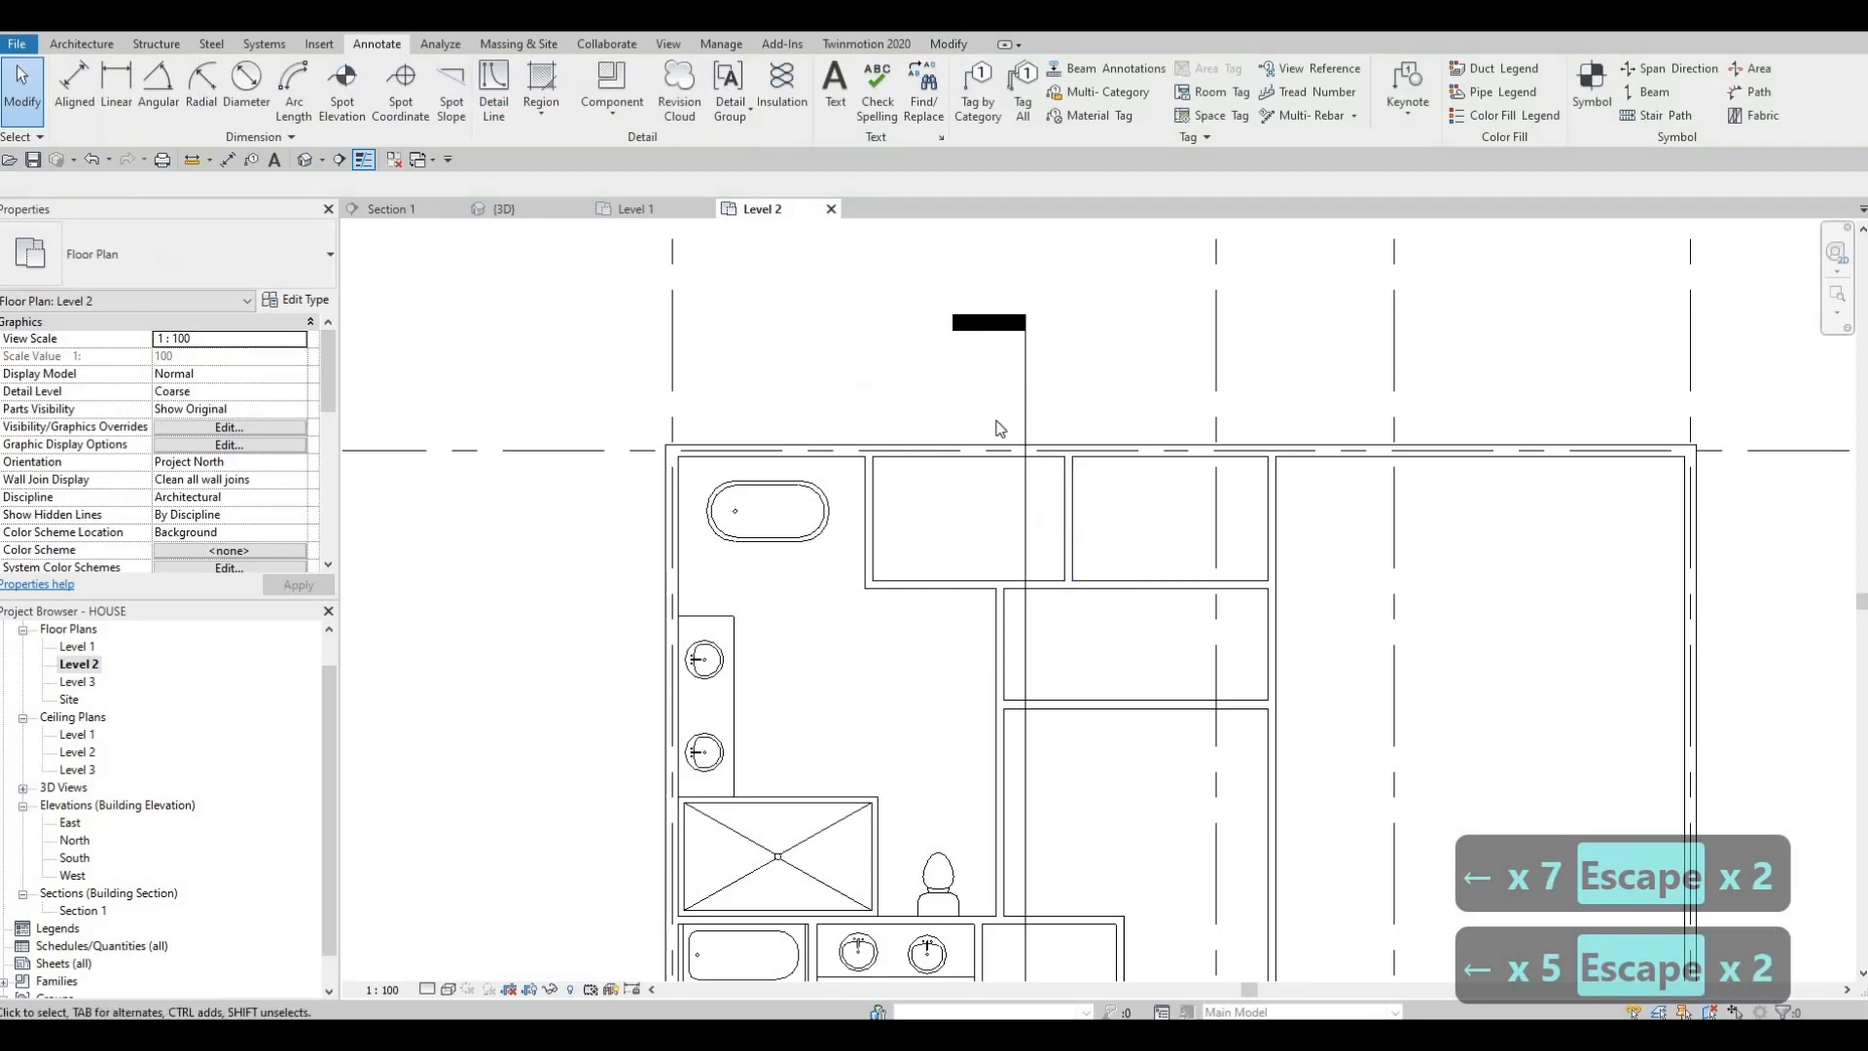
# - Examine the Level 2 layout around the bathrooms, small inner rooms and stairs
pyautogui.scroll(-1, 995, 467)
pyautogui.moveTo(952, 516); pyautogui.dragTo(835, 356, button='middle')
pyautogui.moveTo(983, 603); pyautogui.dragTo(1006, 515, button='middle')
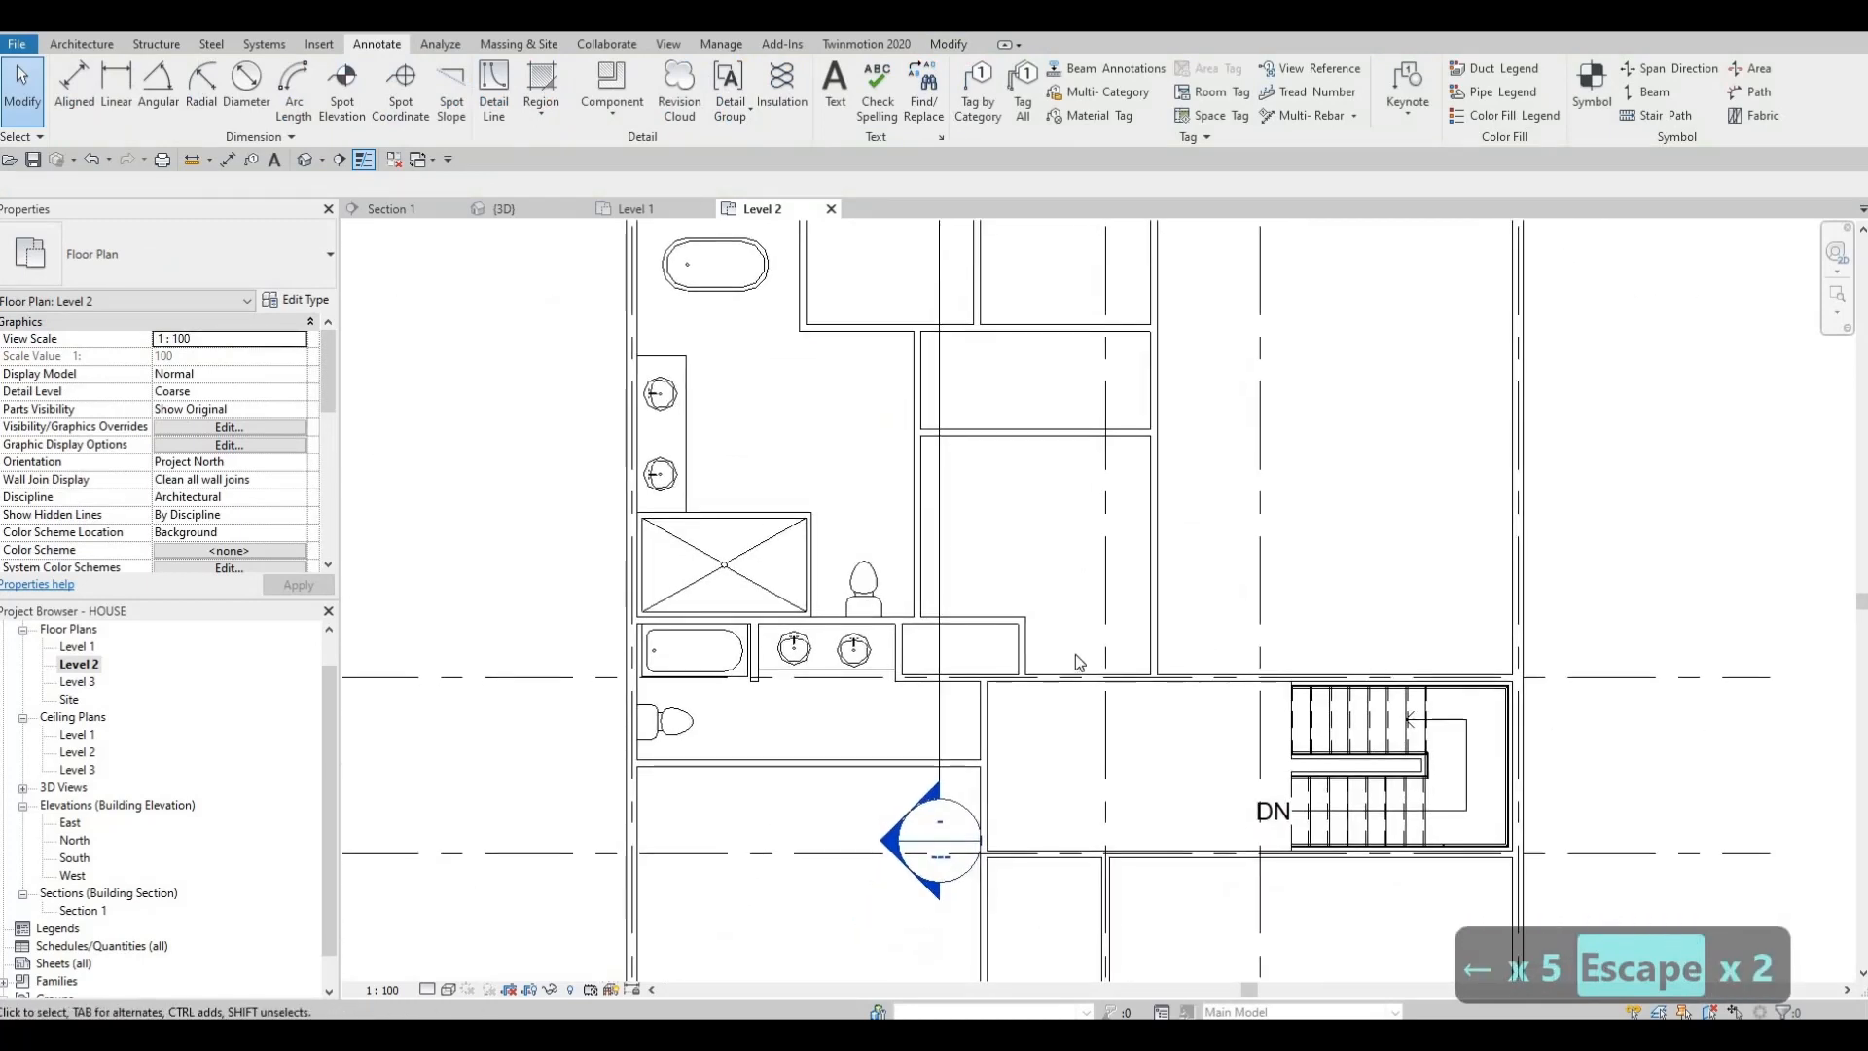
pyautogui.moveTo(1058, 610); pyautogui.dragTo(1037, 555, button='middle')
pyautogui.moveTo(959, 457); pyautogui.dragTo(956, 466, button='middle')
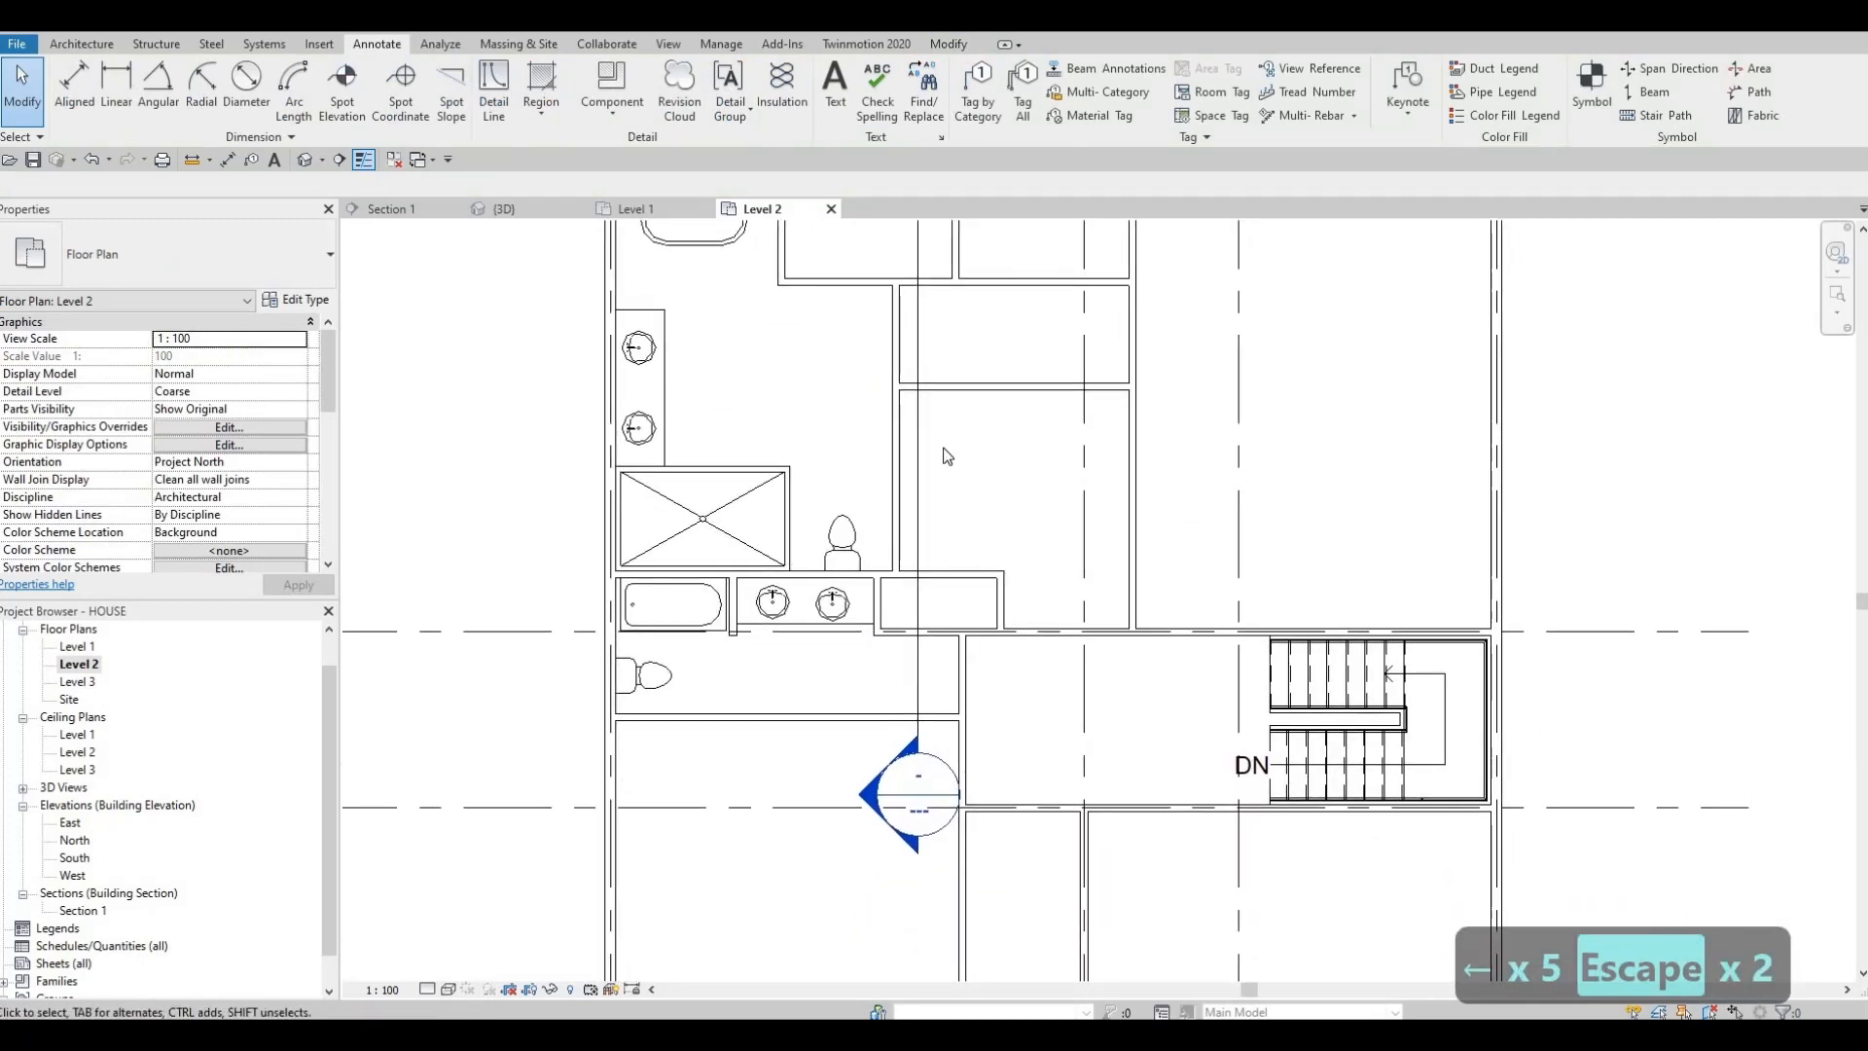
pyautogui.scroll(-3, 1028, 516)
pyautogui.scroll(1, 1028, 530)
pyautogui.moveTo(1030, 545); pyautogui.dragTo(990, 520, button='middle')
pyautogui.moveTo(975, 524); pyautogui.dragTo(957, 596, button='middle')
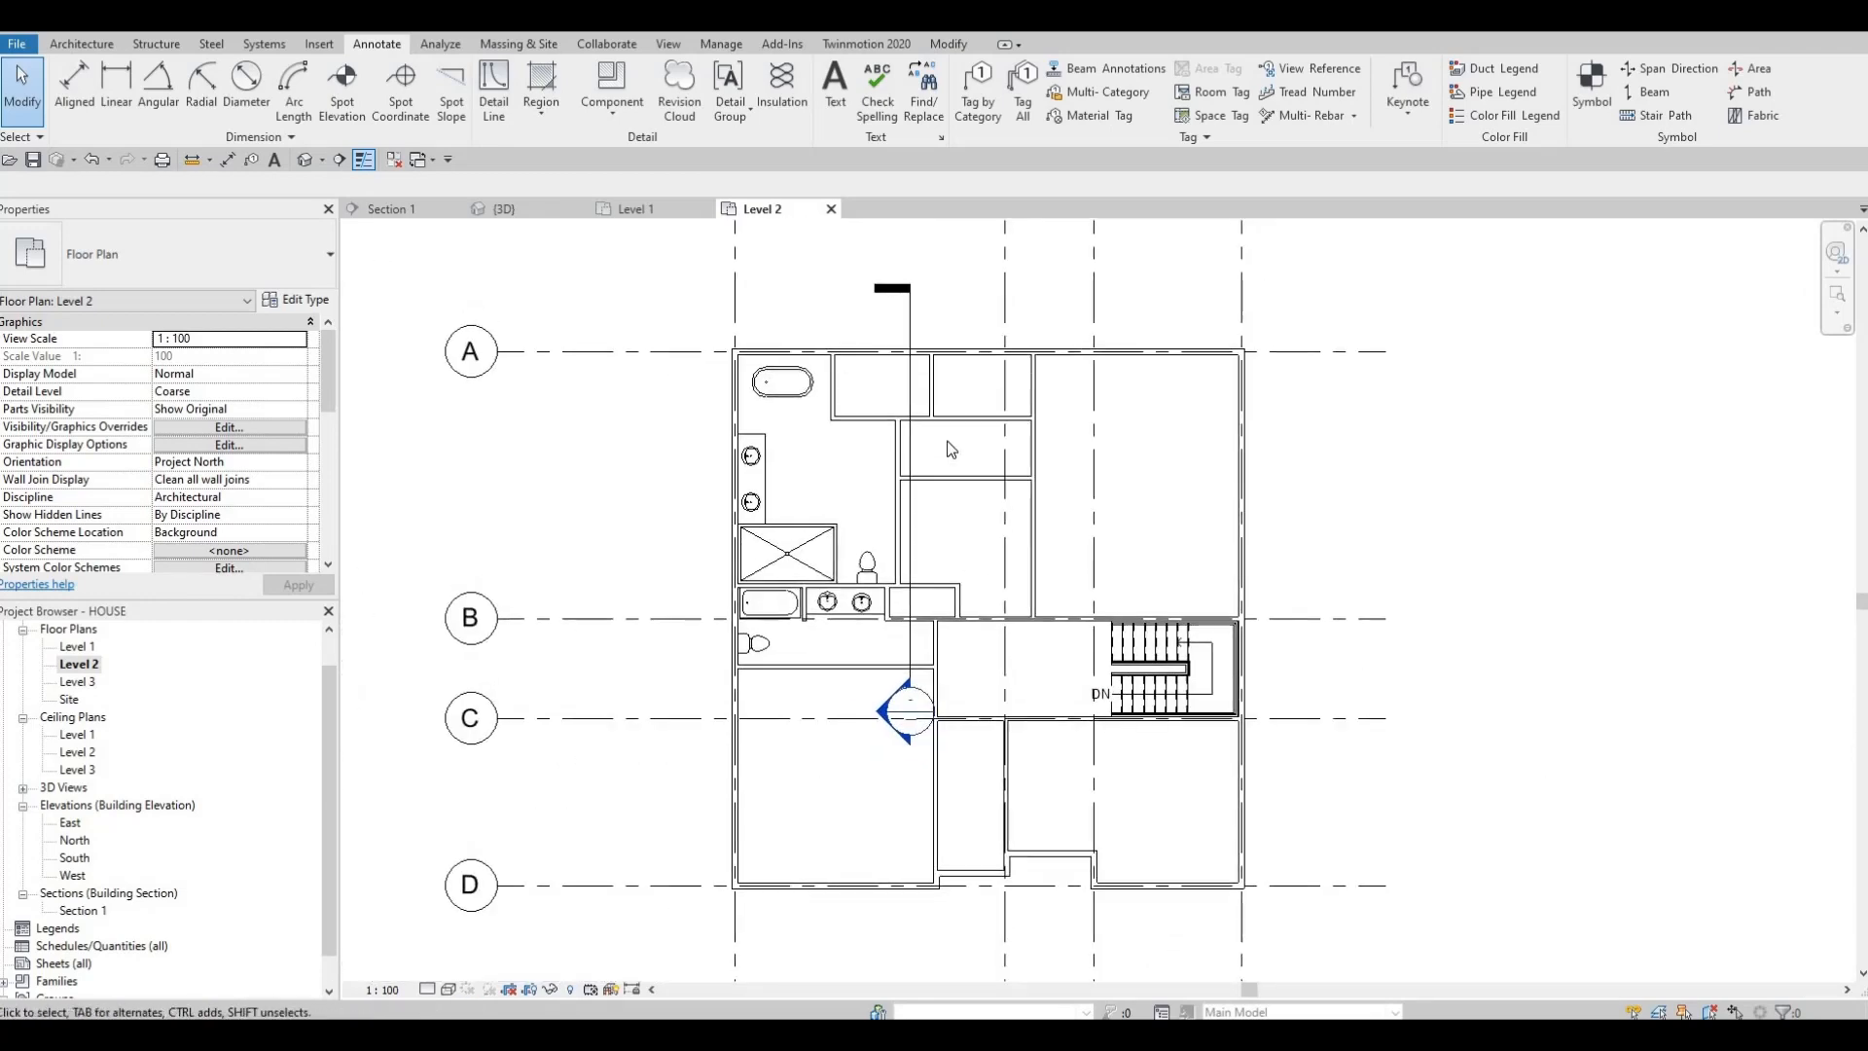
pyautogui.scroll(2, 954, 457)
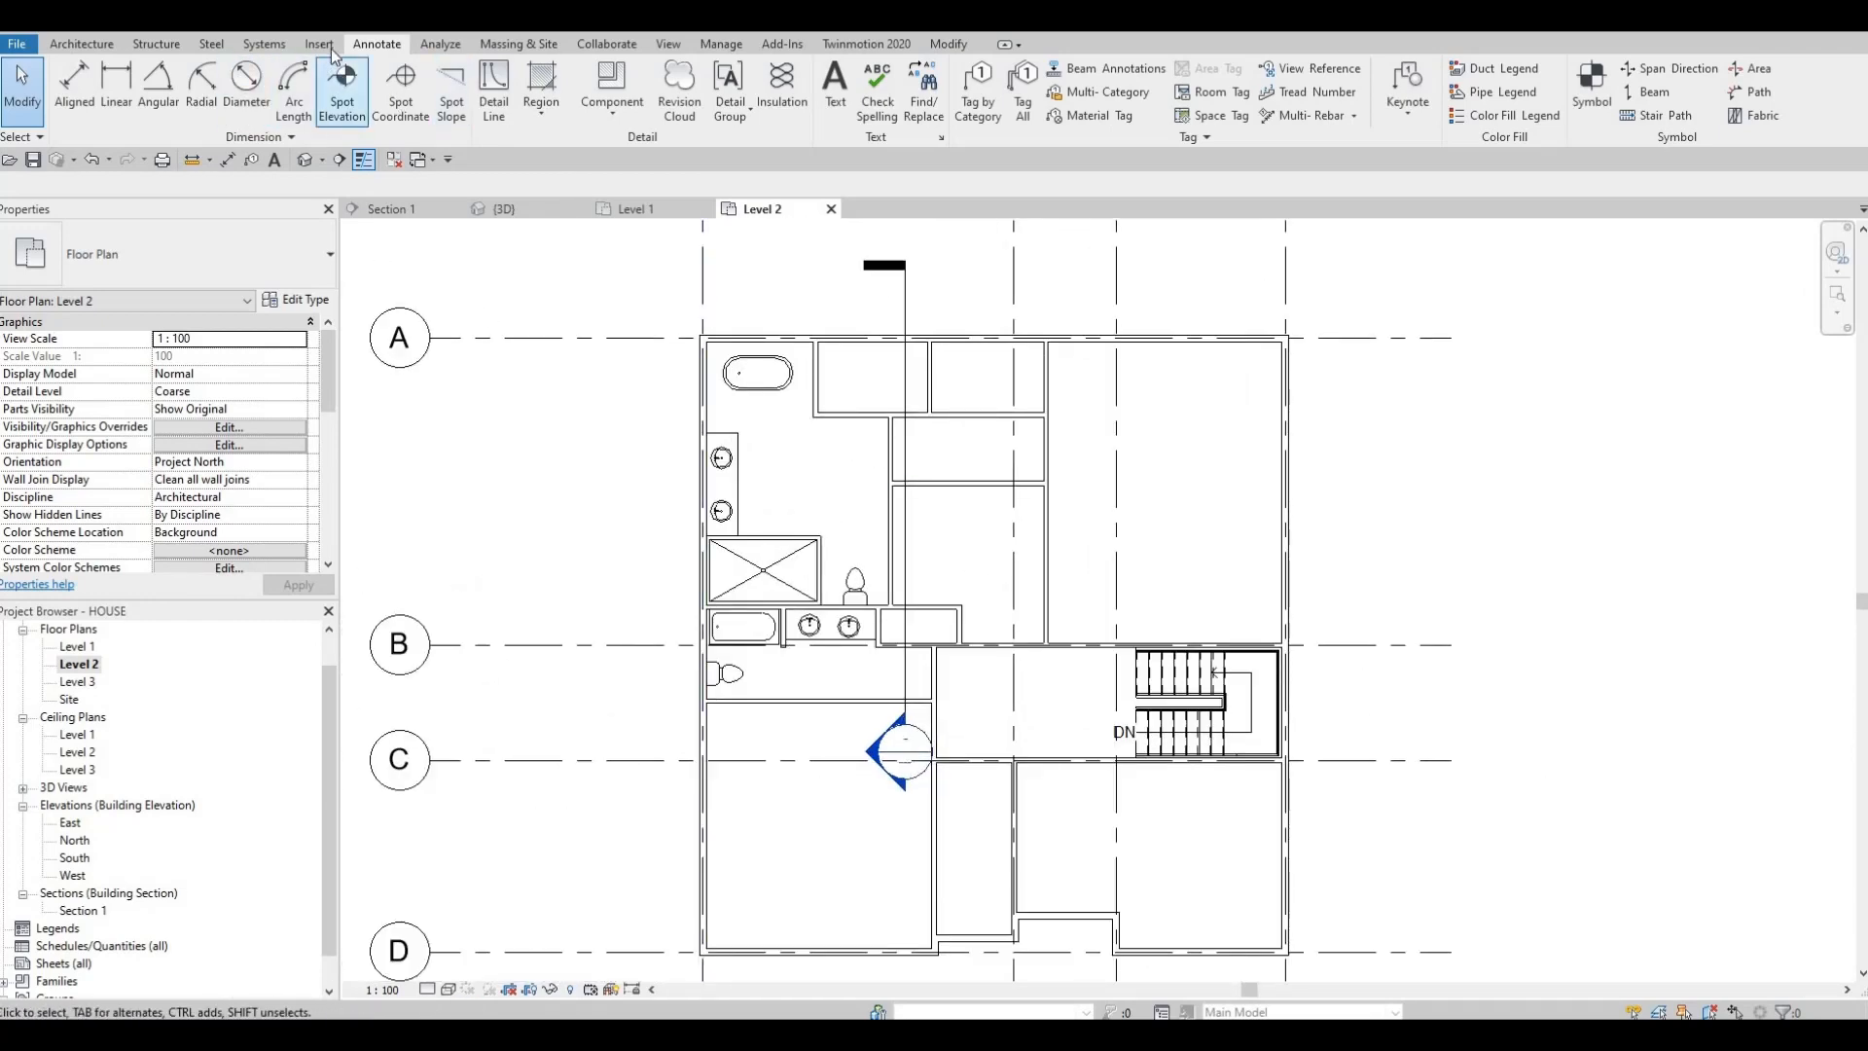
# - Open the family loader and browse the Canada library to the Domestic folder under Specialty Equipment
pyautogui.click(320, 44)
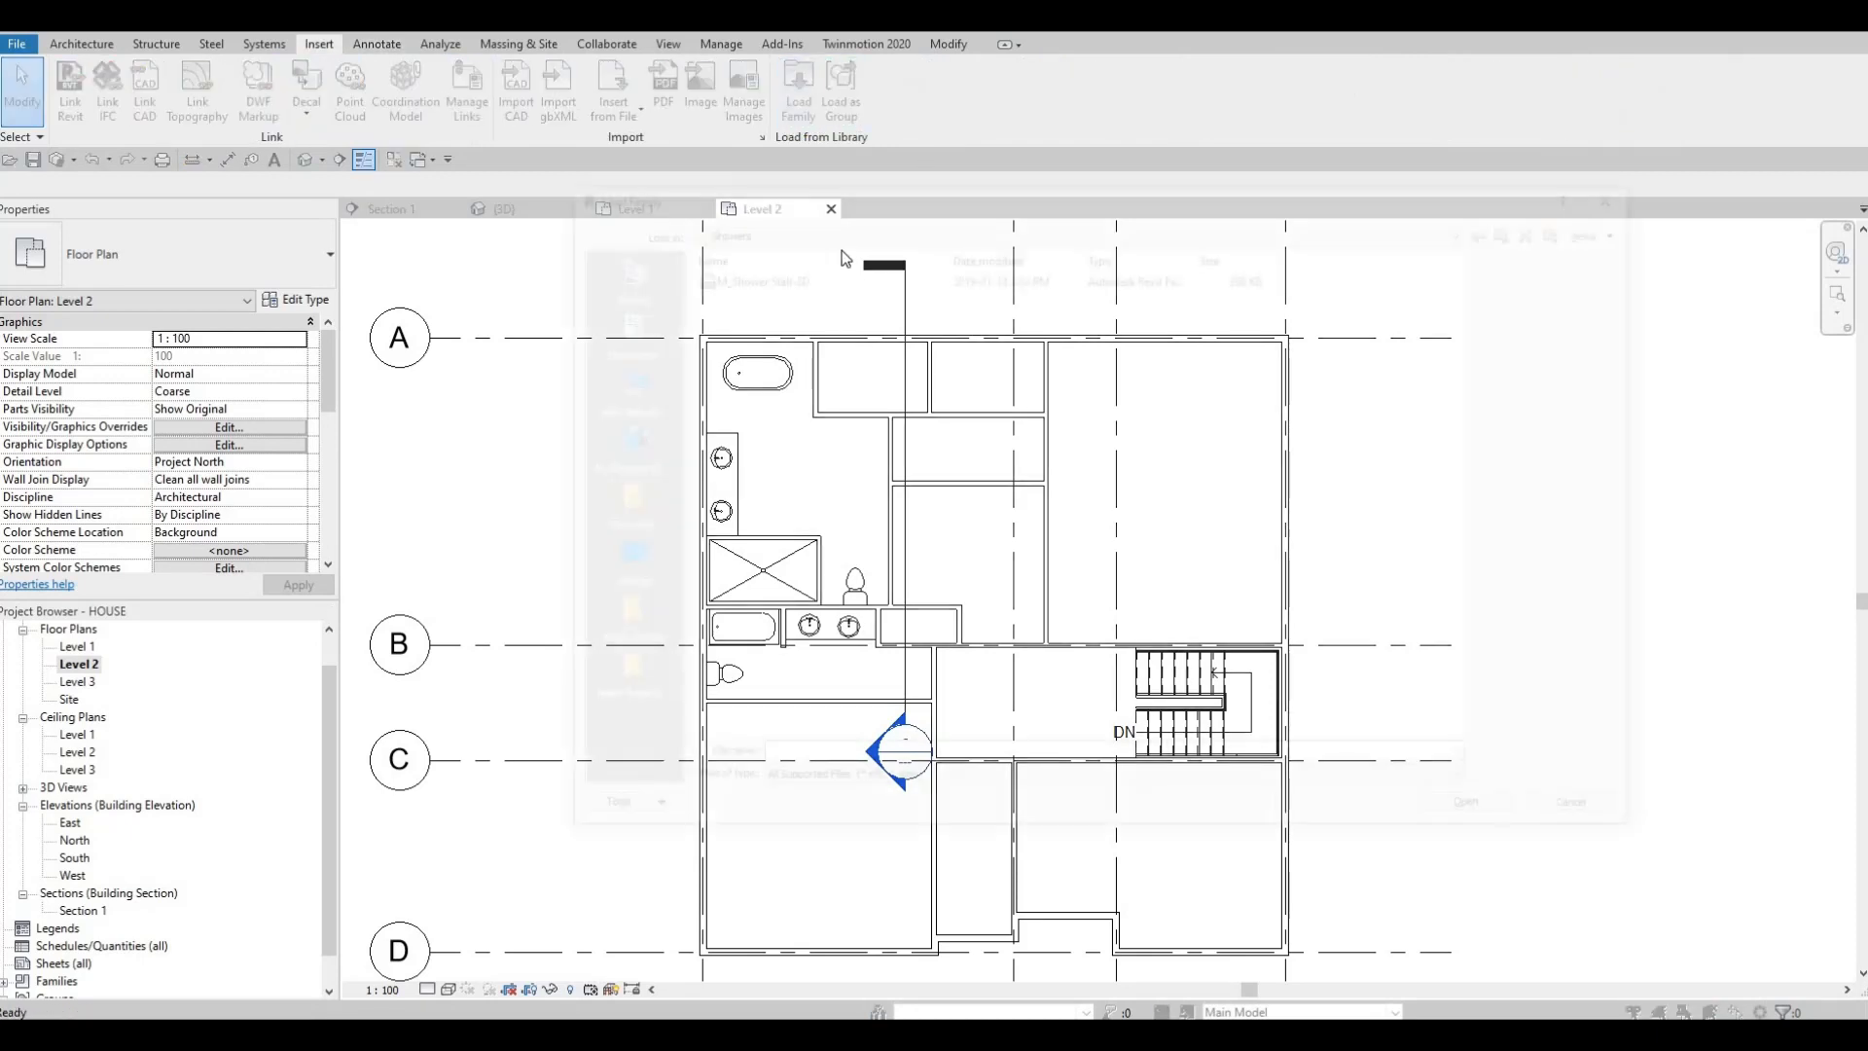
pyautogui.click(846, 226)
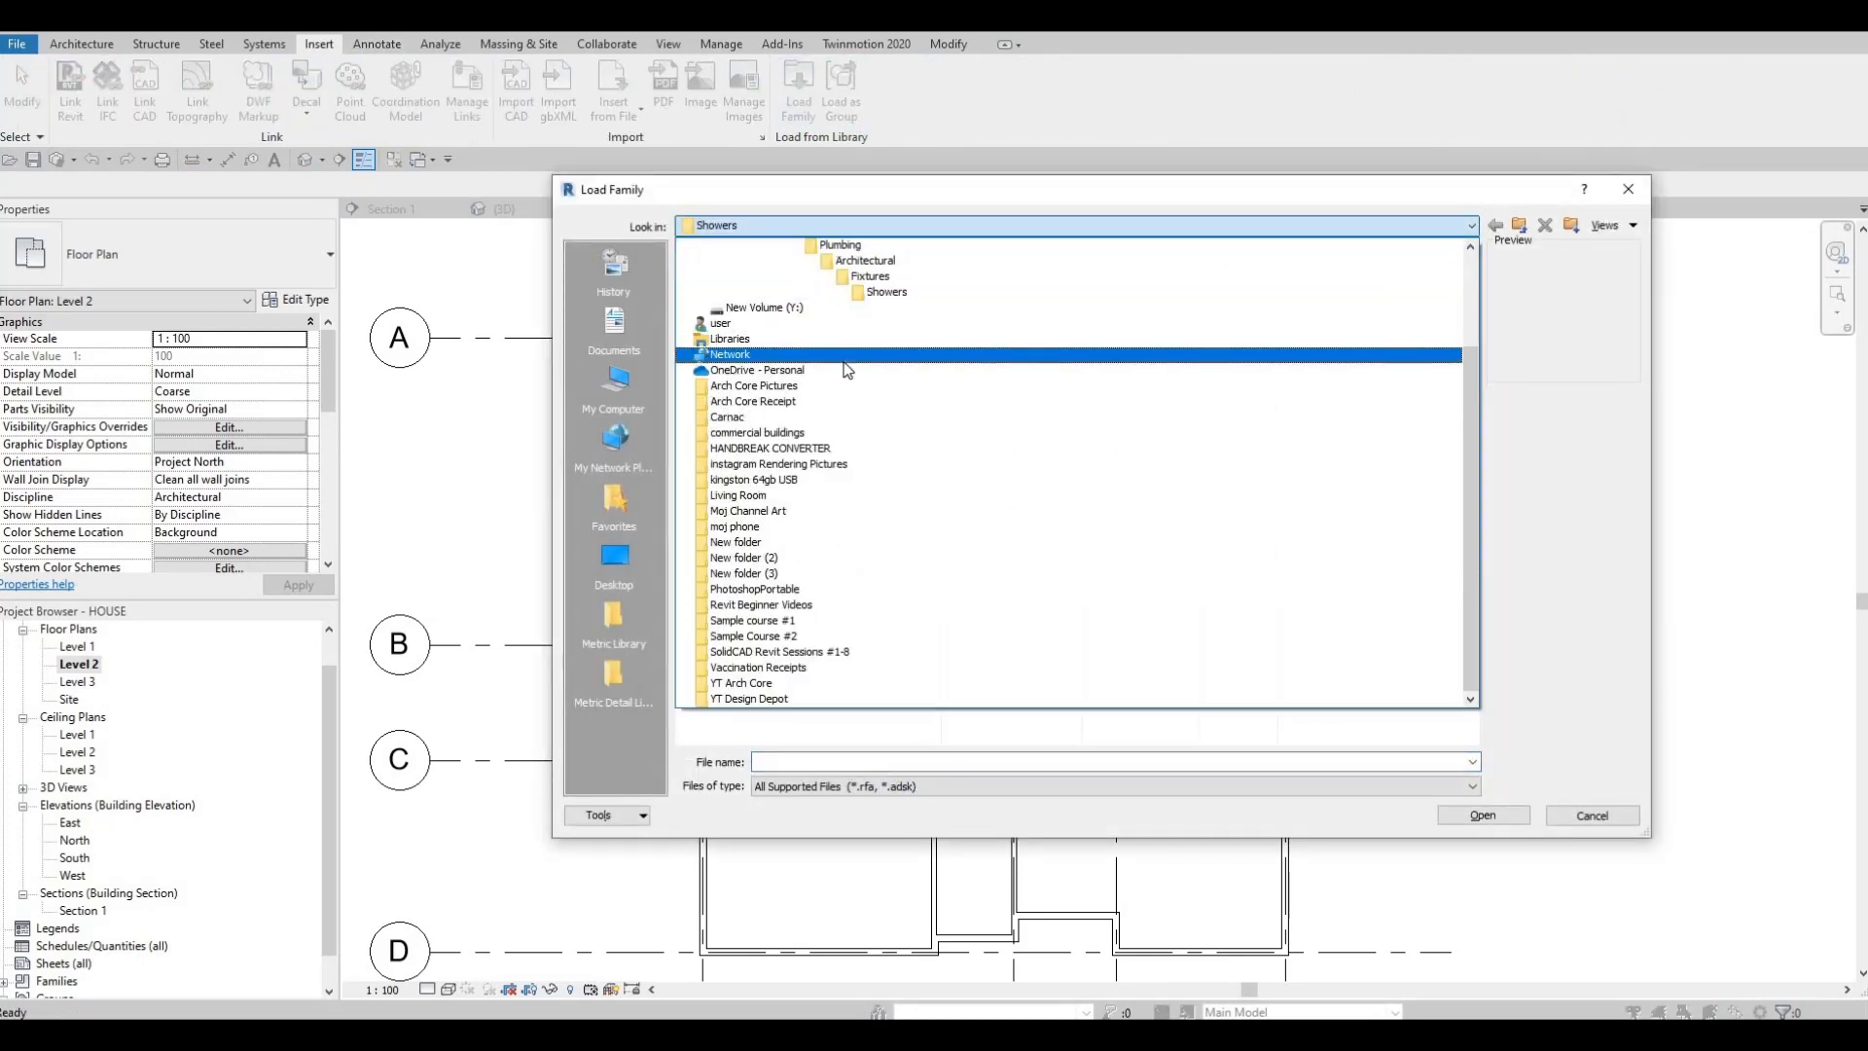
pyautogui.scroll(2, 827, 350)
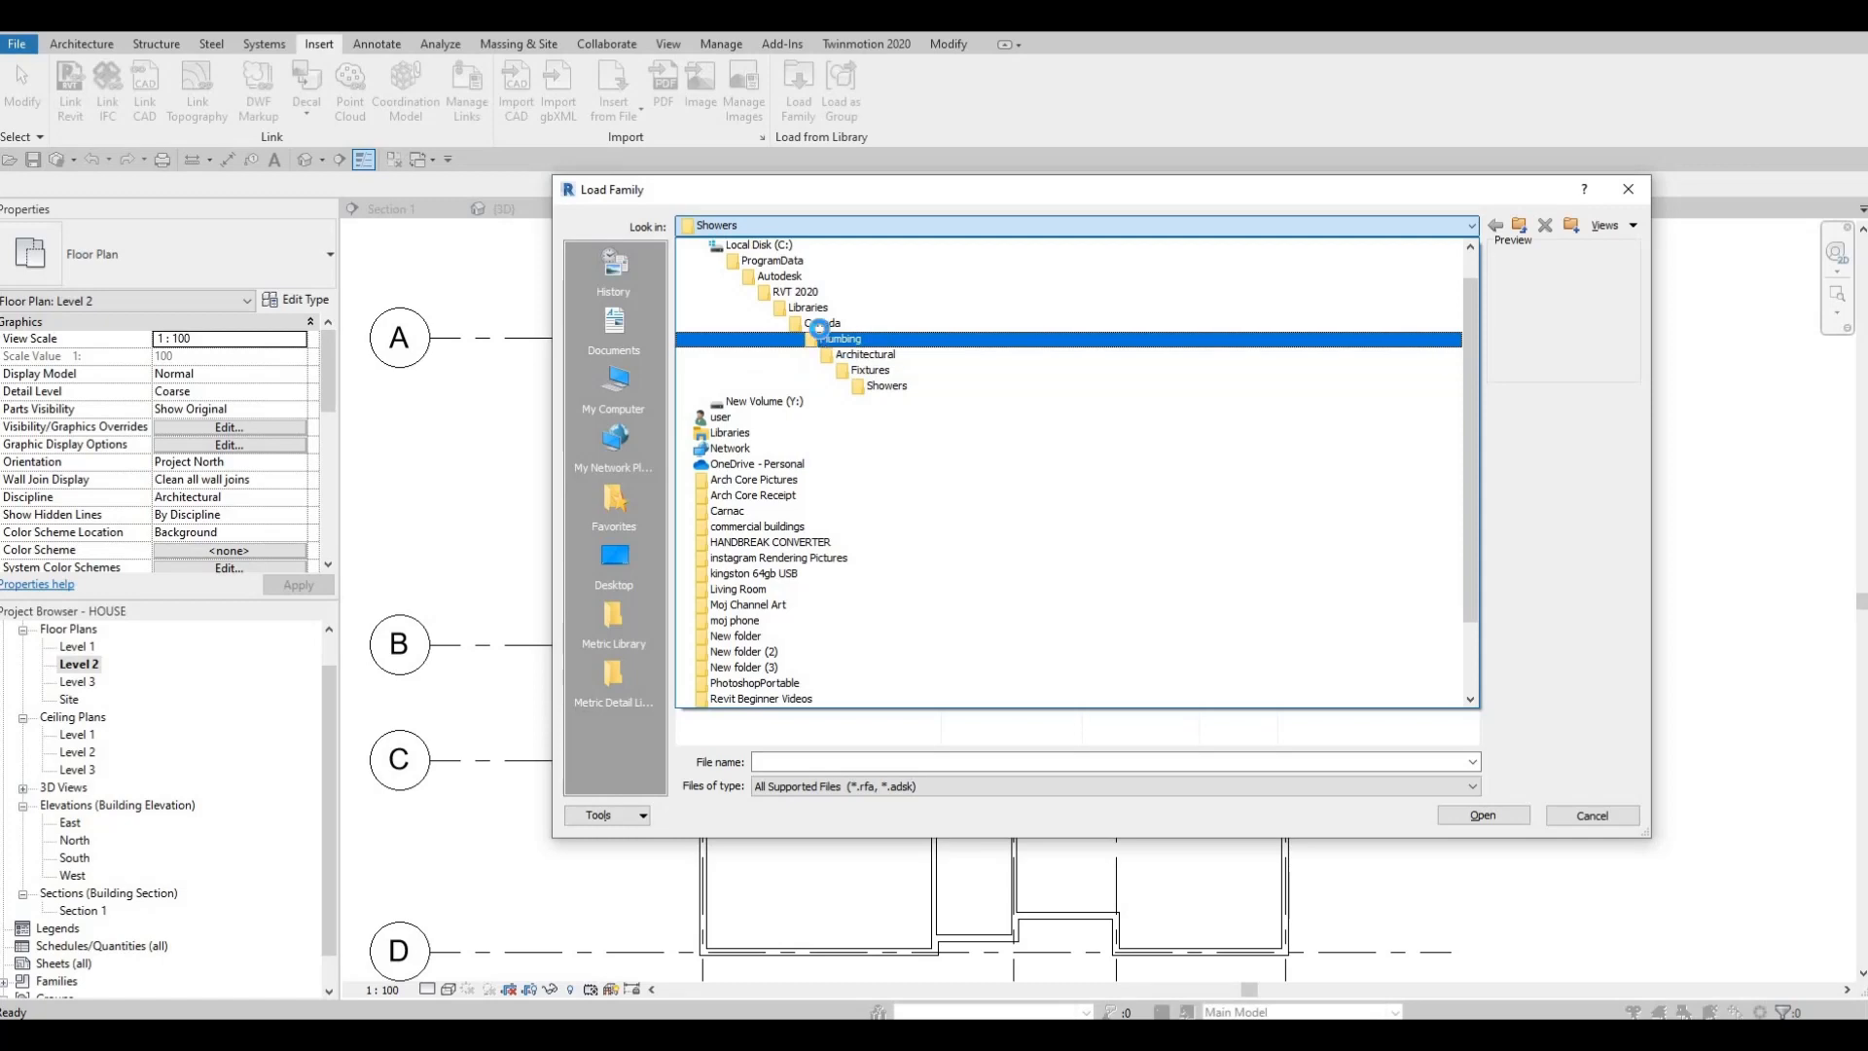
pyautogui.click(820, 324)
pyautogui.click(746, 552)
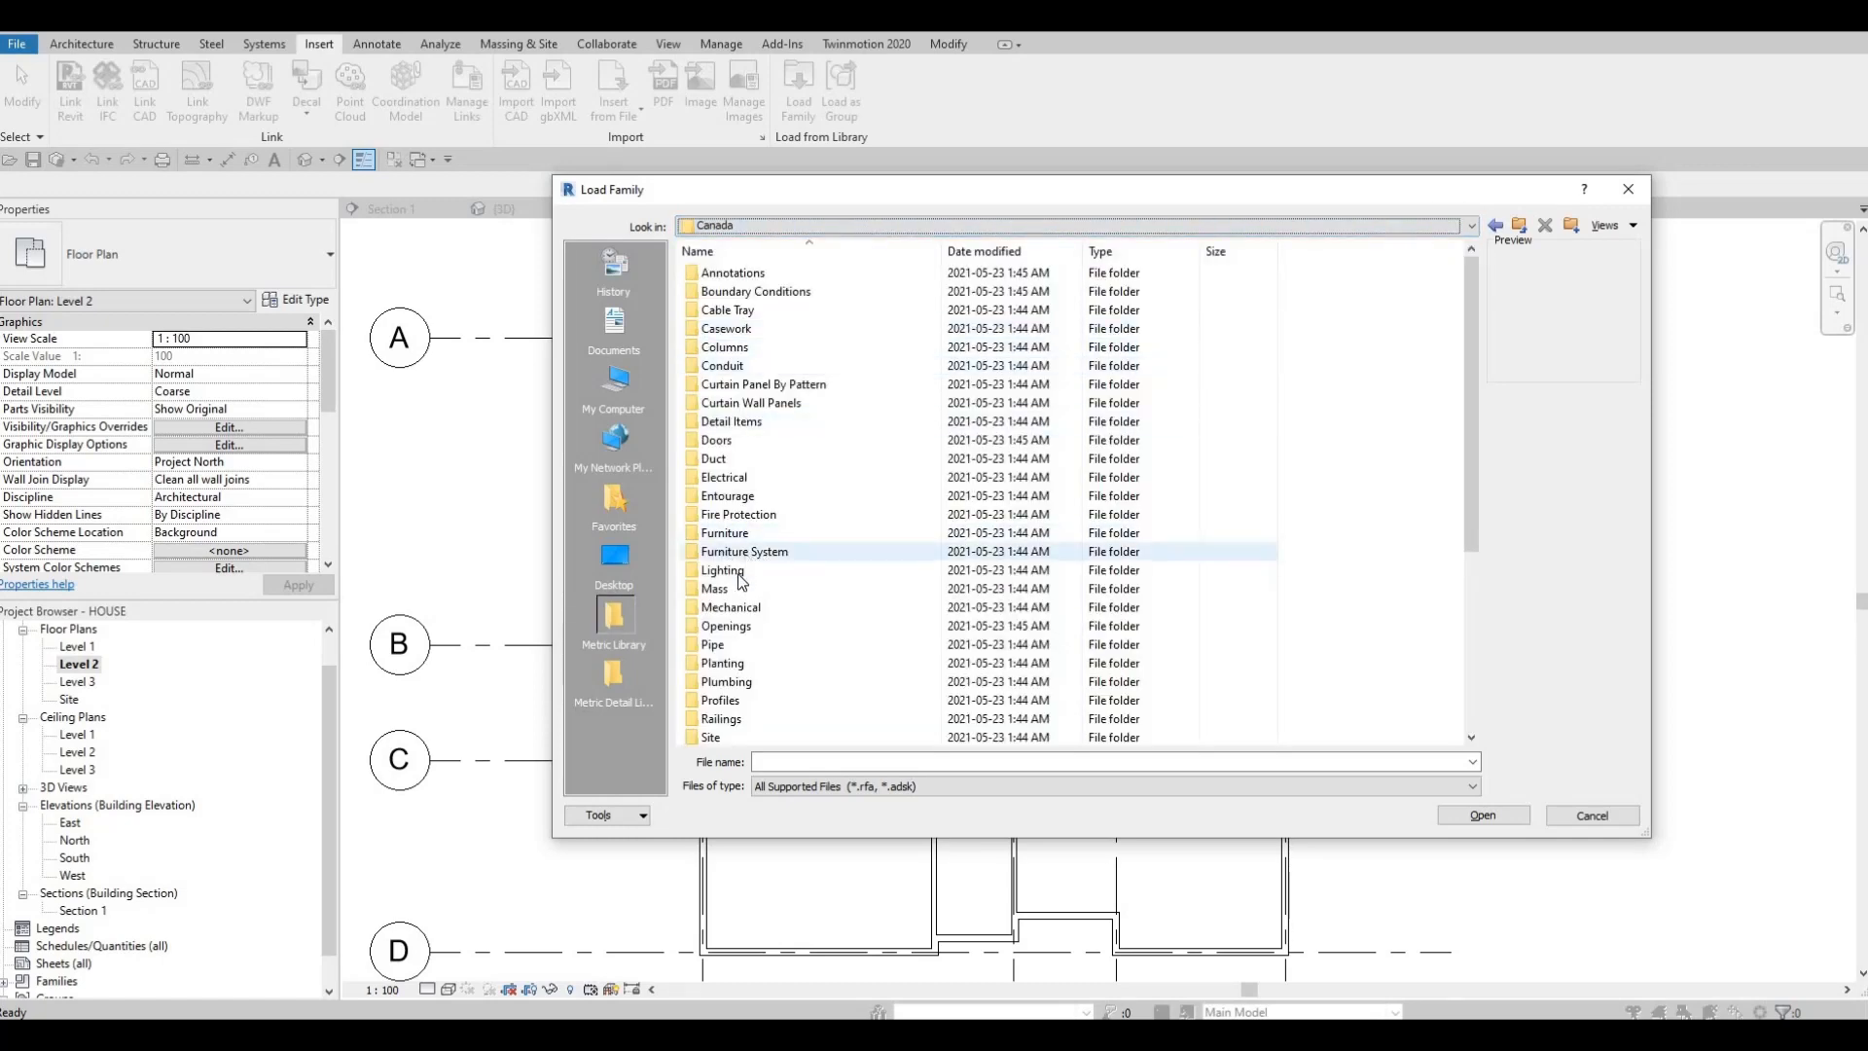
pyautogui.scroll(-2, 806, 639)
pyautogui.doubleClick(776, 644)
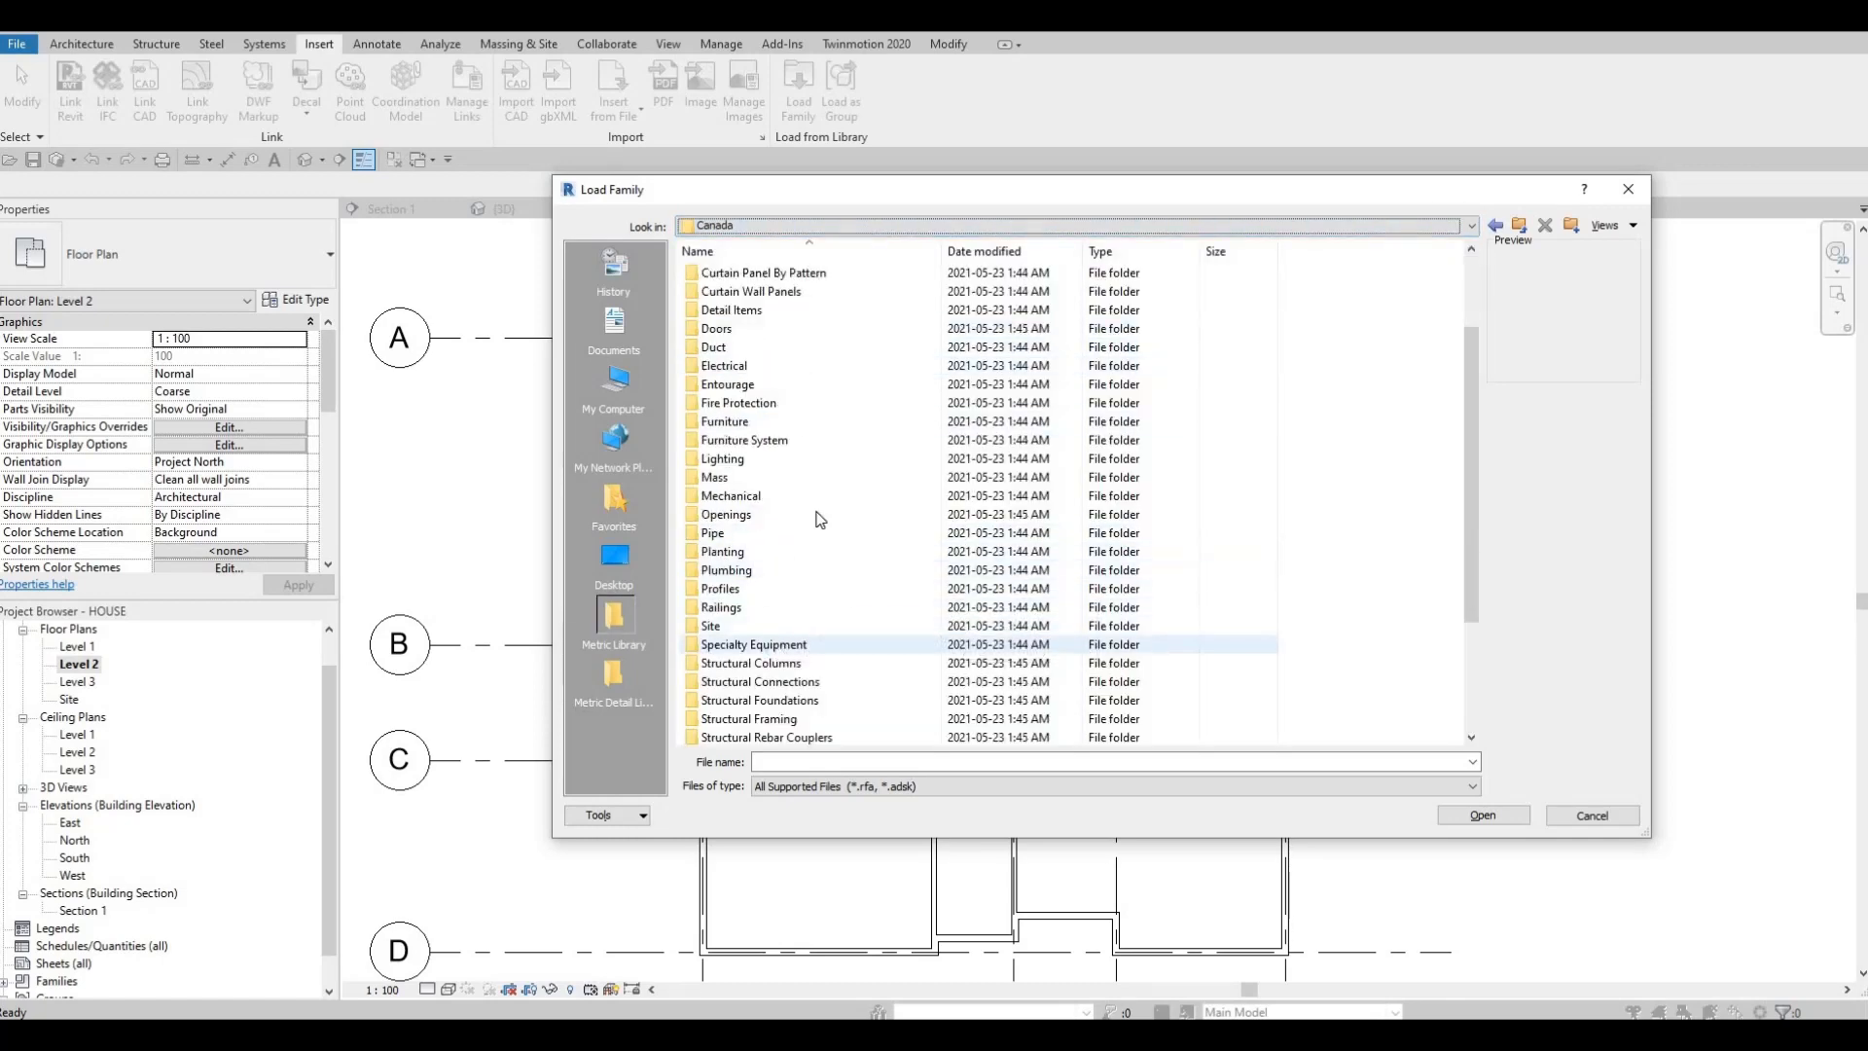
pyautogui.doubleClick(726, 291)
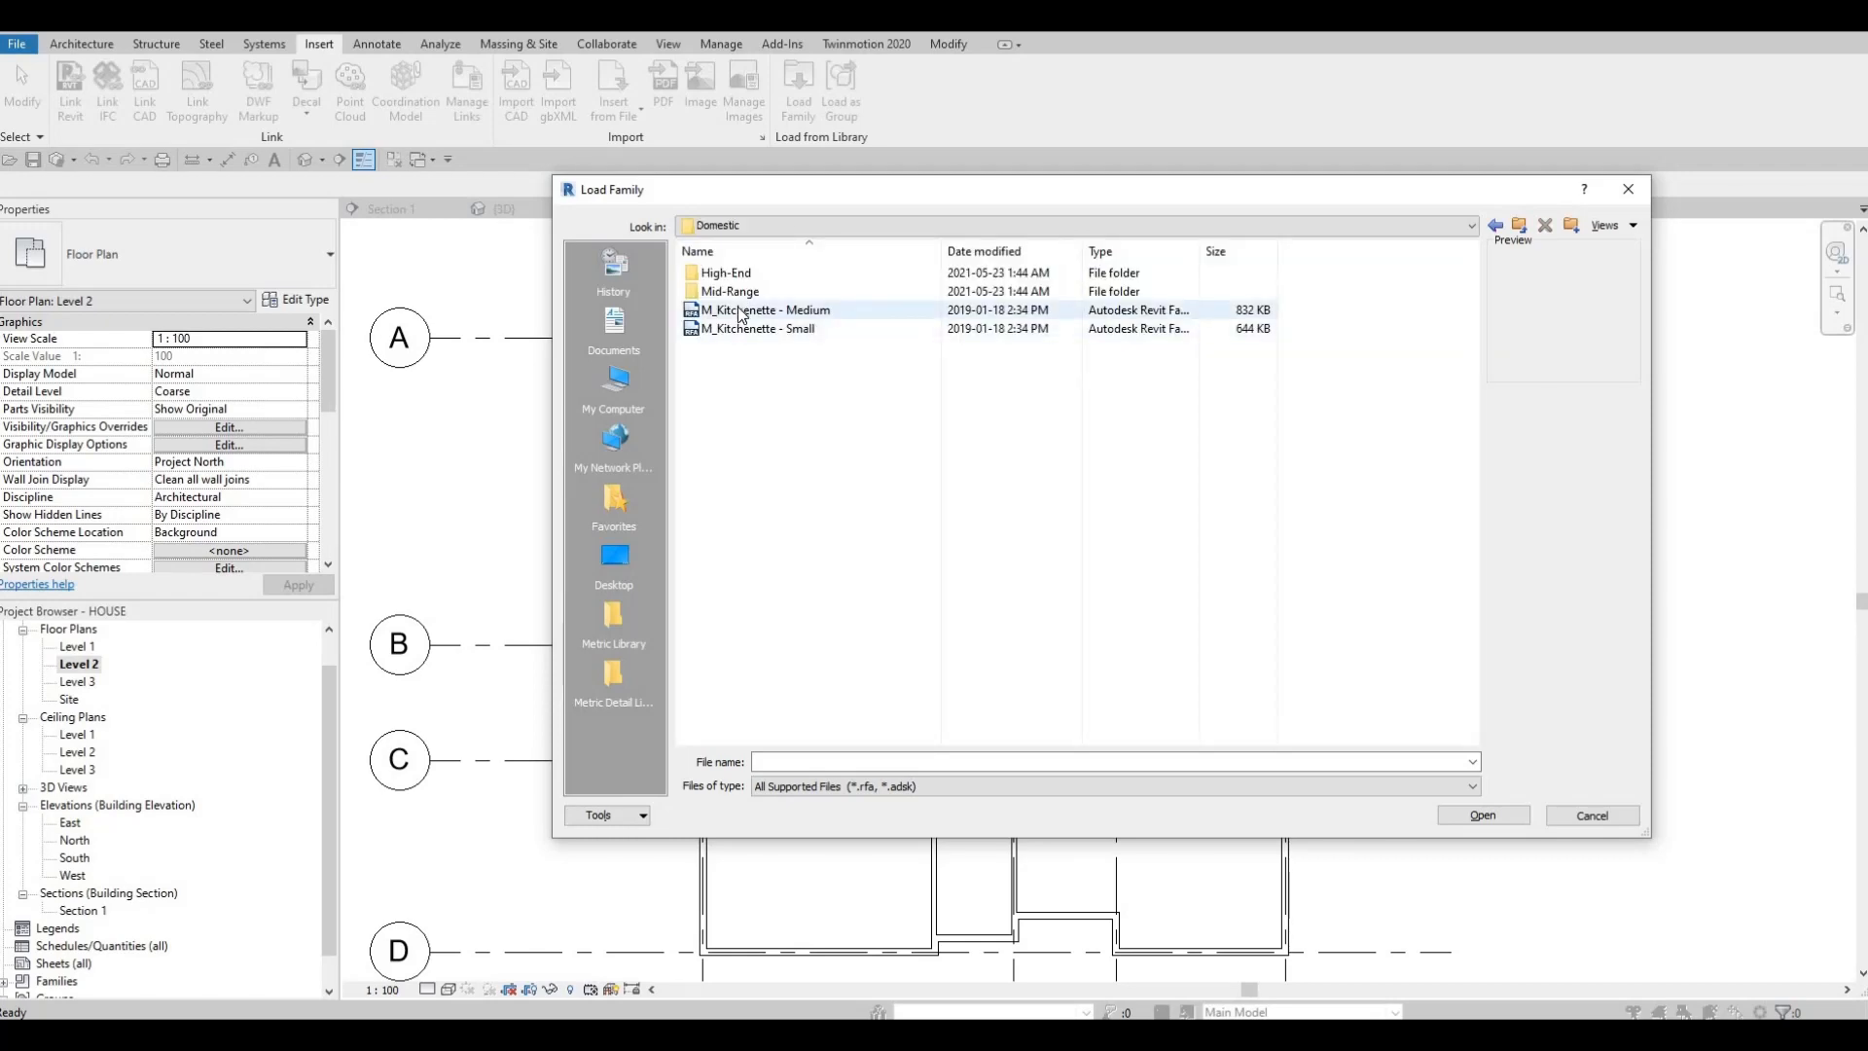
# - Look through the High-End appliance families, preview M_Wine_Storage, and return to the Domestic folder
pyautogui.doubleClick(729, 274)
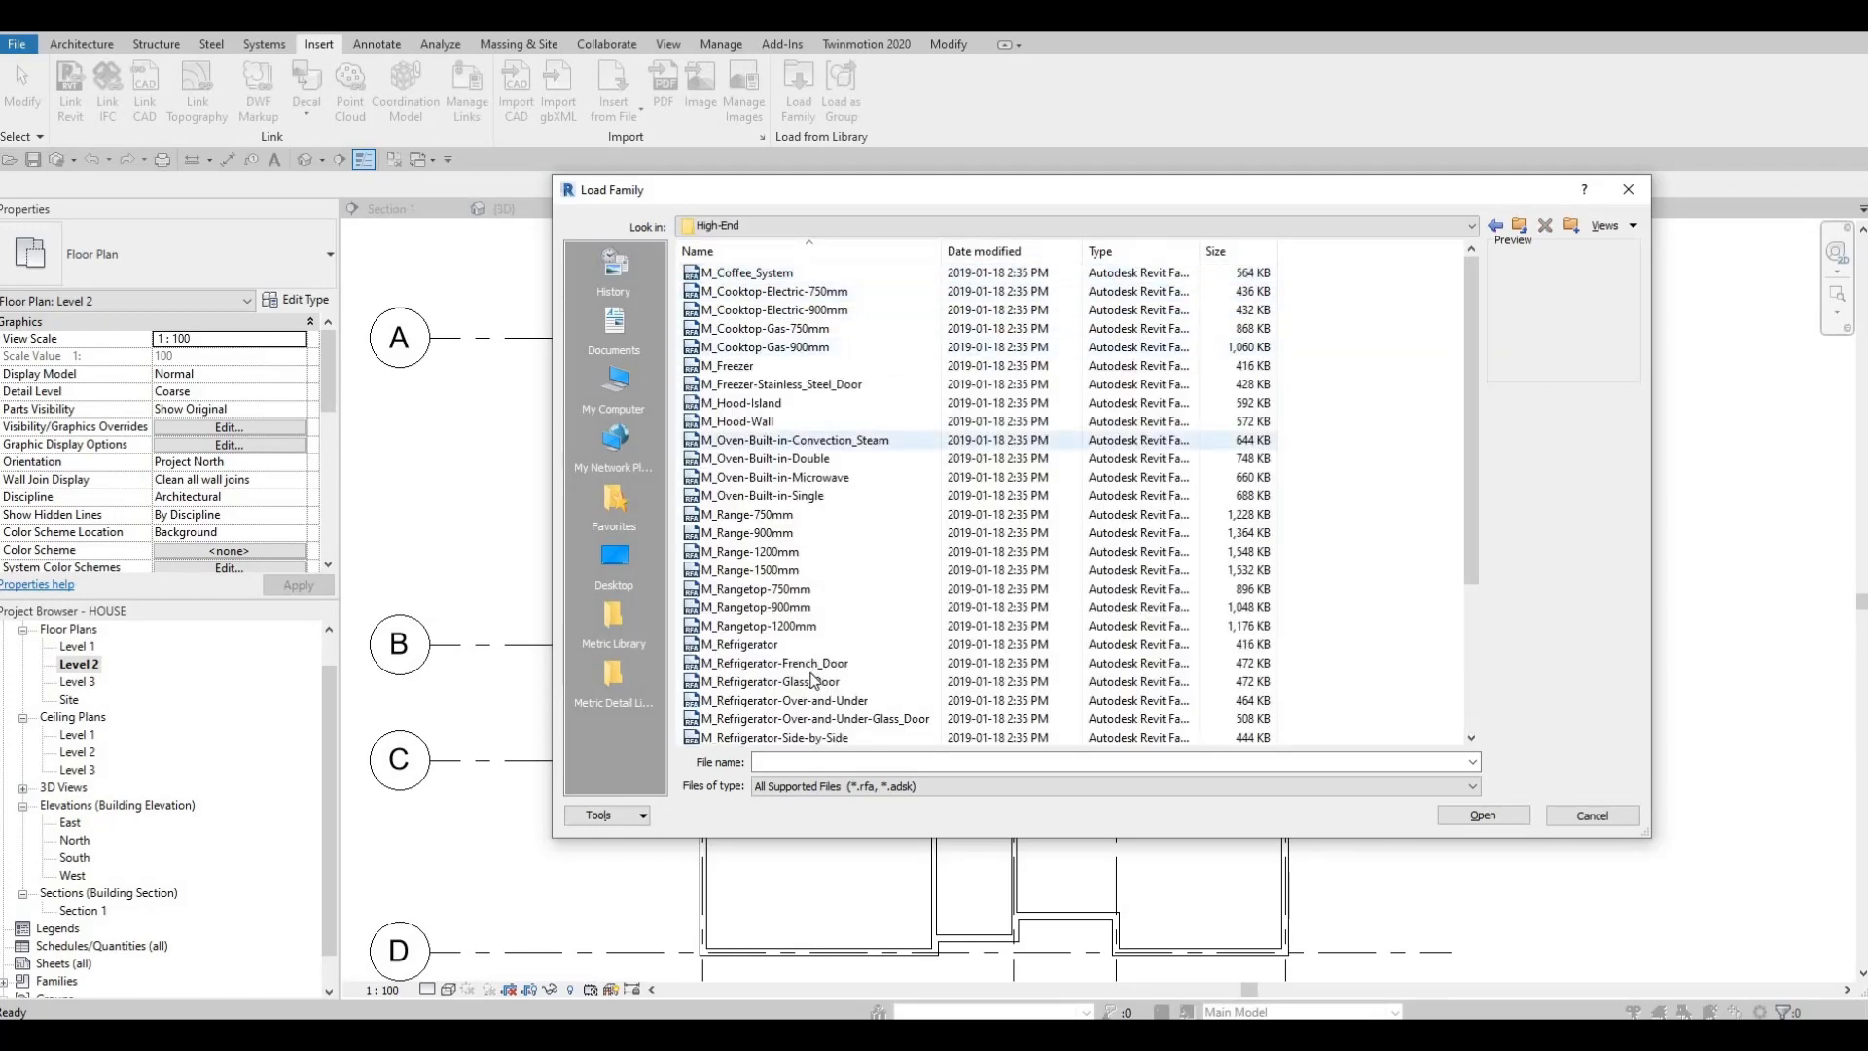
pyautogui.scroll(-4, 787, 632)
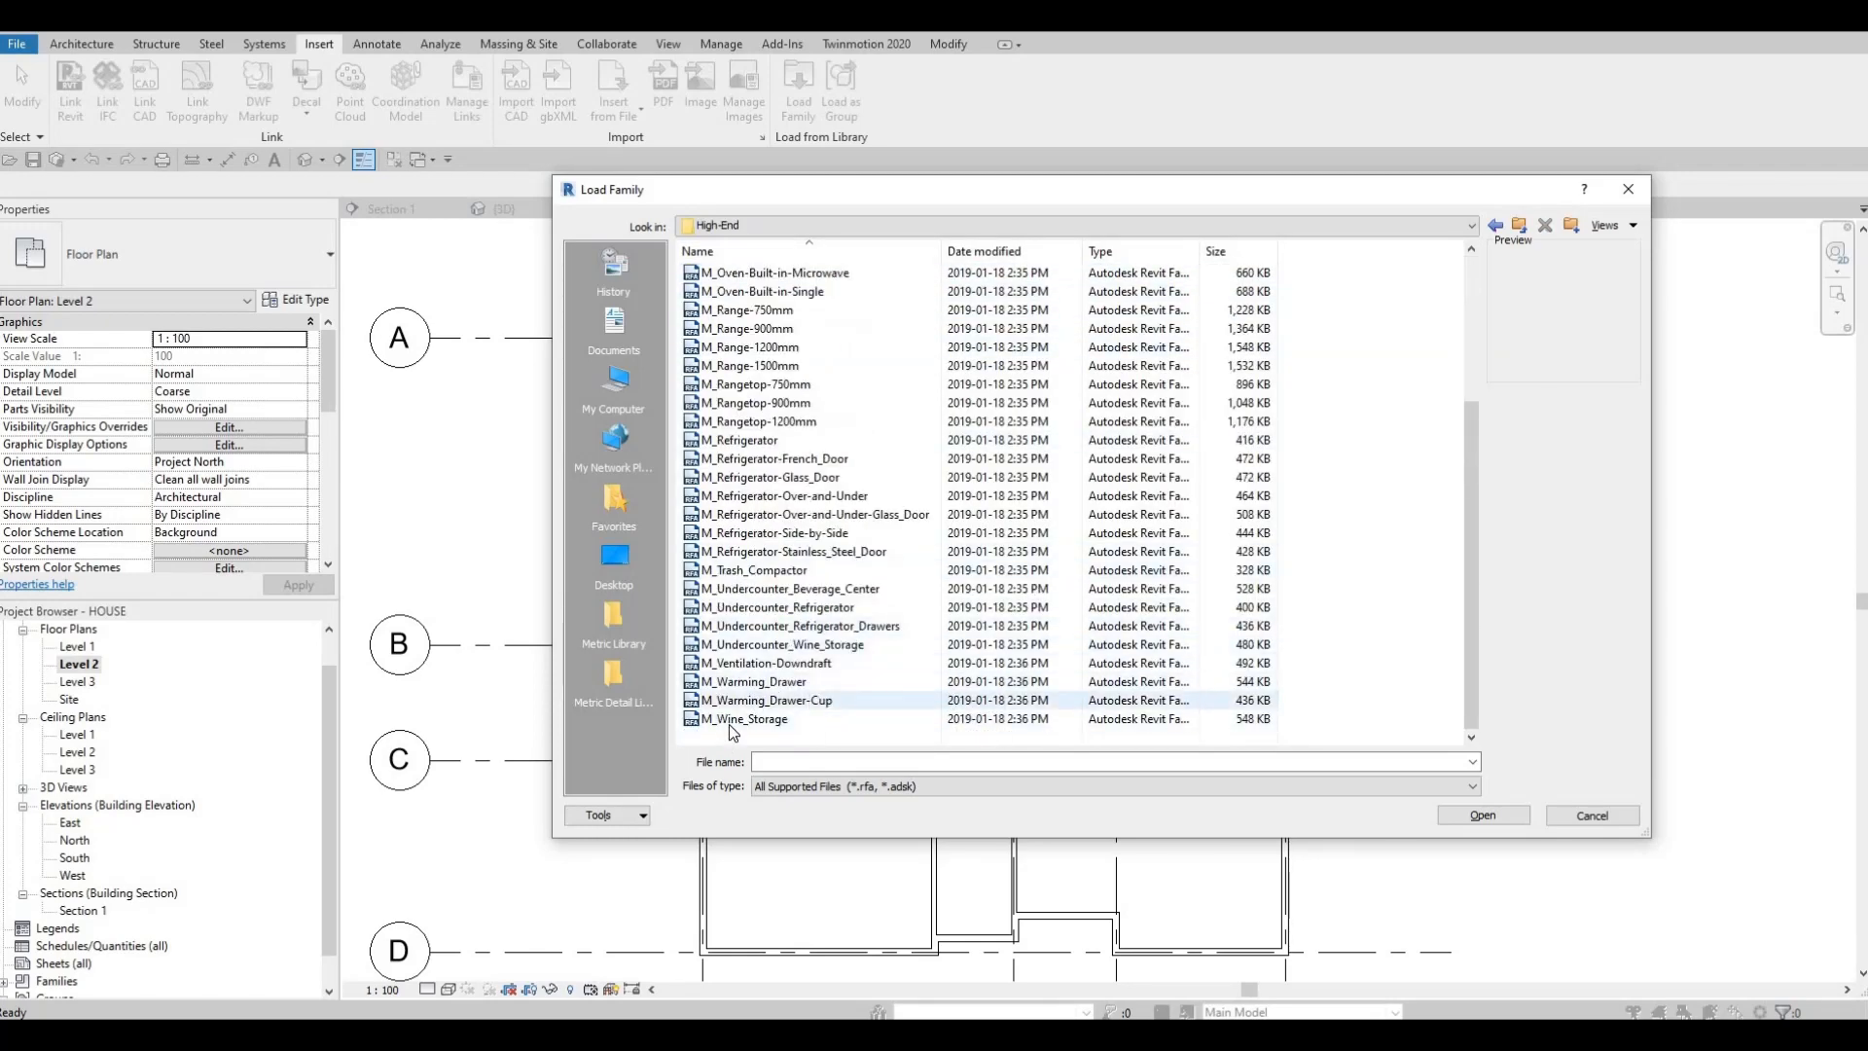
pyautogui.click(741, 718)
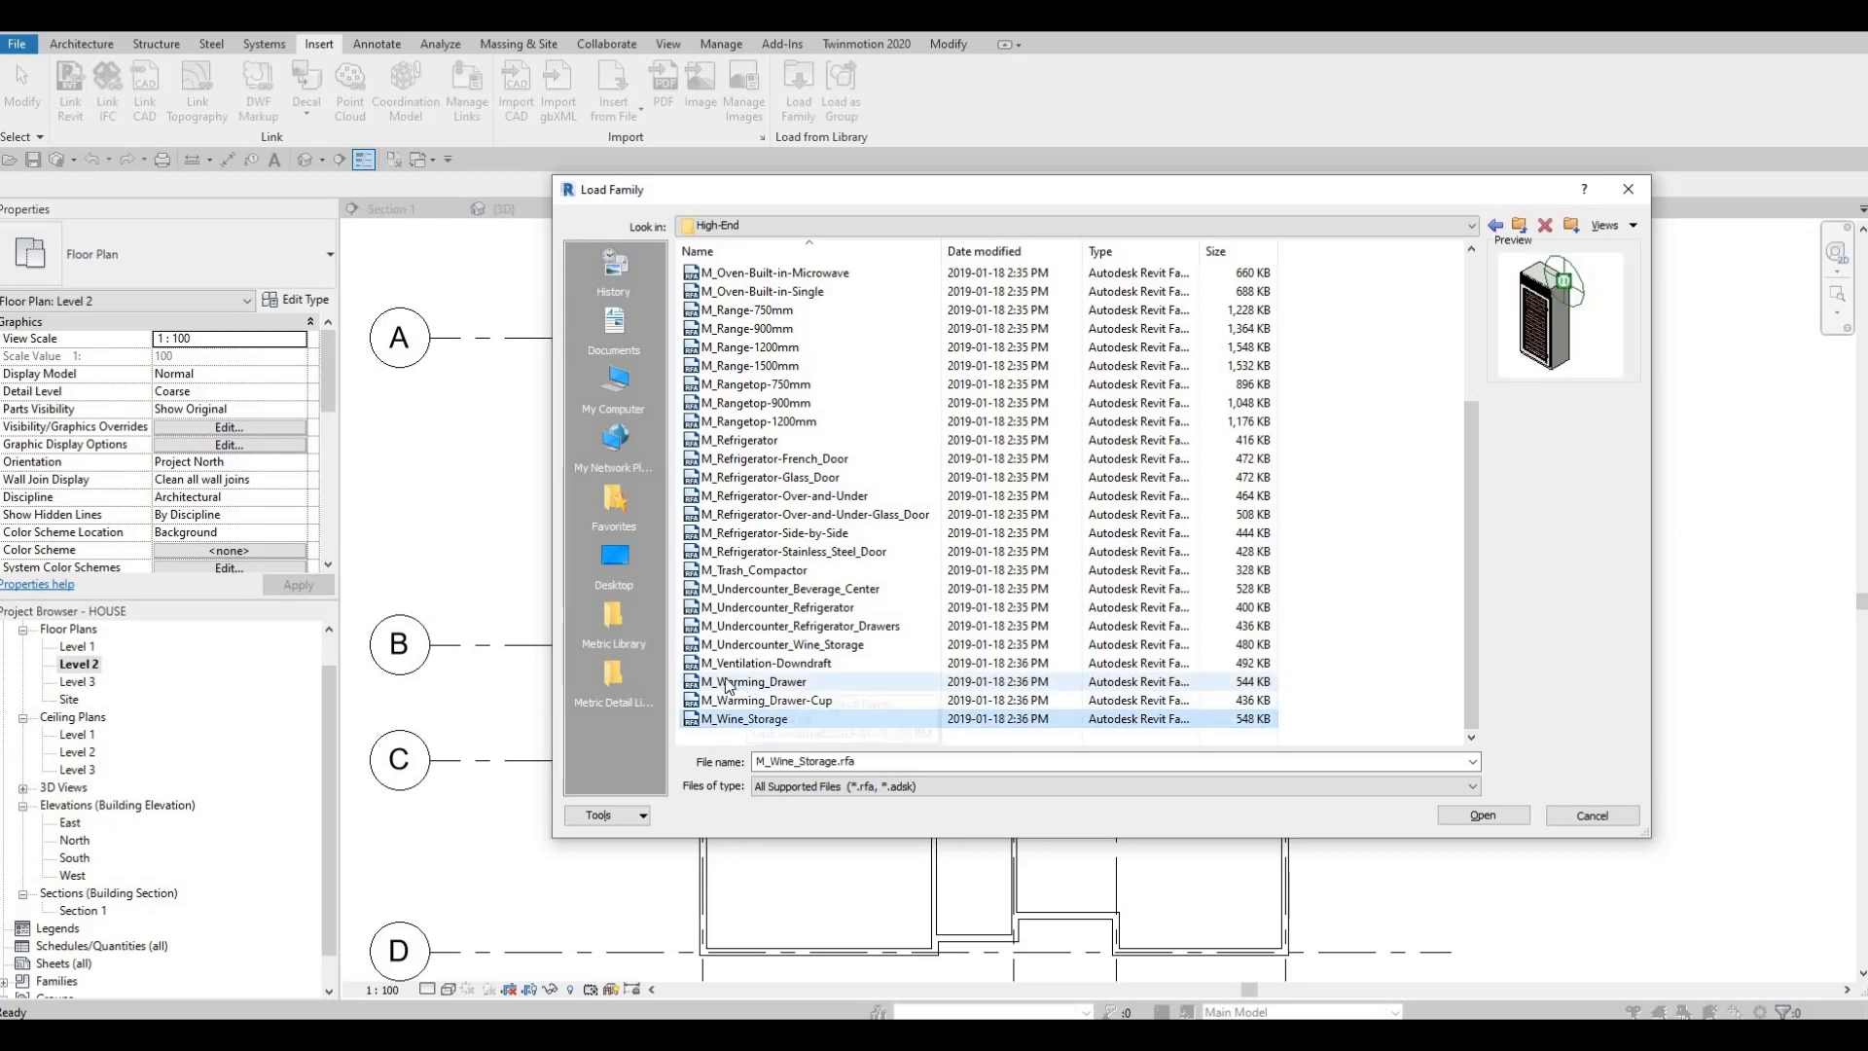
pyautogui.click(848, 226)
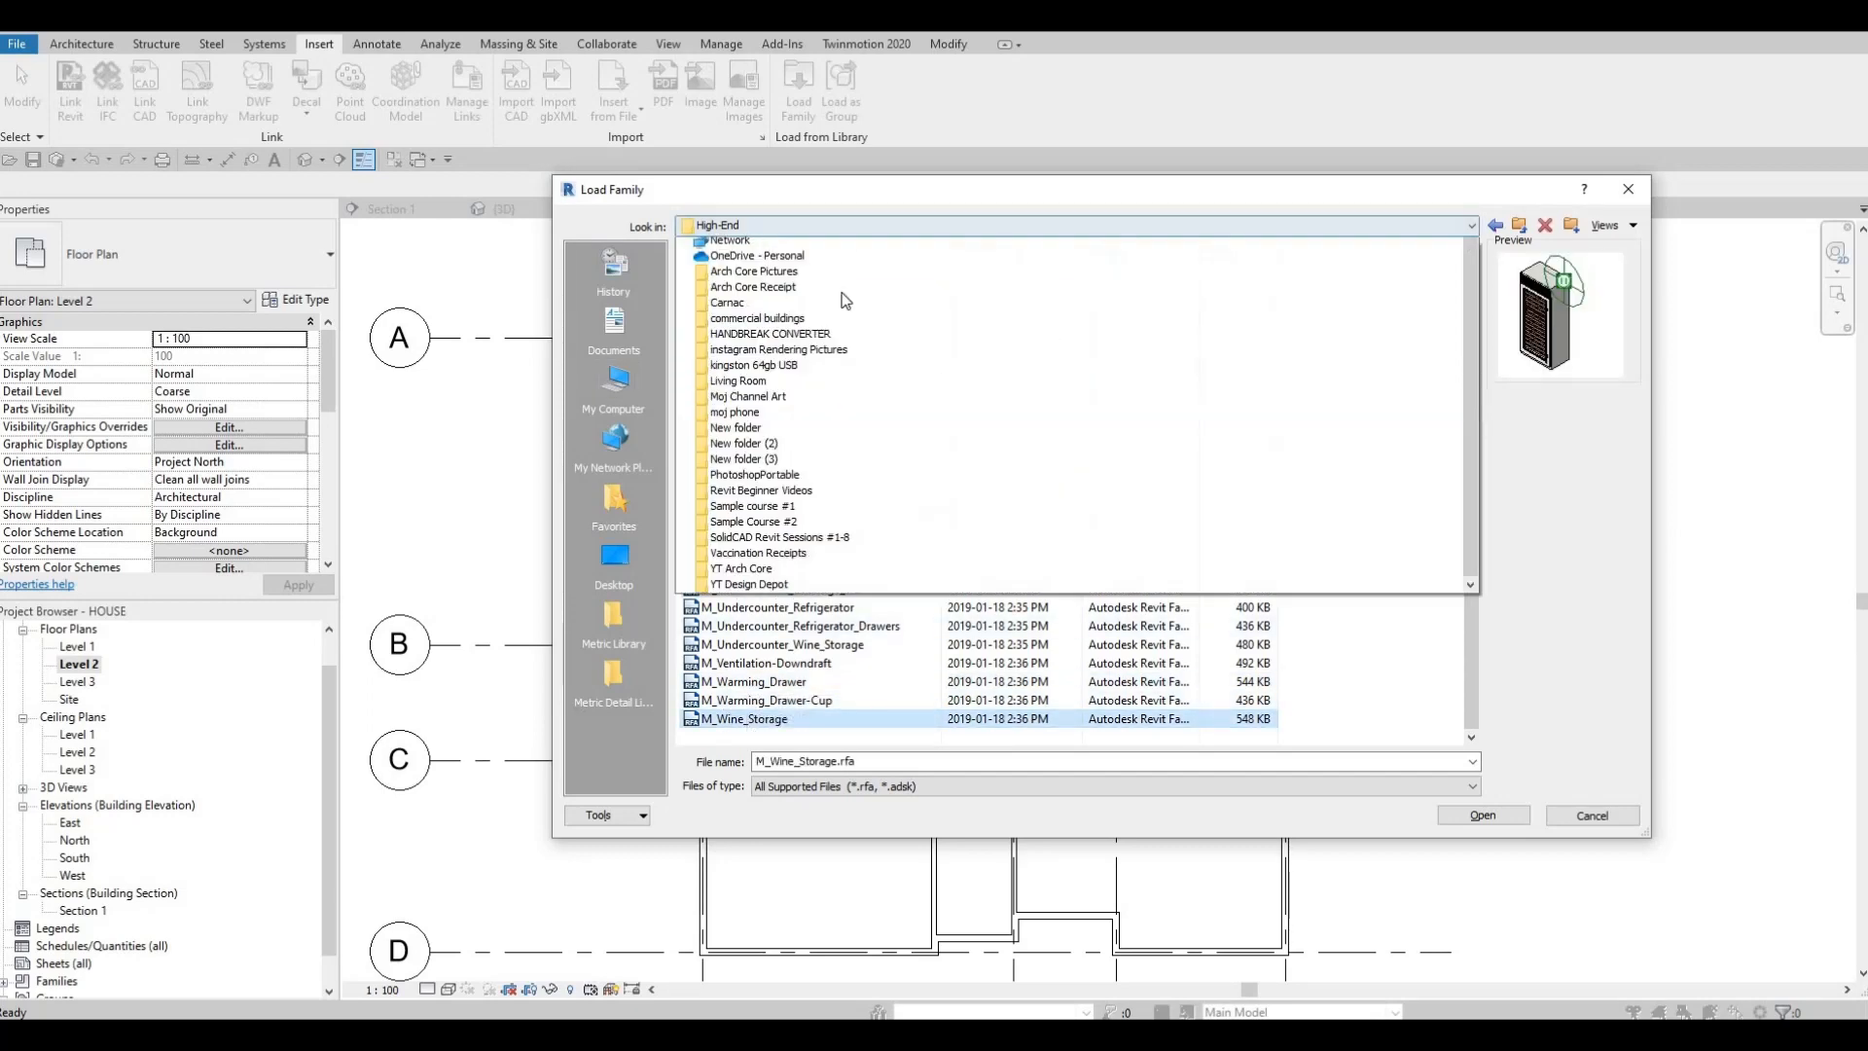
pyautogui.scroll(3, 842, 292)
pyautogui.click(757, 278)
# - Open the Mid-Range appliance folder and preview the M_Washer-Top_Load and M_Washer-Front_Load families
pyautogui.doubleClick(744, 292)
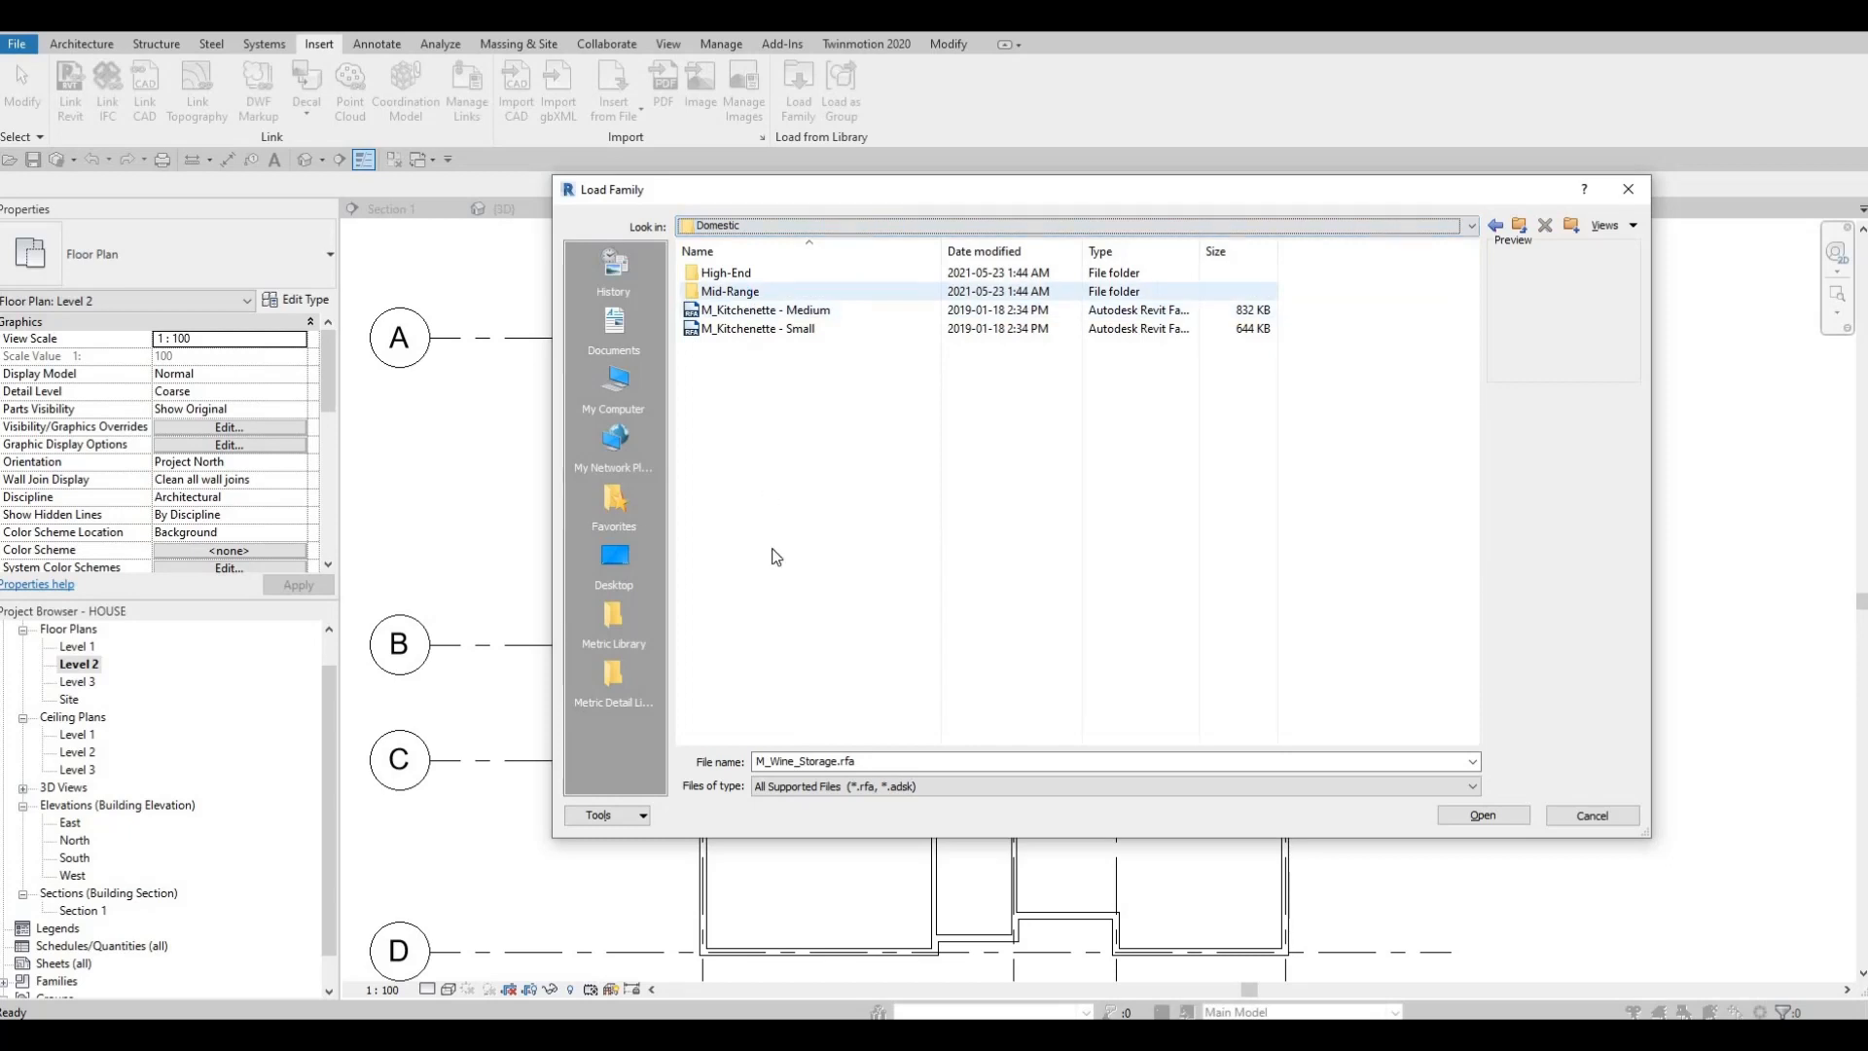
pyautogui.click(759, 530)
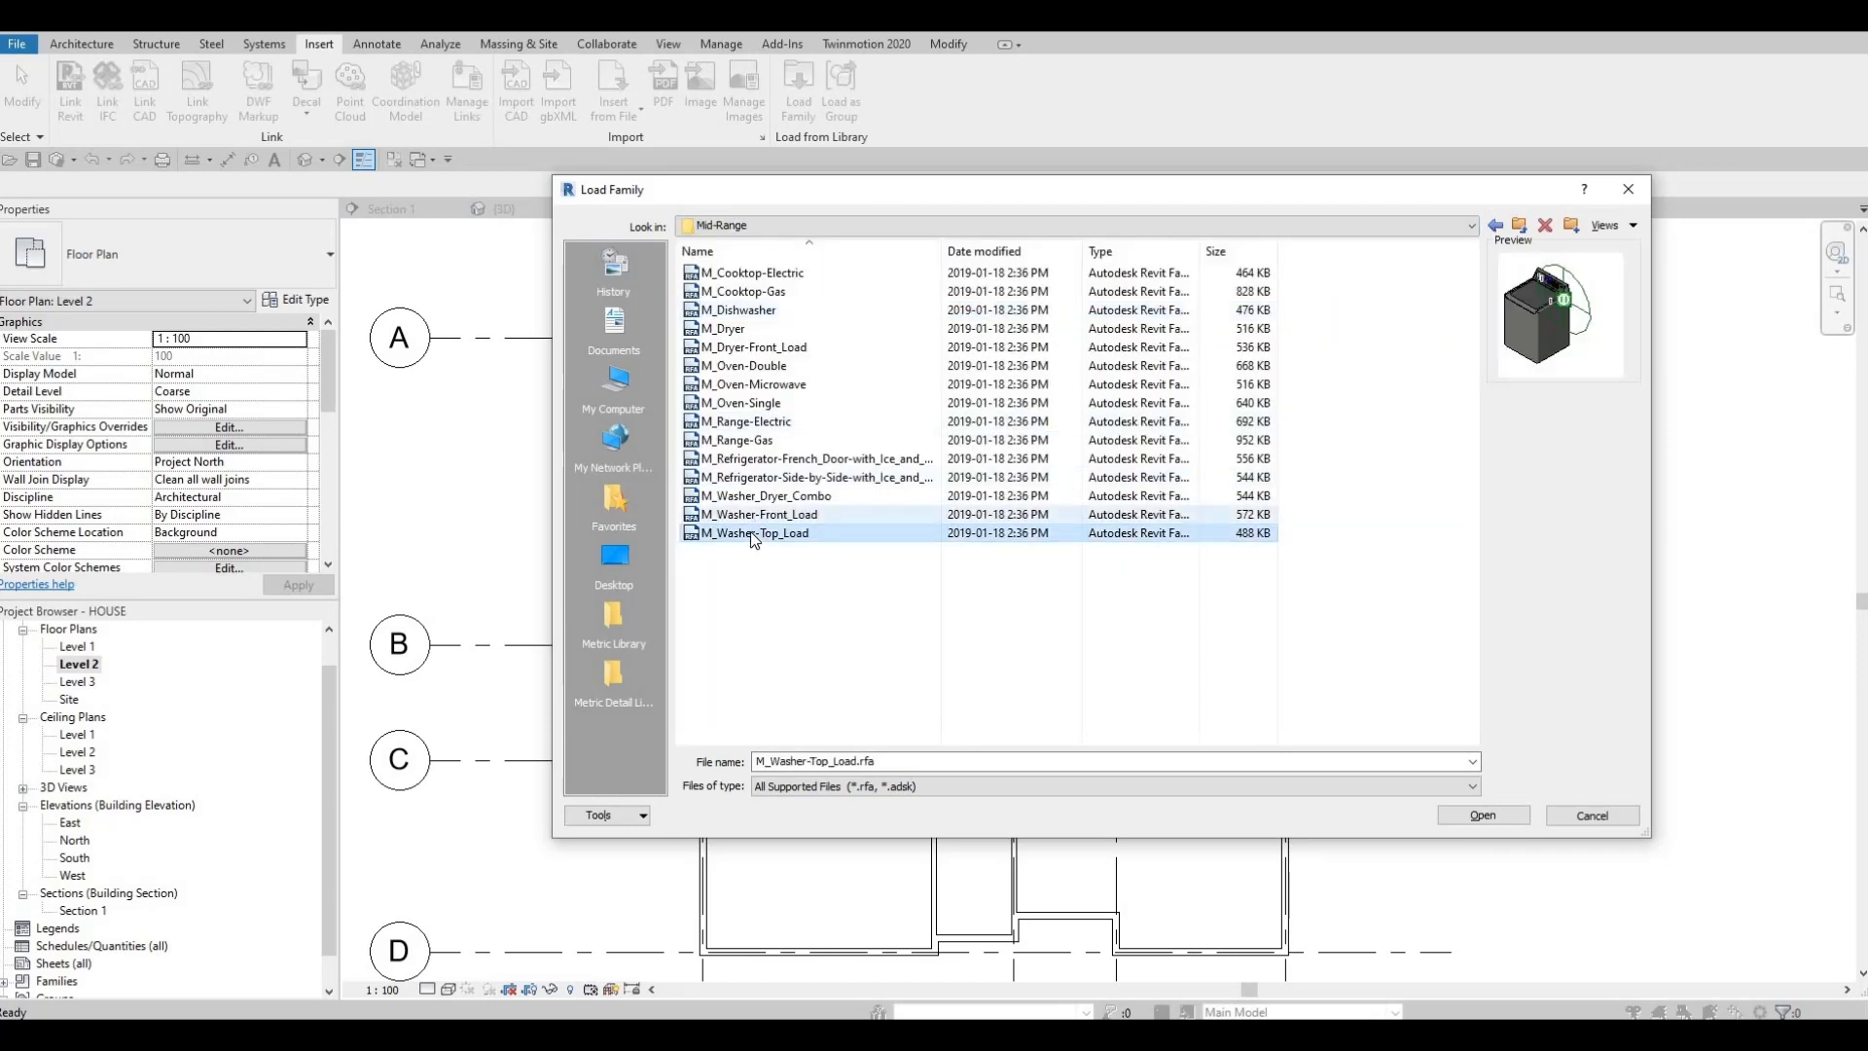
pyautogui.press('Up')
pyautogui.press('Down')
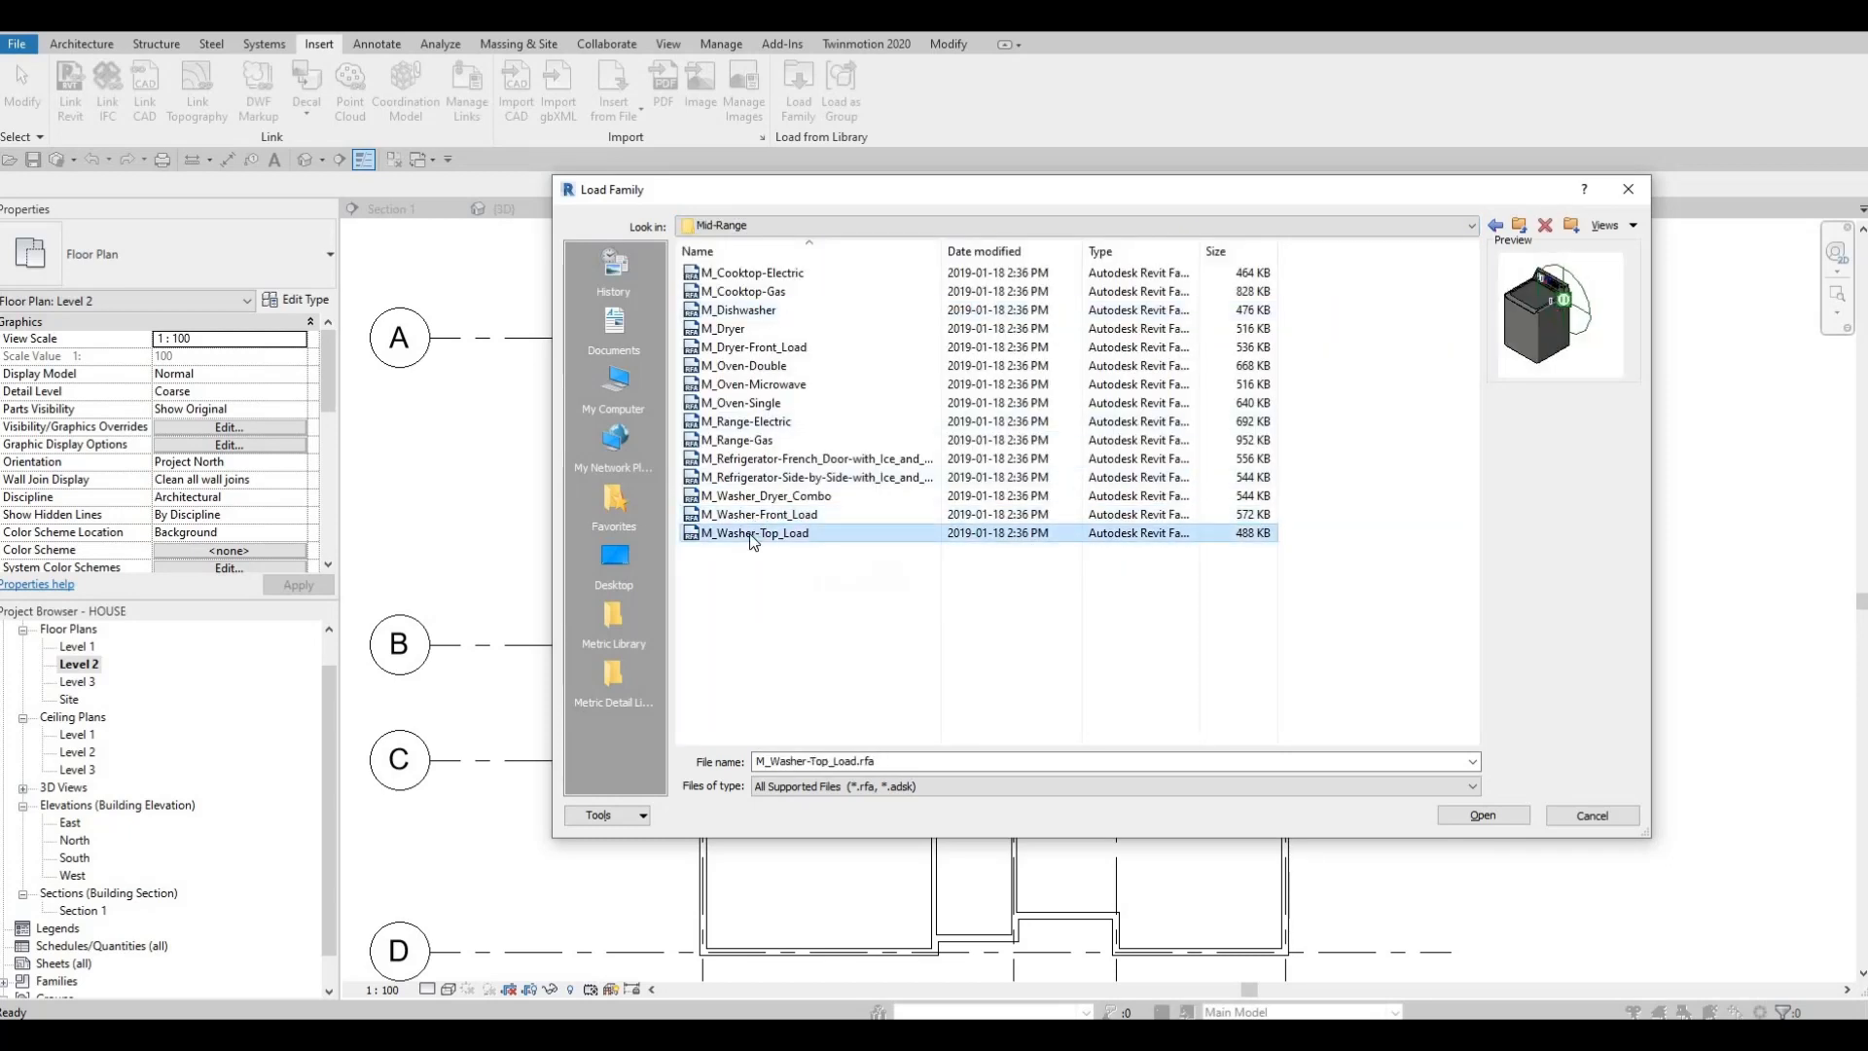
pyautogui.press('Up')
pyautogui.press('Down')
# - Compare the M_Washer_Dryer_Combo preview with the front-load and top-load washers, then load M_Washer_Dryer_Combo into the project
pyautogui.click(757, 499)
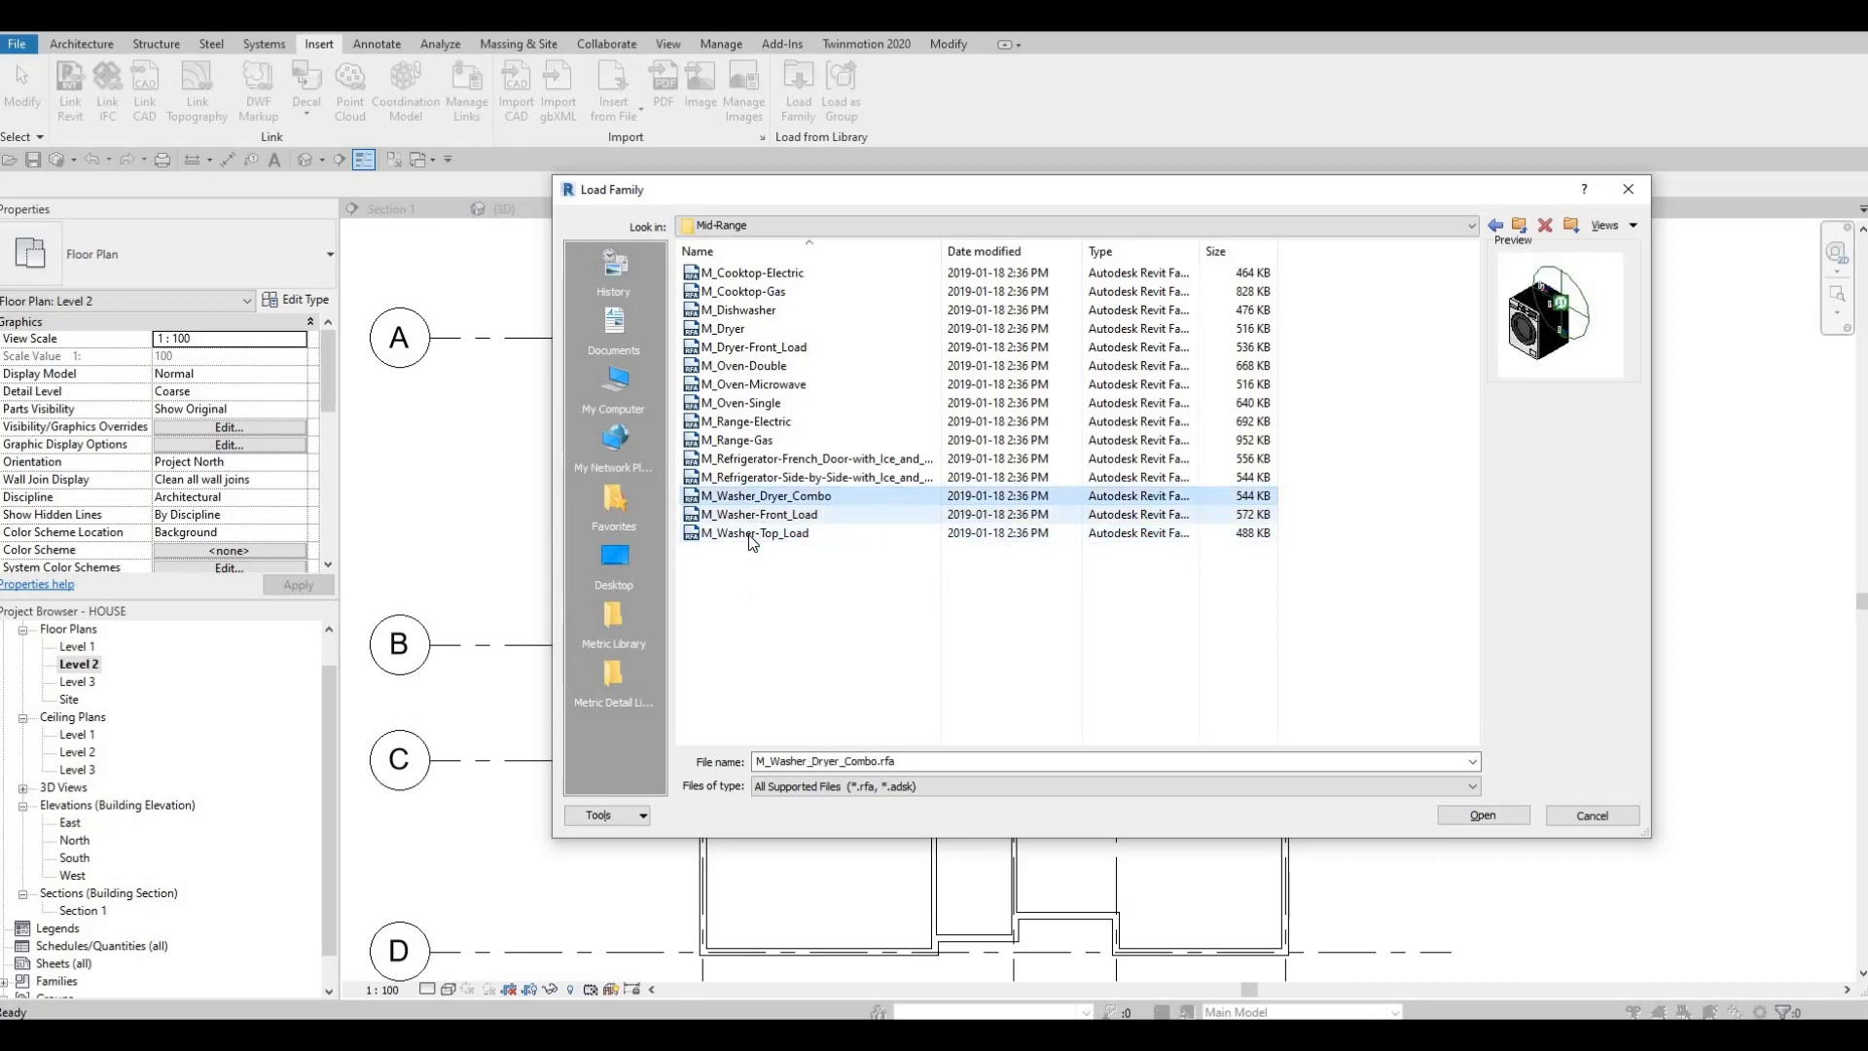
pyautogui.click(760, 516)
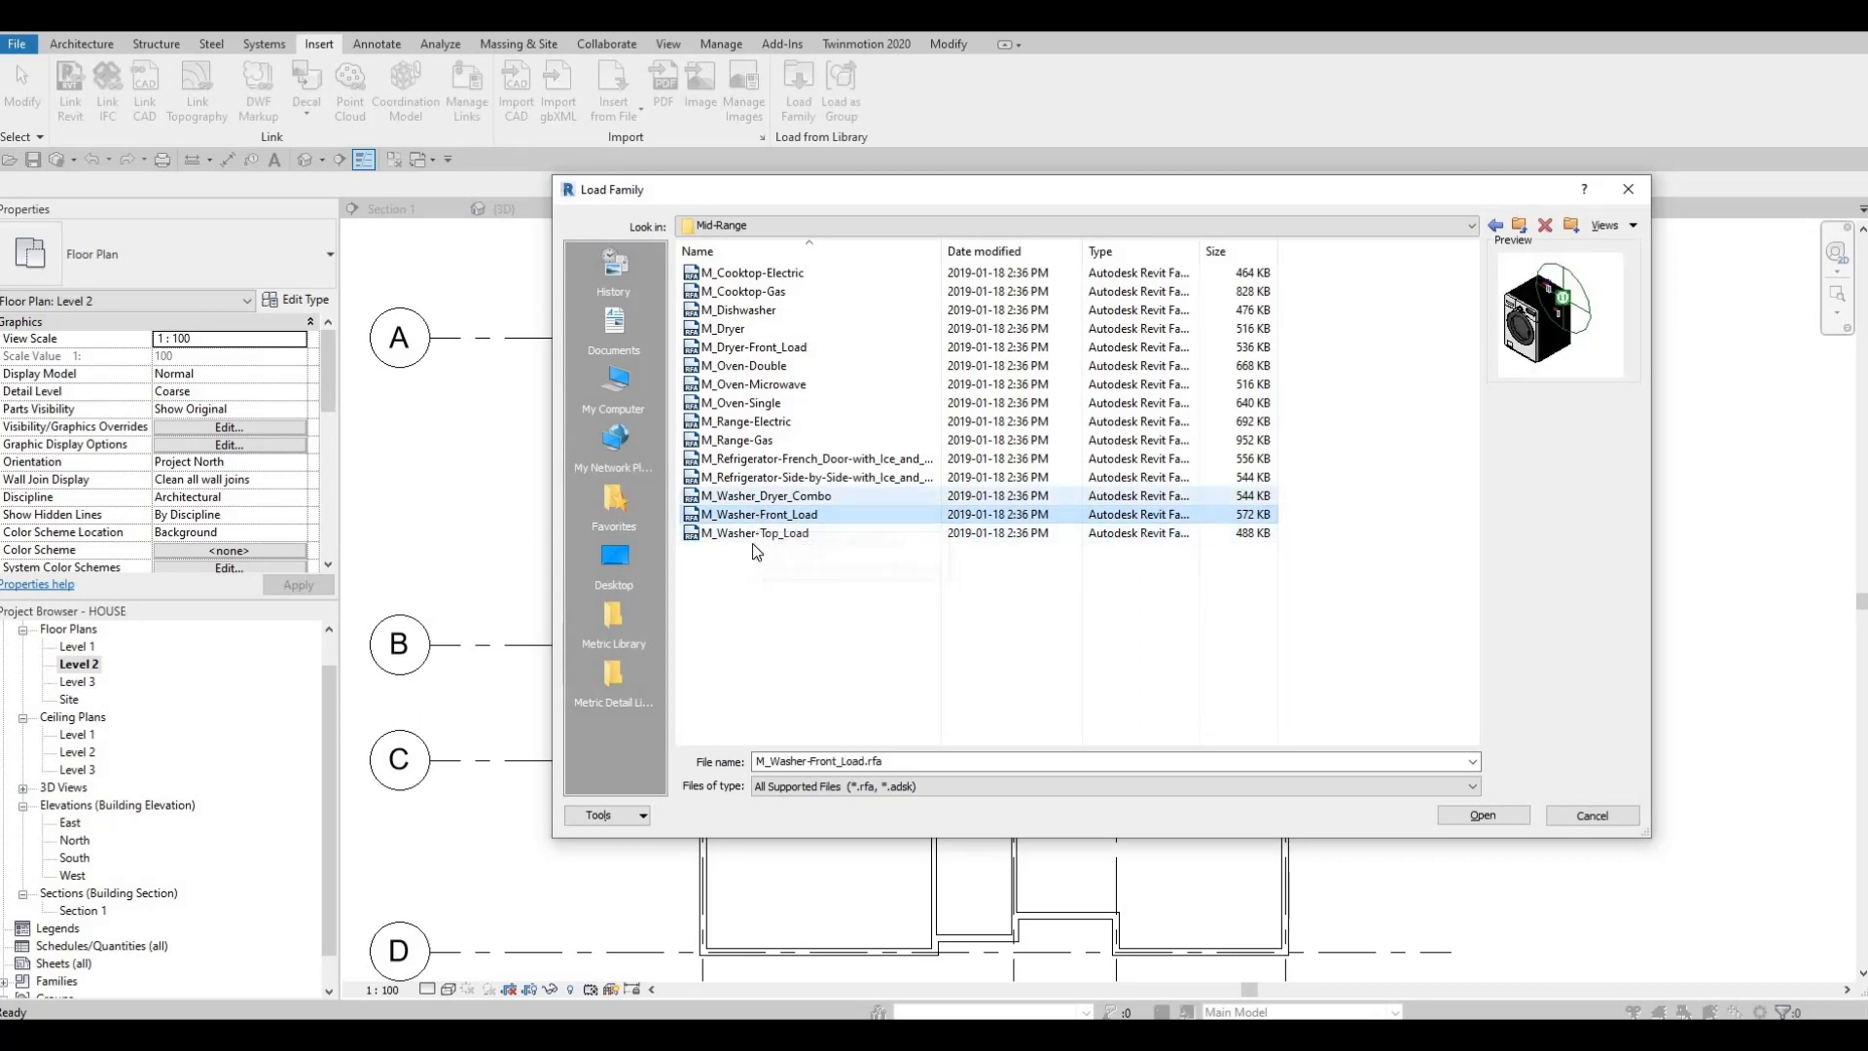
pyautogui.press('Up')
pyautogui.click(755, 530)
pyautogui.click(756, 513)
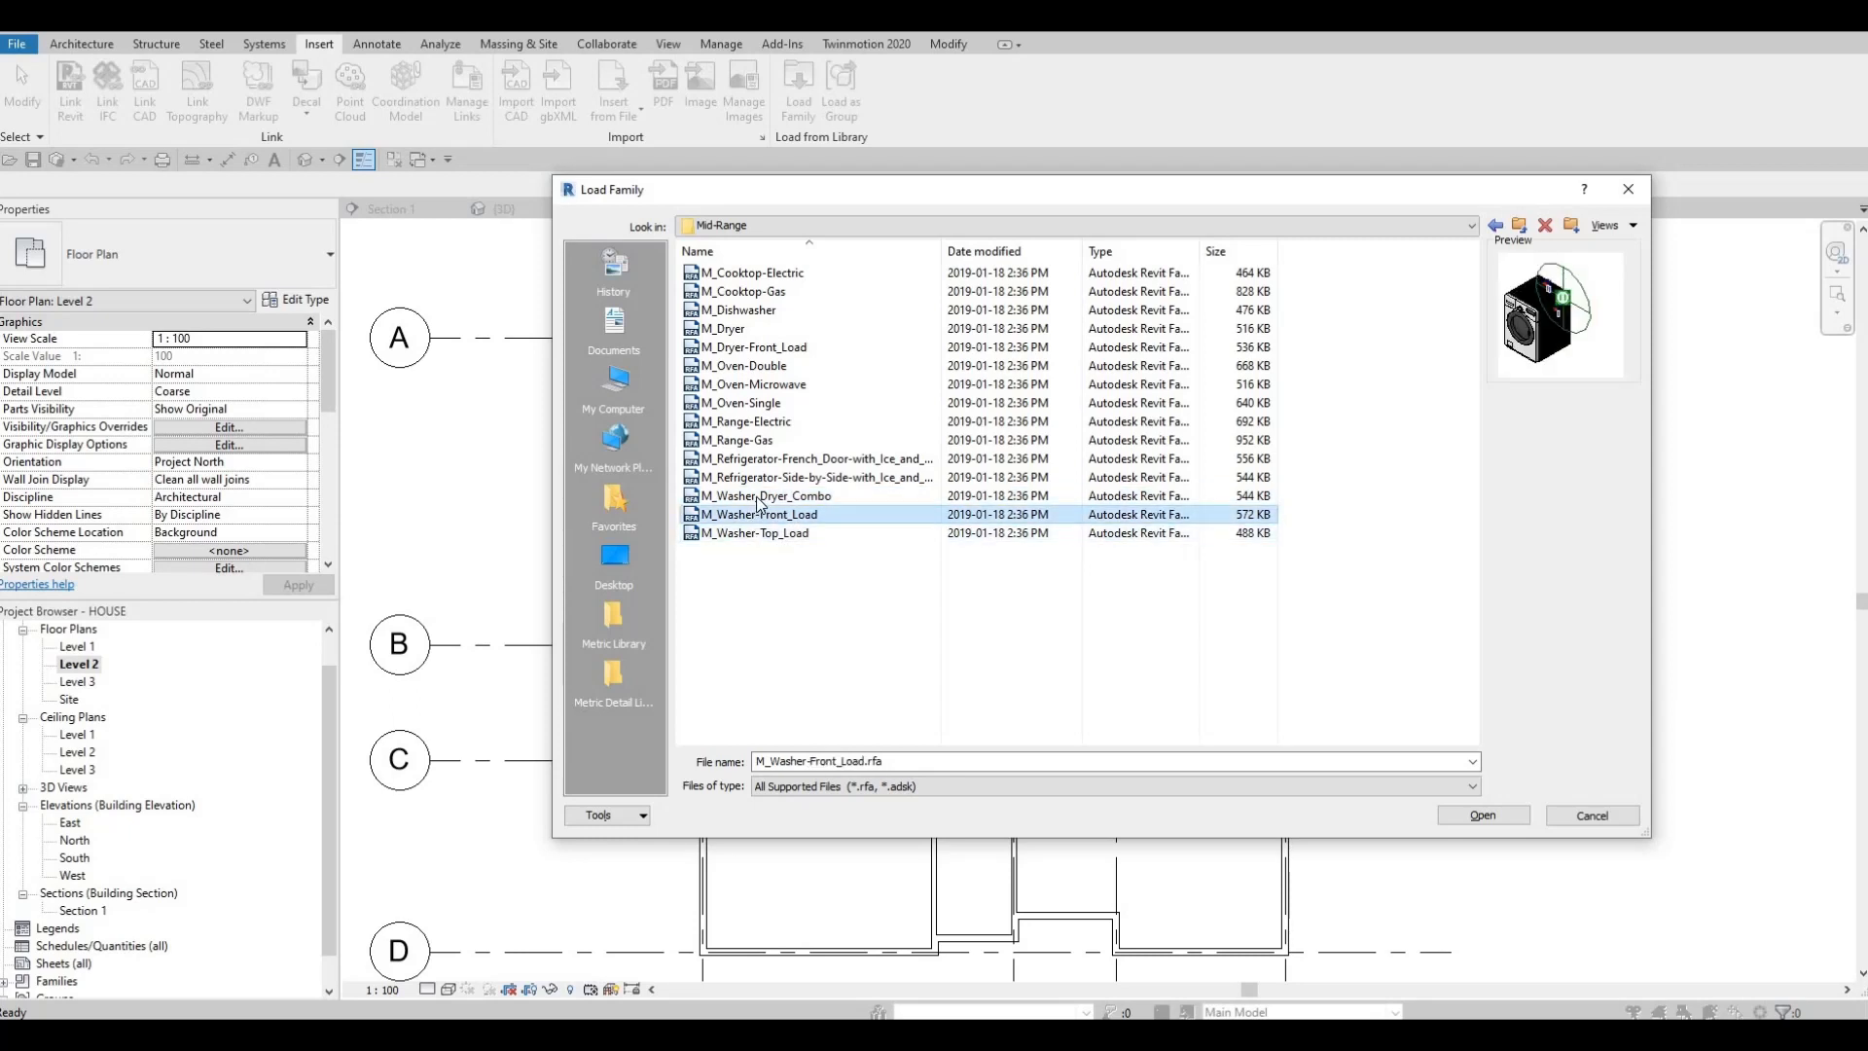
pyautogui.click(757, 498)
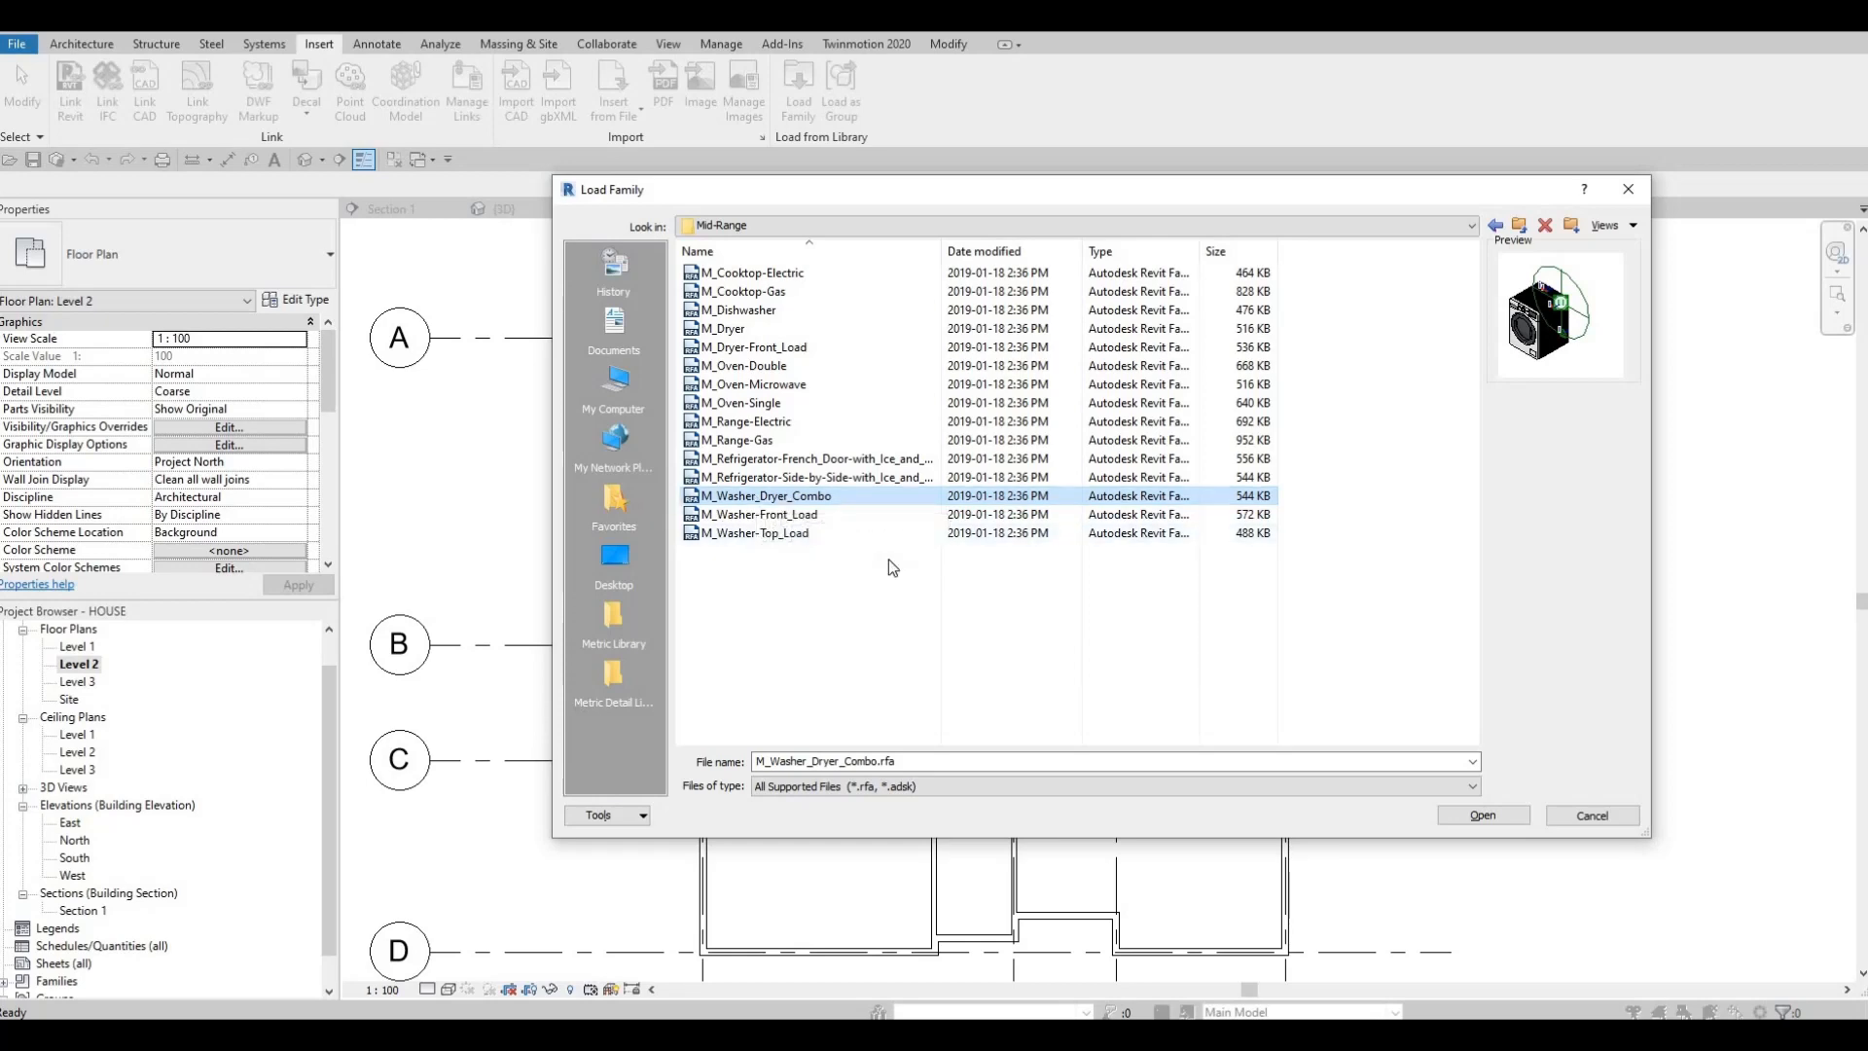
pyautogui.click(1478, 811)
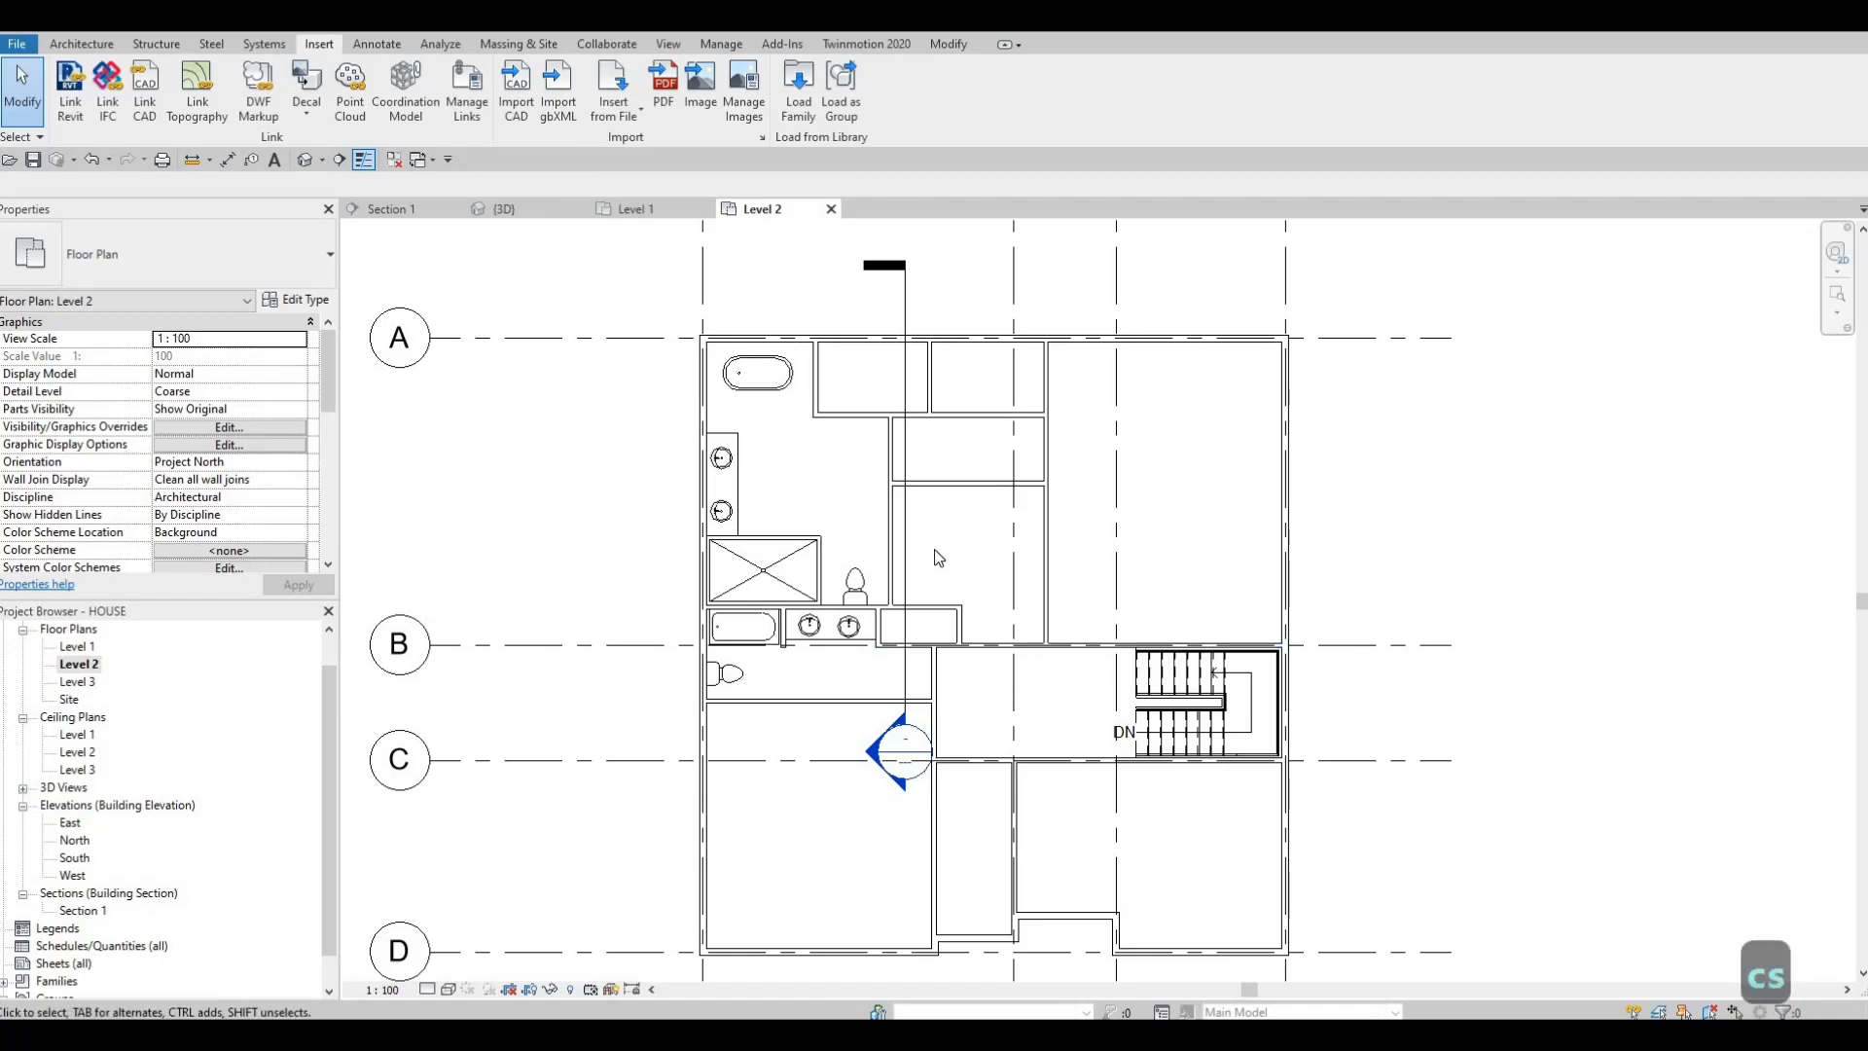
# - Place a 600mm M_Washer_Dryer_Combo in the upper-left corner of the room right of the main bathroom's toilet
pyautogui.press('Escape')
pyautogui.press('Escape')
pyautogui.press('c')
pyautogui.press('m')
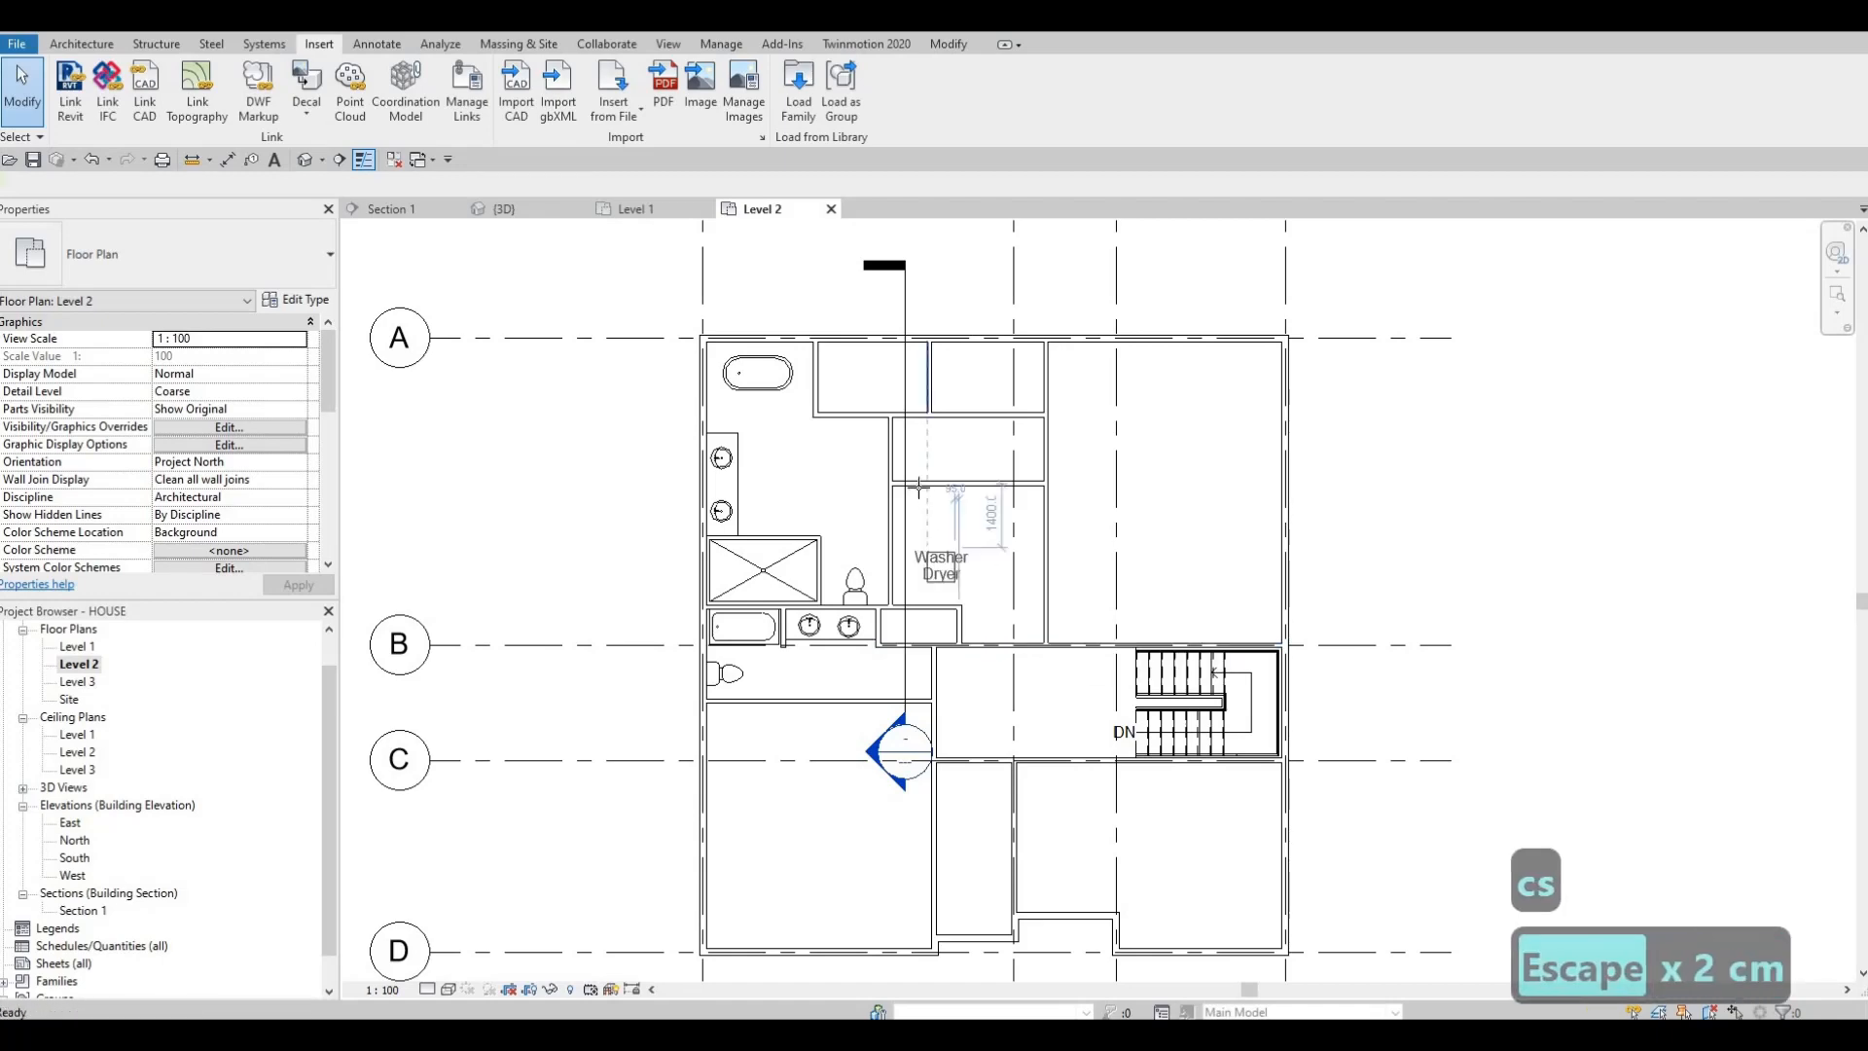
pyautogui.scroll(1, 924, 496)
pyautogui.scroll(3, 918, 487)
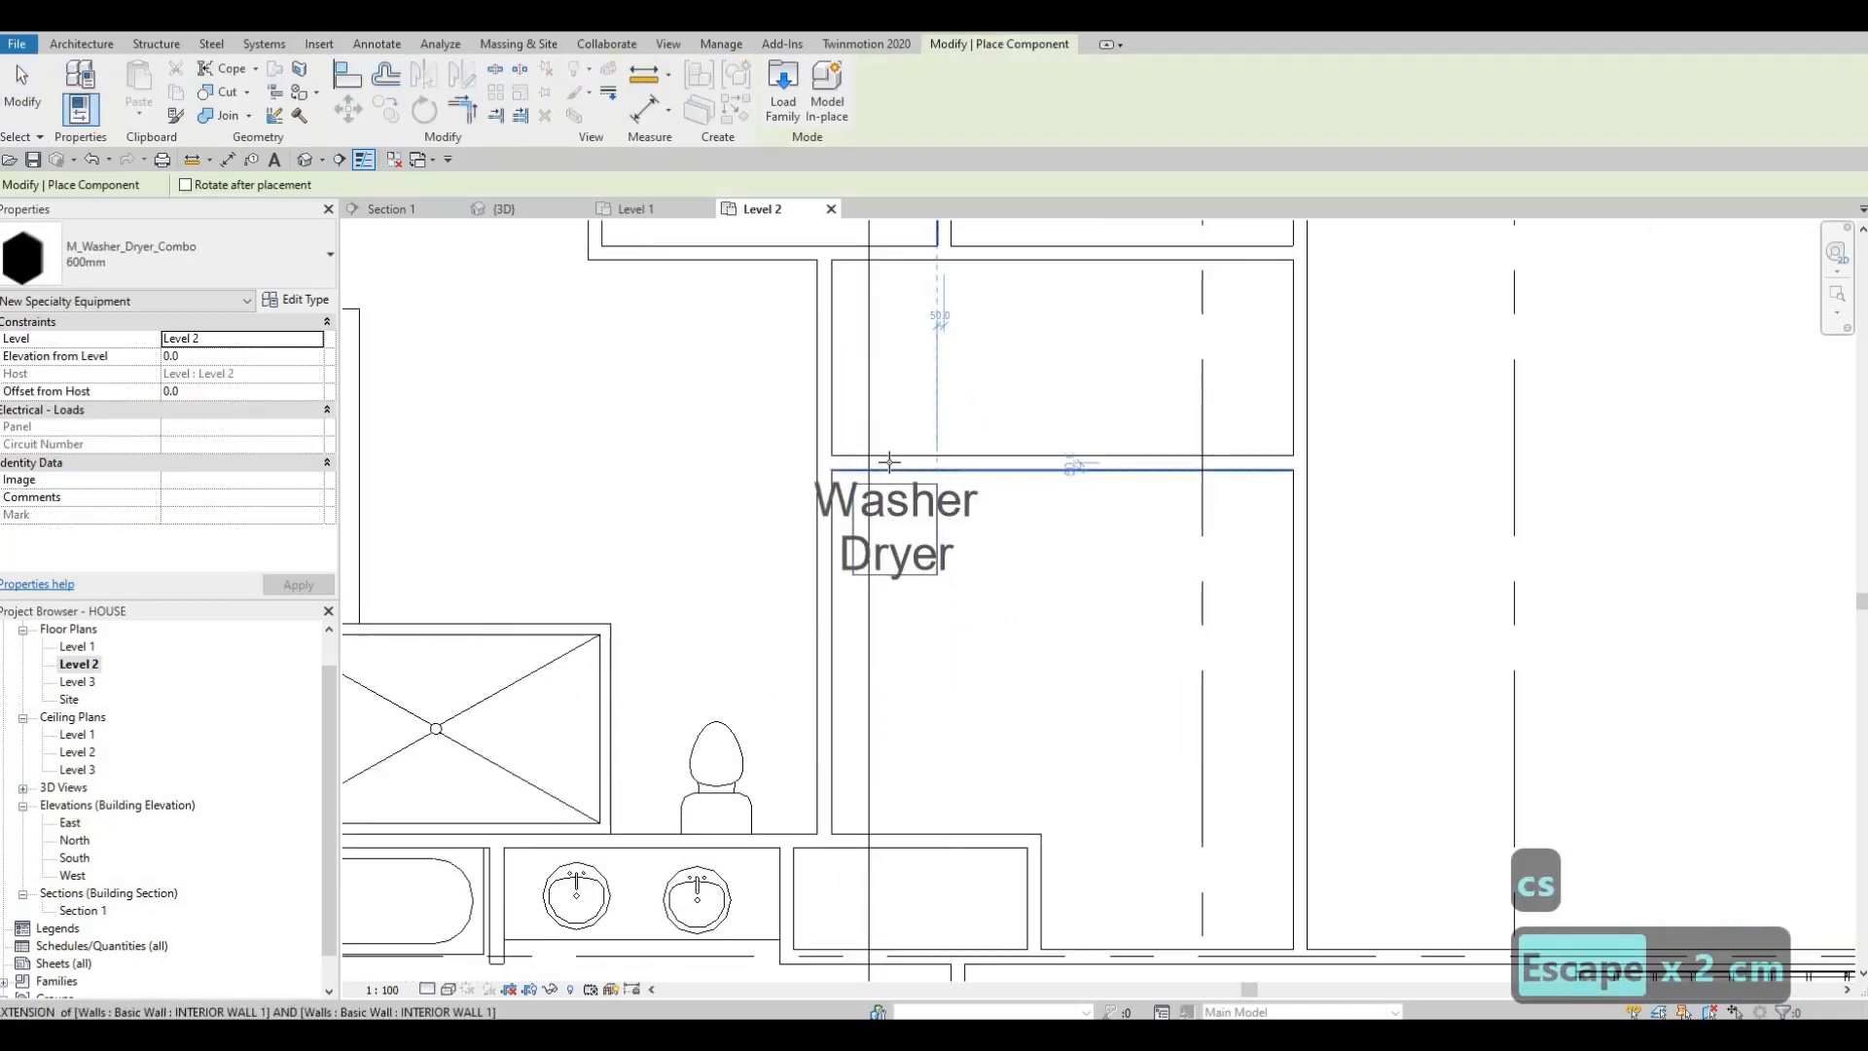
pyautogui.click(915, 516)
pyautogui.press('Escape')
pyautogui.press('Escape')
# - Turn off Show Label in the type properties of the placed washer-dryer
pyautogui.click(915, 516)
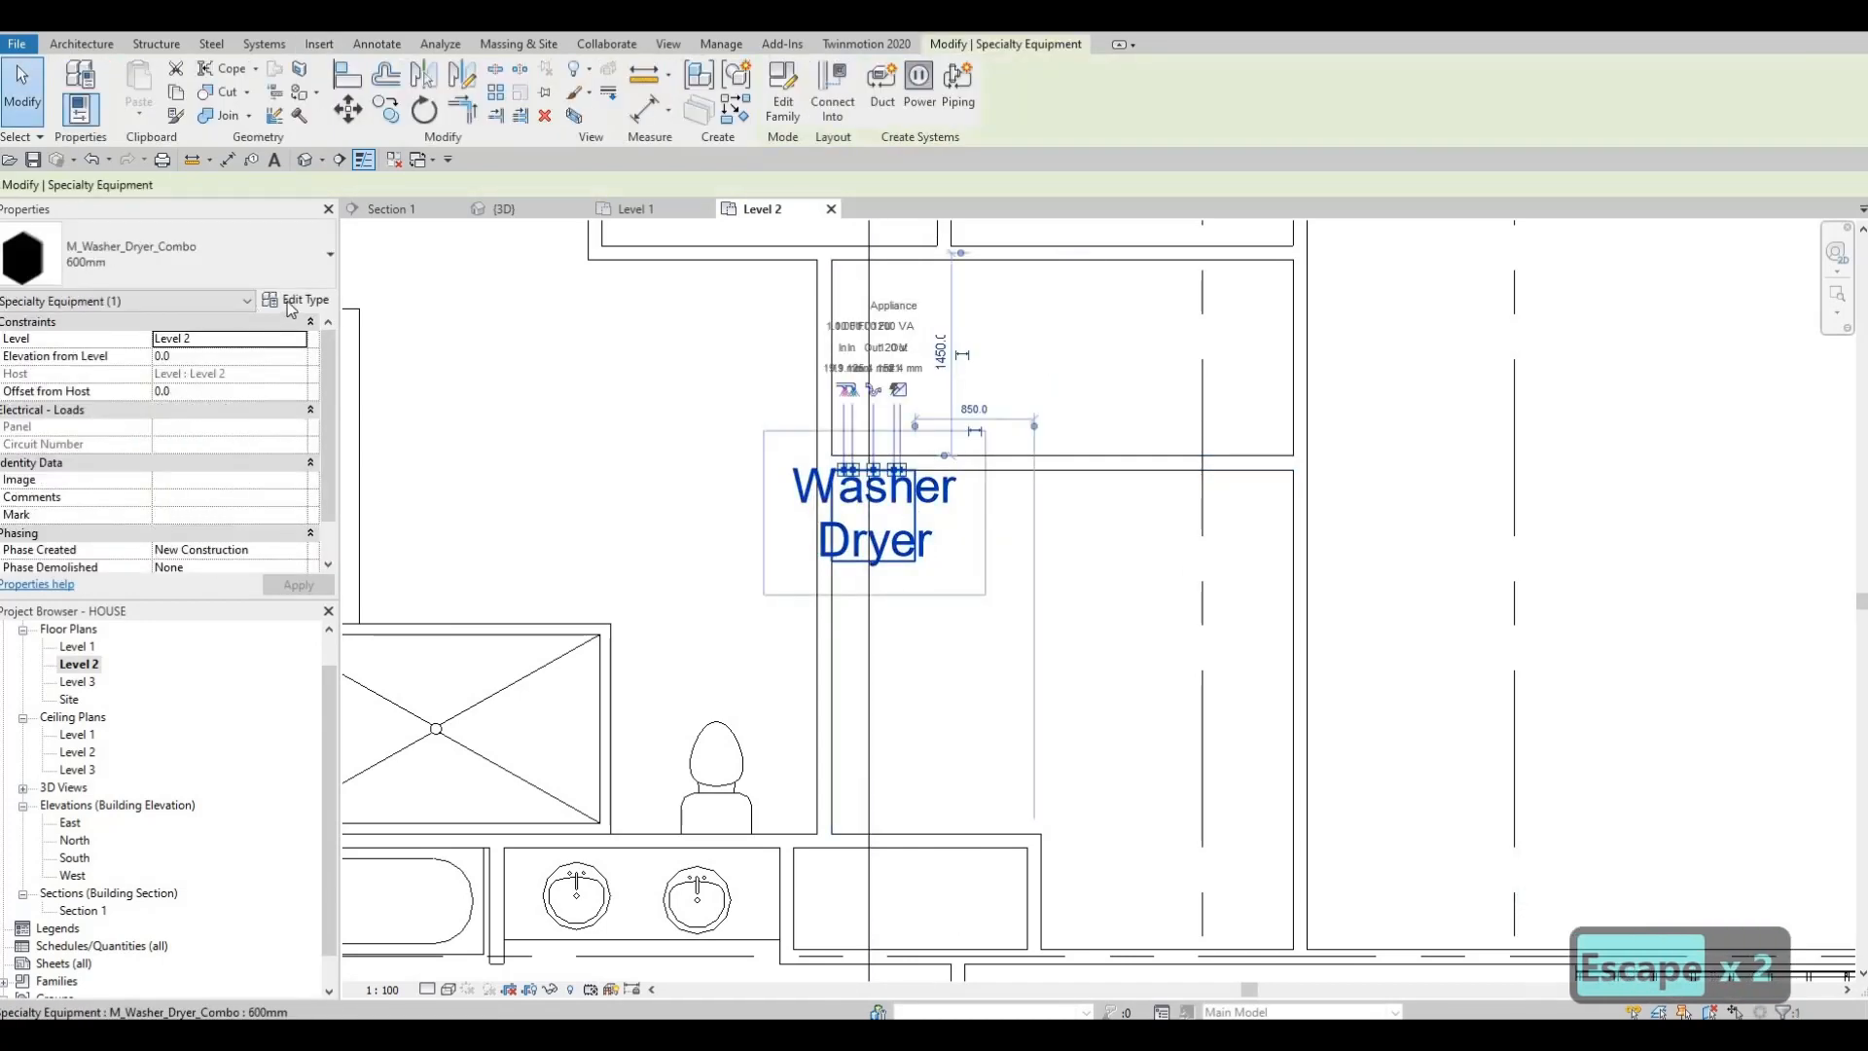
pyautogui.click(291, 303)
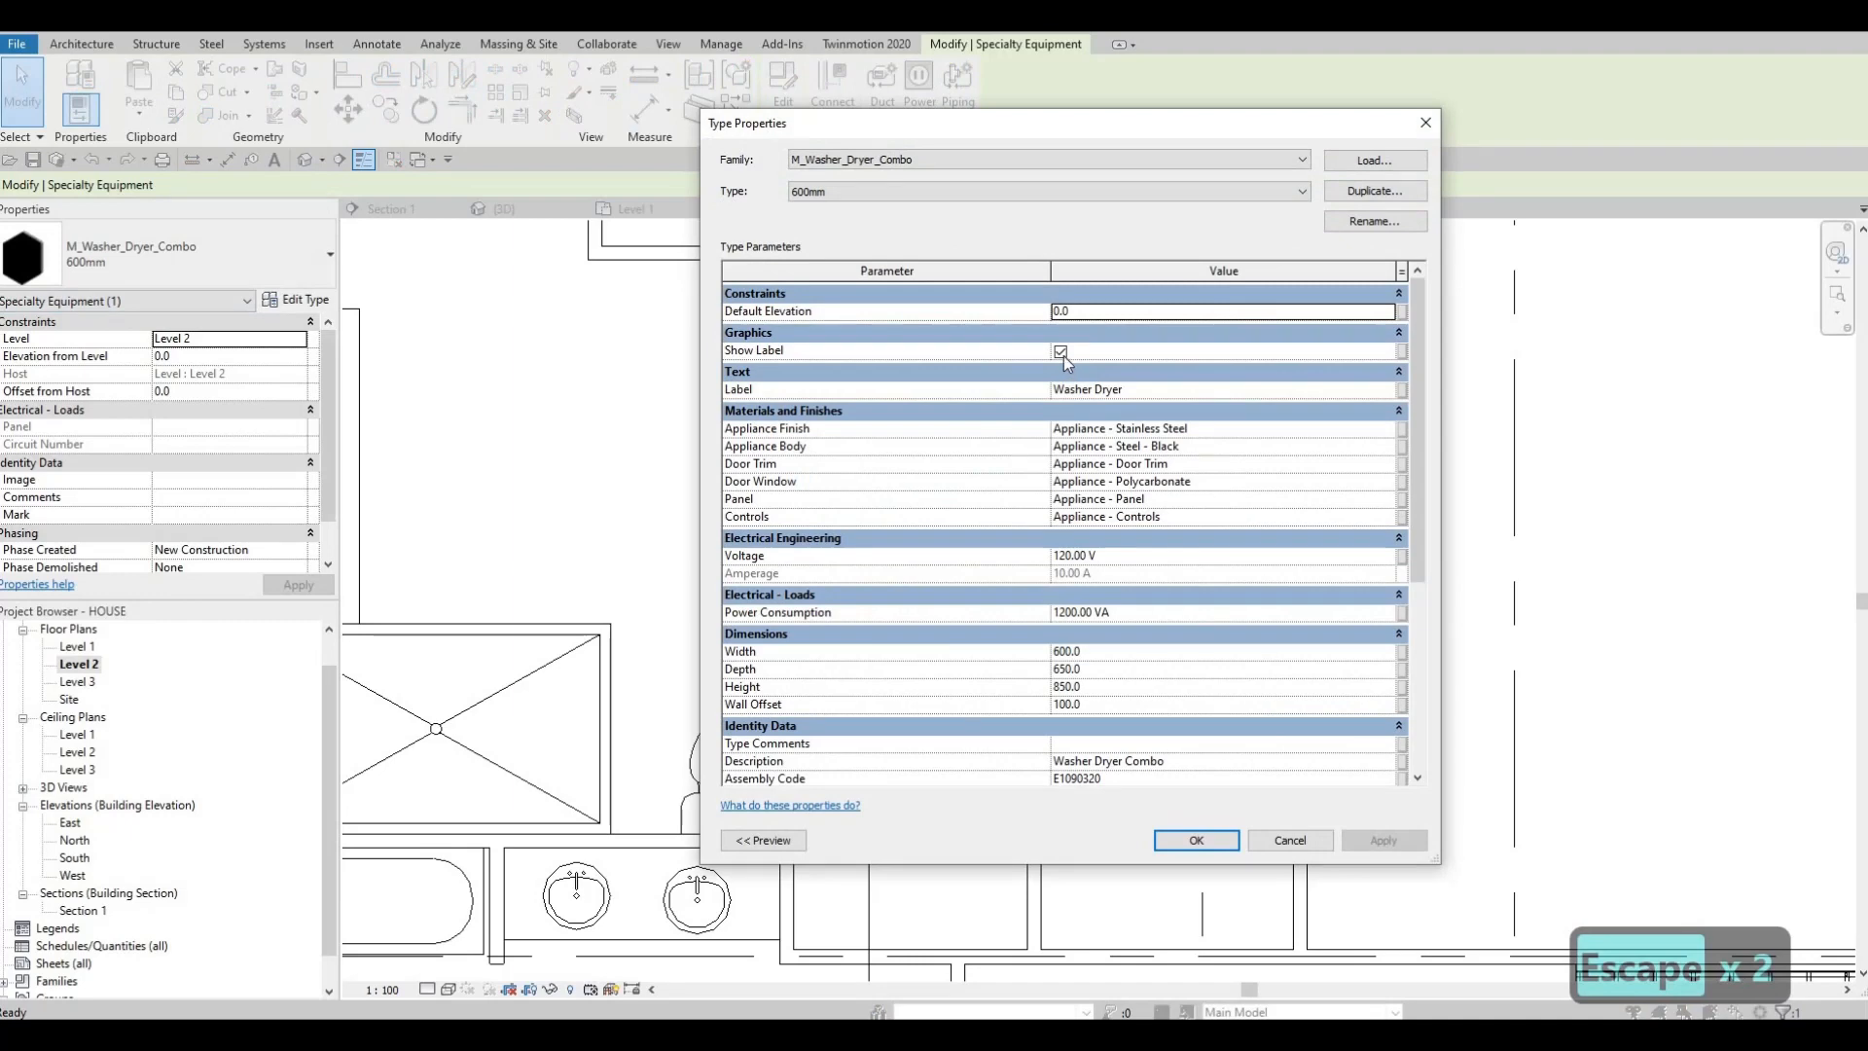
pyautogui.click(1061, 354)
pyautogui.click(1196, 840)
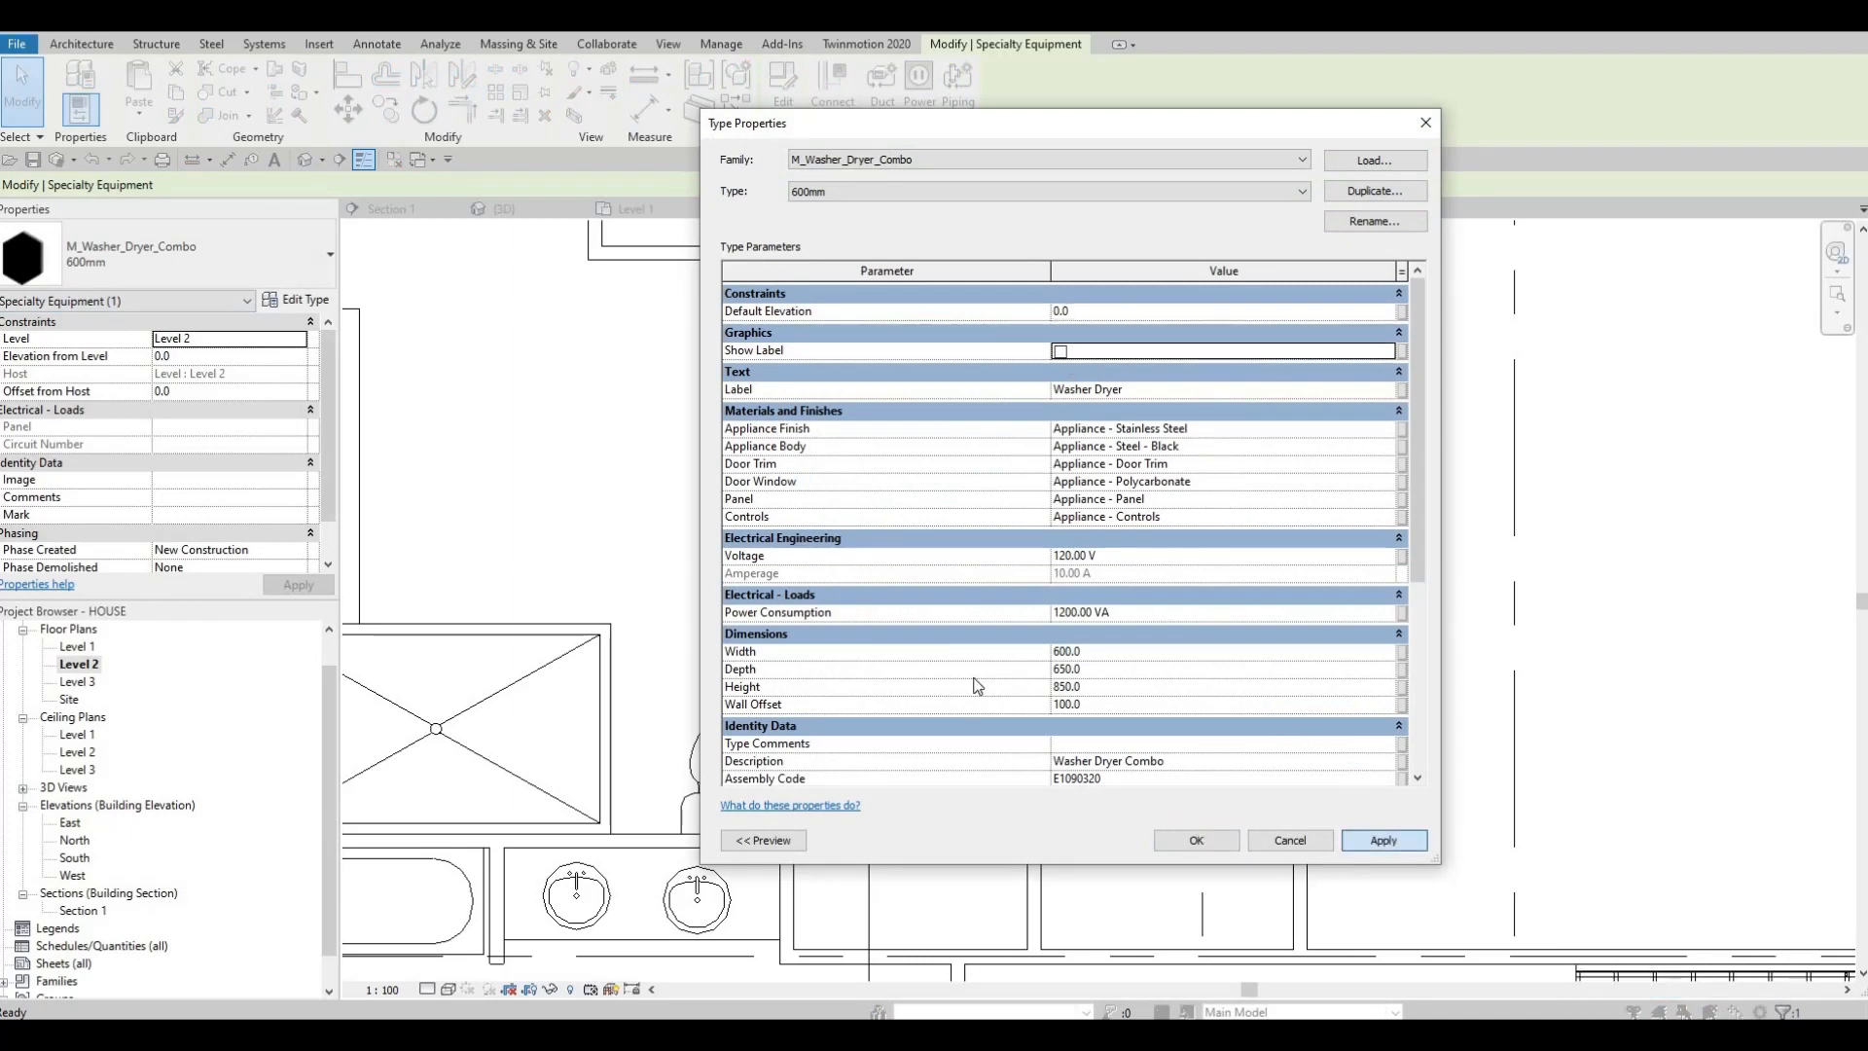
pyautogui.press('Escape')
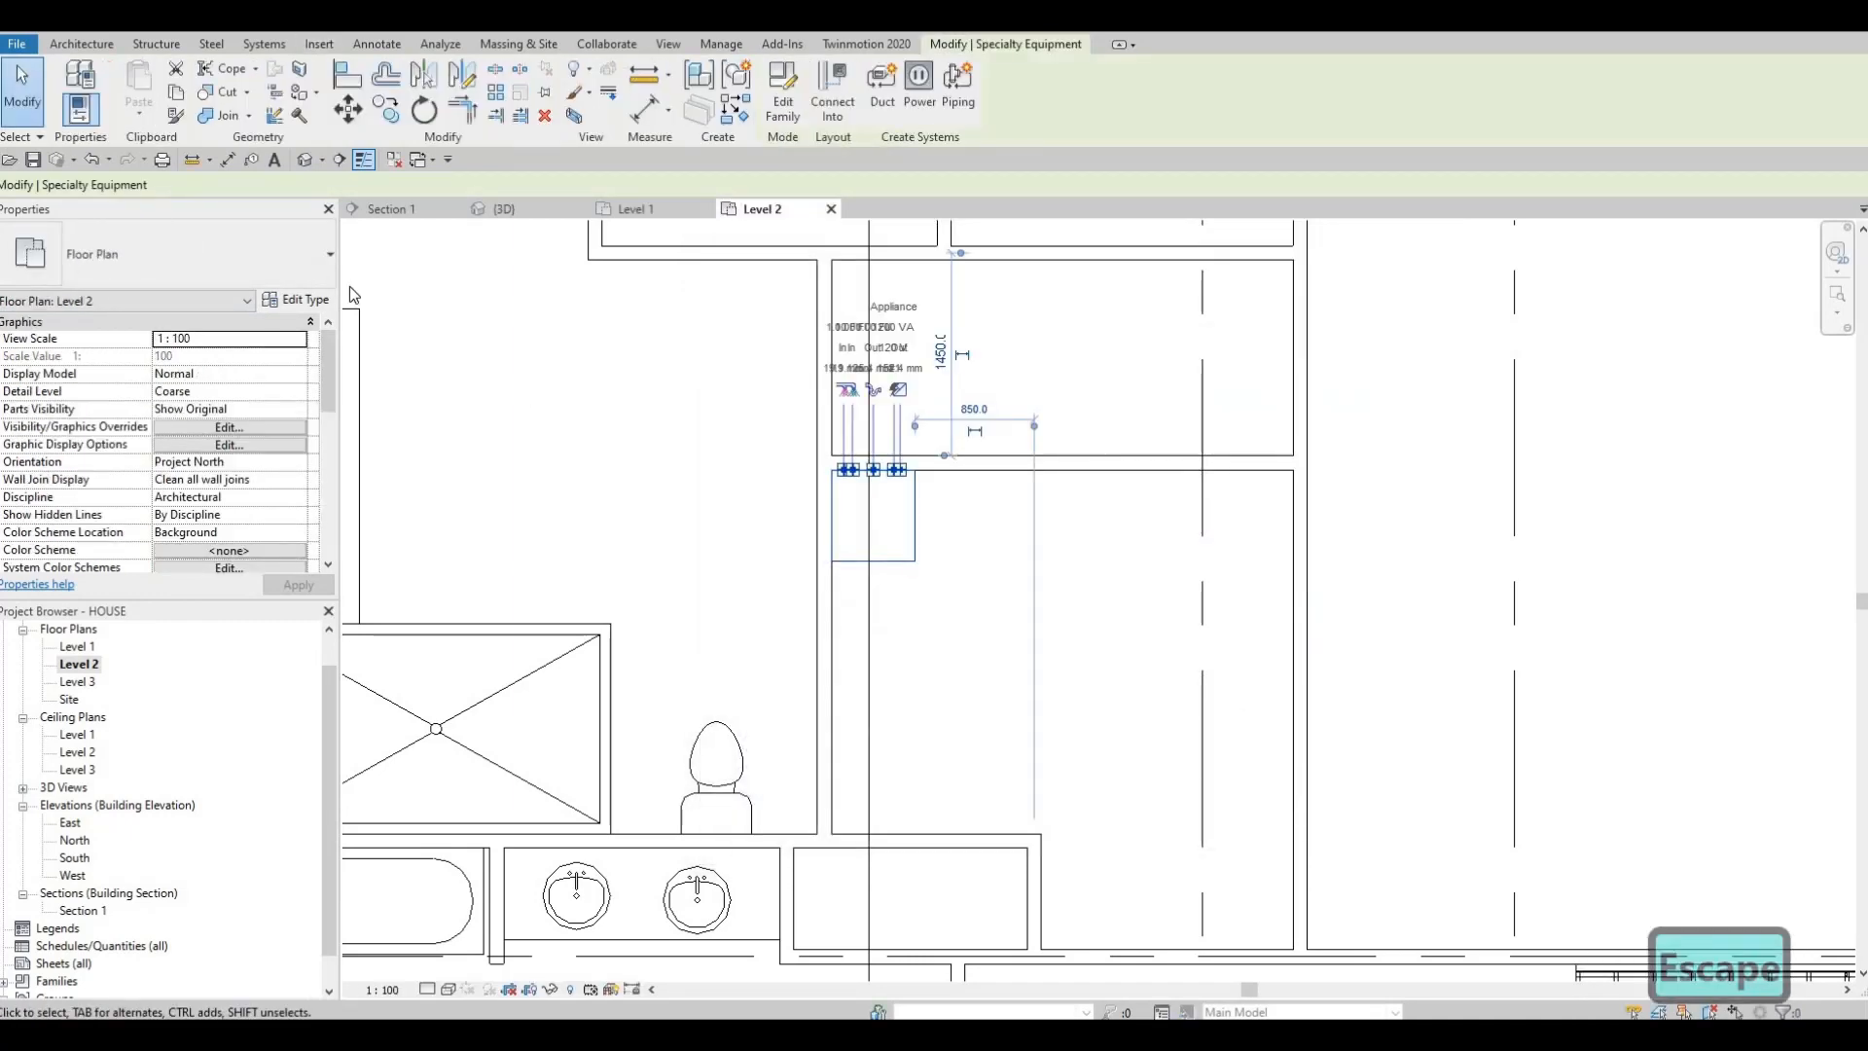
# - Copy the washer-dryer so a second unit sits directly against the right side of the first along the upper wall
pyautogui.press('c')
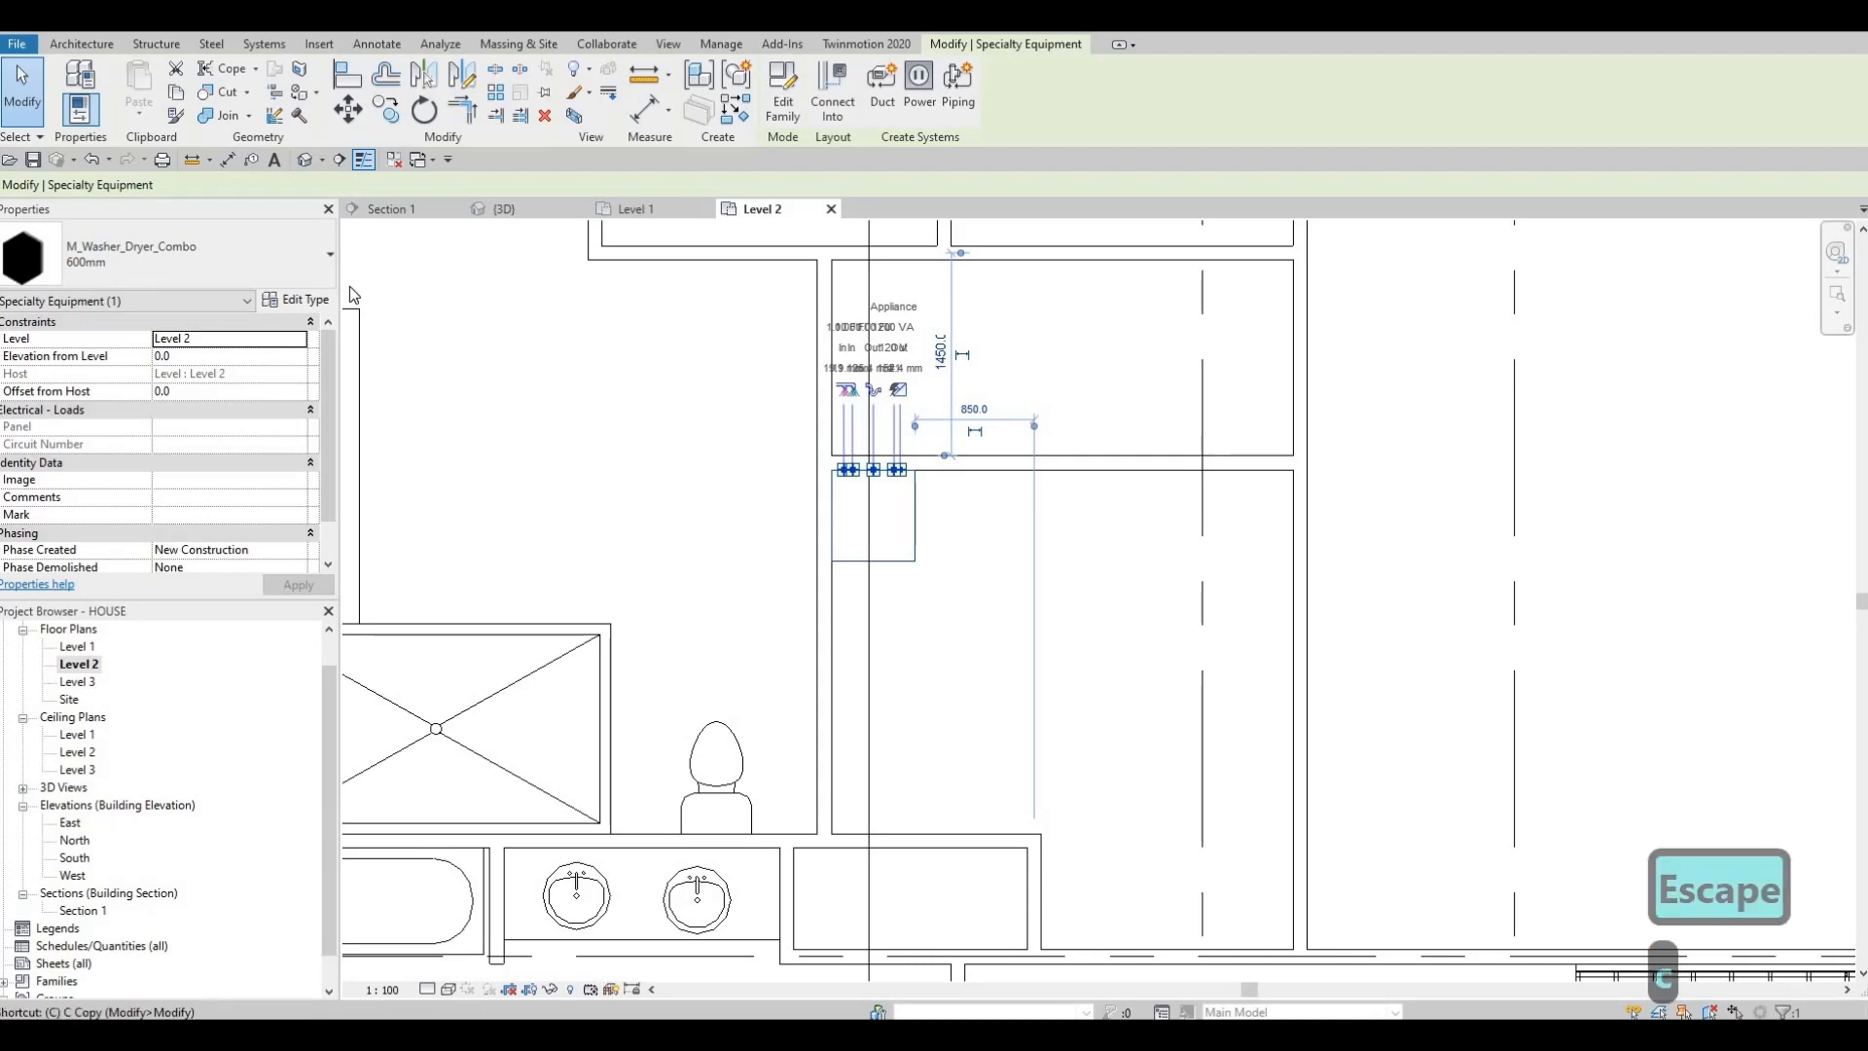
pyautogui.press('o')
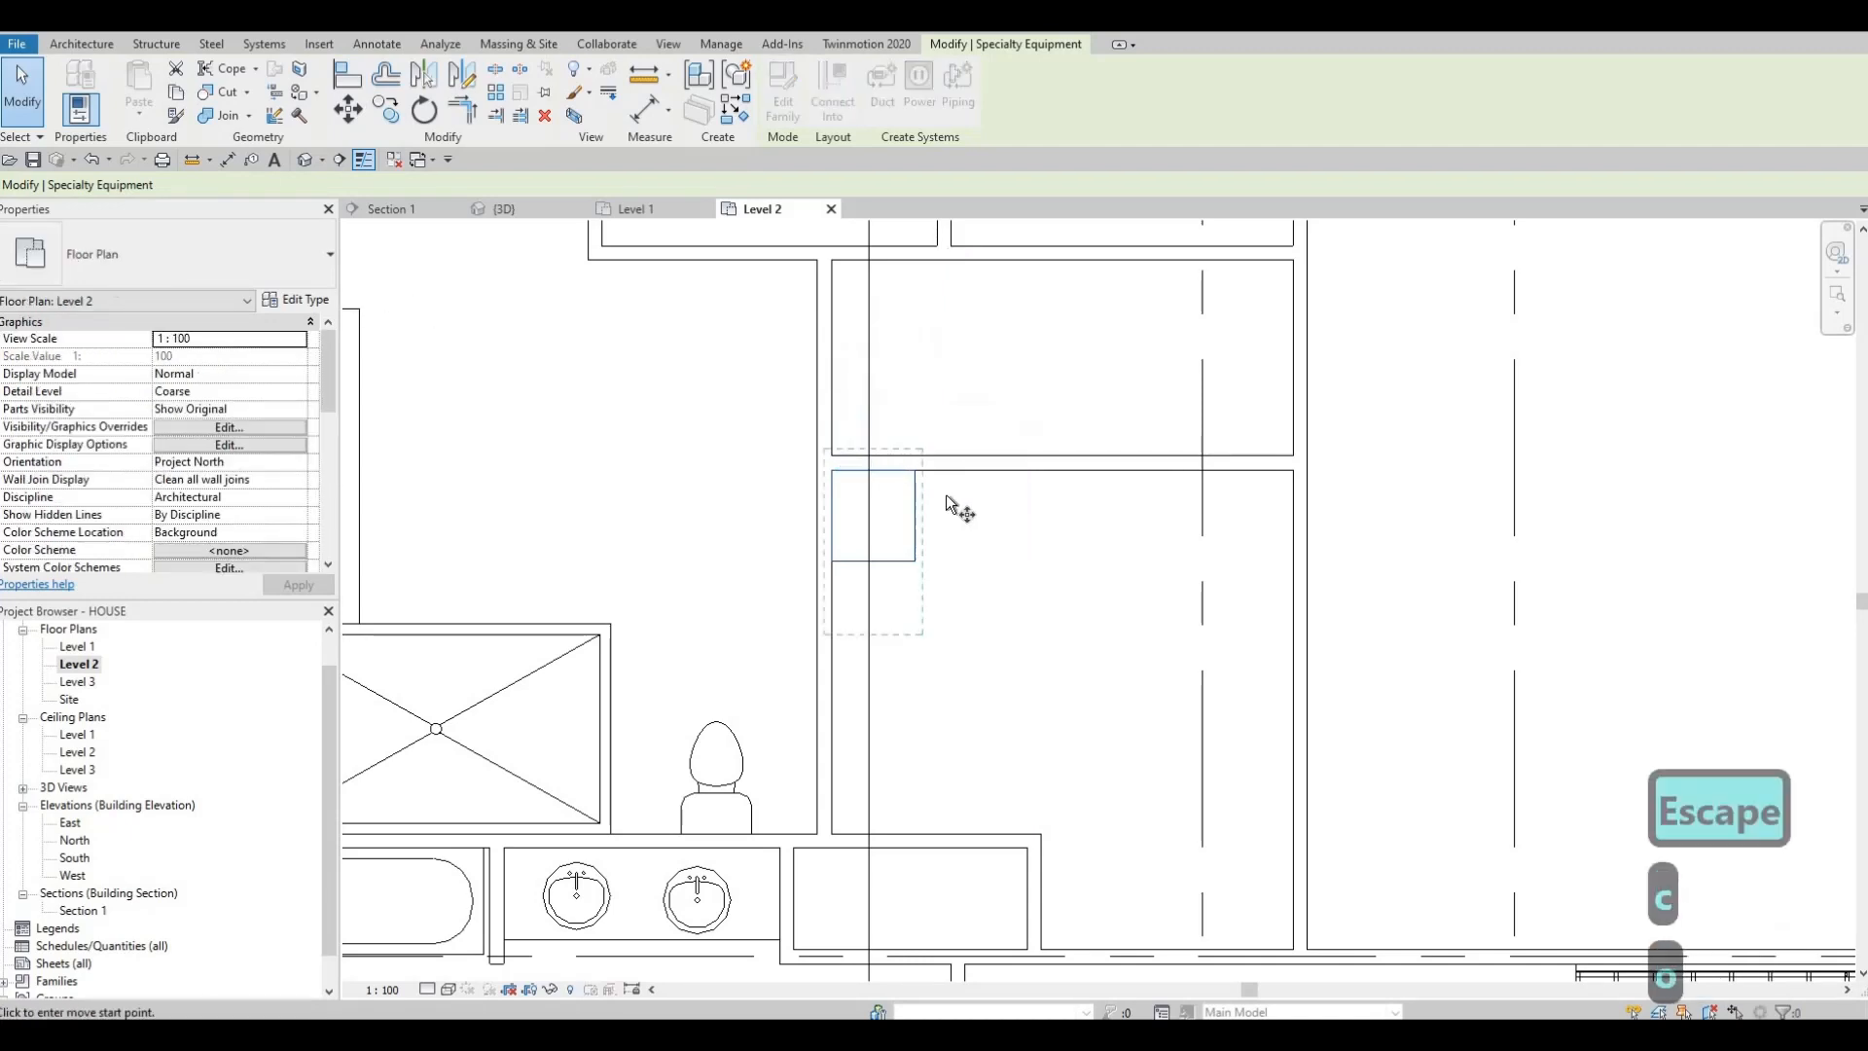
pyautogui.click(833, 471)
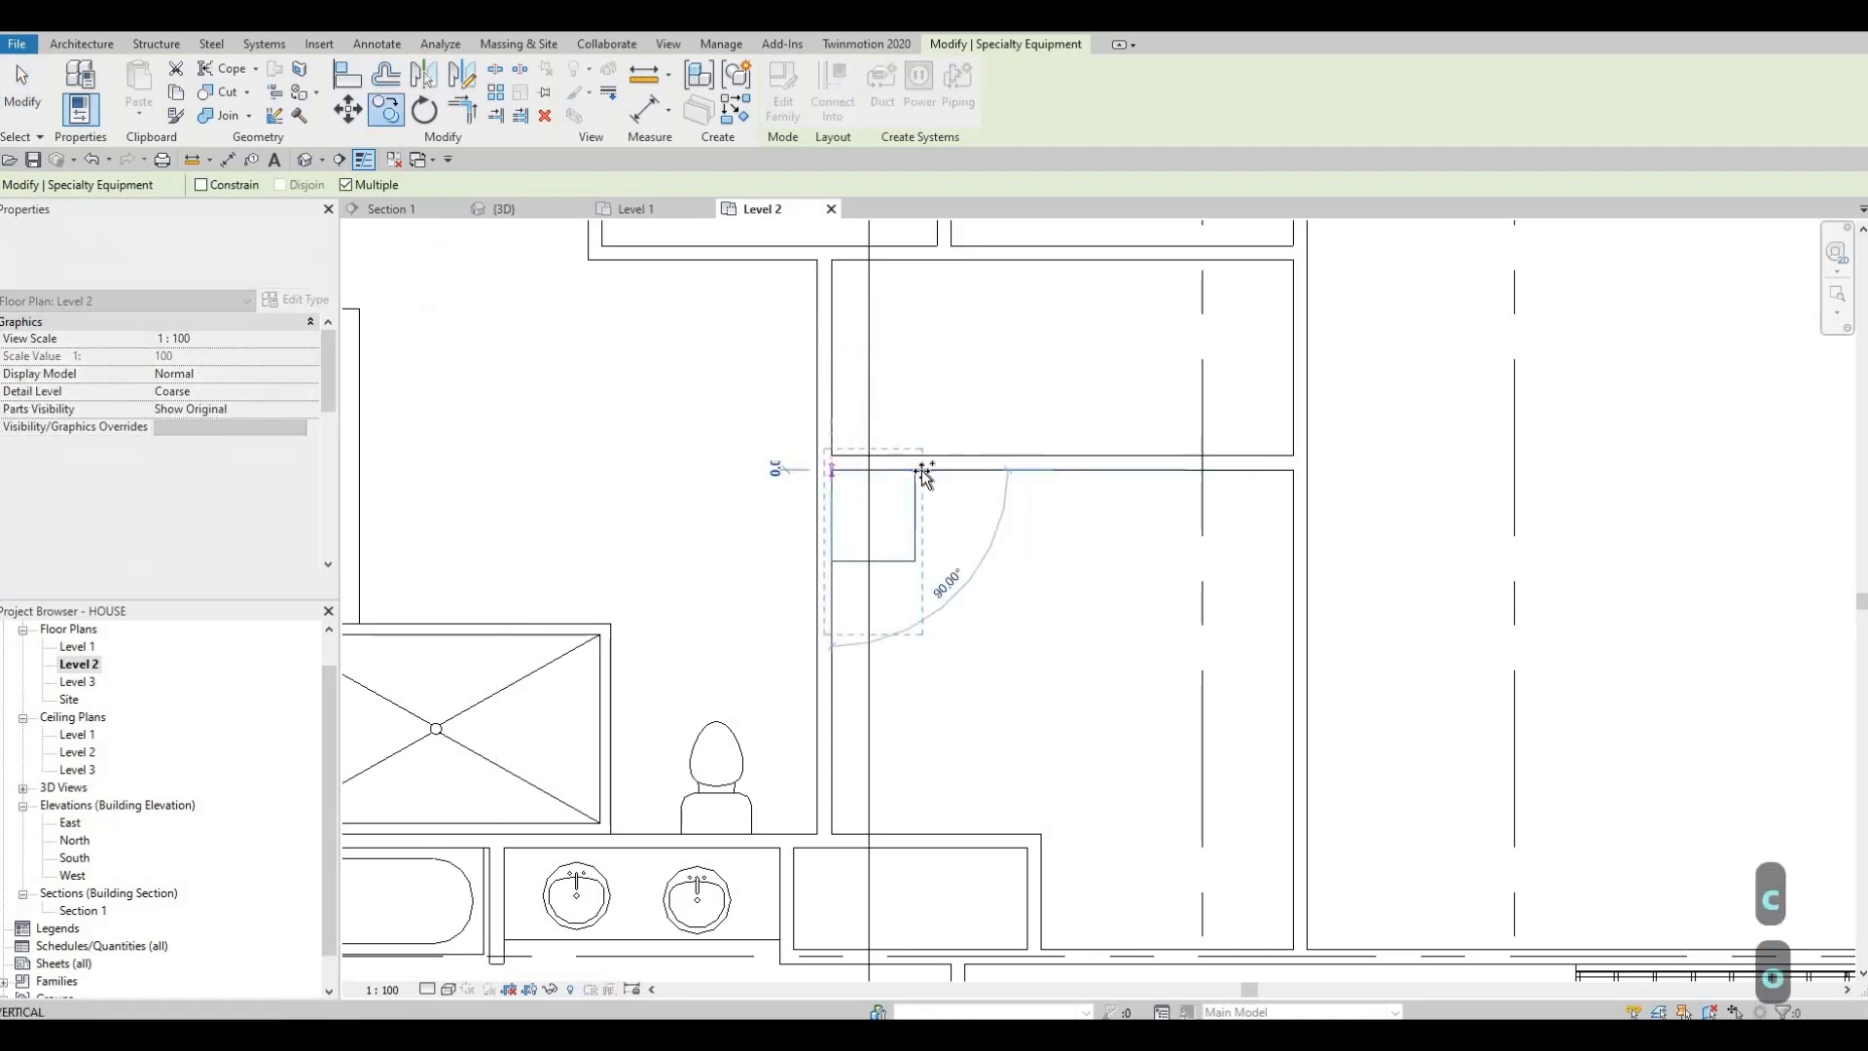
pyautogui.click(948, 486)
pyautogui.press('Escape')
pyautogui.moveTo(1062, 644)
pyautogui.mouseDown(button='middle')
pyautogui.moveTo(1004, 617)
pyautogui.moveTo(1026, 629)
pyautogui.mouseUp(button='middle')
pyautogui.moveTo(821, 604); pyautogui.dragTo(797, 607, button='middle')
pyautogui.press('Escape')
pyautogui.moveTo(858, 521); pyautogui.dragTo(1045, 316, button='middle')
pyautogui.scroll(-2, 954, 486)
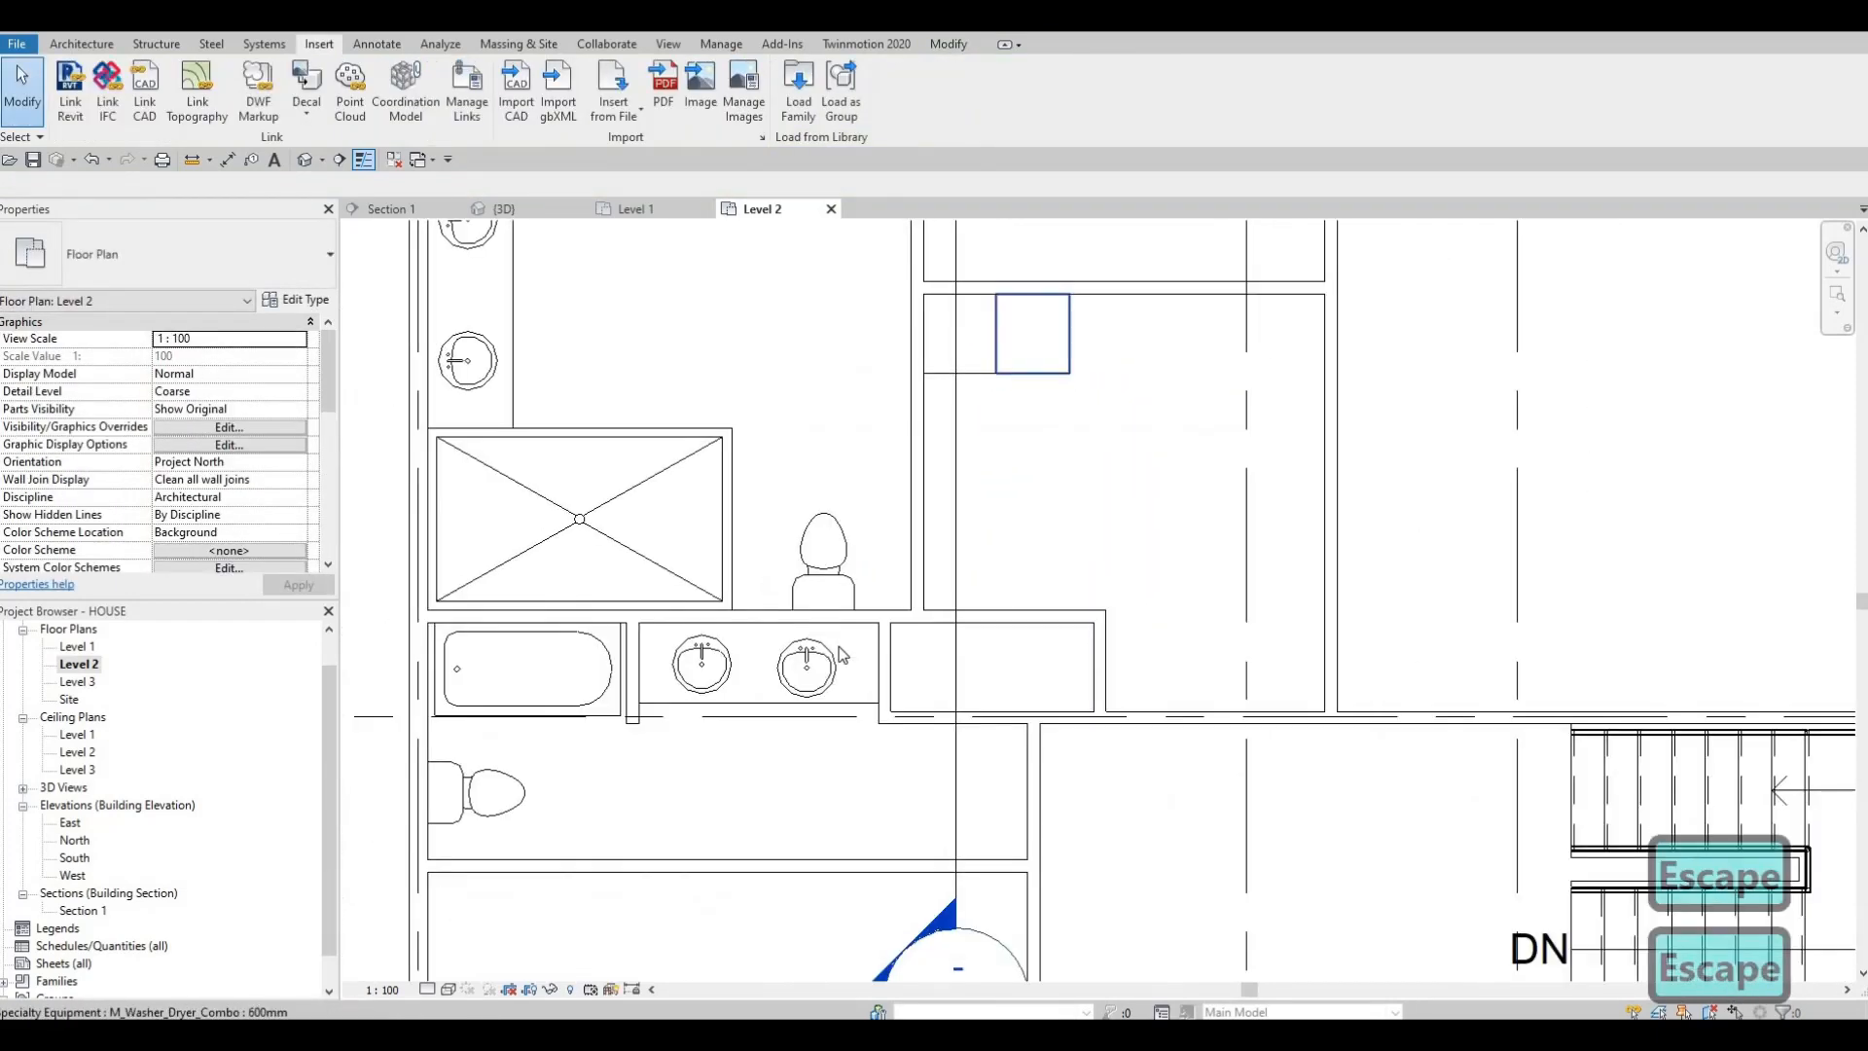
# - Place another 482 x 482mm M_Sink Vanity-Round in the laundry room's upper-right corner, about 380 mm from the right wall
pyautogui.click(830, 637)
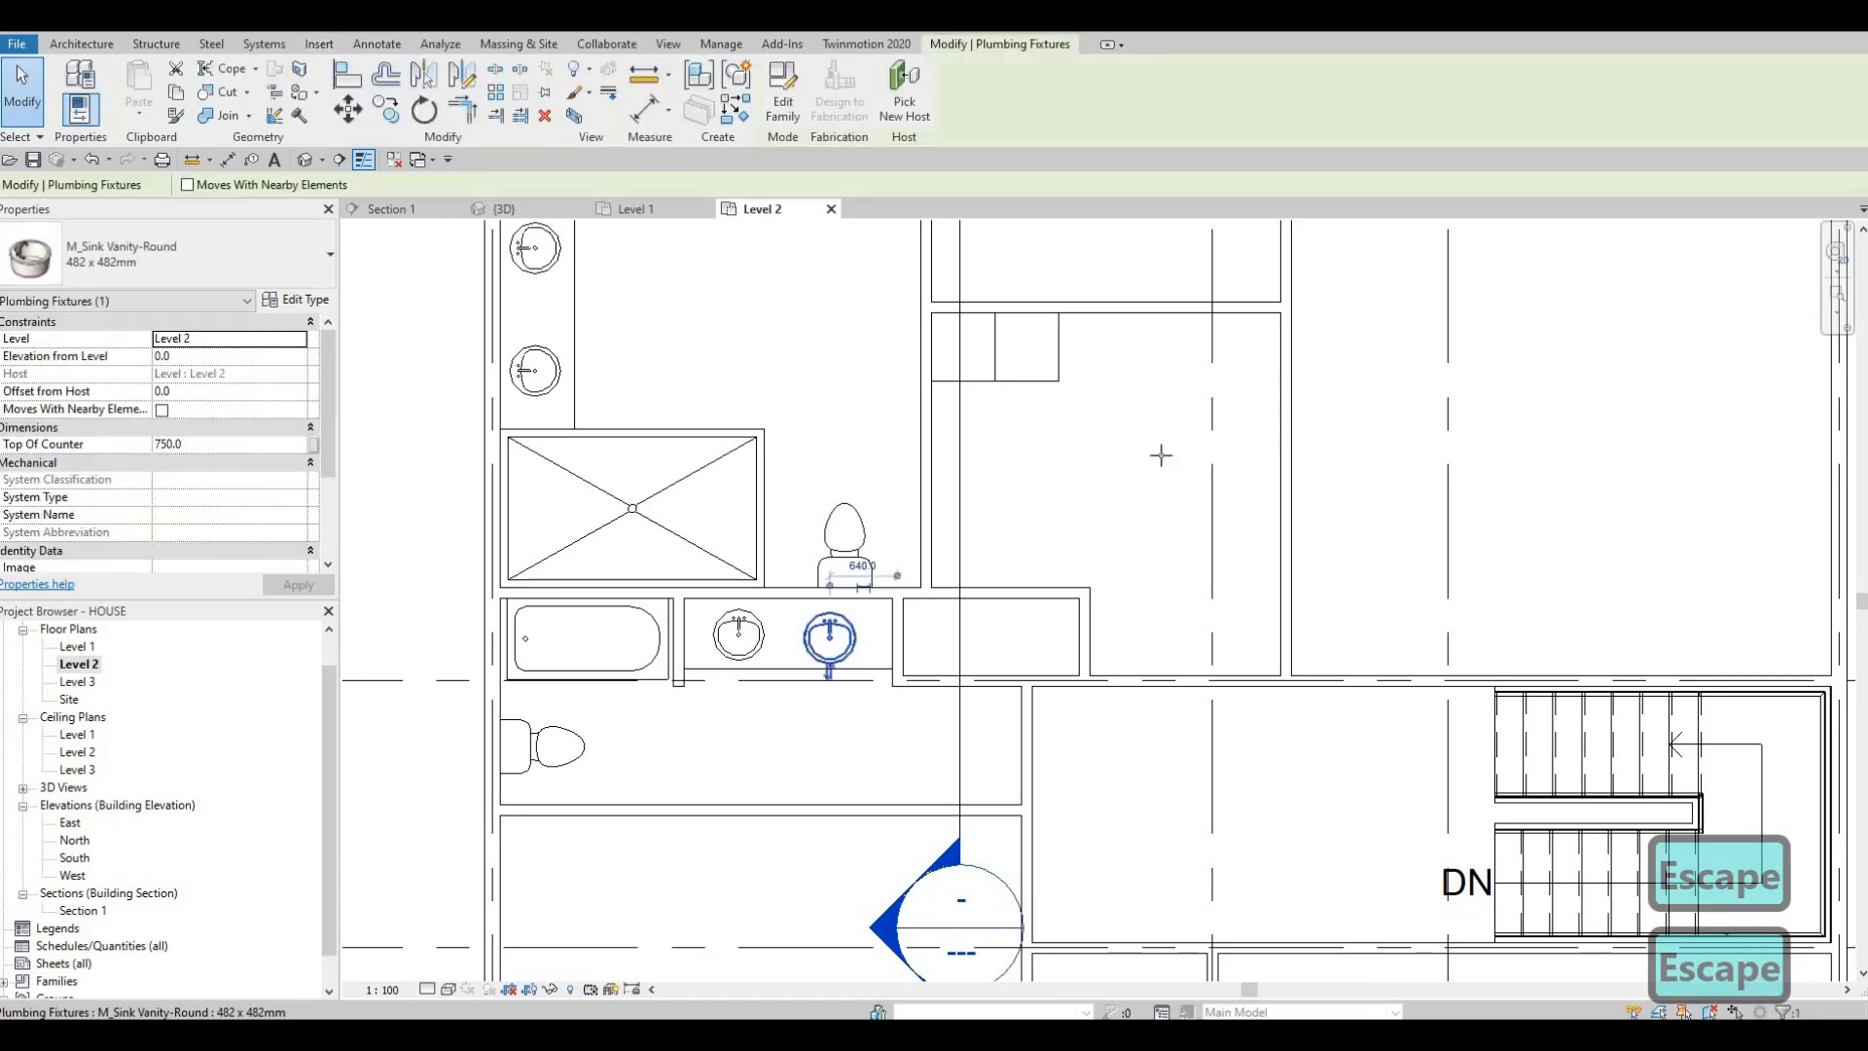
pyautogui.press('c')
pyautogui.press('s')
pyautogui.scroll(4, 1076, 505)
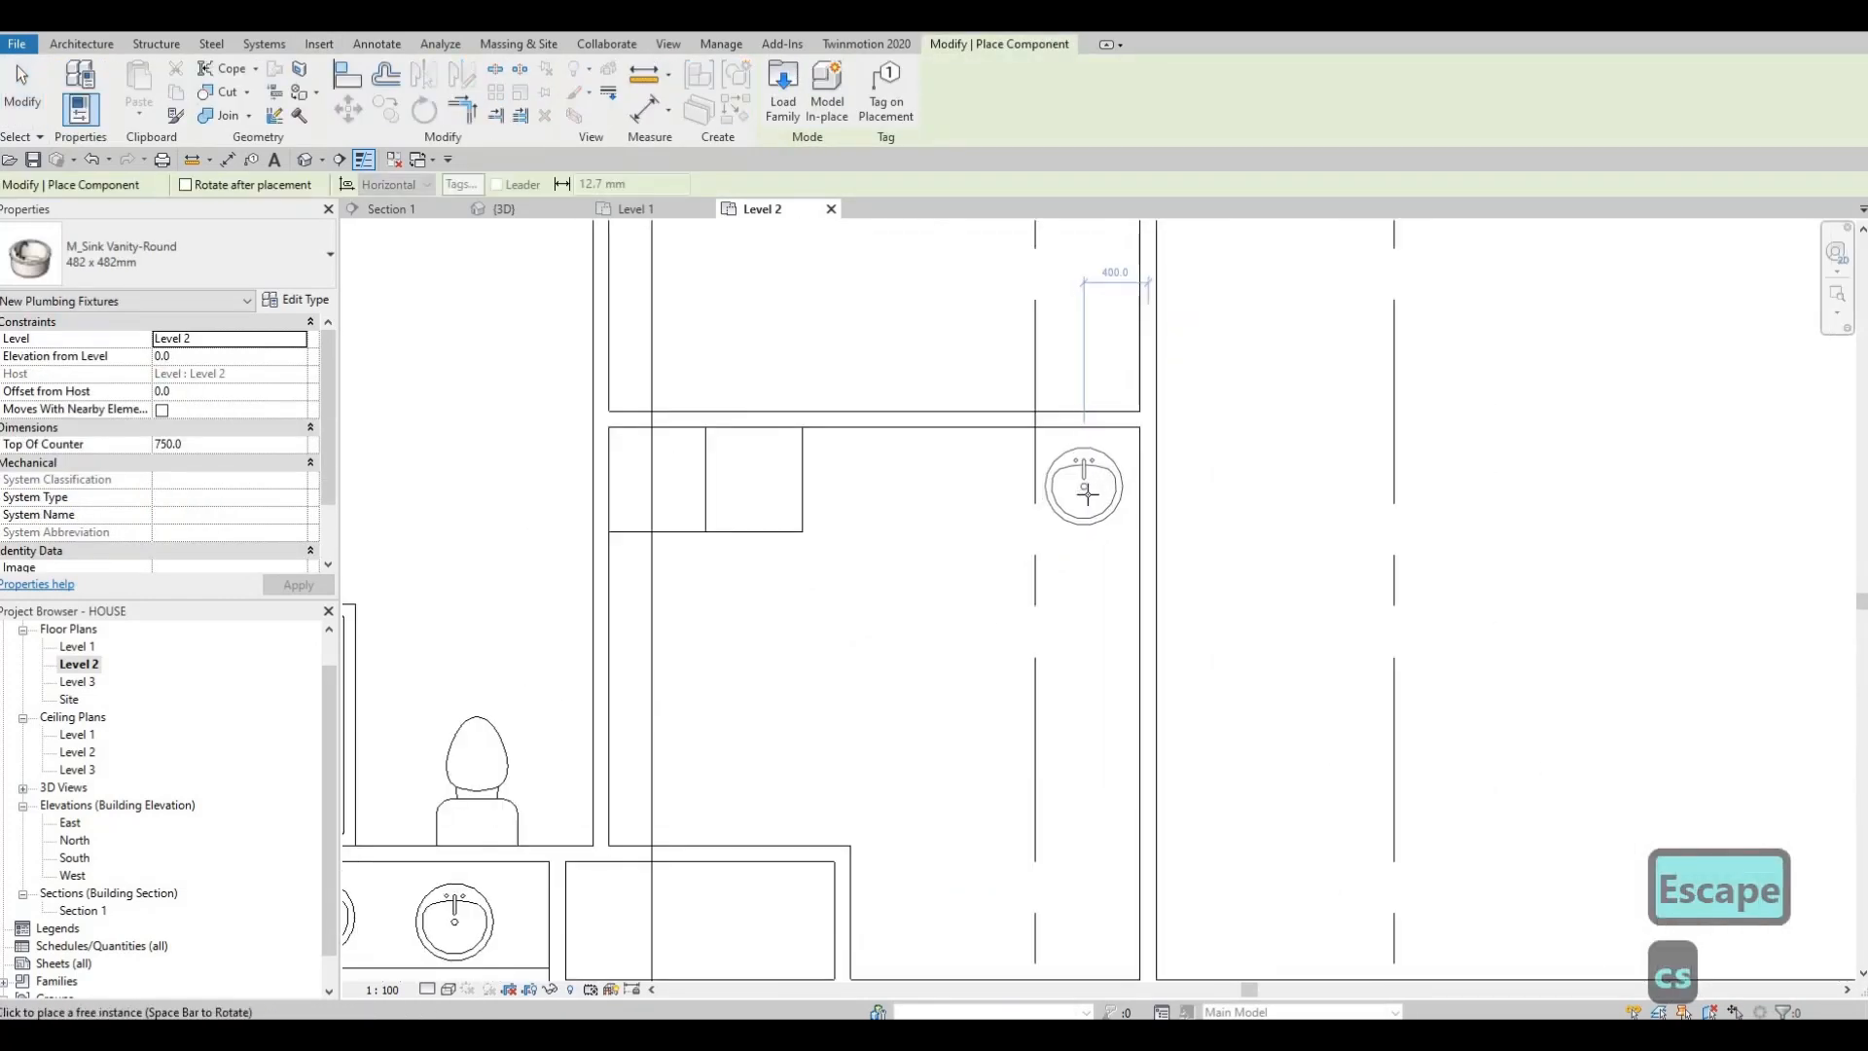
pyautogui.click(1089, 496)
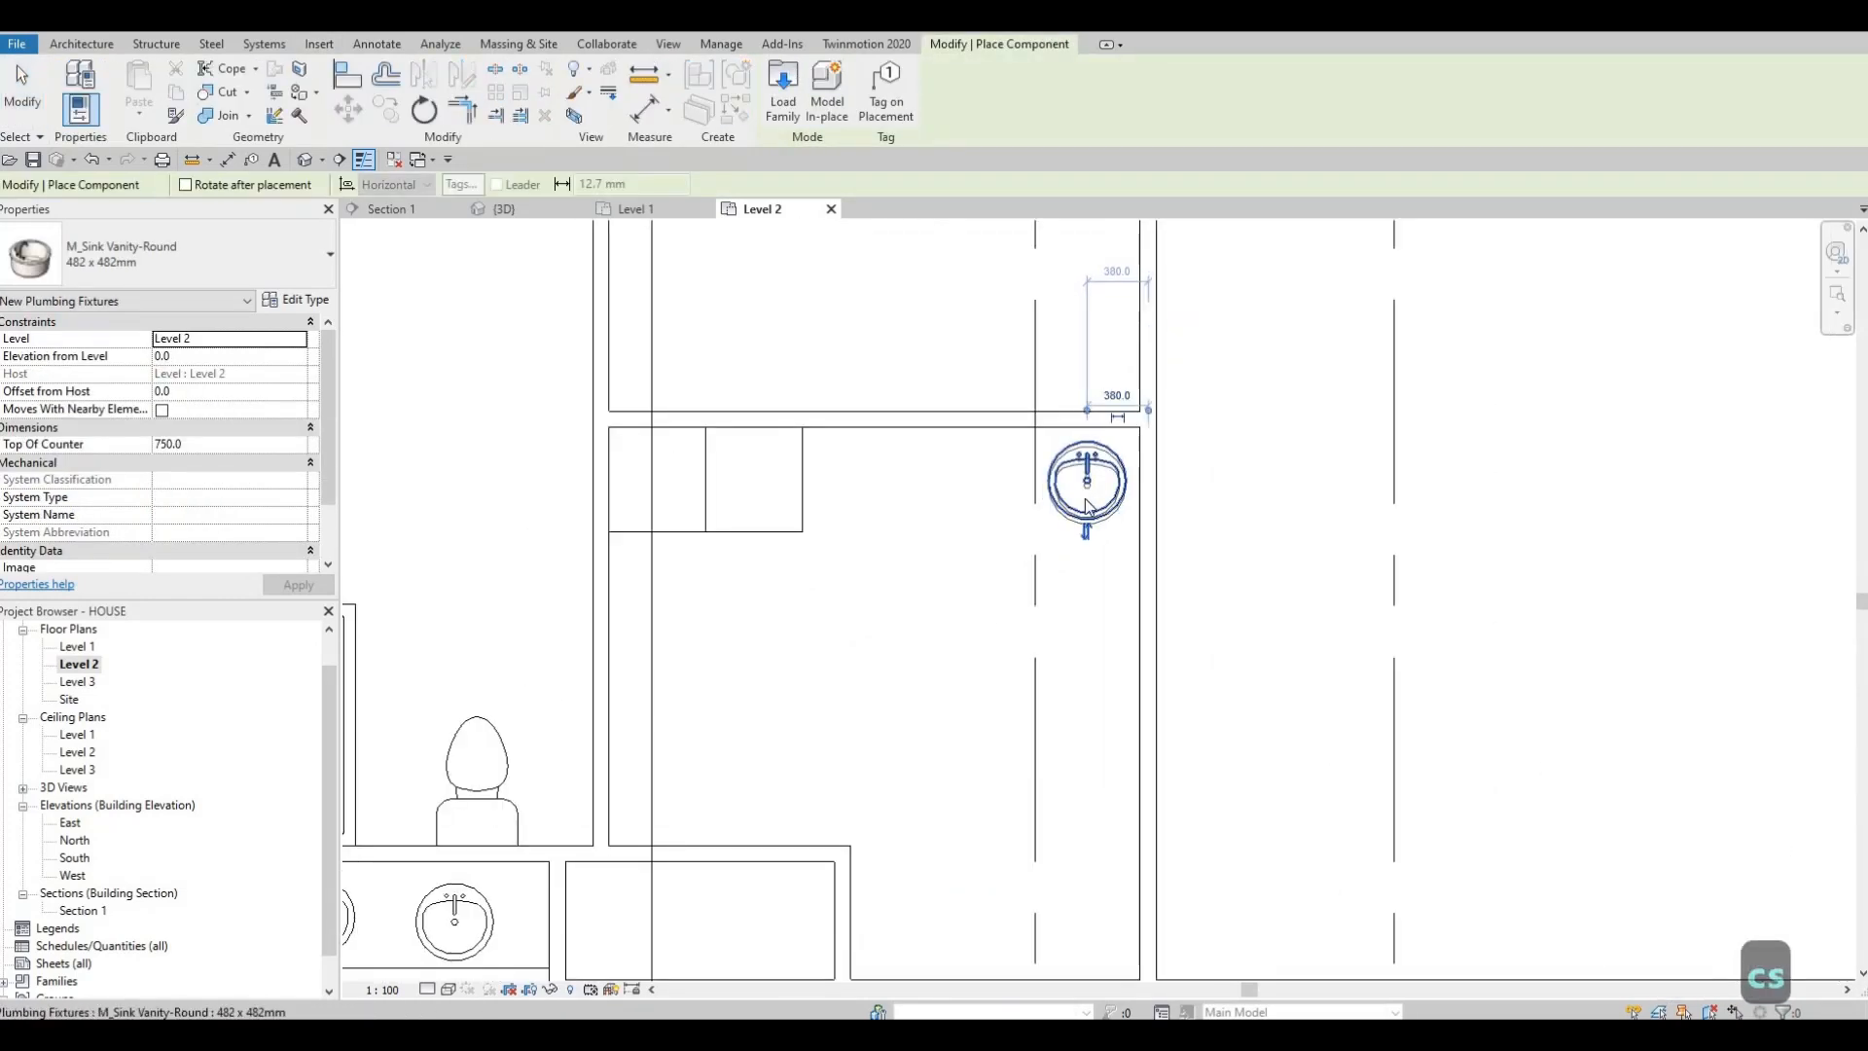
pyautogui.press('Escape')
pyautogui.press('Escape')
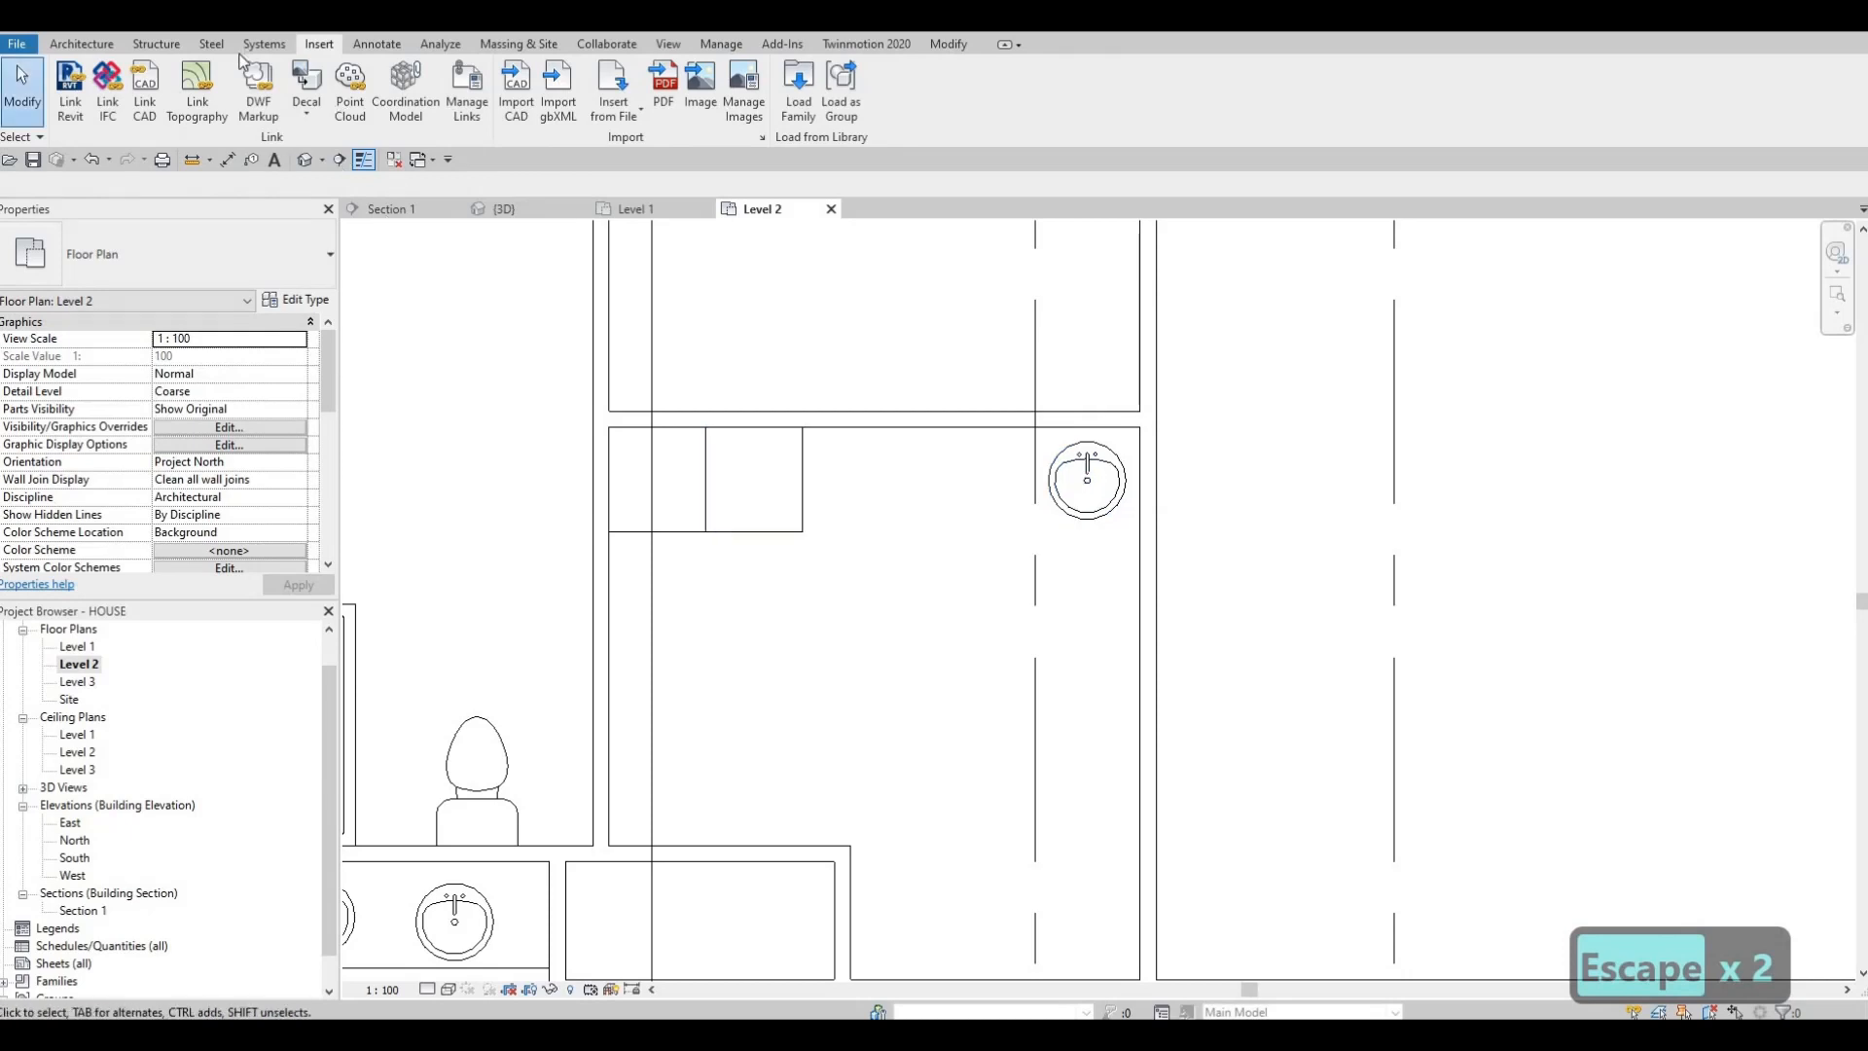
# - Draw a horizontal Thin Lines detail line about 2150 mm long from the second washer-dryer to the laundry's right wall, and select it
pyautogui.click(376, 44)
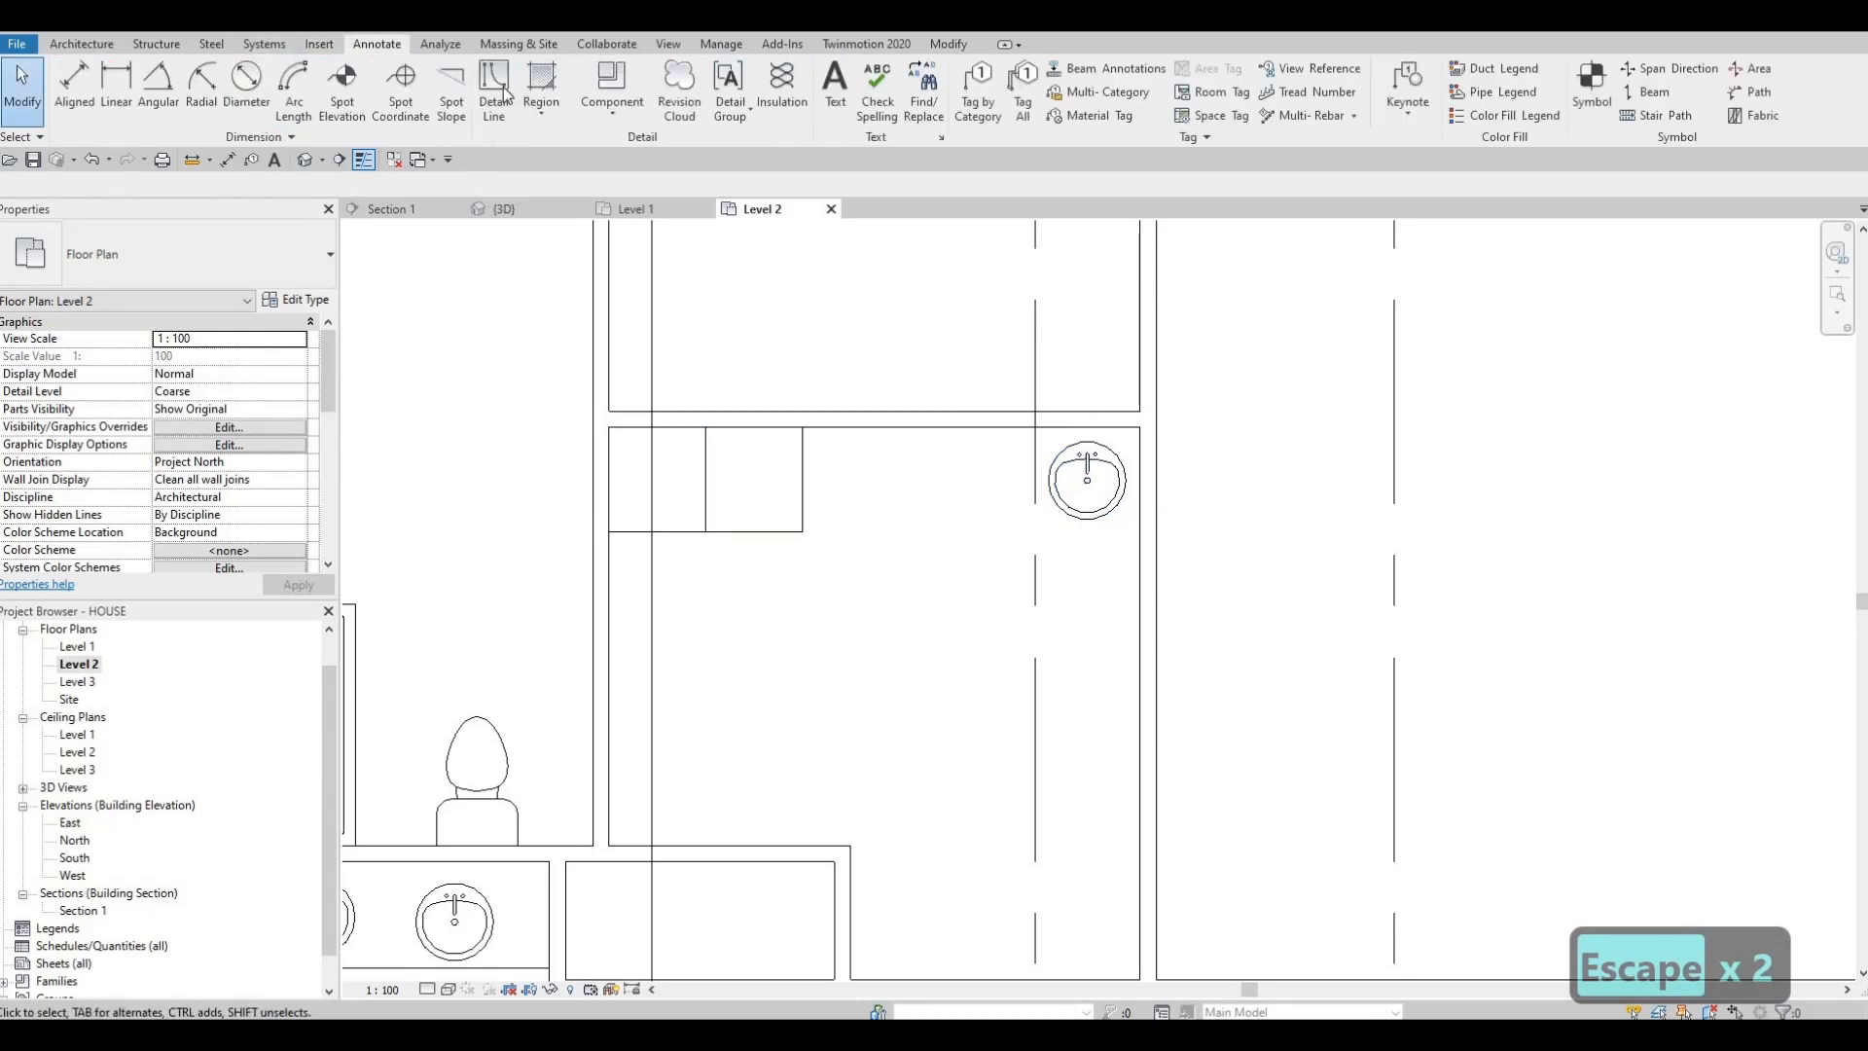
pyautogui.click(803, 510)
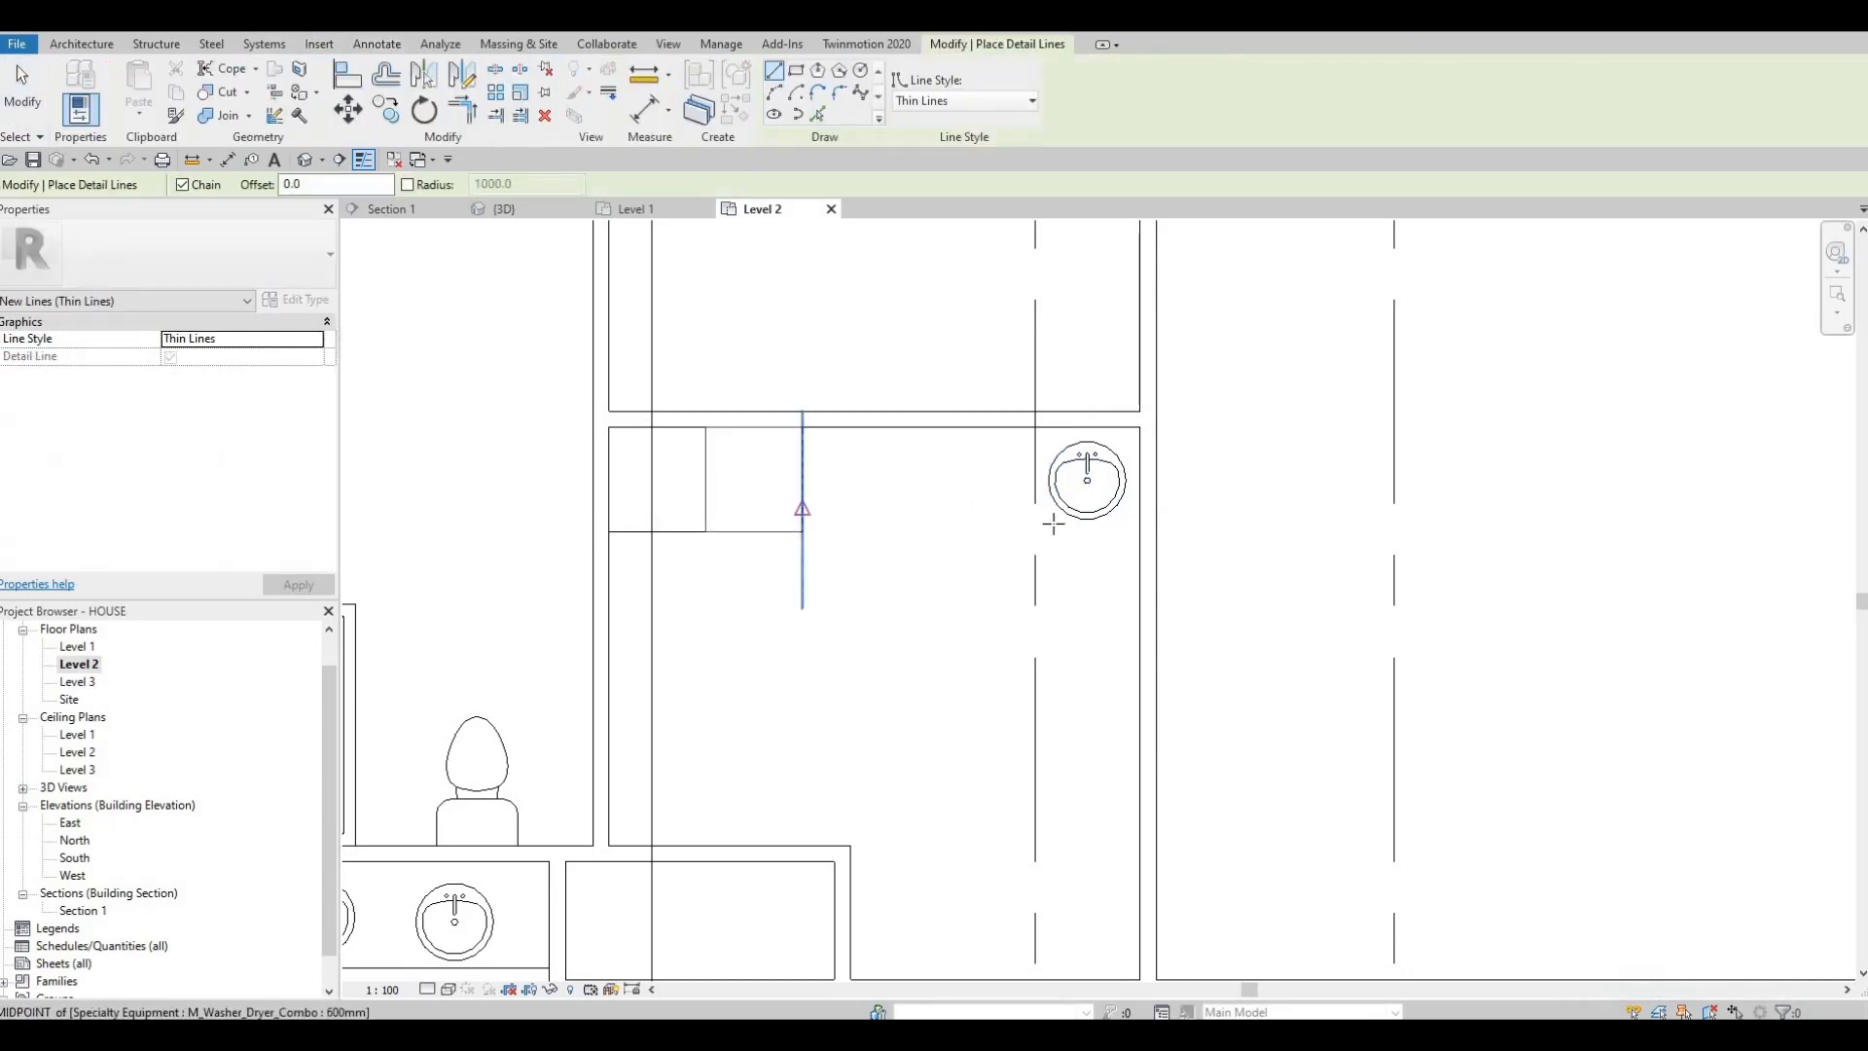
pyautogui.click(1148, 510)
pyautogui.press('Escape')
pyautogui.press('Escape')
pyautogui.click(1025, 512)
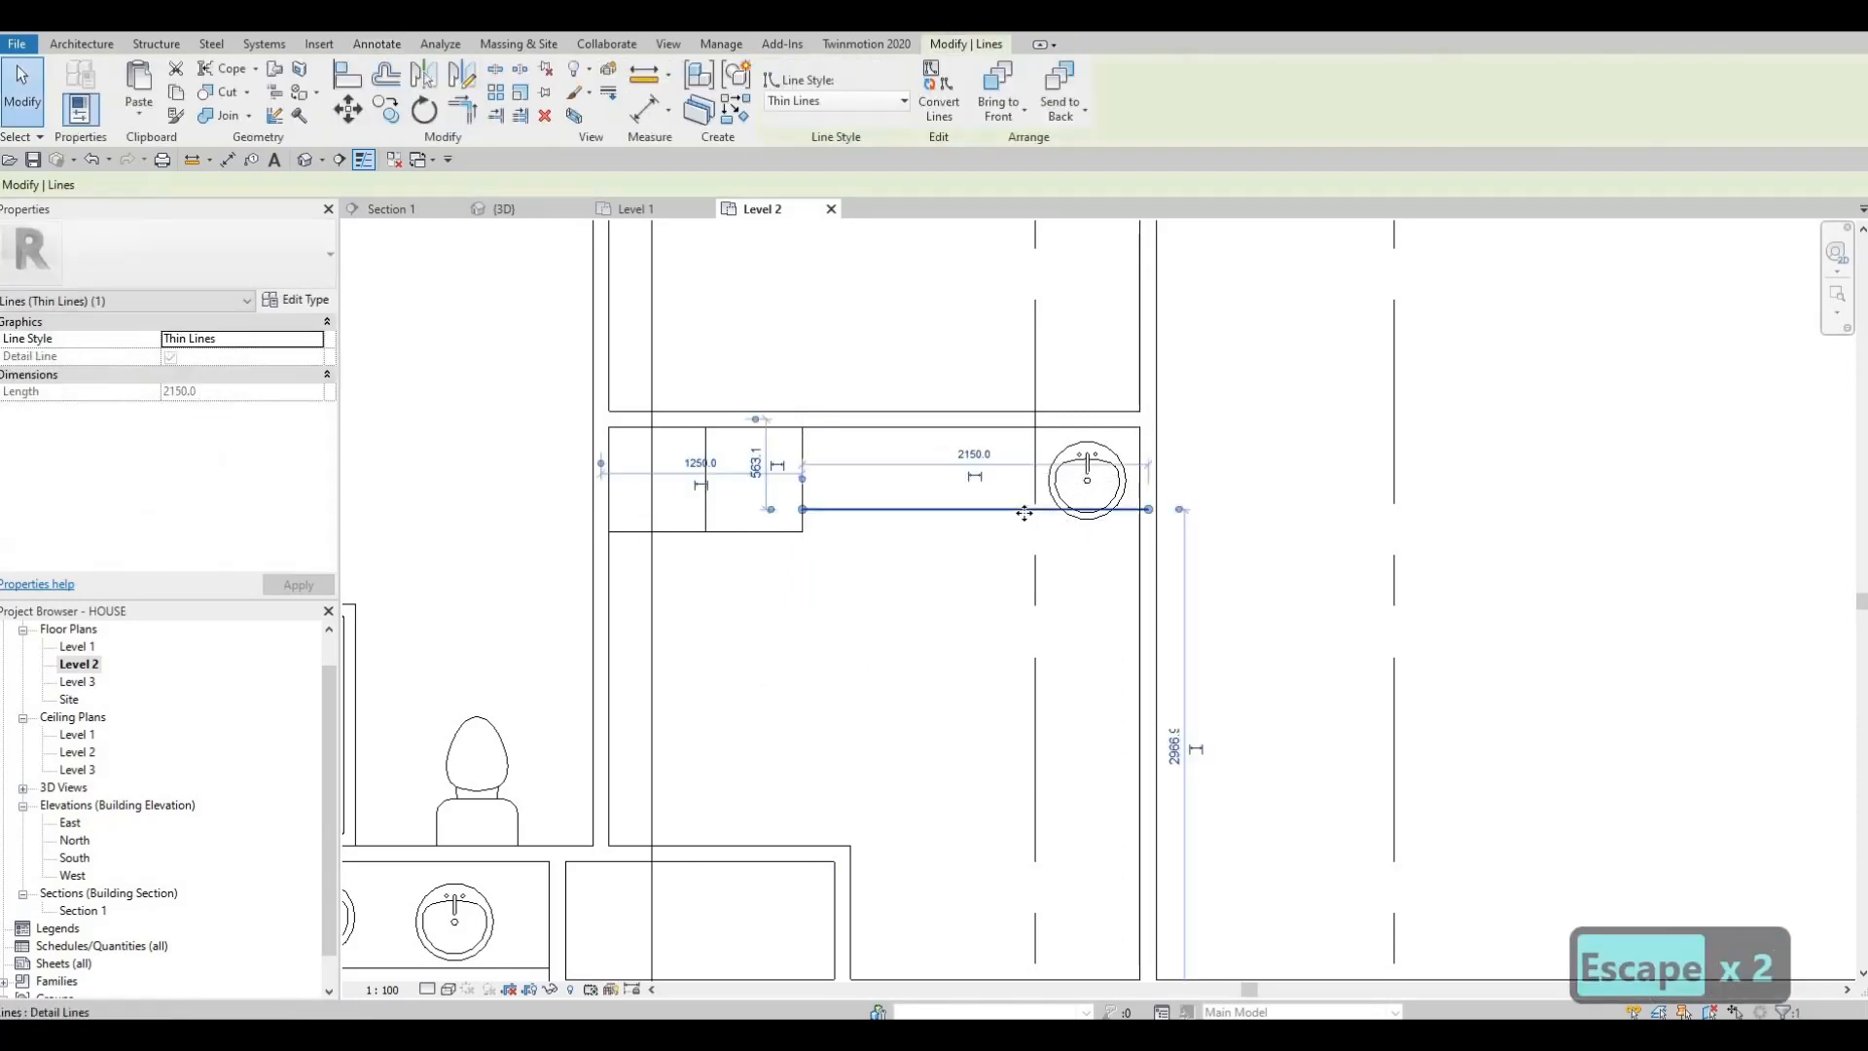
# - Nudge the laundry counter's detail line down to about 623 mm from the upper wall
pyautogui.press('Down')
pyautogui.press('Down')
pyautogui.press('Down')
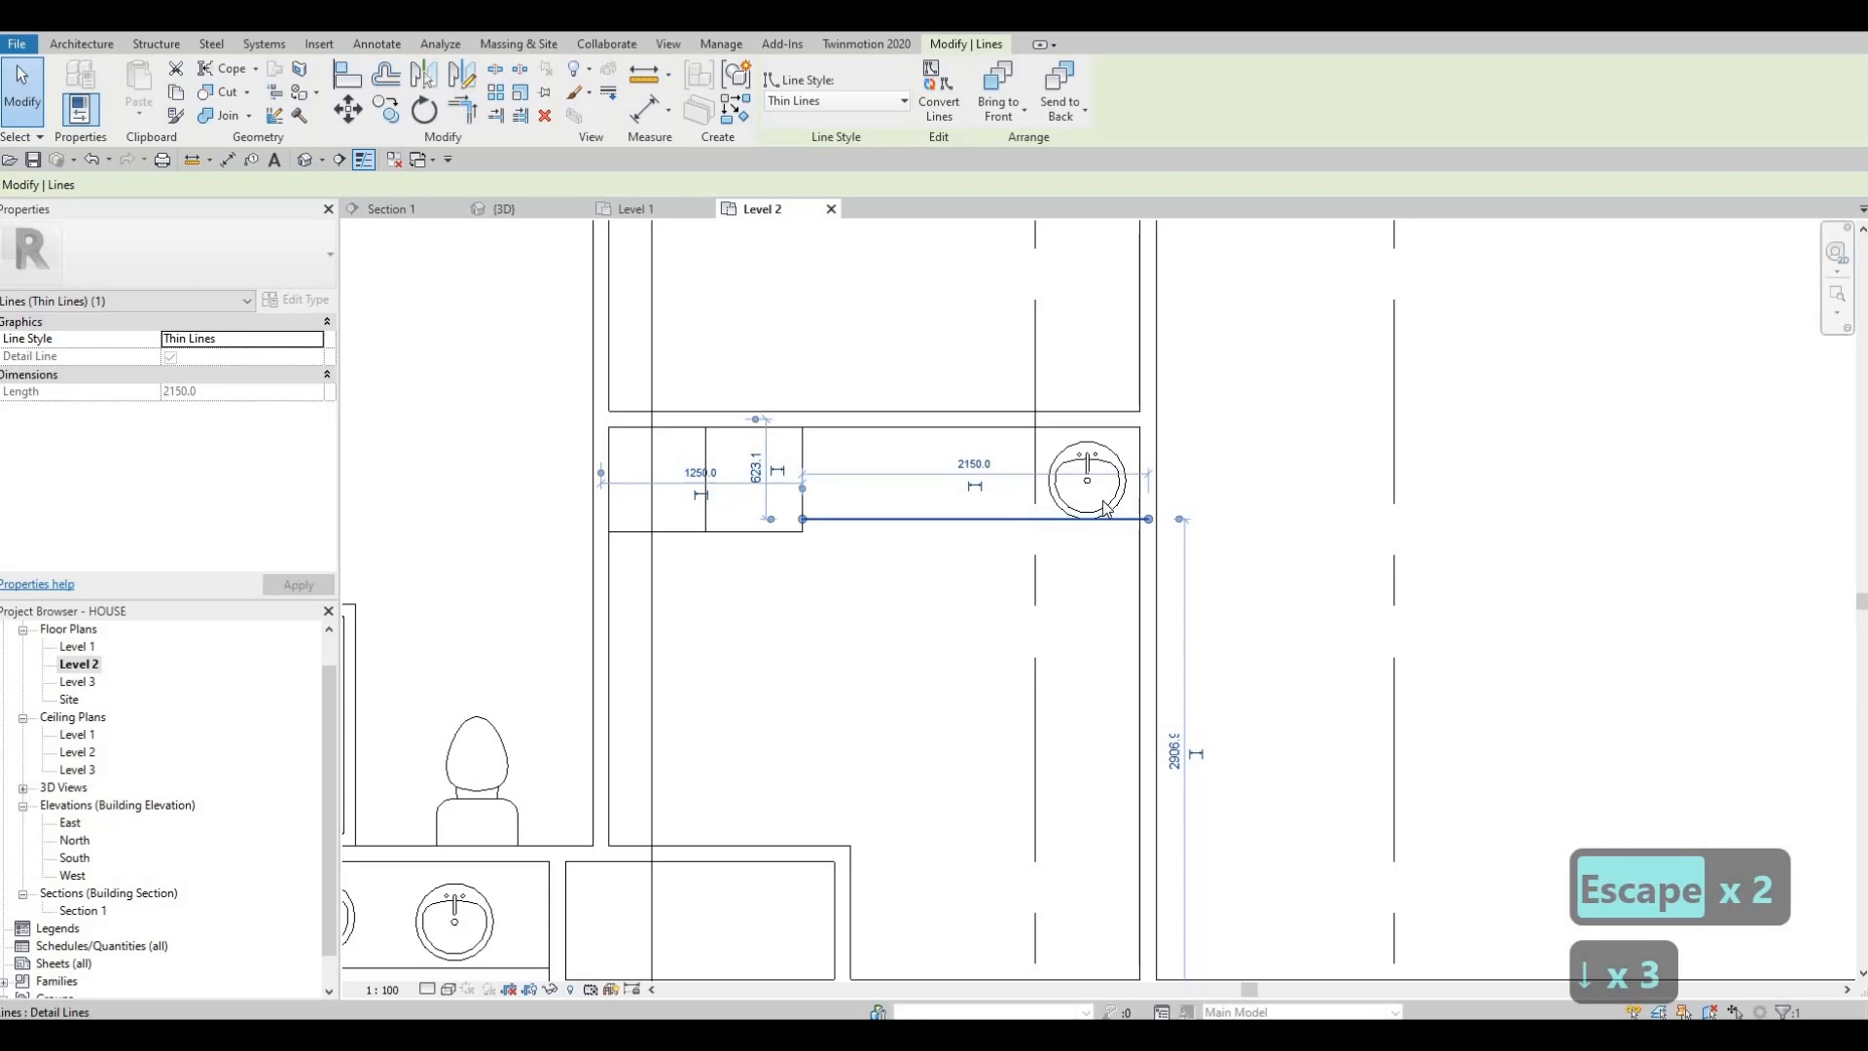
pyautogui.press('Escape')
# - Nudge the laundry sink left to about 600 mm from the right wall and slightly up so it clears the counter line
pyautogui.click(1087, 459)
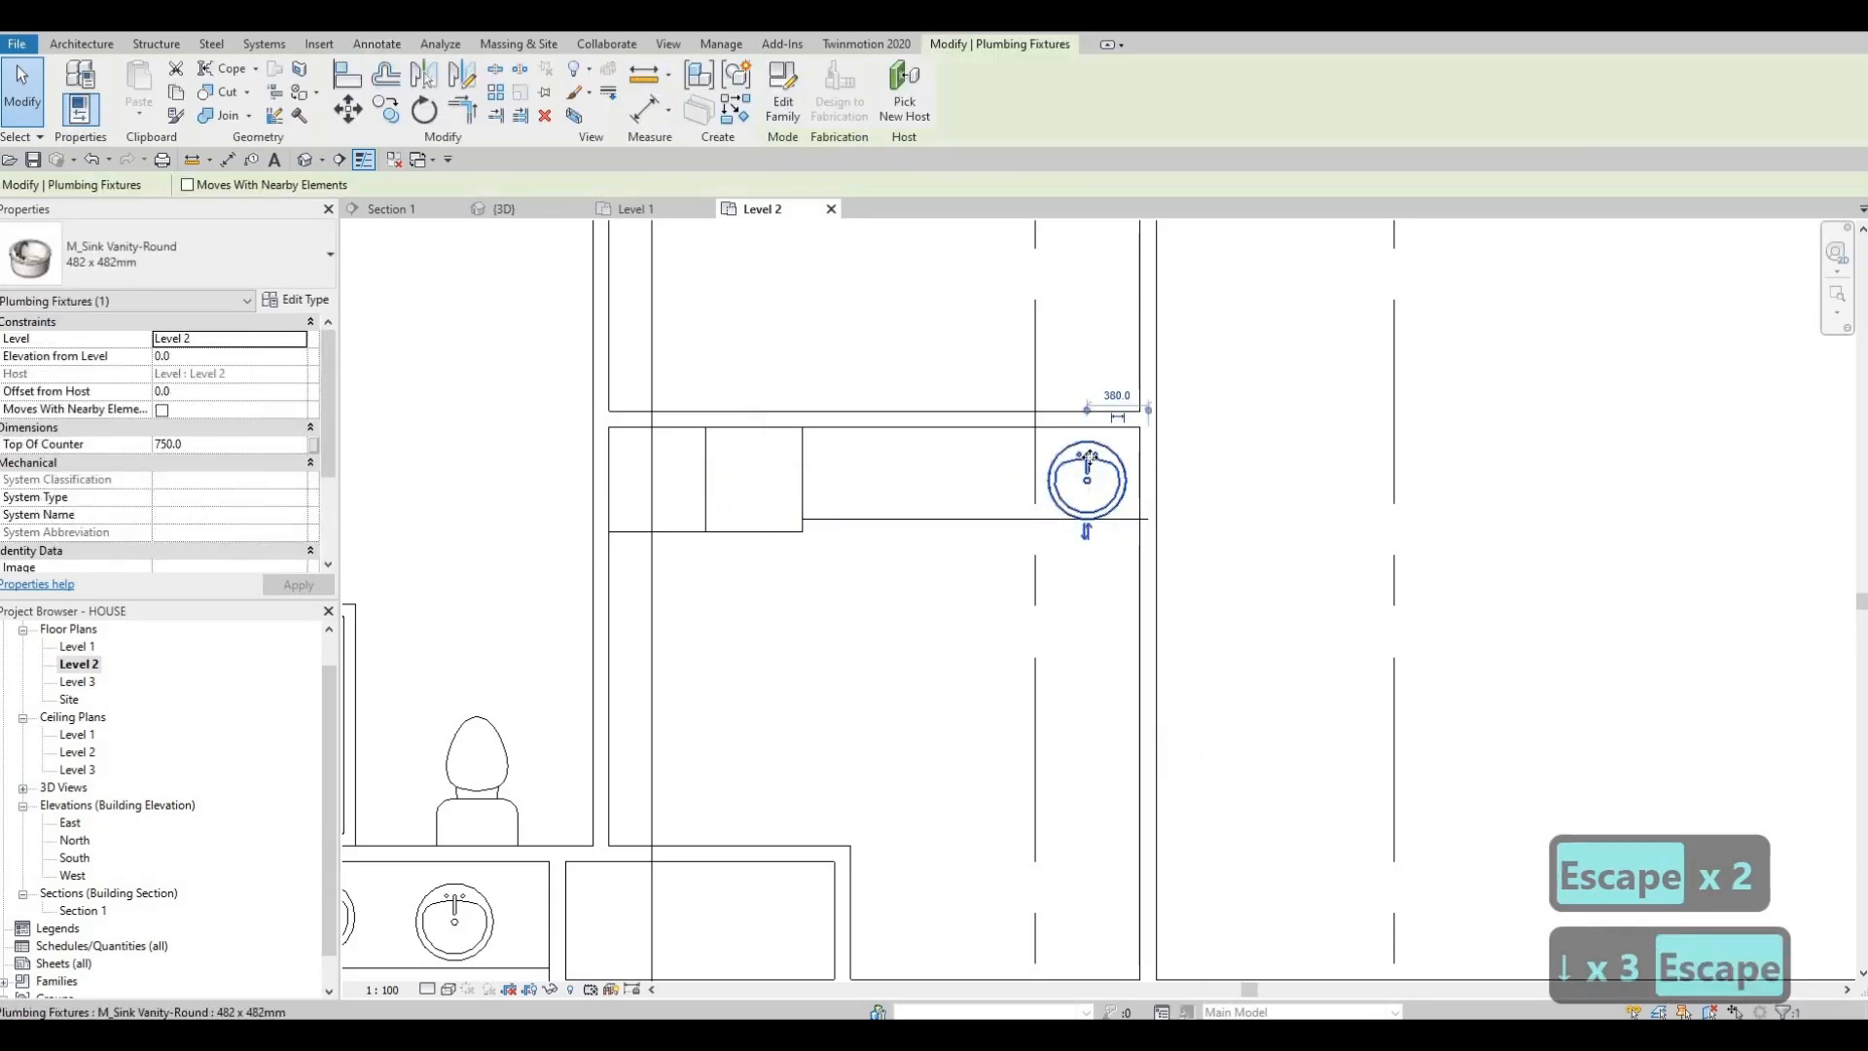
pyautogui.press('Left')
pyautogui.press('Left')
pyautogui.press('Left')
pyautogui.press('Left')
pyautogui.press('Left')
pyautogui.press('Left')
pyautogui.press('Left')
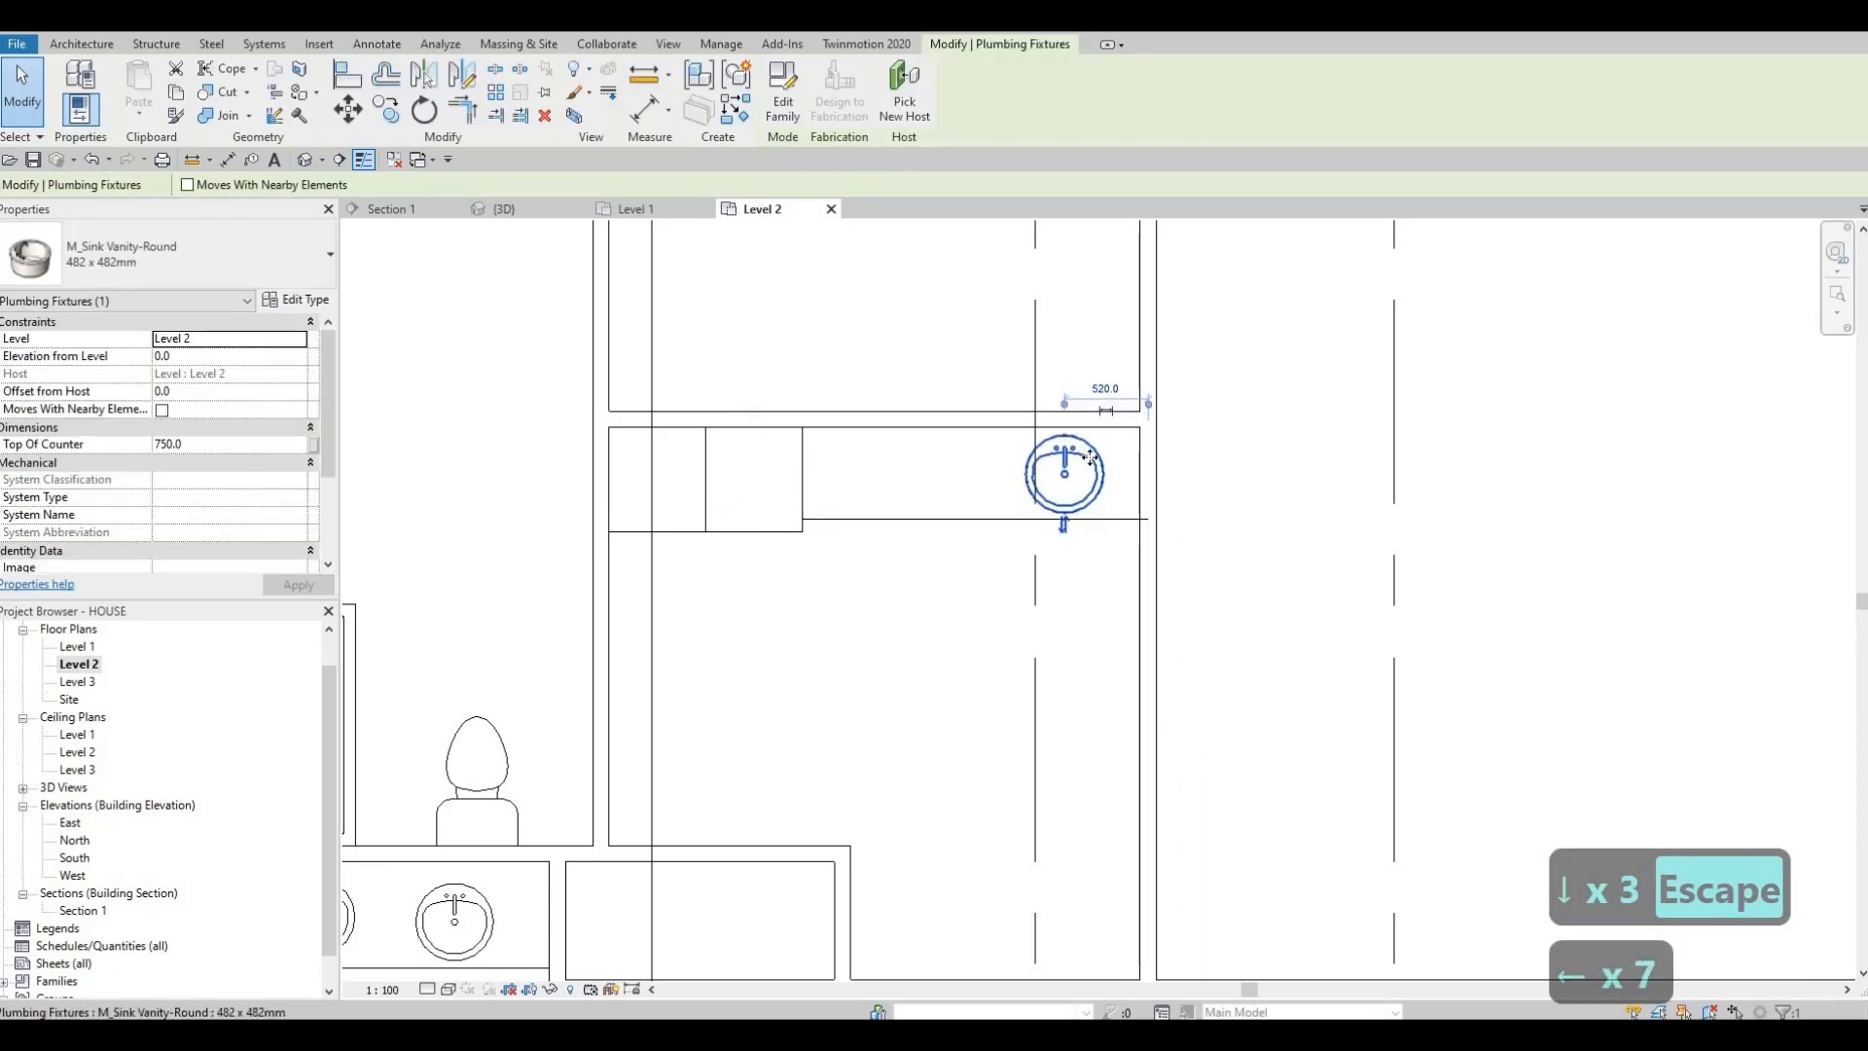
pyautogui.press('Up')
pyautogui.press('Up')
pyautogui.press('Left')
pyautogui.press('Left')
pyautogui.press('Left')
pyautogui.press('Up')
pyautogui.press('Left')
pyautogui.press('Down')
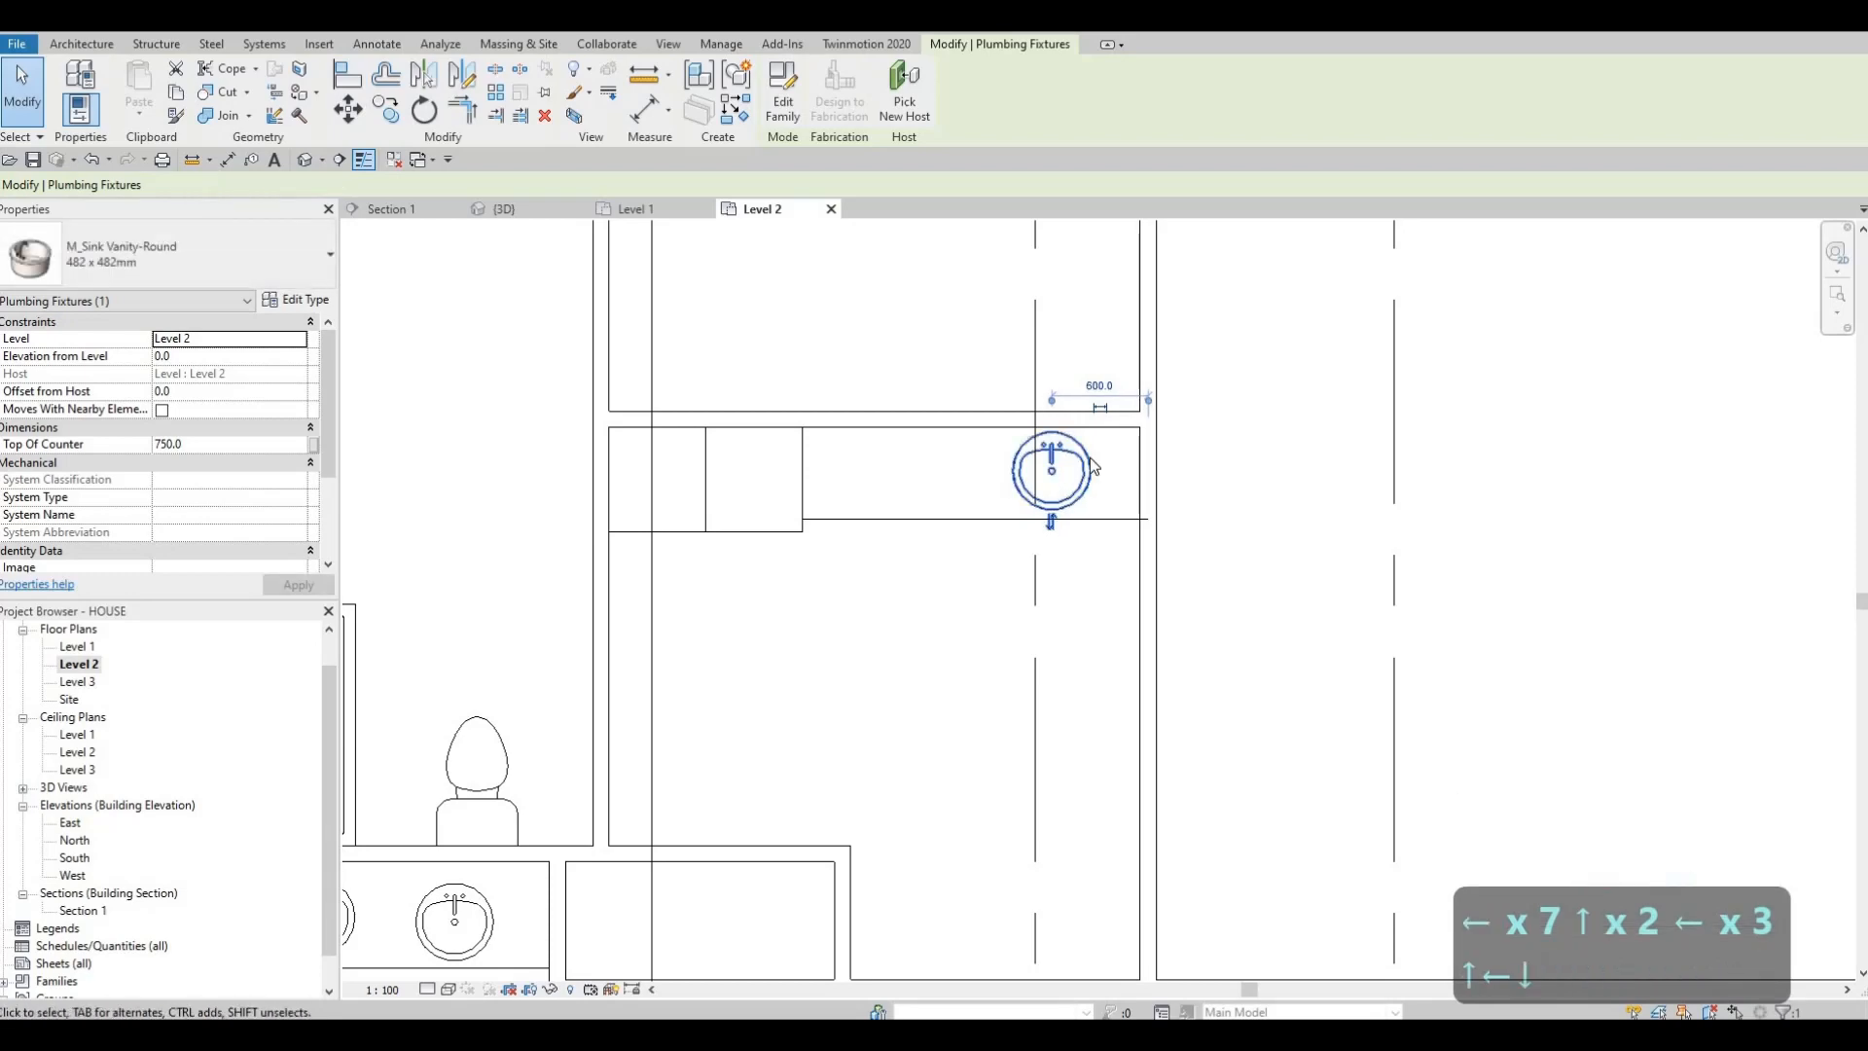
pyautogui.press('Escape')
pyautogui.press('Escape')
# - Examine the laundry room, bathrooms and the overall Level 2 layout
pyautogui.scroll(-4, 1005, 422)
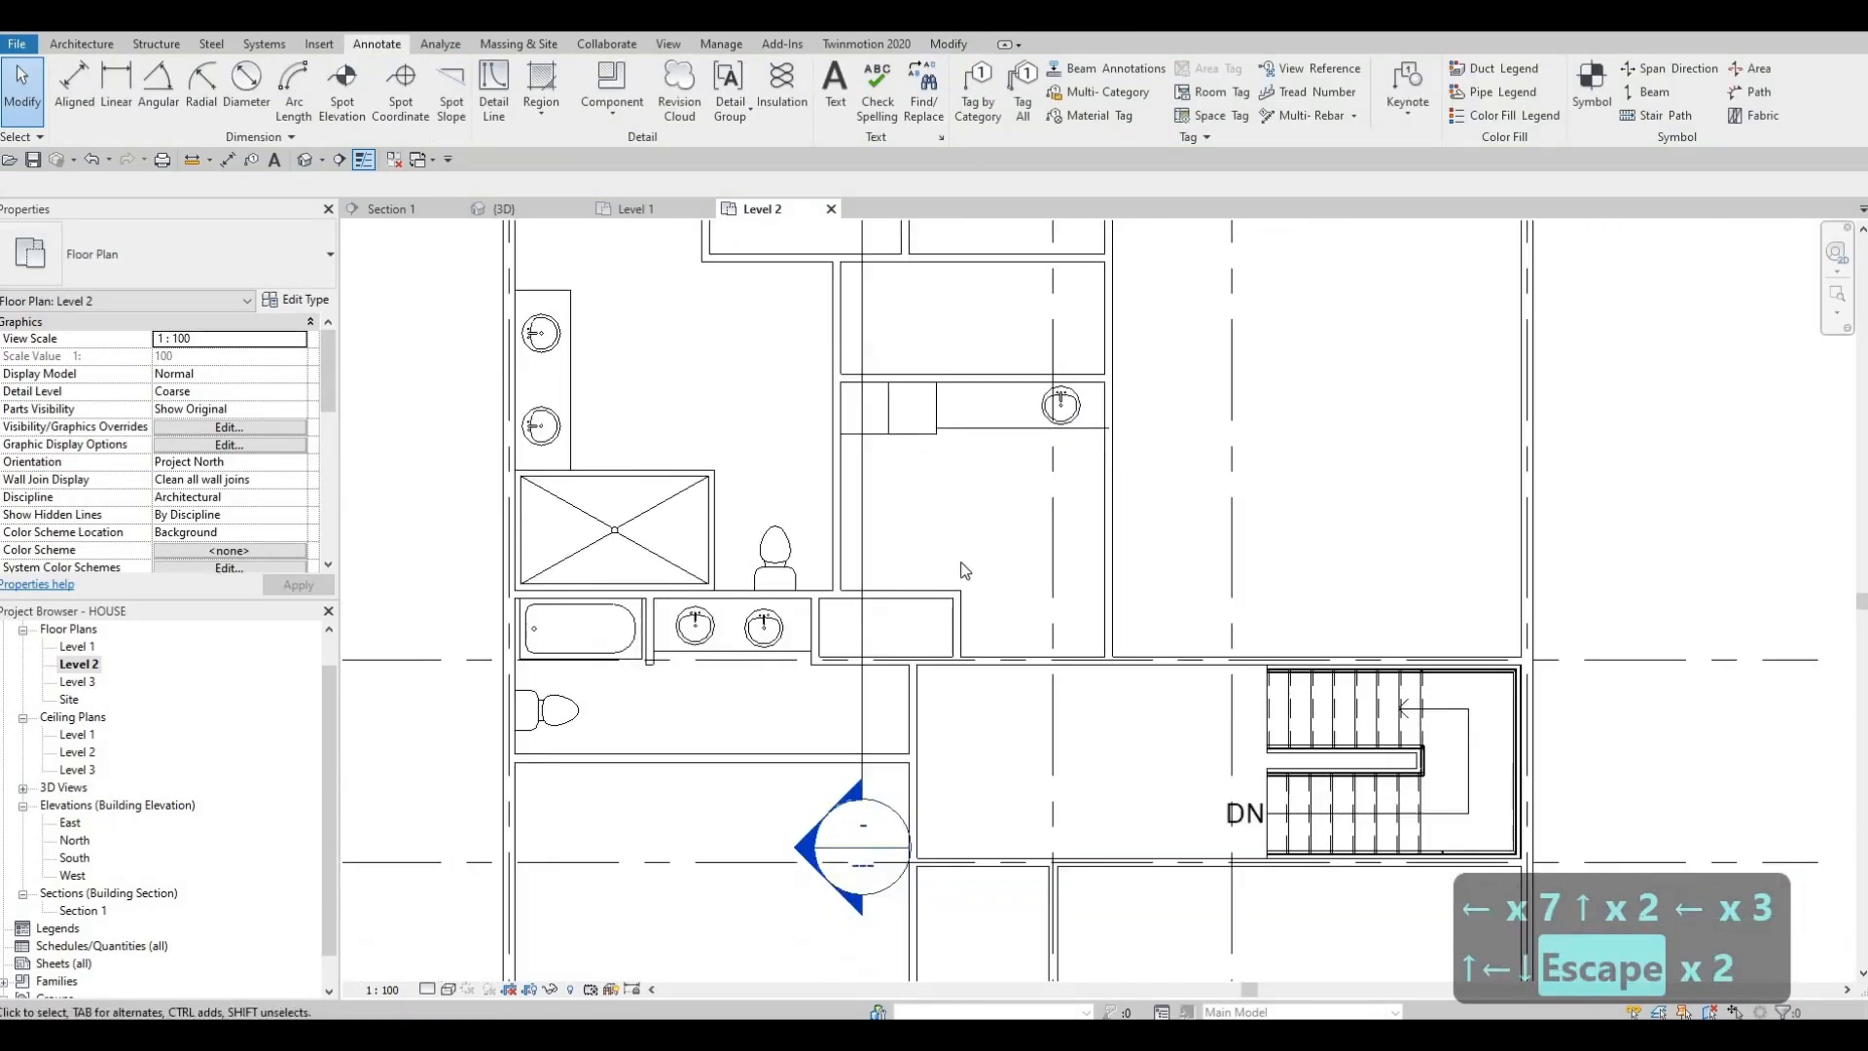
pyautogui.moveTo(989, 486); pyautogui.dragTo(1040, 472, button='middle')
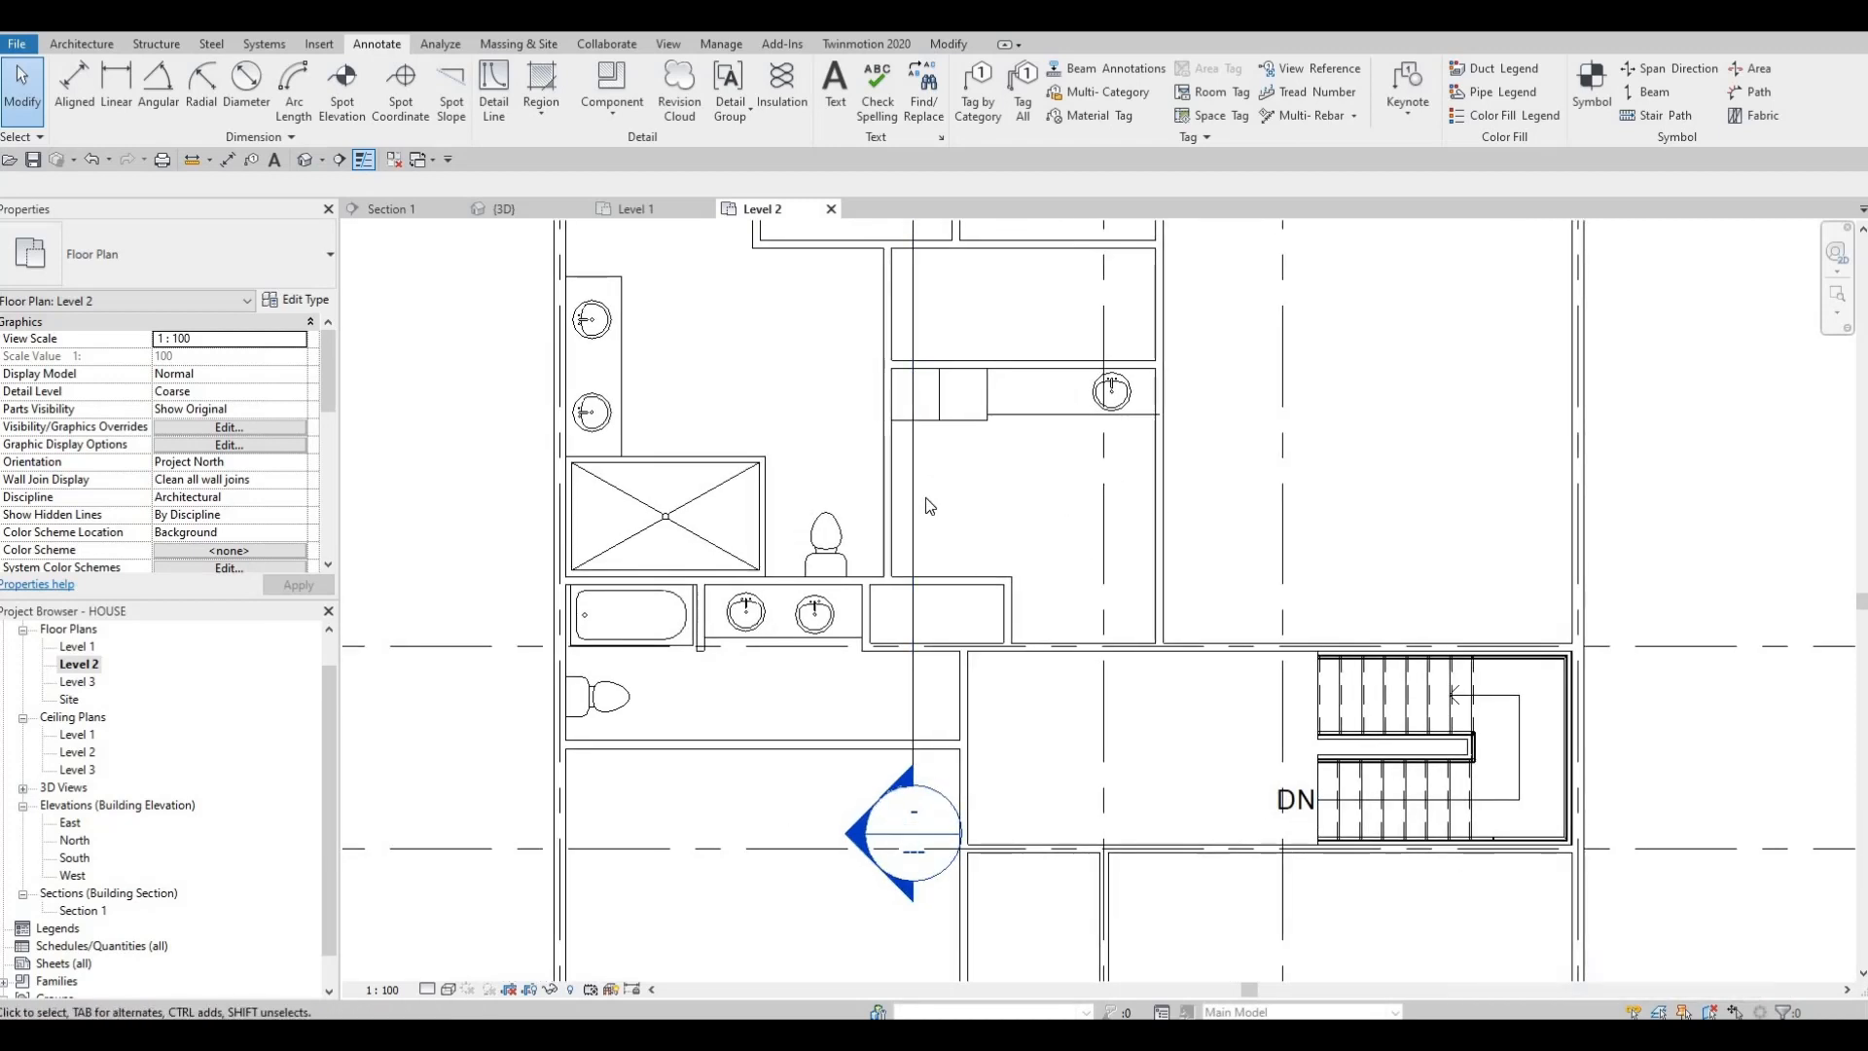
pyautogui.moveTo(1108, 518); pyautogui.dragTo(1108, 524, button='middle')
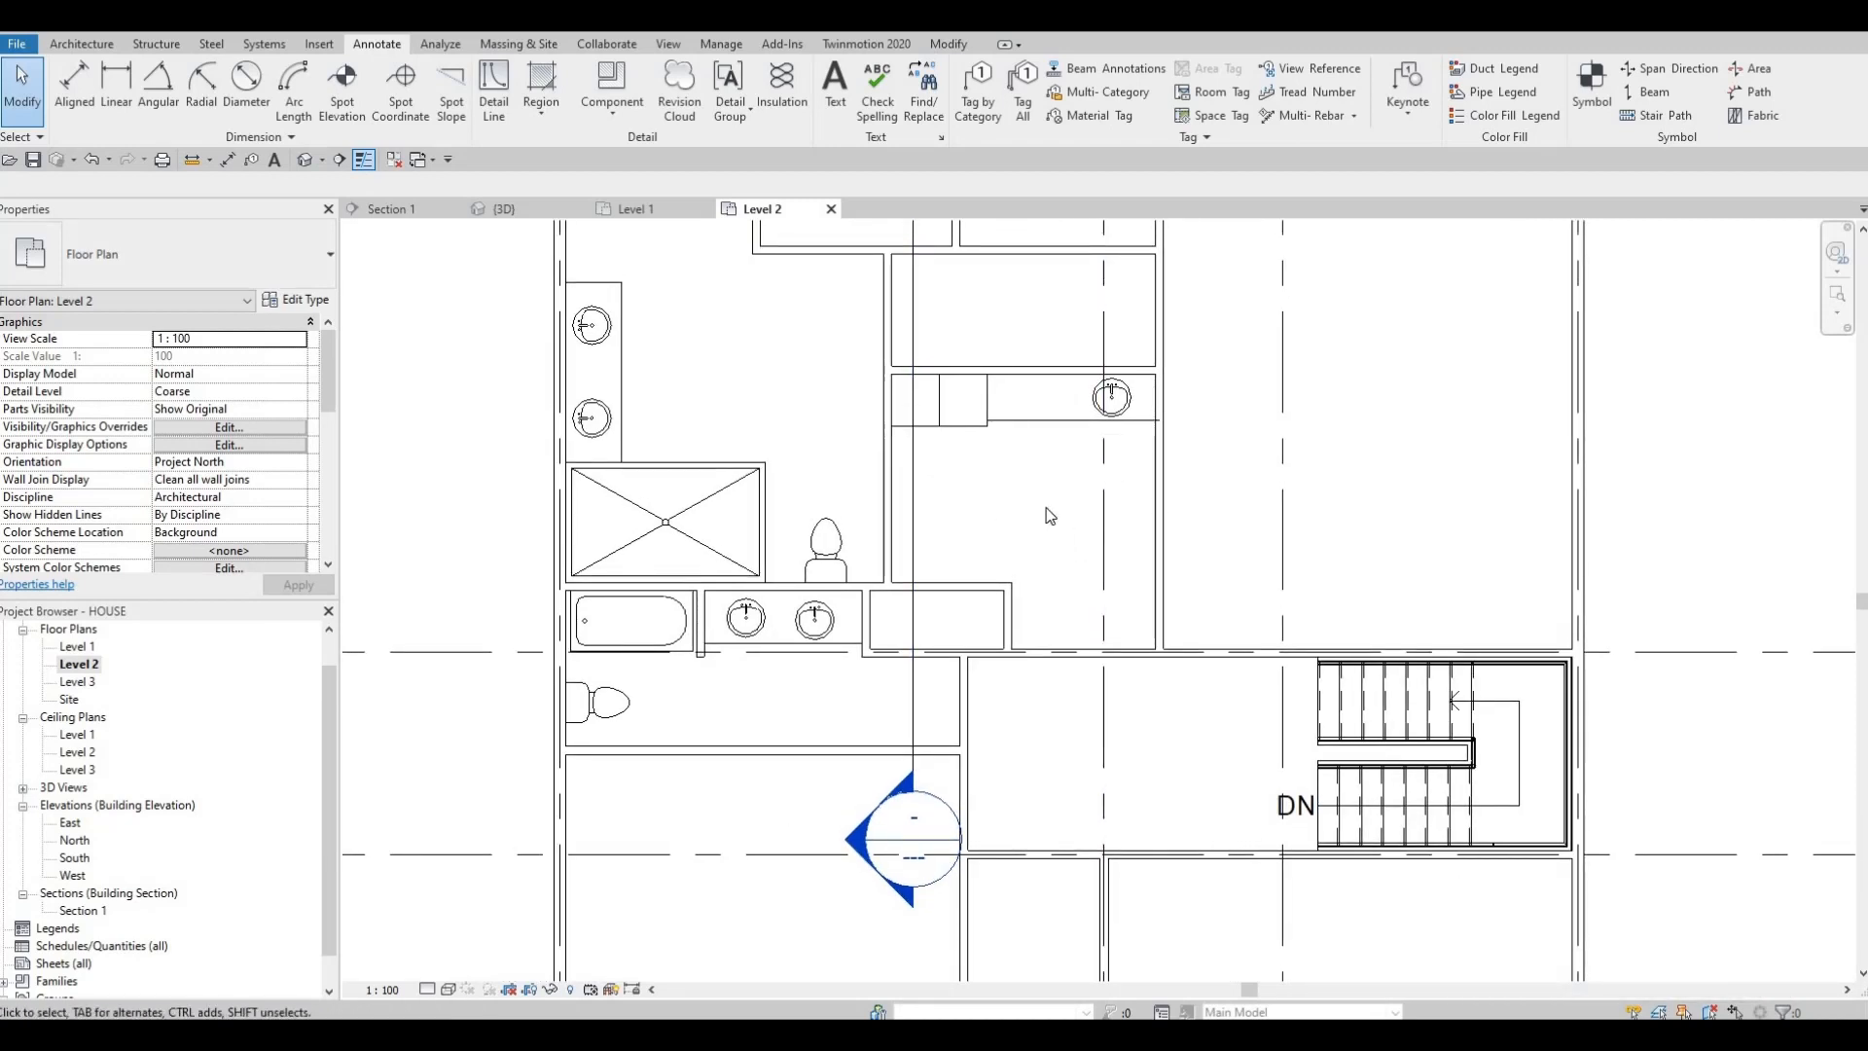
pyautogui.moveTo(953, 564); pyautogui.dragTo(950, 585, button='middle')
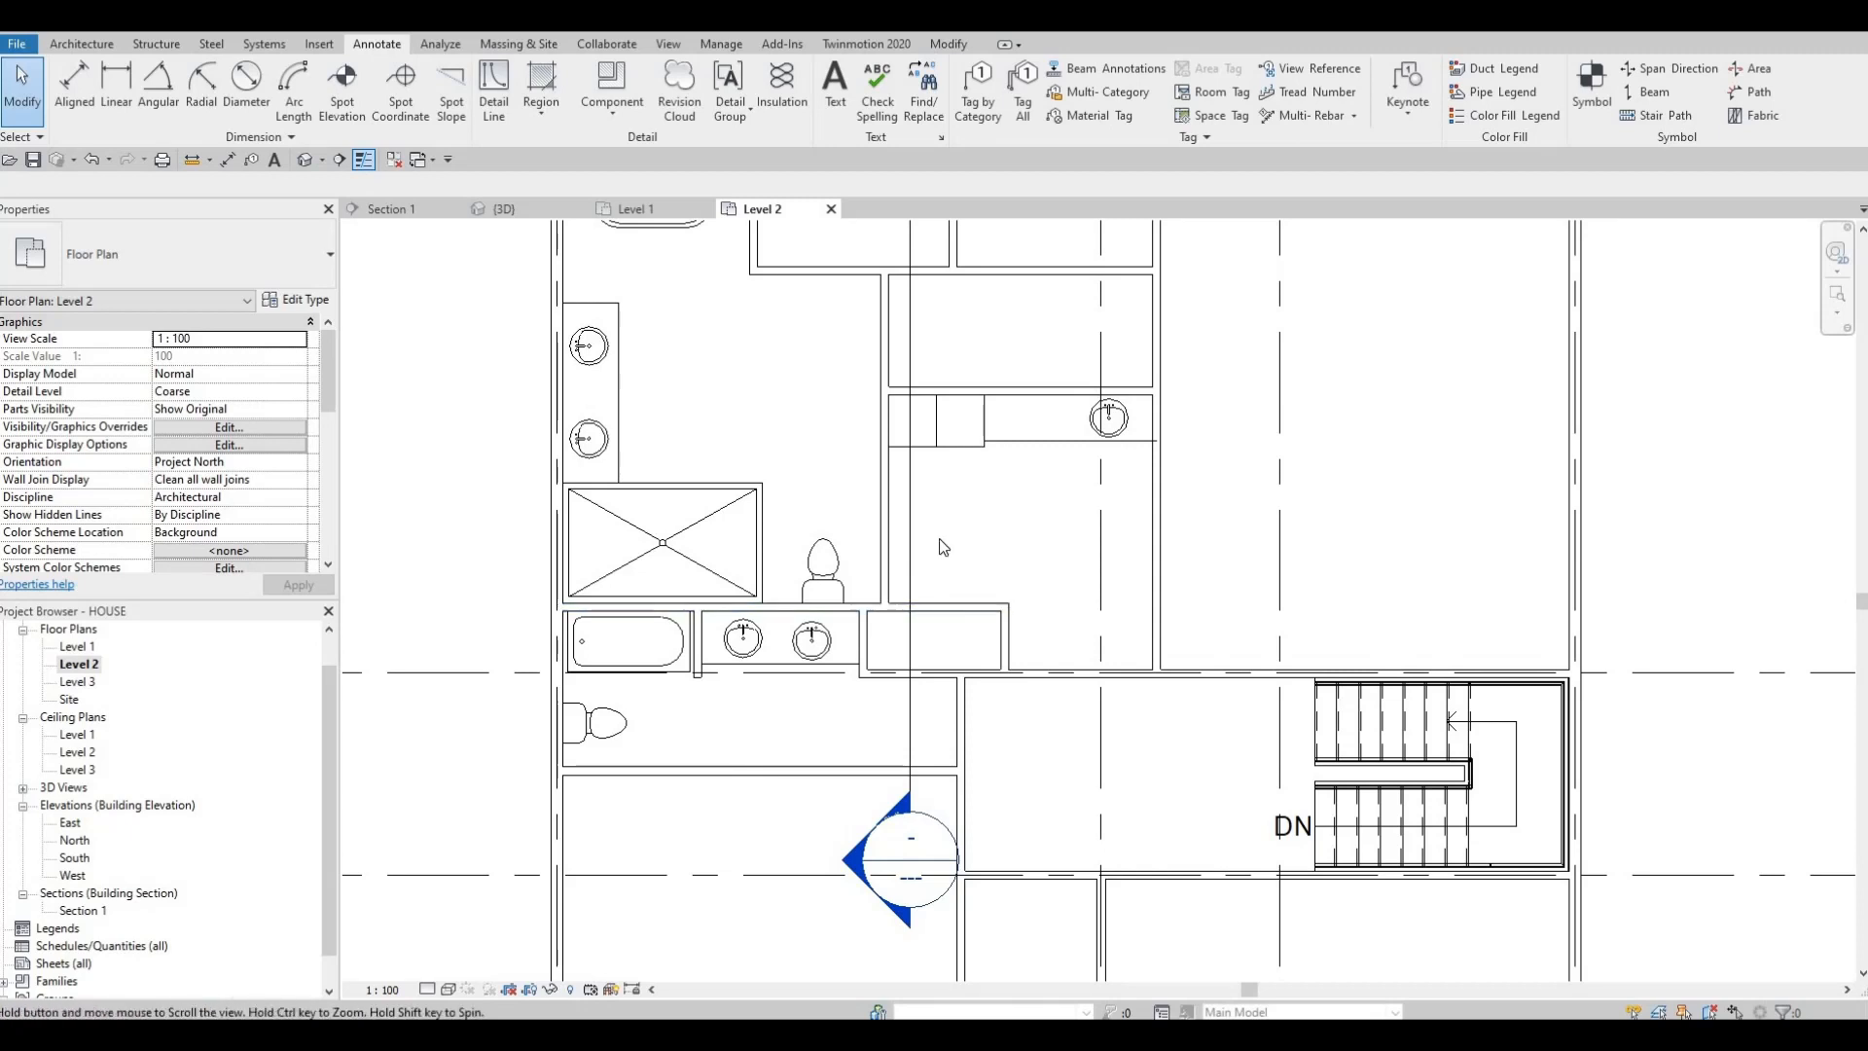
pyautogui.moveTo(972, 506); pyautogui.dragTo(963, 511, button='middle')
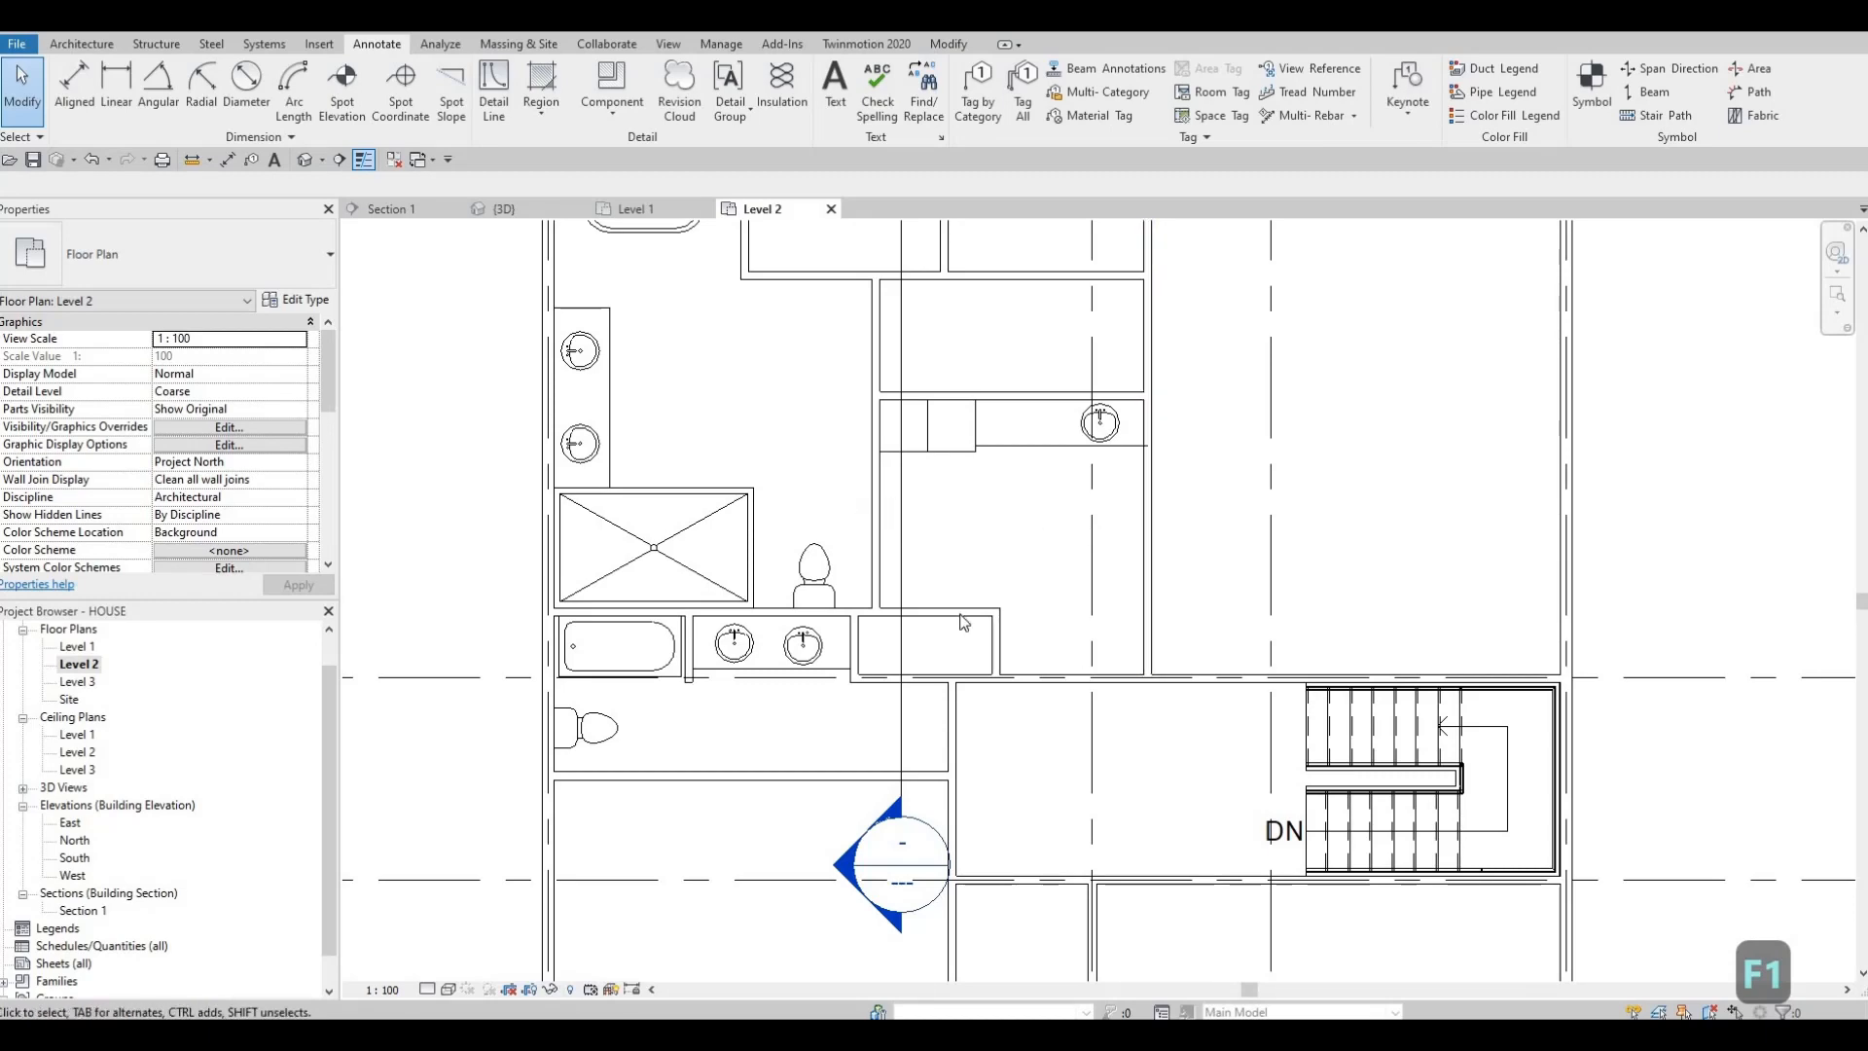
pyautogui.scroll(-3, 973, 575)
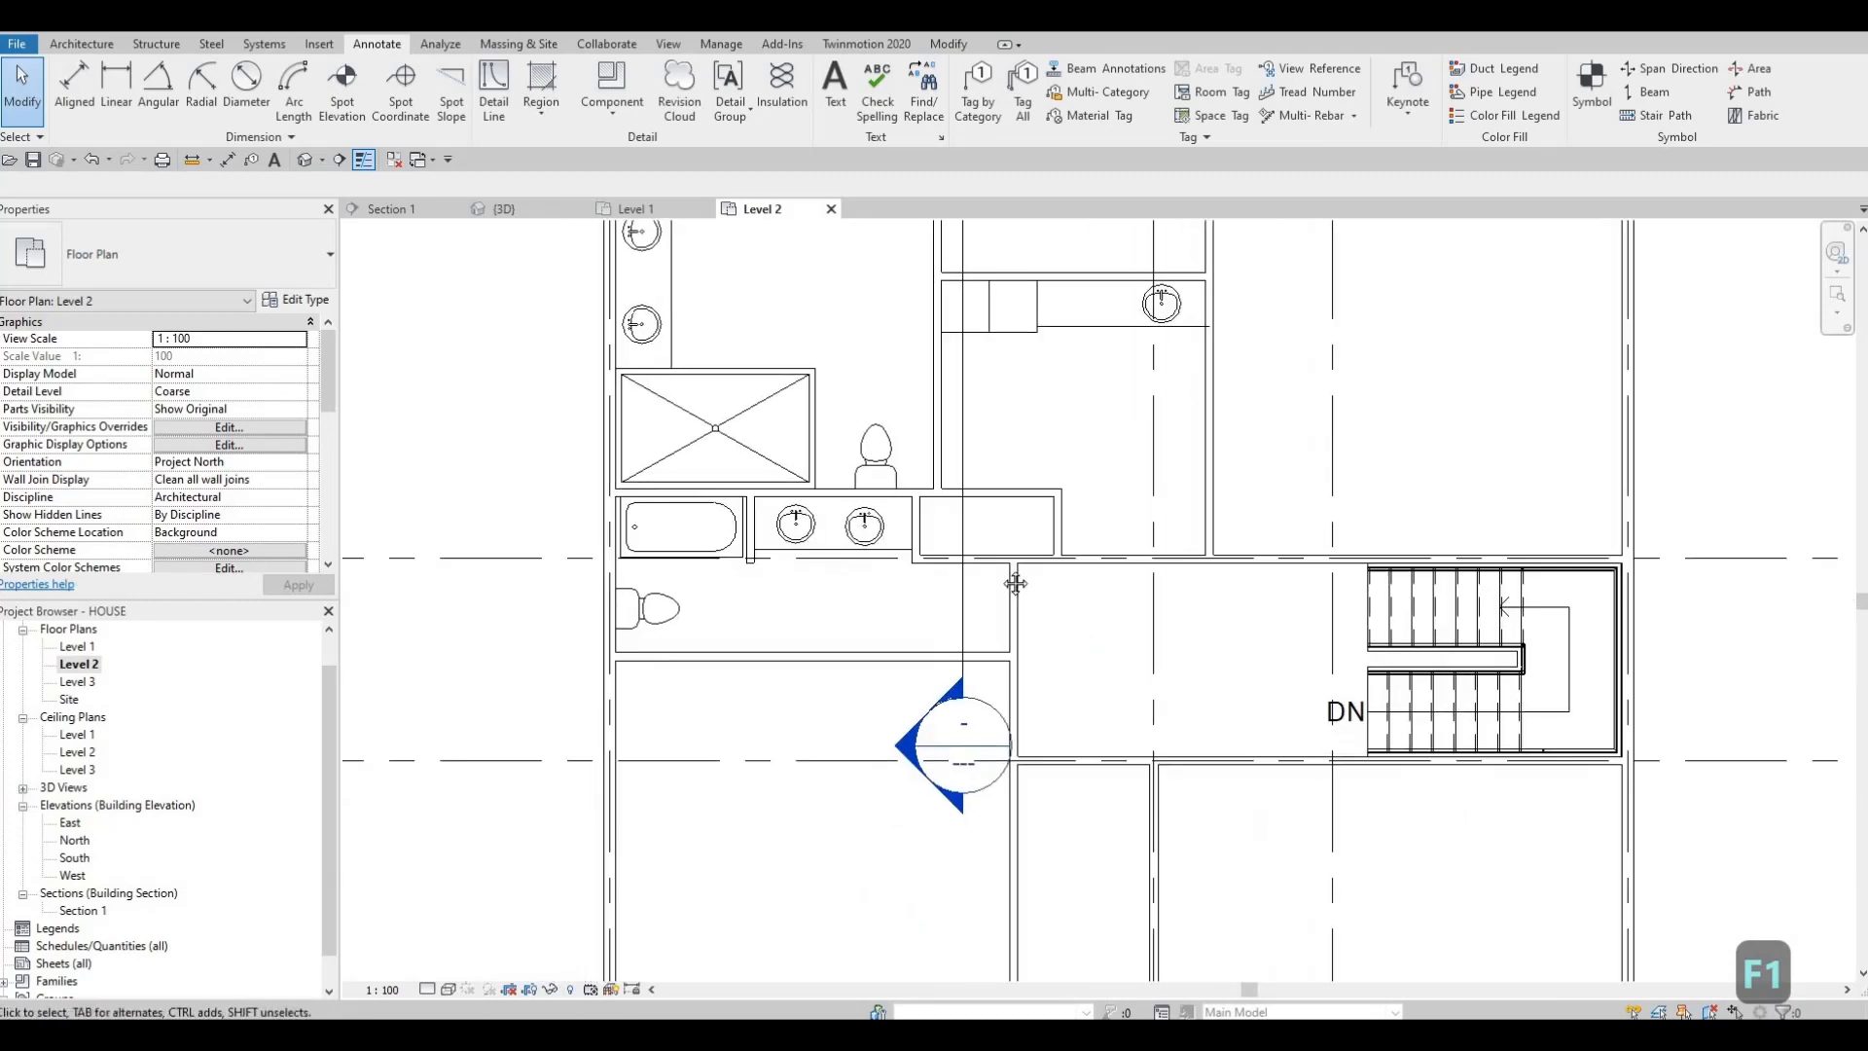
pyautogui.scroll(2, 910, 582)
pyautogui.scroll(-5, 933, 603)
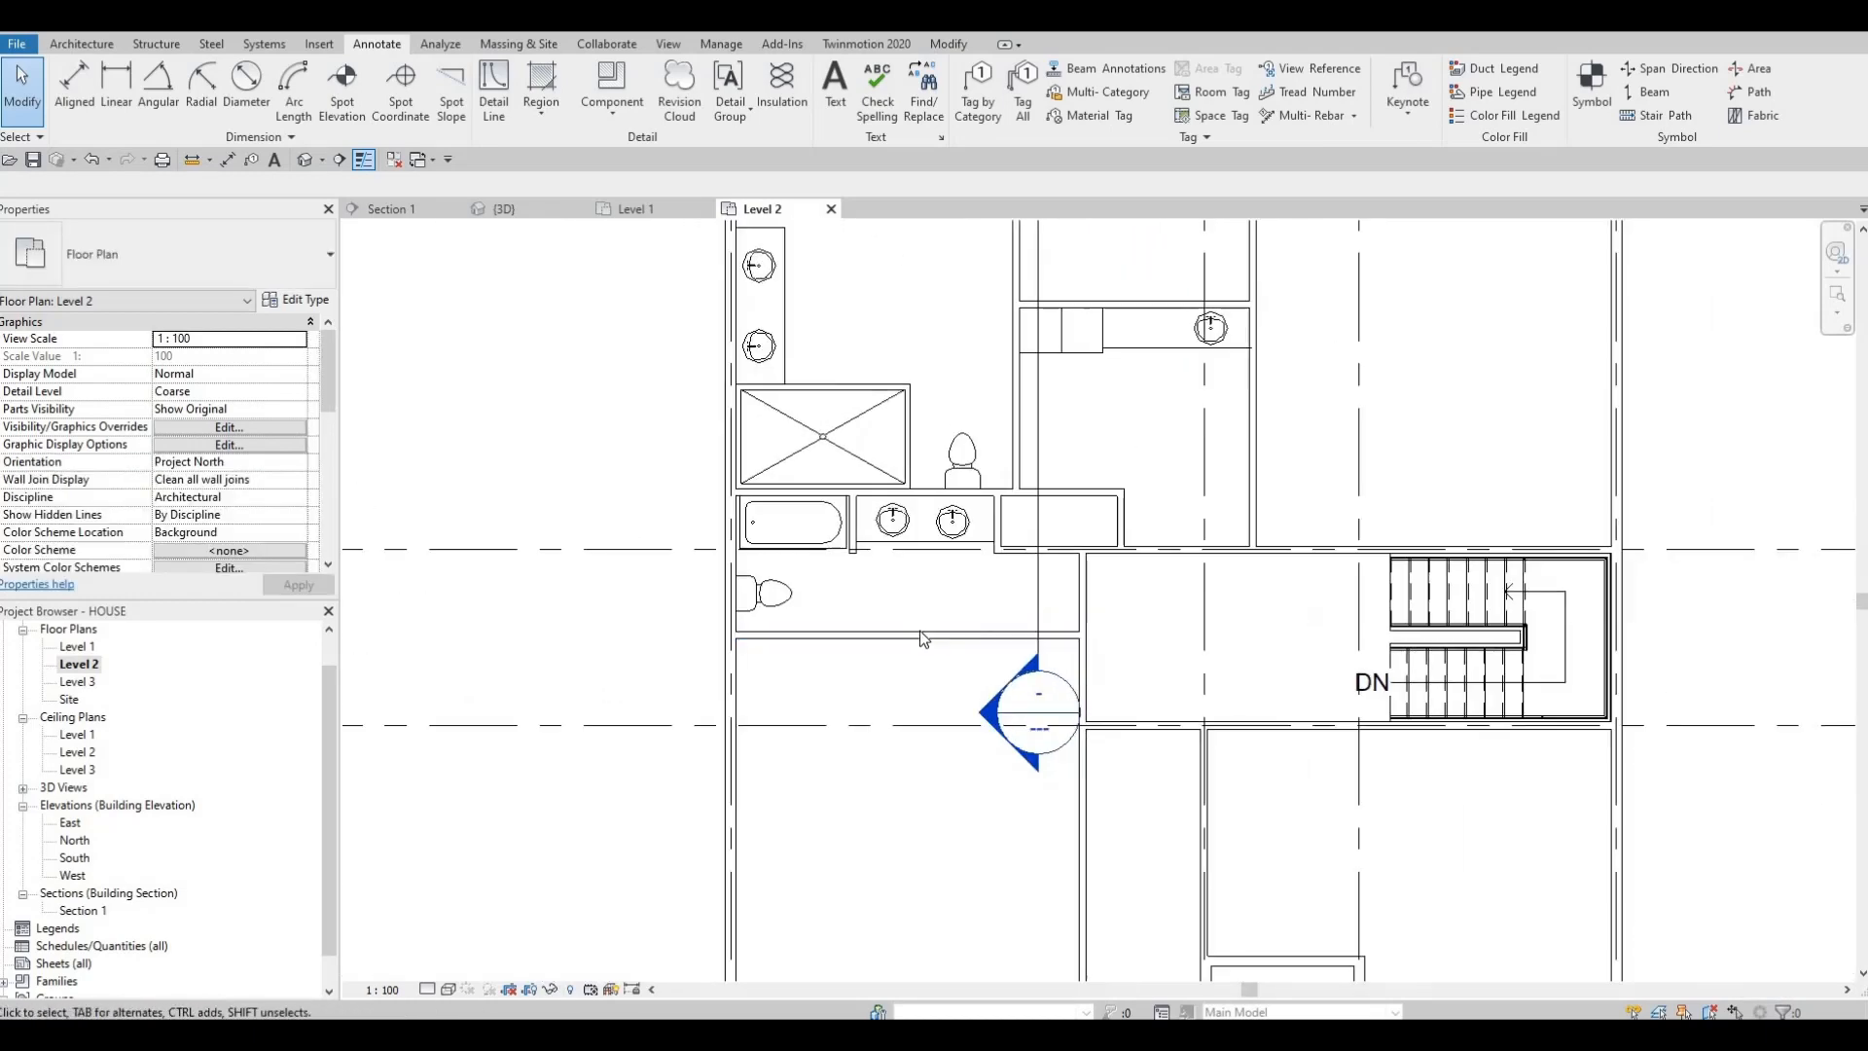
pyautogui.scroll(-2, 1070, 603)
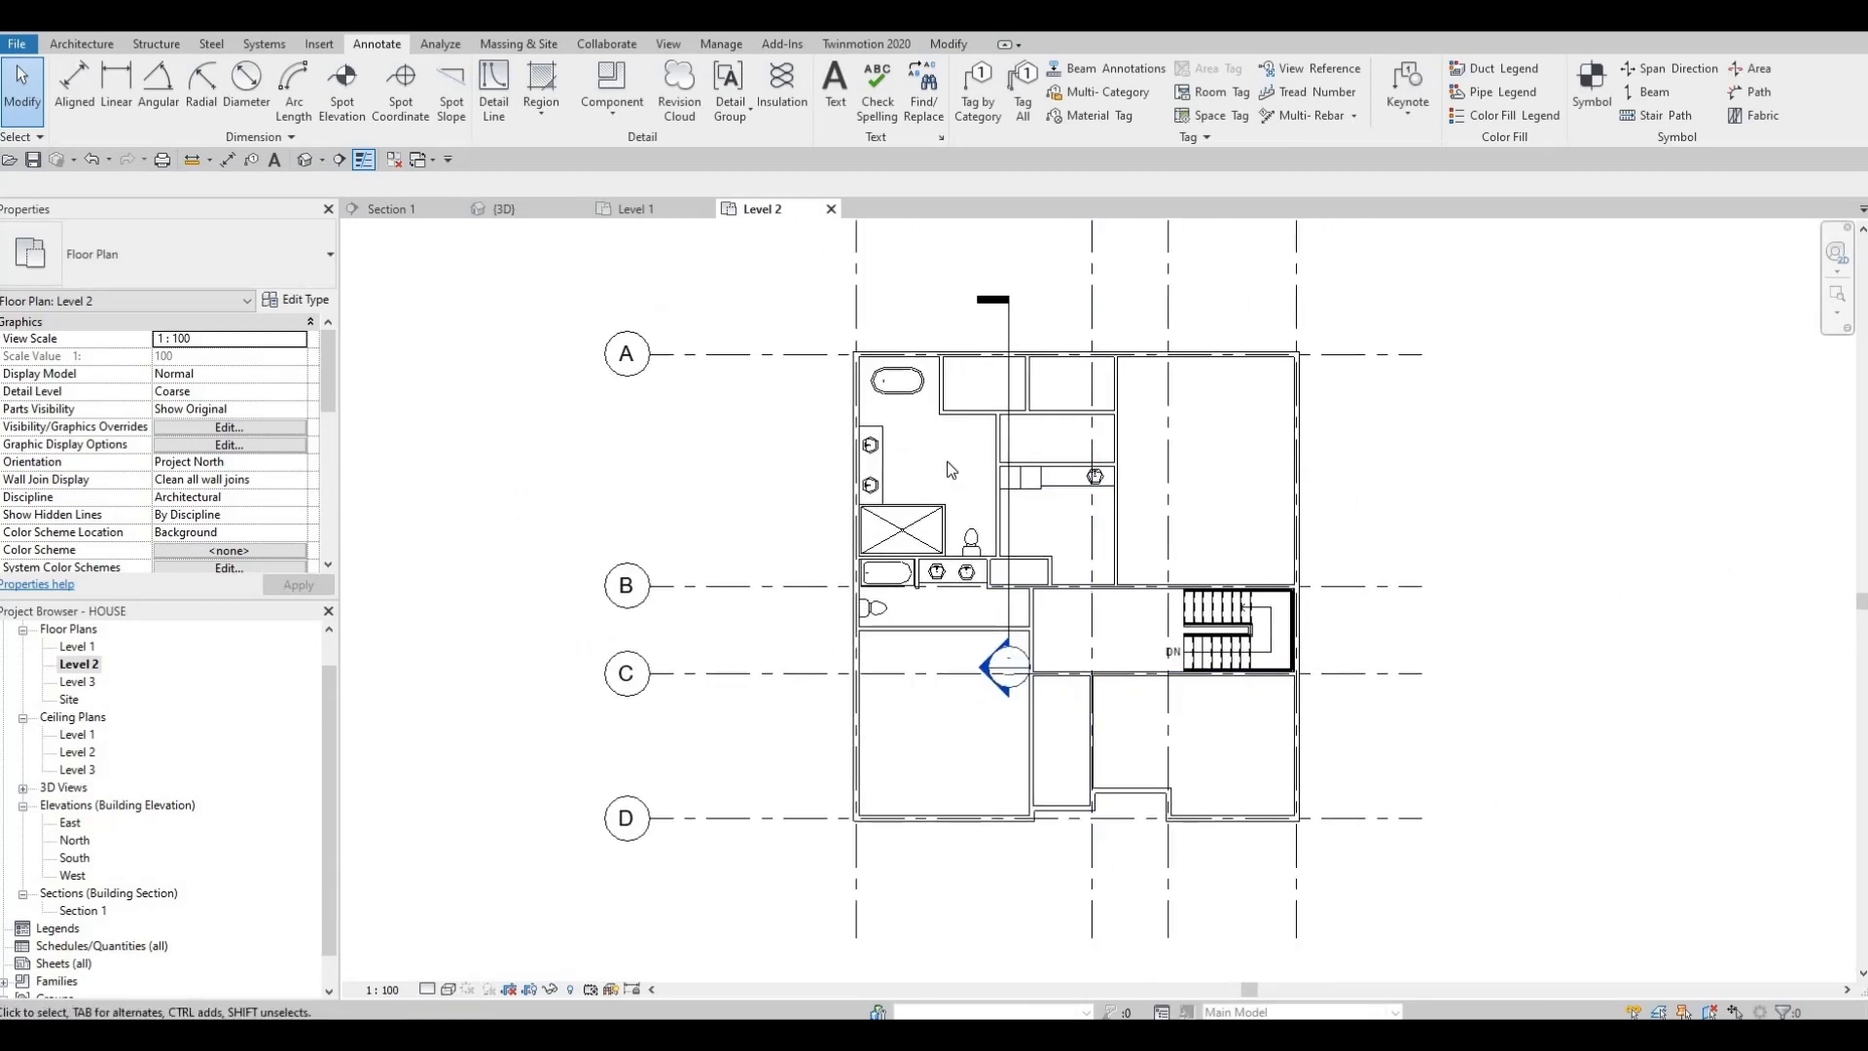
# - Start placing doors with the M_Door-Interior-Single-2_Panel-Wood 700 x 2000mm type
pyautogui.scroll(4, 1032, 399)
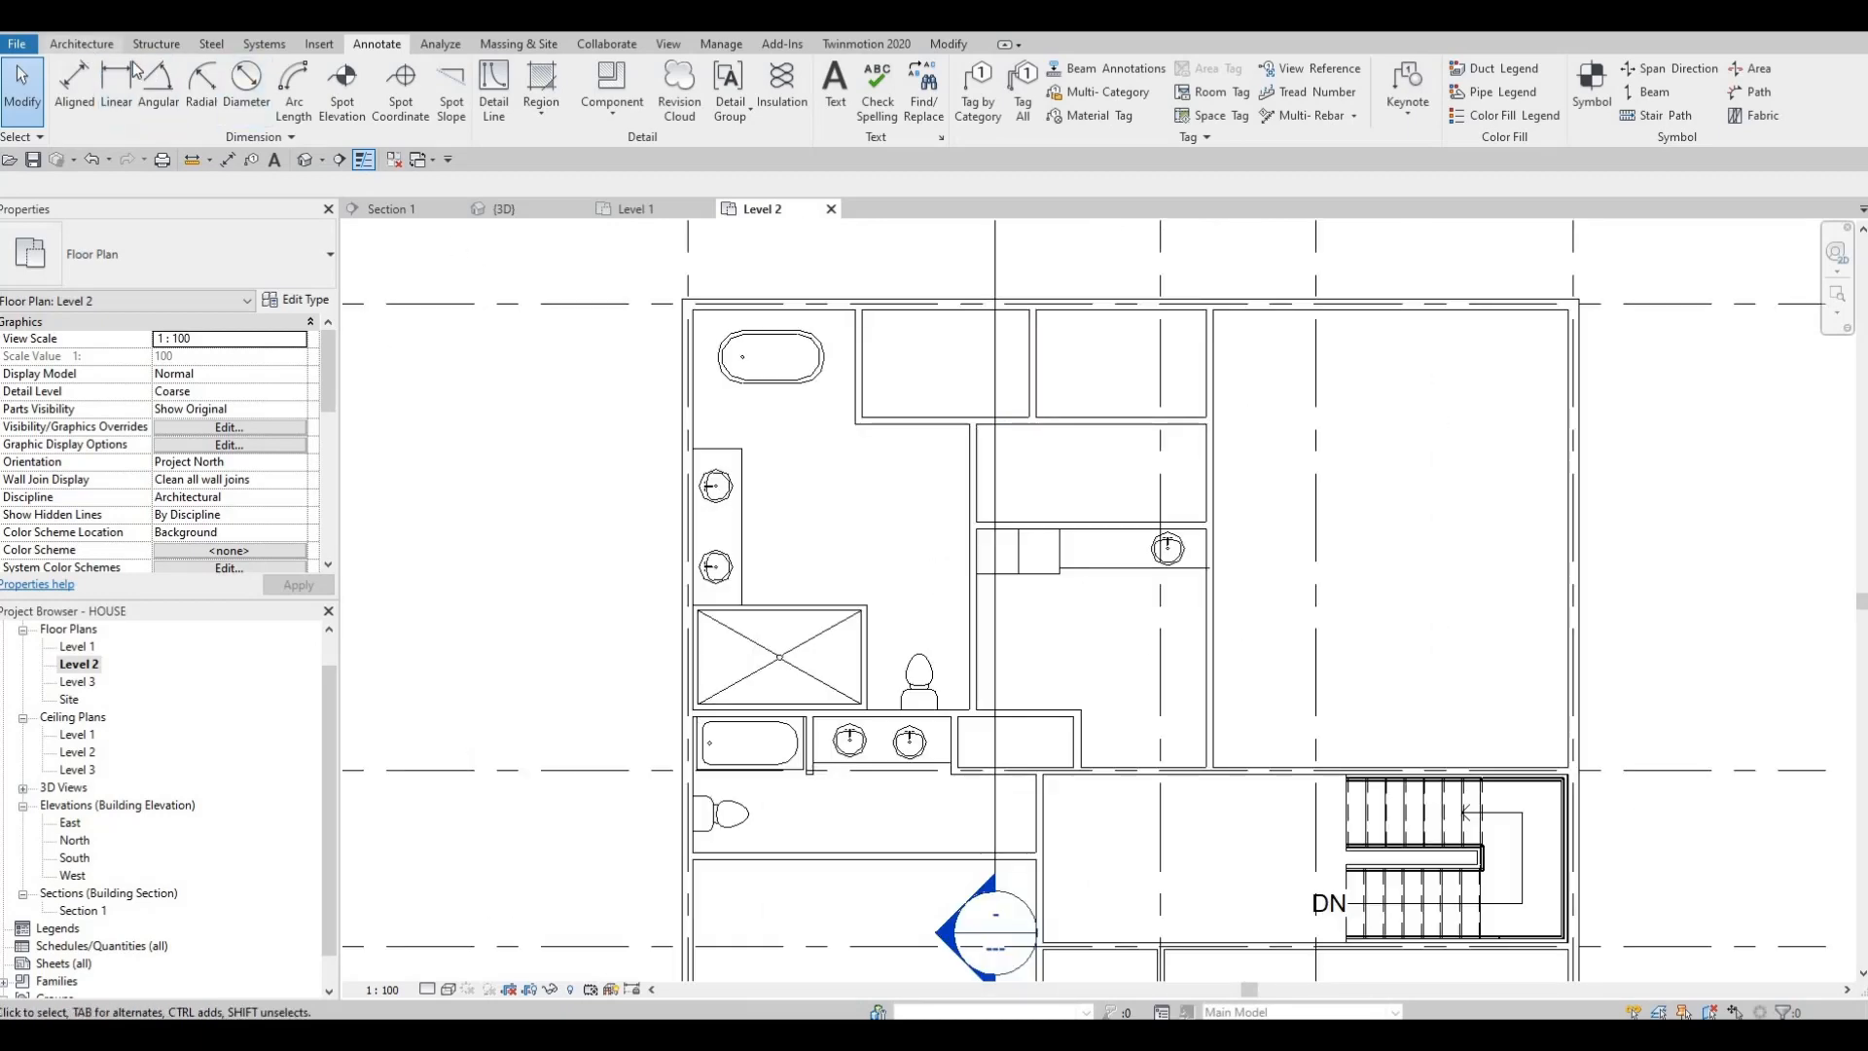
pyautogui.click(82, 44)
pyautogui.click(114, 86)
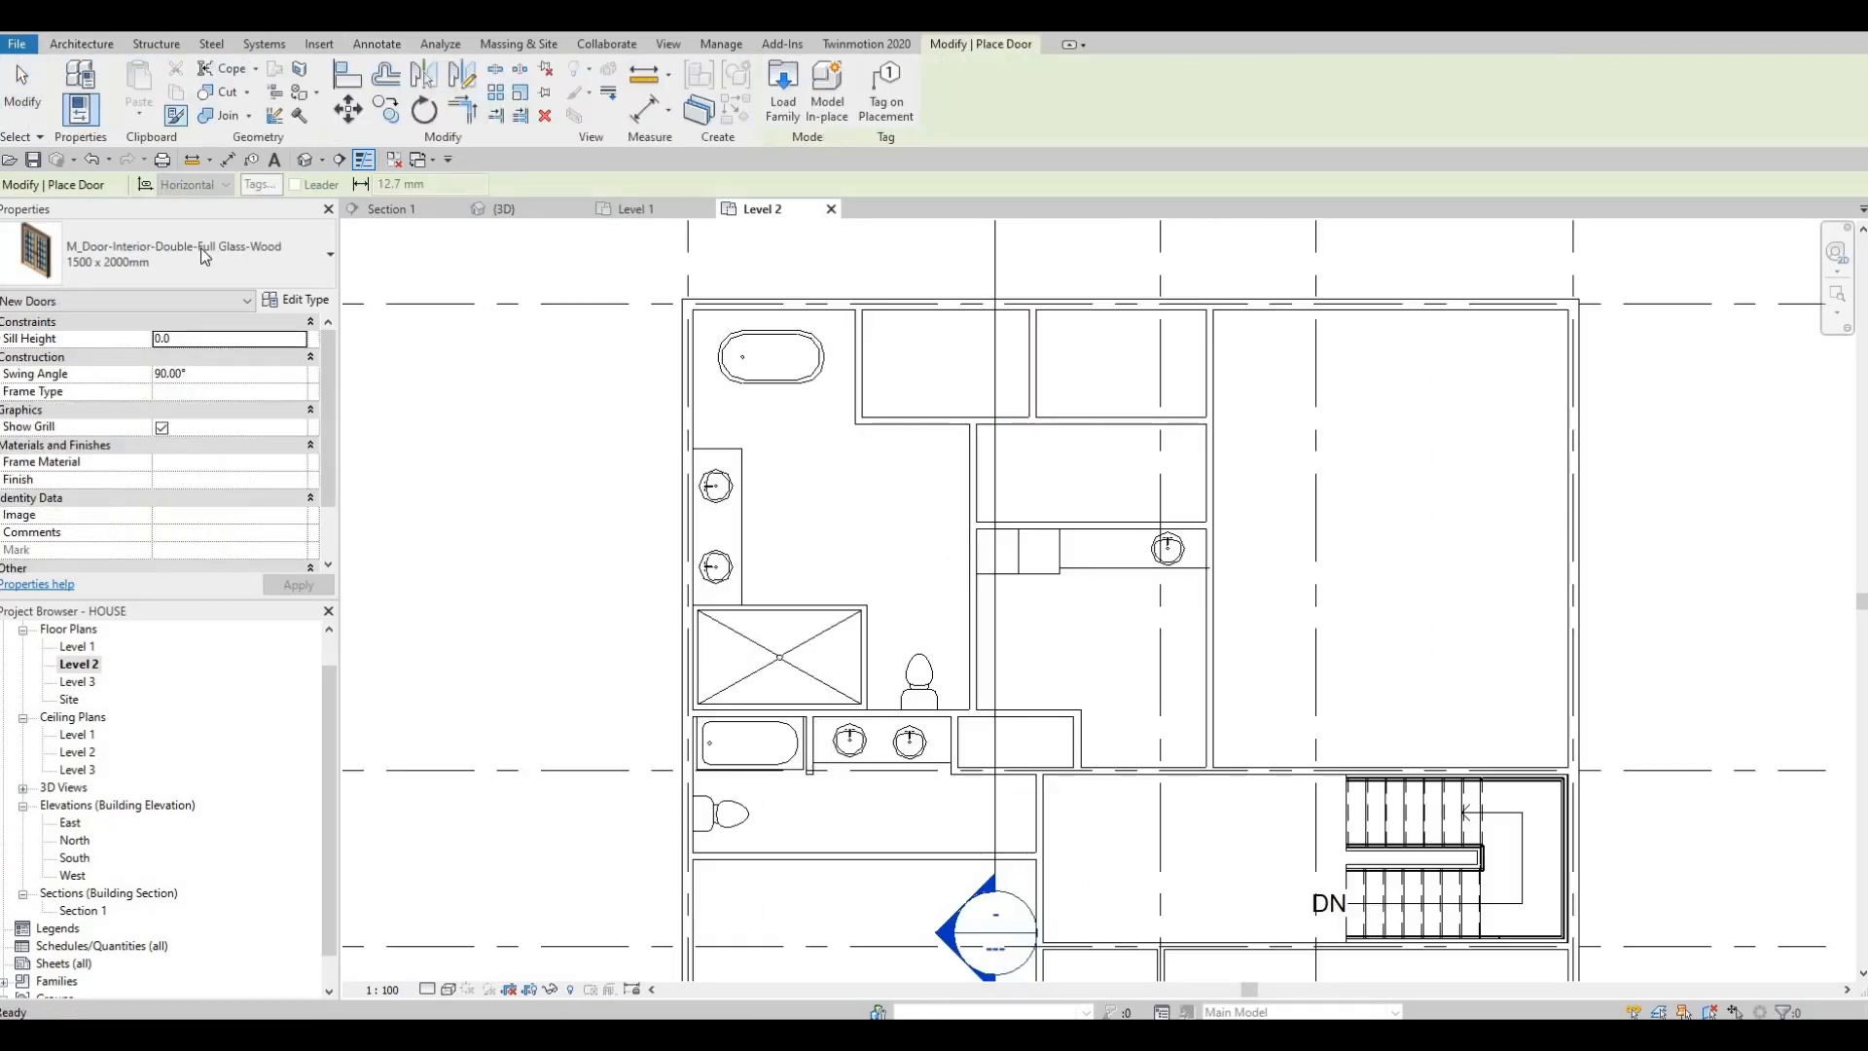
pyautogui.click(206, 267)
pyautogui.scroll(-6, 189, 472)
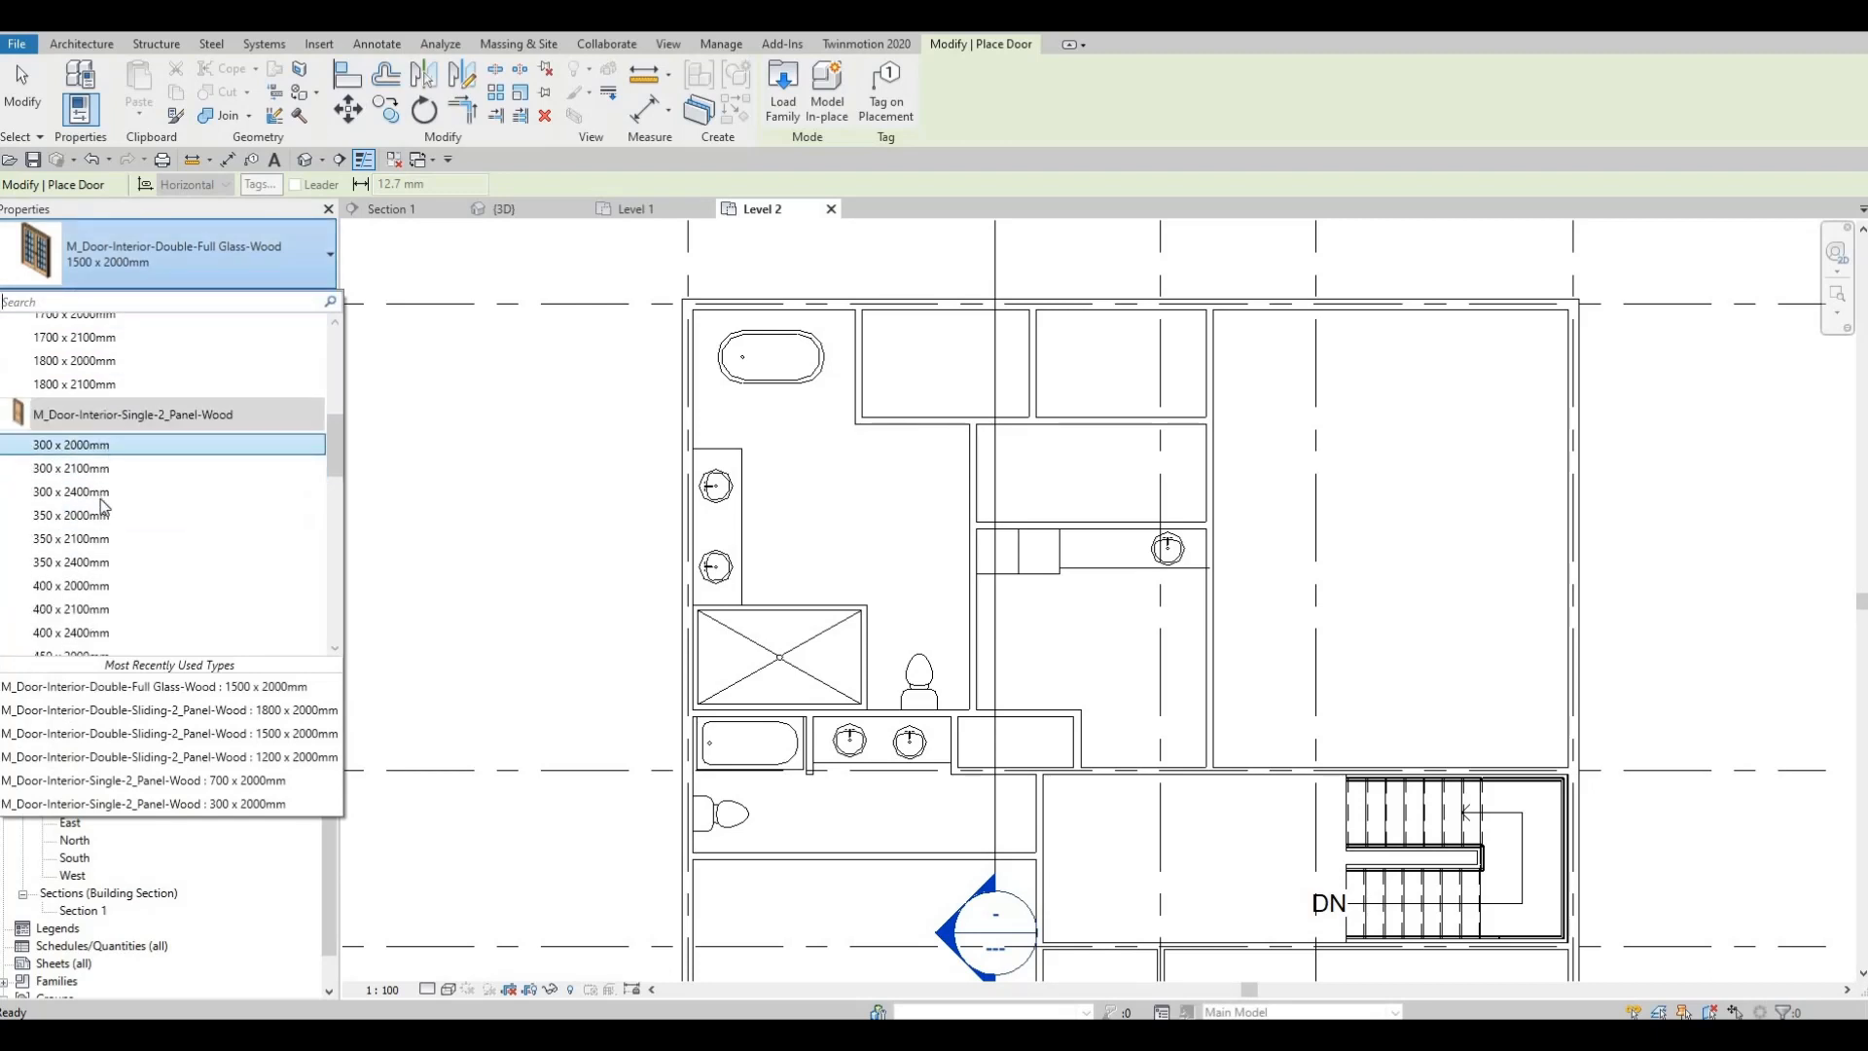
pyautogui.scroll(-4, 100, 623)
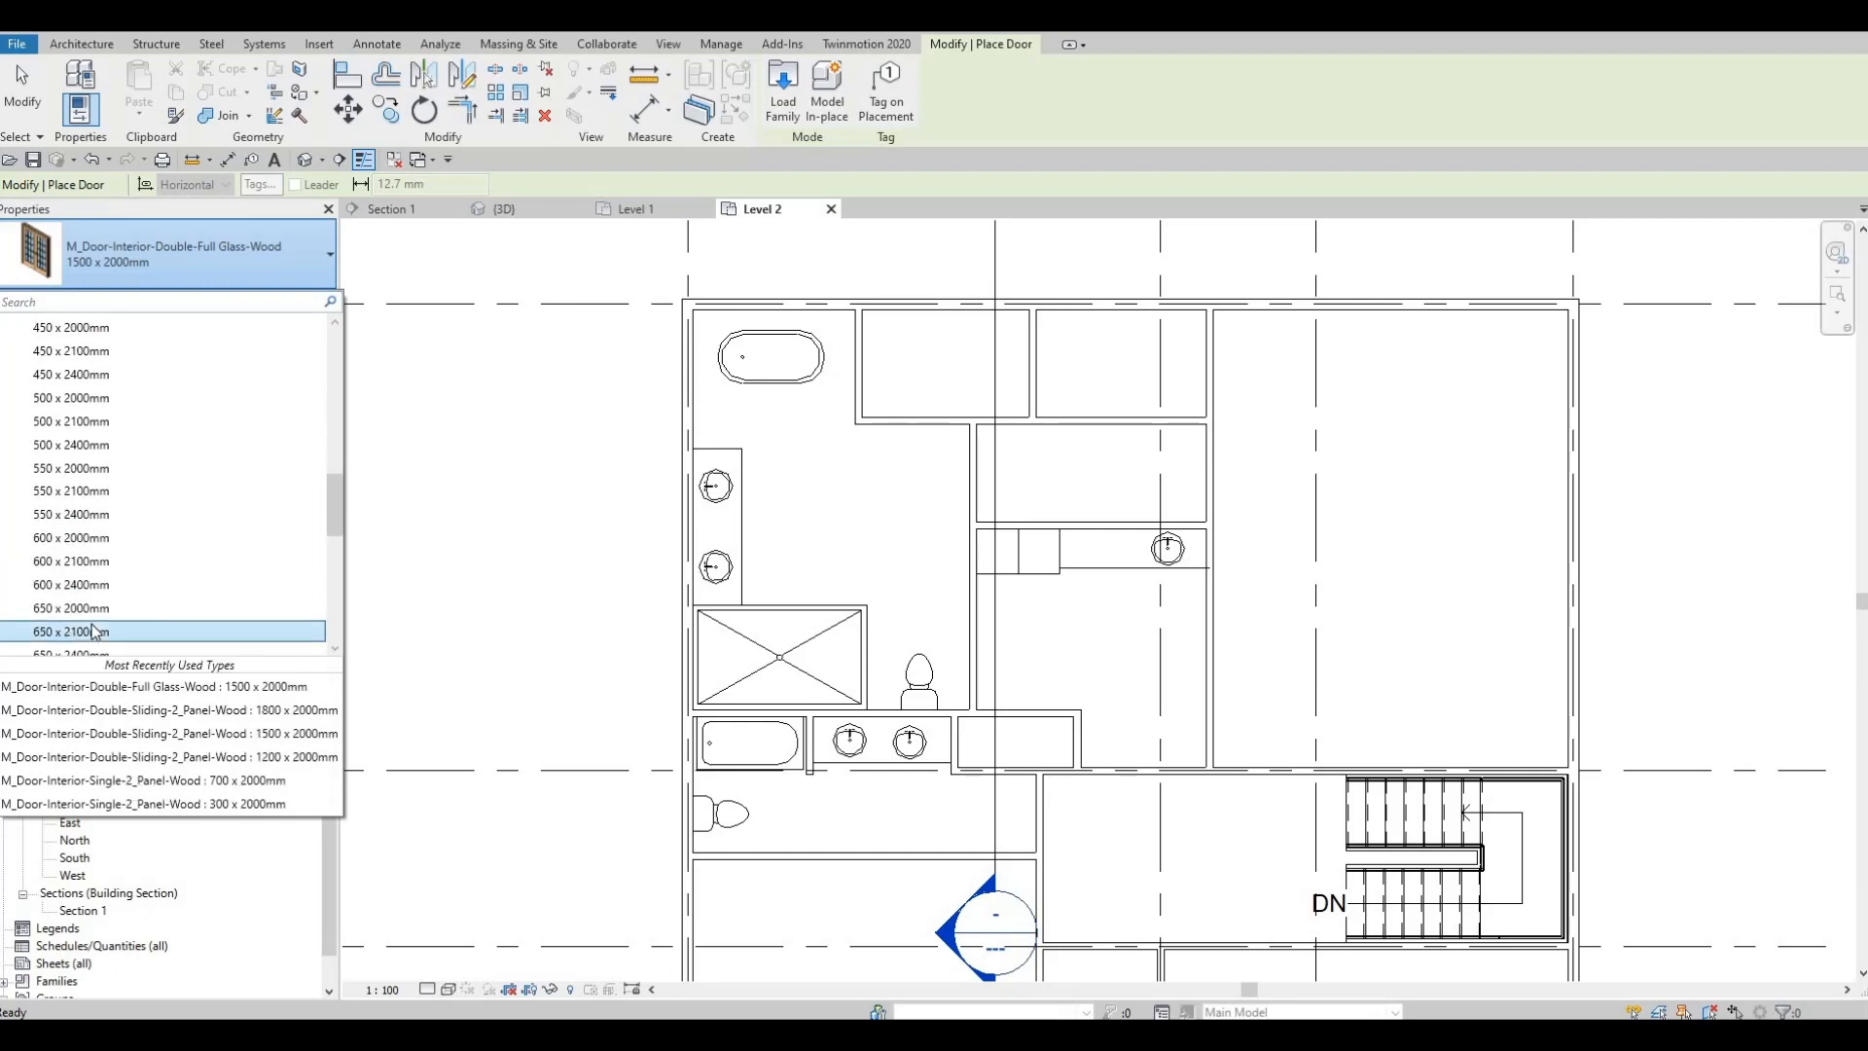
pyautogui.scroll(-1, 94, 633)
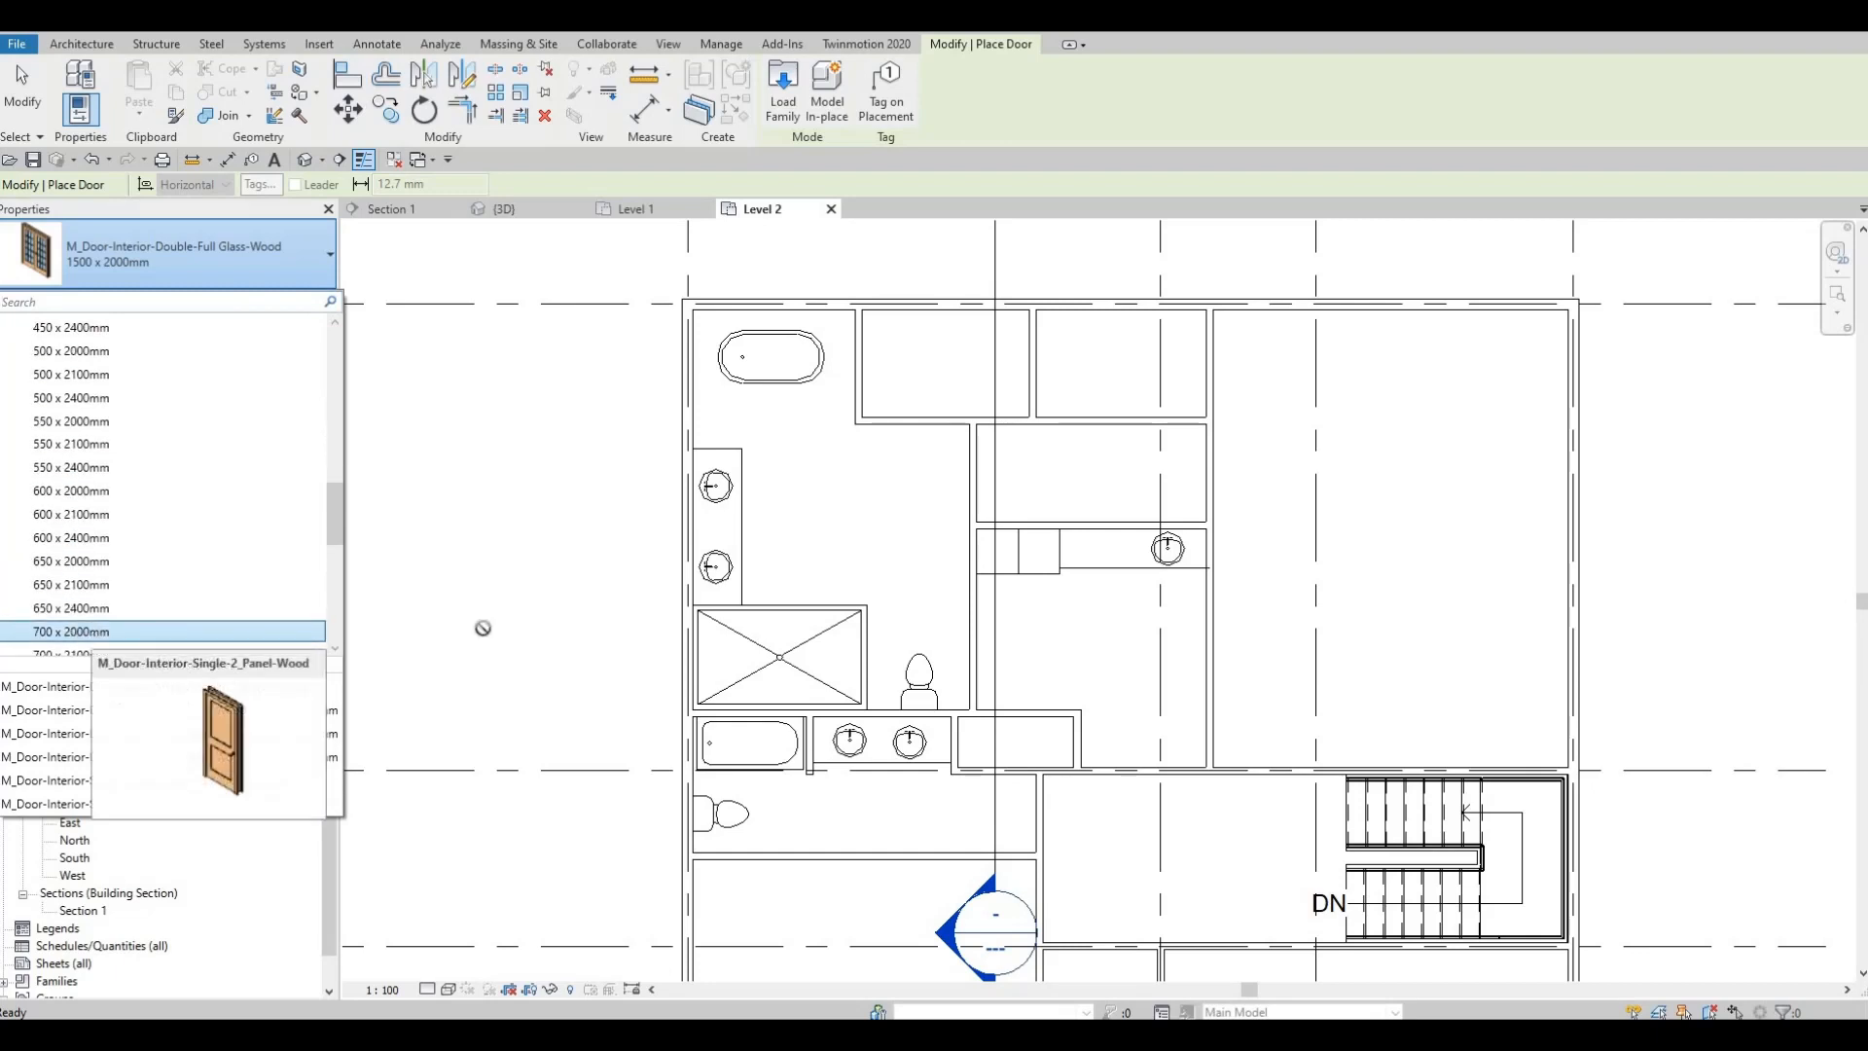
pyautogui.click(94, 632)
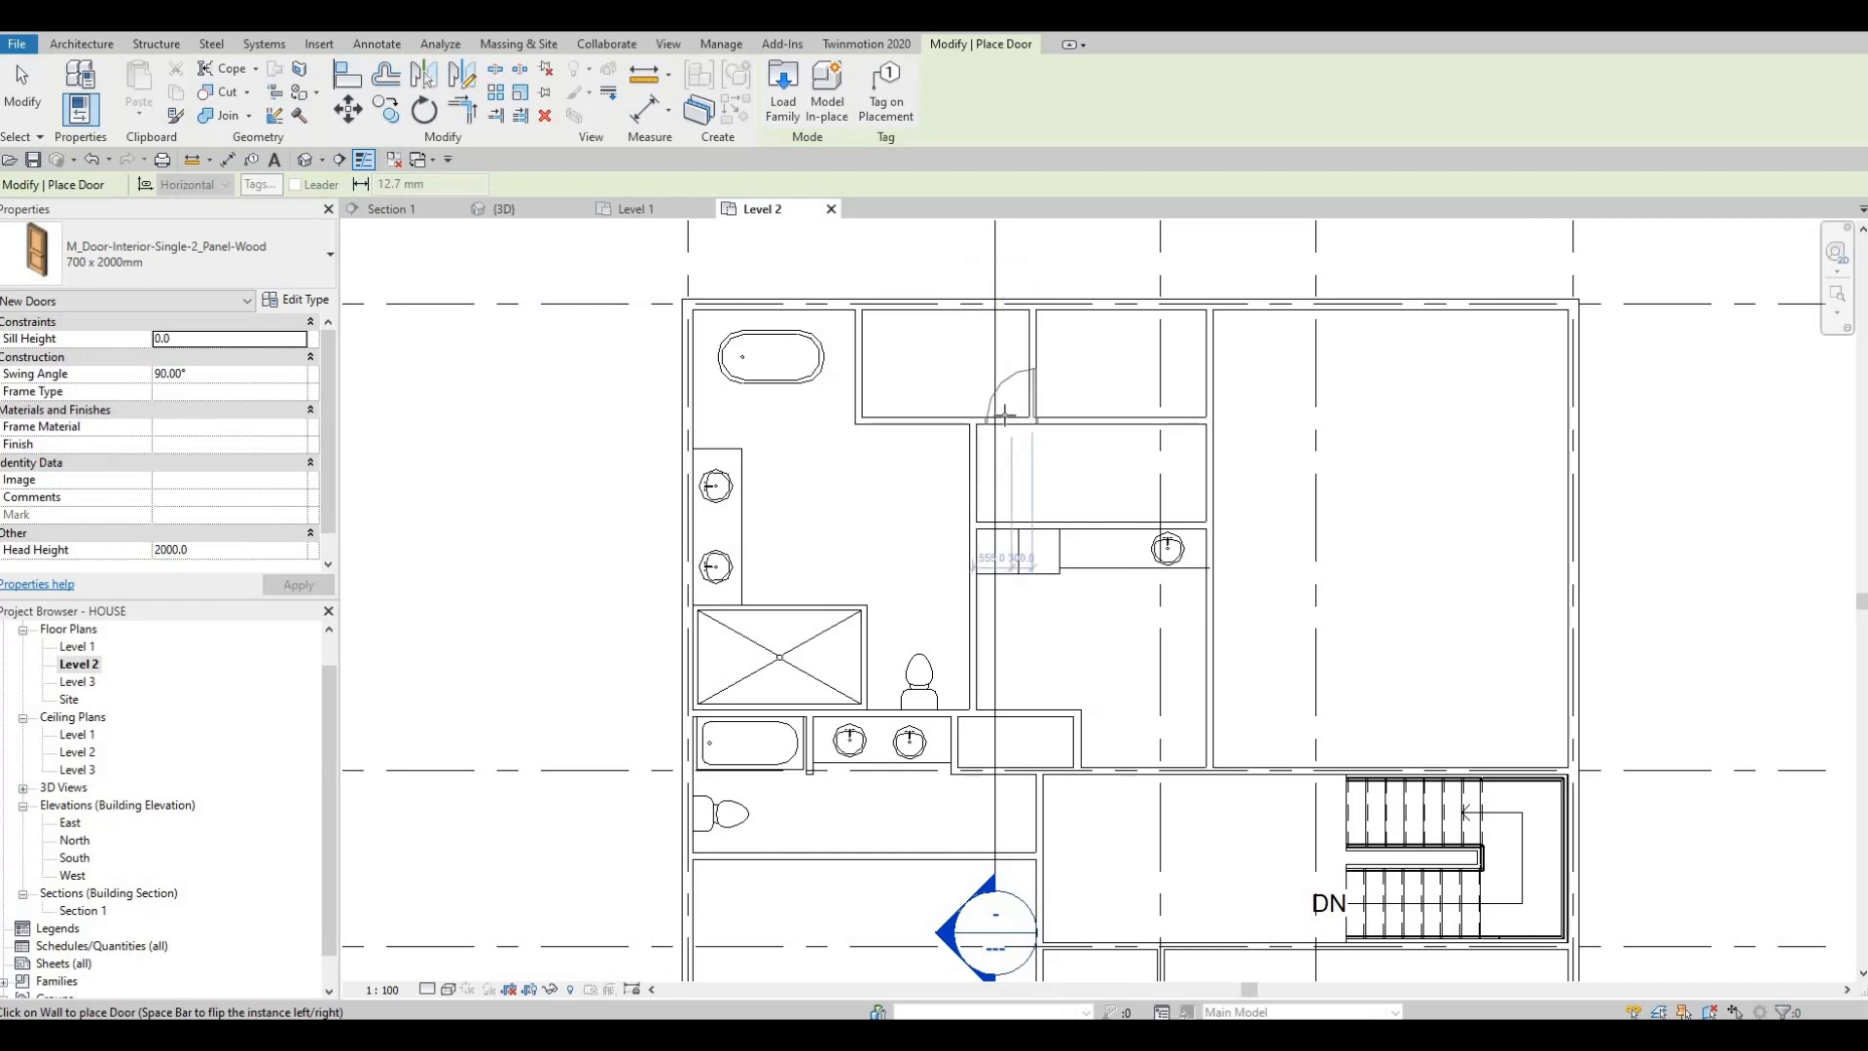
# - Place one door in the lower wall of each upper closet, hinged on either side of their dividing wall and swinging inward
pyautogui.scroll(1, 1007, 407)
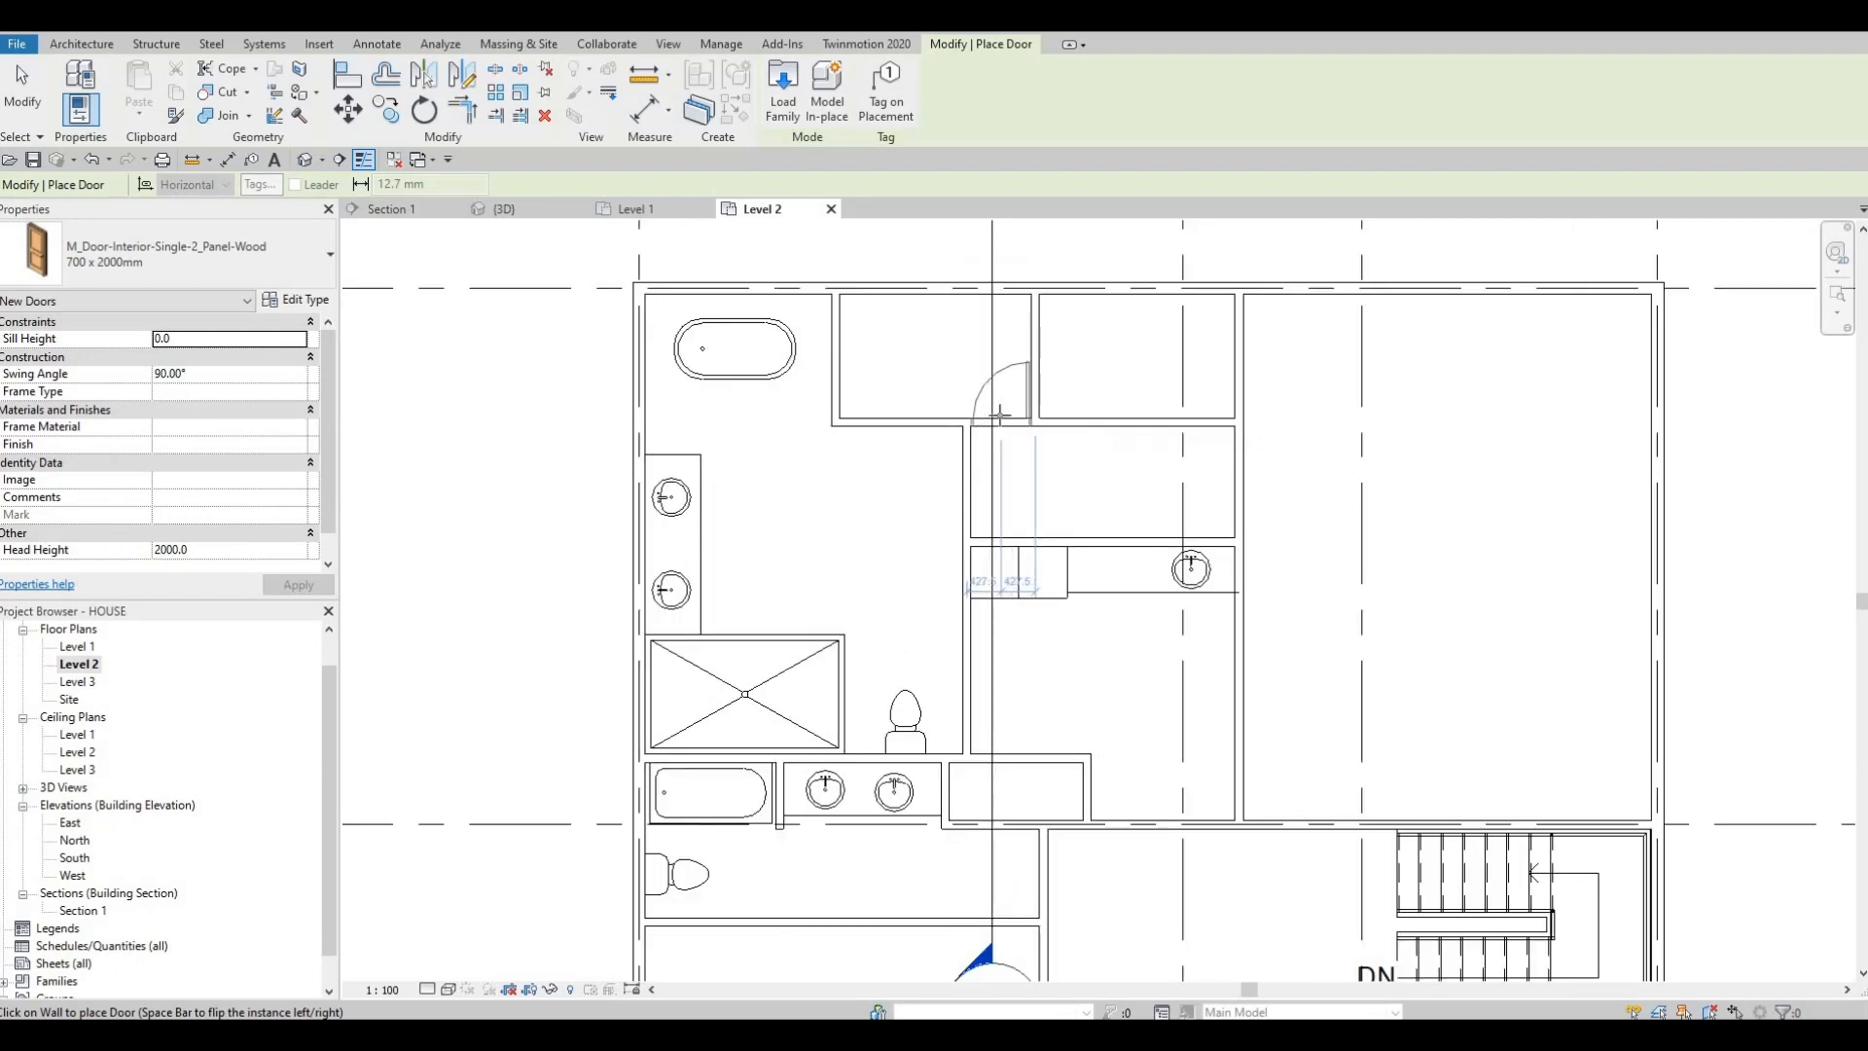
pyautogui.click(1077, 413)
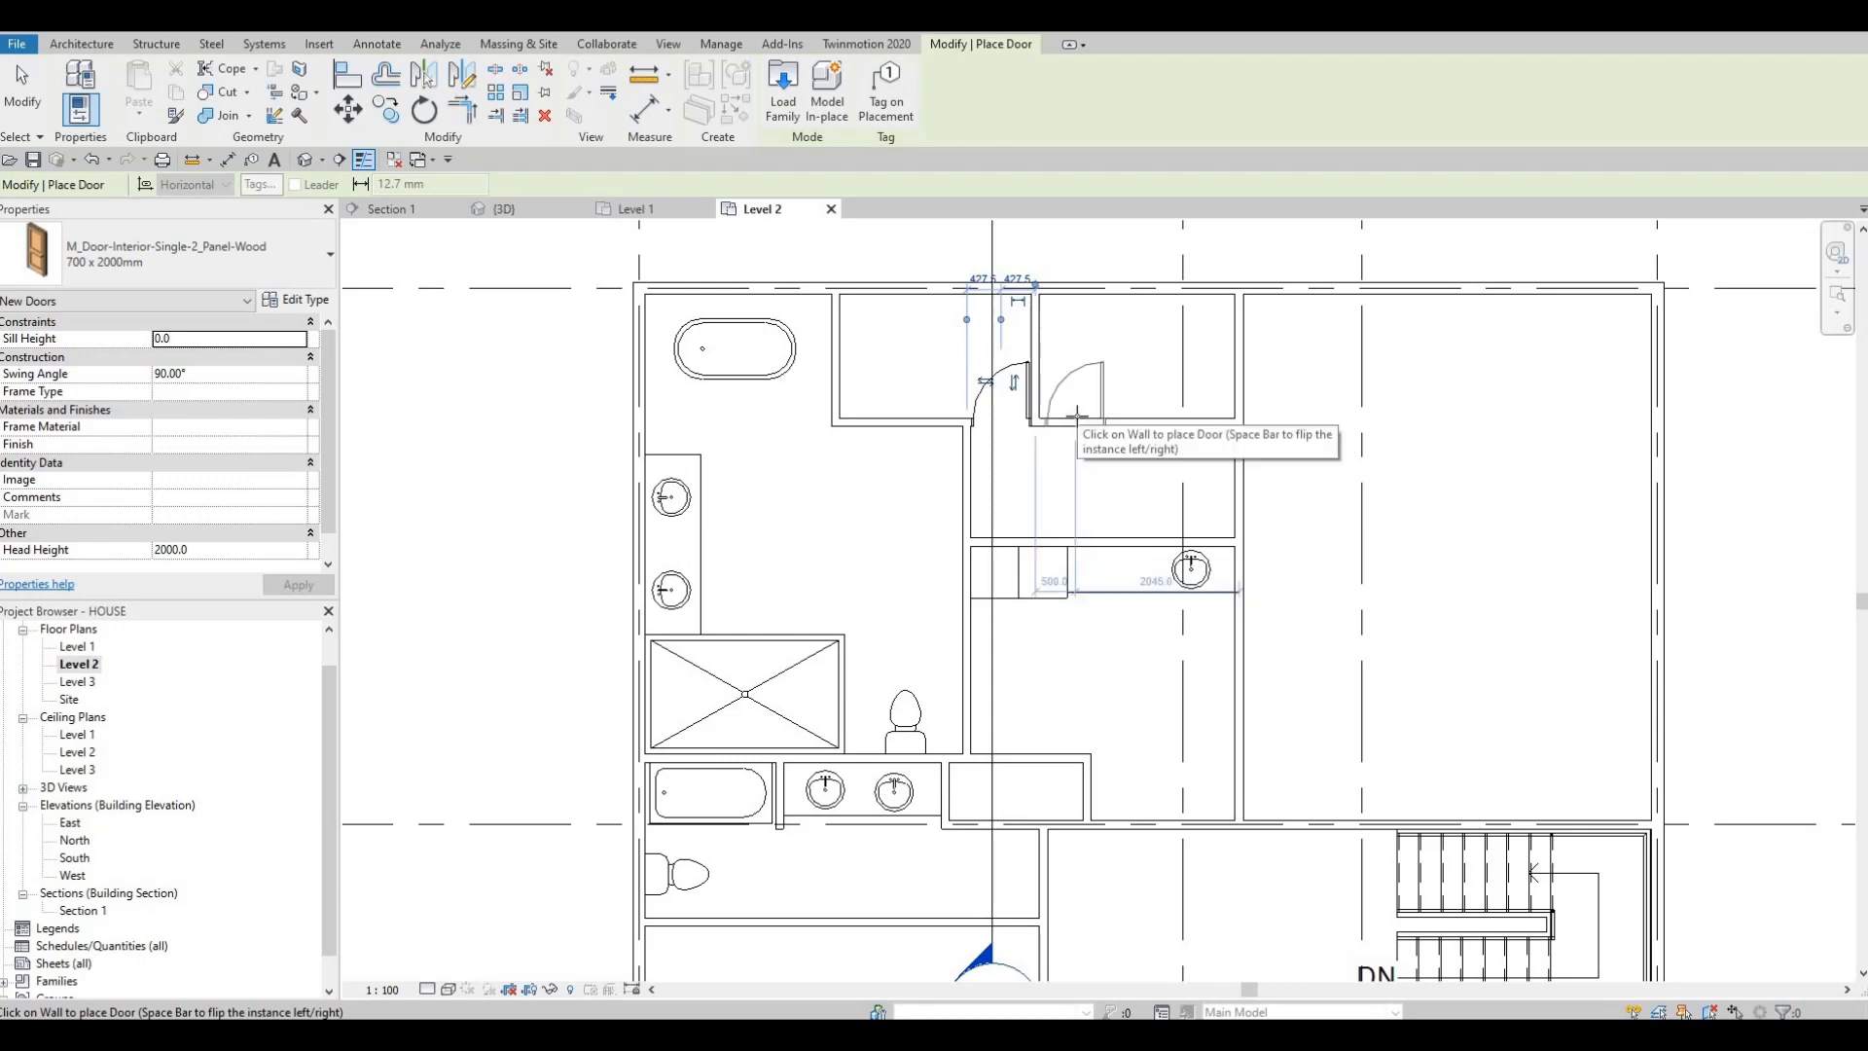
pyautogui.press('Escape')
pyautogui.press('Escape')
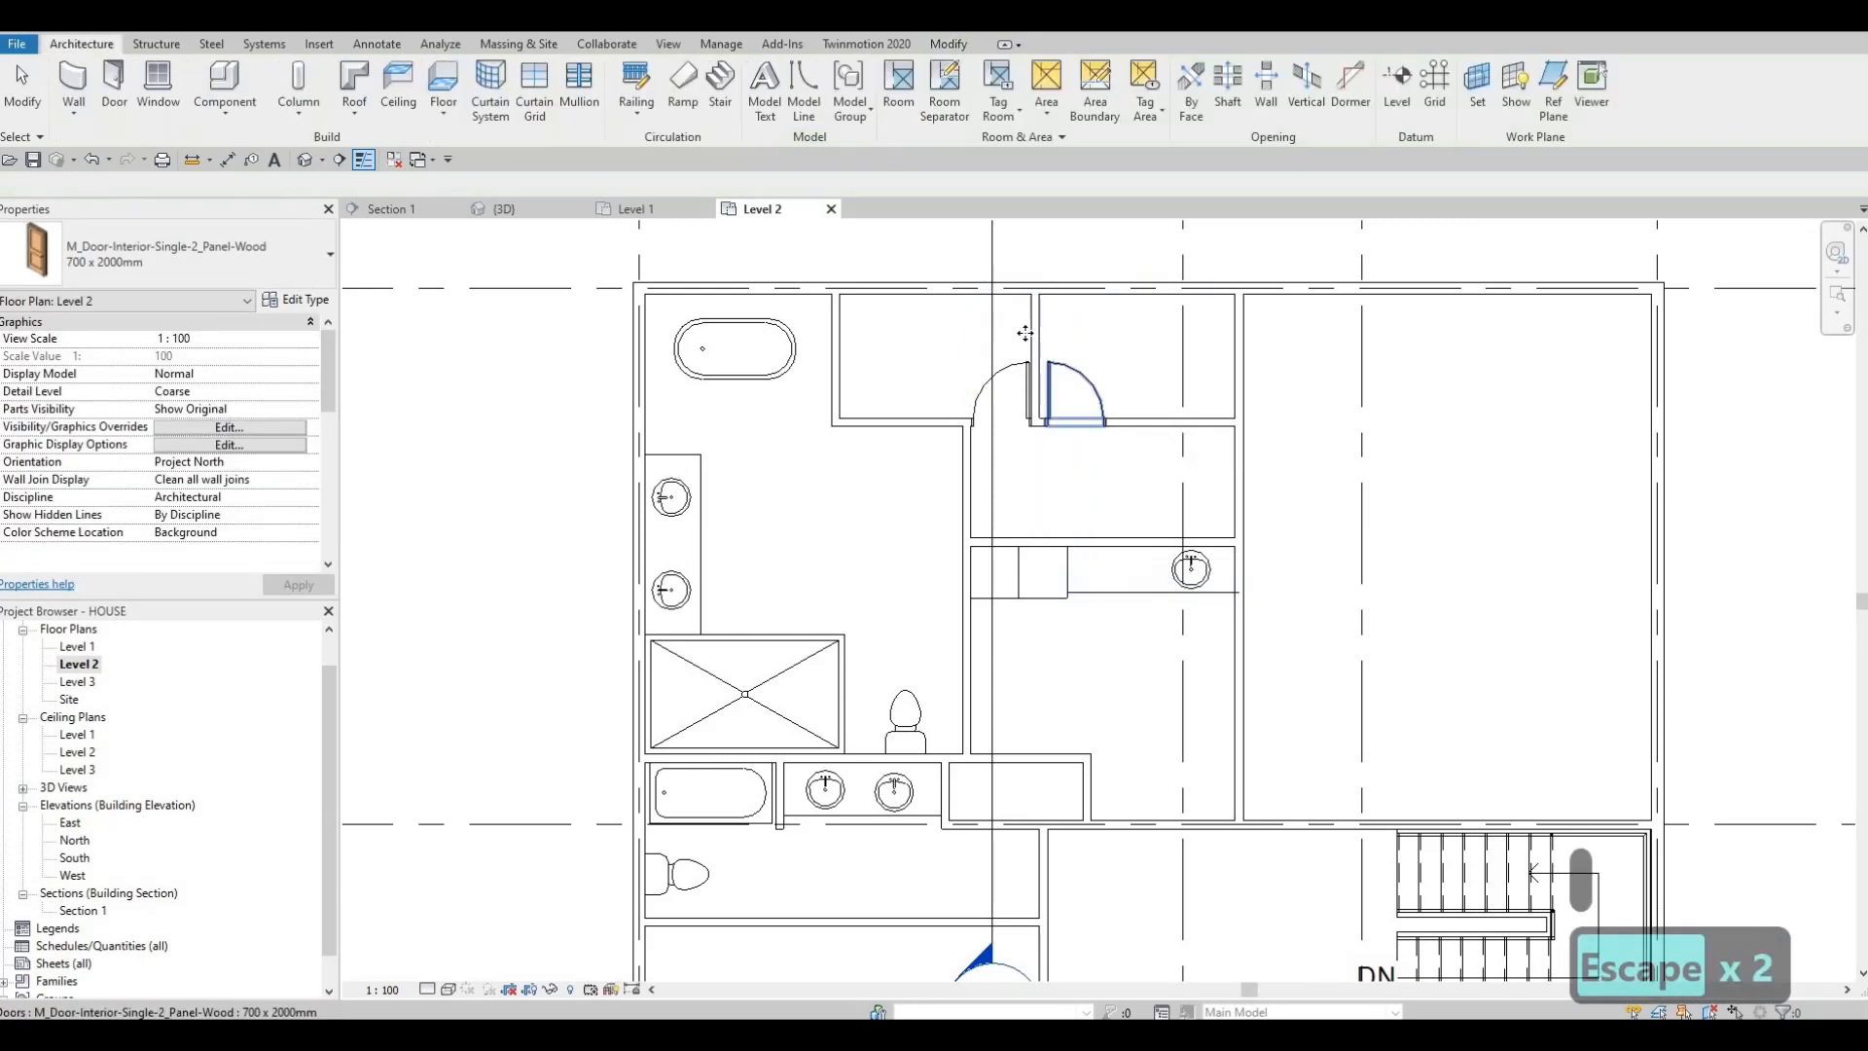
# - Nudge the dividing wall between the two upper closets slightly to the right
pyautogui.click(1029, 341)
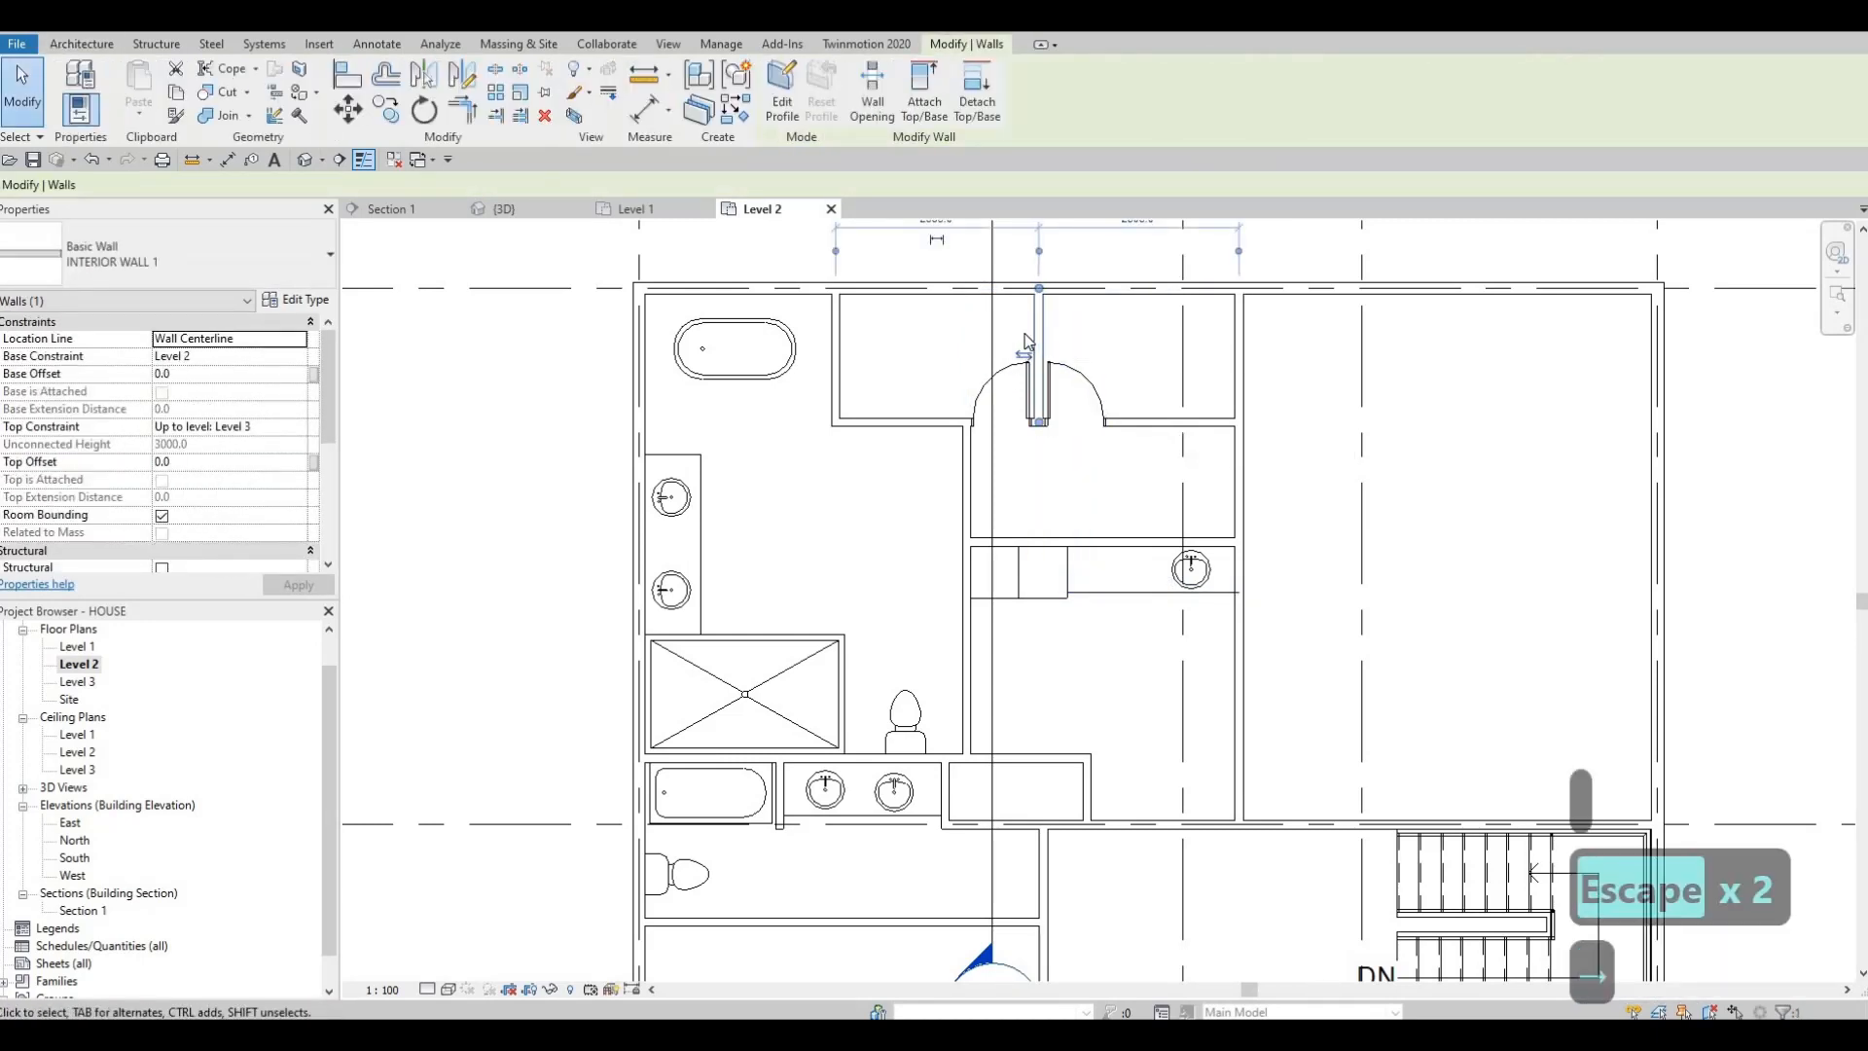
pyautogui.press('Right')
pyautogui.press('Right')
pyautogui.press('Escape')
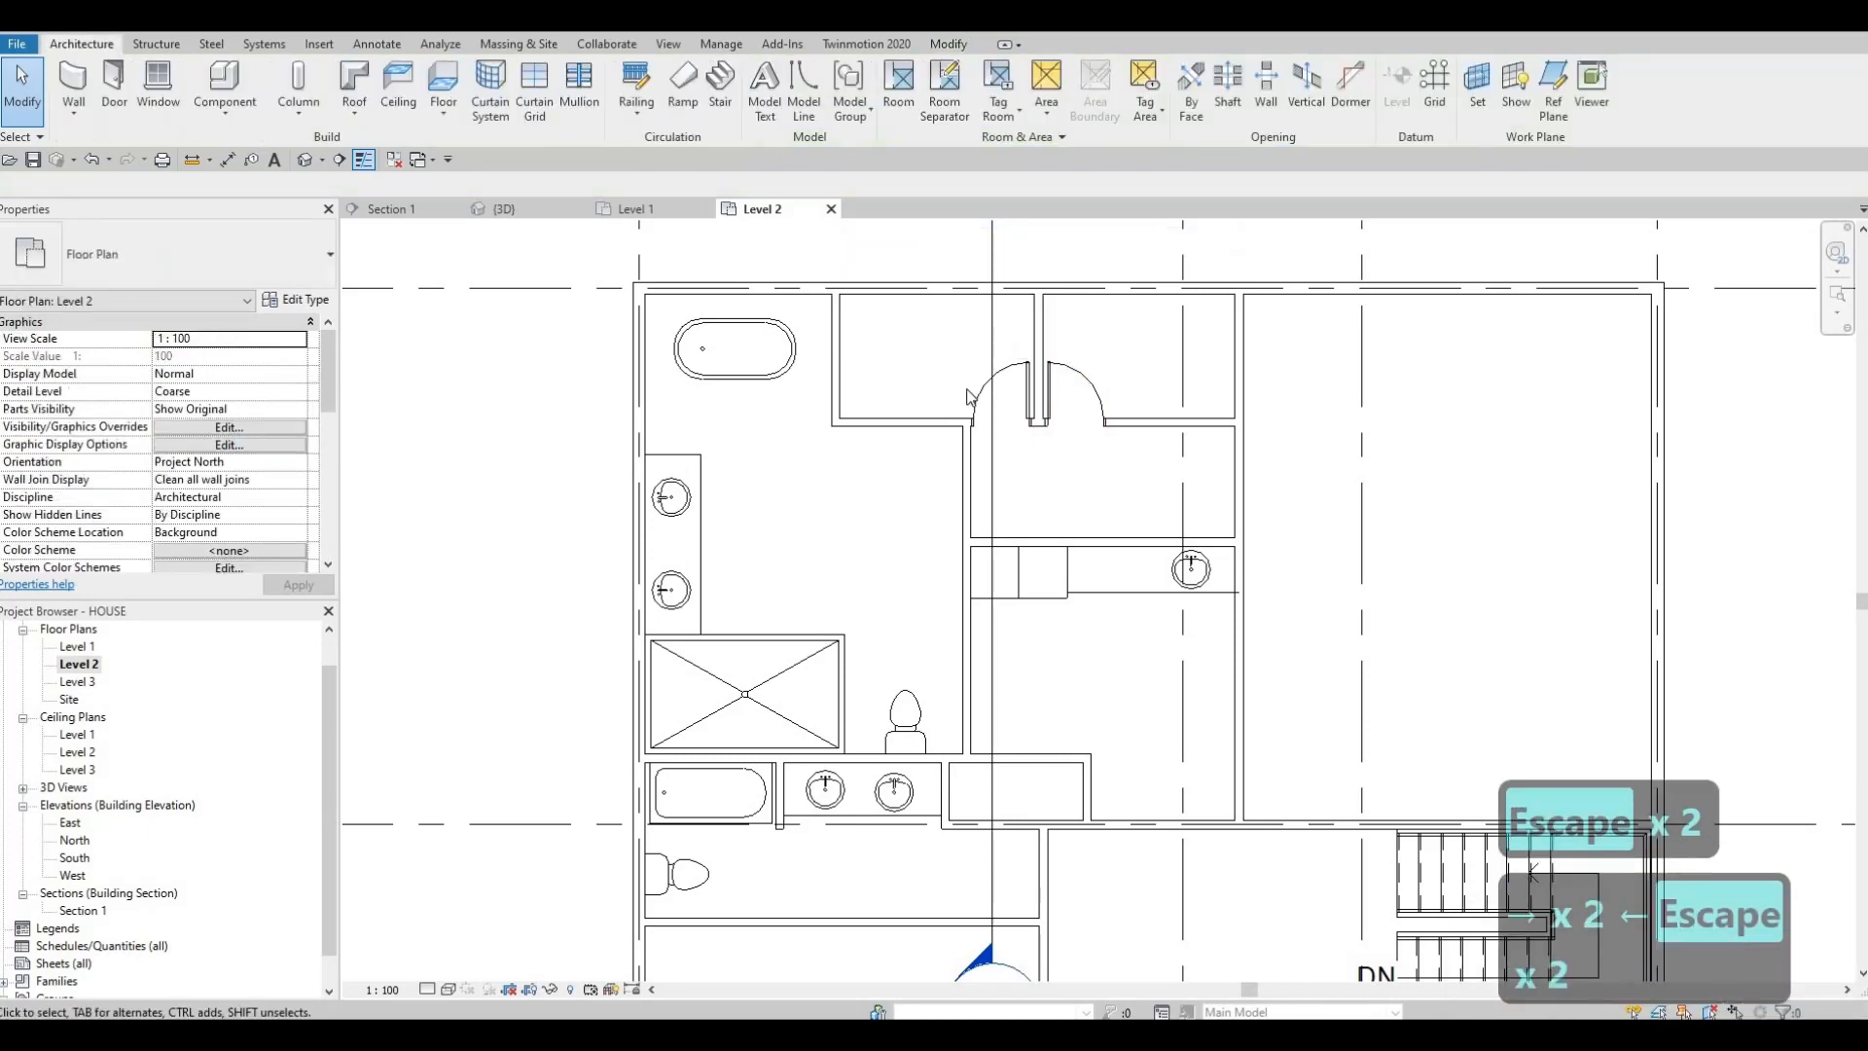
# - Place a matching 700 x 2000mm door in the large bathroom's right wall, 500 mm below the closet wall, swinging into the bathroom
pyautogui.scroll(1, 1100, 459)
pyautogui.scroll(-1, 1100, 459)
pyautogui.moveTo(1150, 606); pyautogui.dragTo(1148, 598, button='middle')
pyautogui.moveTo(796, 461); pyautogui.dragTo(790, 435, button='middle')
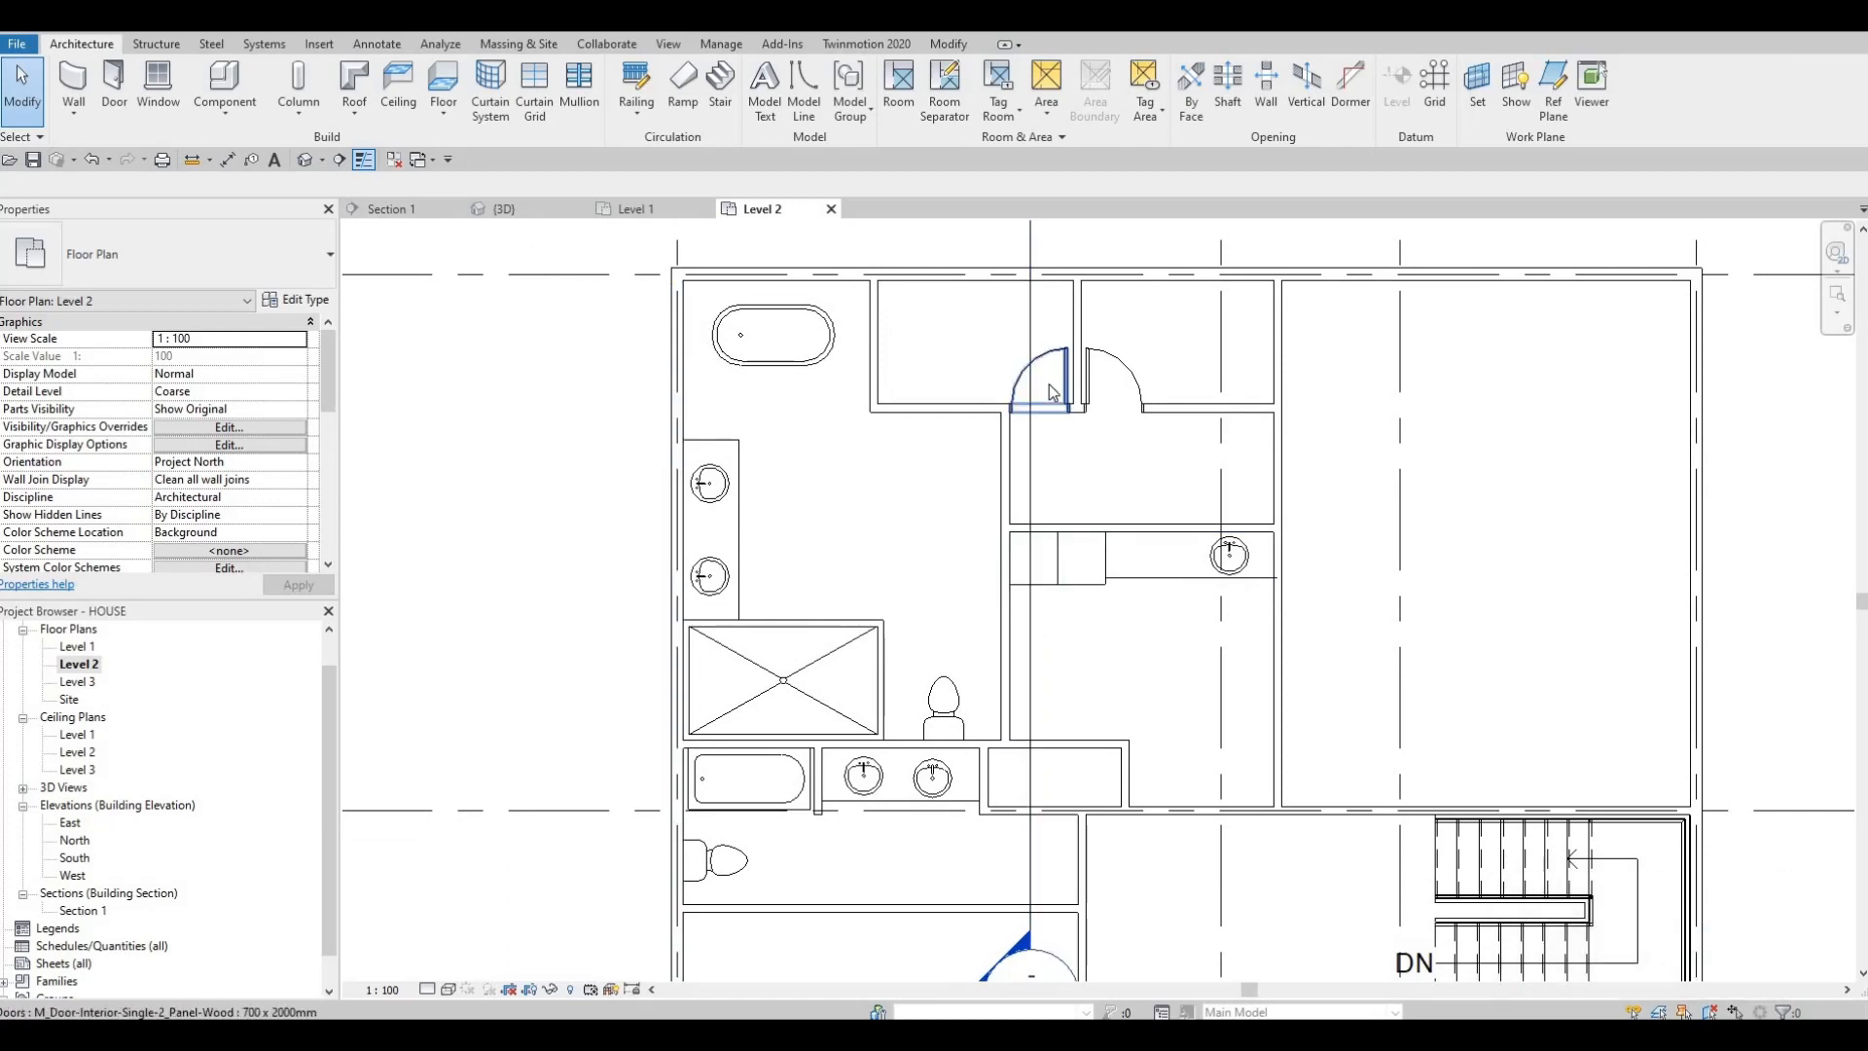
pyautogui.click(1052, 392)
pyautogui.press('c')
pyautogui.press('s')
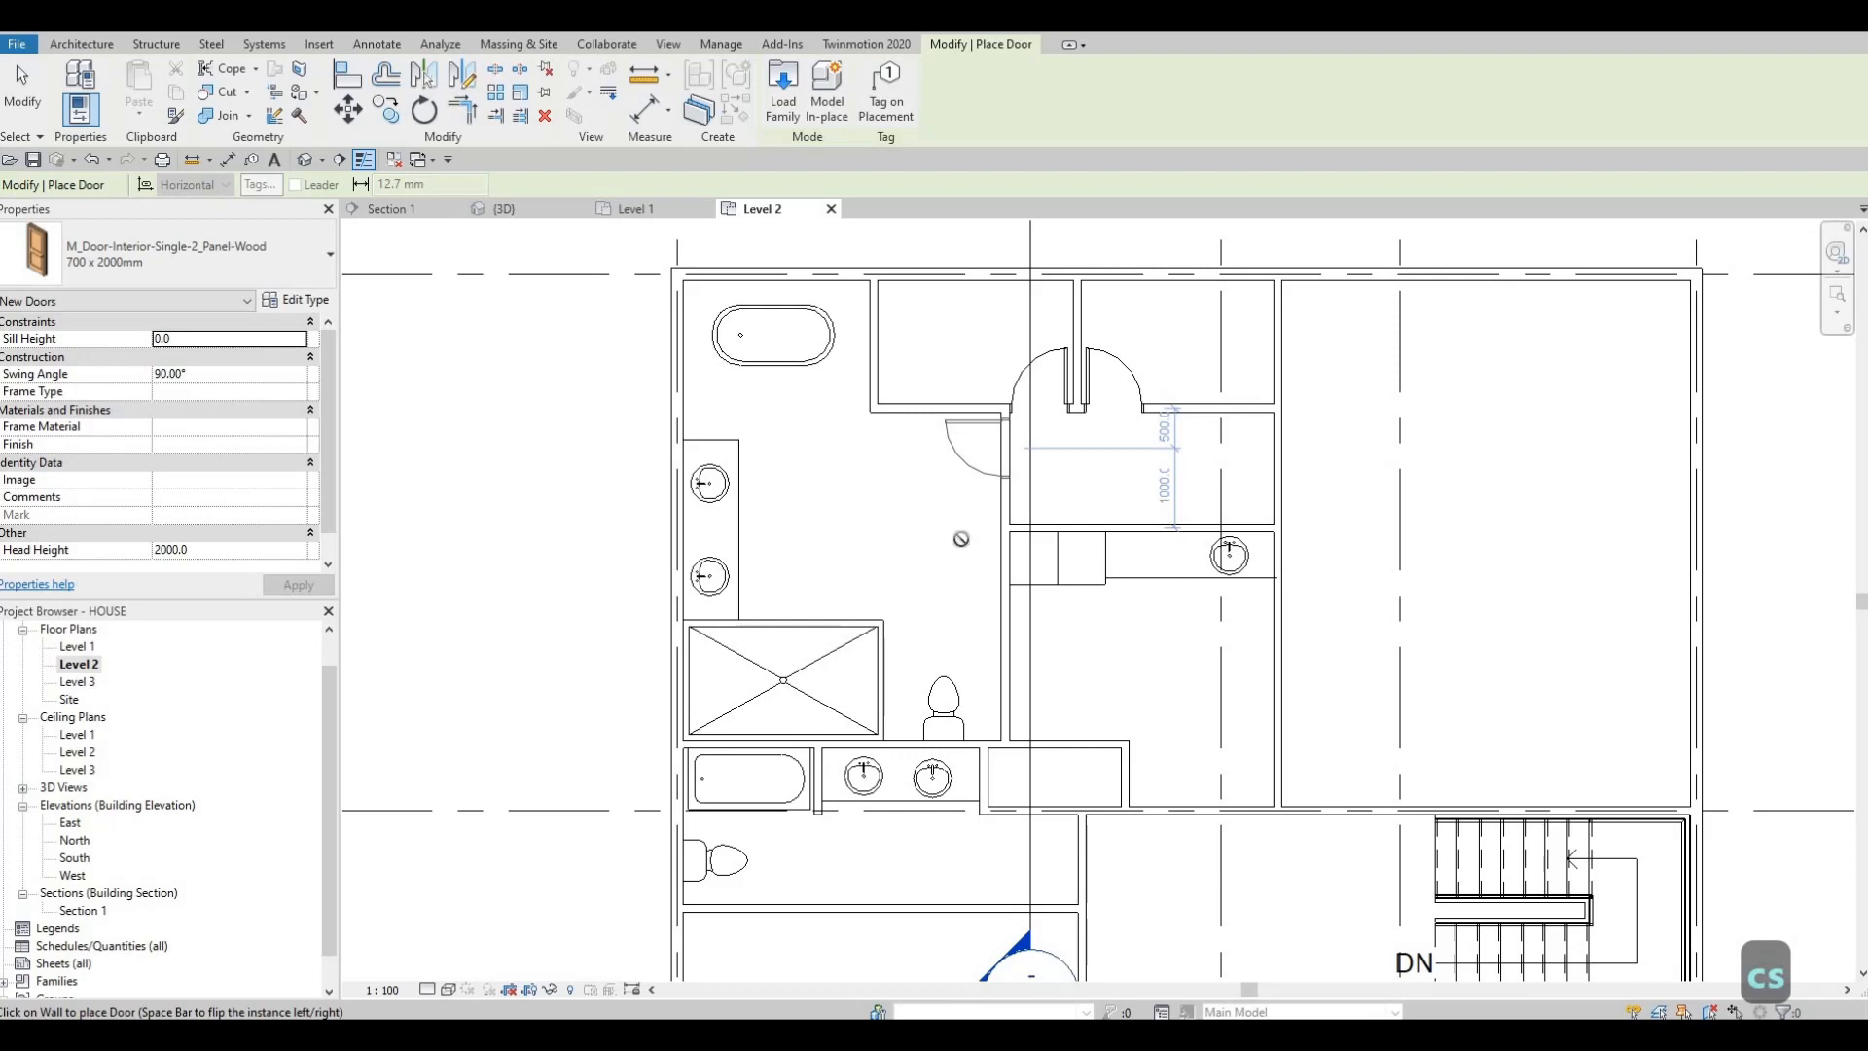
pyautogui.click(1002, 448)
# - Place another 700 x 2000mm door in the laundry room's lower wall, 800 mm from its right wall
pyautogui.moveTo(1139, 752); pyautogui.dragTo(1066, 626, button='middle')
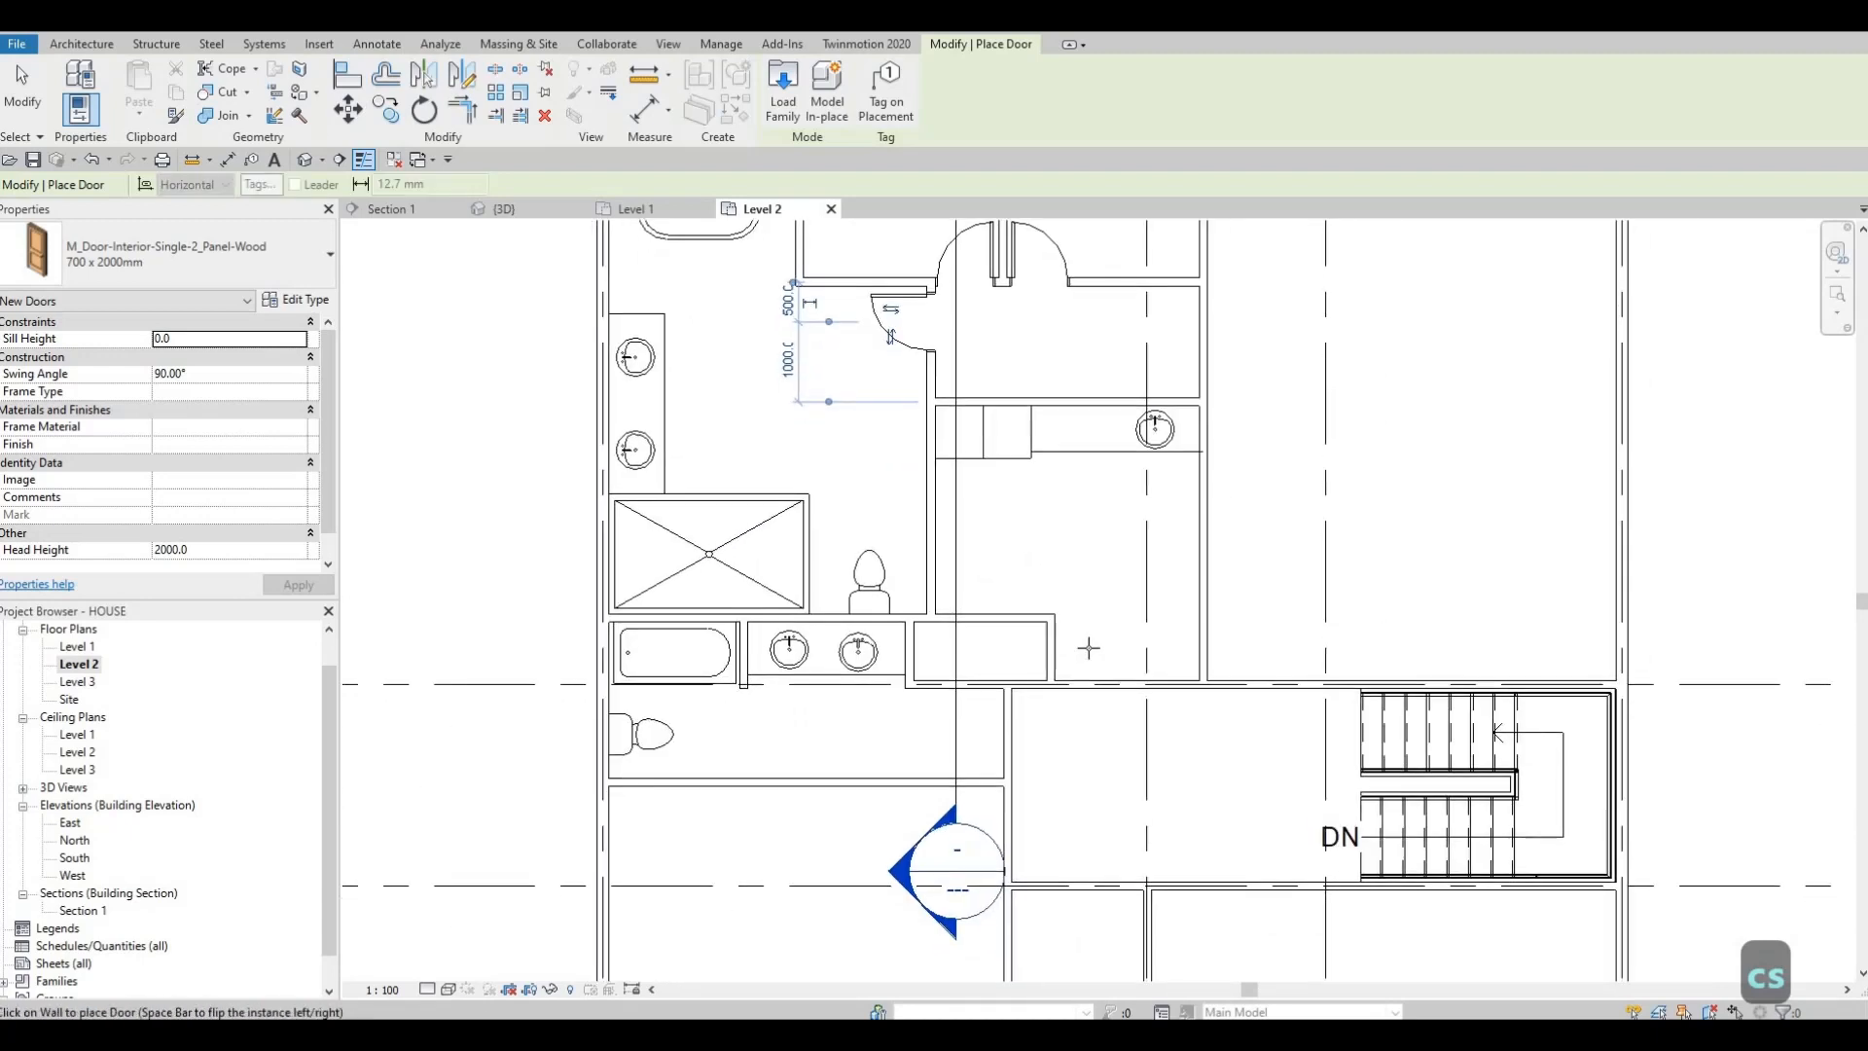
pyautogui.moveTo(1130, 678); pyautogui.dragTo(1112, 648, button='middle')
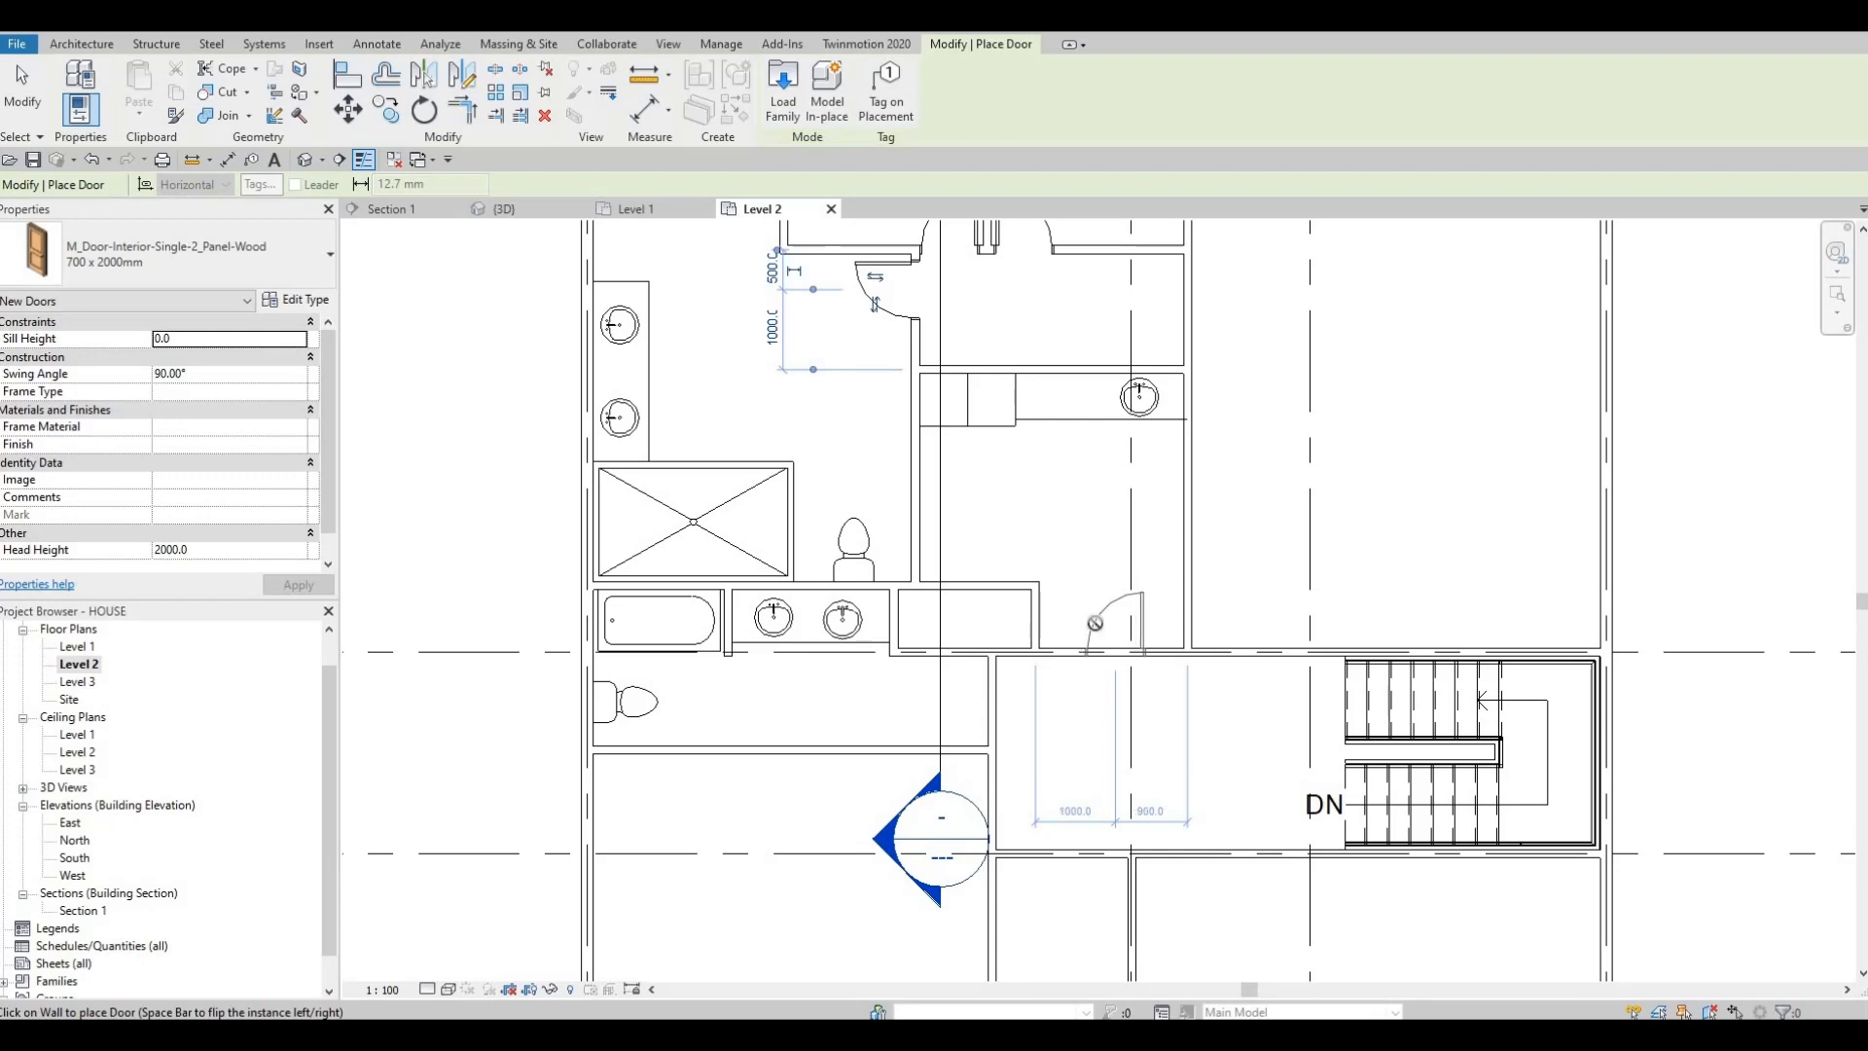
pyautogui.click(1094, 626)
# - Place a 700 x 2000mm door centred in the small bathroom's right wall, hinged at its lower end and swinging inward
pyautogui.moveTo(989, 699); pyautogui.dragTo(1012, 615, button='middle')
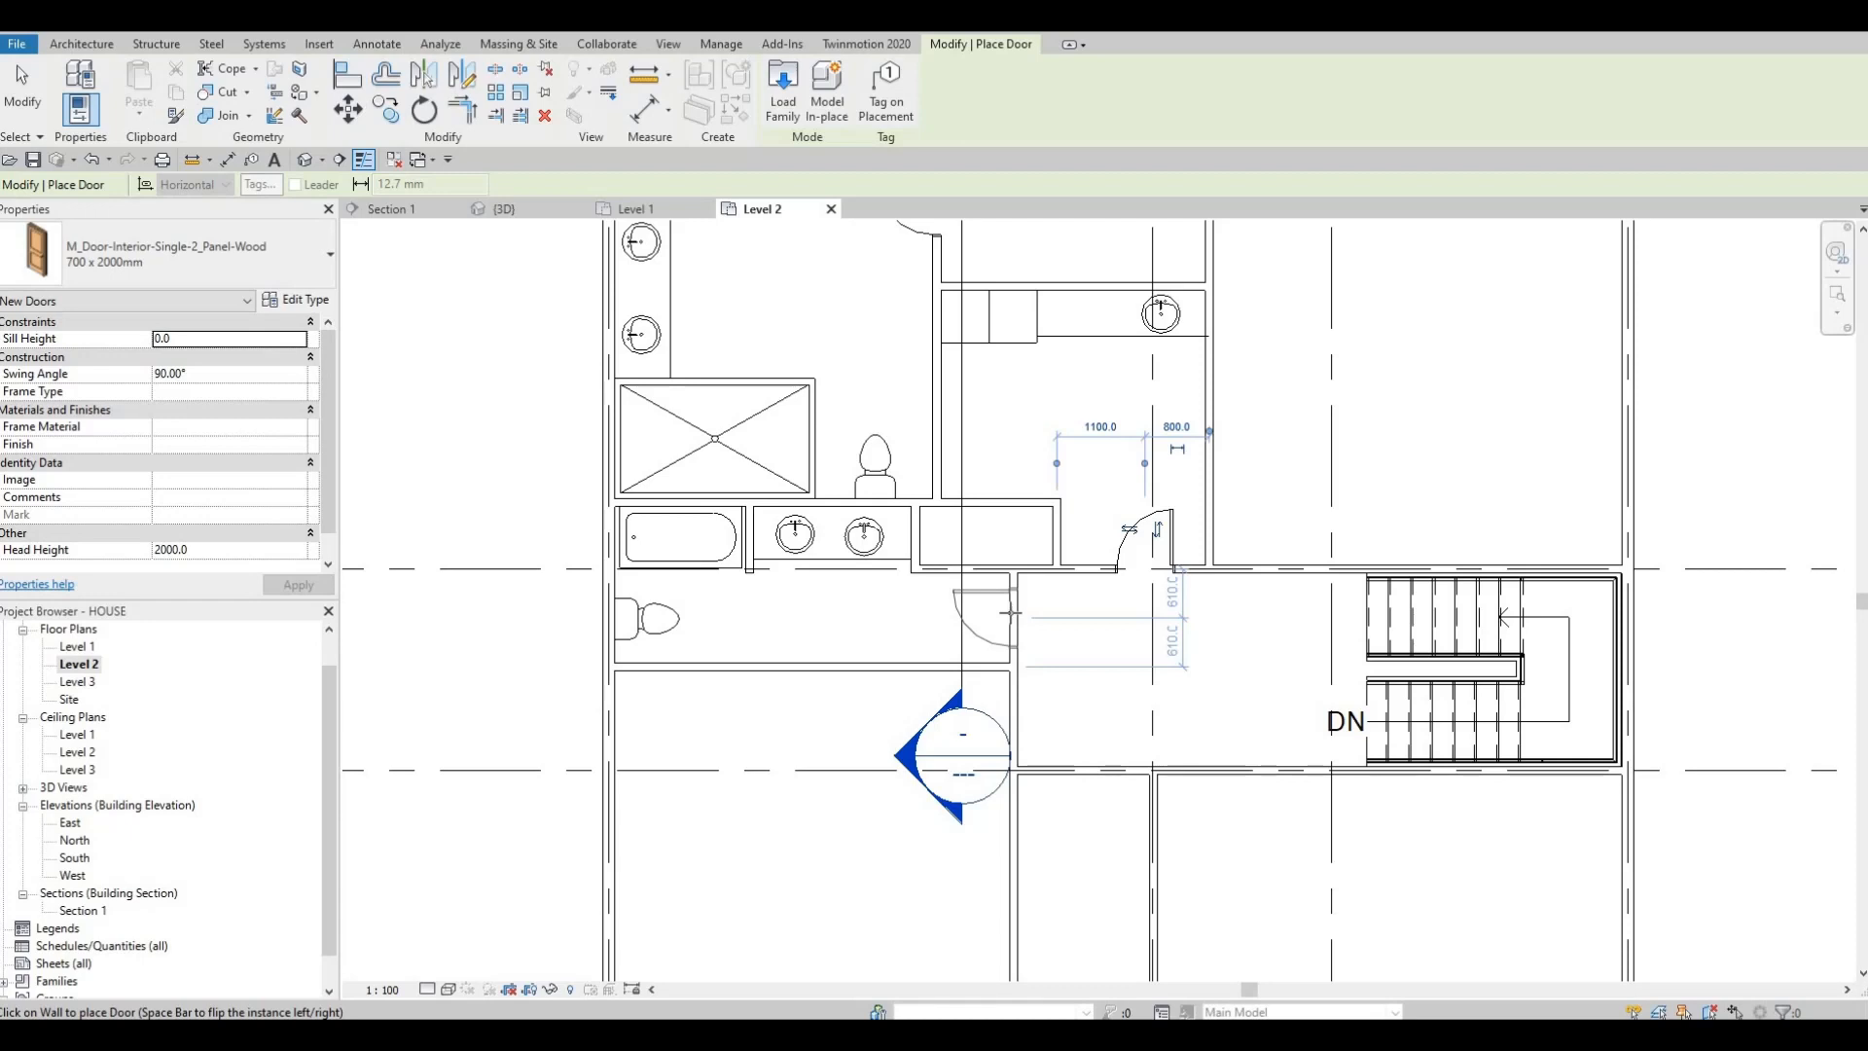
pyautogui.click(1013, 618)
pyautogui.moveTo(1087, 720); pyautogui.dragTo(1085, 466, button='middle')
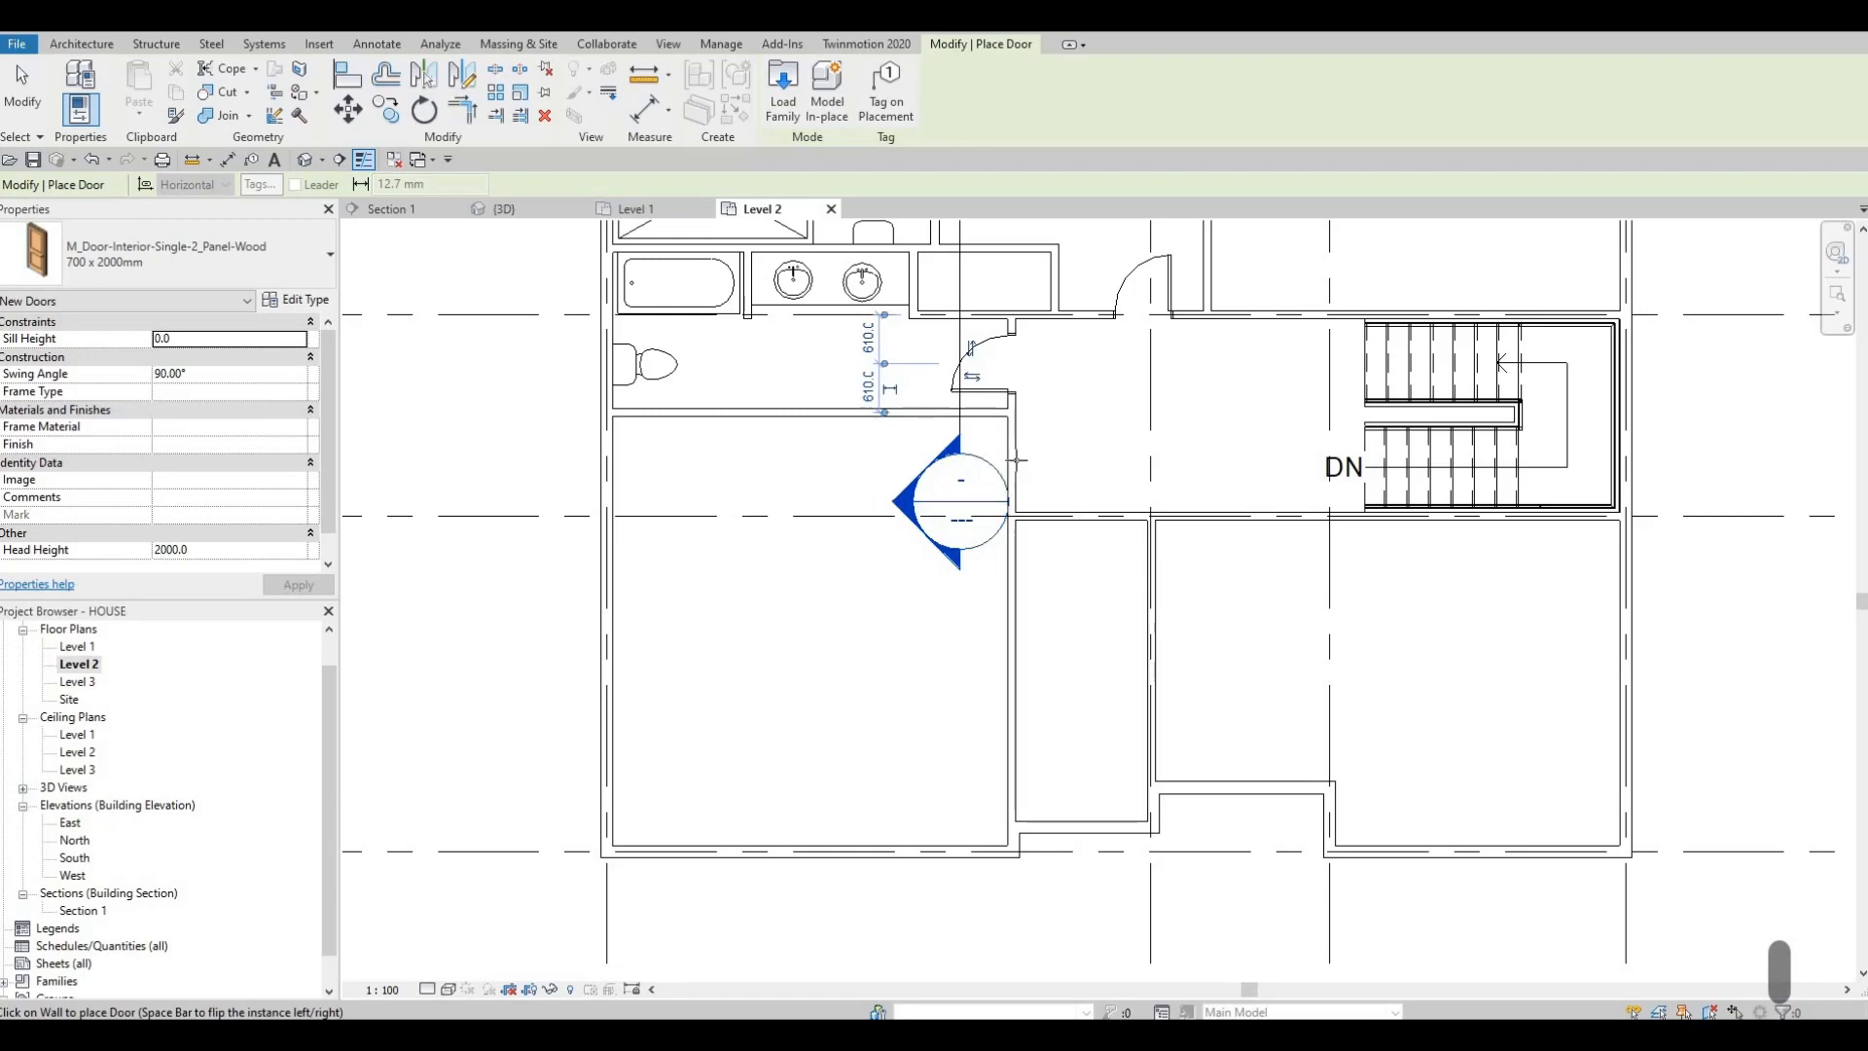
pyautogui.scroll(-1, 1126, 329)
pyautogui.press('Escape')
pyautogui.press('Escape')
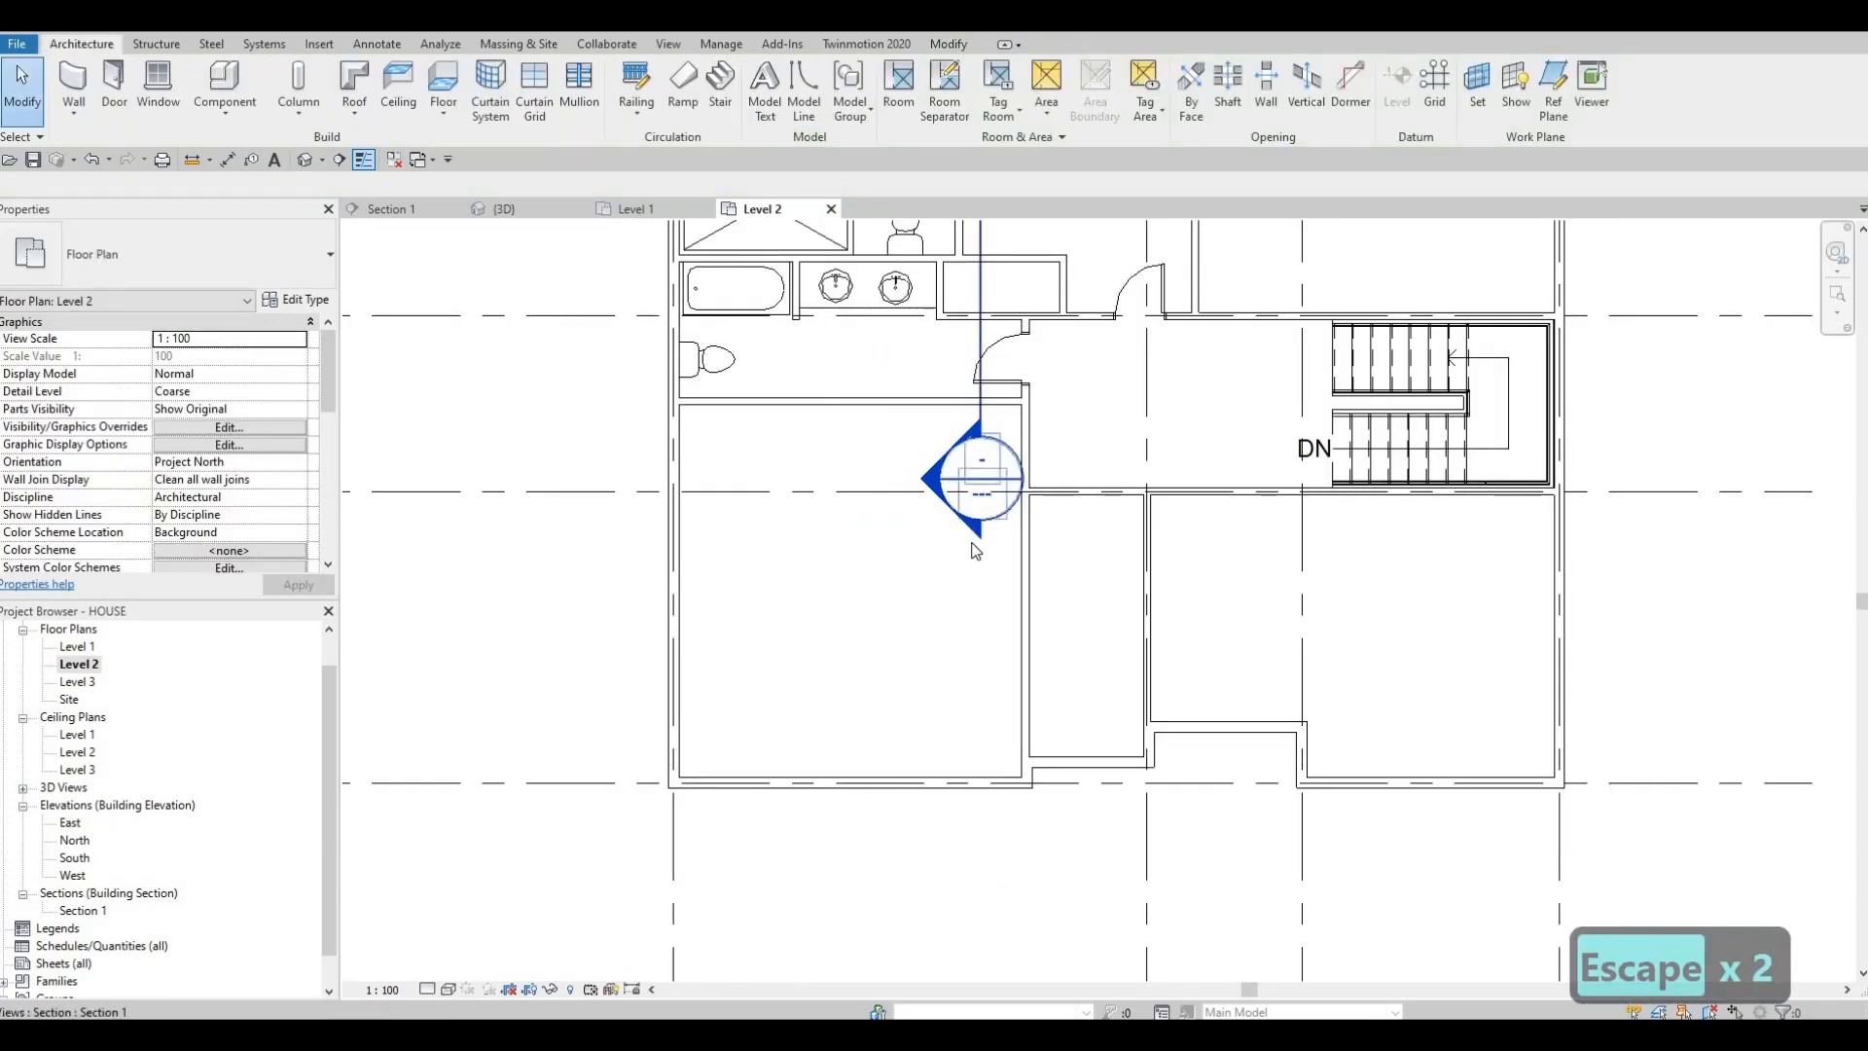
# - Lengthen the section line so its head sits below the house, past grid D
pyautogui.click(983, 427)
pyautogui.scroll(-2, 990, 423)
pyautogui.moveTo(990, 425); pyautogui.dragTo(984, 805)
# - Extend the section's view boundary past grid D and move the section line just right of the laundry's right wall
pyautogui.scroll(-2, 971, 577)
pyautogui.moveTo(971, 577); pyautogui.dragTo(941, 648, button='middle')
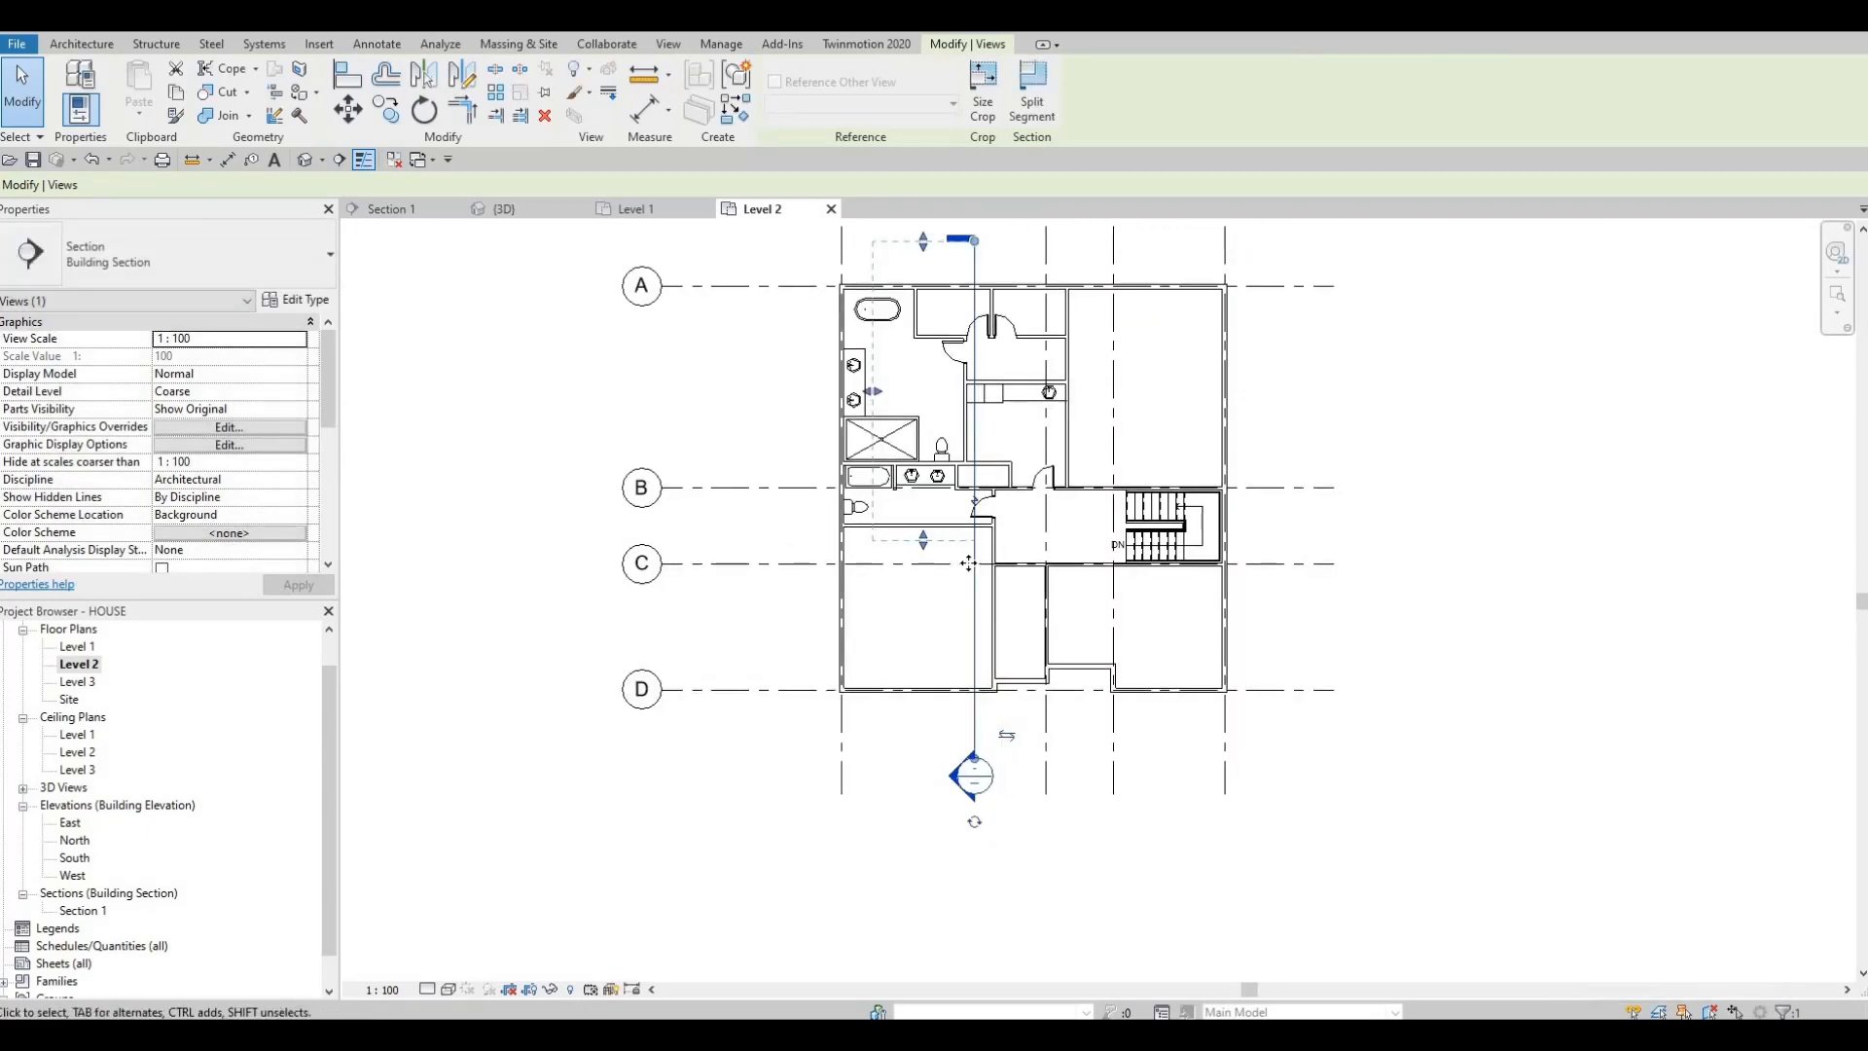
pyautogui.moveTo(922, 562); pyautogui.dragTo(900, 757)
pyautogui.moveTo(974, 555); pyautogui.dragTo(1078, 567)
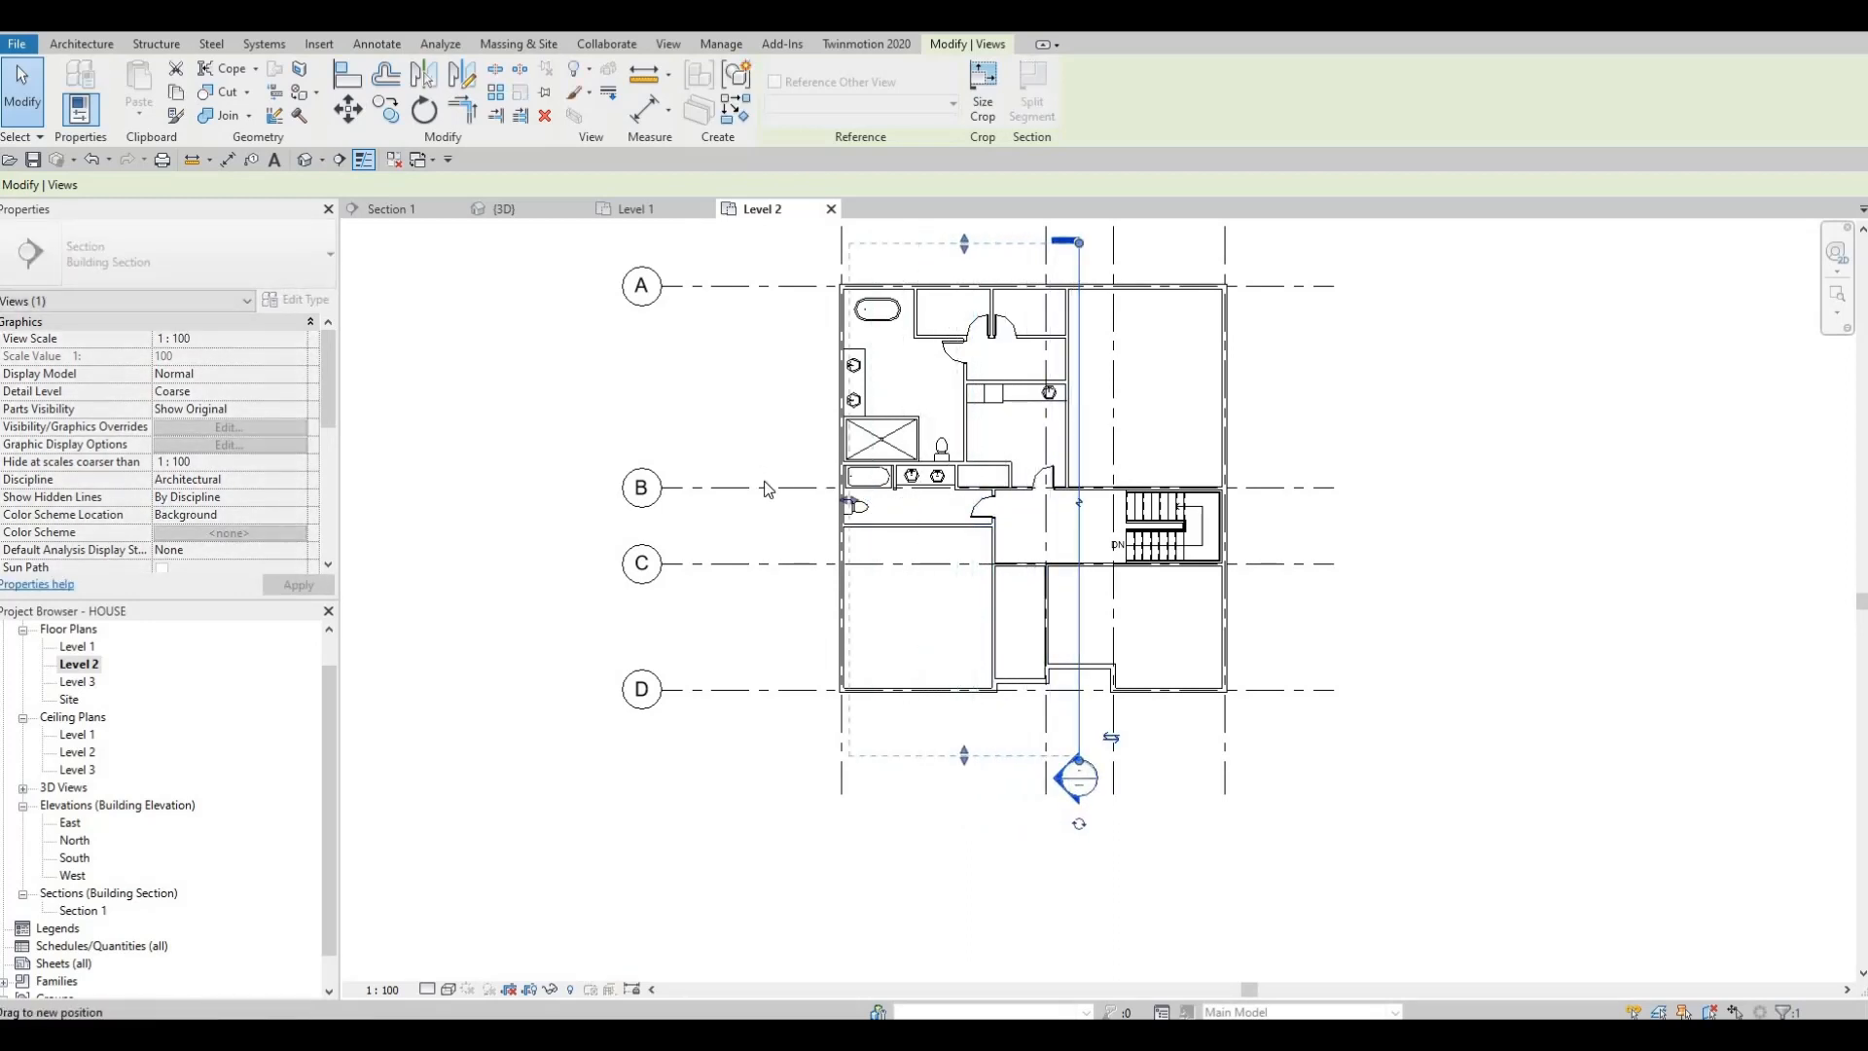
pyautogui.press('Escape')
# - Place 700 x 2000mm doors in the lower-left bedroom's right wall and the lower-right bedroom's upper wall, 800 mm from its left wall
pyautogui.scroll(5, 985, 530)
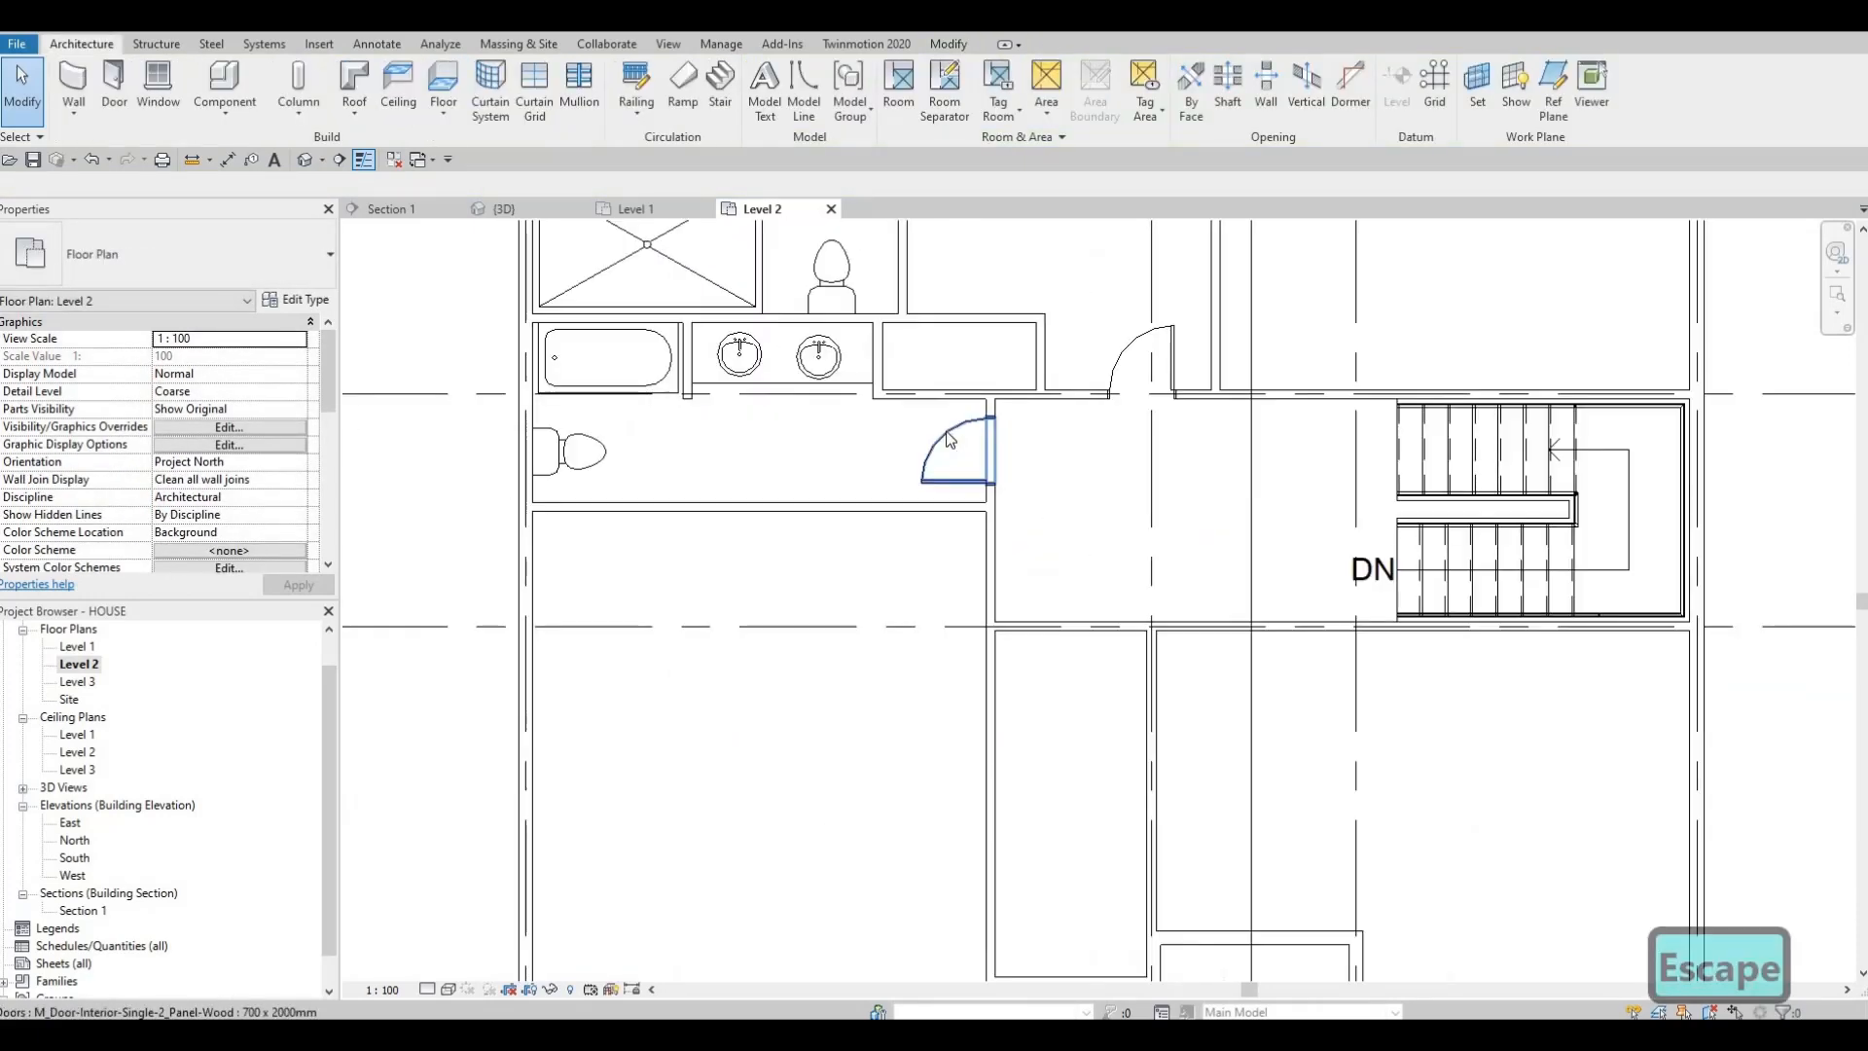
pyautogui.click(949, 435)
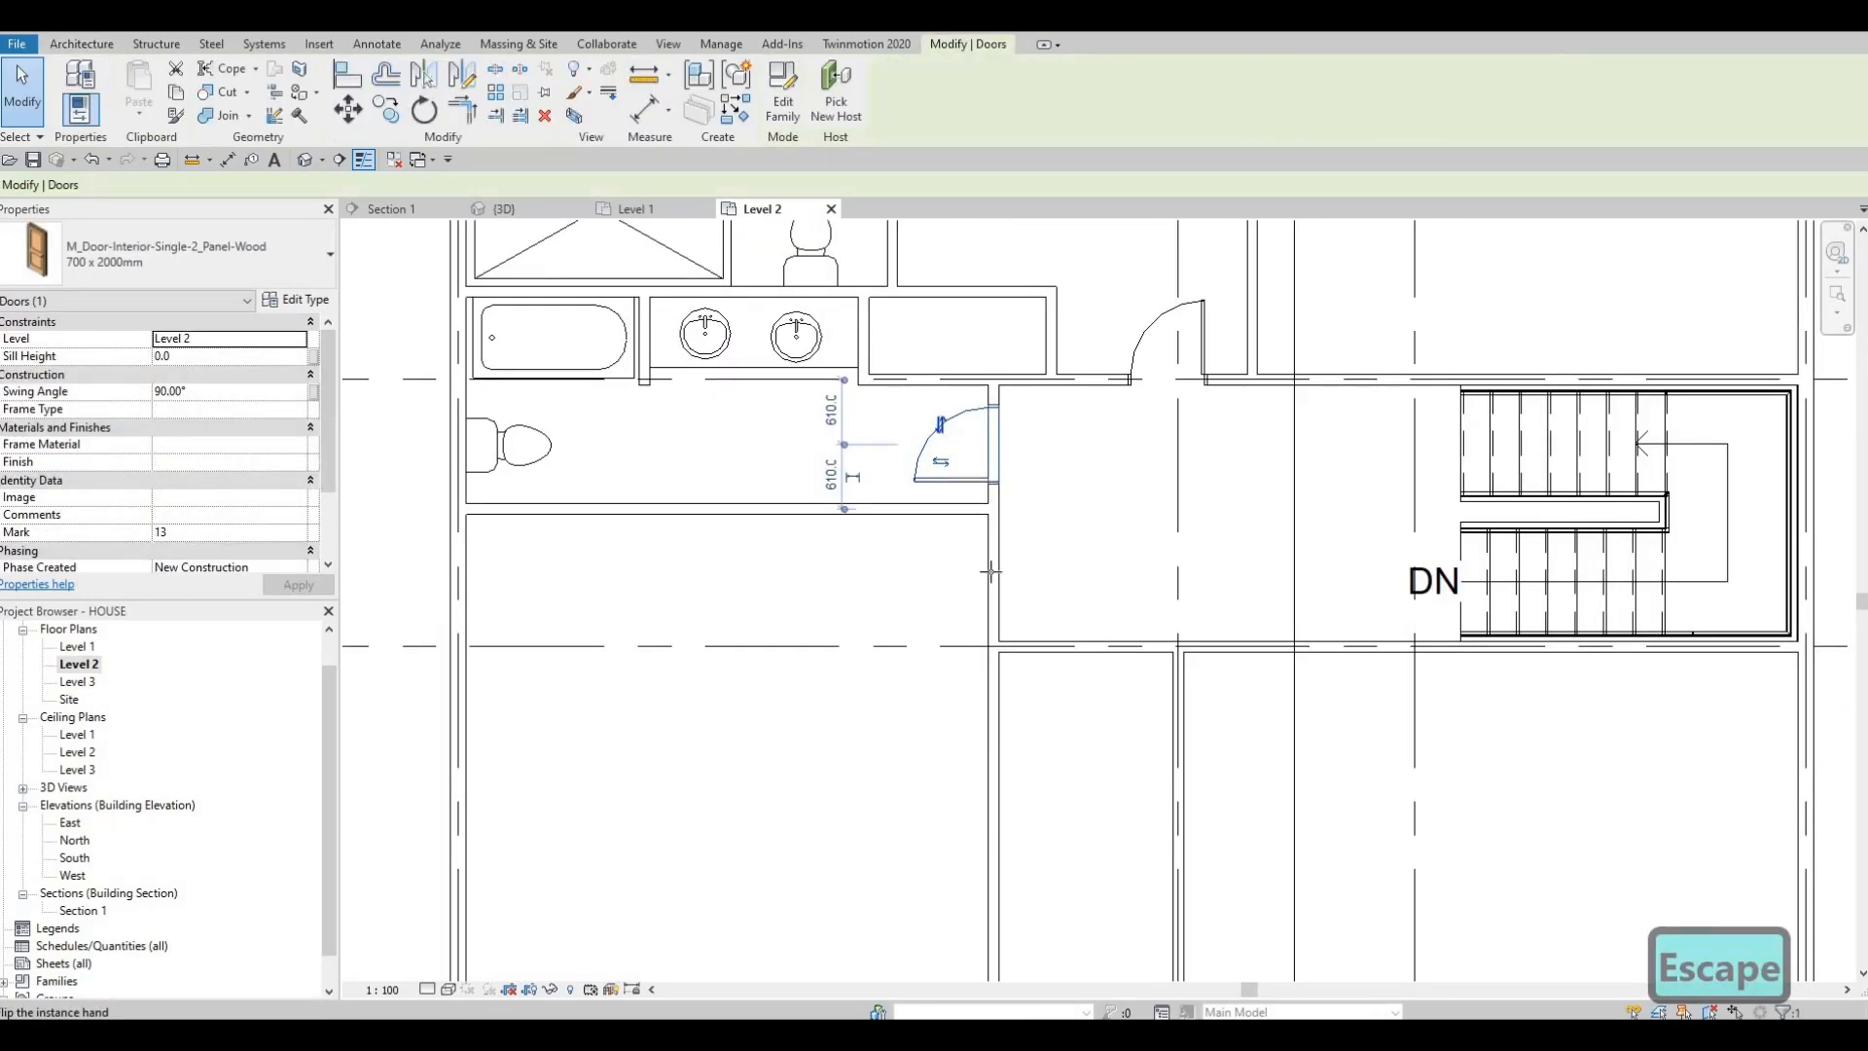
pyautogui.press('c')
pyautogui.press('s')
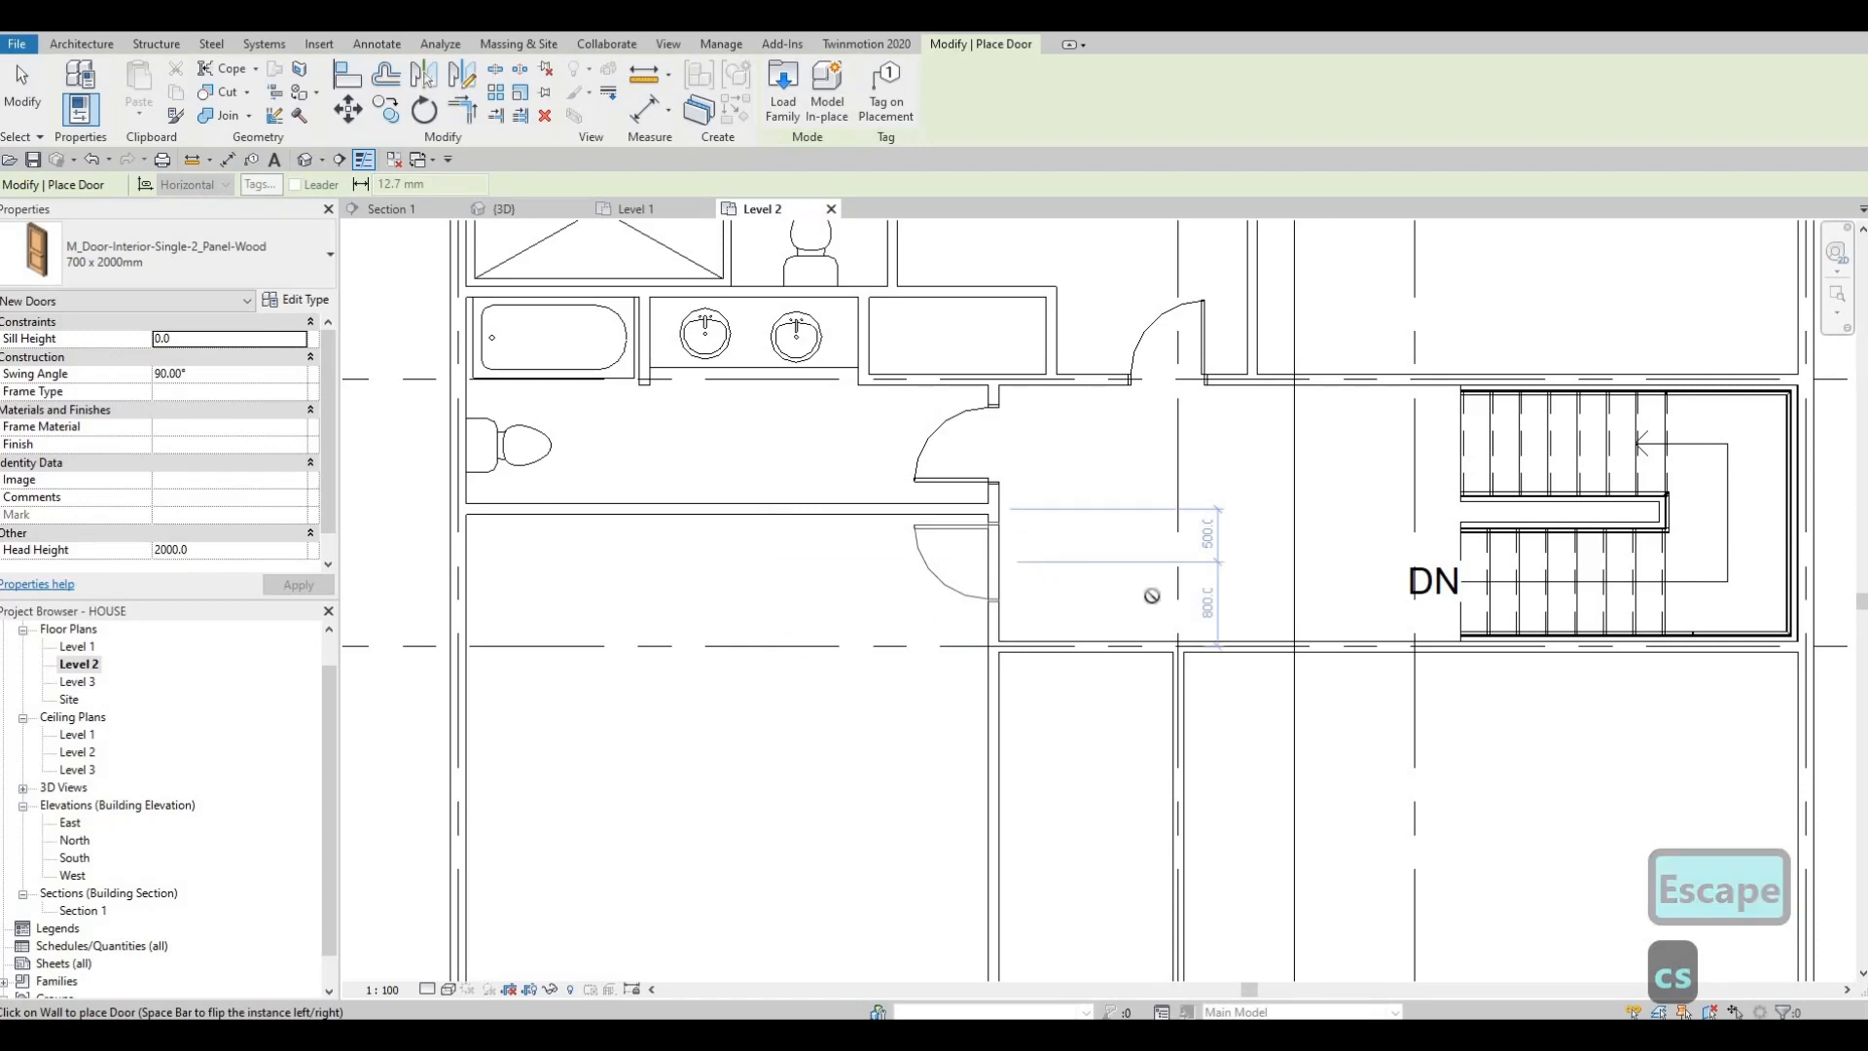
pyautogui.click(987, 562)
pyautogui.scroll(-1, 1171, 551)
pyautogui.moveTo(1171, 551); pyautogui.dragTo(1177, 496, button='middle')
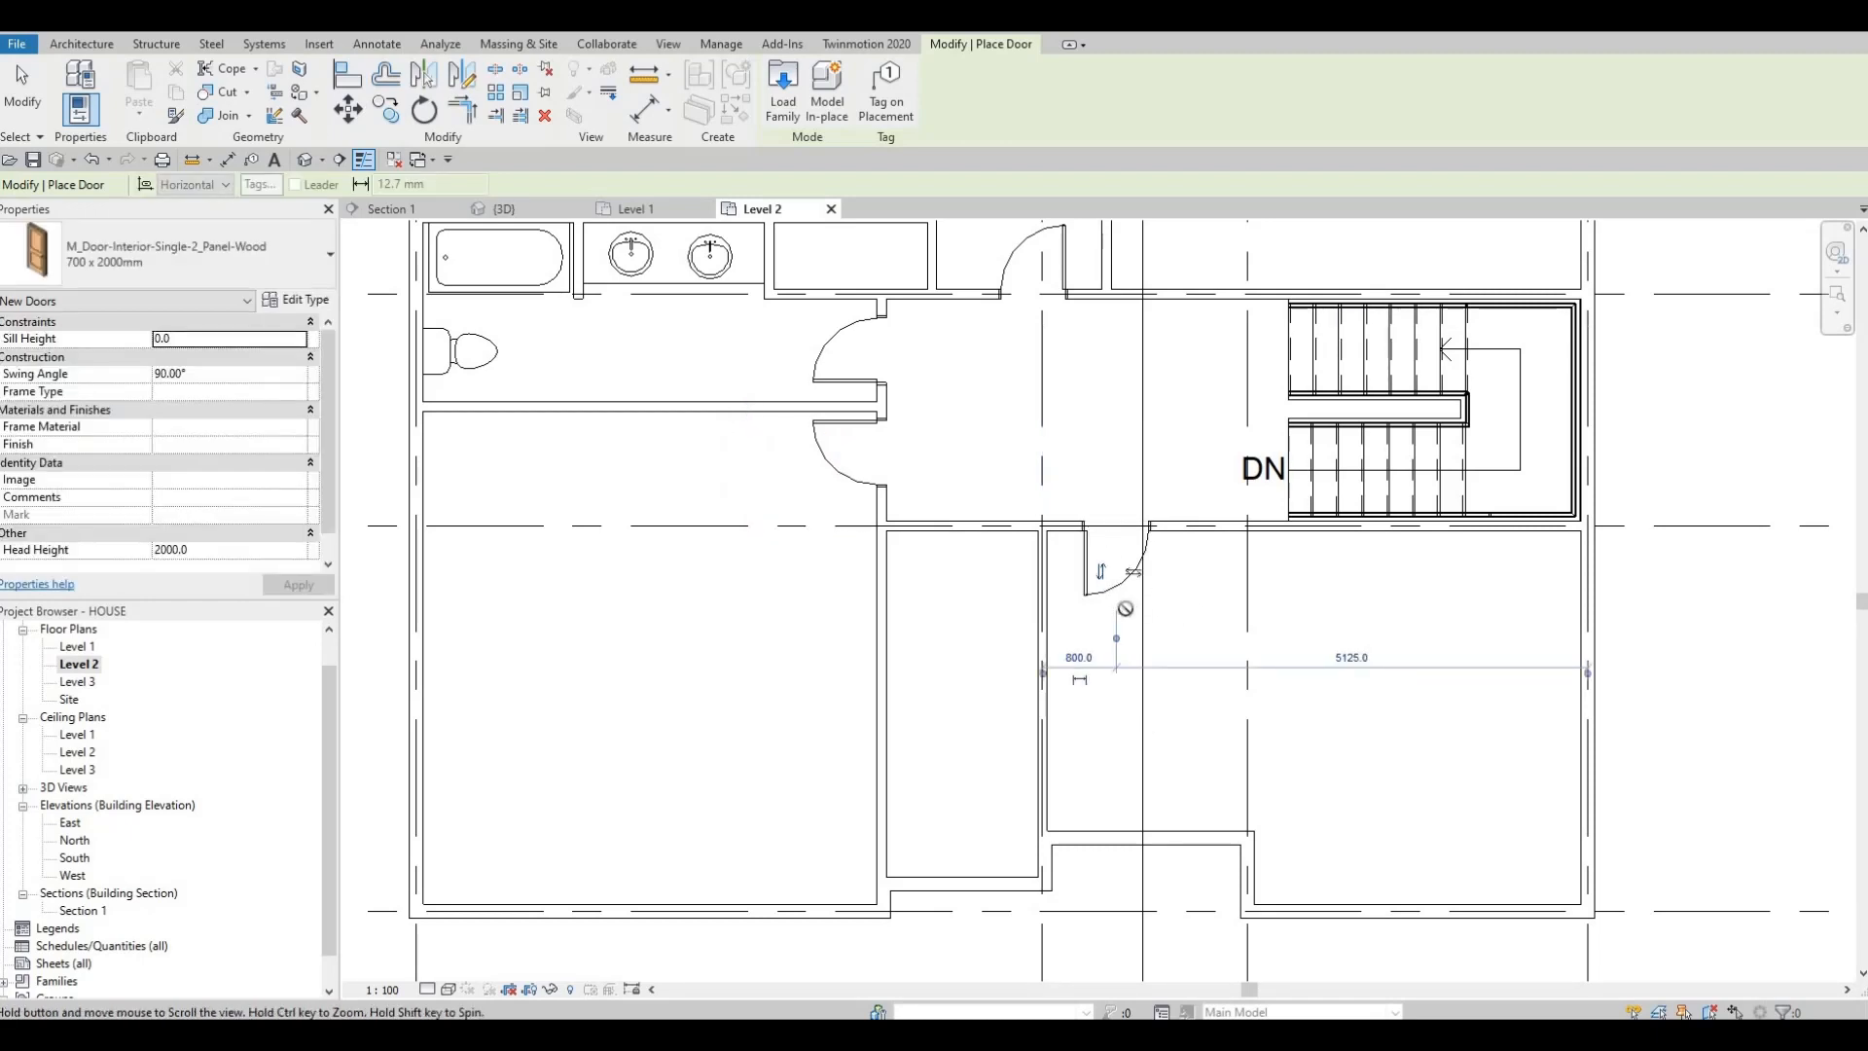
# - Place 700 x 2000mm doors at the lower end of the middle closet's right wall and the upper end of its left wall
pyautogui.scroll(-1, 1078, 619)
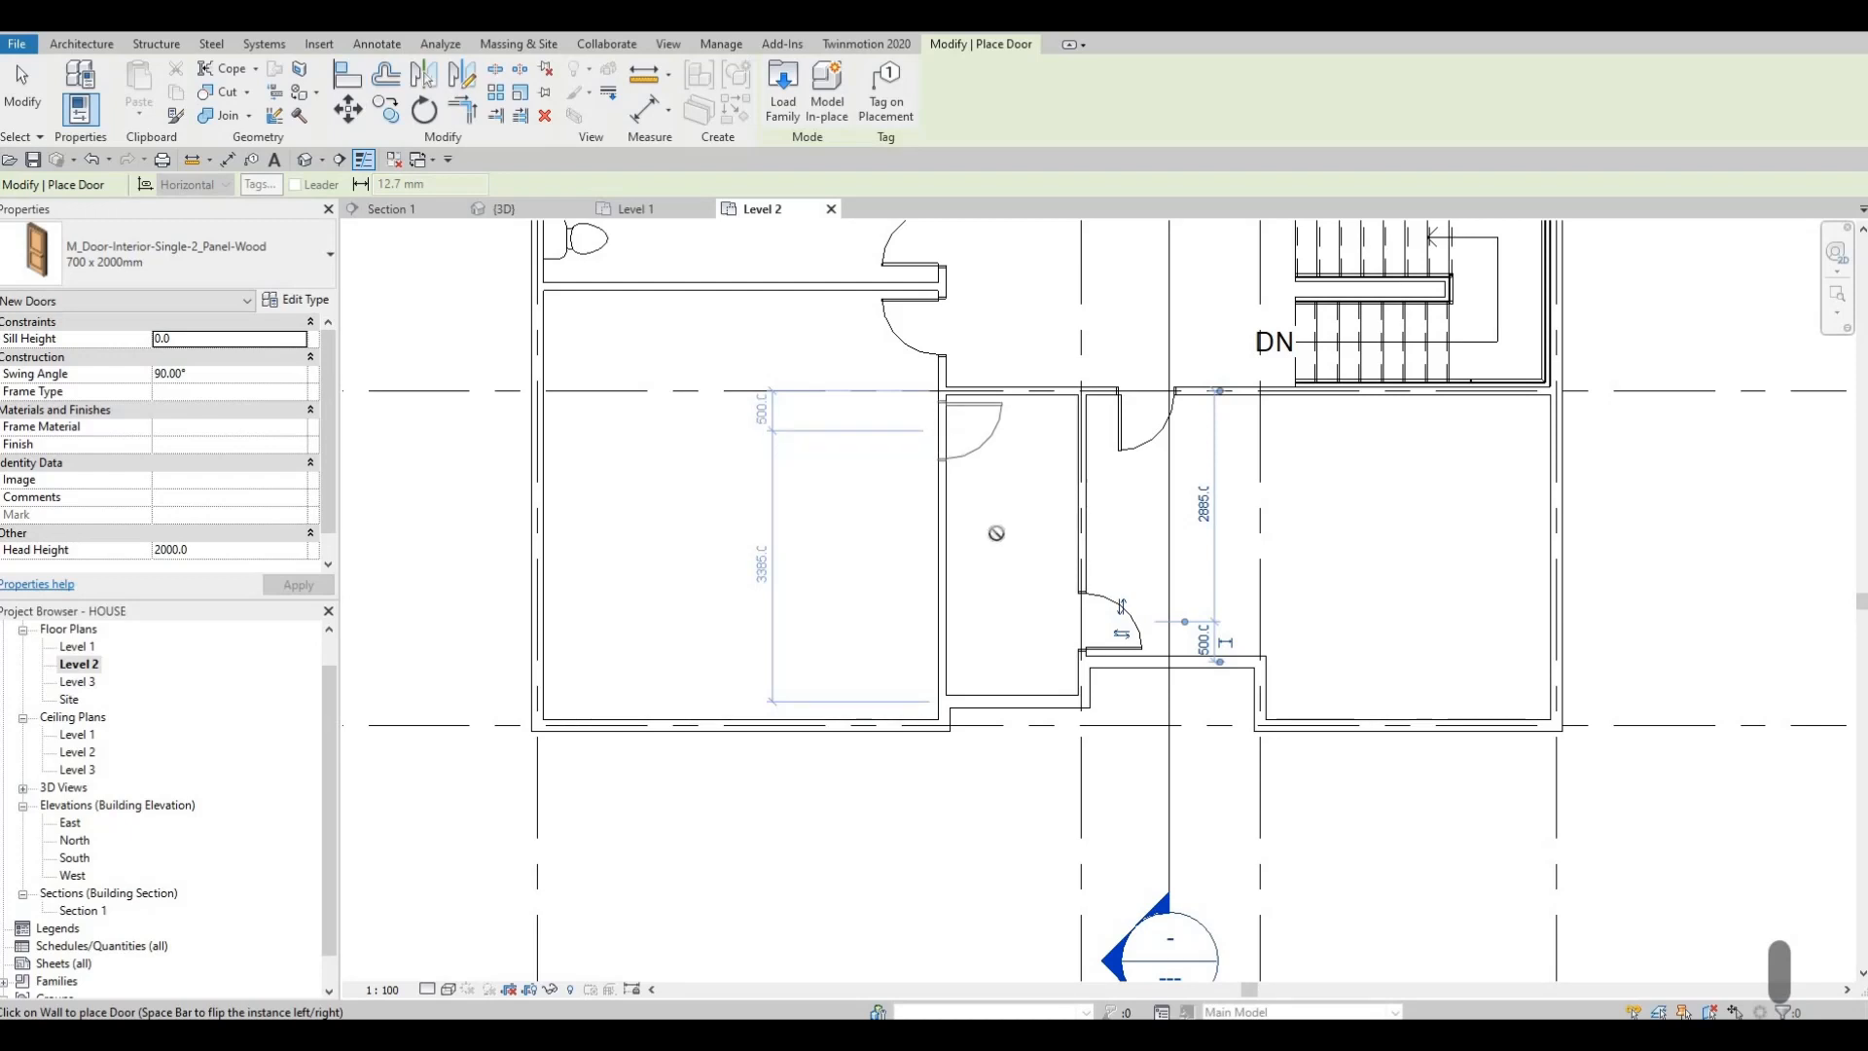
pyautogui.press('Escape')
pyautogui.press('Escape')
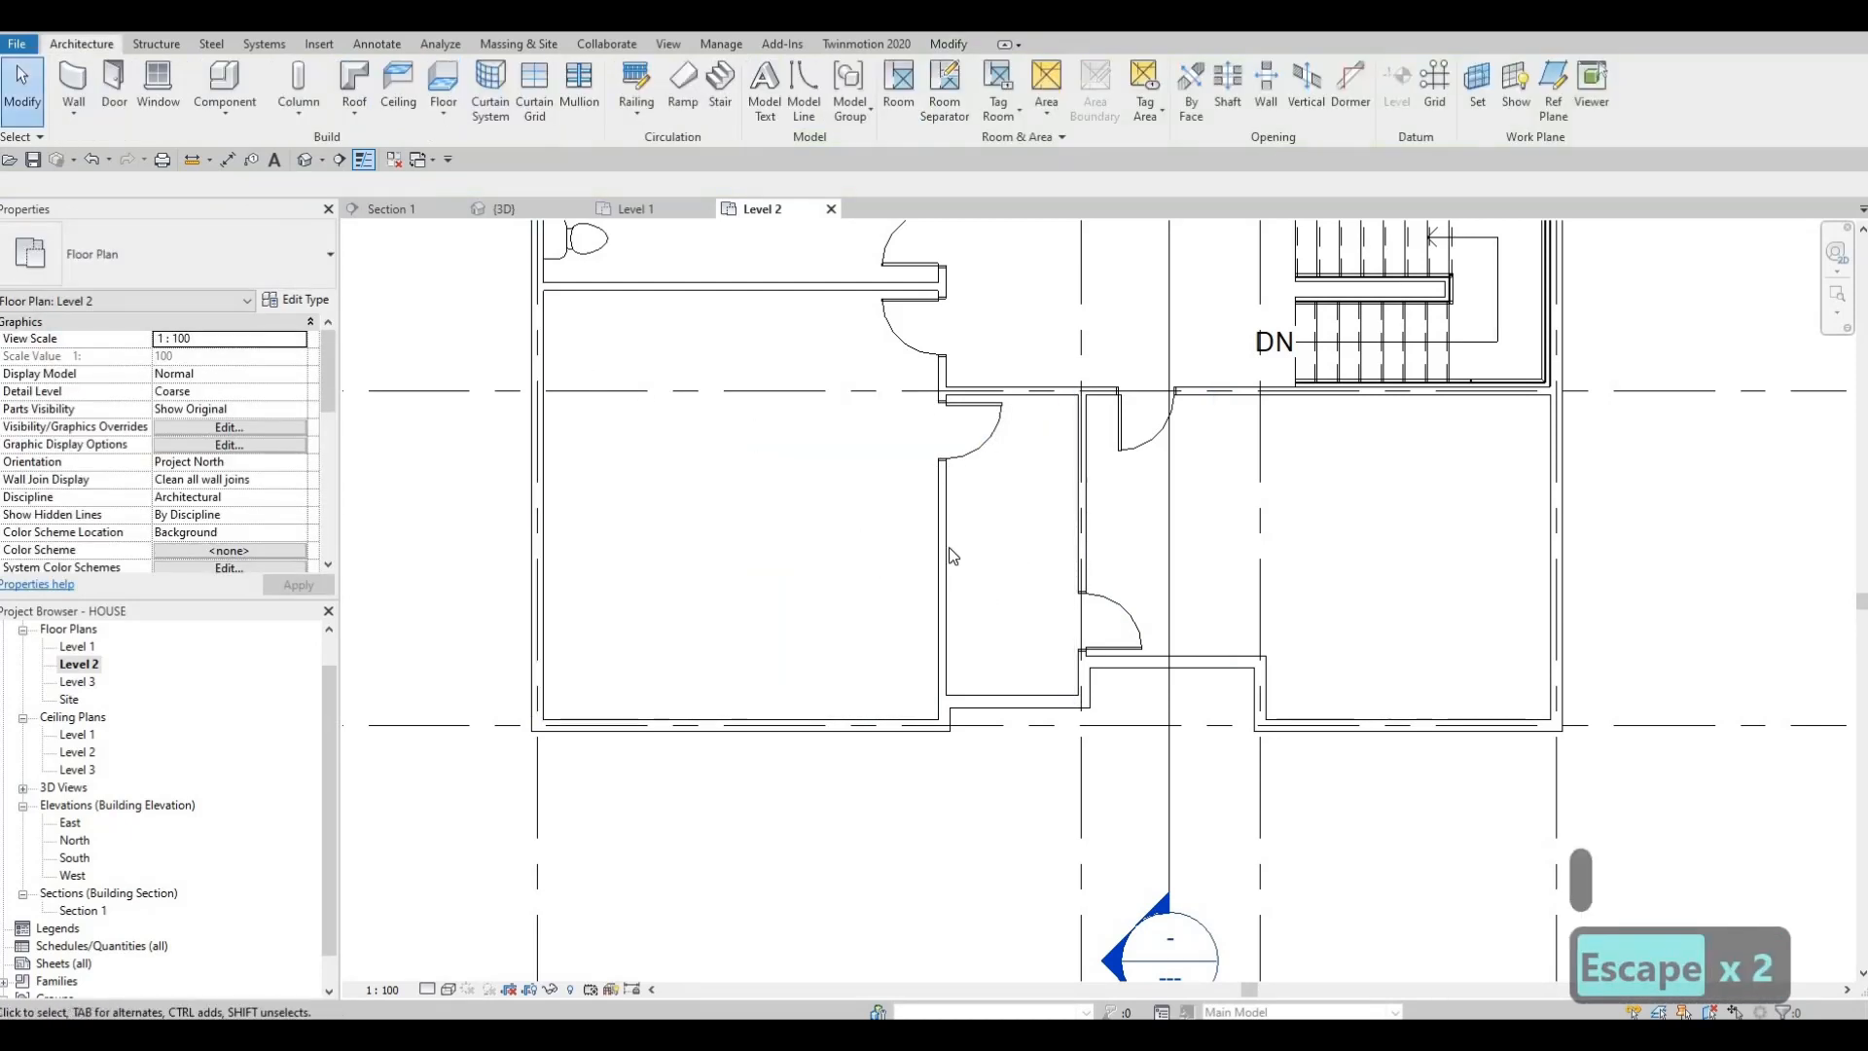
# - Draw a horizontal INTERIOR WALL 1 across the closet between the two lower bedrooms, dividing it in two
pyautogui.click(948, 555)
pyautogui.press('c')
pyautogui.press('s')
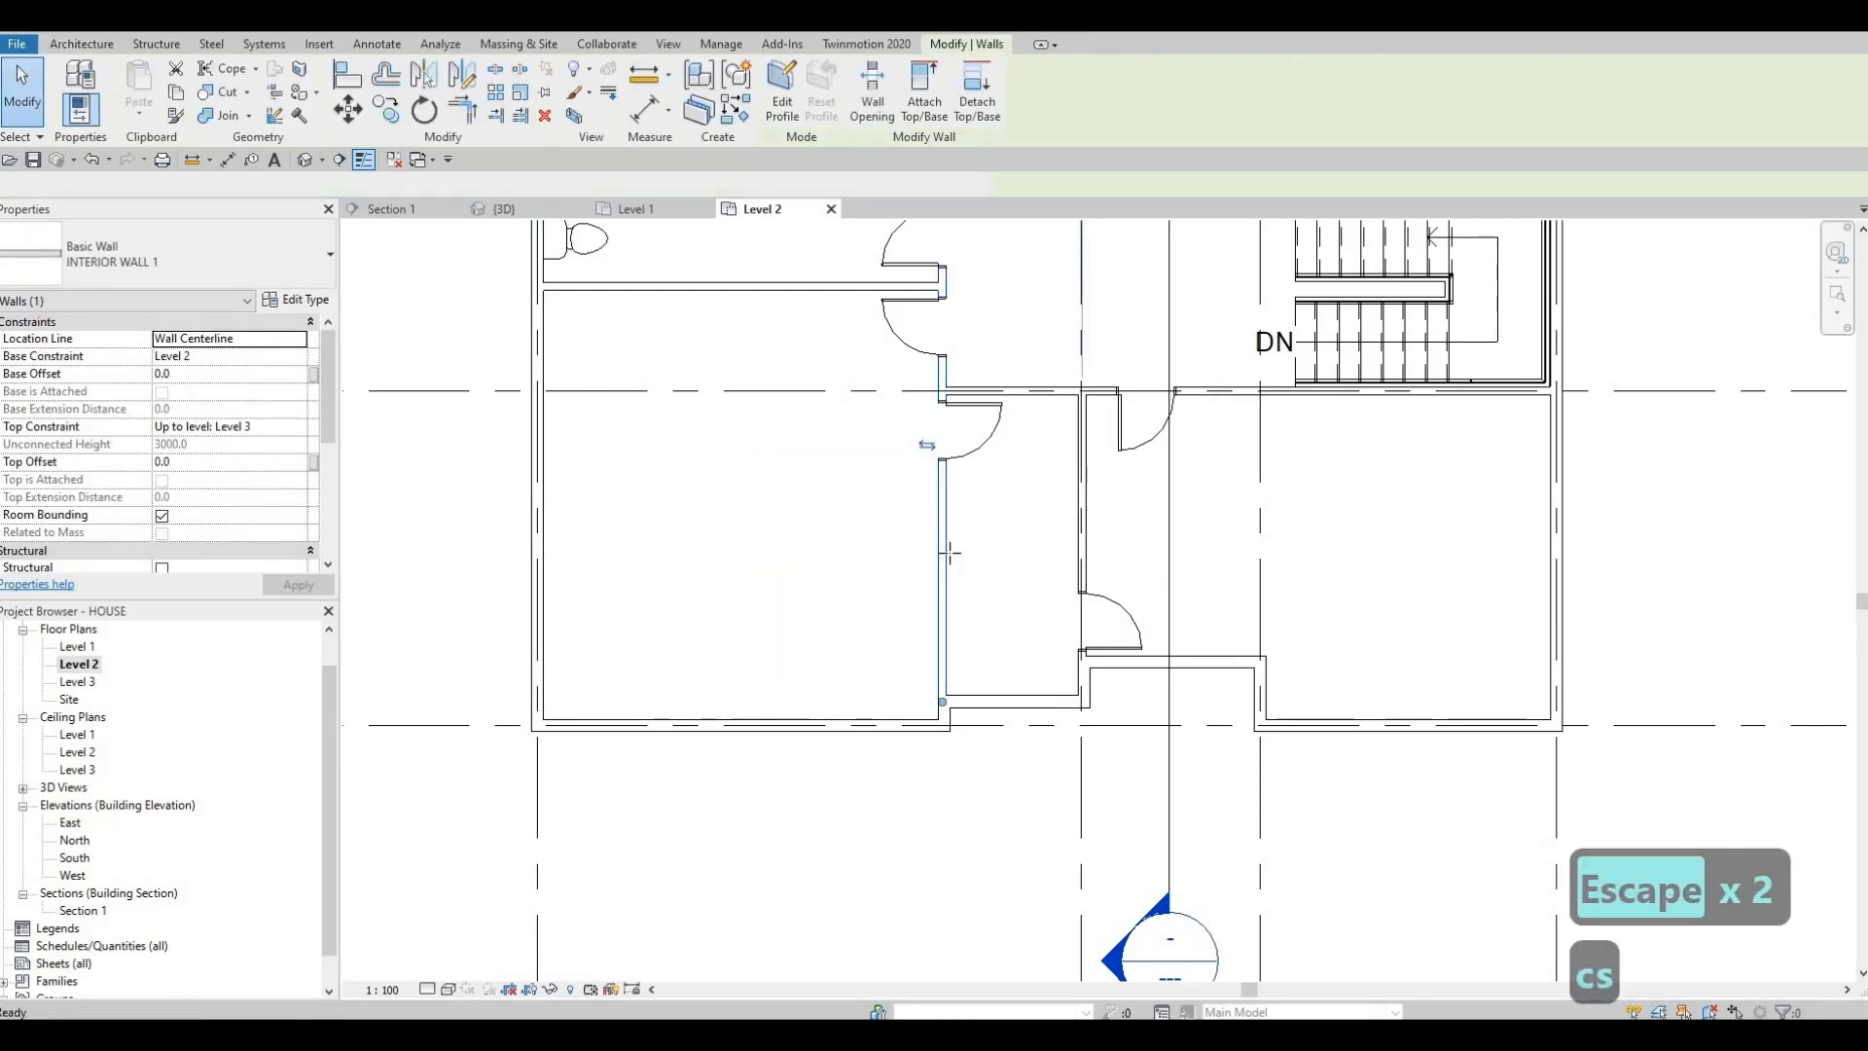
pyautogui.click(1078, 554)
pyautogui.press('Escape')
pyautogui.press('Escape')
# - Nudge the closet's dividing wall up to 2005 mm below the closet's upper wall
pyautogui.click(1038, 555)
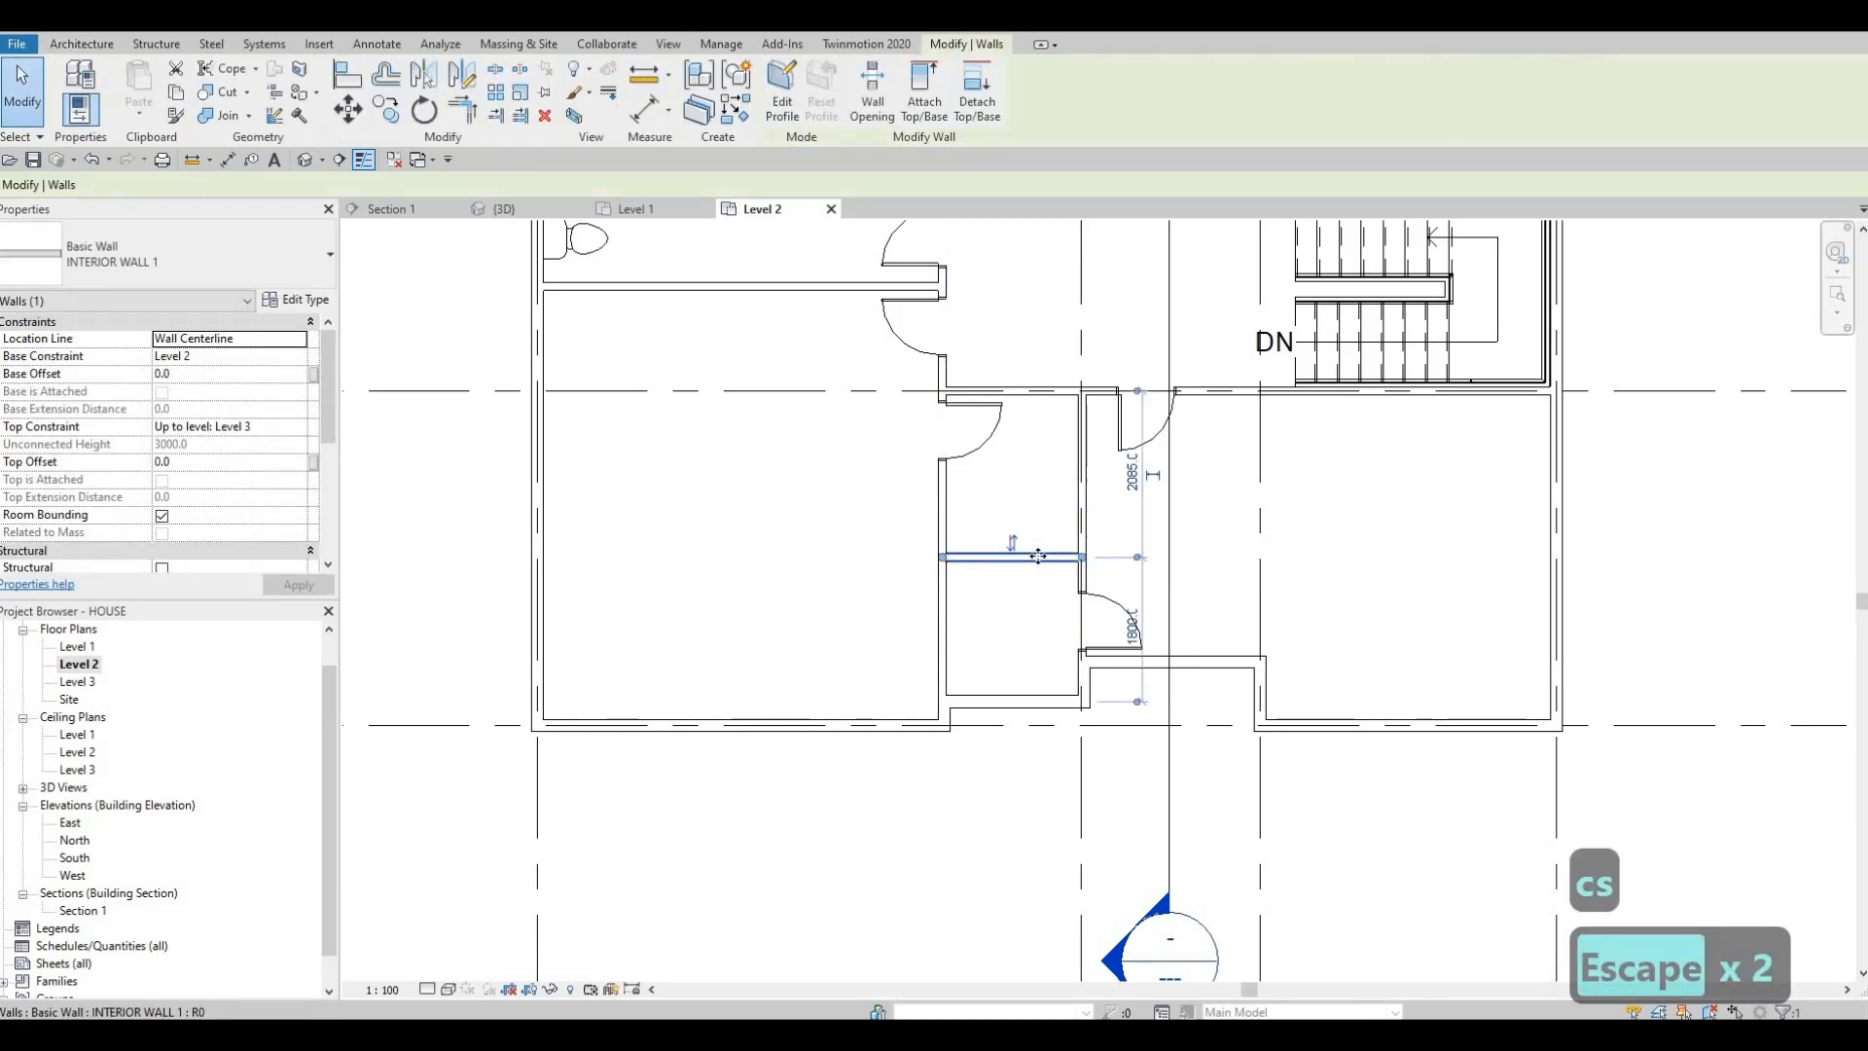
pyautogui.press('Up')
pyautogui.press('Up')
pyautogui.press('Up')
pyautogui.press('Up')
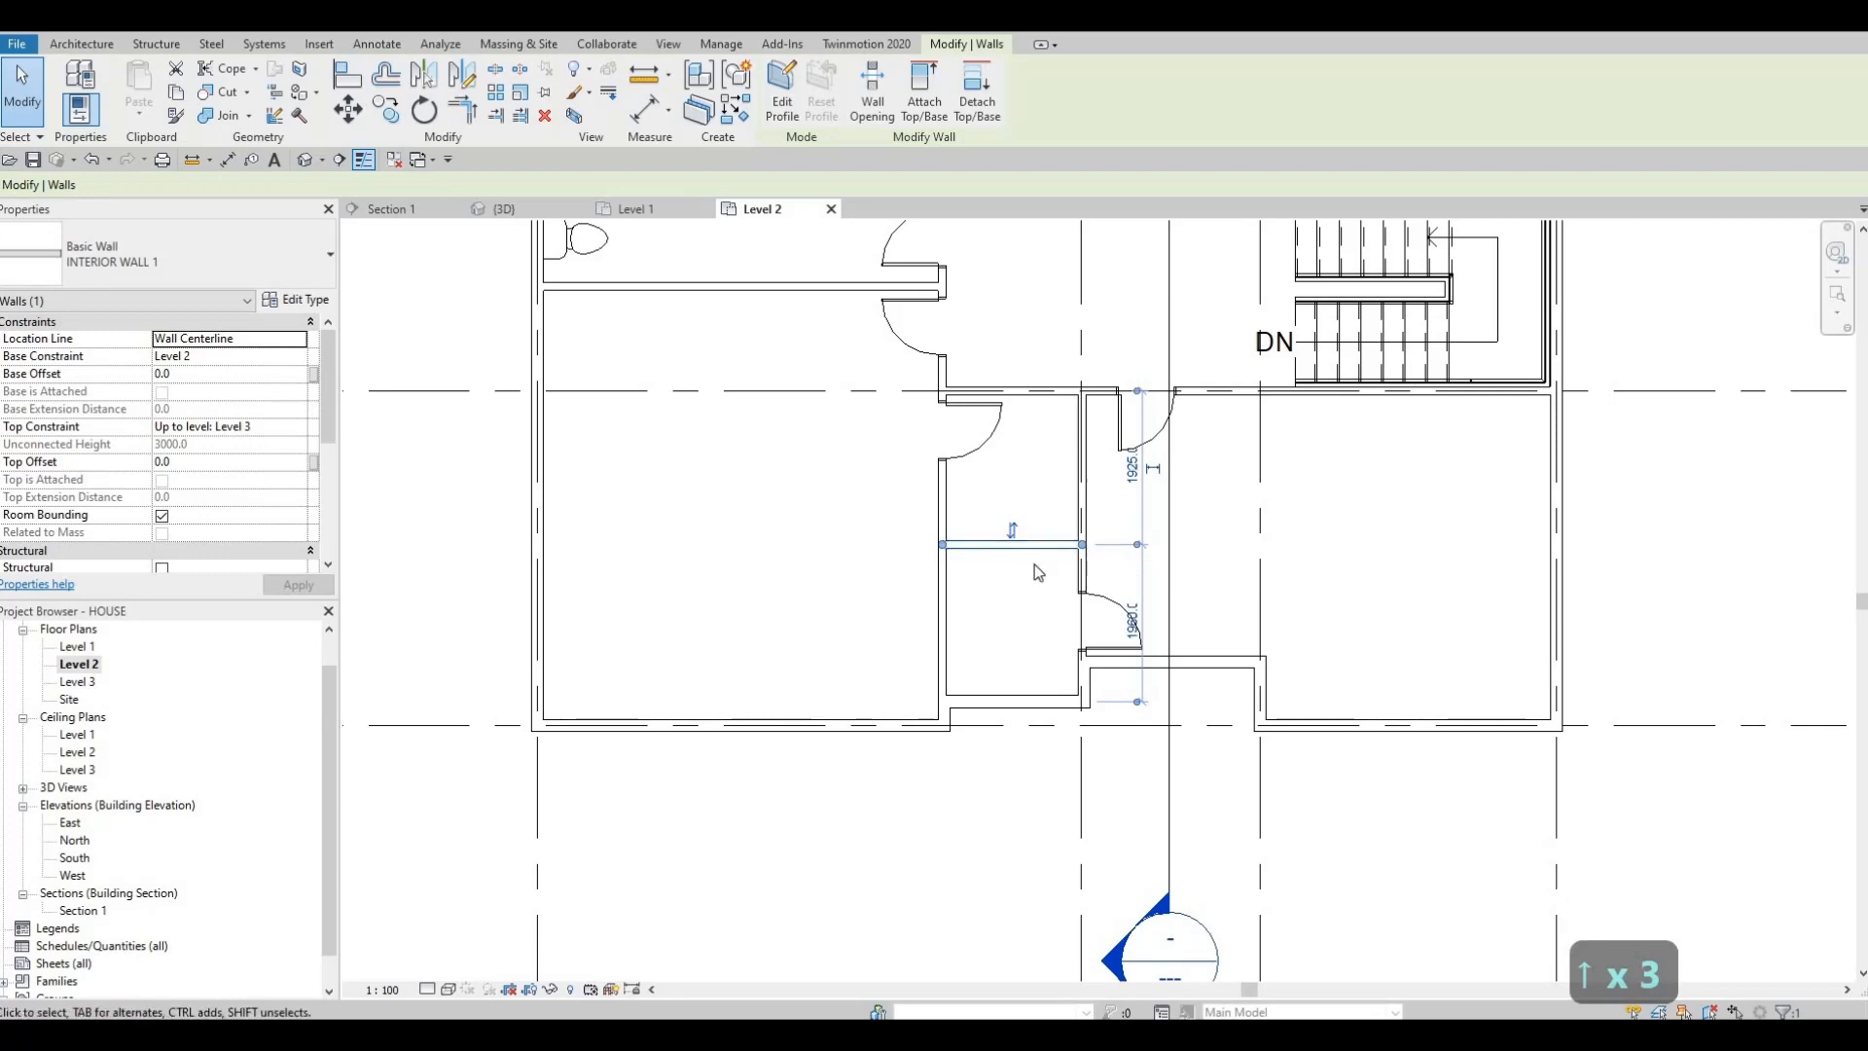
pyautogui.press('Down')
pyautogui.press('Down')
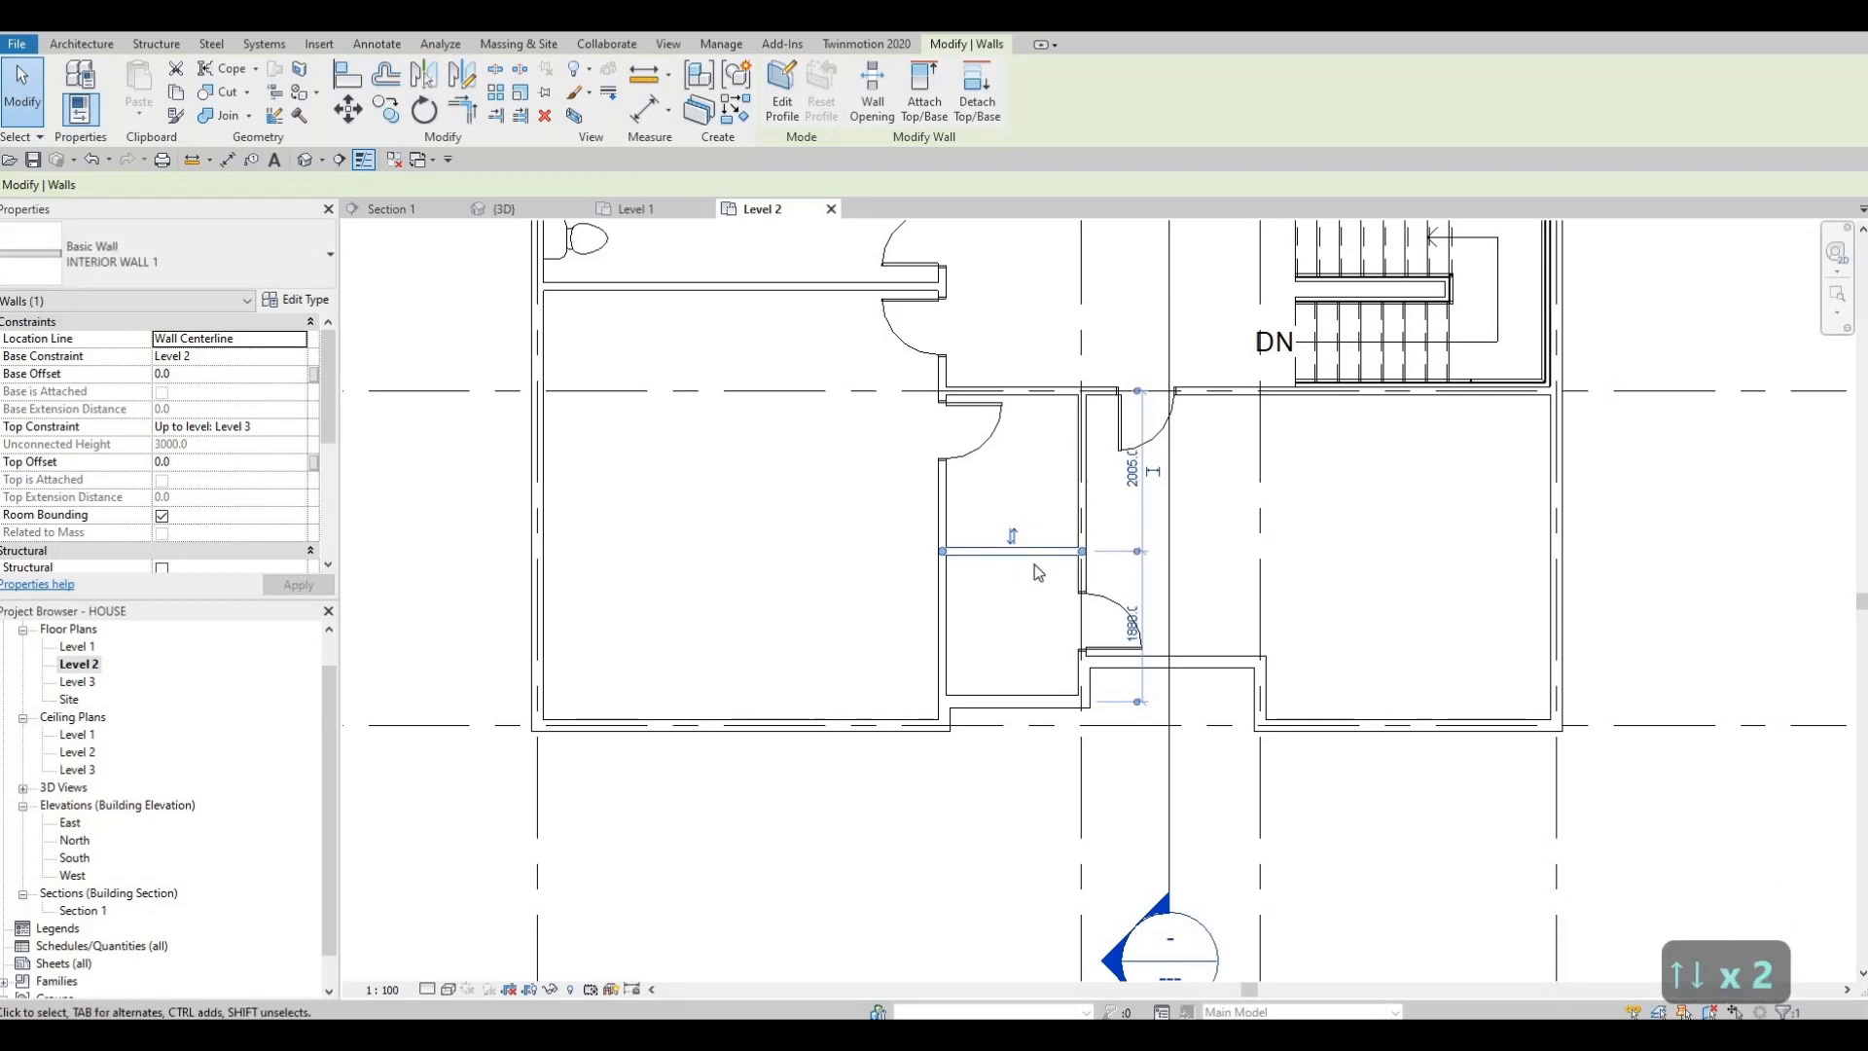
pyautogui.scroll(-4, 1175, 610)
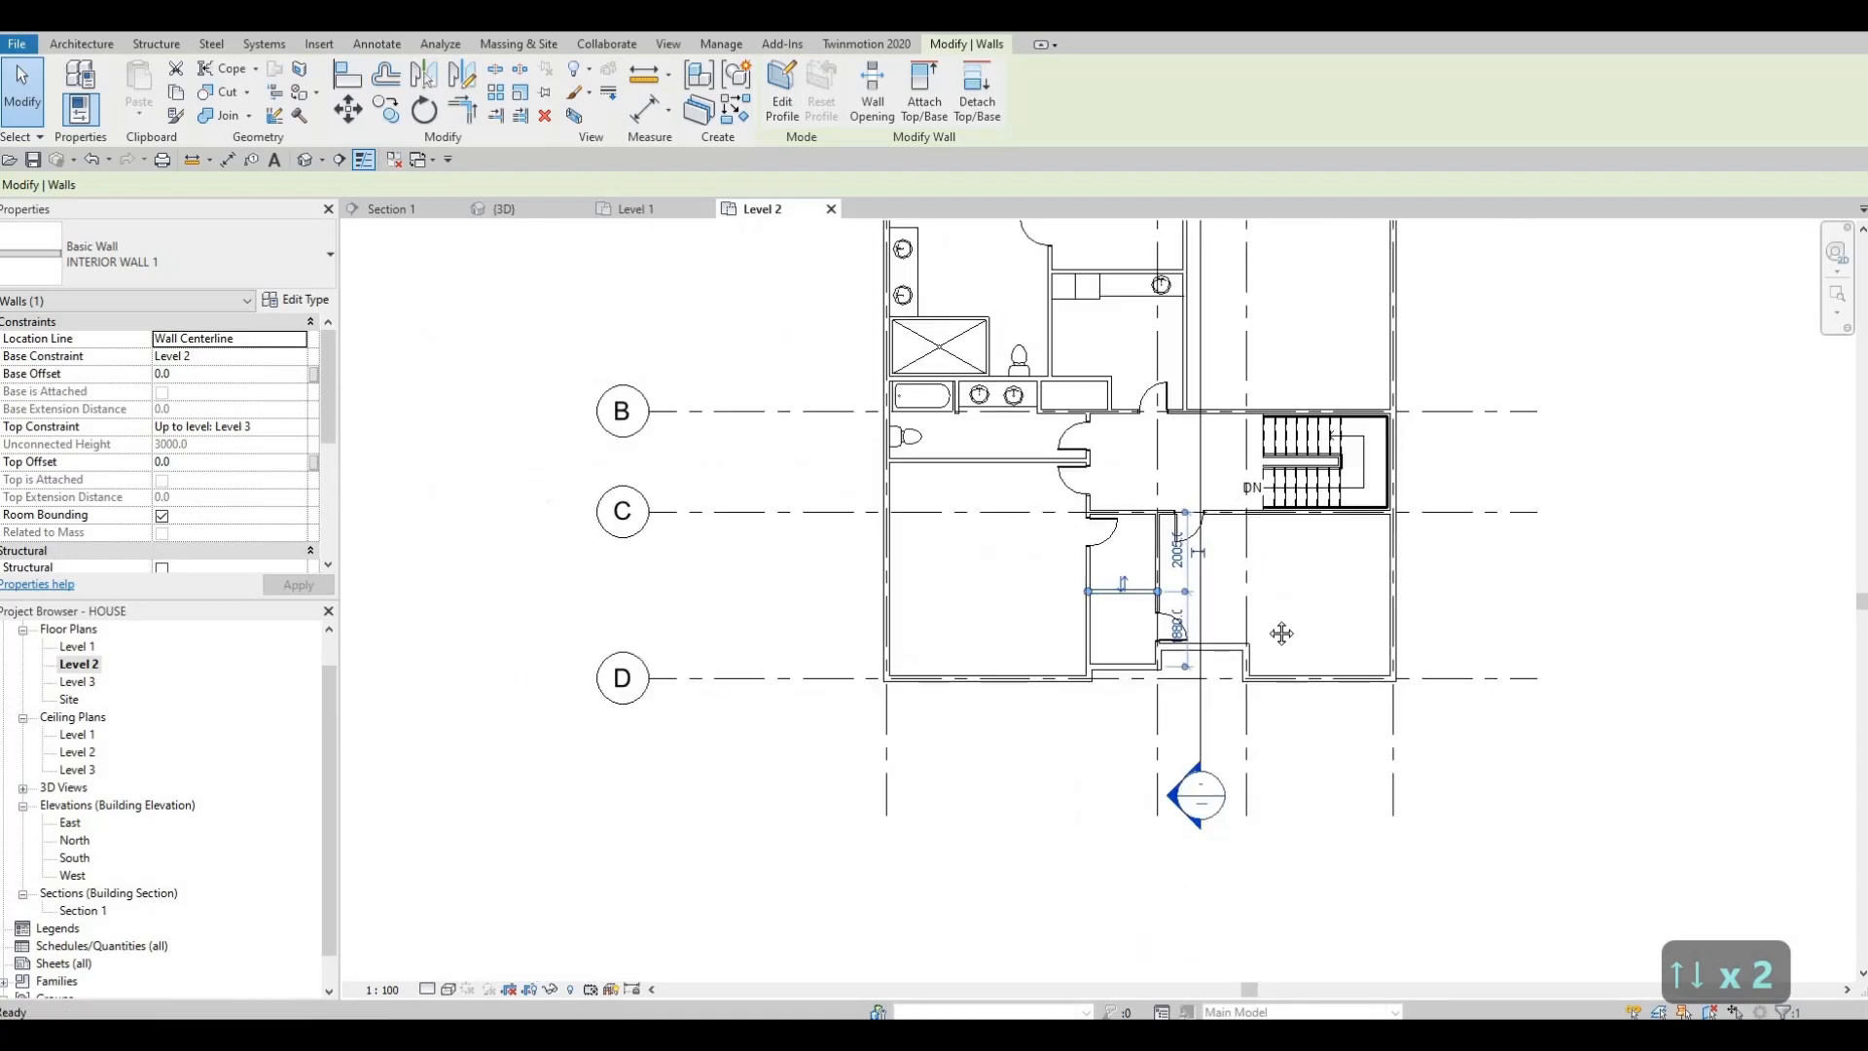
pyautogui.press('Escape')
pyautogui.press('Escape')
# - Place a 700 x 2000mm door in the upper-right bedroom's lower wall, 600 mm from its left wall, swinging into the bedroom
pyautogui.moveTo(1234, 502); pyautogui.dragTo(1212, 594, button='middle')
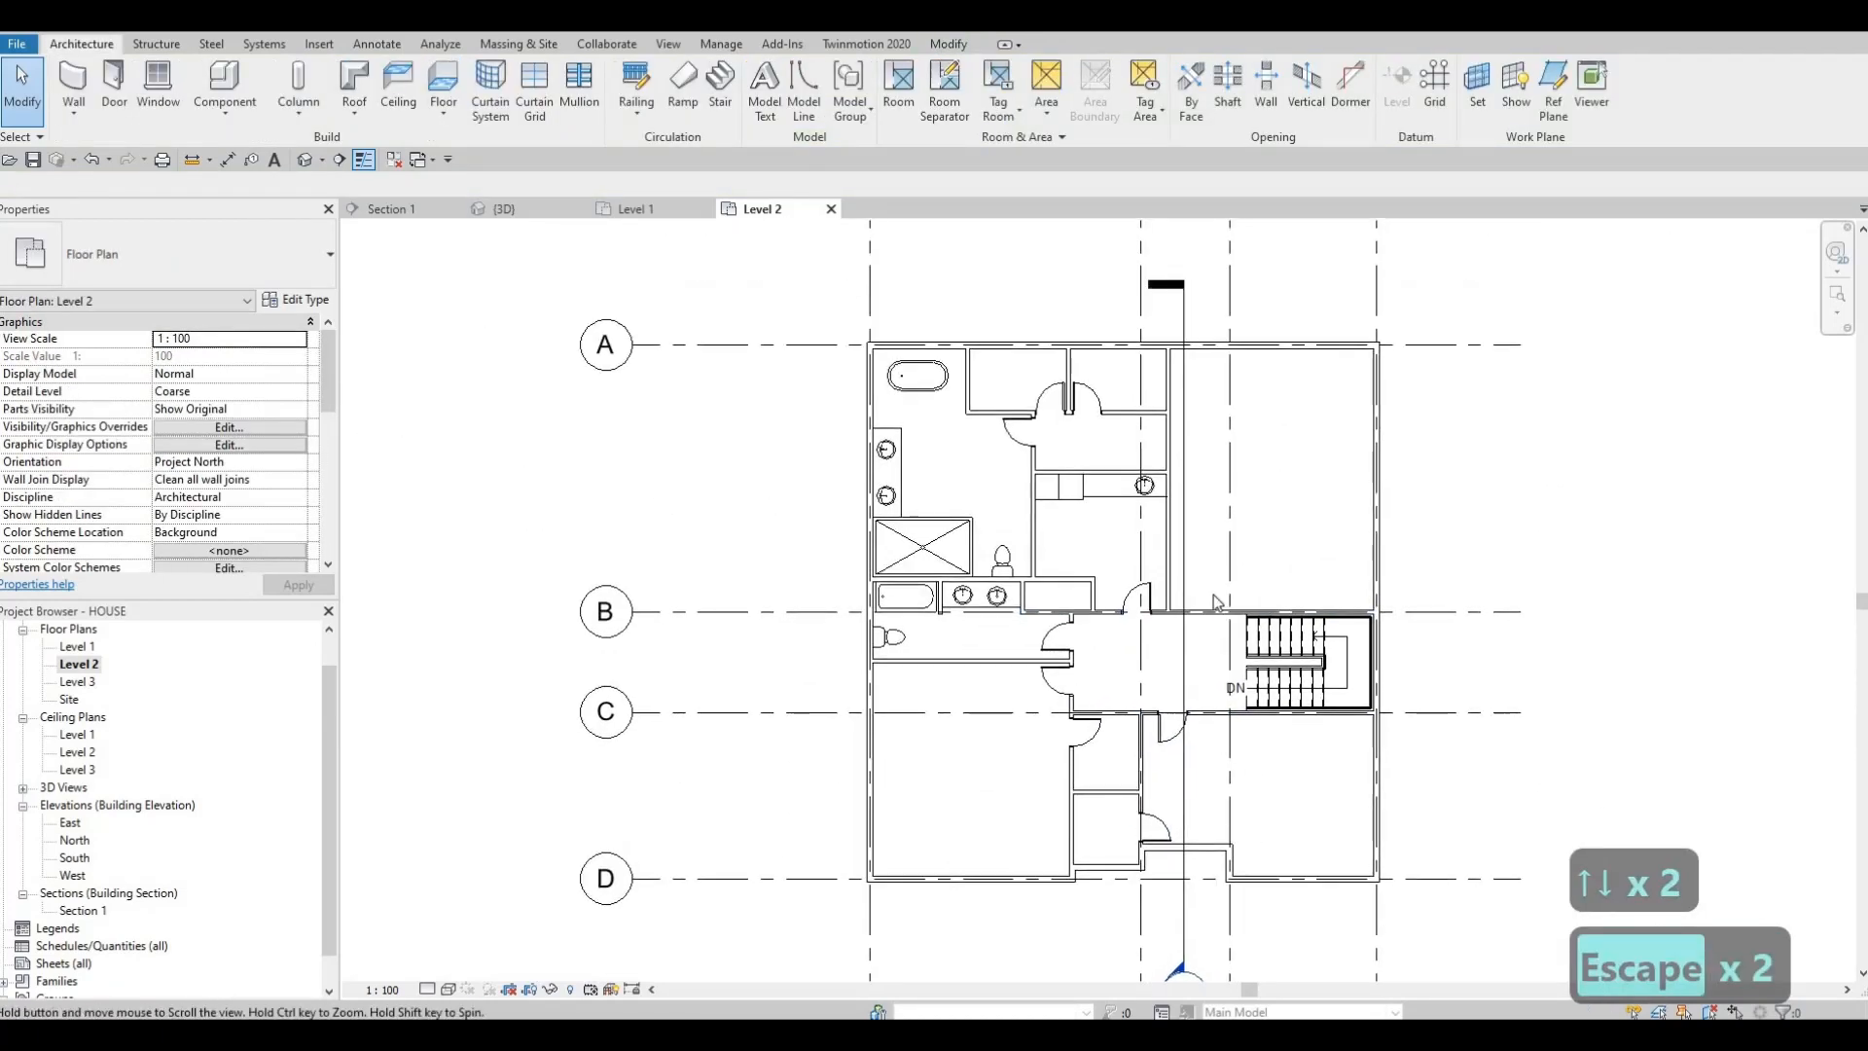
pyautogui.scroll(2, 1216, 589)
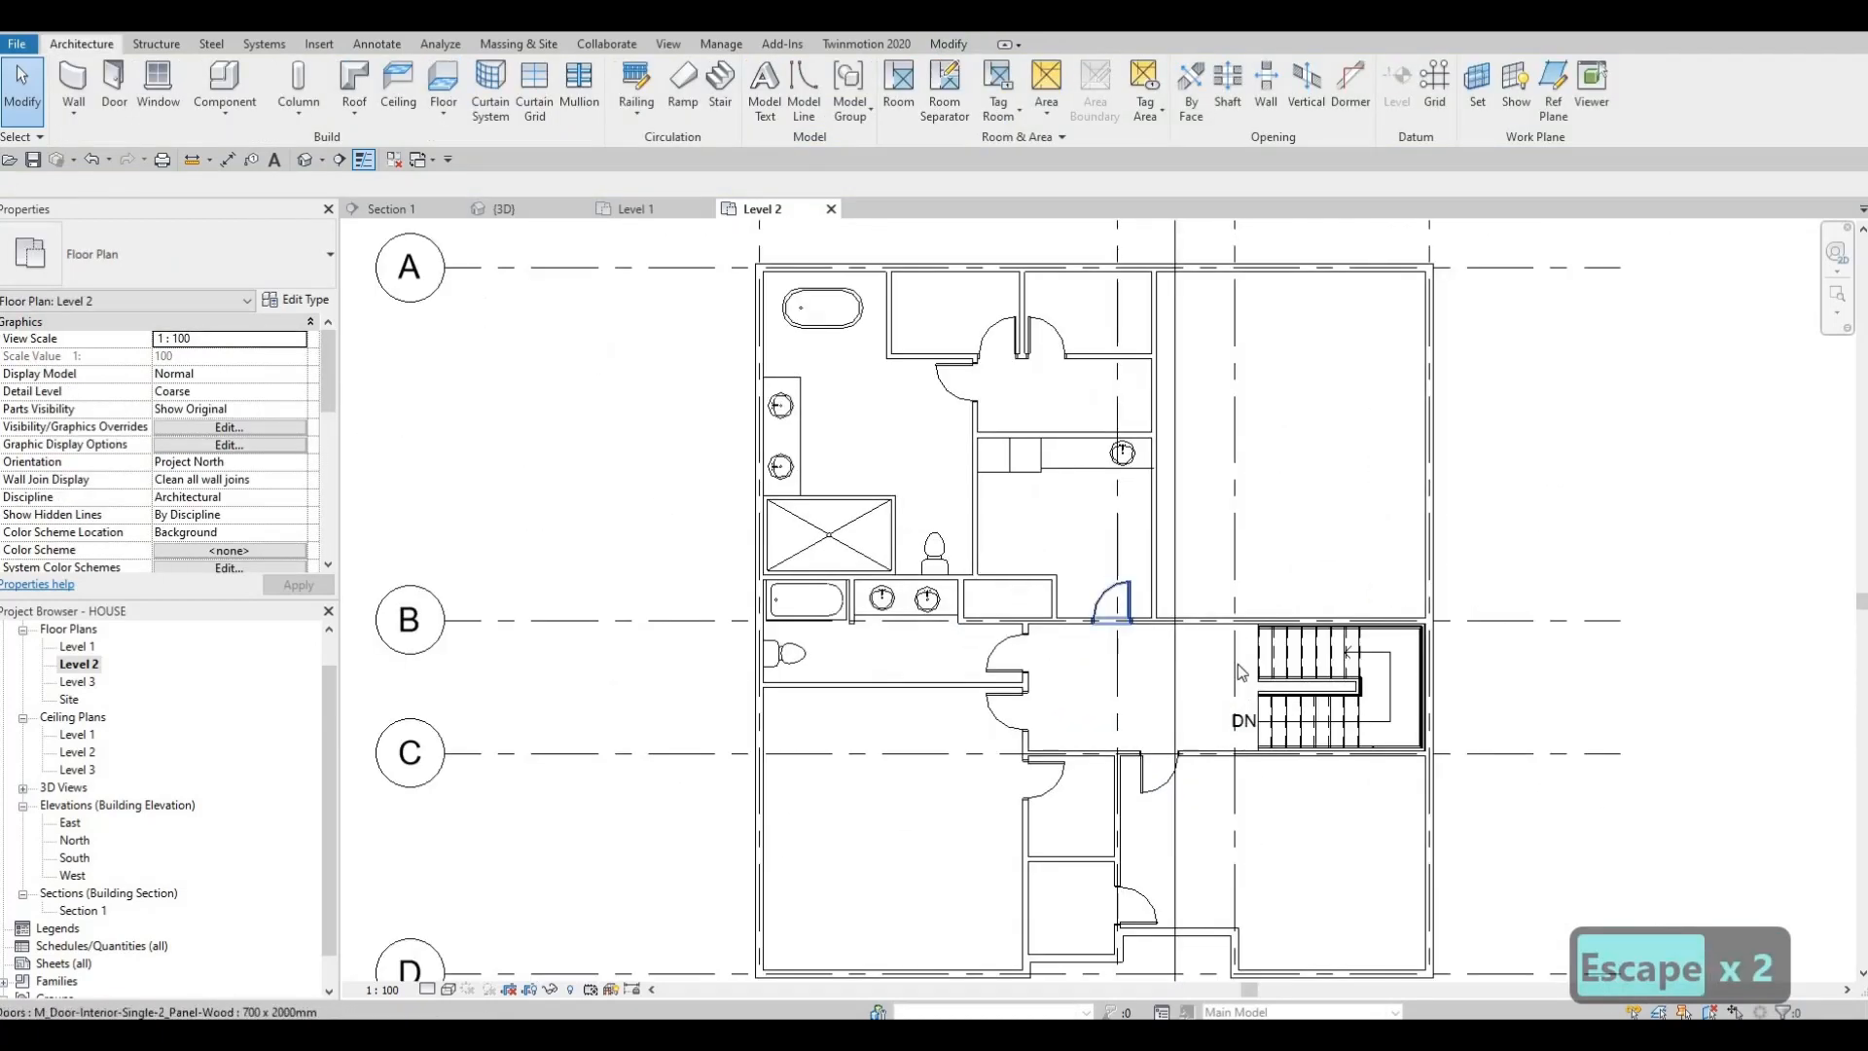
pyautogui.click(1127, 590)
pyautogui.press('c')
pyautogui.press('s')
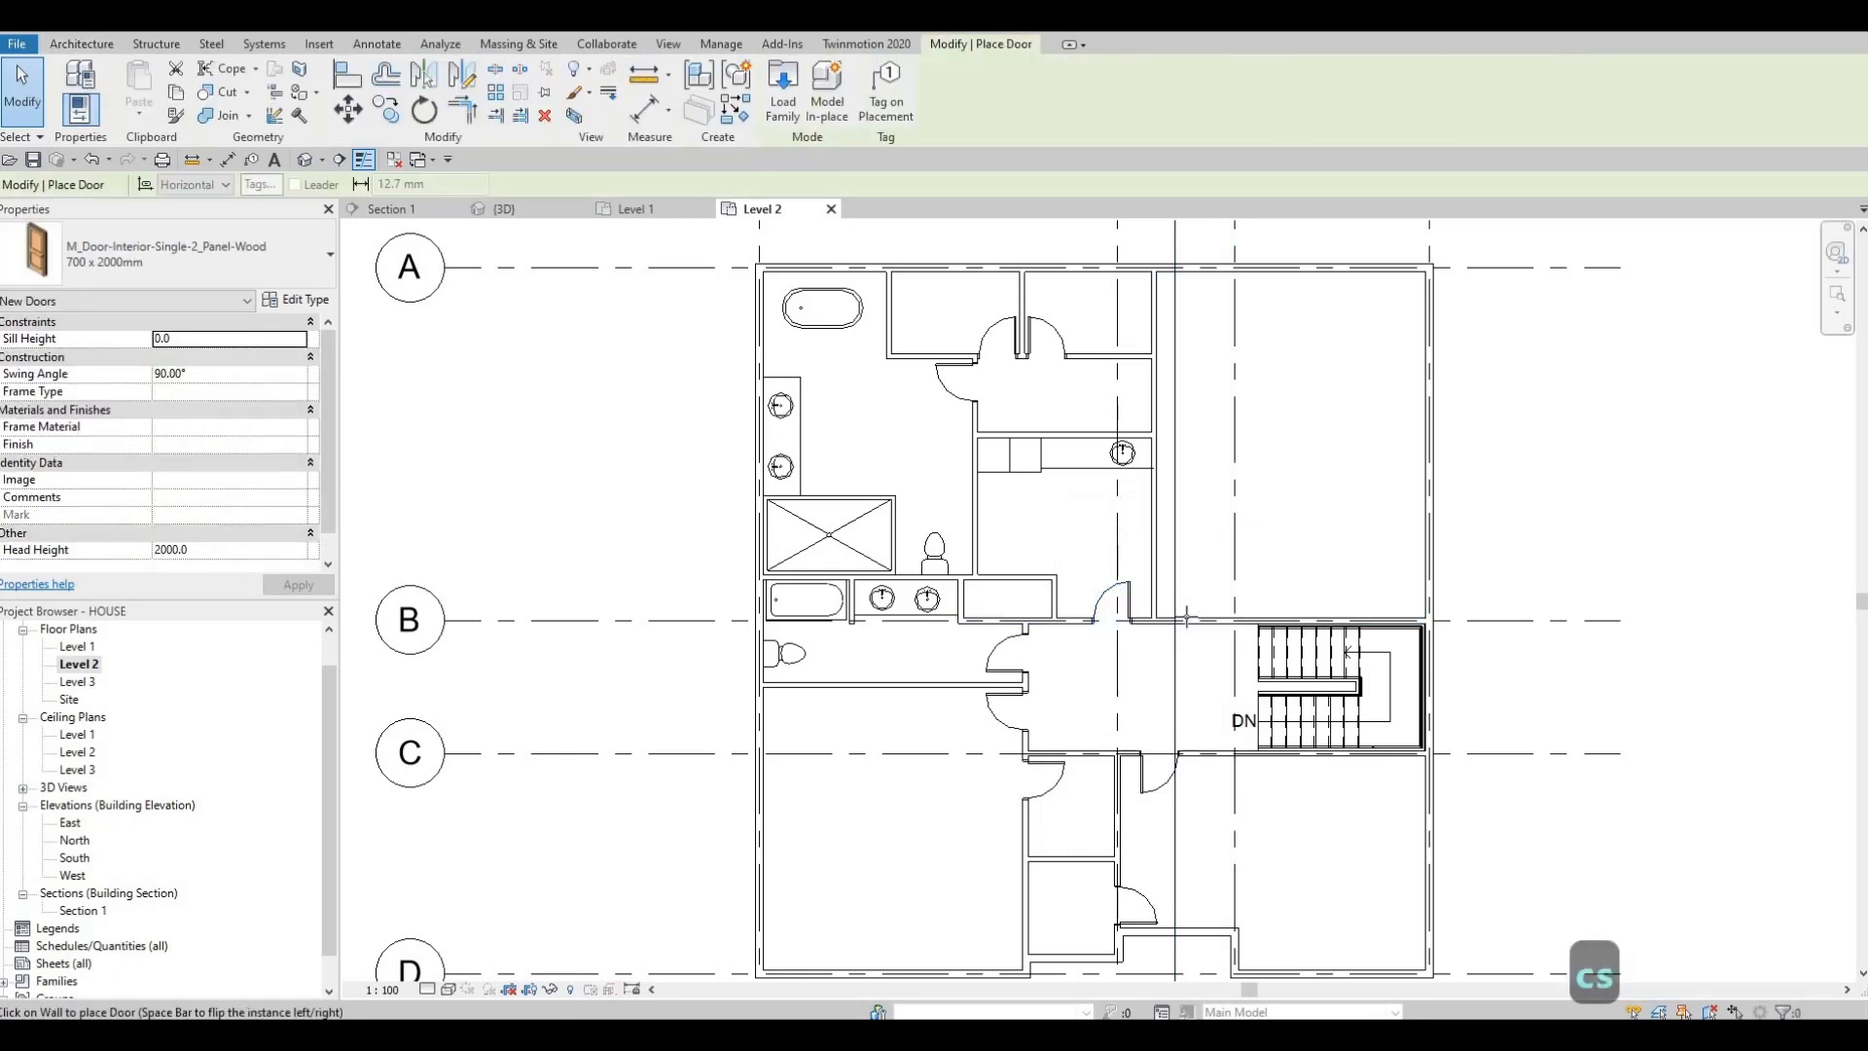
pyautogui.press('space')
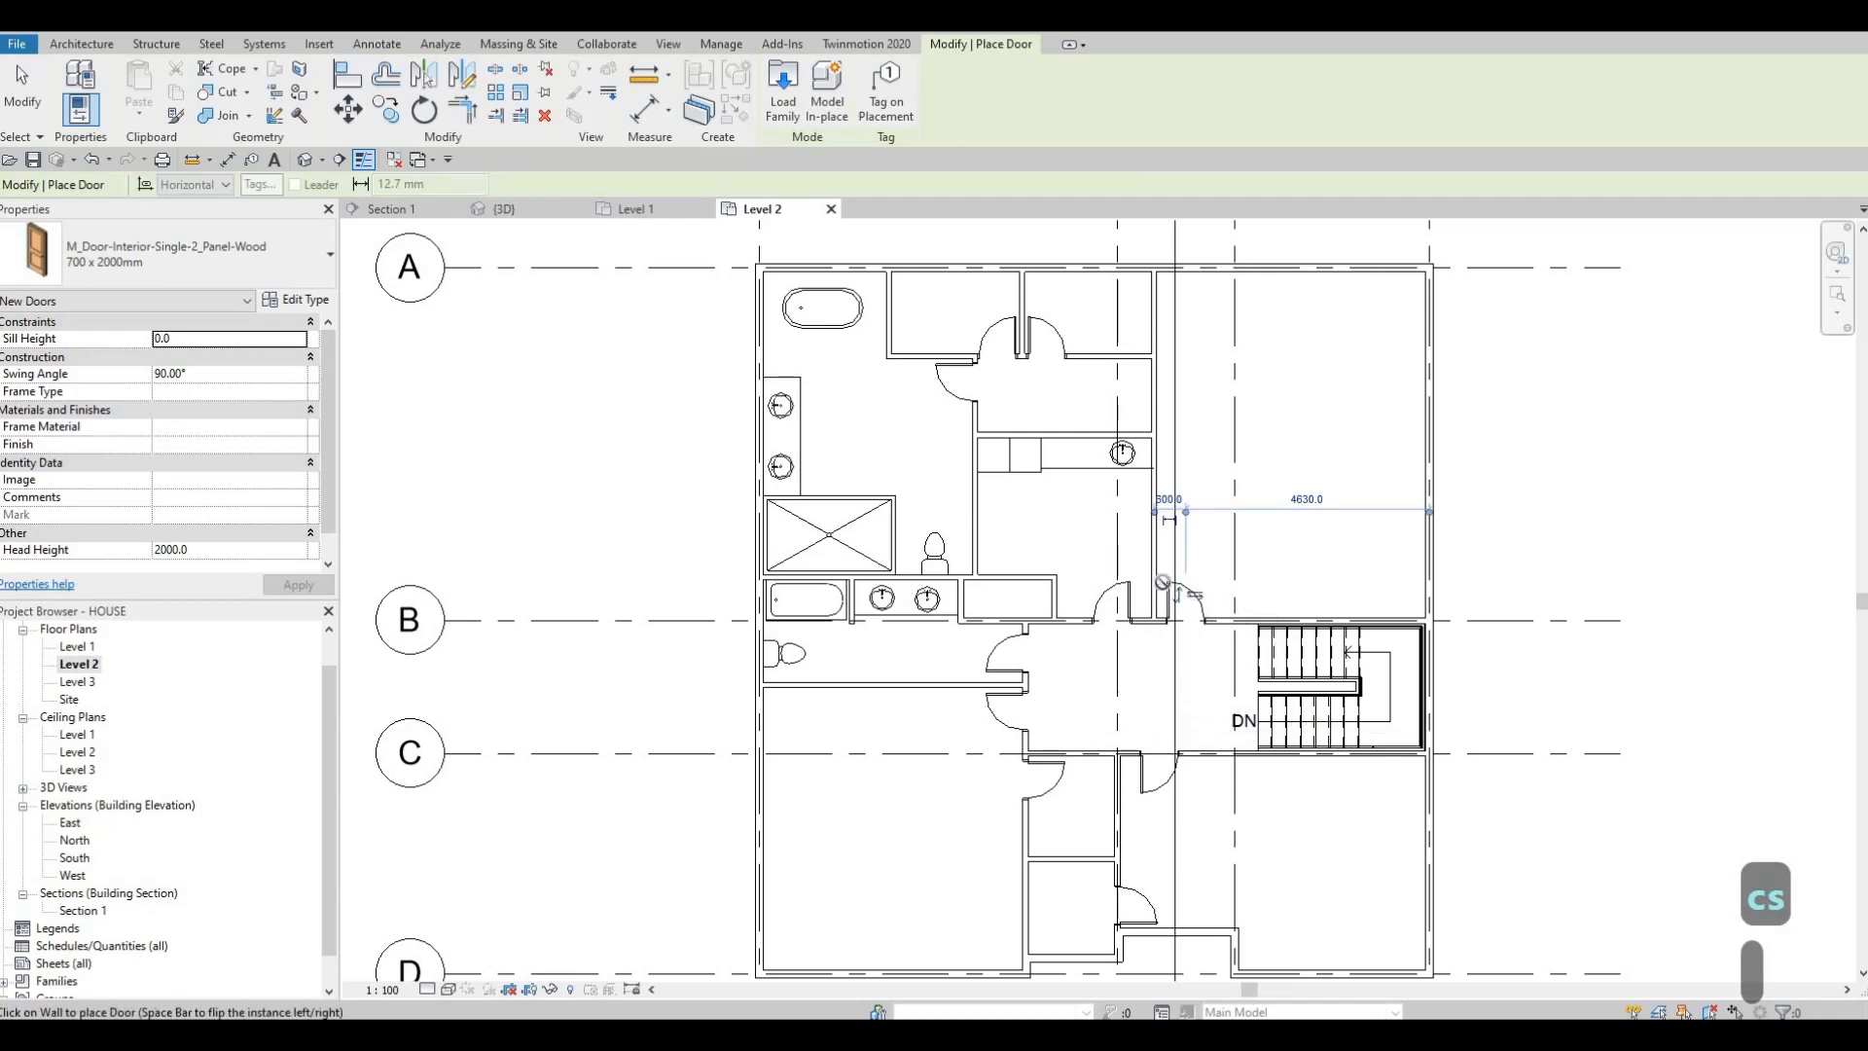
# - Look over the door layout of the whole Level 2 plan from grid A to grid D
pyautogui.moveTo(1166, 629); pyautogui.dragTo(1157, 740, button='middle')
pyautogui.moveTo(1259, 615); pyautogui.dragTo(1259, 713, button='middle')
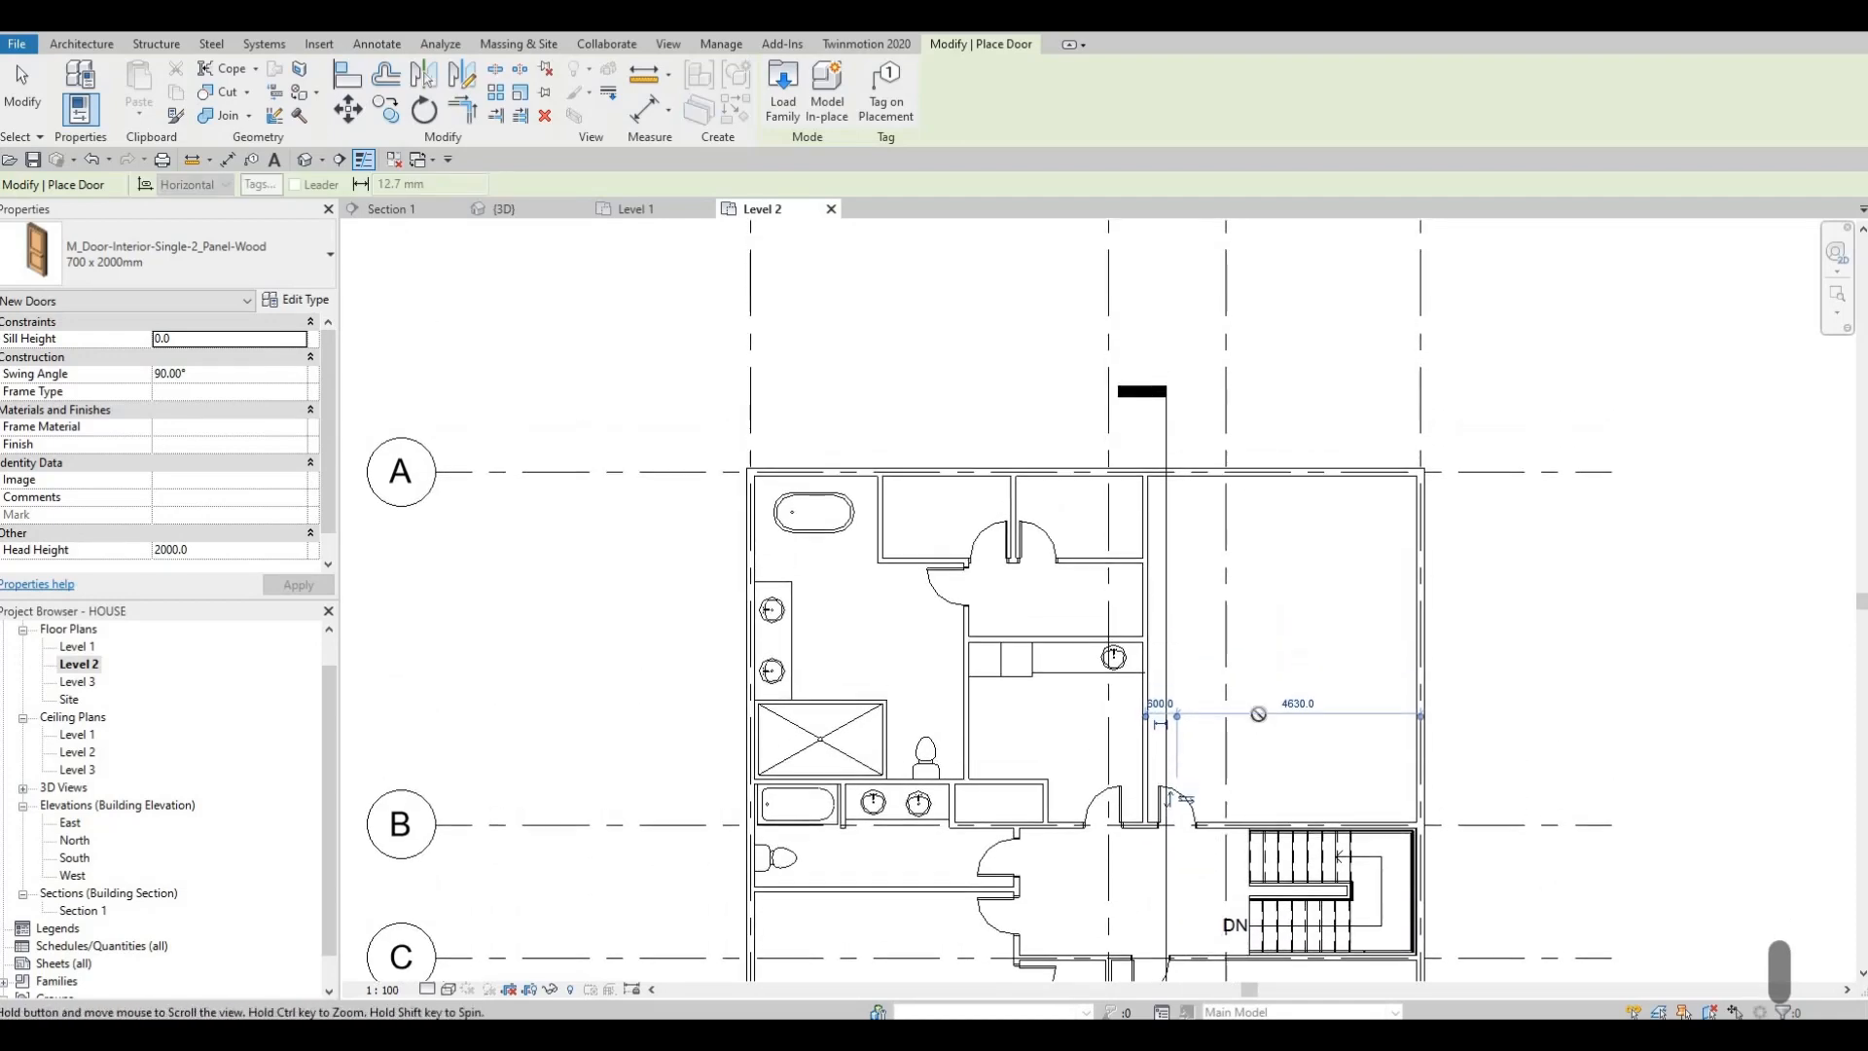
pyautogui.moveTo(1213, 569); pyautogui.dragTo(1280, 554, button='middle')
pyautogui.scroll(-1, 1281, 555)
pyautogui.moveTo(1253, 624); pyautogui.dragTo(1294, 473, button='middle')
pyautogui.moveTo(1248, 765); pyautogui.dragTo(1215, 698, button='middle')
pyautogui.scroll(1, 1207, 657)
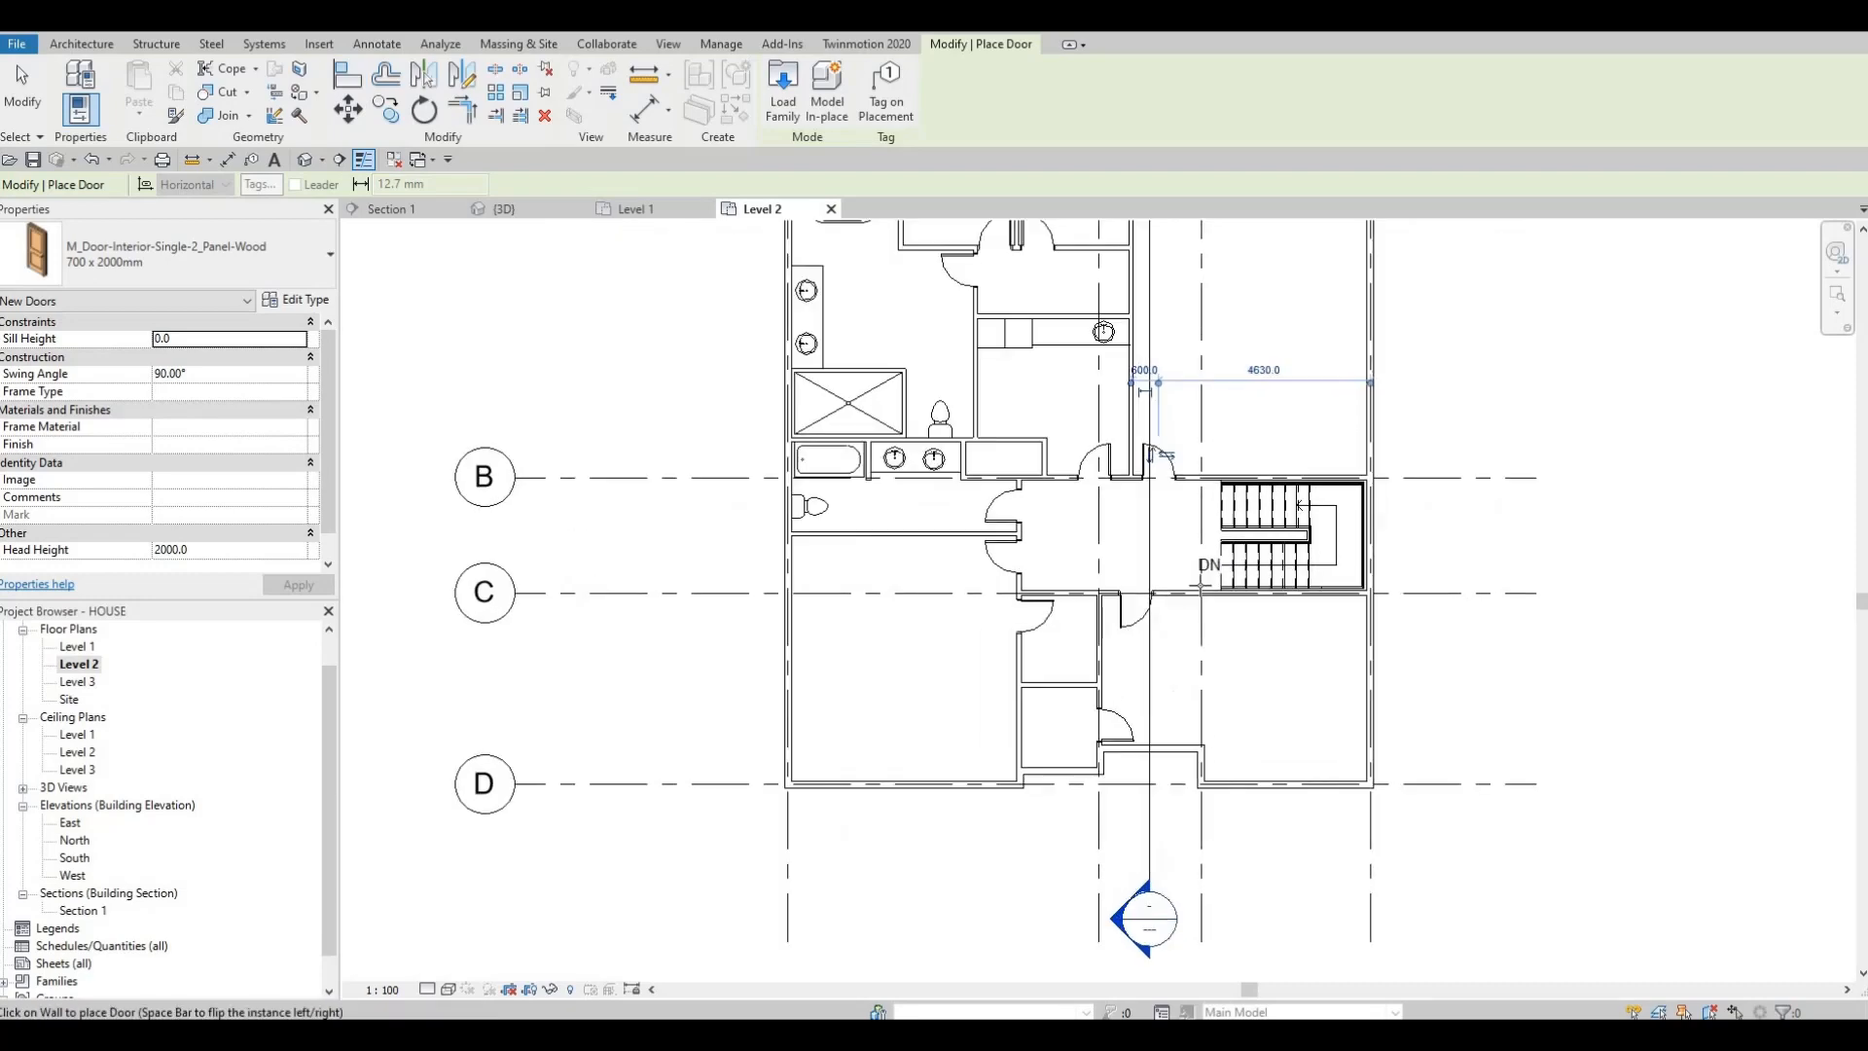
pyautogui.moveTo(1217, 632); pyautogui.dragTo(1158, 725, button='middle')
pyautogui.moveTo(1212, 567); pyautogui.dragTo(1200, 625, button='middle')
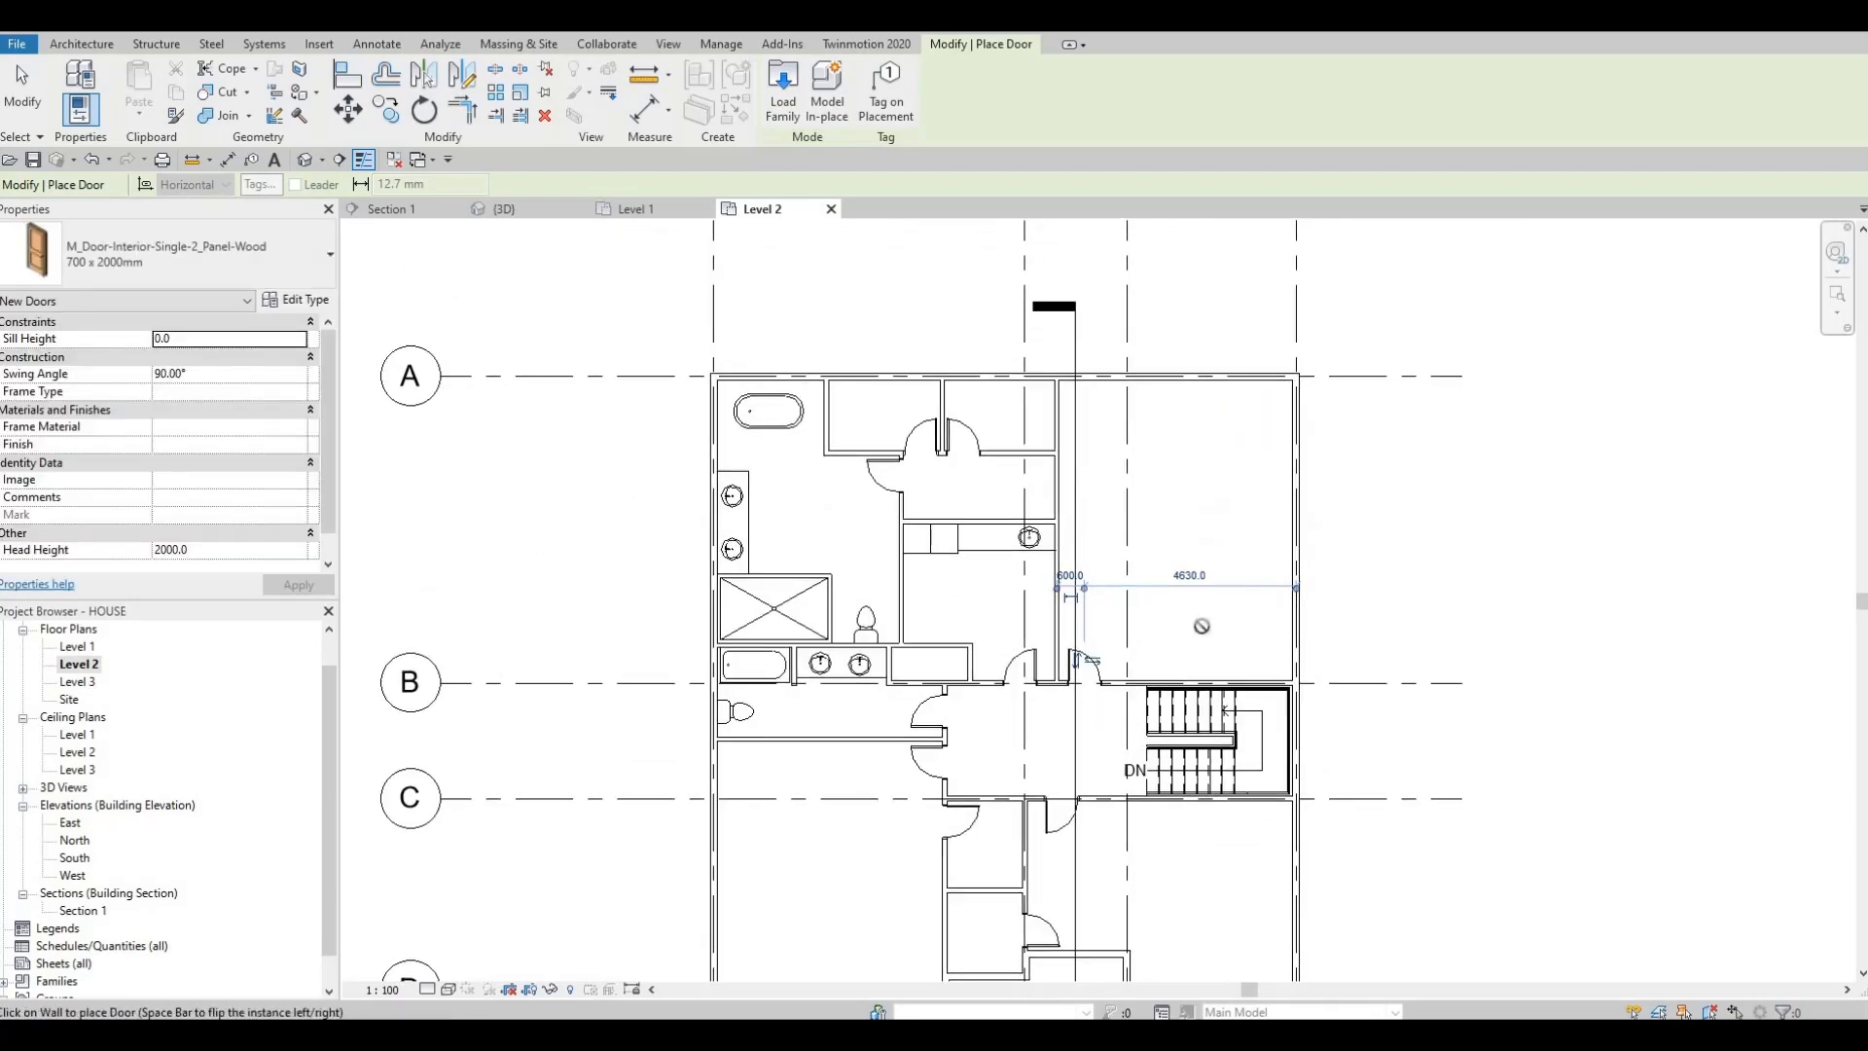
pyautogui.moveTo(1035, 588); pyautogui.dragTo(1104, 646, button='middle')
pyautogui.scroll(1, 1102, 631)
pyautogui.scroll(1, 1109, 642)
pyautogui.press('Escape')
pyautogui.press('Escape')
pyautogui.press('Escape')
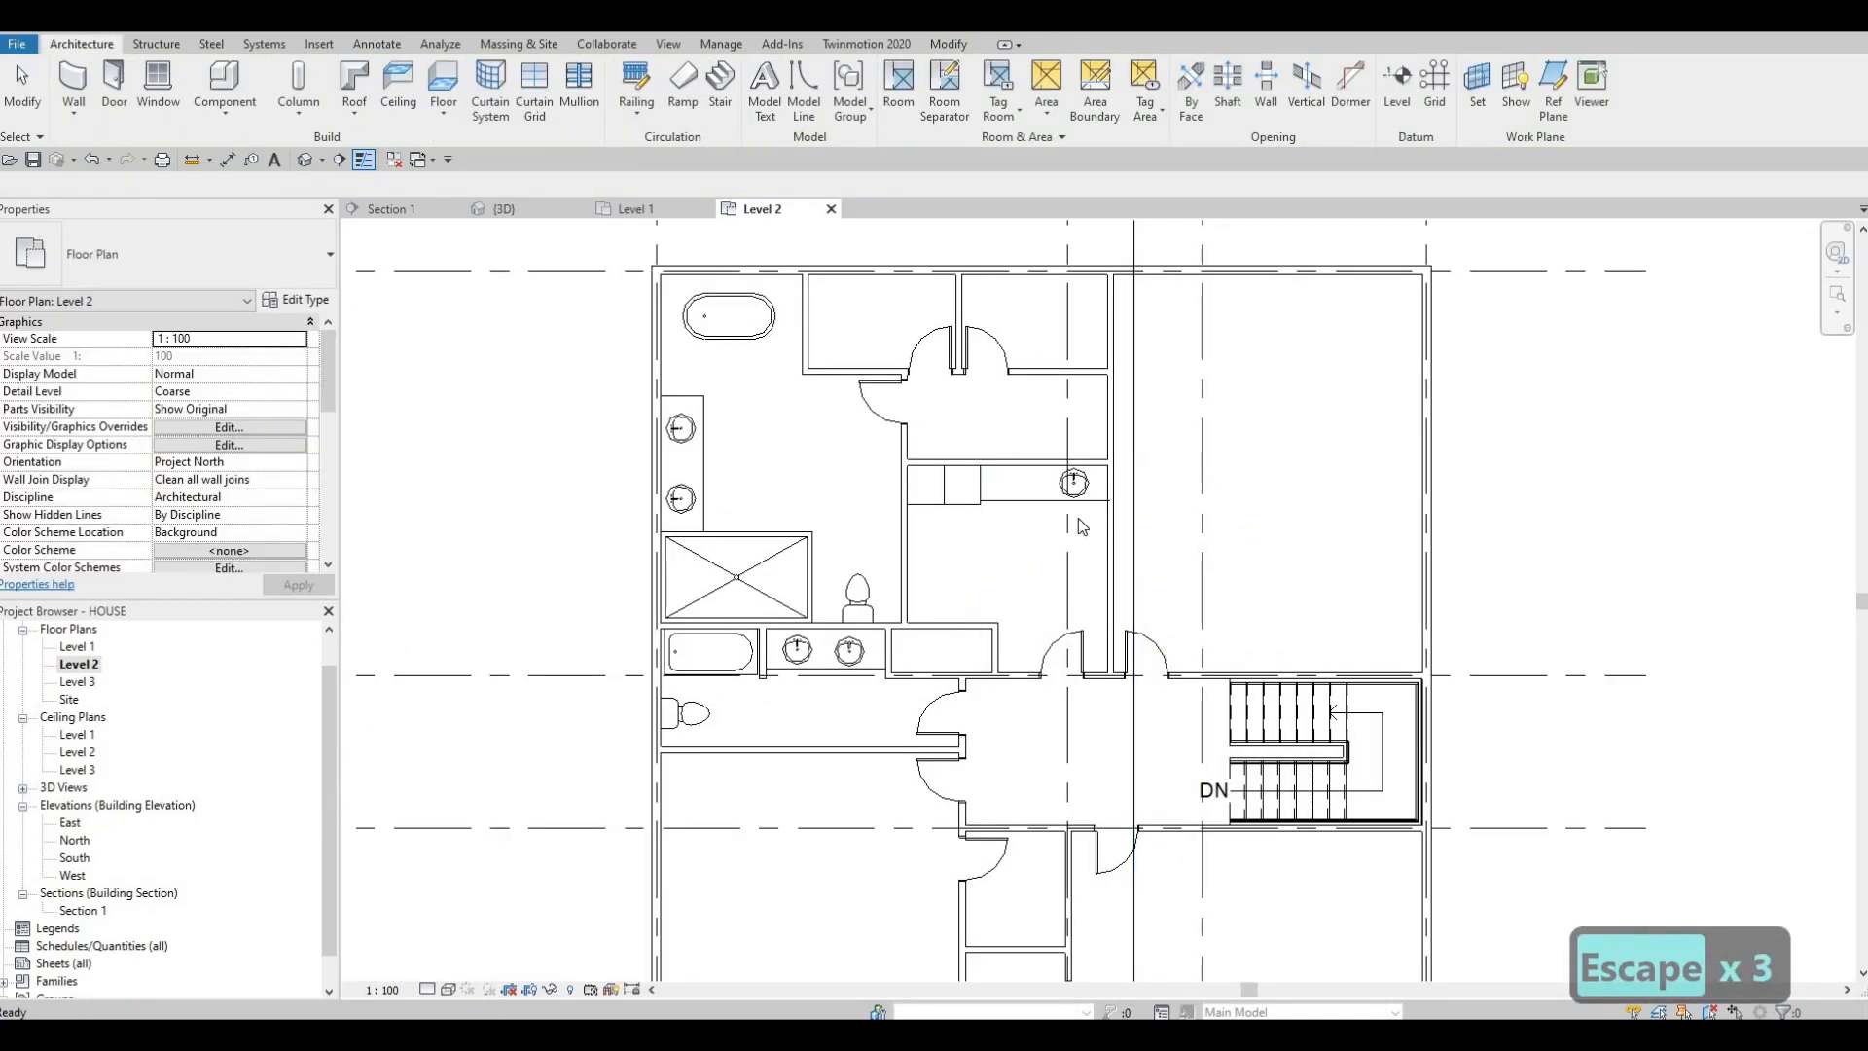
# - Cut a rectangular wall opening in the upper-right bedroom's left wall, into the passage between the closets and the laundry
pyautogui.moveTo(1100, 408); pyautogui.dragTo(1072, 463, button='middle')
pyautogui.click(1079, 457)
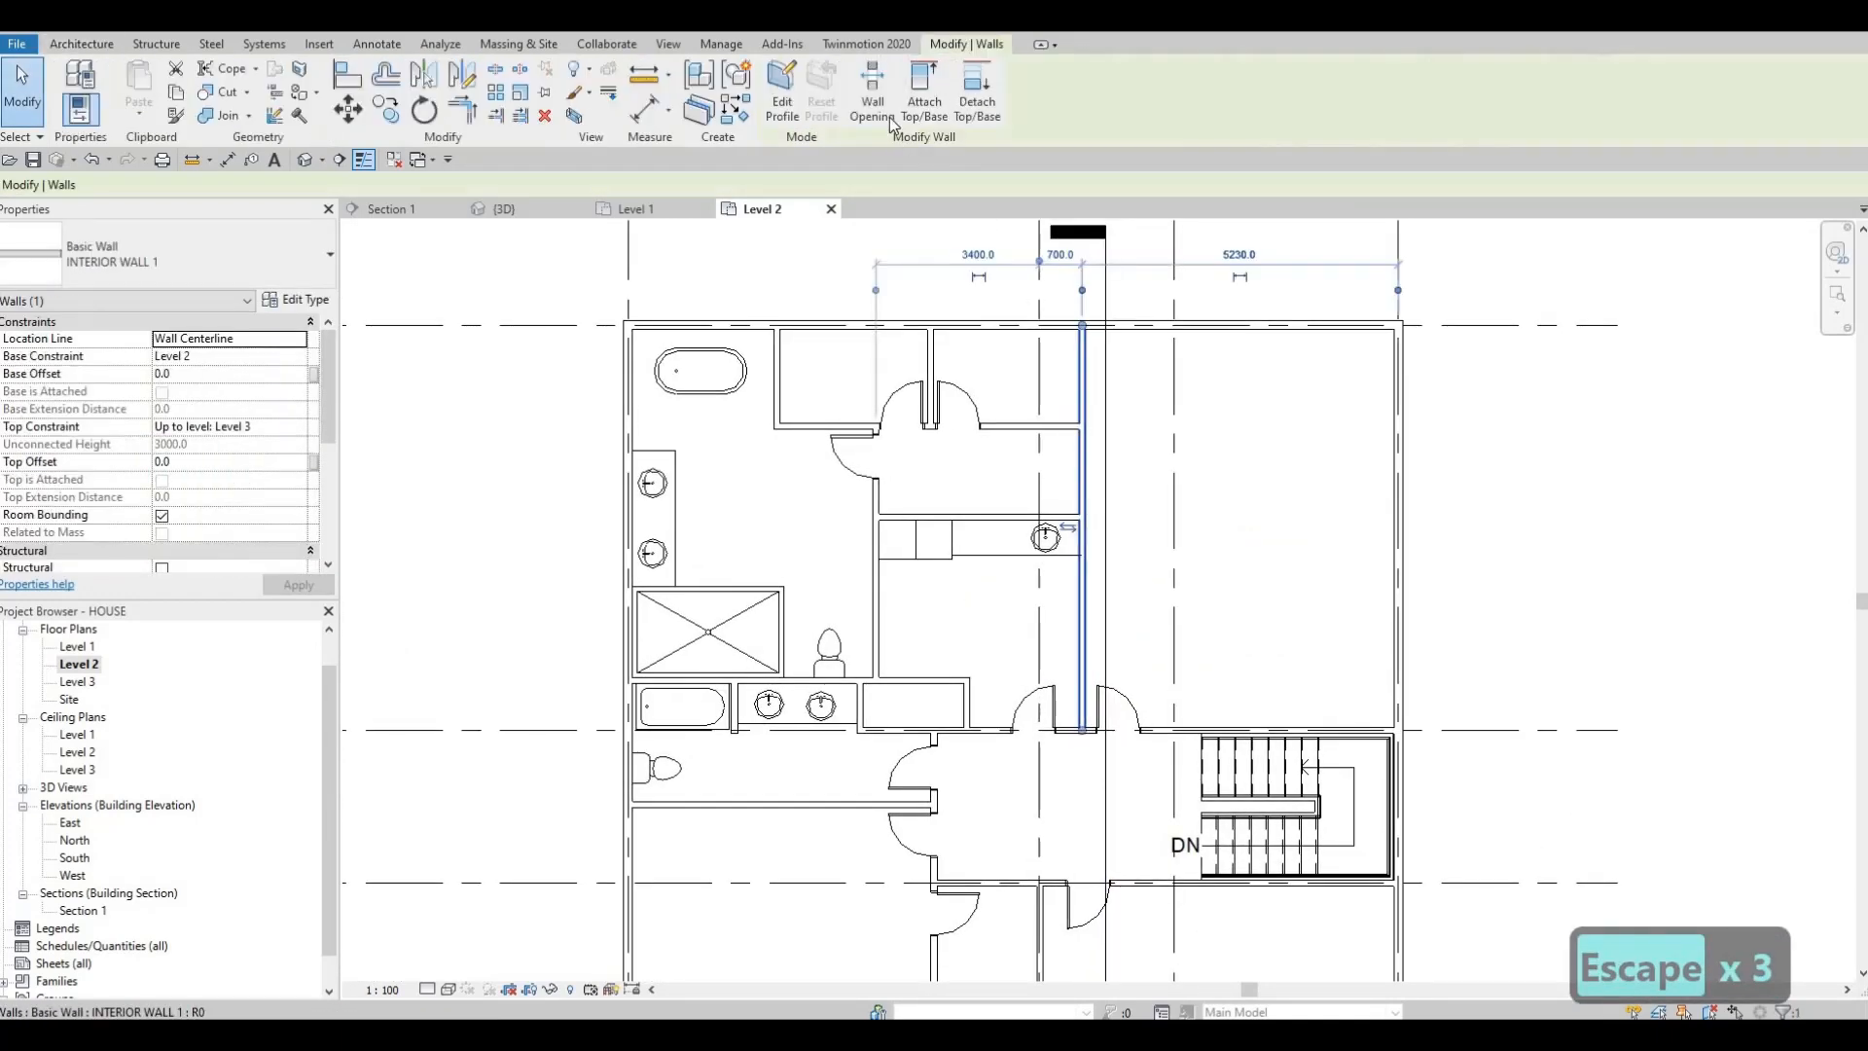
pyautogui.click(873, 93)
pyautogui.scroll(3, 1105, 469)
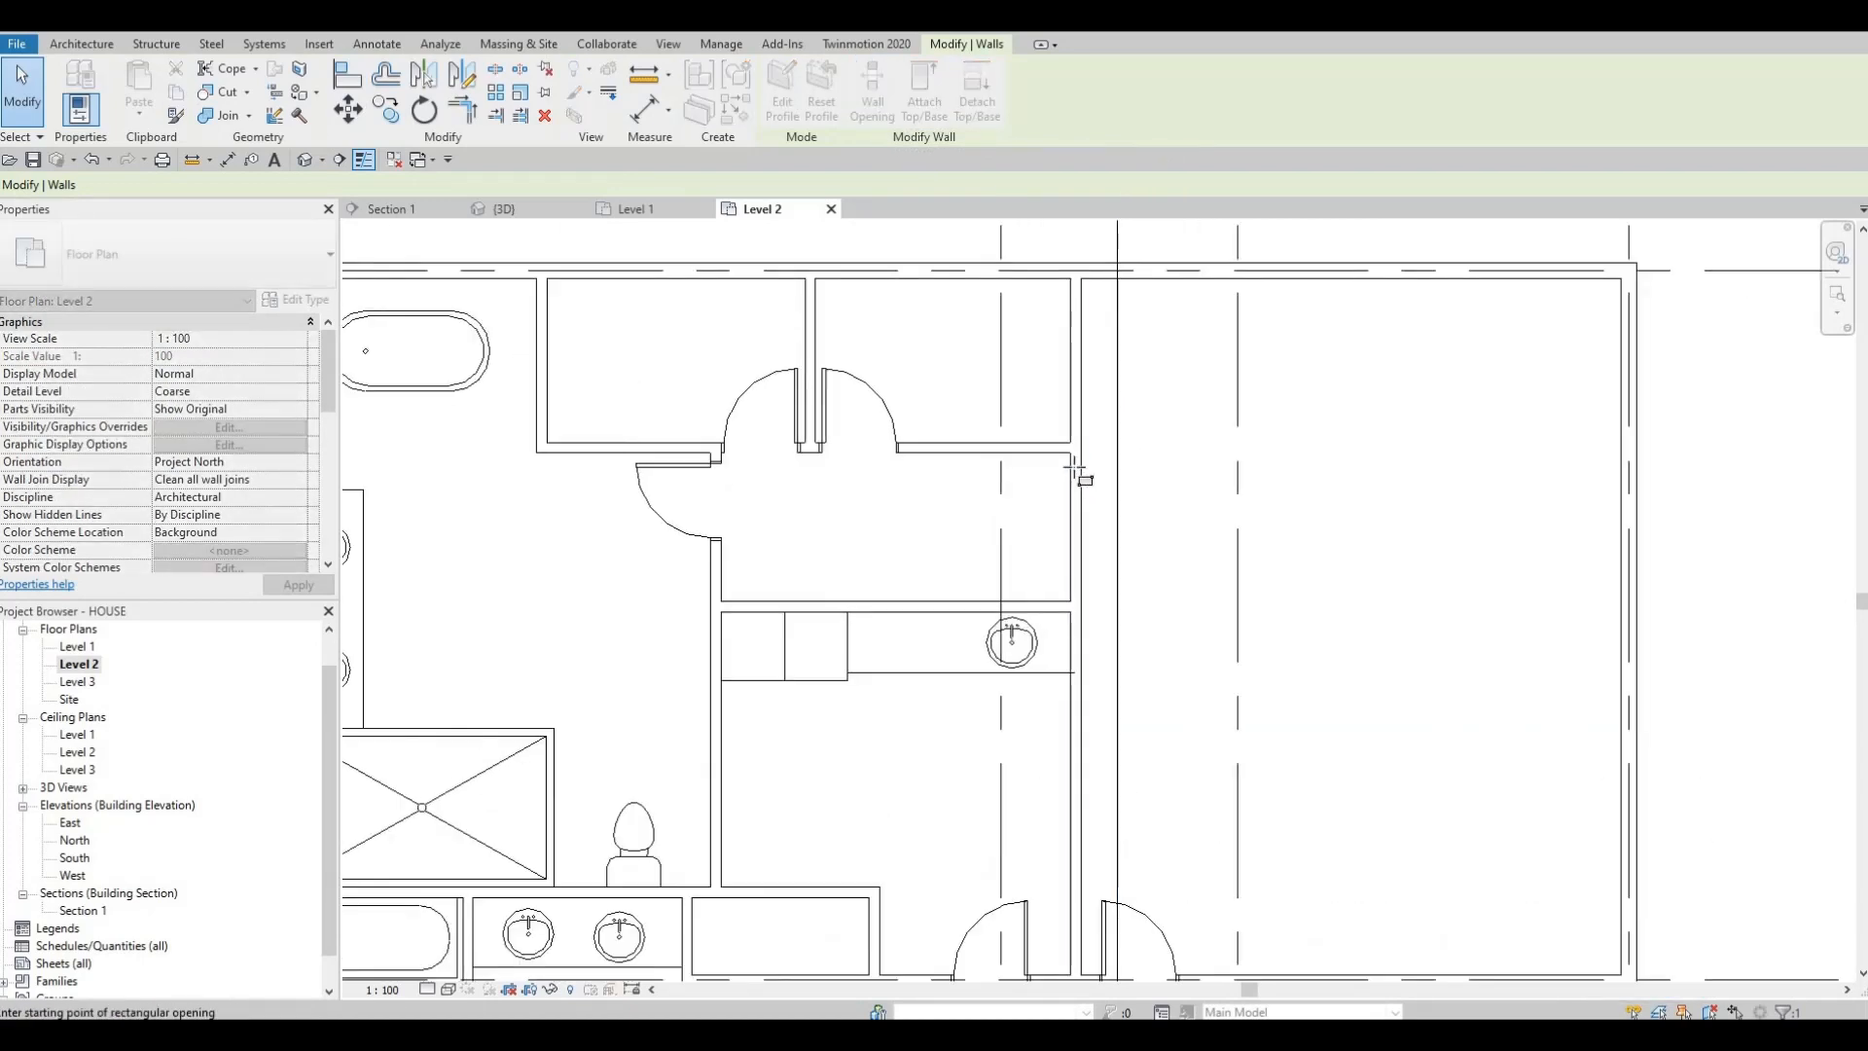
pyautogui.click(1084, 537)
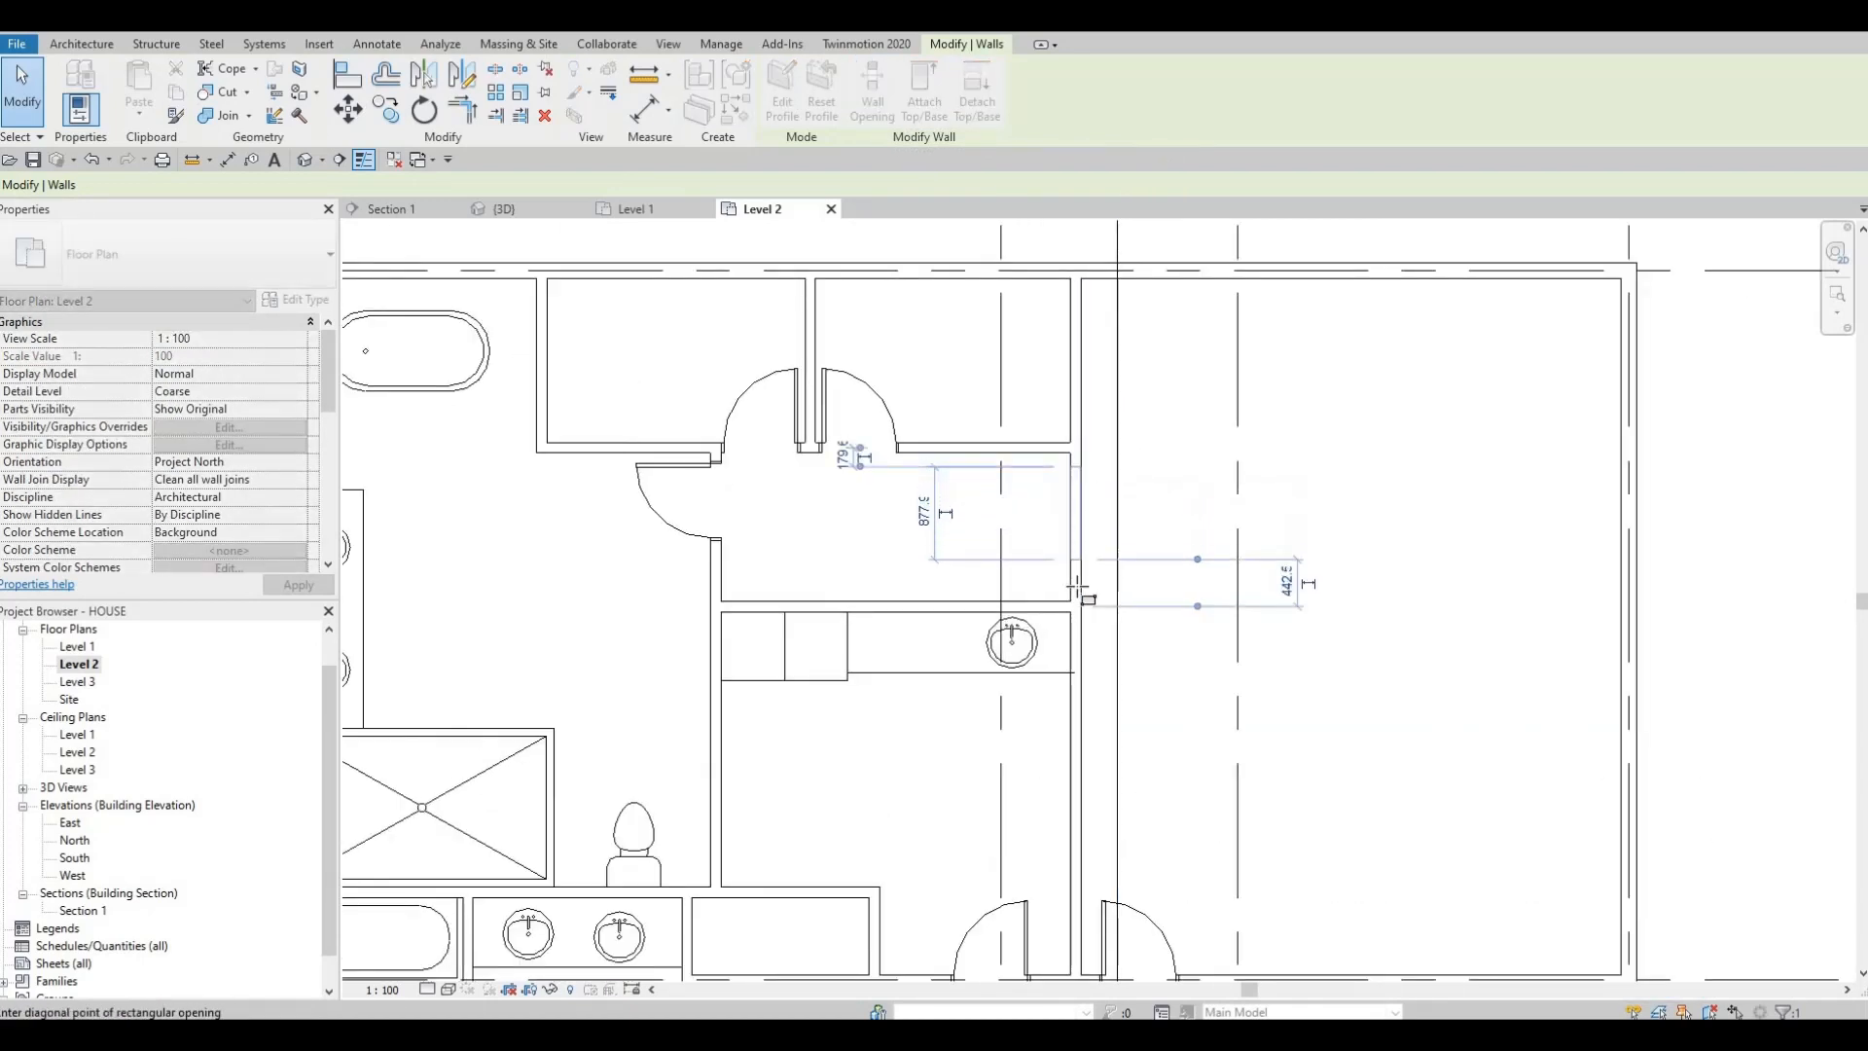
pyautogui.press('Escape')
pyautogui.scroll(-3, 1176, 509)
pyautogui.press('Escape')
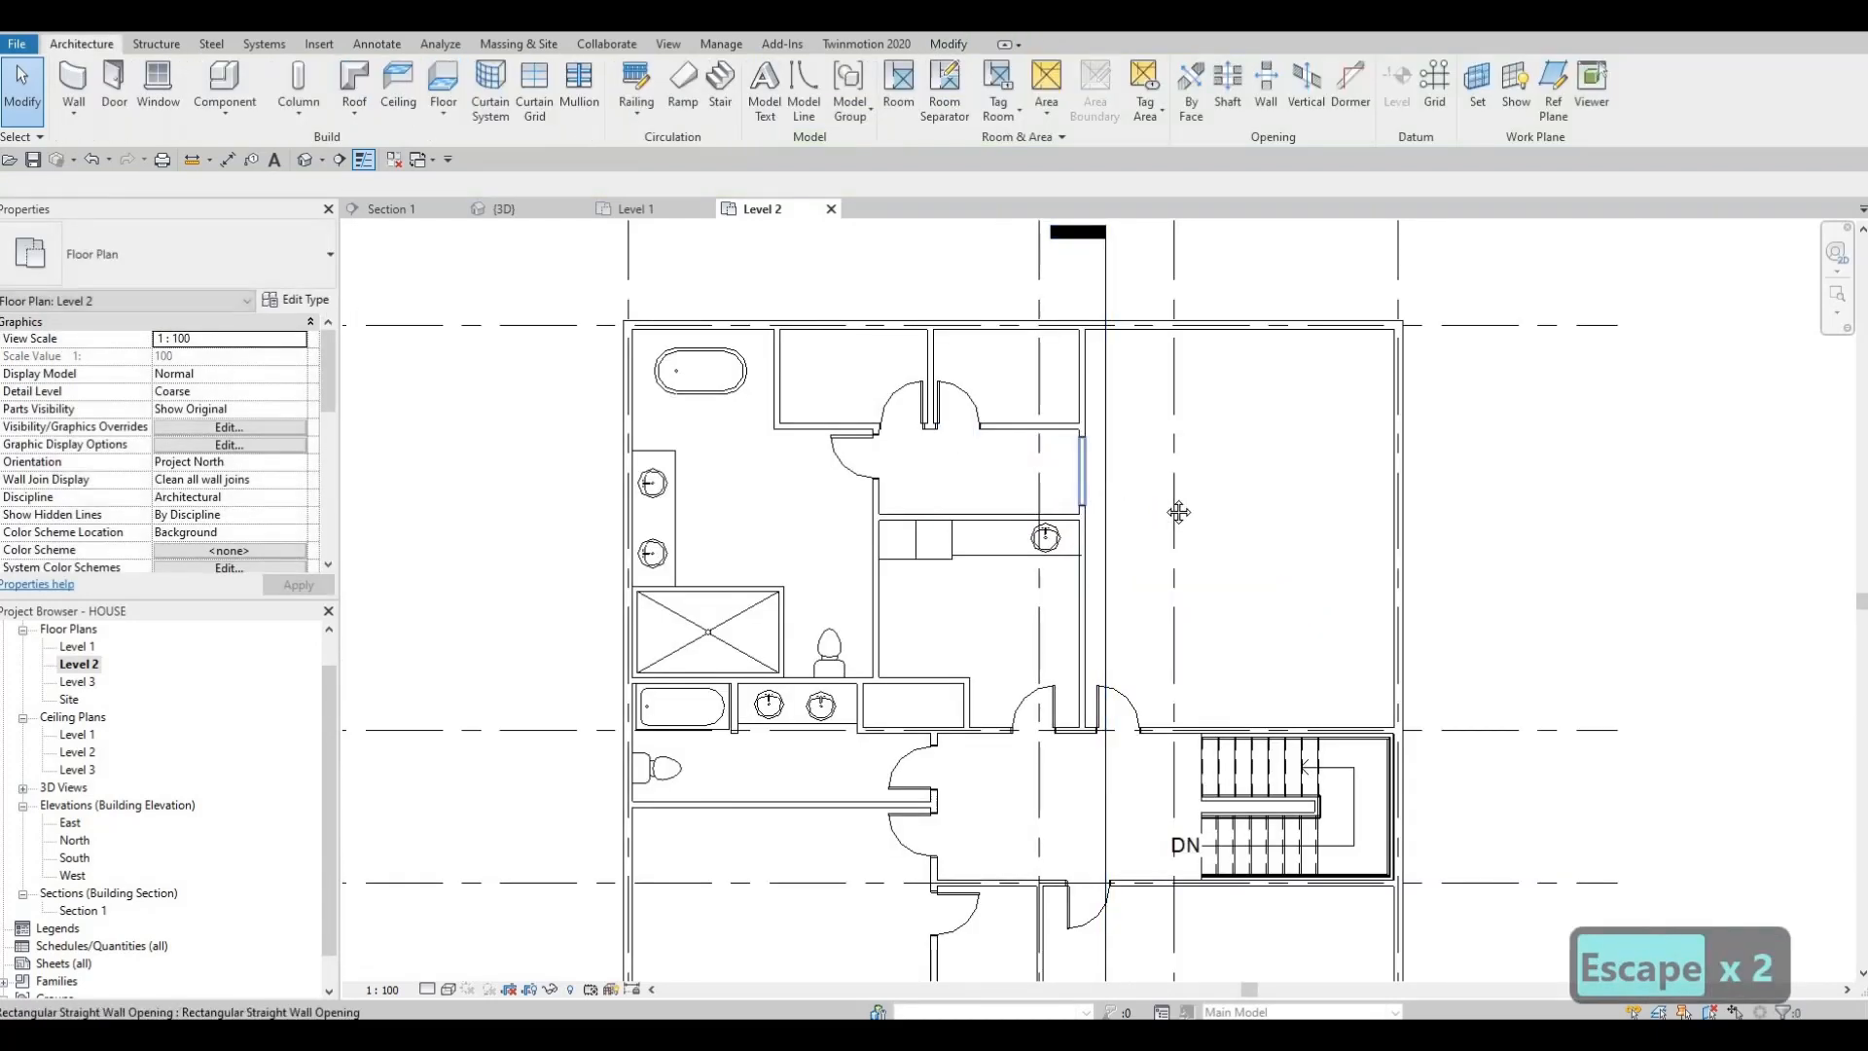
# - Review the Level 2 rooms to check which closets still lack a door
pyautogui.scroll(3, 1187, 500)
pyautogui.scroll(-2, 1174, 497)
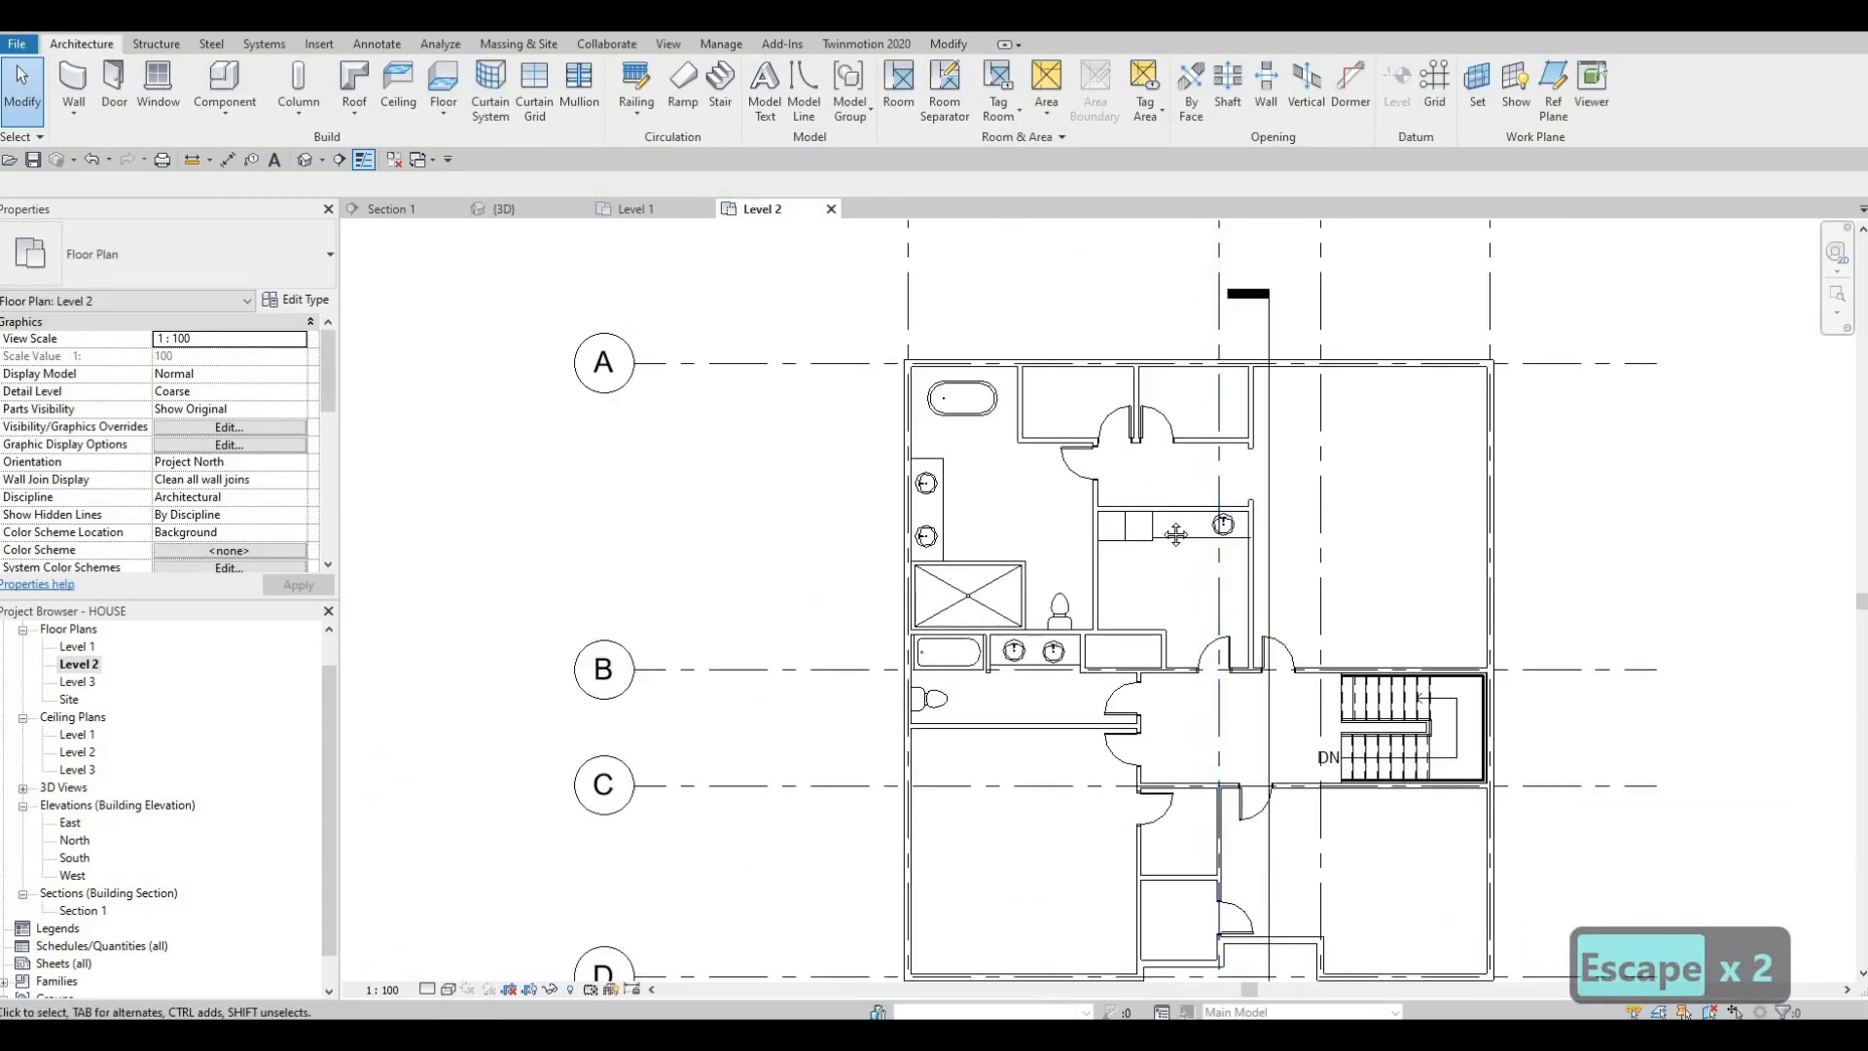
pyautogui.scroll(-1, 1135, 559)
pyautogui.press('Escape')
pyautogui.scroll(4, 1038, 543)
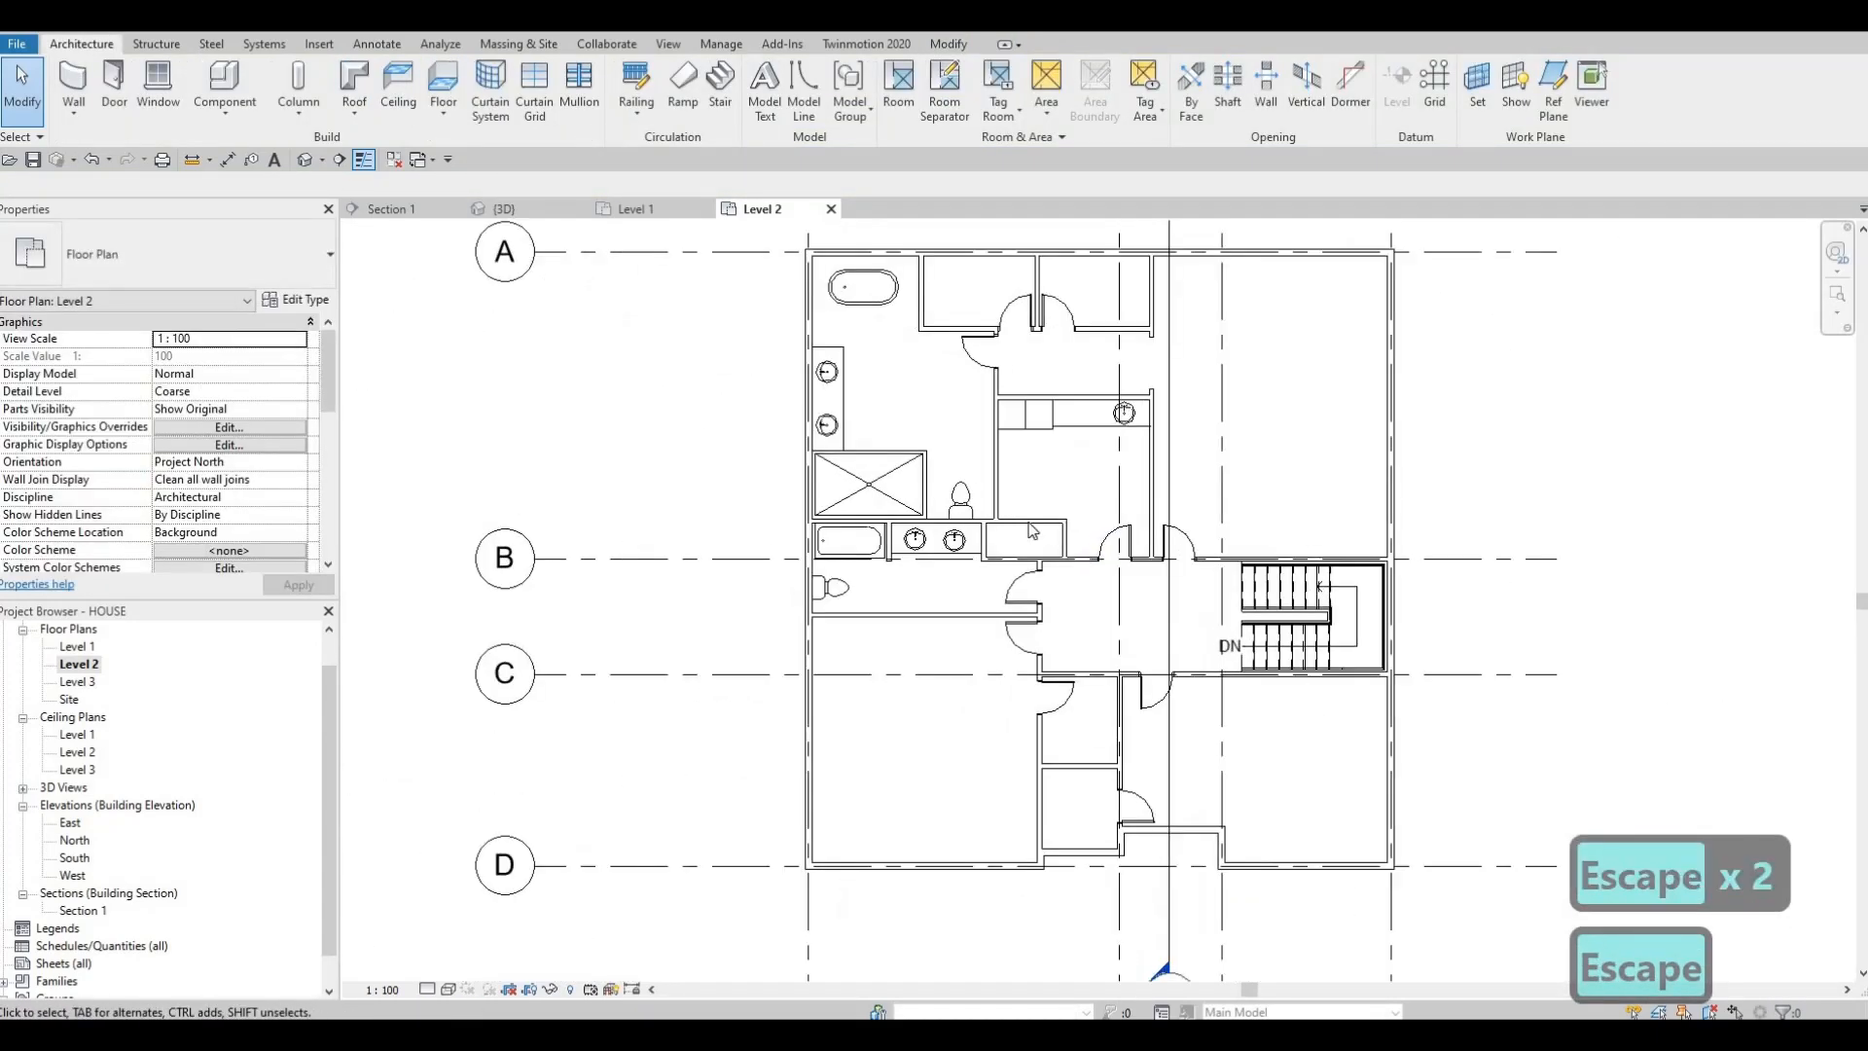
pyautogui.scroll(-2, 1068, 565)
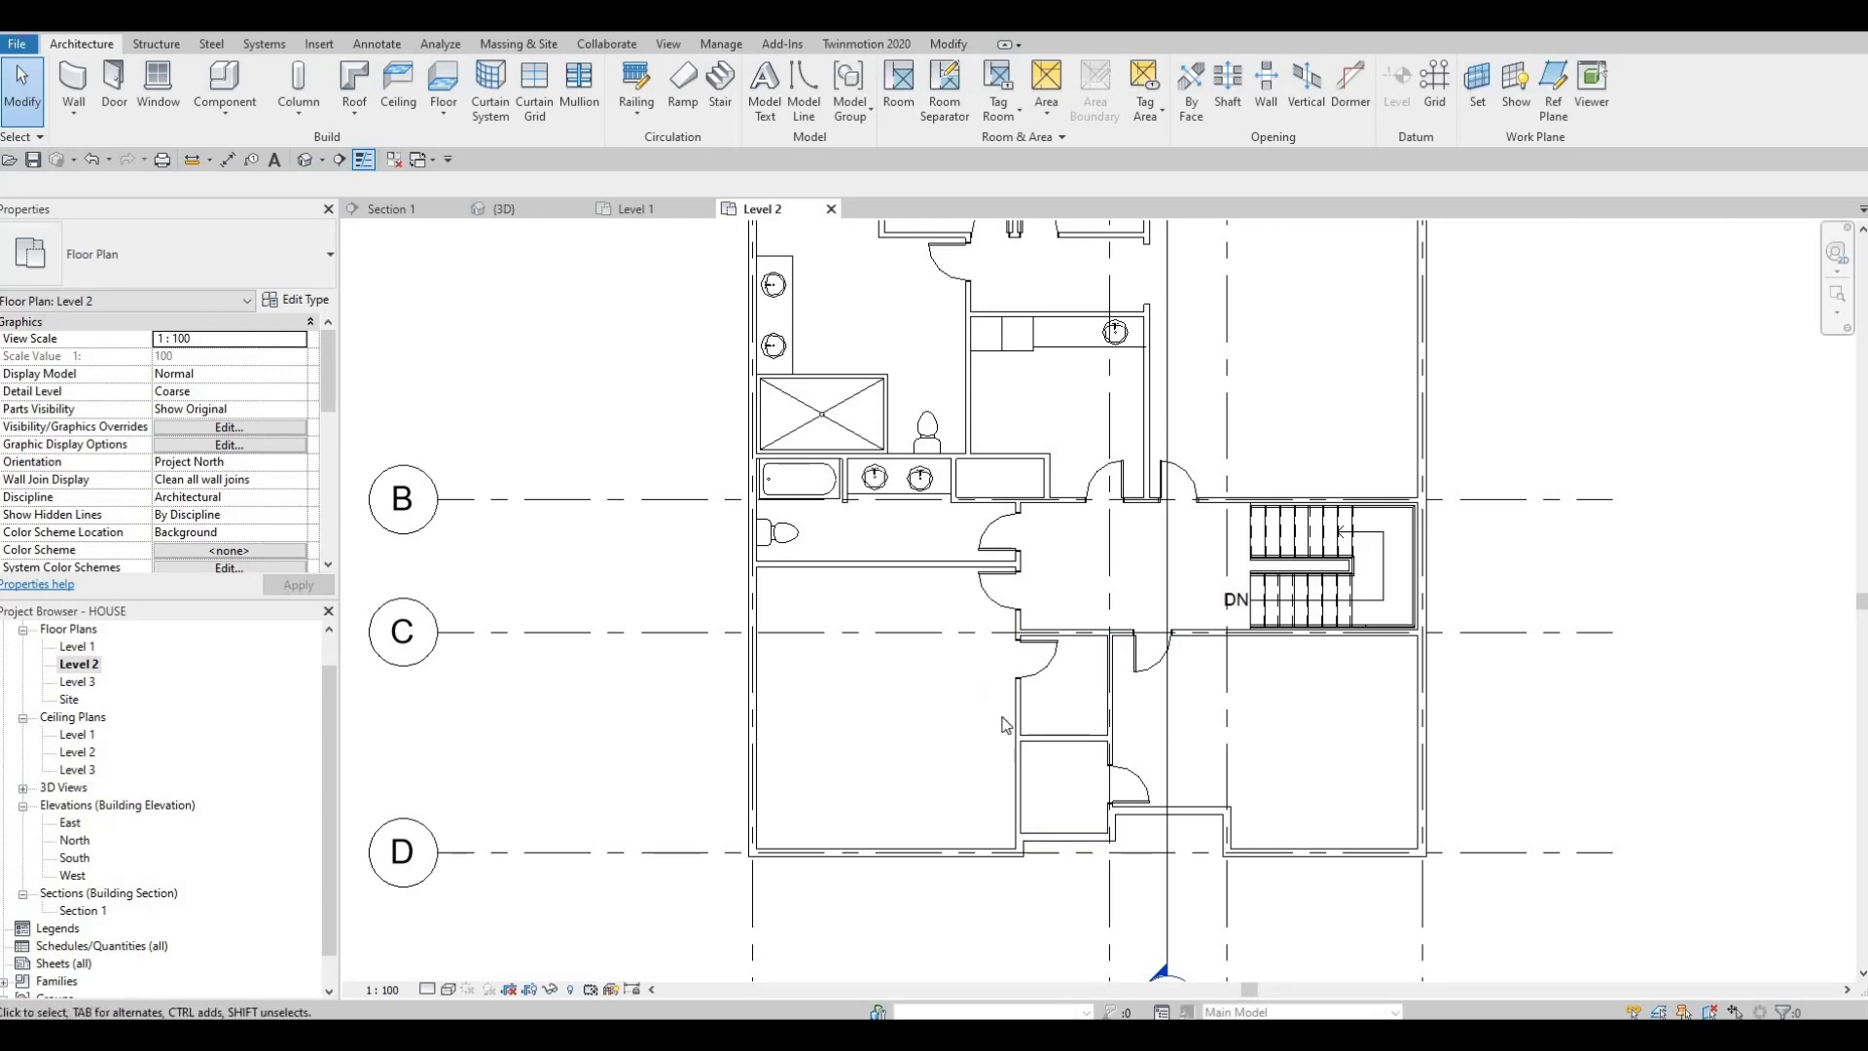
pyautogui.moveTo(680, 397); pyautogui.dragTo(665, 442, button='middle')
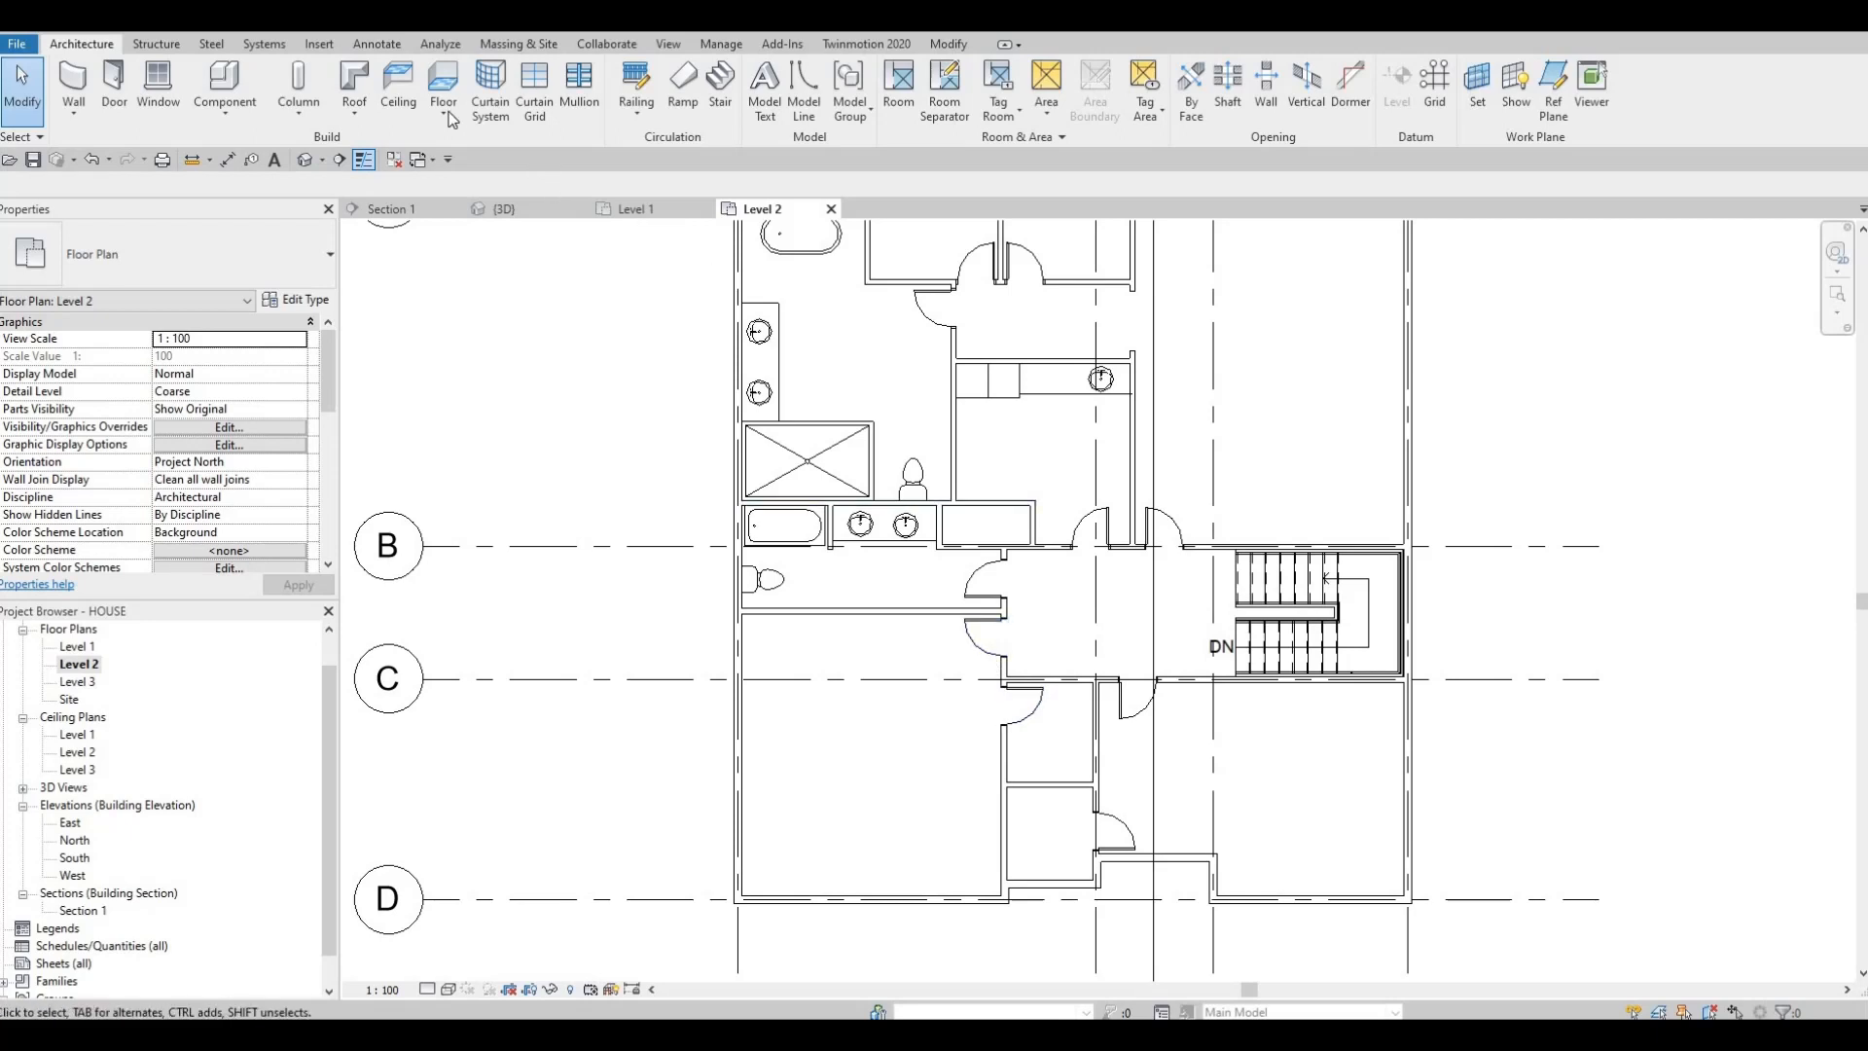
pyautogui.moveTo(1007, 380); pyautogui.dragTo(977, 509, button='middle')
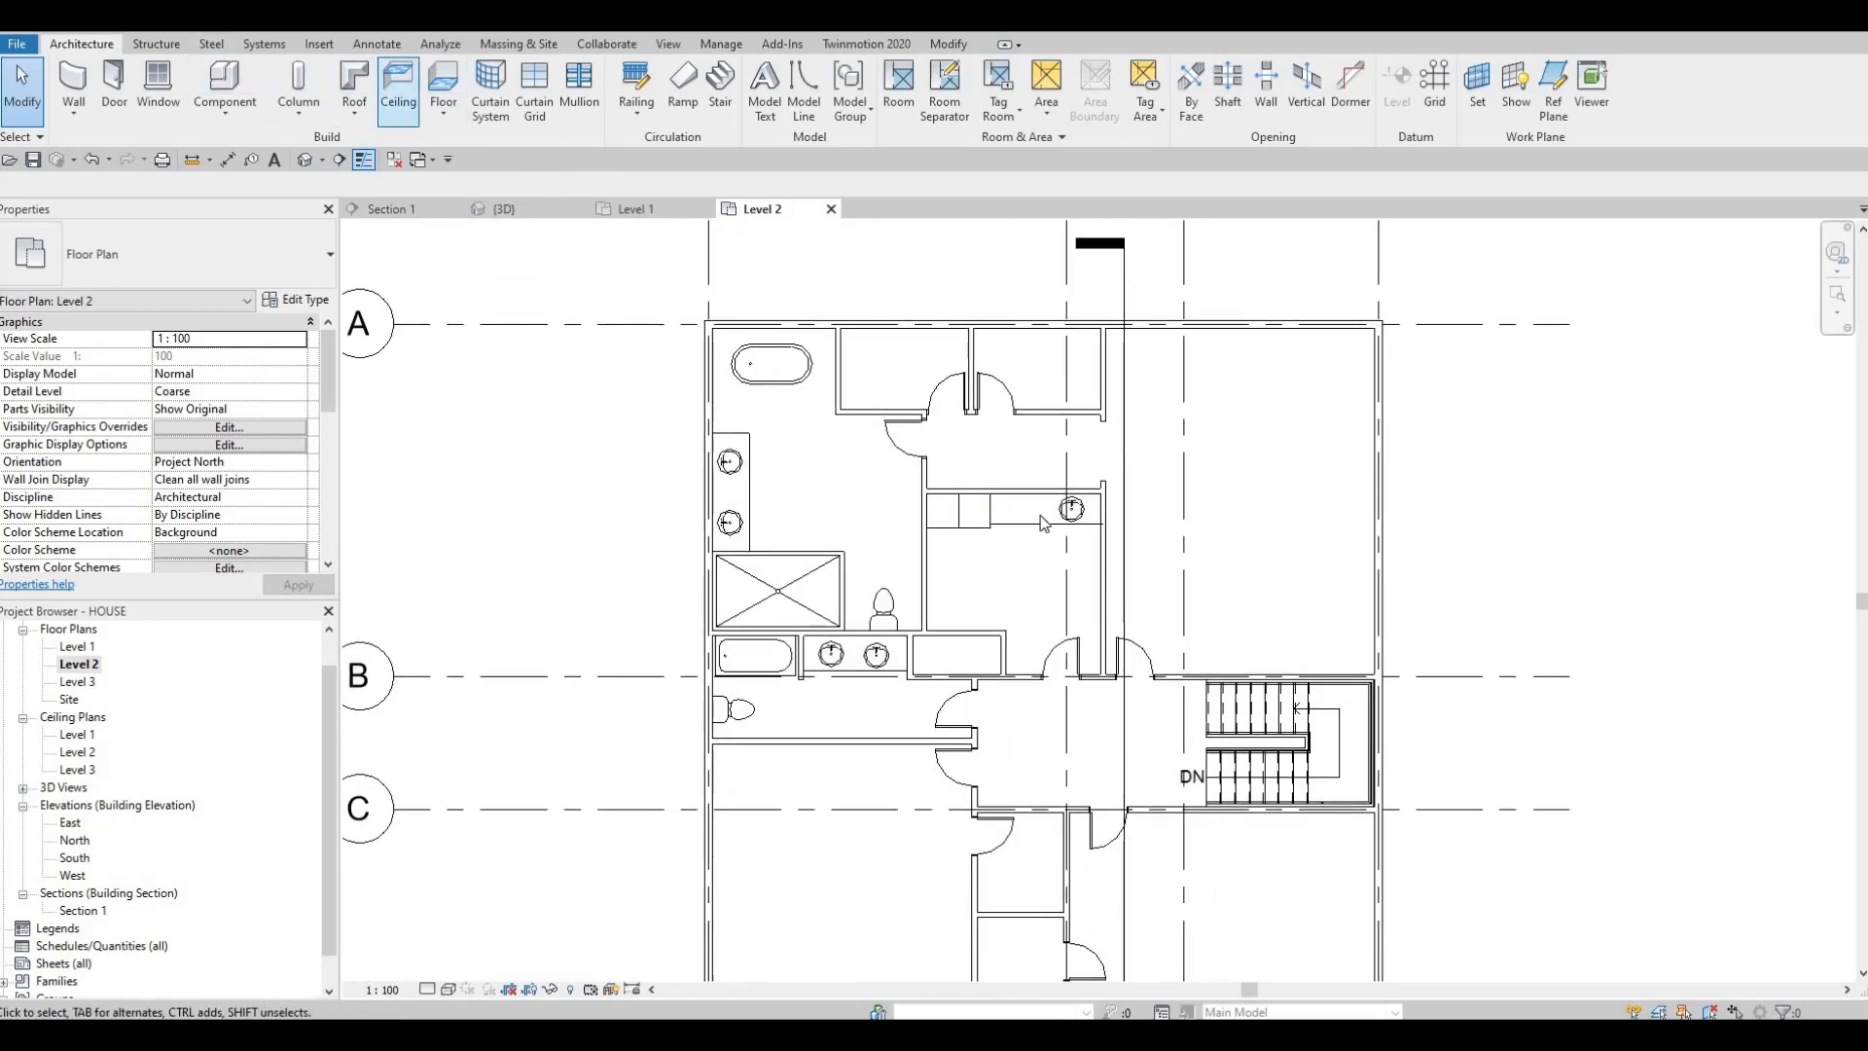
# - Place a 1200 x 2000mm M_Door-Interior-Double-Sliding-2_Panel-Wood door in the upper wall of the small closet below the laundry
pyautogui.click(116, 79)
pyautogui.click(171, 252)
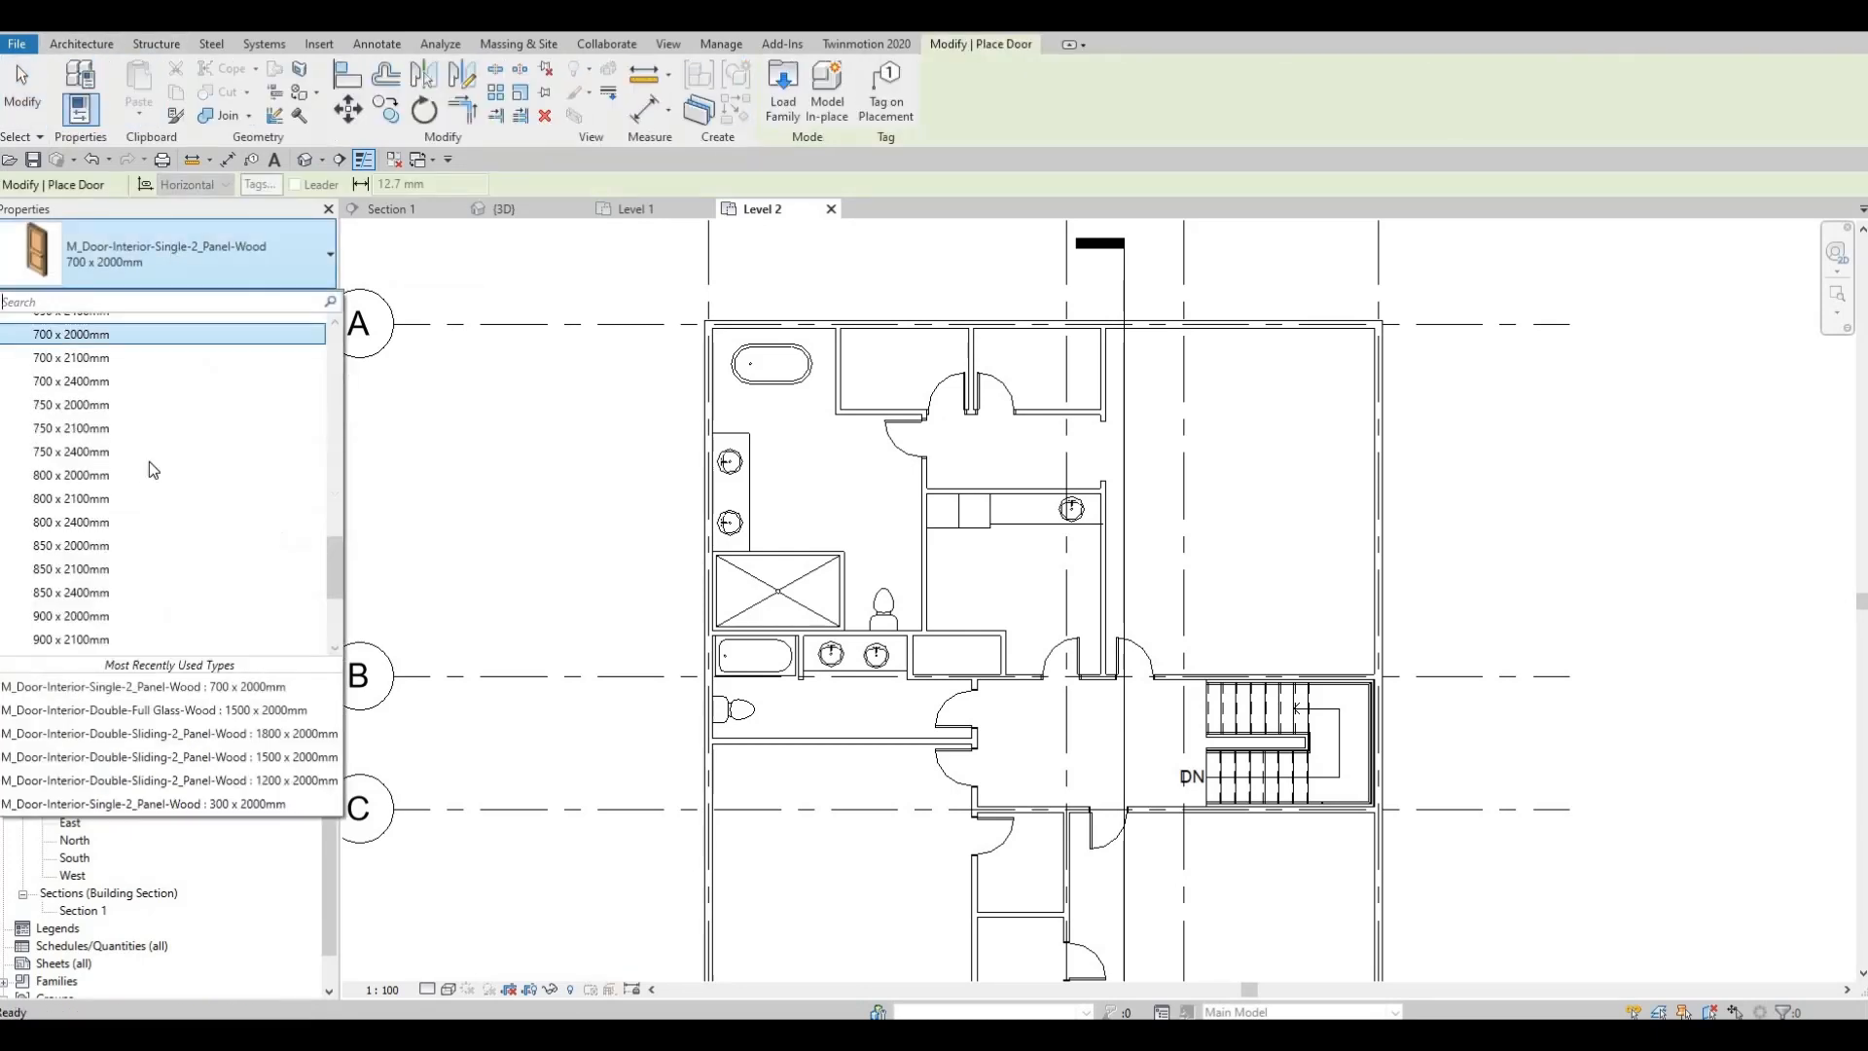
pyautogui.scroll(8, 173, 481)
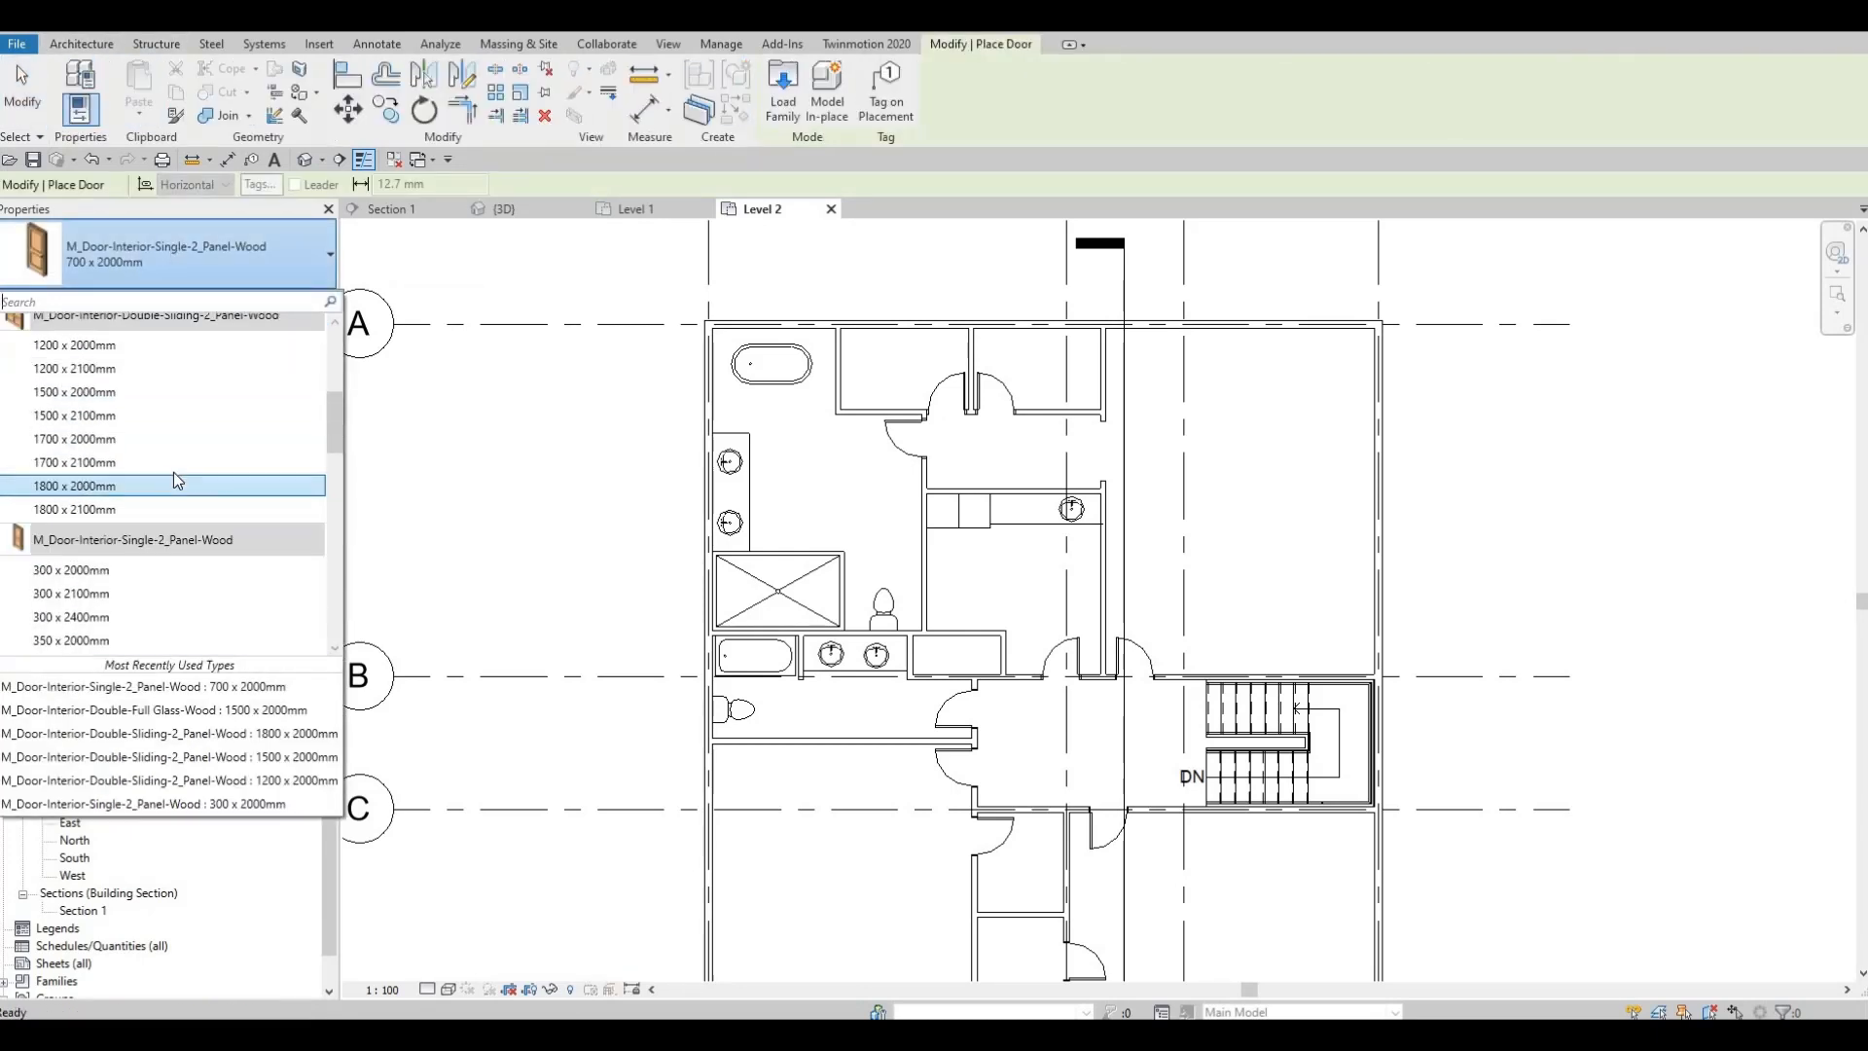
pyautogui.scroll(2, 146, 467)
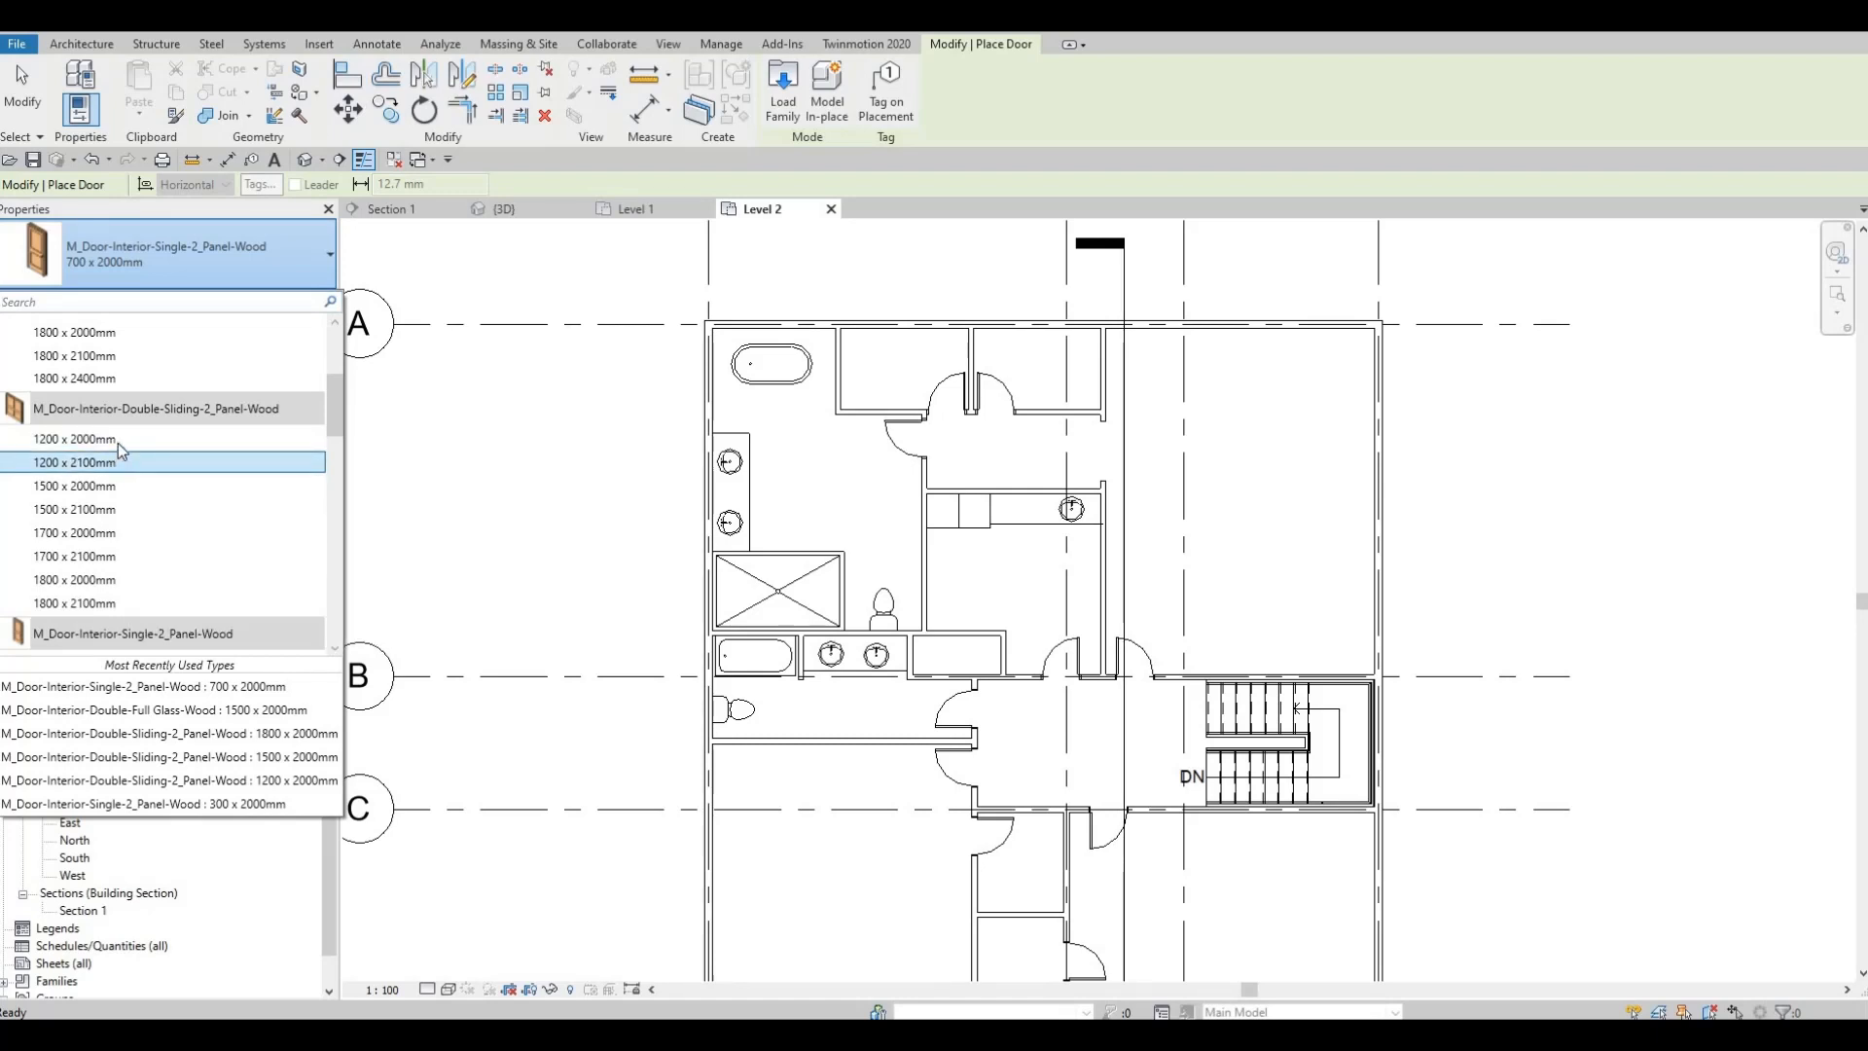
pyautogui.click(118, 439)
pyautogui.scroll(3, 948, 595)
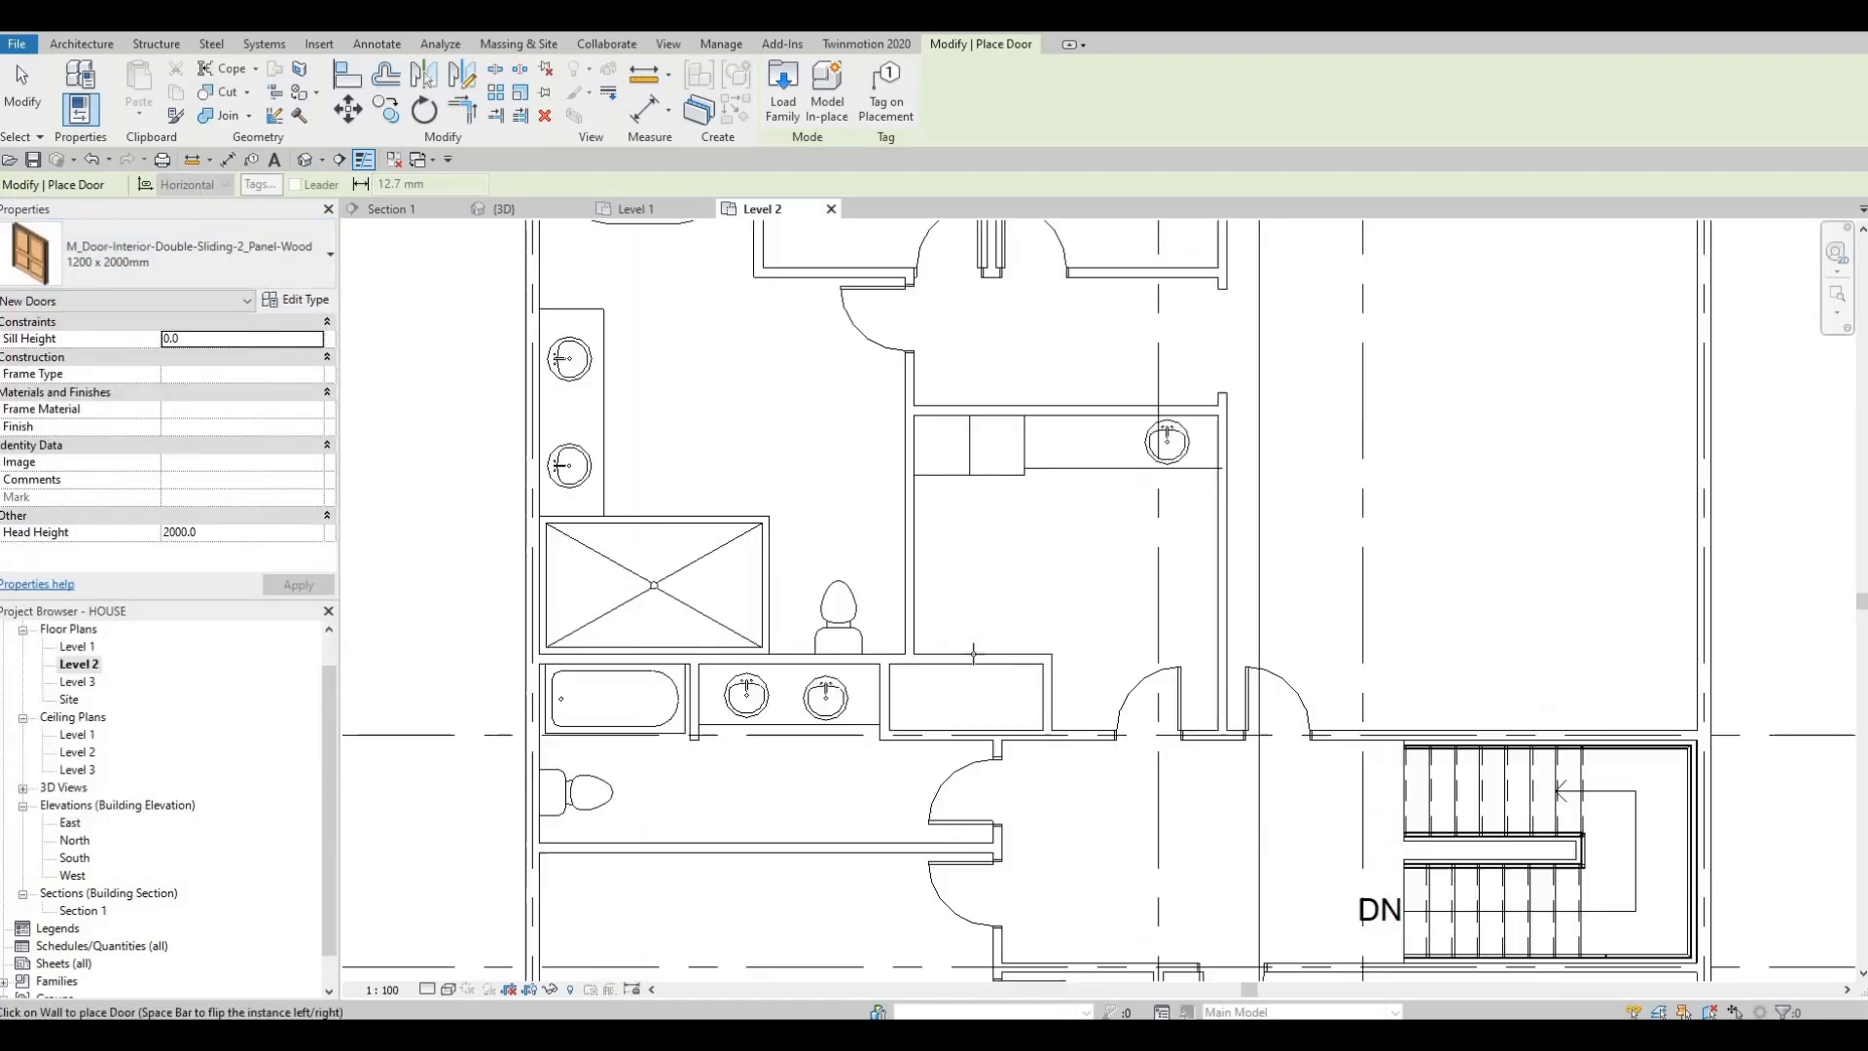
pyautogui.press('Escape')
pyautogui.press('Escape')
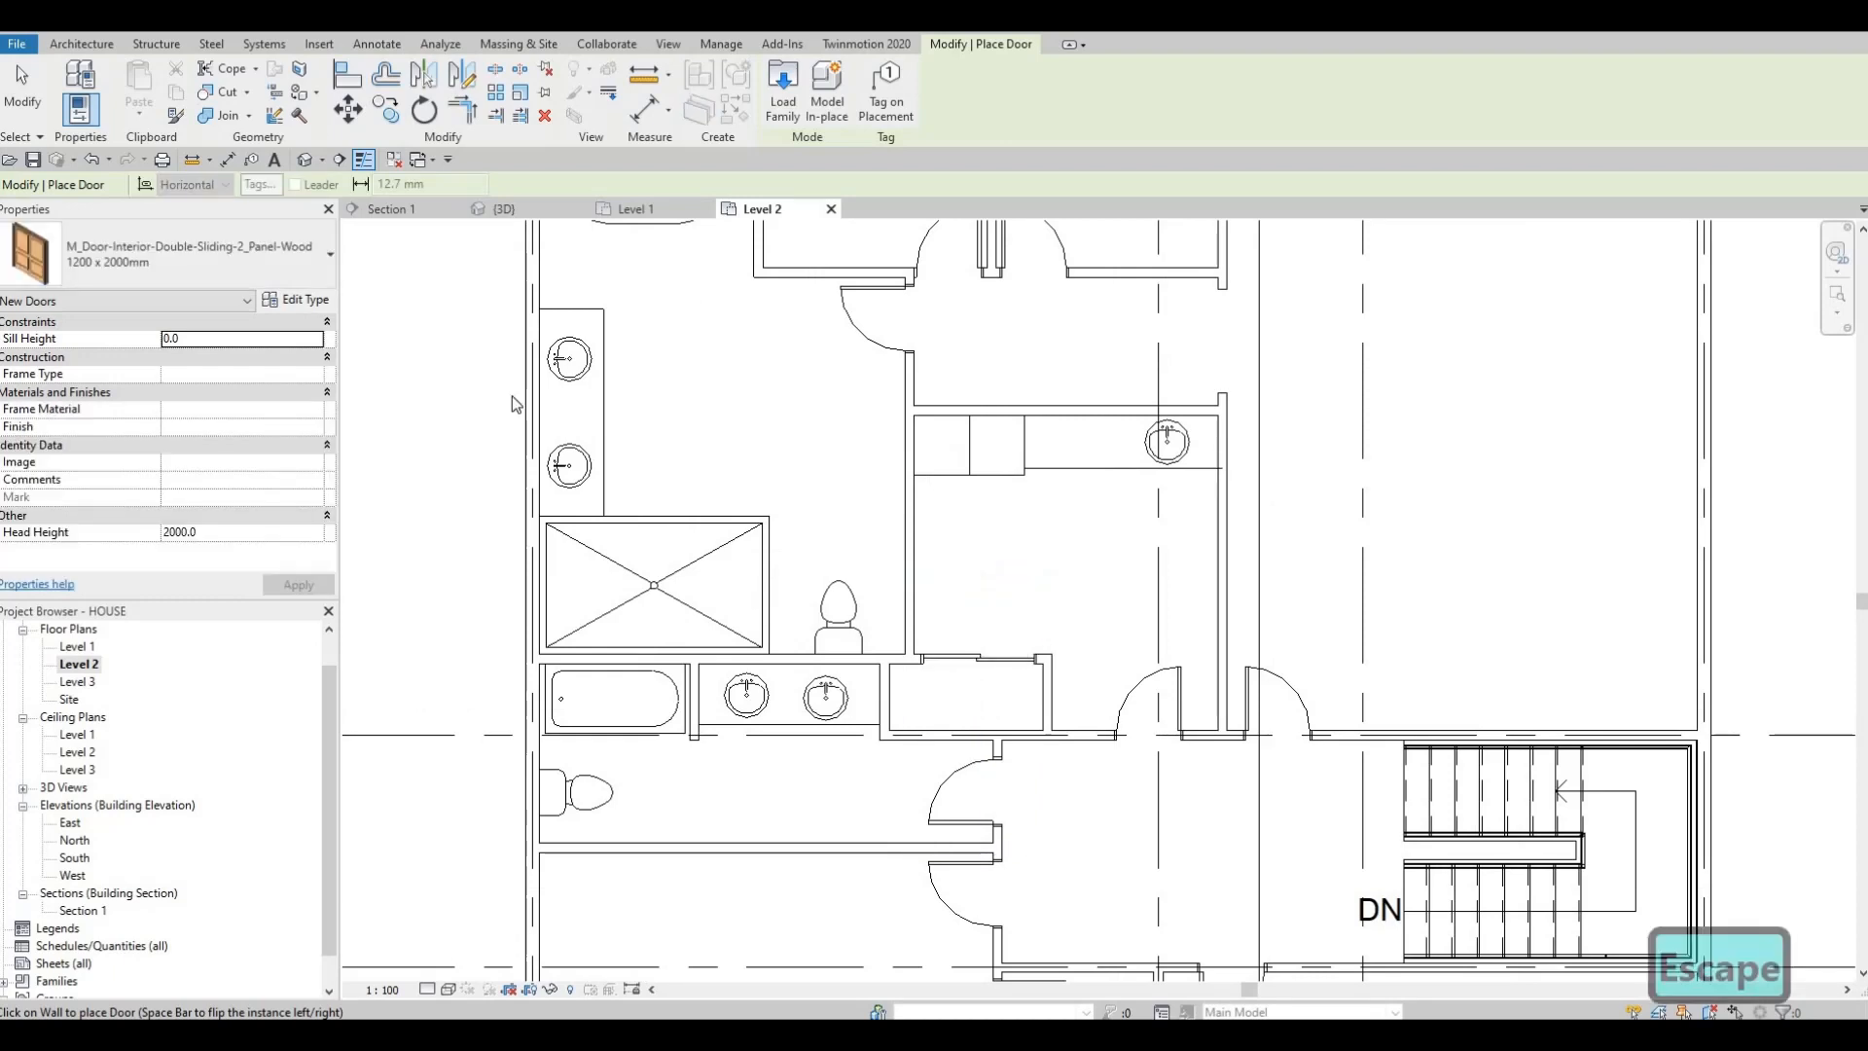
# - Draw an L-shaped shelf outline in Thin Lines detail lines inside the upper-left closet, with a horizontal leg about 1985 mm long
pyautogui.click(371, 45)
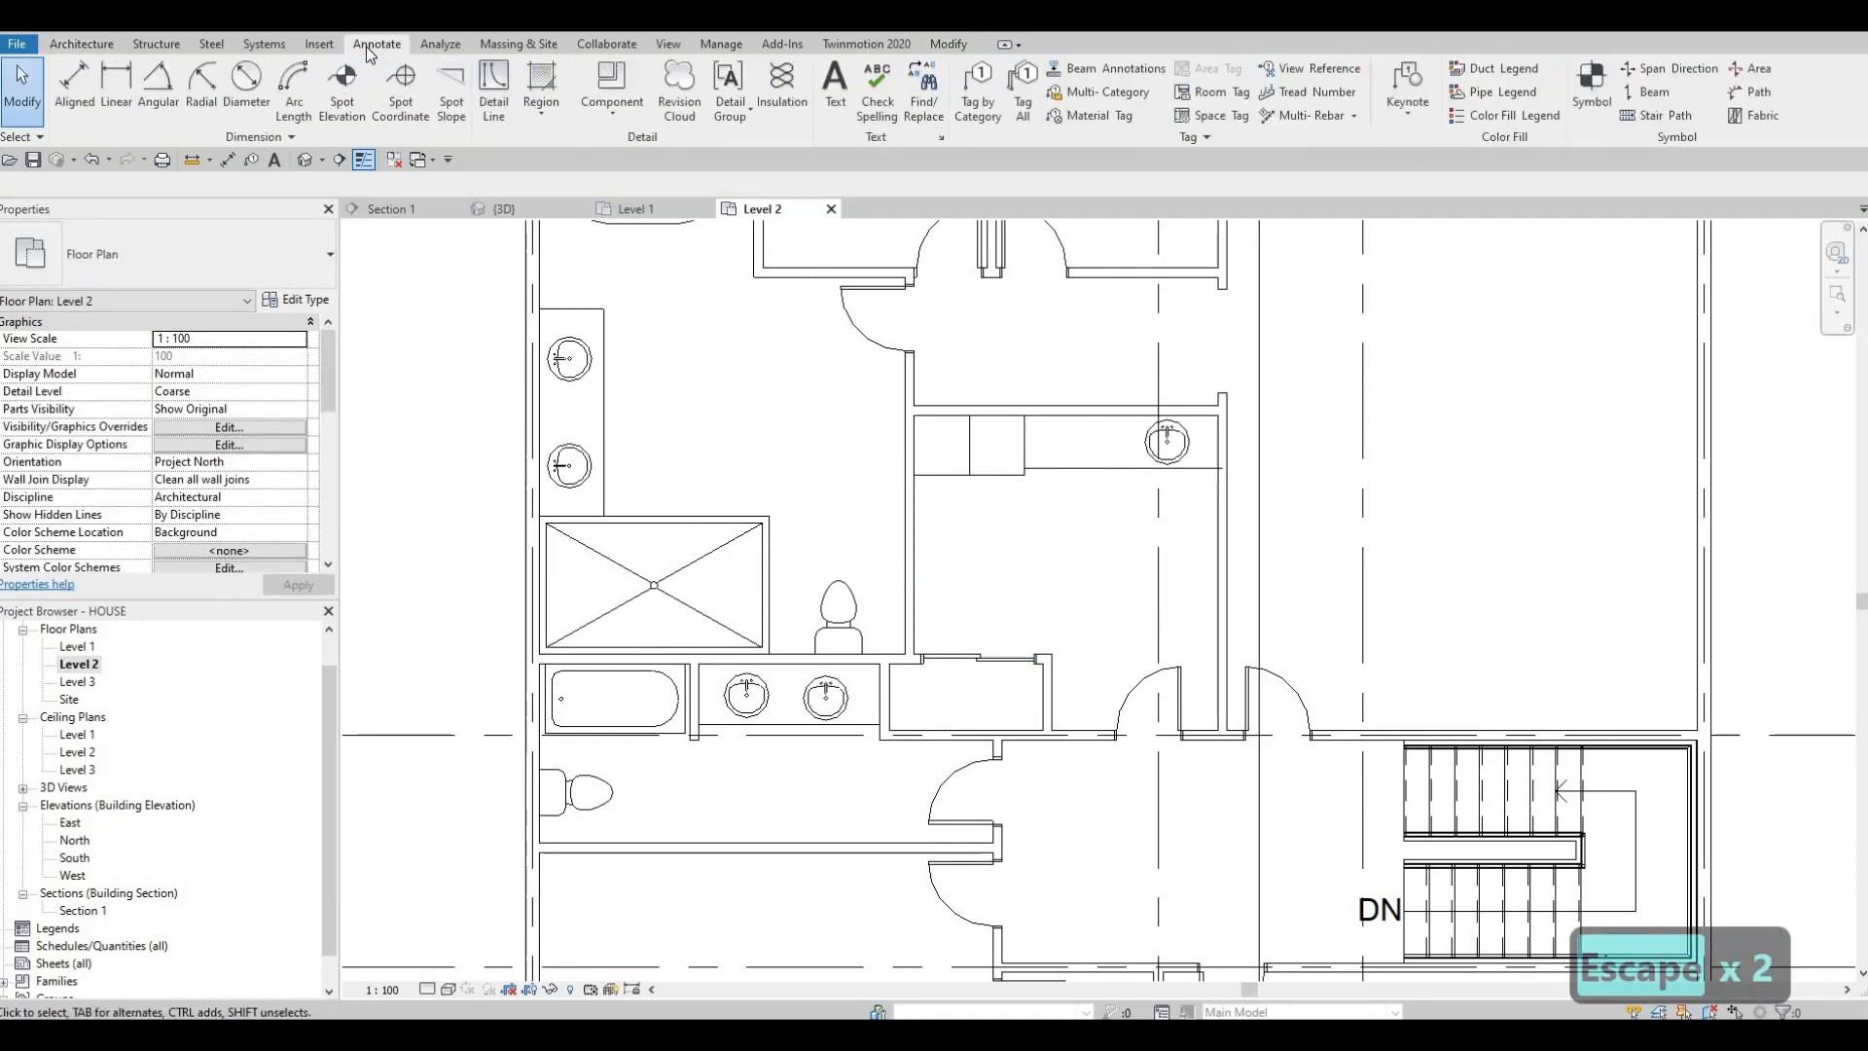
pyautogui.click(348, 97)
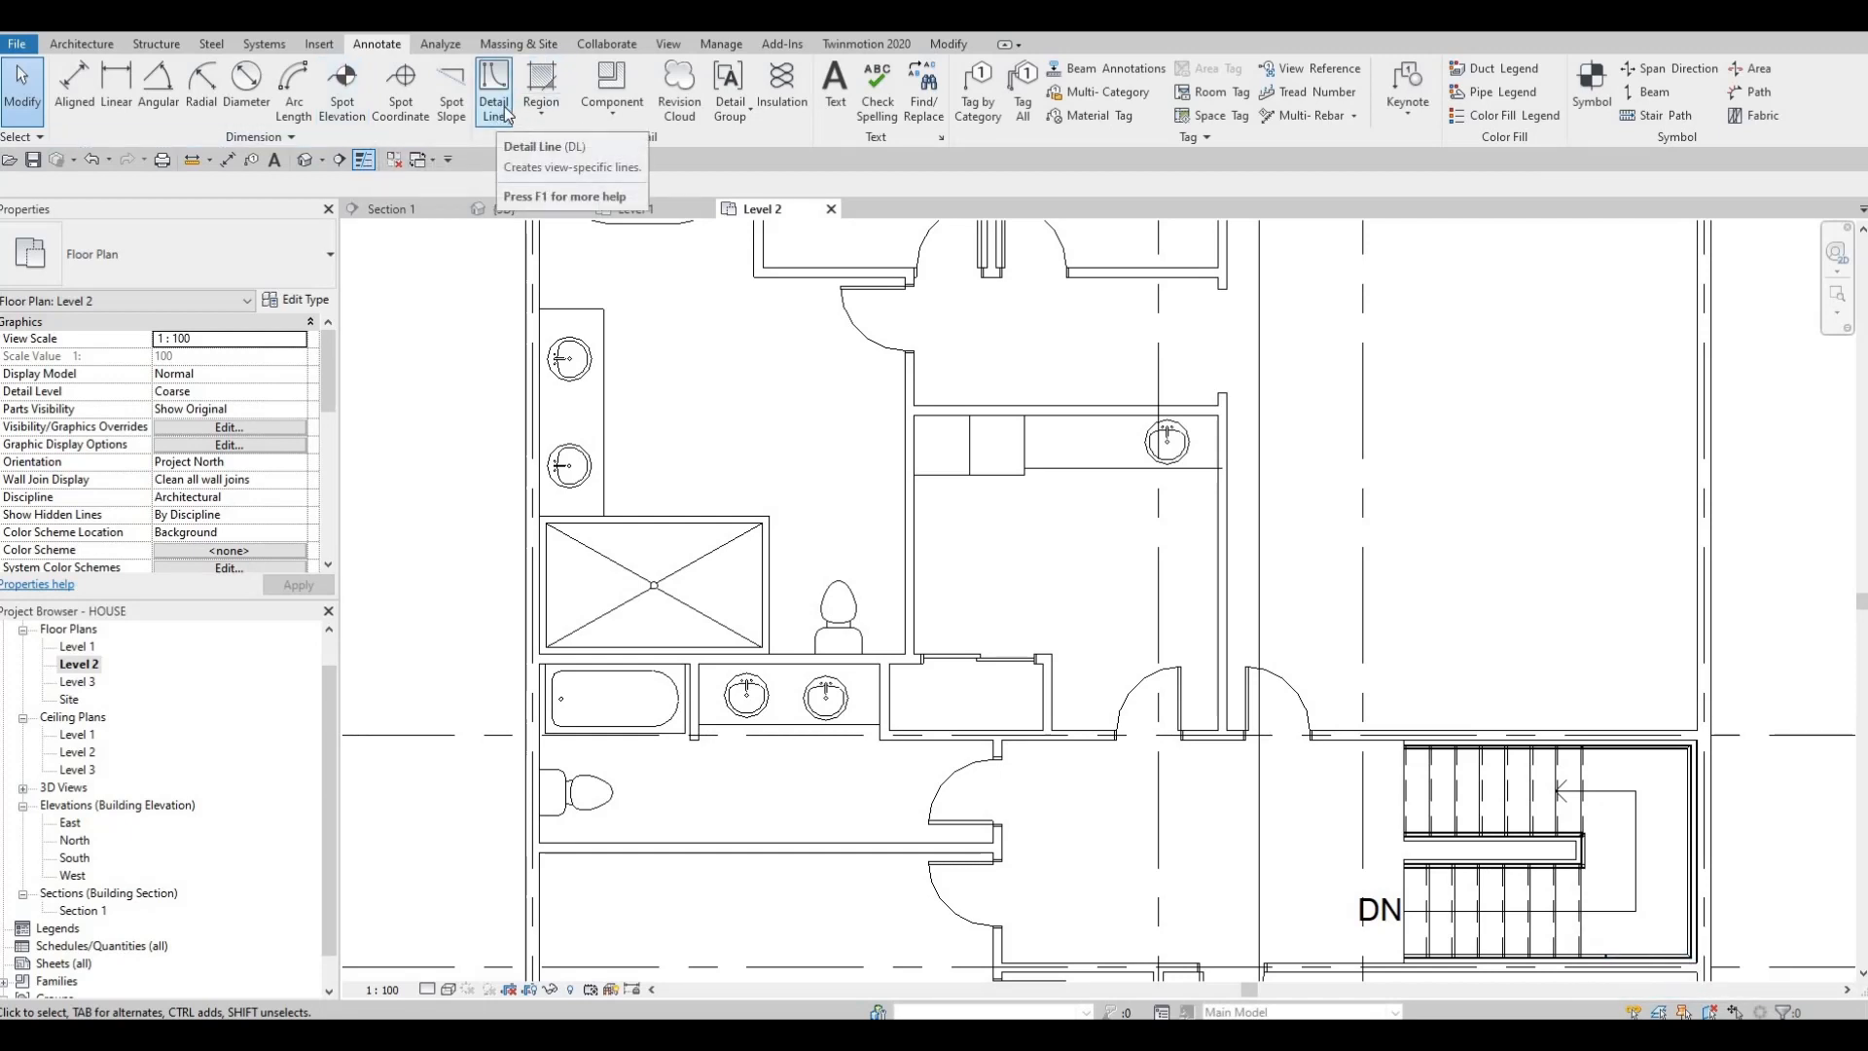
pyautogui.click(494, 115)
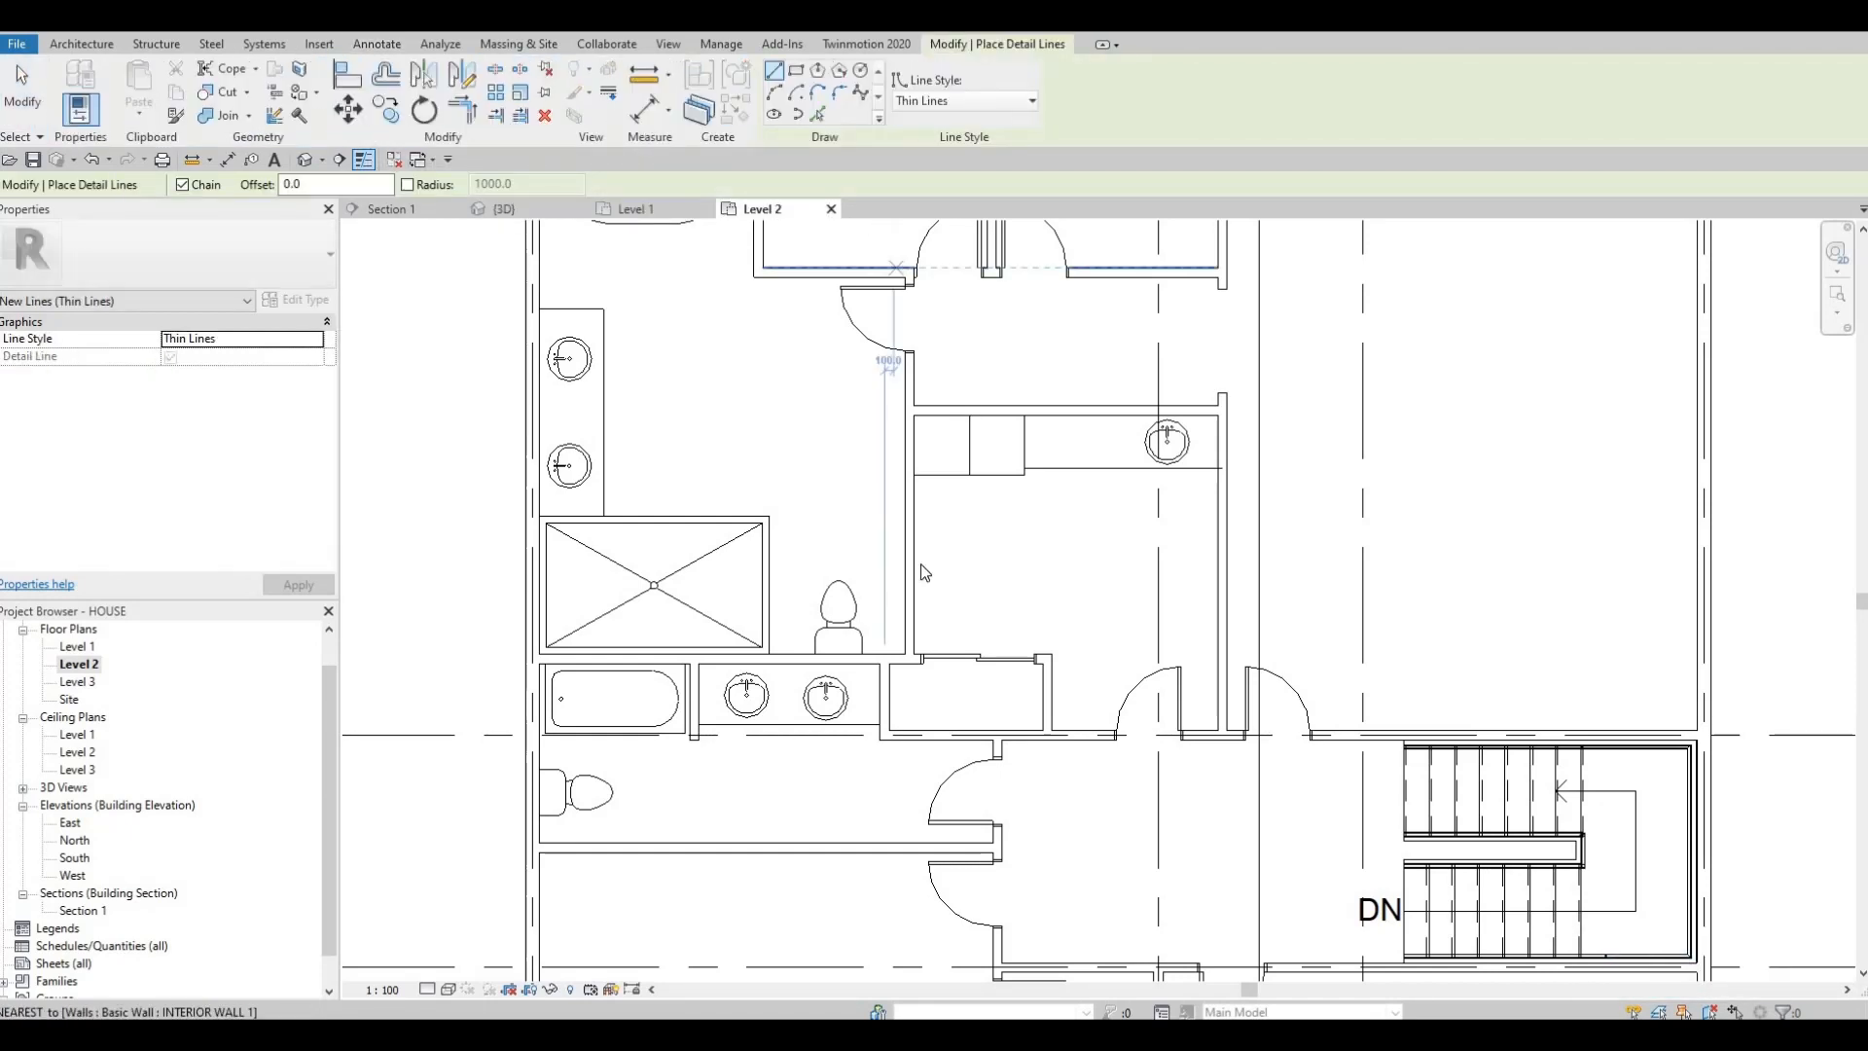
pyautogui.moveTo(899, 397); pyautogui.dragTo(763, 637, button='middle')
pyautogui.scroll(2, 763, 637)
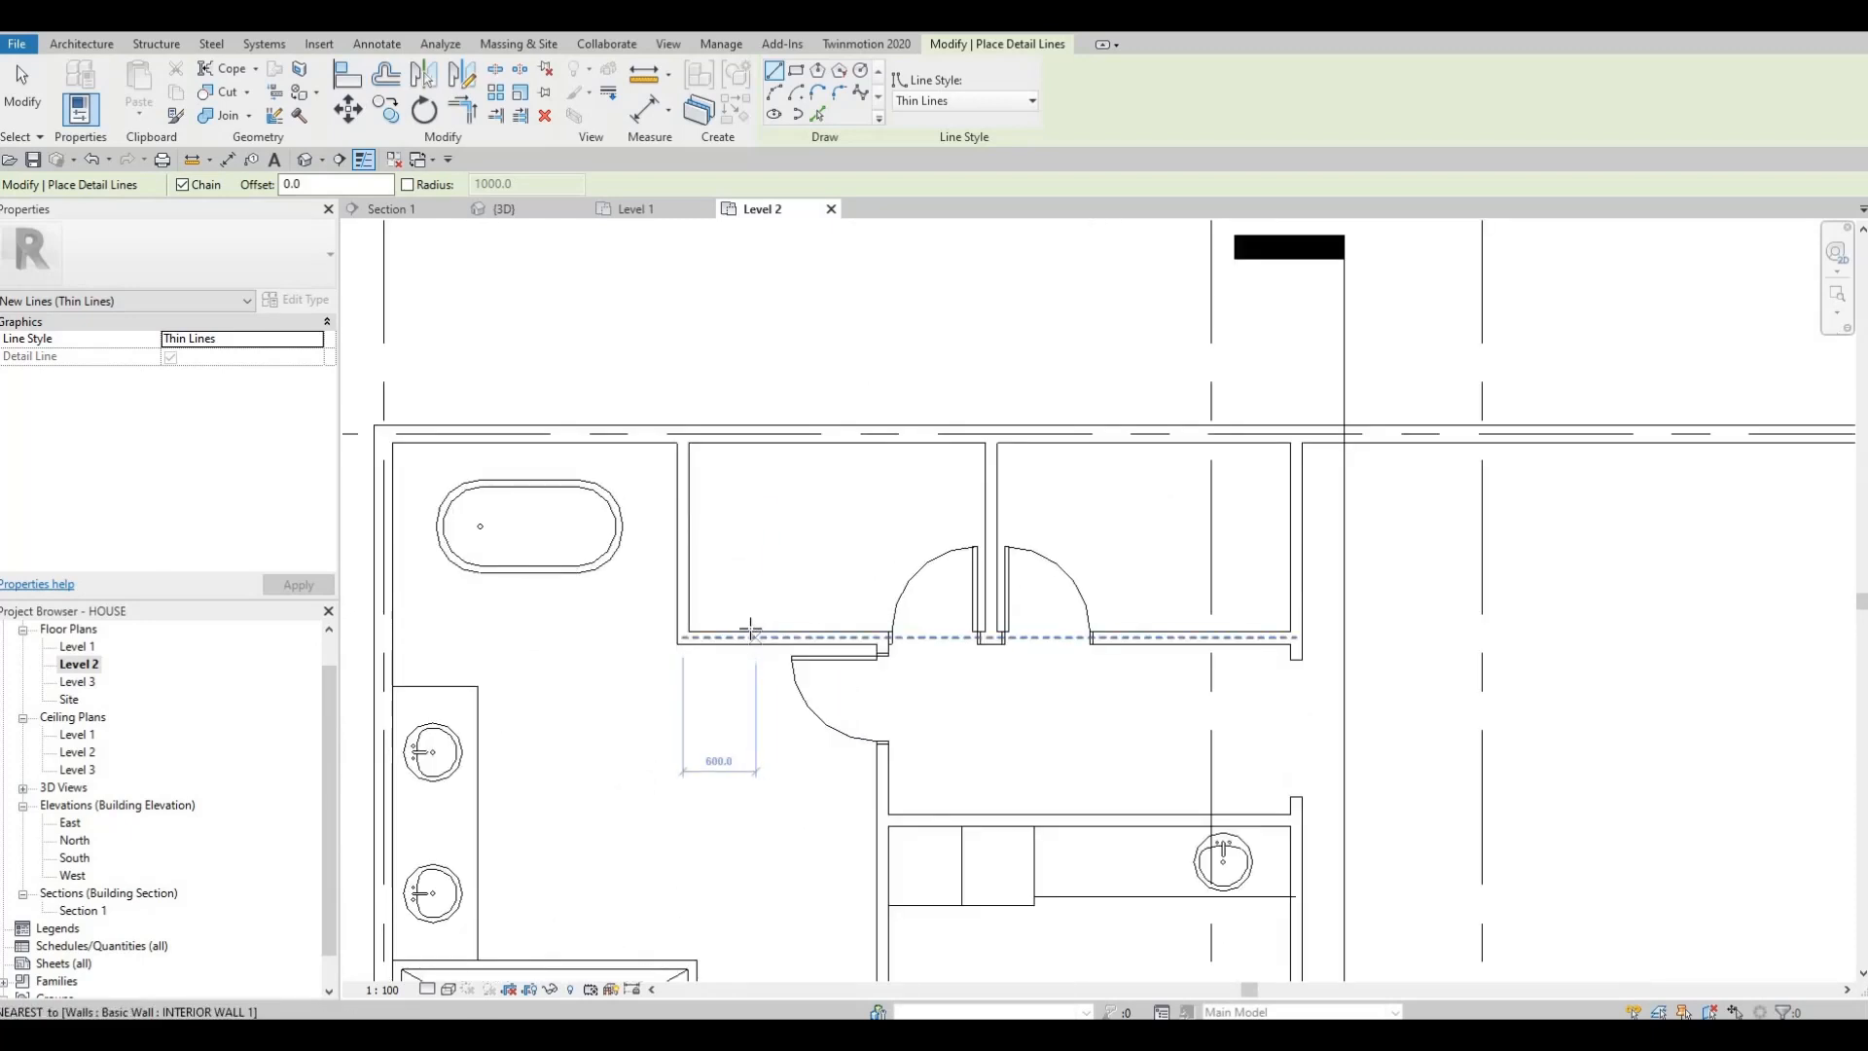
pyautogui.click(747, 632)
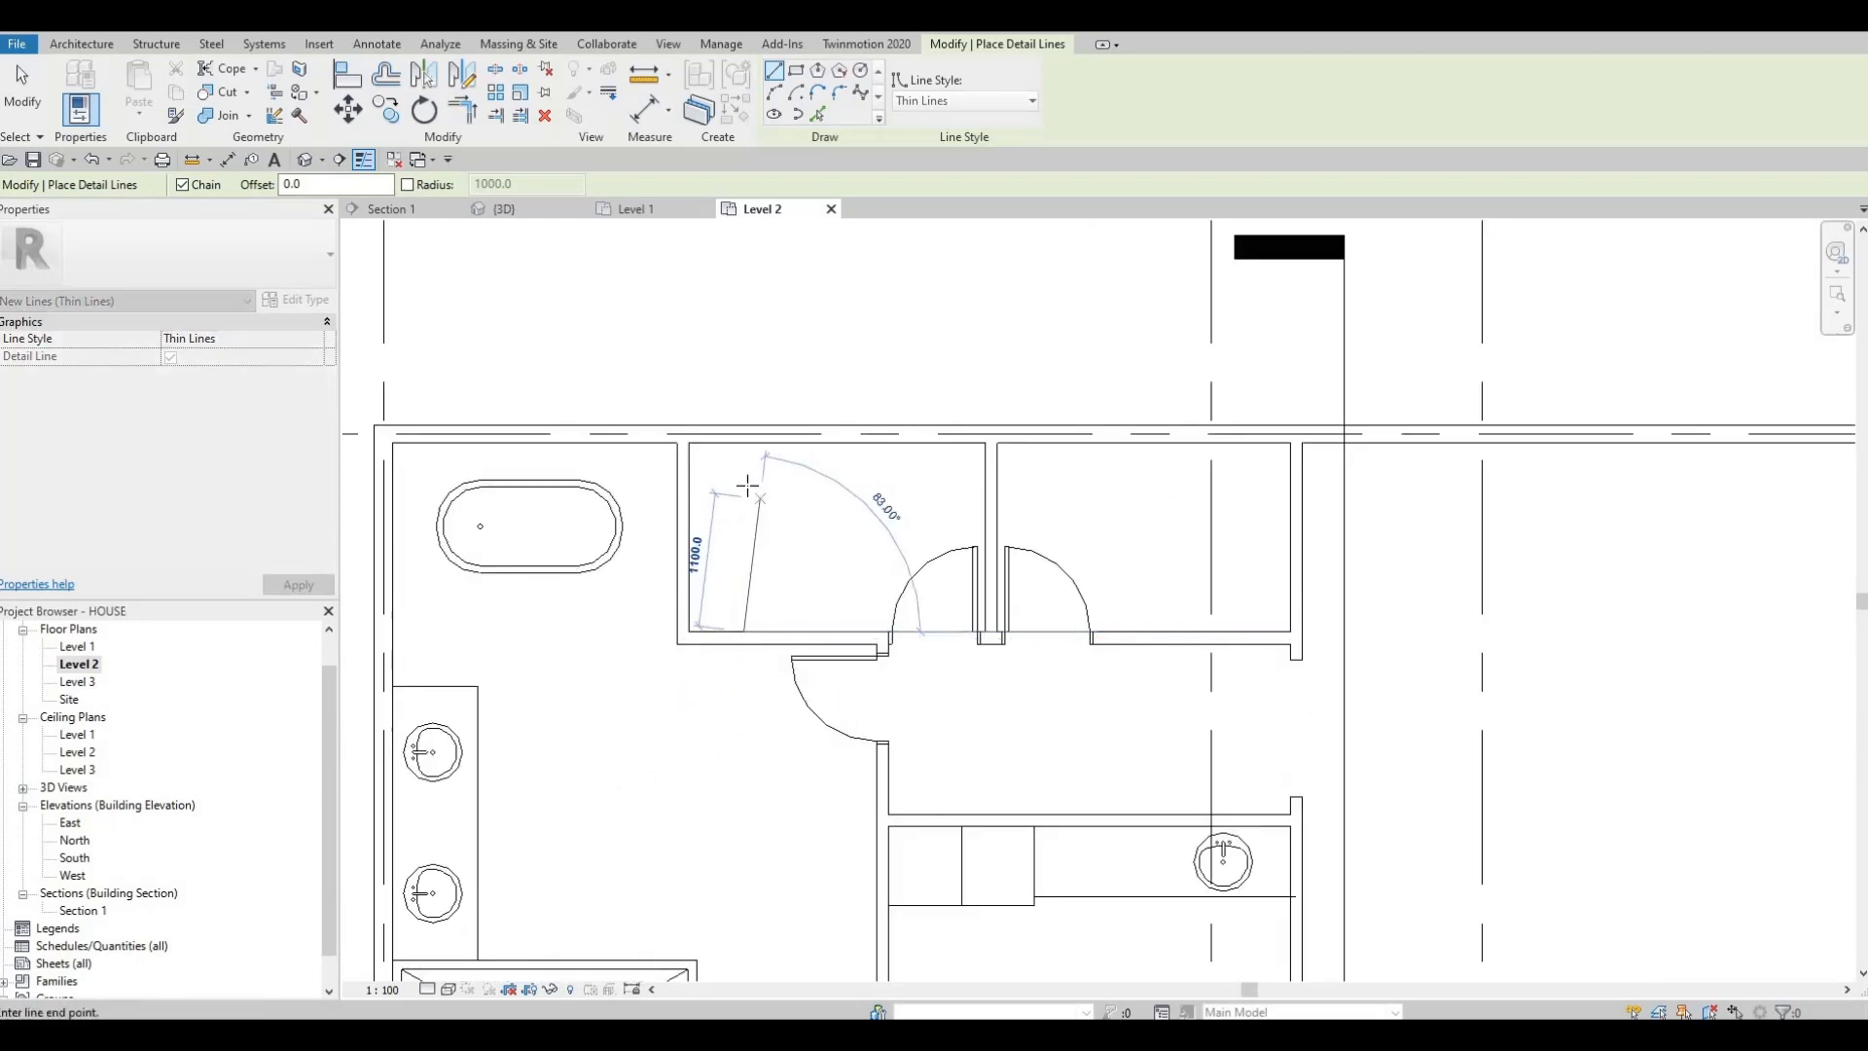
pyautogui.click(965, 483)
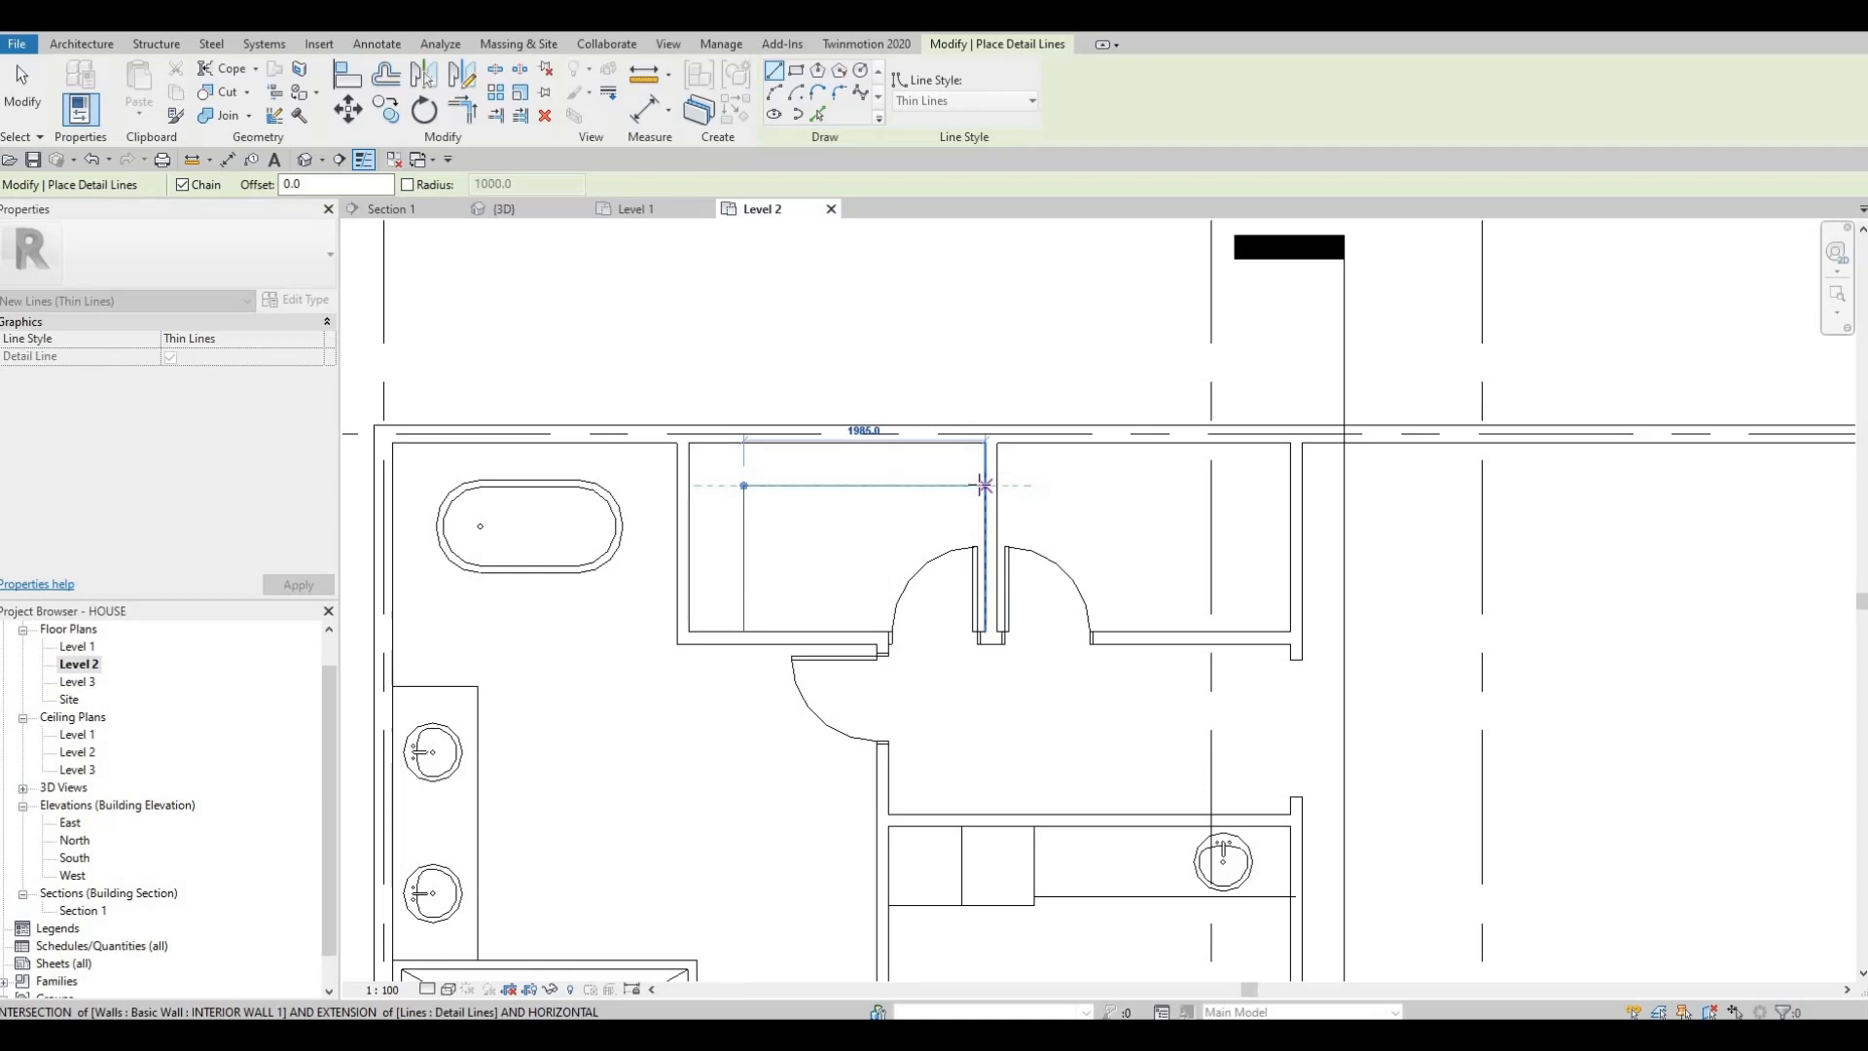
pyautogui.click(984, 484)
pyautogui.press('Escape')
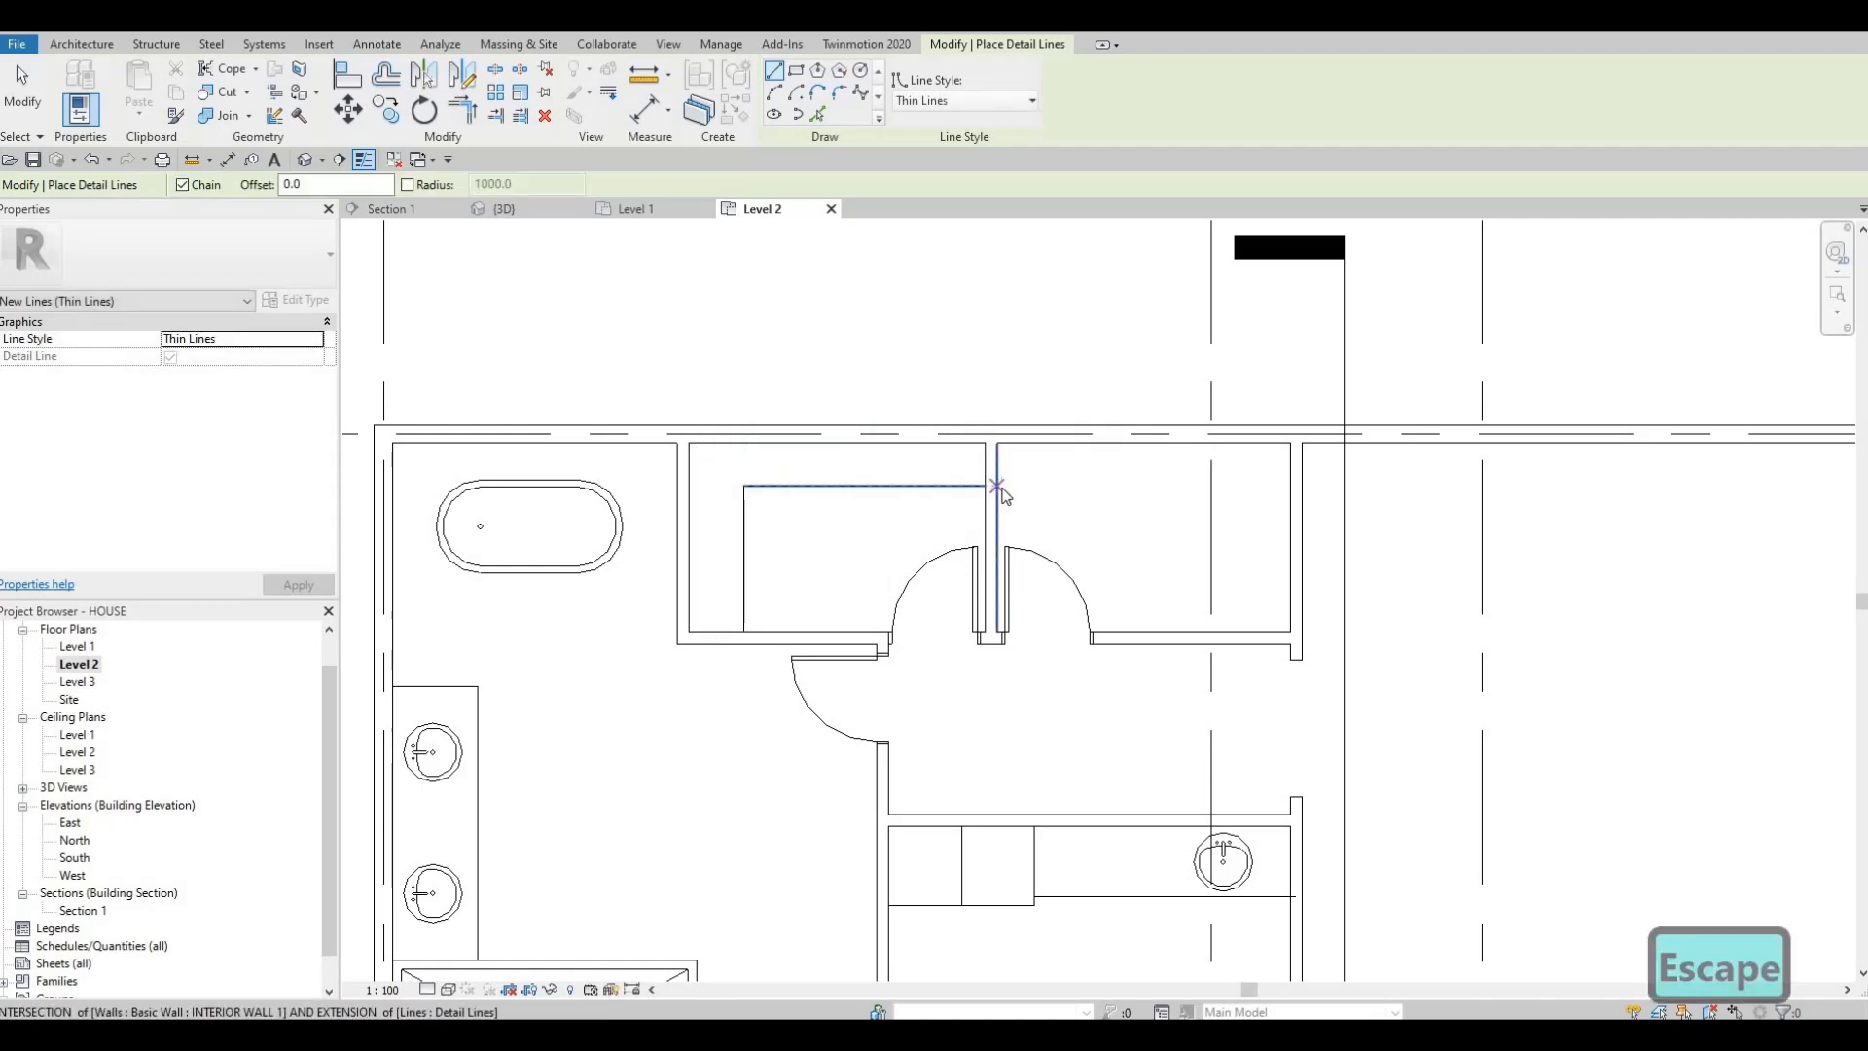
# - Mirror that outline's layout in the neighbouring closet with a detail line about 2000 mm across from the dividing wall, turning down to the lower wall
pyautogui.click(1000, 487)
pyautogui.press('Escape')
pyautogui.click(1000, 487)
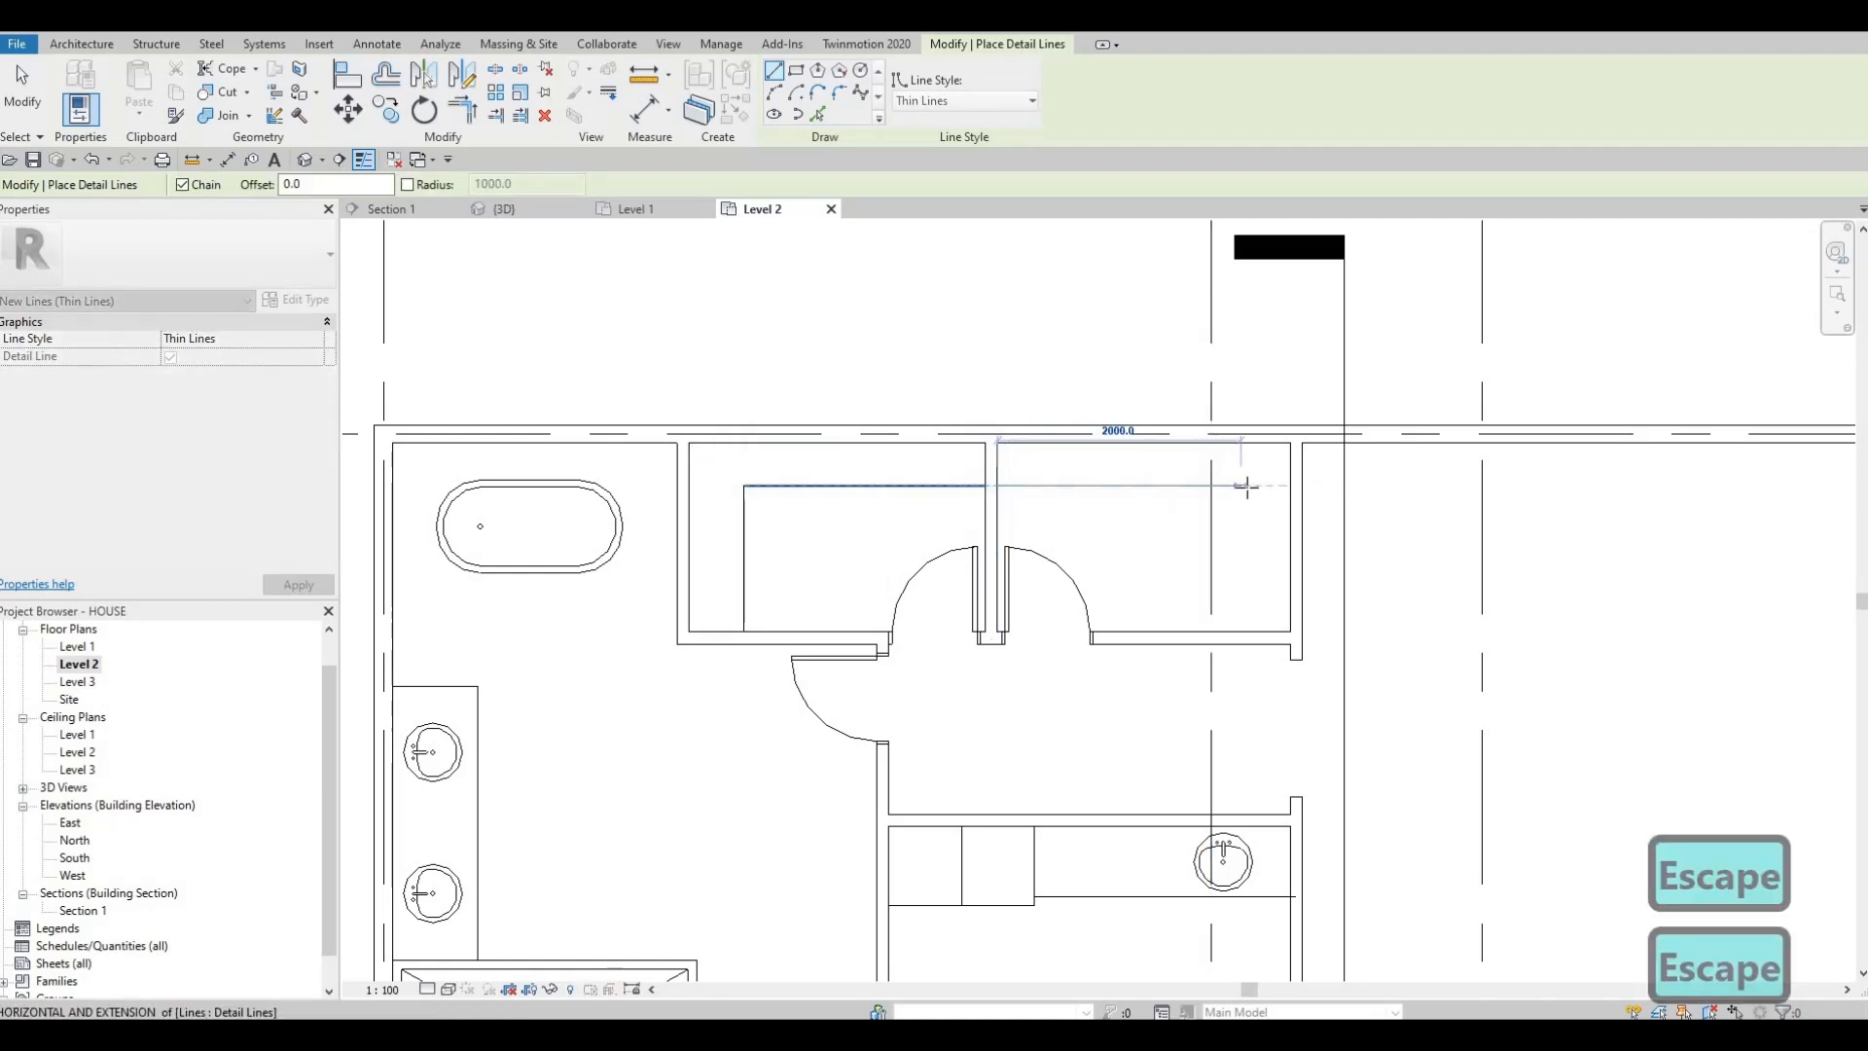
pyautogui.click(1239, 593)
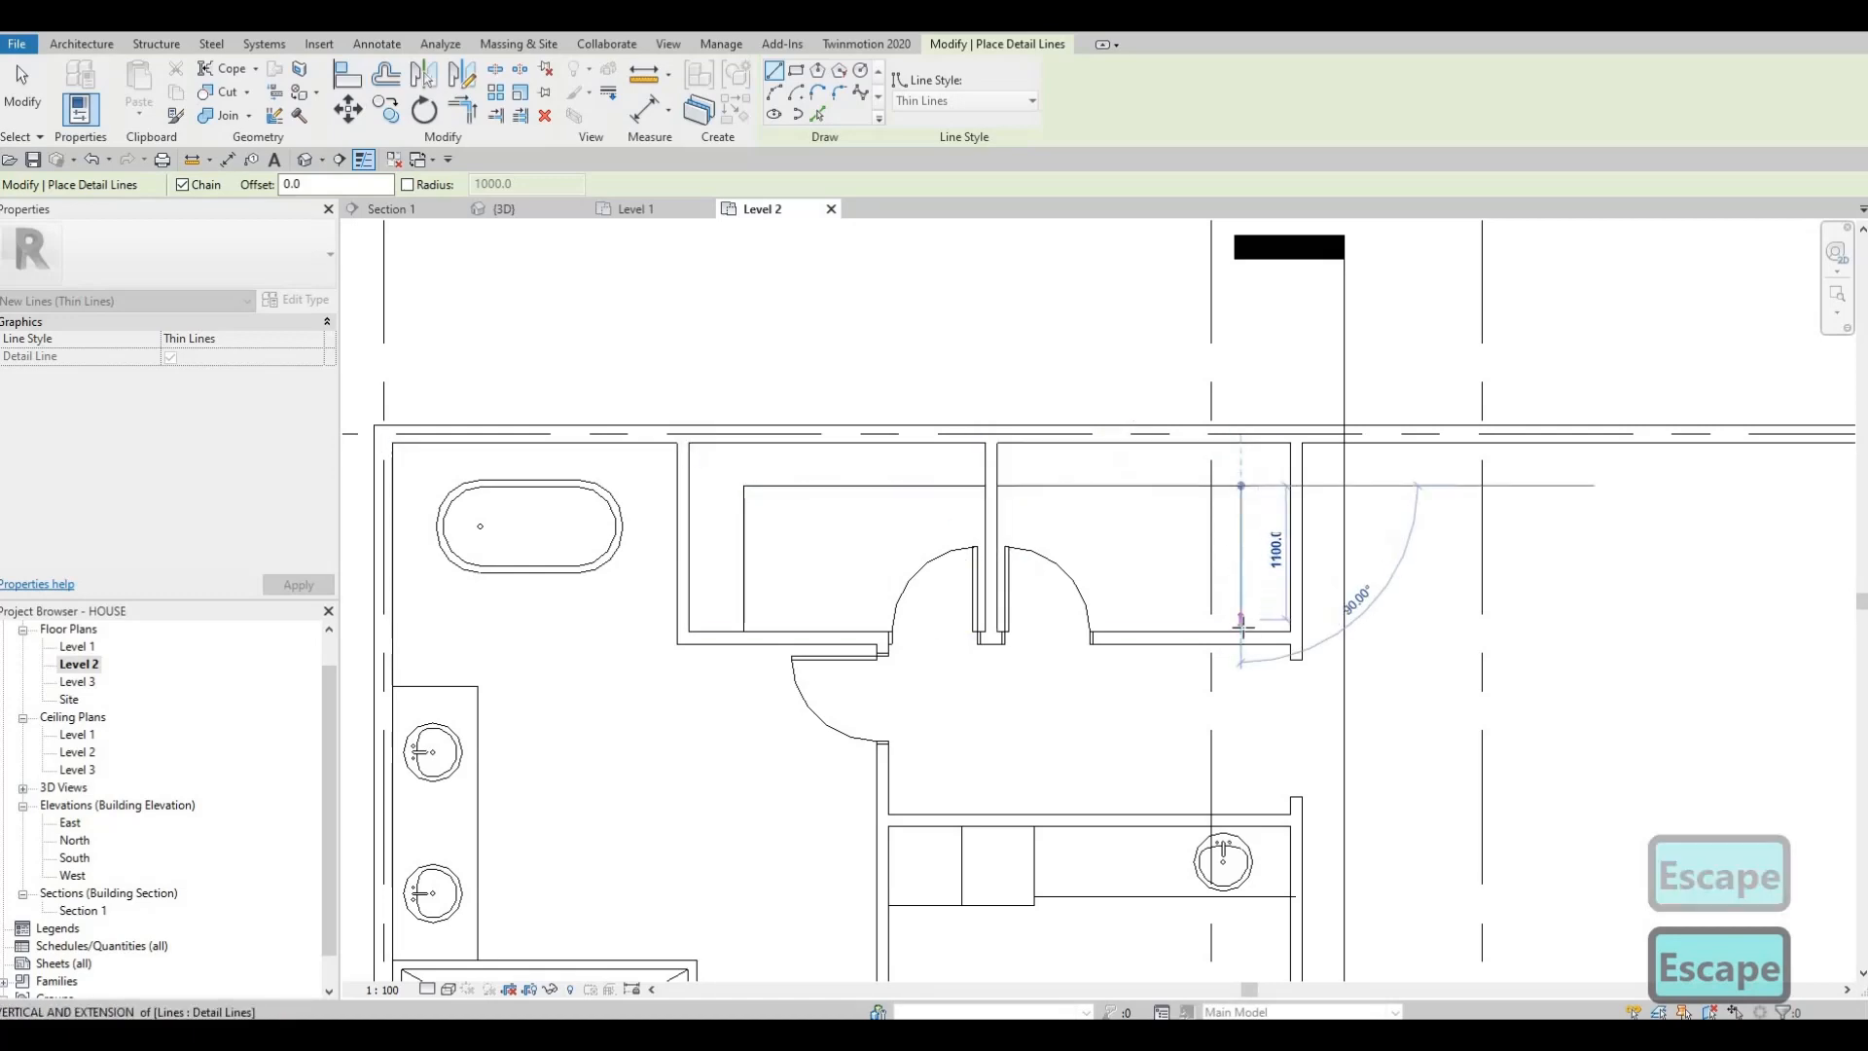
pyautogui.click(1241, 632)
pyautogui.press('Escape')
pyautogui.press('Escape')
# - Draw an L-shaped detail-line shelf outline in the closet below the hallway, about 1400 mm down and 1200 mm across to the door-side wall
pyautogui.scroll(-3, 1136, 702)
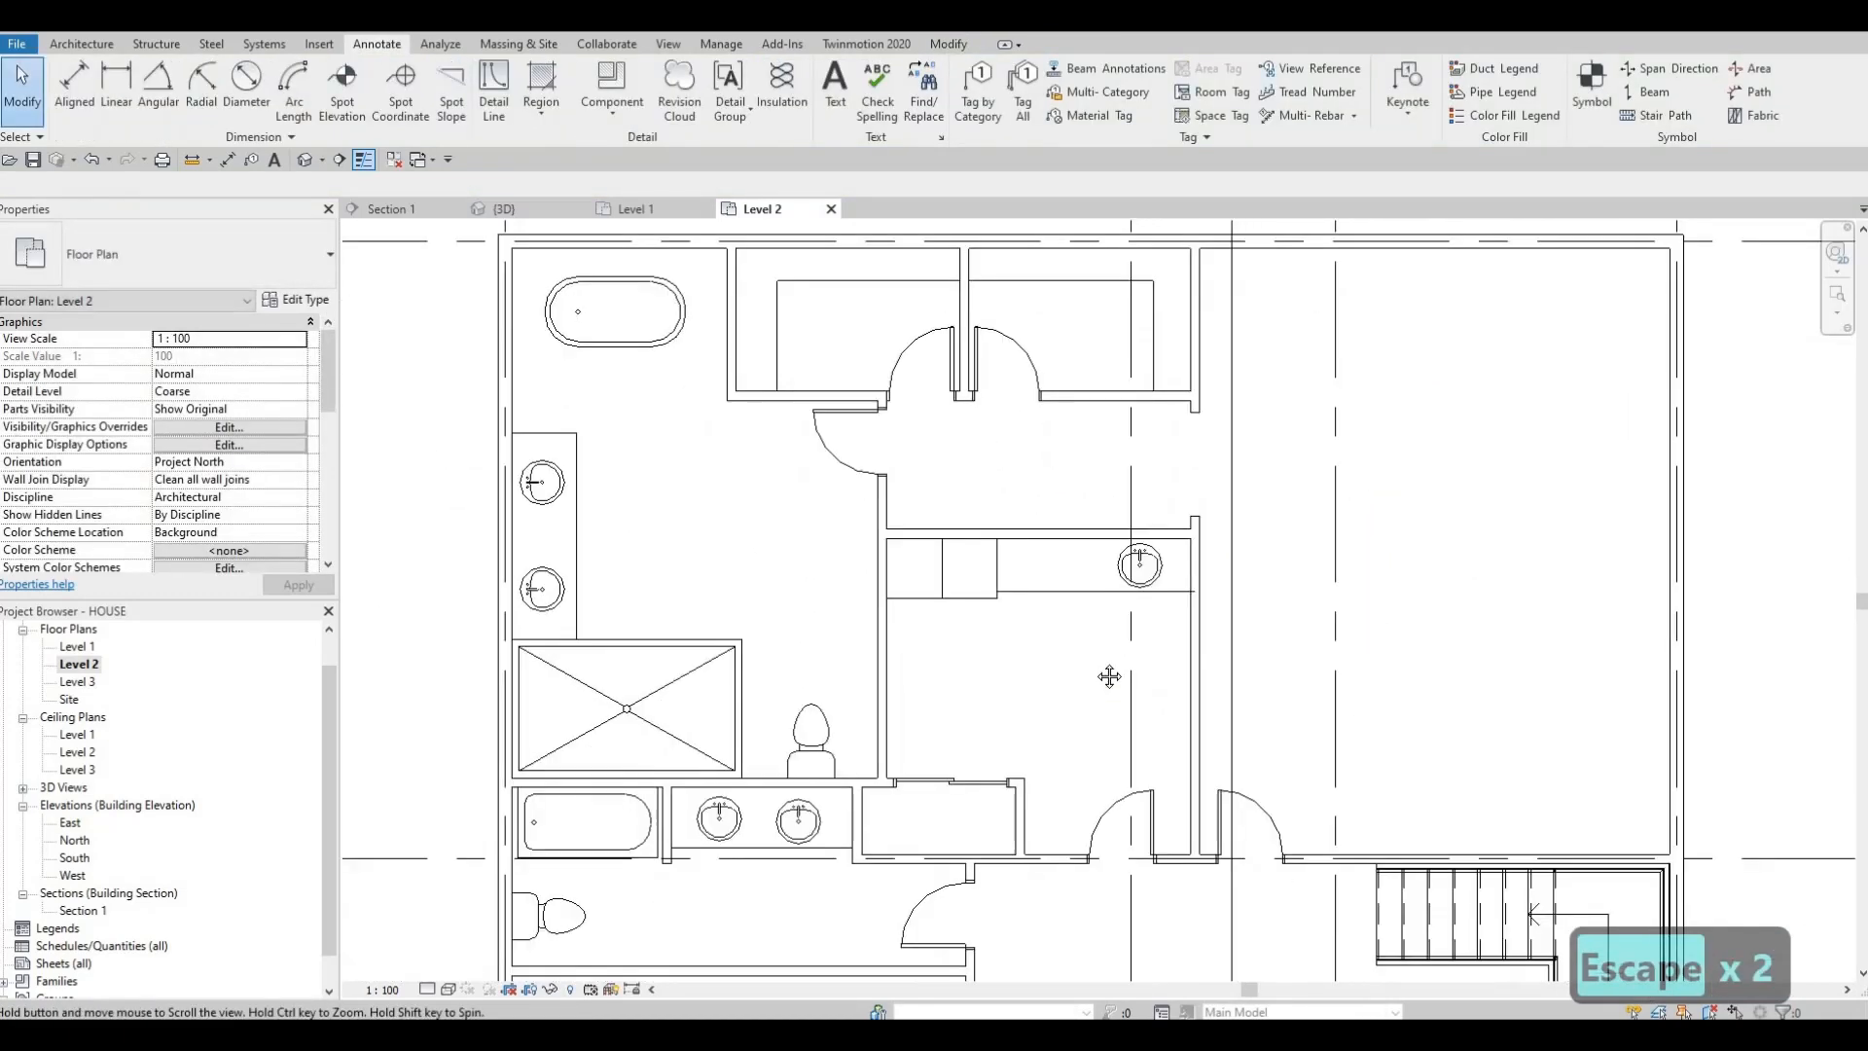
pyautogui.scroll(4, 1223, 671)
pyautogui.moveTo(1082, 697); pyautogui.dragTo(1075, 589, button='middle')
pyautogui.scroll(-1, 1075, 588)
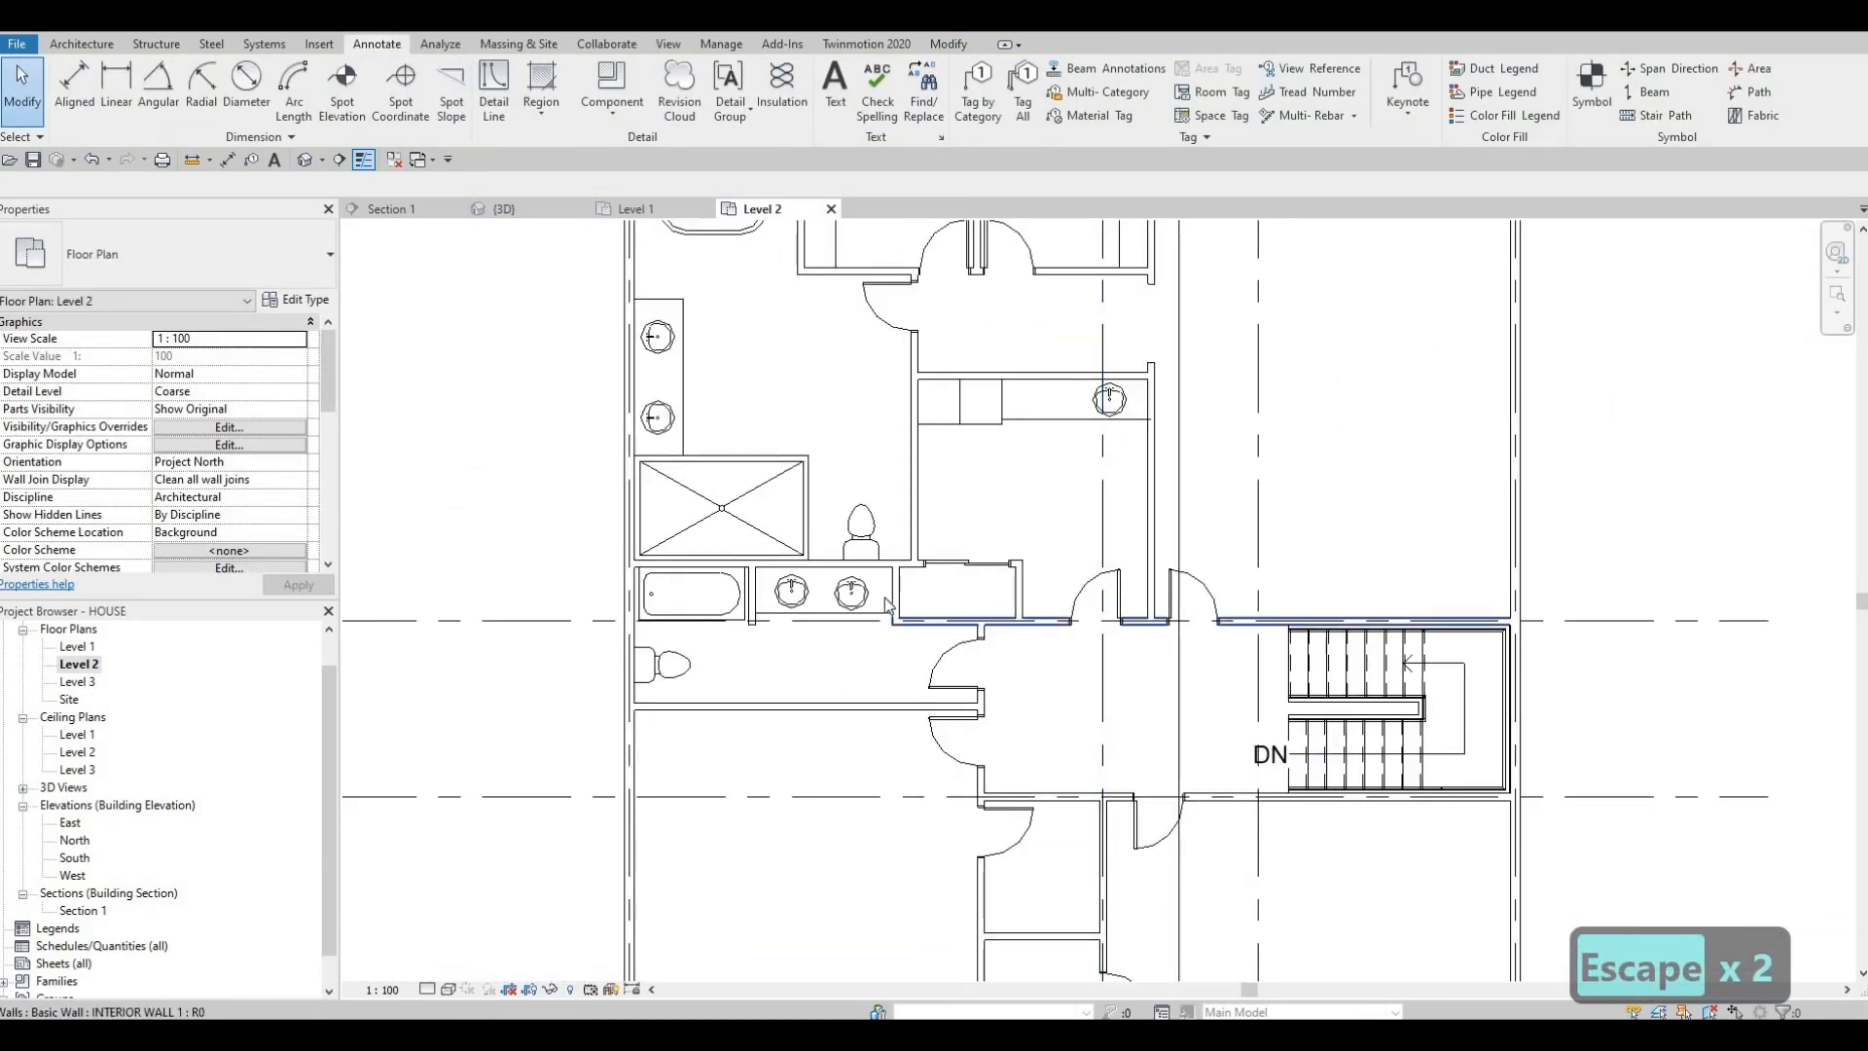
pyautogui.scroll(2, 940, 600)
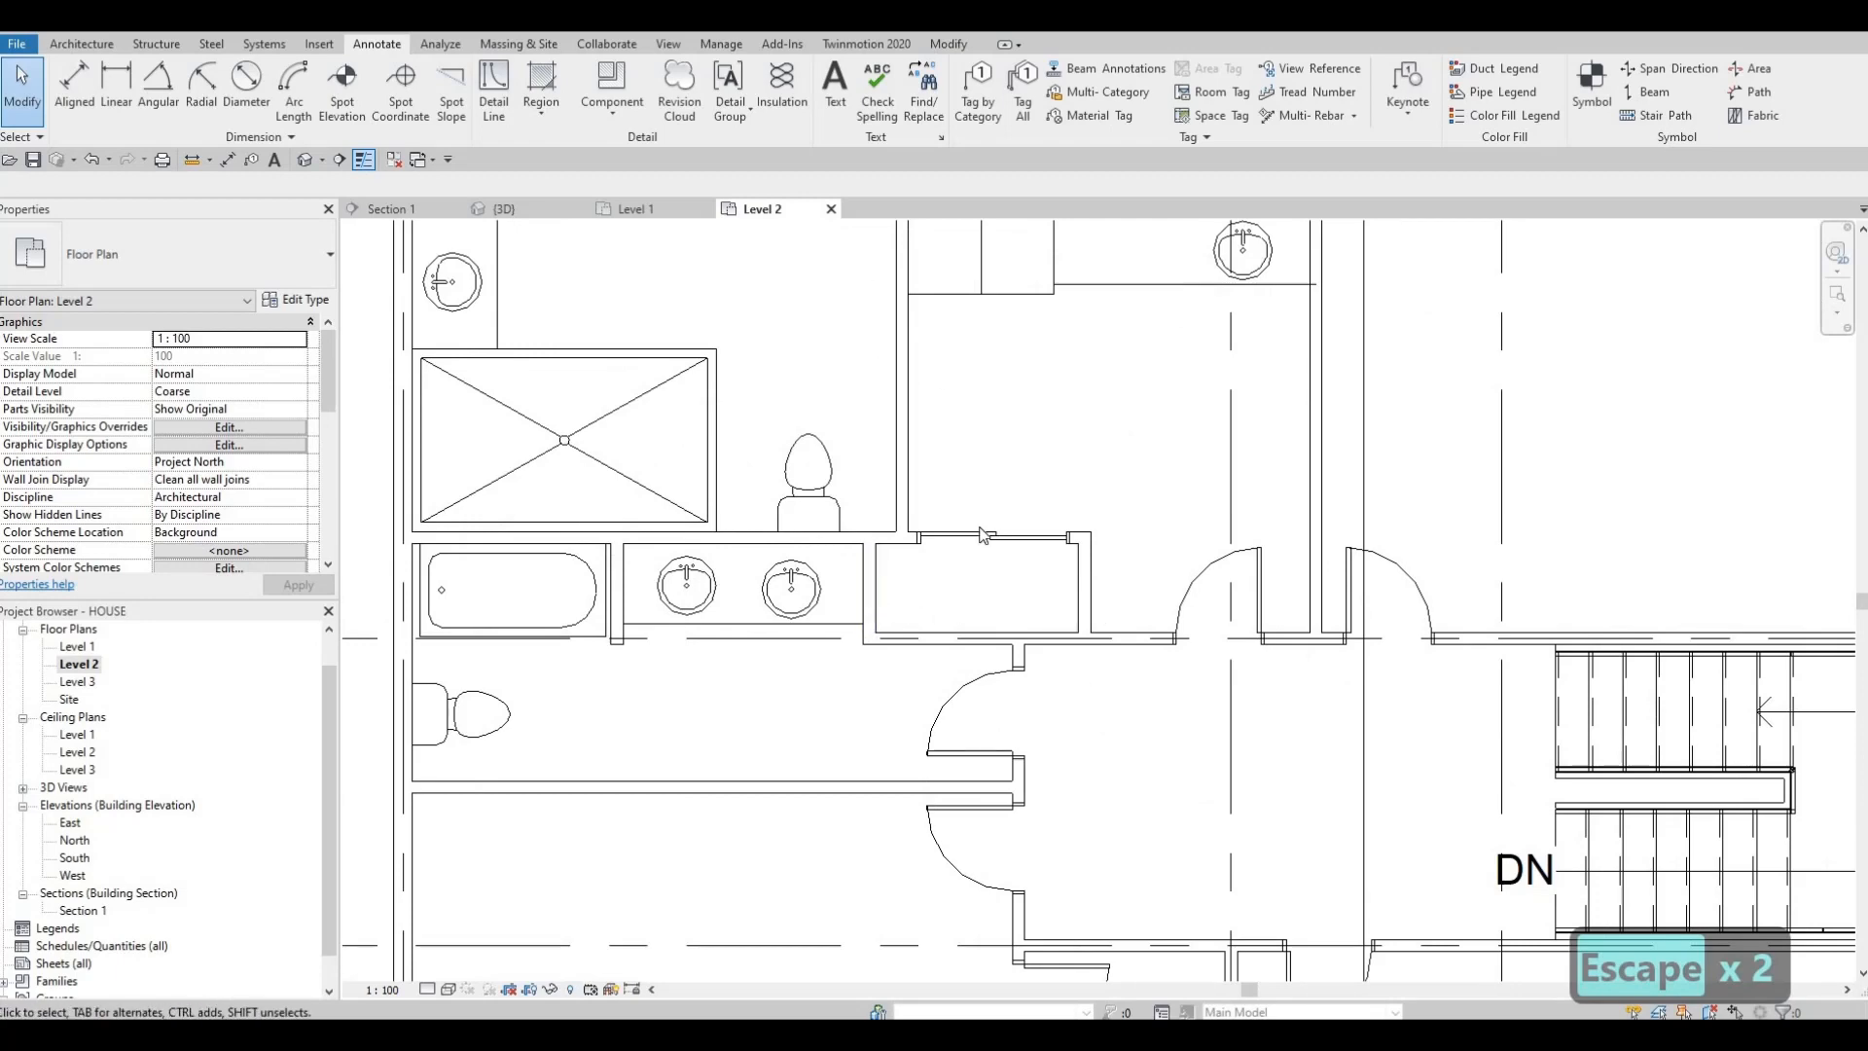
pyautogui.scroll(-3, 983, 533)
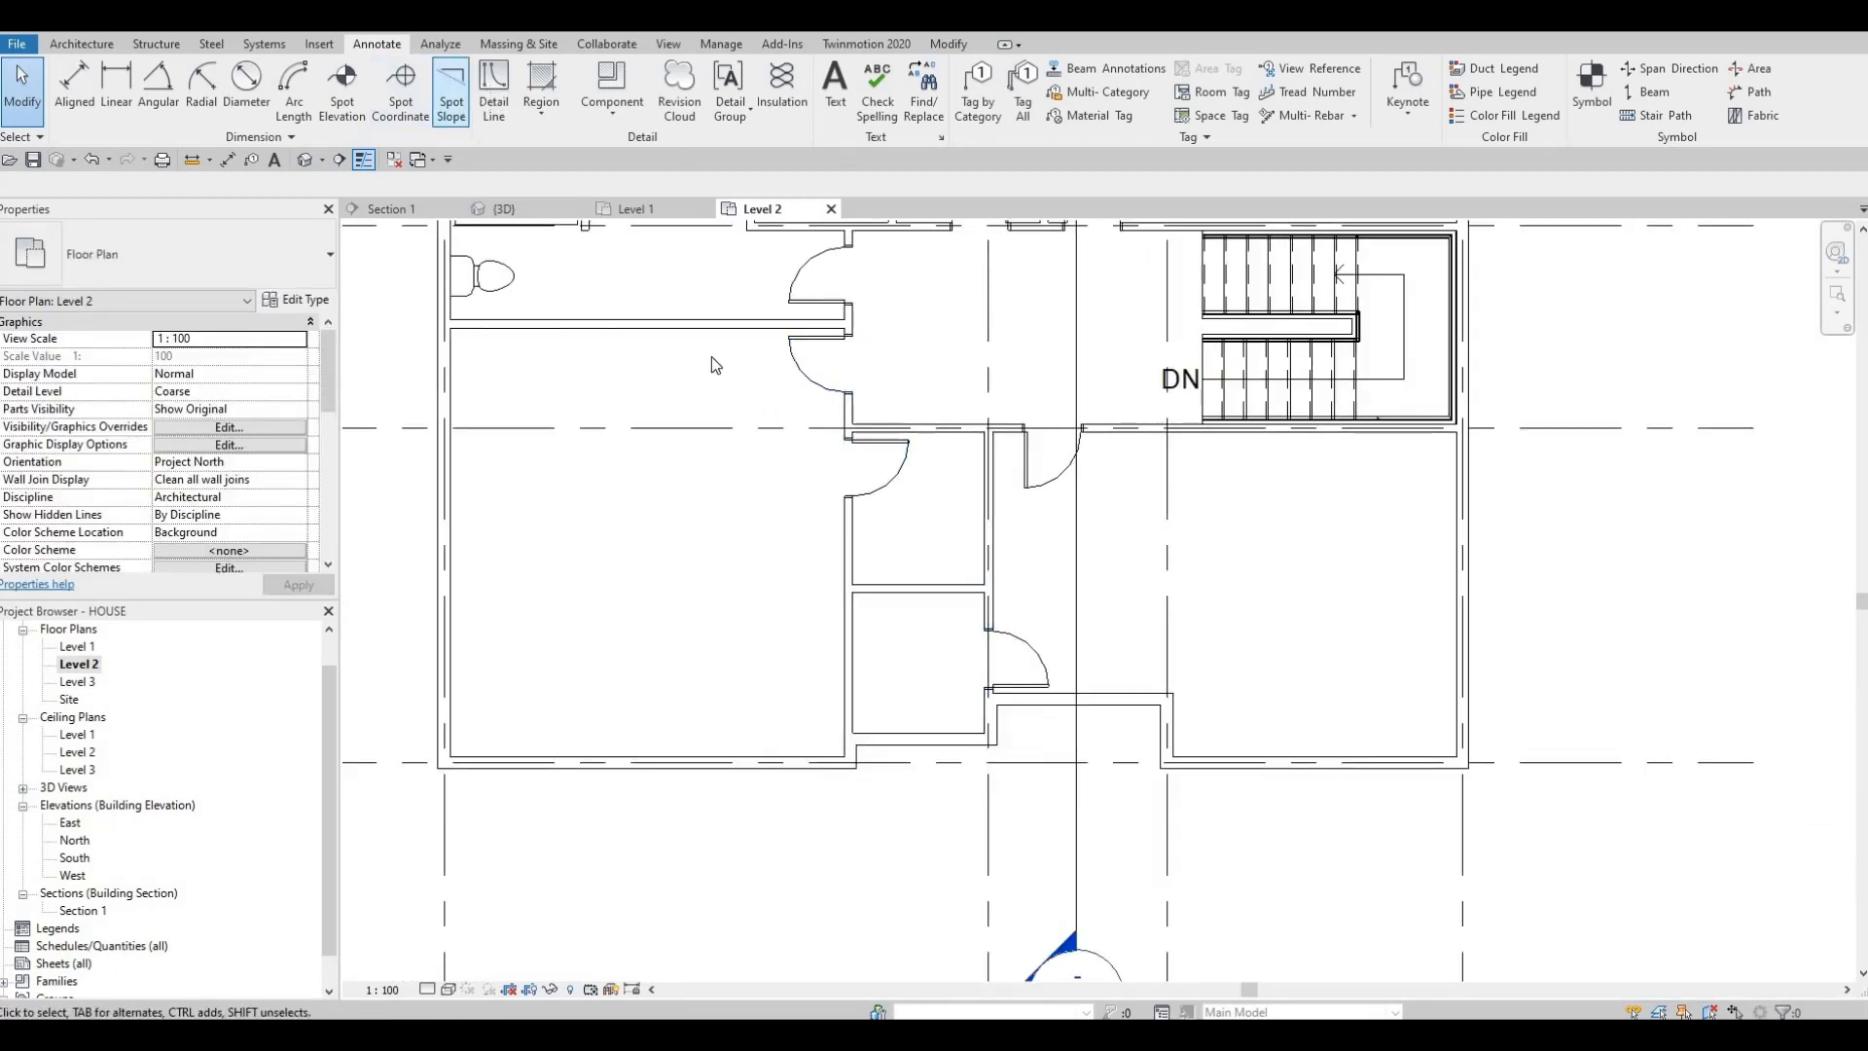
pyautogui.click(493, 87)
pyautogui.scroll(2, 970, 425)
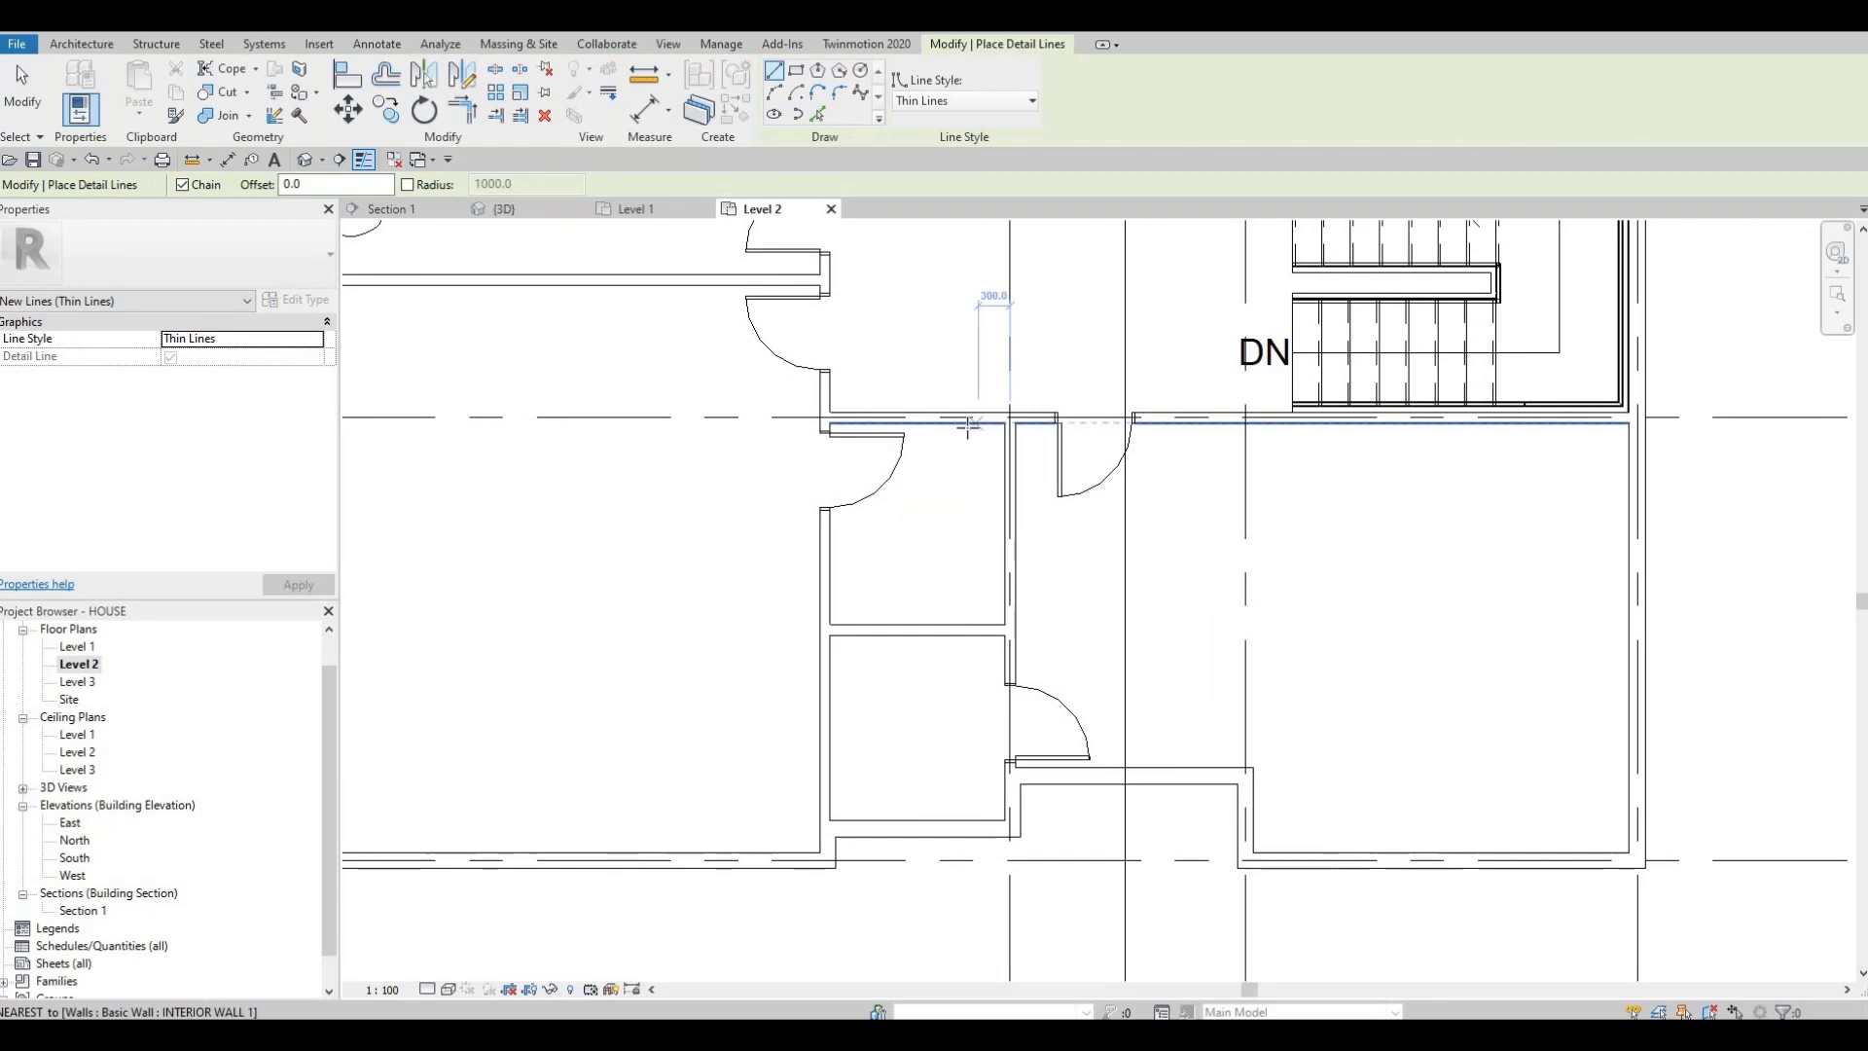
pyautogui.click(957, 424)
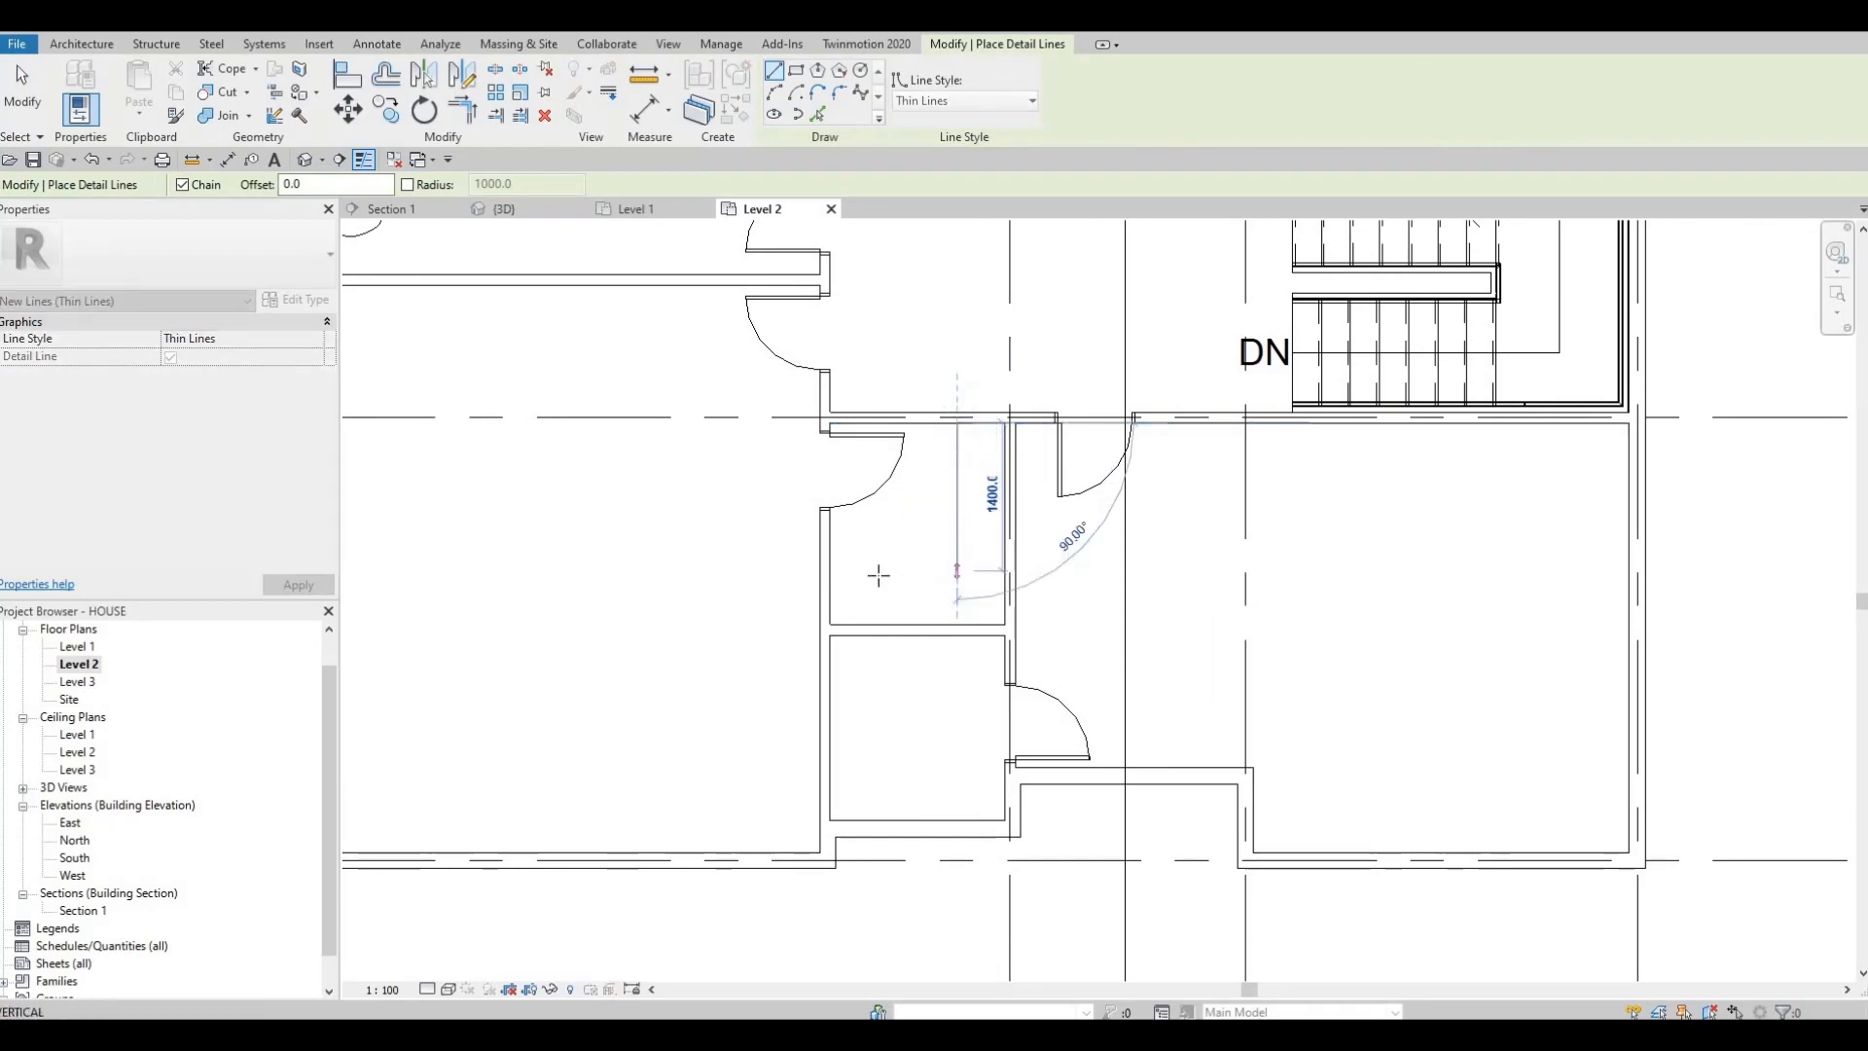
pyautogui.click(956, 571)
pyautogui.click(832, 571)
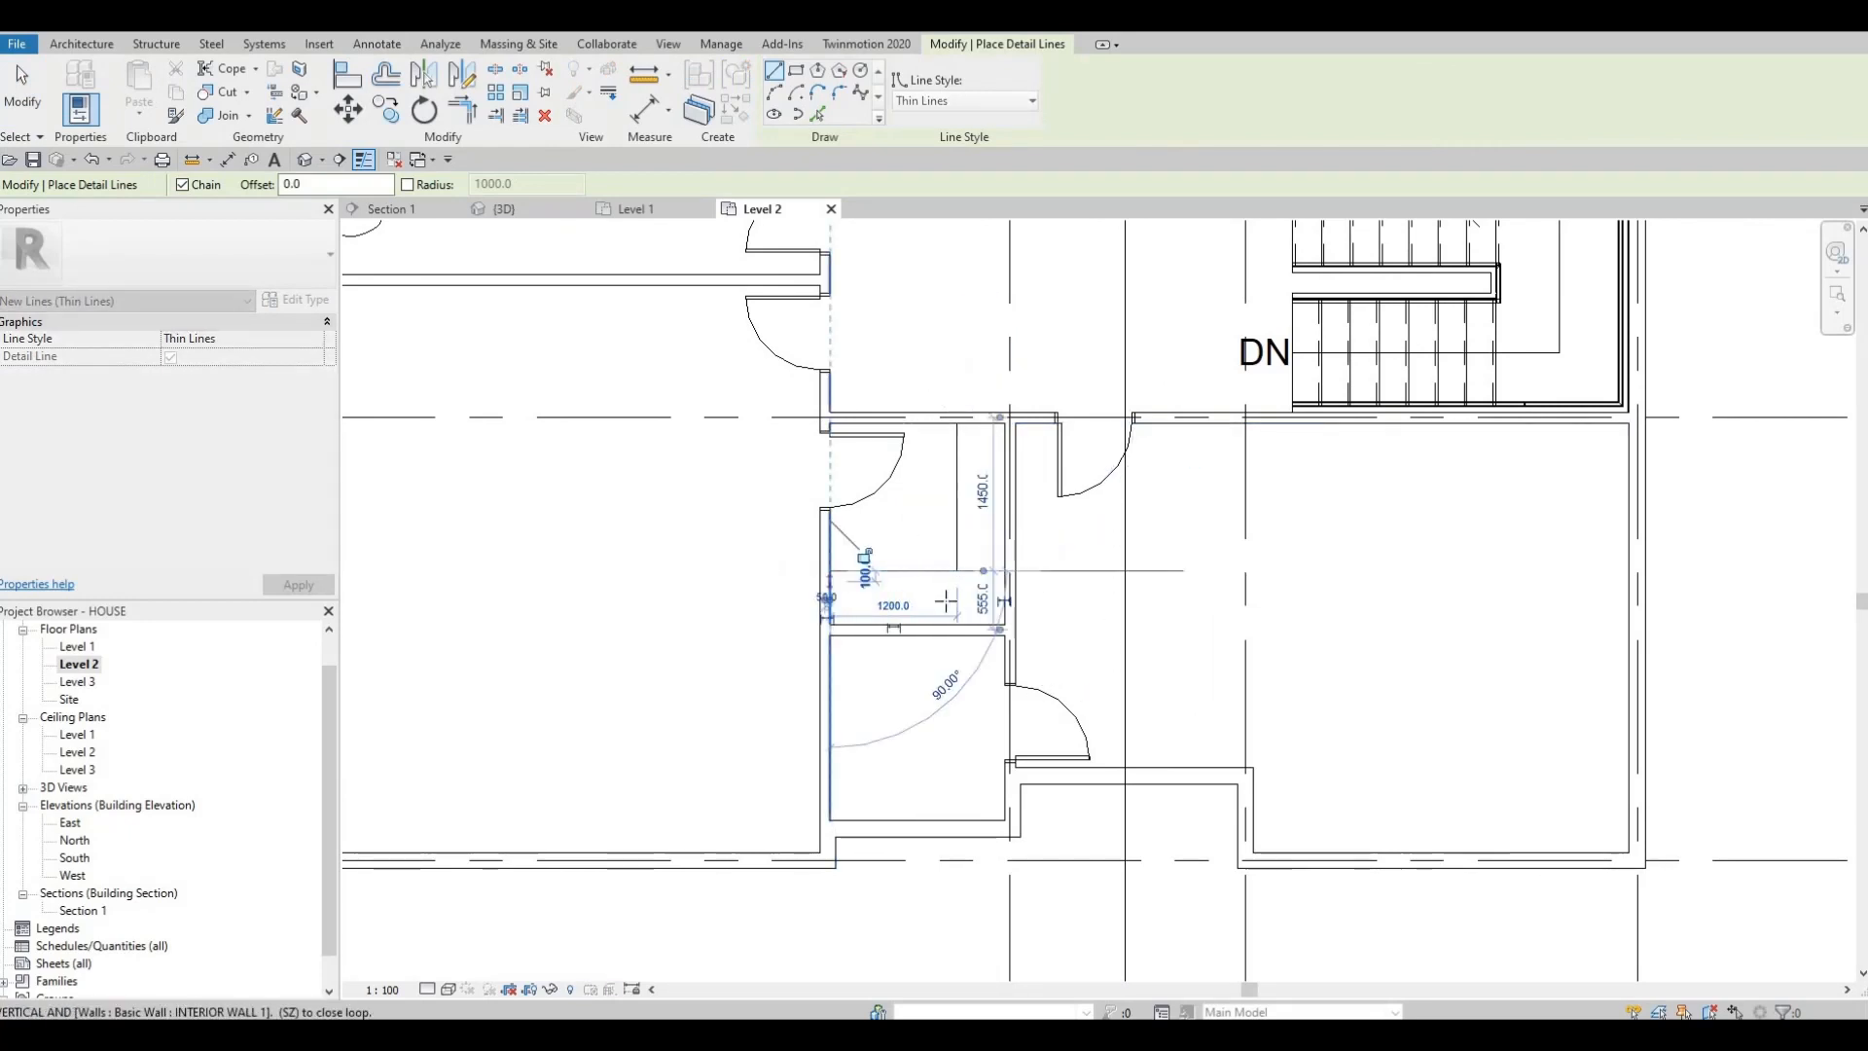
pyautogui.press('Escape')
# - Draw two detail lines in the lowest closet: one across from the door-side wall, then one about 1300 mm down towards the lower wall
pyautogui.moveTo(960, 605); pyautogui.dragTo(1061, 525, button='middle')
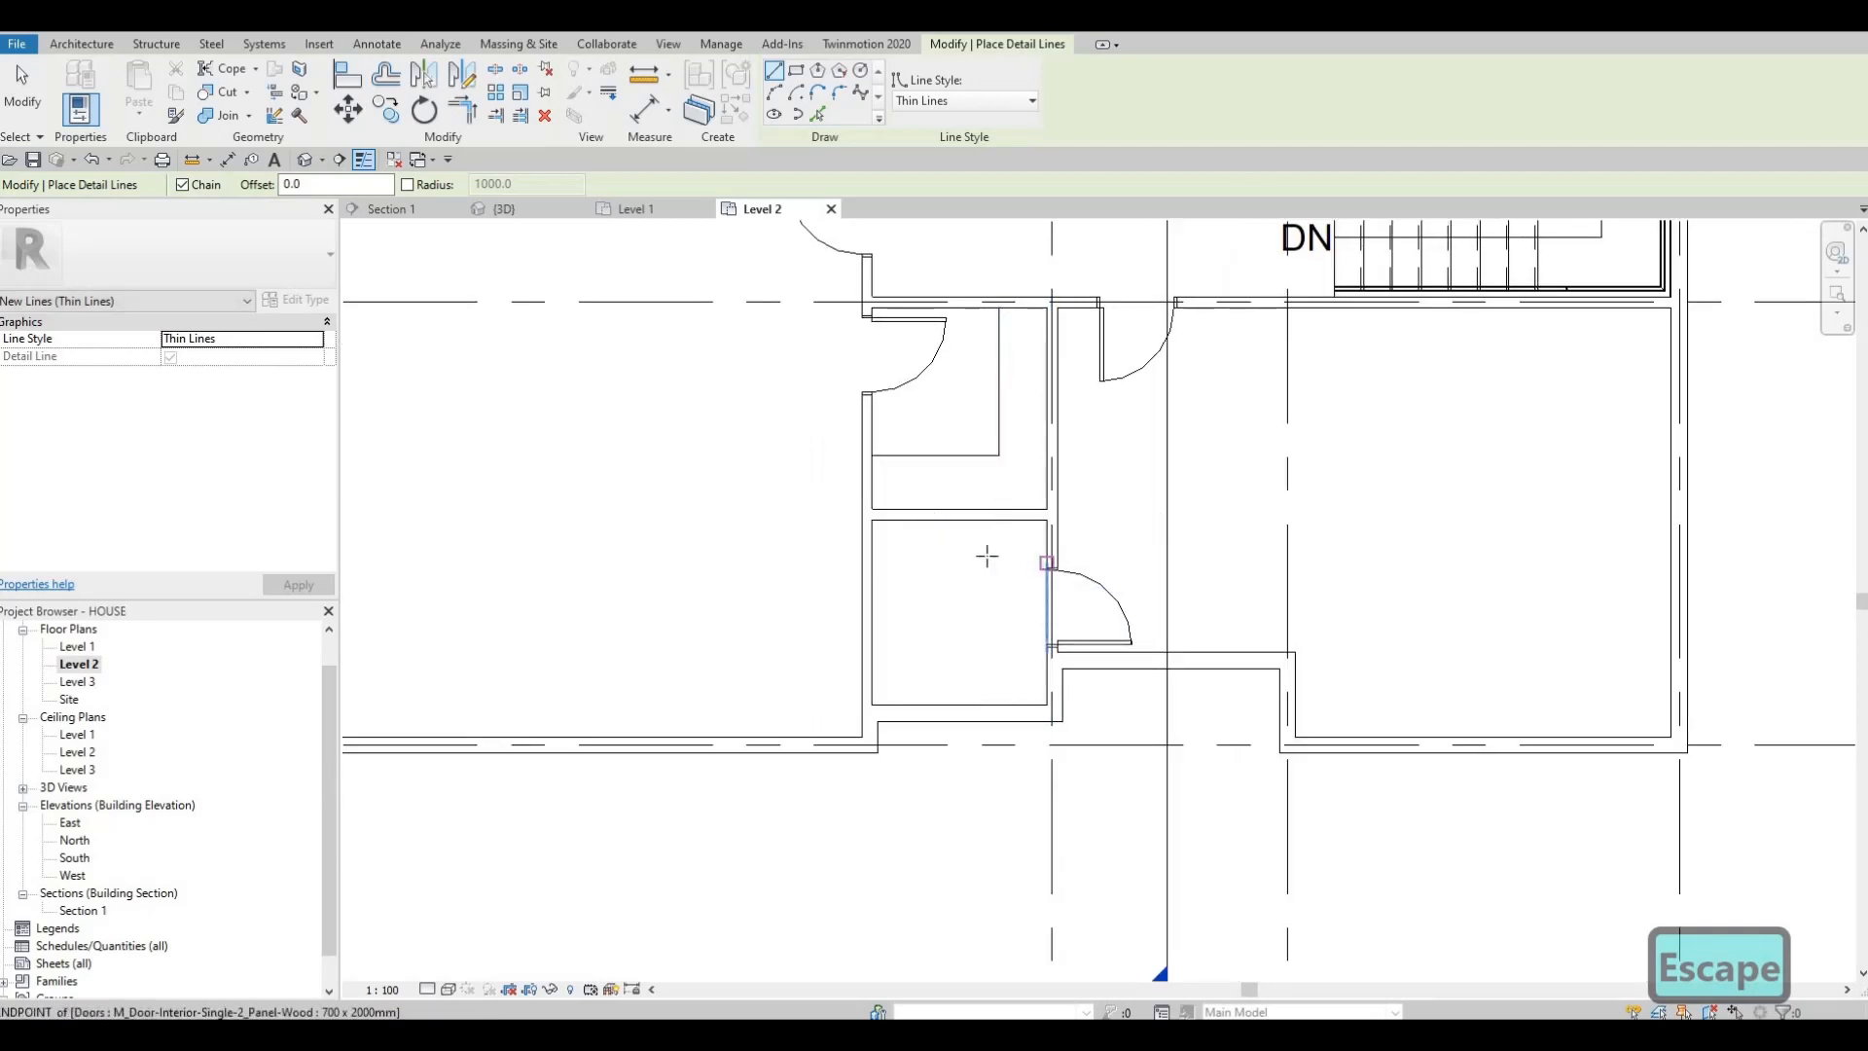
pyautogui.click(1047, 562)
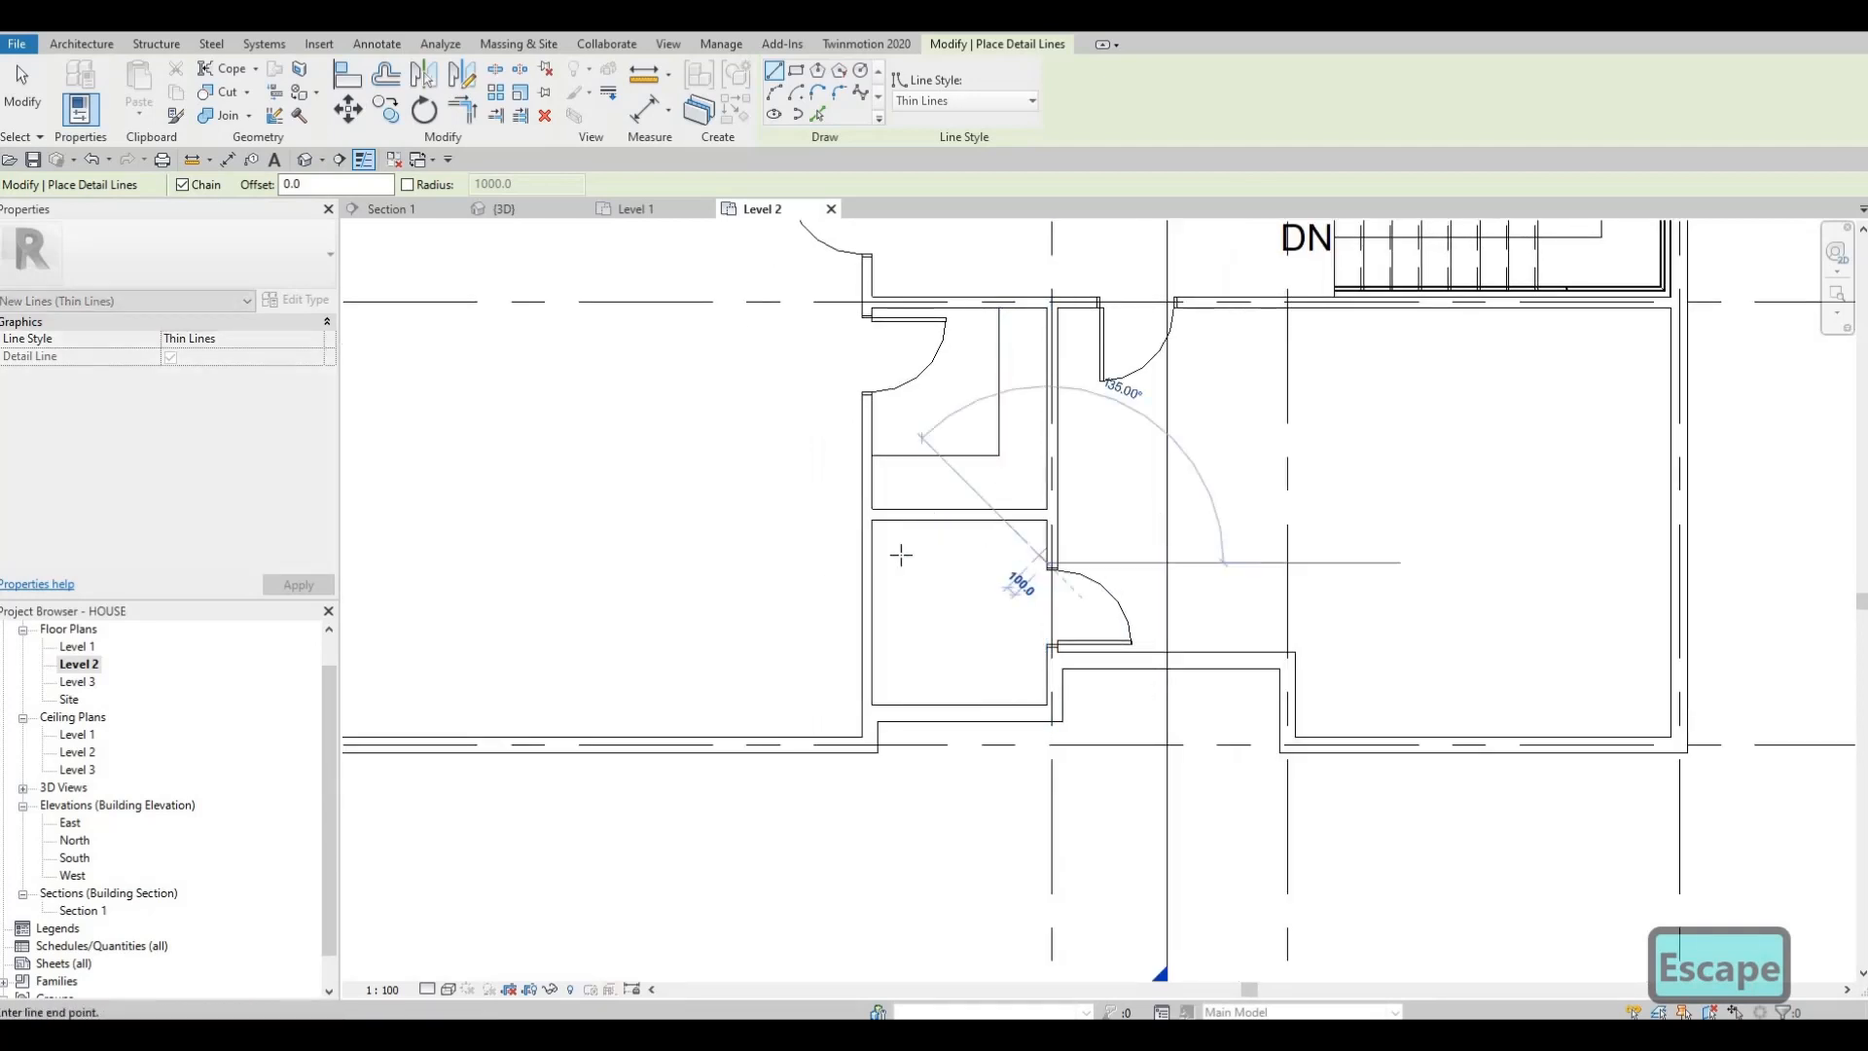
pyautogui.click(916, 676)
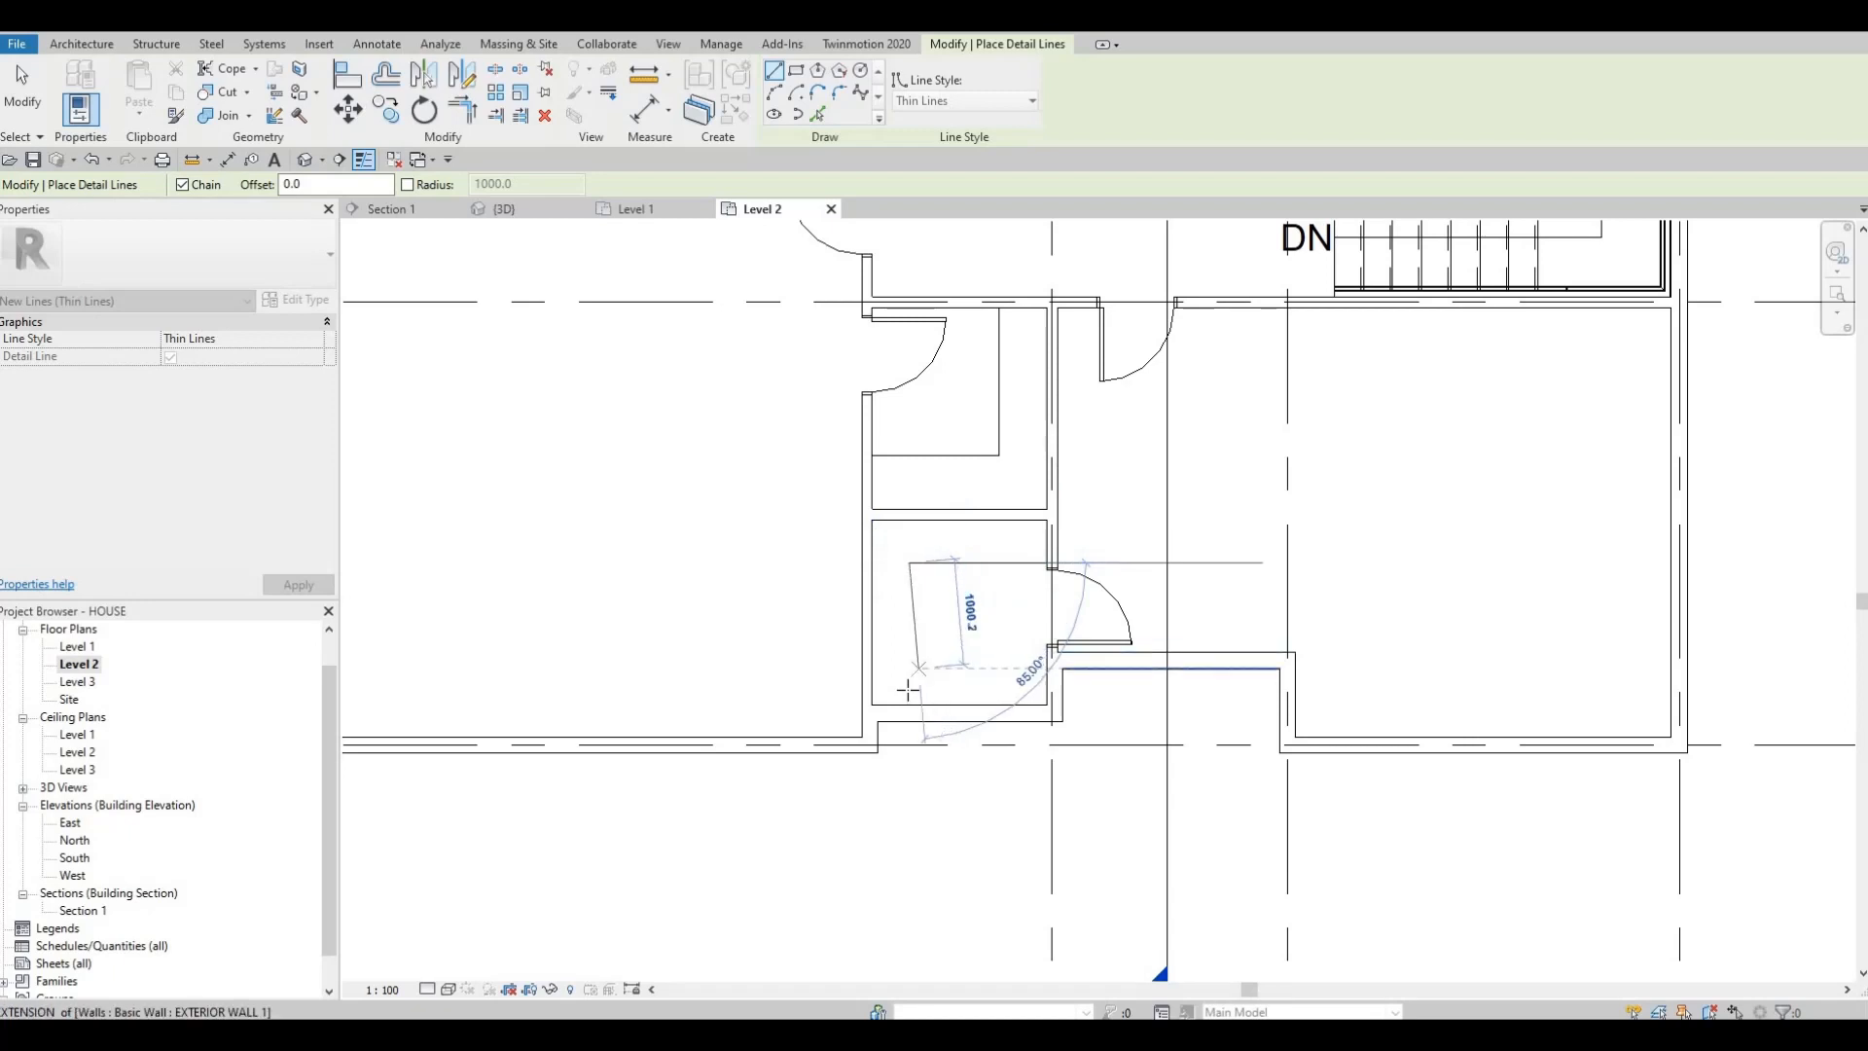
pyautogui.click(920, 645)
pyautogui.press('Escape')
pyautogui.press('Escape')
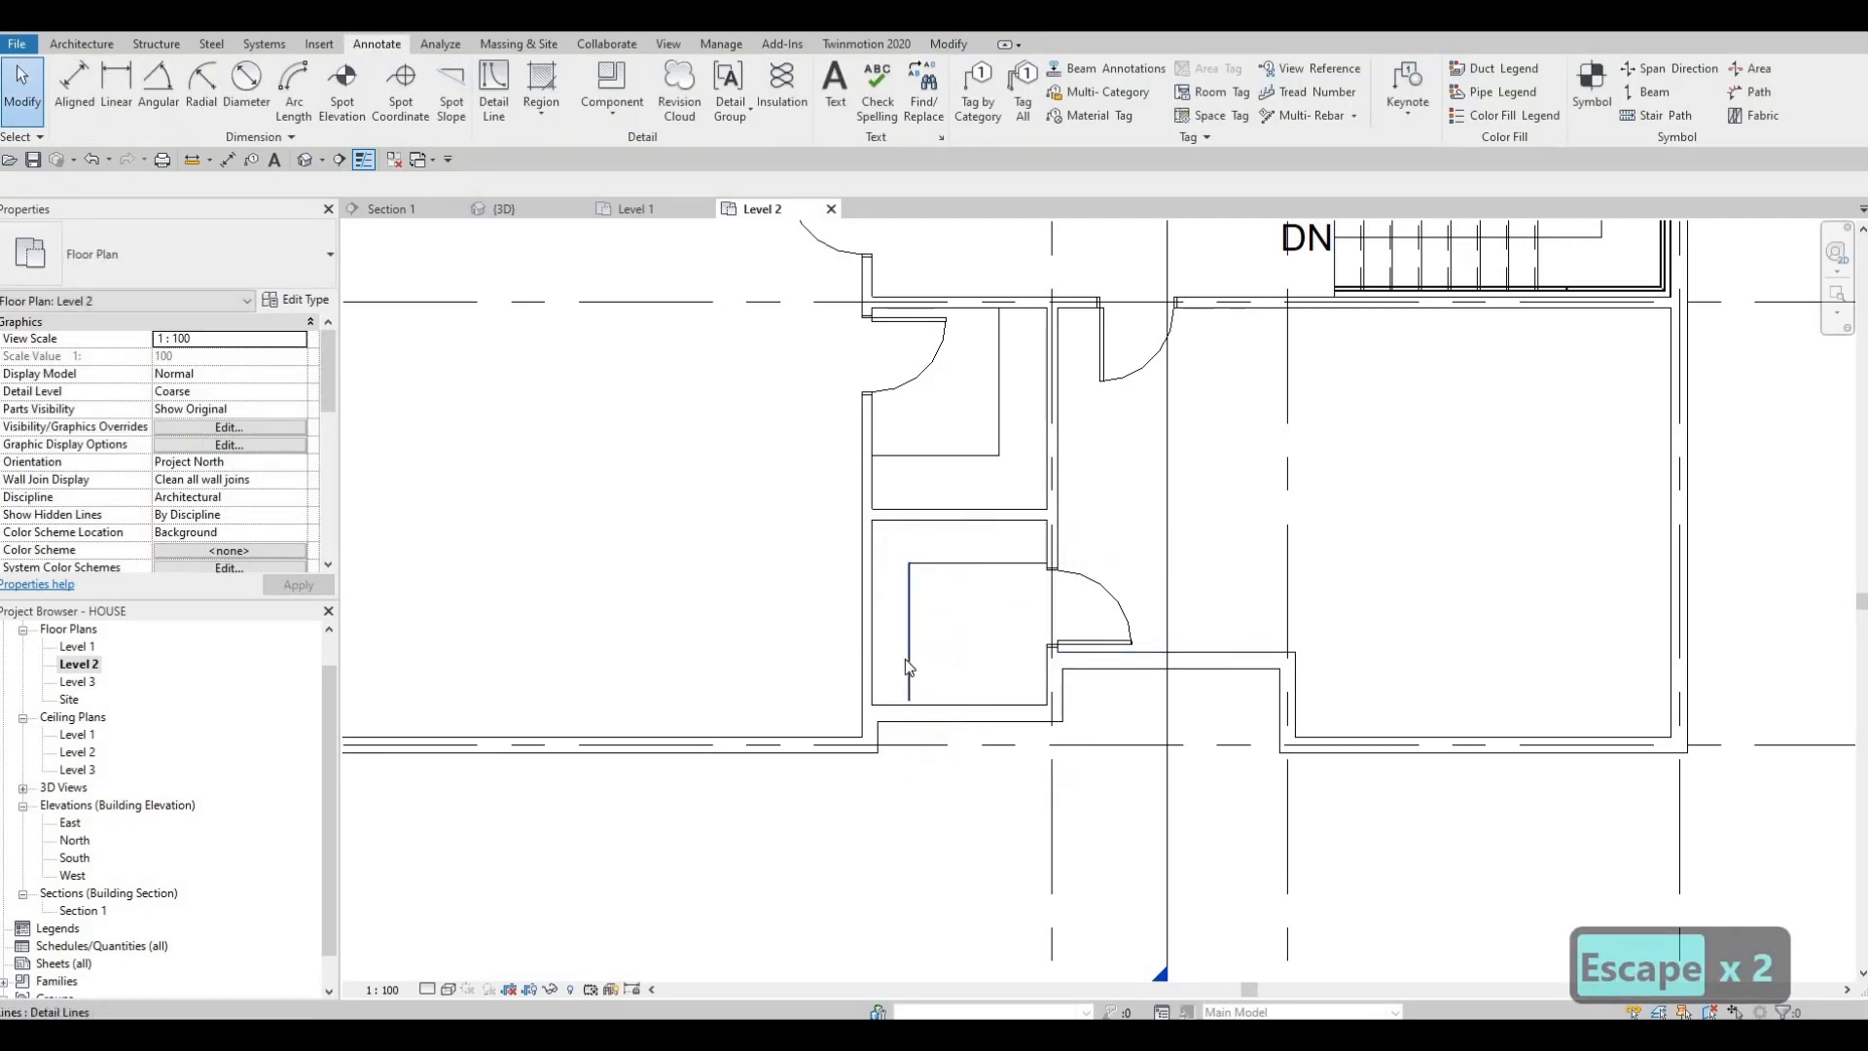
# - Draw a horizontal detail line in the lowest closet from the vertical shelf line to the door-side wall, just above the lower wall
pyautogui.click(907, 660)
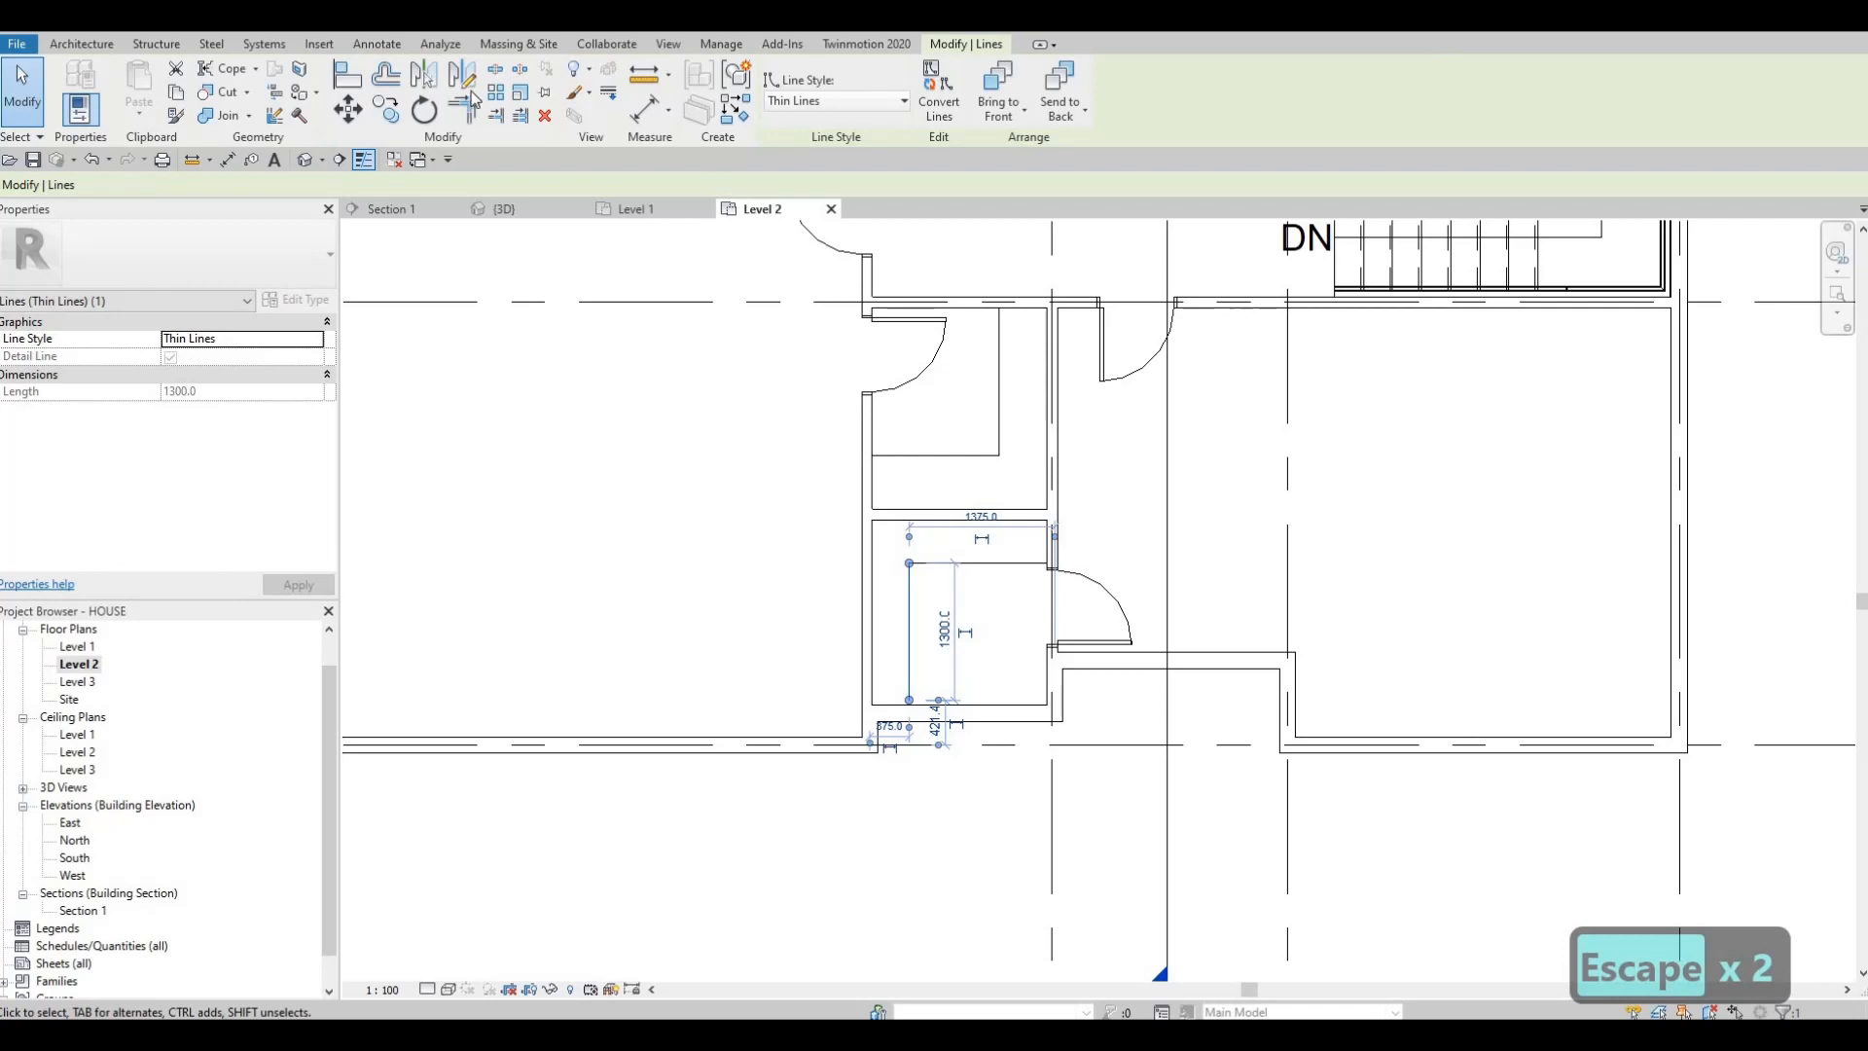
pyautogui.press('Escape')
pyautogui.press('Escape')
pyautogui.press('d')
pyautogui.press('l')
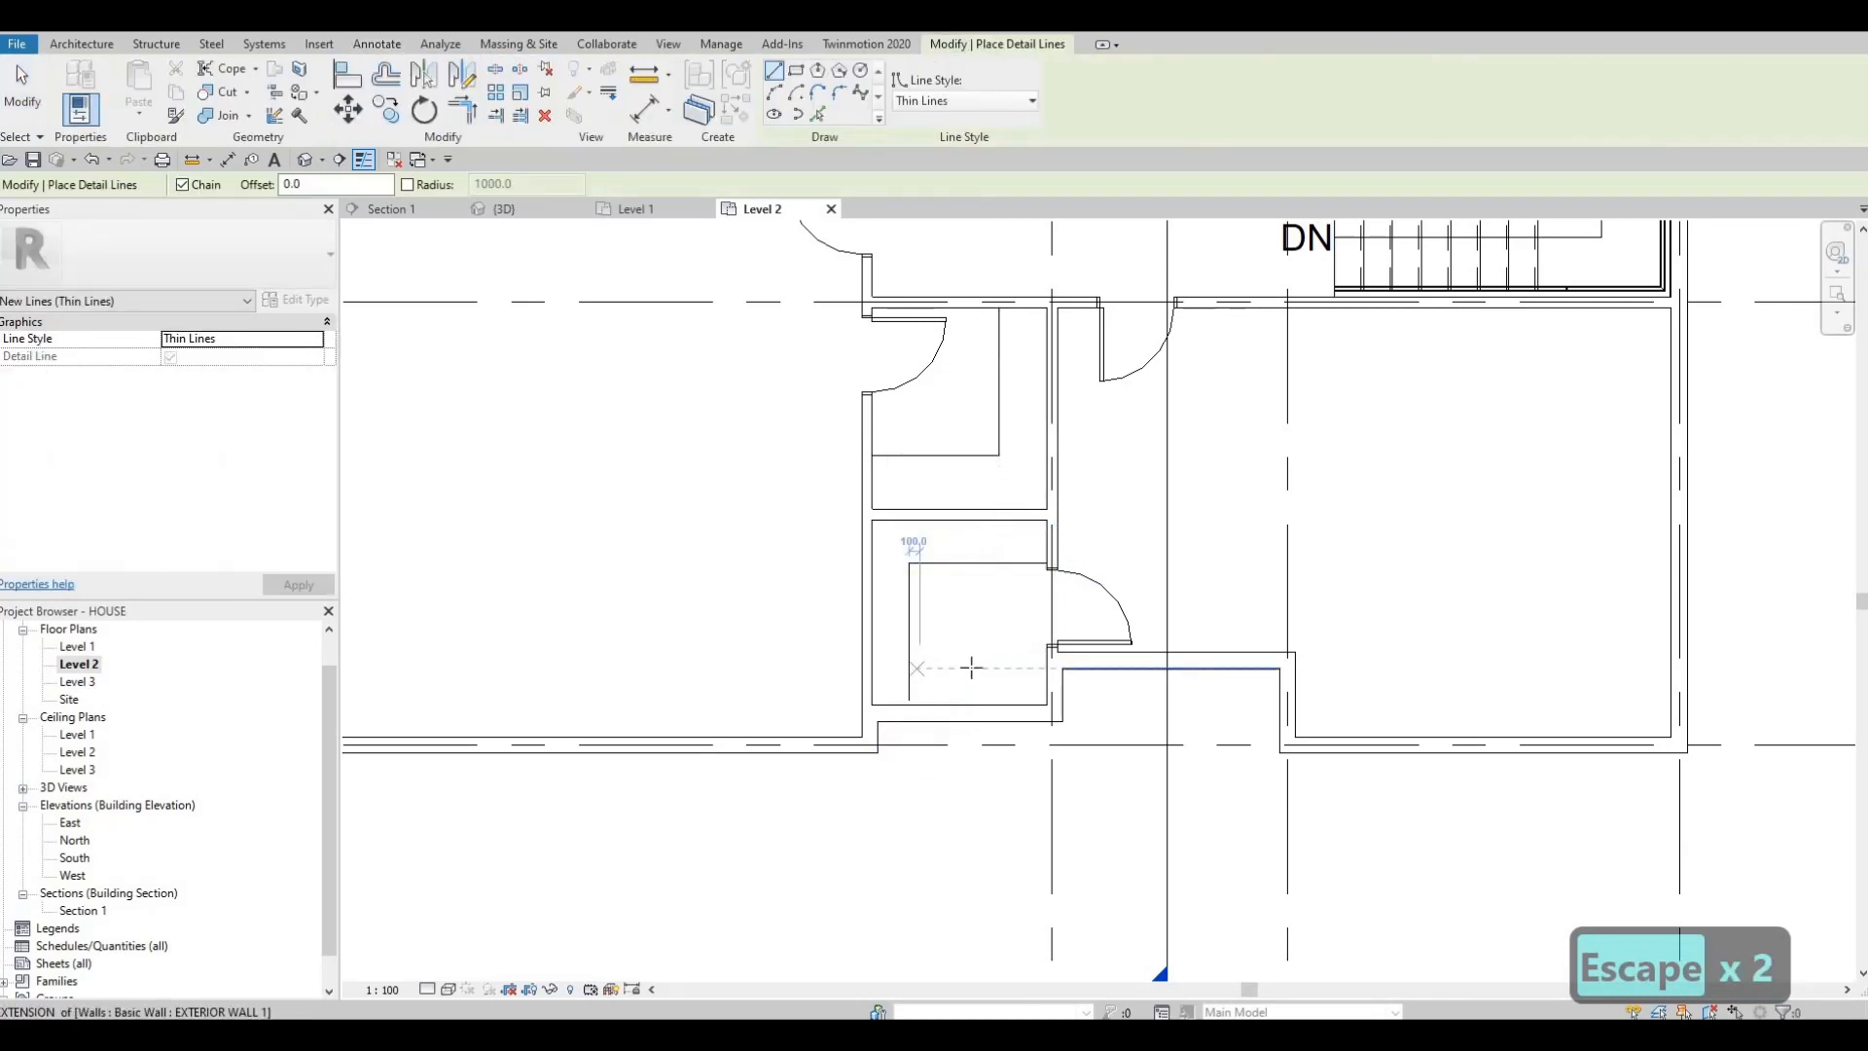
pyautogui.press('Escape')
pyautogui.press('Escape')
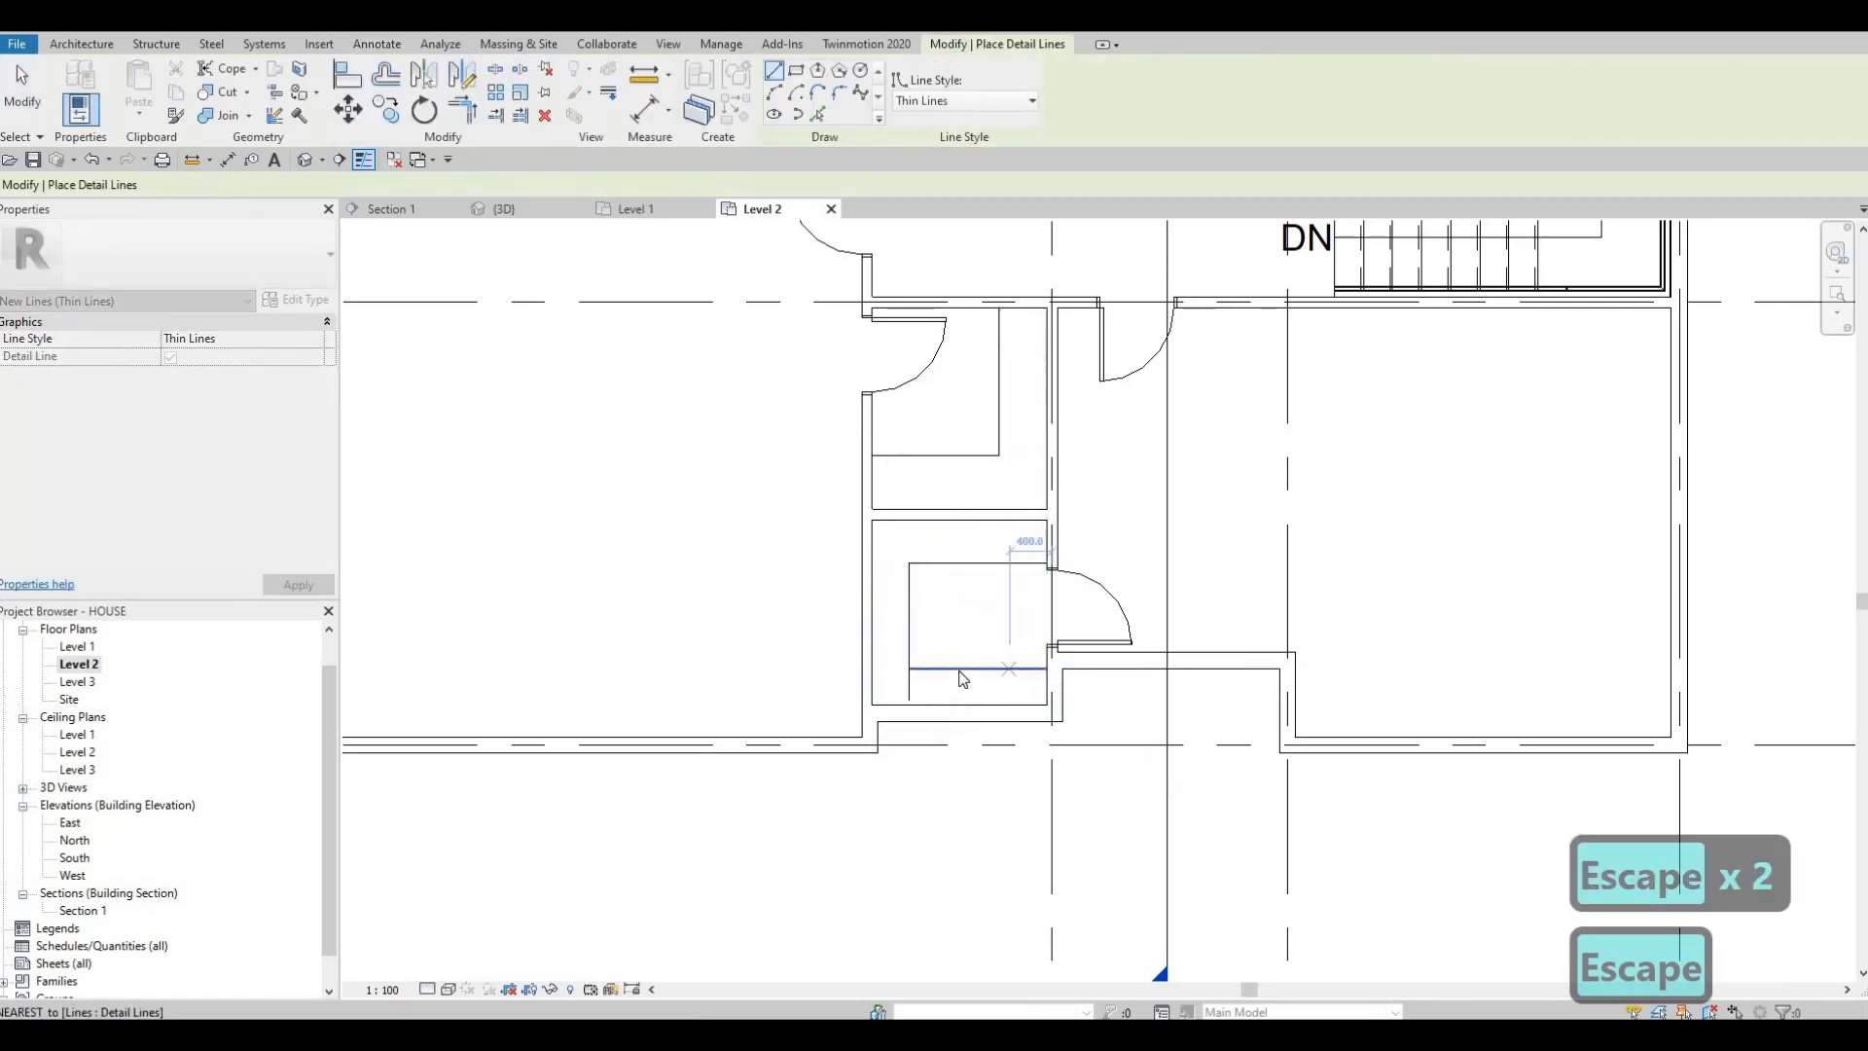
# - Trim the vertical and lower horizontal shelf lines in the lowest closet to a clean corner
pyautogui.press('t')
pyautogui.press('r')
pyautogui.click(920, 648)
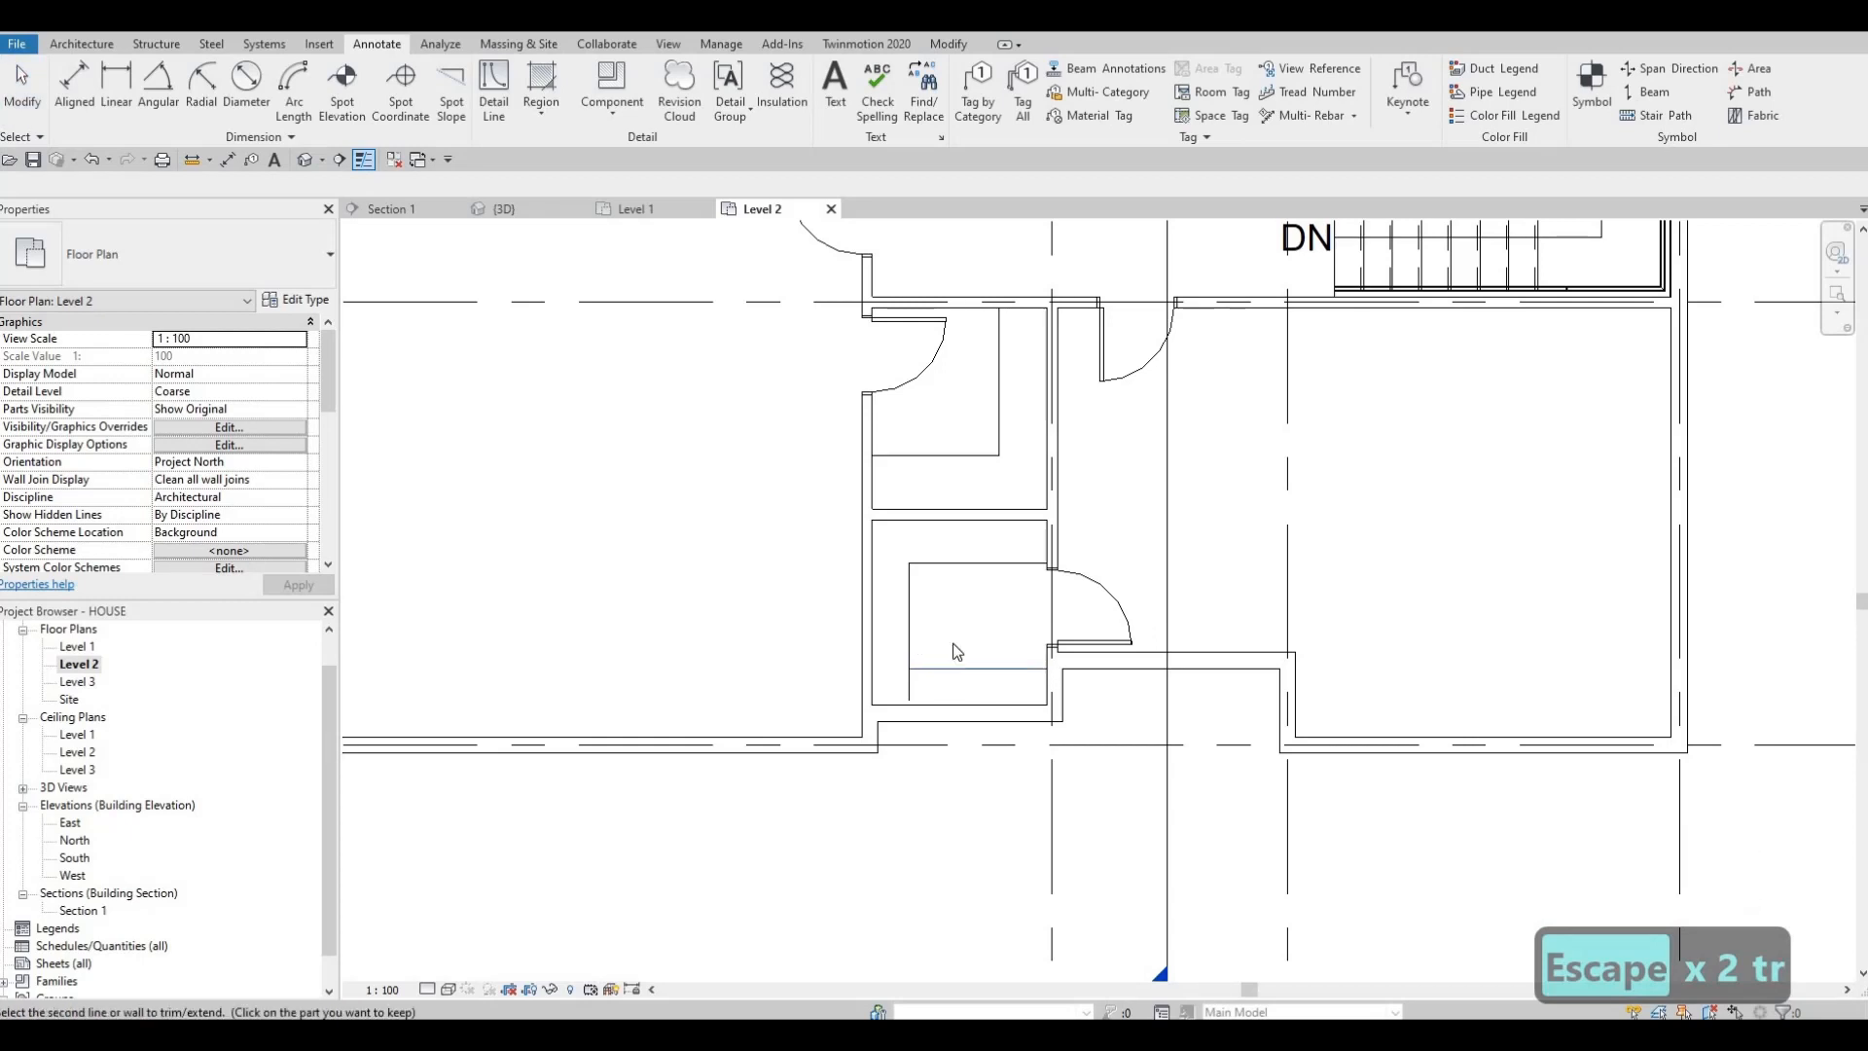
pyautogui.click(956, 648)
pyautogui.press('Escape')
pyautogui.press('Escape')
# - Draw three <Demolished> style detail lines just outside the lowest closet's shelf outline, about 1360 mm wide, ending at the door-side wall
pyautogui.scroll(-3, 999, 648)
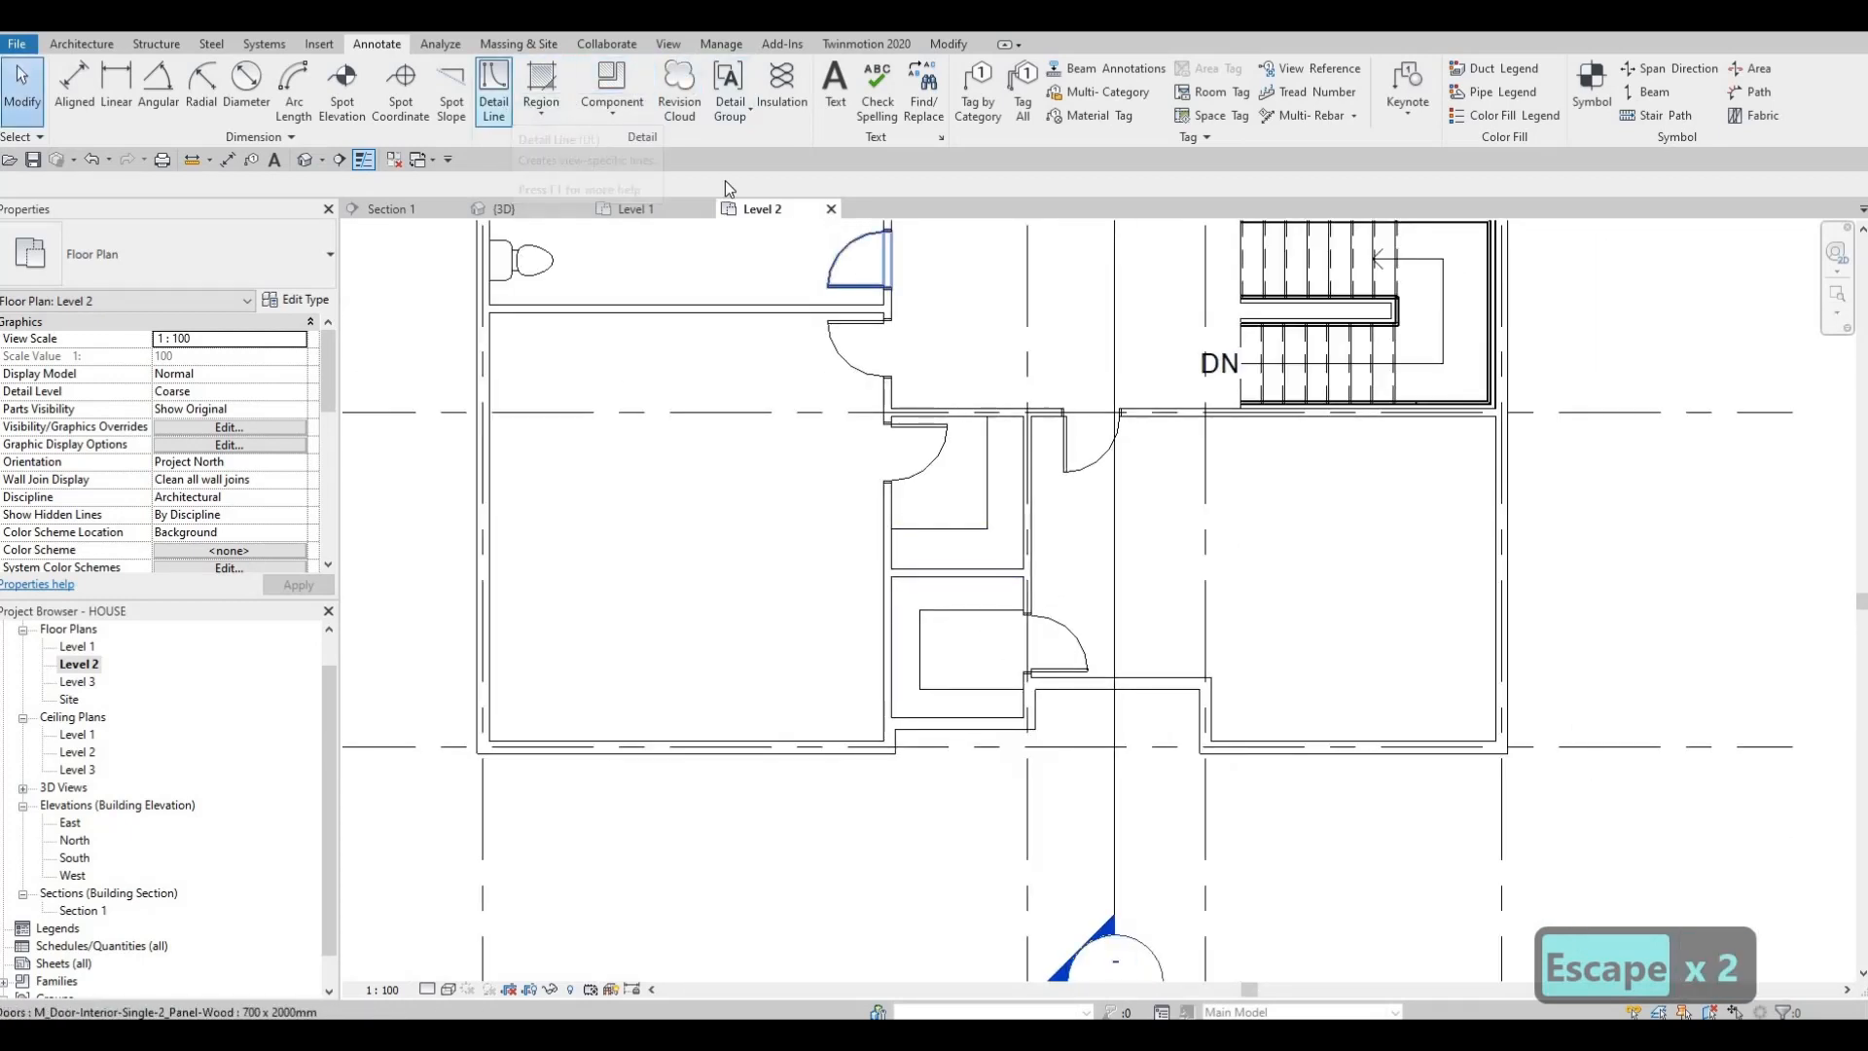
pyautogui.click(493, 92)
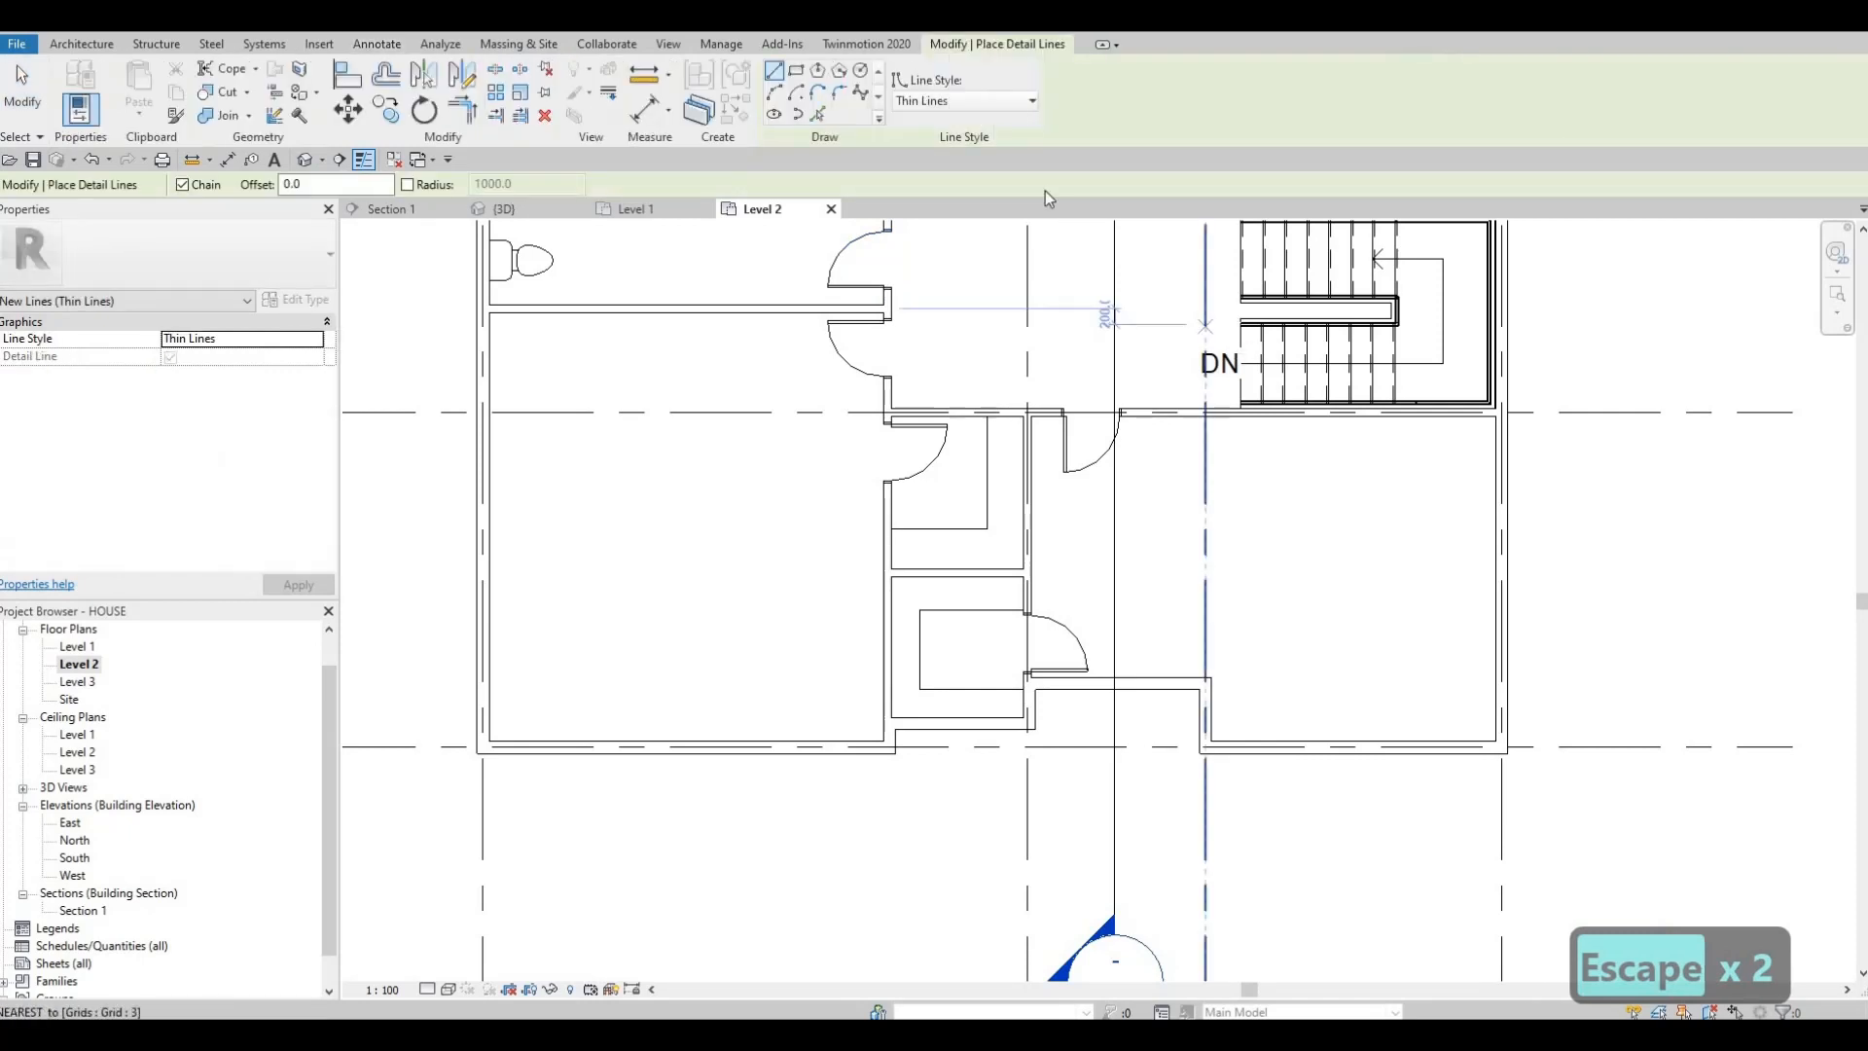
pyautogui.click(958, 102)
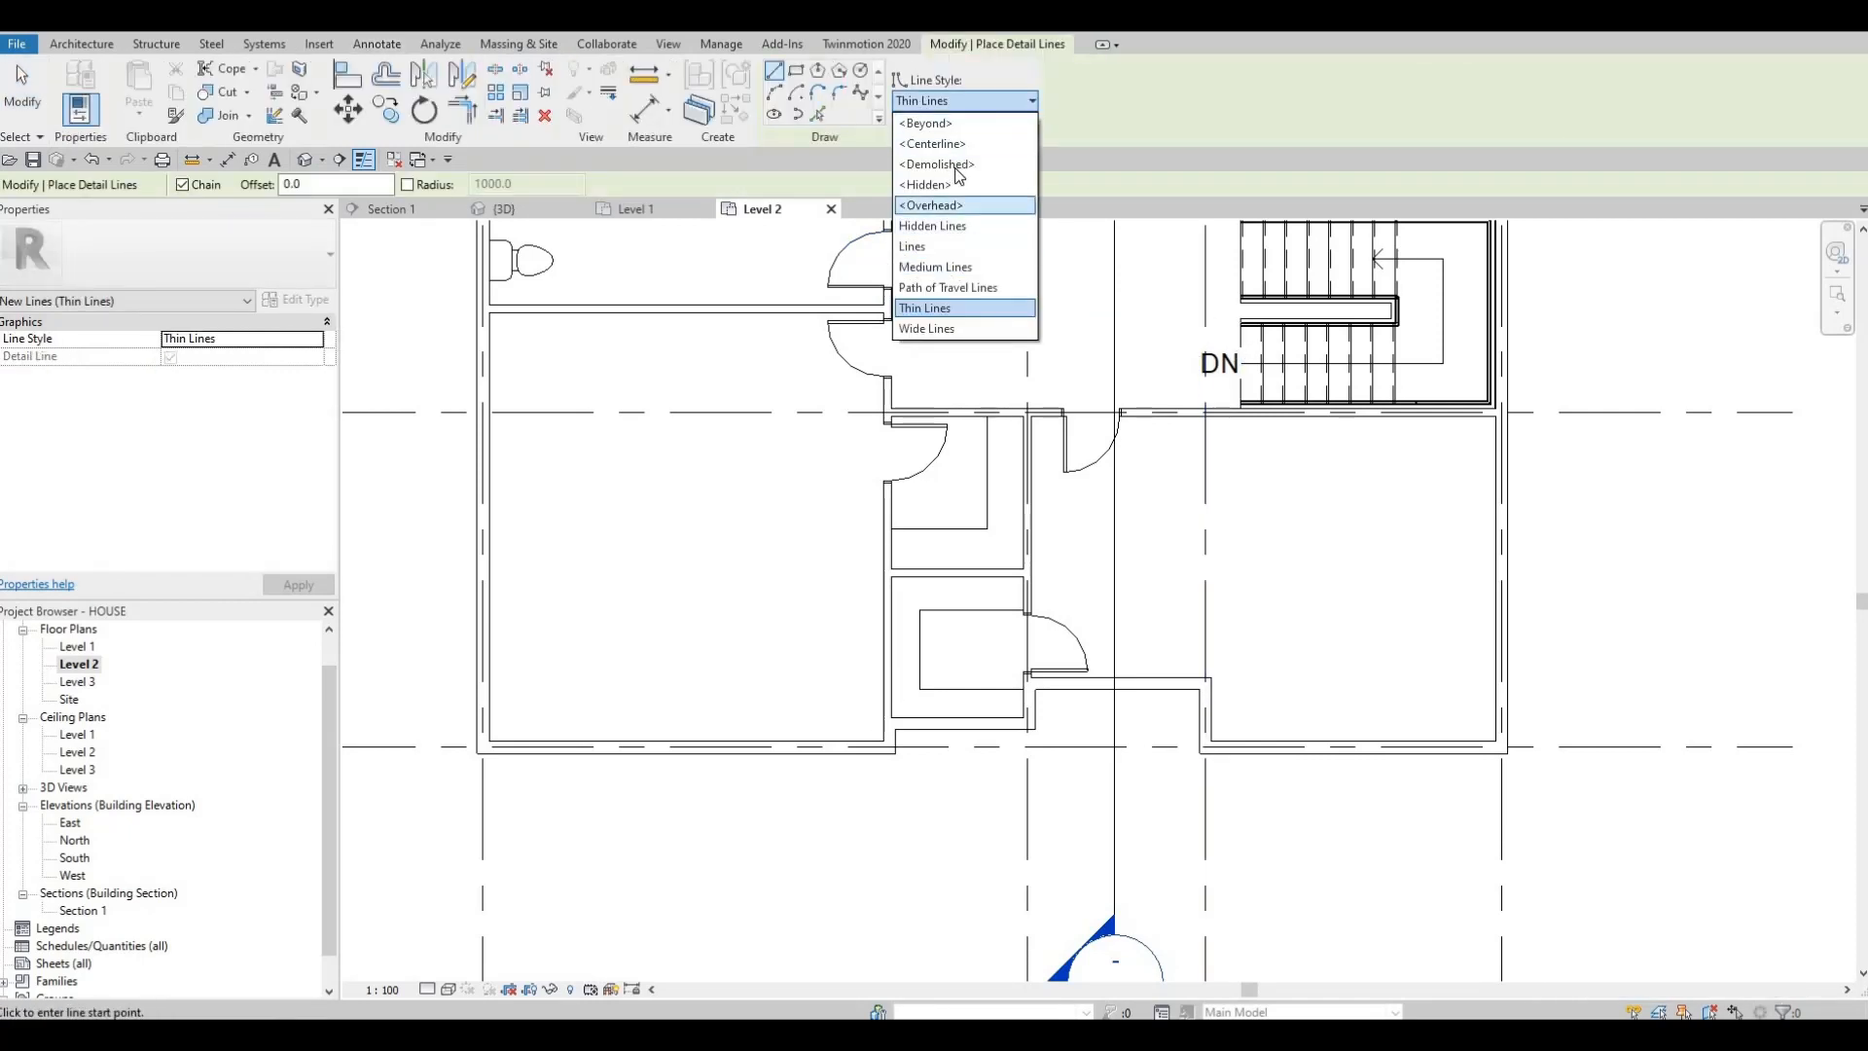
pyautogui.click(936, 163)
pyautogui.scroll(3, 1012, 603)
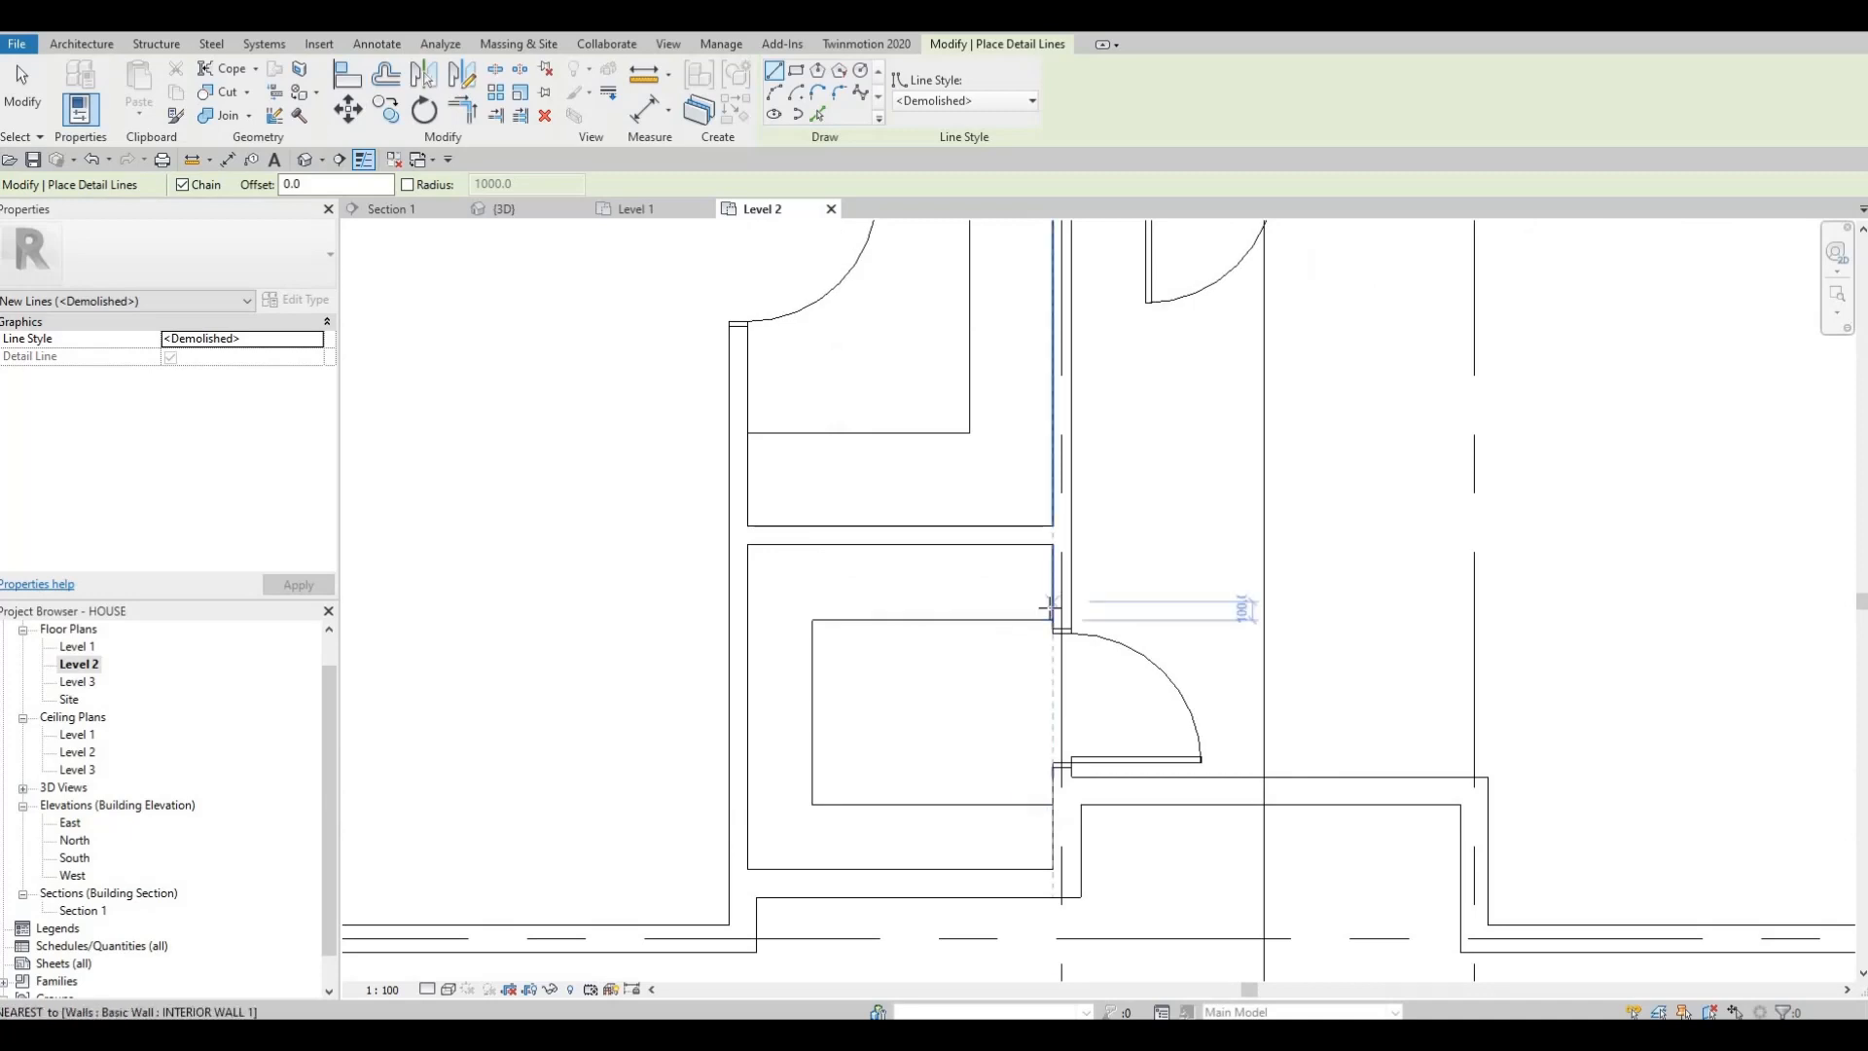
pyautogui.click(1053, 608)
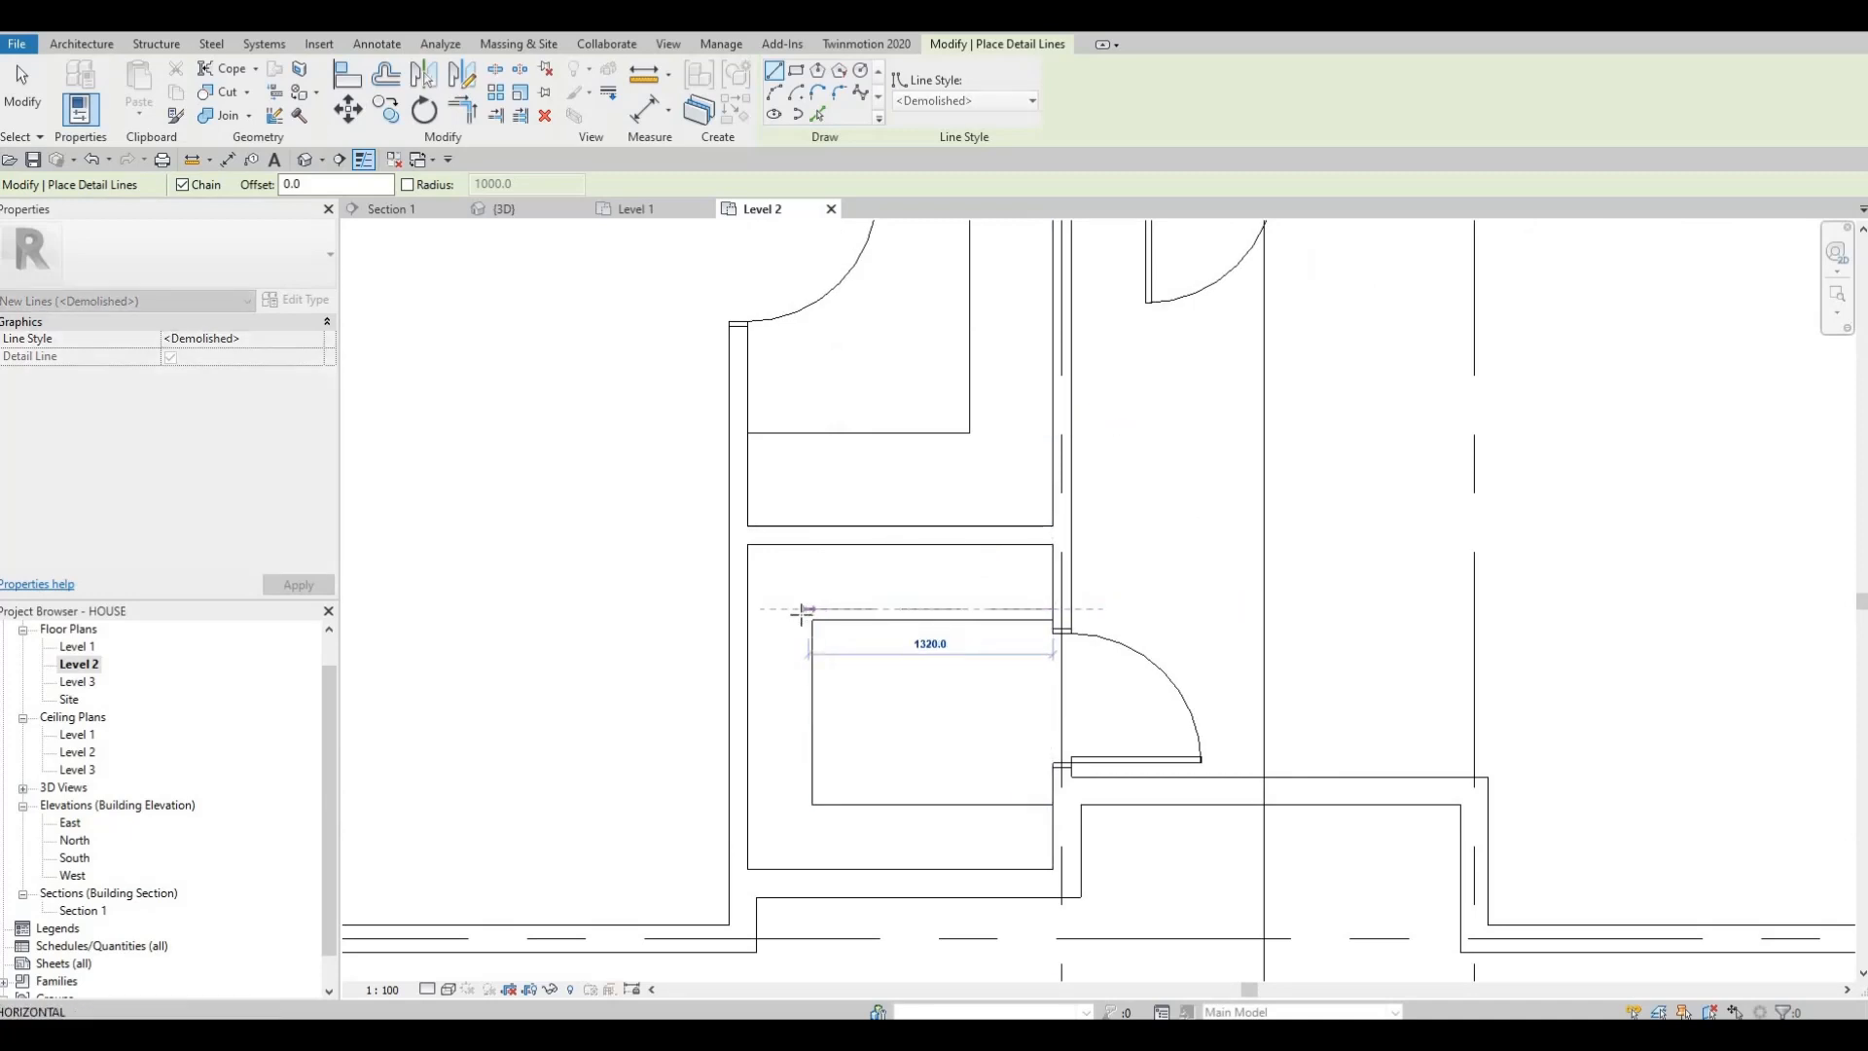
pyautogui.click(804, 712)
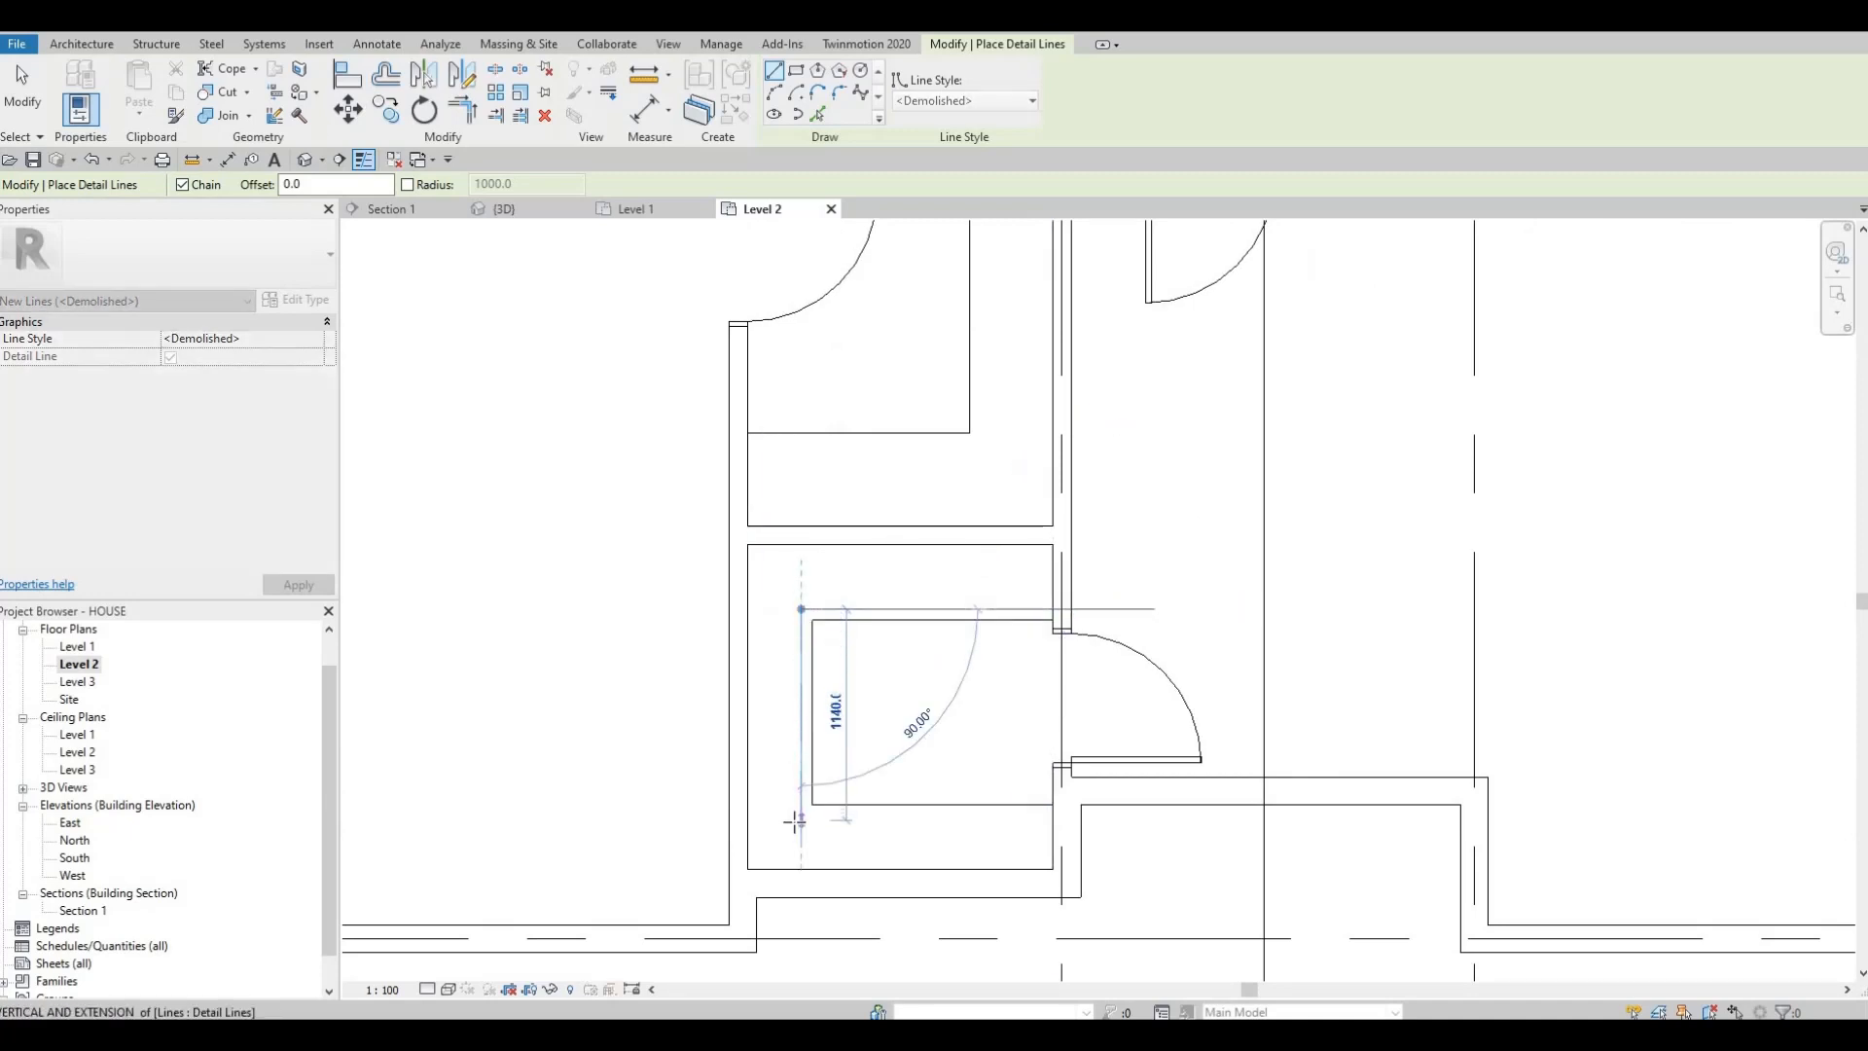
pyautogui.click(951, 815)
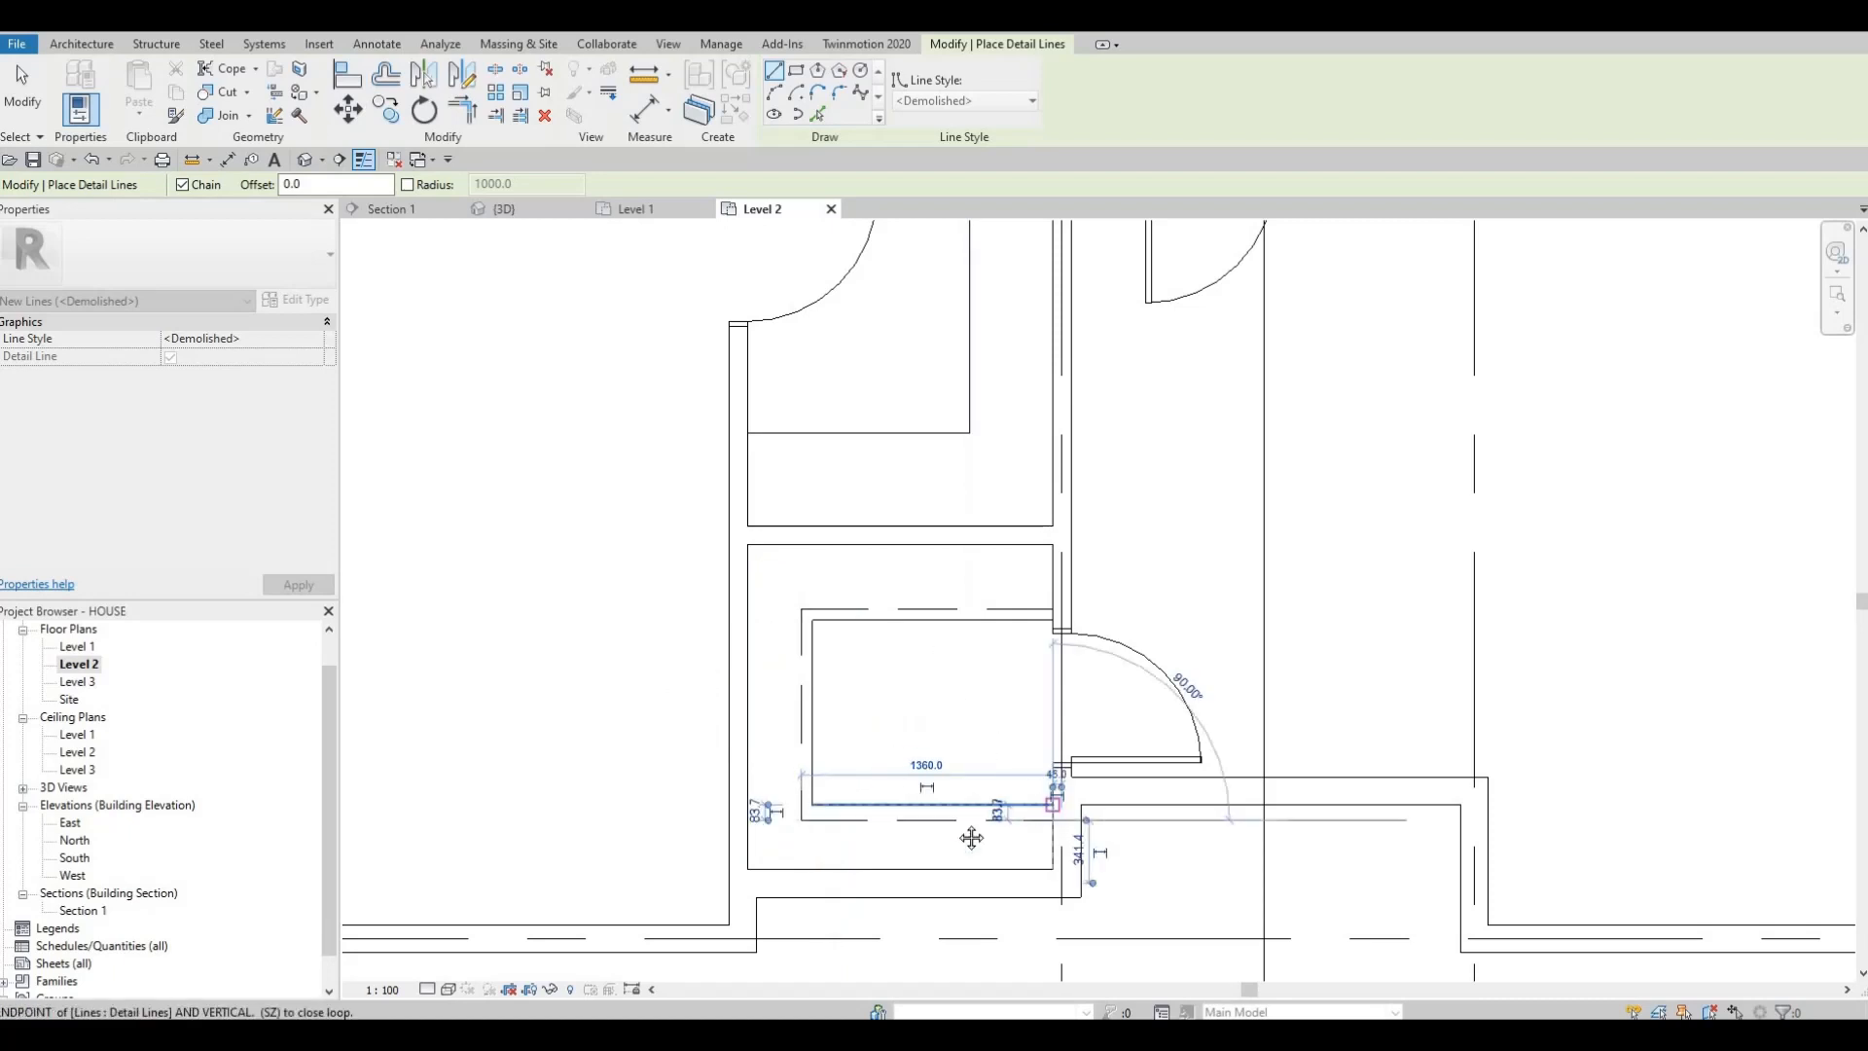
pyautogui.press('Escape')
# - Draw an L-shaped <Demolished> detail line just outside the shelf outline in the closet below the hallway, ending at the upper wall
pyautogui.scroll(-1, 890, 560)
pyautogui.moveTo(895, 550); pyautogui.dragTo(917, 730, button='middle')
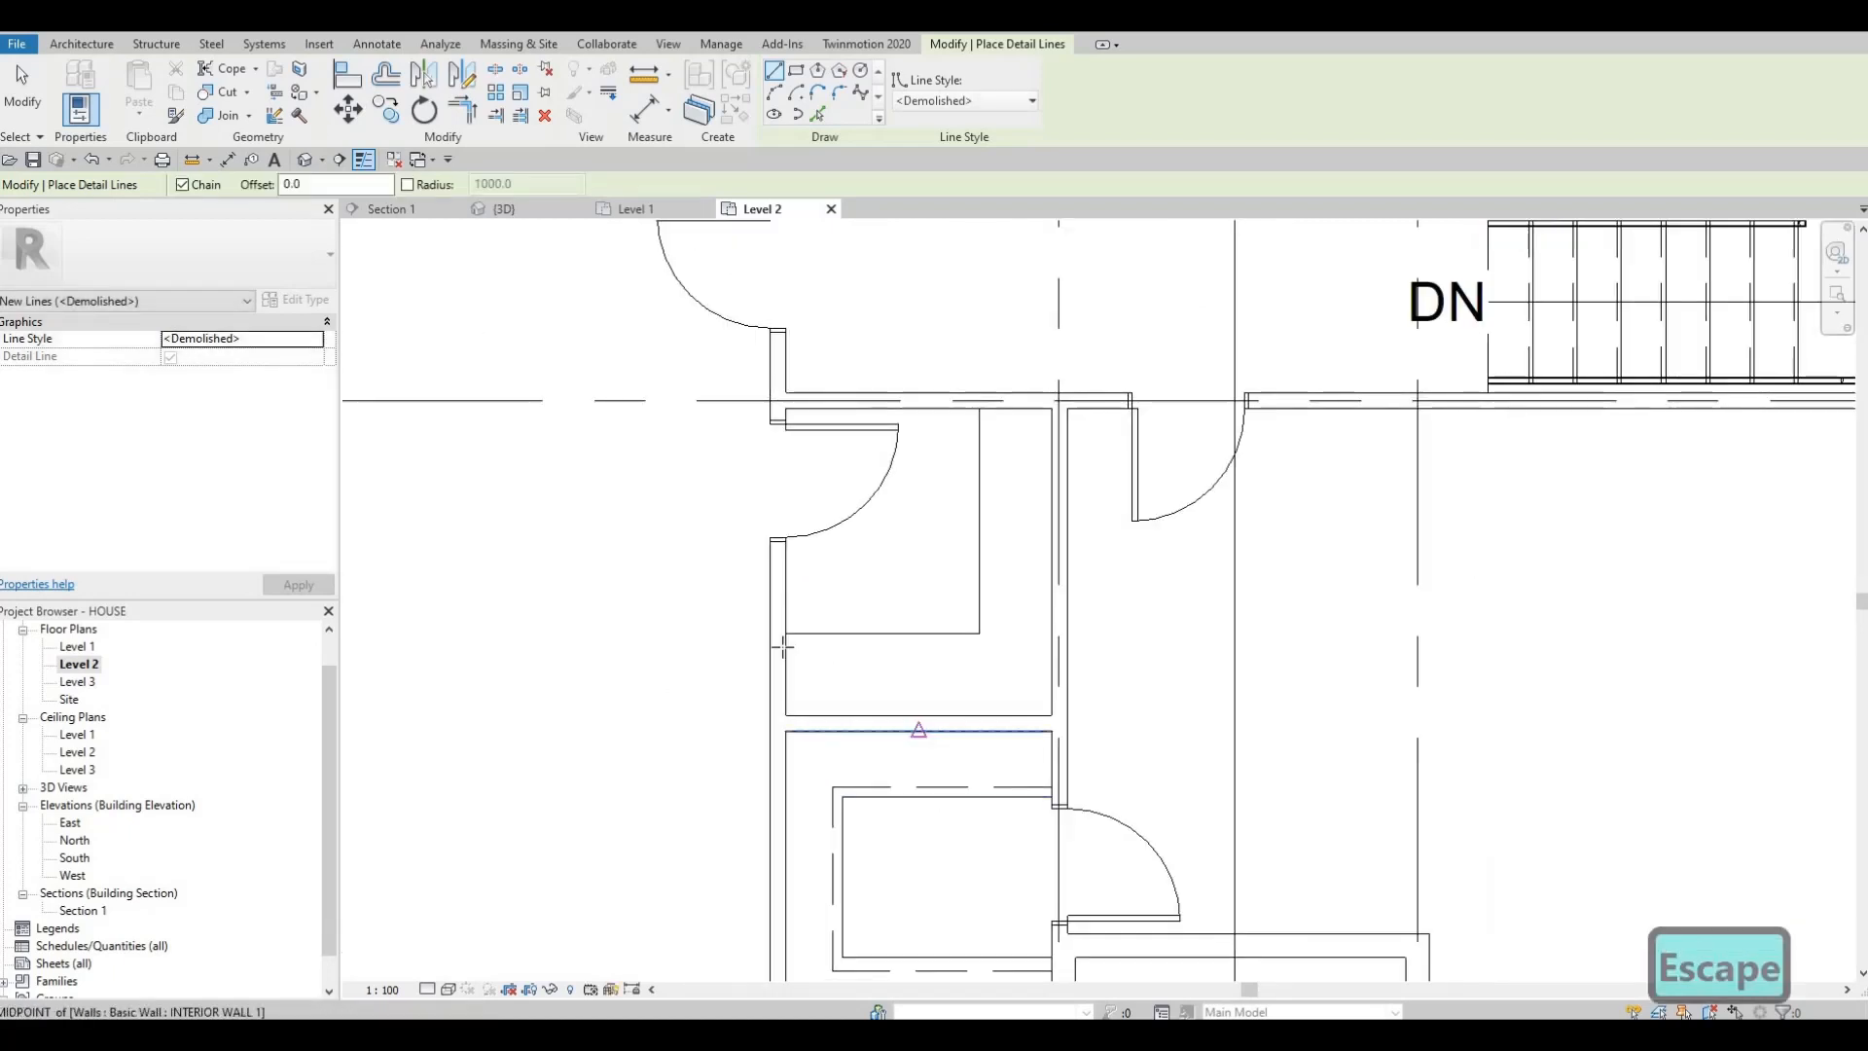
pyautogui.click(984, 646)
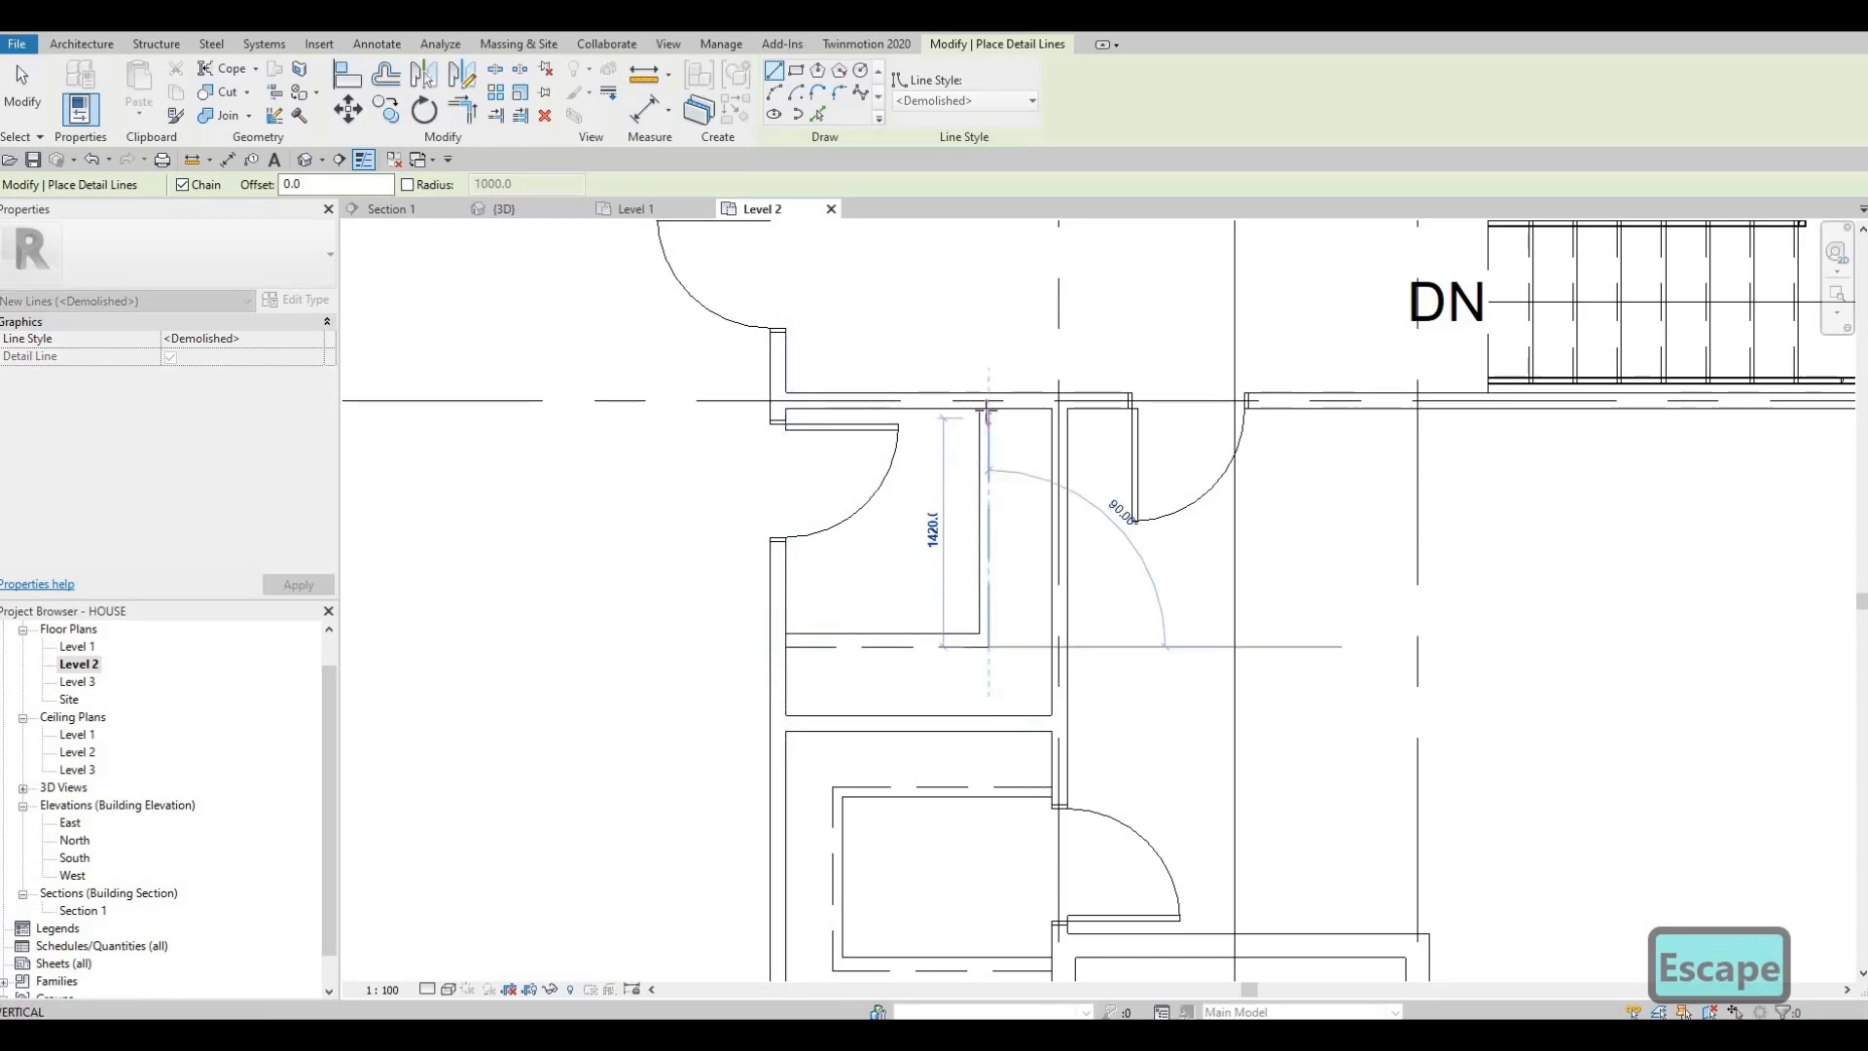
pyautogui.press('Escape')
pyautogui.press('Escape')
# - Draw two closely spaced horizontal <Demolished> style detail lines across the sliding-door closet beside the double vanity, from wall to wall
pyautogui.moveTo(918, 693); pyautogui.dragTo(964, 958, button='middle')
pyautogui.scroll(-1, 958, 933)
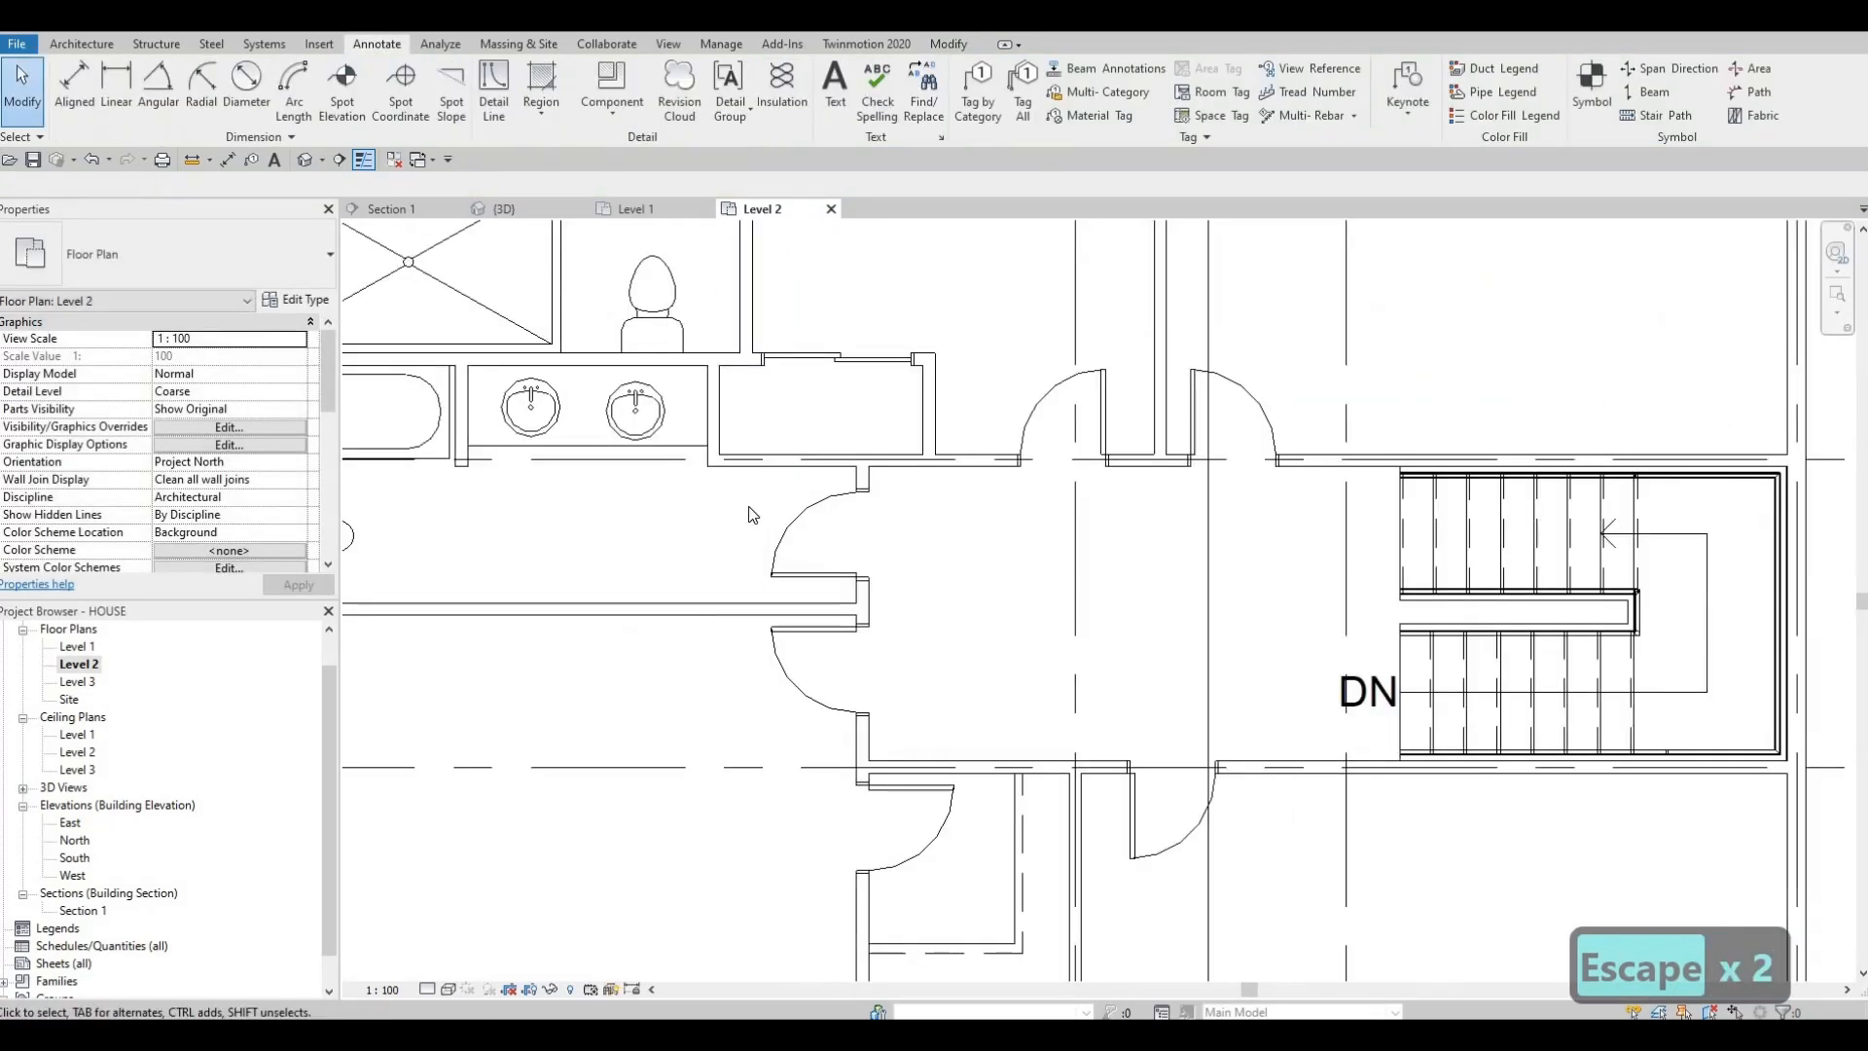
pyautogui.moveTo(754, 512); pyautogui.dragTo(780, 630, button='middle')
pyautogui.scroll(1, 768, 491)
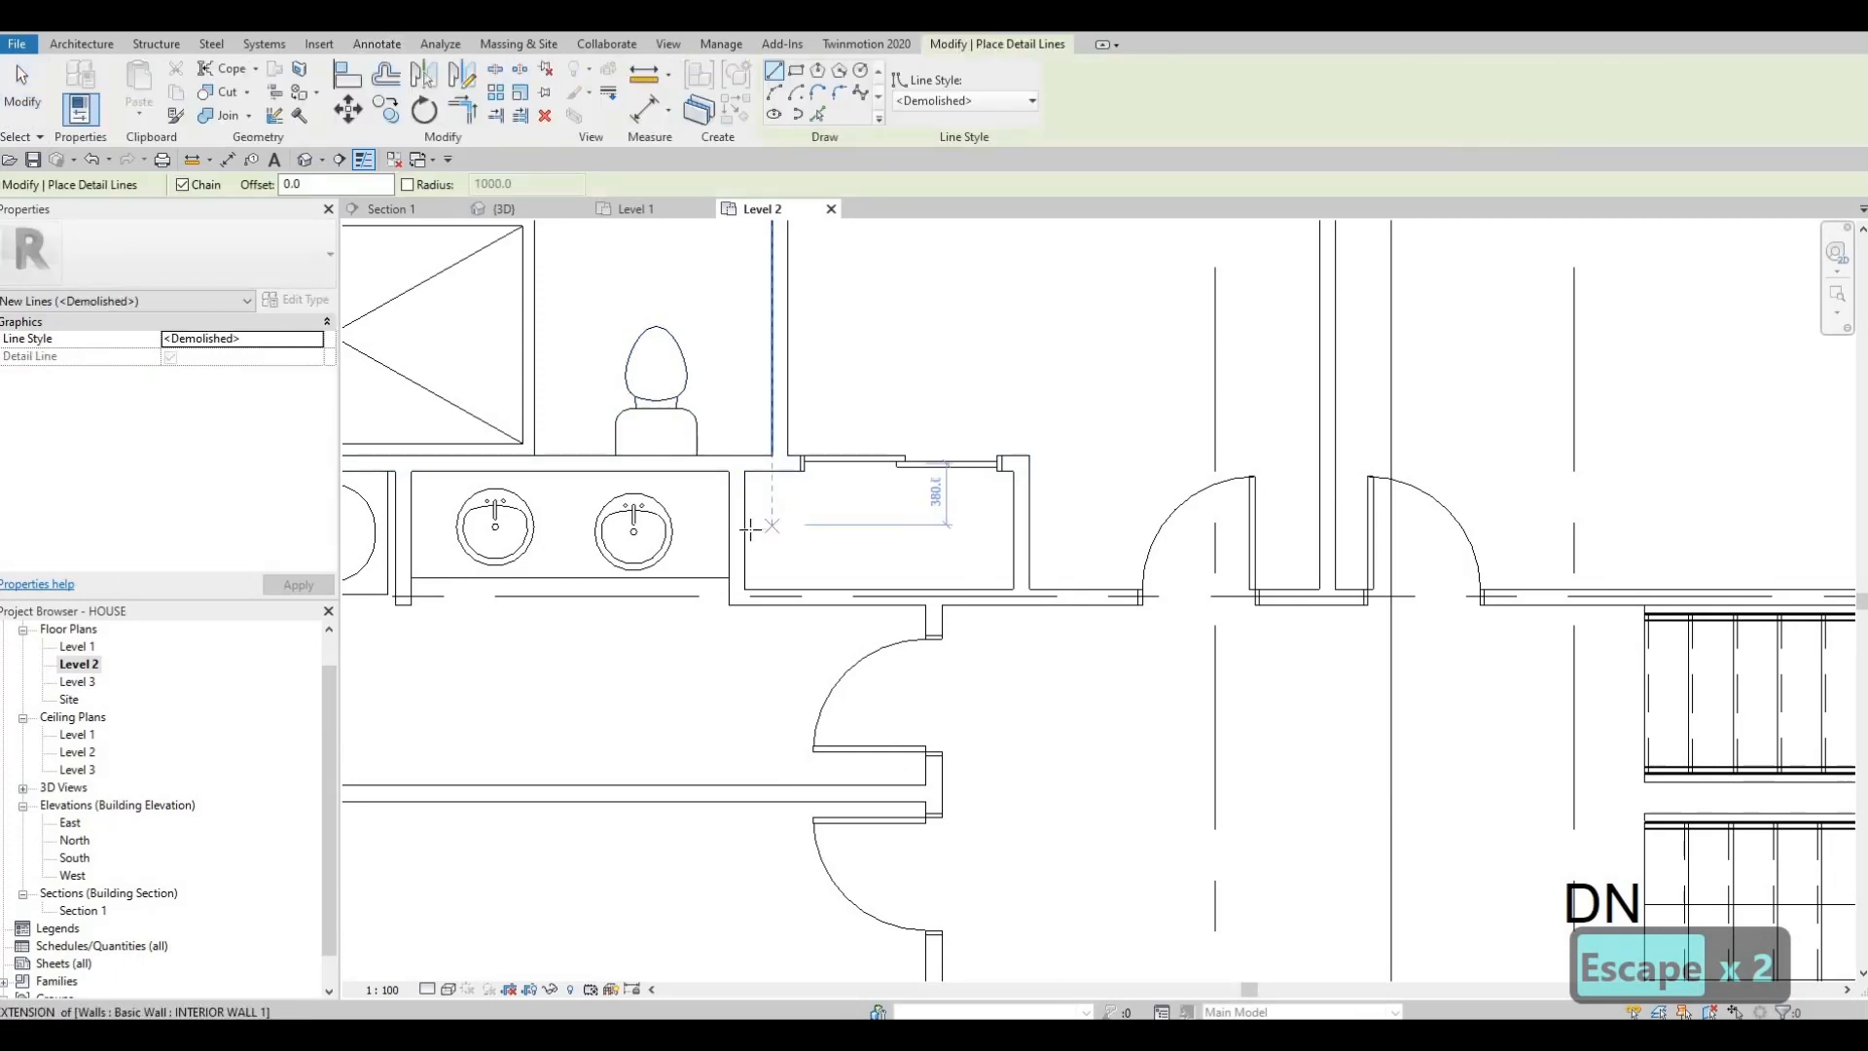
pyautogui.click(1013, 532)
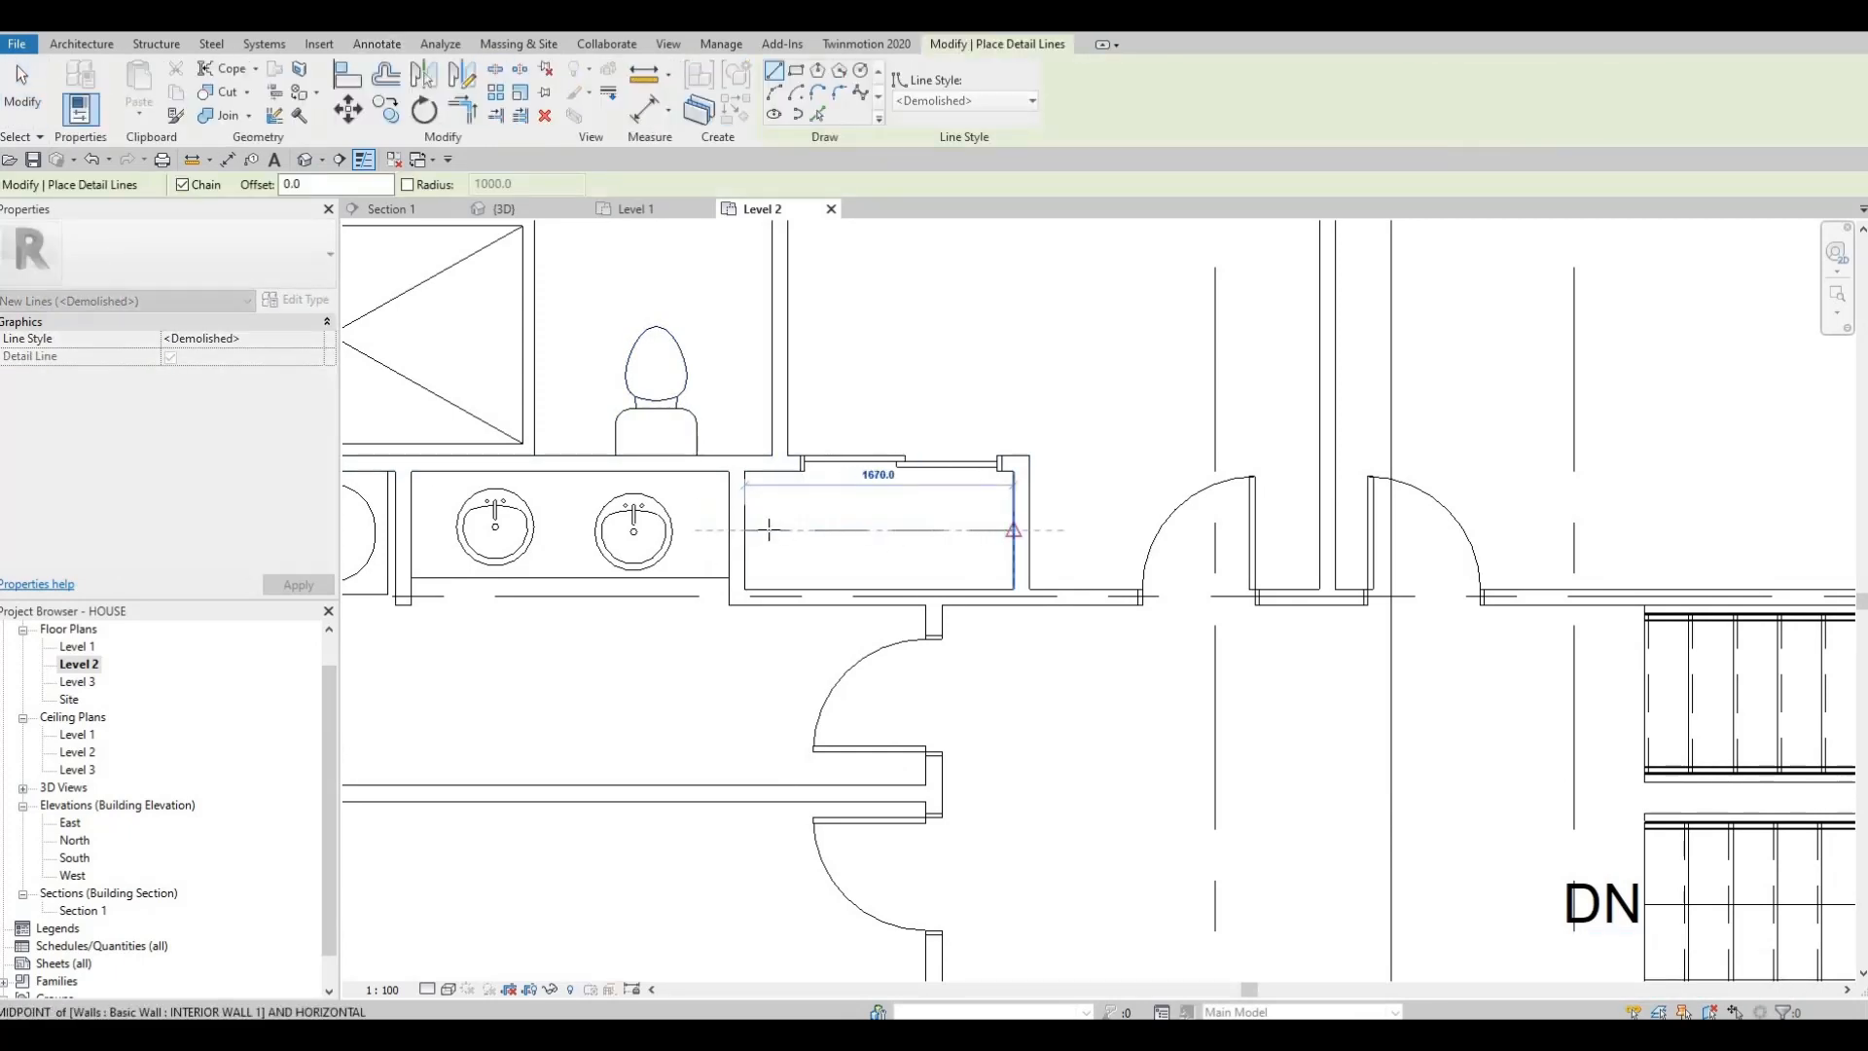
pyautogui.press('Escape')
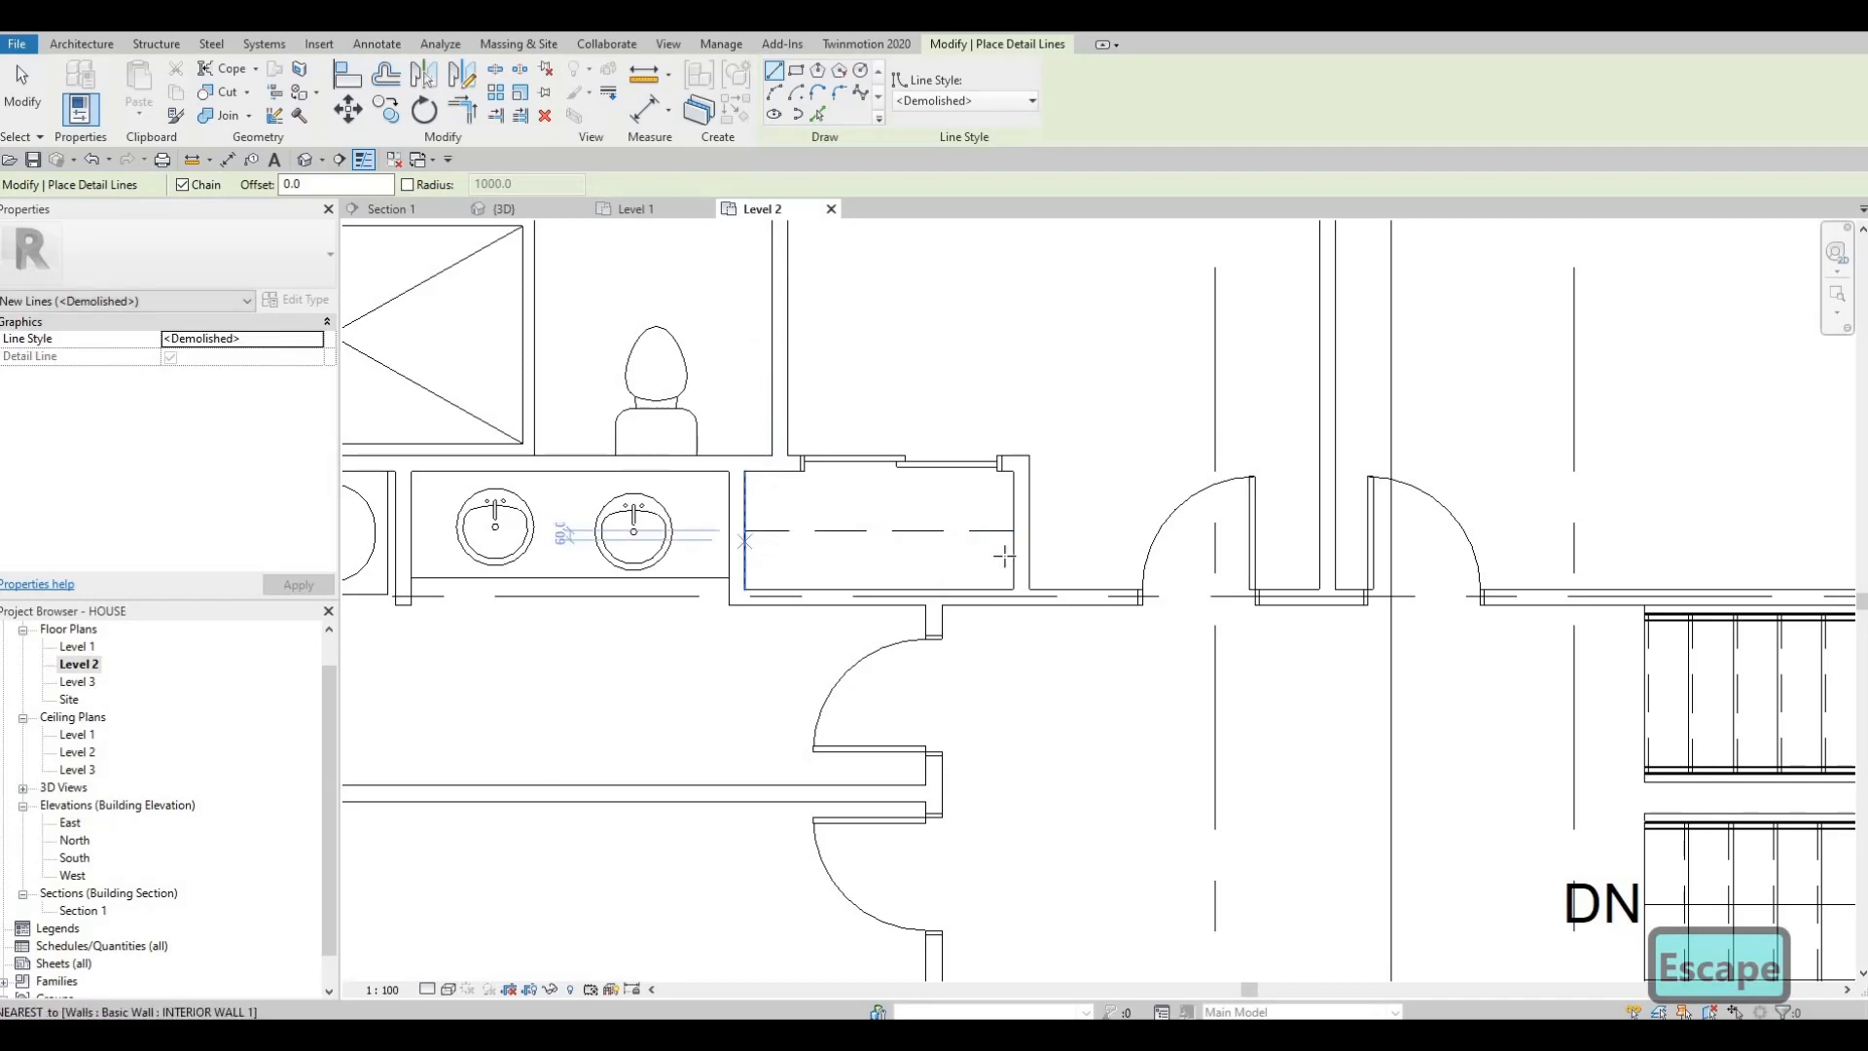
pyautogui.click(744, 539)
pyautogui.press('Escape')
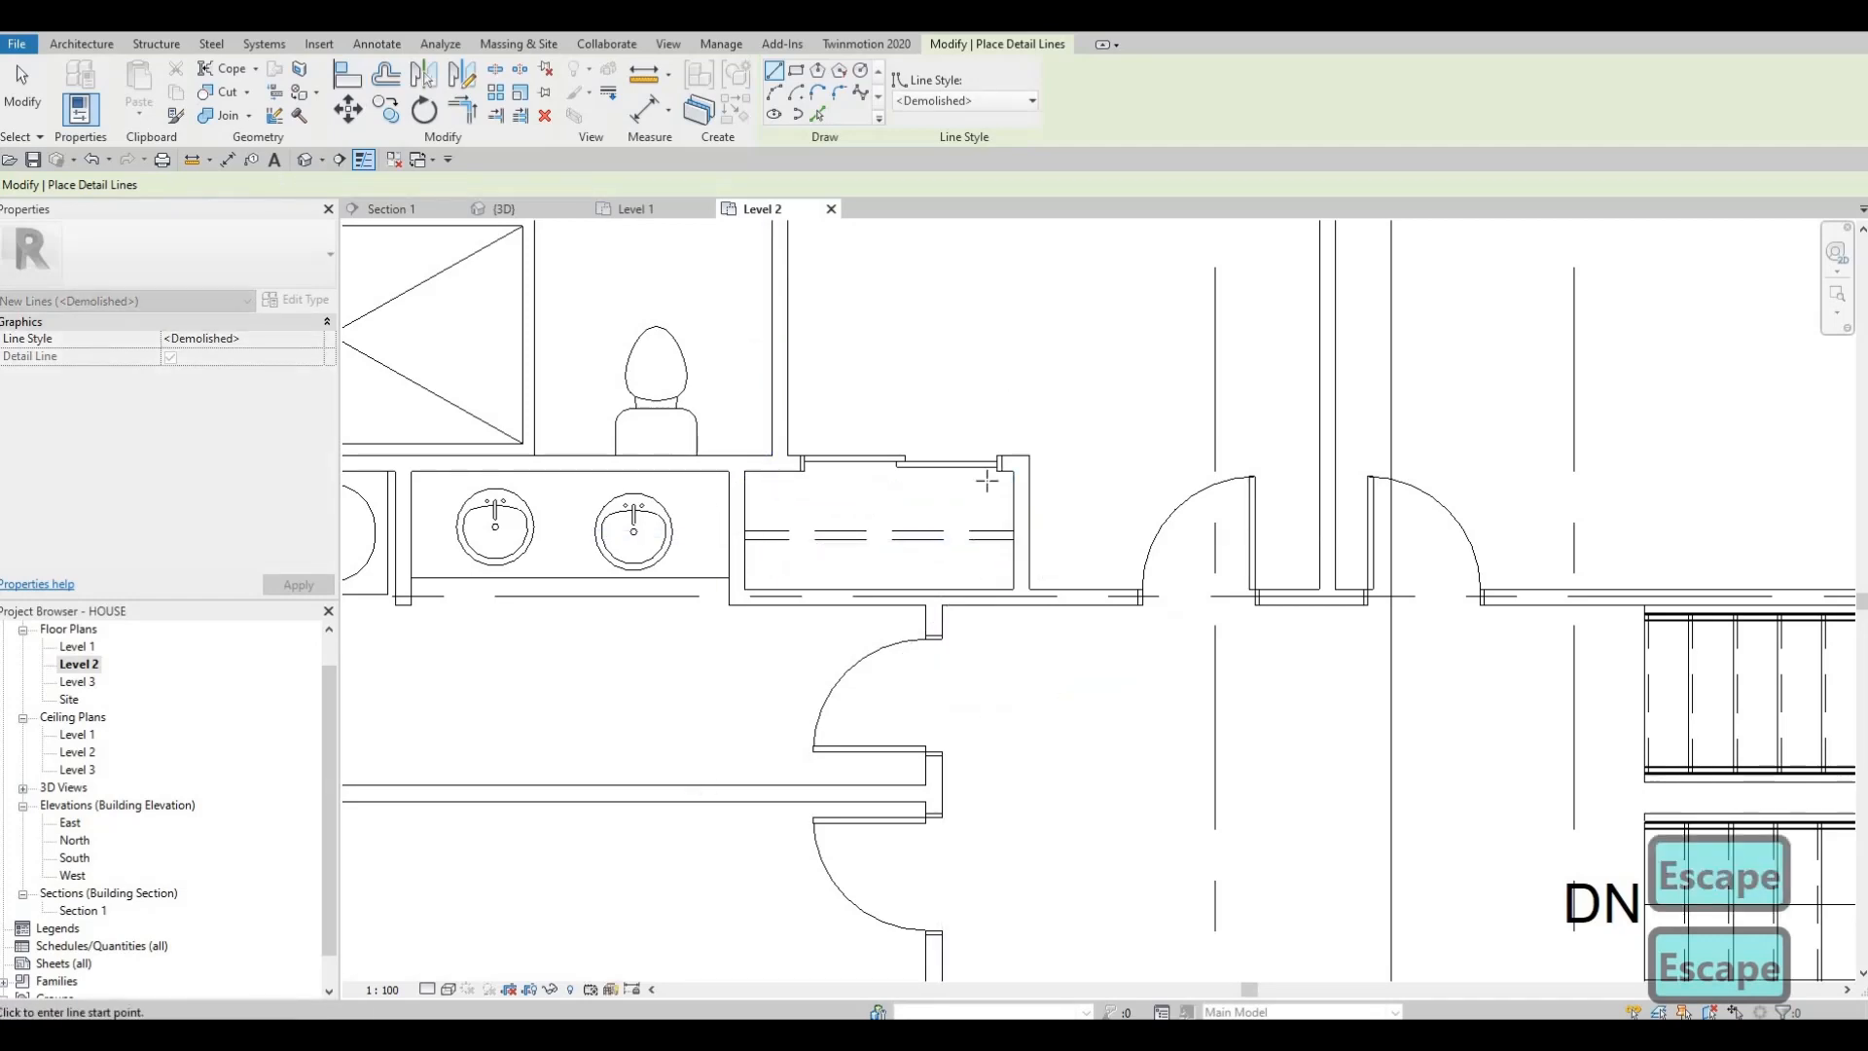
# - Draw an L-shaped <Demolished> detail line outside the shelf outline in the closet nearest the tub, about 1280 mm high, ending at the dividing wall
pyautogui.scroll(-4, 779, 389)
pyautogui.scroll(3, 773, 633)
pyautogui.scroll(3, 763, 718)
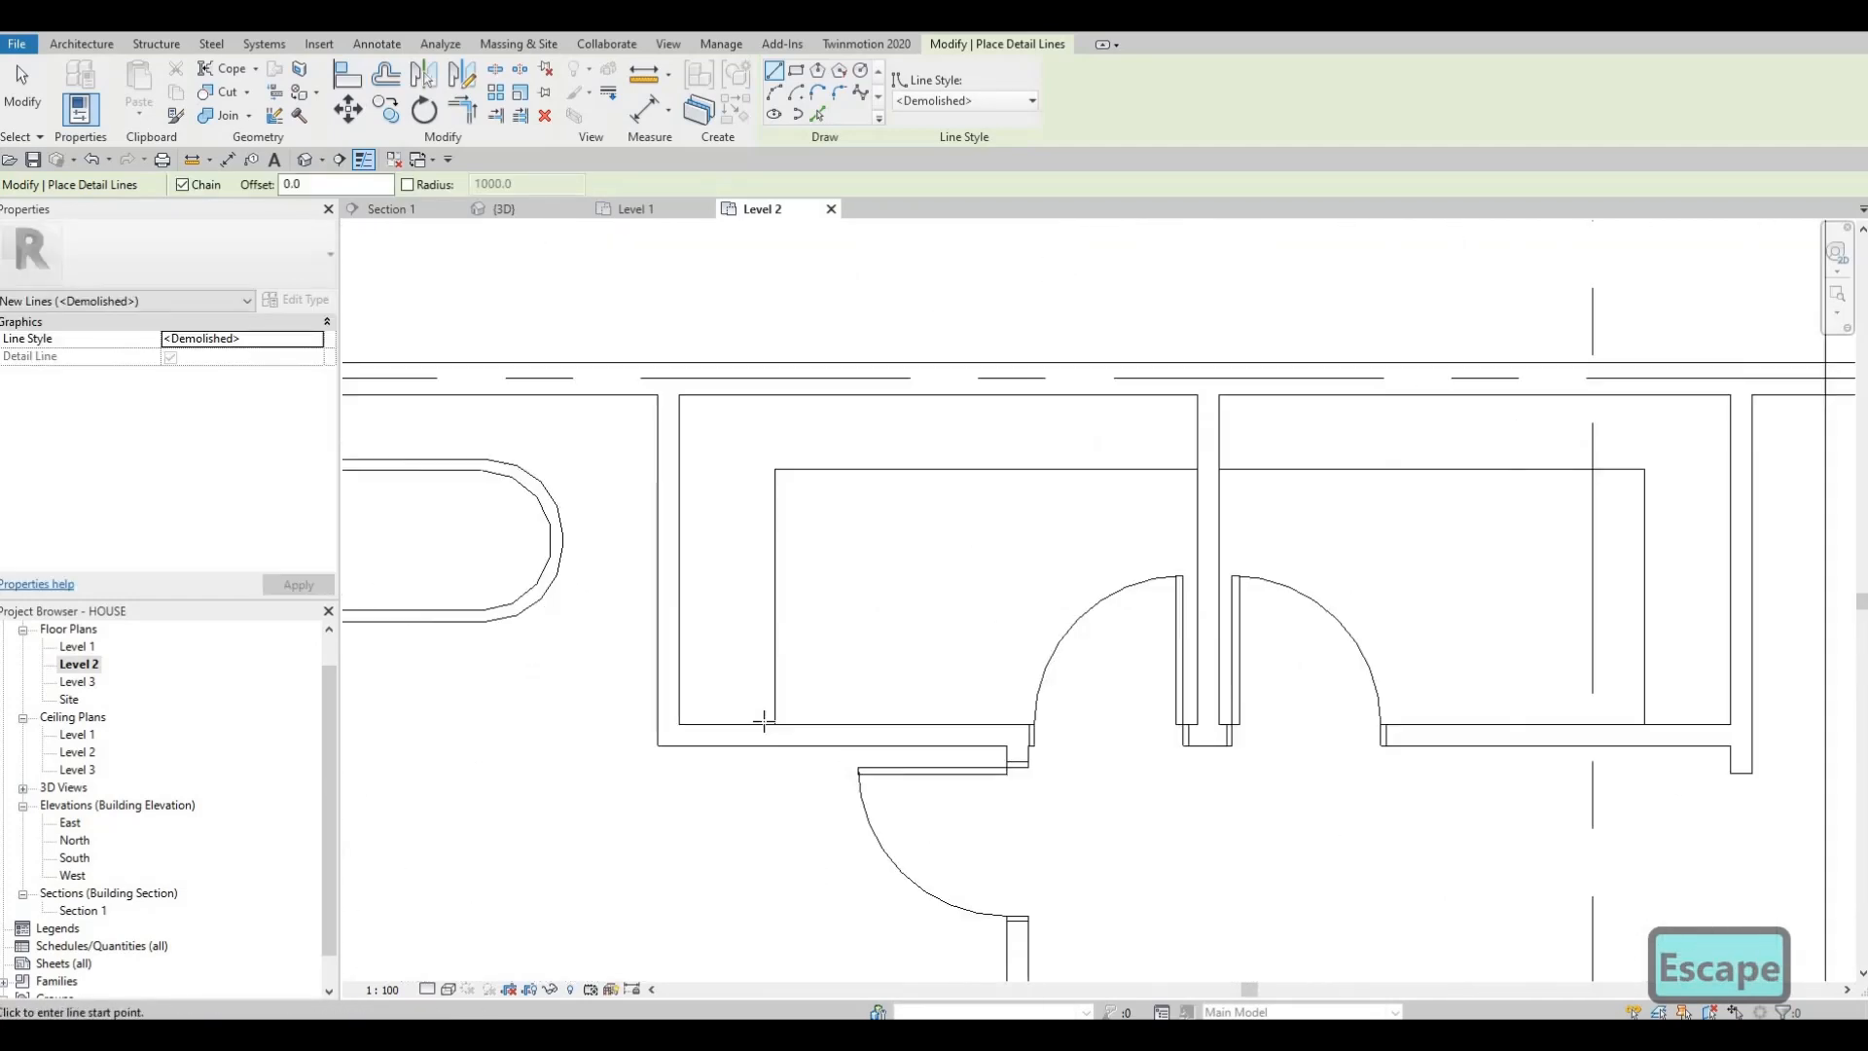
pyautogui.click(771, 671)
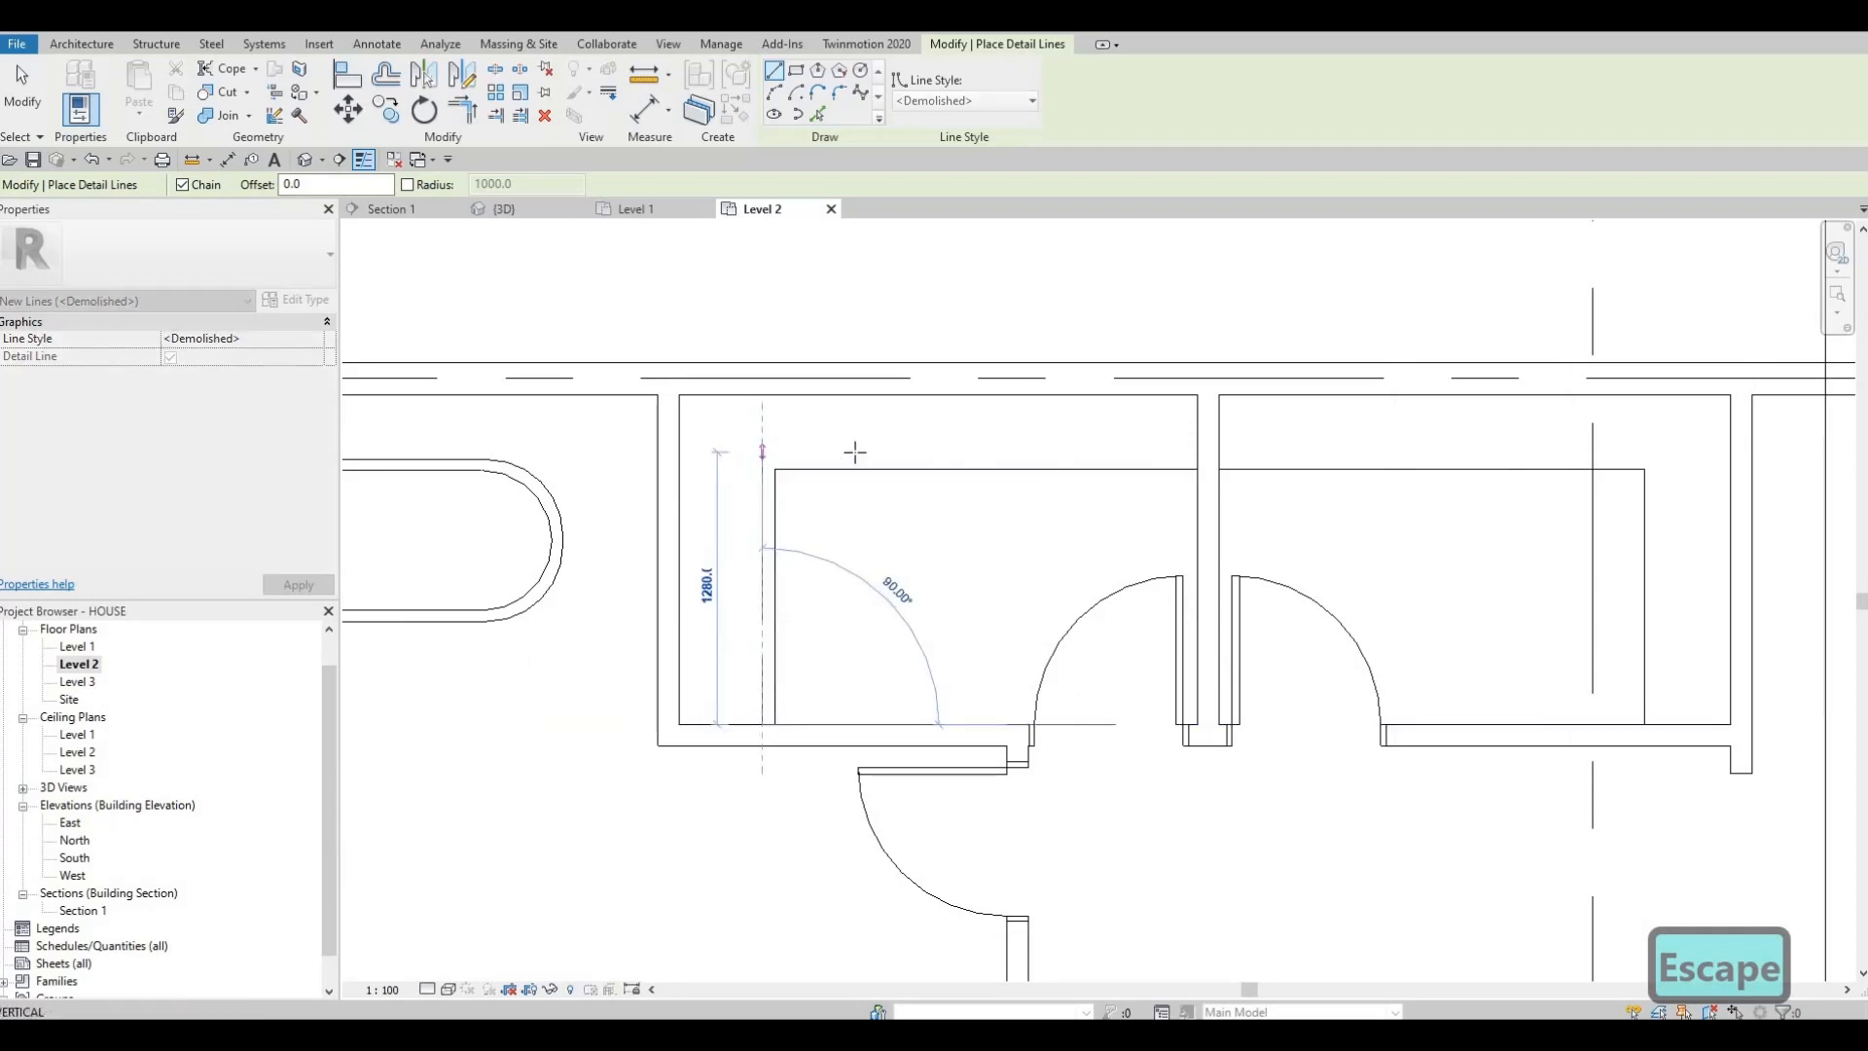
pyautogui.click(763, 451)
pyautogui.click(1221, 452)
pyautogui.press('Escape')
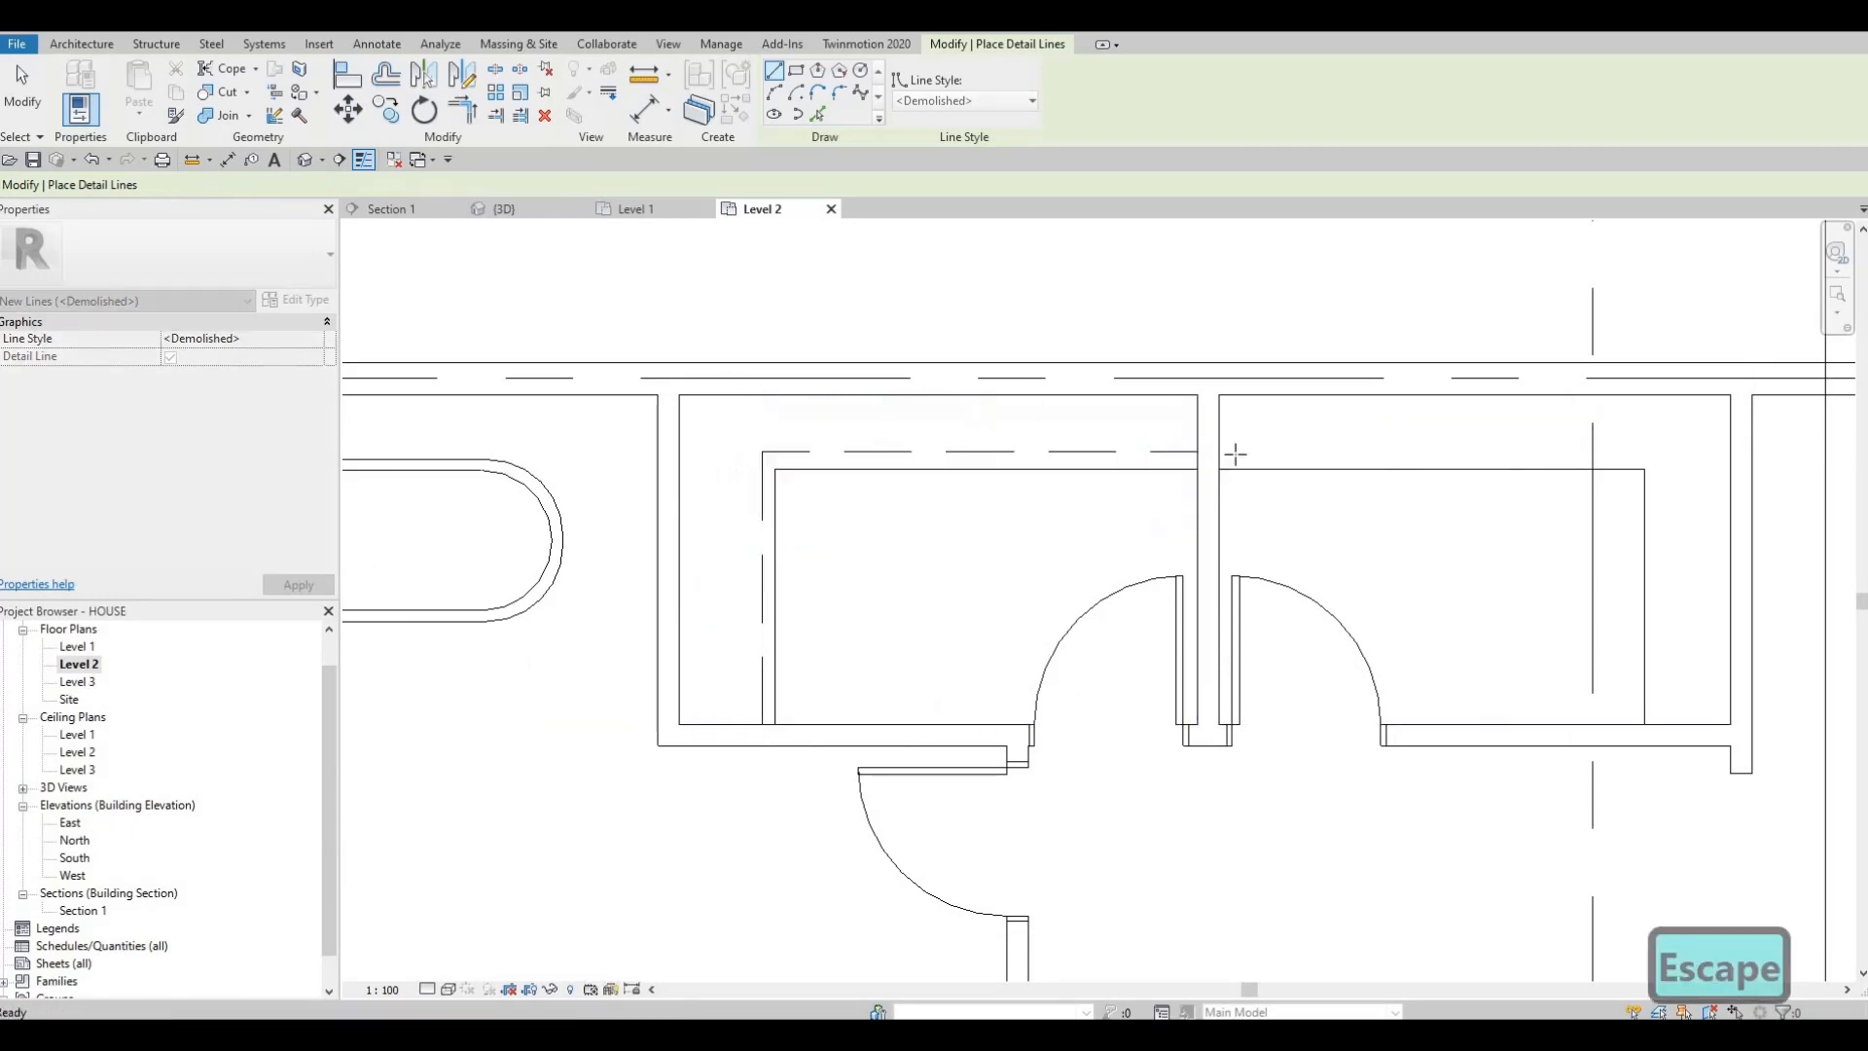
# - Draw an L-shaped <Demolished> detail line just outside the shelf outline in the adjoining closet, from the dividing wall to the door-side wall
pyautogui.click(1222, 452)
pyautogui.click(1663, 451)
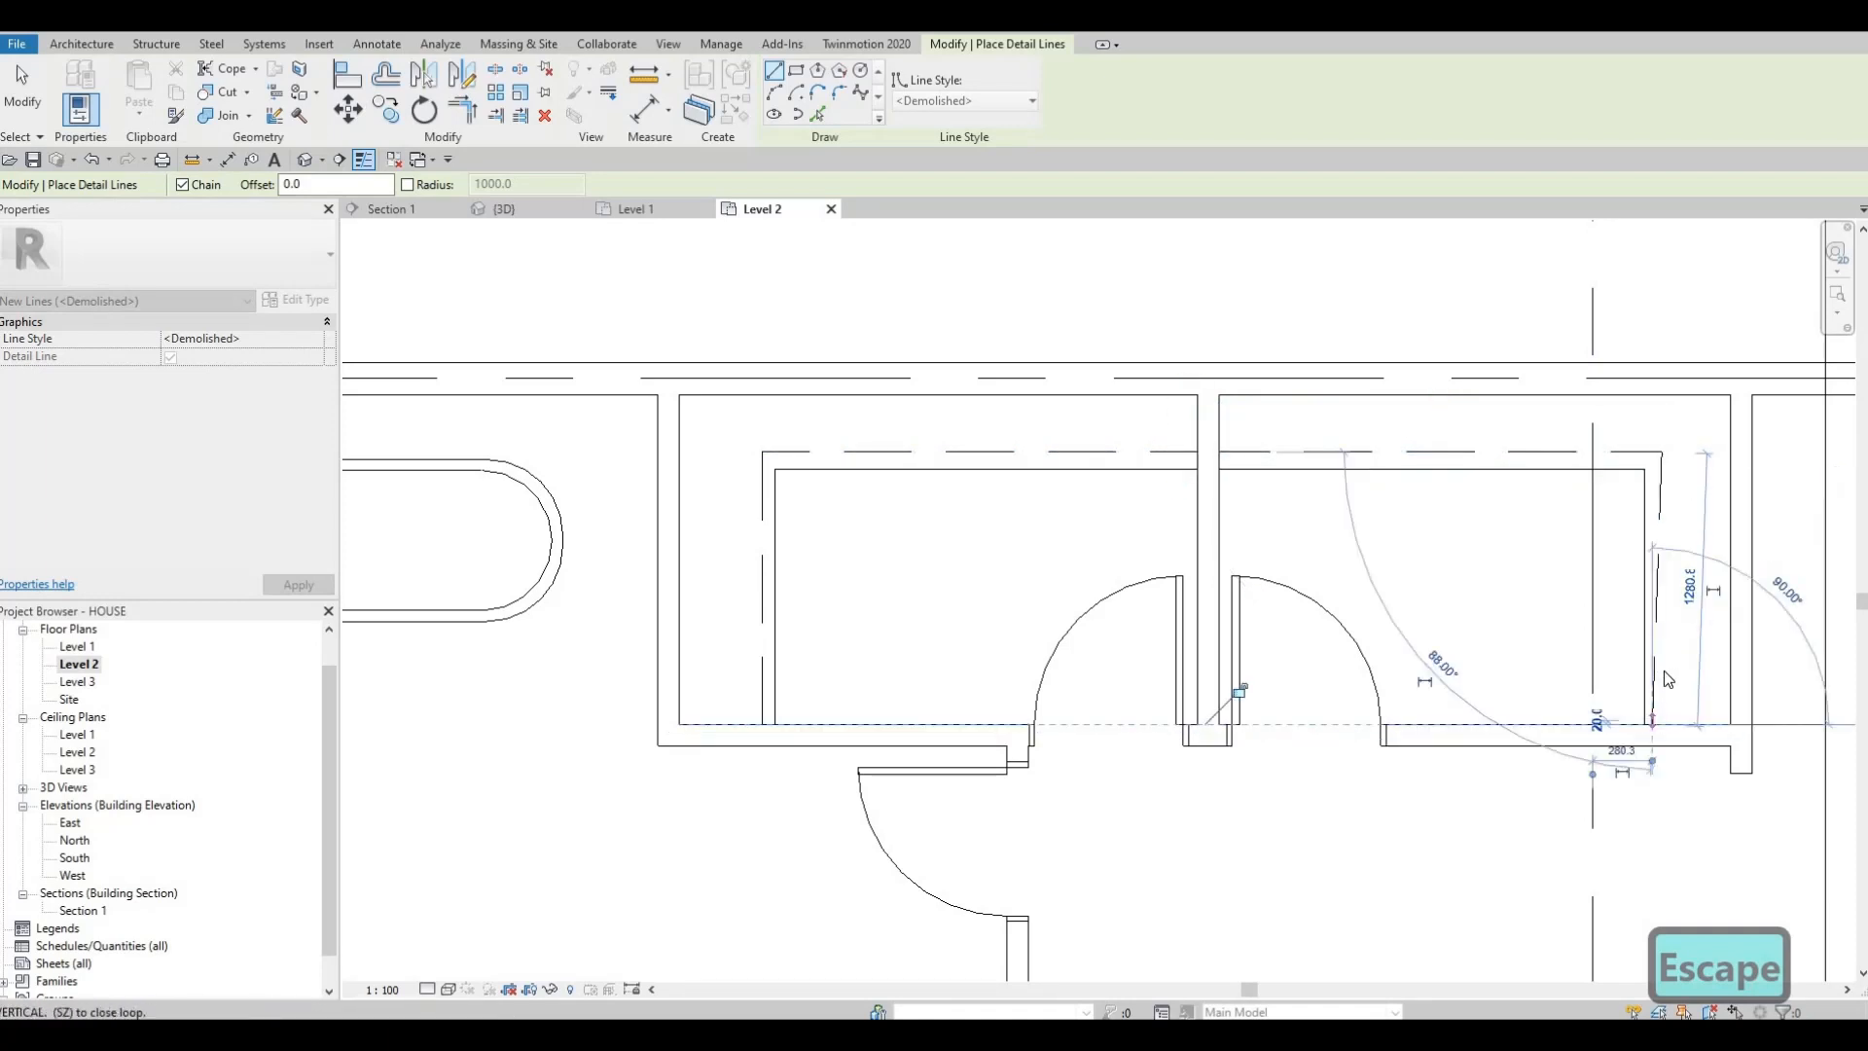
pyautogui.click(1654, 723)
pyautogui.press('Escape')
pyautogui.press('Escape')
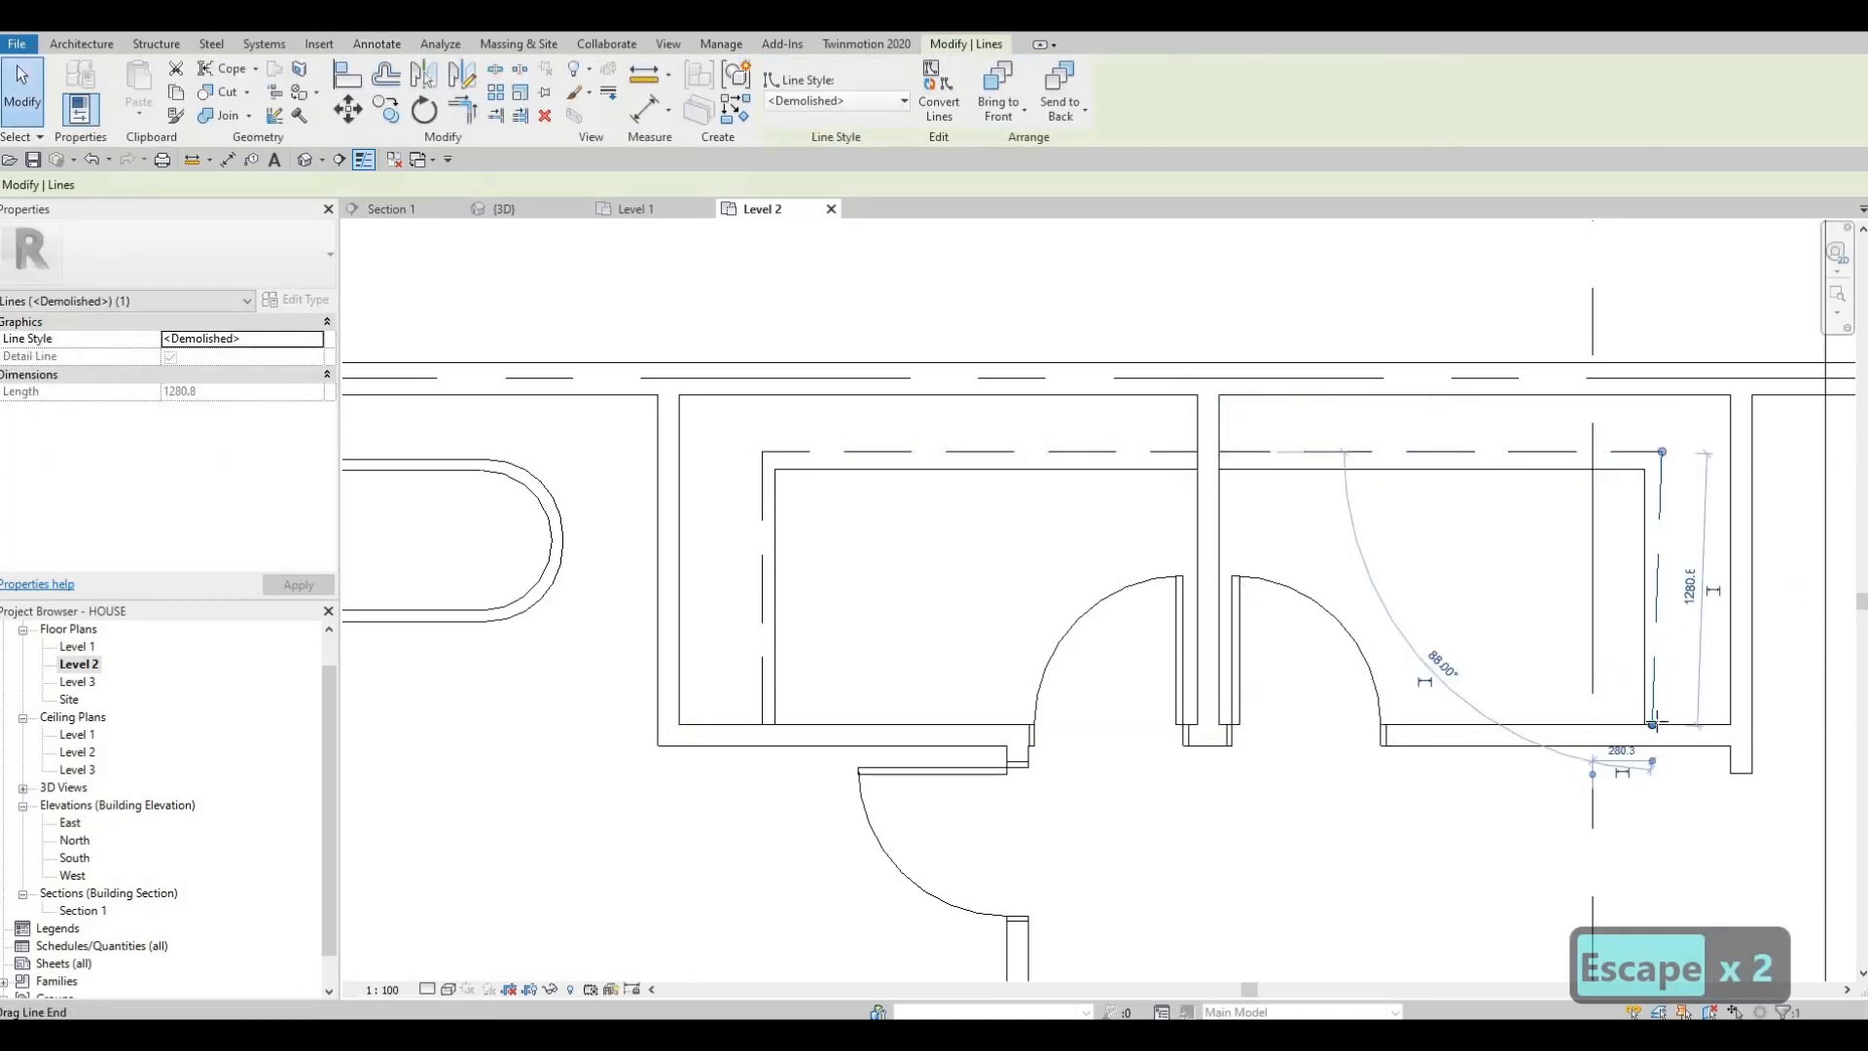
# - Straighten the slanted short leg of that closet's dashed line by moving its lower endpoint to make it vertical
pyautogui.moveTo(1652, 723); pyautogui.dragTo(1646, 739)
pyautogui.press('Escape')
pyautogui.scroll(-2, 1456, 580)
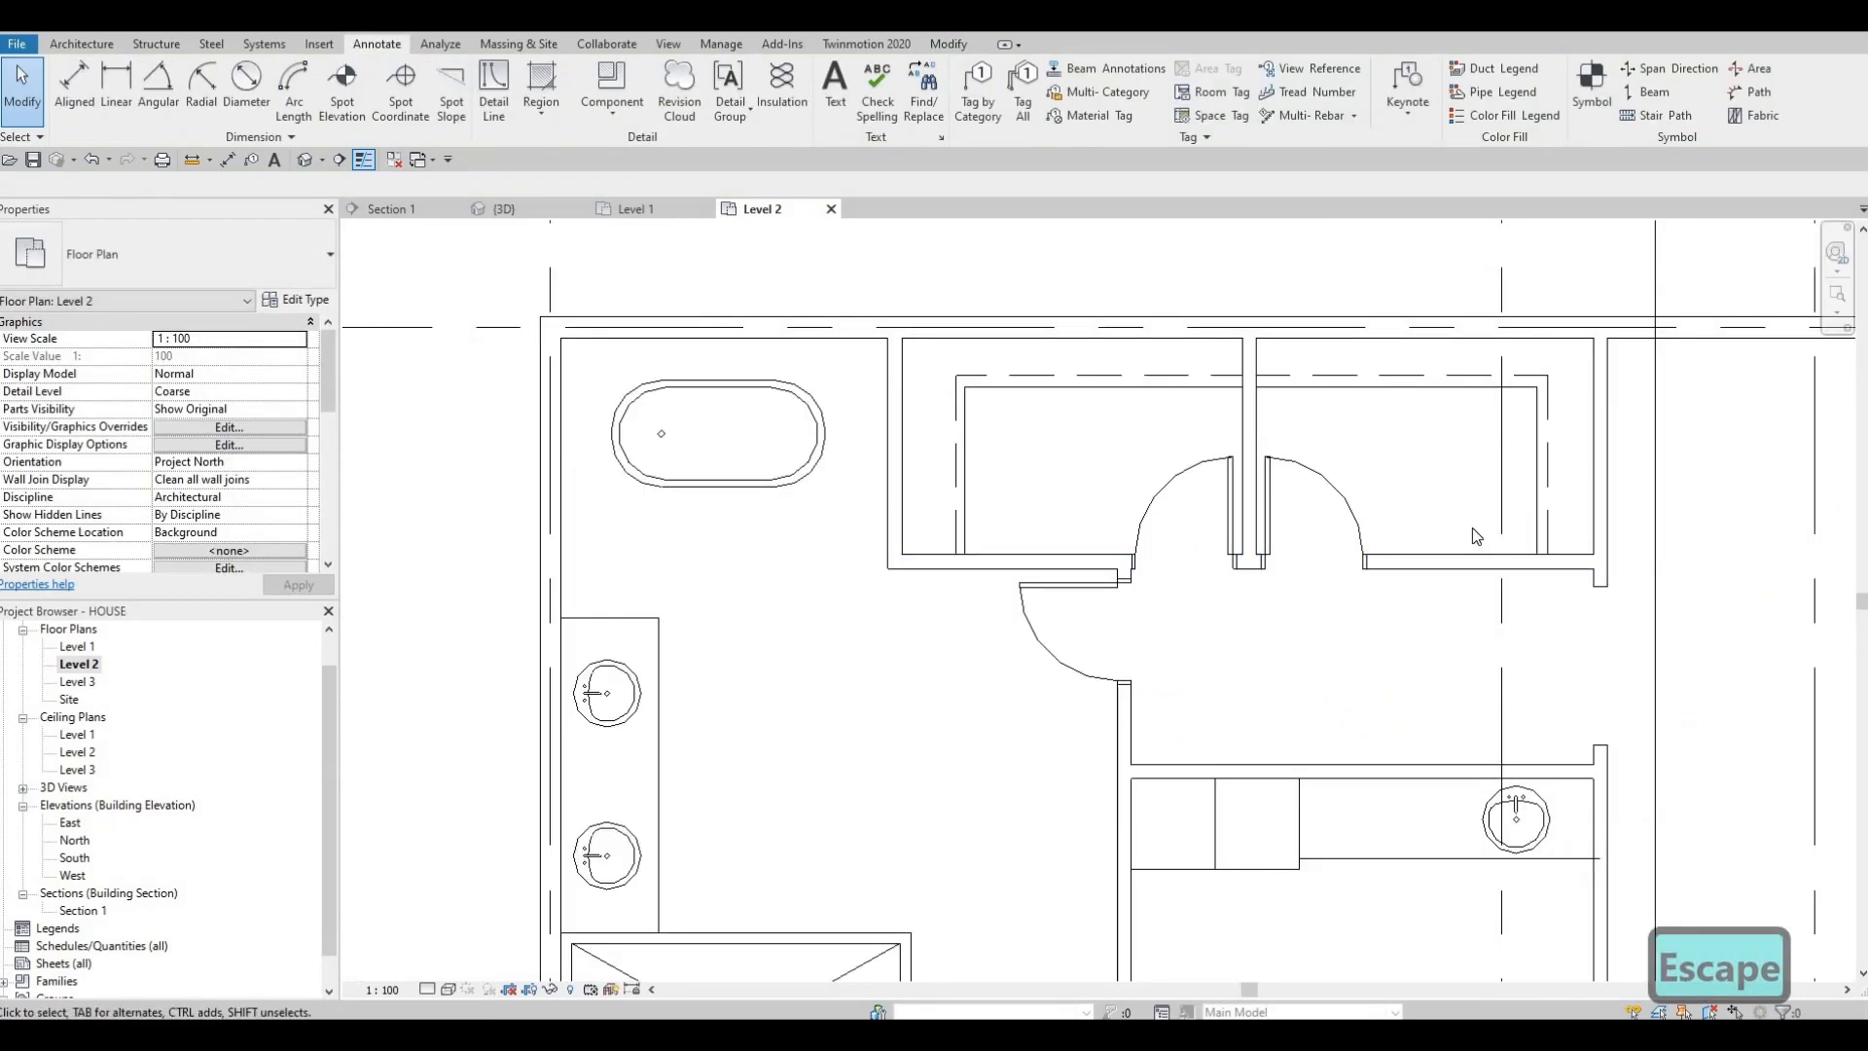
pyautogui.press('Escape')
pyautogui.press('Escape')
# - Draw an INTERIOR WALL 1 wall about 1400 mm long from the hallway's upper wall down along the start of the upper stair run
pyautogui.scroll(-3, 1154, 534)
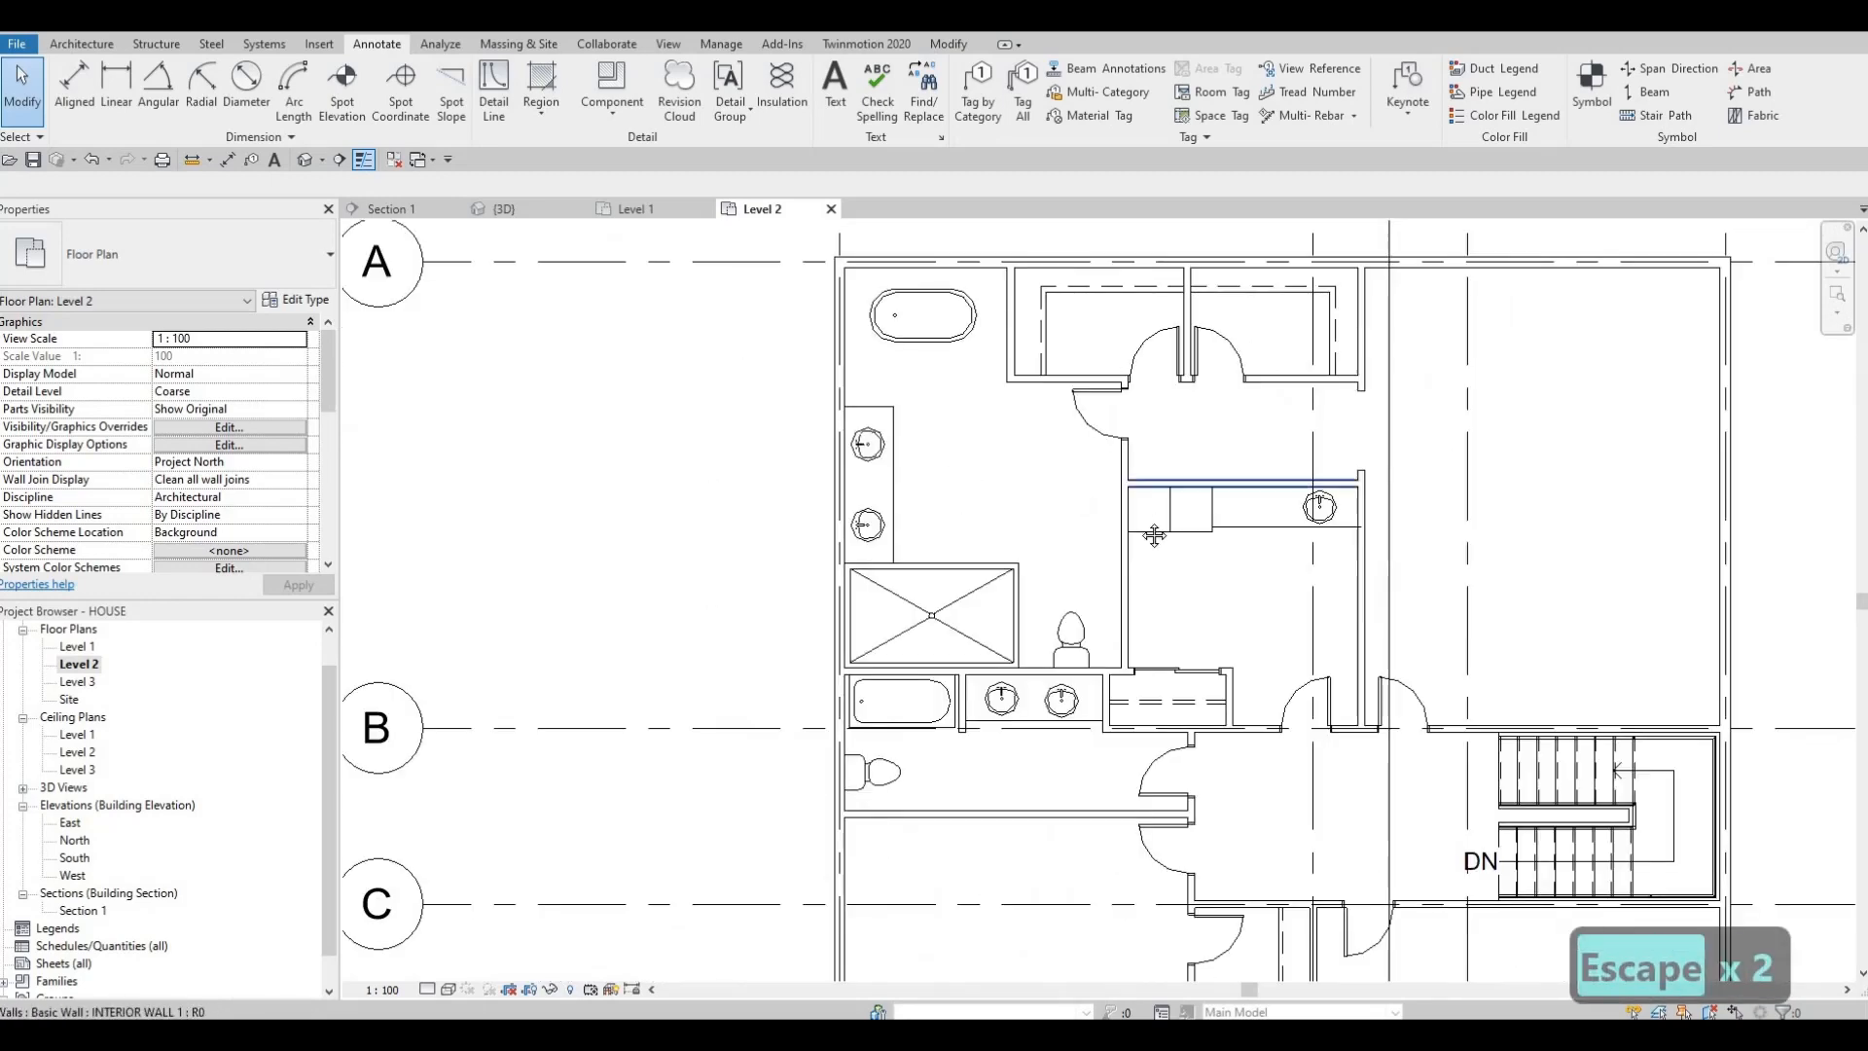
pyautogui.moveTo(1153, 534); pyautogui.dragTo(1054, 235, button='middle')
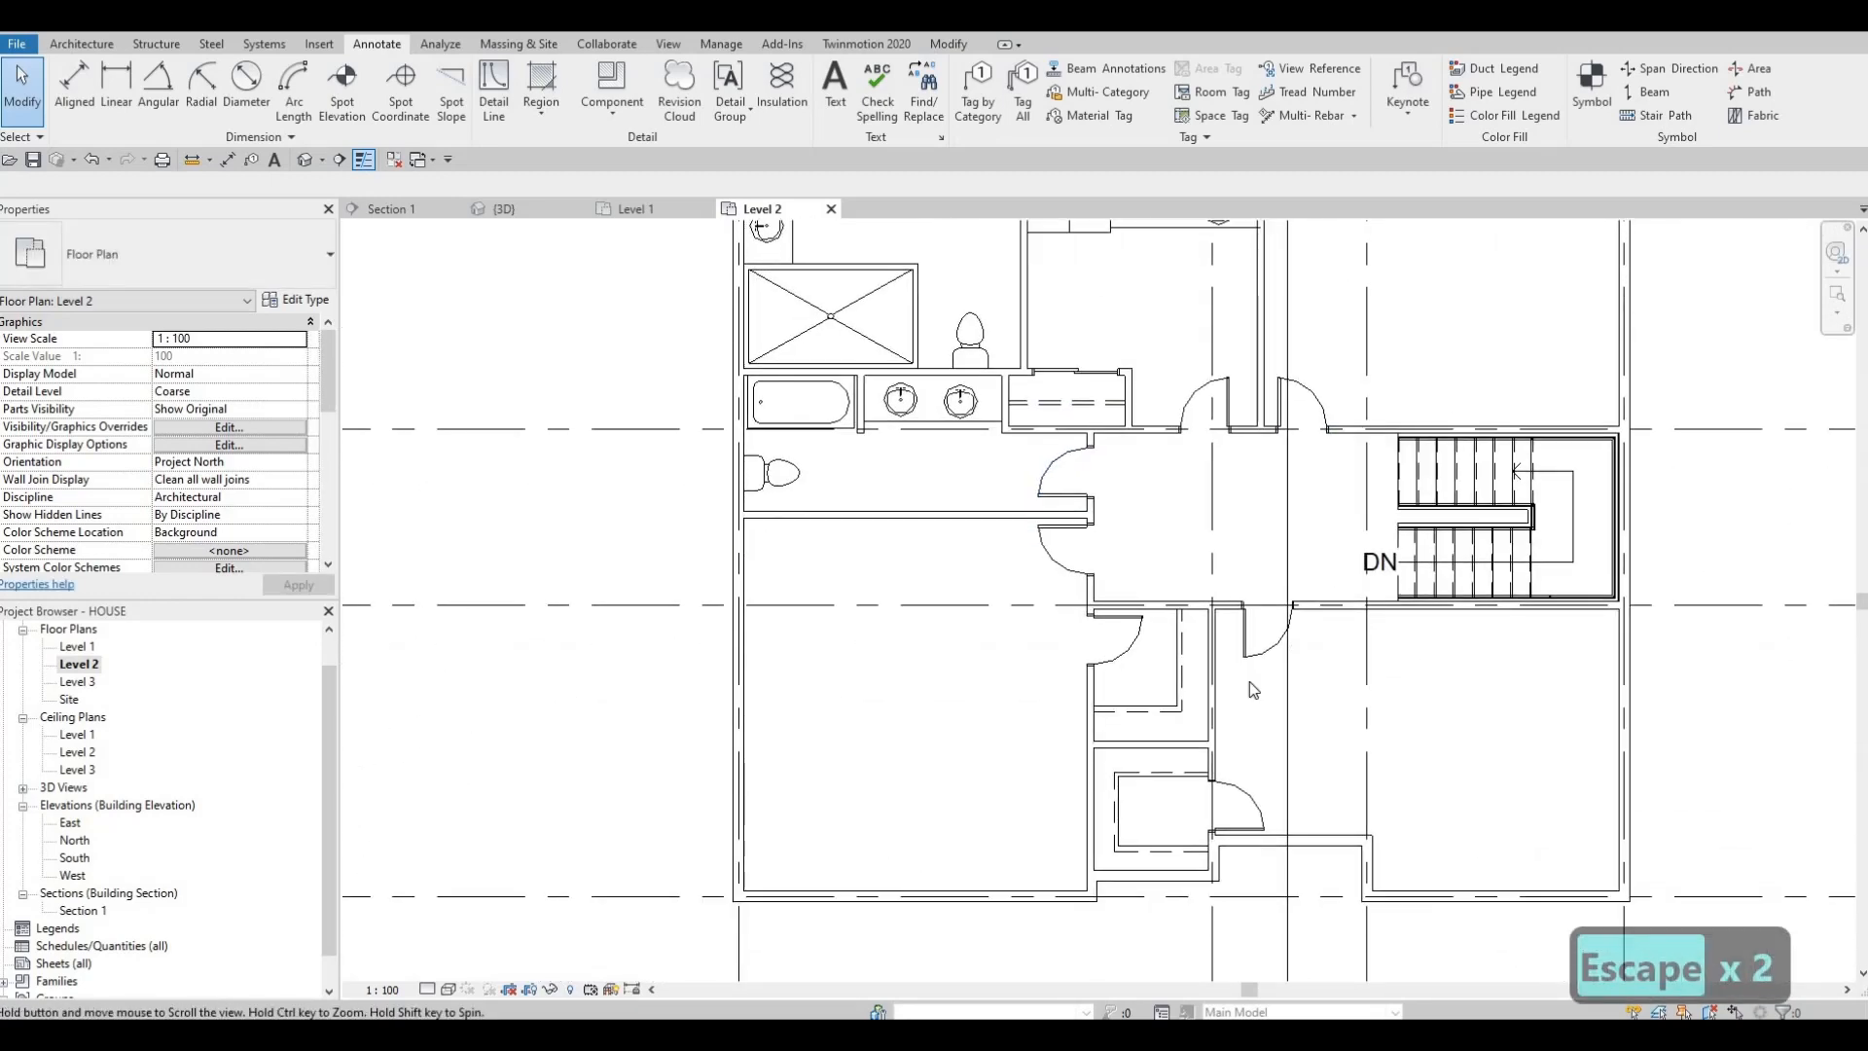
pyautogui.scroll(-3, 1253, 690)
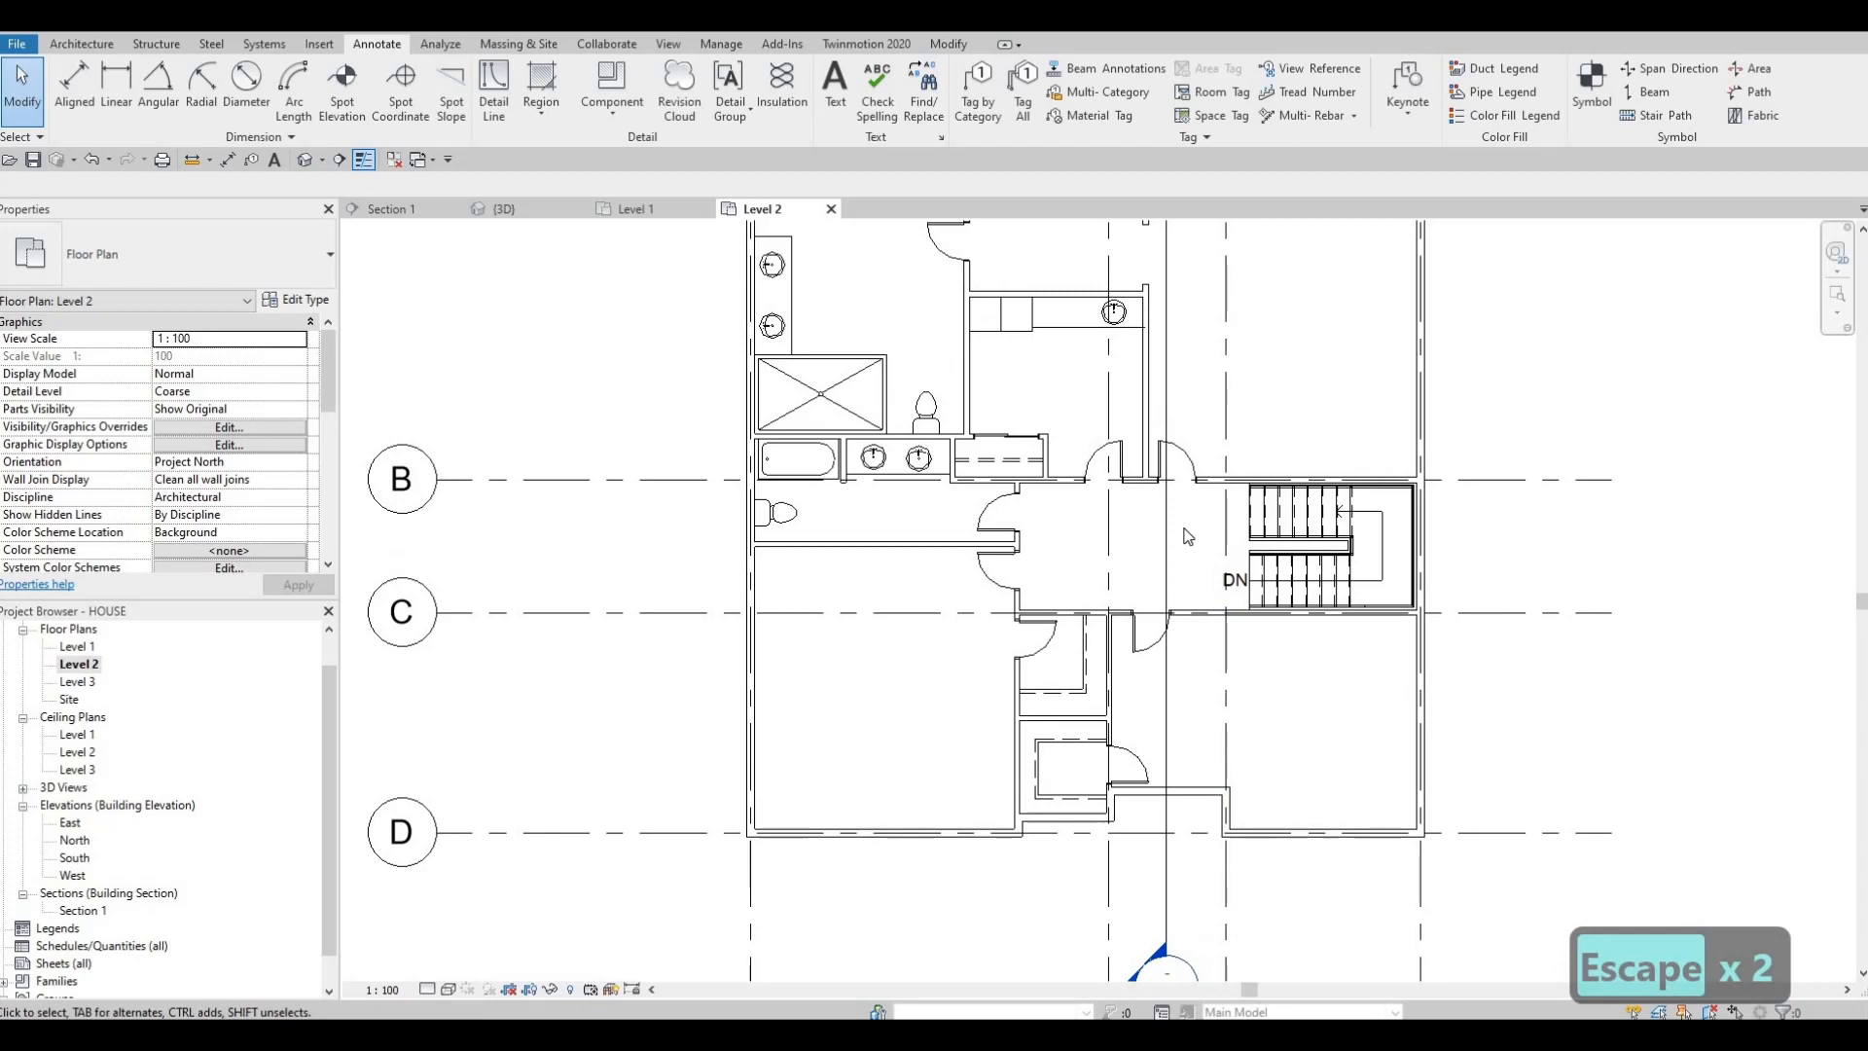
pyautogui.scroll(2, 1187, 536)
pyautogui.scroll(2, 1338, 615)
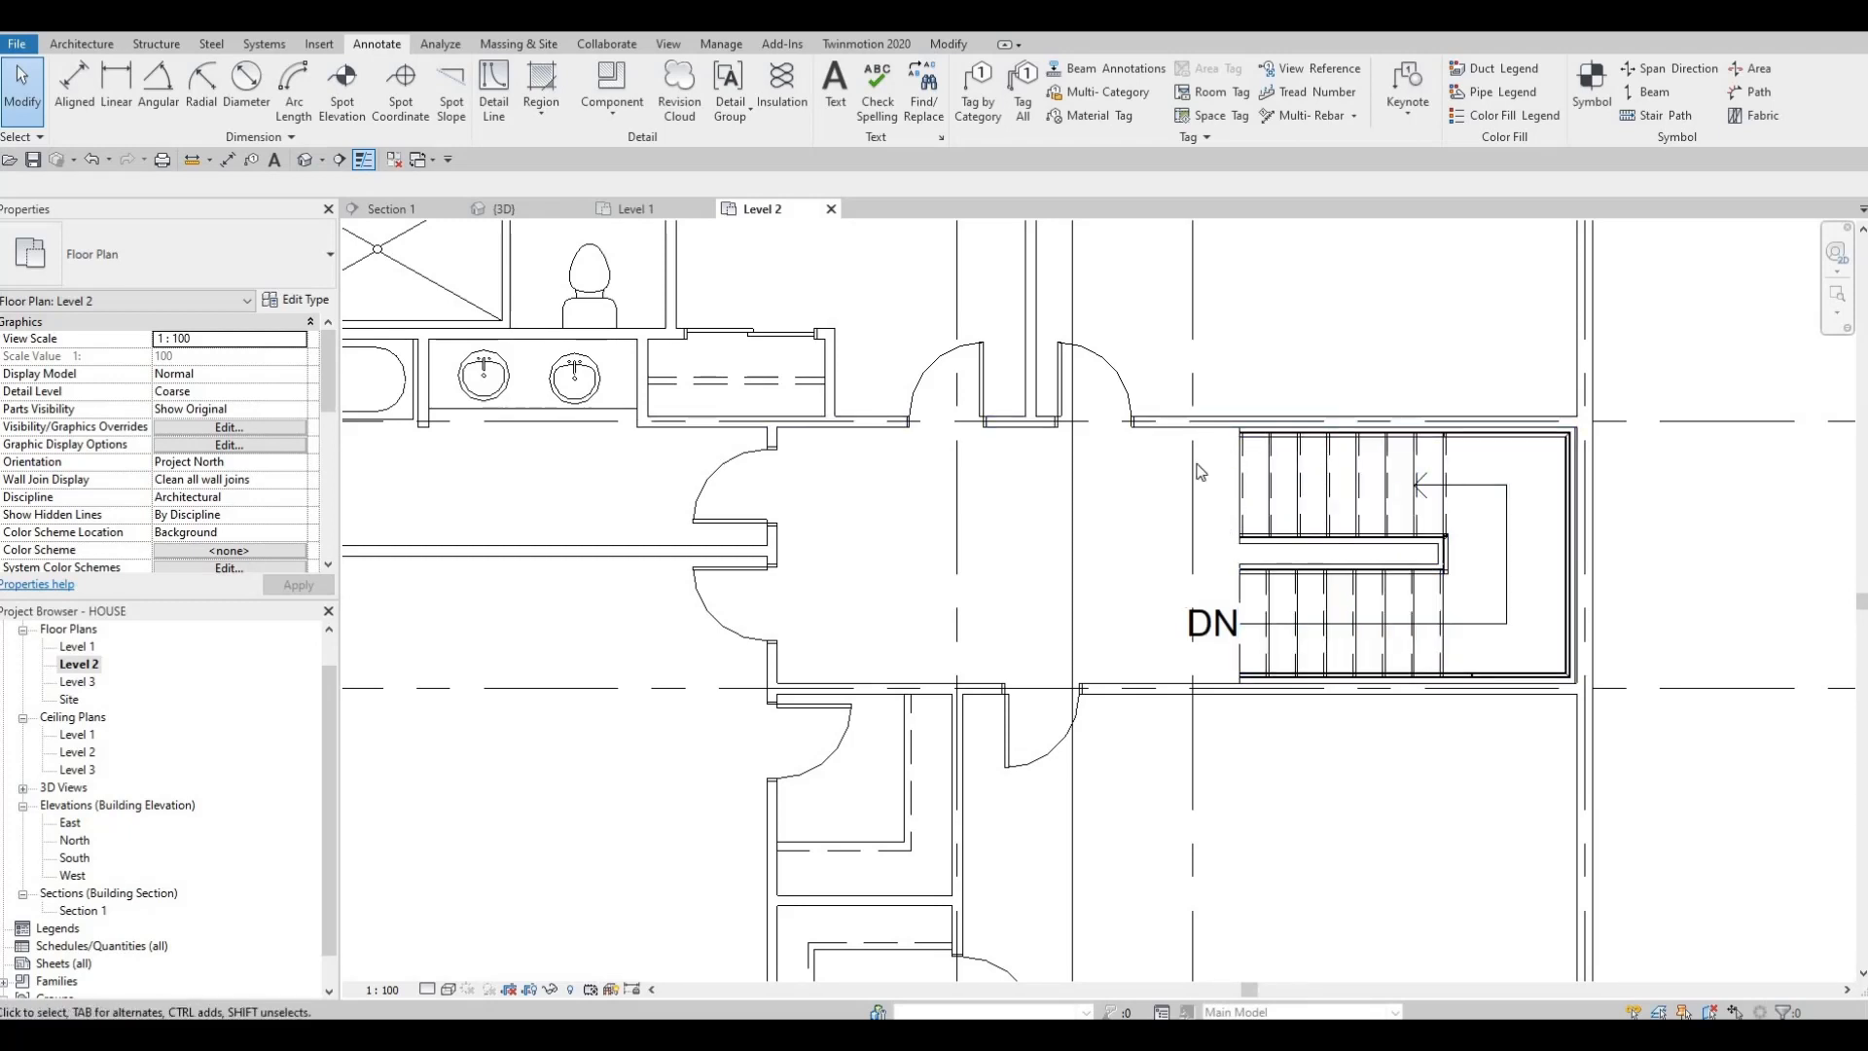
pyautogui.press('Escape')
pyautogui.click(1197, 422)
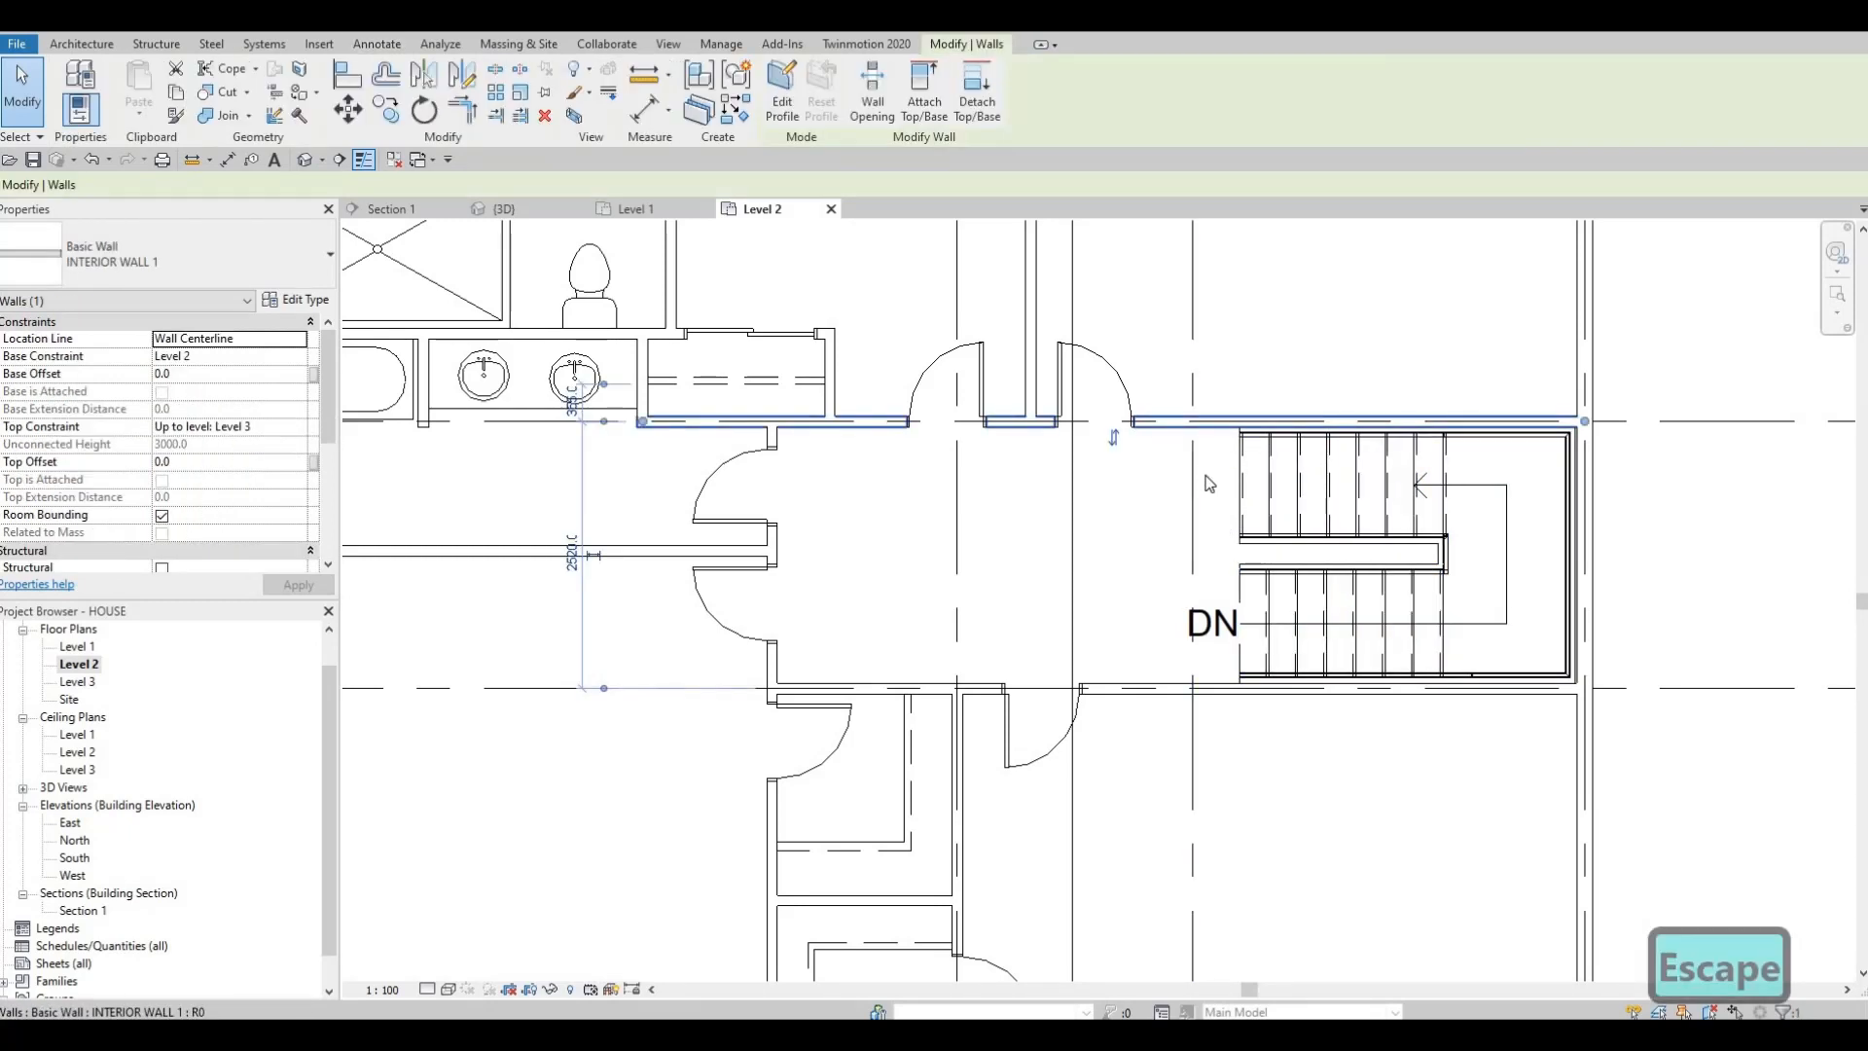
pyautogui.press('c')
pyautogui.press('s')
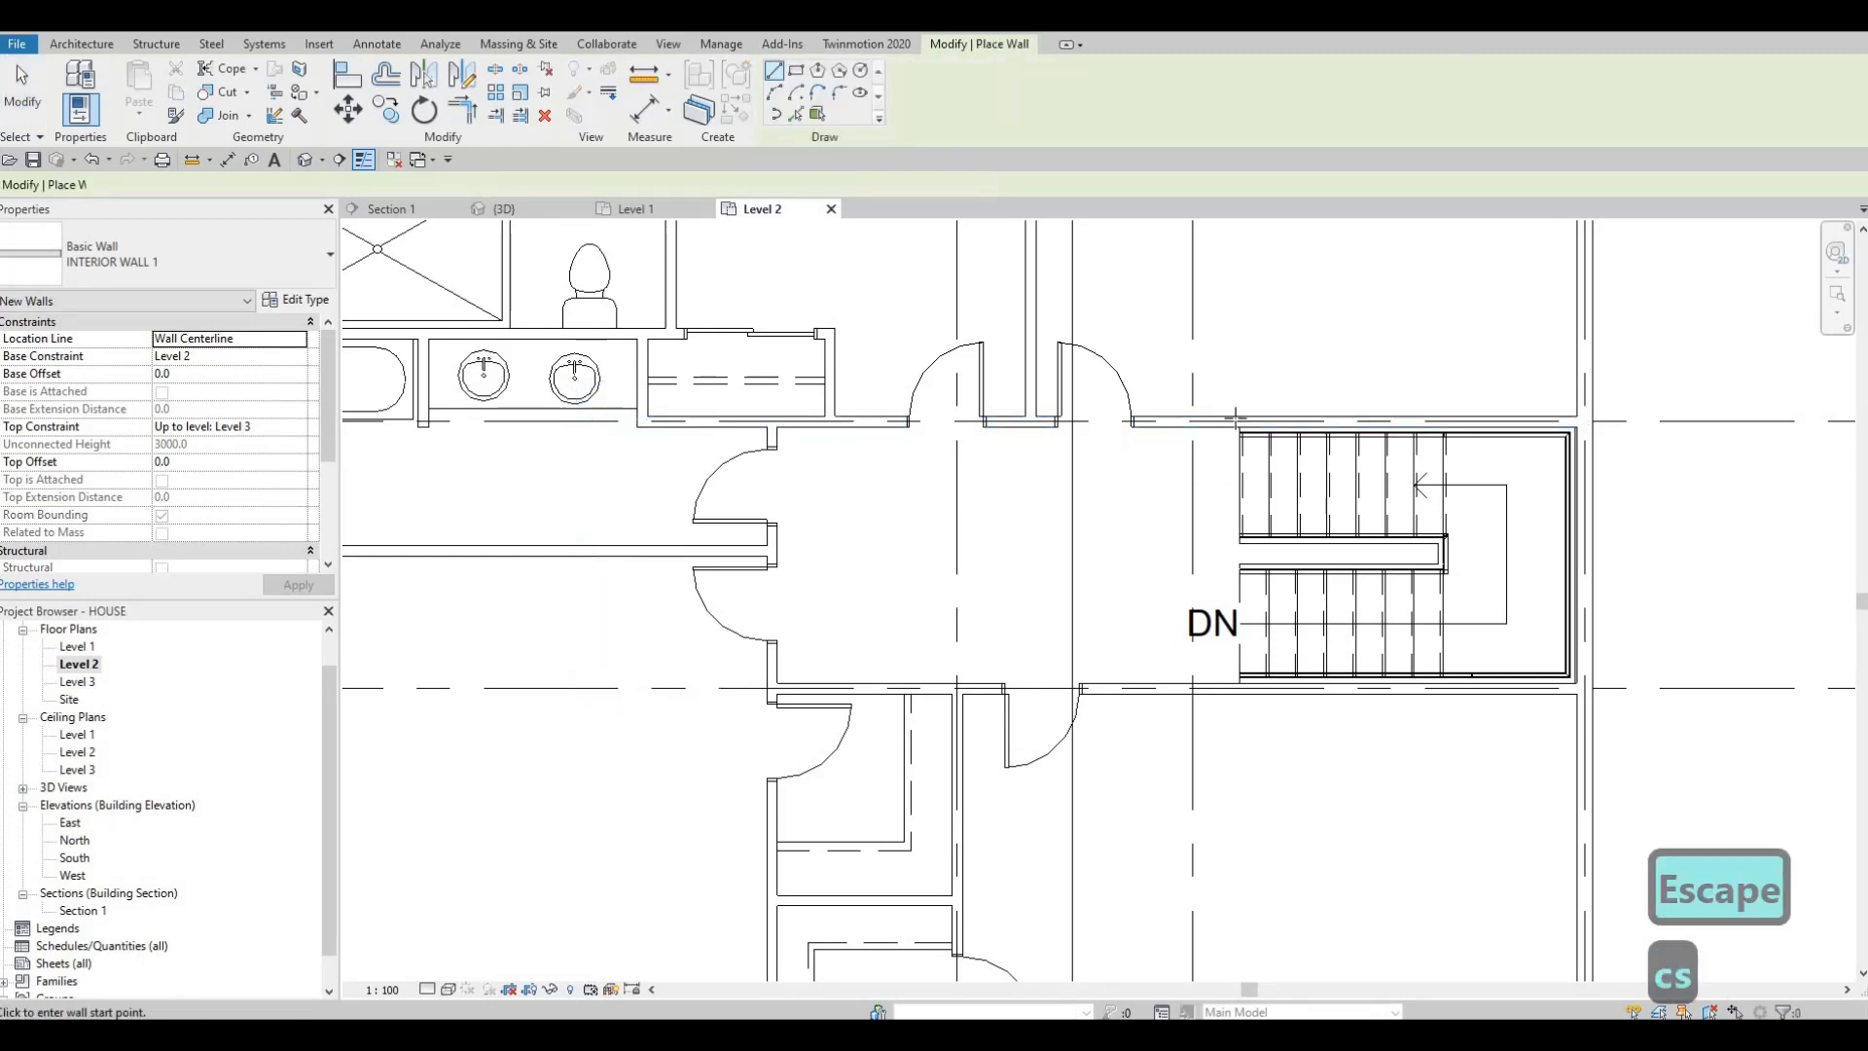
pyautogui.scroll(1, 1234, 428)
pyautogui.click(1233, 415)
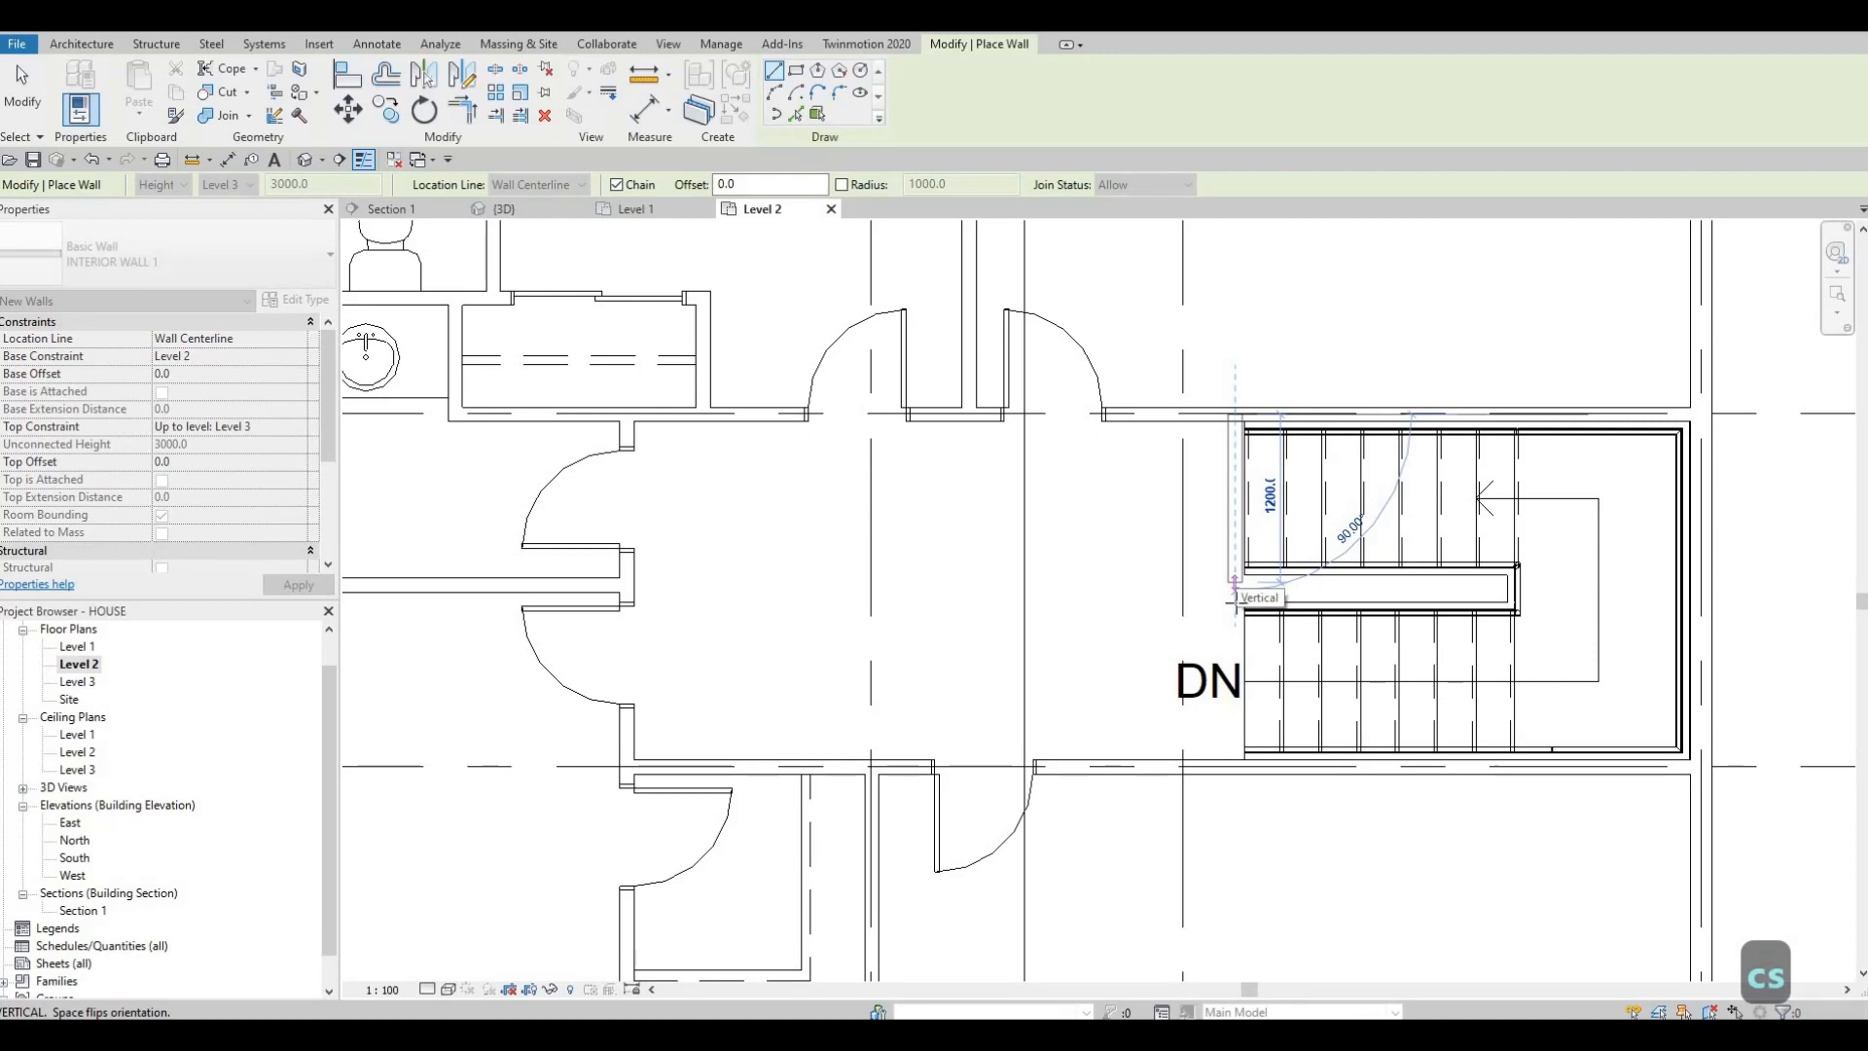
pyautogui.click(1214, 658)
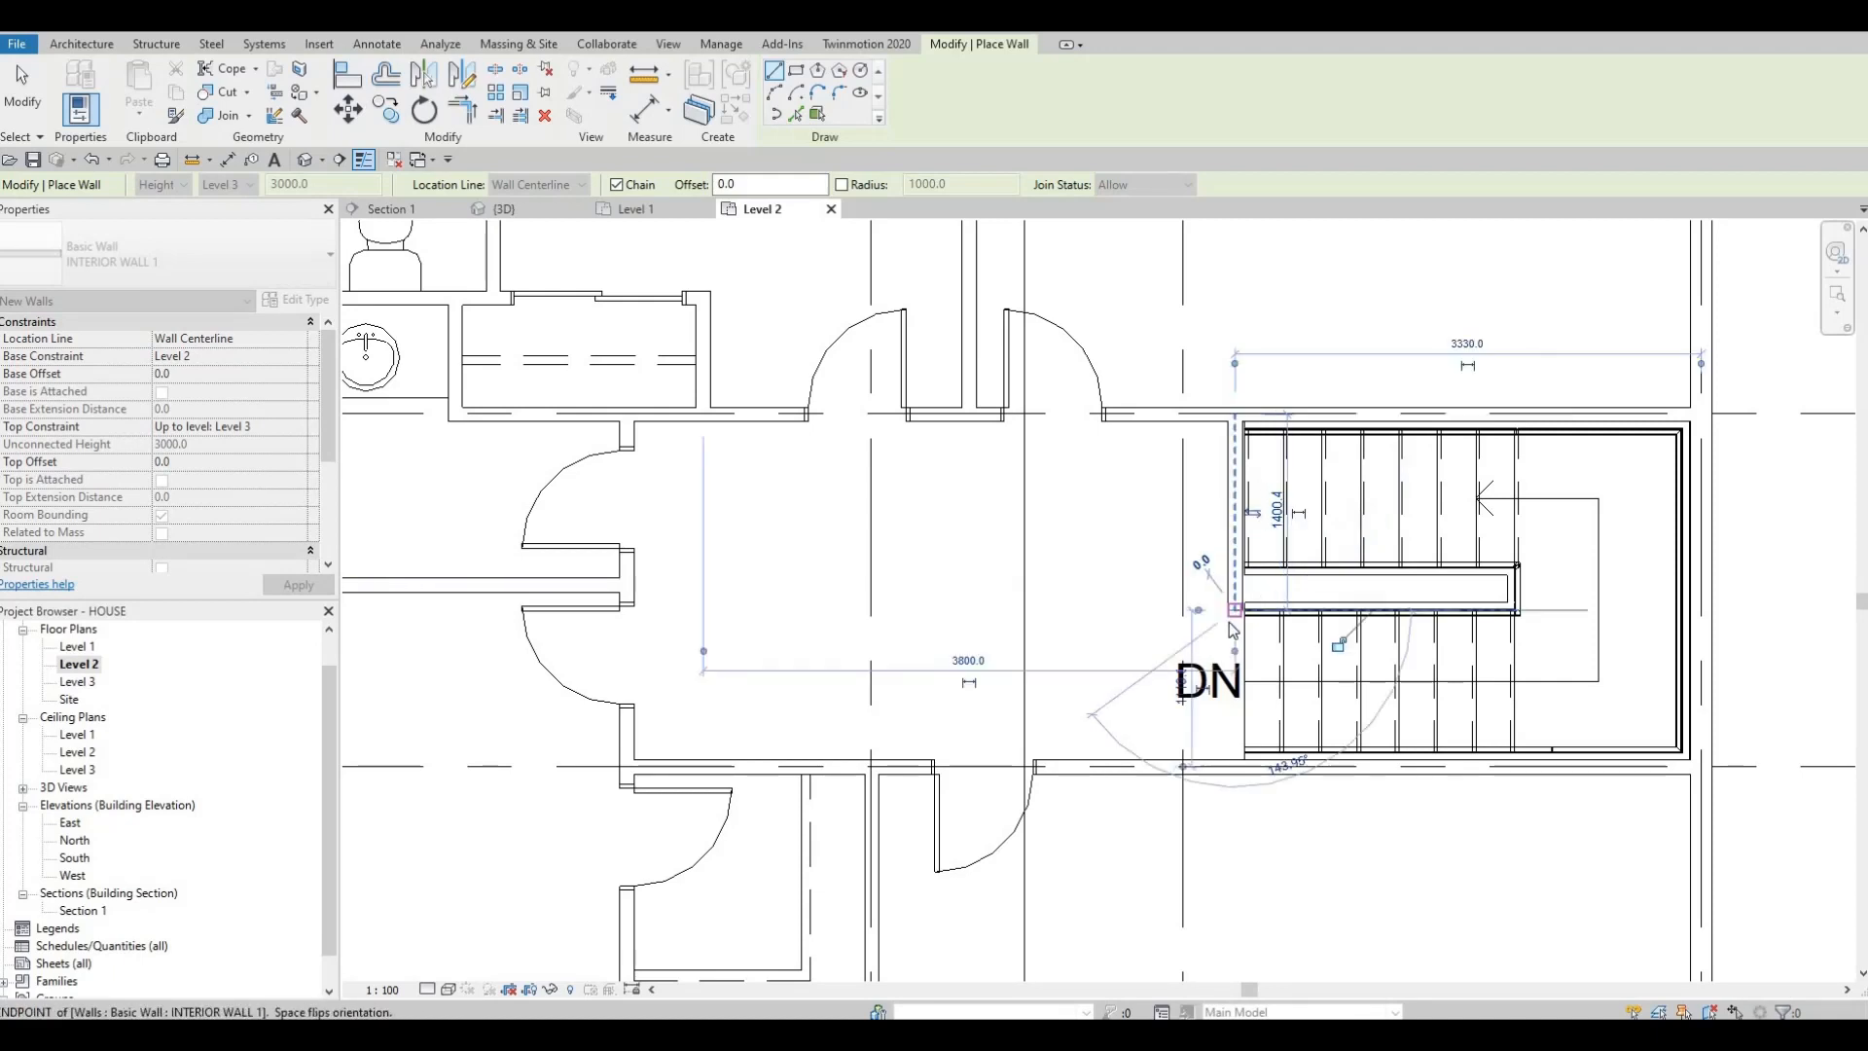
pyautogui.press('Escape')
pyautogui.press('Escape')
pyautogui.press('Escape')
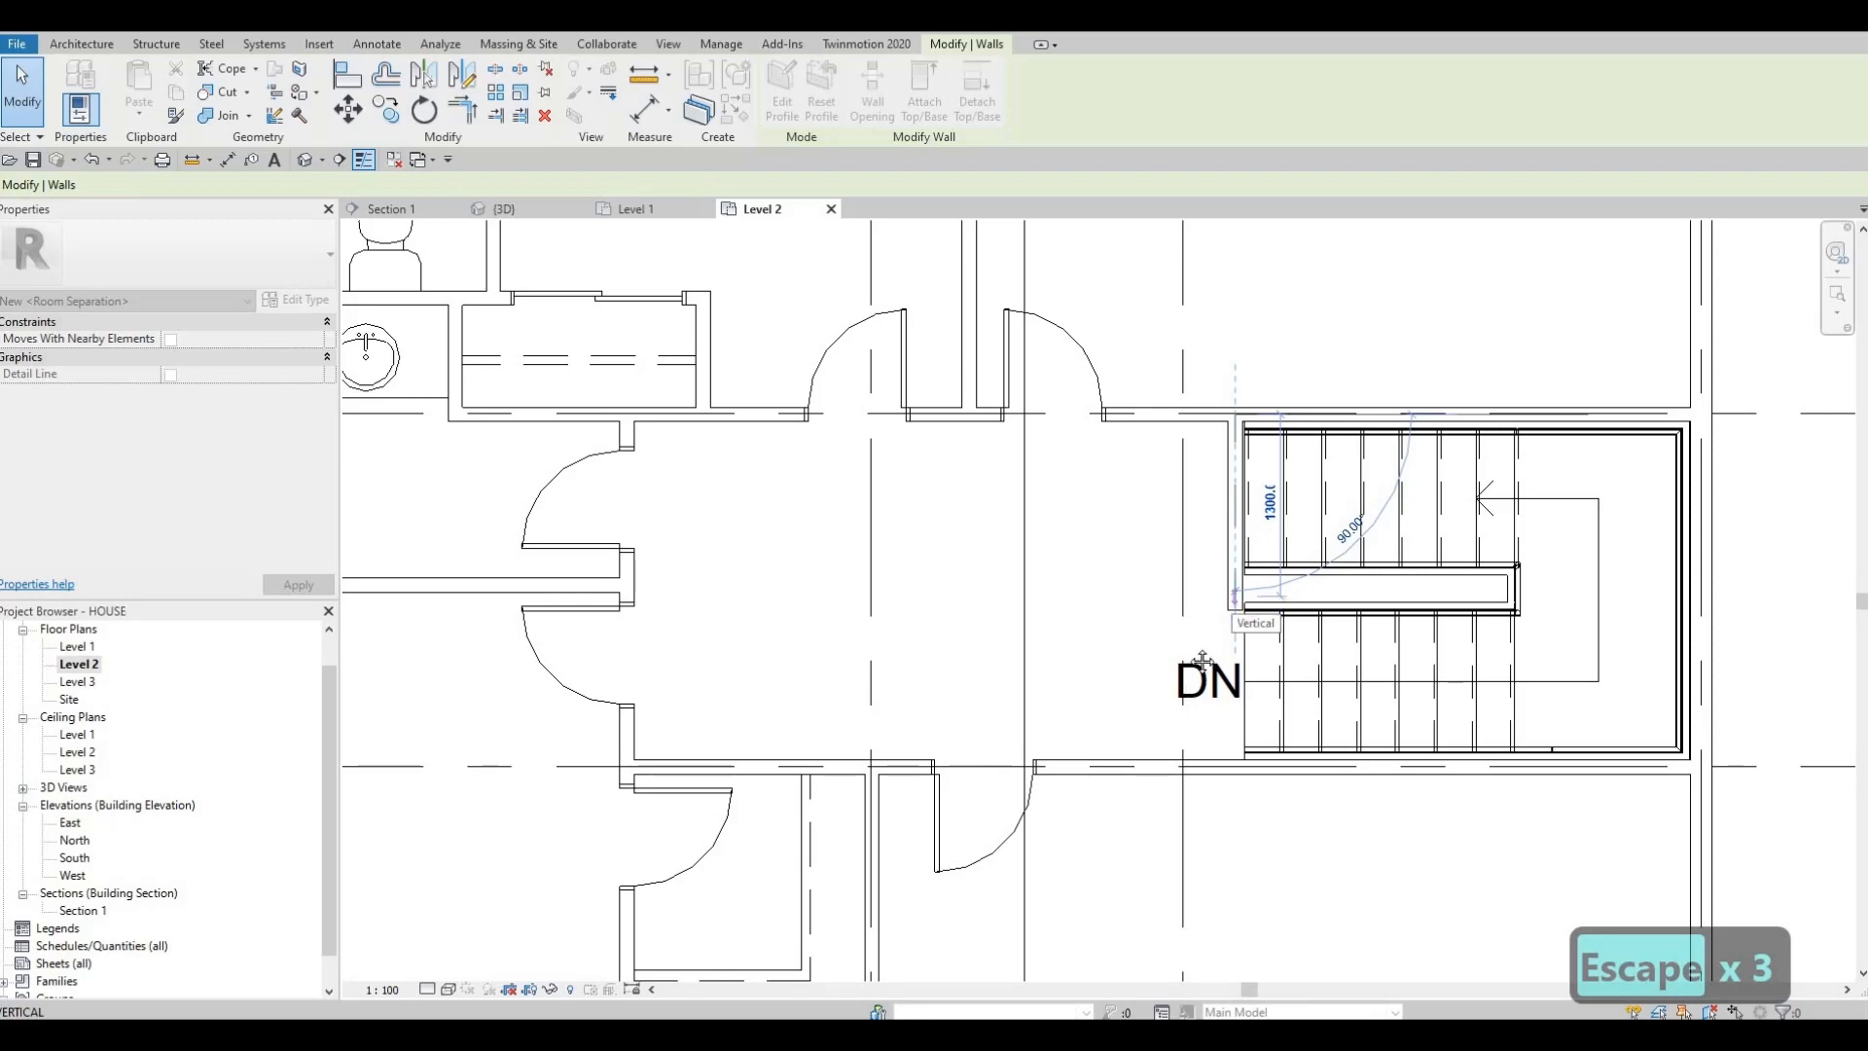
# - Shorten the new stair wall to about 1320 mm by moving its lower end up beside the gap between the stair runs
pyautogui.moveTo(1202, 662); pyautogui.dragTo(1204, 660)
pyautogui.press('Escape')
pyautogui.press('Escape')
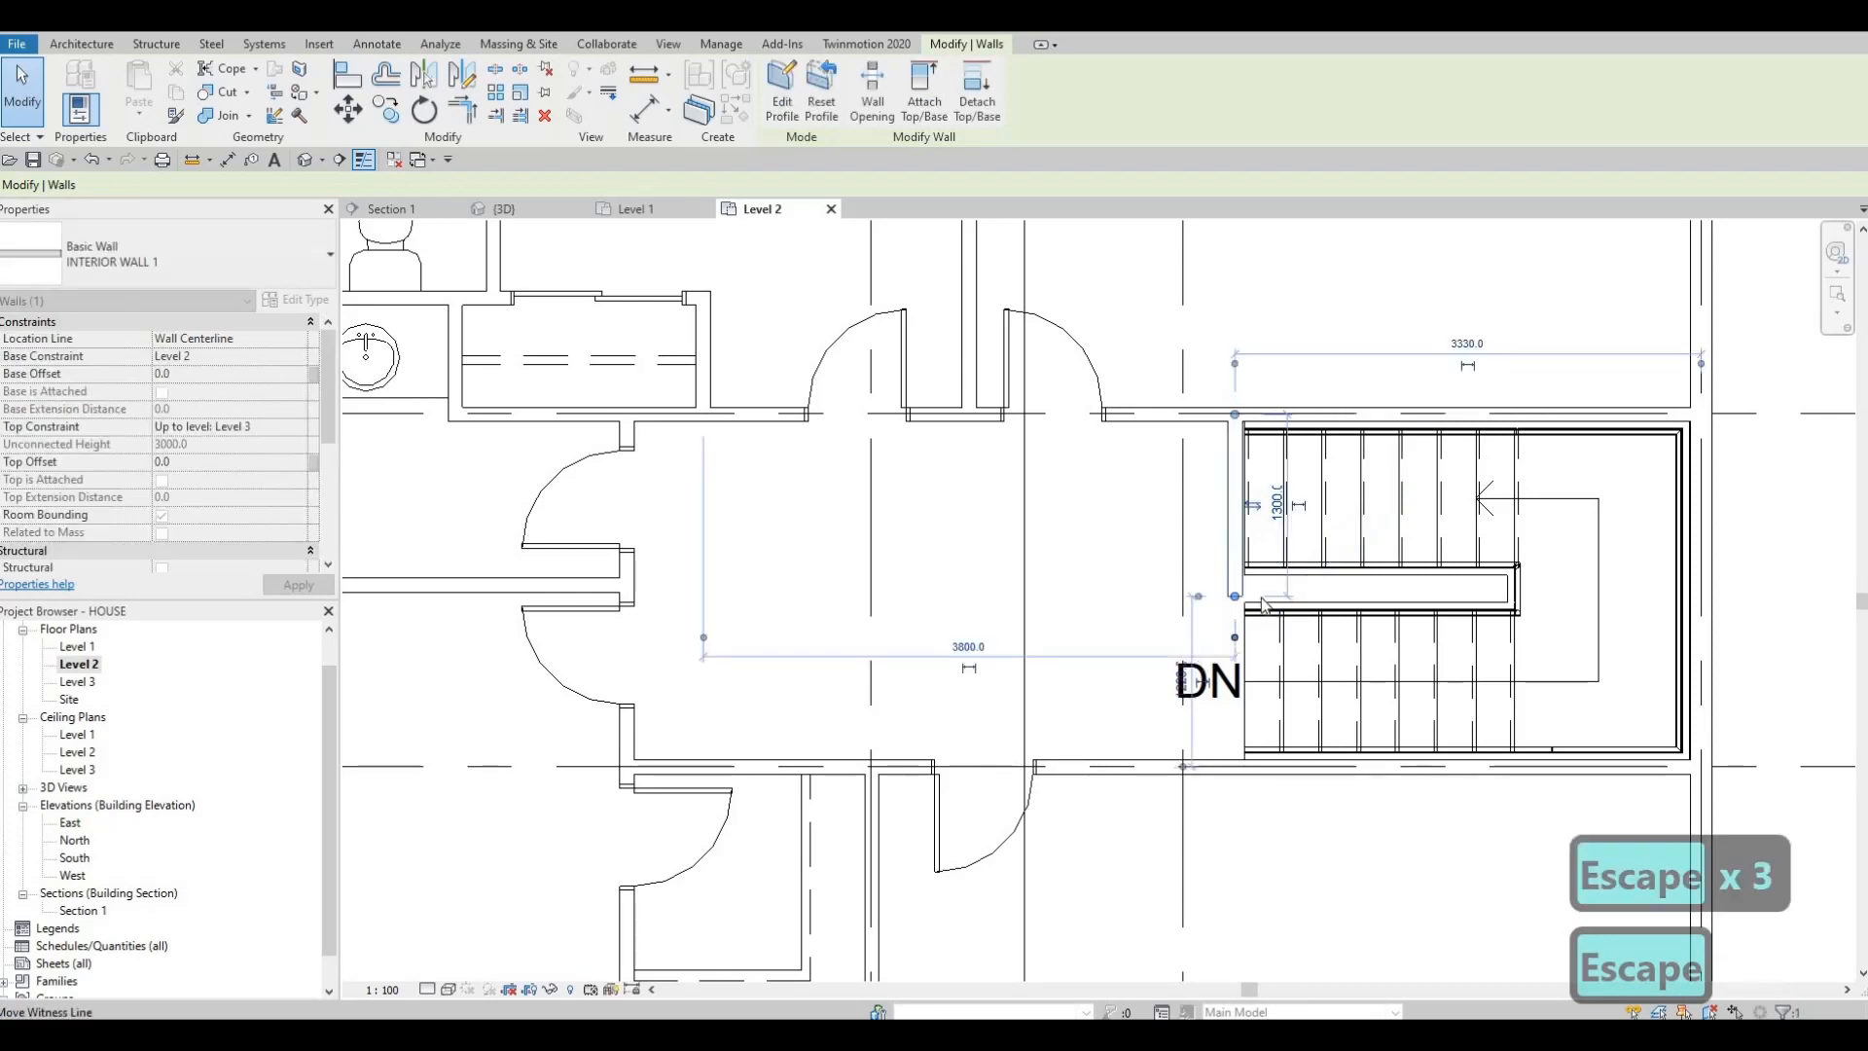
pyautogui.scroll(-1, 1488, 450)
pyautogui.scroll(1, 1290, 560)
pyautogui.click(1302, 580)
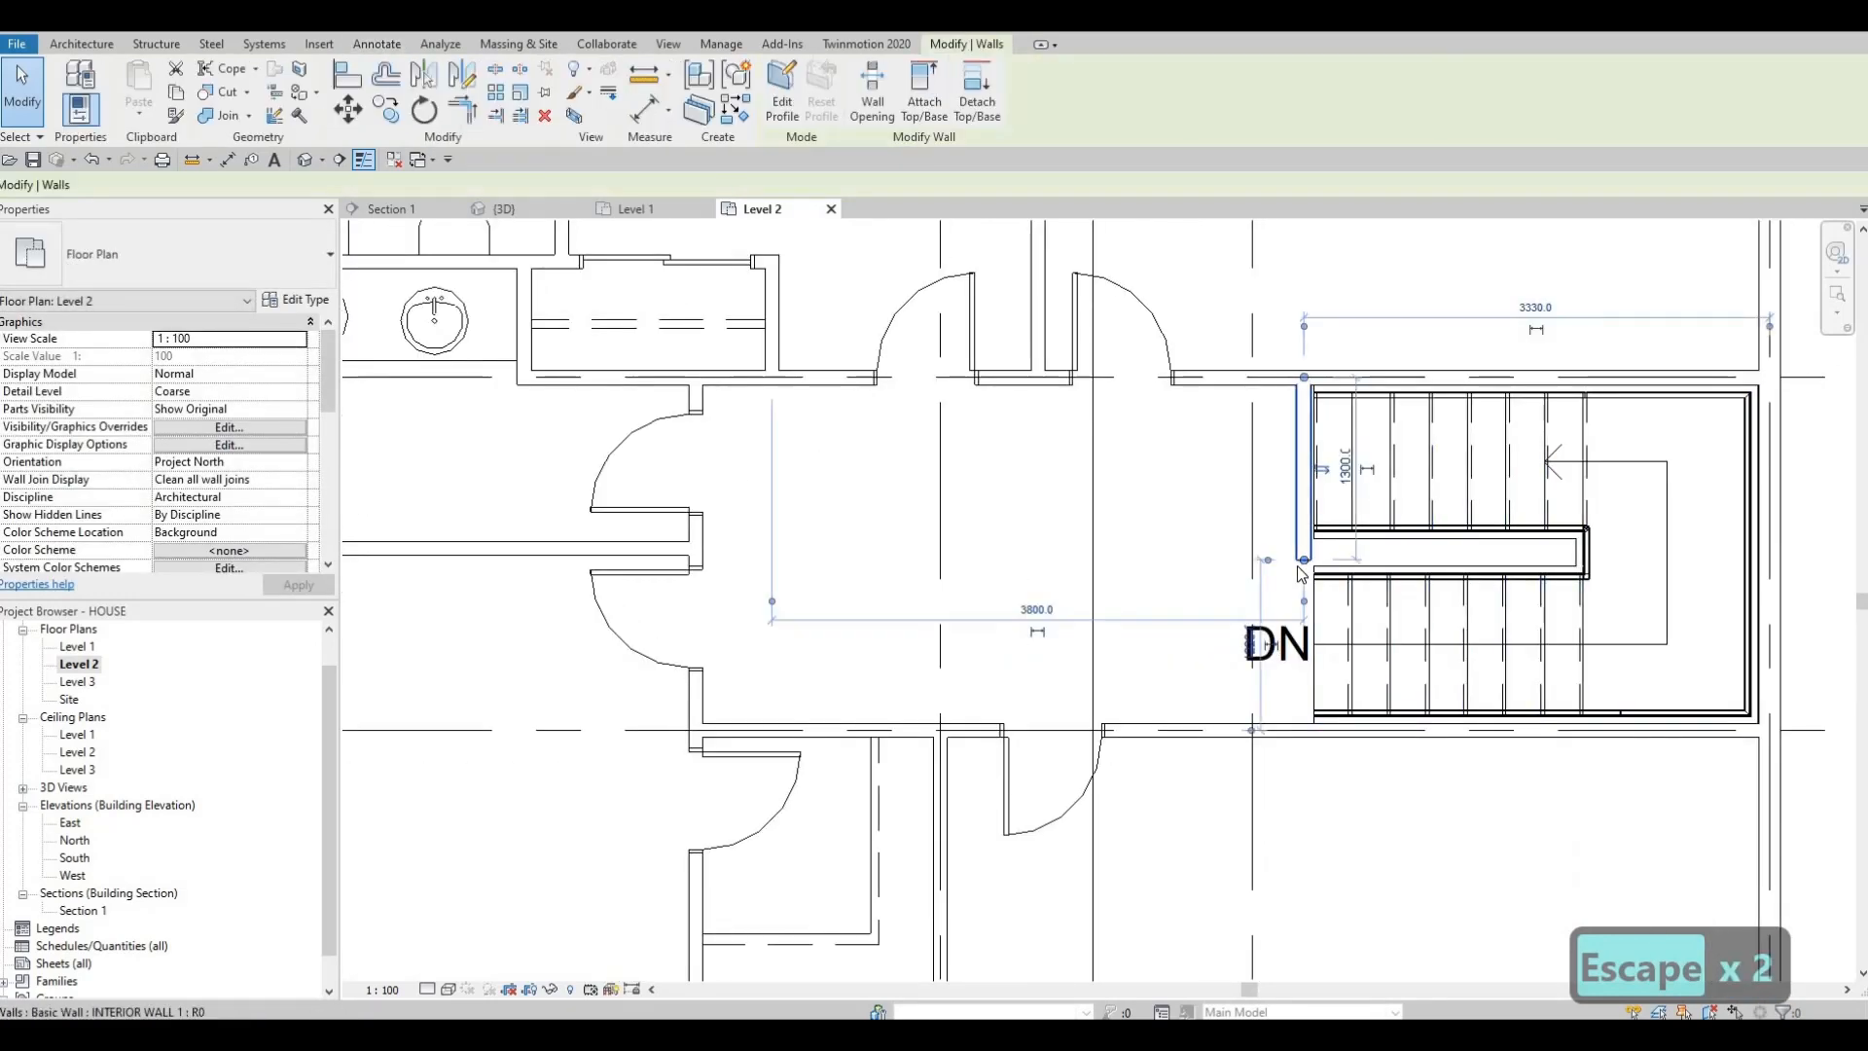
pyautogui.scroll(2, 1299, 569)
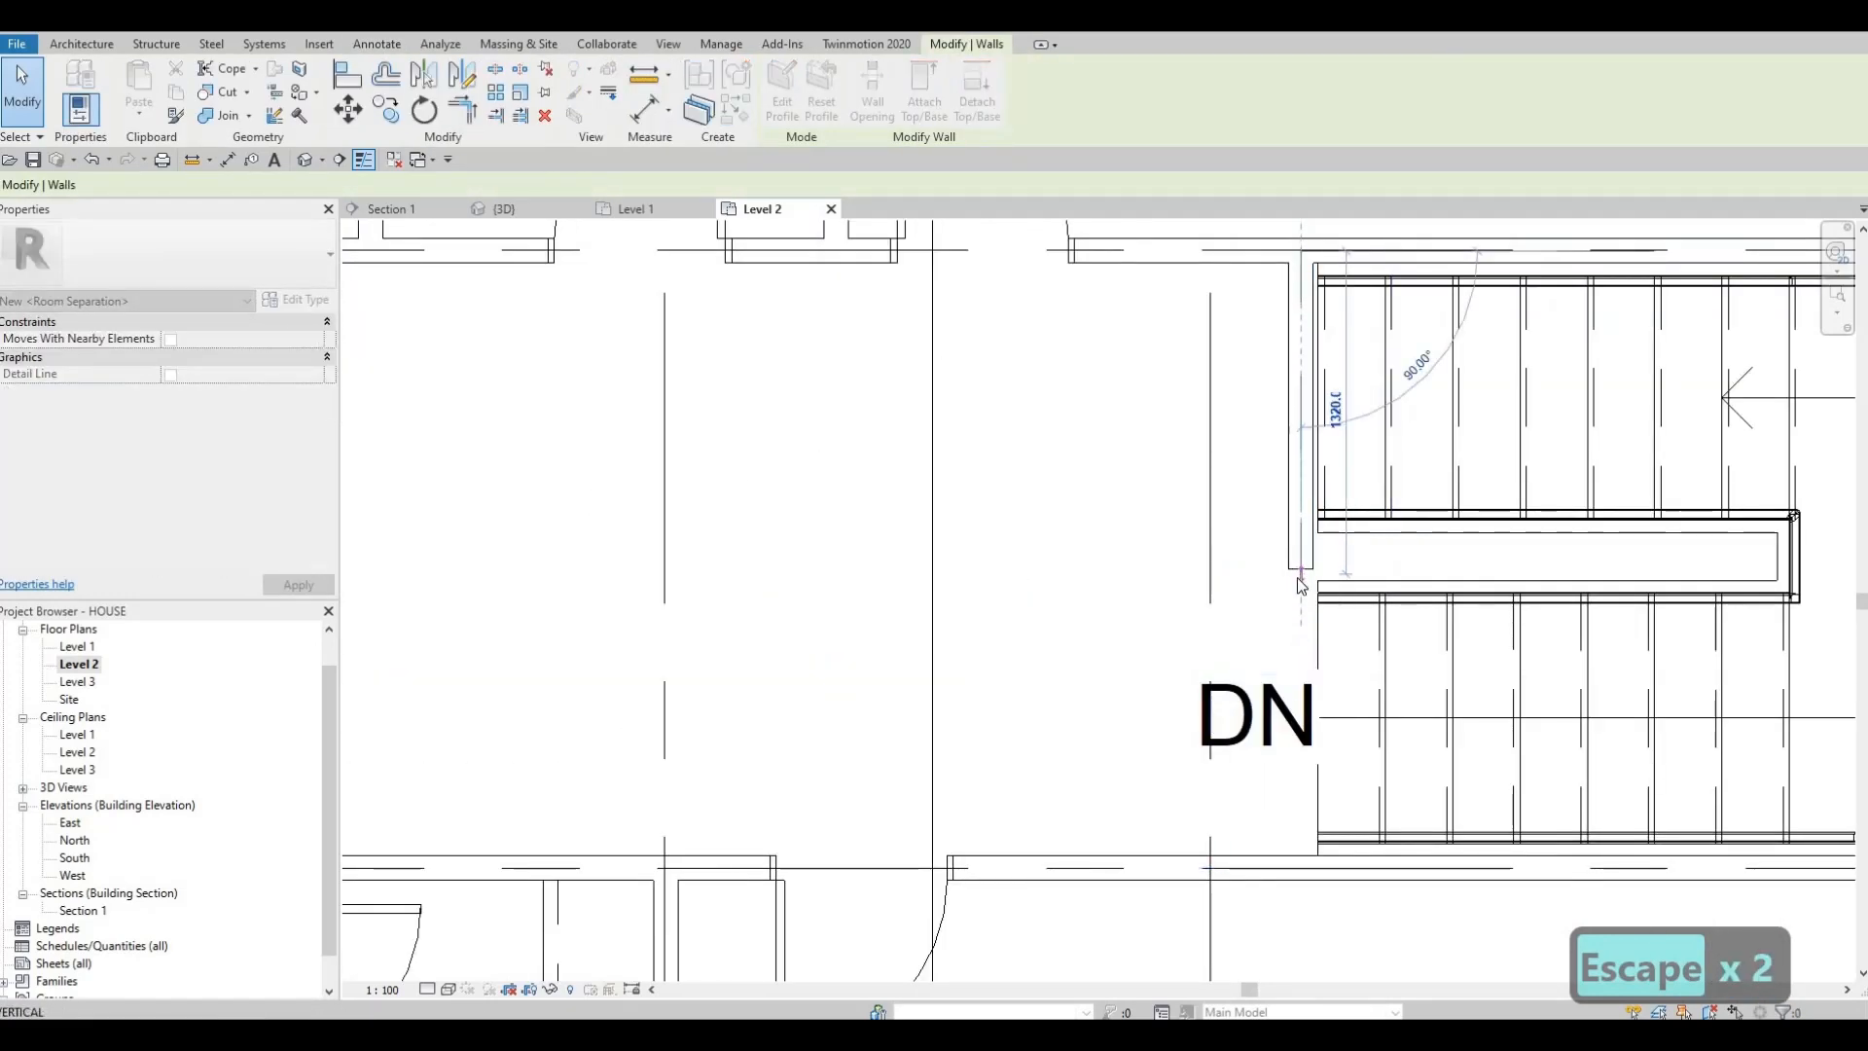
pyautogui.press('Escape')
pyautogui.scroll(-3, 1276, 564)
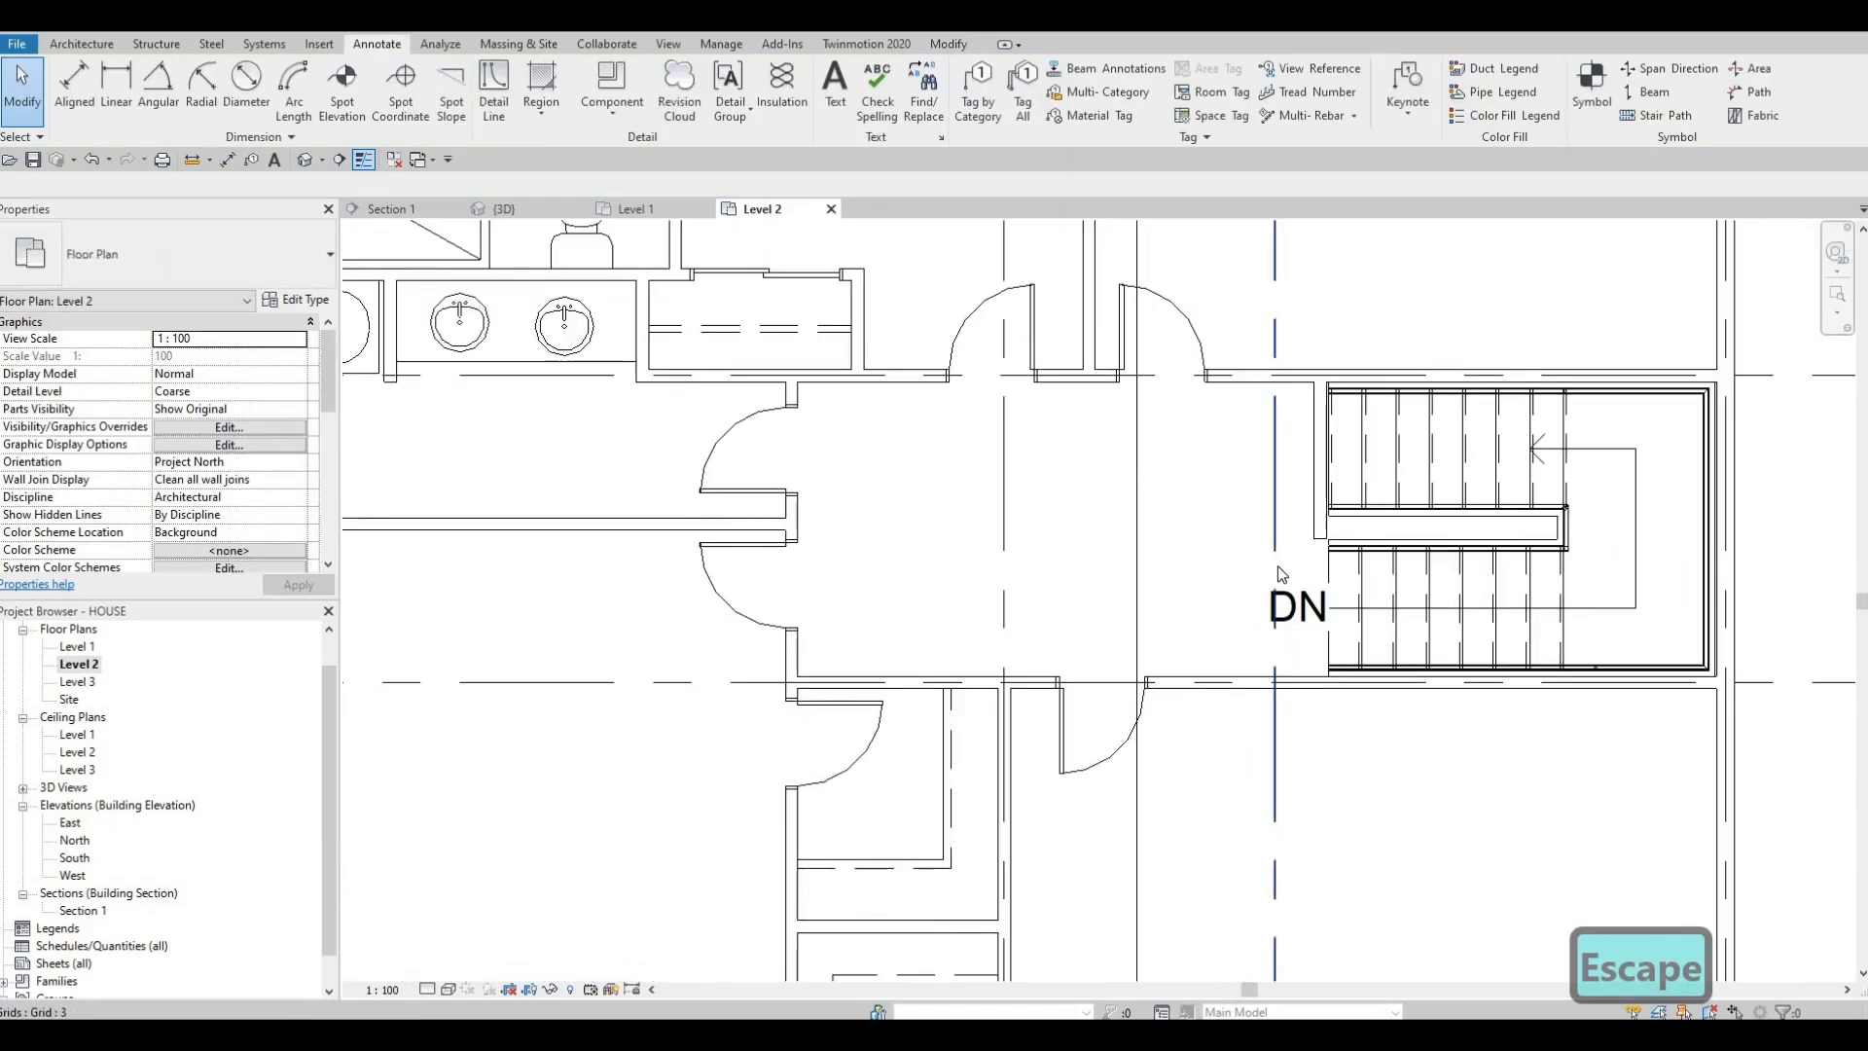
pyautogui.press('F1')
pyautogui.scroll(-2, 1272, 583)
pyautogui.moveTo(1052, 372); pyautogui.dragTo(959, 455, button='middle')
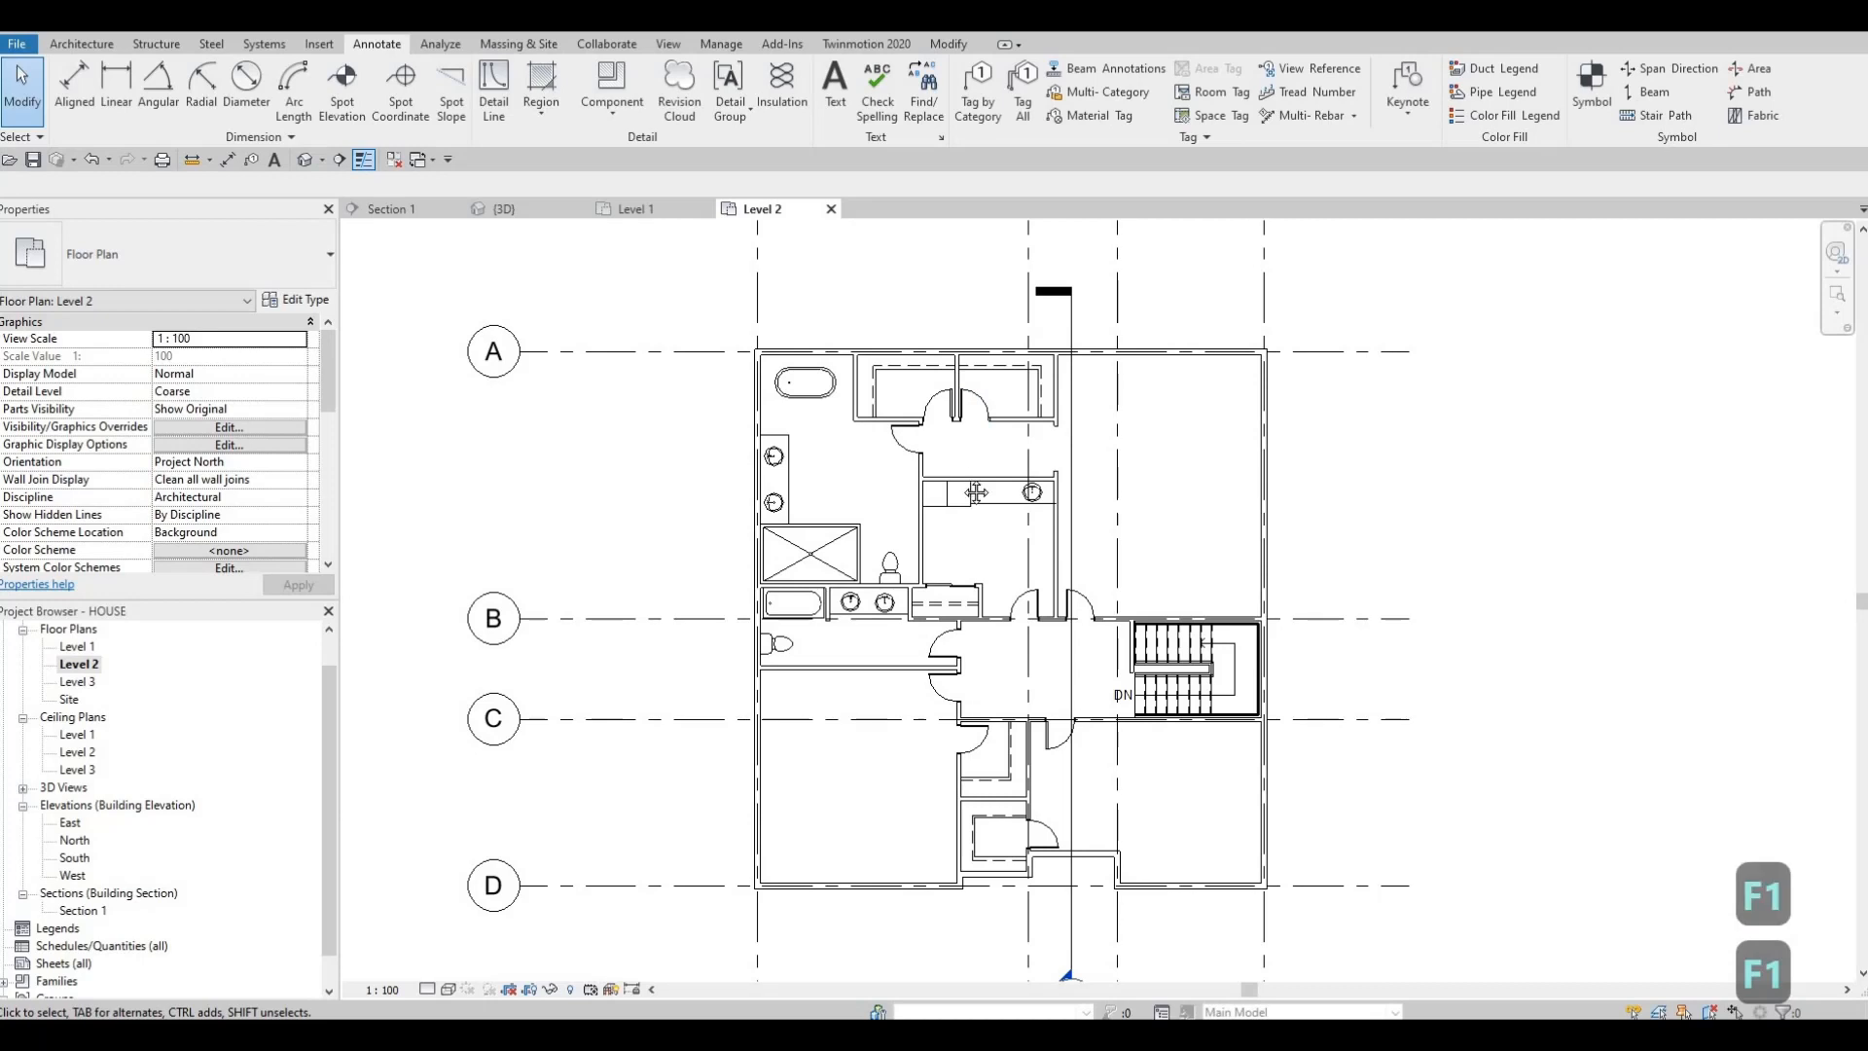
pyautogui.scroll(3, 1216, 486)
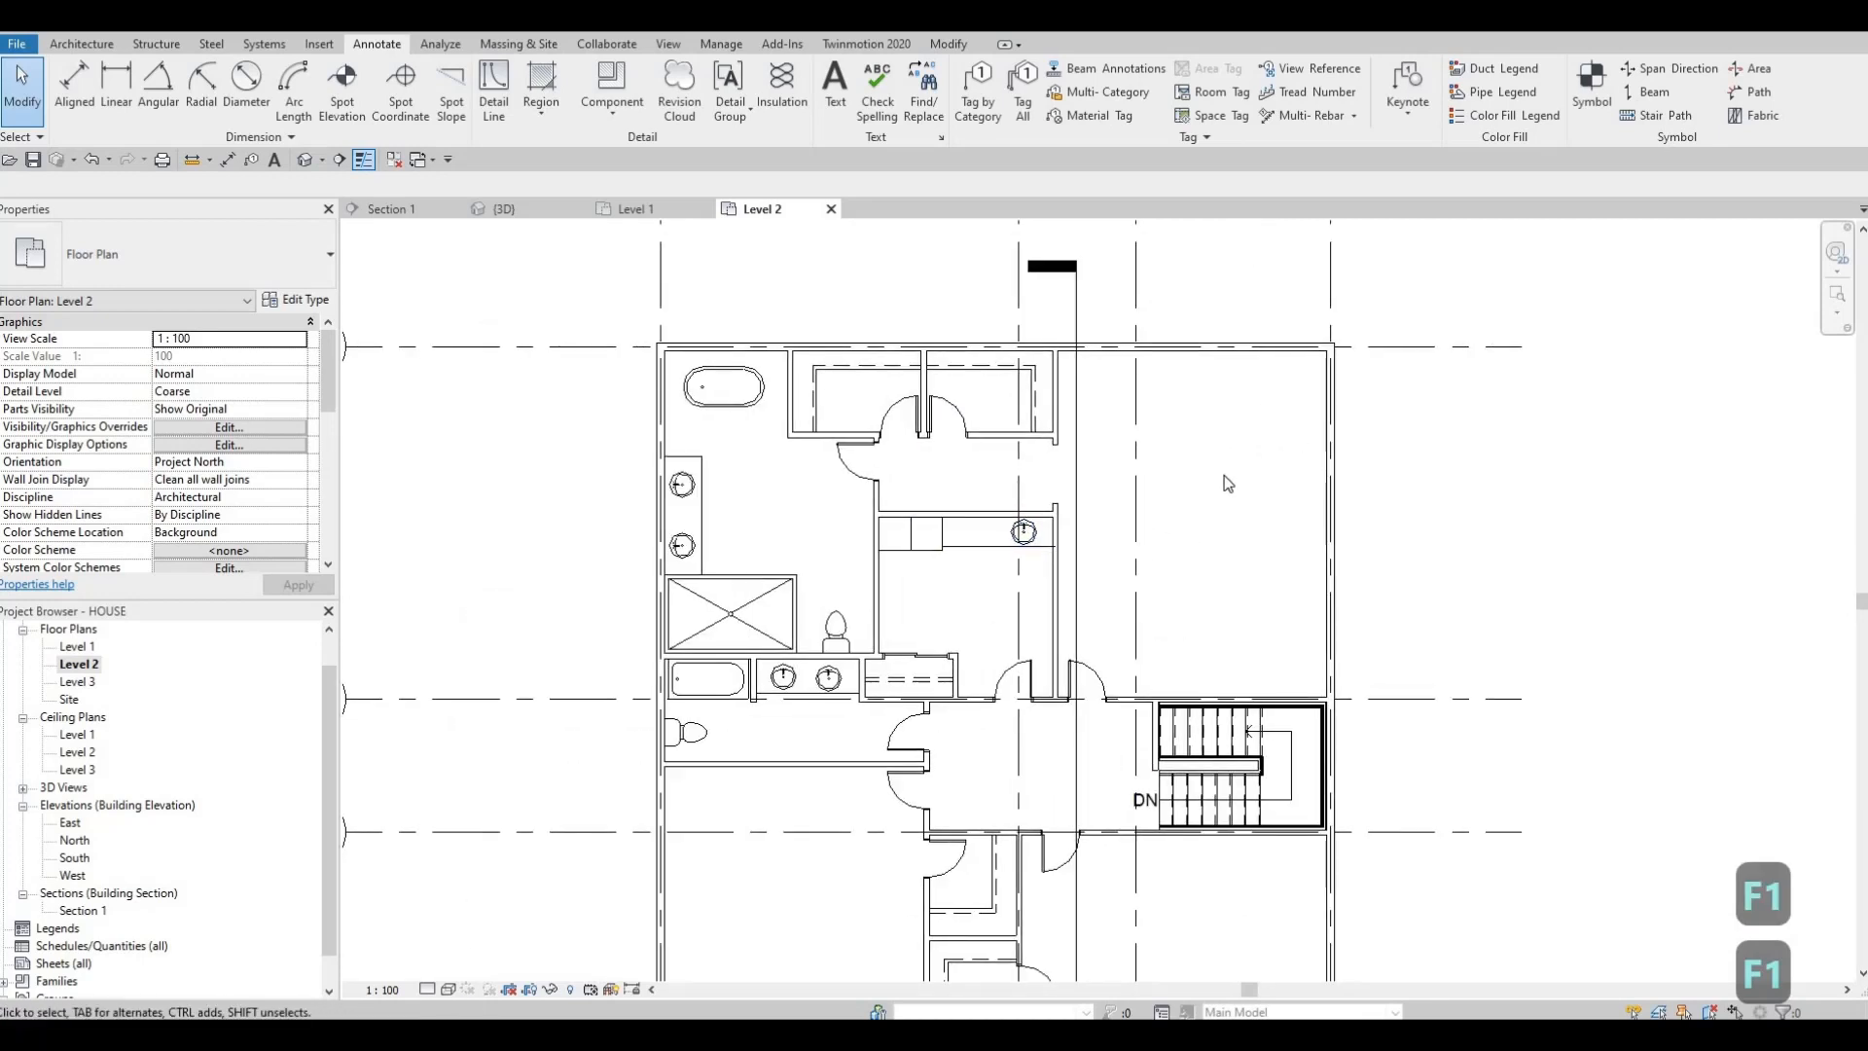
pyautogui.scroll(-2, 1020, 454)
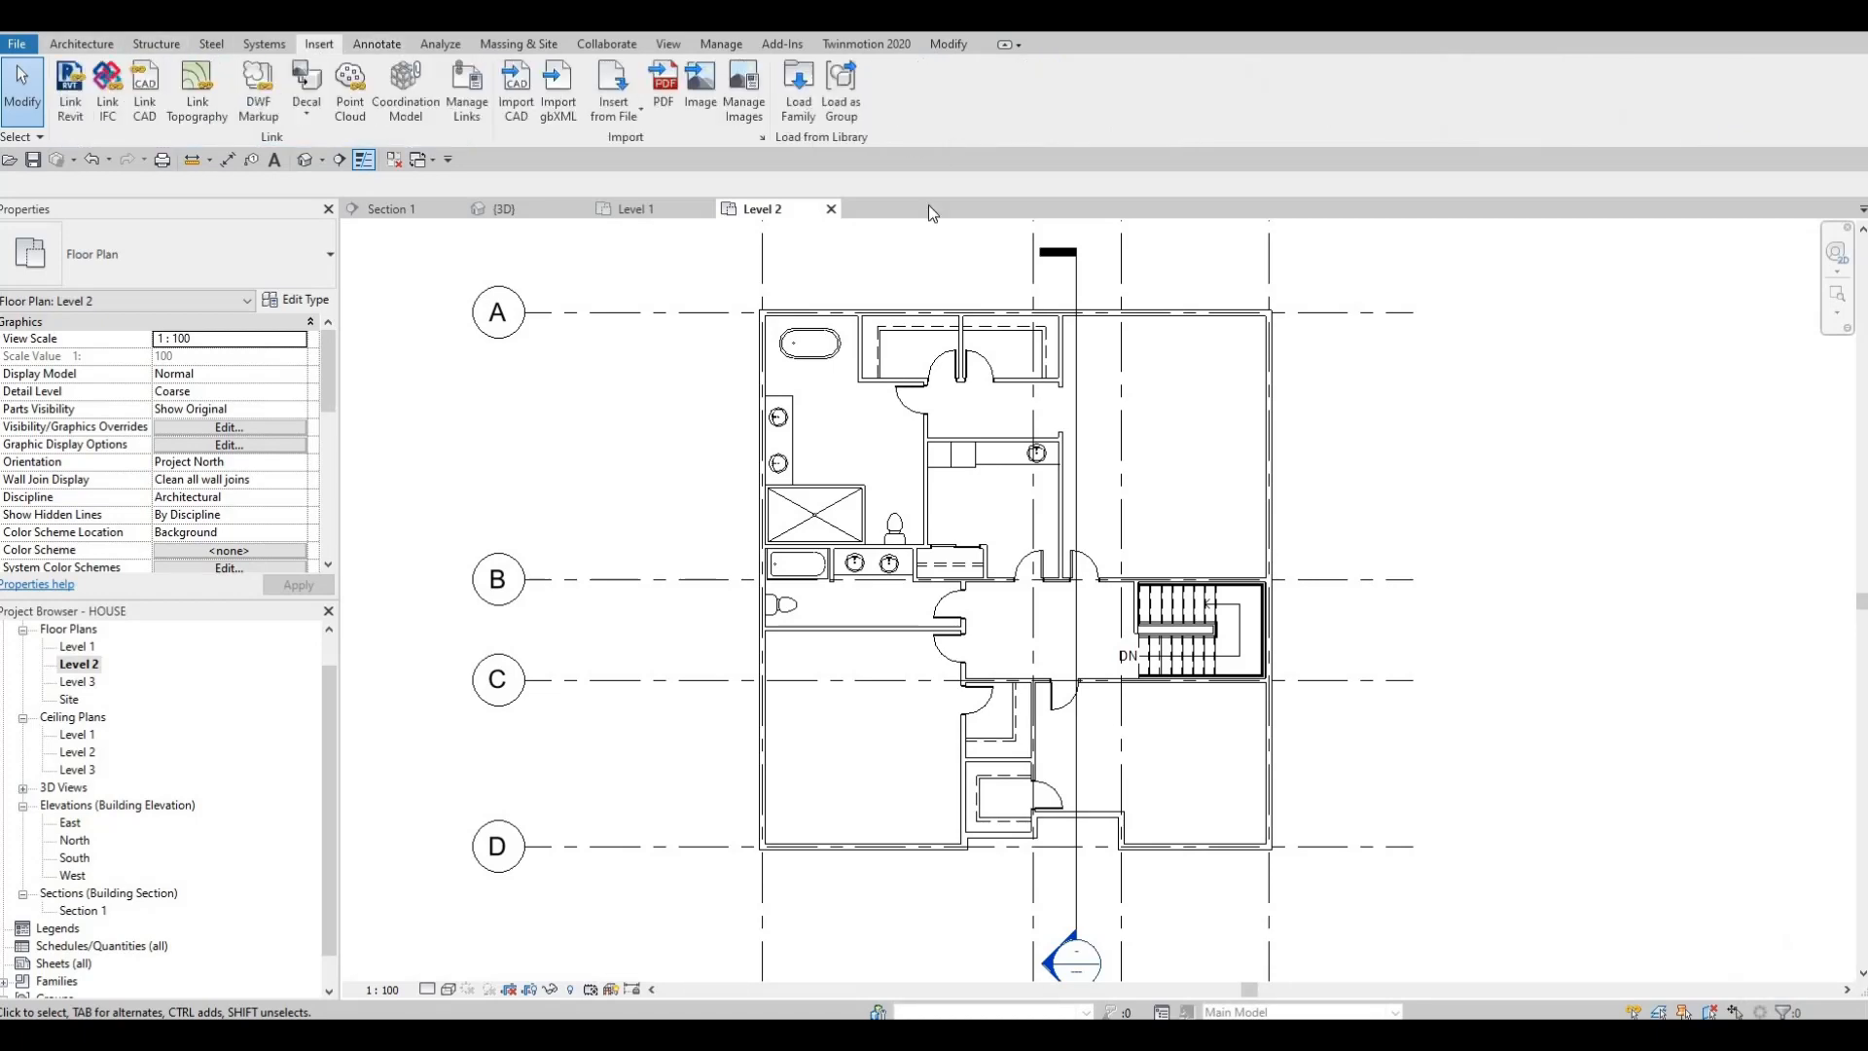
# - Load the M_Bed-Box family from the Furniture > Beds folder of the Canada library
pyautogui.click(799, 92)
pyautogui.click(882, 225)
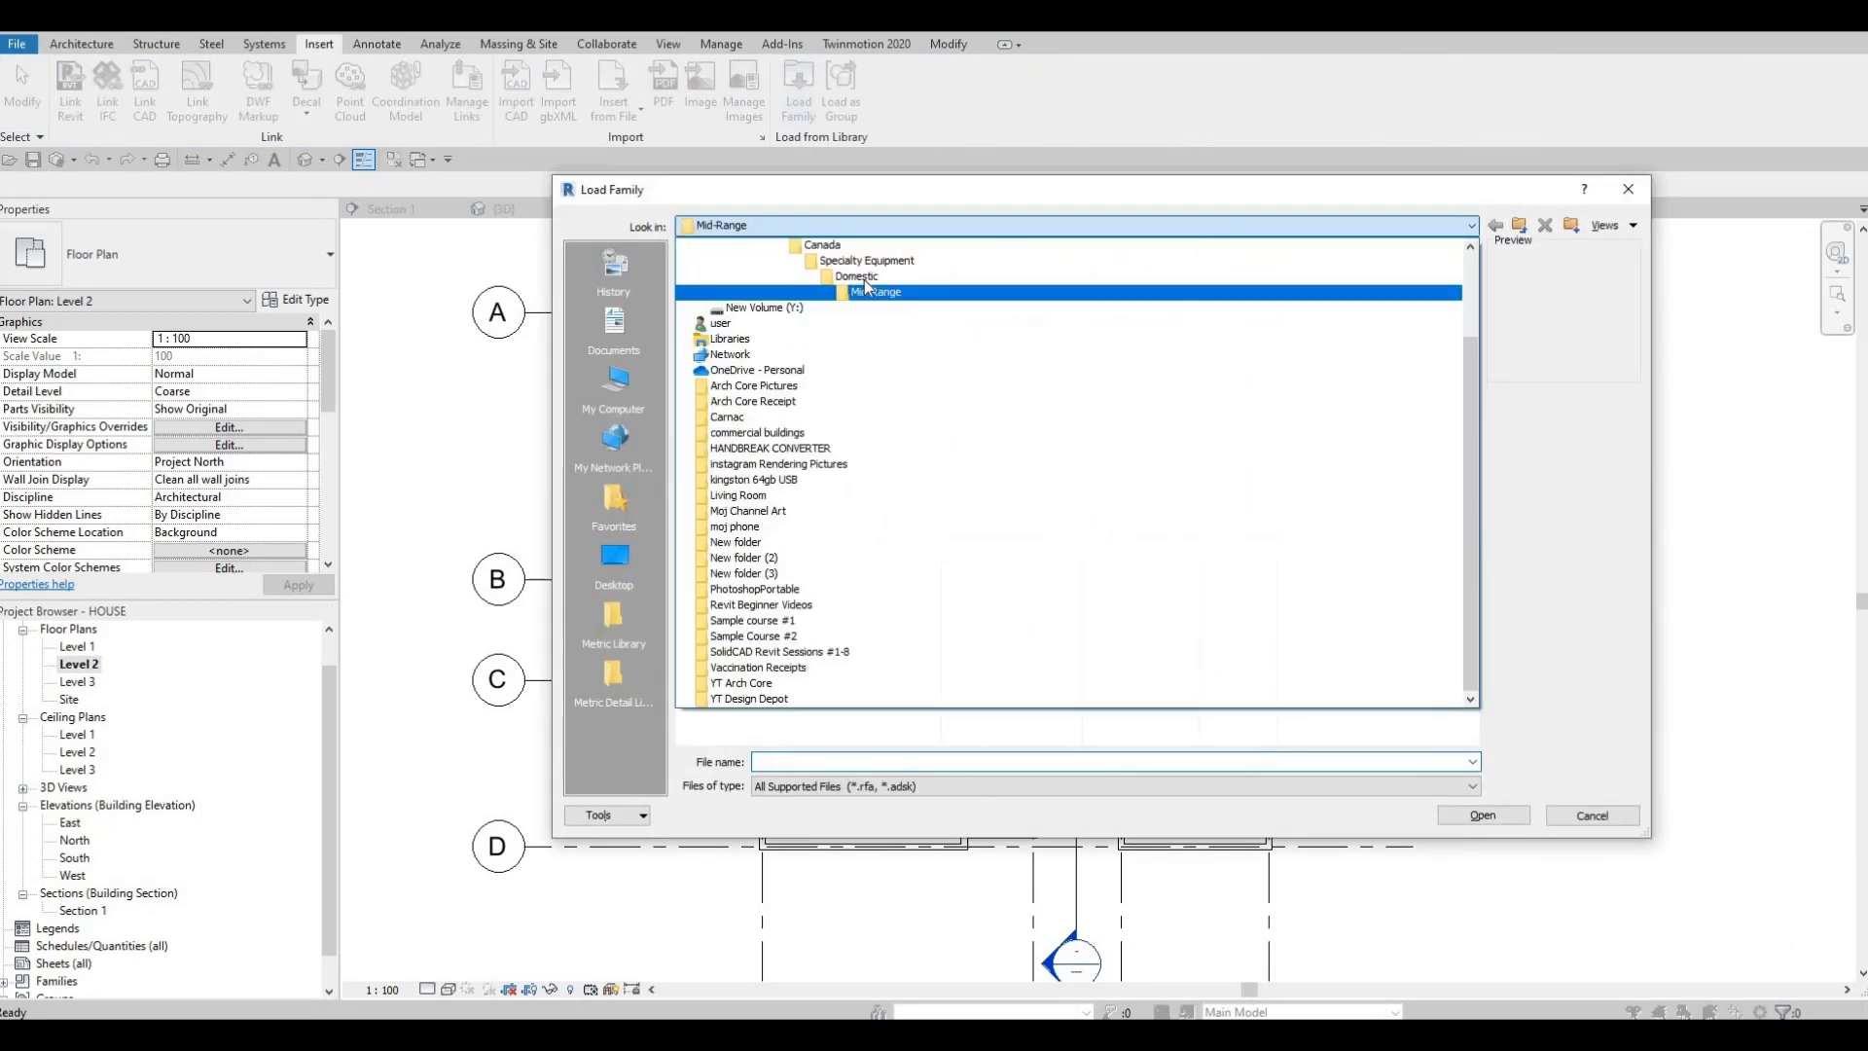
pyautogui.scroll(1, 862, 276)
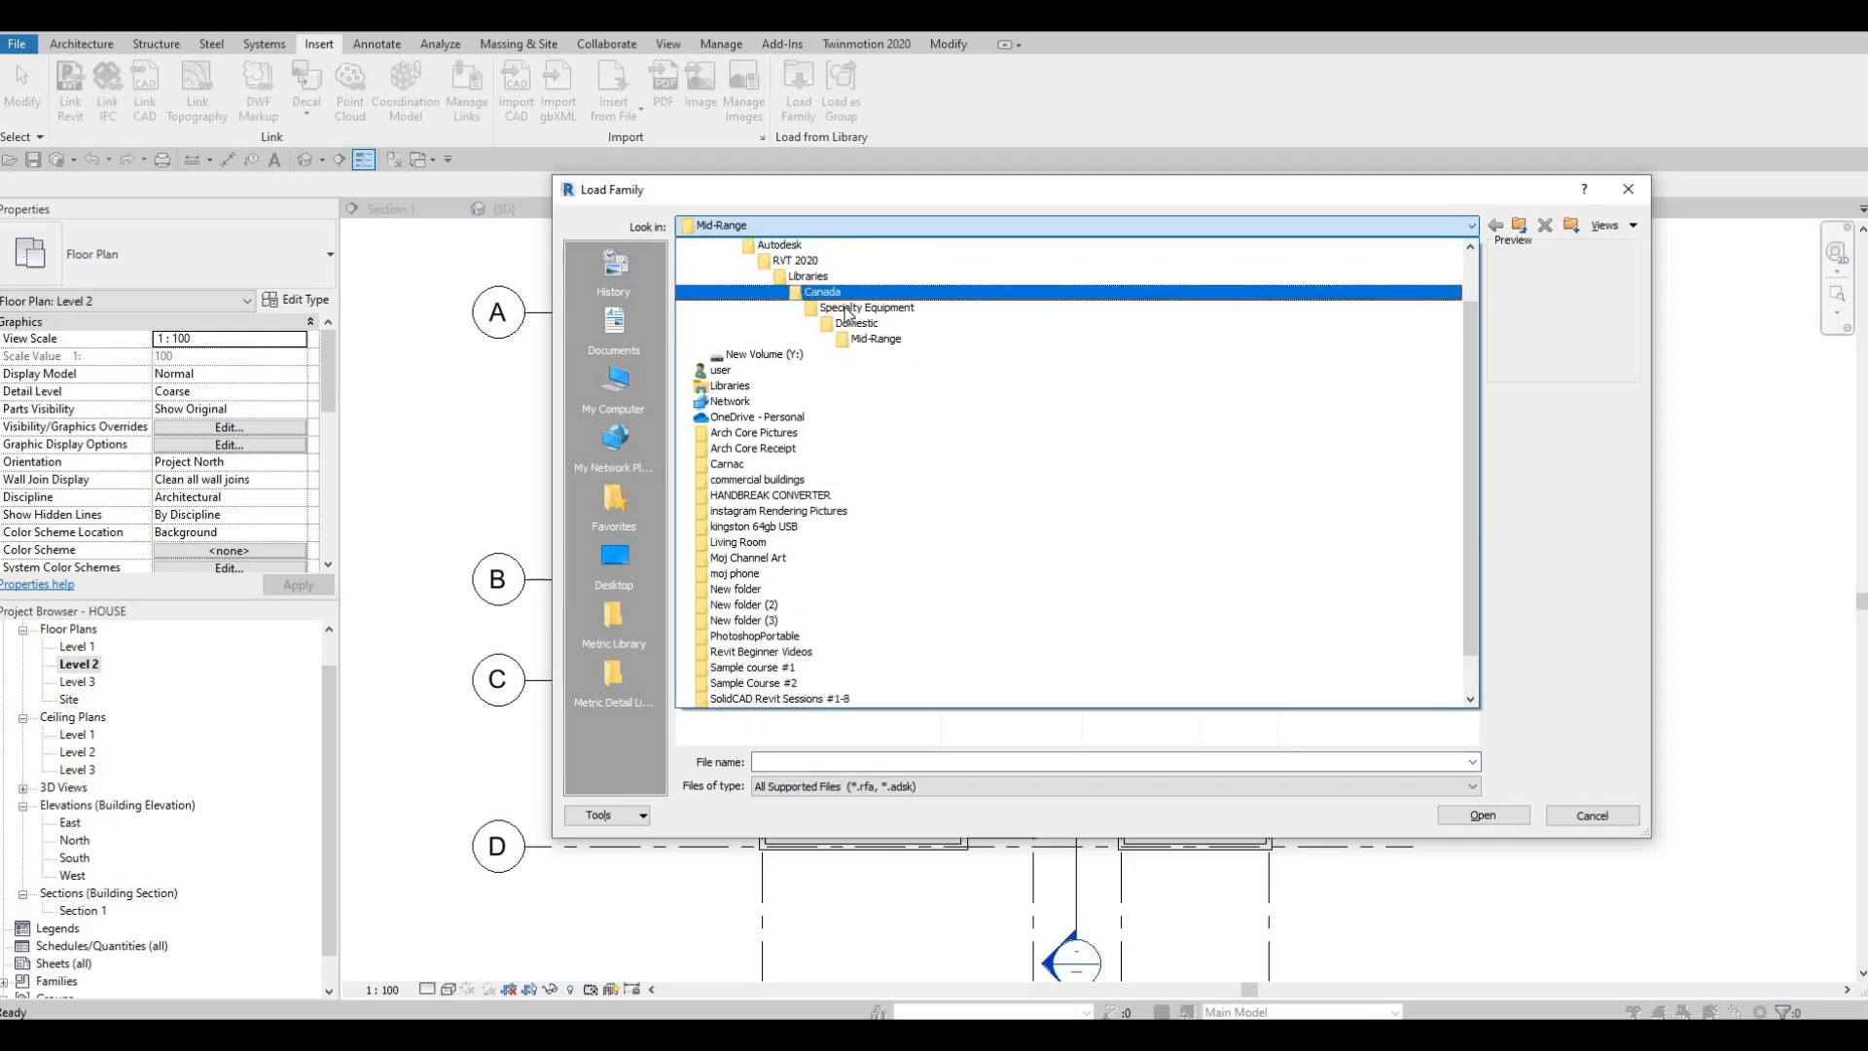
pyautogui.click(846, 307)
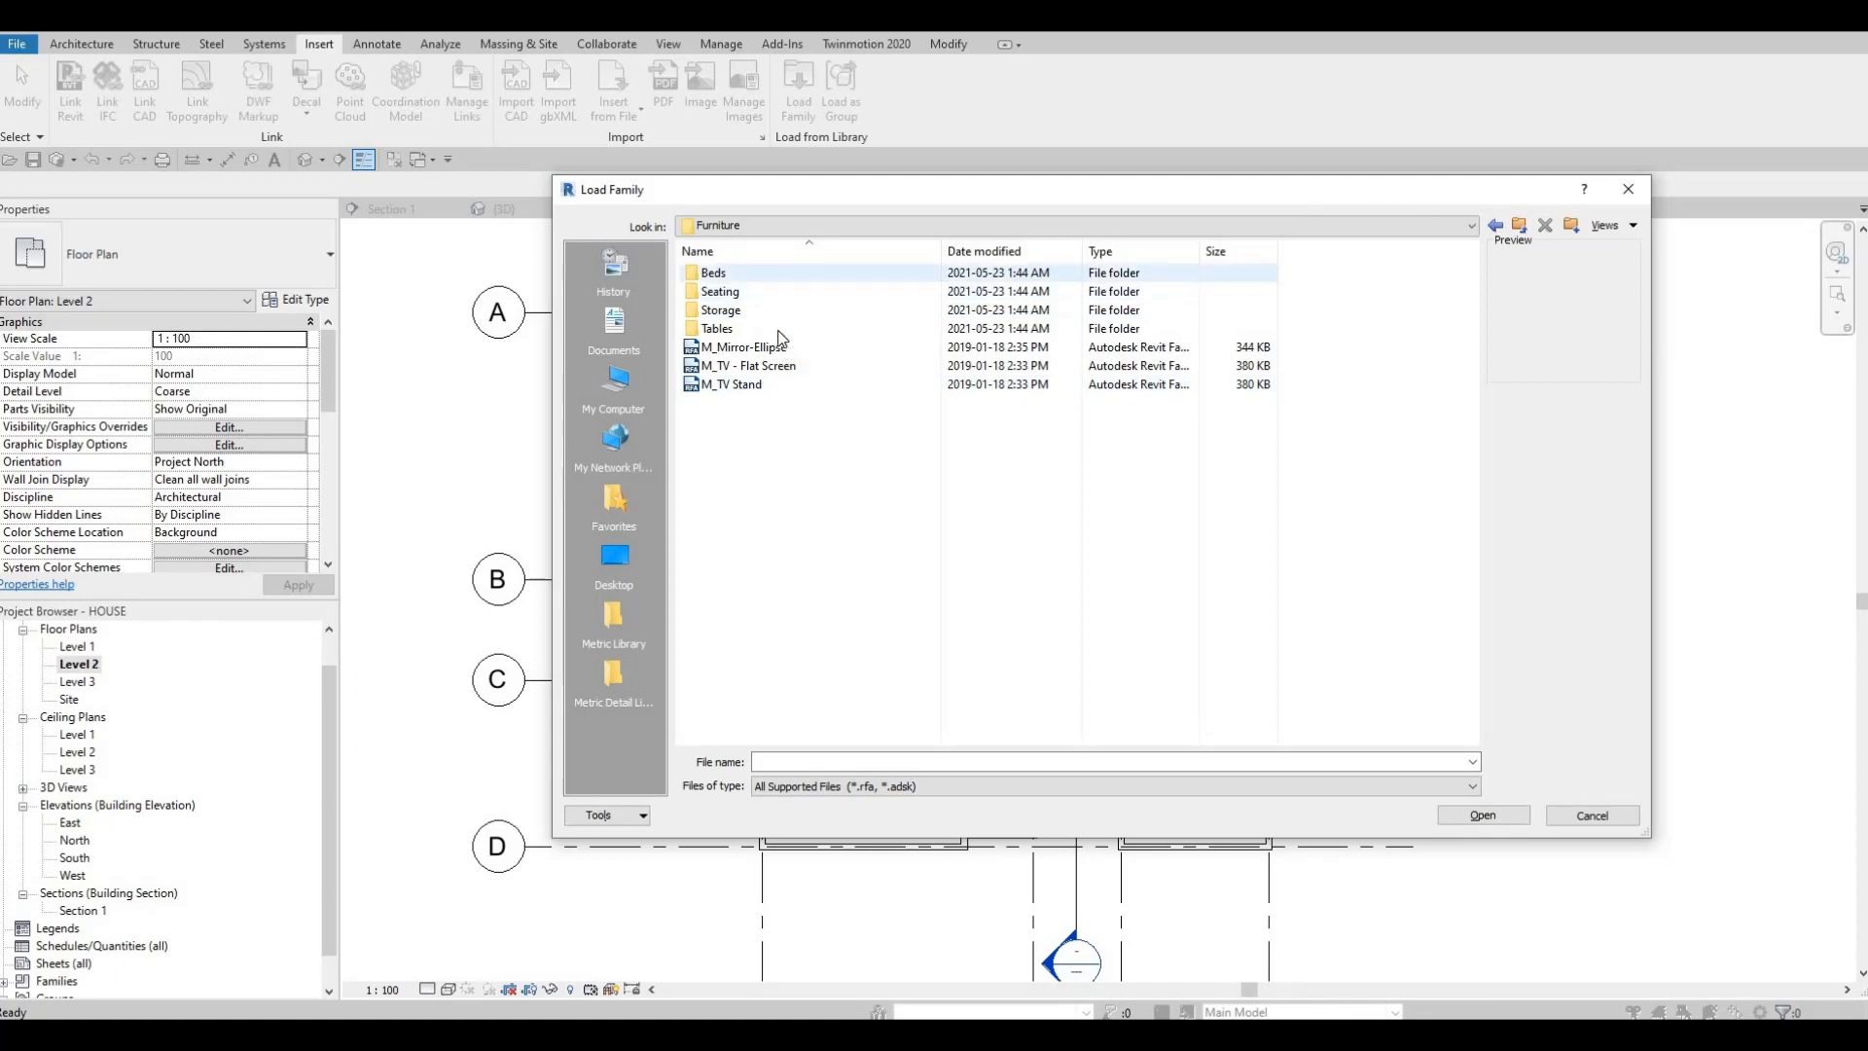
pyautogui.doubleClick(737, 274)
pyautogui.click(756, 276)
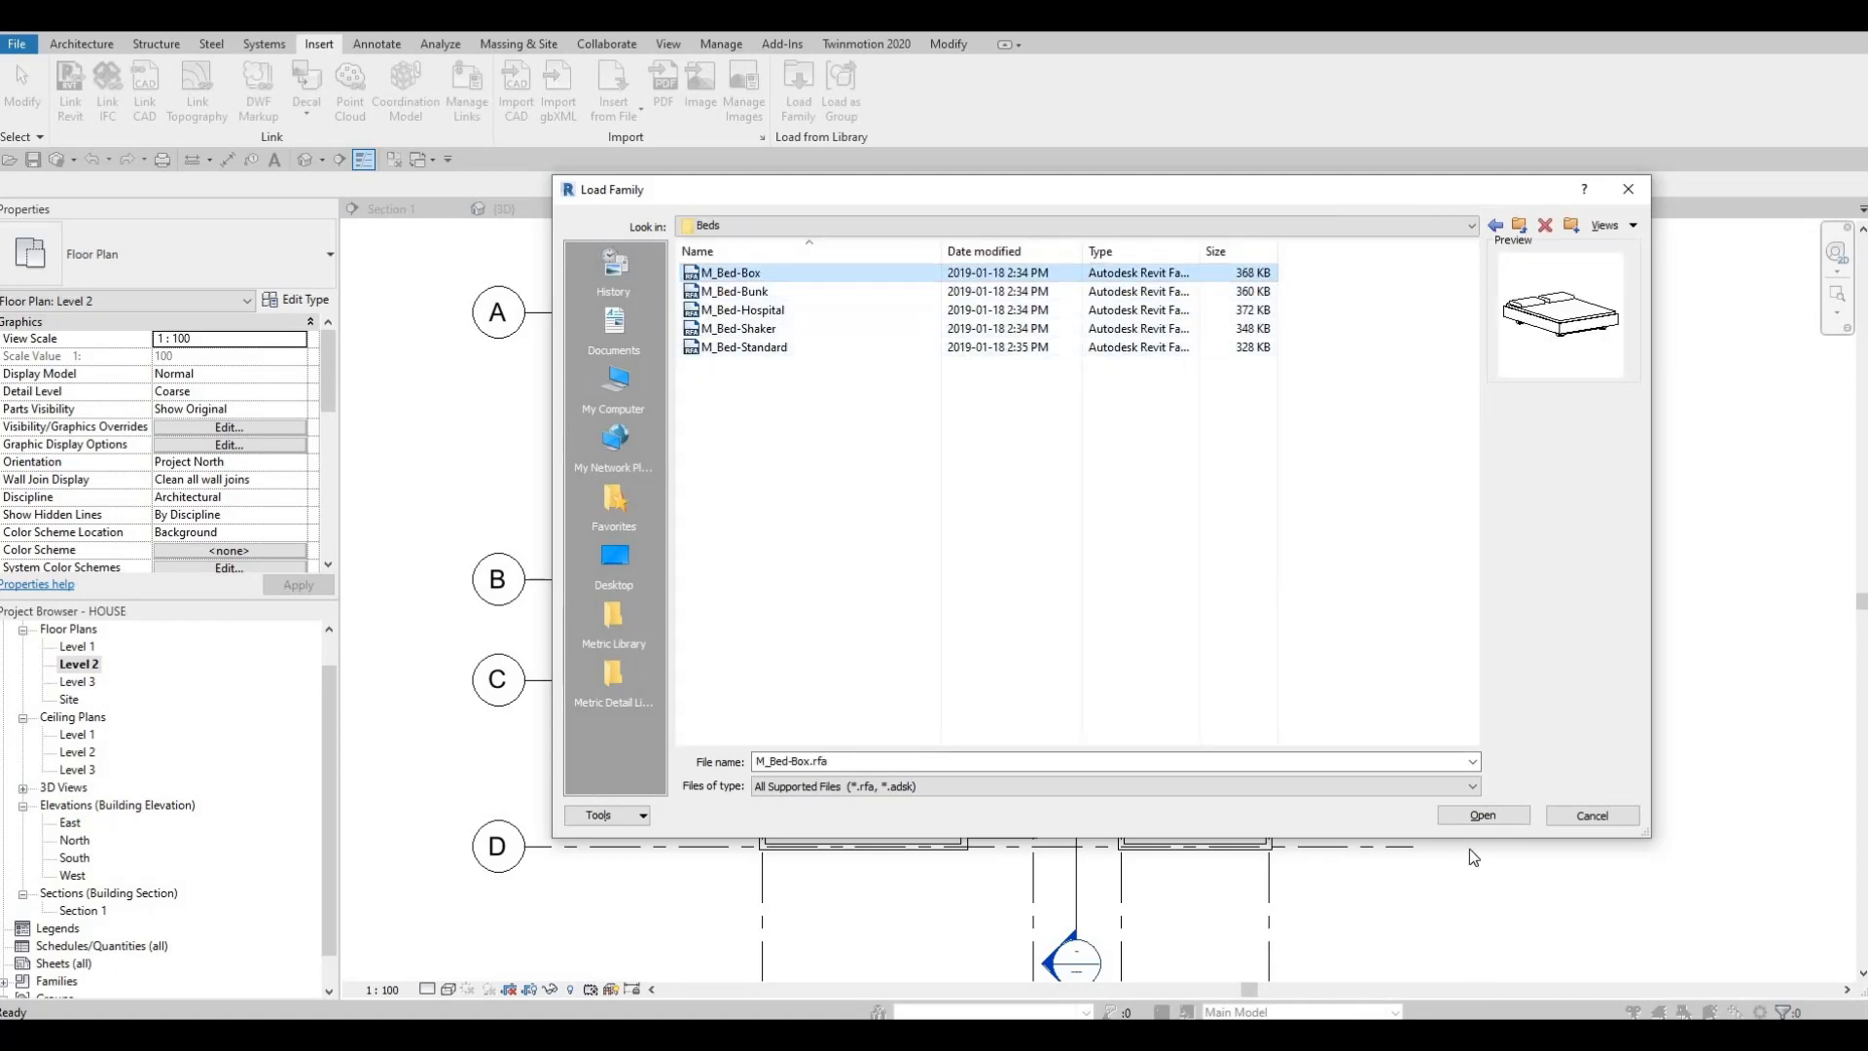
pyautogui.click(1485, 815)
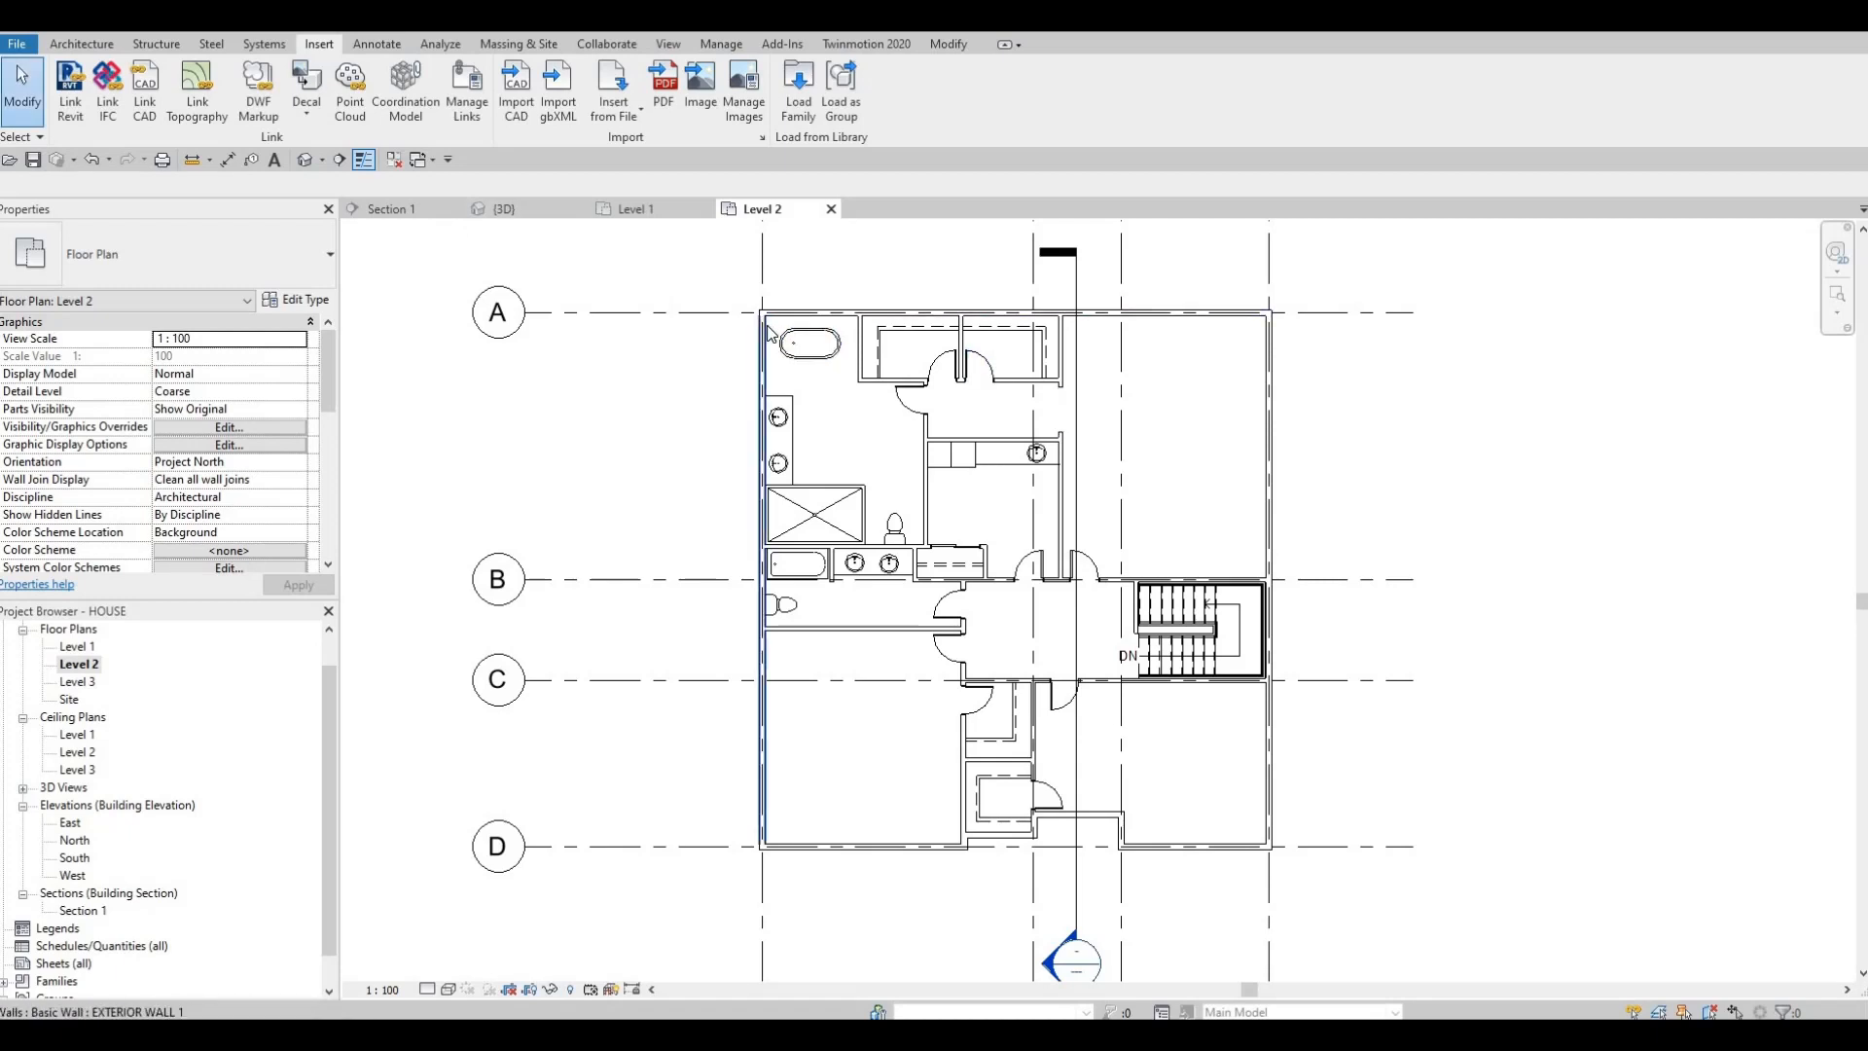
# - Place an M_Bed-Box 1525 x 2007mm - Queen in the upper-right bedroom, headboard on the exterior wall, about 3455 mm above the room's lower wall
pyautogui.press('m')
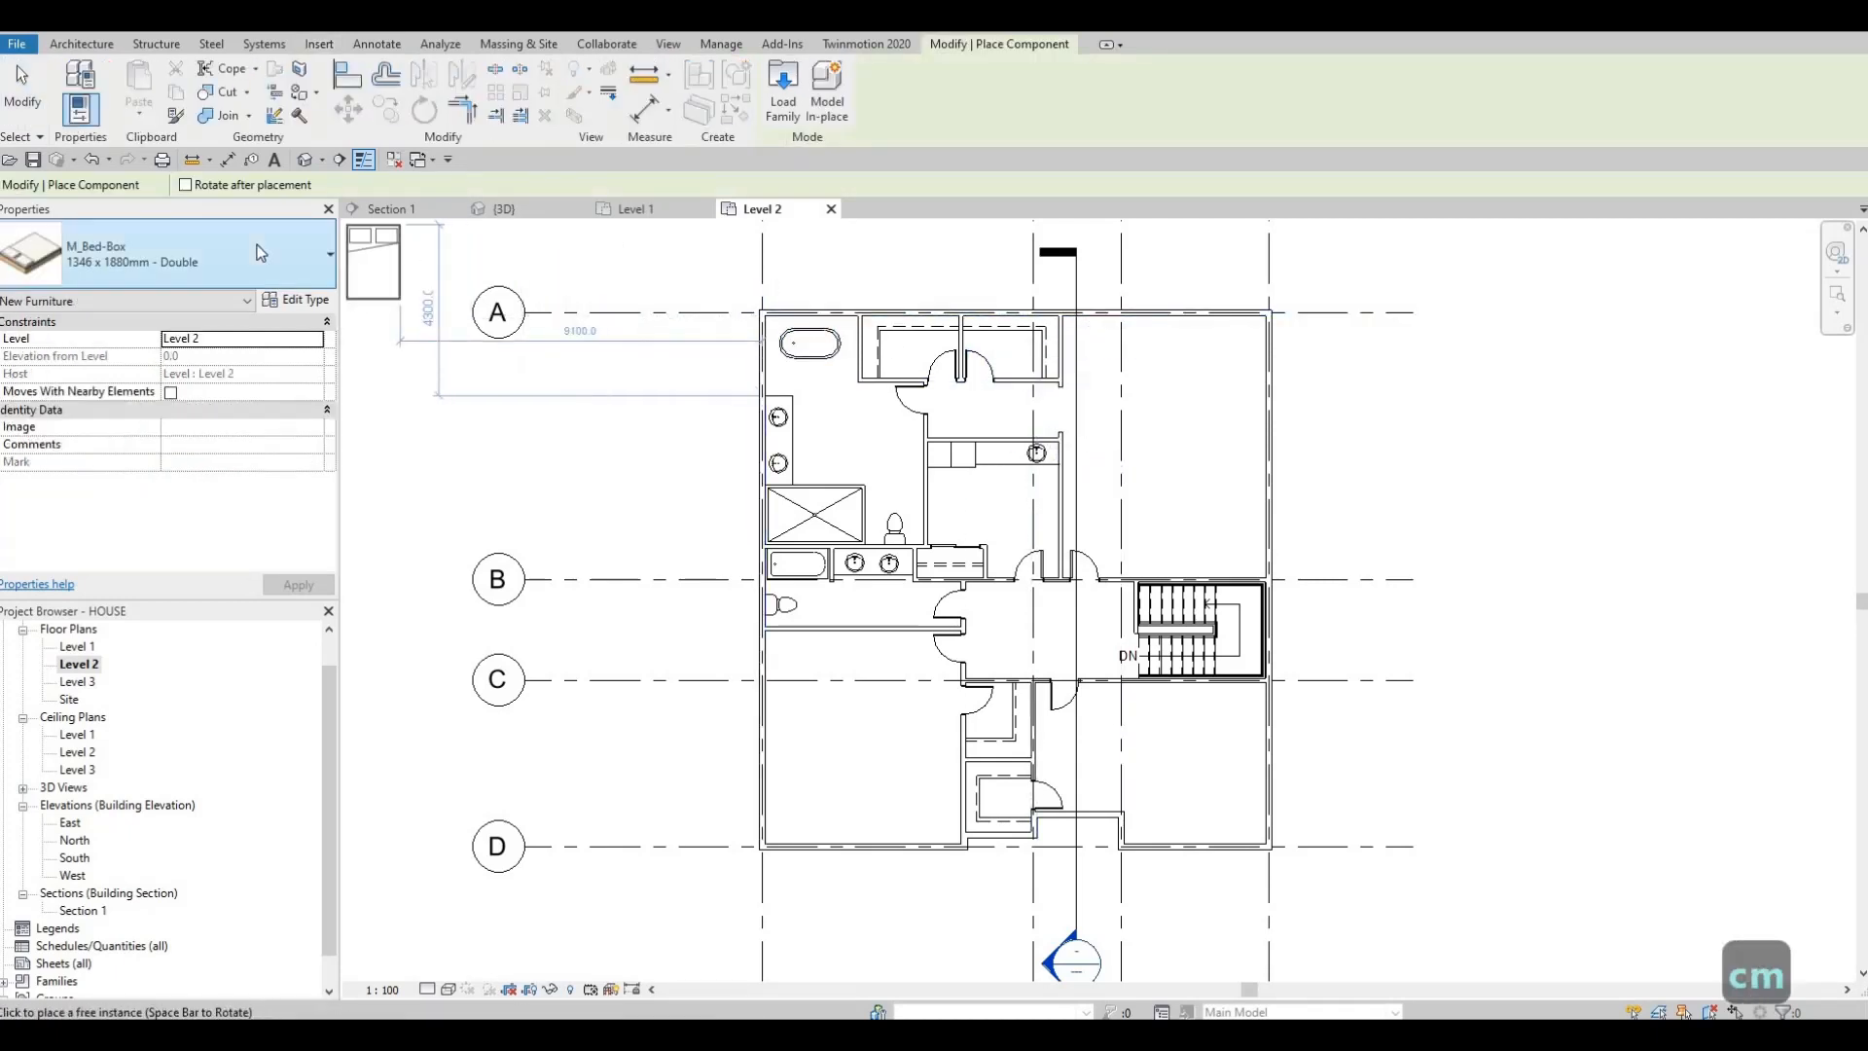
pyautogui.click(243, 260)
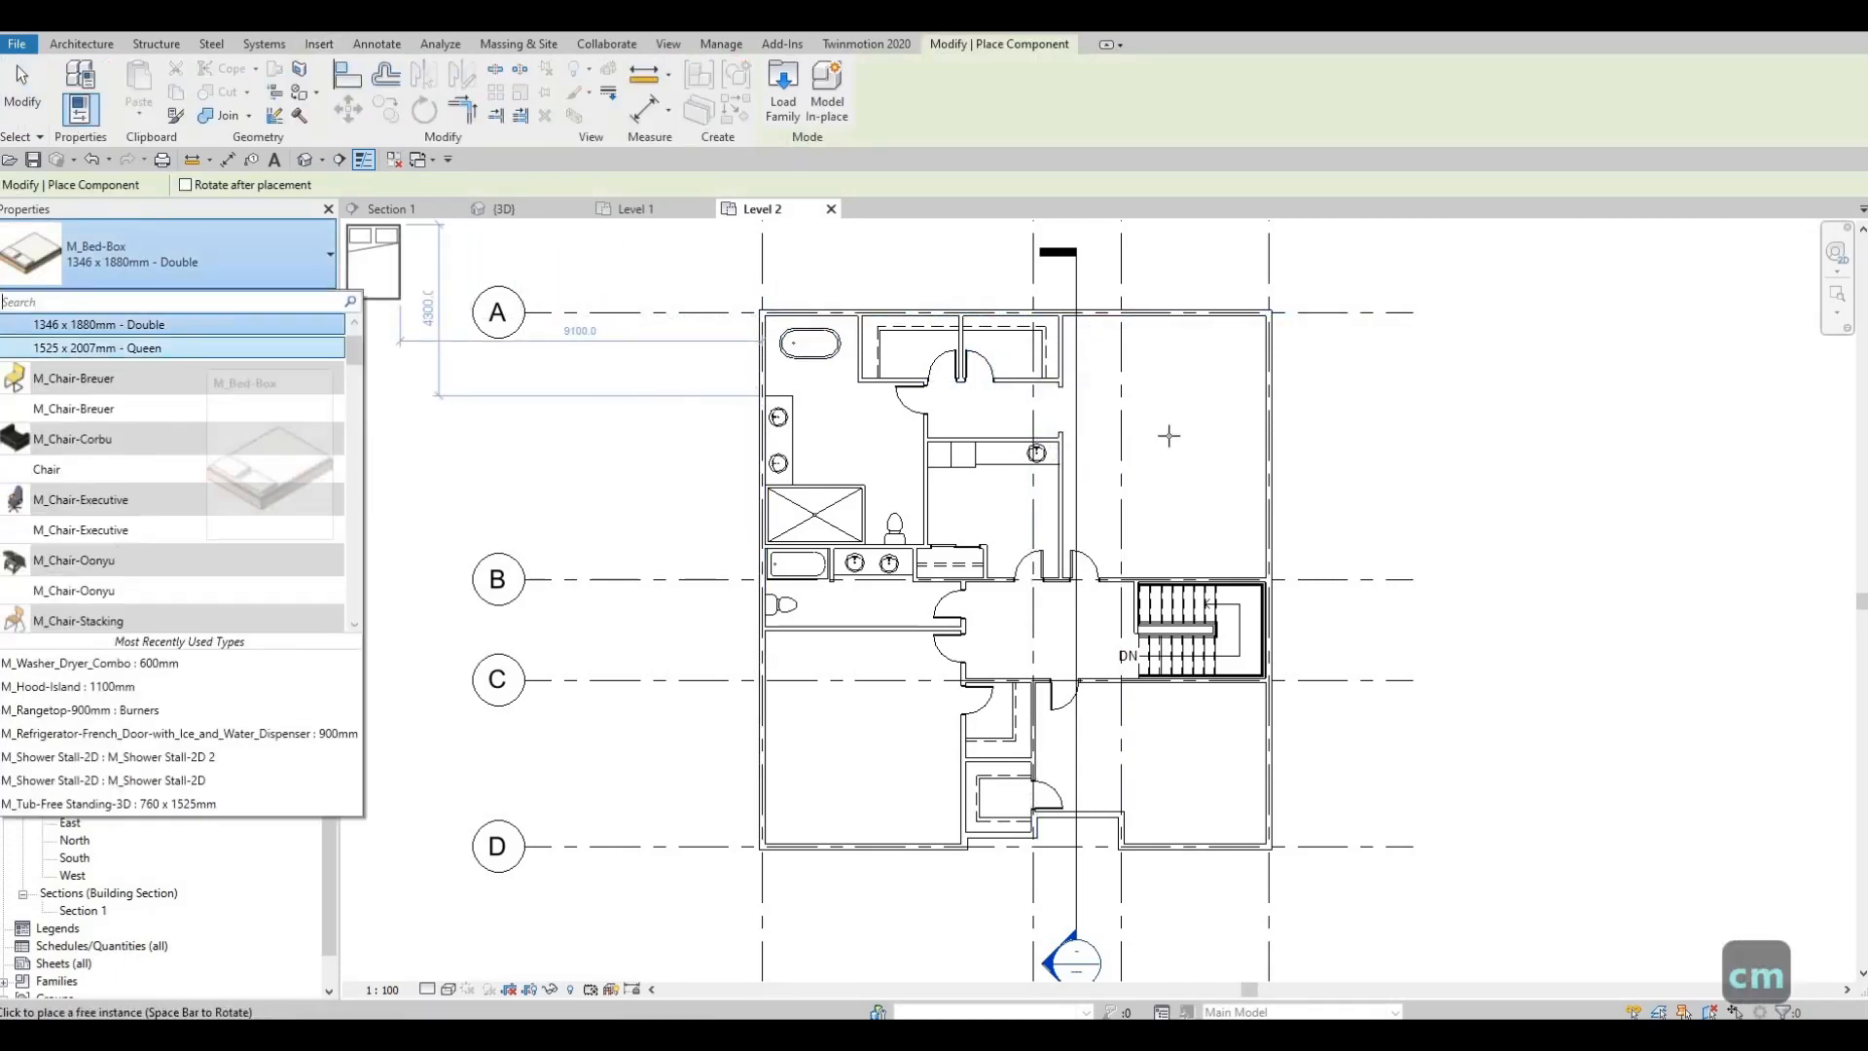
pyautogui.click(146, 334)
pyautogui.press('space')
pyautogui.press('space')
pyautogui.press('space')
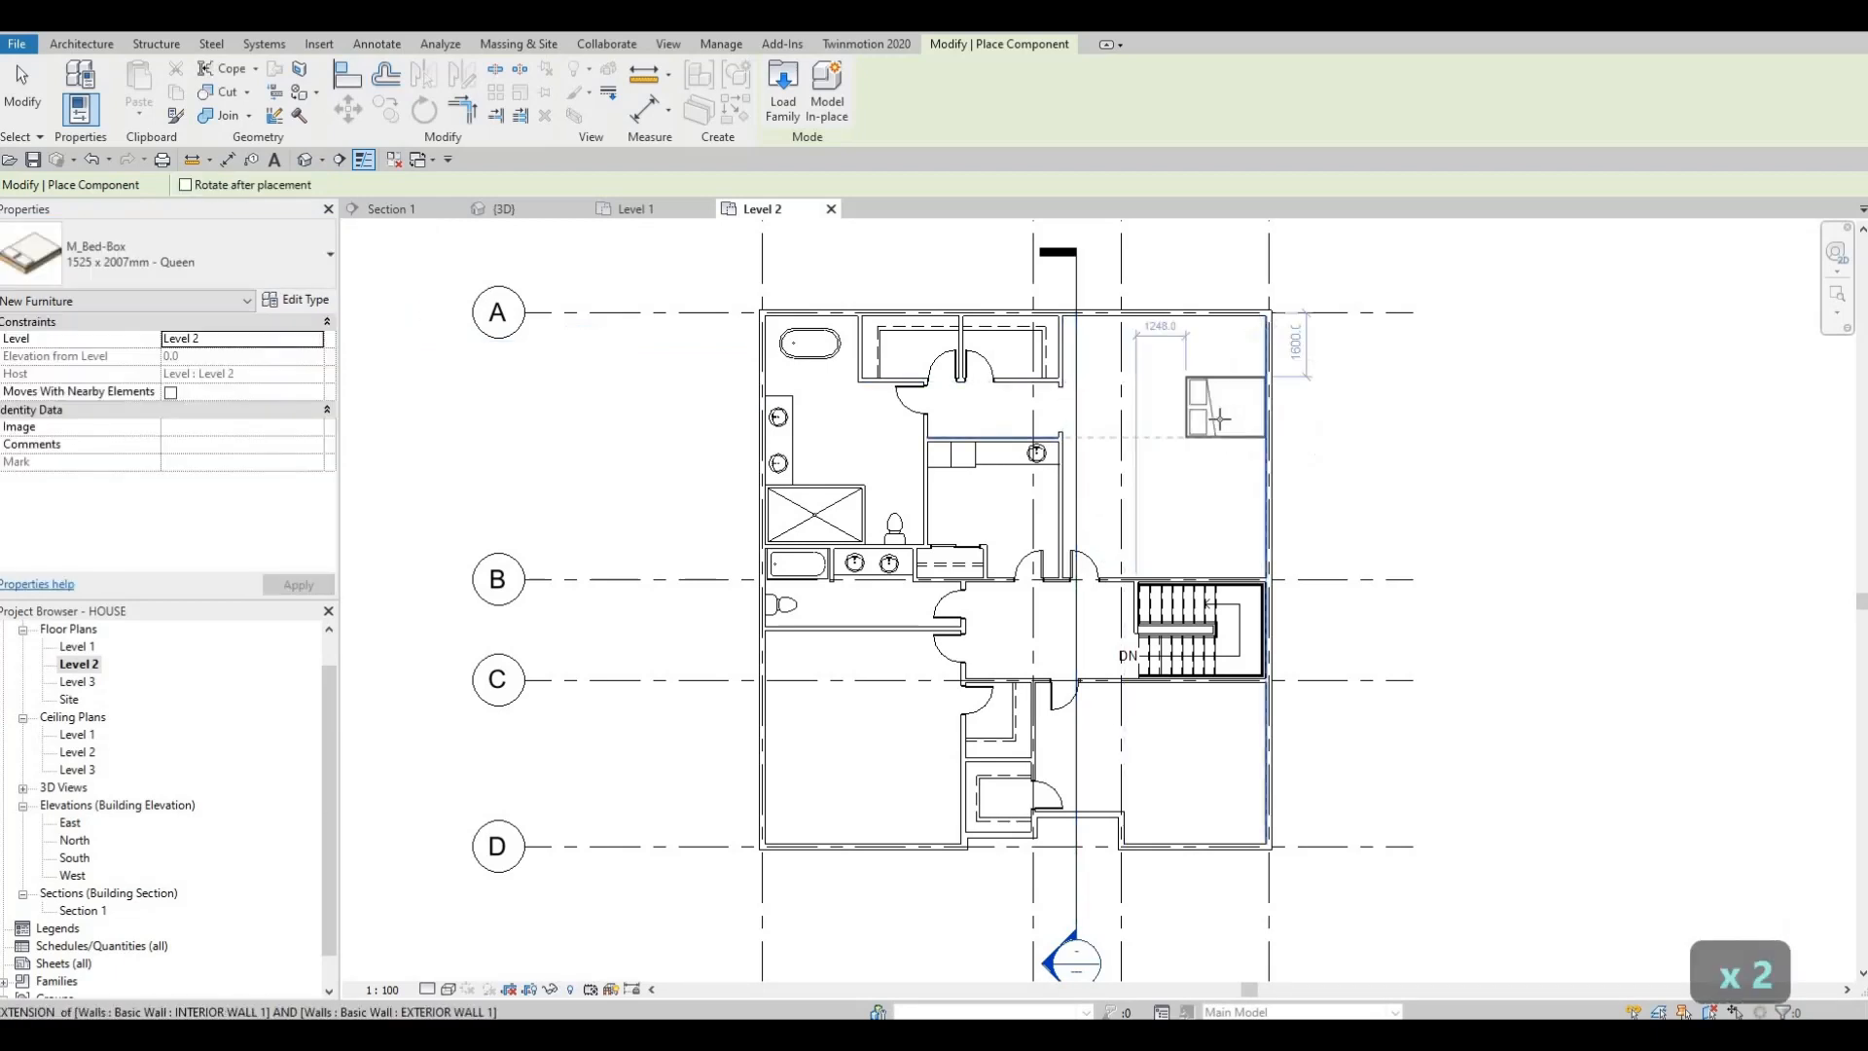
pyautogui.press('space')
pyautogui.press('space')
pyautogui.scroll(2, 1223, 409)
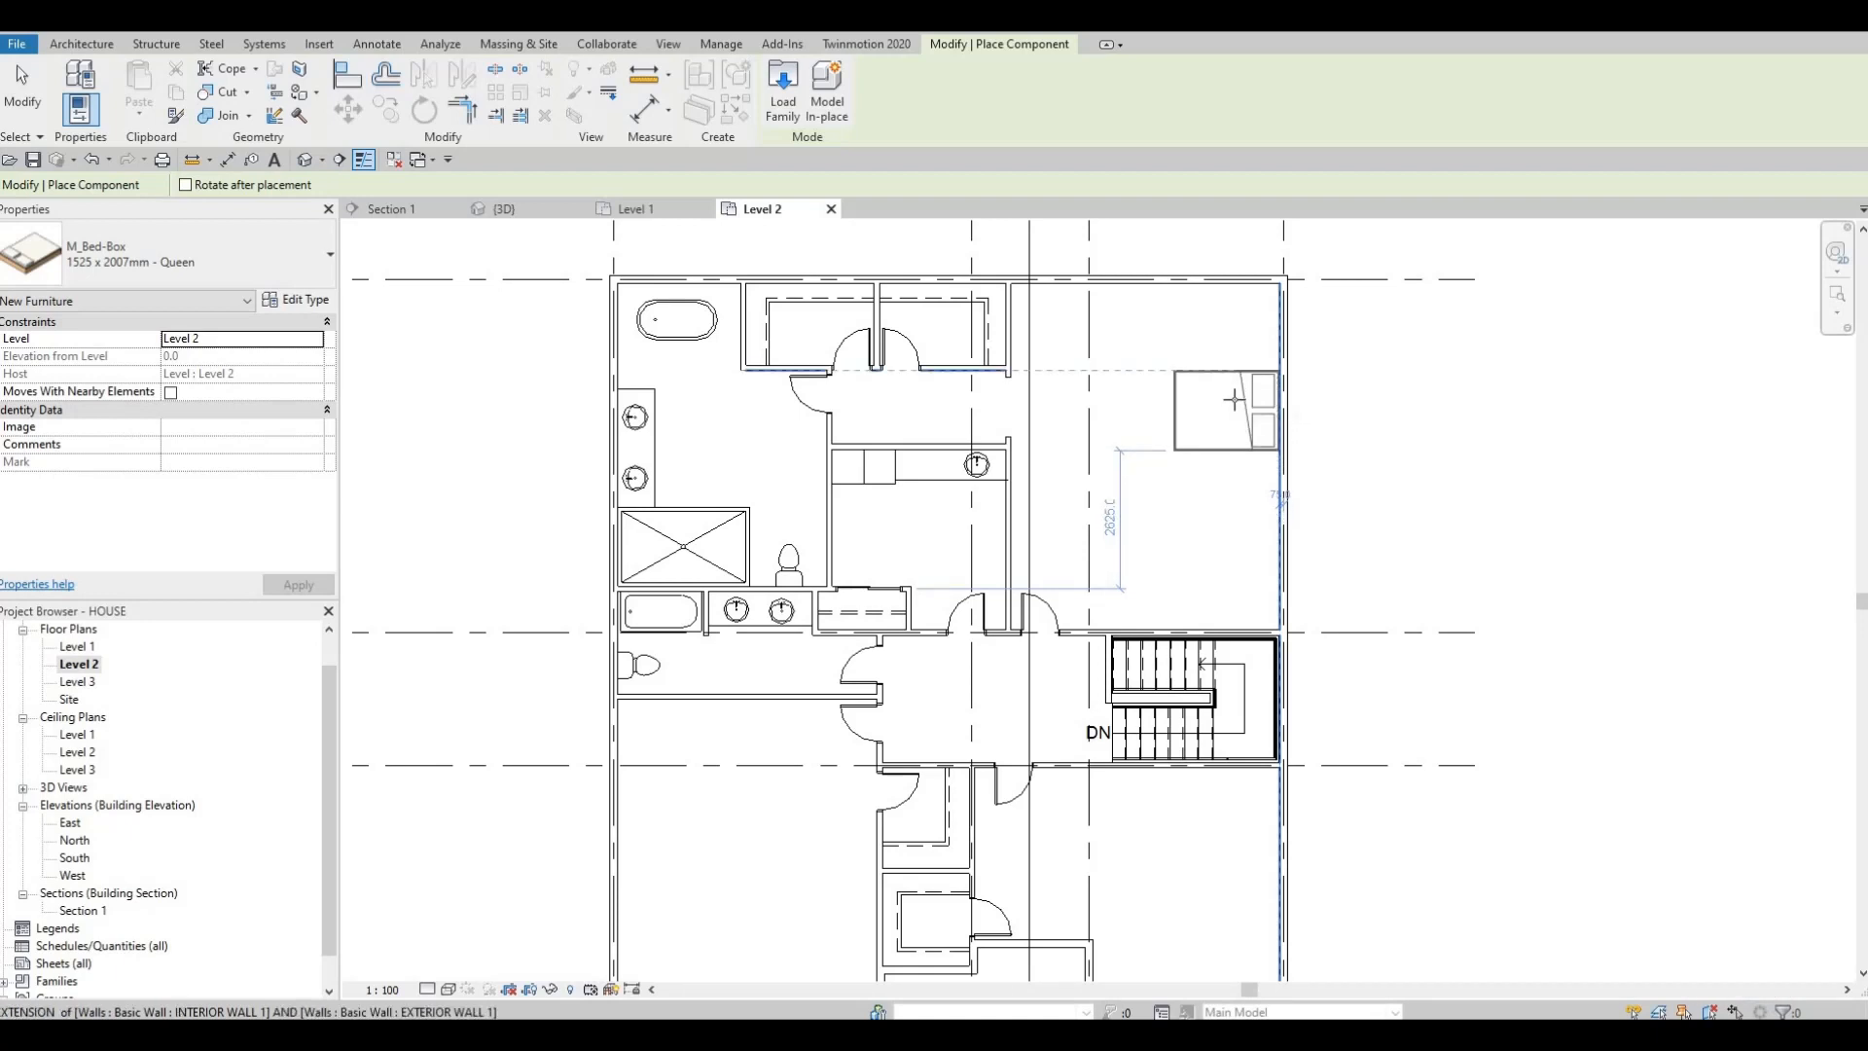
pyautogui.click(1224, 405)
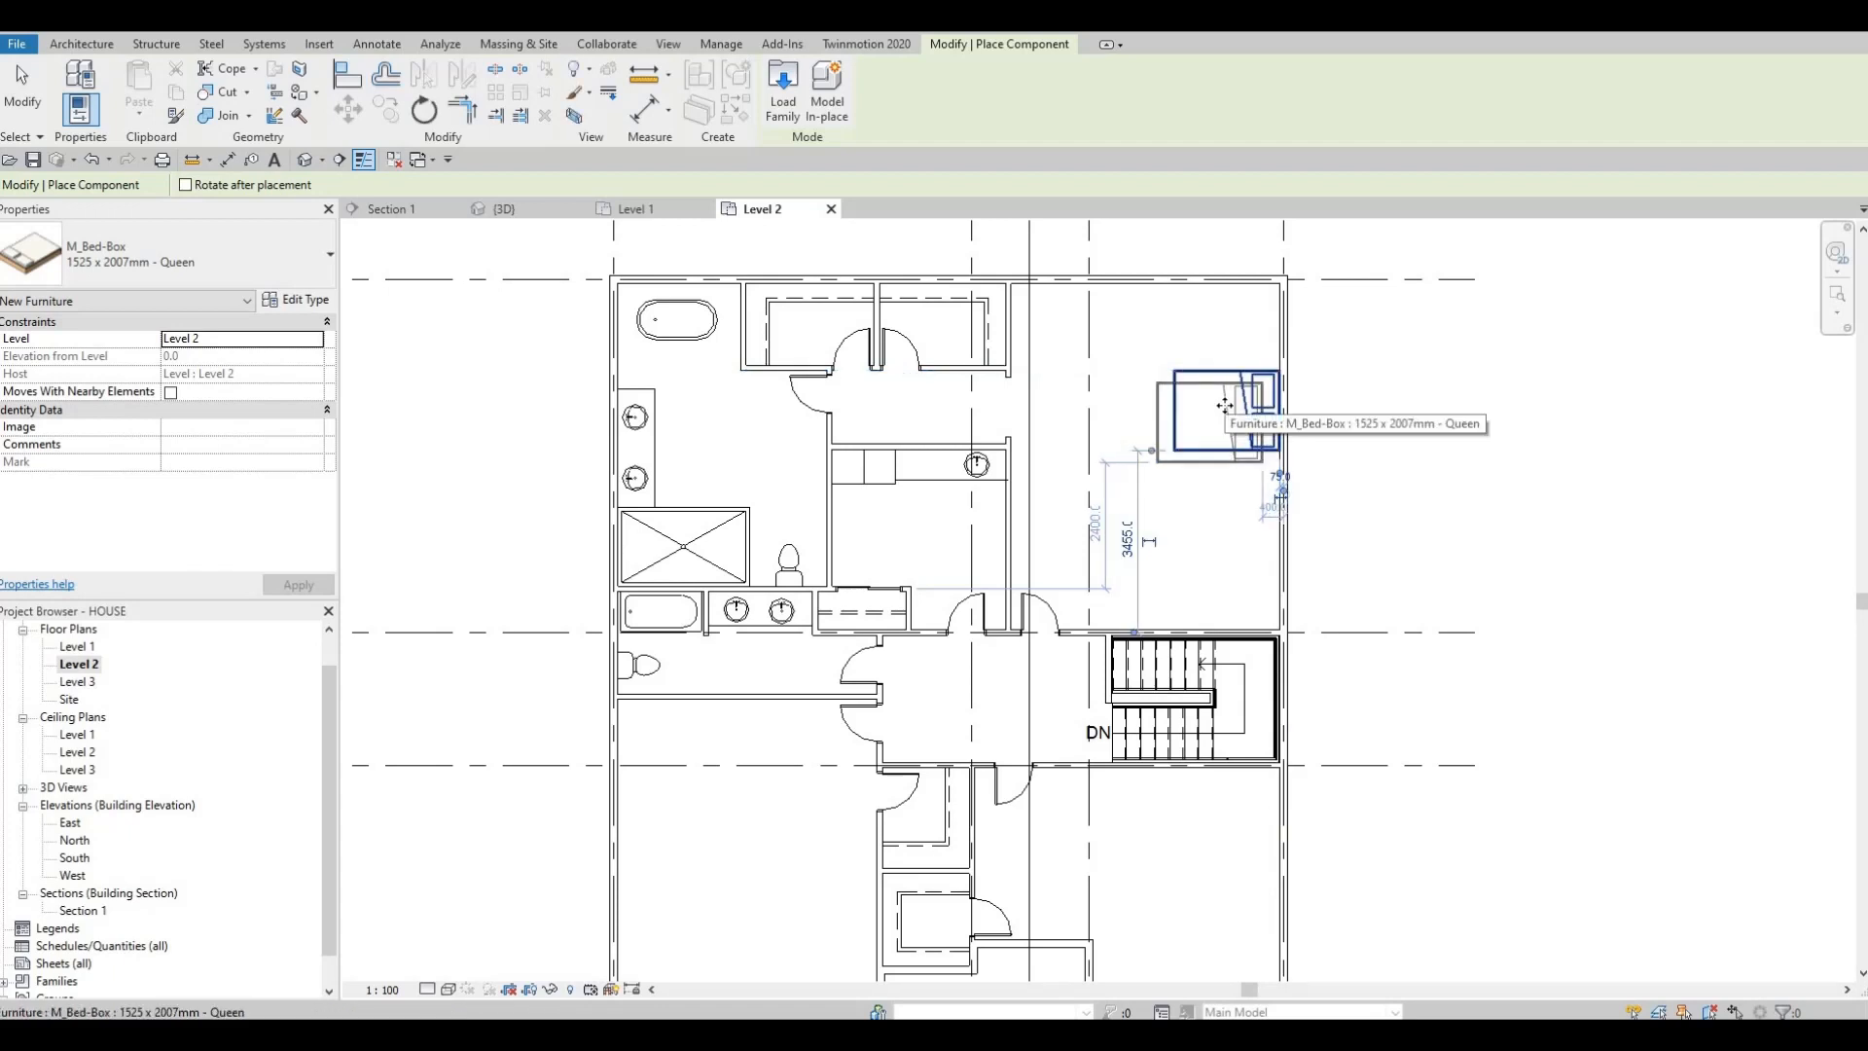
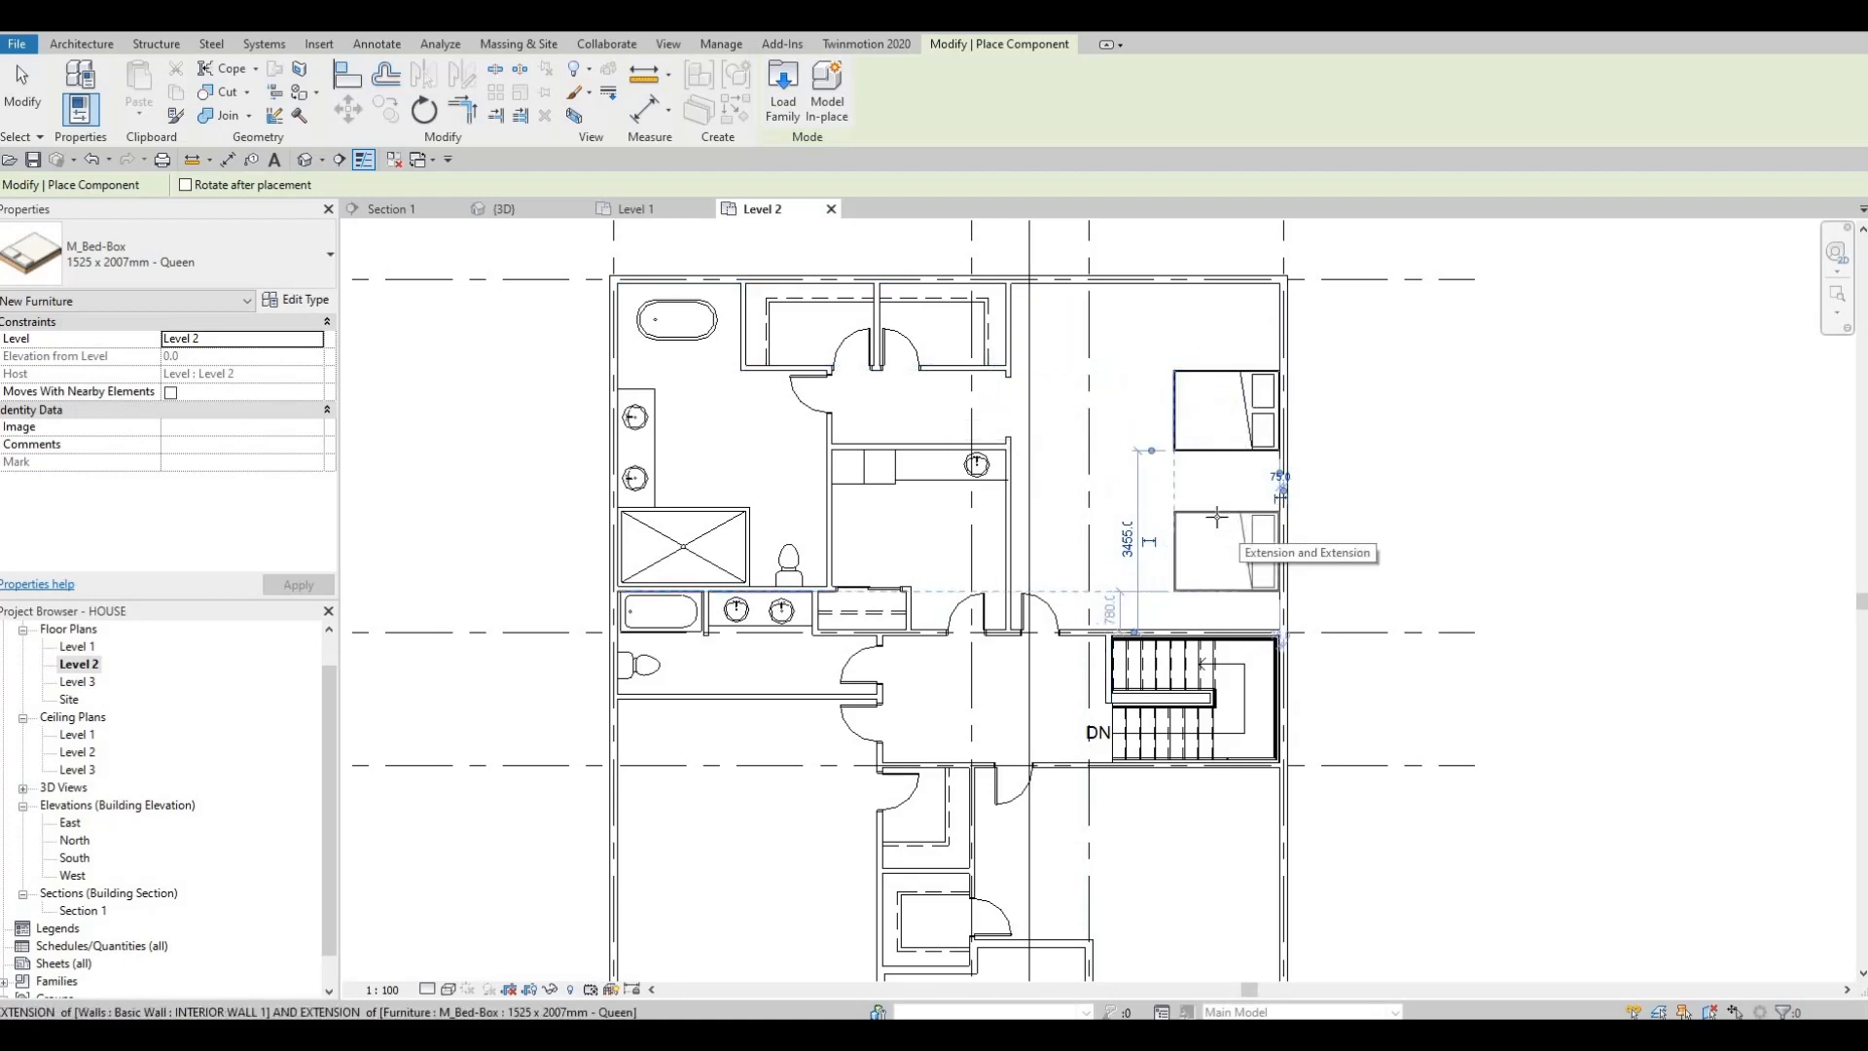
# - Place a second queen bed on the same exterior wall about 780 mm above the bedroom's lower wall, and delete the upper bed
pyautogui.click(1216, 516)
pyautogui.press('Escape')
pyautogui.press('Escape')
pyautogui.click(1211, 453)
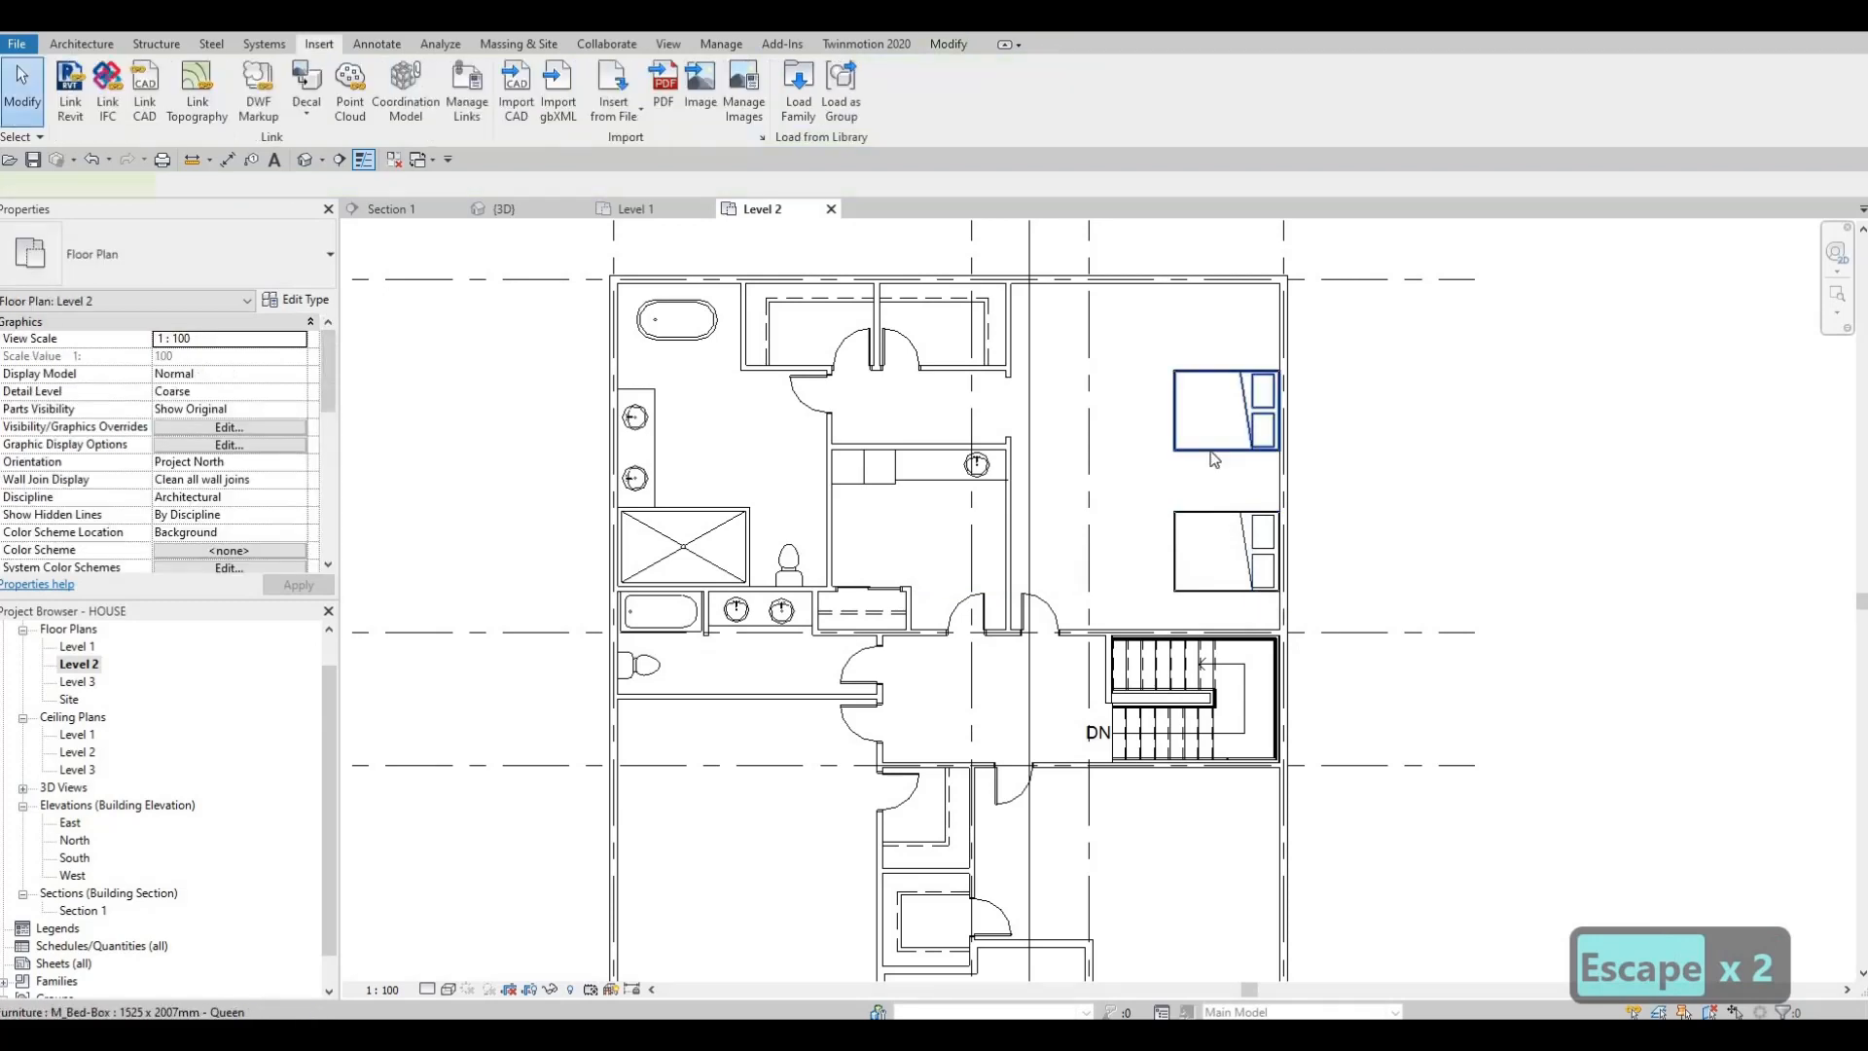
pyautogui.press('Delete')
# - Move the remaining queen bed up along the exterior wall to about 790 mm above the line of the laundry's upper wall
pyautogui.click(1206, 522)
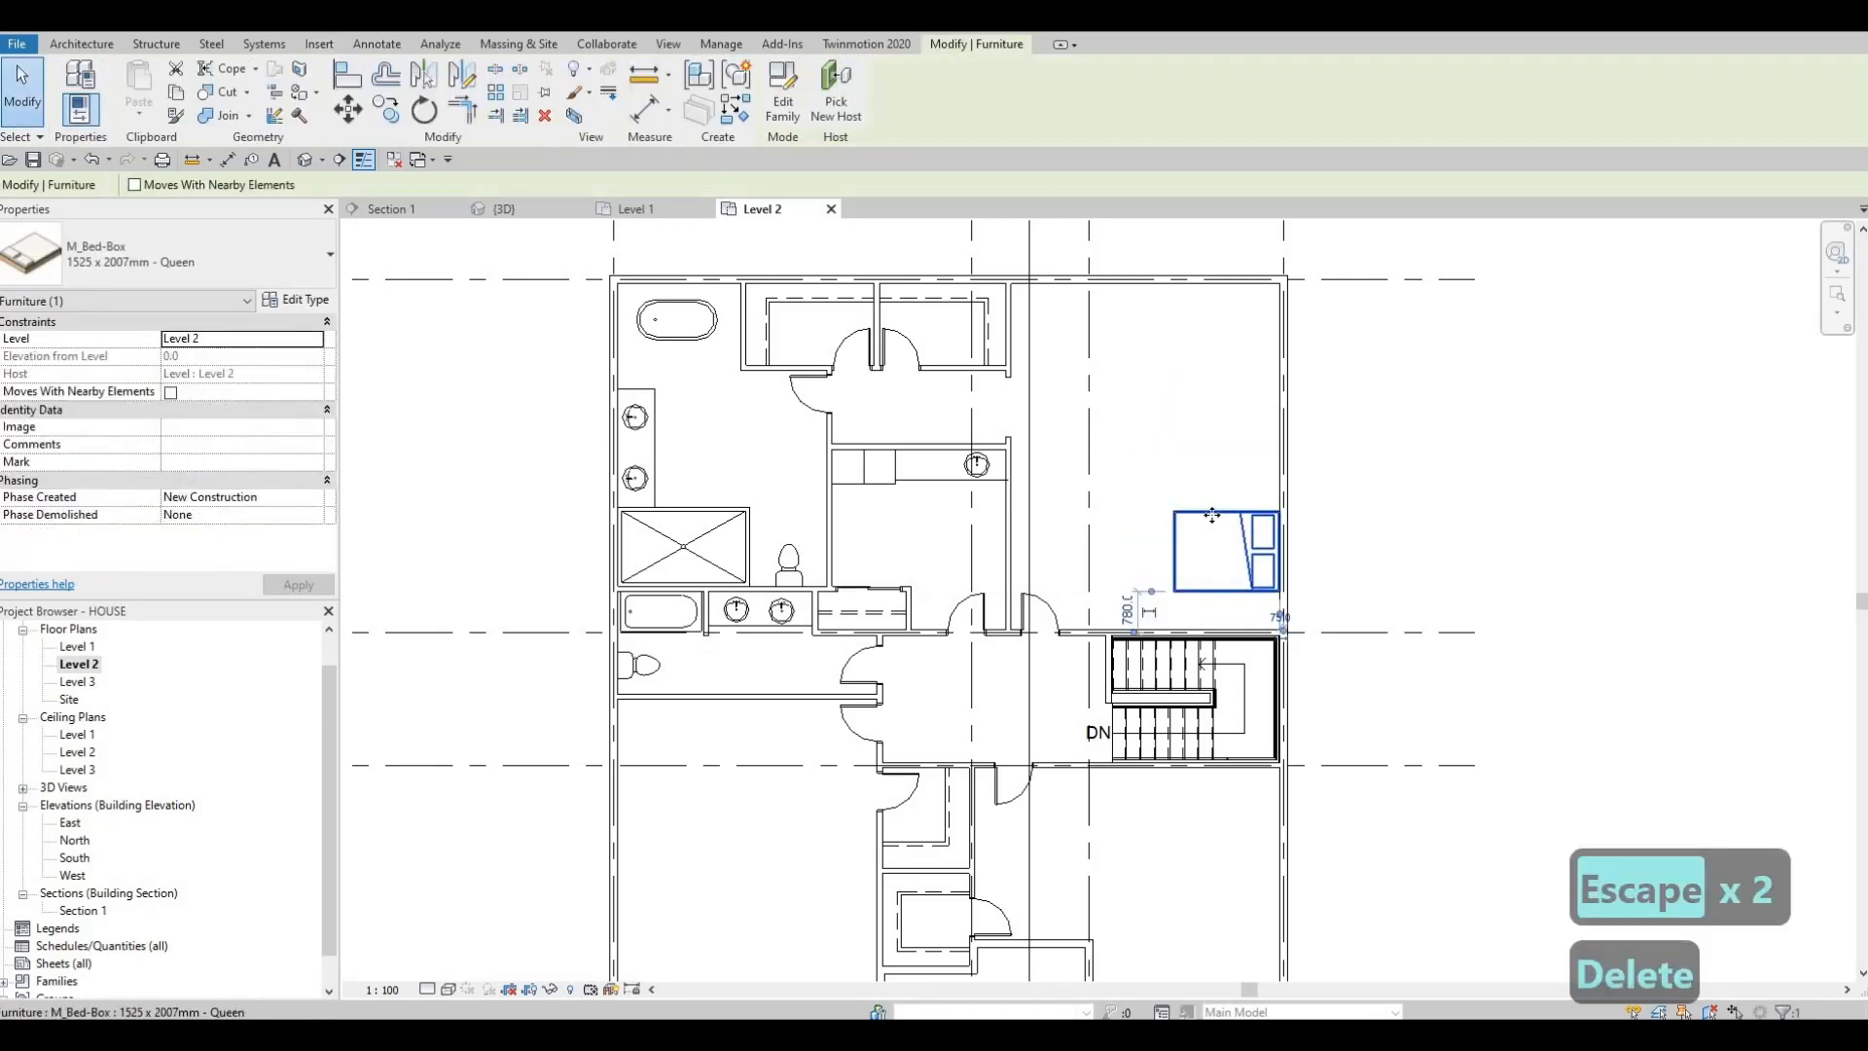
pyautogui.moveTo(1212, 513); pyautogui.dragTo(1214, 376)
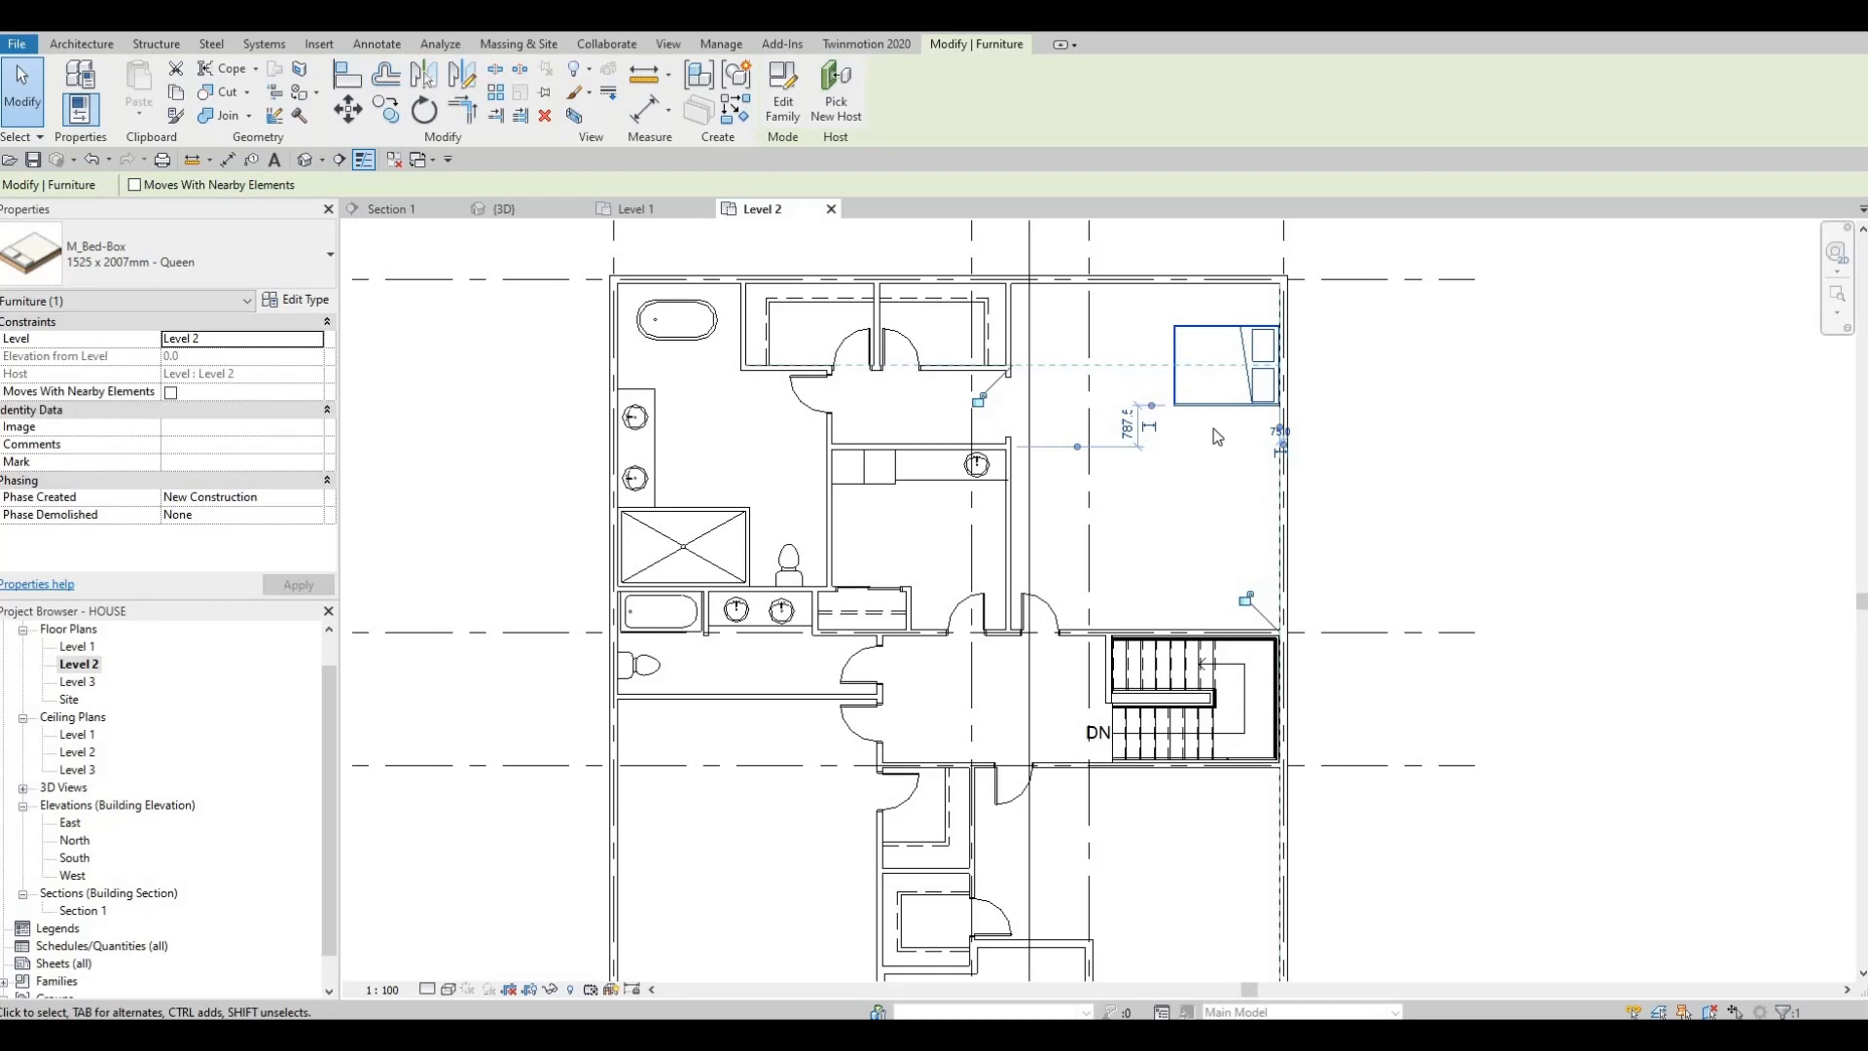
pyautogui.press('Escape')
pyautogui.press('Escape')
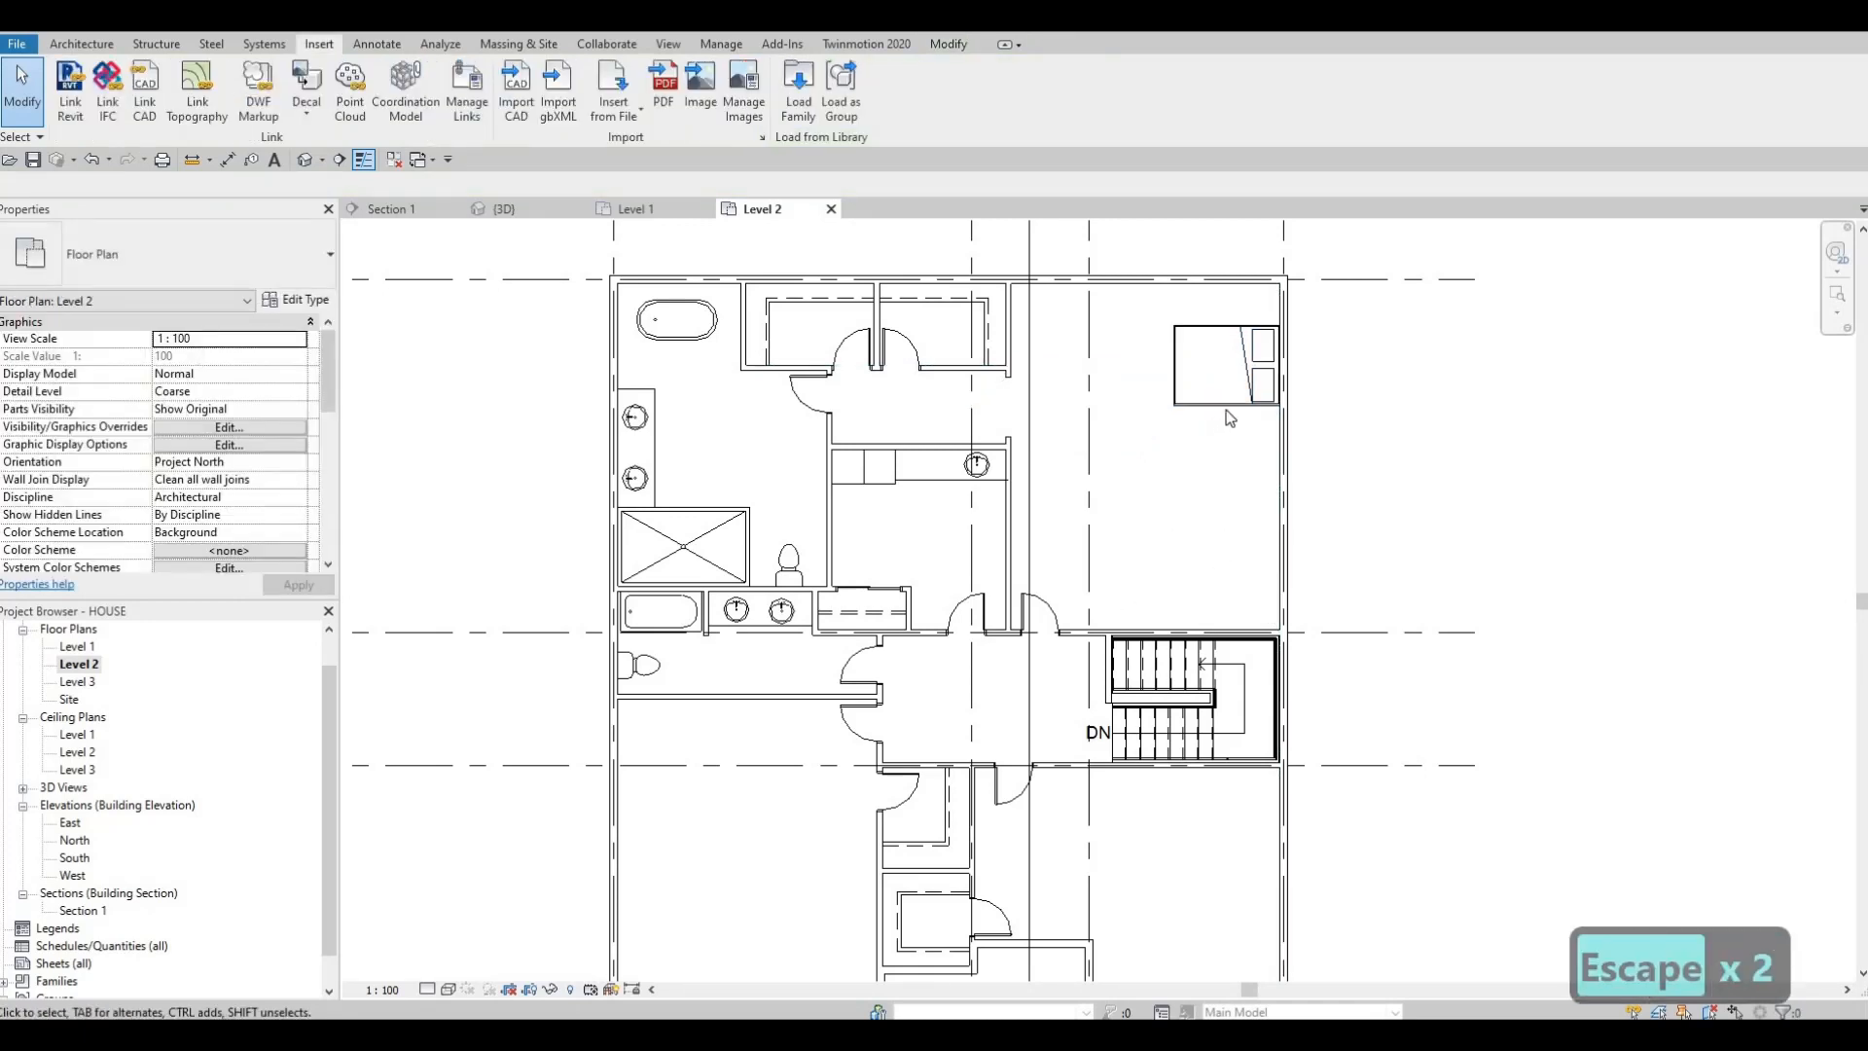
# - Place a matching queen bed in the lower-right bedroom, headboard on the right exterior wall, about 1370 mm above the lower exterior wall
pyautogui.click(1225, 405)
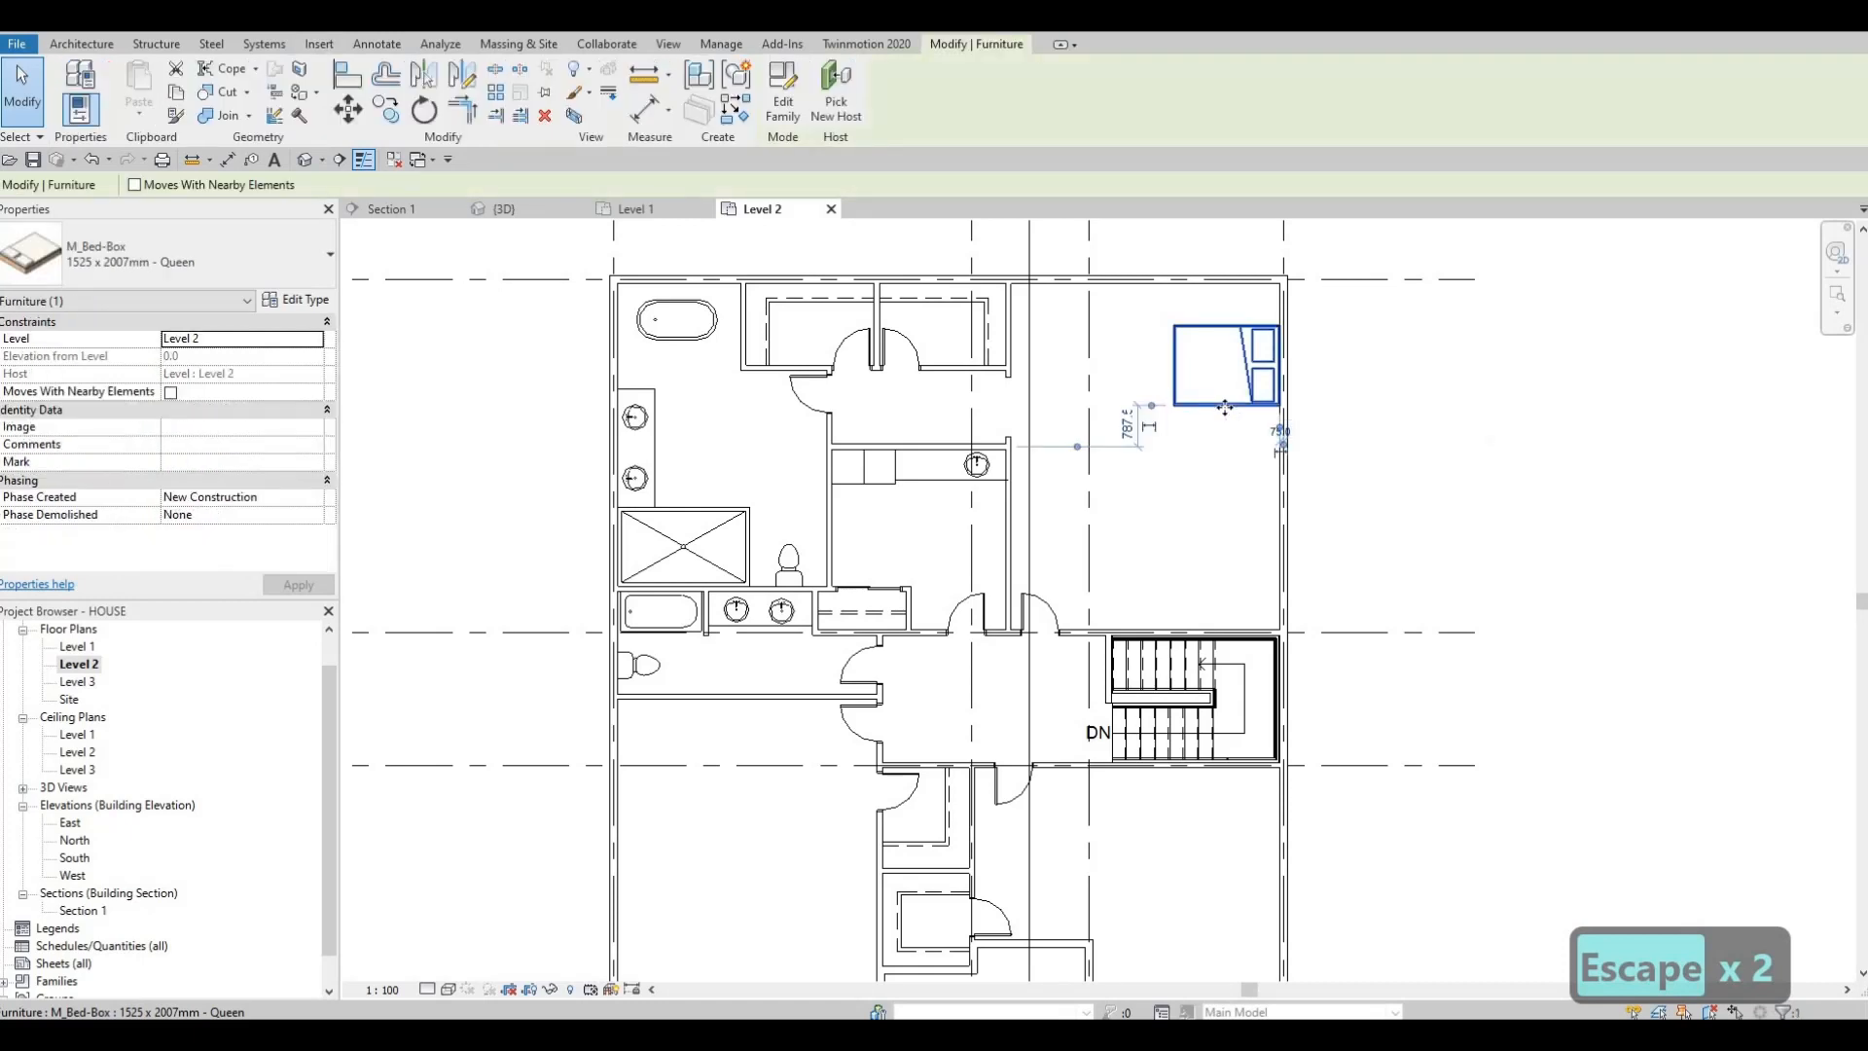
pyautogui.press('c')
pyautogui.press('s')
pyautogui.scroll(-2, 1206, 661)
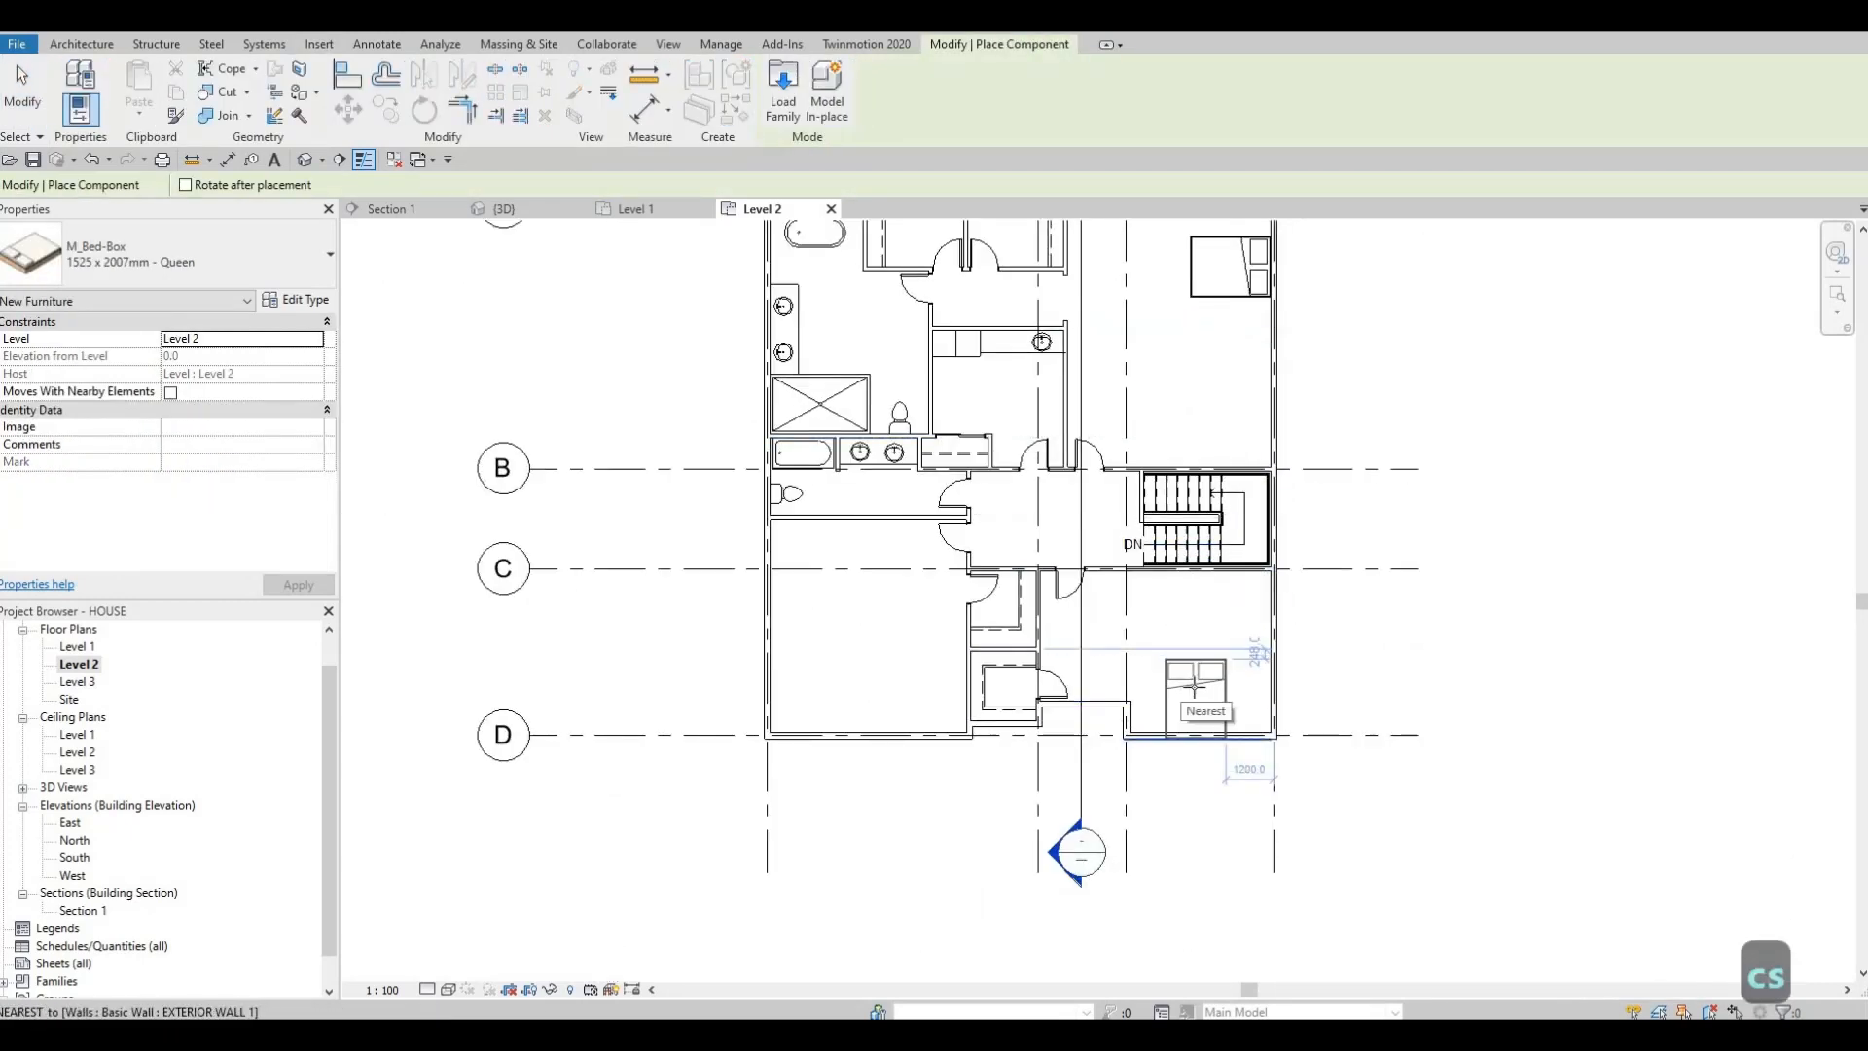
pyautogui.press('space')
pyautogui.press('space')
pyautogui.press('space')
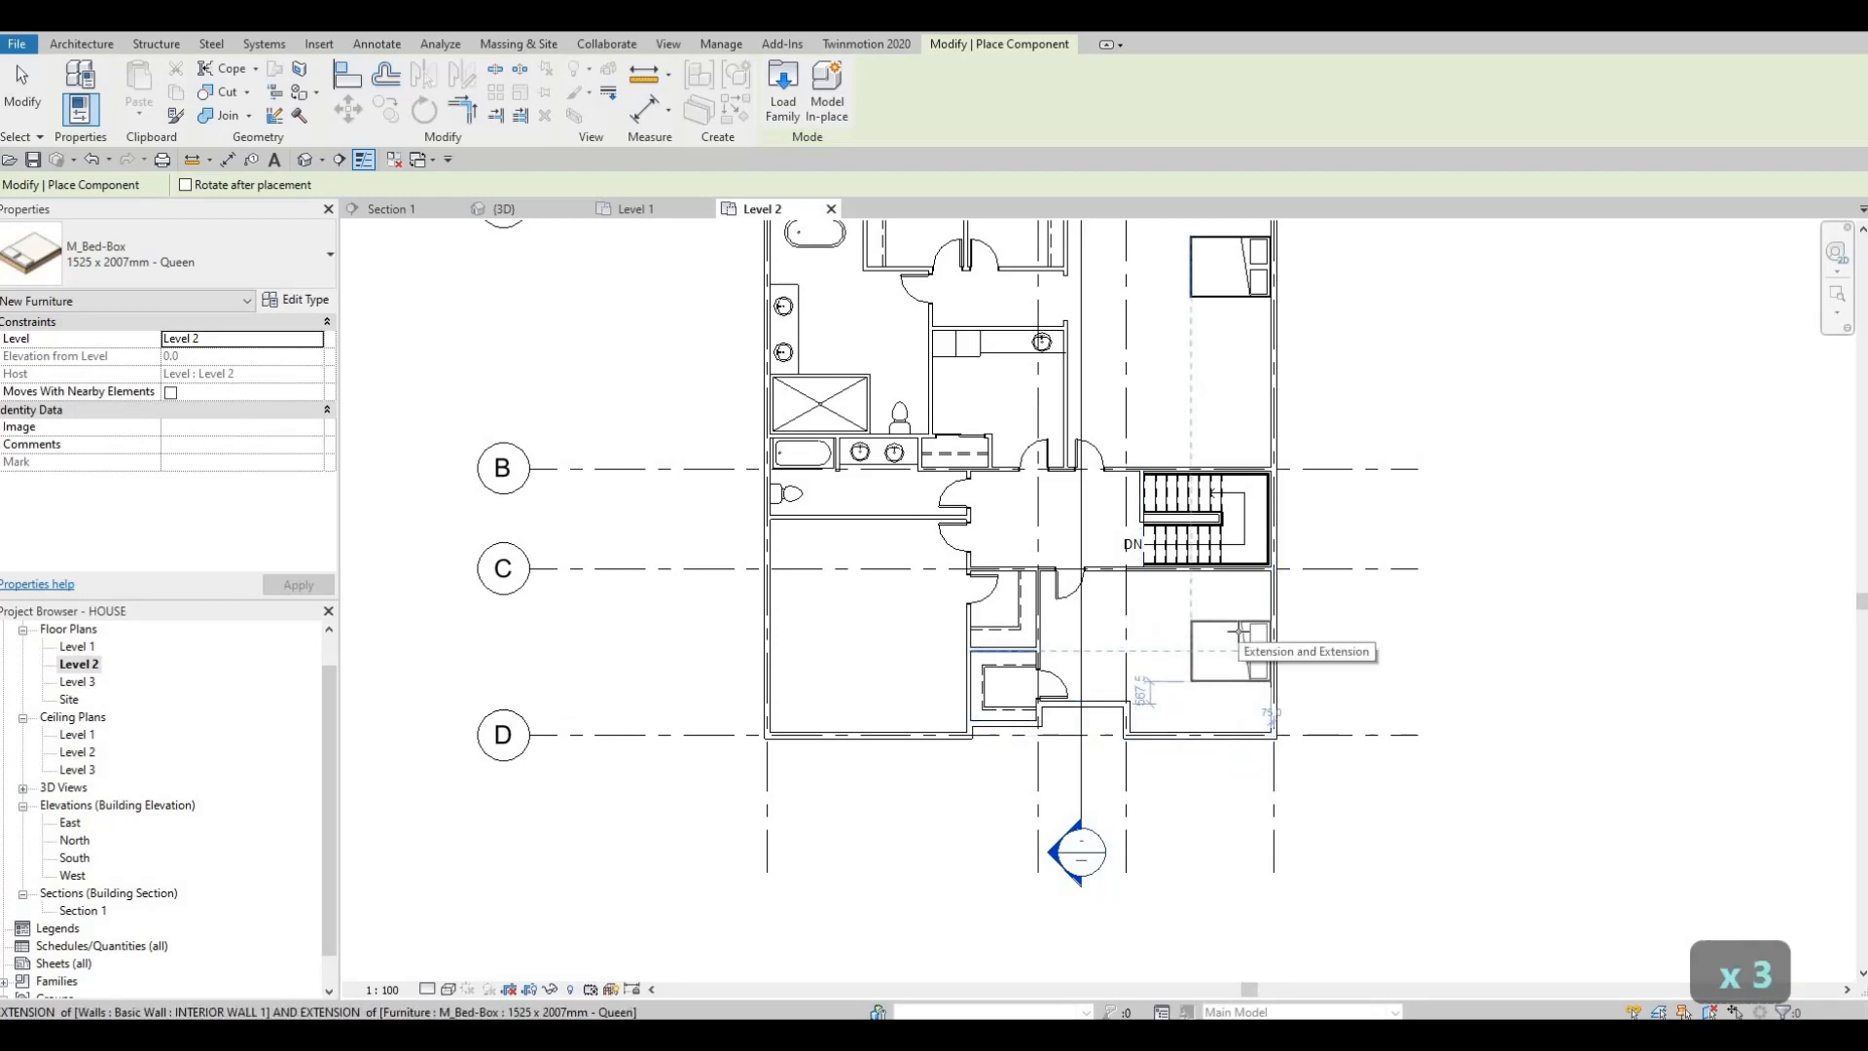
pyautogui.click(1170, 751)
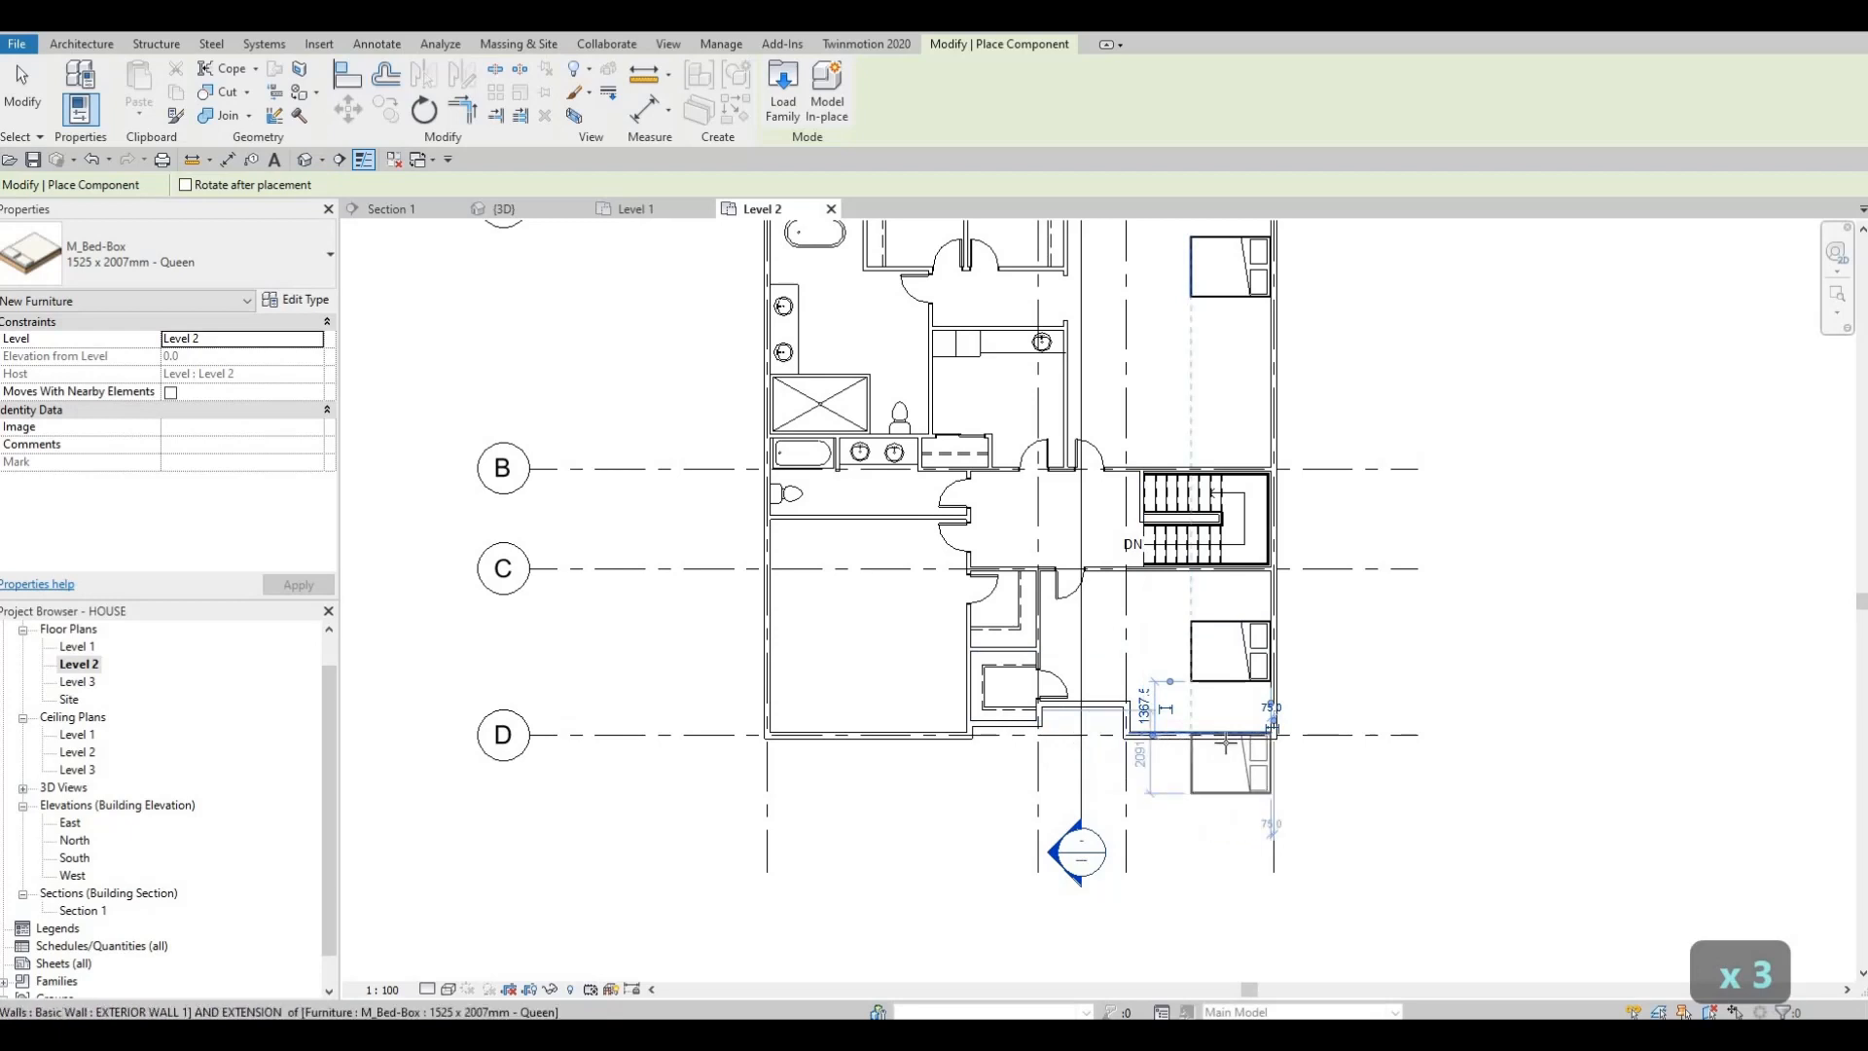
# - Position another queen bed in the lower-left bedroom with its headboard turned to the left exterior wall
pyautogui.moveTo(823, 643); pyautogui.dragTo(993, 654, button='middle')
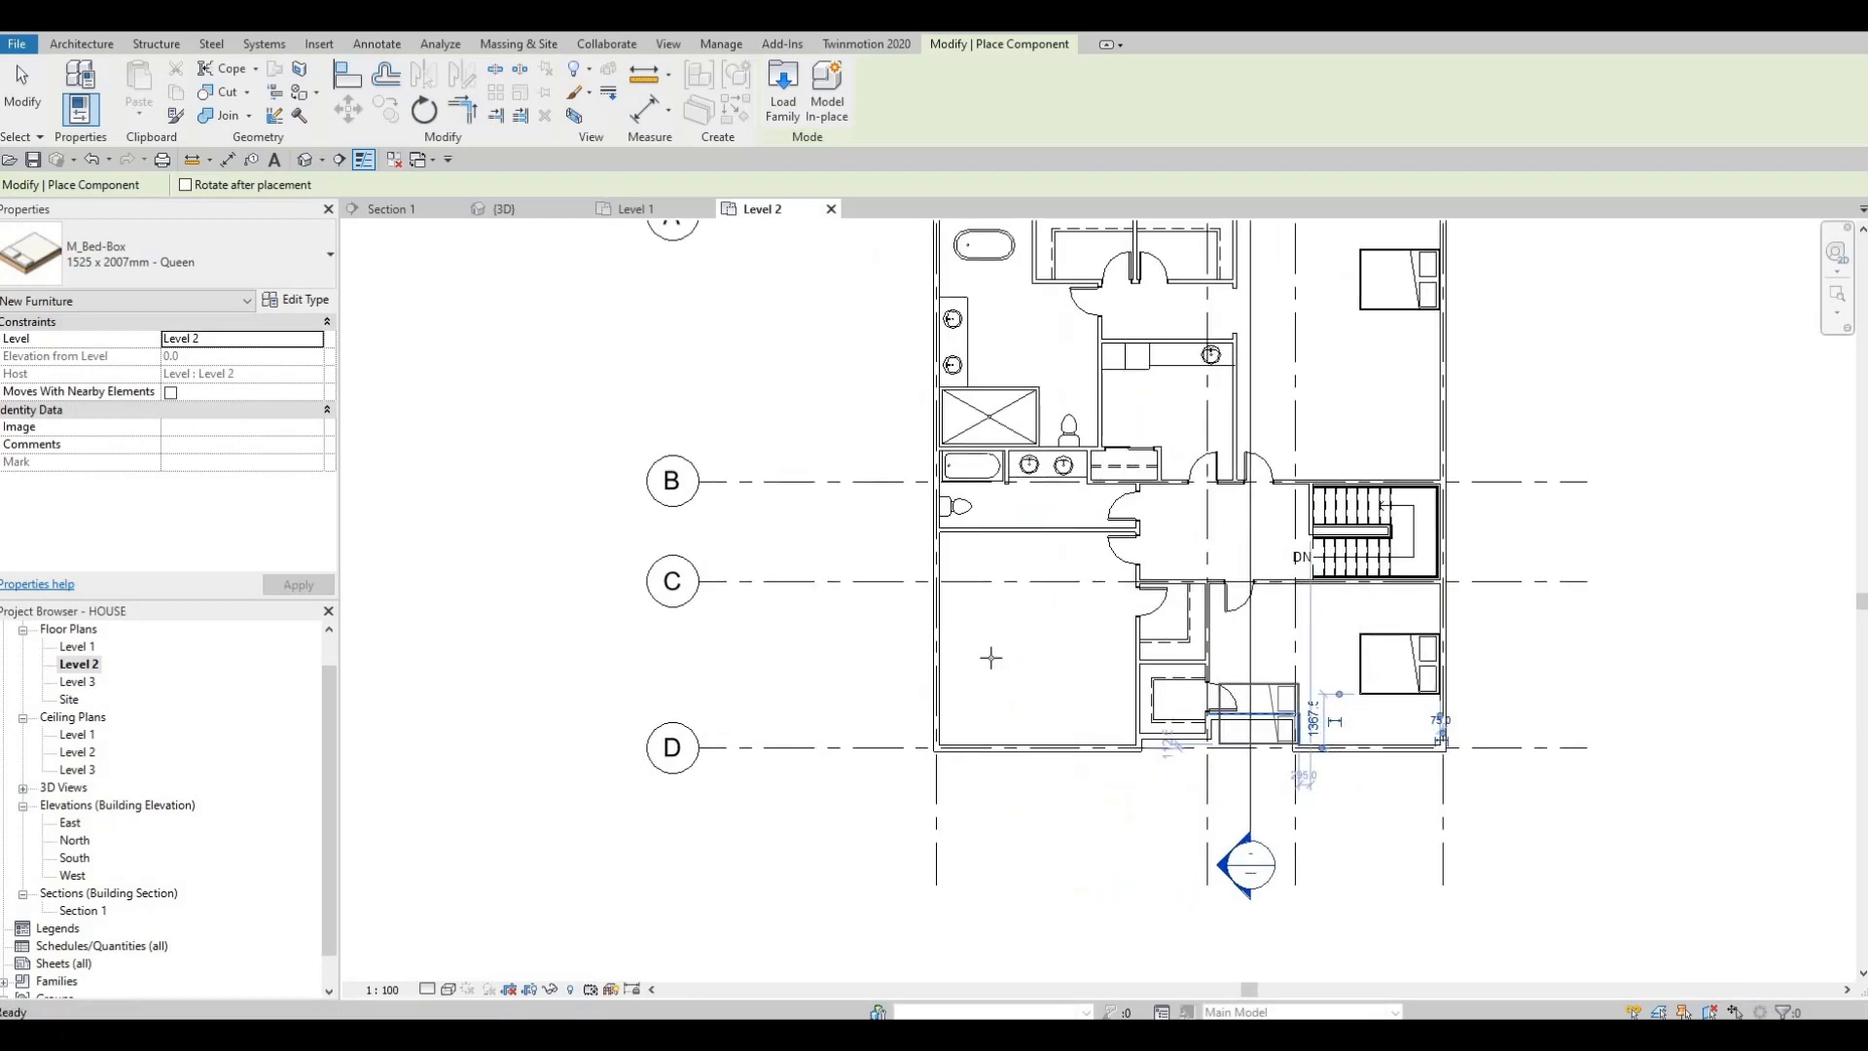
pyautogui.press('space')
pyautogui.press('space')
pyautogui.press('space')
pyautogui.press('space')
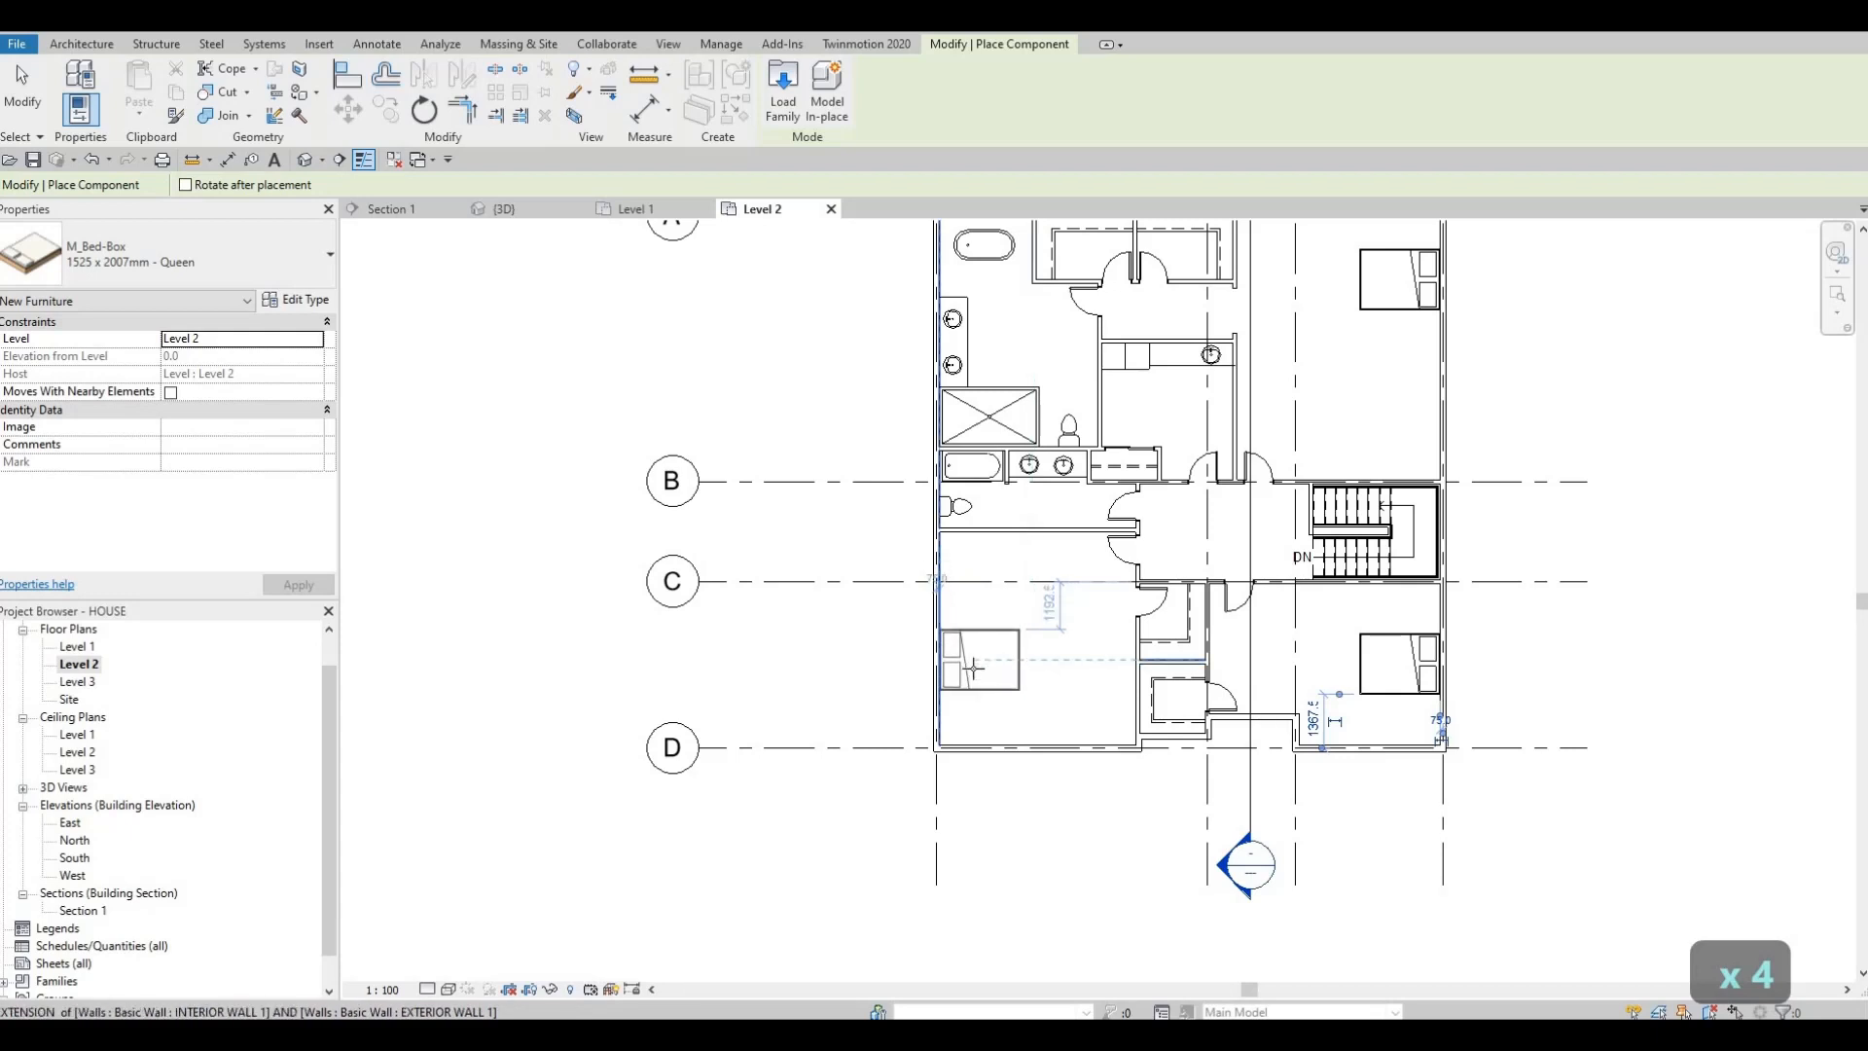
# - Place a 1525 x 2007mm Queen bed against the exterior wall of the bedroom between grids C and D, opposite the stair side
pyautogui.click(992, 722)
pyautogui.press('Escape')
pyautogui.press('Escape')
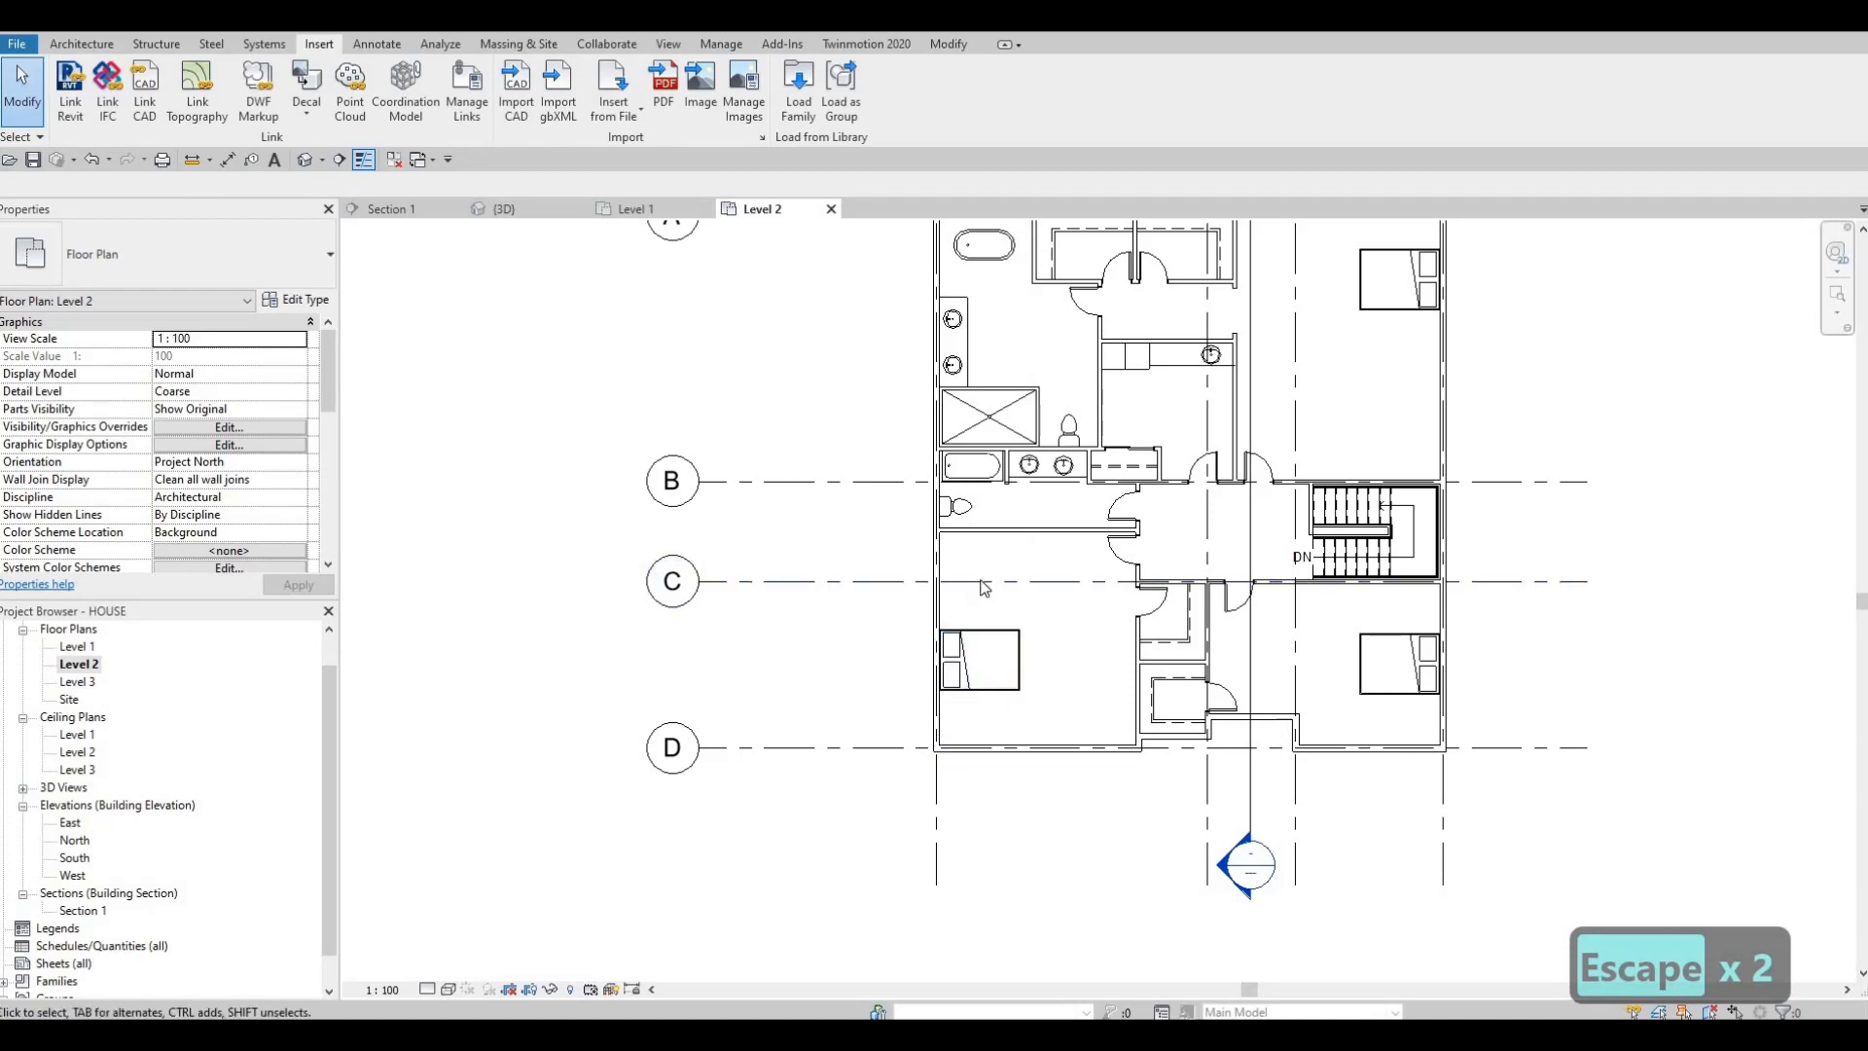
# - Nudge the newly placed Queen bed down along its wall toward grid D
pyautogui.press('Down')
pyautogui.press('Down')
pyautogui.press('Down')
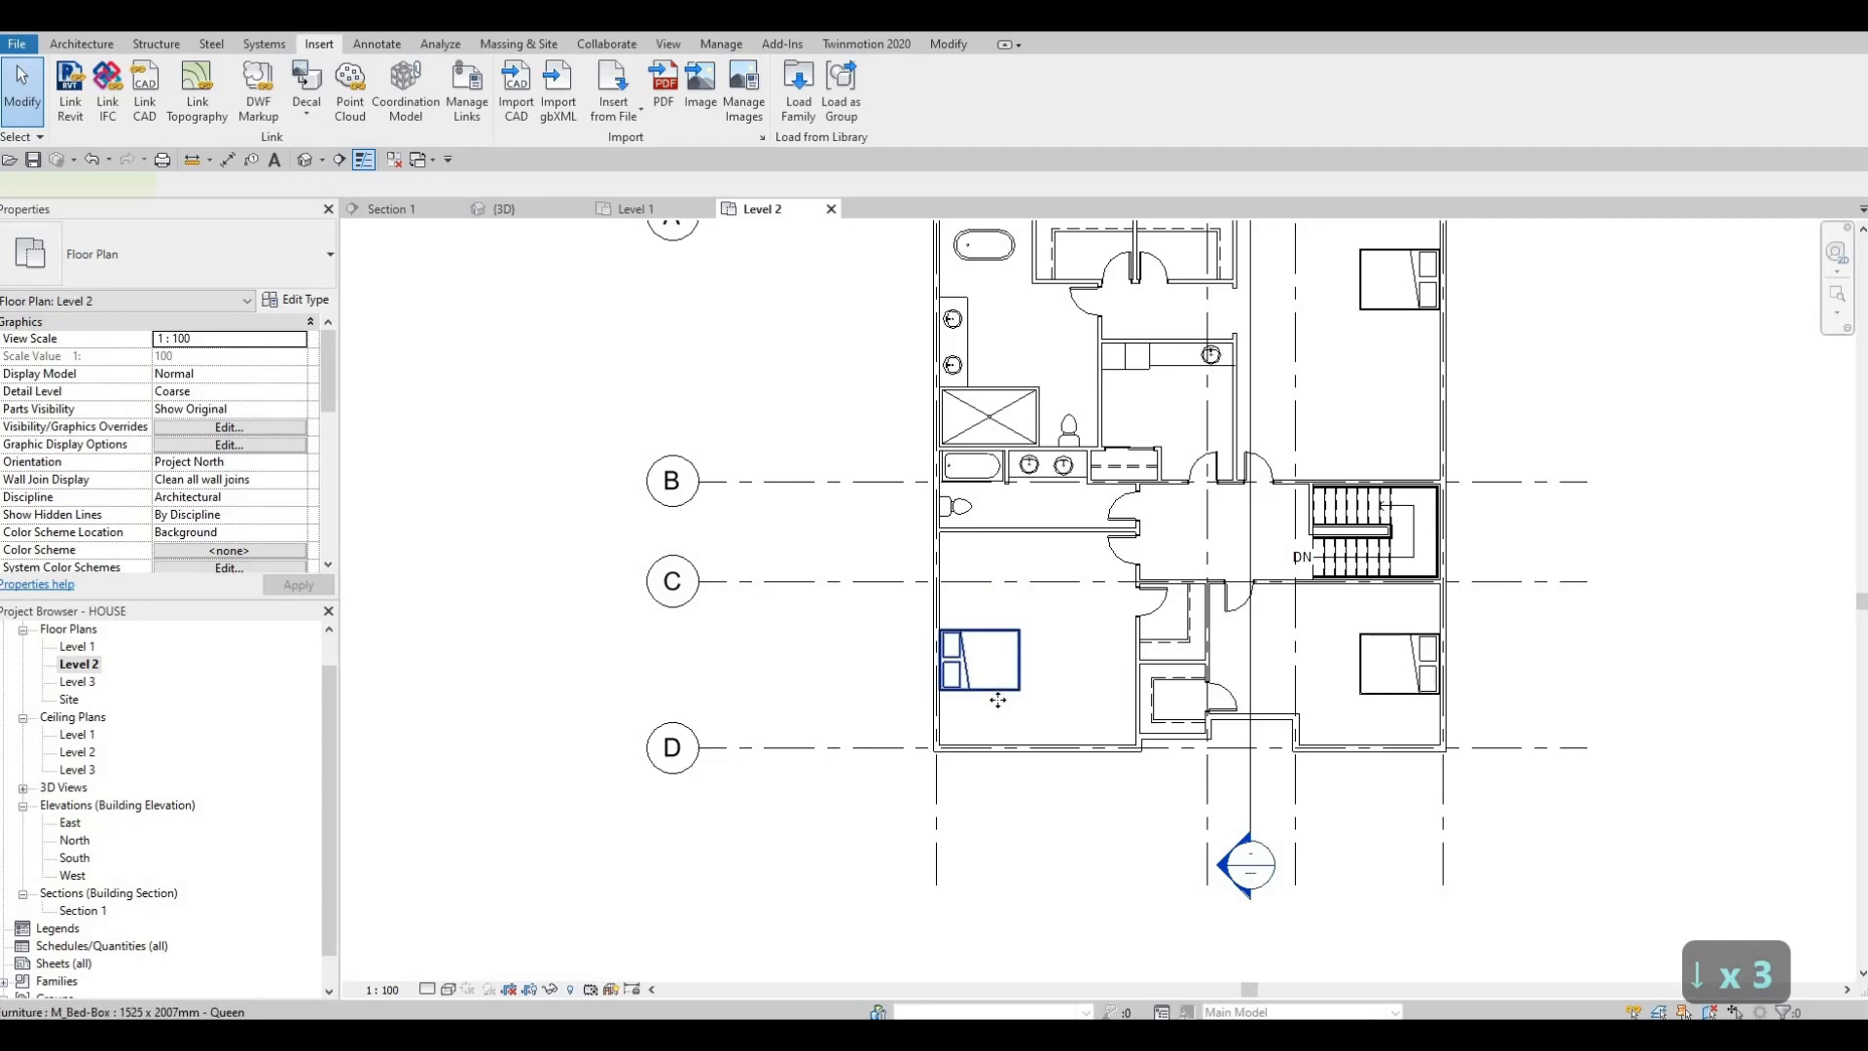
pyautogui.click(997, 699)
pyautogui.press('Down')
pyautogui.press('Down')
pyautogui.press('Down')
pyautogui.press('Down')
pyautogui.scroll(-3, 827, 778)
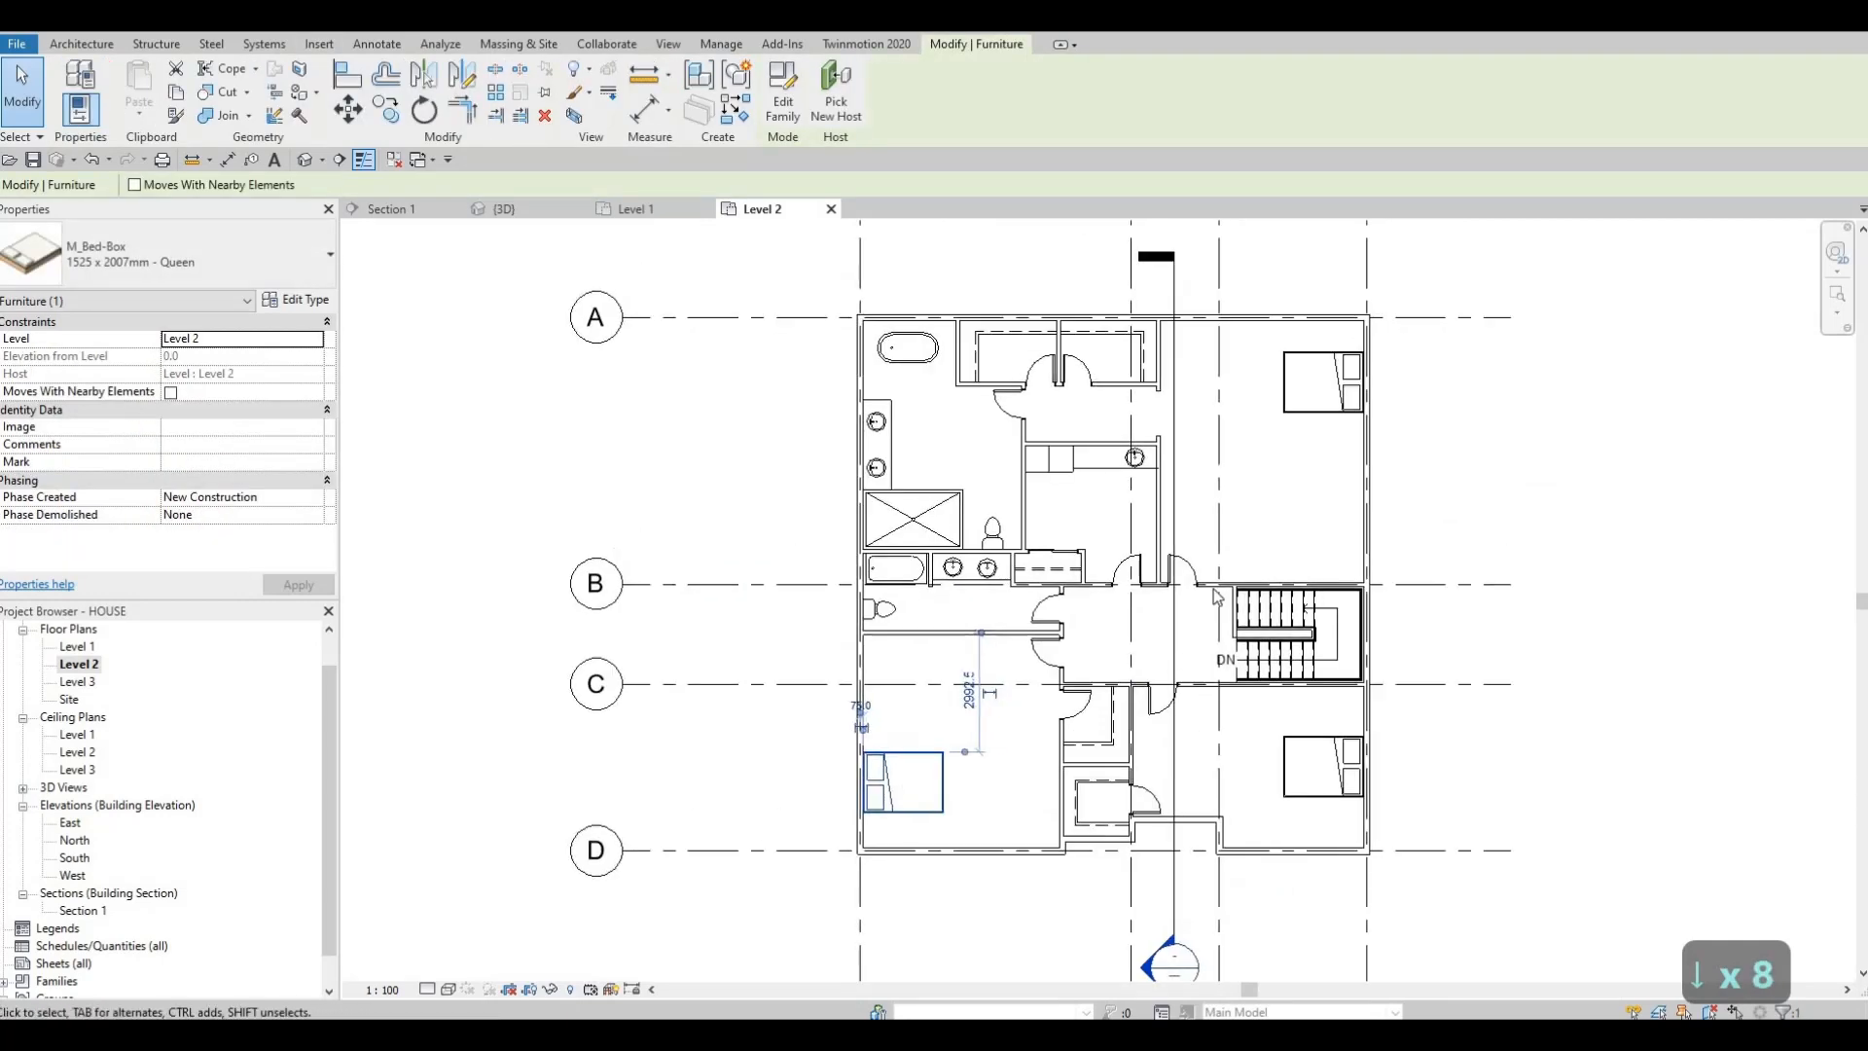
pyautogui.scroll(3, 1217, 470)
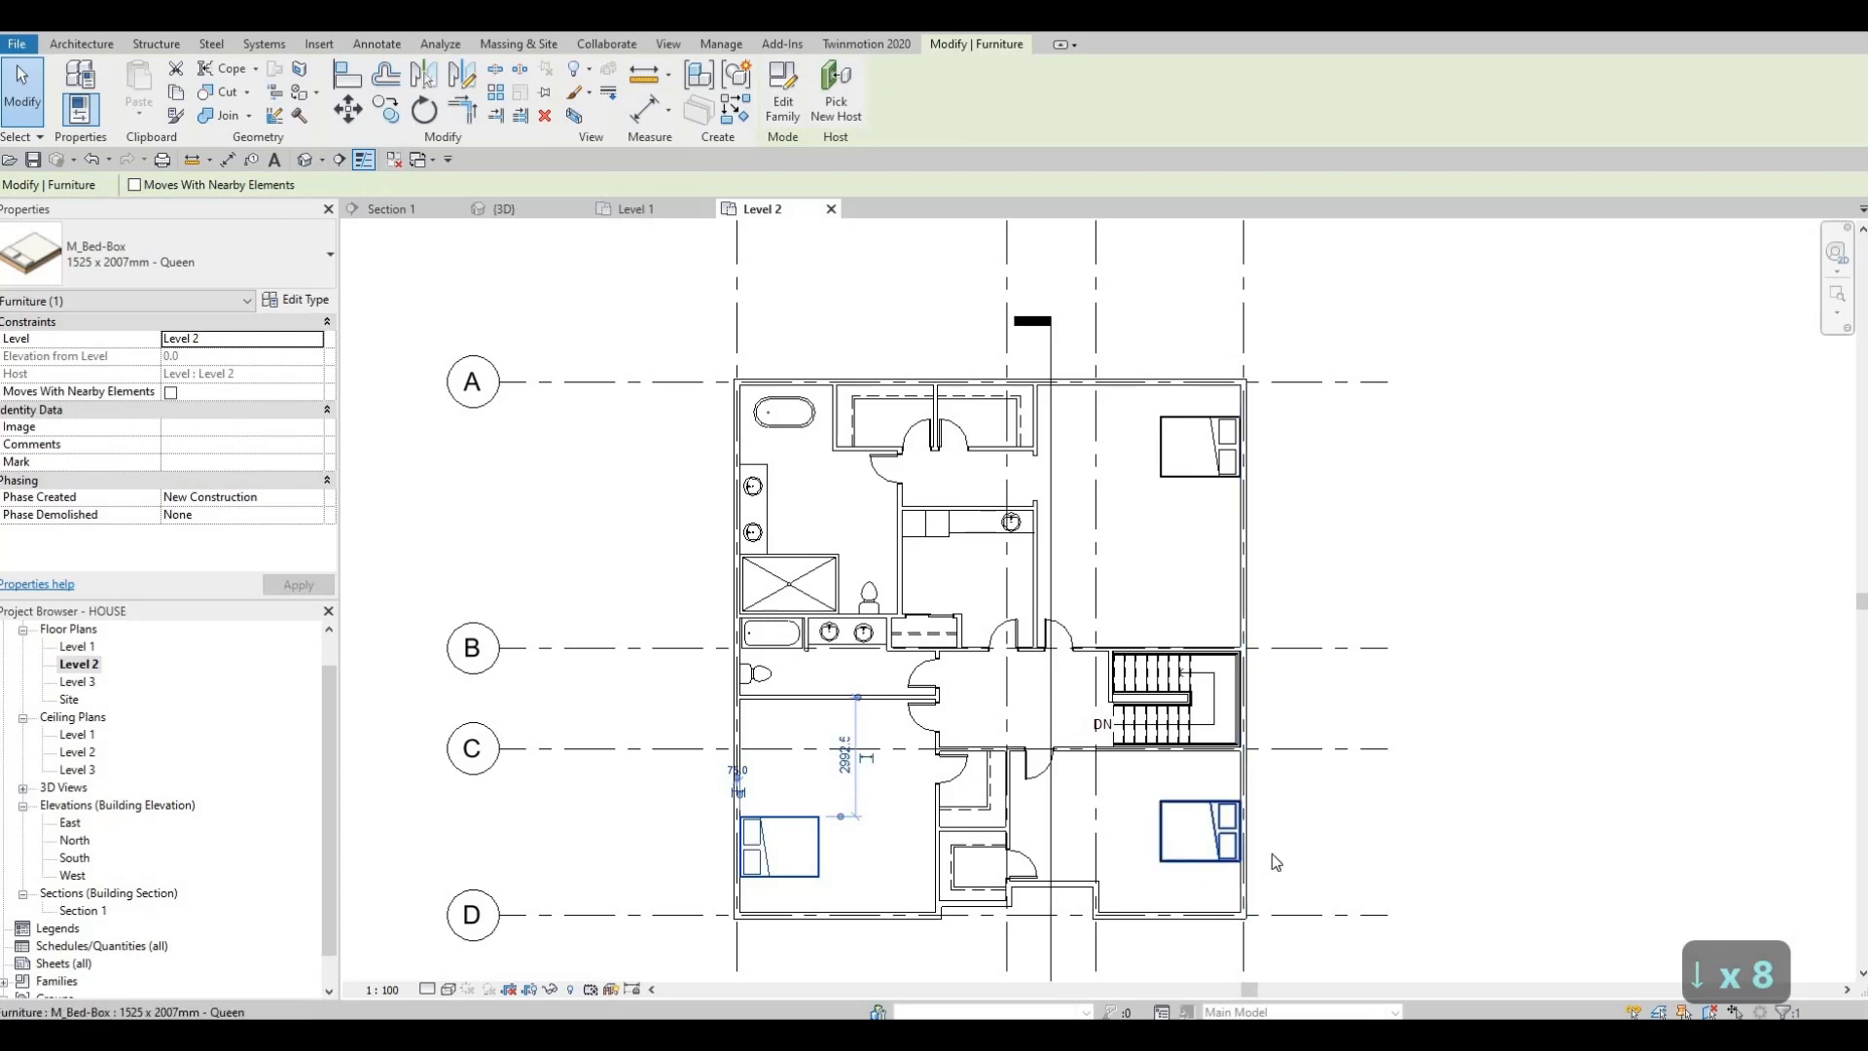
# - Nudge the Queen bed in the bedroom below the stairs slightly toward grid D
pyautogui.click(1207, 837)
pyautogui.press('Down')
pyautogui.press('Down')
pyautogui.press('Down')
pyautogui.moveTo(1214, 469); pyautogui.dragTo(1211, 487, button='middle')
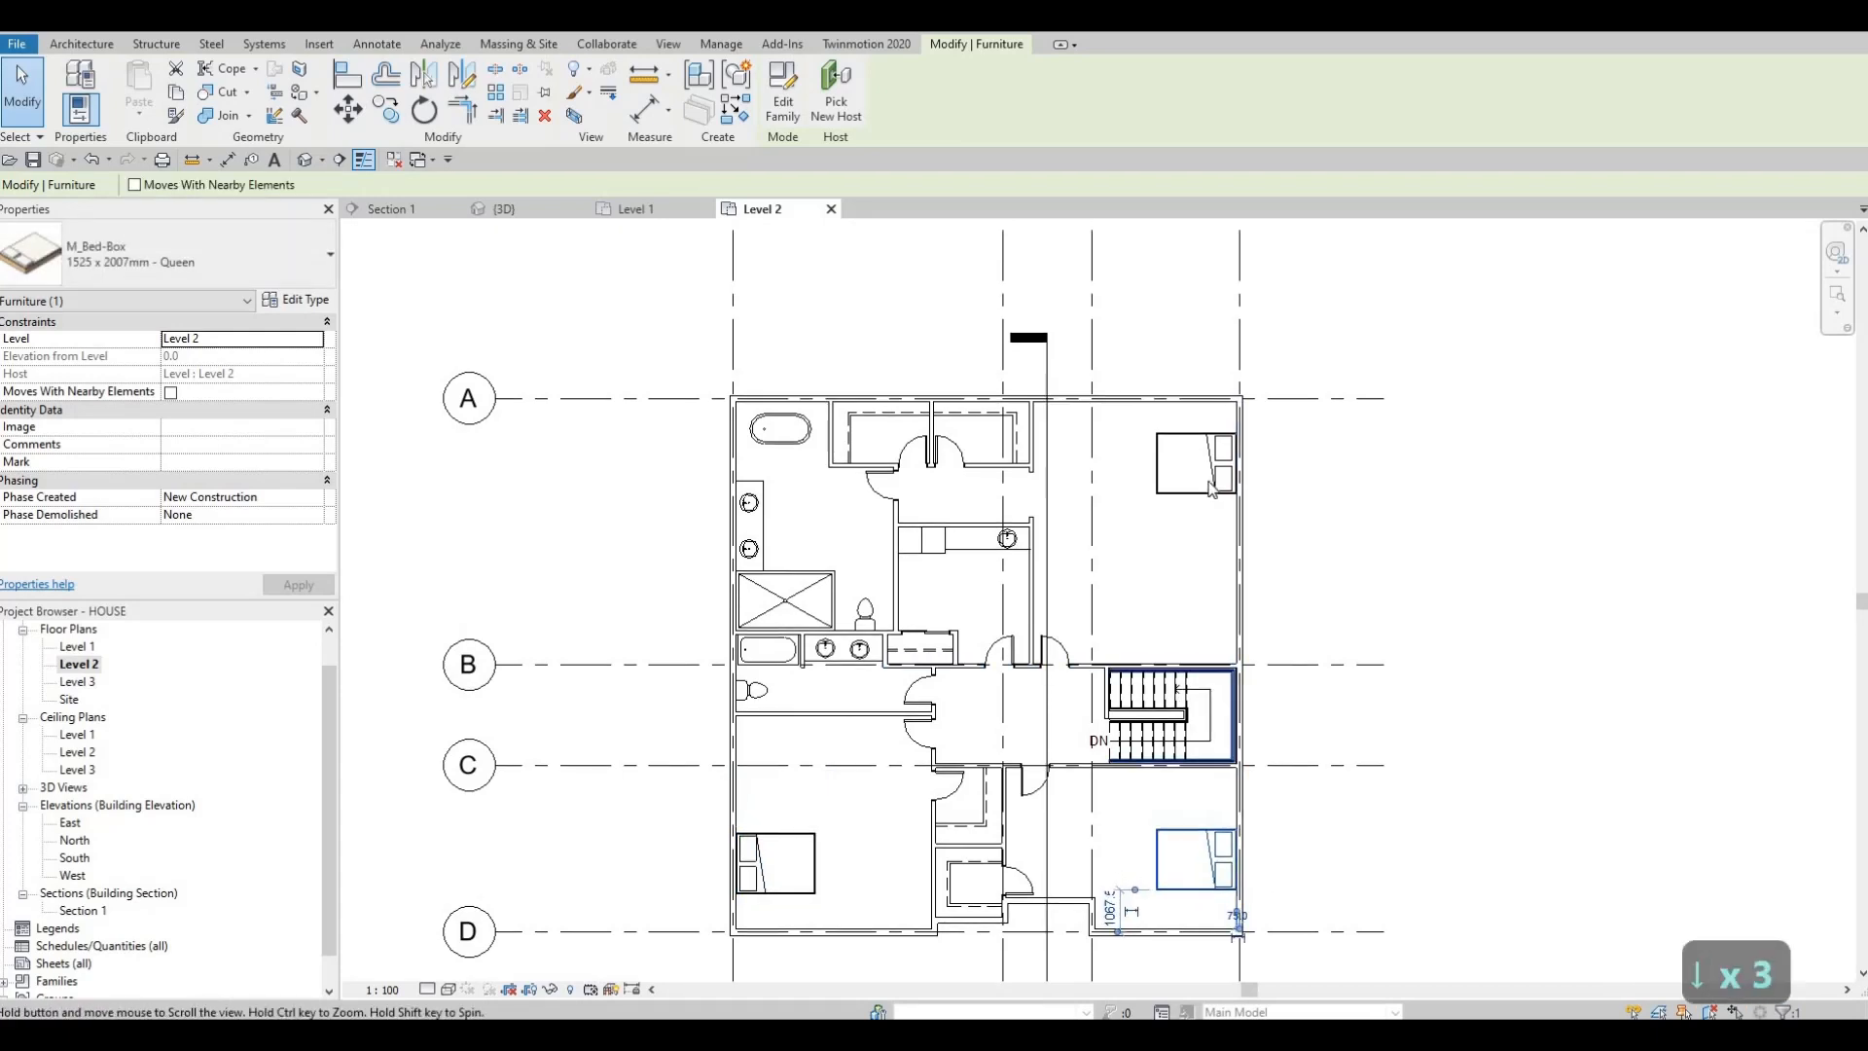
# - Nudge the Queen bed in the large bedroom between grids A and B slightly down, away from grid A
pyautogui.click(1209, 482)
pyautogui.press('Down')
pyautogui.press('Down')
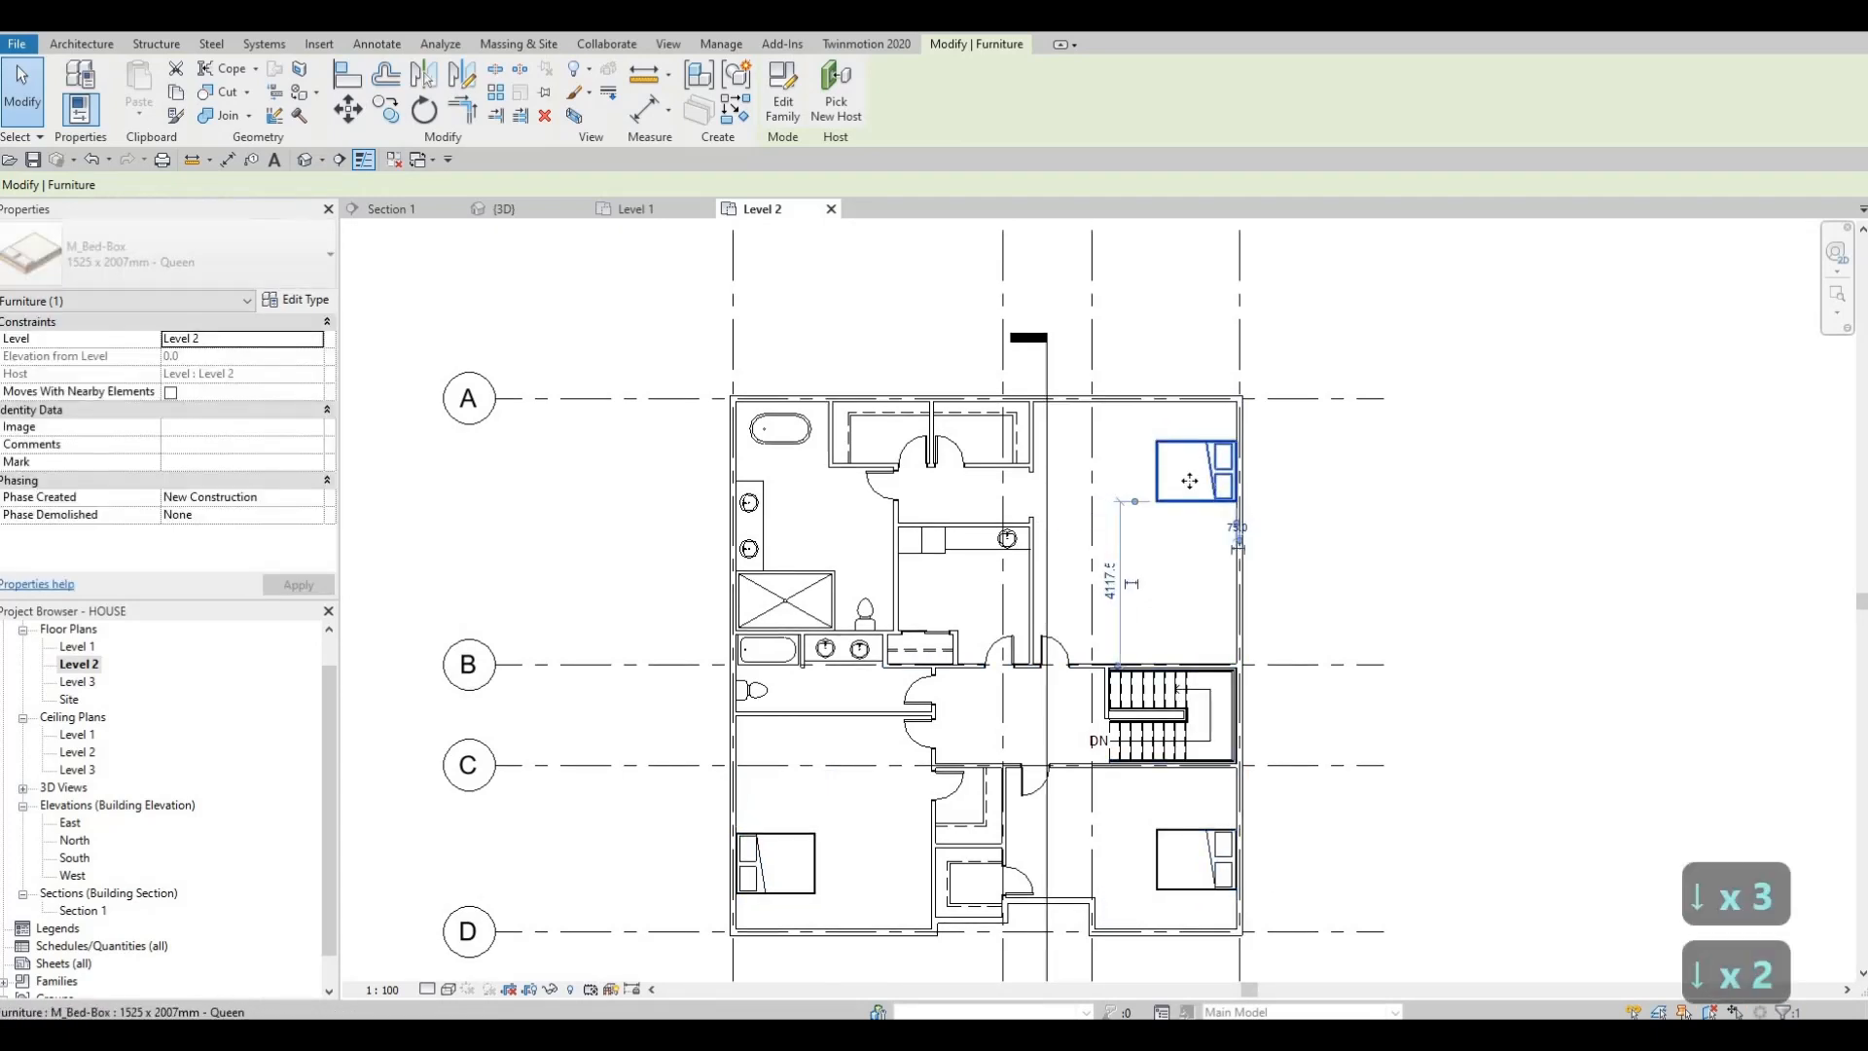
pyautogui.press('Escape')
pyautogui.moveTo(1078, 525); pyautogui.dragTo(1193, 397, button='middle')
pyautogui.press('Escape')
pyautogui.scroll(-1, 1130, 450)
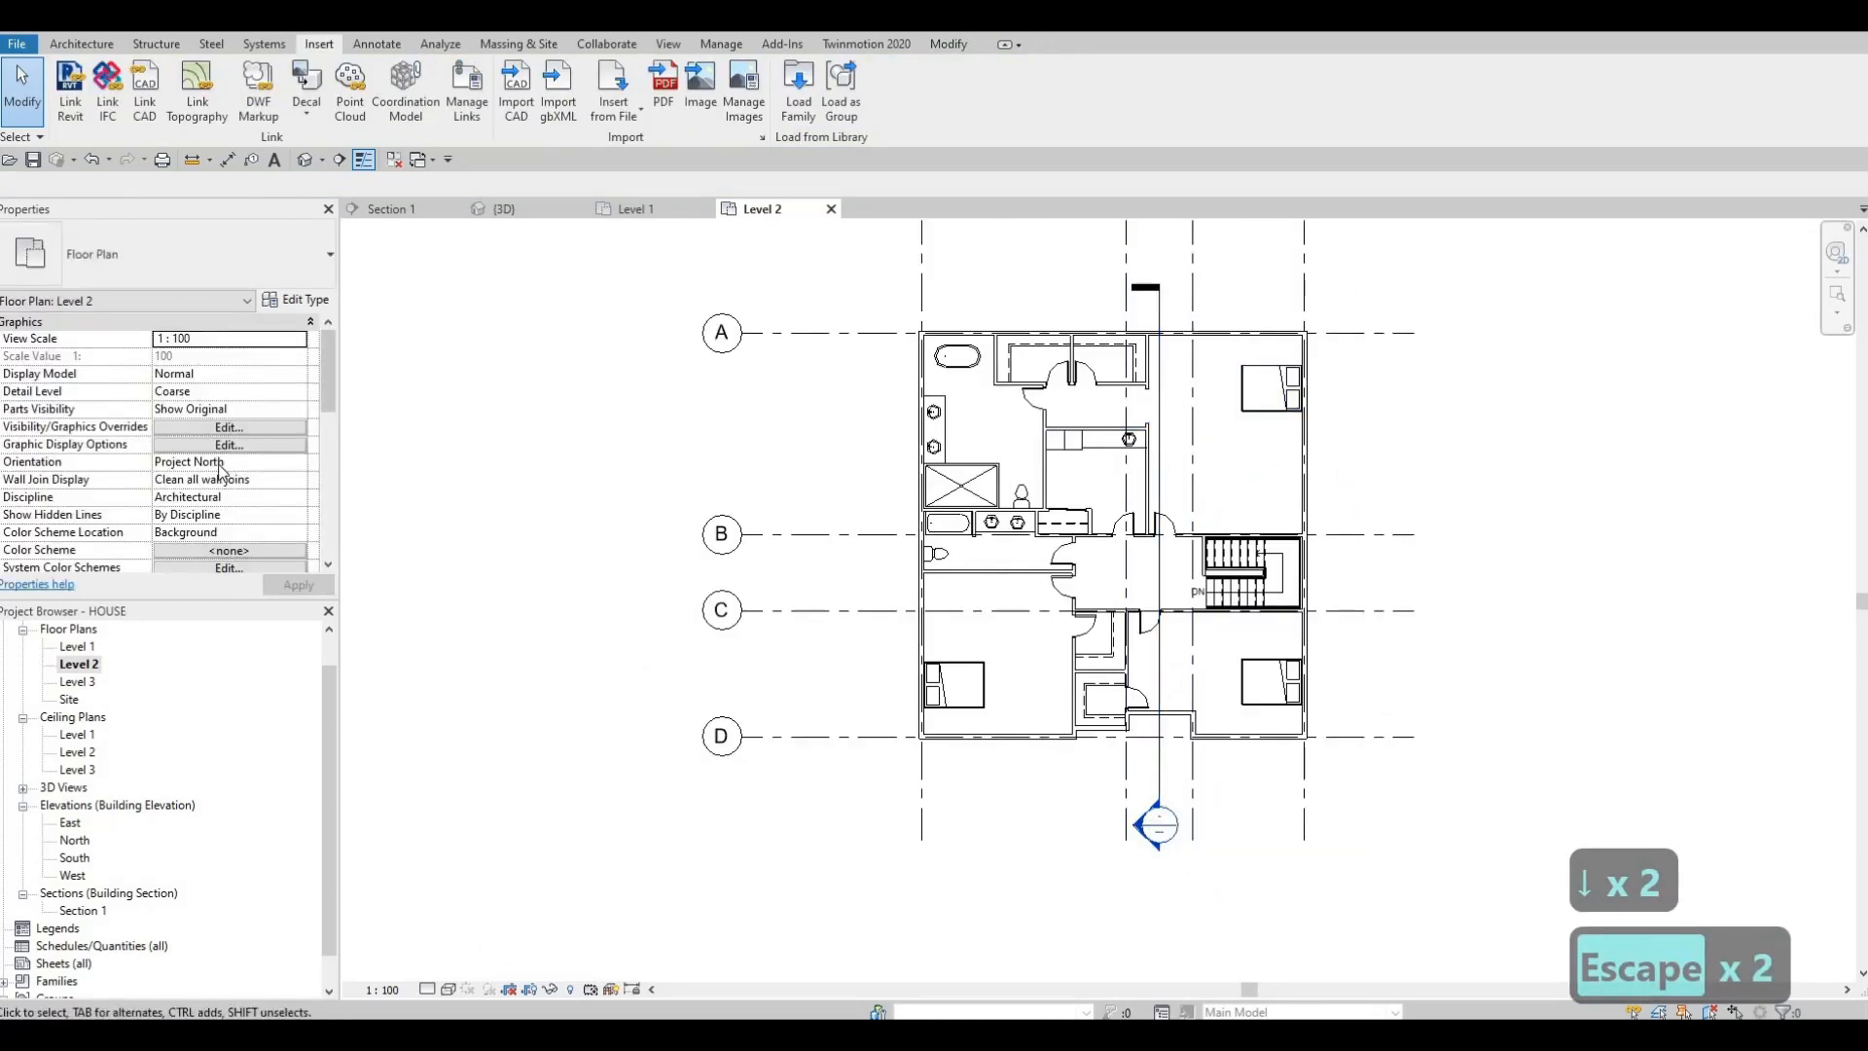
# - Set the Level 2 plan's underlay base level to Level 1
pyautogui.scroll(-5, 222, 471)
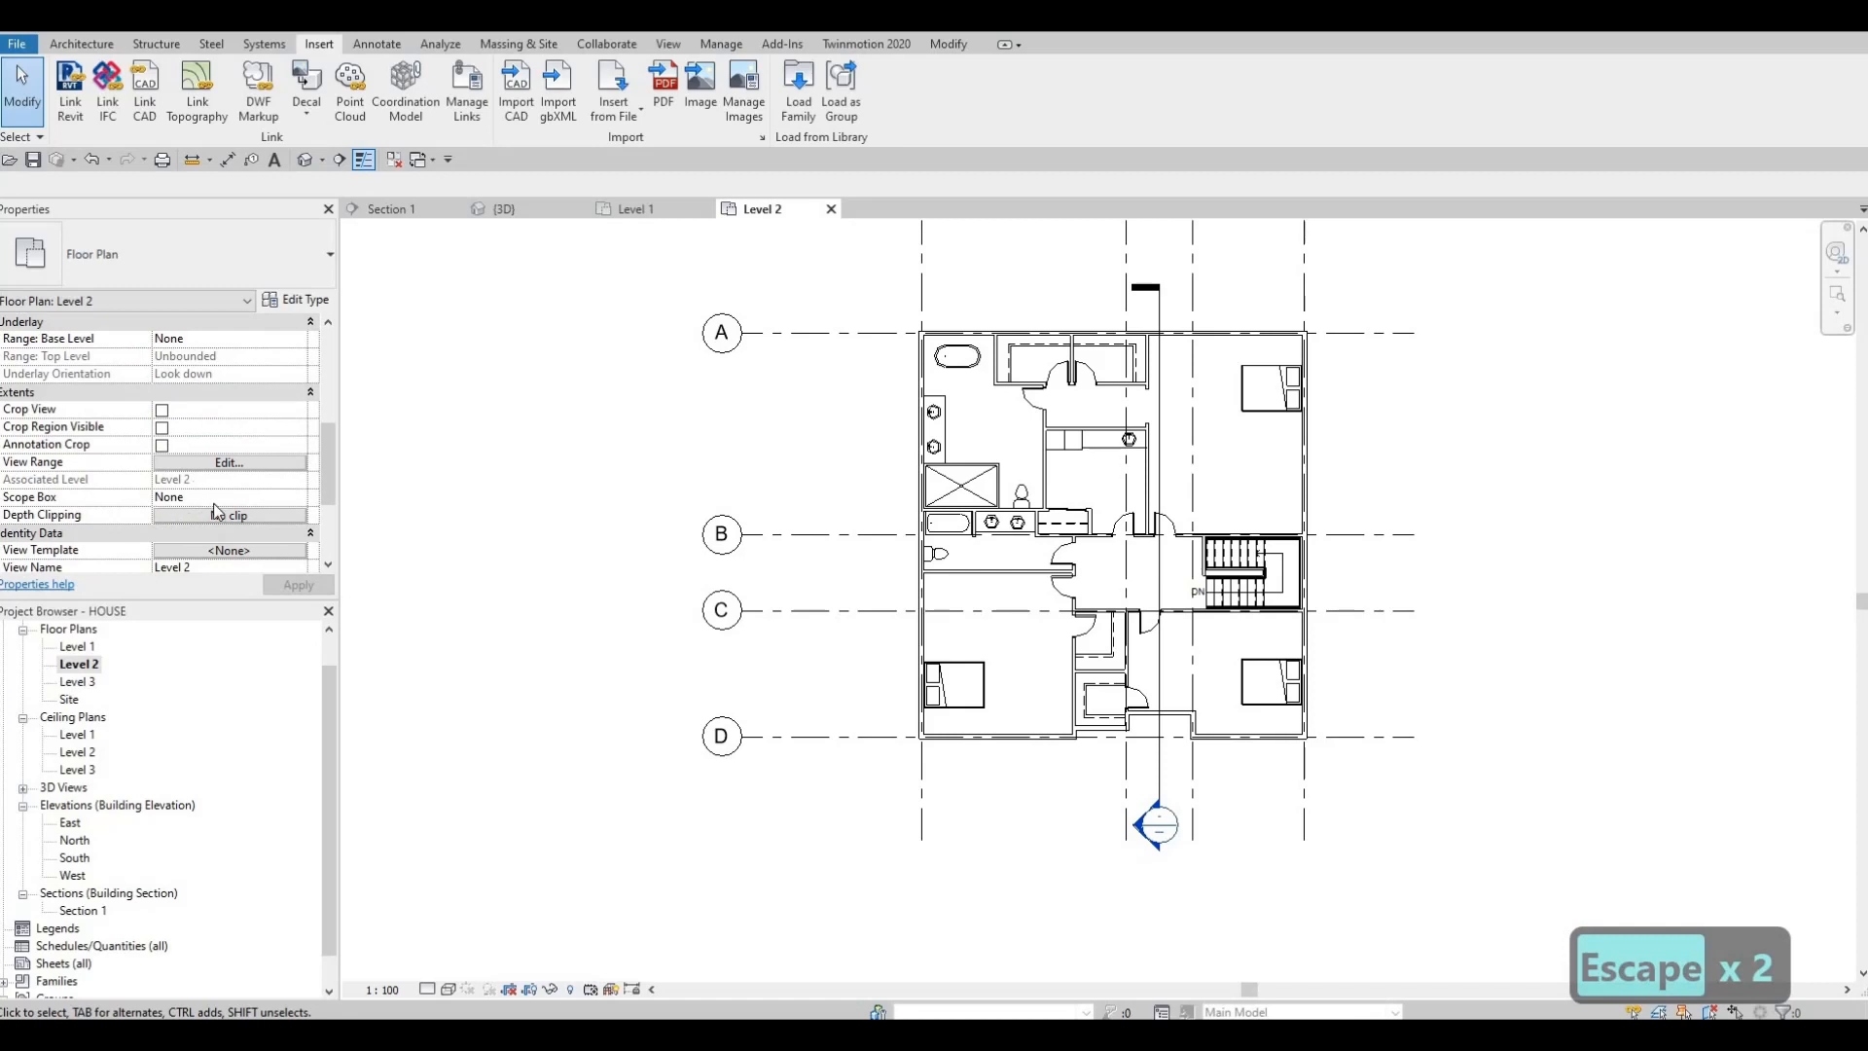
pyautogui.scroll(-3, 216, 511)
pyautogui.scroll(-3, 214, 488)
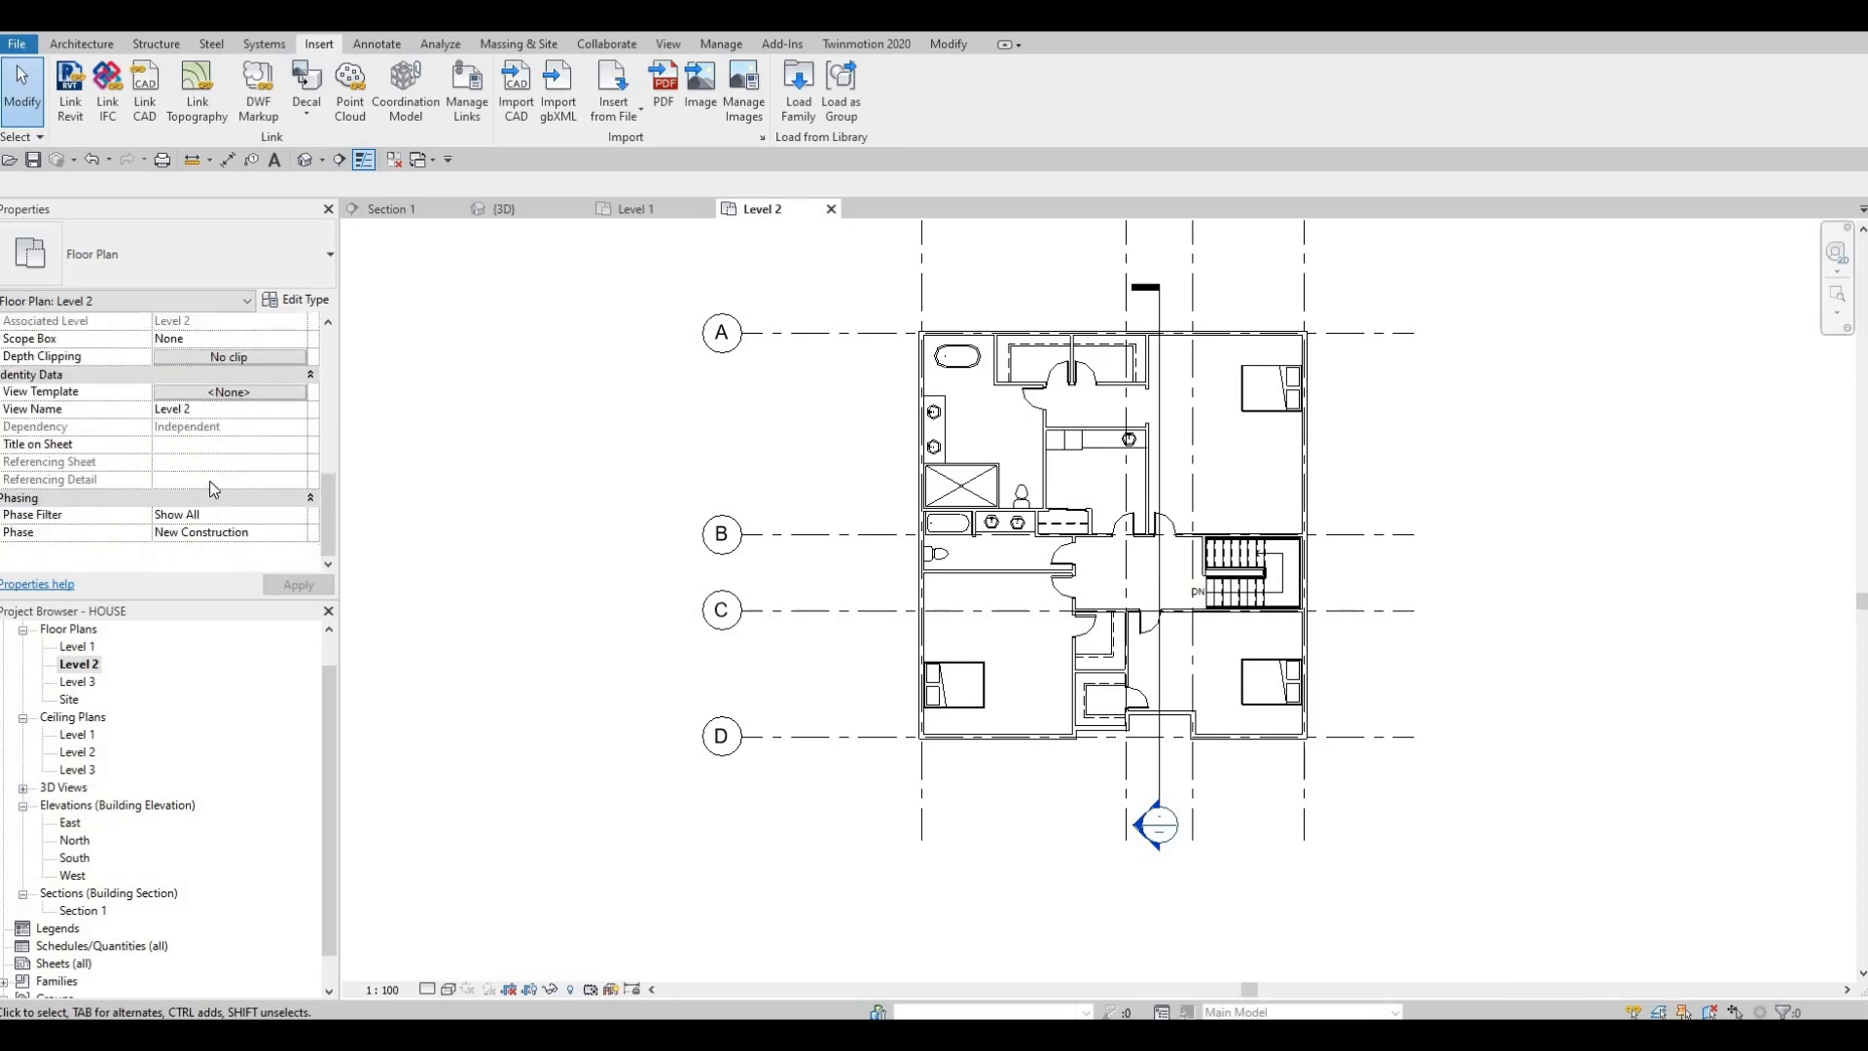
pyautogui.scroll(5, 210, 479)
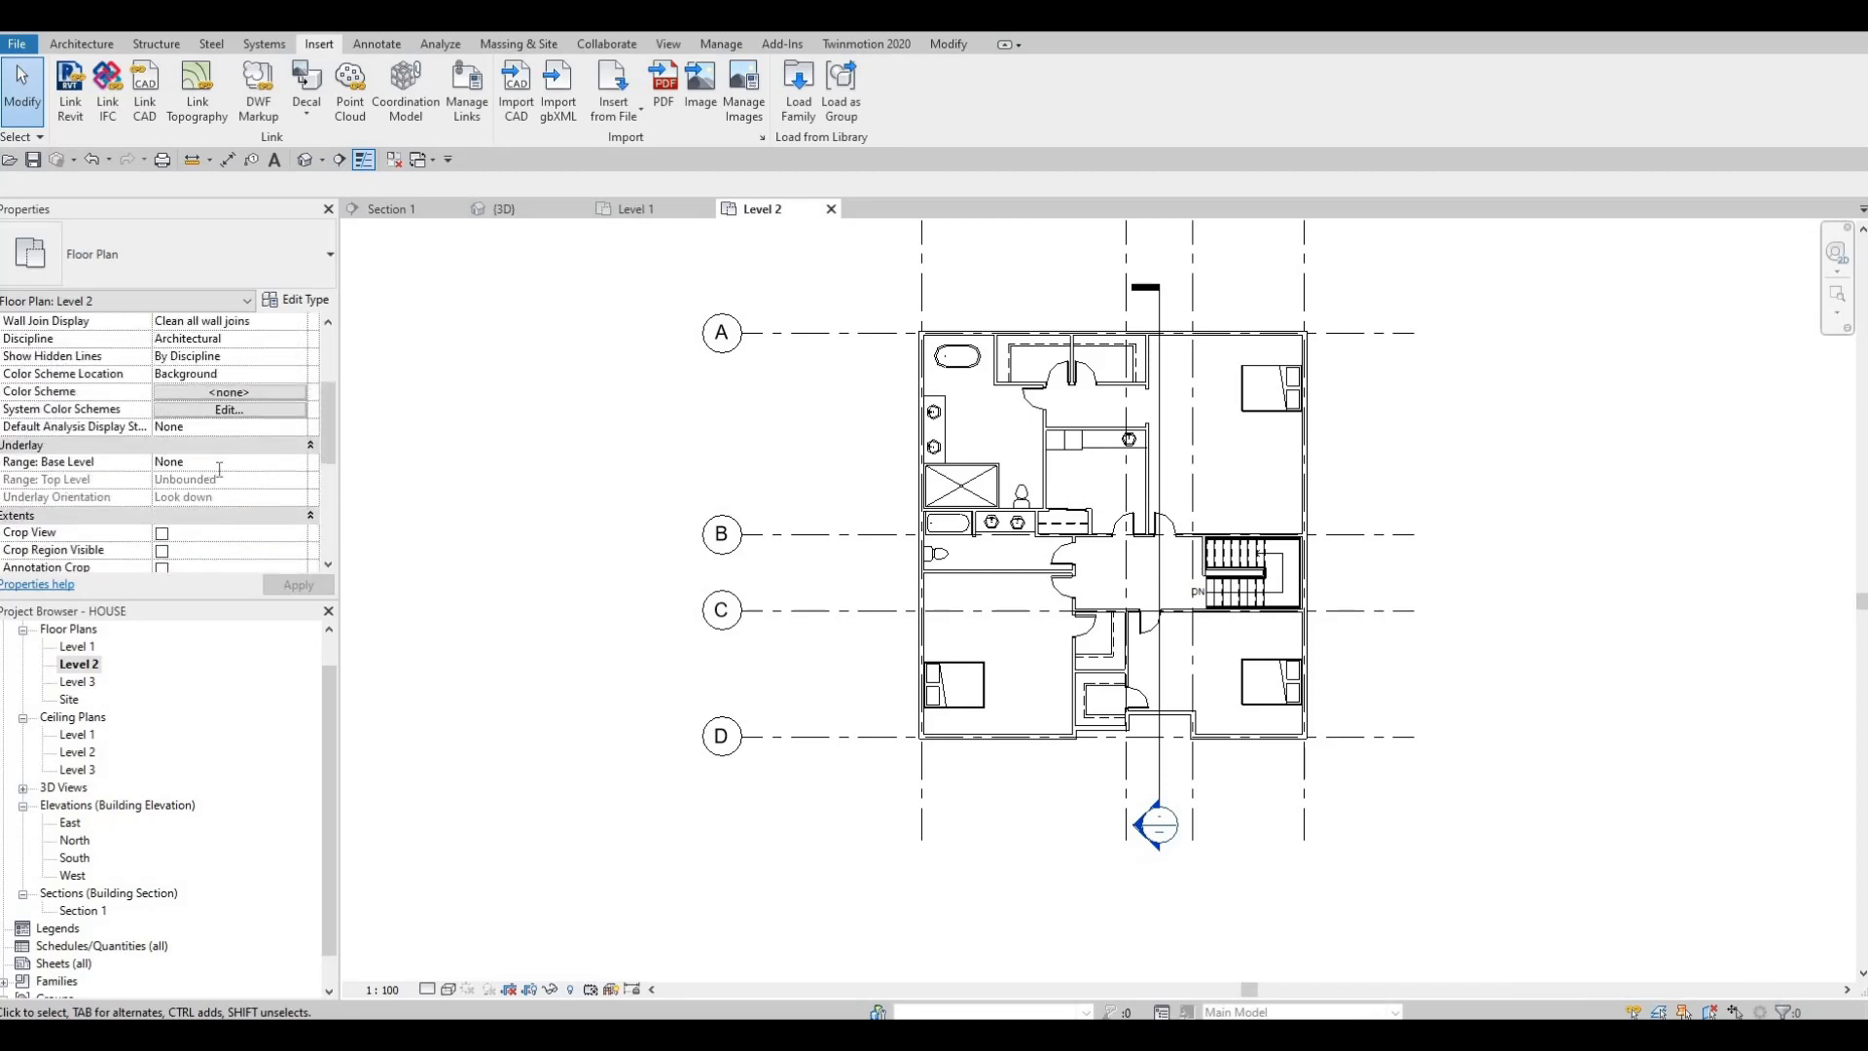
pyautogui.click(219, 470)
pyautogui.click(299, 463)
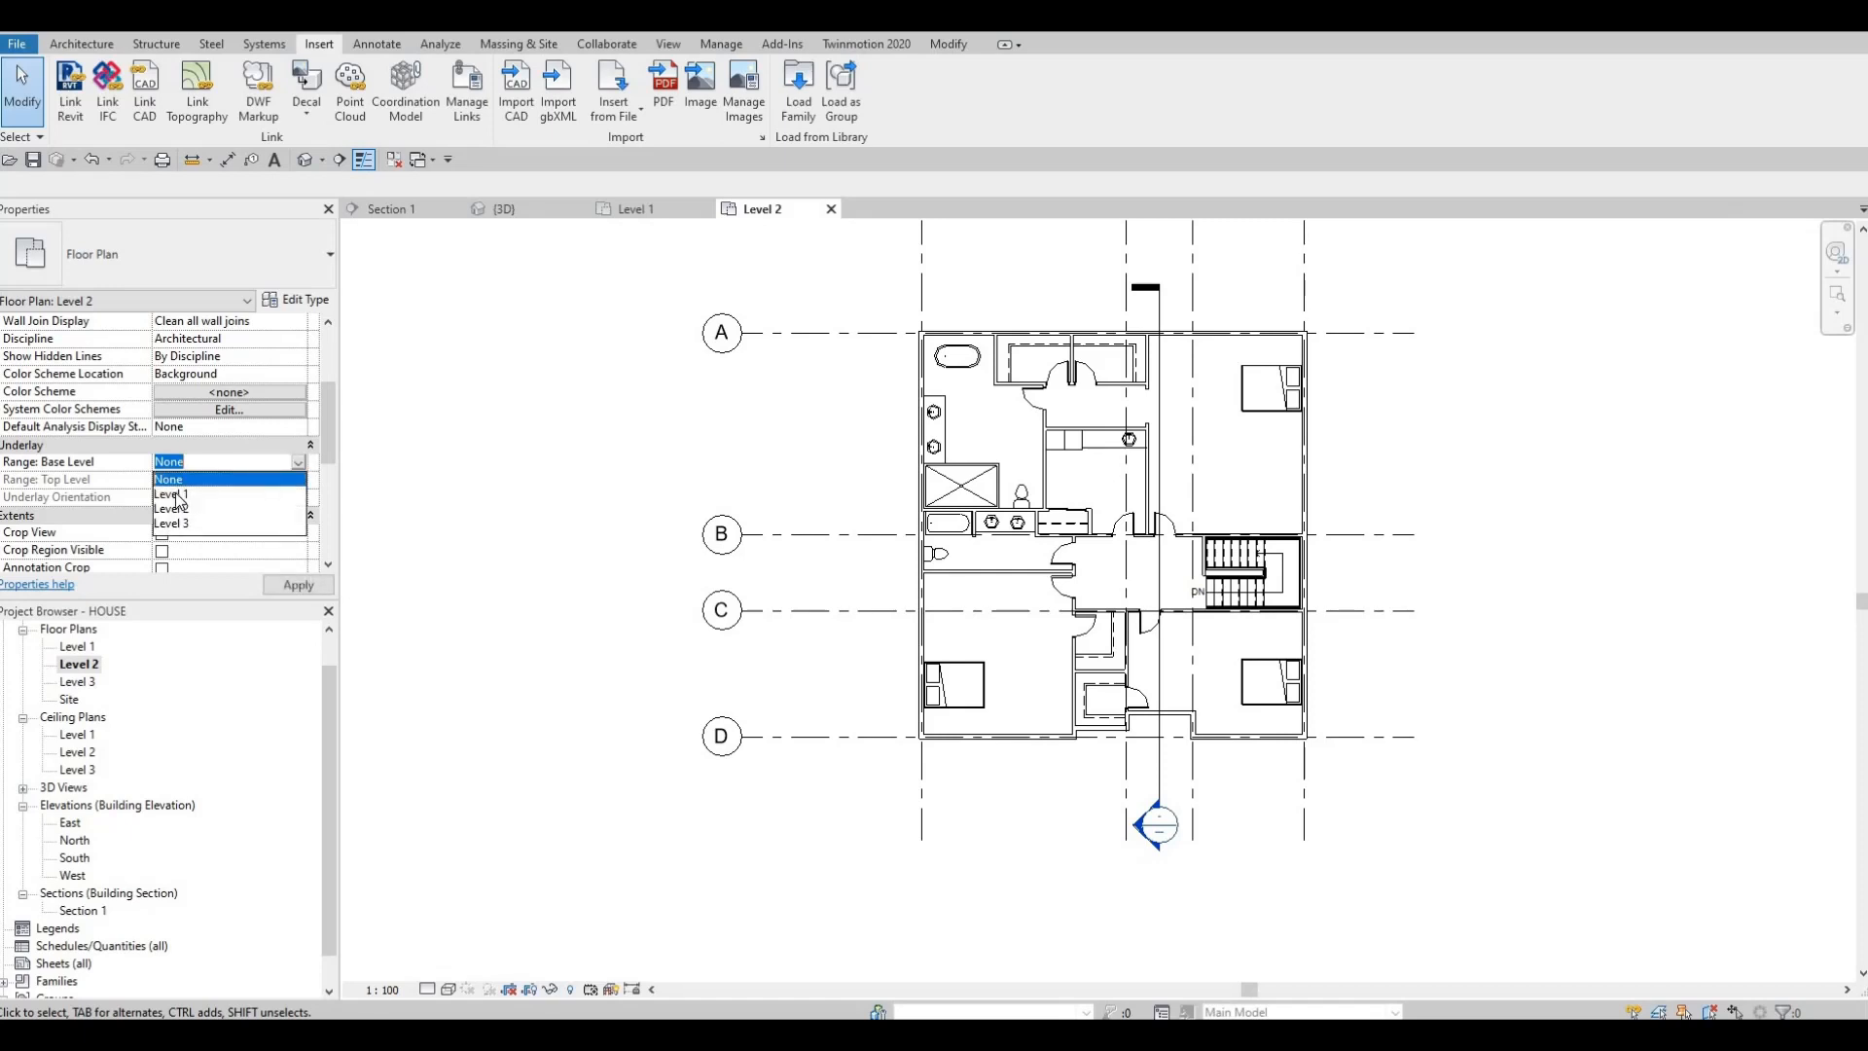
pyautogui.press('Down')
pyautogui.press('Return')
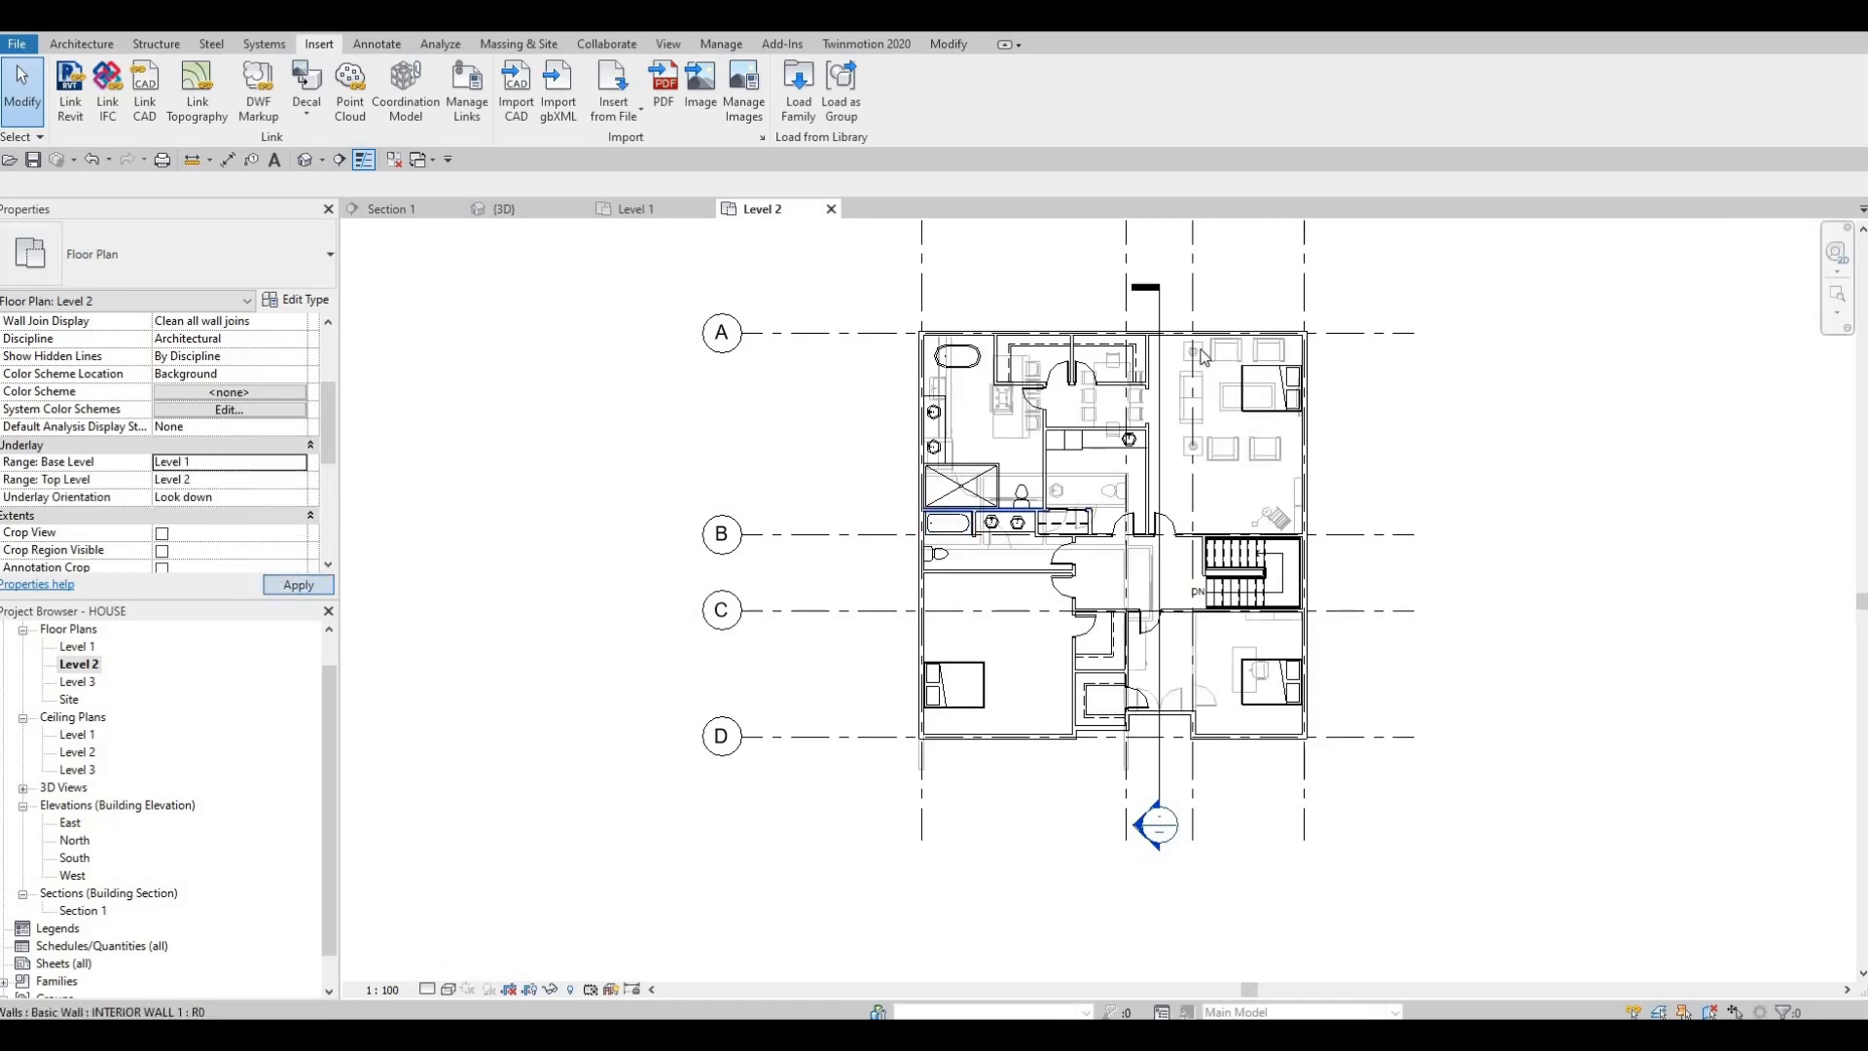
pyautogui.press('Escape')
# - Create a similar night stand from the Level 1 underlay and place it in the large bedroom's corner beside the bed
pyautogui.scroll(1, 1194, 387)
pyautogui.click(1183, 356)
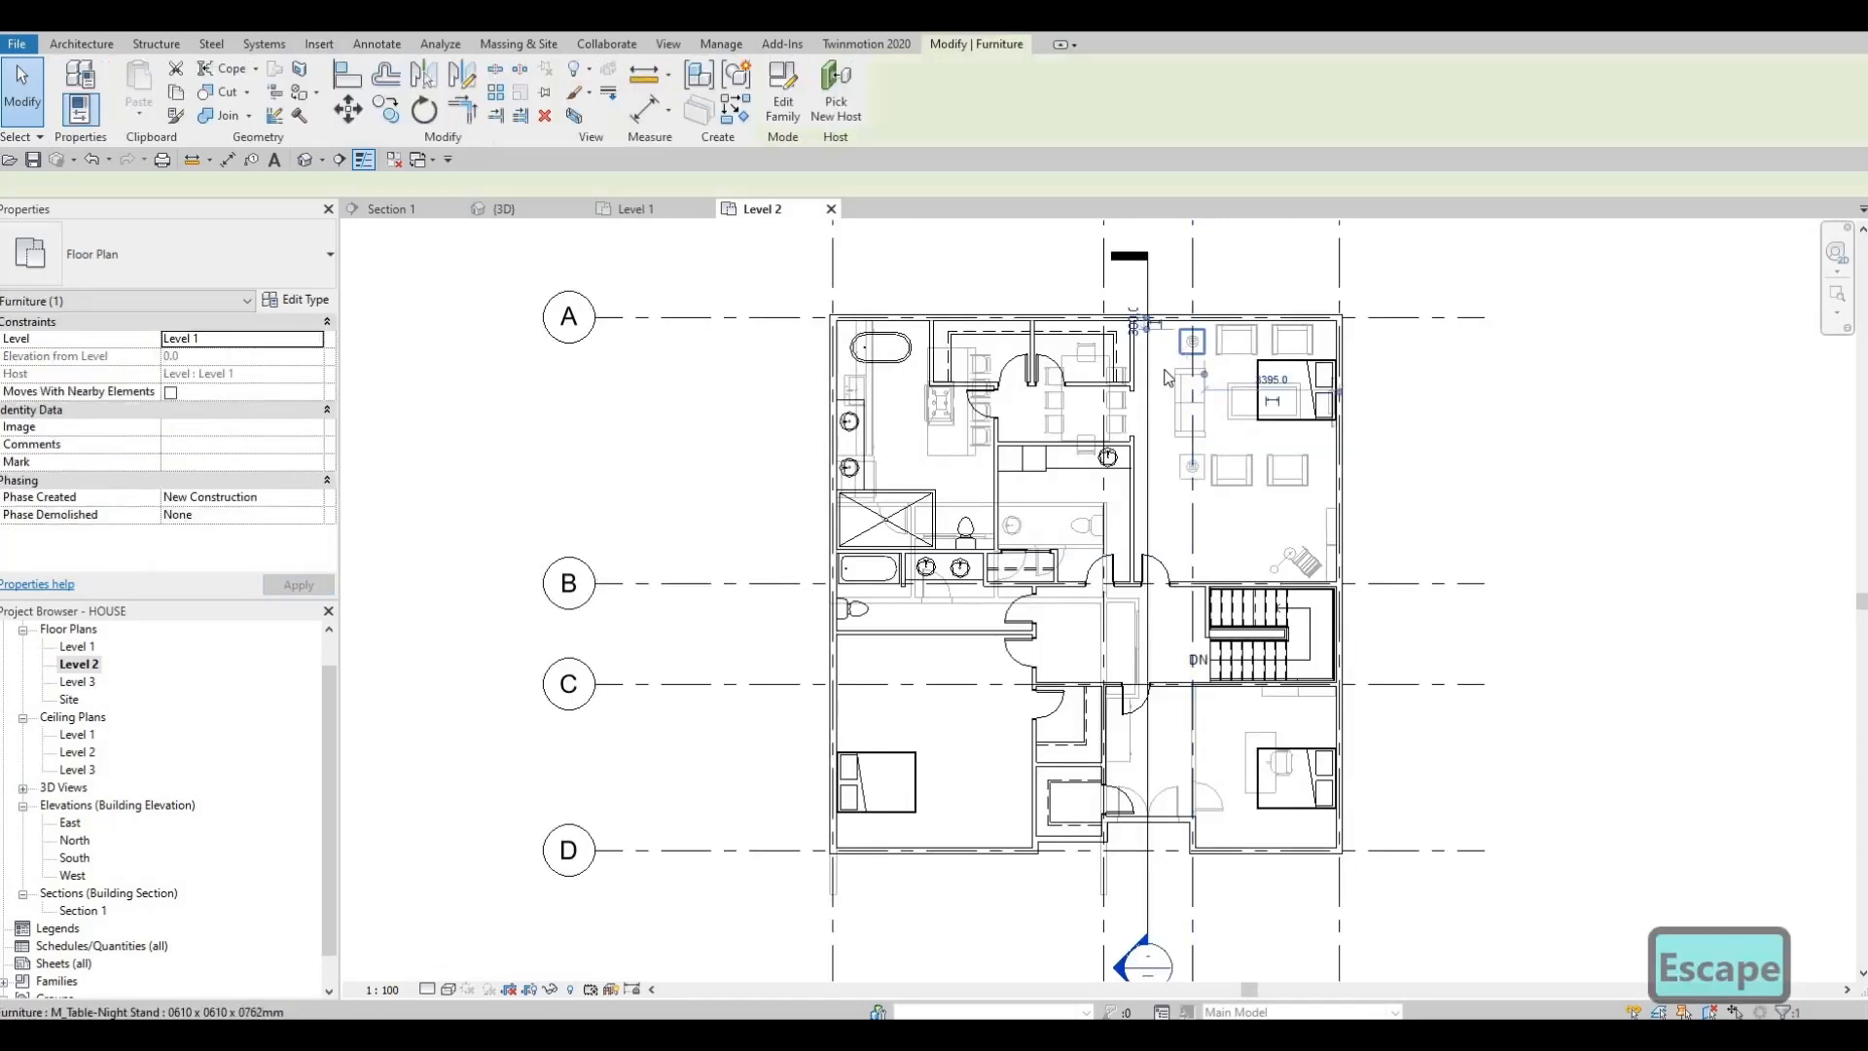
pyautogui.press('c')
pyautogui.press('s')
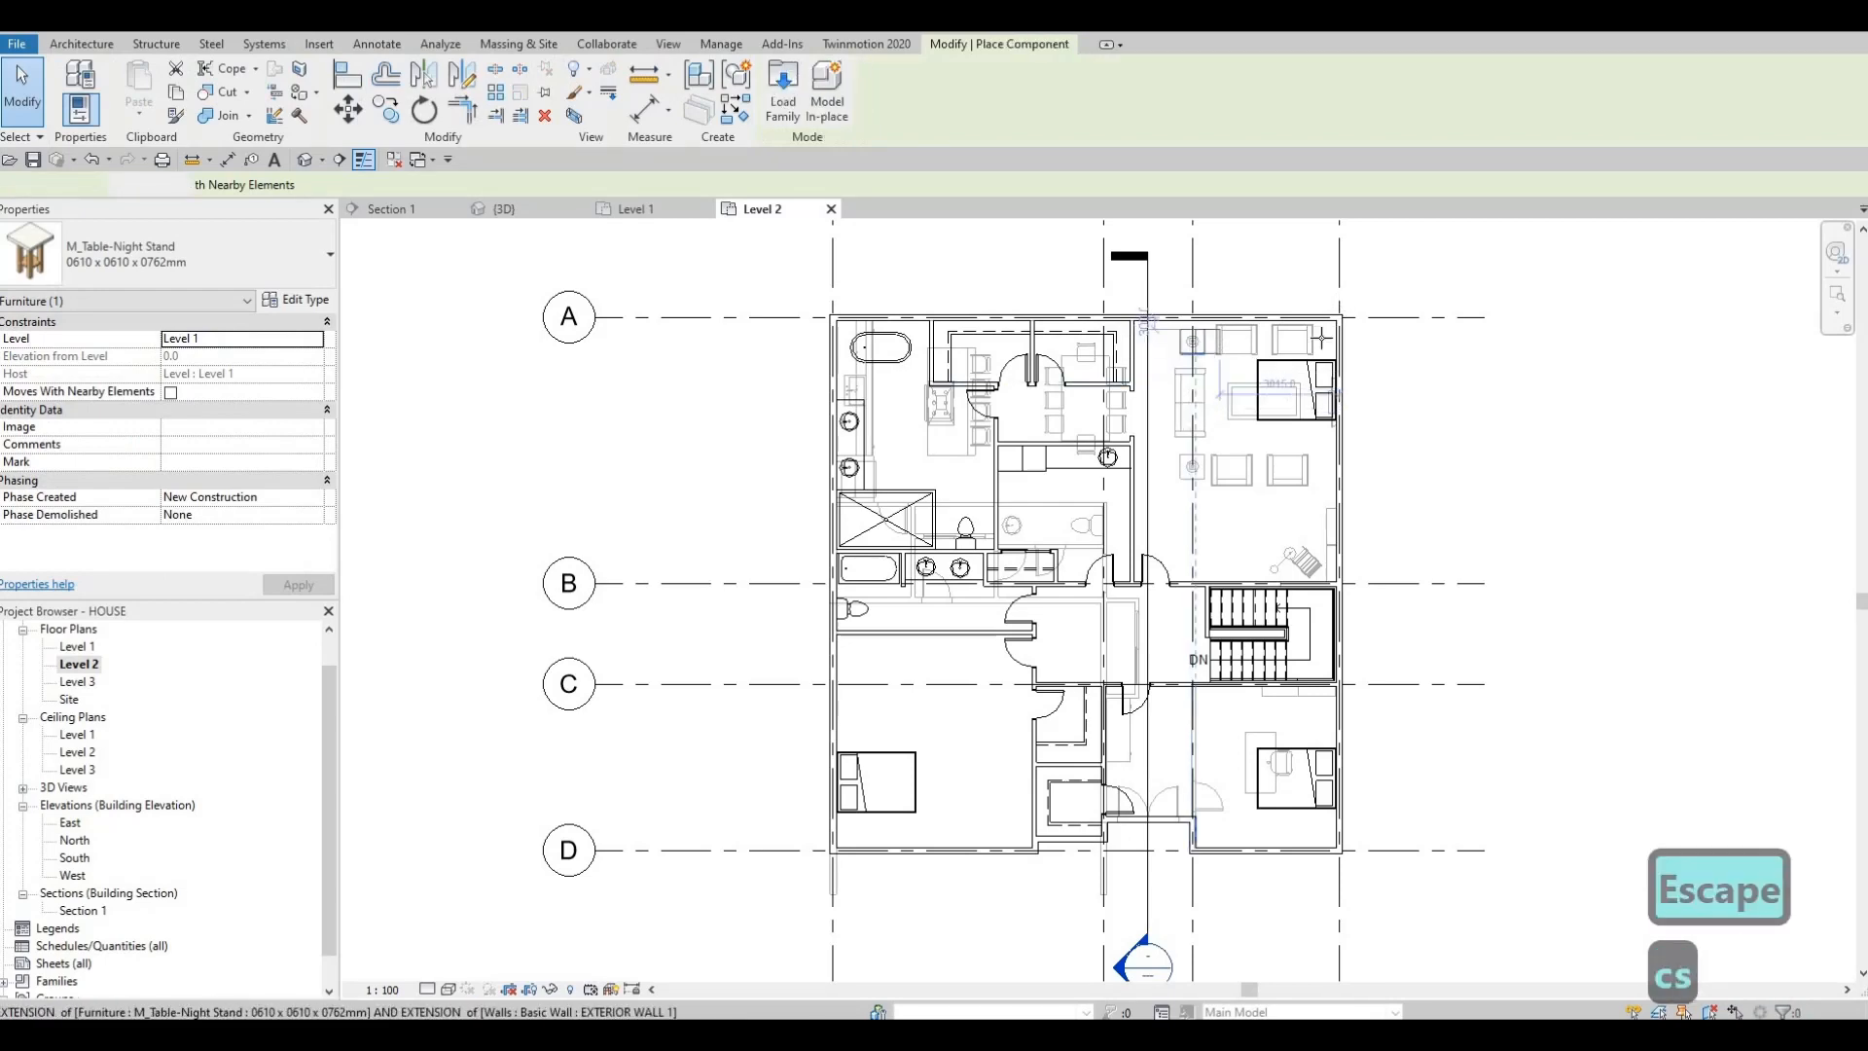
pyautogui.scroll(3, 1336, 311)
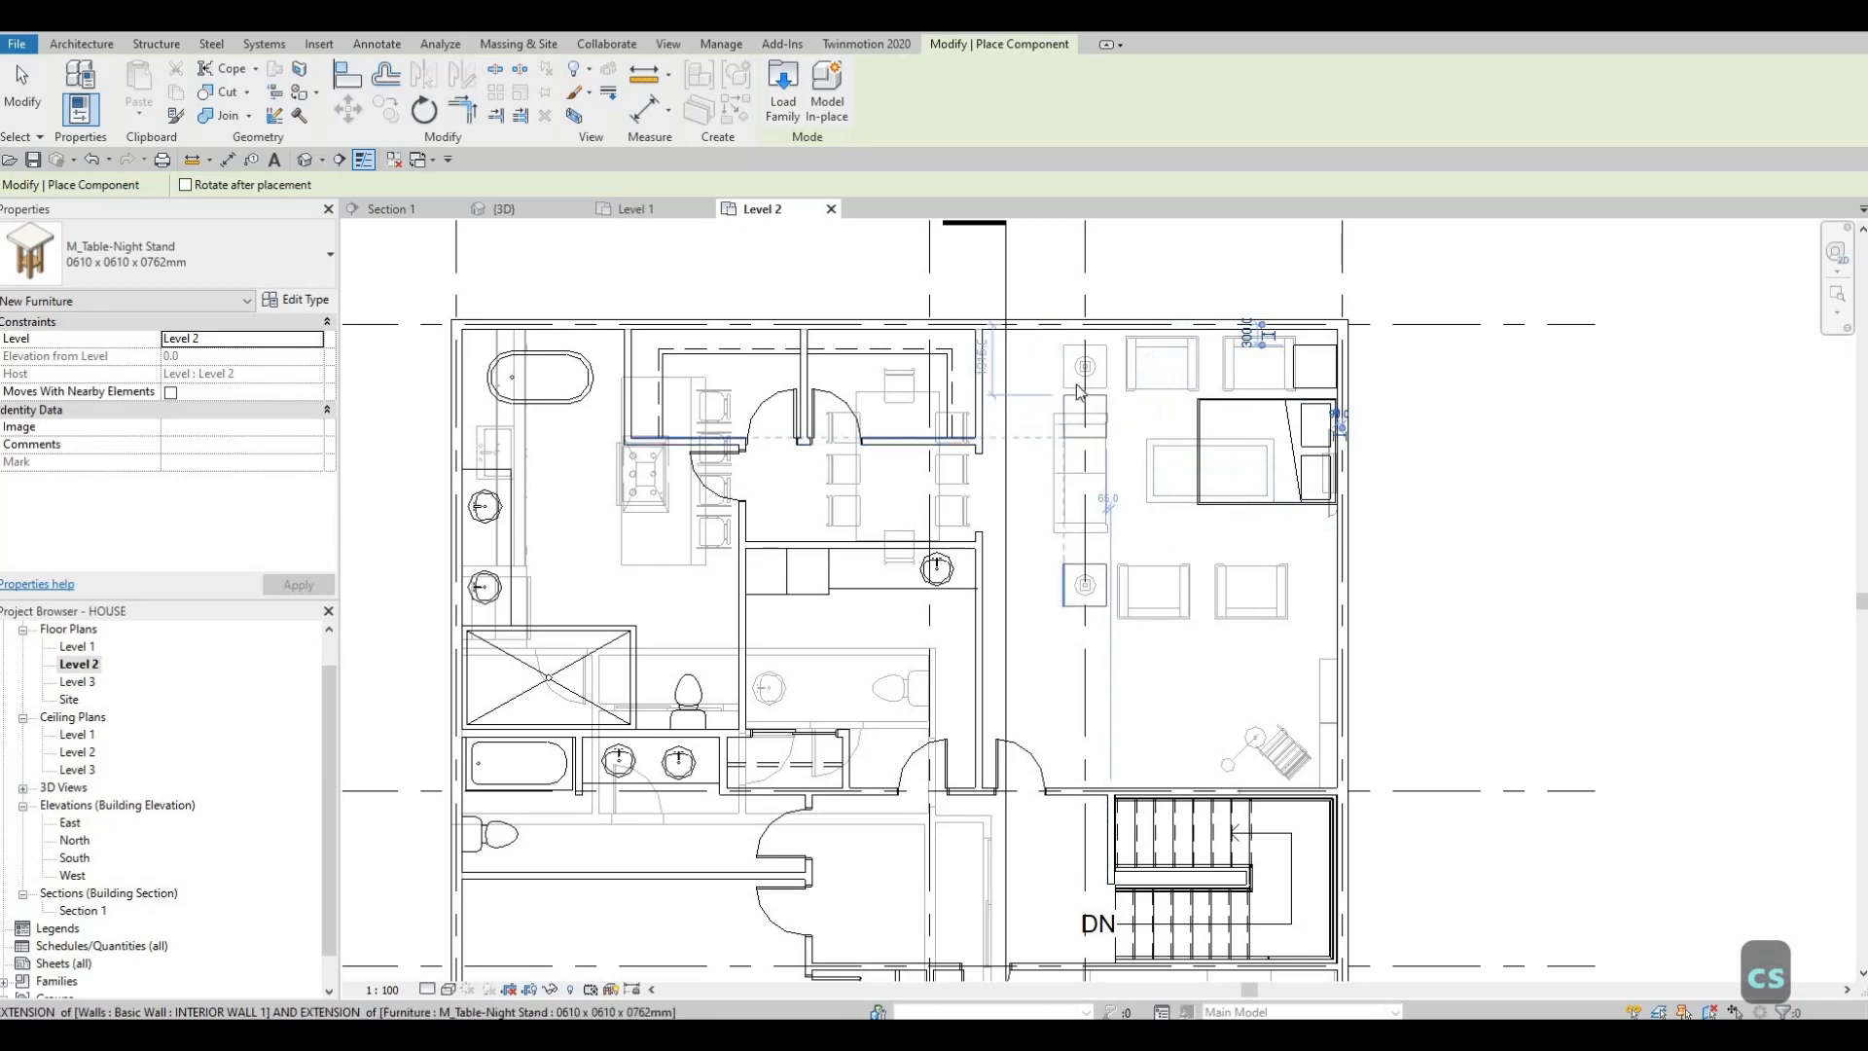
pyautogui.press('Escape')
pyautogui.press('Escape')
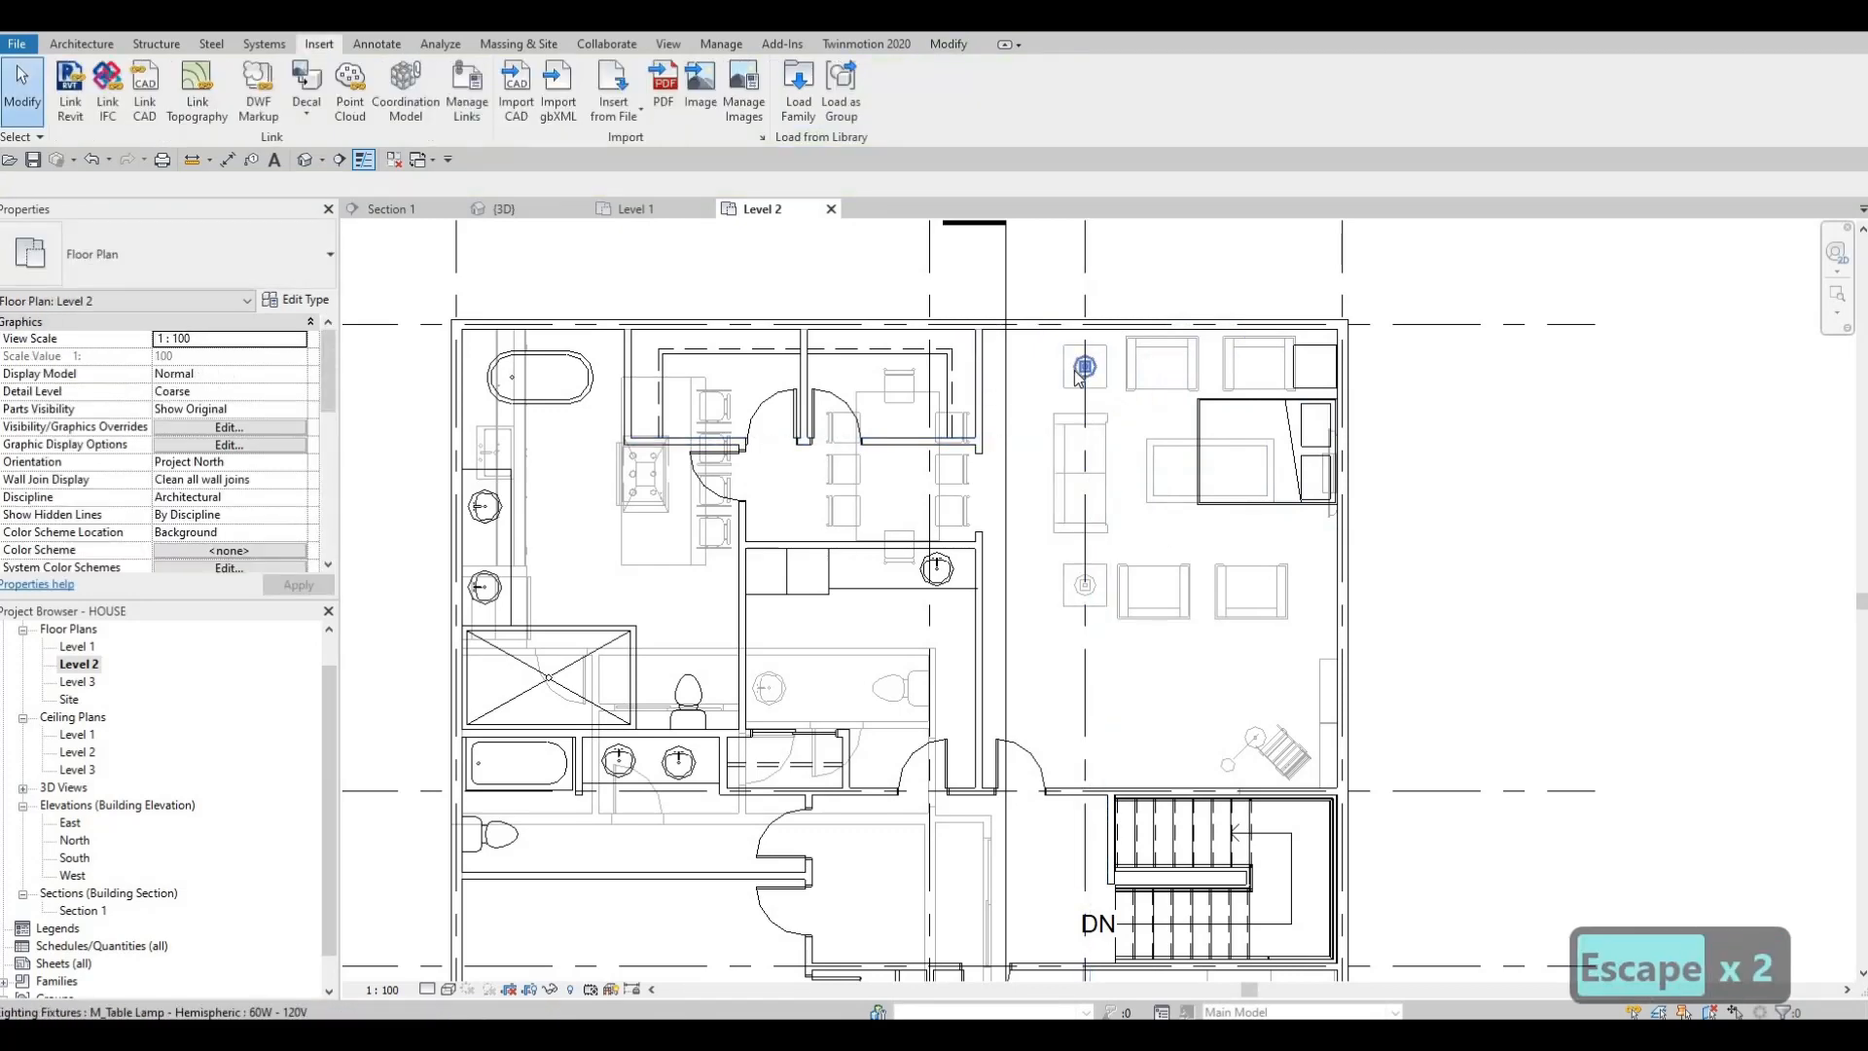
# - Create a similar hemispheric table lamp from the underlay and place it centred on the new night stand
pyautogui.click(1080, 370)
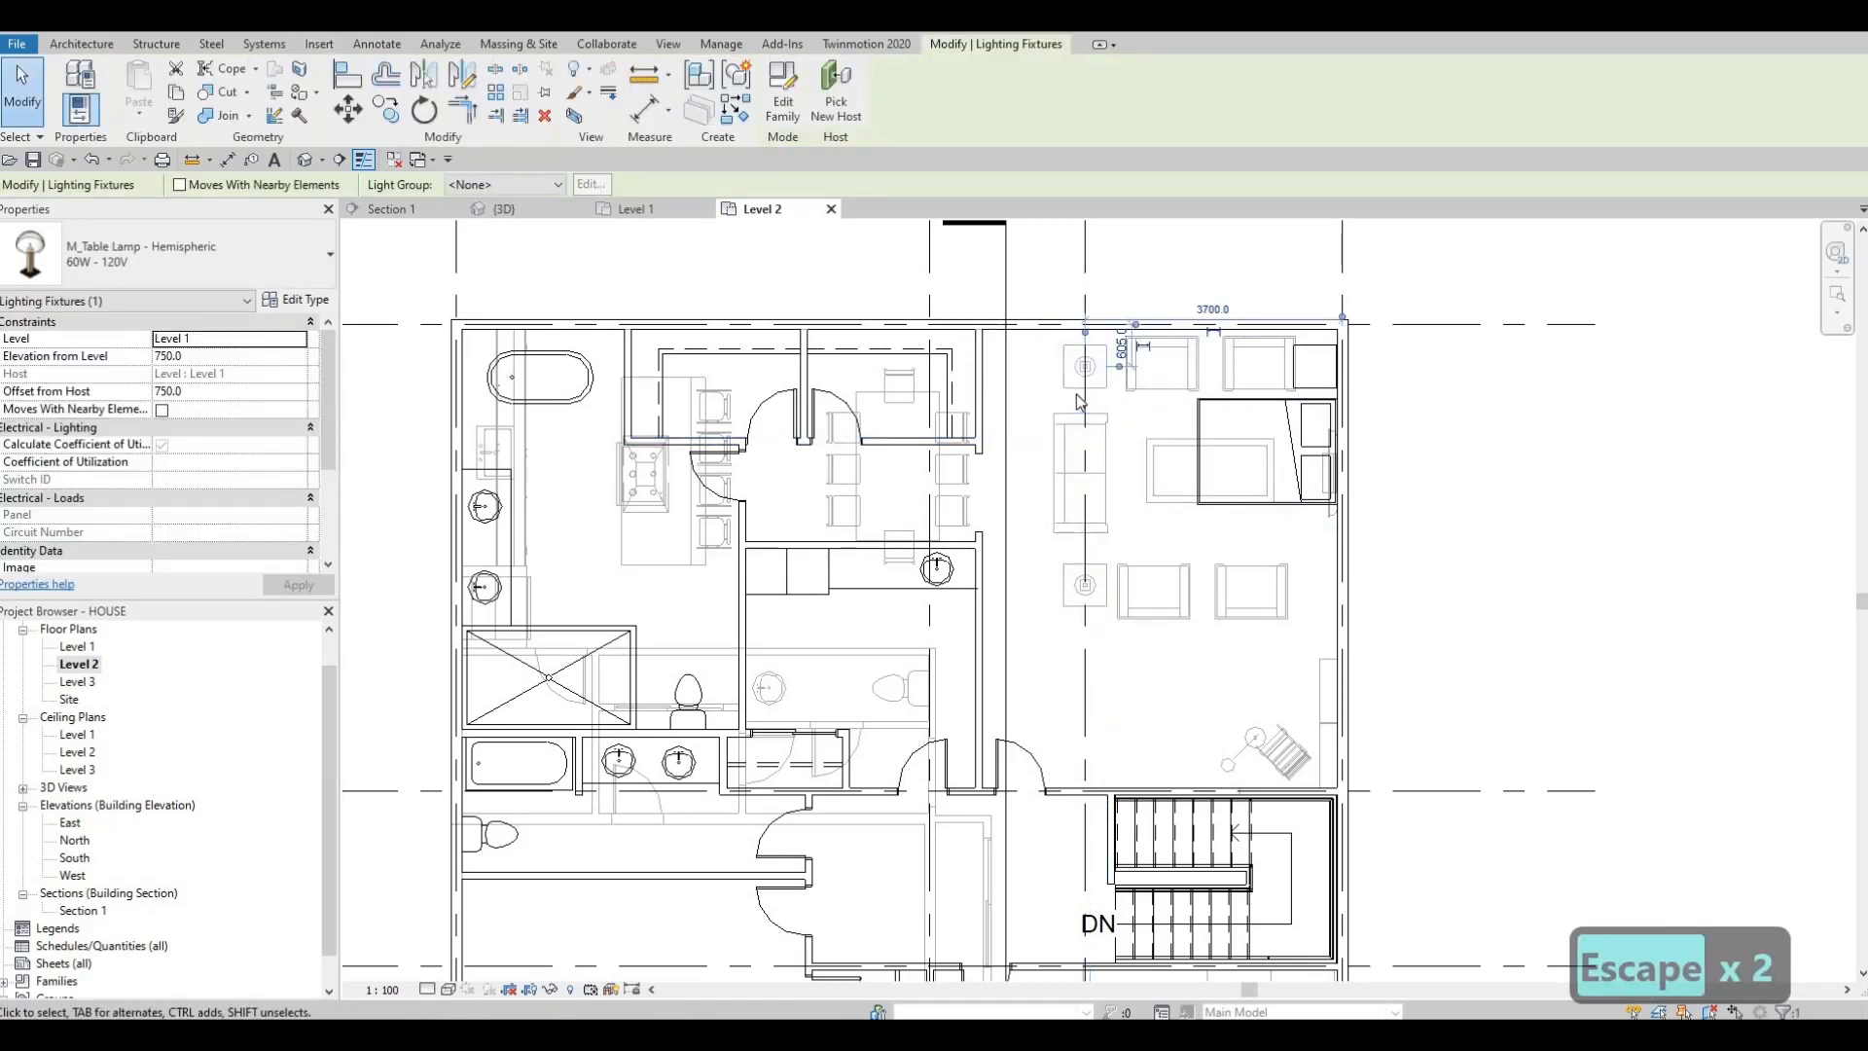
pyautogui.press('c')
pyautogui.press('s')
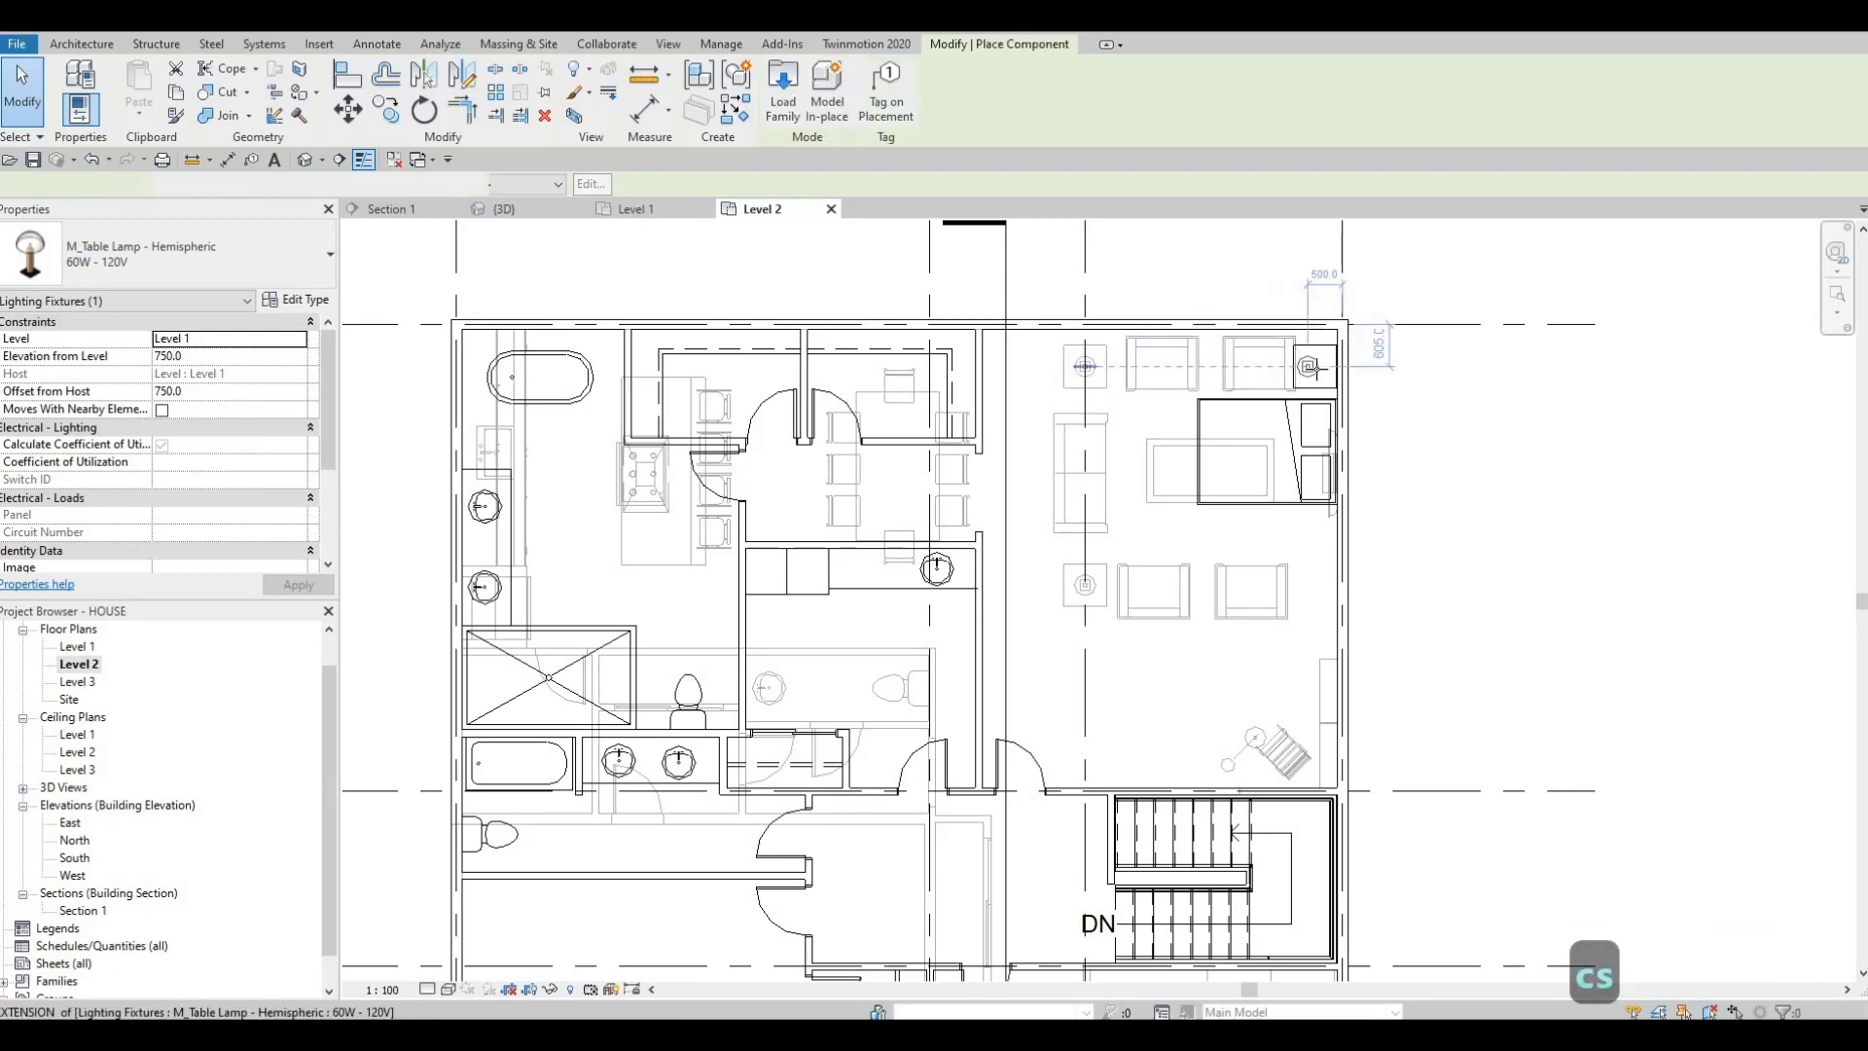
pyautogui.scroll(2, 1313, 365)
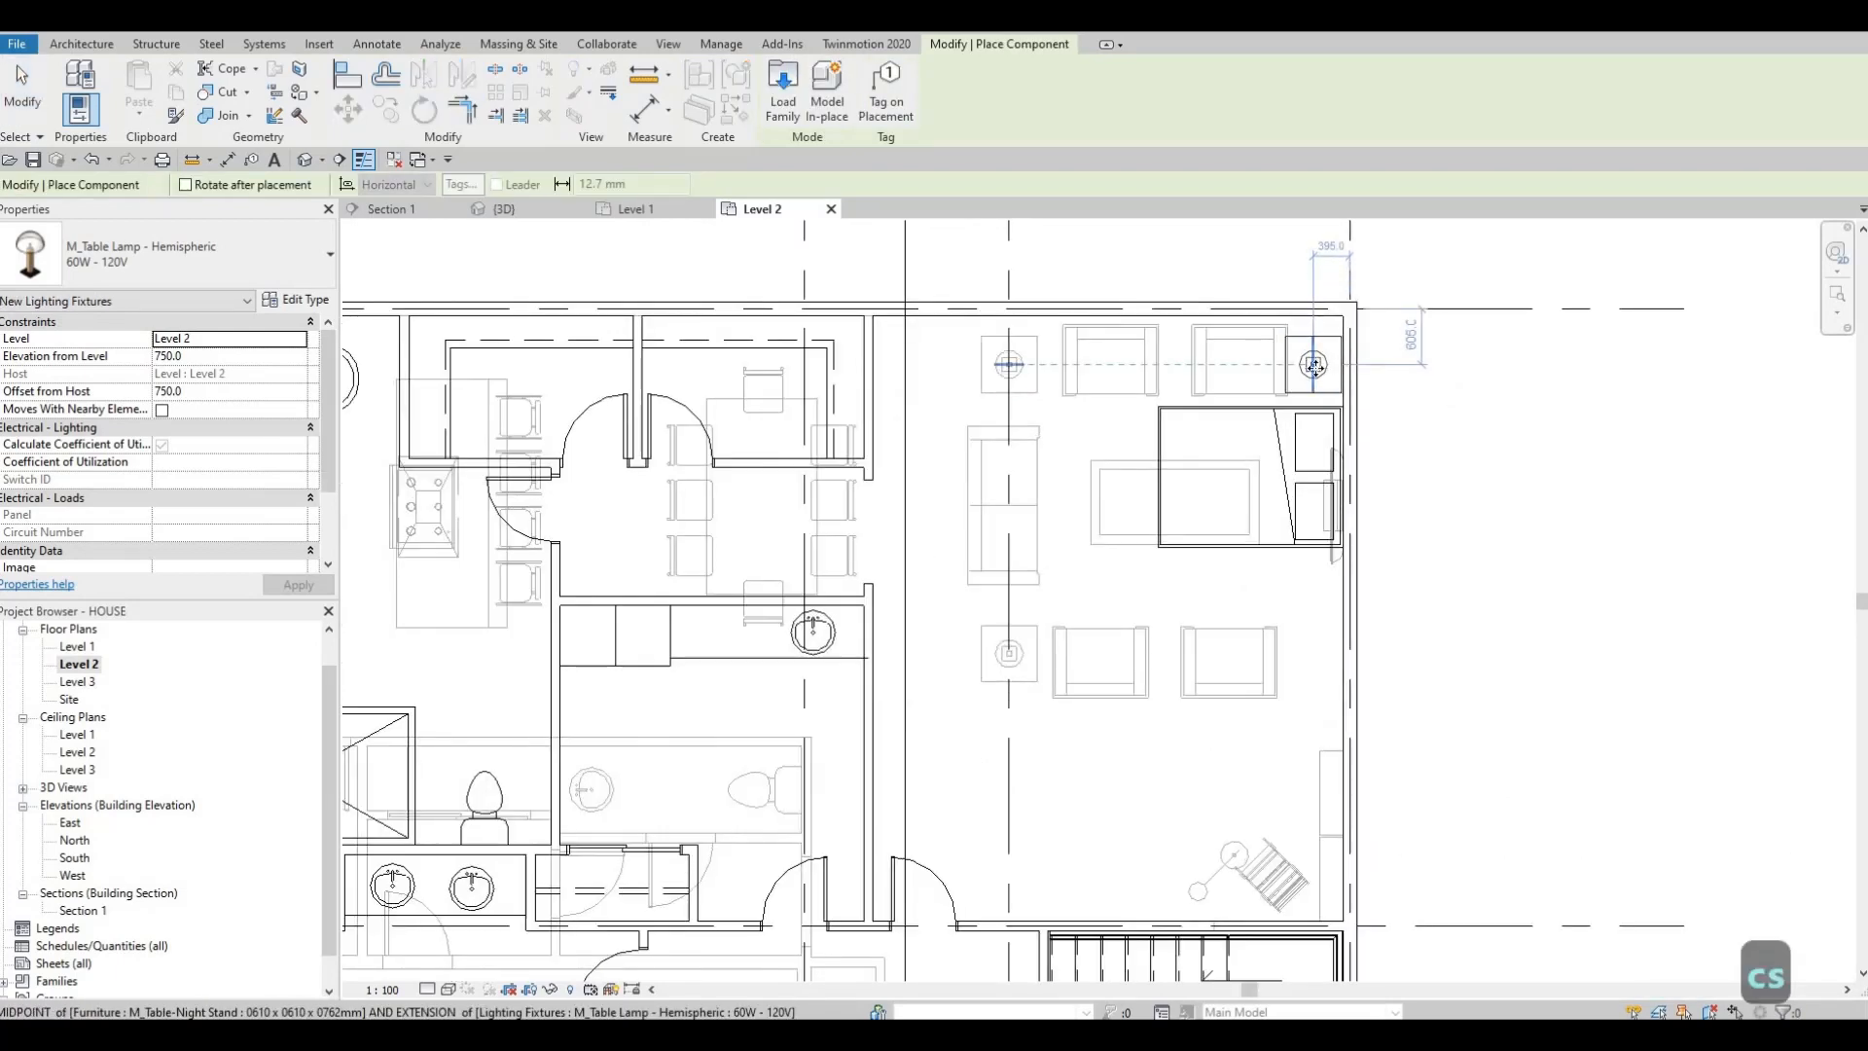
pyautogui.press('Escape')
pyautogui.press('Escape')
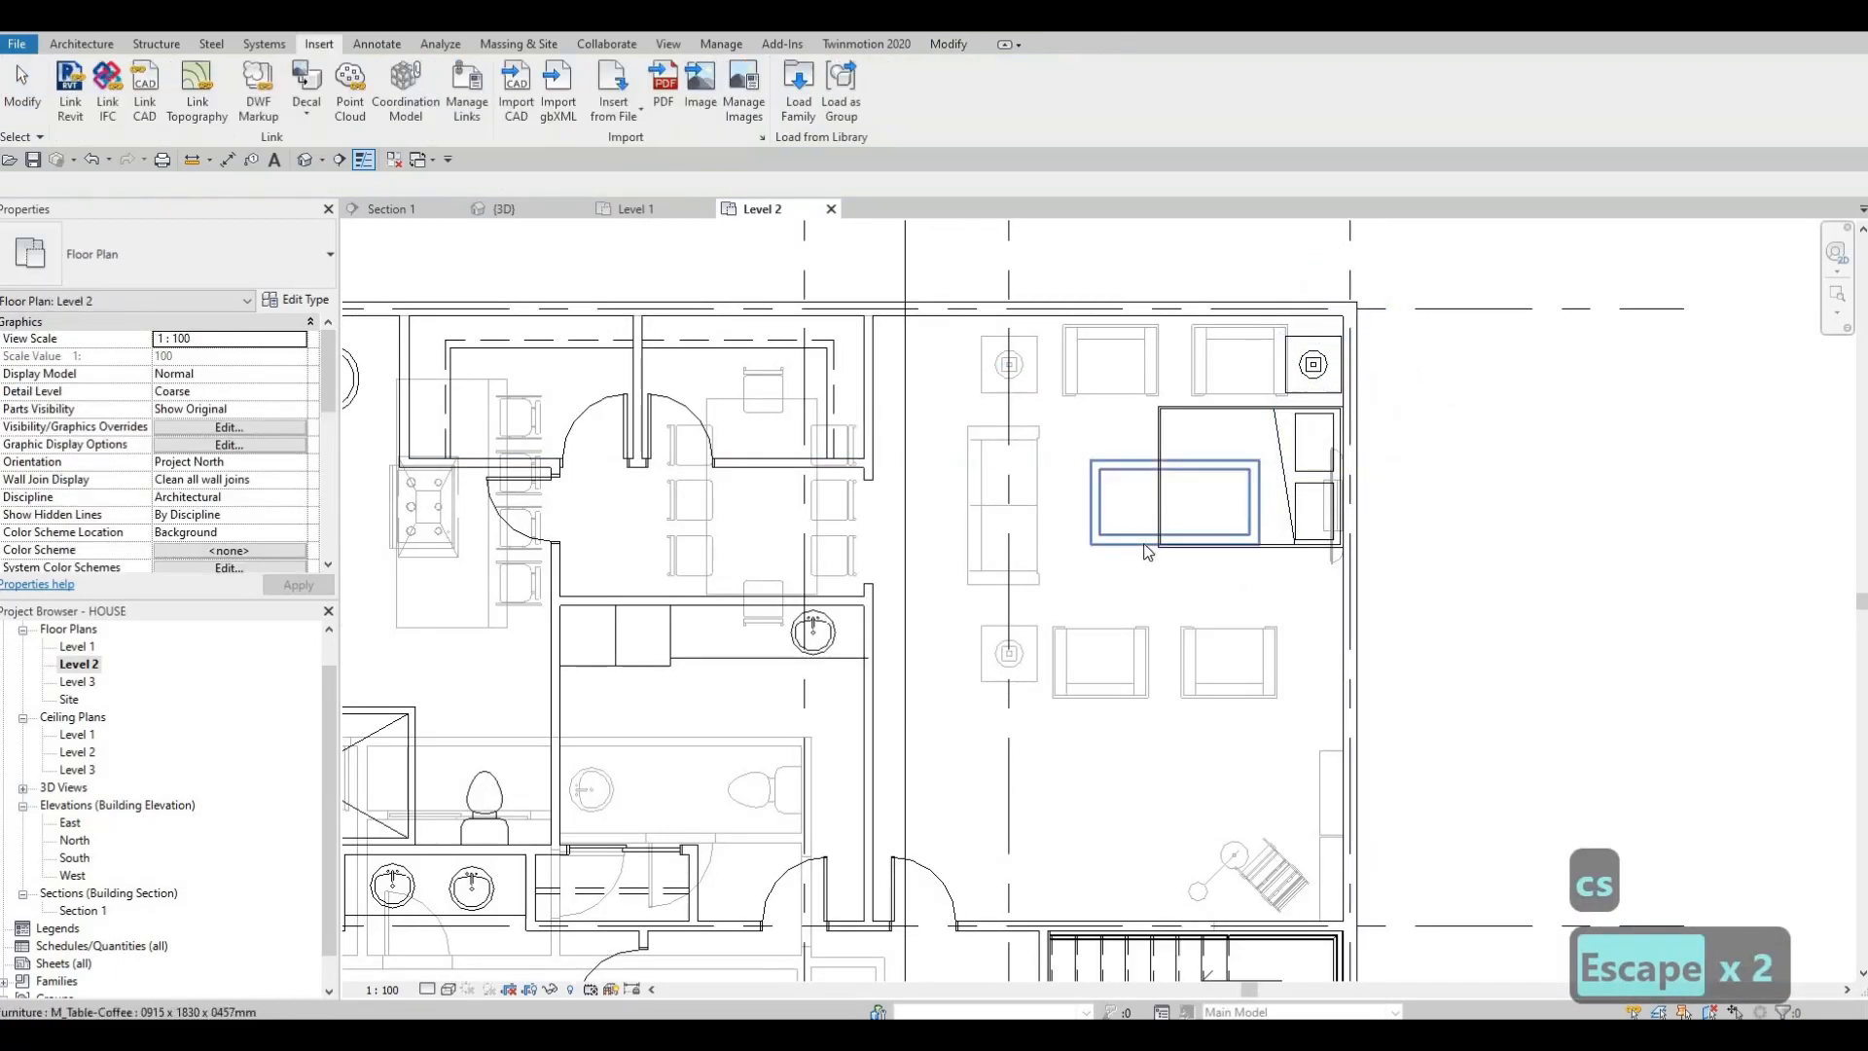
# - Create similar 0915 x 0254 x 1830mm shelving and place two units side by side along the large bedroom's wall next to the stairs
pyautogui.scroll(-2, 1223, 584)
pyautogui.moveTo(1246, 625); pyautogui.dragTo(1246, 570, button='middle')
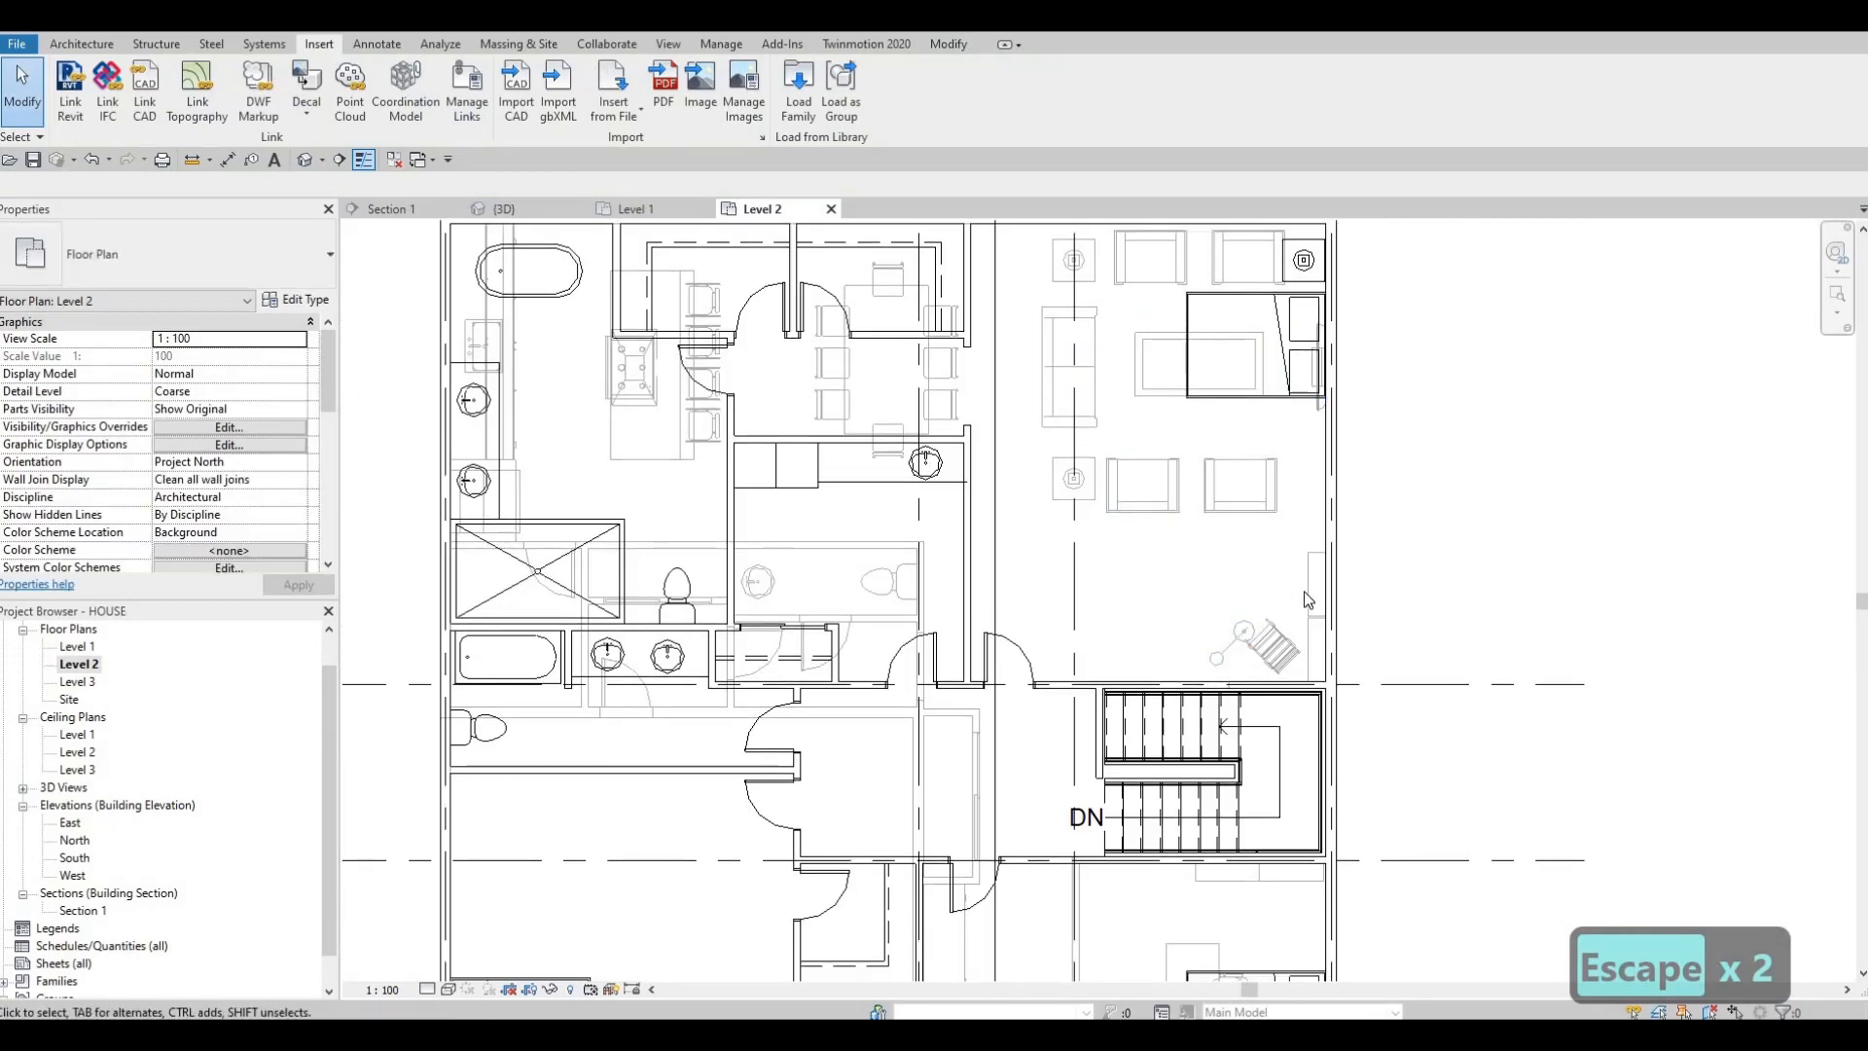
pyautogui.click(1306, 594)
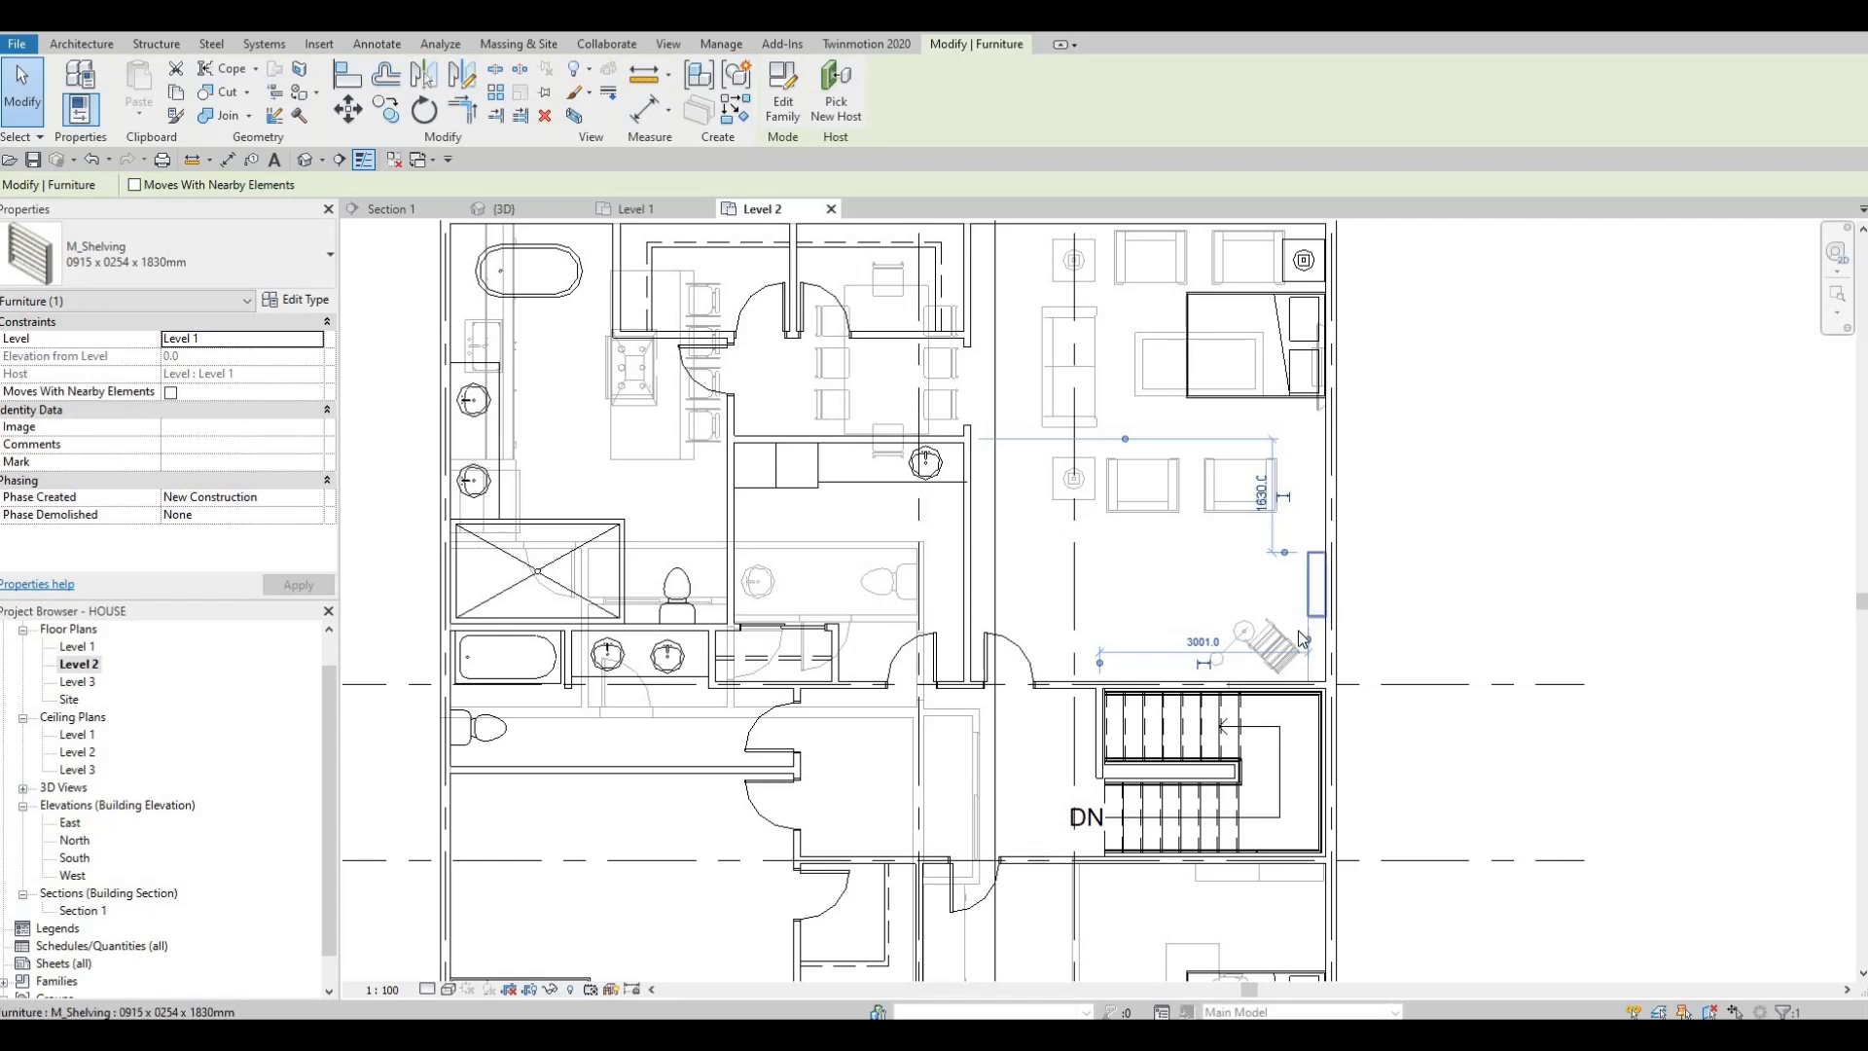
pyautogui.press('c')
pyautogui.press('s')
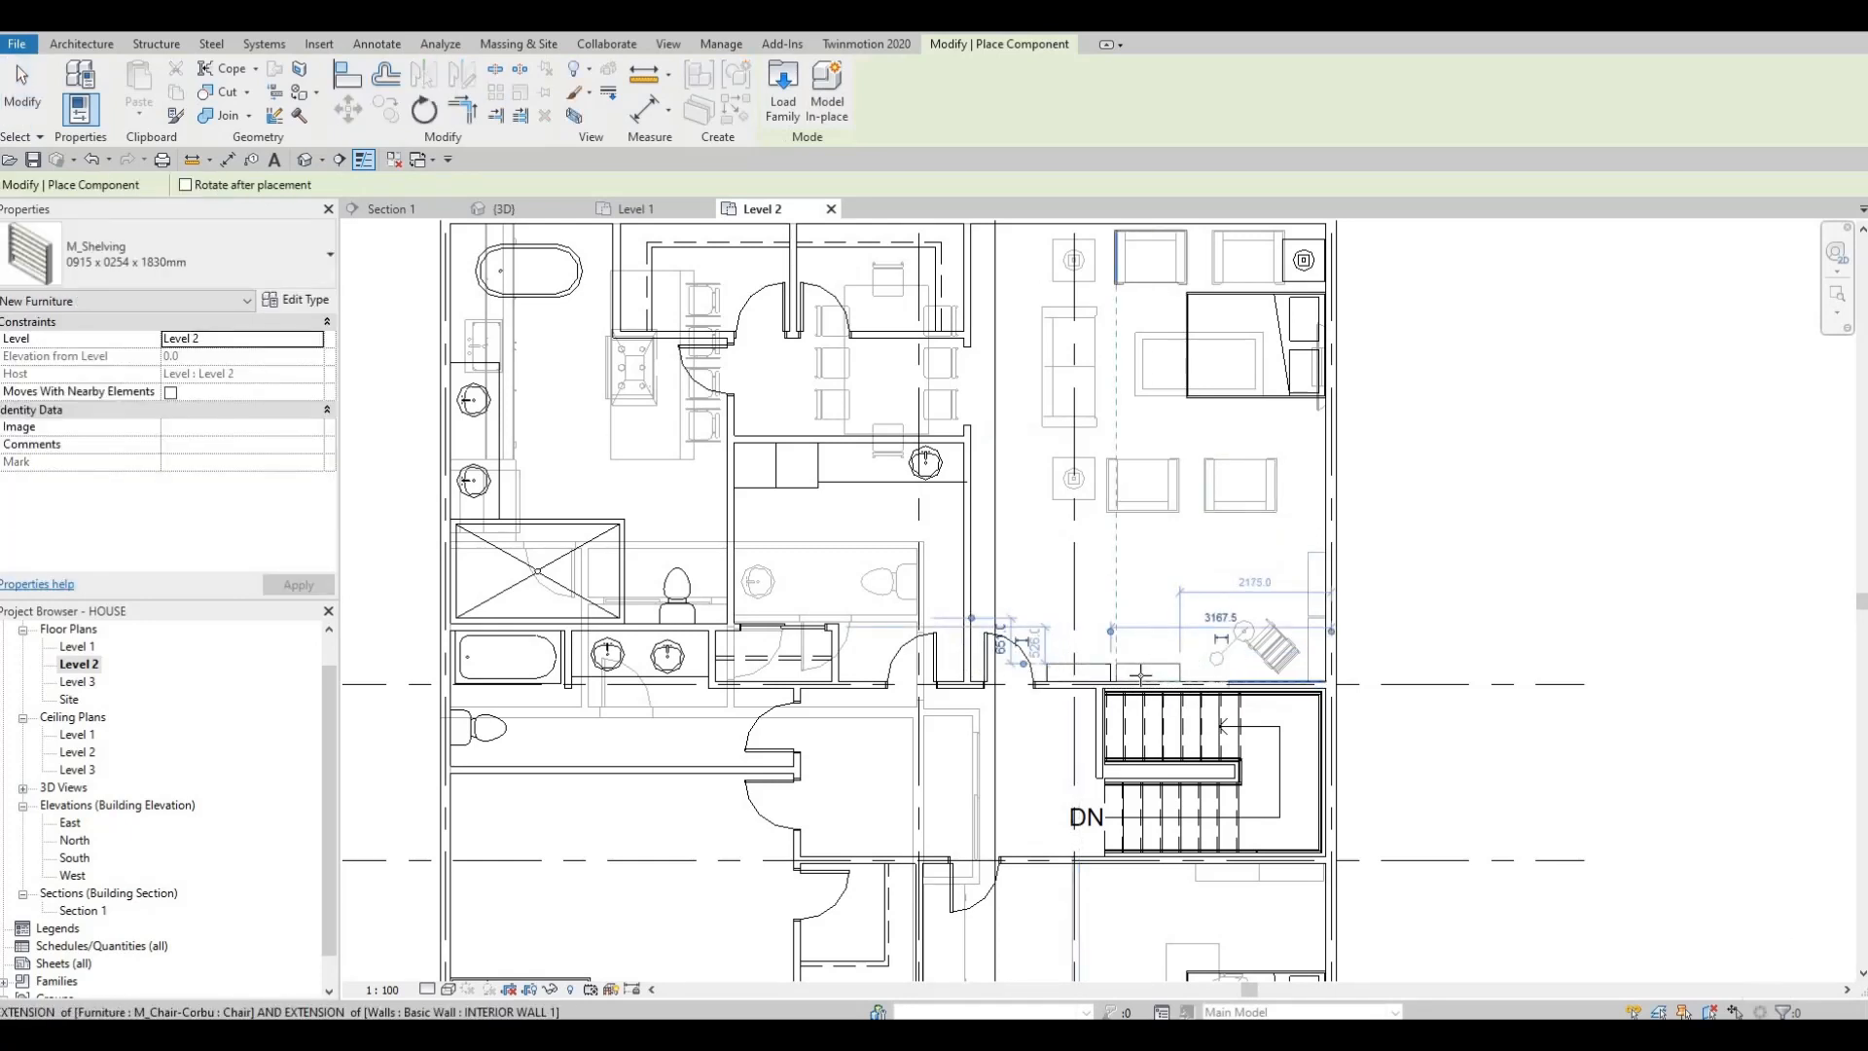
pyautogui.press('Escape')
pyautogui.press('Escape')
pyautogui.press('Escape')
# - Create a similar M_Chair-Oonyu, rotate it to the underlay chair's diagonal angle and place it over that chair in the large bedroom
pyautogui.click(1275, 658)
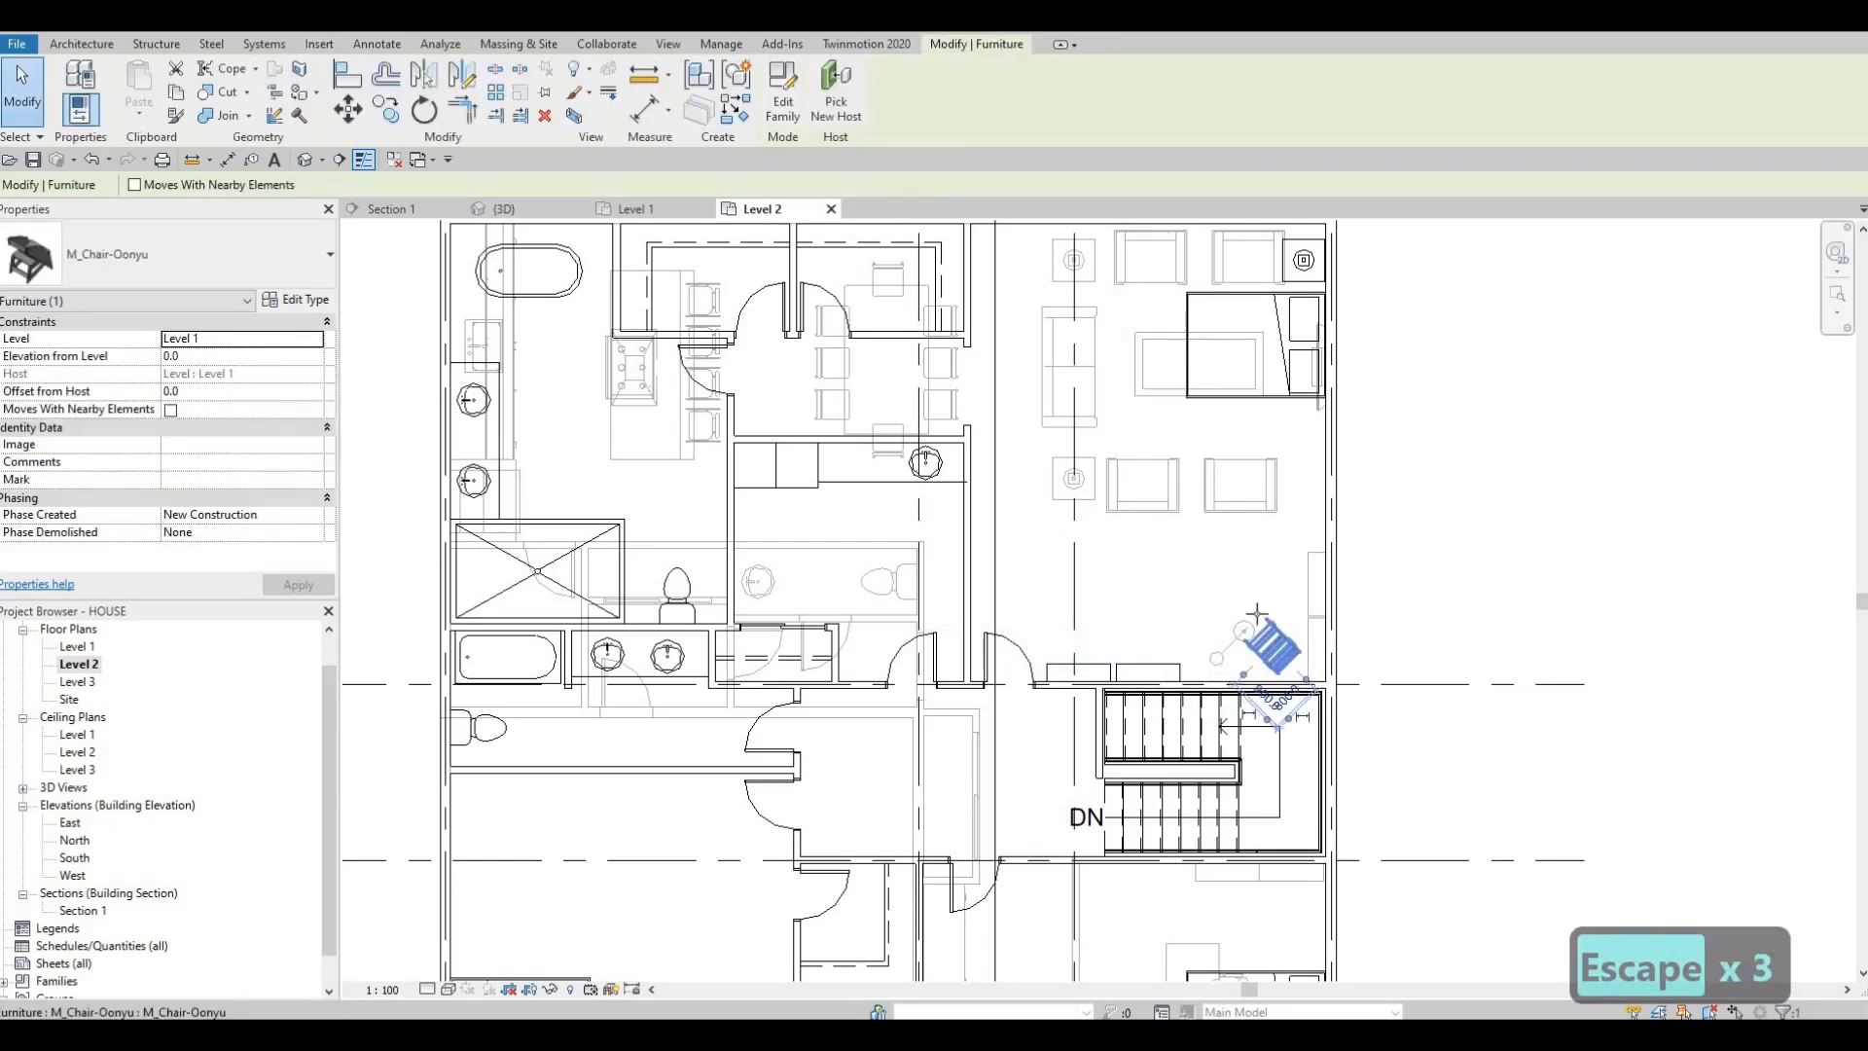
pyautogui.press('c')
pyautogui.press('s')
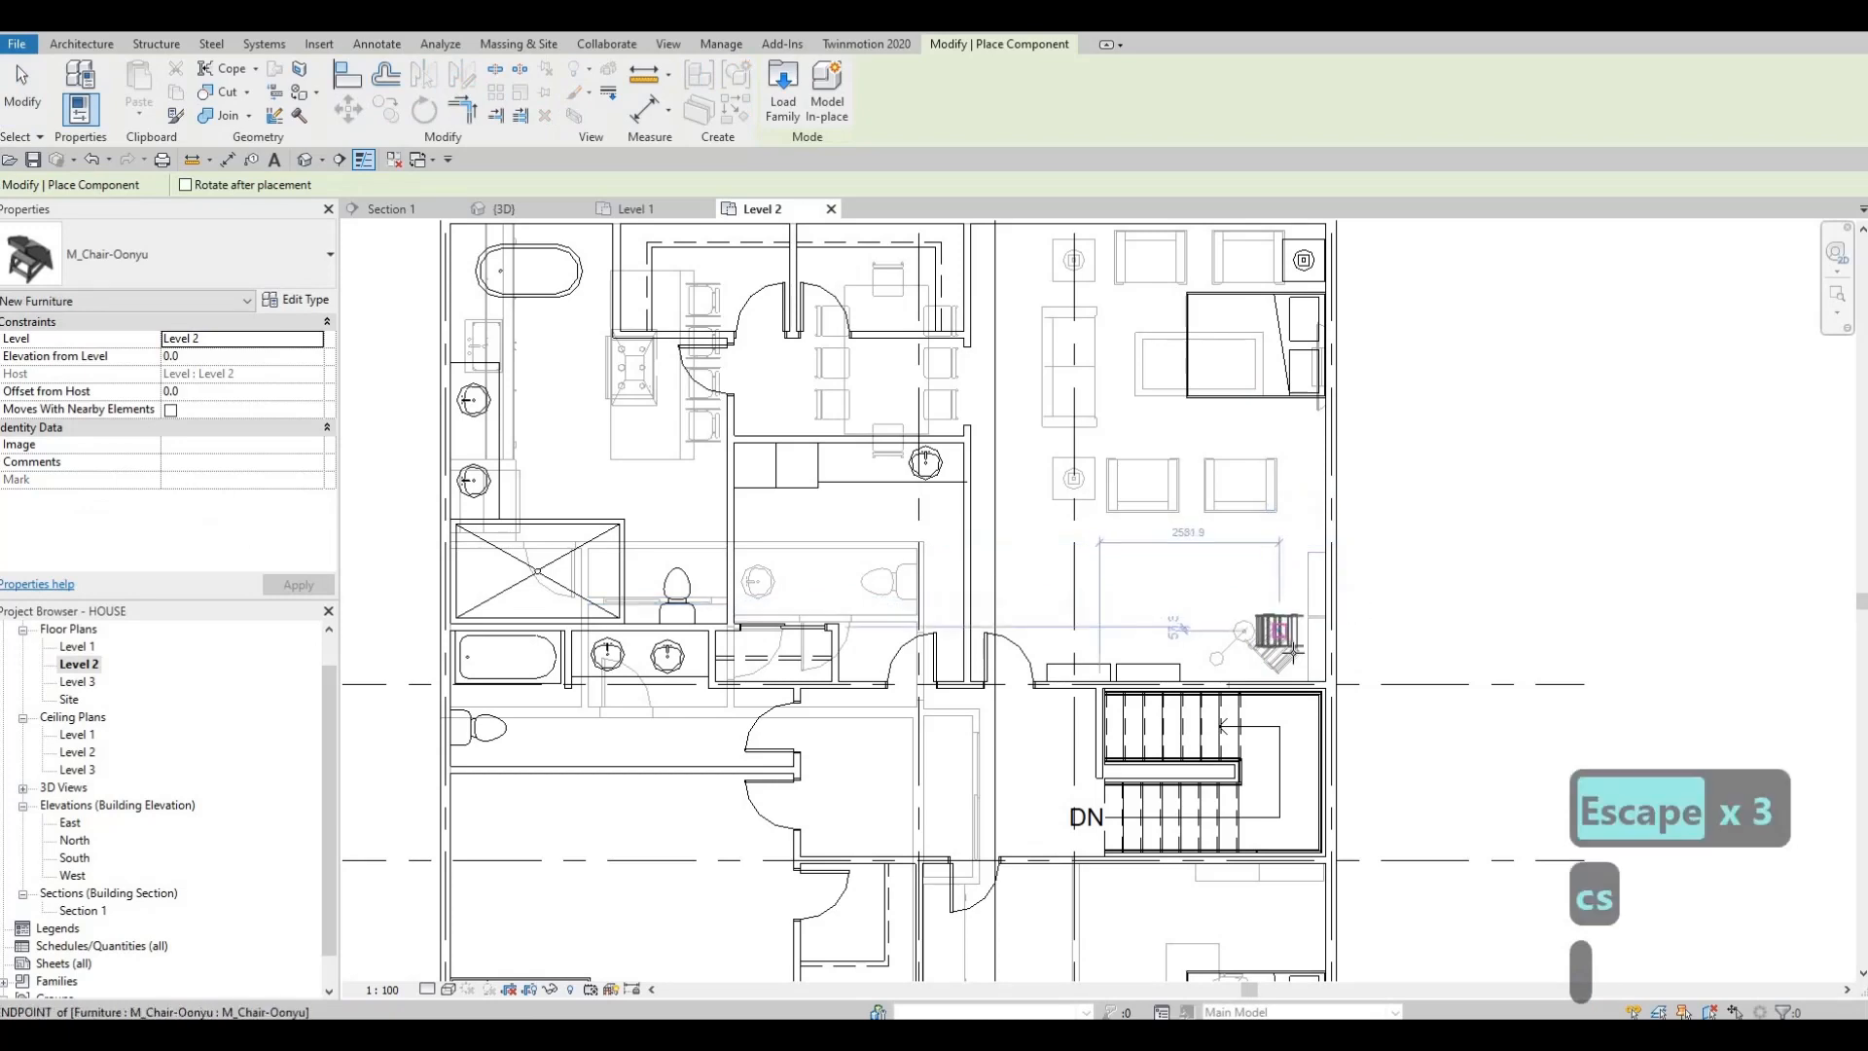
pyautogui.press('space')
pyautogui.press('space')
pyautogui.scroll(5, 1338, 696)
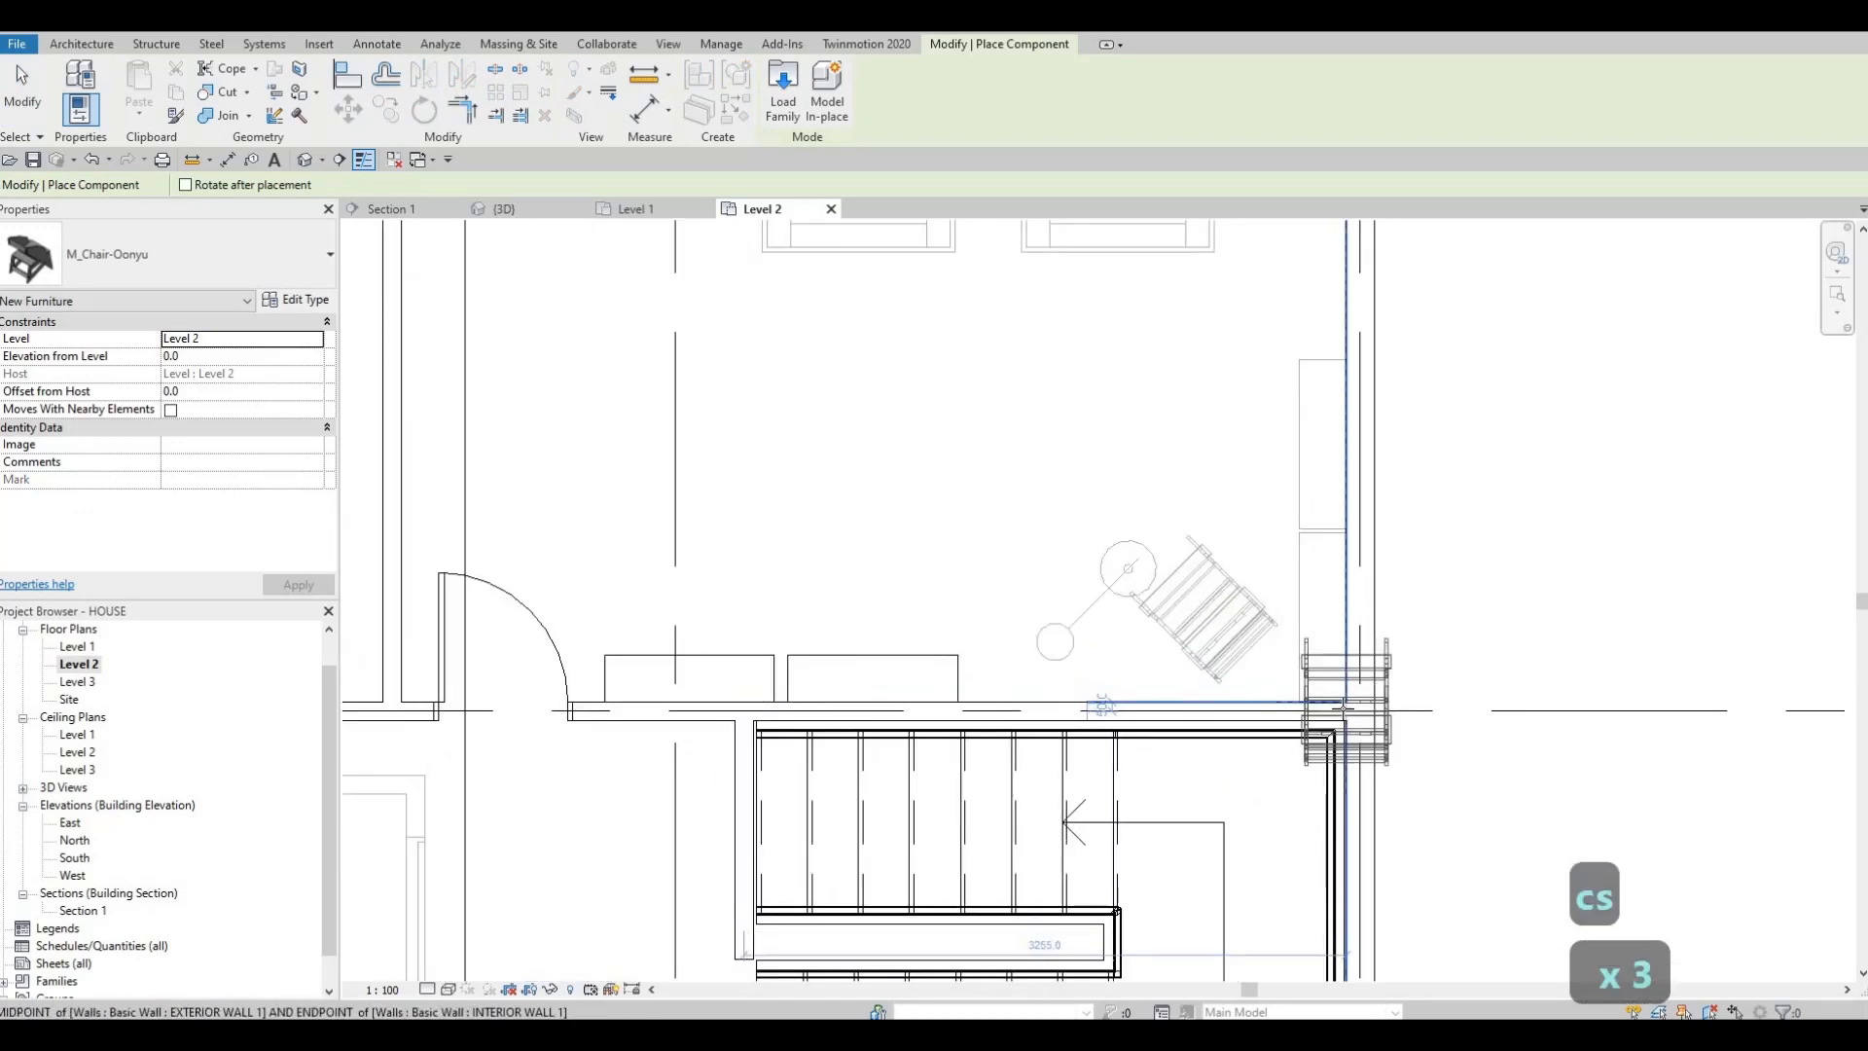
pyautogui.press('space')
pyautogui.press('space')
pyautogui.press('space')
pyautogui.press('space')
pyautogui.press('space')
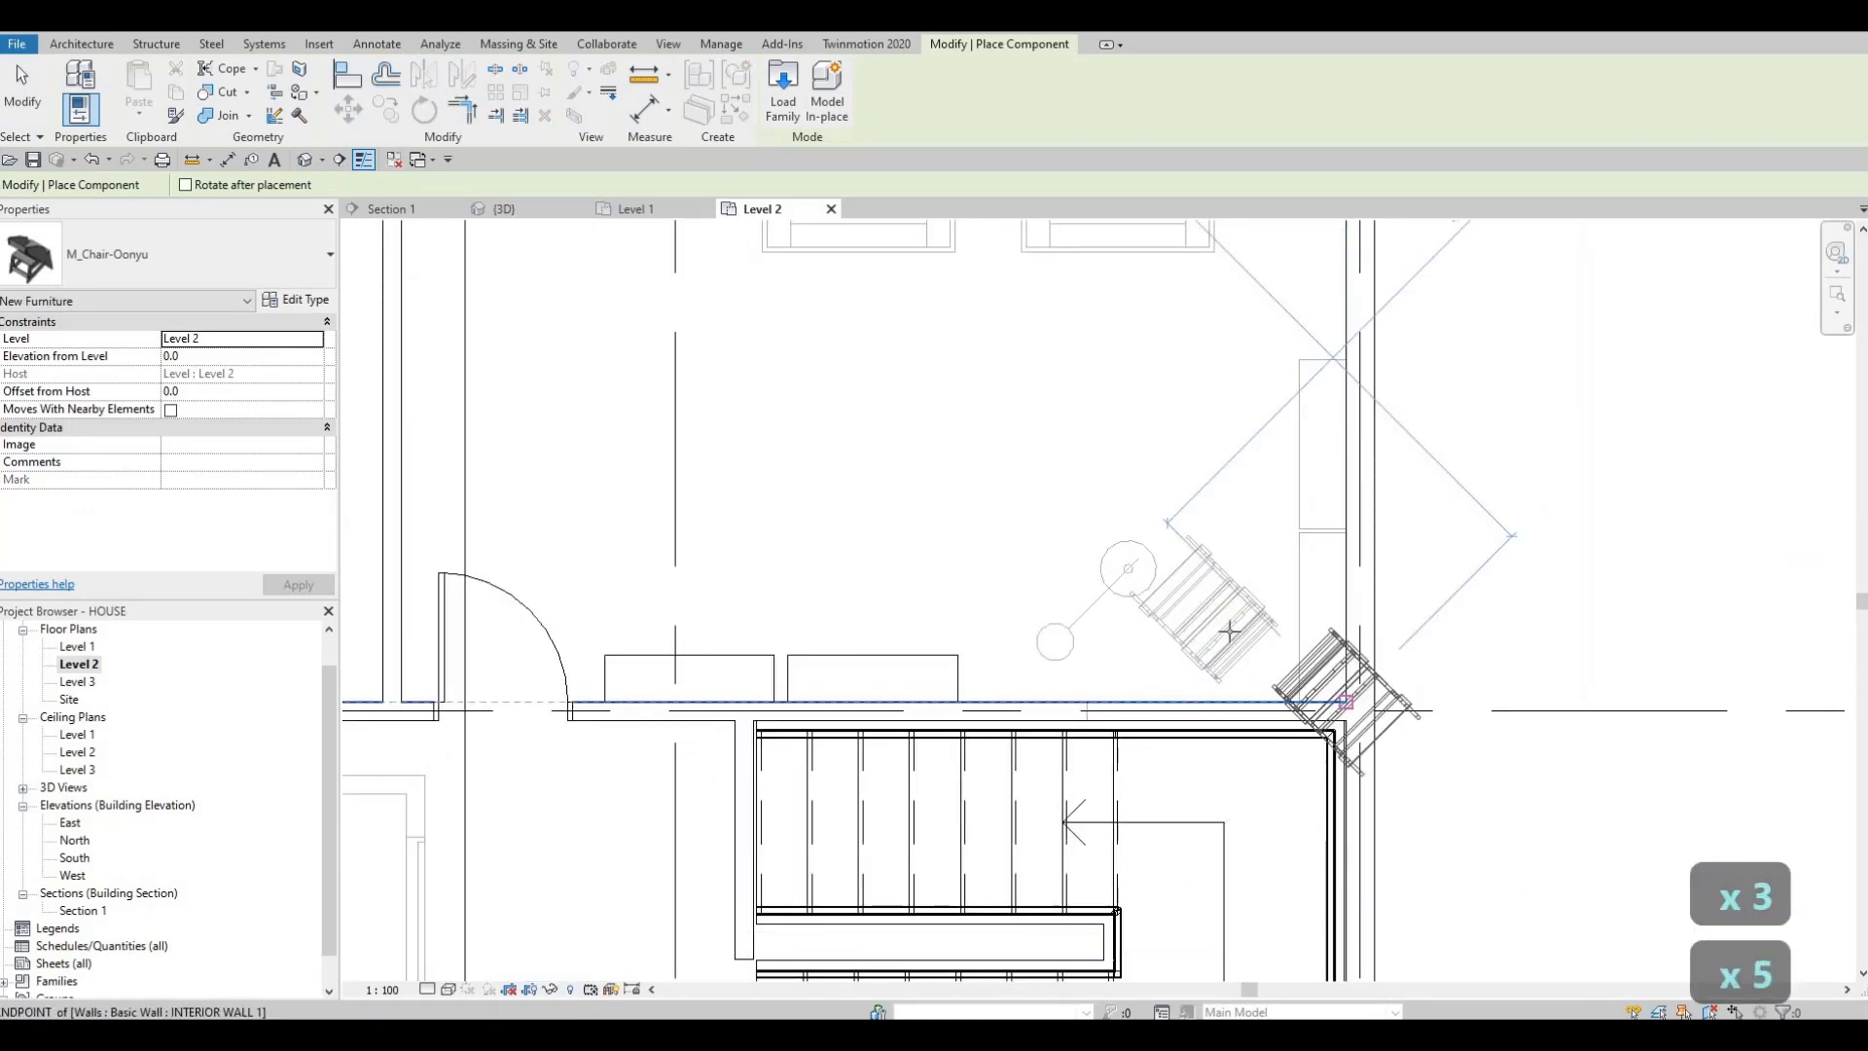
pyautogui.click(1214, 613)
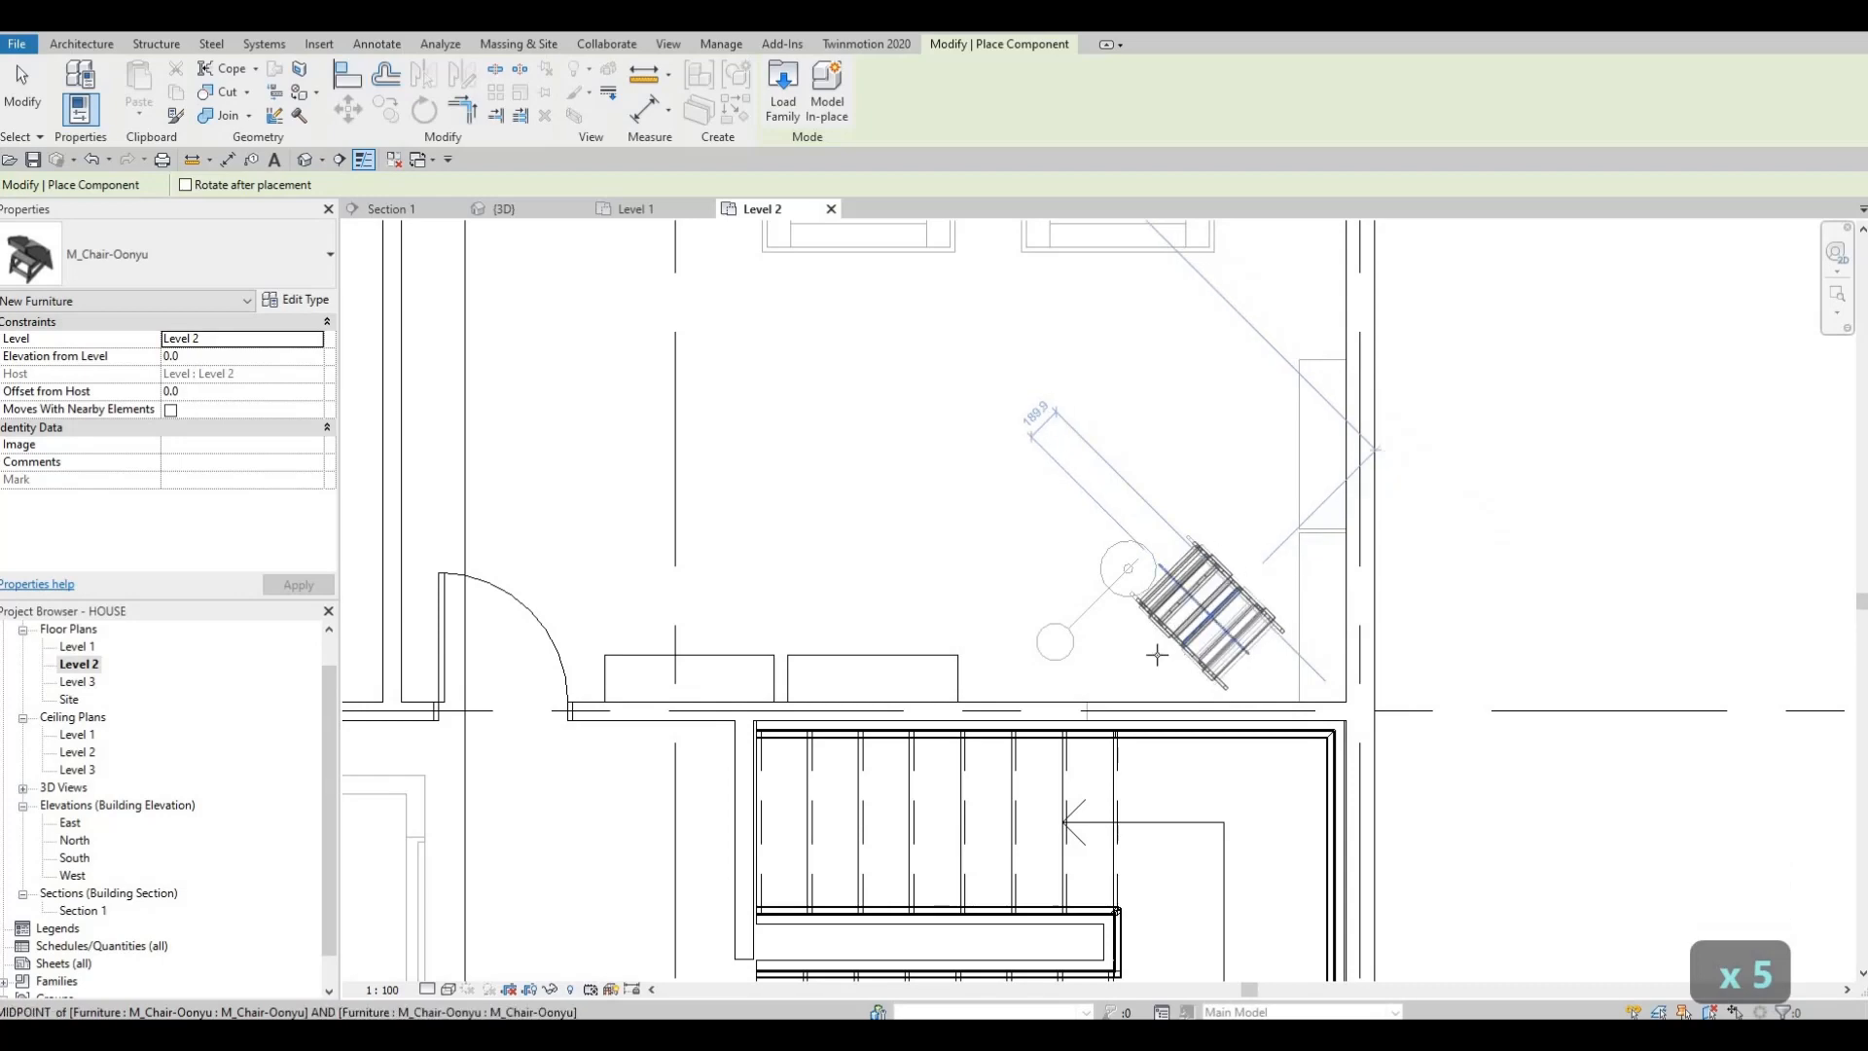
pyautogui.press('Escape')
pyautogui.press('Escape')
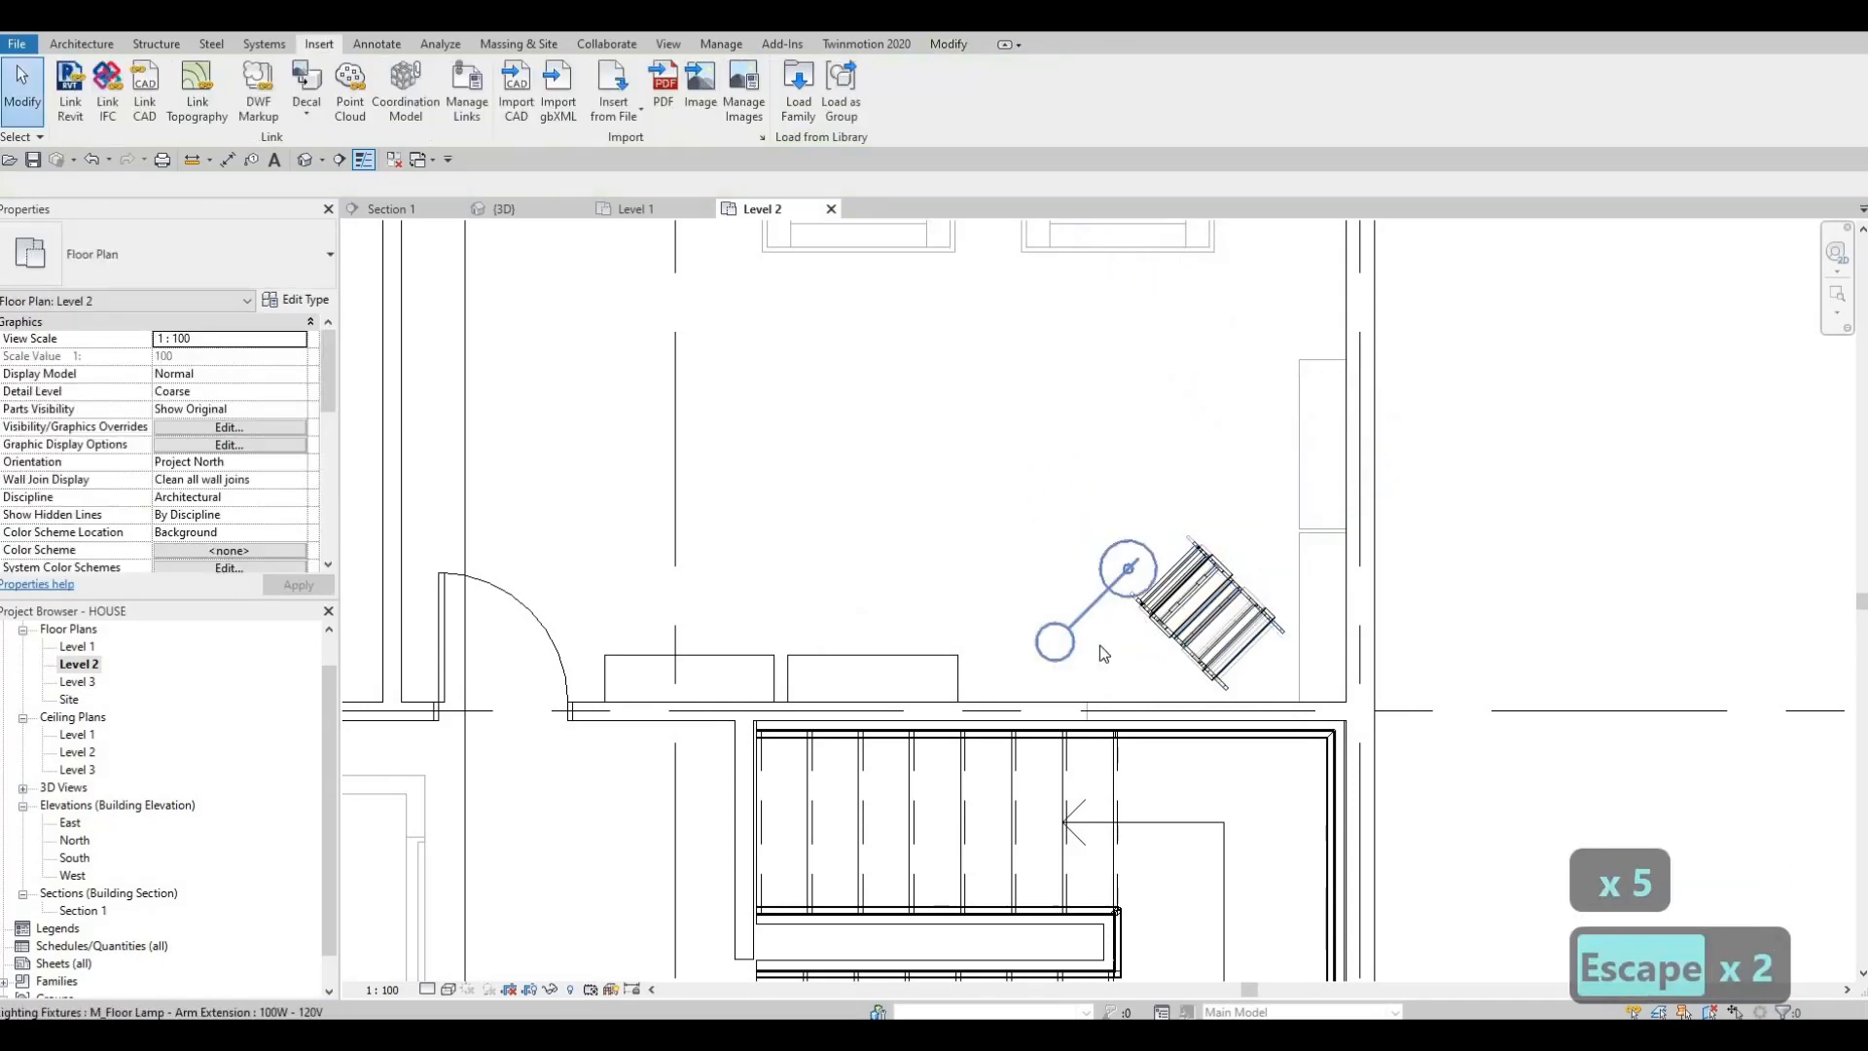
# - Create a similar arm-extension floor lamp, rotate it diagonally and place it over the underlay lamp beside the Oonyu chair
pyautogui.click(1098, 638)
pyautogui.press('c')
pyautogui.press('s')
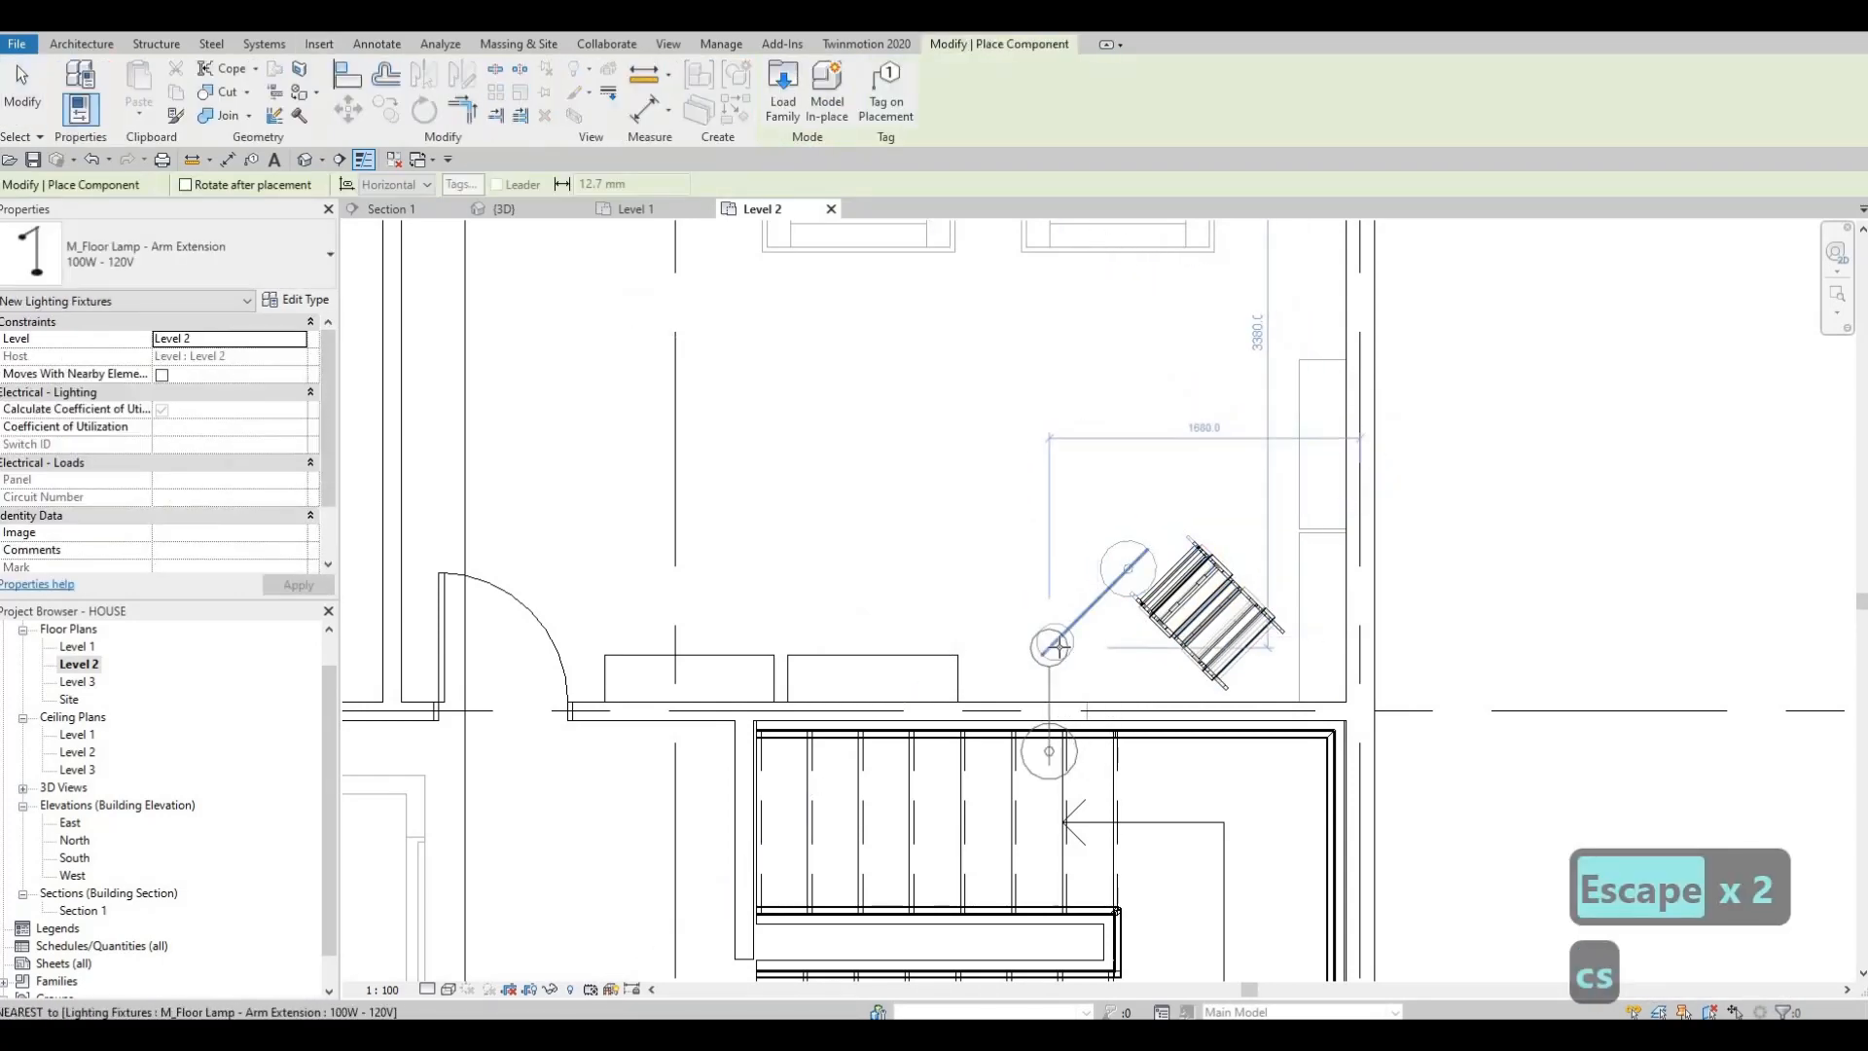
pyautogui.press('space')
pyautogui.press('space')
pyautogui.press('space')
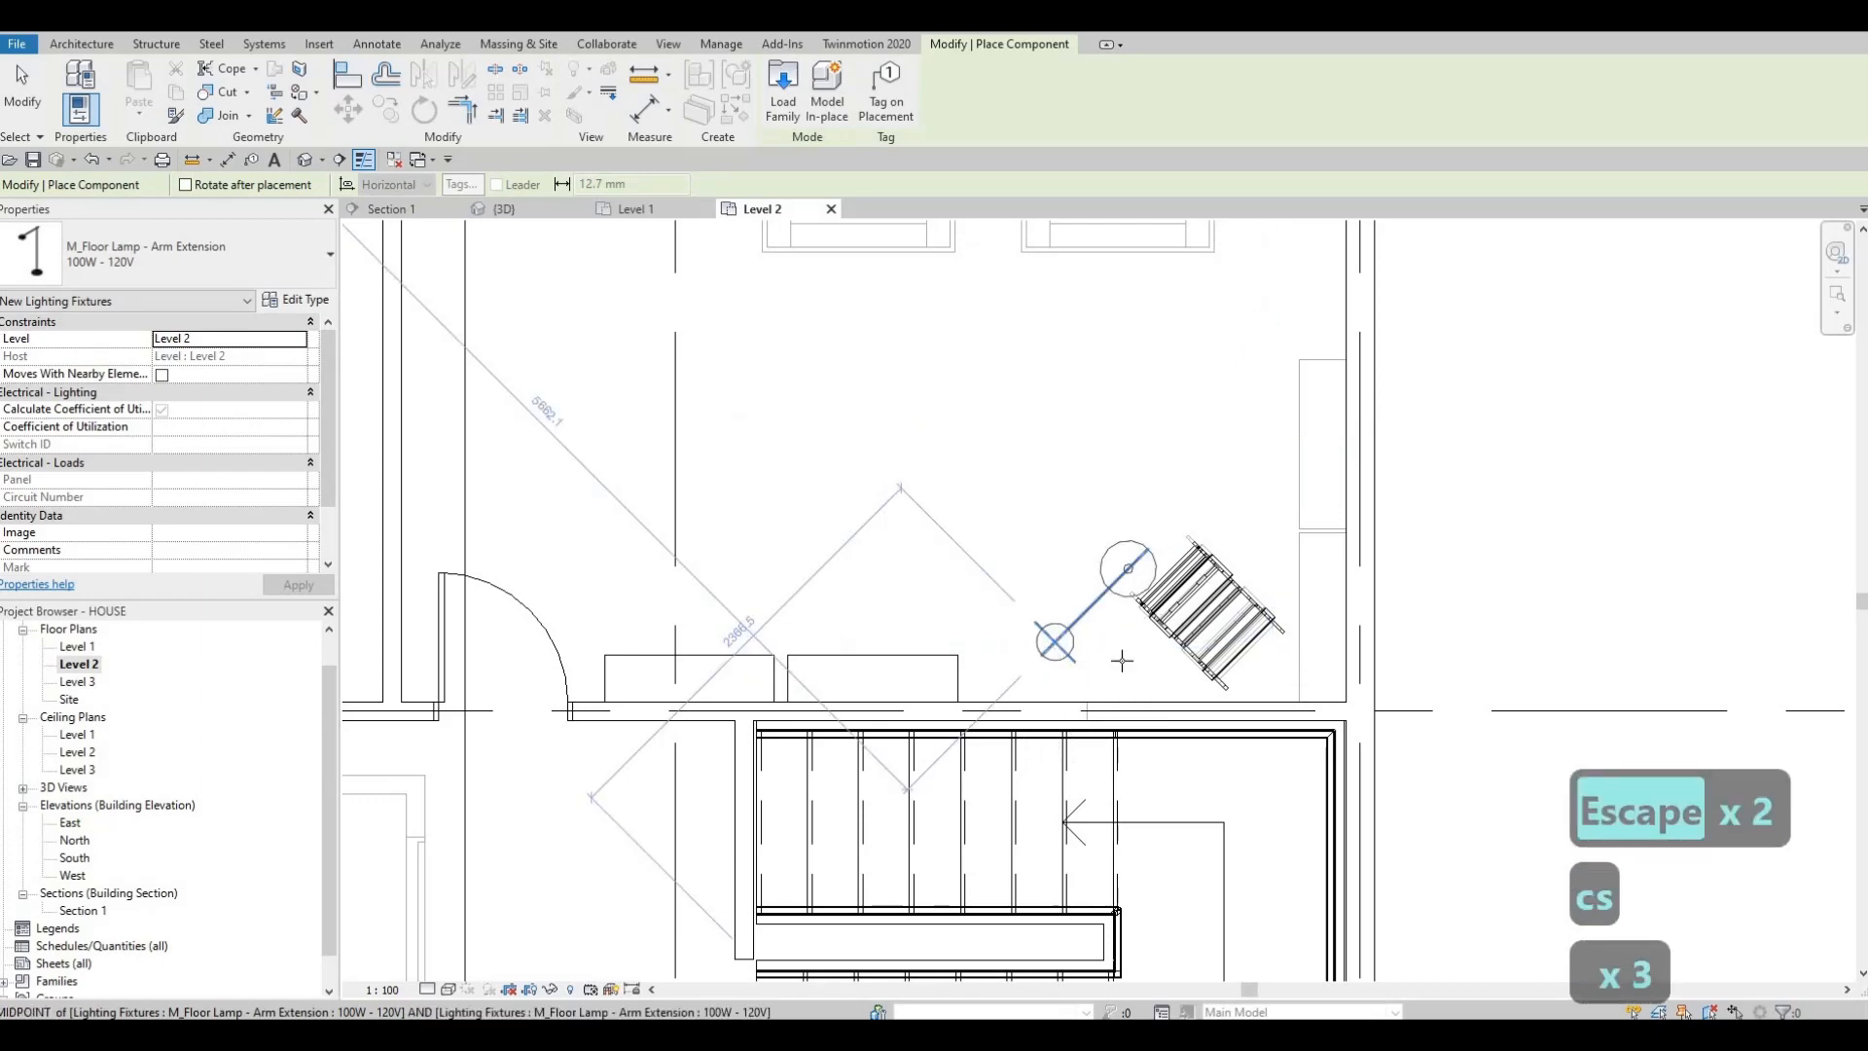
pyautogui.press('Escape')
pyautogui.press('Escape')
pyautogui.press('Escape')
# - Create a similar M_Sofa-Corbu from the underlay and place one in the large bedroom between the bed and the stair wall
pyautogui.scroll(-2, 1119, 672)
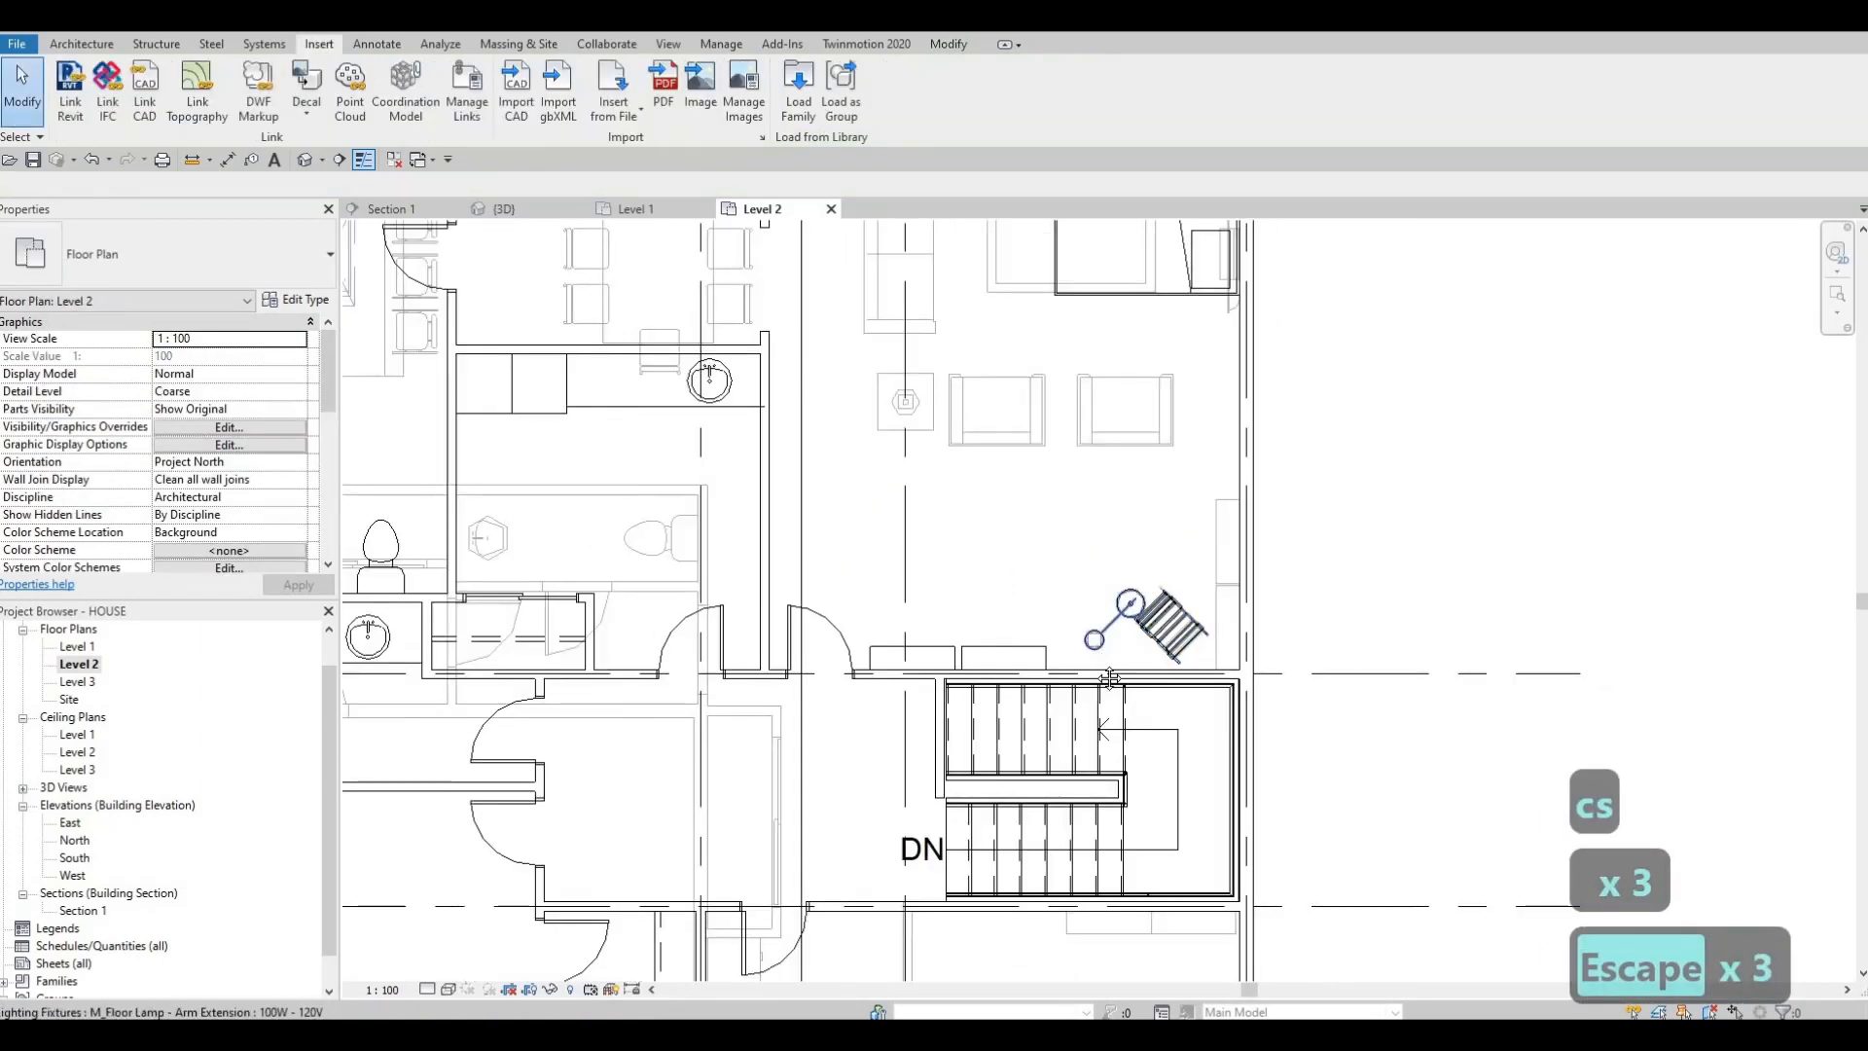
pyautogui.scroll(-3, 1109, 678)
pyautogui.press('Escape')
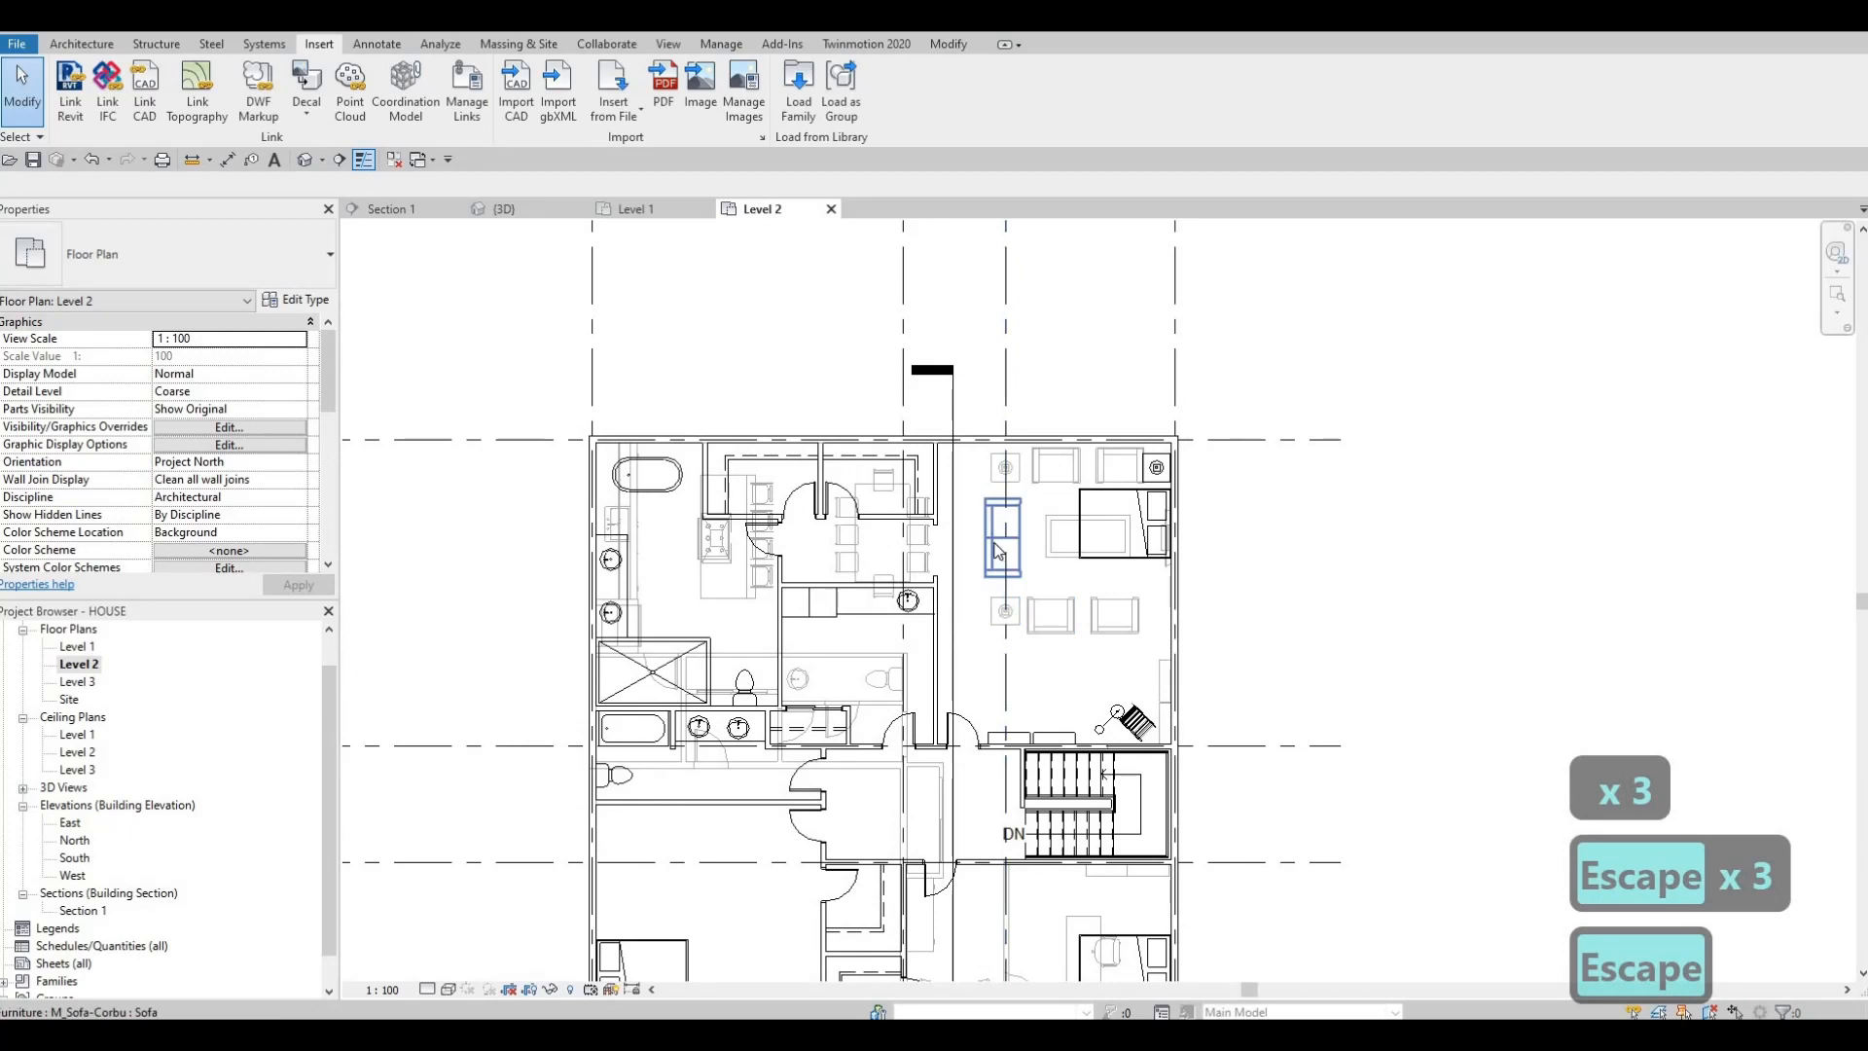
pyautogui.click(997, 552)
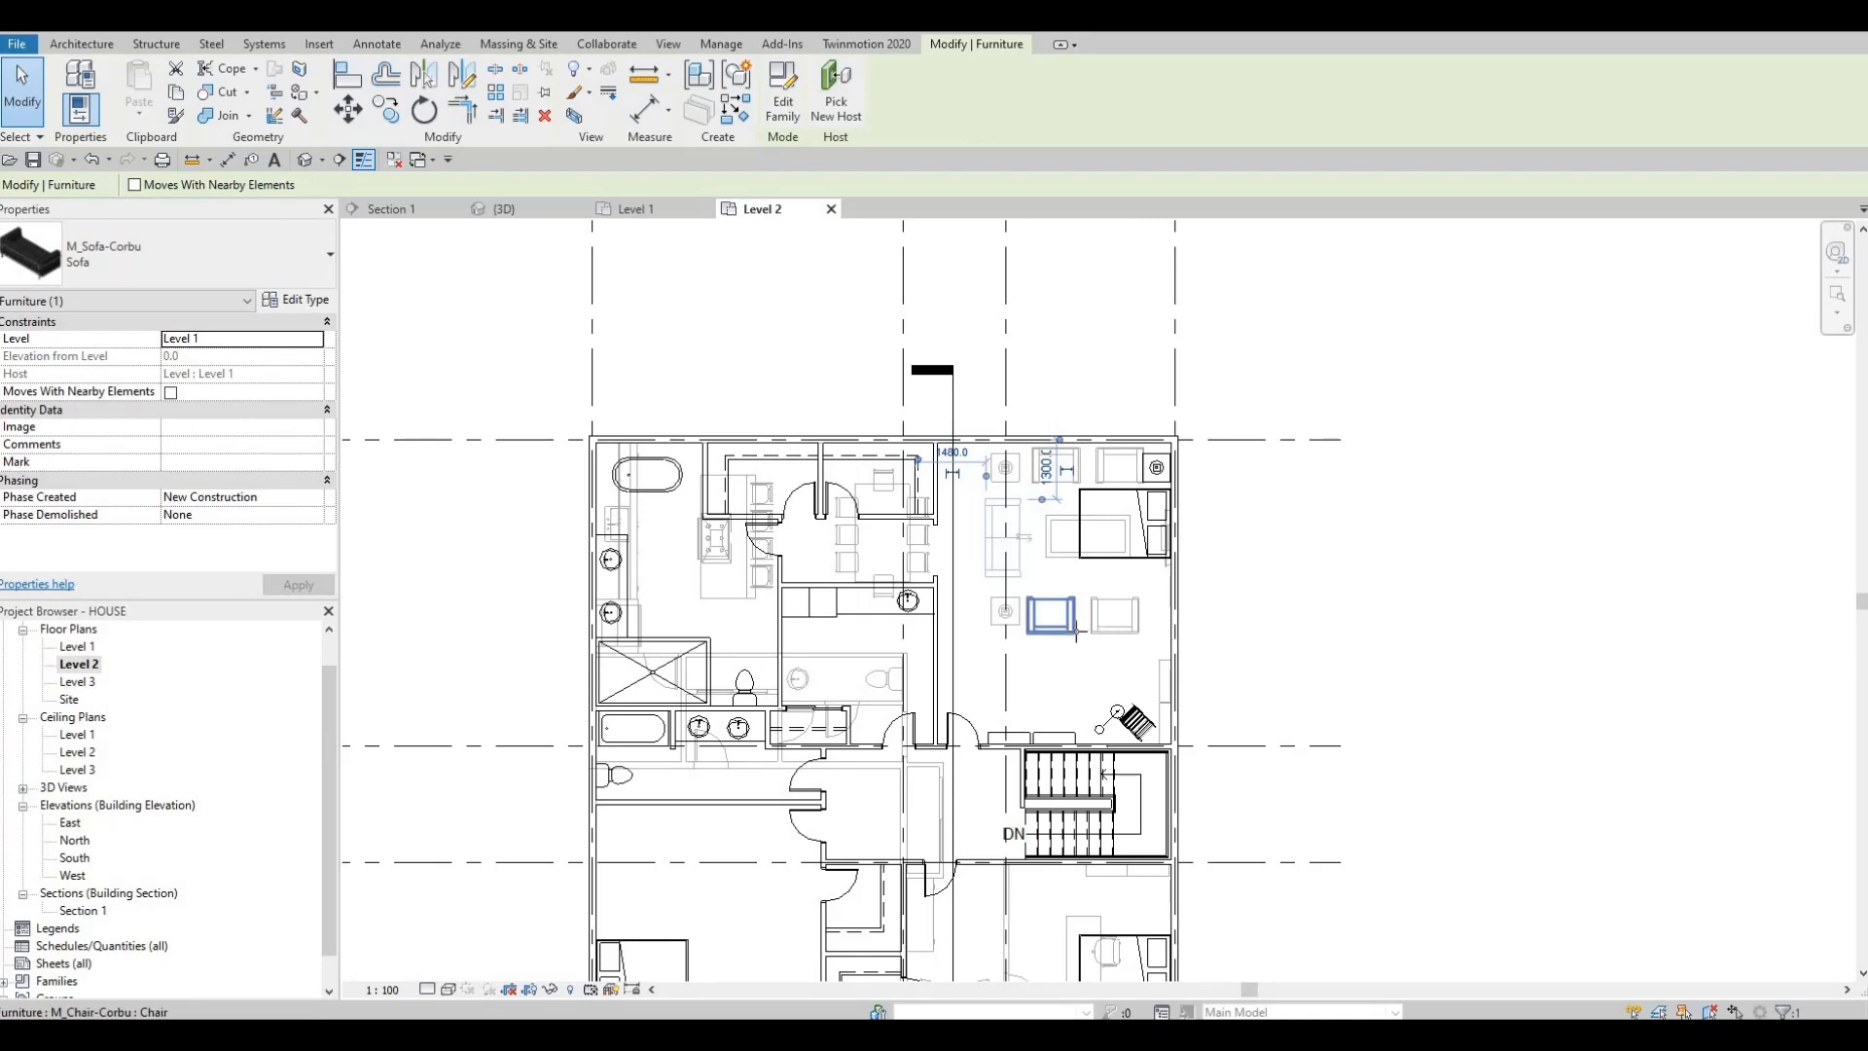
pyautogui.press('c')
pyautogui.press('s')
pyautogui.scroll(3, 1078, 633)
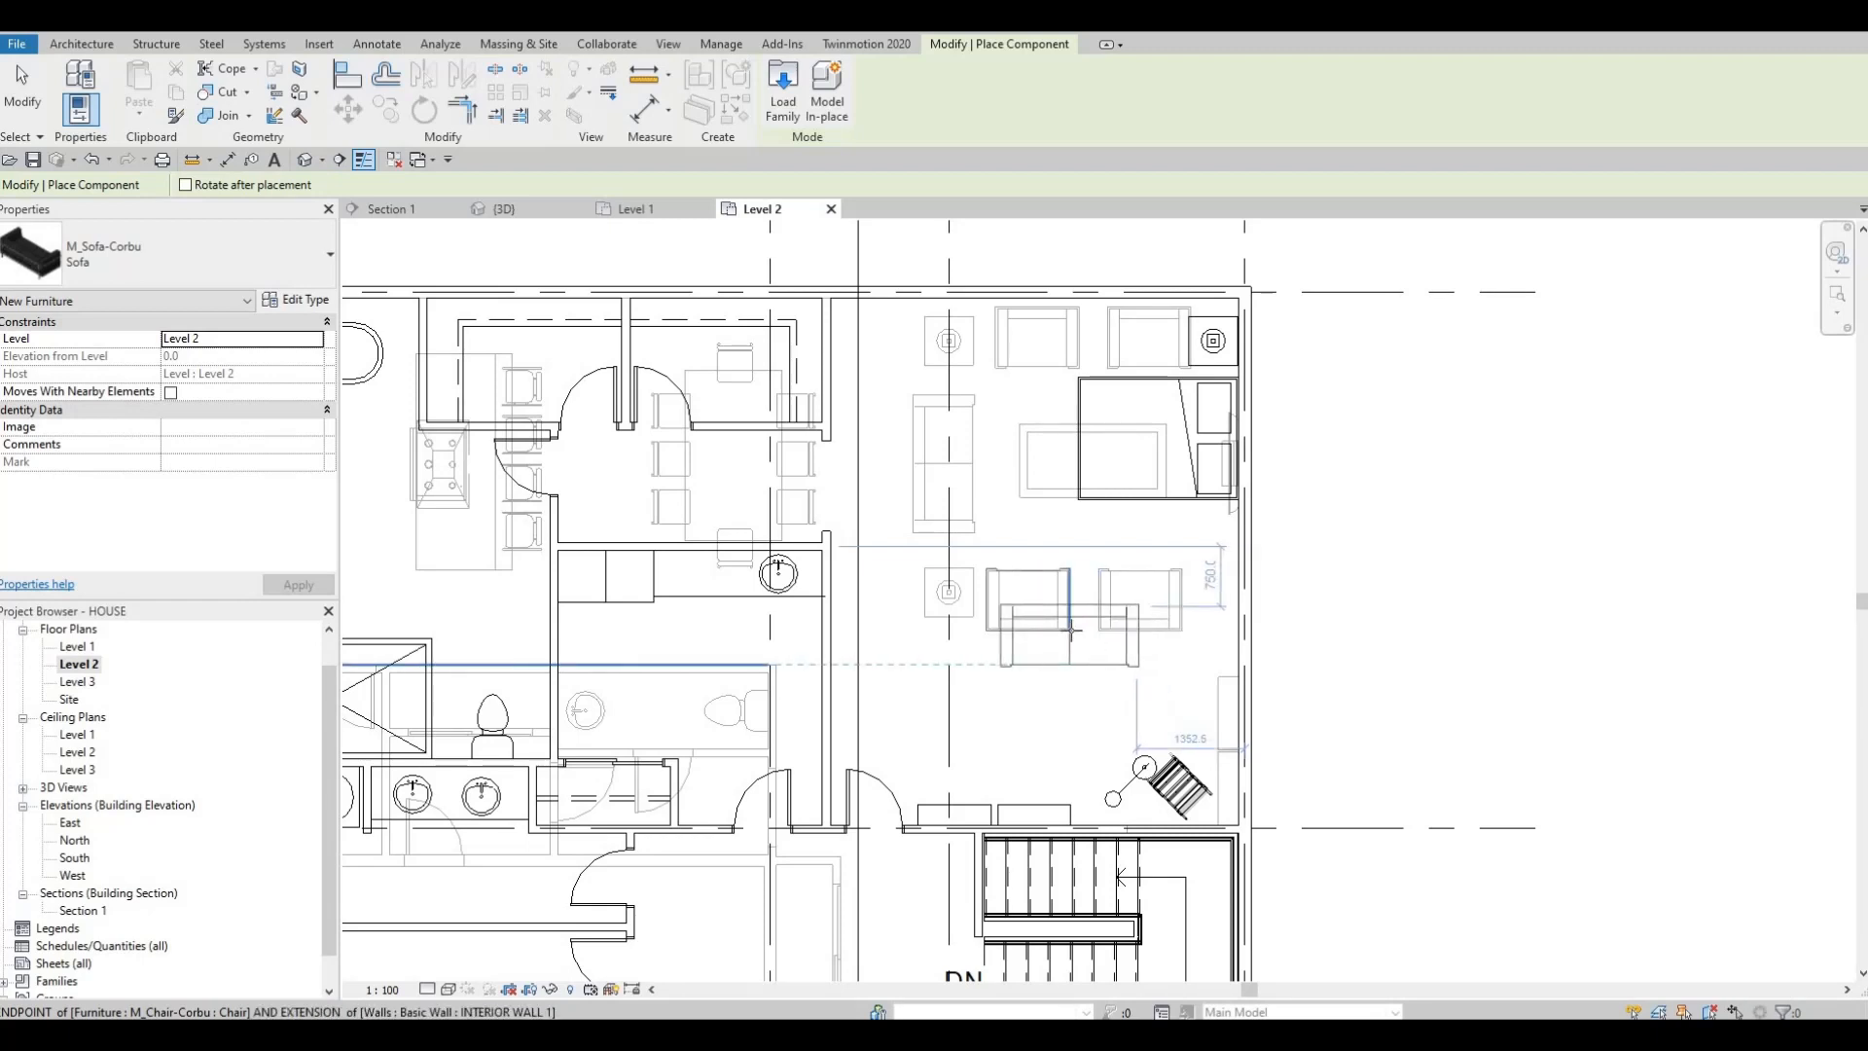
pyautogui.click(1083, 640)
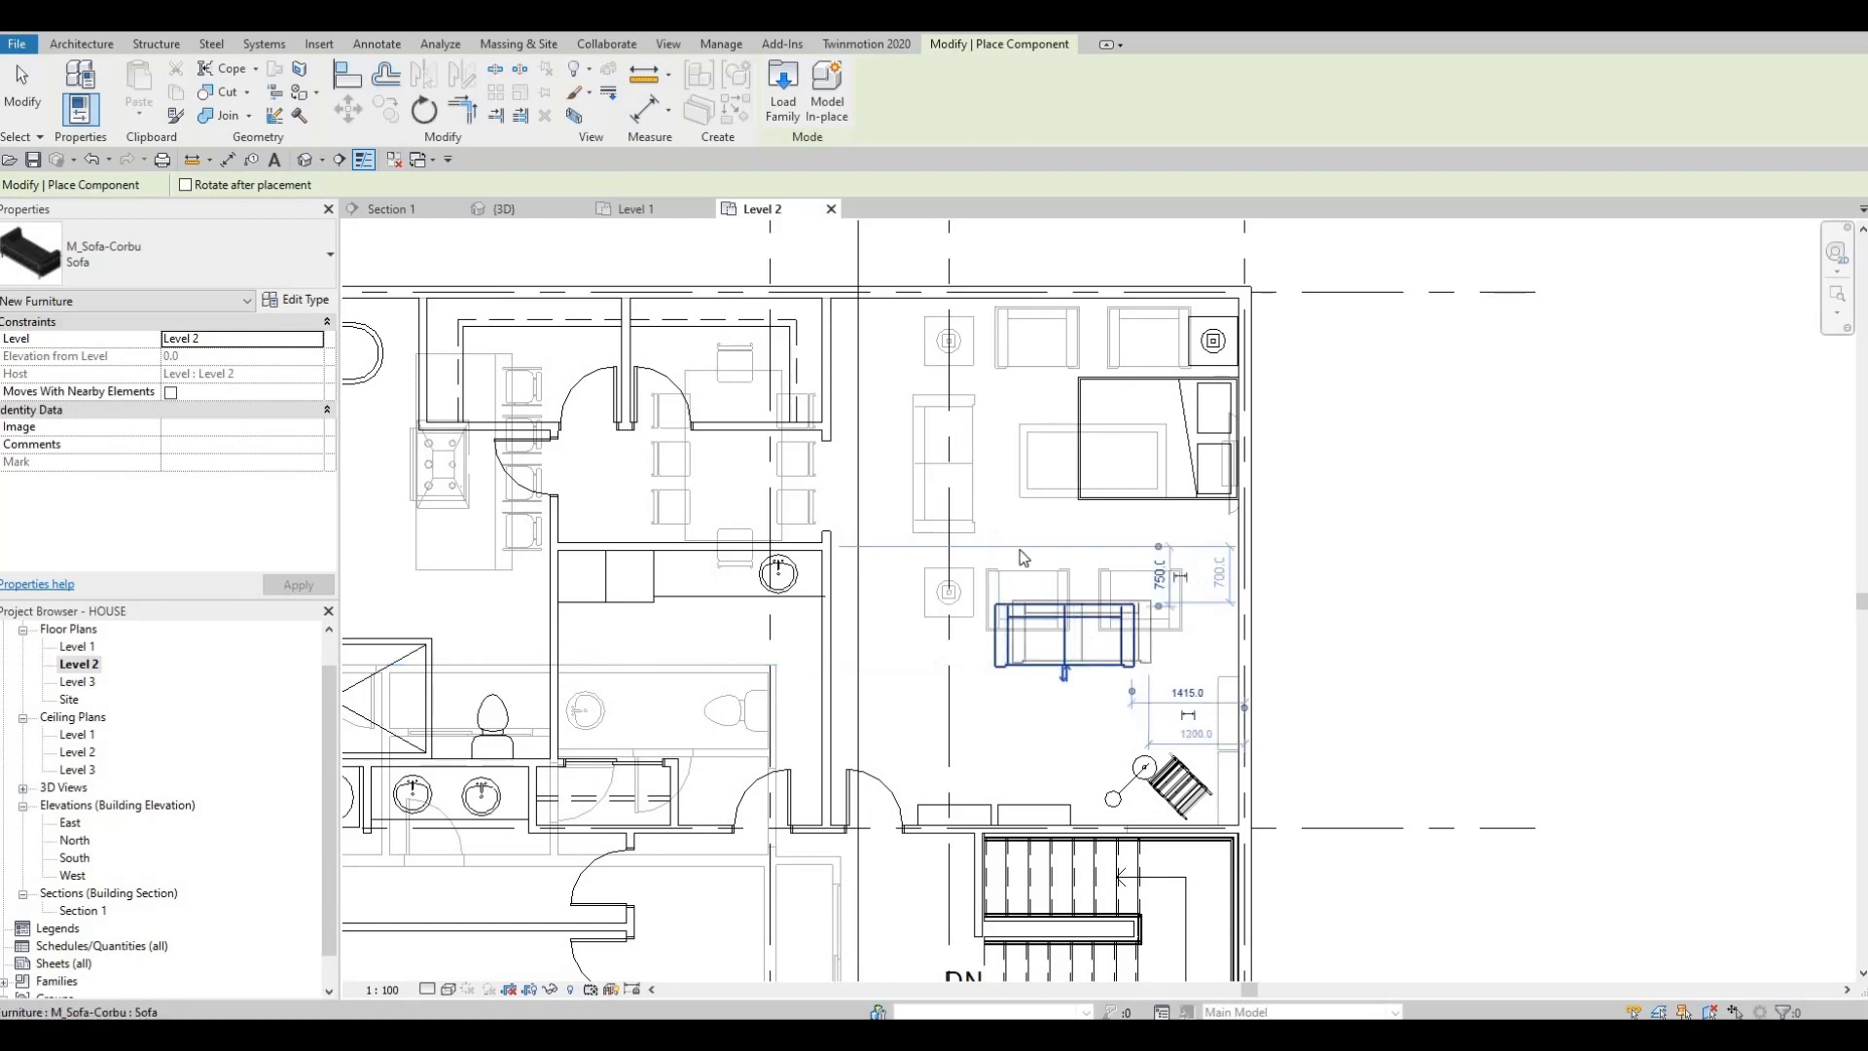
pyautogui.press('Escape')
pyautogui.press('Escape')
pyautogui.click(1021, 366)
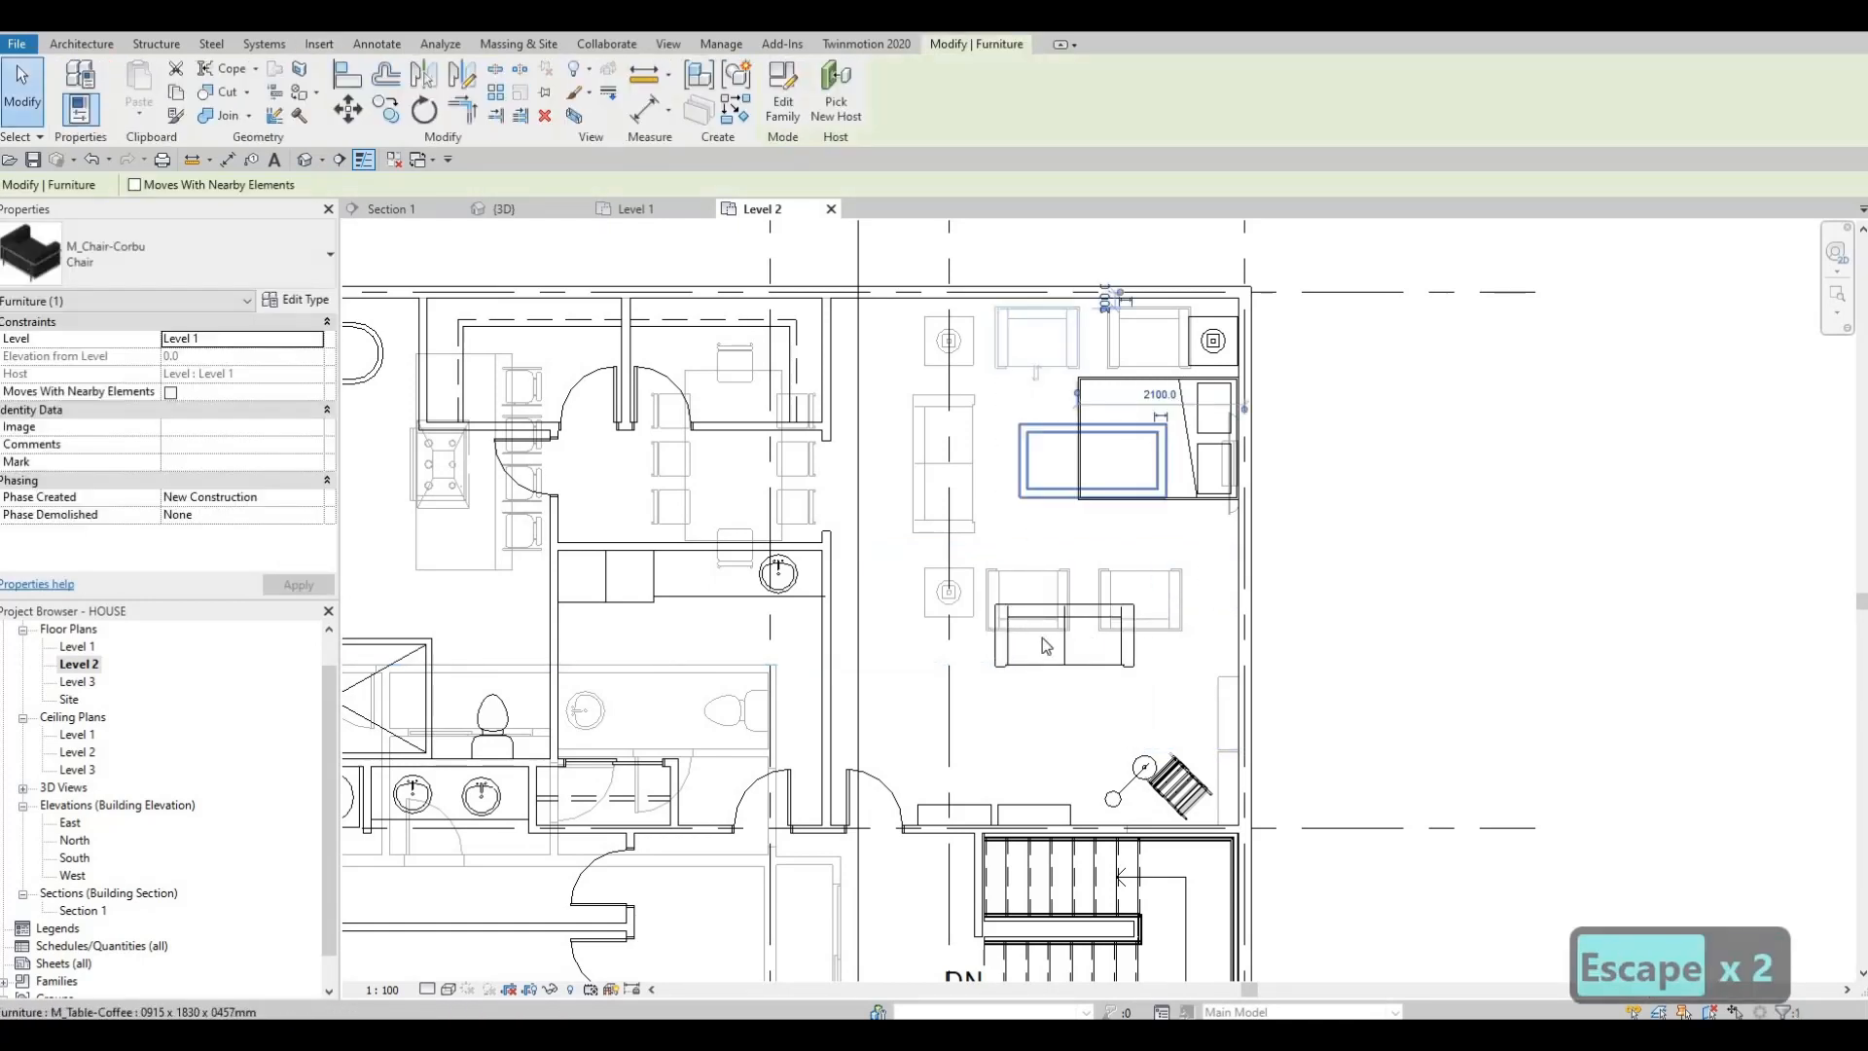
pyautogui.press('c')
pyautogui.press('s')
pyautogui.press('space')
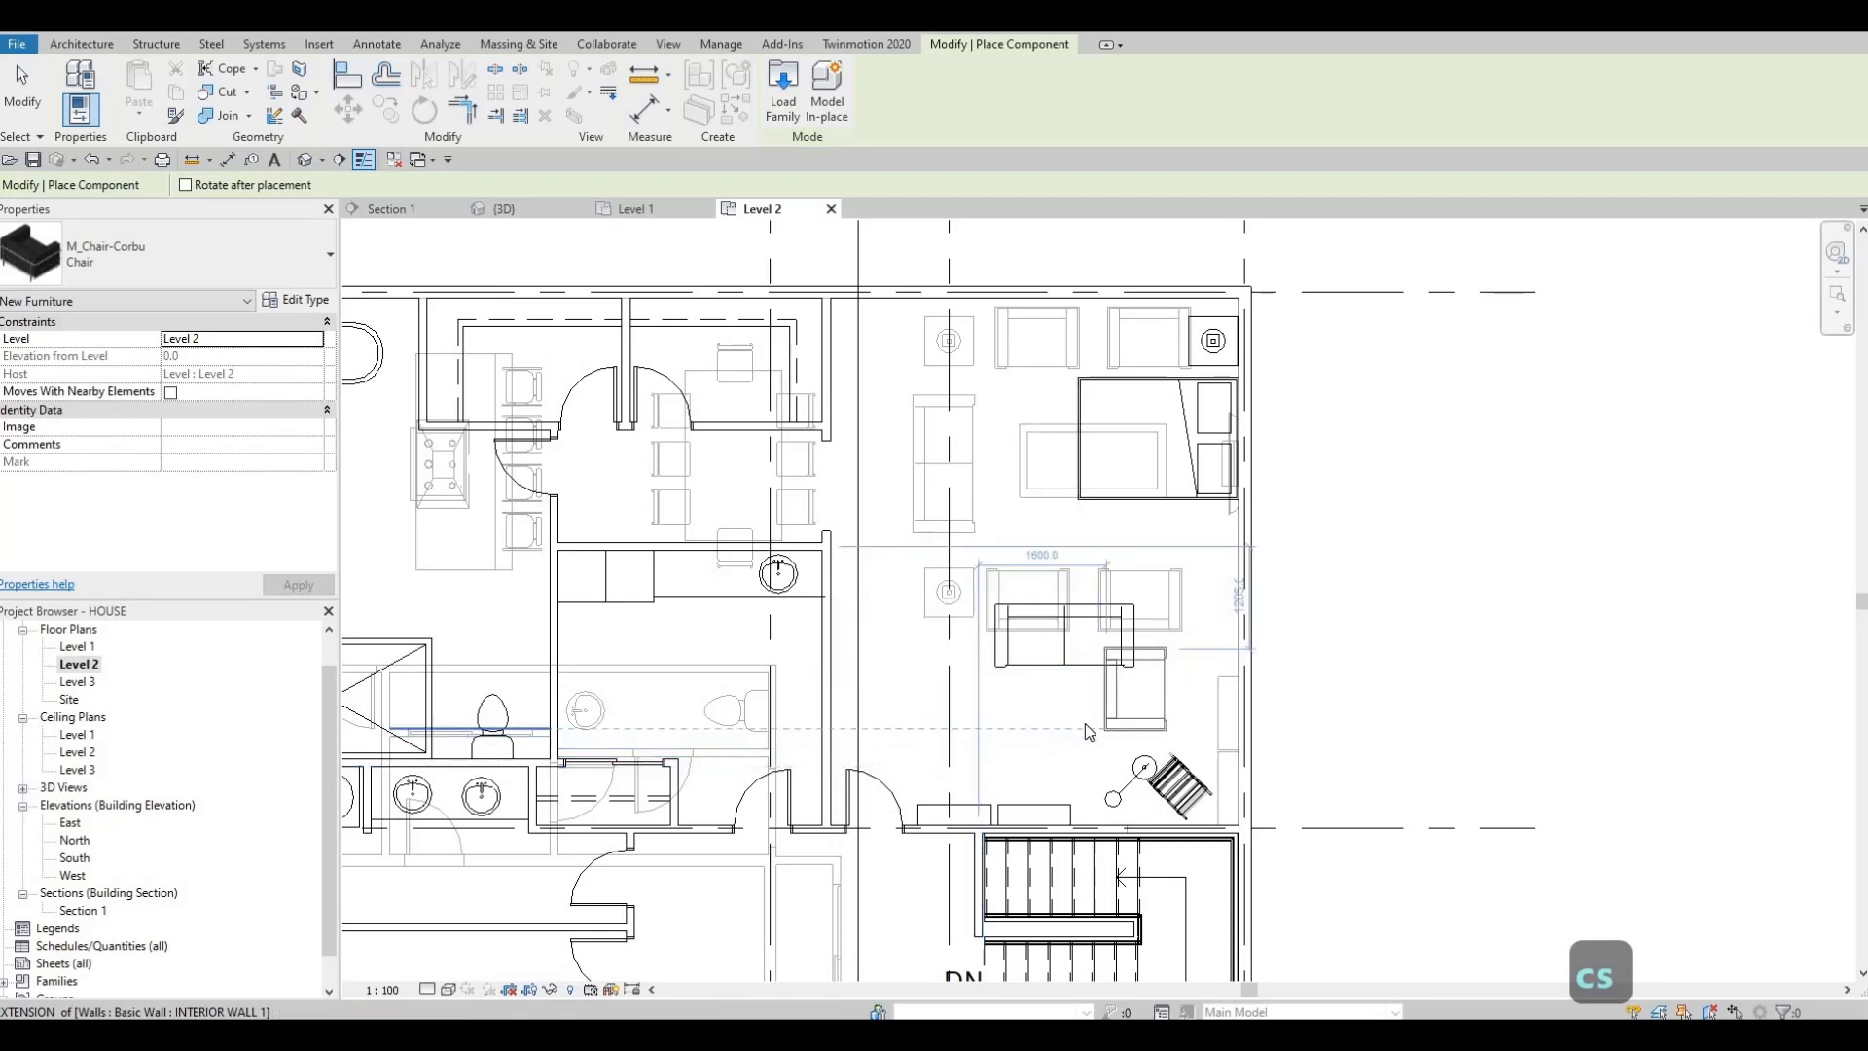
pyautogui.press('Escape')
pyautogui.press('Escape')
# - Set the Level 2 floor plan's underlay base level to None
pyautogui.moveTo(1074, 795); pyautogui.dragTo(1012, 739, button='middle')
pyautogui.moveTo(1024, 669); pyautogui.dragTo(987, 745, button='middle')
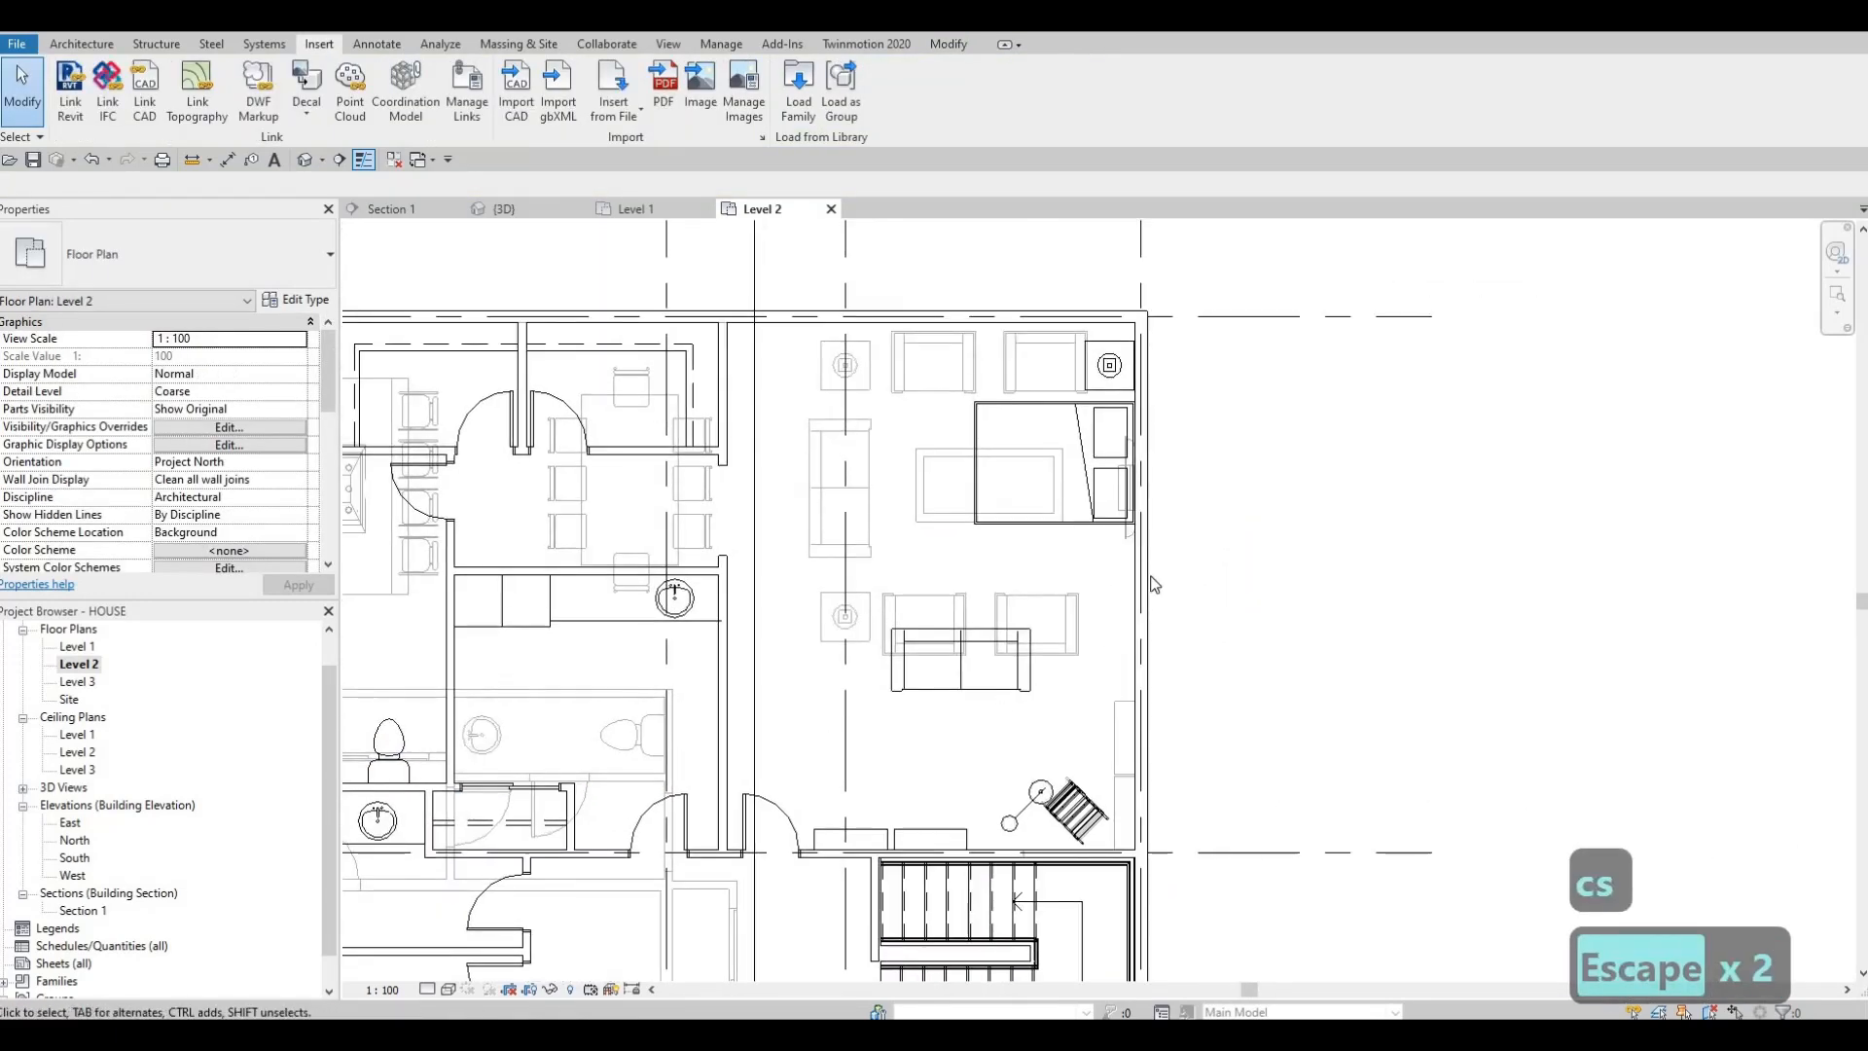
pyautogui.moveTo(1106, 627); pyautogui.dragTo(1212, 576, button='middle')
pyautogui.scroll(-1, 1212, 576)
pyautogui.moveTo(1022, 561); pyautogui.dragTo(990, 576, button='middle')
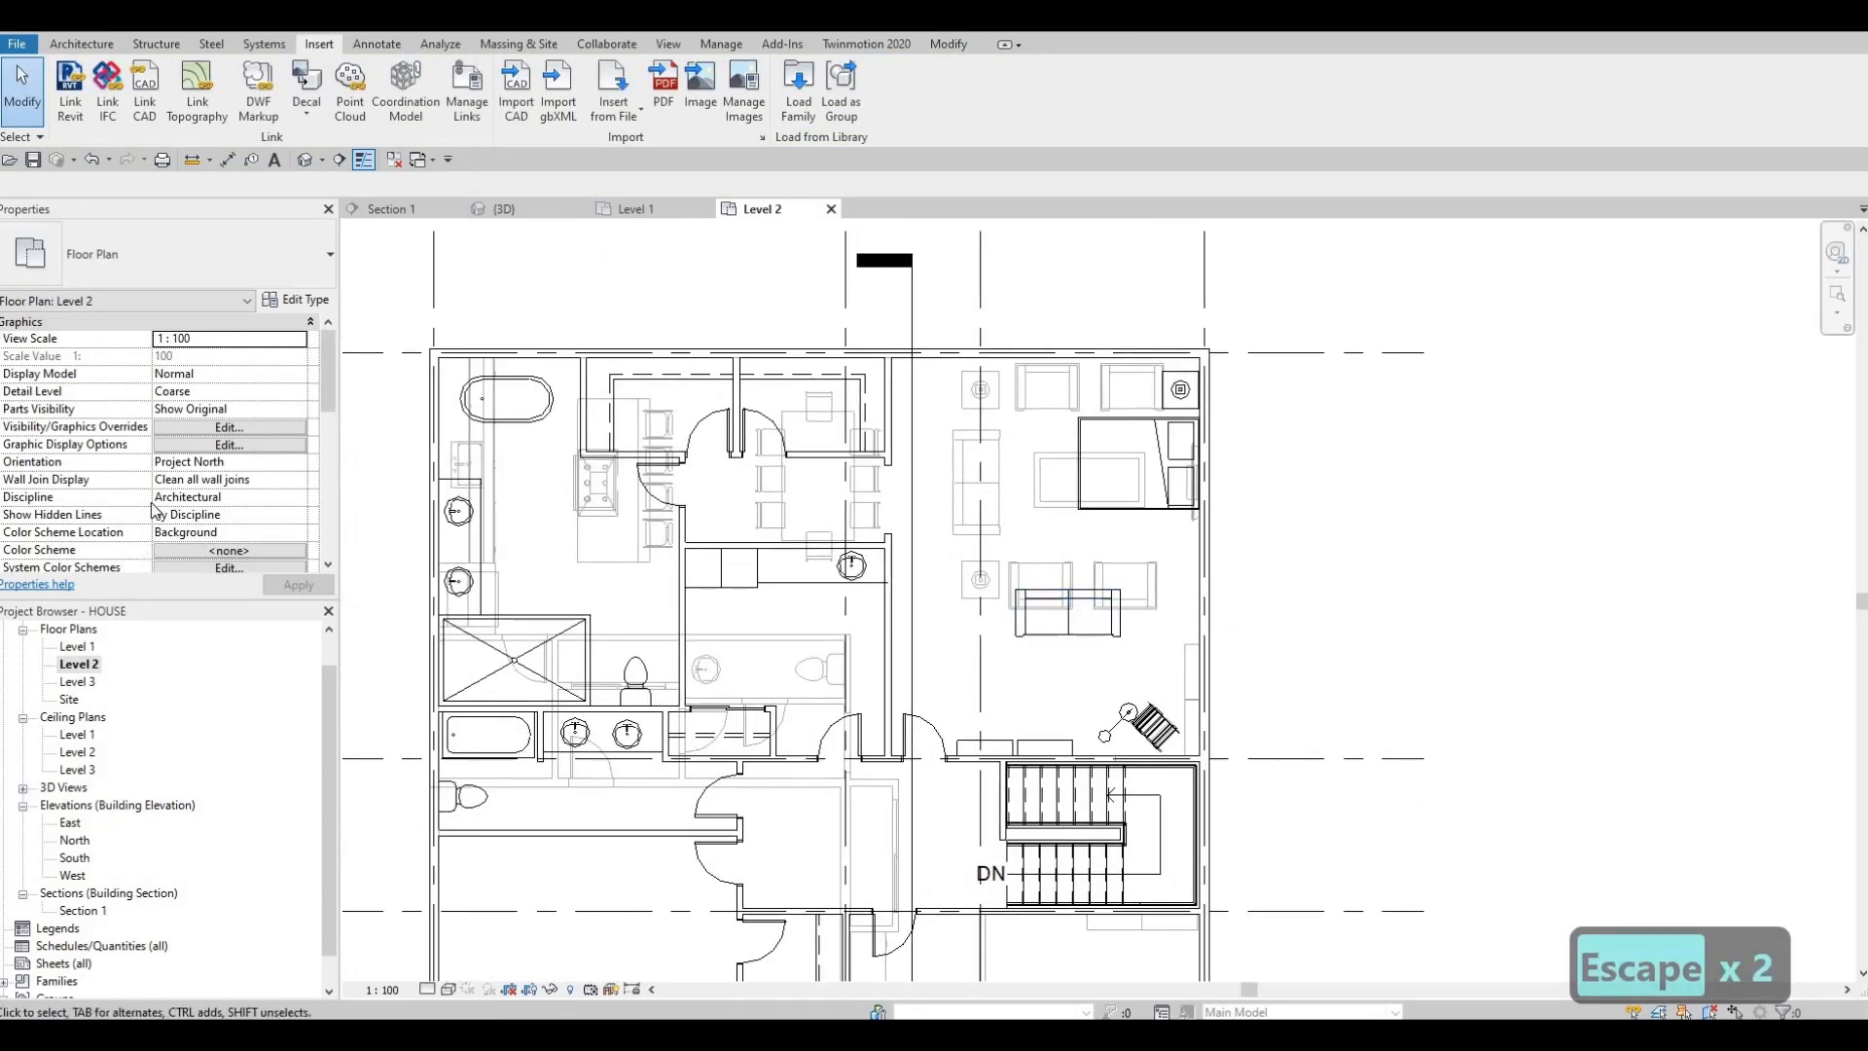
pyautogui.scroll(-5, 165, 501)
pyautogui.scroll(-3, 165, 494)
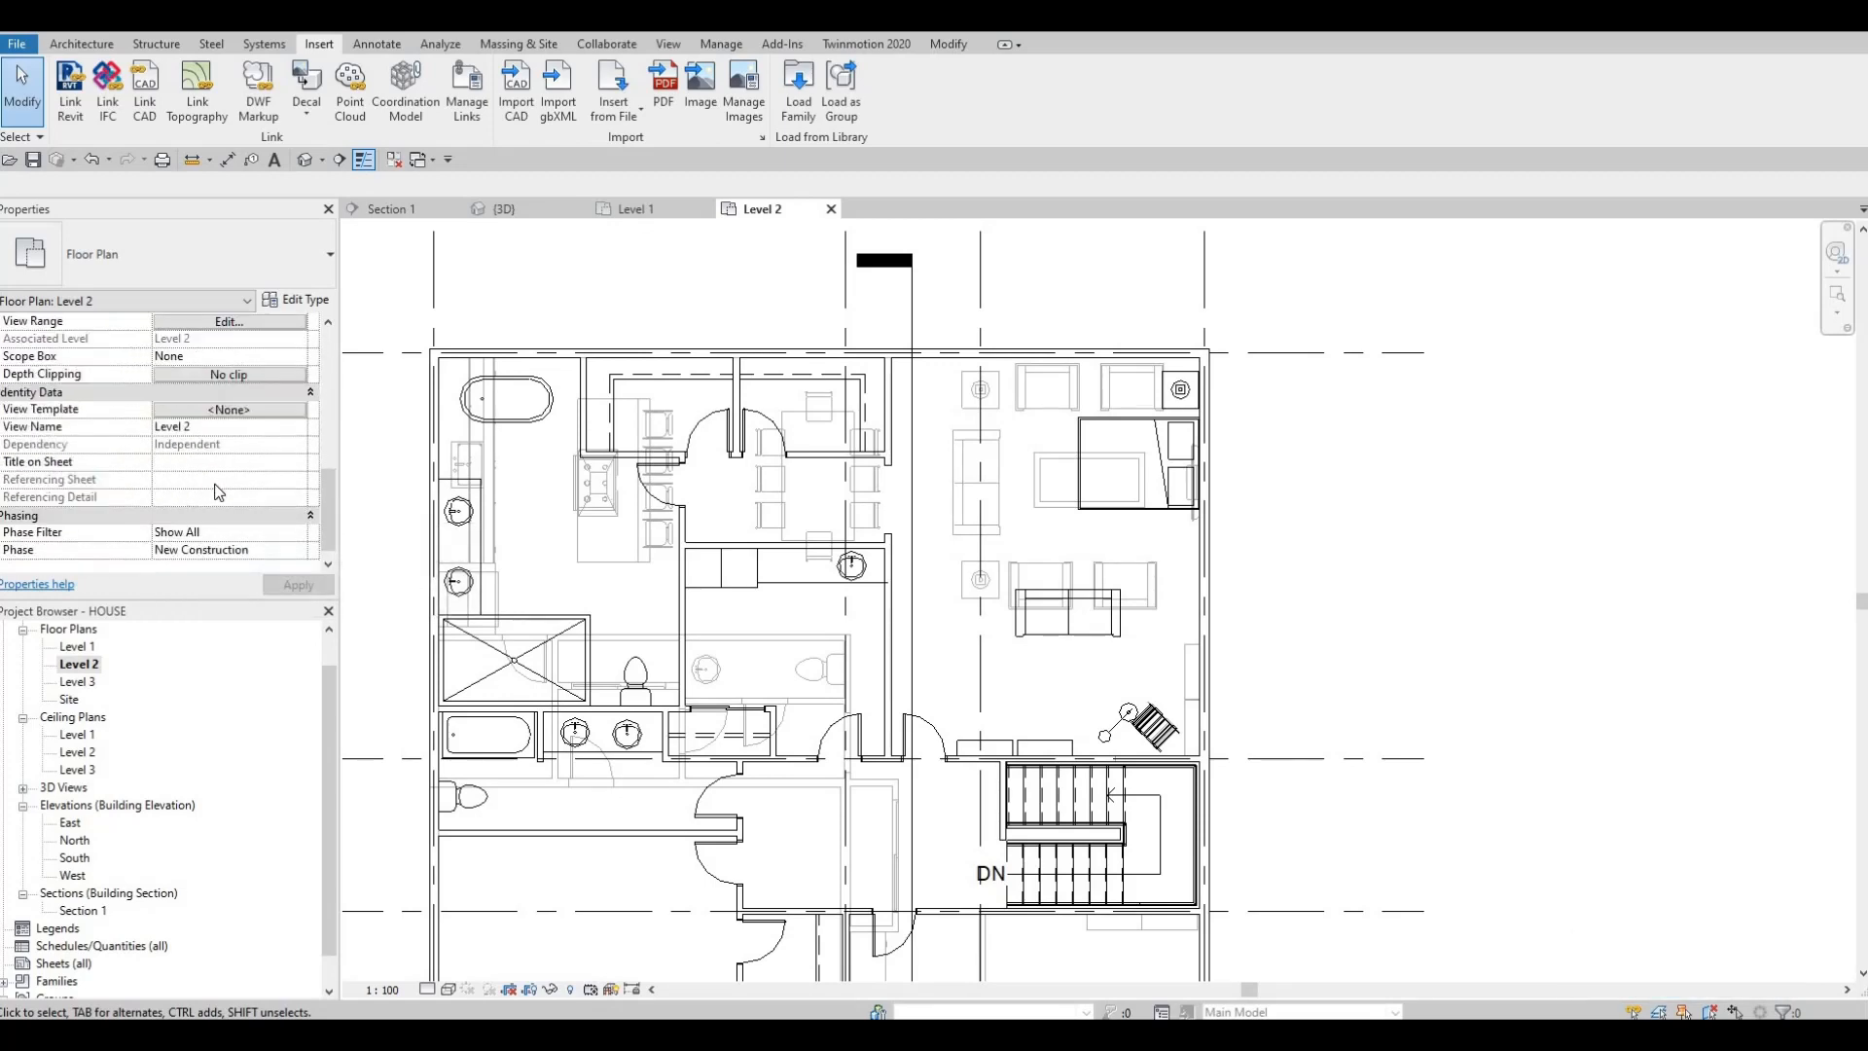
pyautogui.scroll(6, 207, 445)
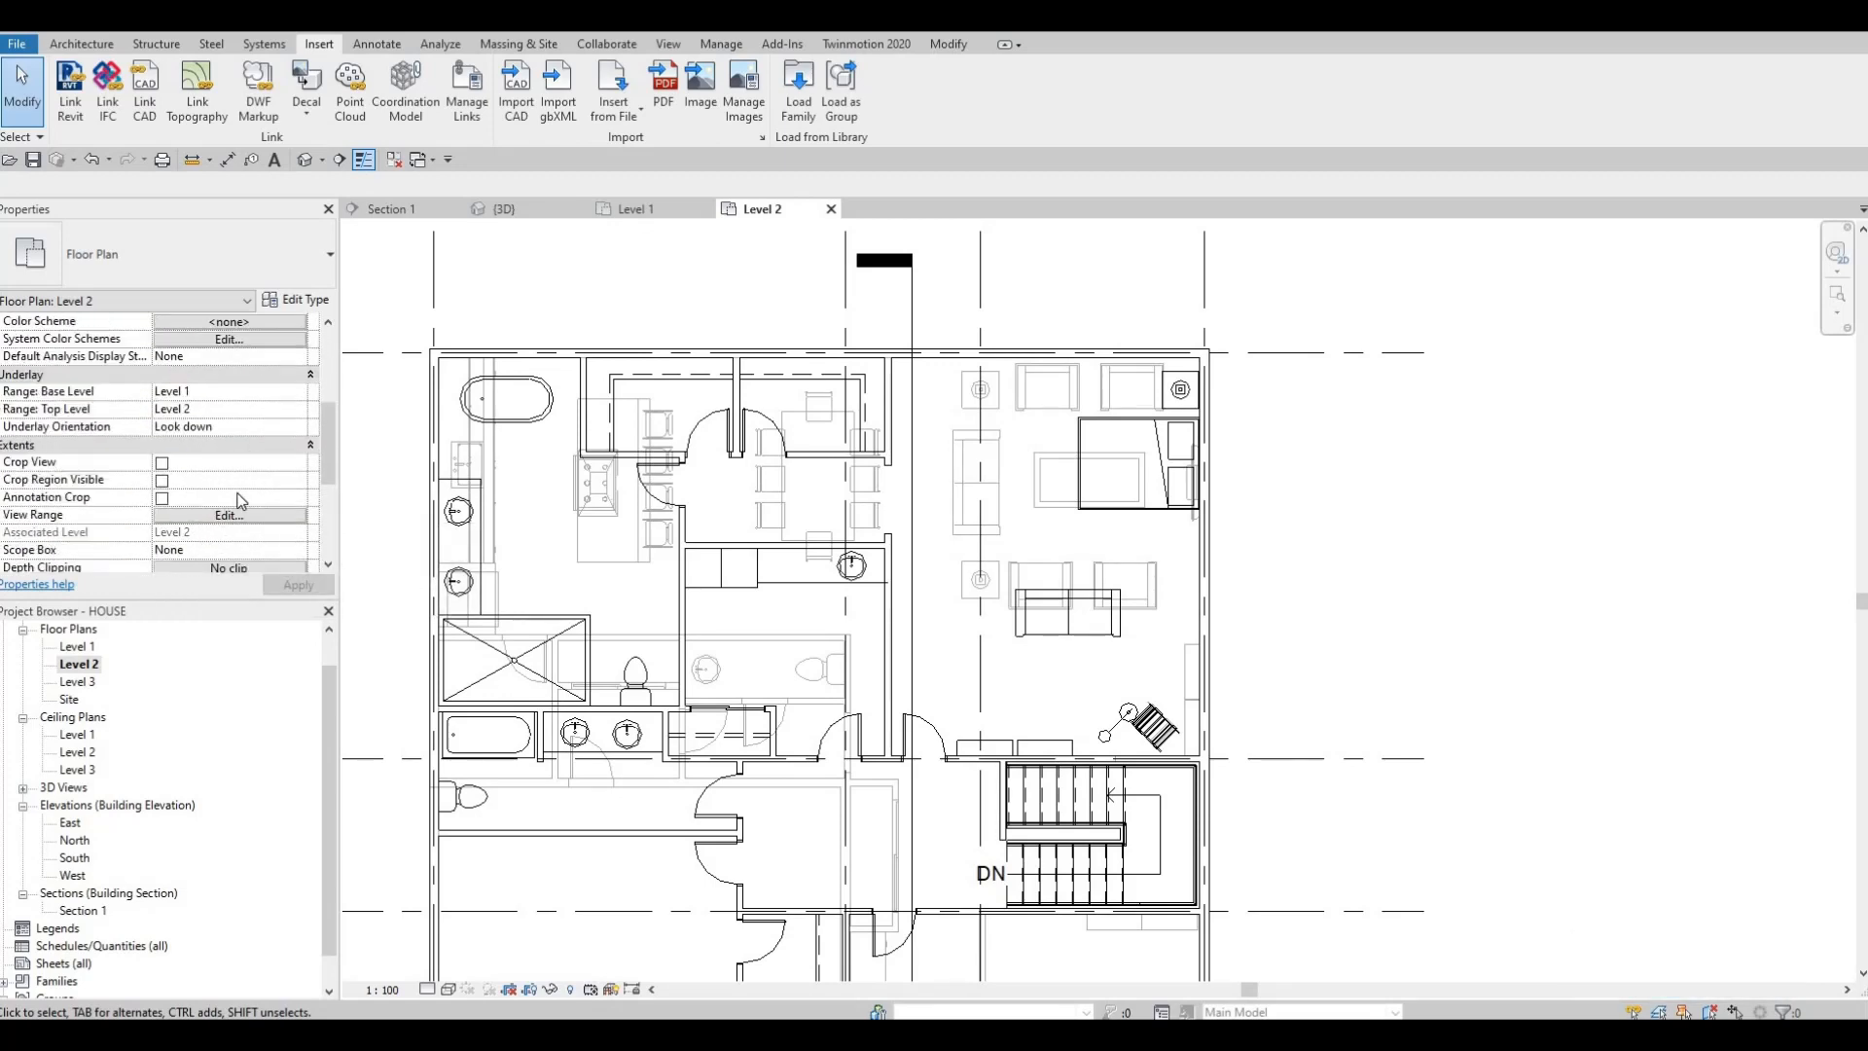
pyautogui.scroll(-3, 229, 496)
pyautogui.scroll(4, 207, 470)
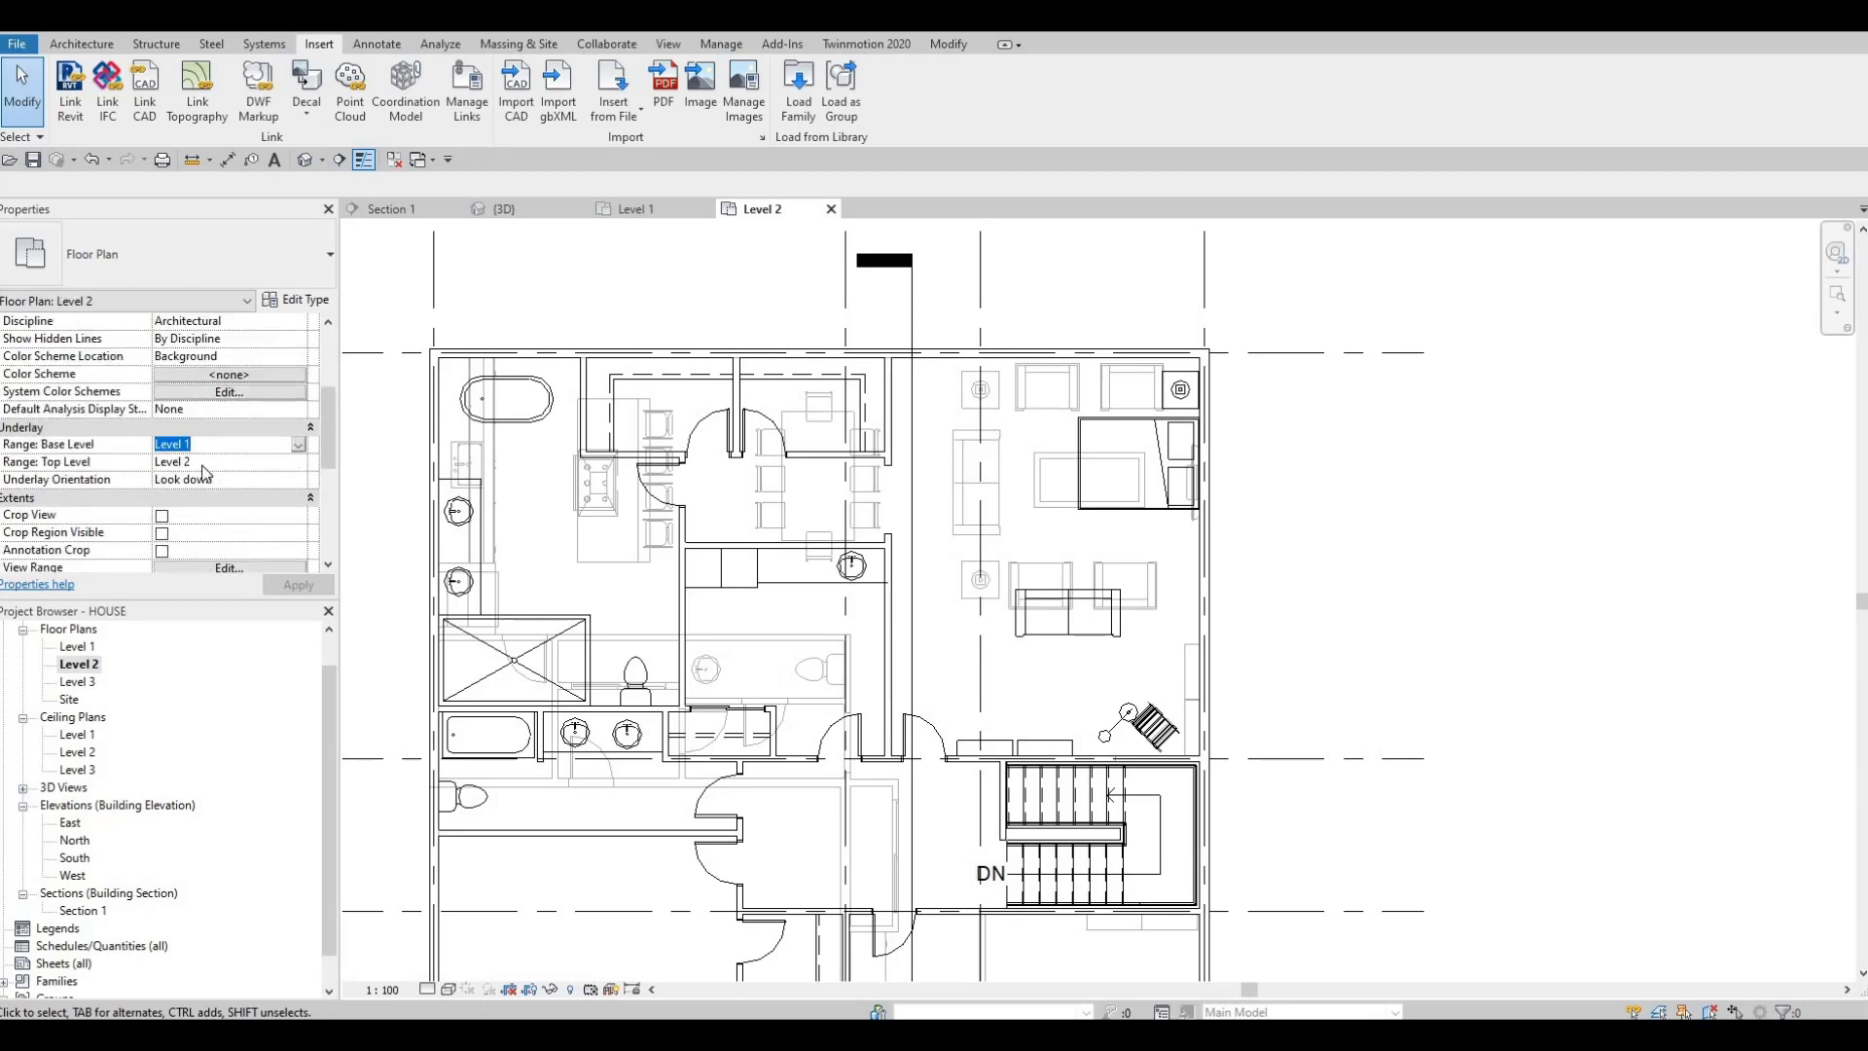
pyautogui.click(206, 462)
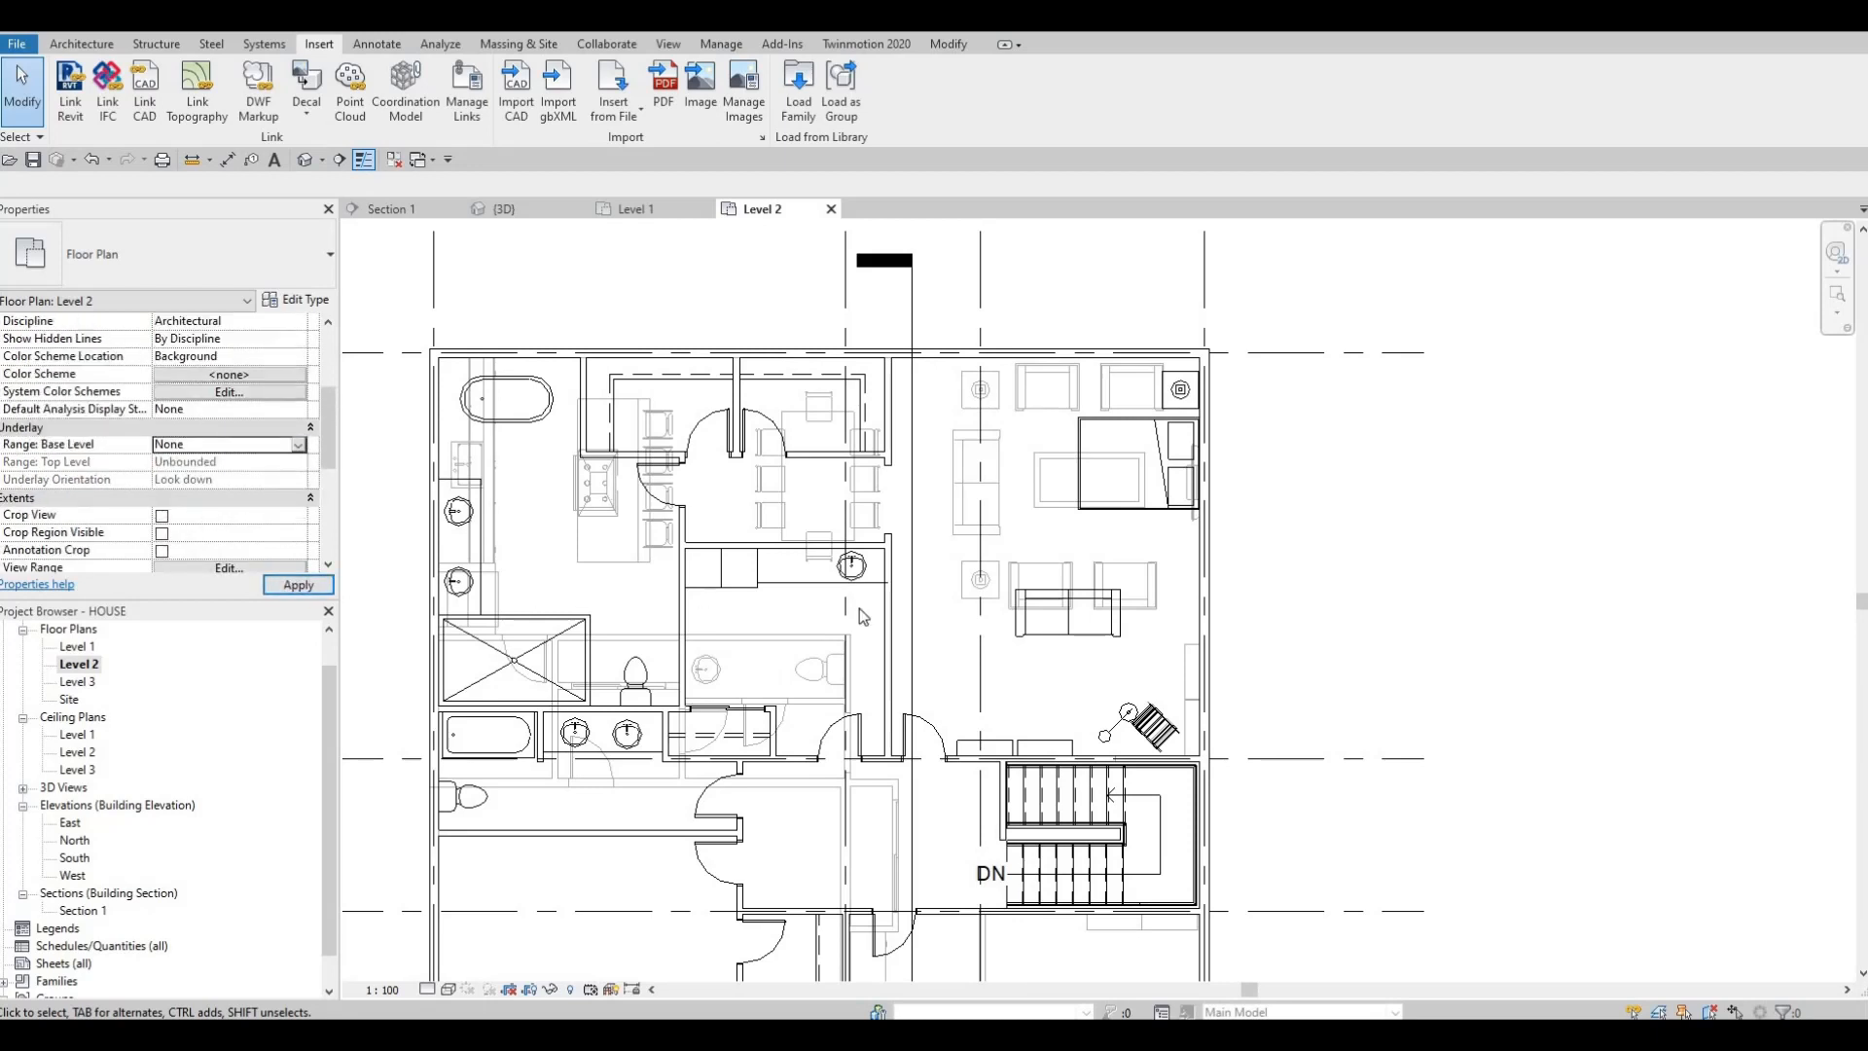
pyautogui.press('Escape')
# - Nudge the Oonyu chair three increments to the right, toward the large bedroom's exterior wall
pyautogui.scroll(-2, 972, 540)
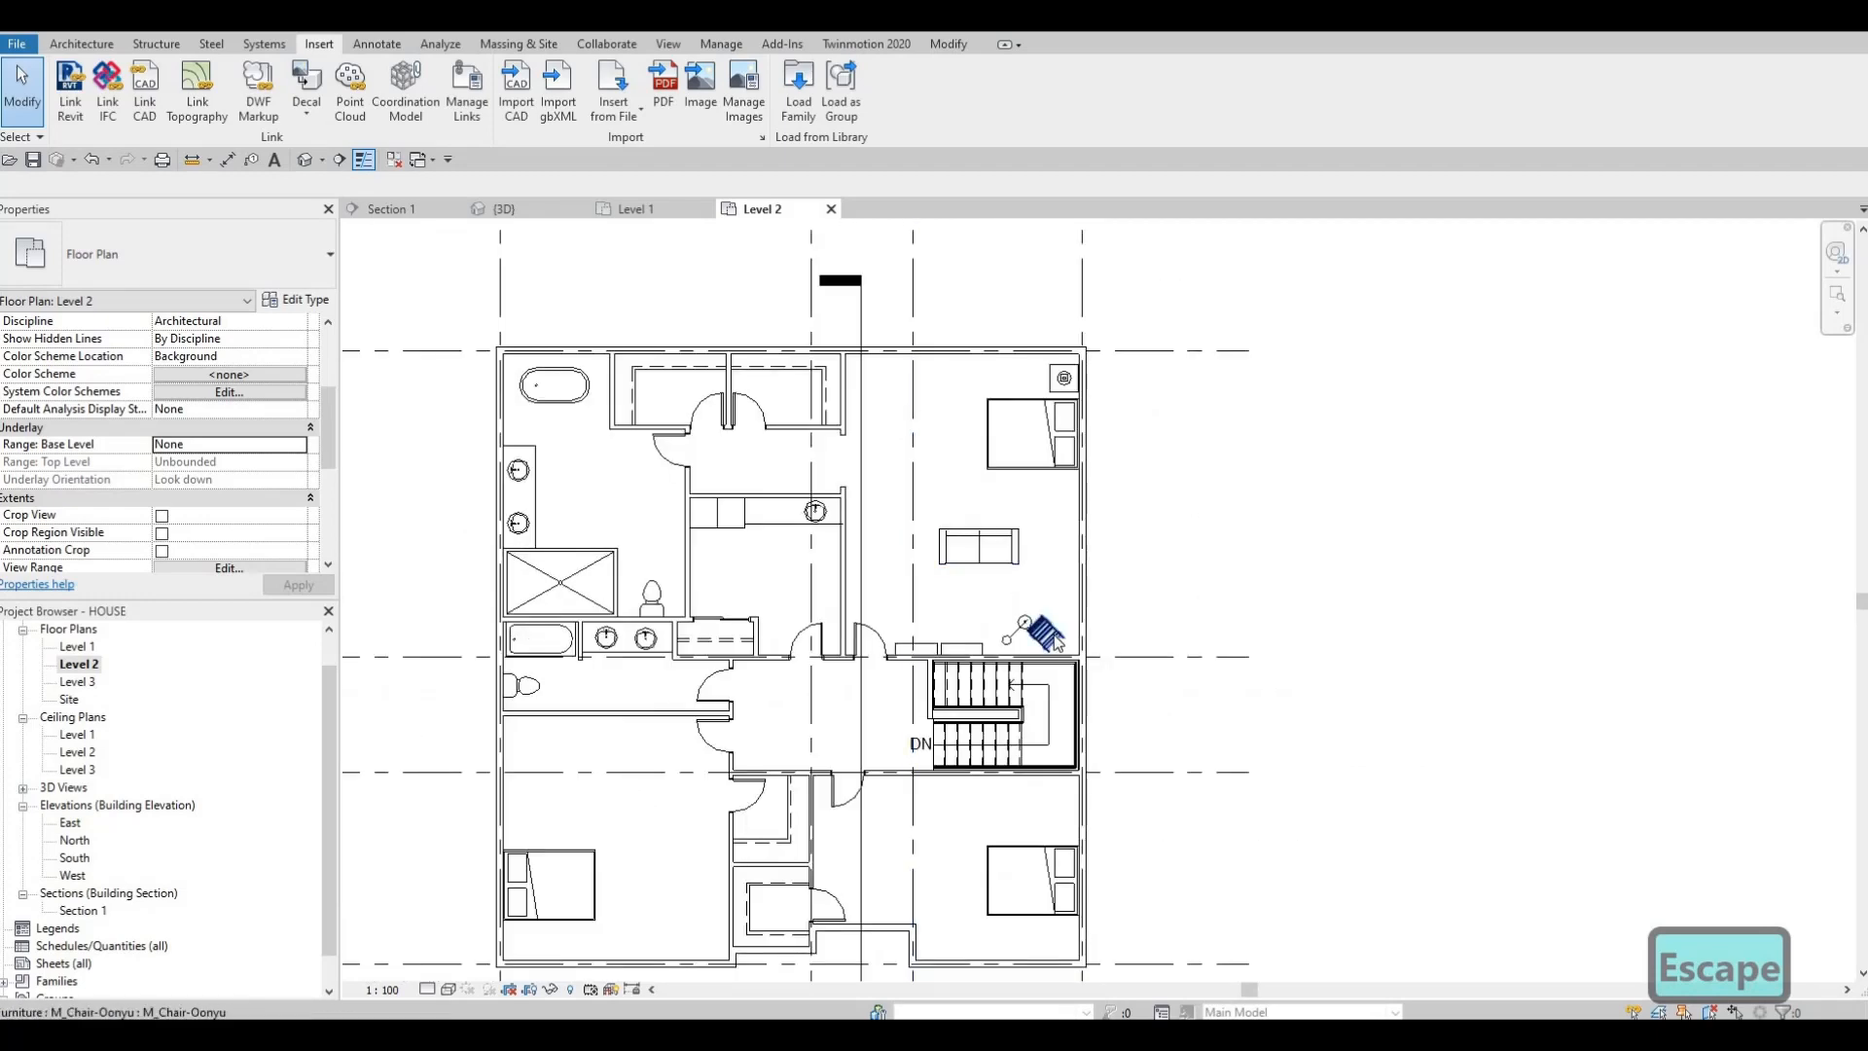
pyautogui.click(1056, 638)
pyautogui.press('Escape')
pyautogui.moveTo(1082, 676); pyautogui.dragTo(1084, 777, button='middle')
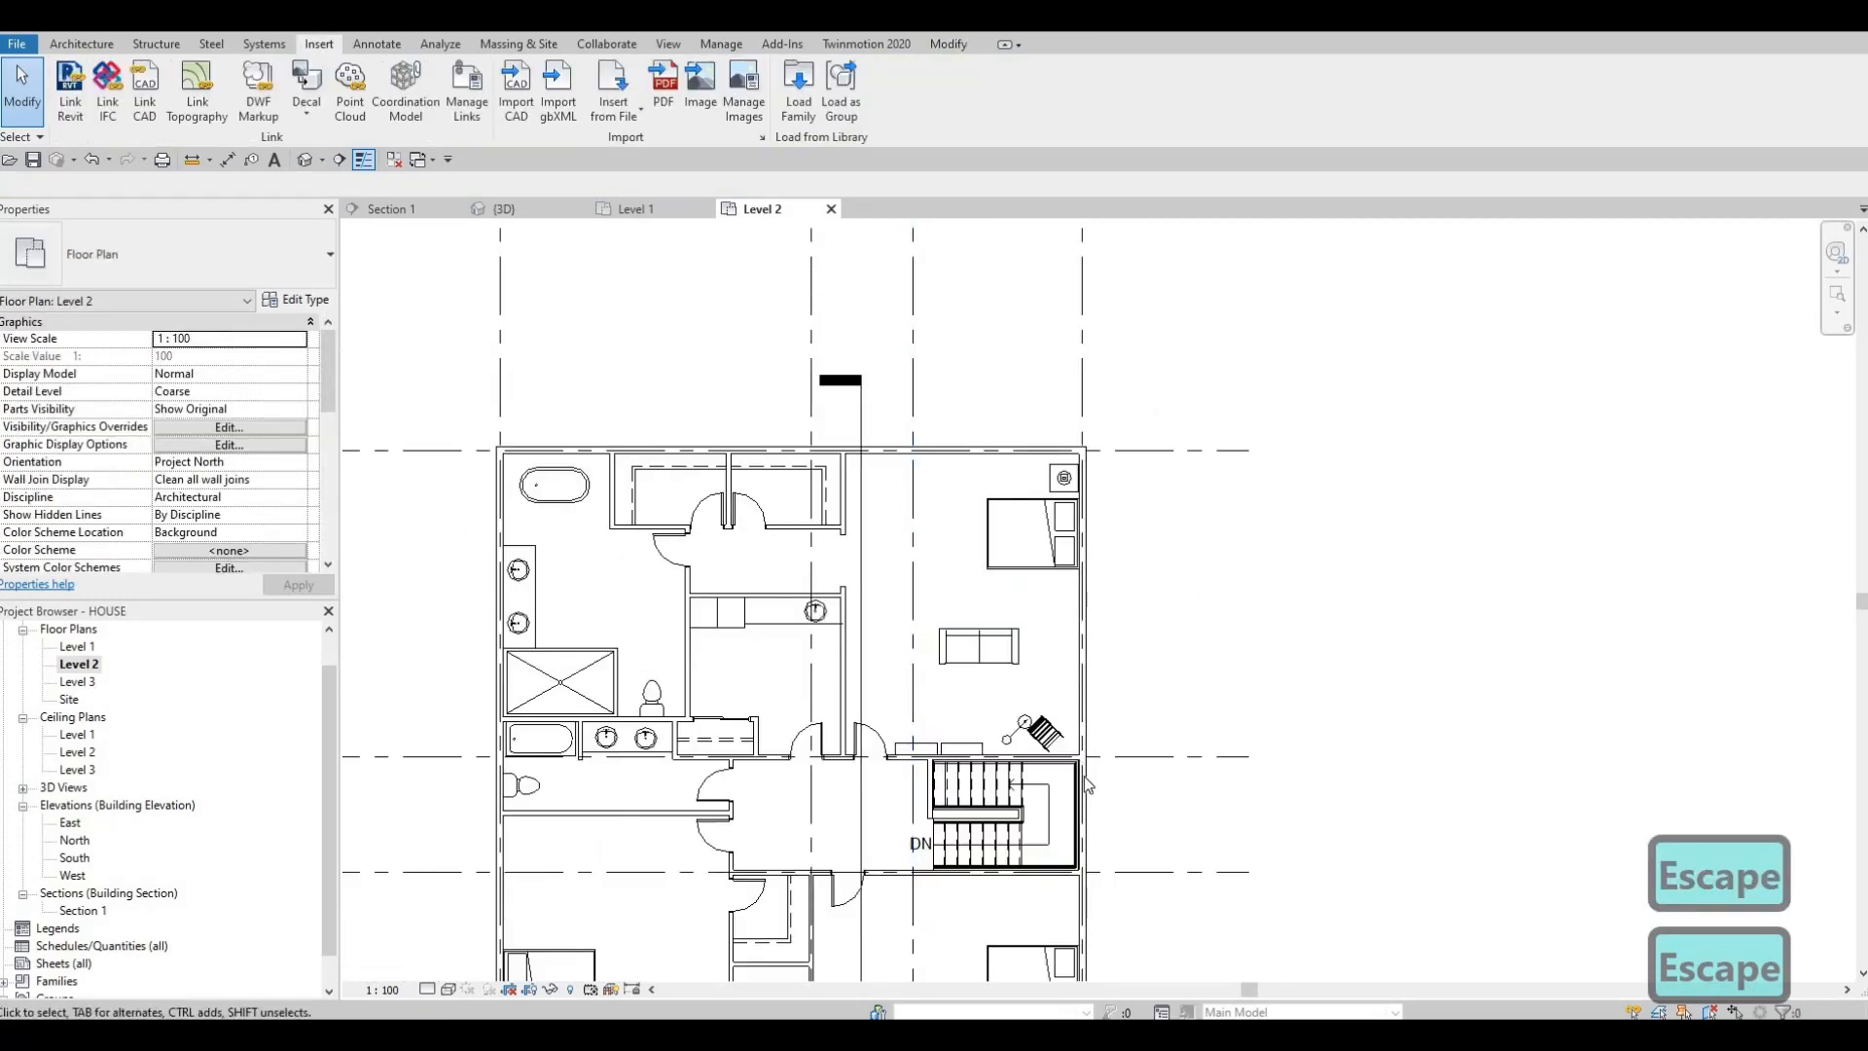
pyautogui.scroll(3, 1071, 740)
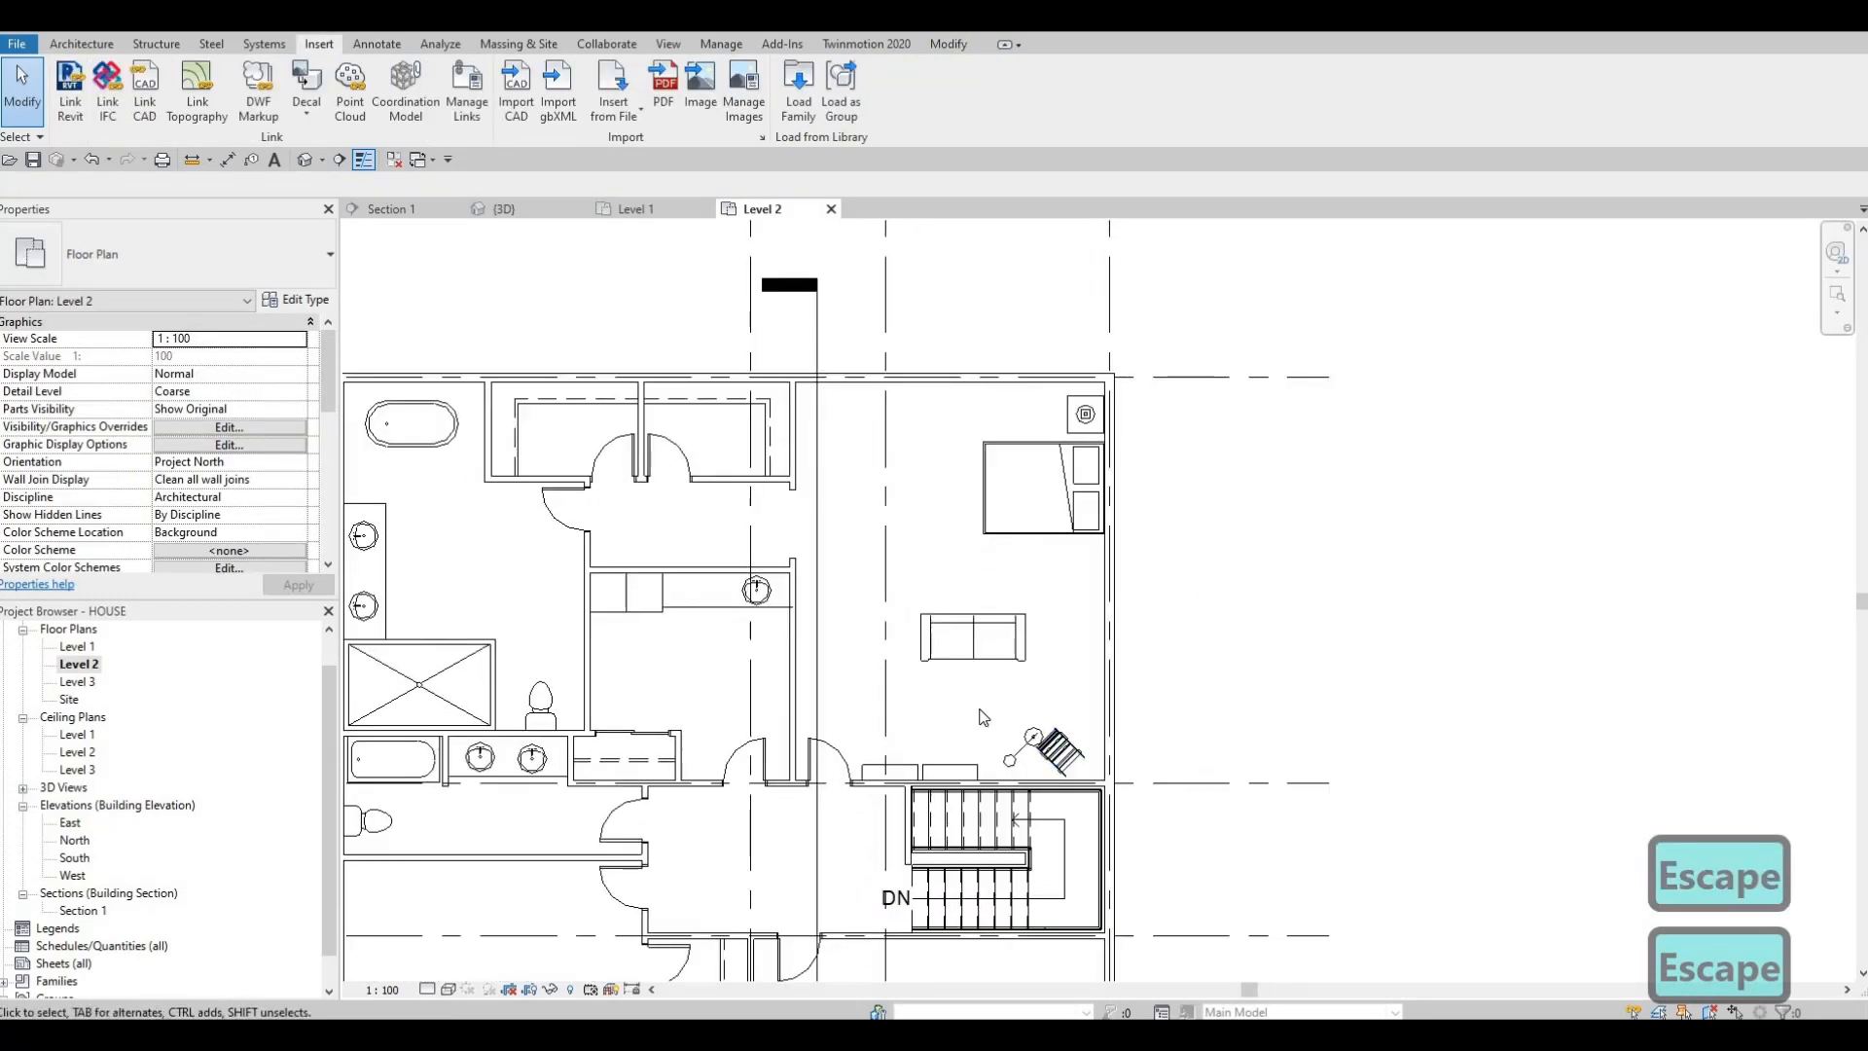
pyautogui.click(1055, 759)
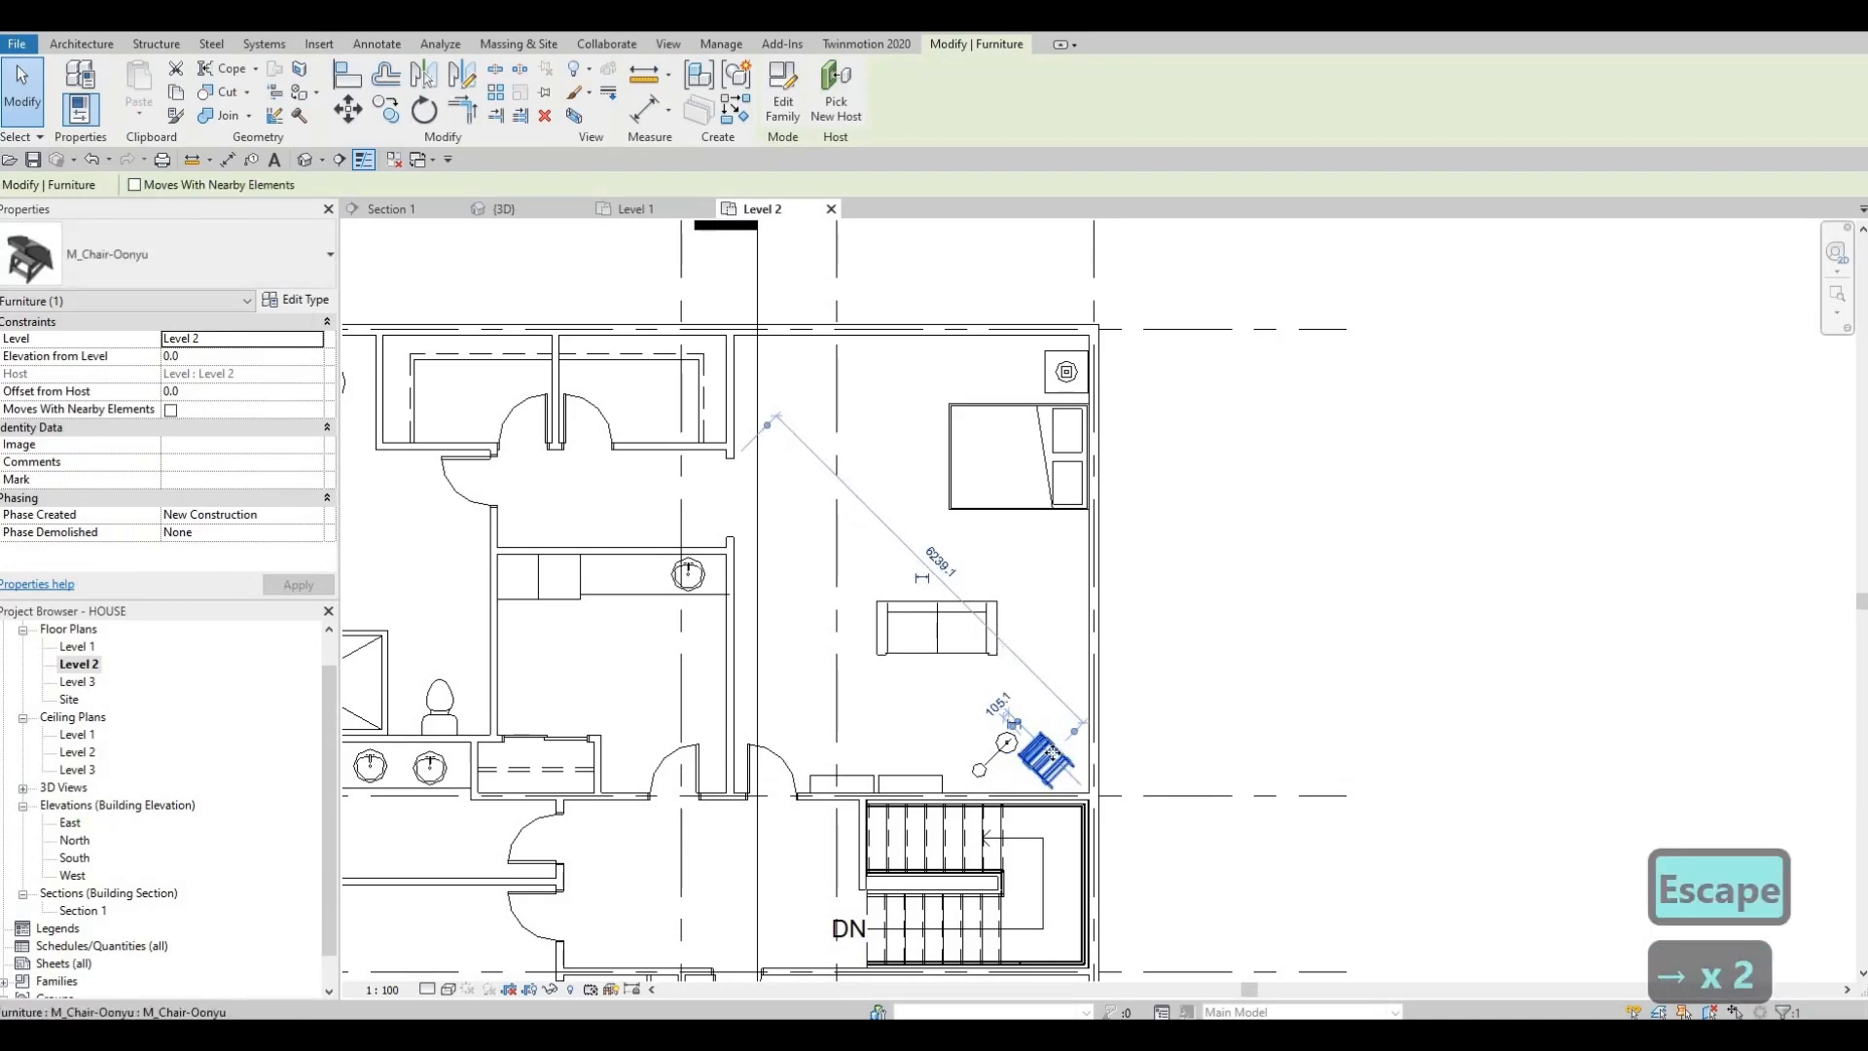
pyautogui.press('Right')
pyautogui.press('Right')
pyautogui.press('Right')
pyautogui.press('Escape')
pyautogui.press('Escape')
pyautogui.scroll(-3, 1107, 523)
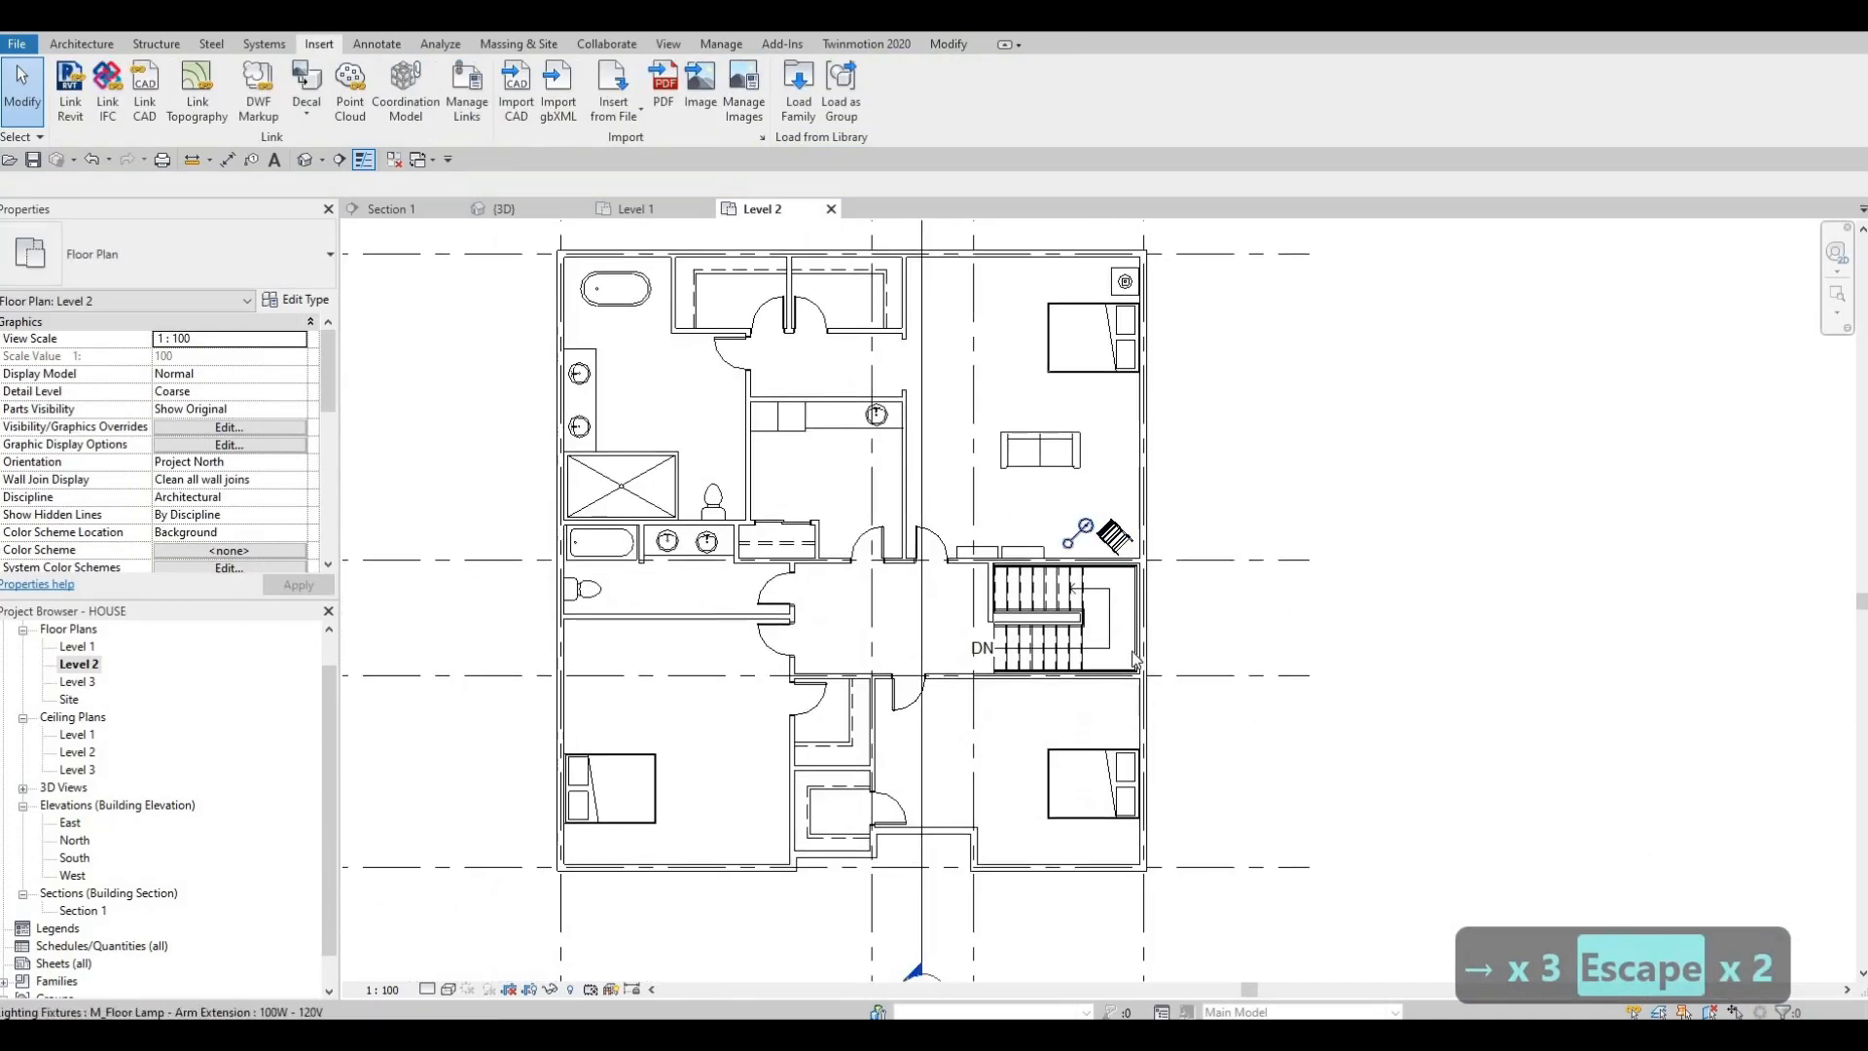
# - Rotate the Corbu sofa 90 degrees and move it to the grid line on the door side of the large bedroom
pyautogui.scroll(2, 1060, 544)
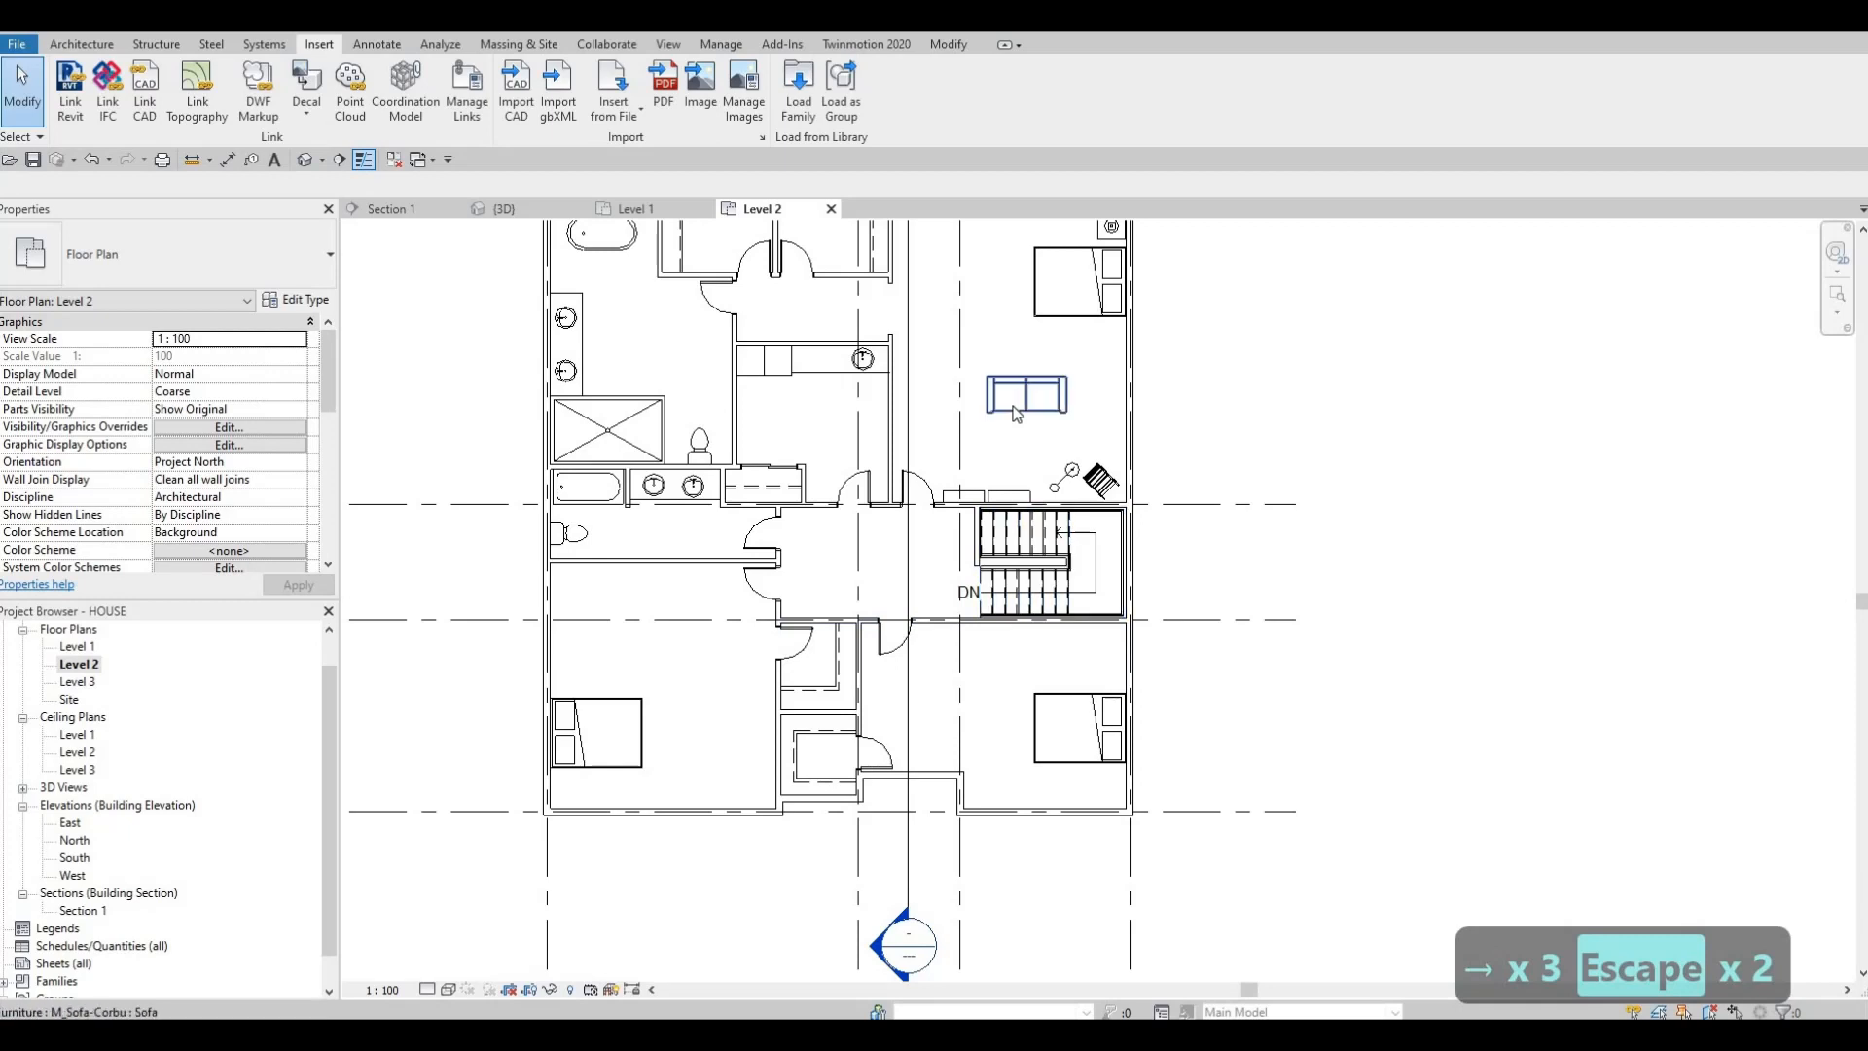
pyautogui.click(976, 392)
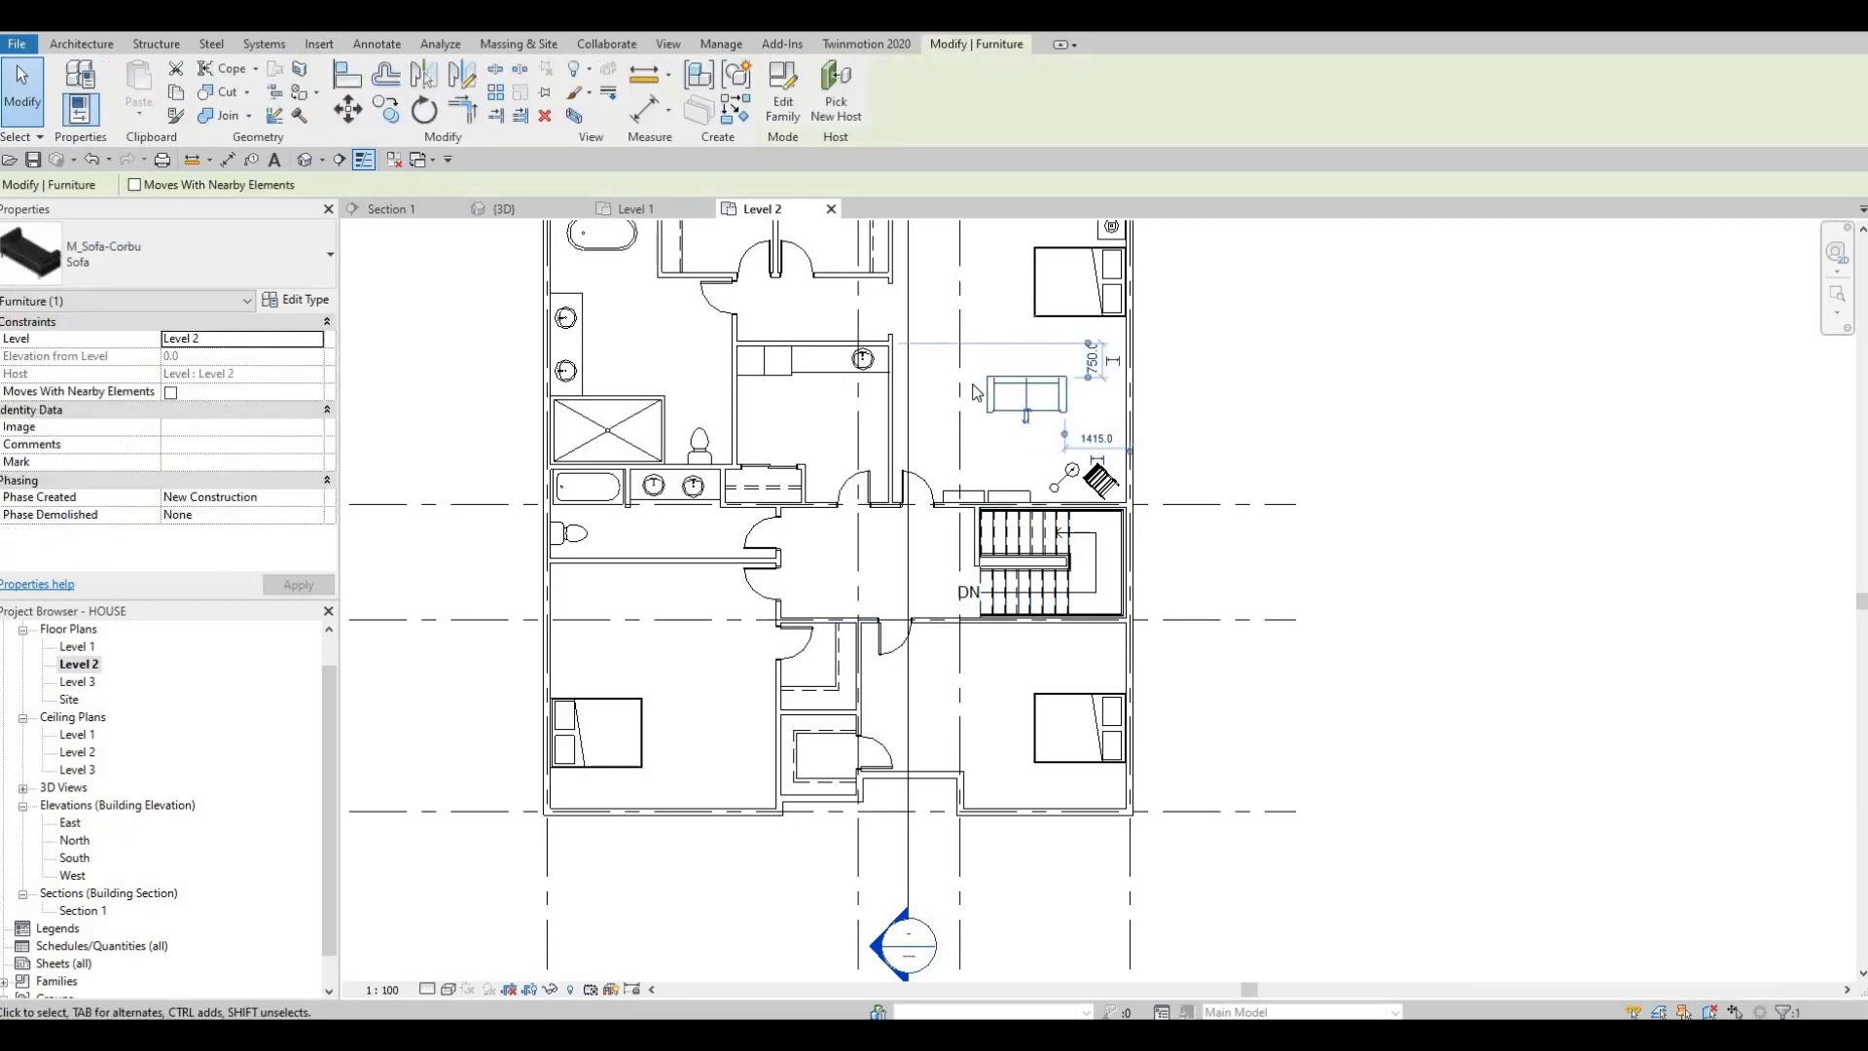
pyautogui.press('r')
pyautogui.press('o')
pyautogui.click(965, 395)
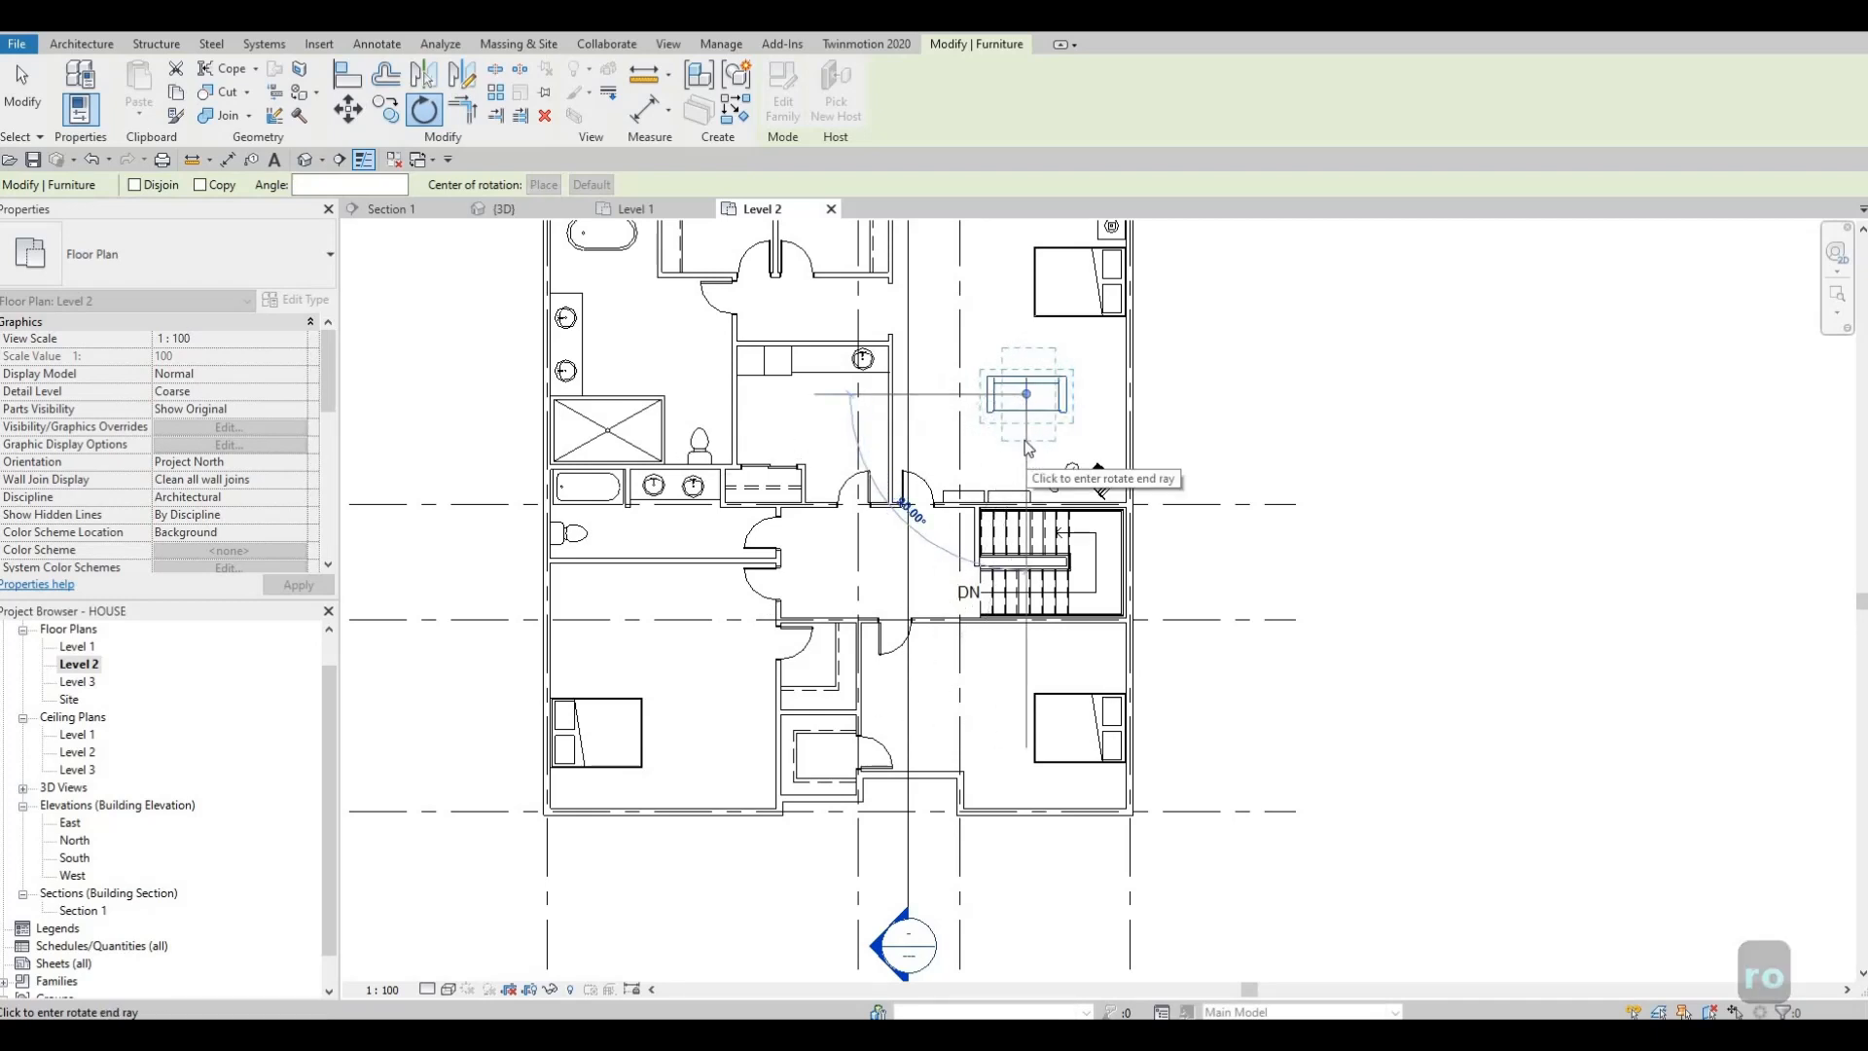
pyautogui.click(1024, 440)
pyautogui.moveTo(959, 464); pyautogui.dragTo(1013, 482)
pyautogui.press('Escape')
# - Select both shelving units on the stair wall and nudge them 17 increments to the right, away from the bedroom door
pyautogui.scroll(3, 1008, 498)
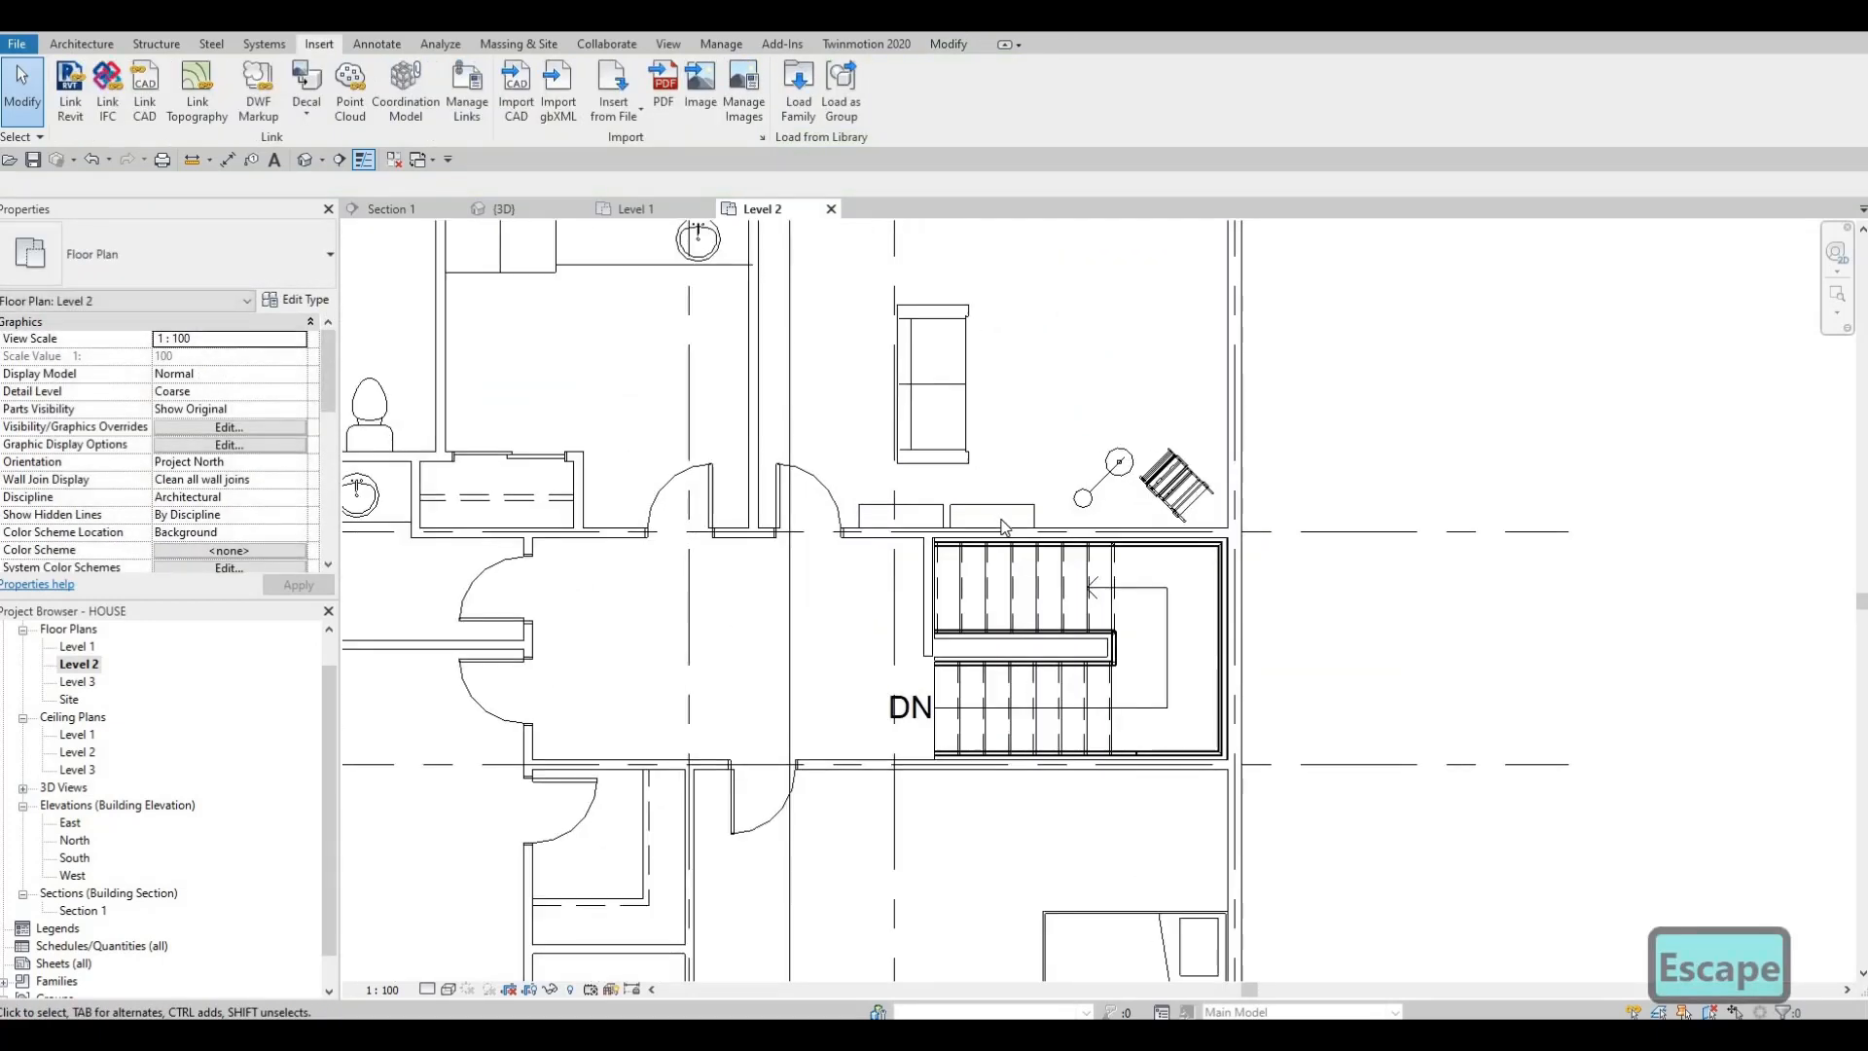
pyautogui.click(937, 524)
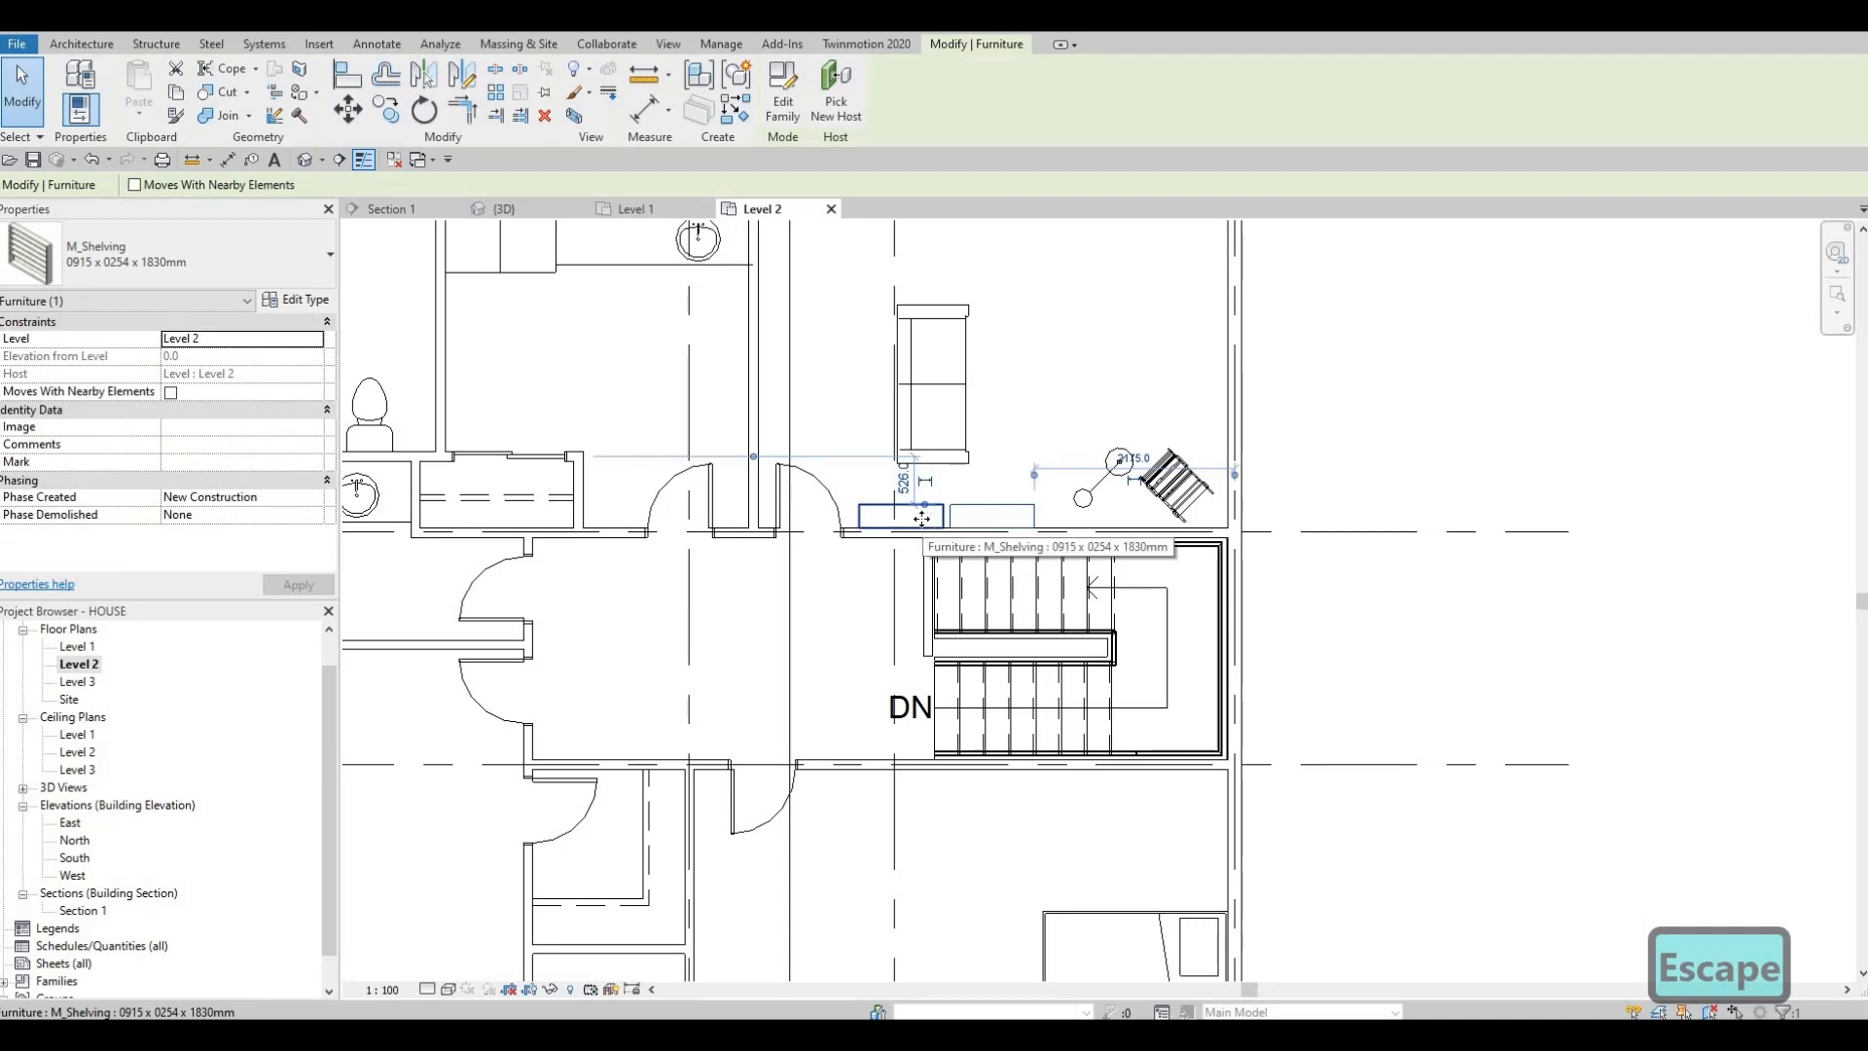
pyautogui.keyDown('ctrl'); pyautogui.click(921, 519); pyautogui.keyUp('ctrl')
pyautogui.press('Right')
pyautogui.press('Right')
pyautogui.press('Right')
pyautogui.press('Right')
pyautogui.press('Right')
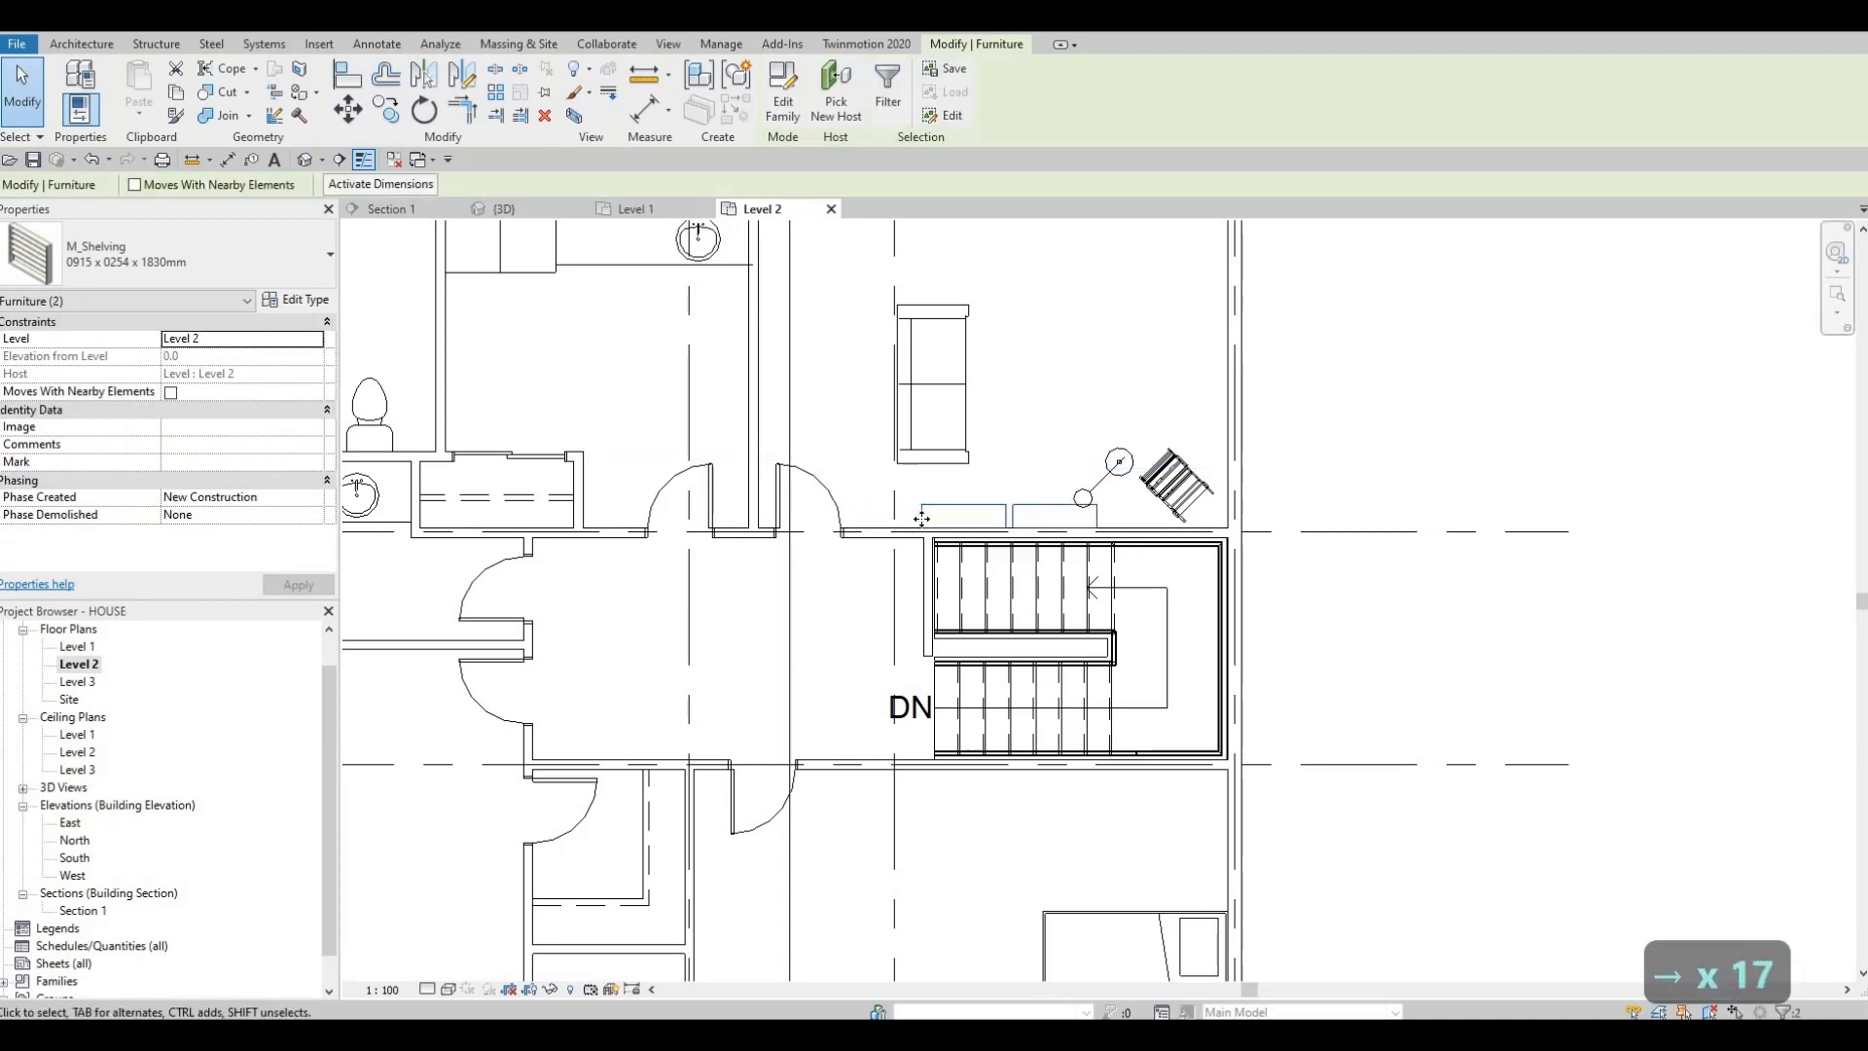
pyautogui.press('Escape')
pyautogui.press('Escape')
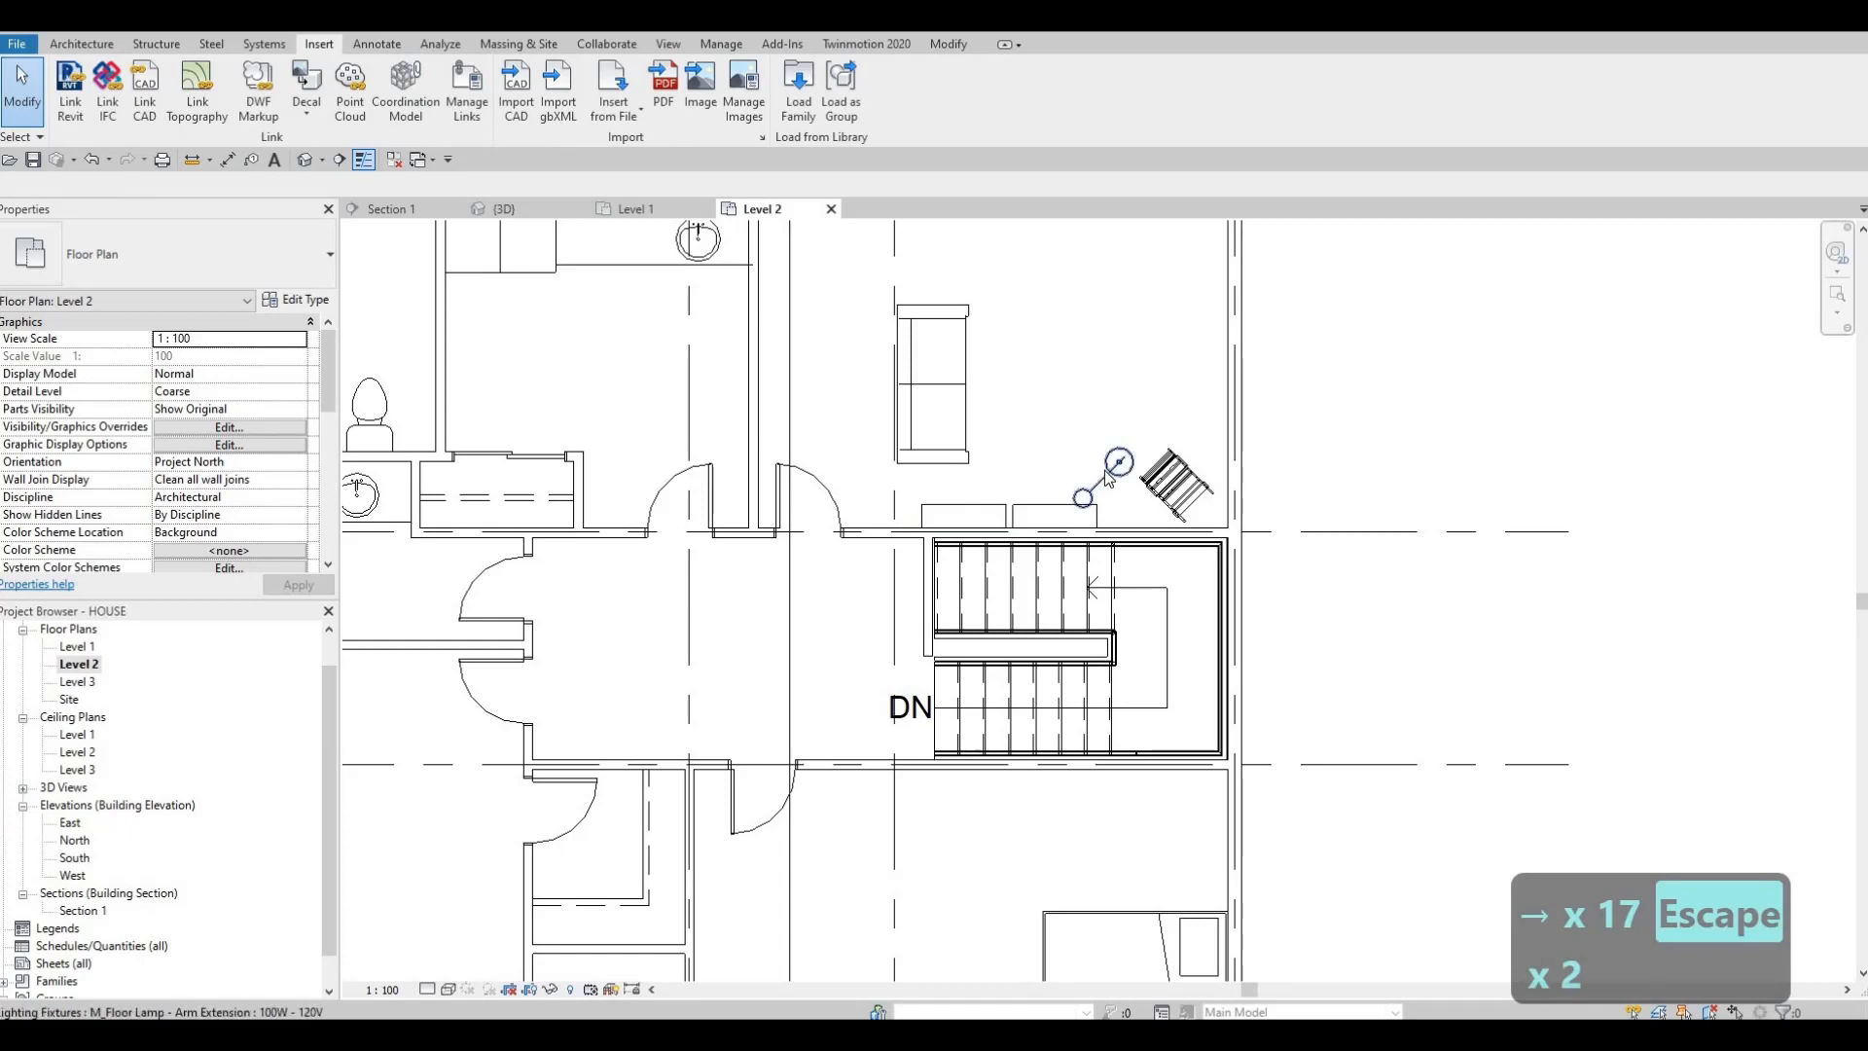
# - Rotate the arm-extension floor lamp 180 degrees and move it to the upper end of the Oonyu chair, near the exterior wall
pyautogui.click(1108, 478)
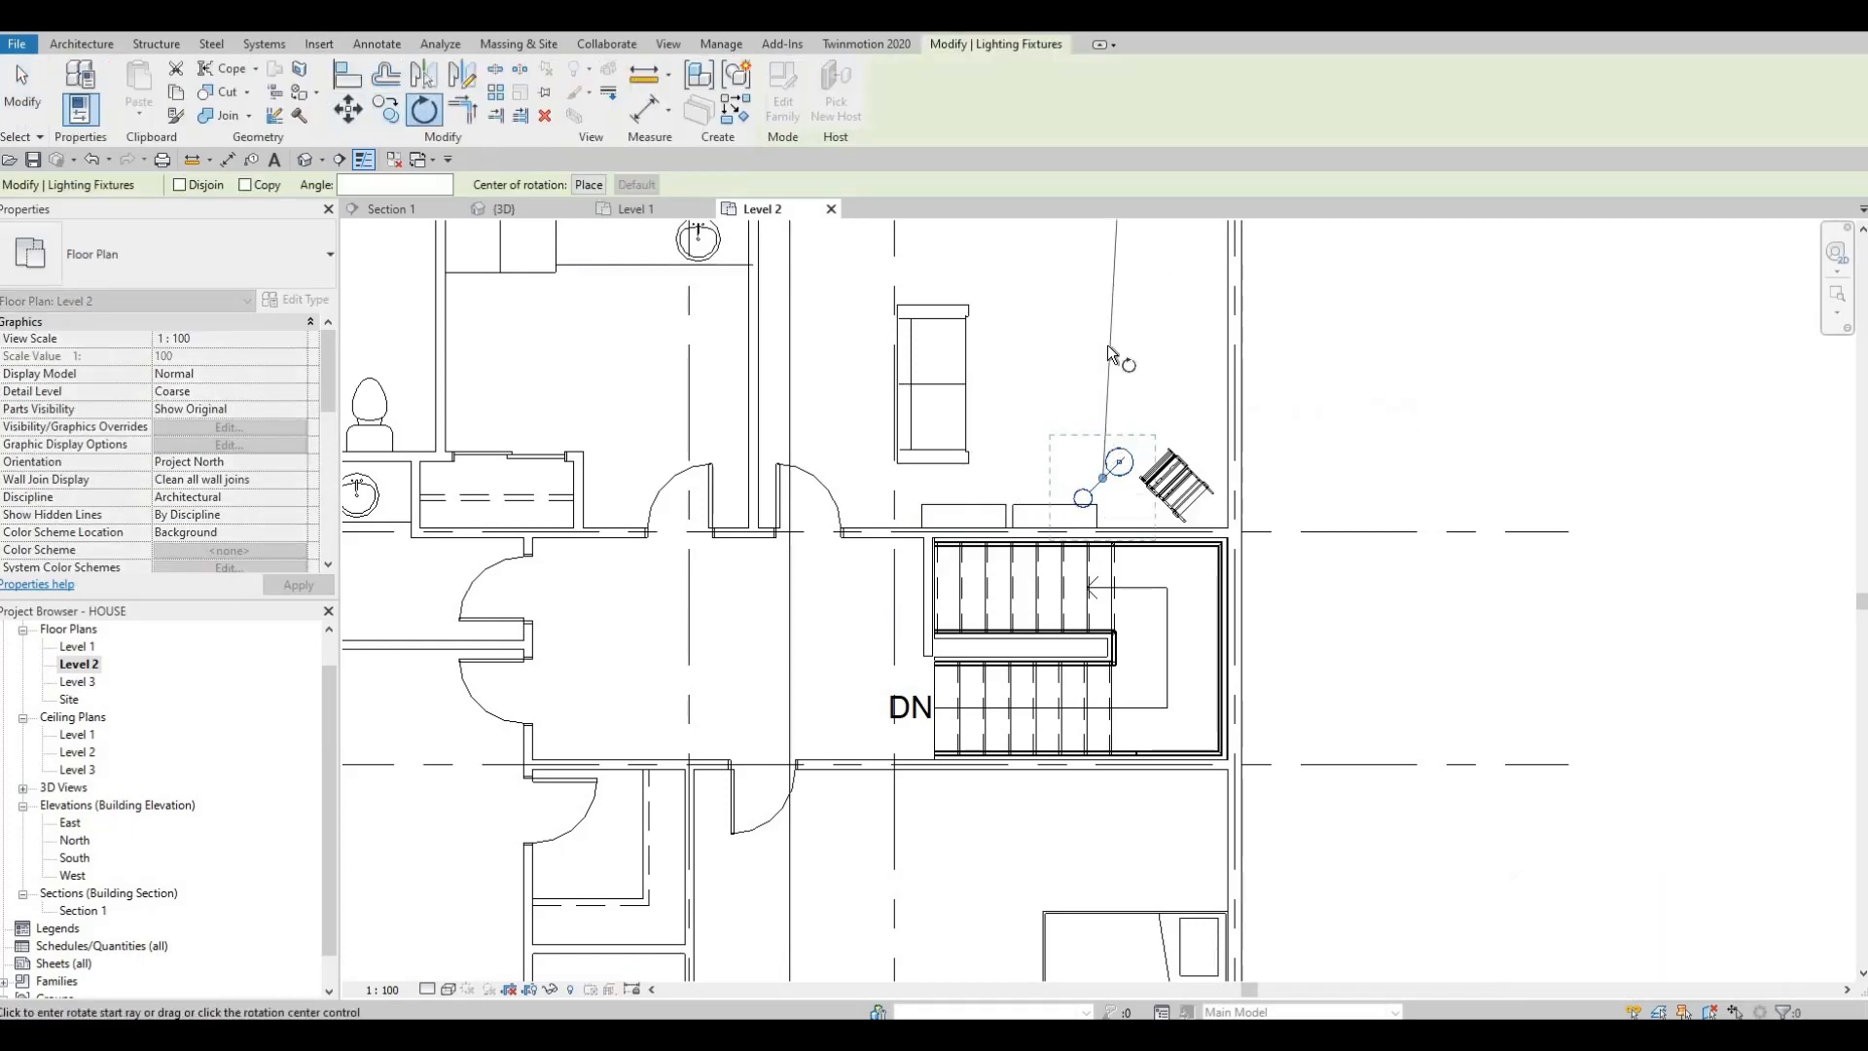
pyautogui.click(1105, 297)
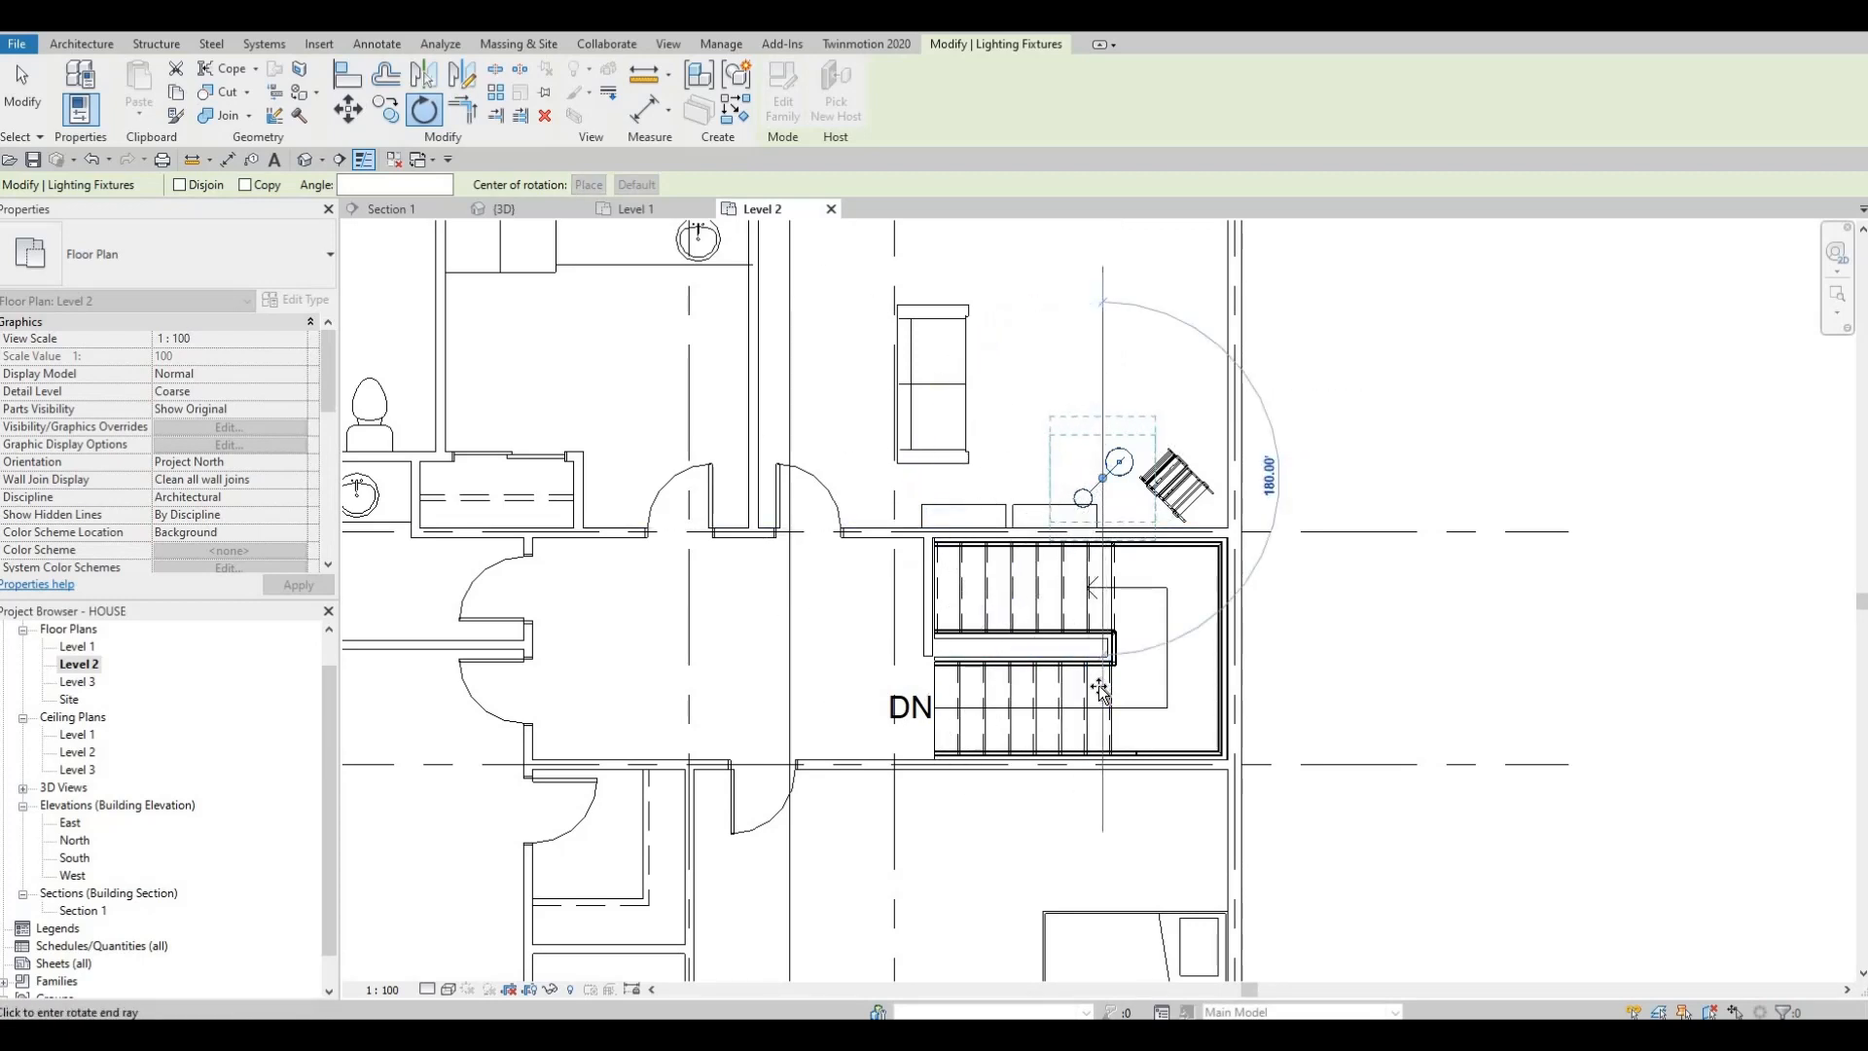
pyautogui.click(1109, 630)
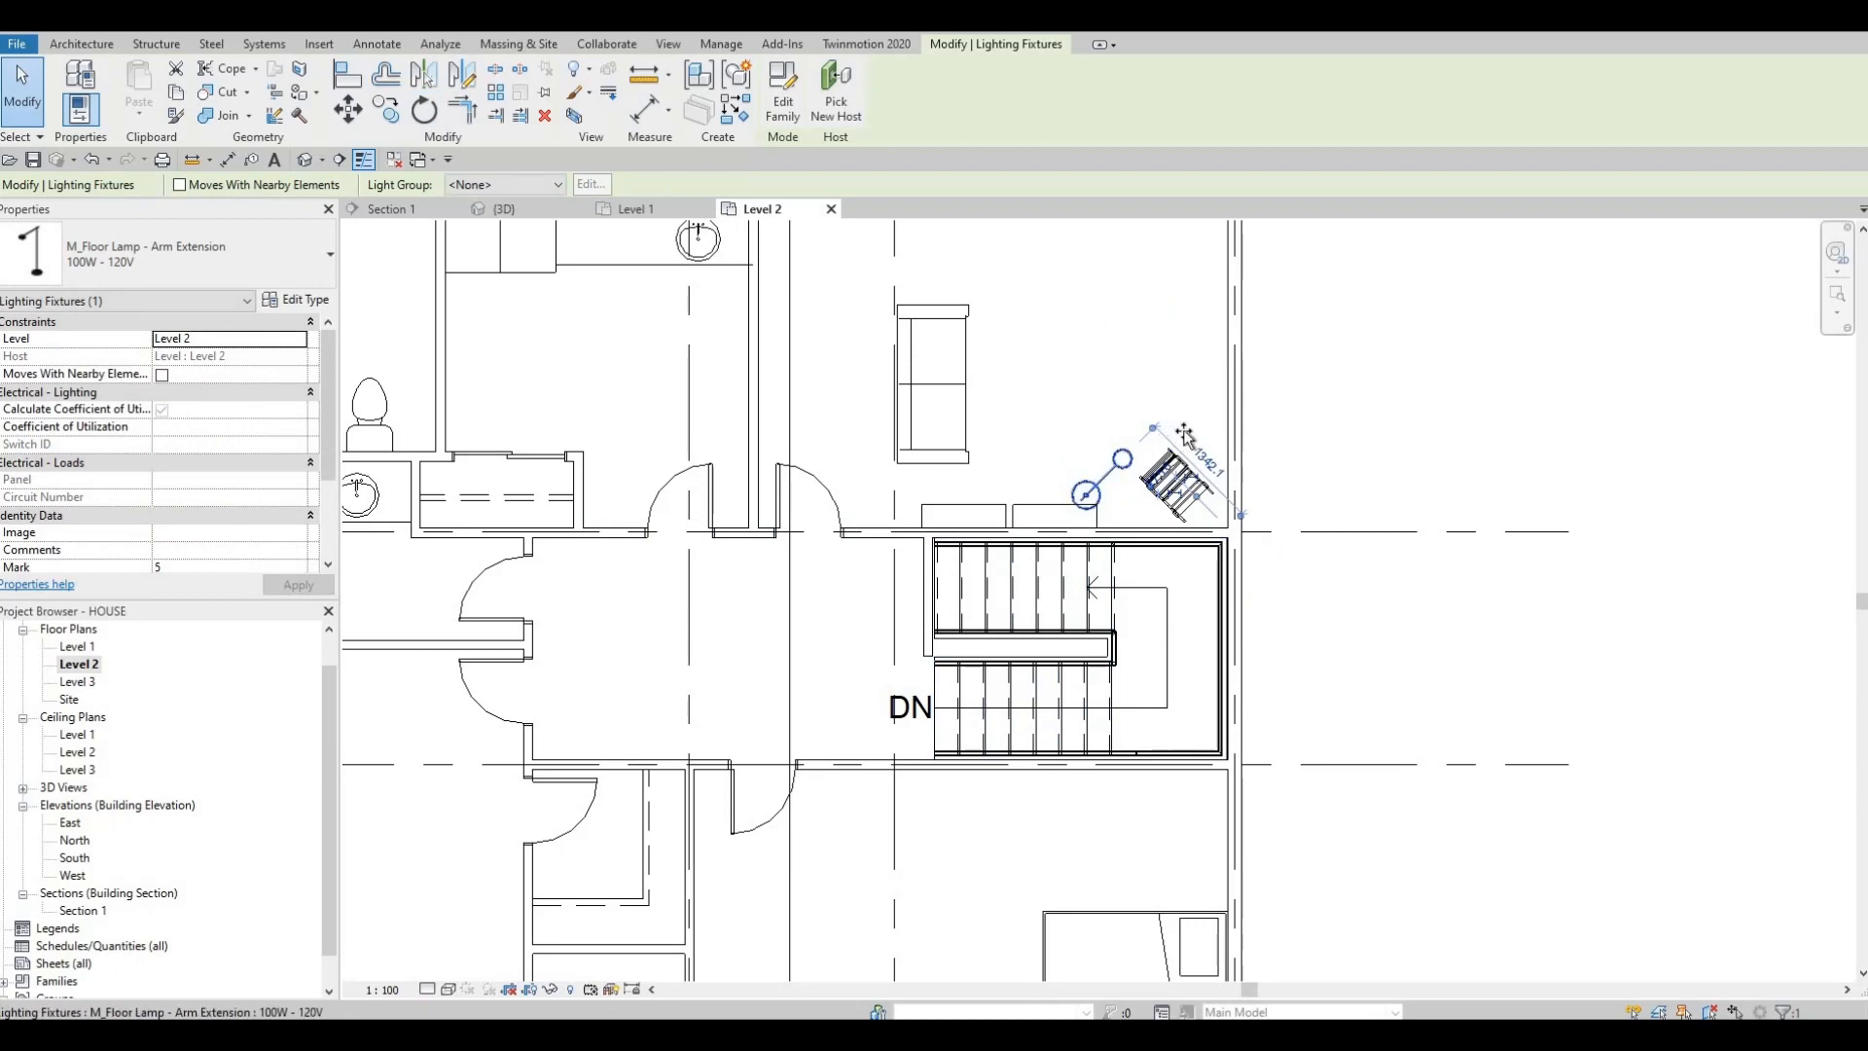
pyautogui.moveTo(1185, 436); pyautogui.dragTo(1179, 508)
pyautogui.press('Escape')
pyautogui.click(1207, 467)
pyautogui.press('Escape')
pyautogui.press('Escape')
# - Nudge the two shelving units another seven increments to the right along the stair wall
pyautogui.click(999, 523)
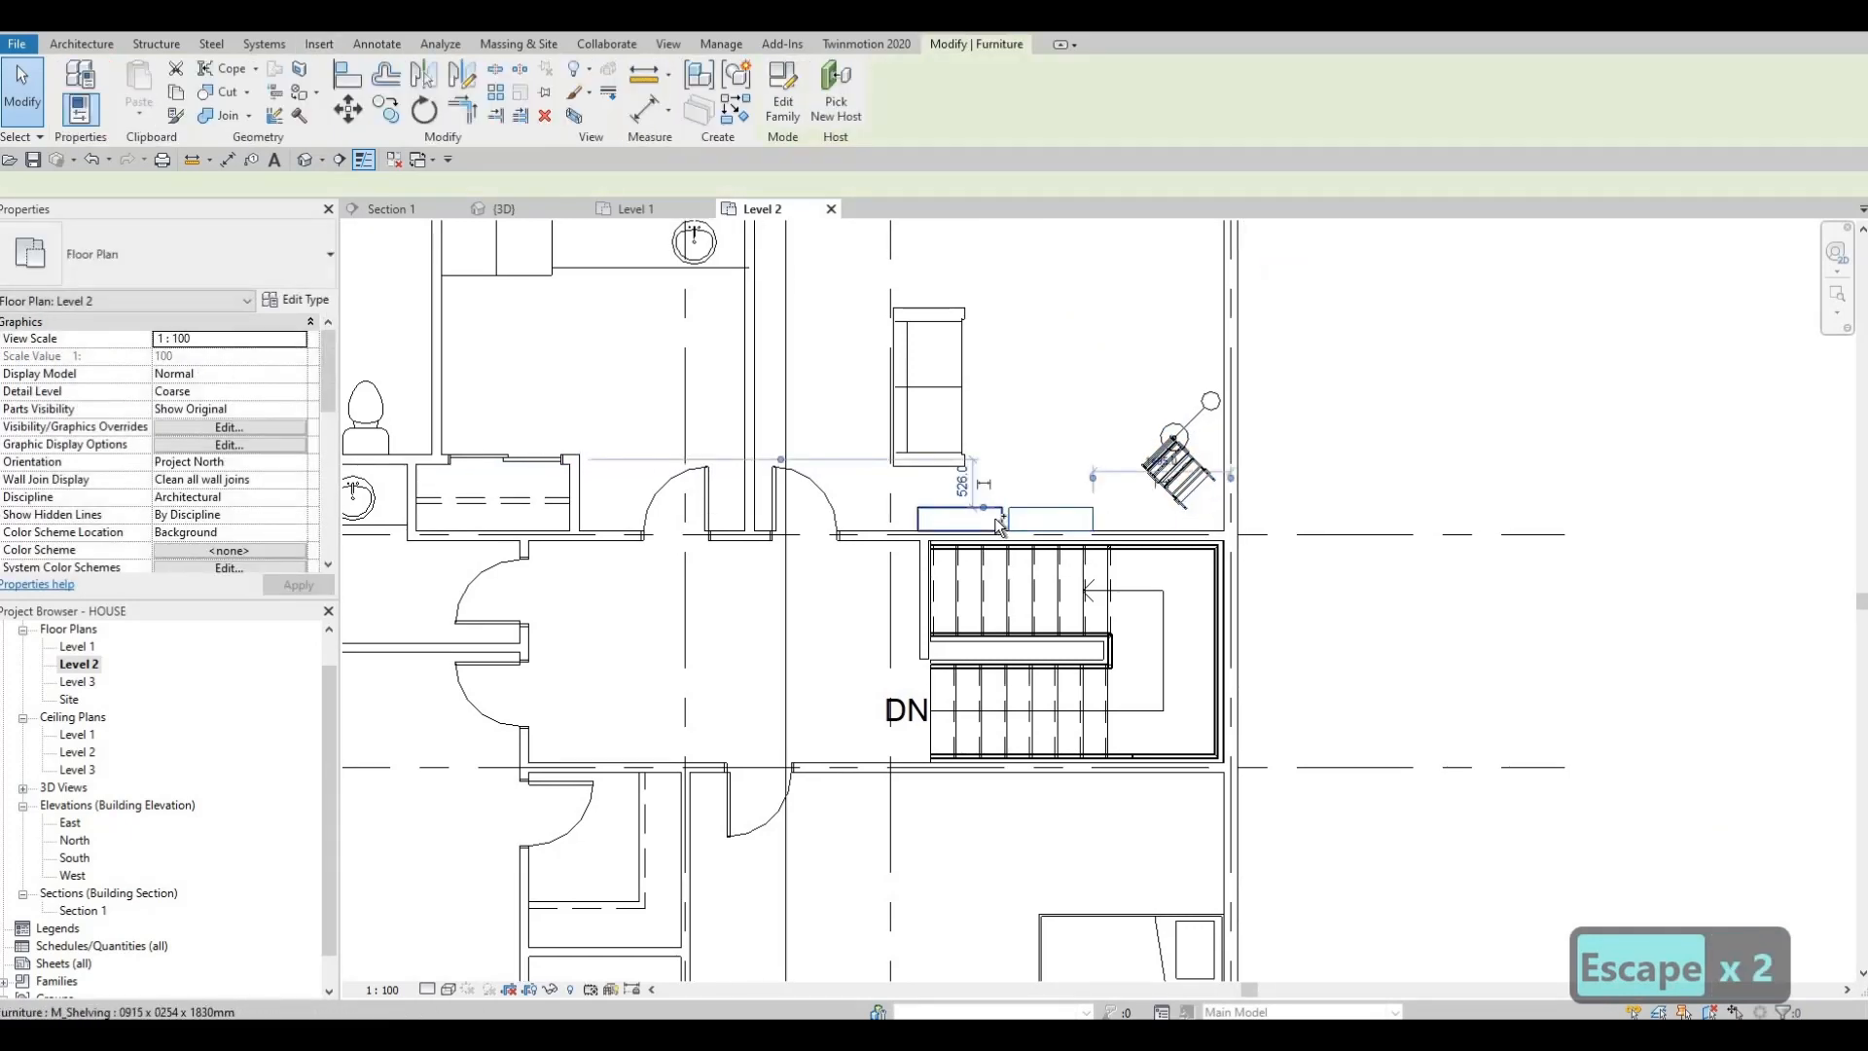
pyautogui.press('Right')
pyautogui.press('Right')
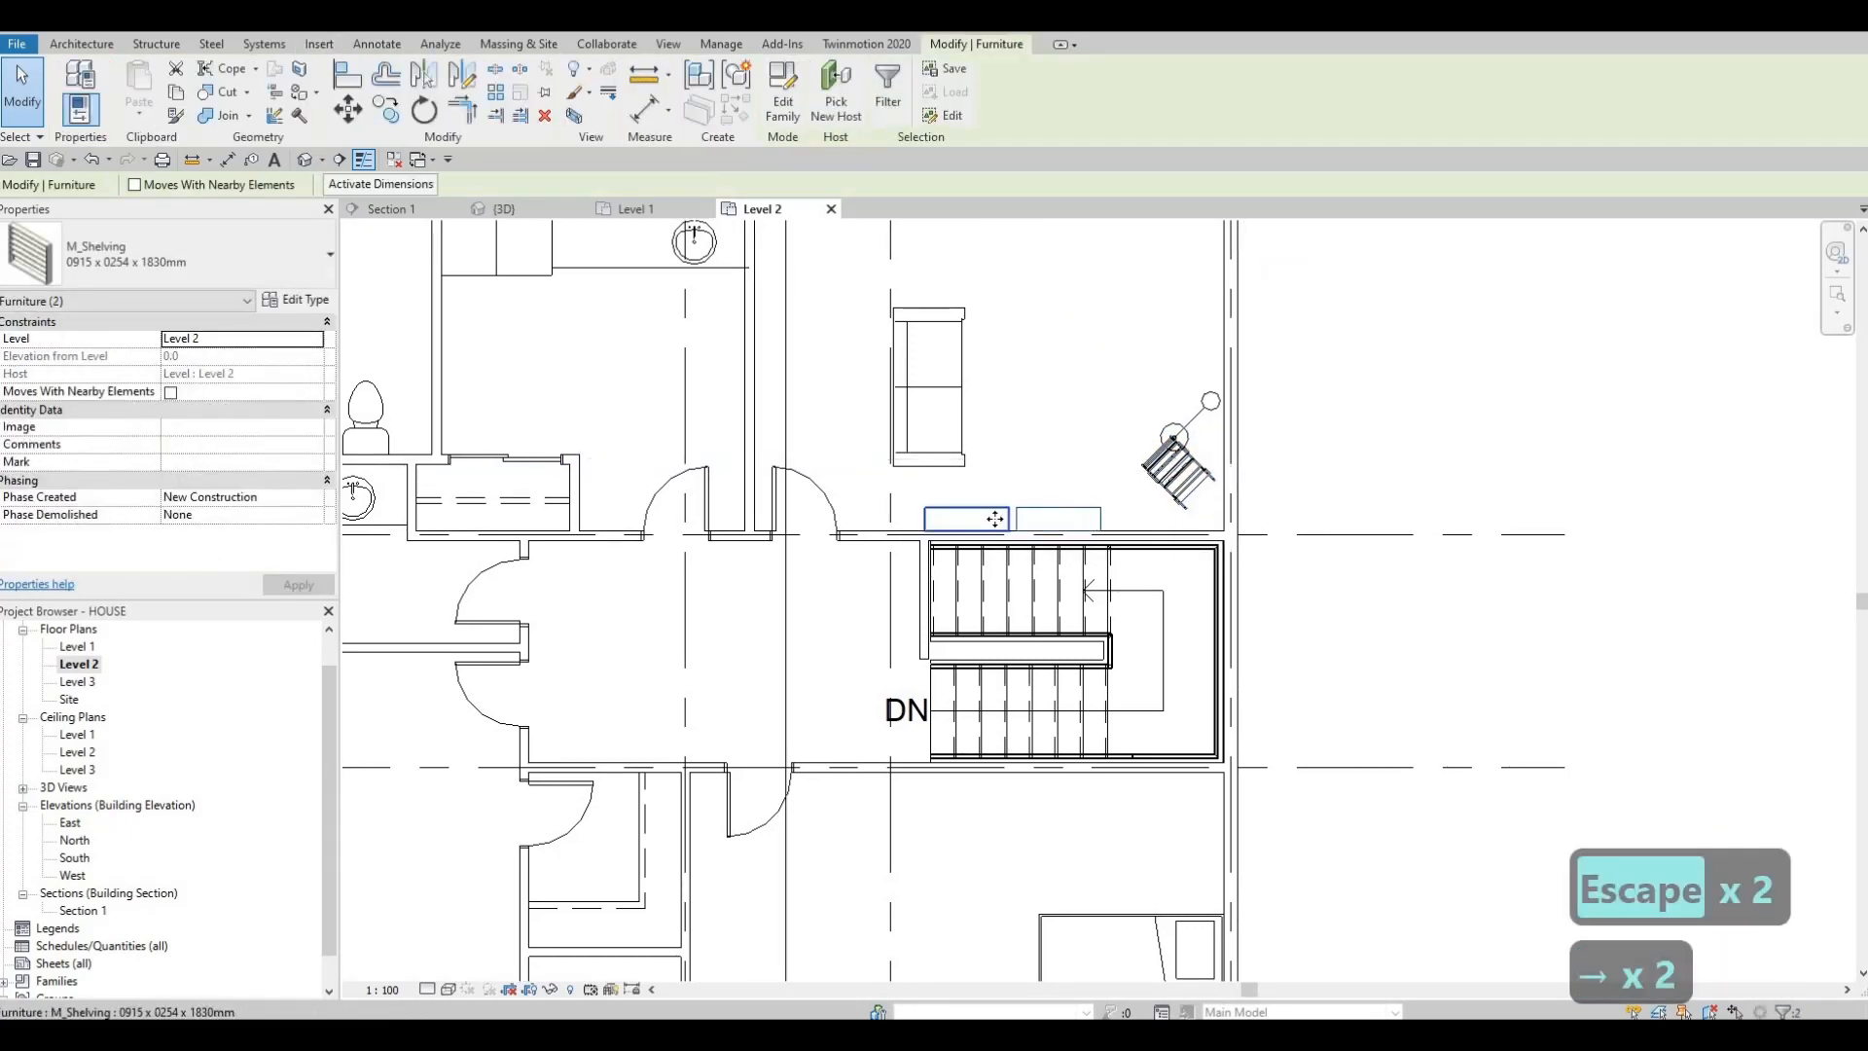
pyautogui.press('Escape')
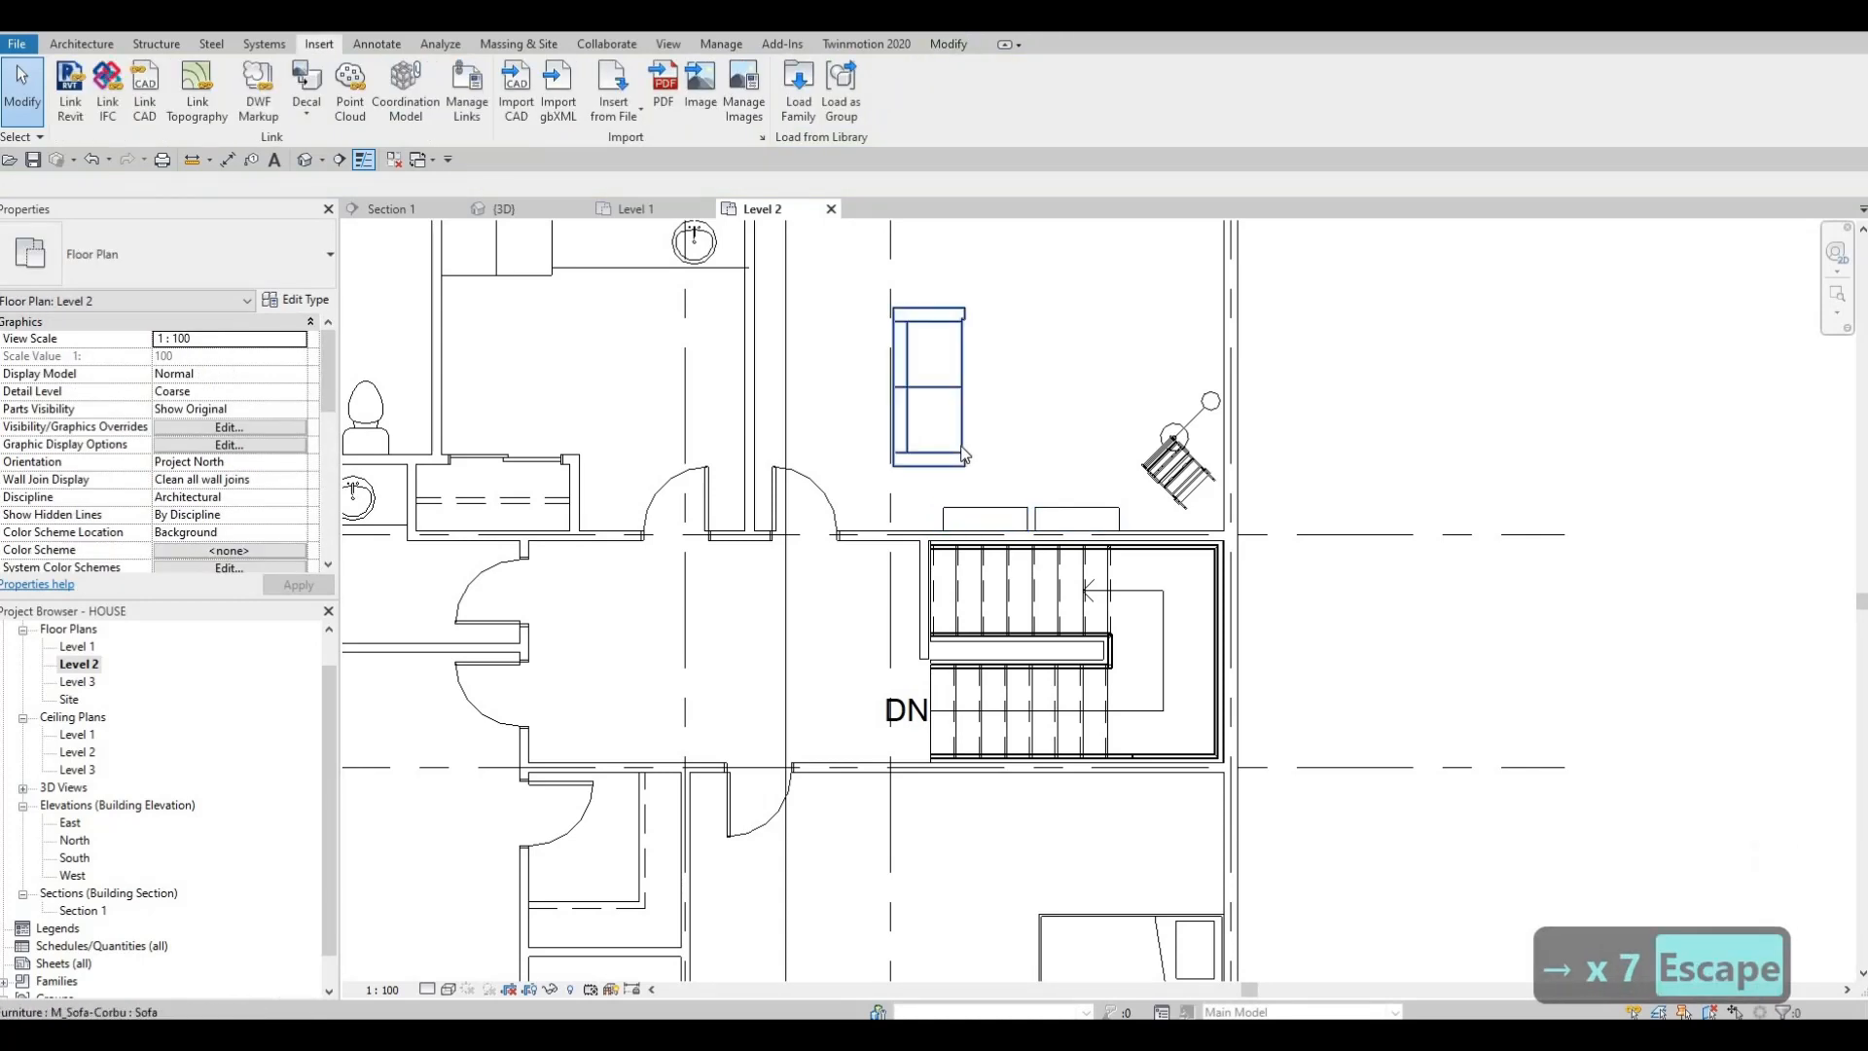
# - Nudge the Corbu sofa two increments down, four to the right and one back up
pyautogui.click(964, 454)
pyautogui.press('Down')
pyautogui.press('Down')
pyautogui.press('Right')
pyautogui.press('Right')
pyautogui.press('Right')
pyautogui.press('Right')
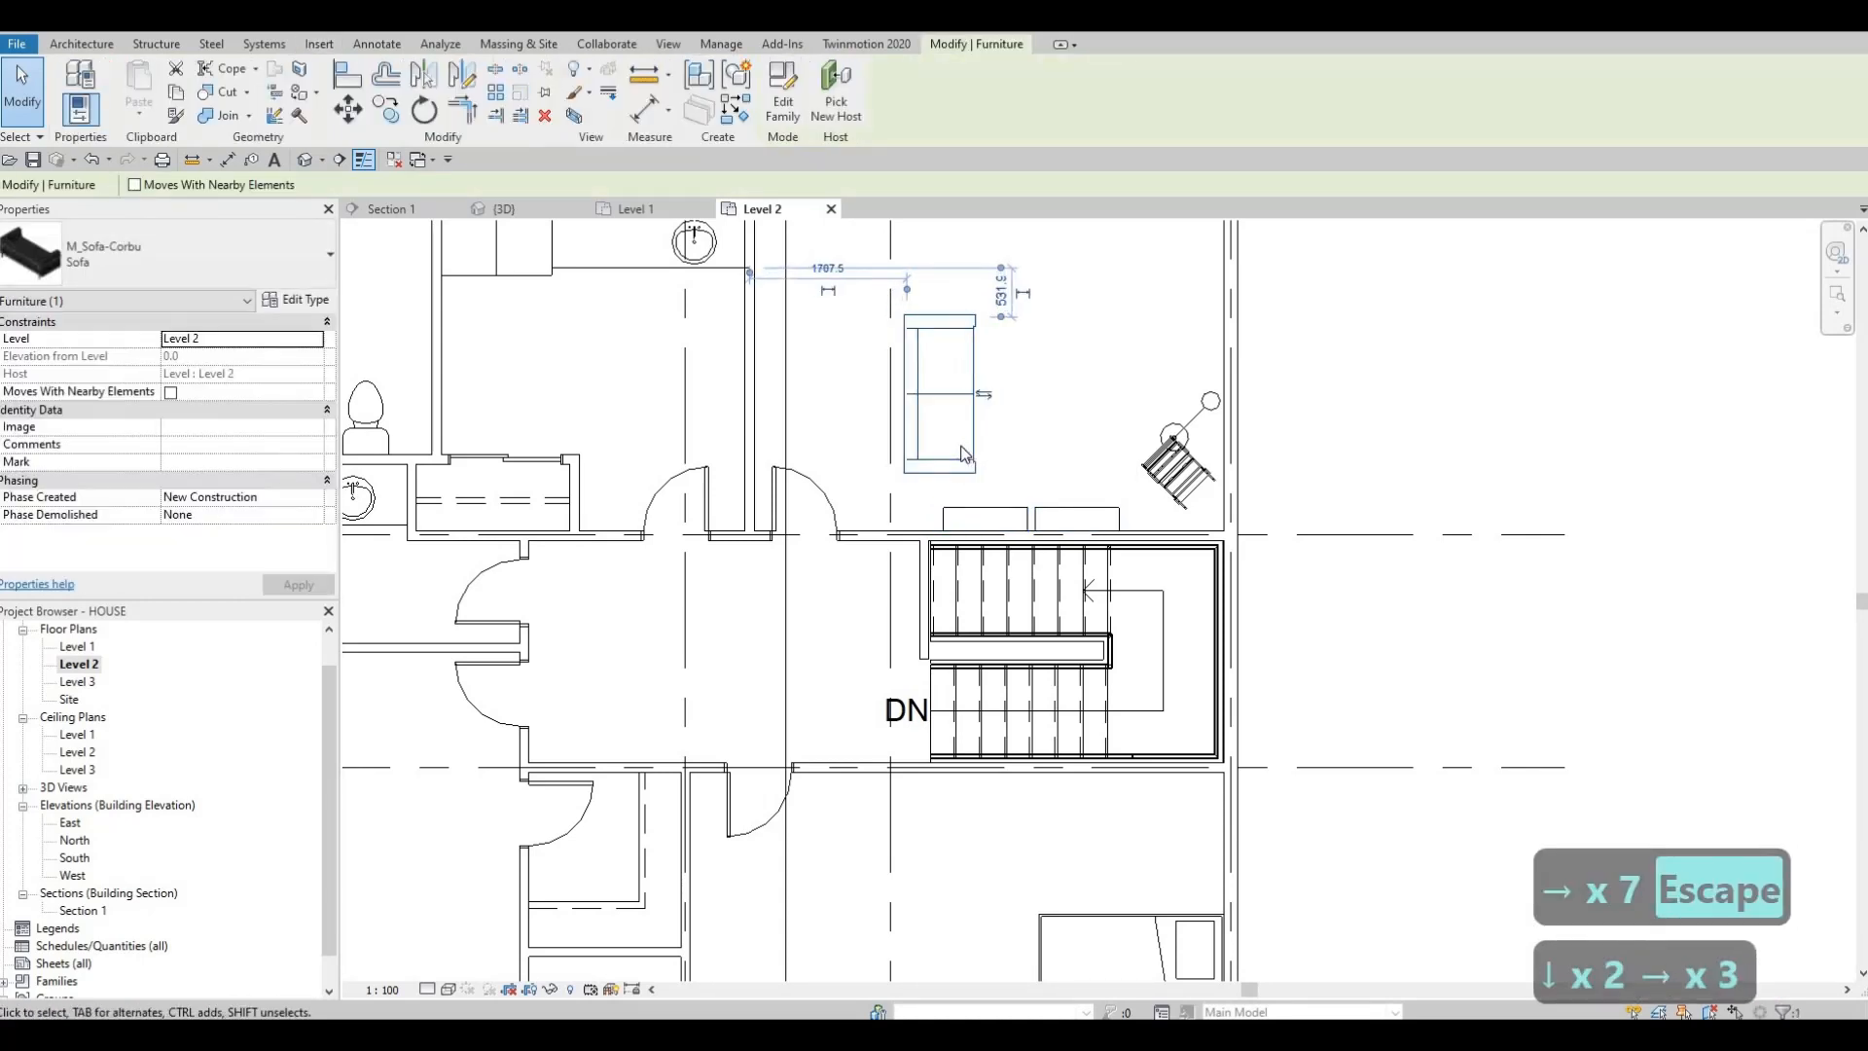
pyautogui.press('Up')
pyautogui.press('Escape')
pyautogui.press('Escape')
# - Copy the night stand and its table lamp straight down 2400 mm to the other side of the northeast bedroom's bed
pyautogui.scroll(-3, 1022, 408)
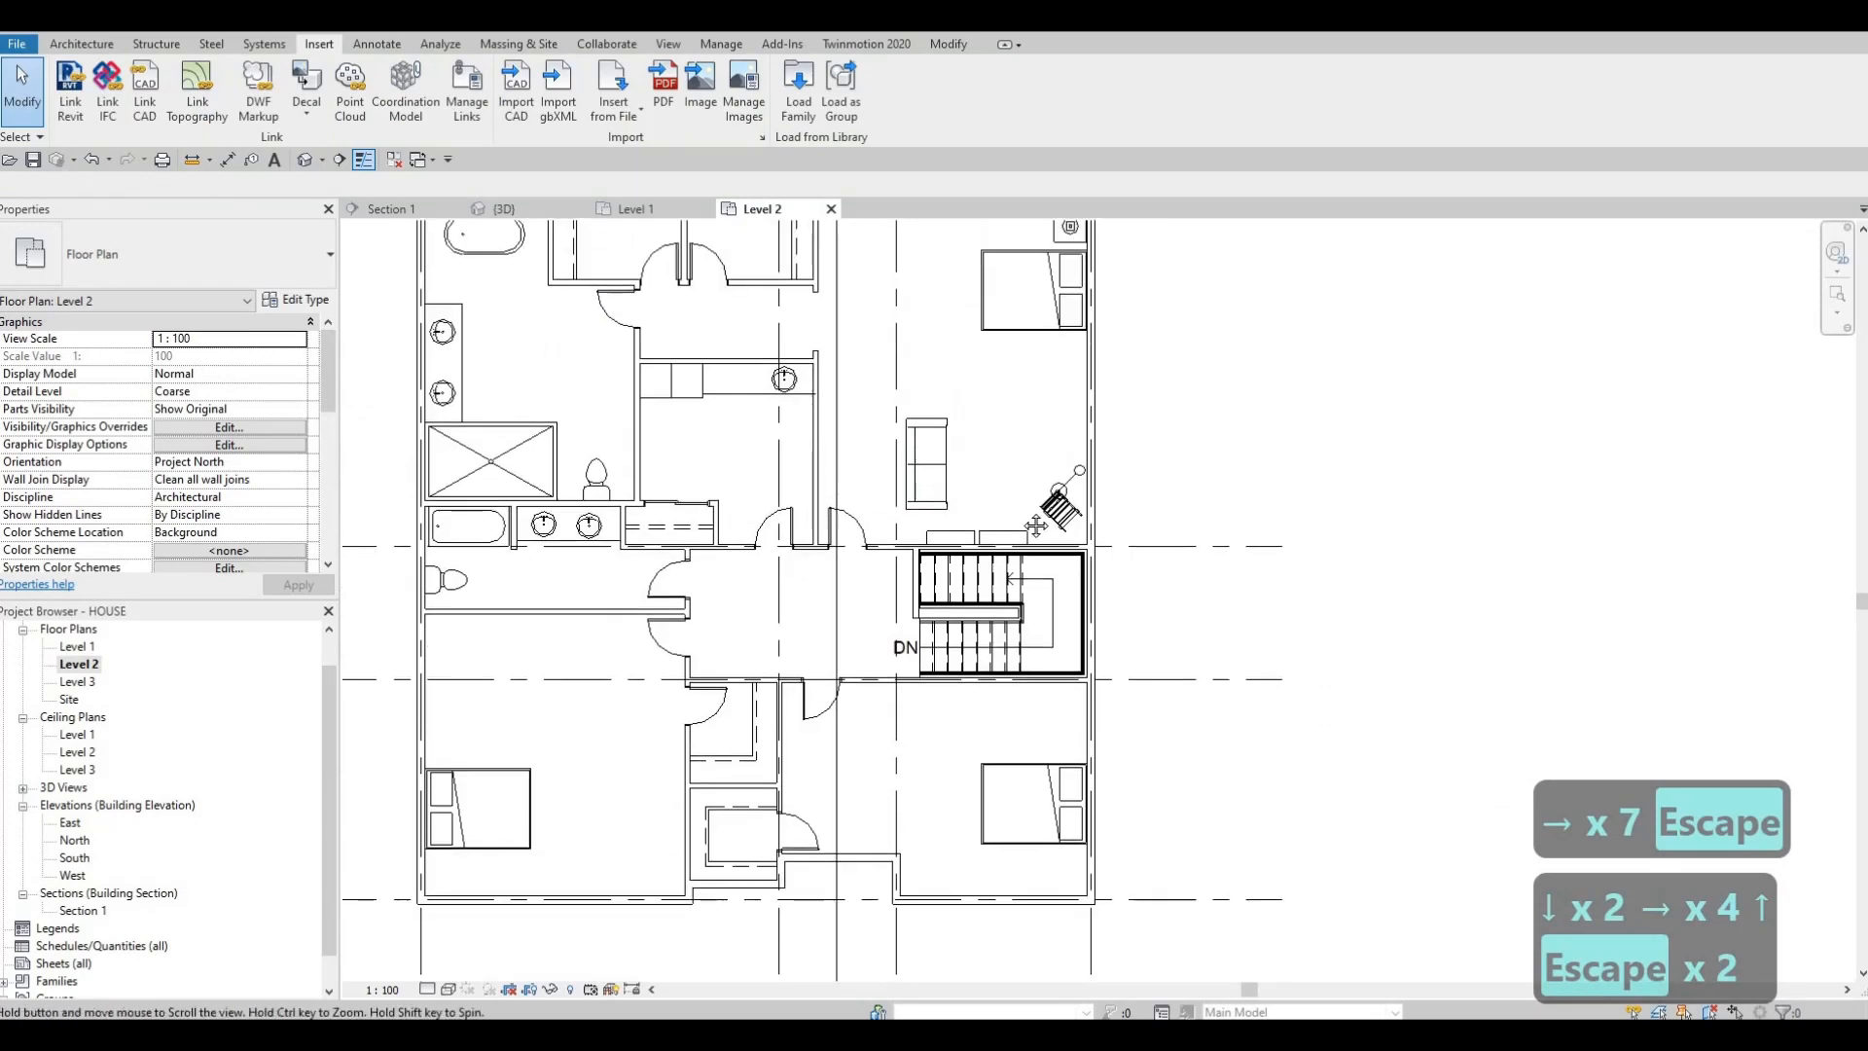
pyautogui.scroll(2, 1063, 352)
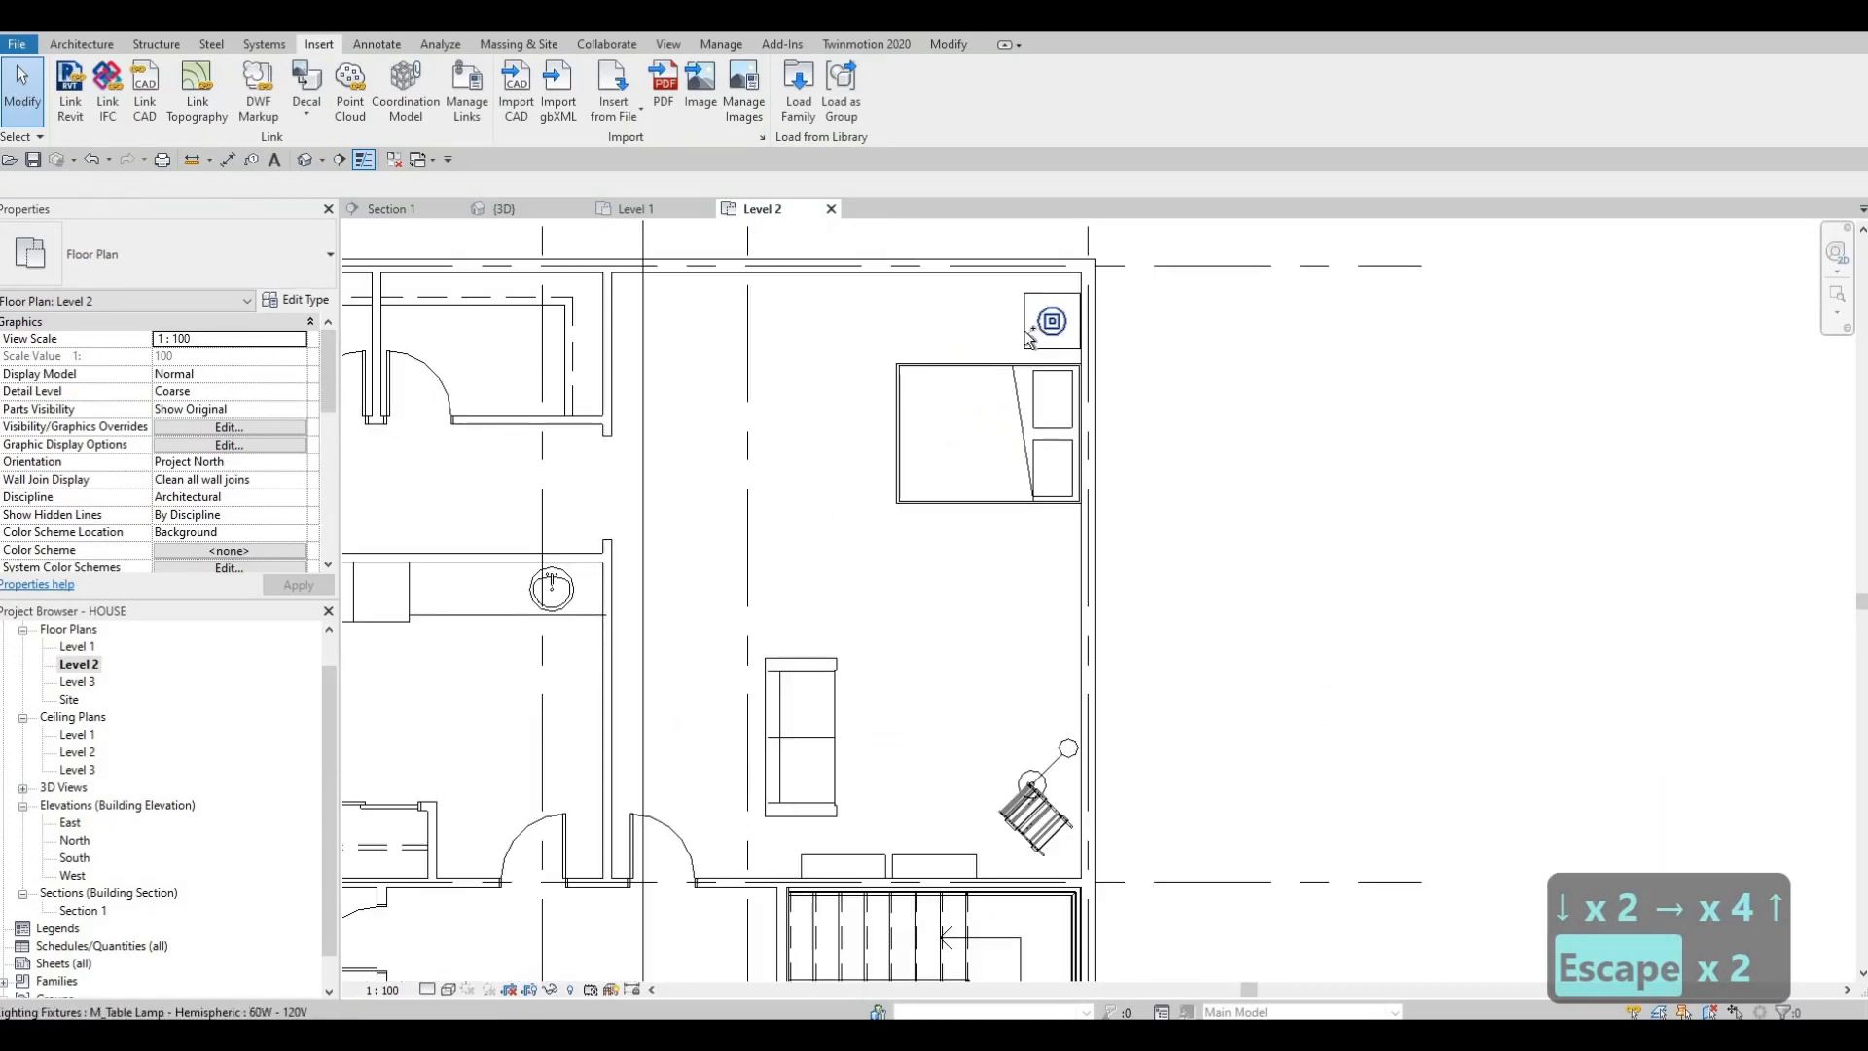
pyautogui.click(1028, 337)
pyautogui.keyDown('ctrl'); pyautogui.click(1031, 347); pyautogui.keyUp('ctrl')
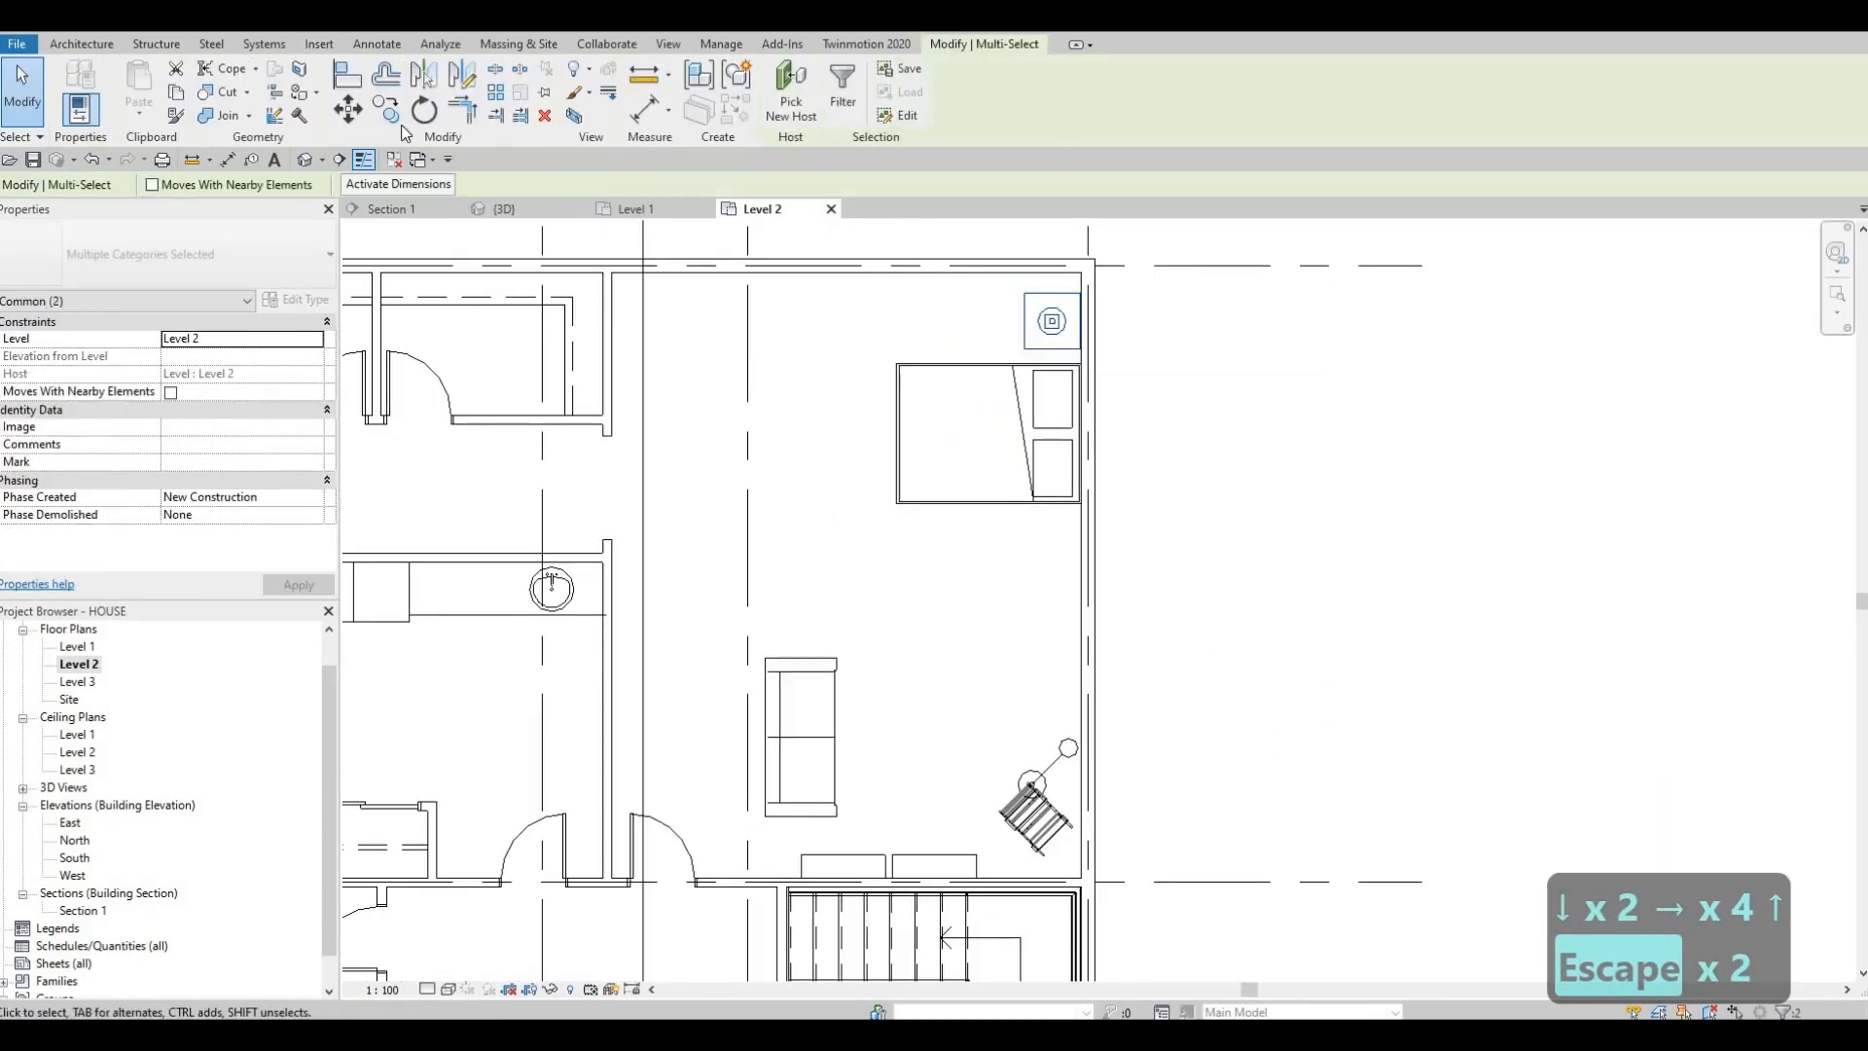
pyautogui.press('c')
pyautogui.press('o')
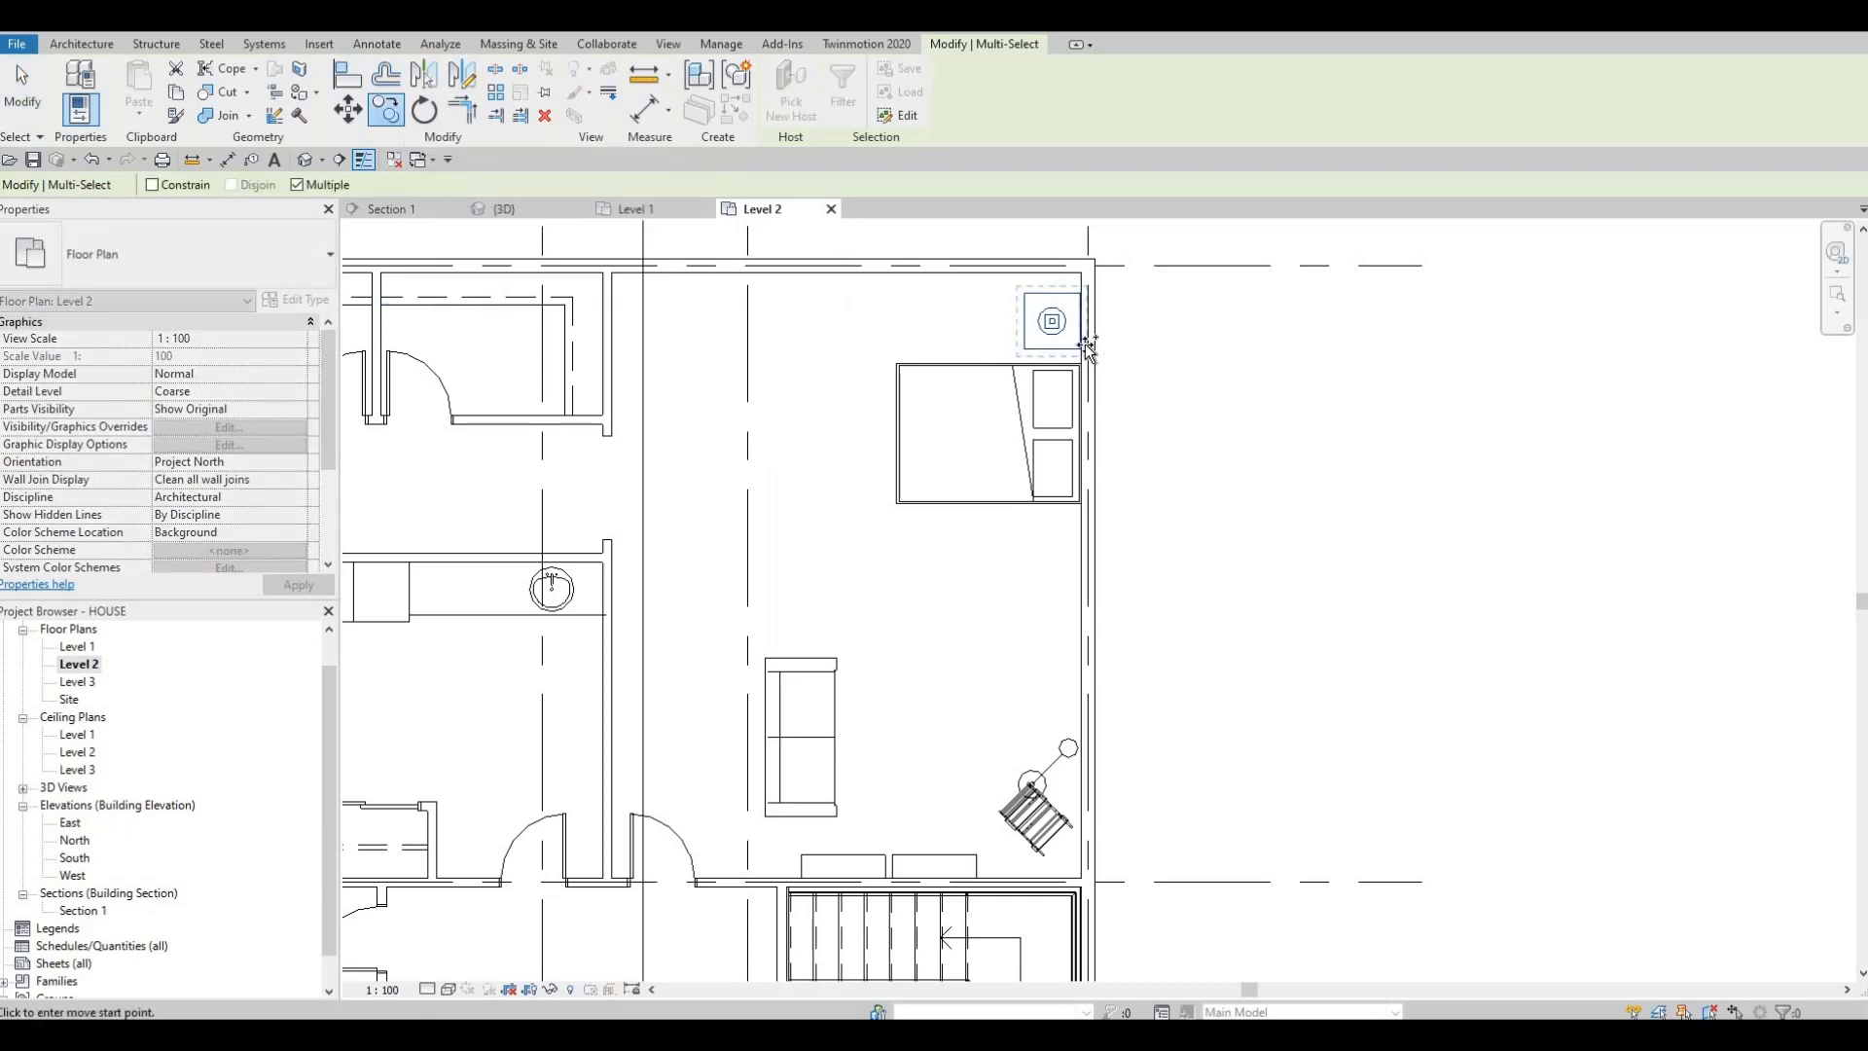
pyautogui.click(1086, 345)
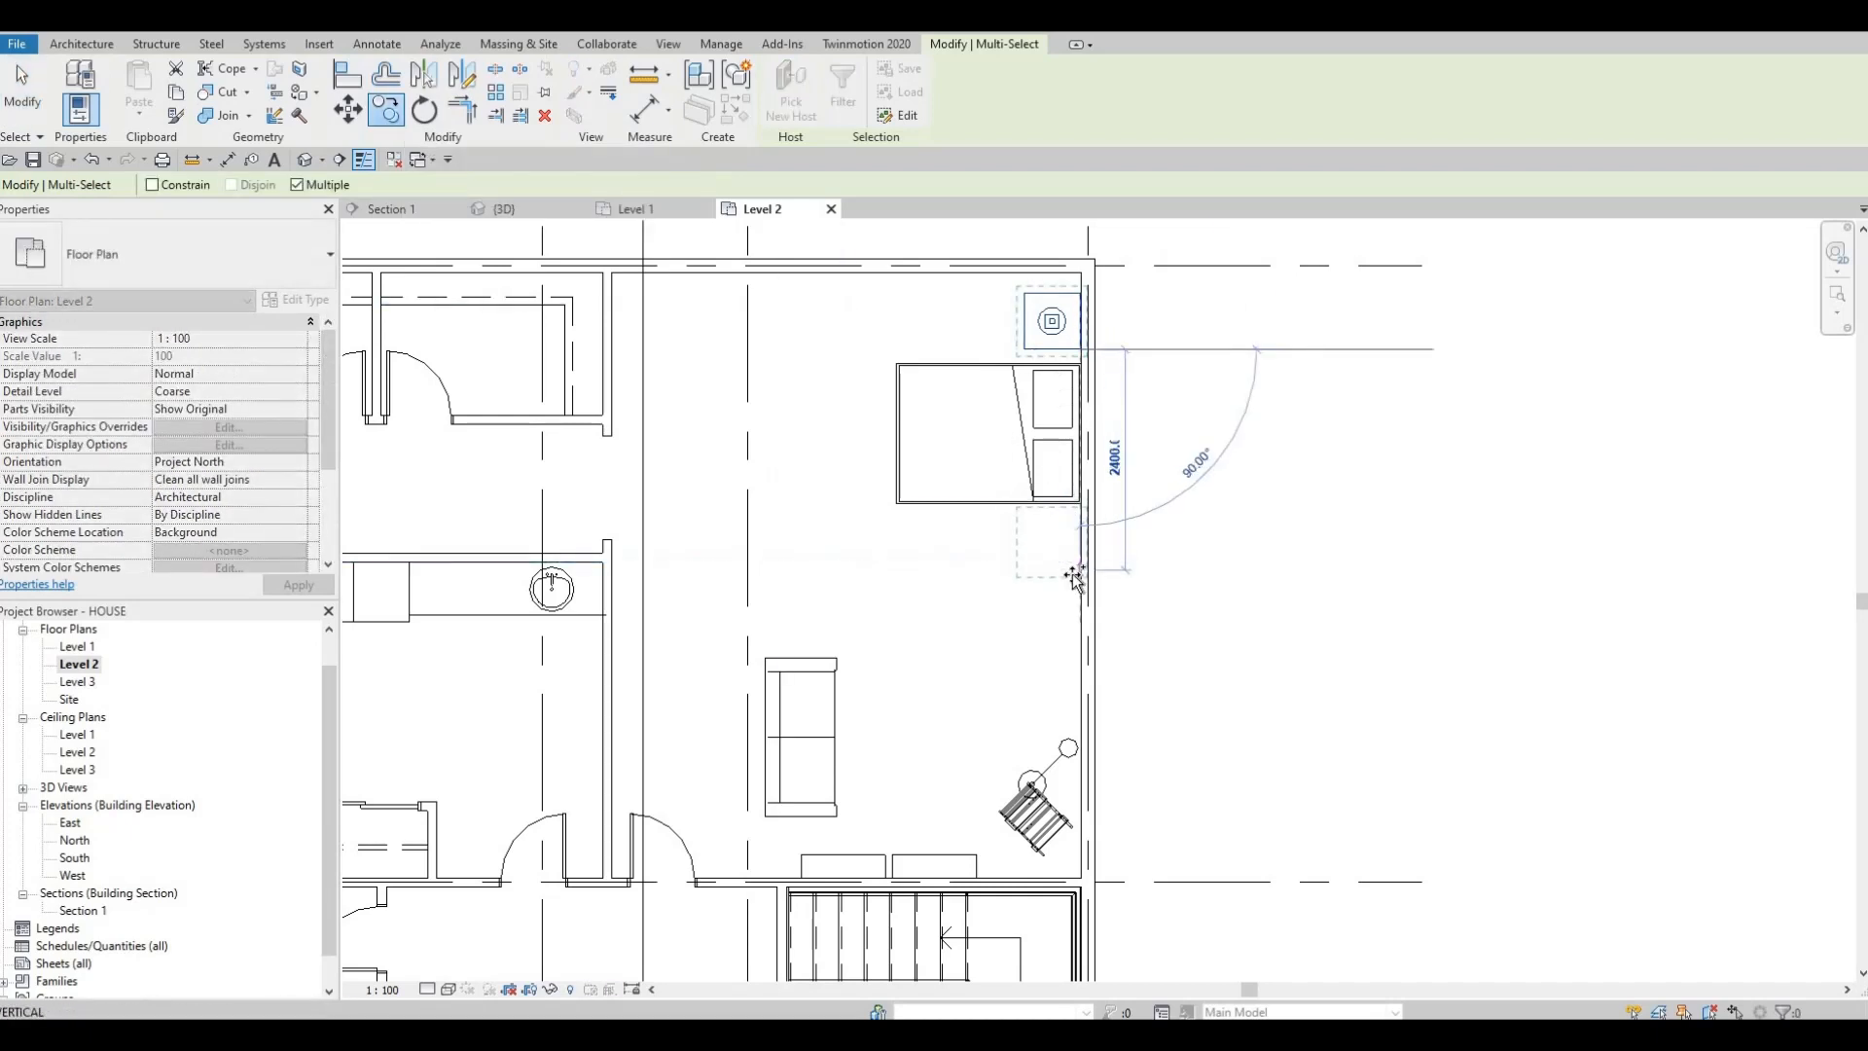
pyautogui.click(1078, 529)
pyautogui.press('Escape')
pyautogui.press('Escape')
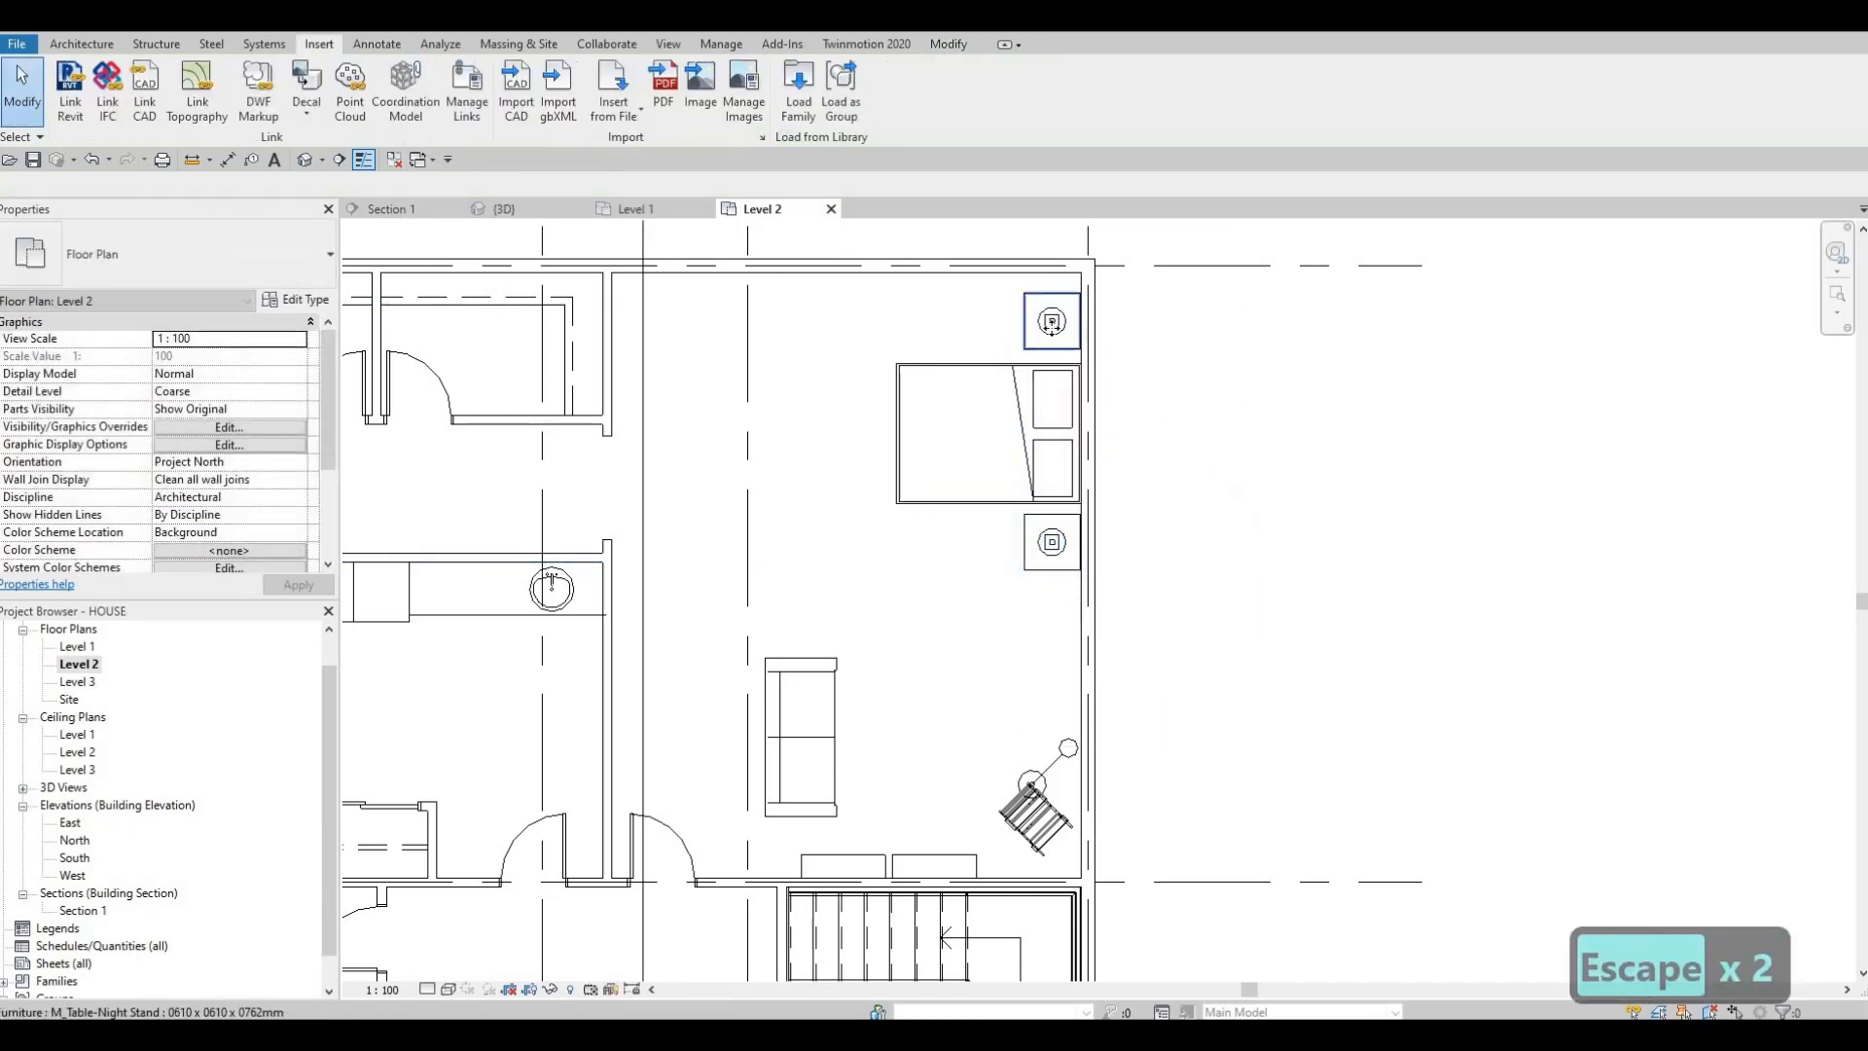
# - Nudge the night stand and lamp north of the northeast bedroom's bed five increments down, closer to the bed
pyautogui.click(1052, 324)
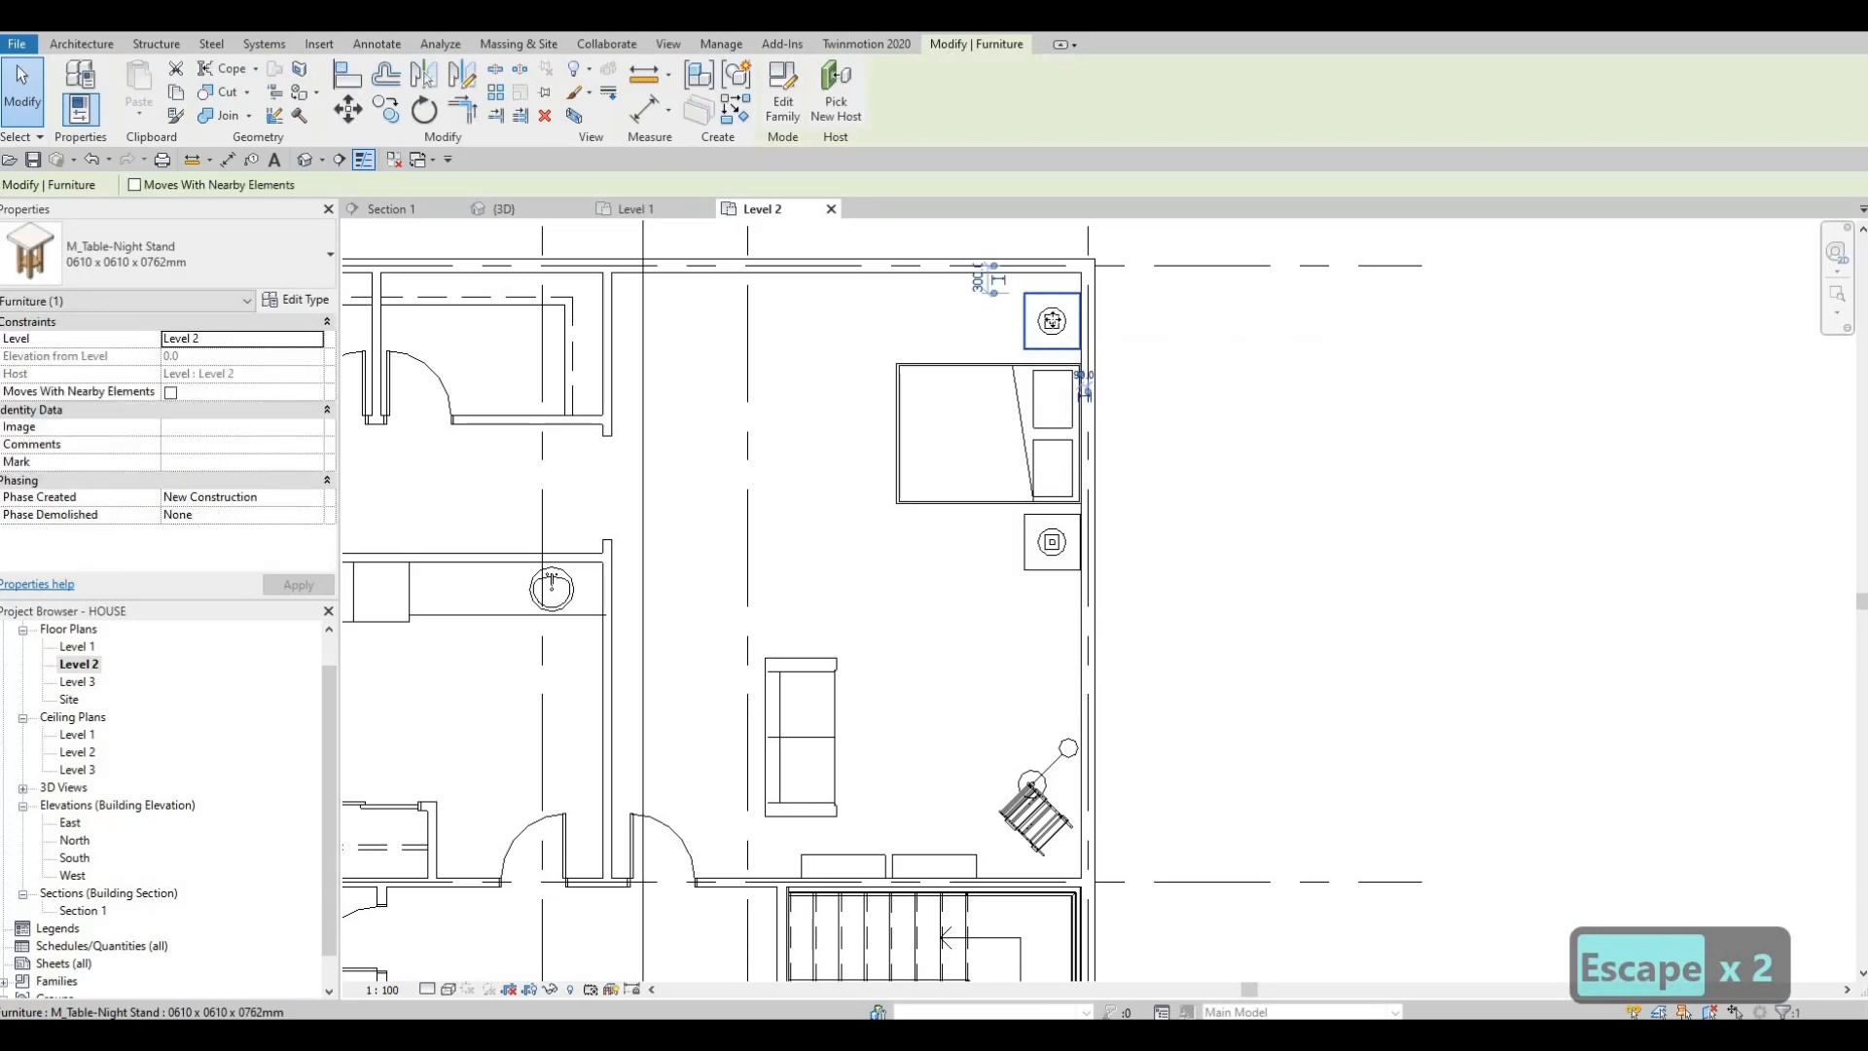
pyautogui.press('Escape')
pyautogui.press('Escape')
pyautogui.scroll(2, 1052, 324)
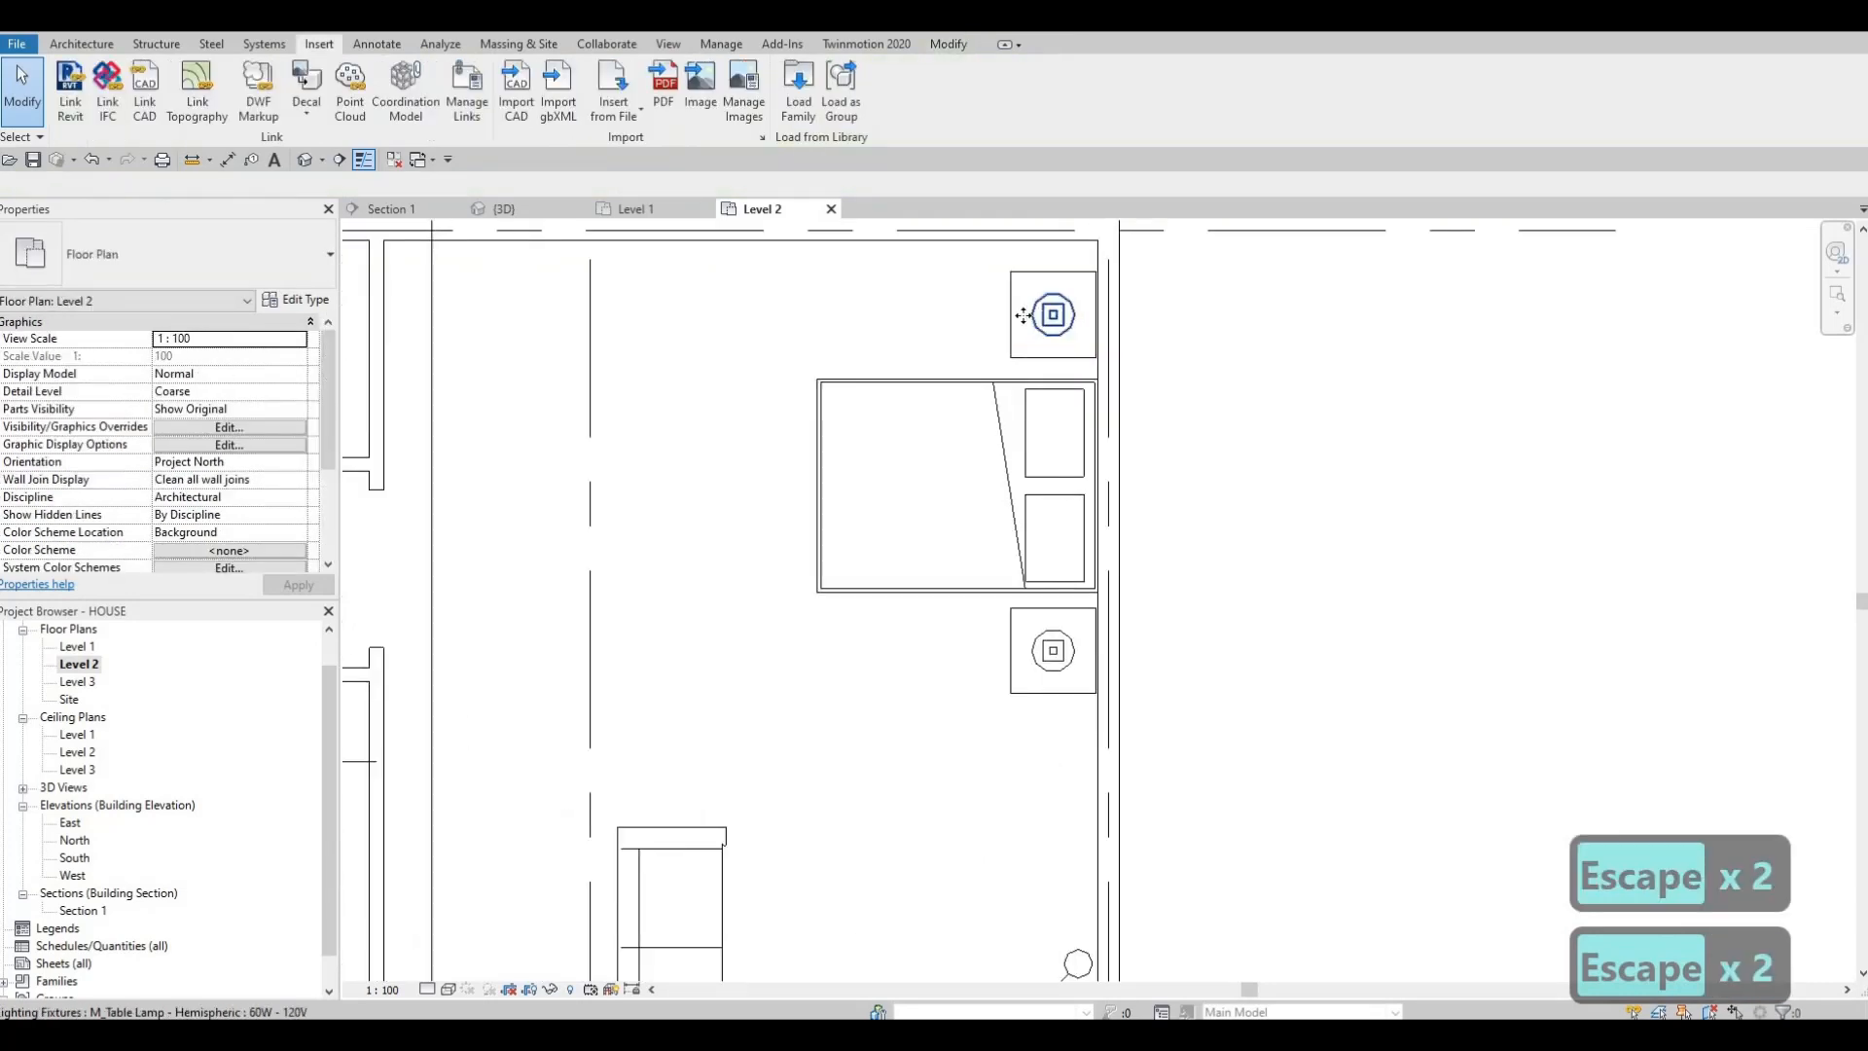
pyautogui.click(1016, 316)
pyautogui.keyDown('ctrl'); pyautogui.click(1012, 311); pyautogui.keyUp('ctrl')
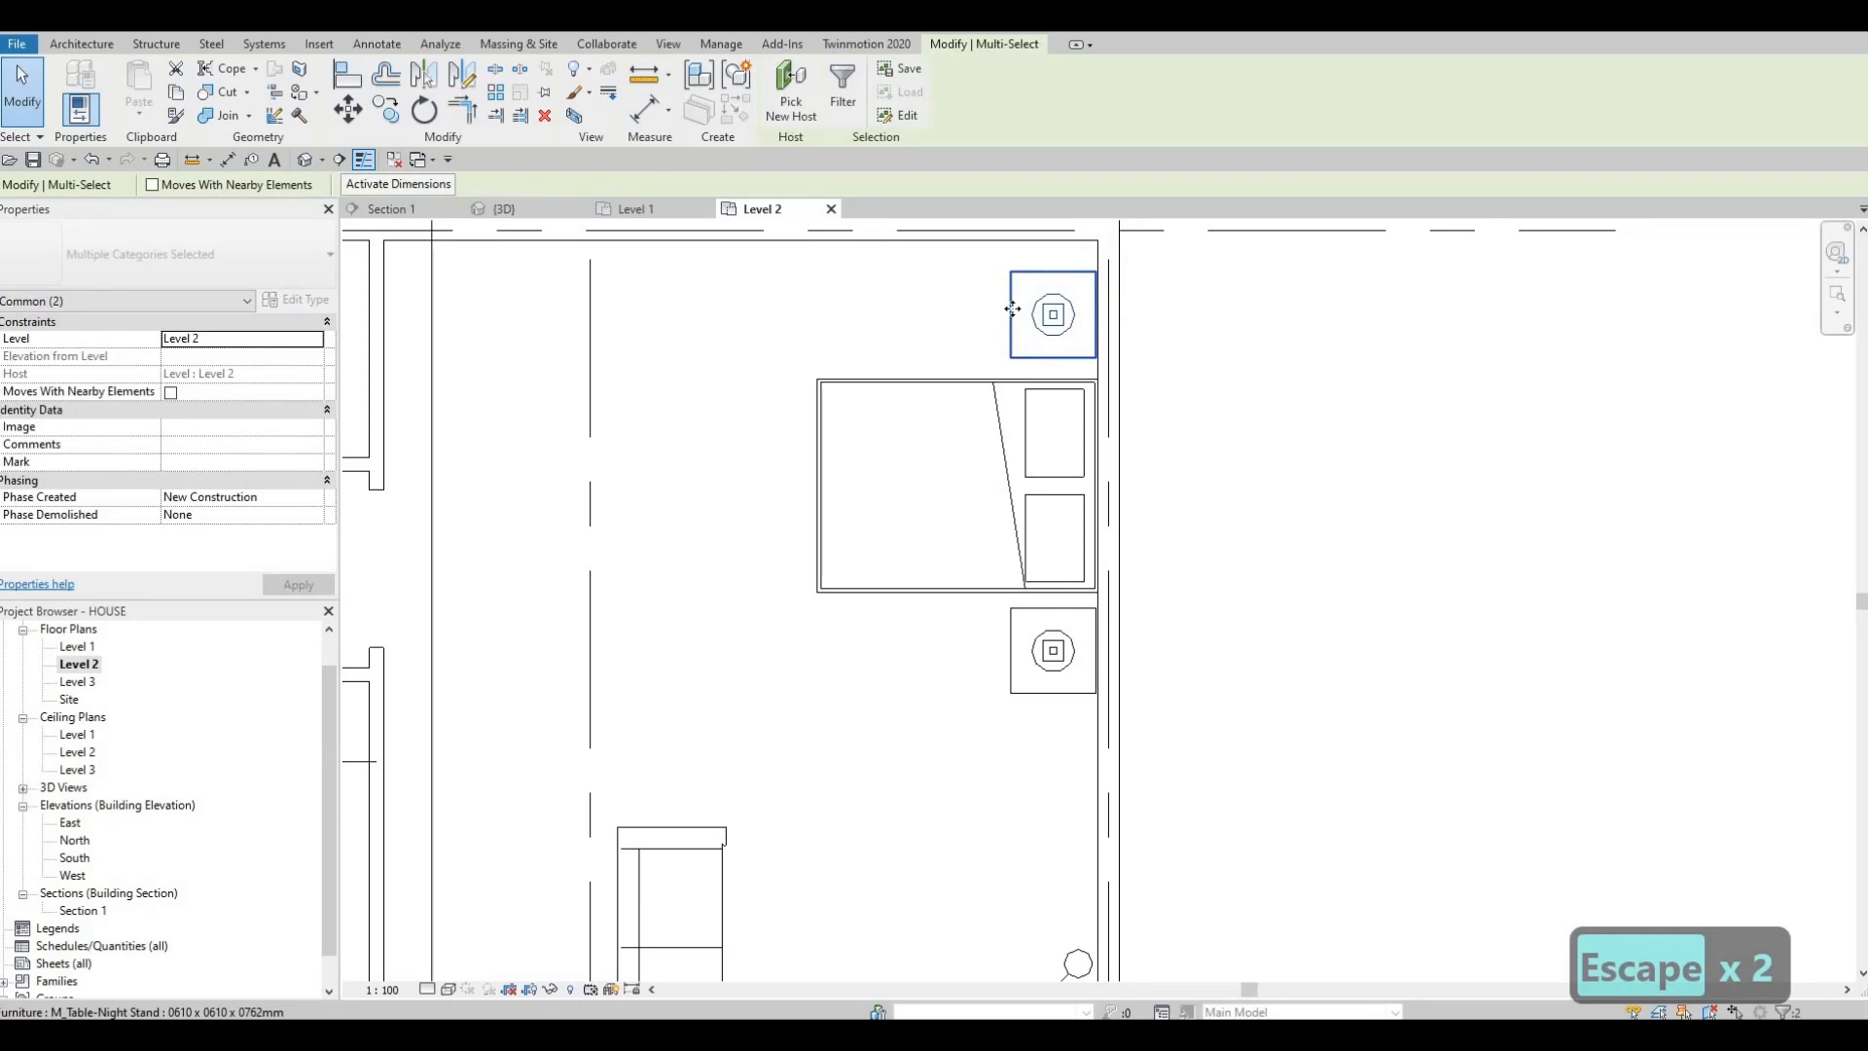
pyautogui.press('Escape')
pyautogui.press('Escape')
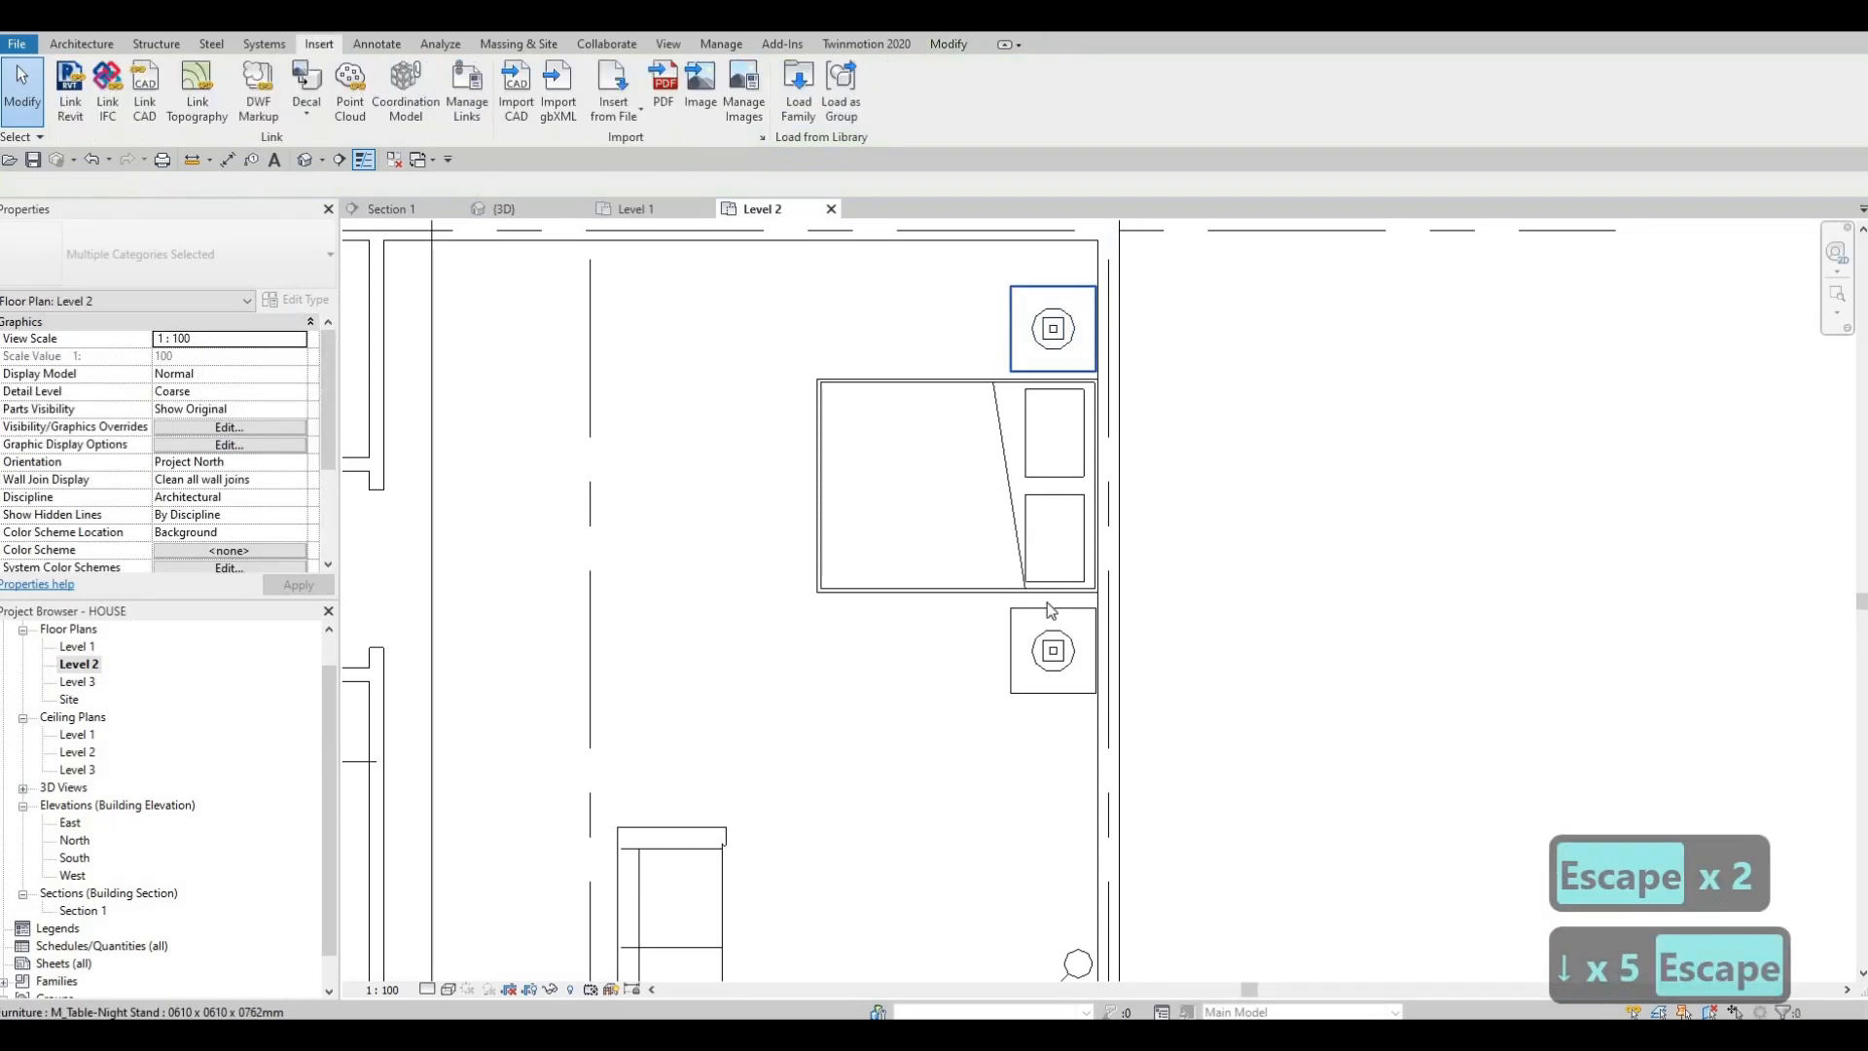
# - Nudge the copied night stand and lamp south of the northeast bedroom's bed three increments up, closer to the bed
pyautogui.click(1048, 667)
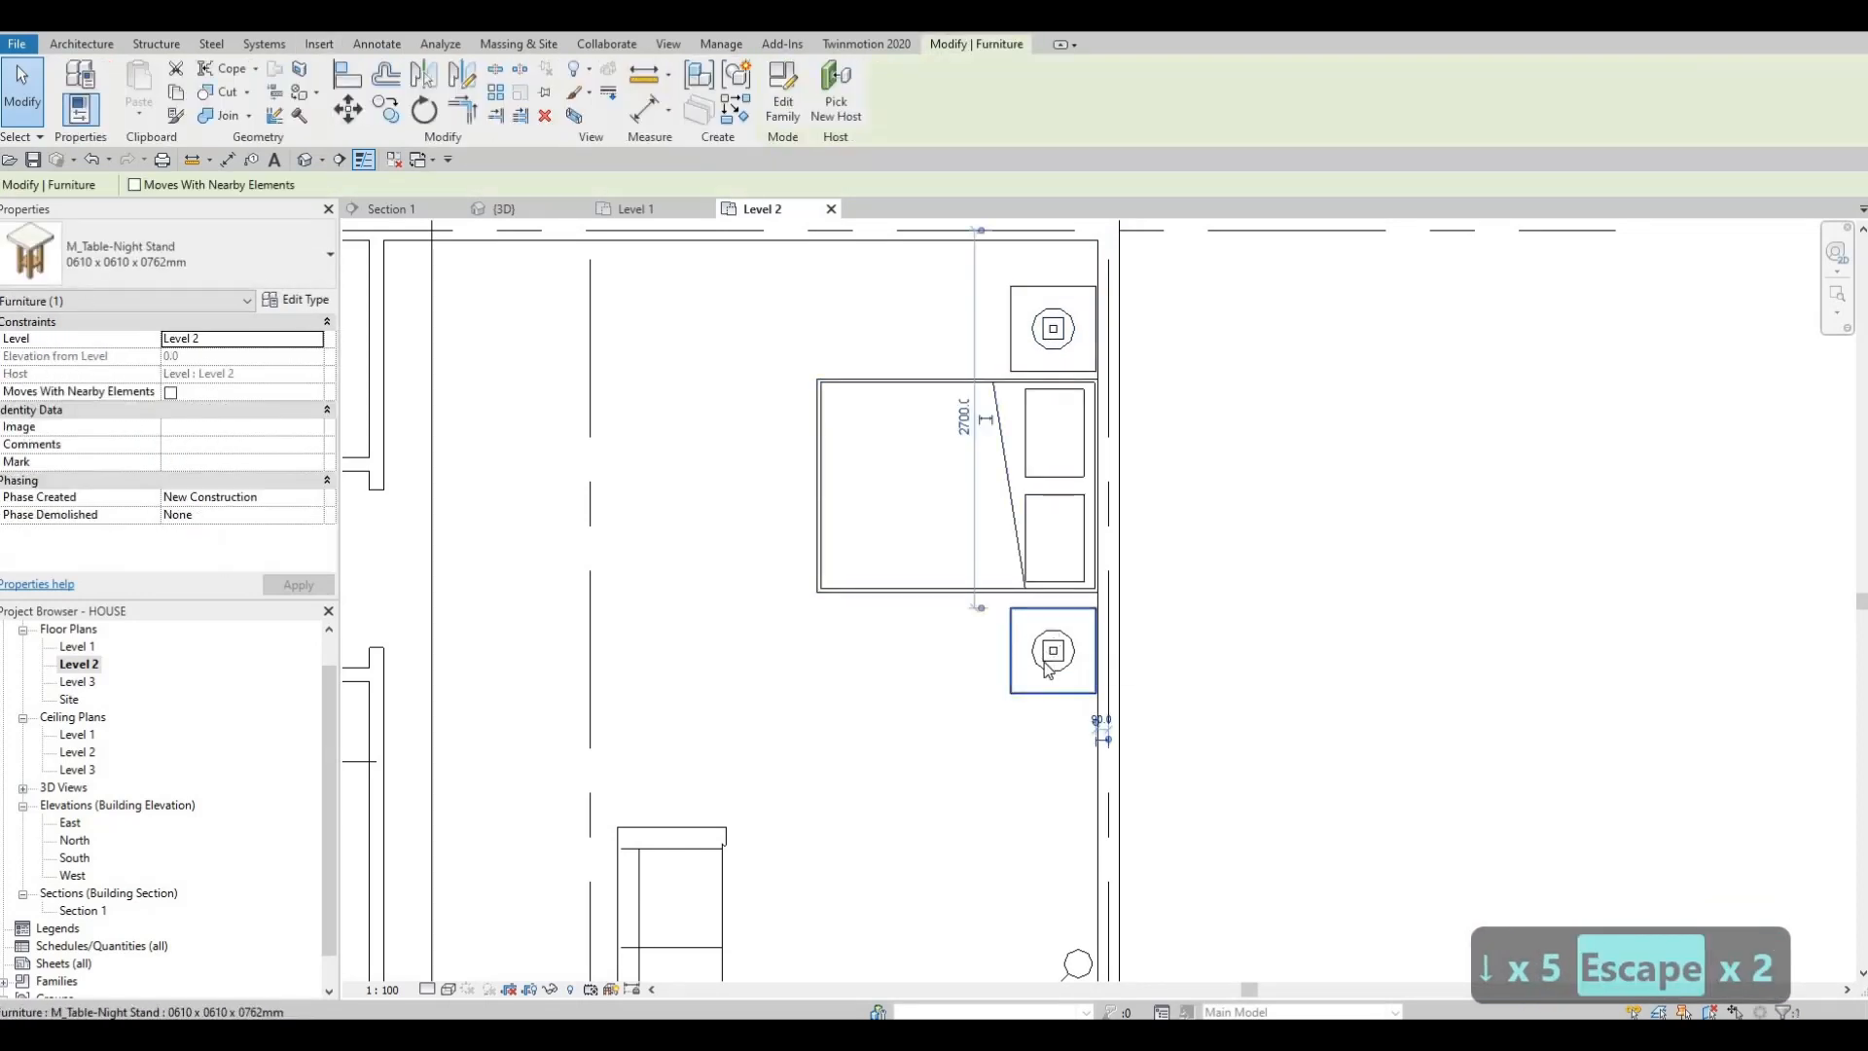
pyautogui.click(1016, 687)
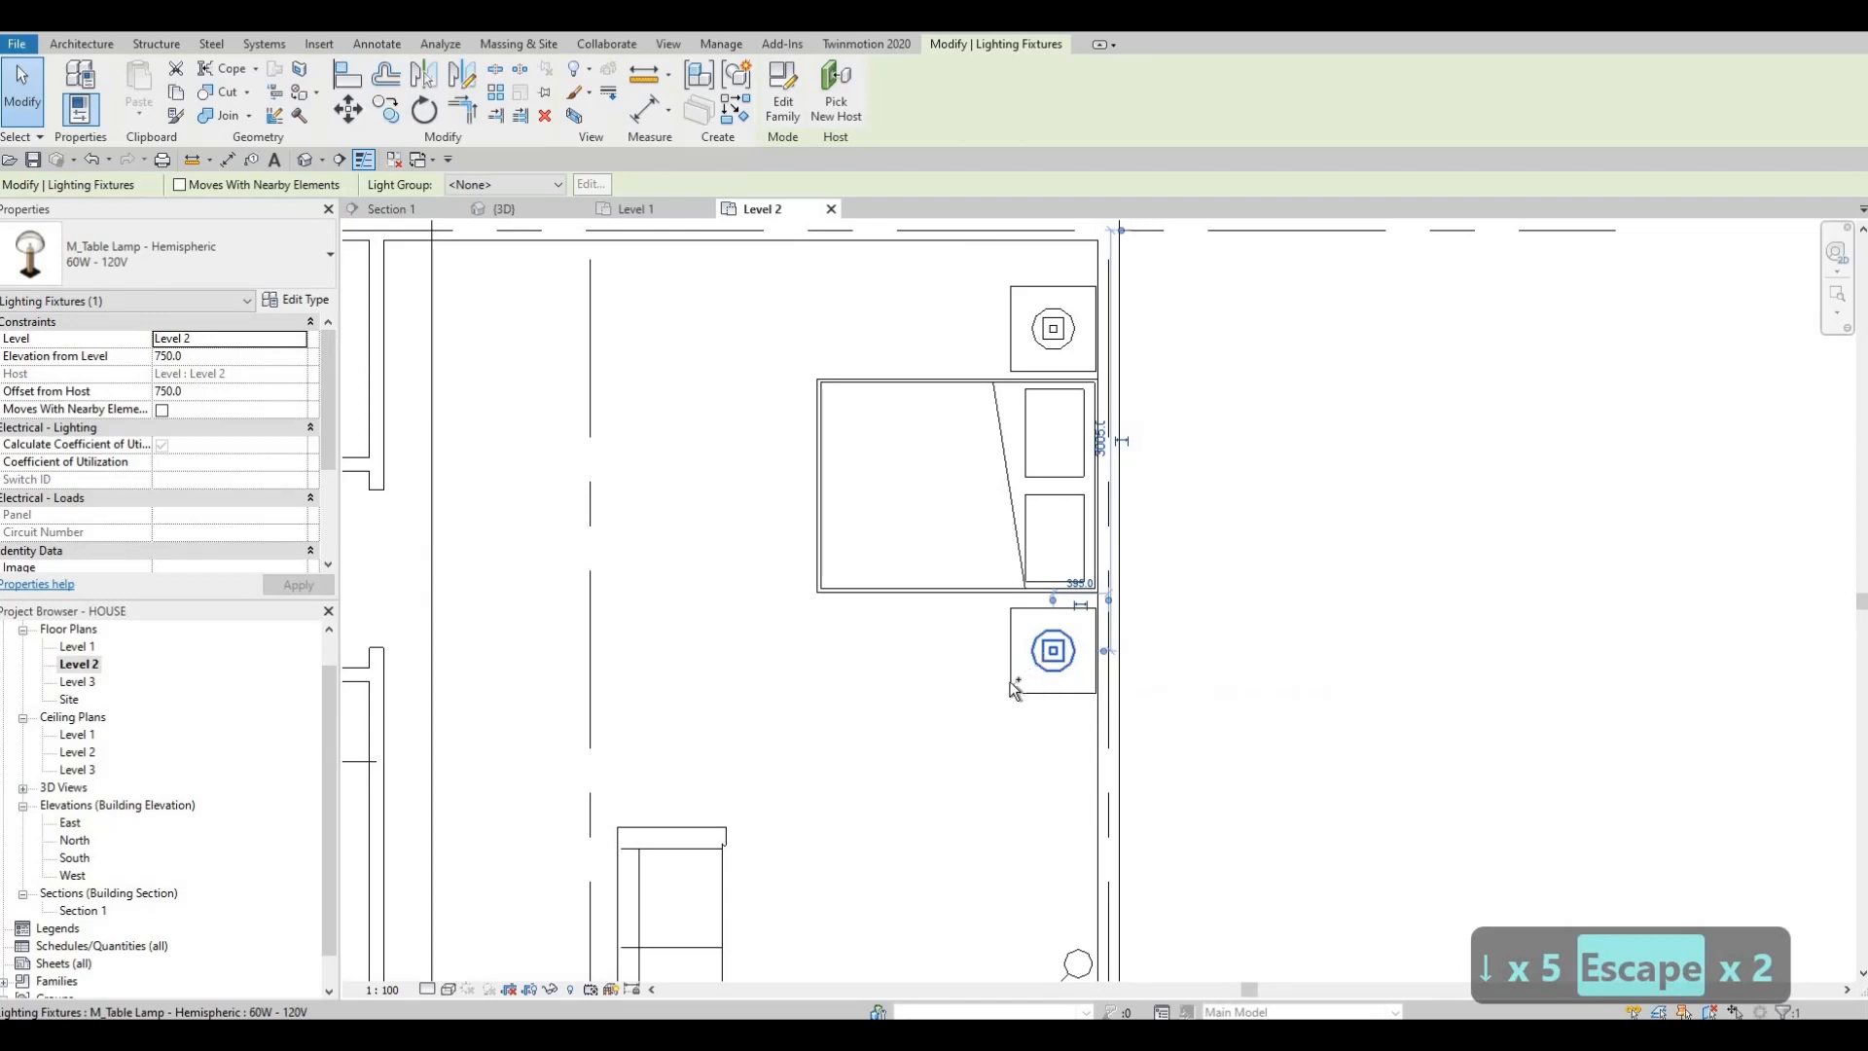
pyautogui.keyDown('ctrl'); pyautogui.click(1010, 683); pyautogui.keyUp('ctrl')
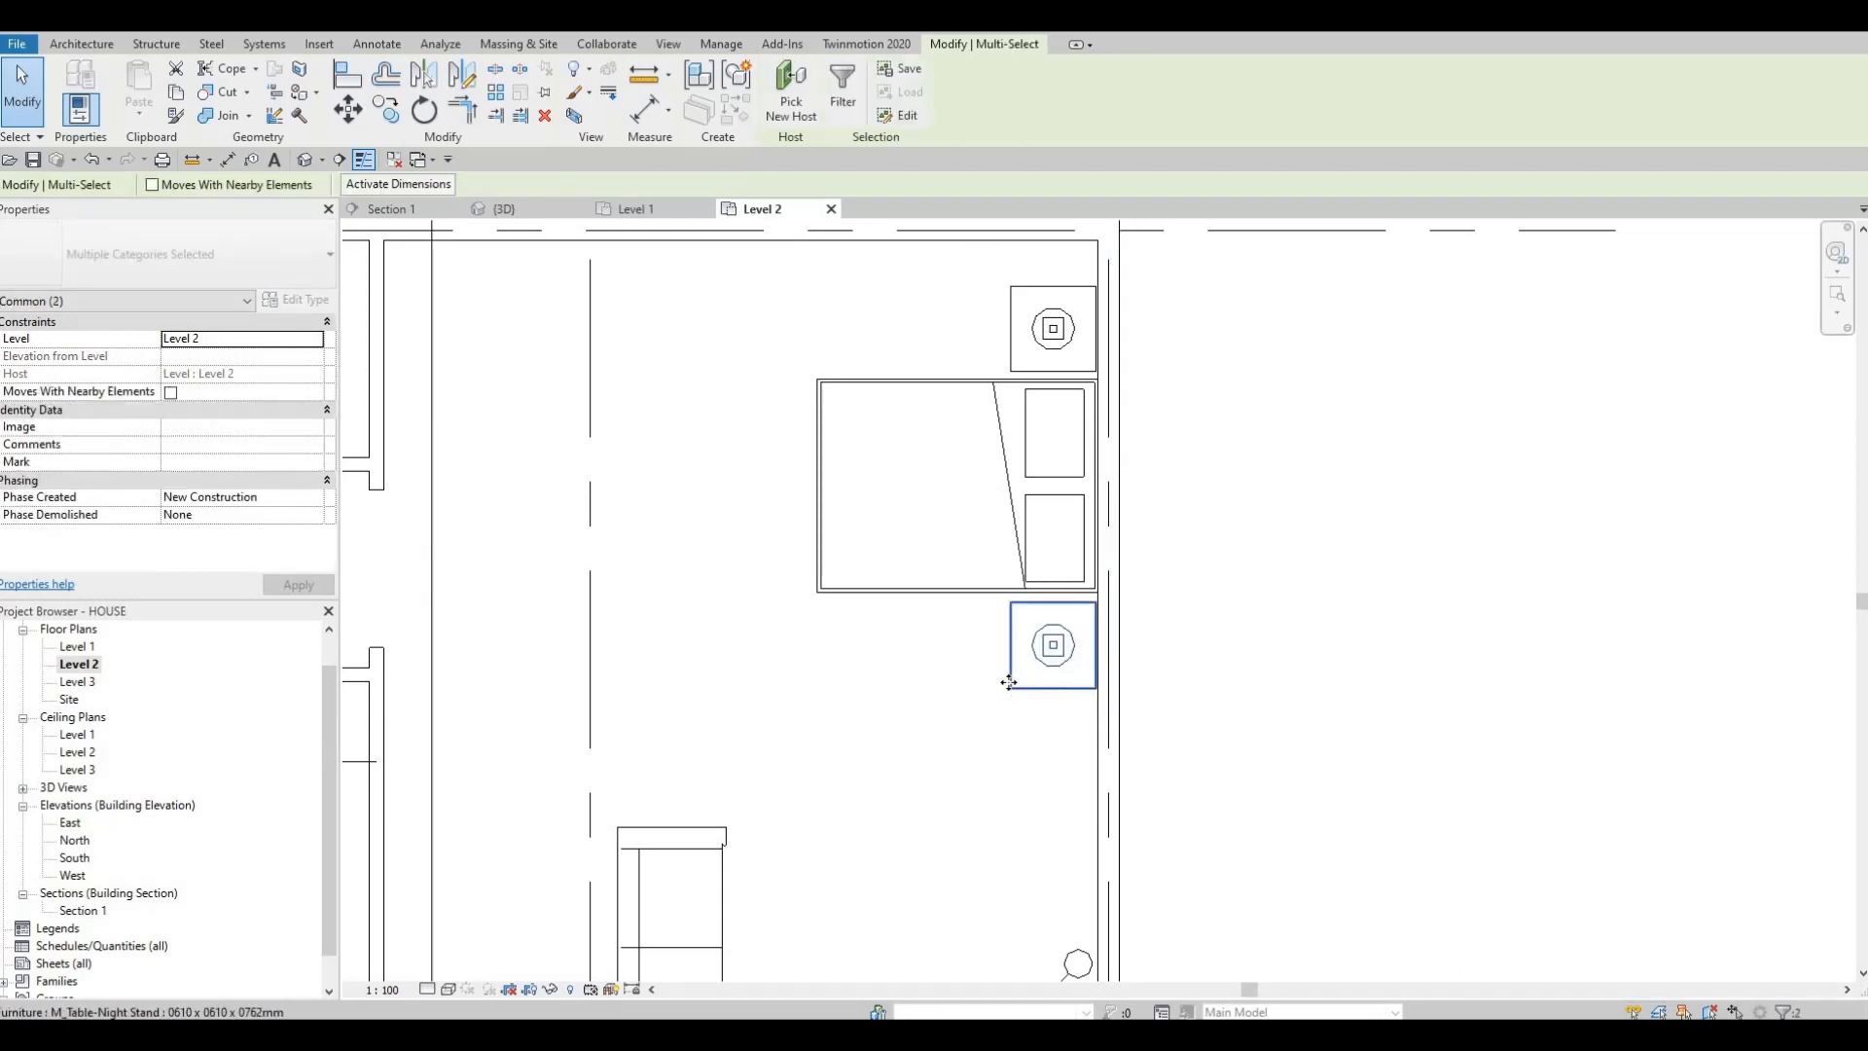
pyautogui.press('Up')
pyautogui.press('Up')
pyautogui.press('Up')
pyautogui.press('Escape')
pyautogui.press('Escape')
pyautogui.scroll(-4, 1050, 661)
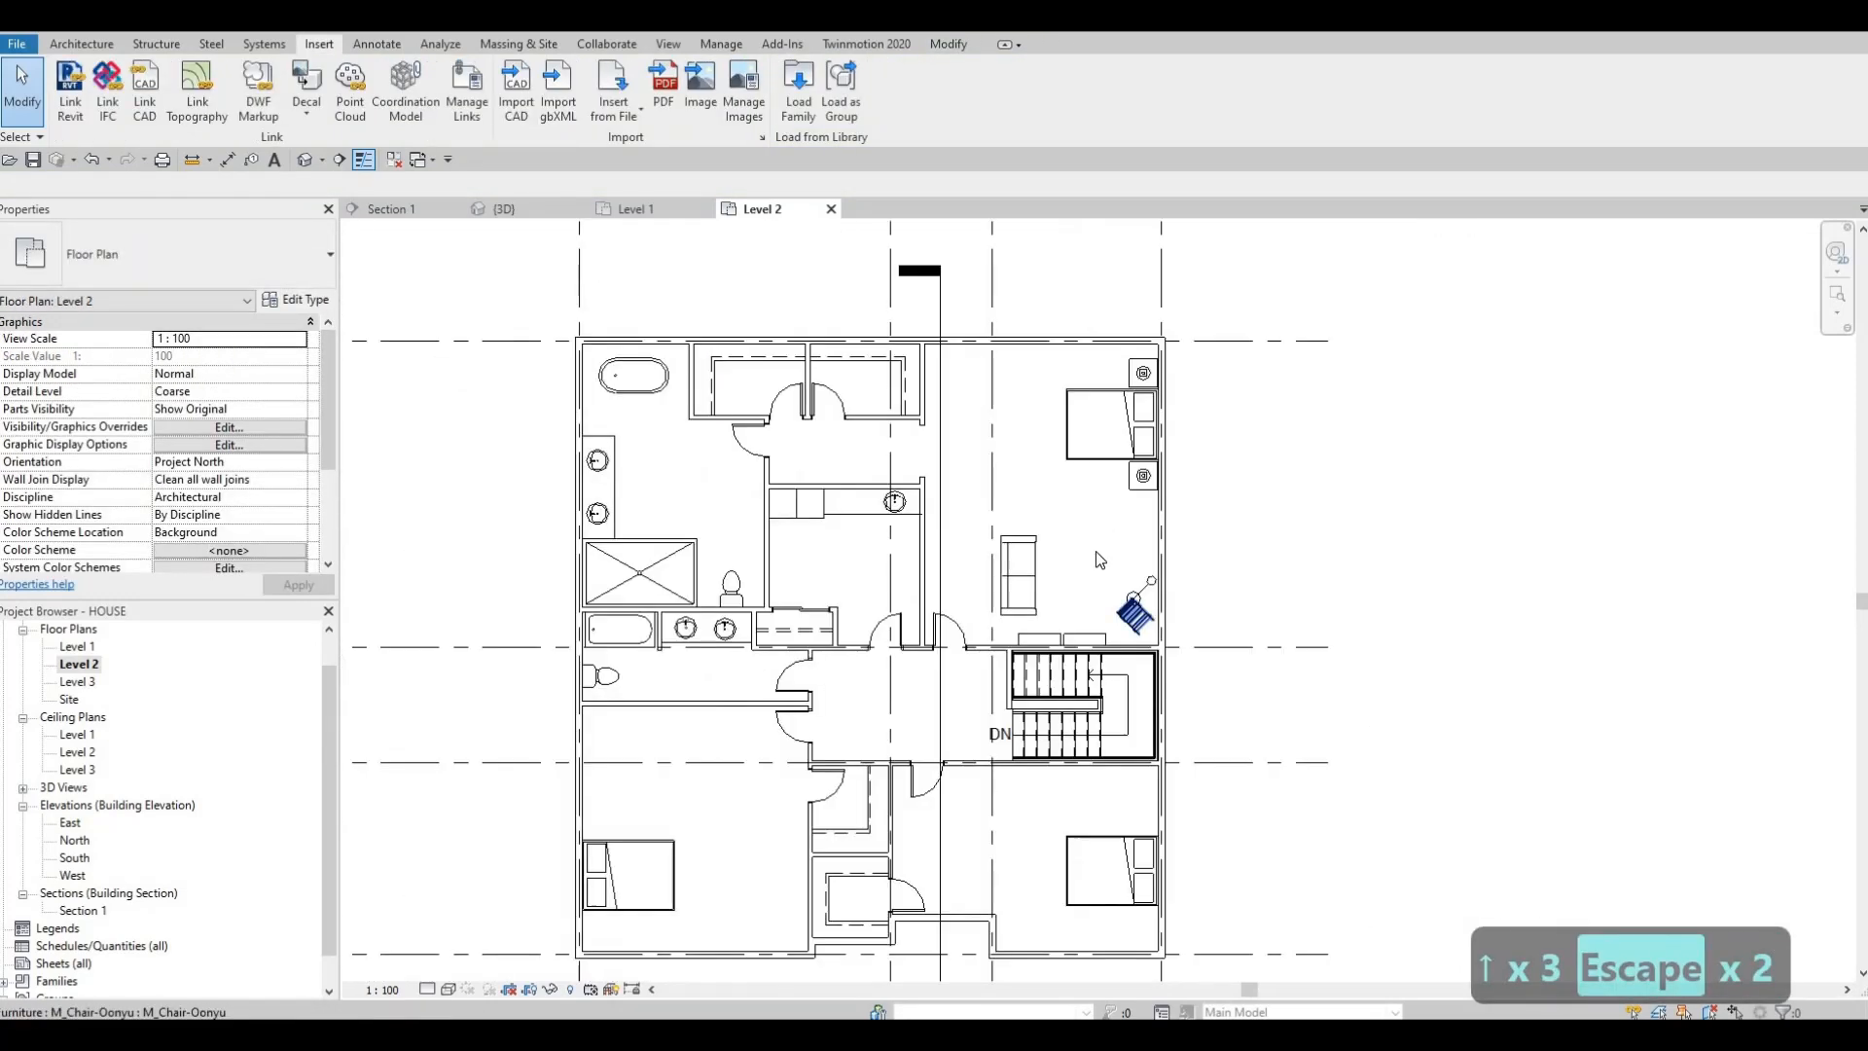
# - Copy both night stands and their lamps from the northeast bedroom straight down to flank the southeast bedroom's bed
pyautogui.scroll(-2, 1096, 553)
pyautogui.press('Escape')
pyautogui.press('Escape')
pyautogui.scroll(5, 1119, 411)
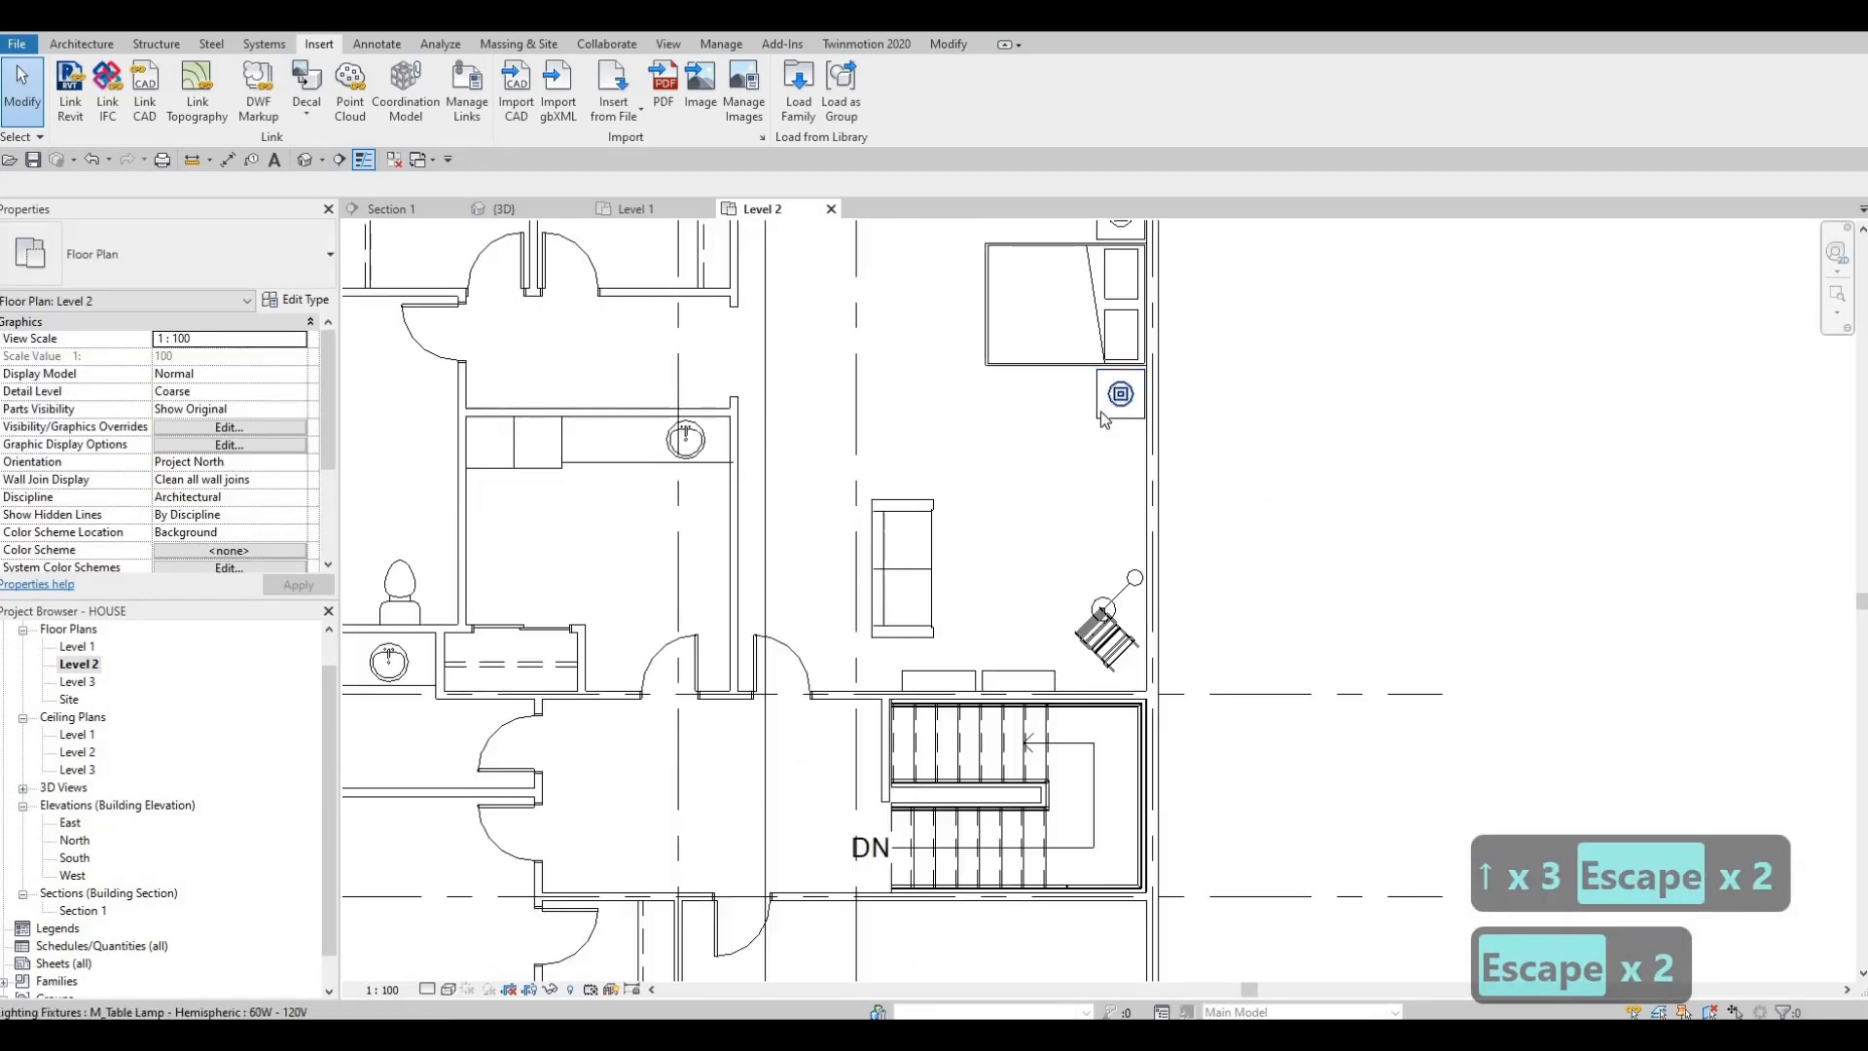
pyautogui.click(1101, 411)
pyautogui.keyDown('ctrl'); pyautogui.click(1096, 407); pyautogui.keyUp('ctrl')
pyautogui.scroll(2, 1058, 737)
pyautogui.moveTo(1057, 739); pyautogui.dragTo(1029, 838, button='middle')
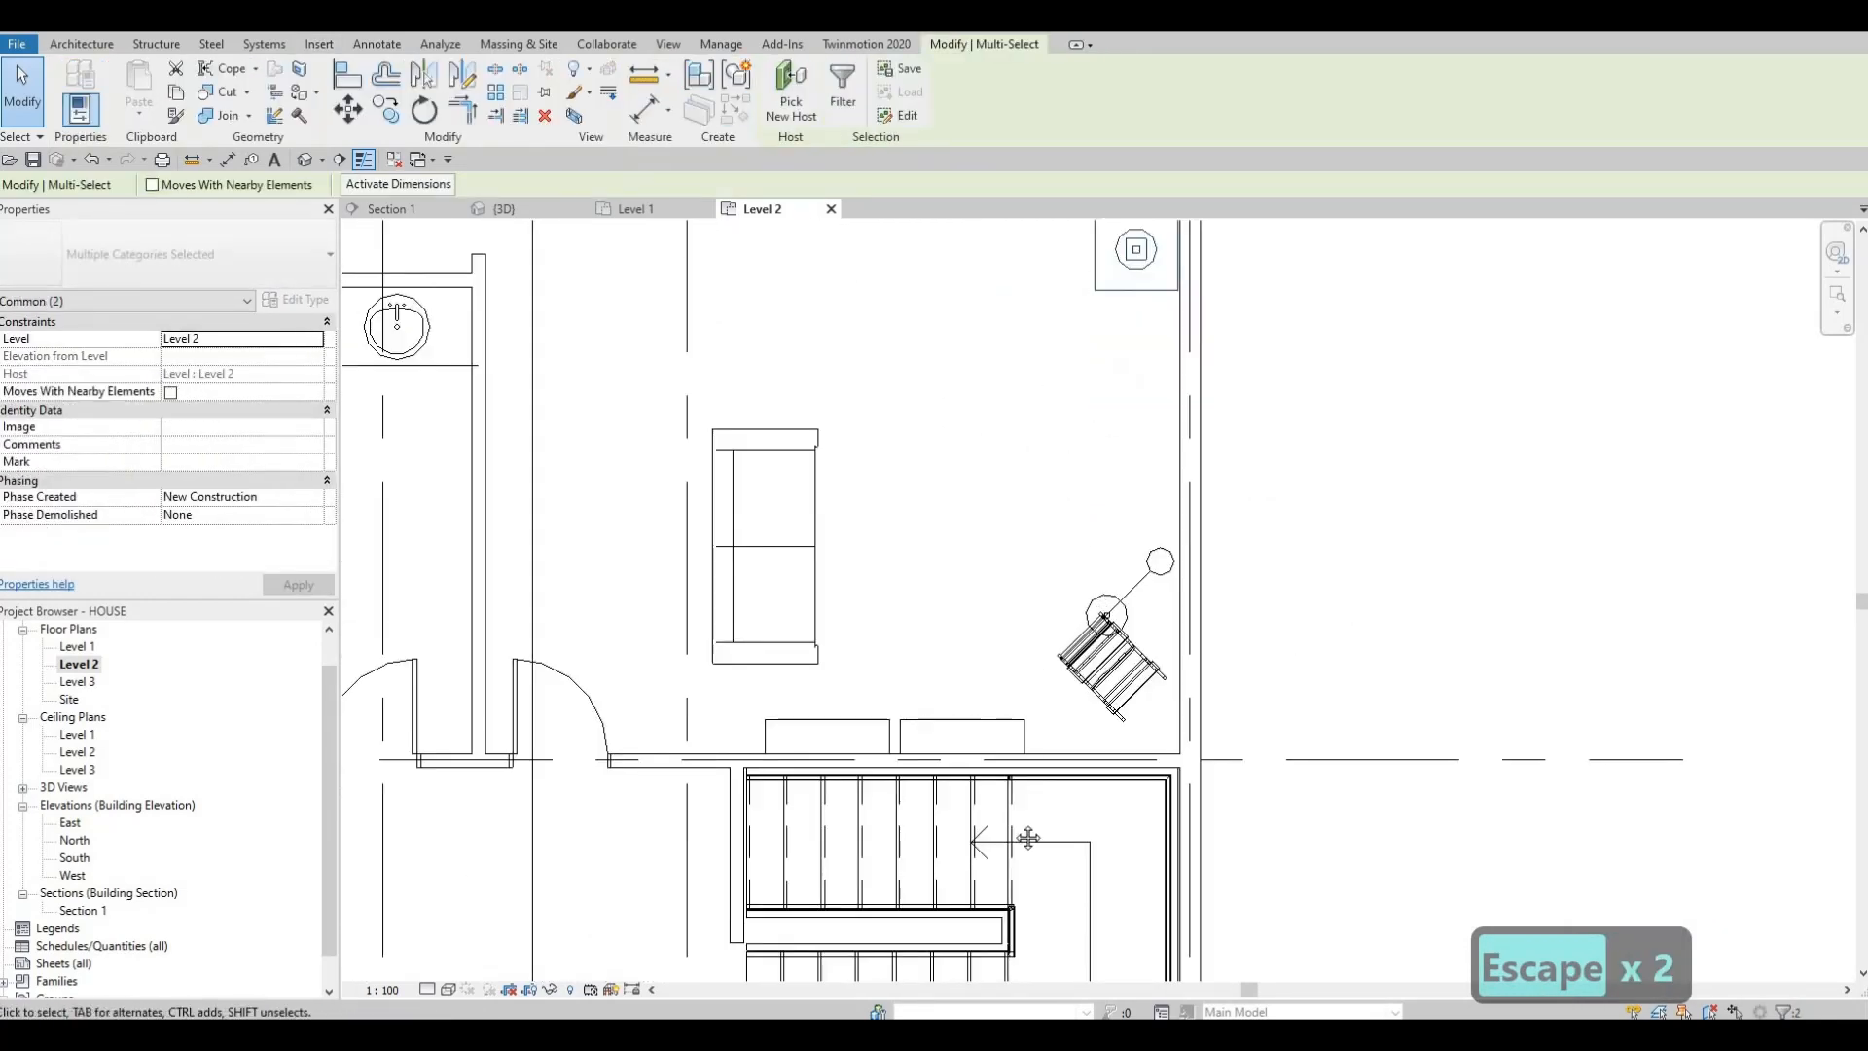
pyautogui.scroll(-2, 1028, 838)
pyautogui.scroll(3, 1046, 584)
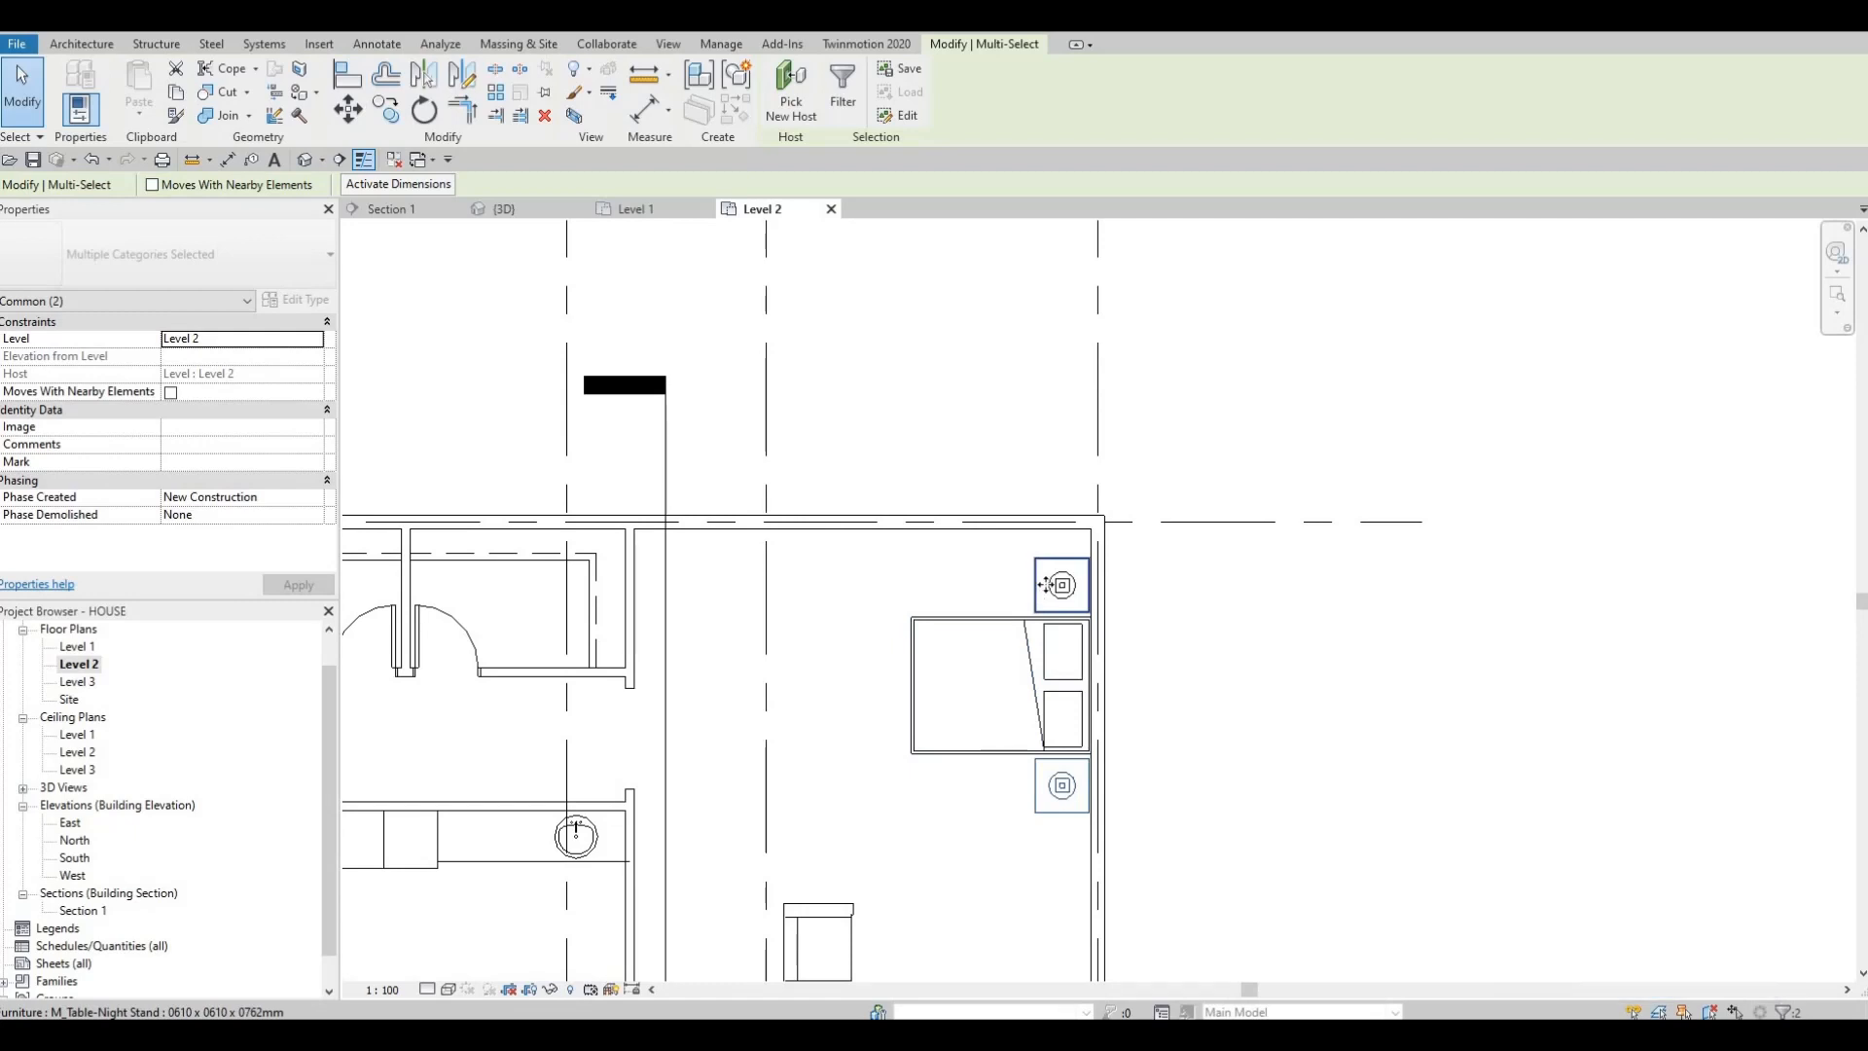
pyautogui.keyDown('ctrl'); pyautogui.click(1062, 585); pyautogui.keyUp('ctrl')
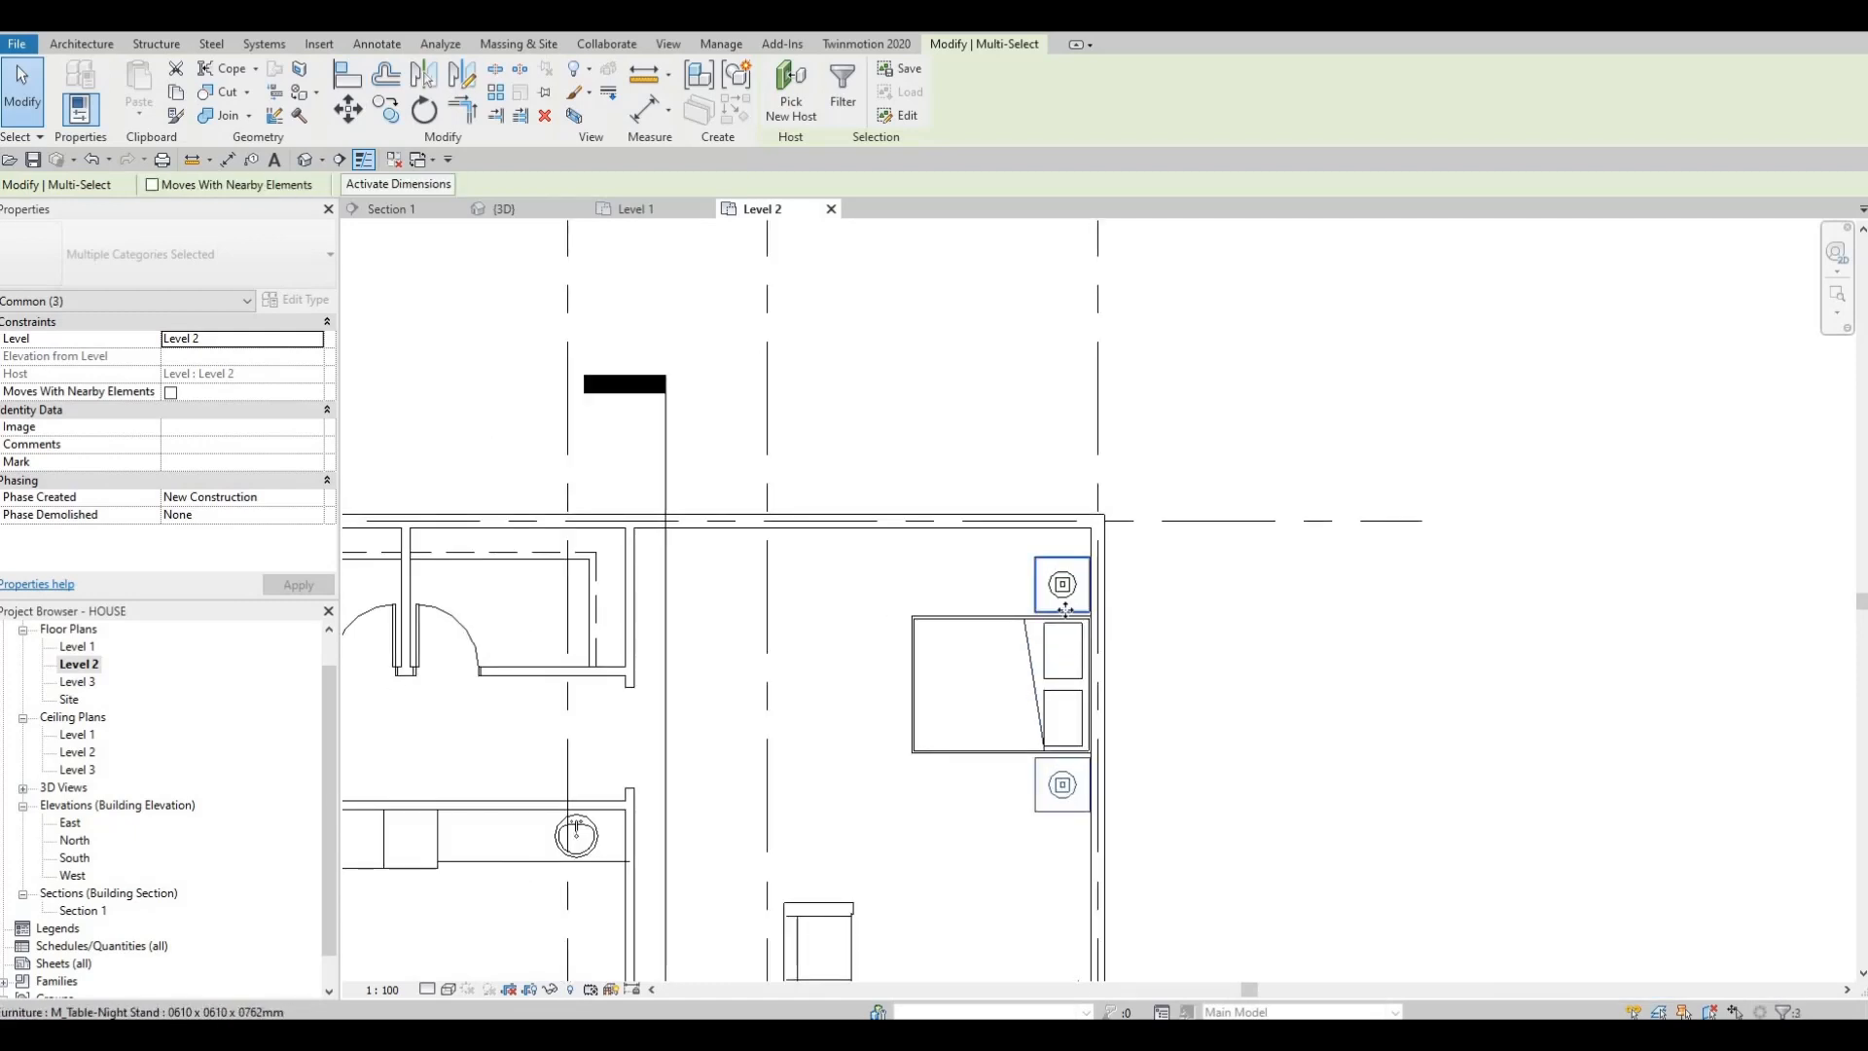
pyautogui.scroll(5, 1064, 616)
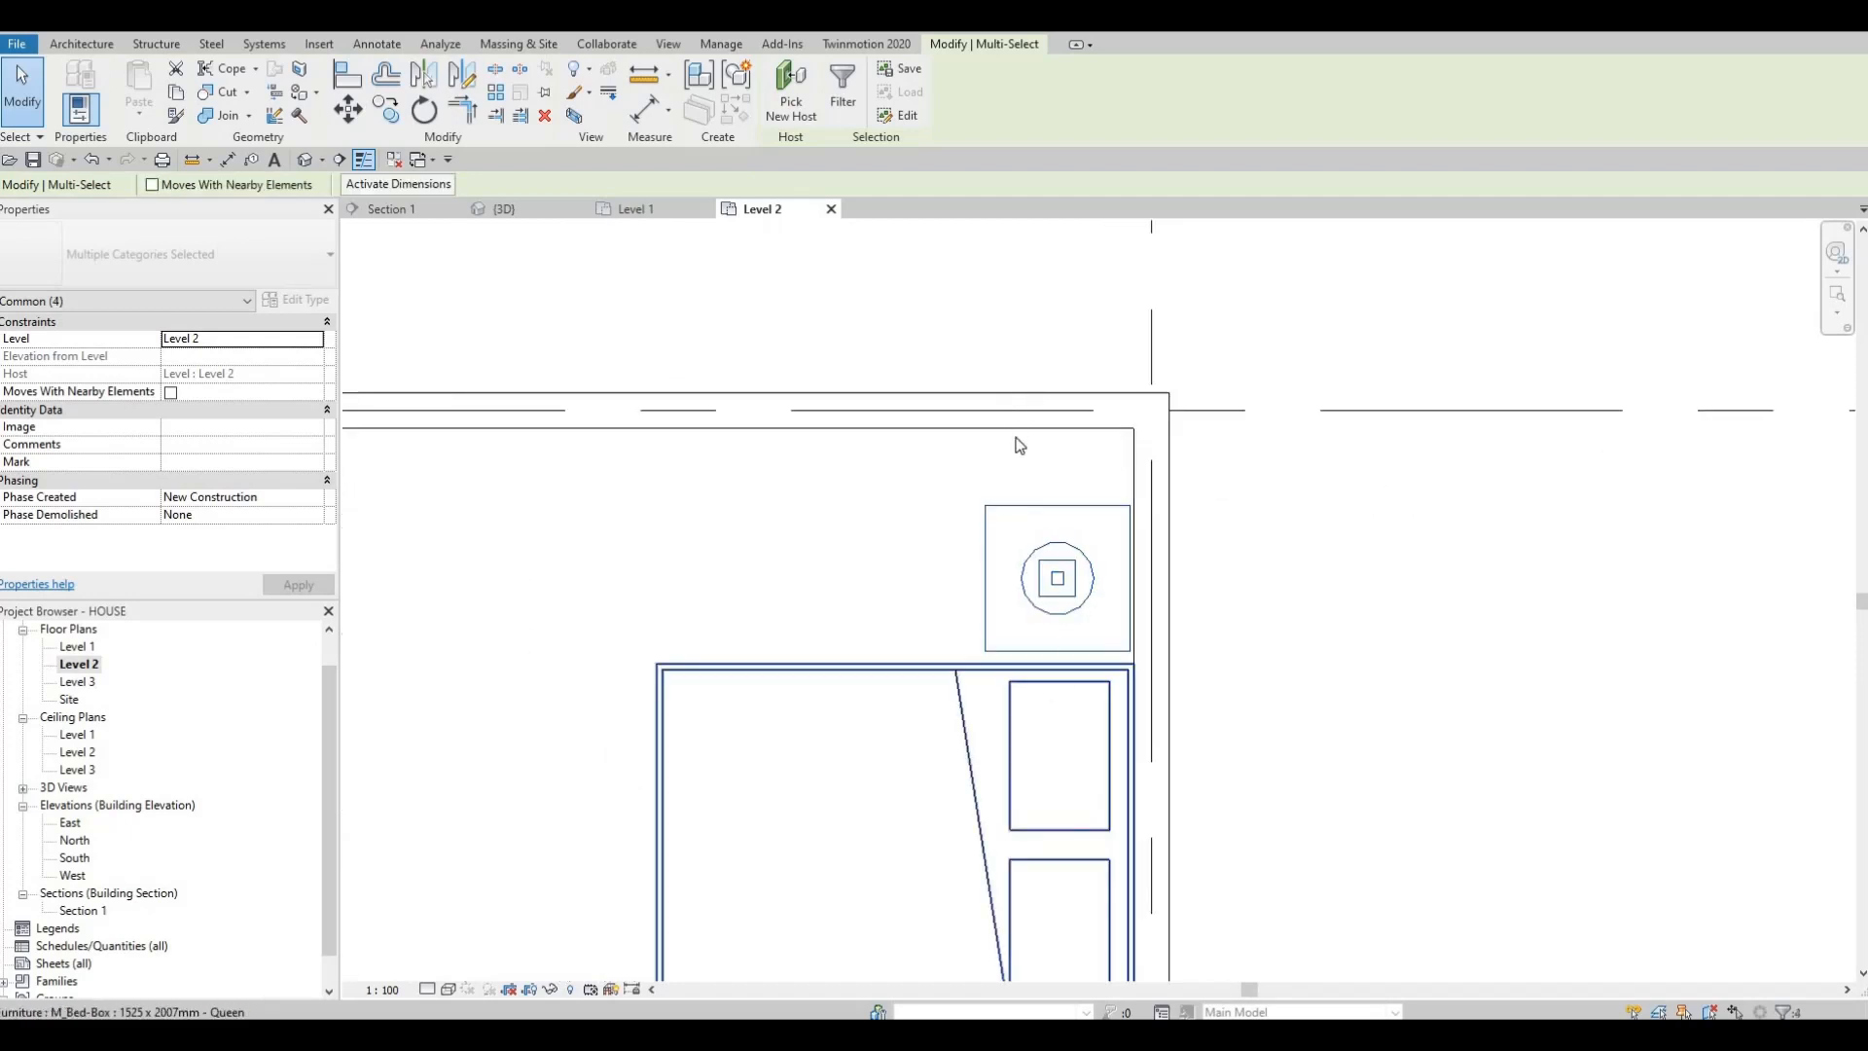
pyautogui.scroll(-3, 982, 146)
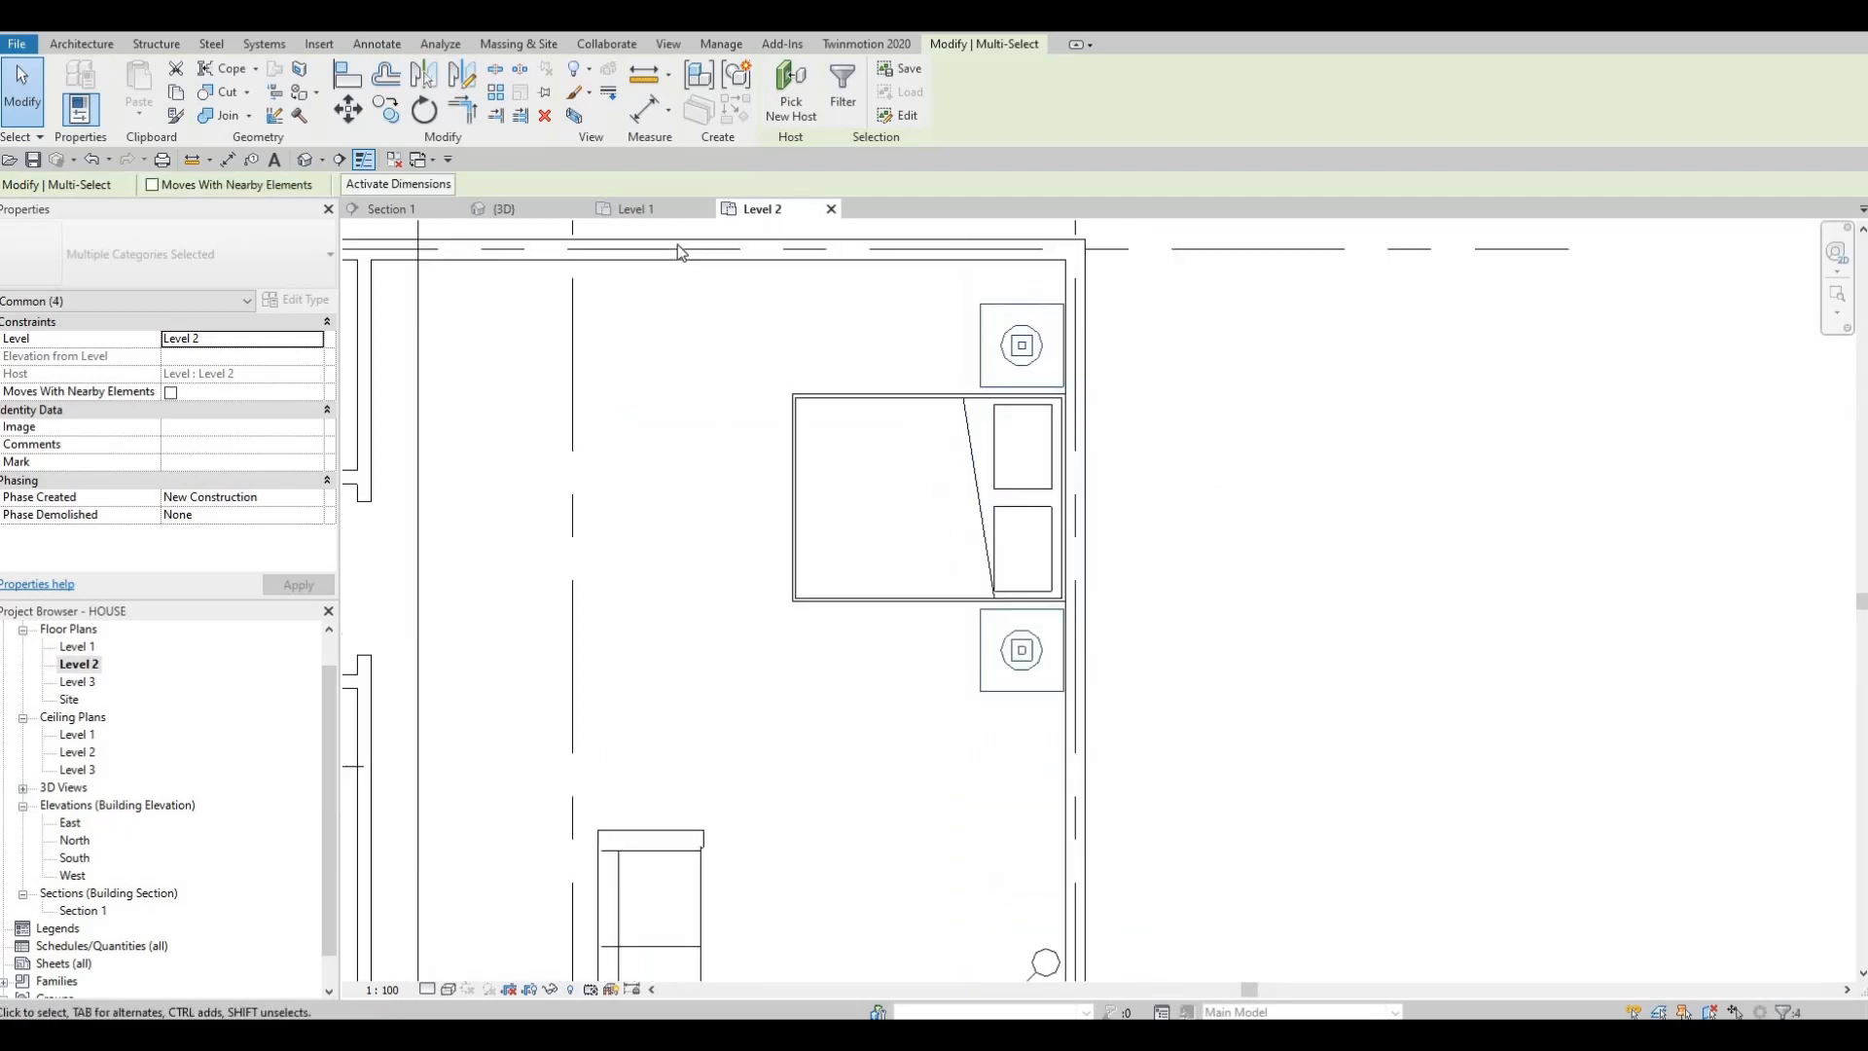
pyautogui.click(386, 109)
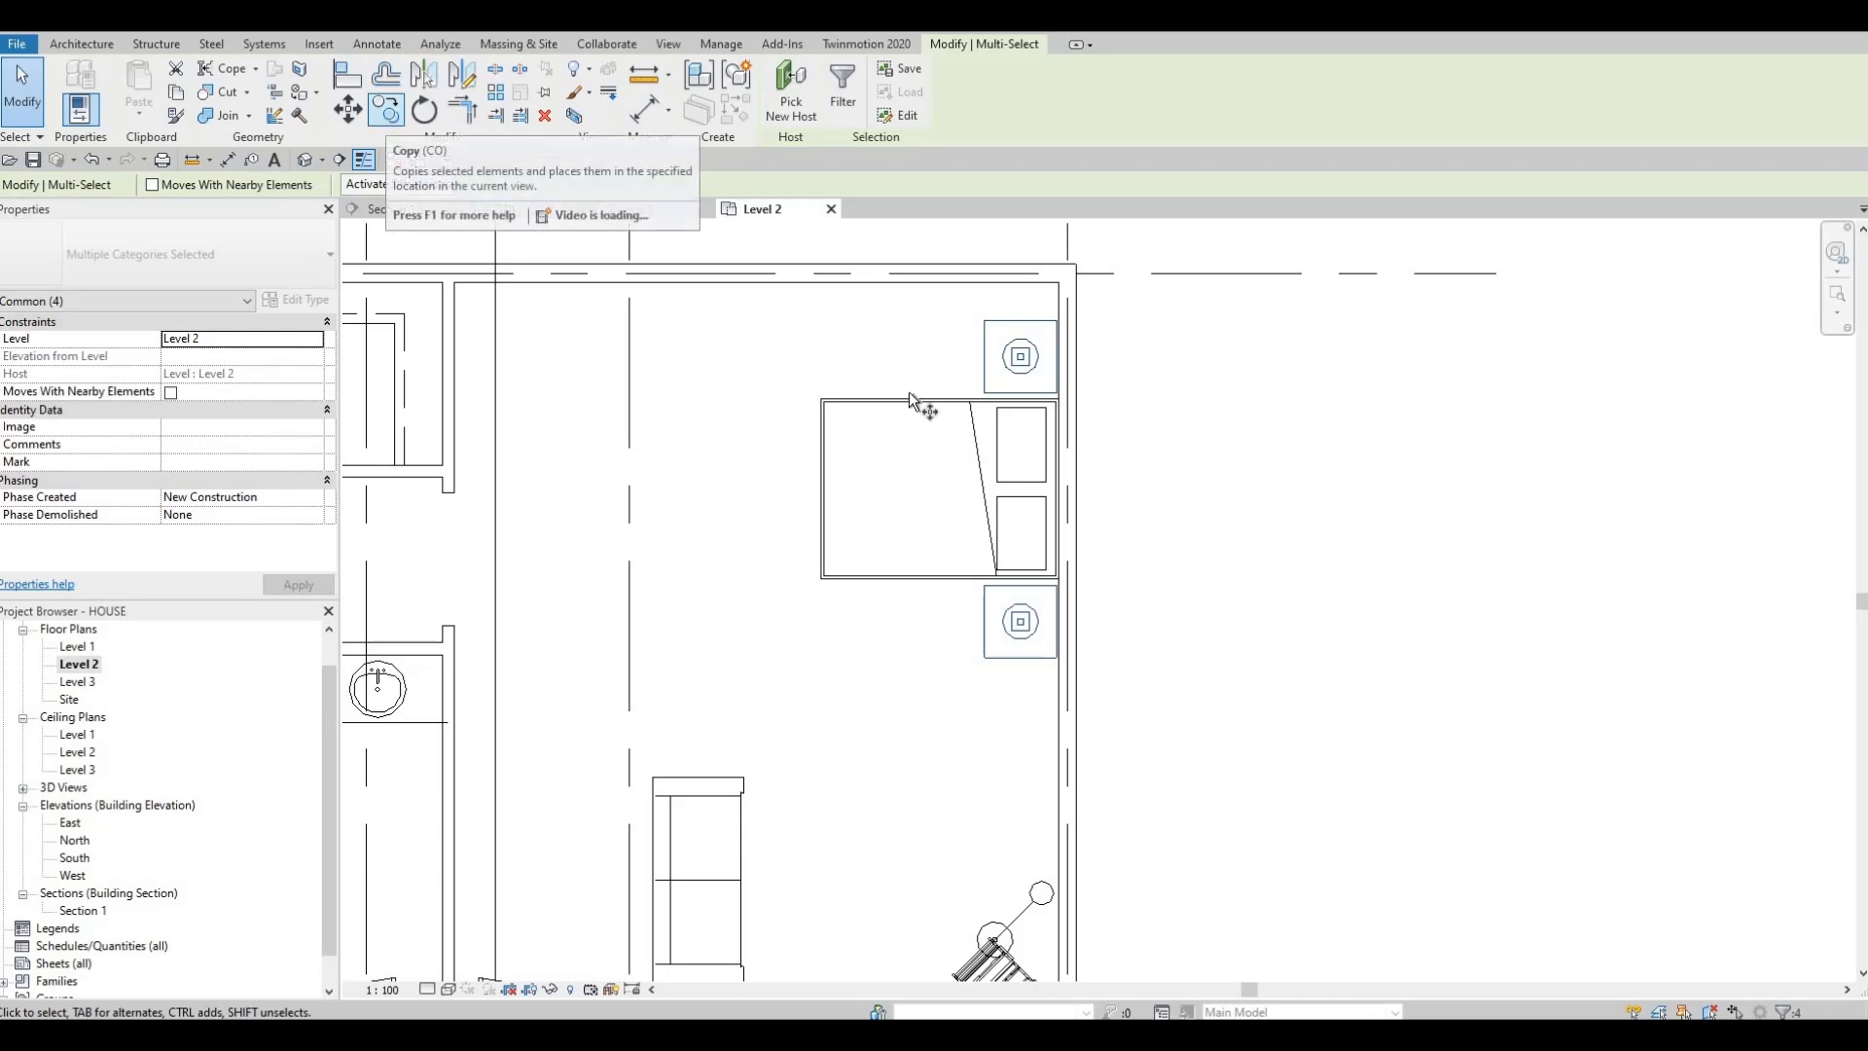
pyautogui.click(1059, 491)
pyautogui.scroll(1, 1024, 673)
pyautogui.moveTo(1023, 673); pyautogui.dragTo(992, 282, button='middle')
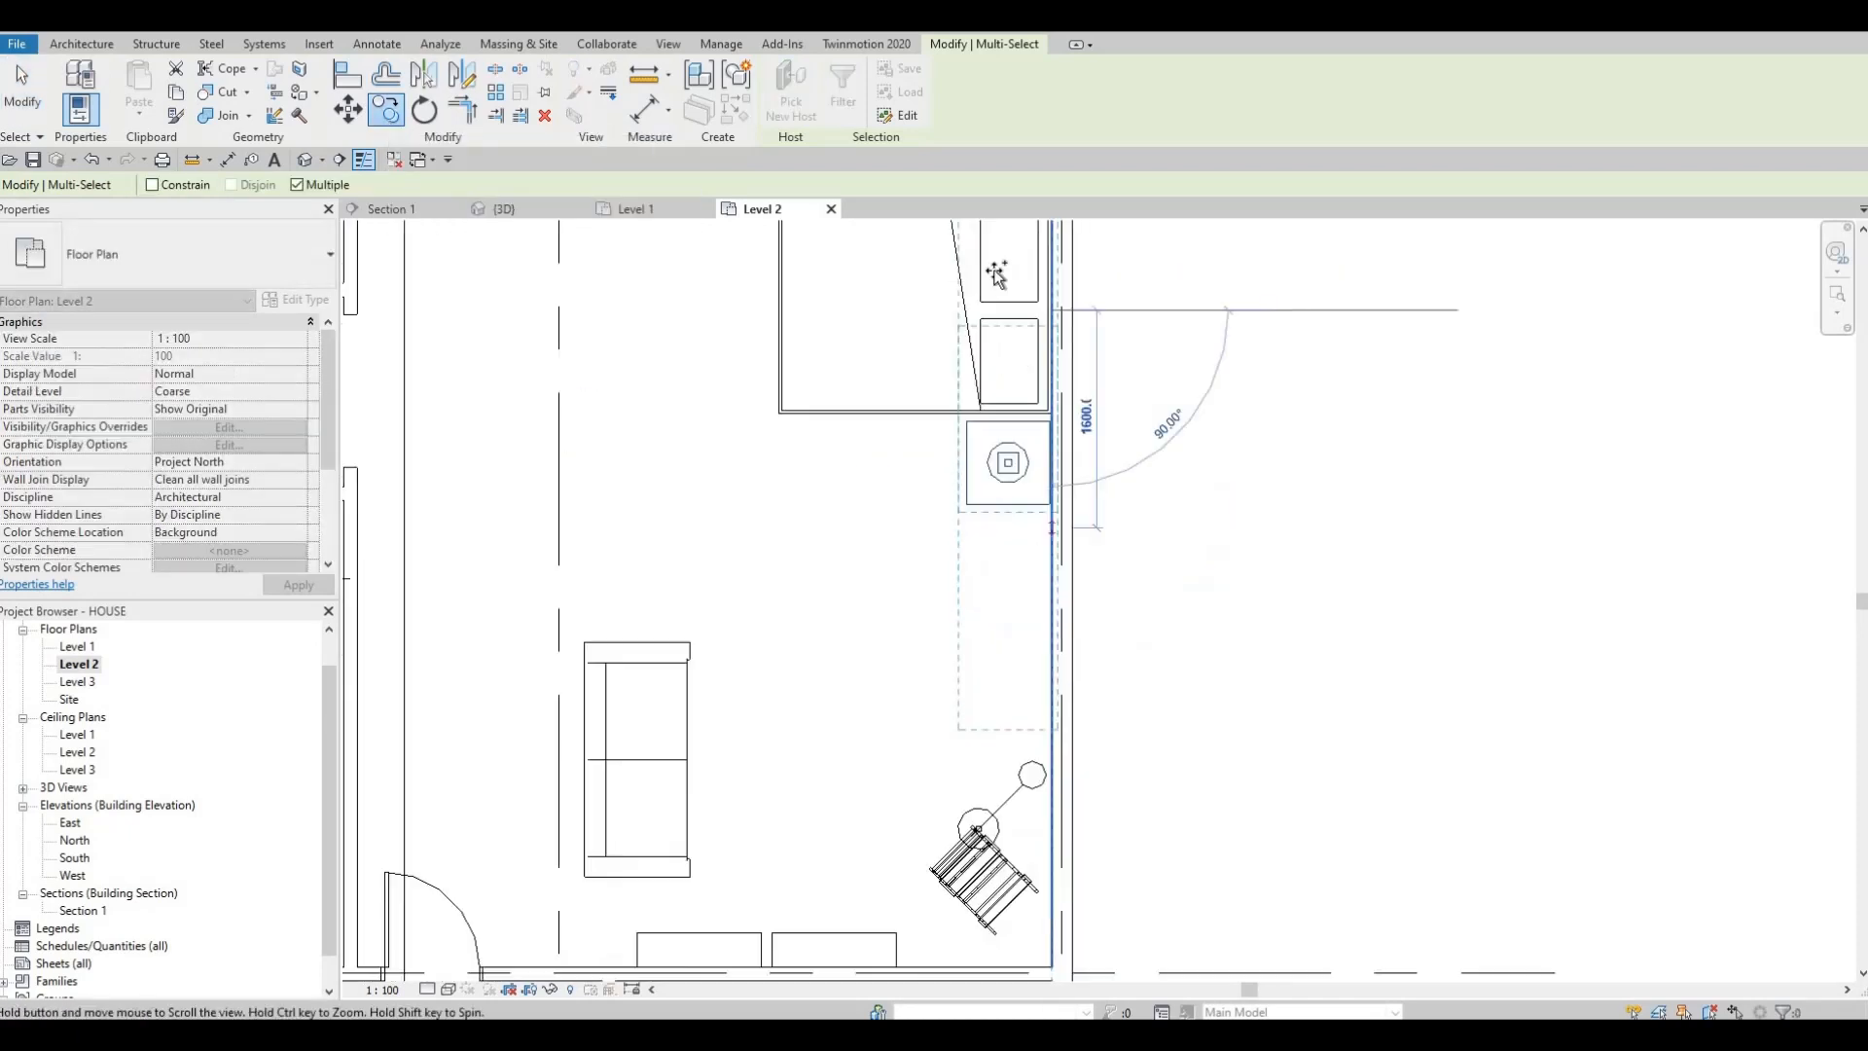
pyautogui.scroll(-4, 992, 282)
pyautogui.moveTo(994, 611); pyautogui.dragTo(994, 313, button='middle')
pyautogui.moveTo(990, 554); pyautogui.dragTo(990, 487, button='middle')
pyautogui.scroll(2, 990, 572)
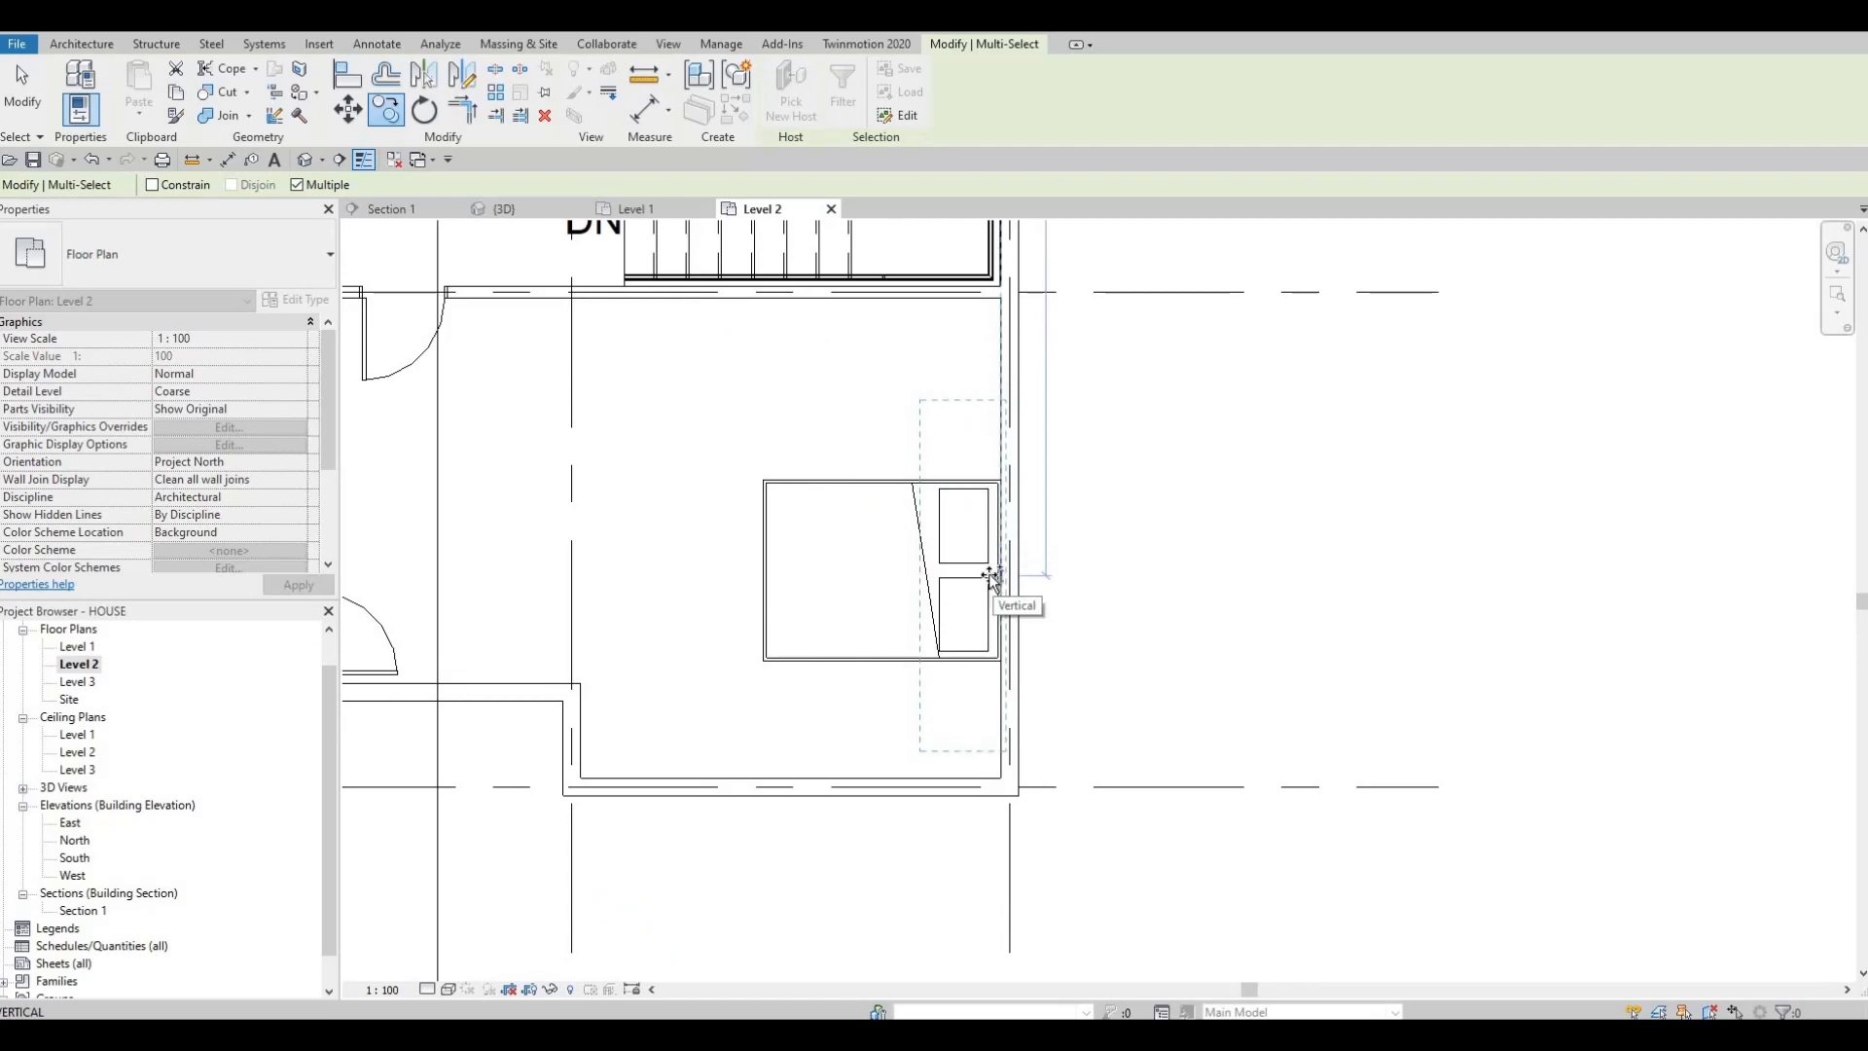
pyautogui.click(996, 570)
# - Place another copy of the two night stands and lamps on both sides of the southwest bedroom's bed, then end the copying
pyautogui.scroll(-3, 704, 516)
pyautogui.moveTo(705, 516); pyautogui.dragTo(1255, 522, button='middle')
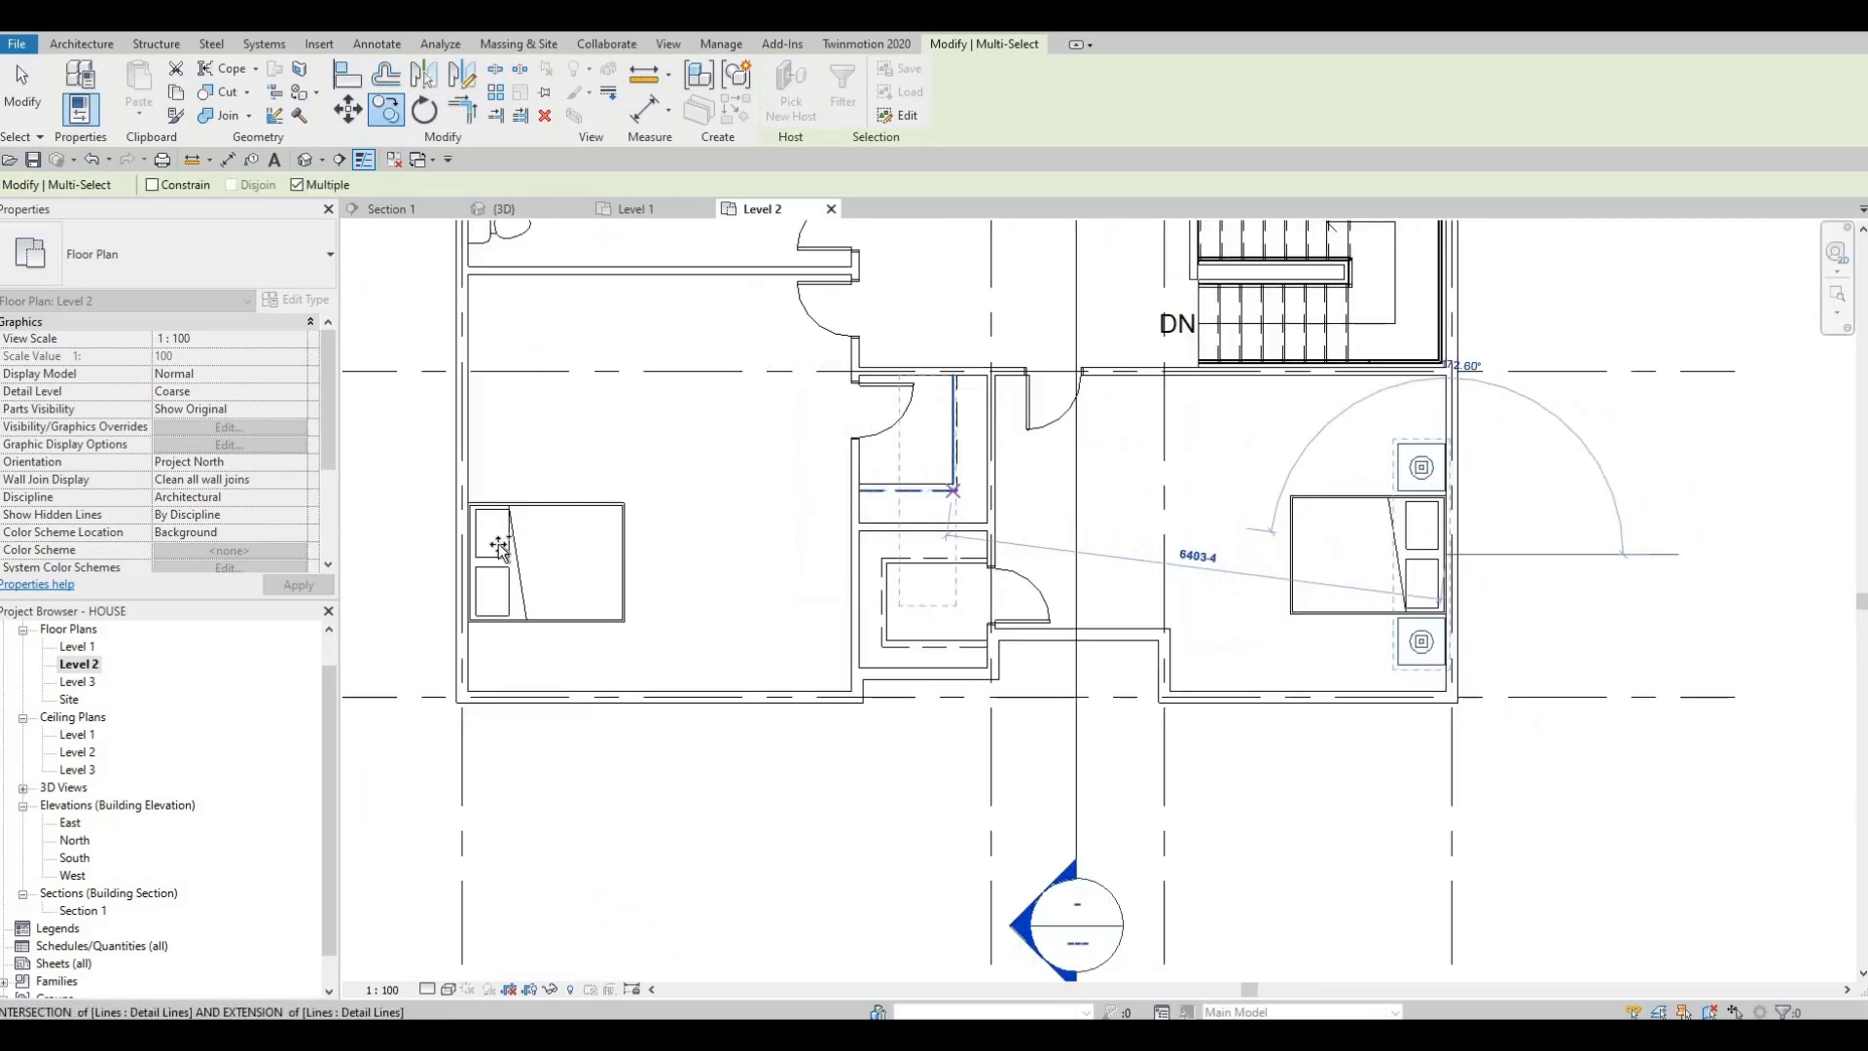
pyautogui.scroll(1, 494, 540)
pyautogui.scroll(2, 459, 552)
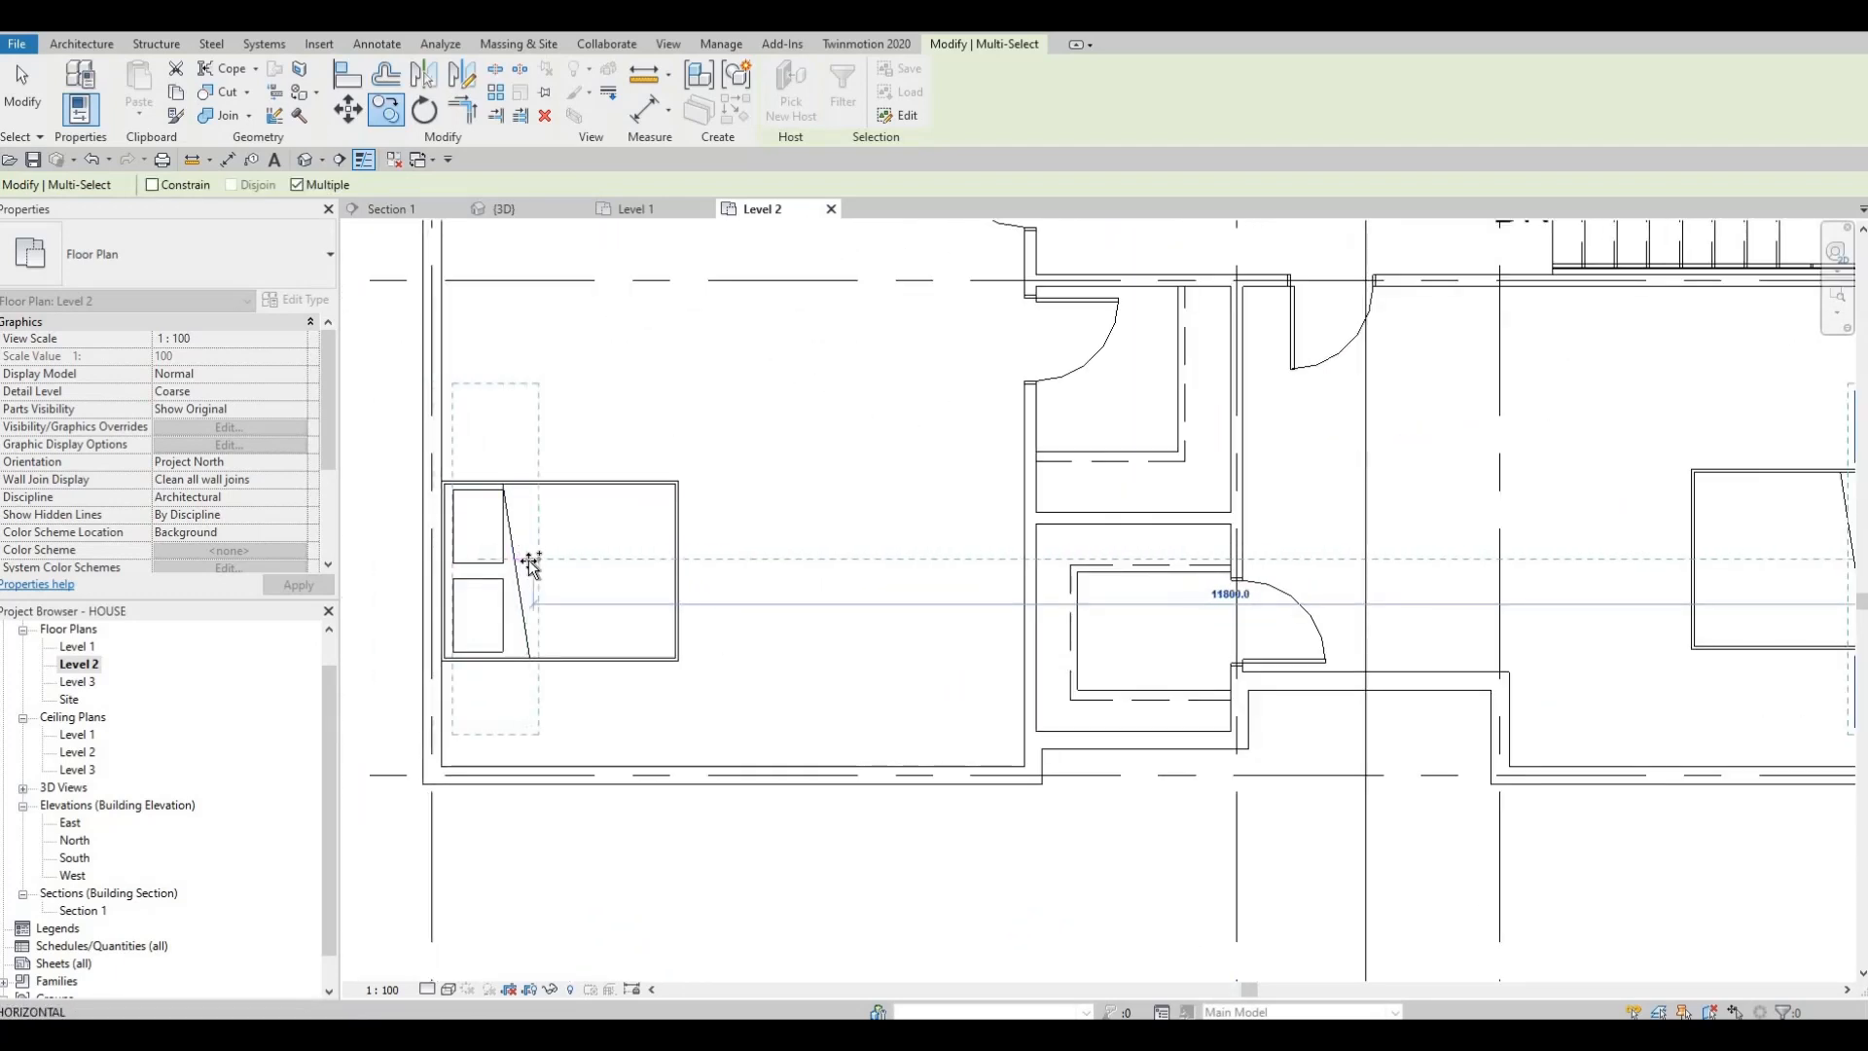
pyautogui.scroll(2, 534, 557)
pyautogui.moveTo(545, 582); pyautogui.dragTo(731, 557, button='middle')
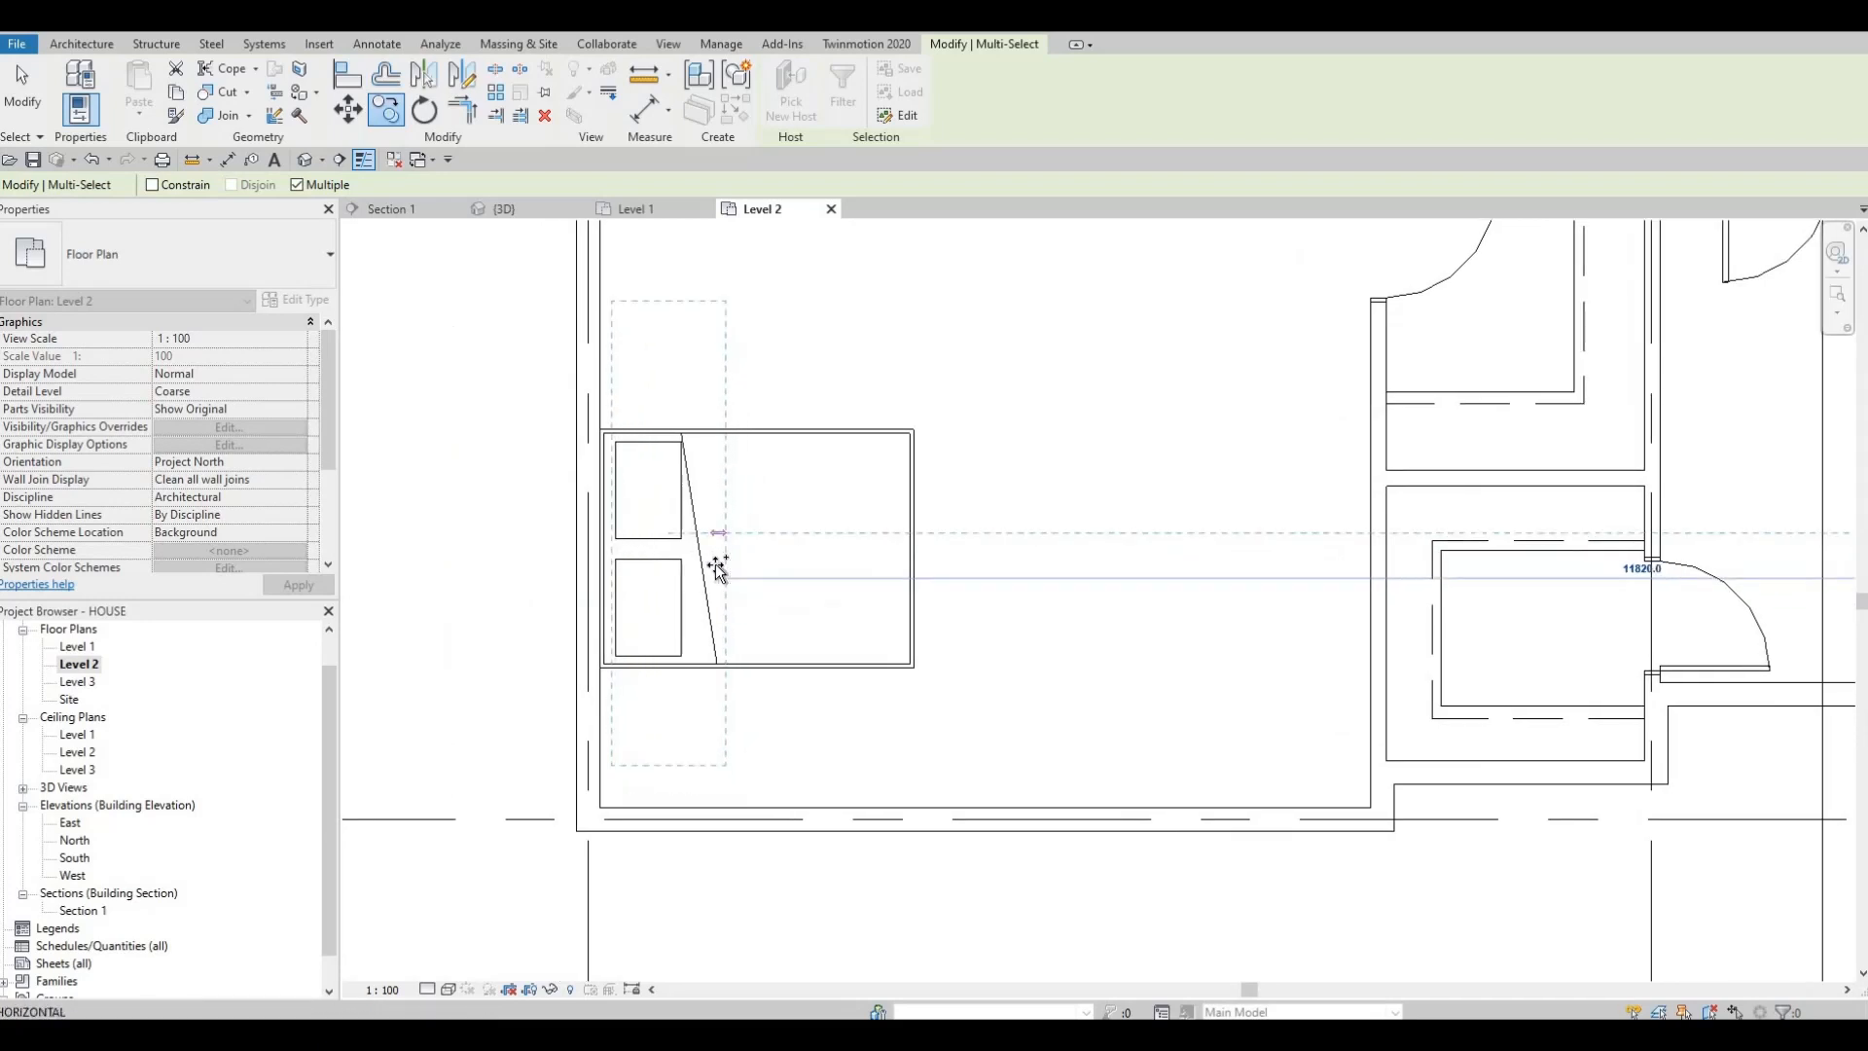
pyautogui.click(1068, 523)
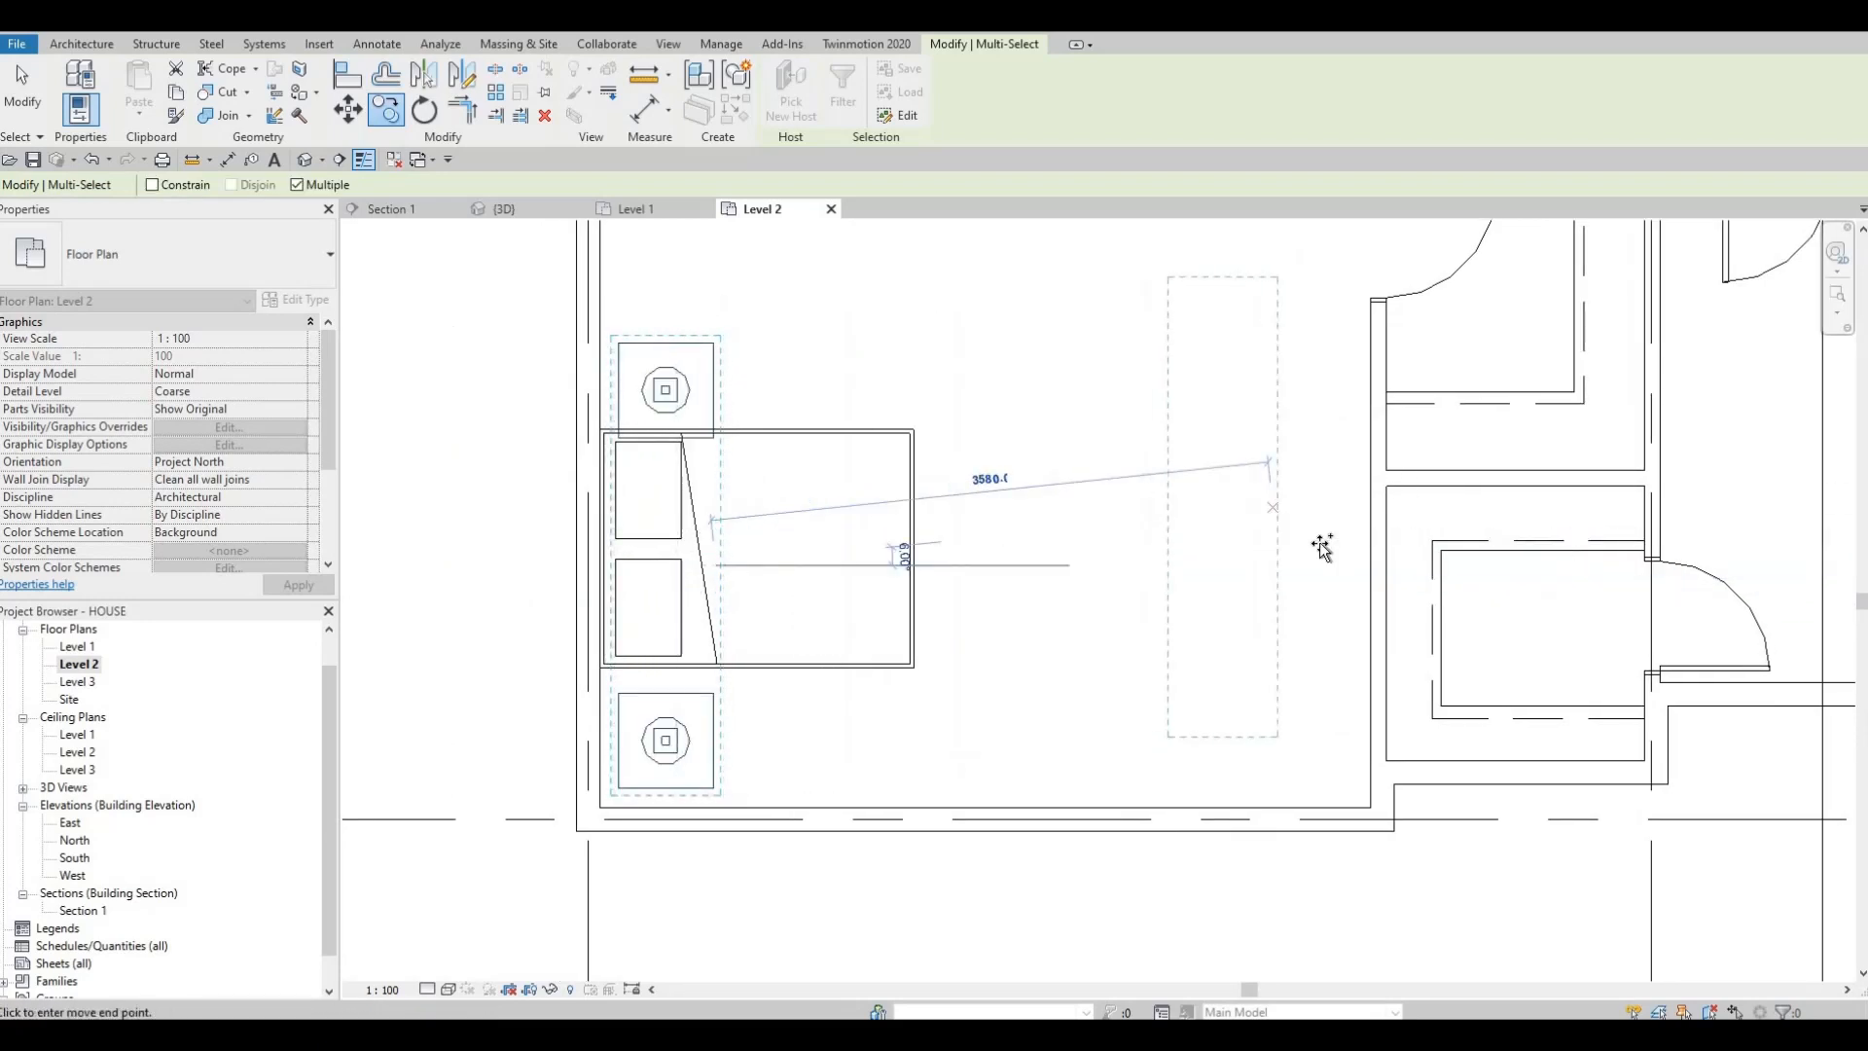
pyautogui.press('Escape')
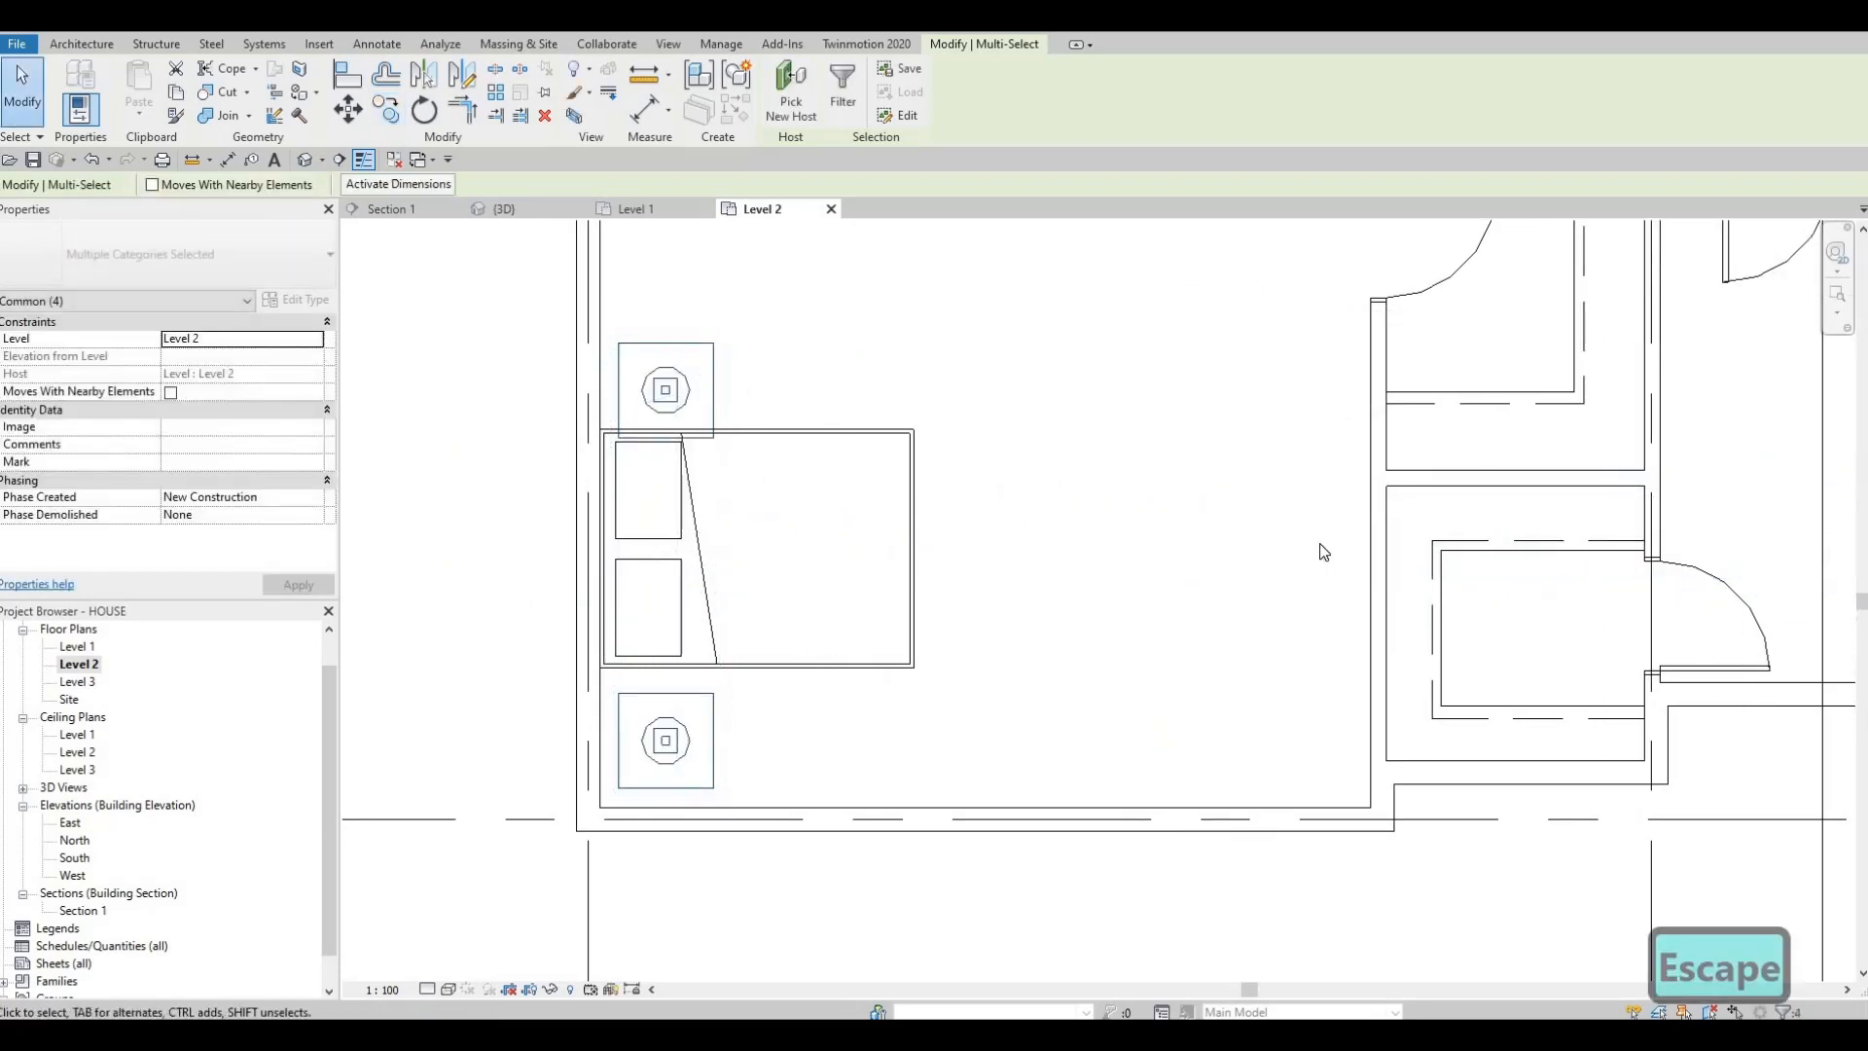
# - Nudge the southwest bedroom's night stands and lamps four increments left to the exterior wall and upward until evenly spaced around the bed
pyautogui.press('Up')
pyautogui.press('Up')
pyautogui.press('Up')
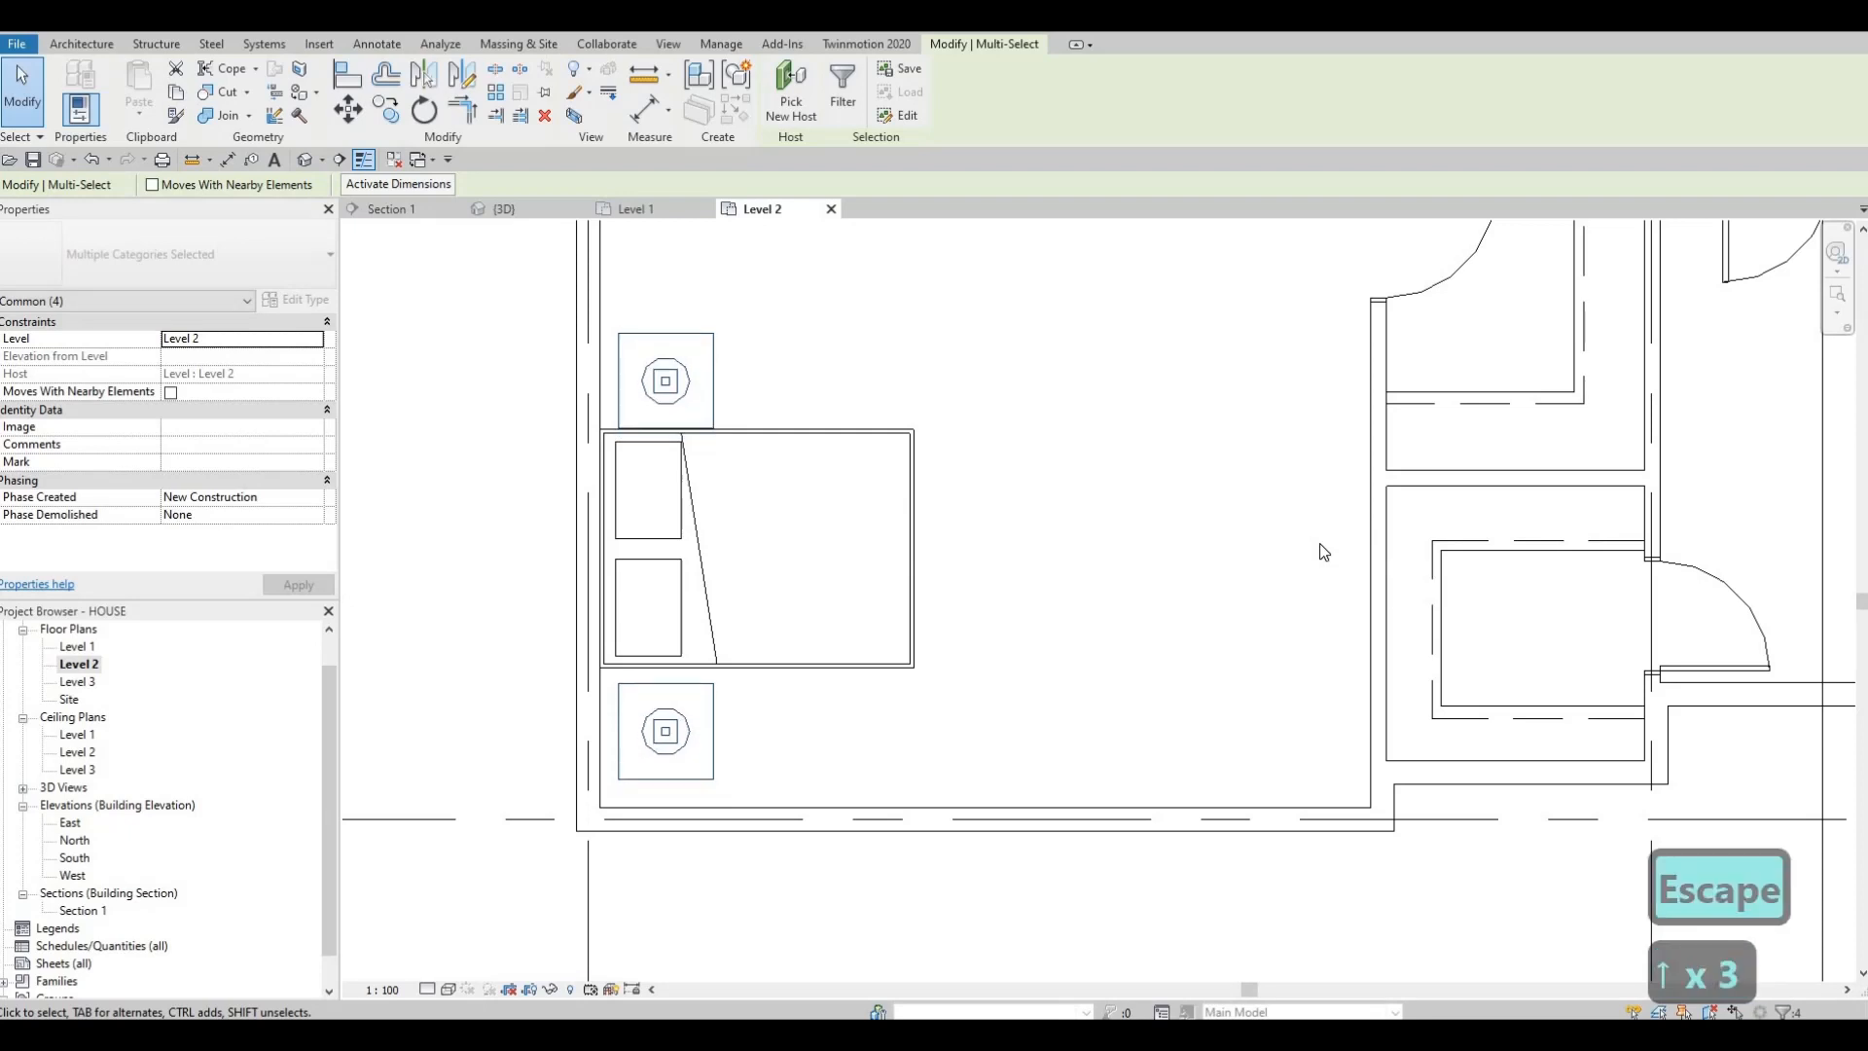
pyautogui.press('Left')
pyautogui.press('Left')
pyautogui.press('Left')
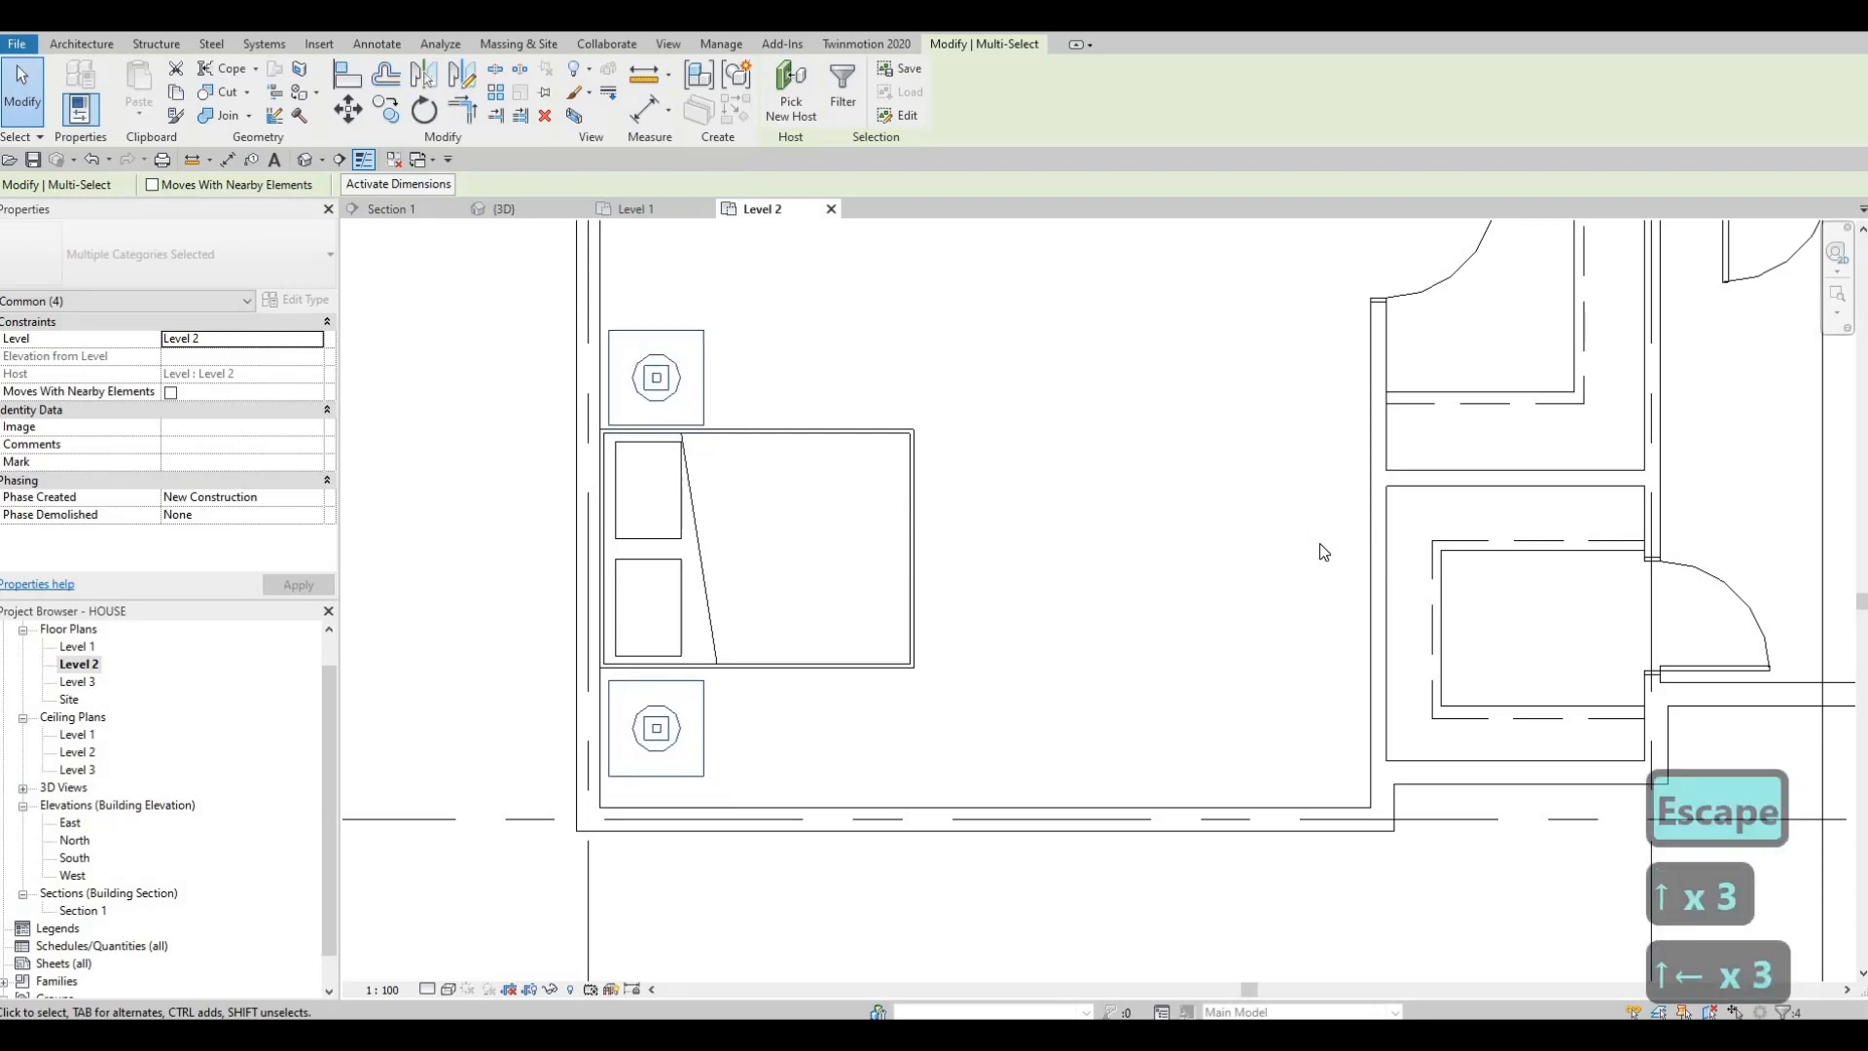
pyautogui.press('Left')
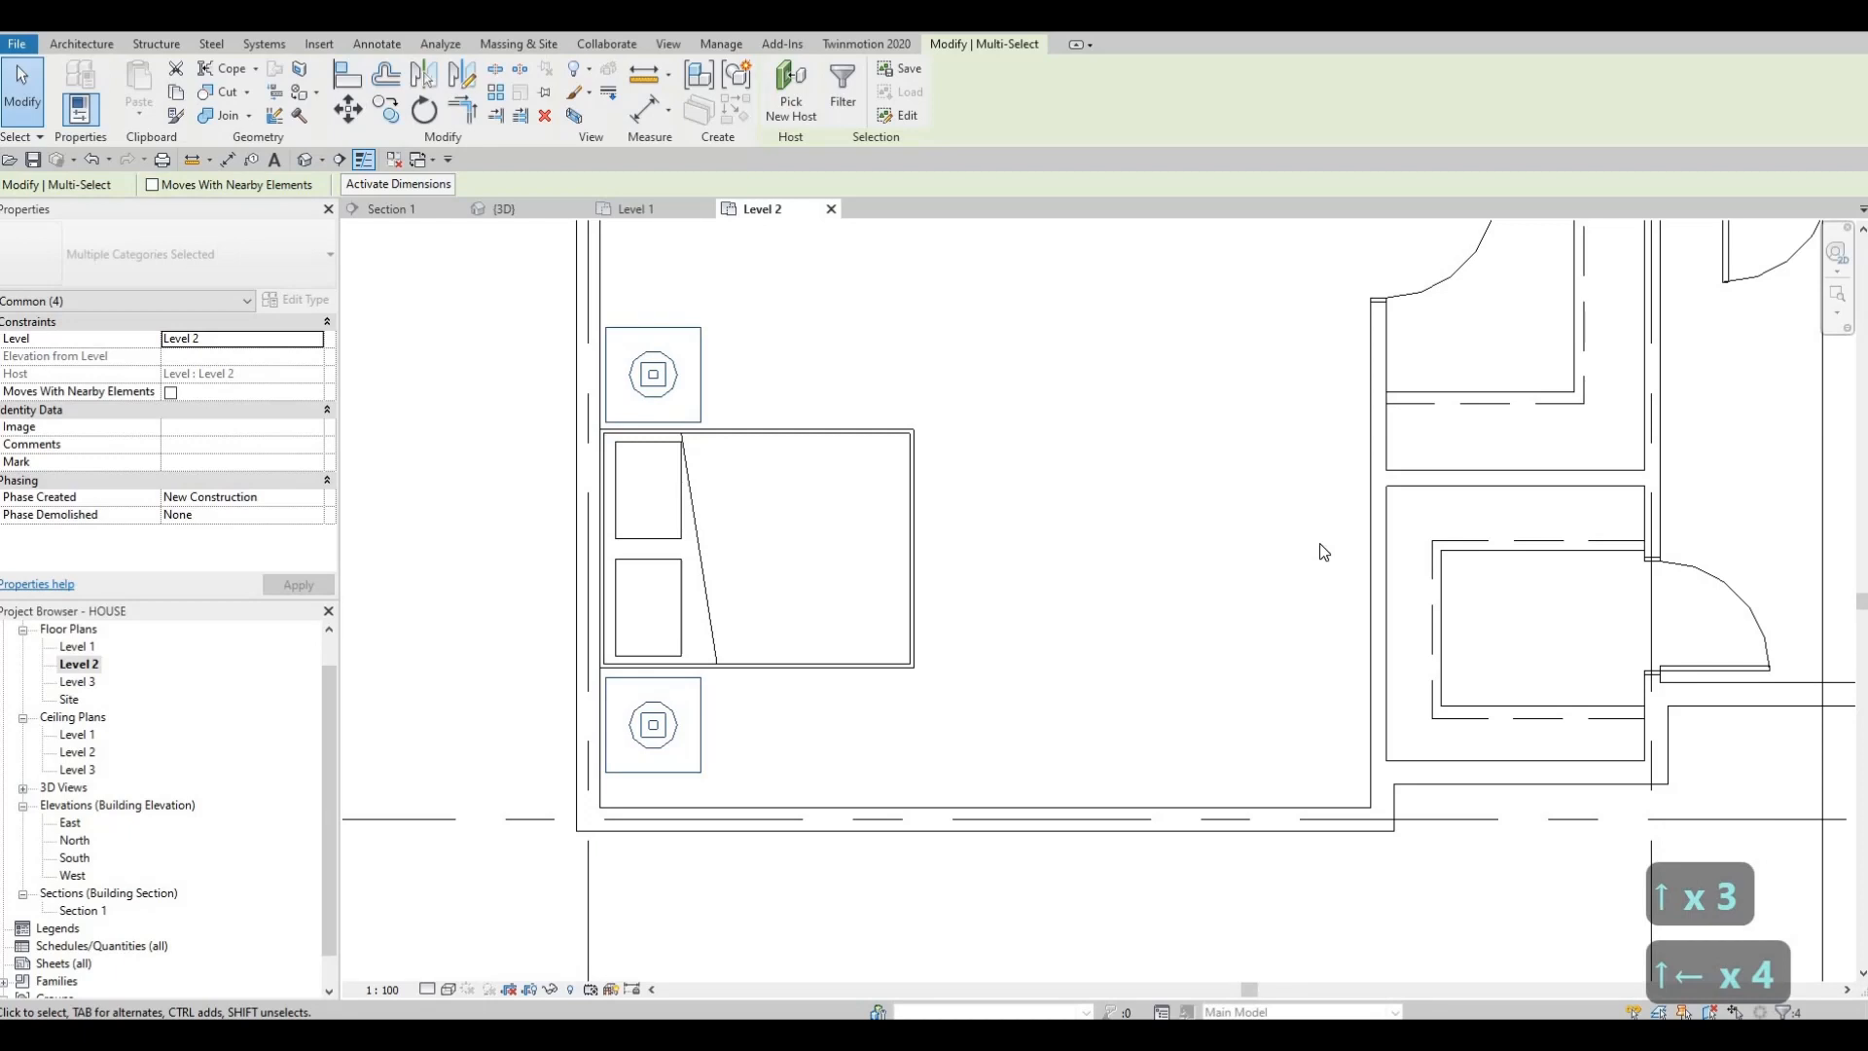
pyautogui.press('Up')
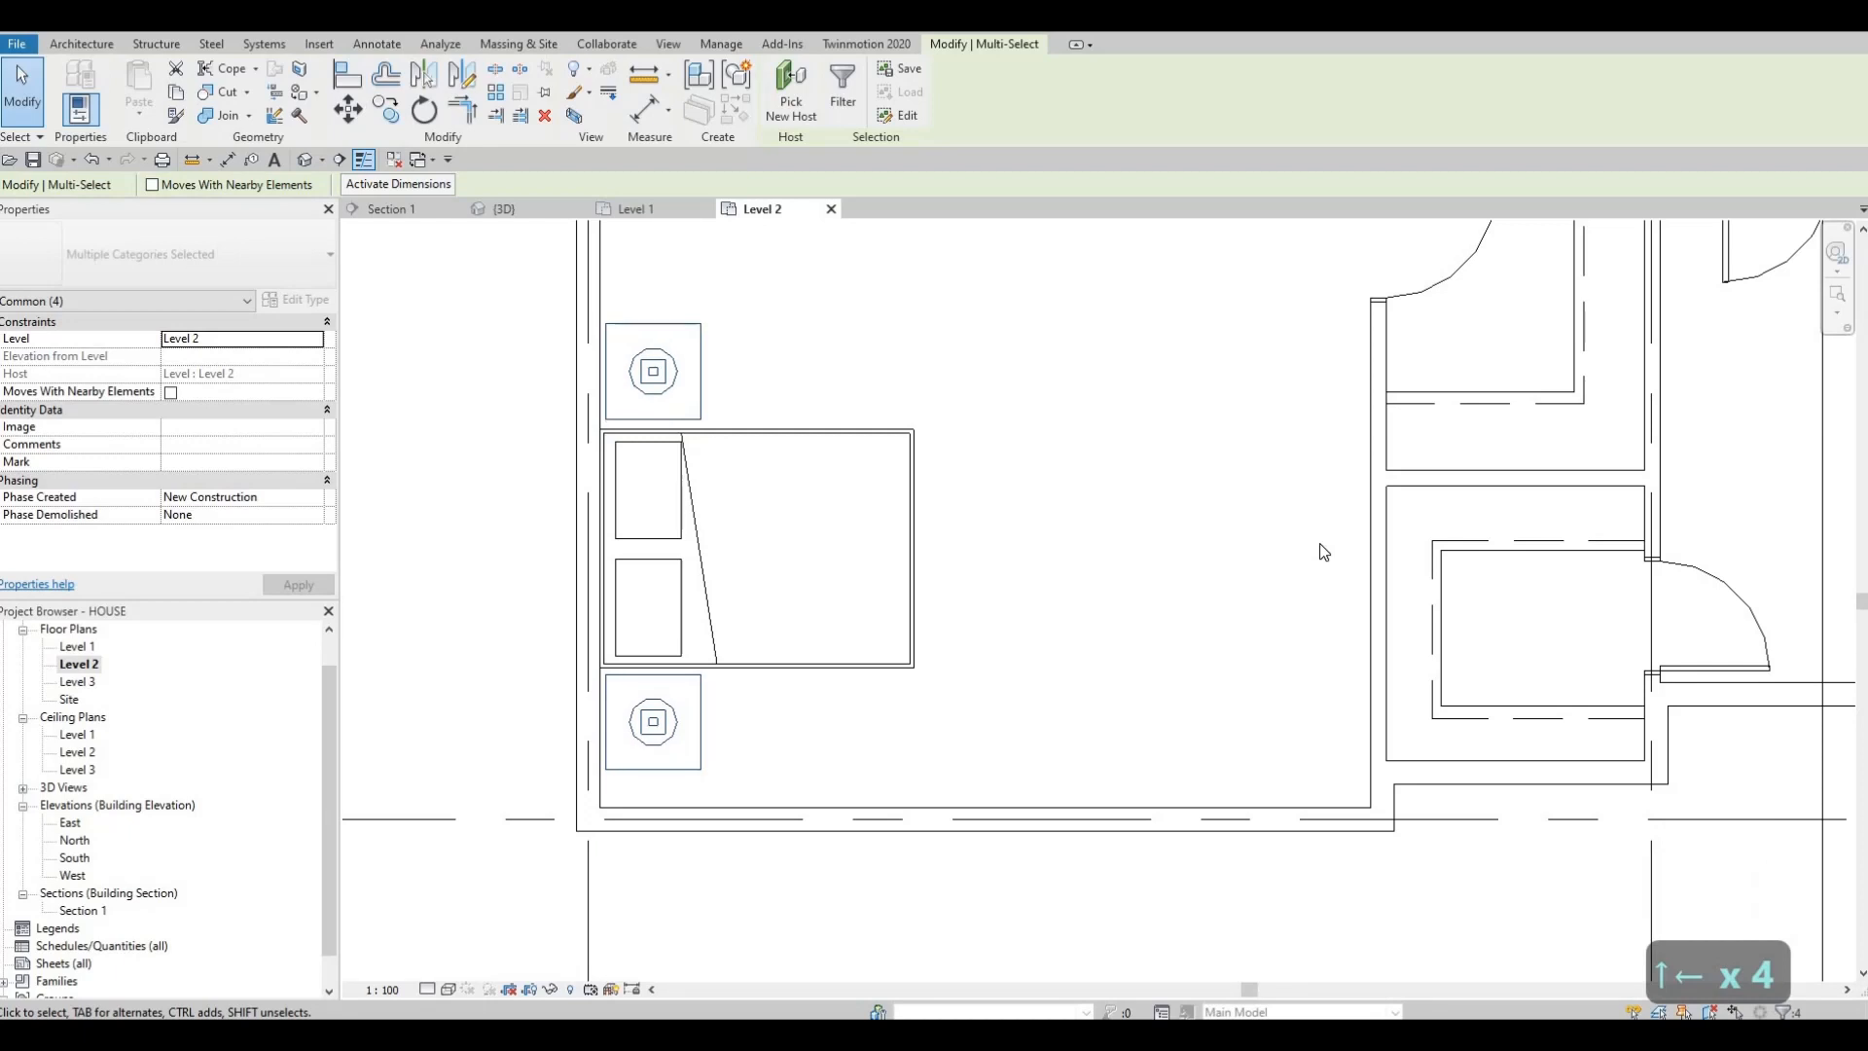
pyautogui.press('Escape')
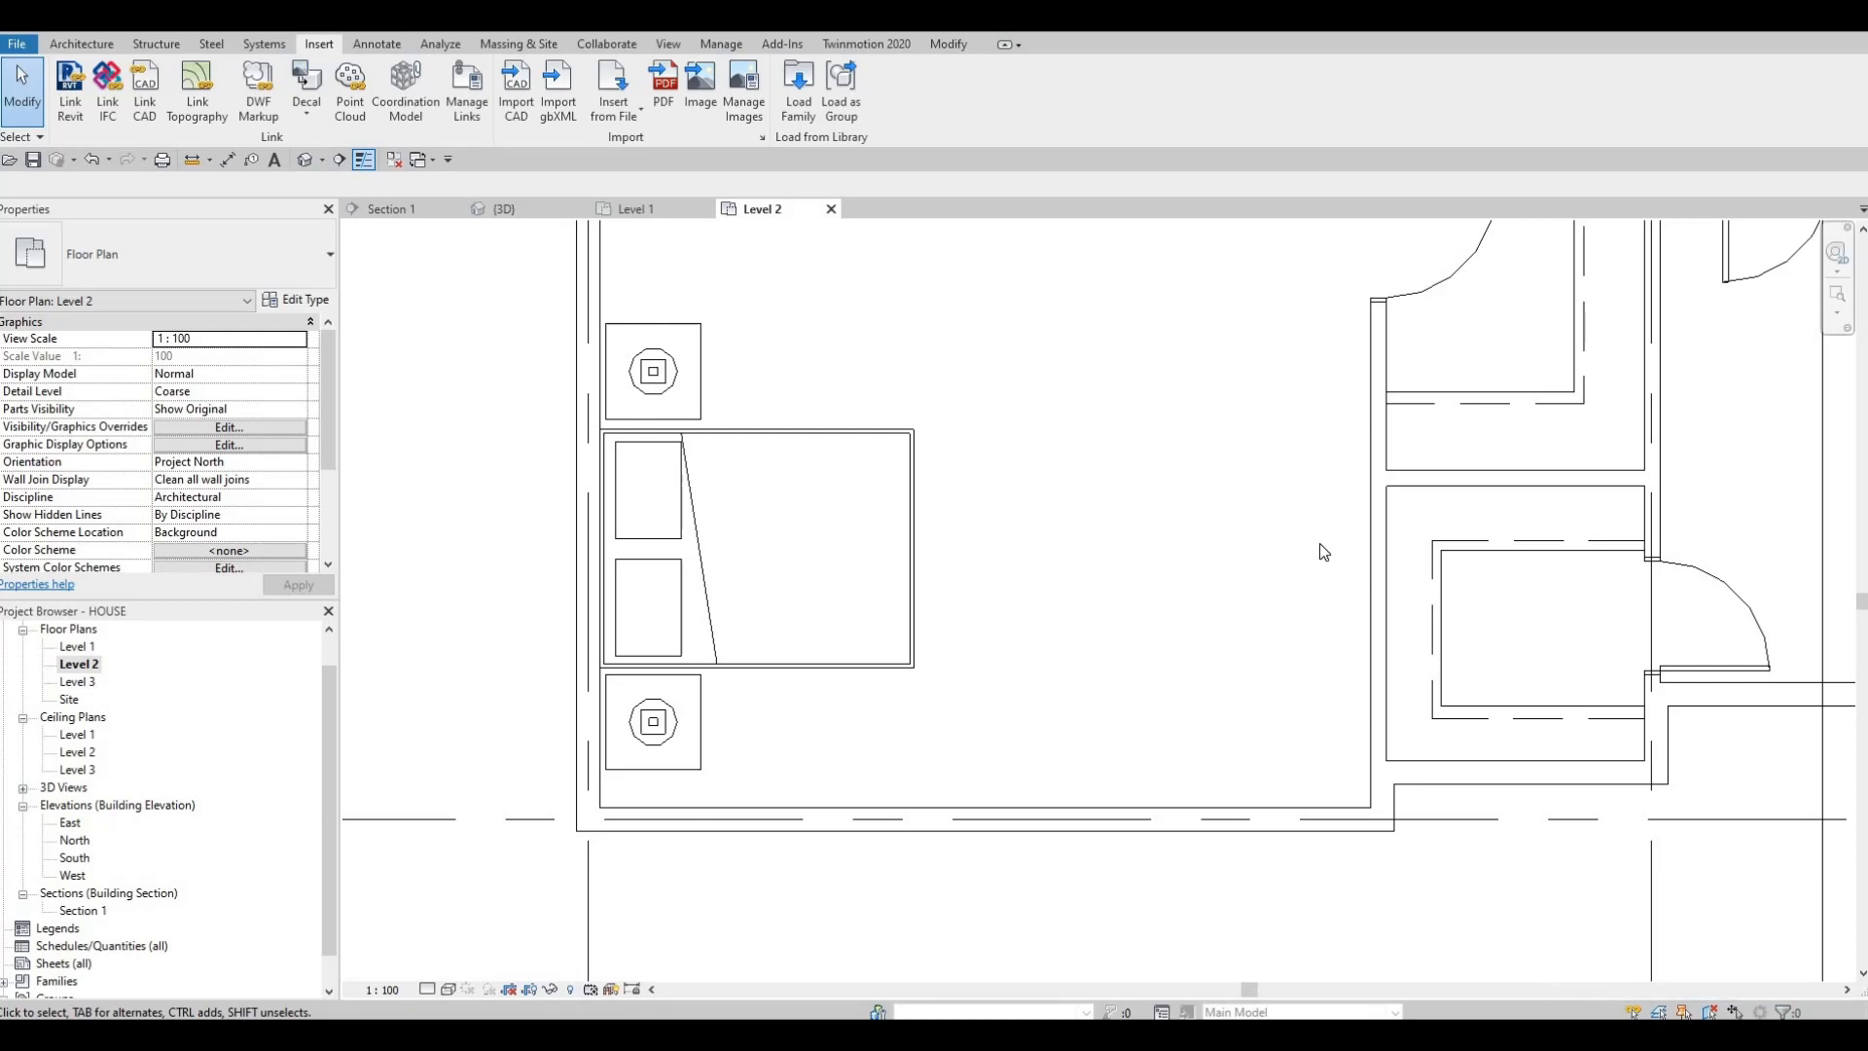
pyautogui.scroll(-1, 1129, 541)
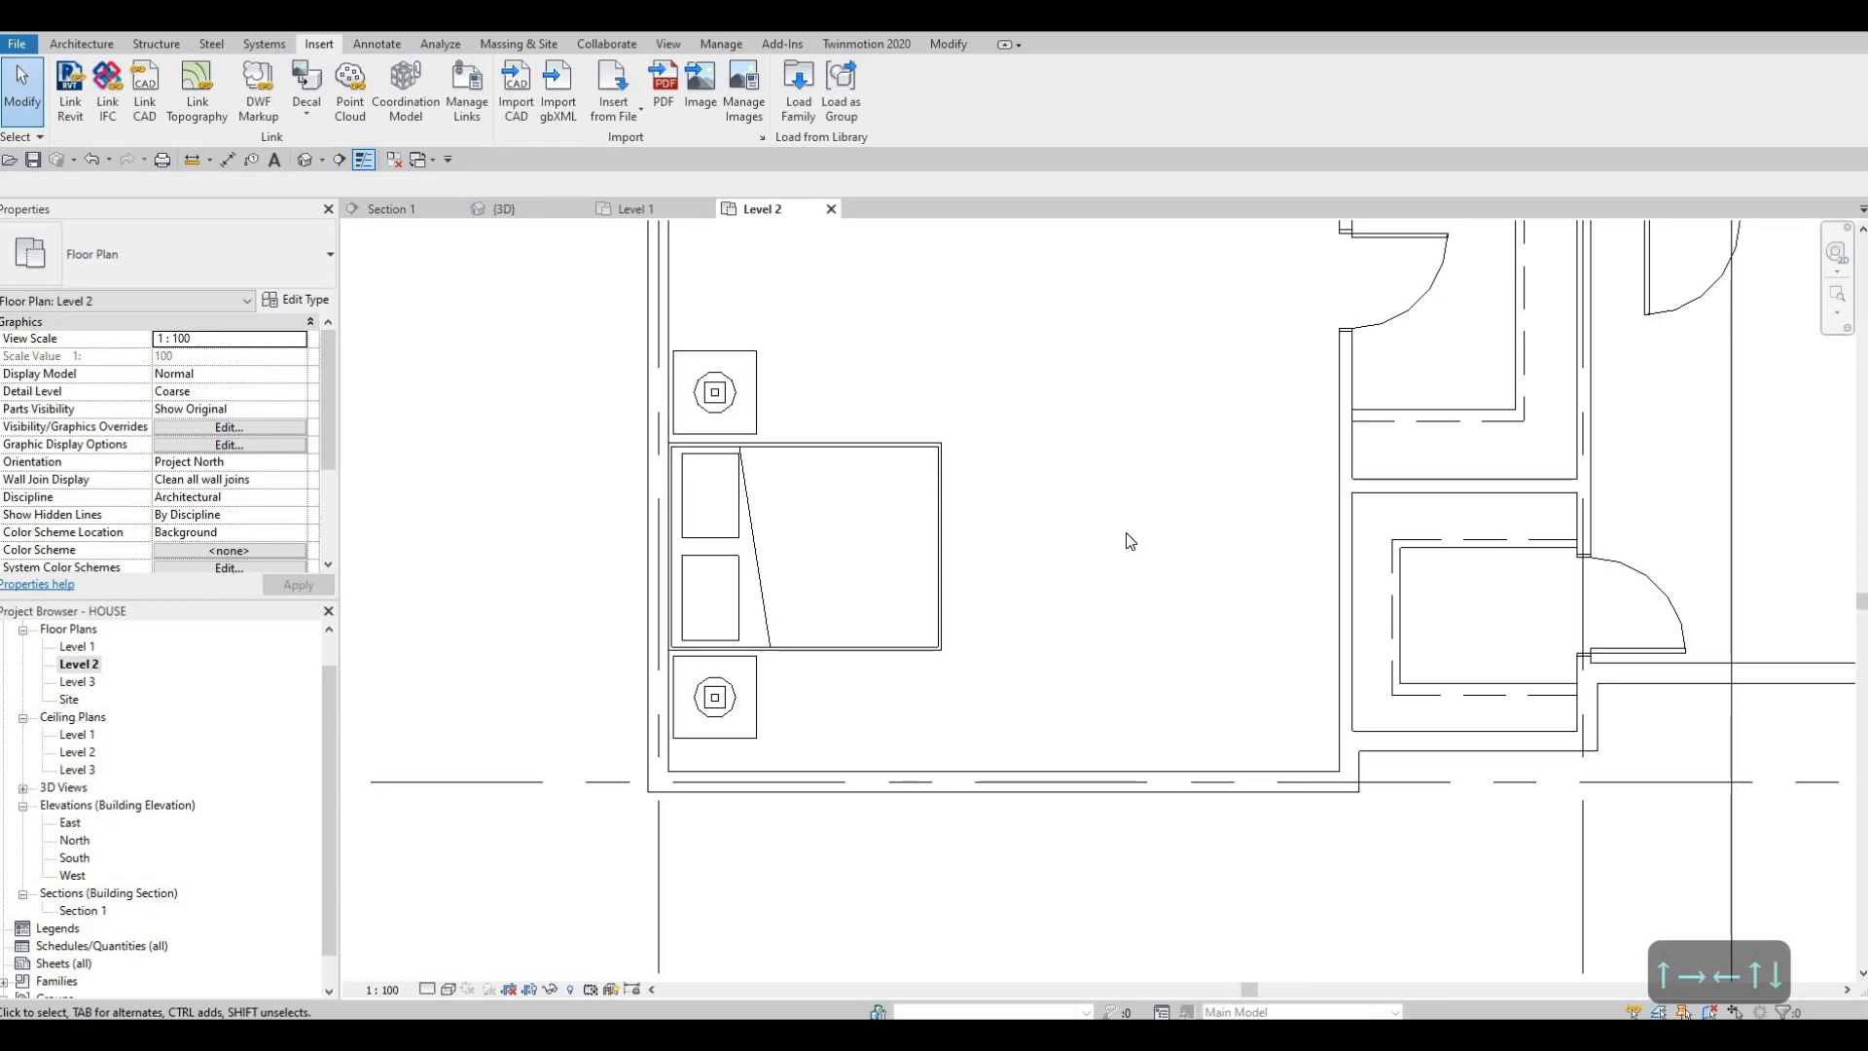
pyautogui.press('Left')
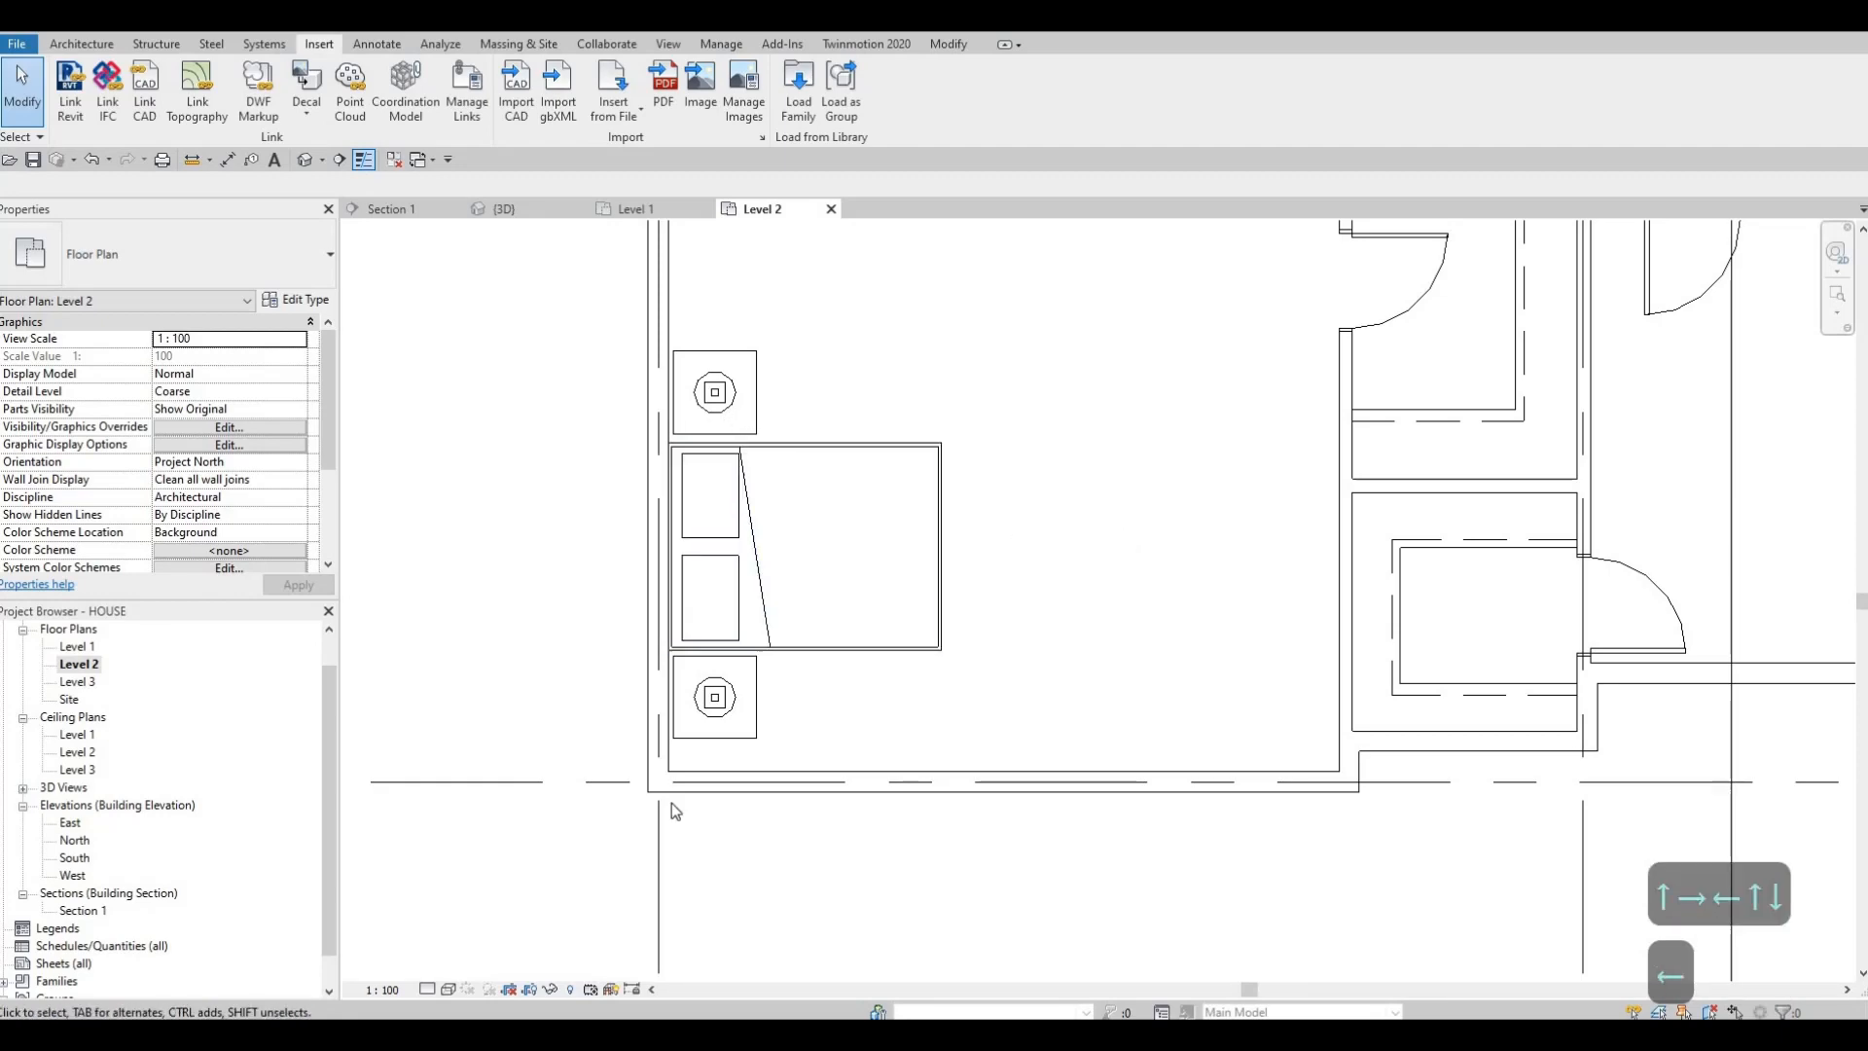
# - Set the Level 2 floor plan's underlay base level to Level 1 so the lower floor's furniture shows beneath the plan
pyautogui.scroll(-4, 992, 575)
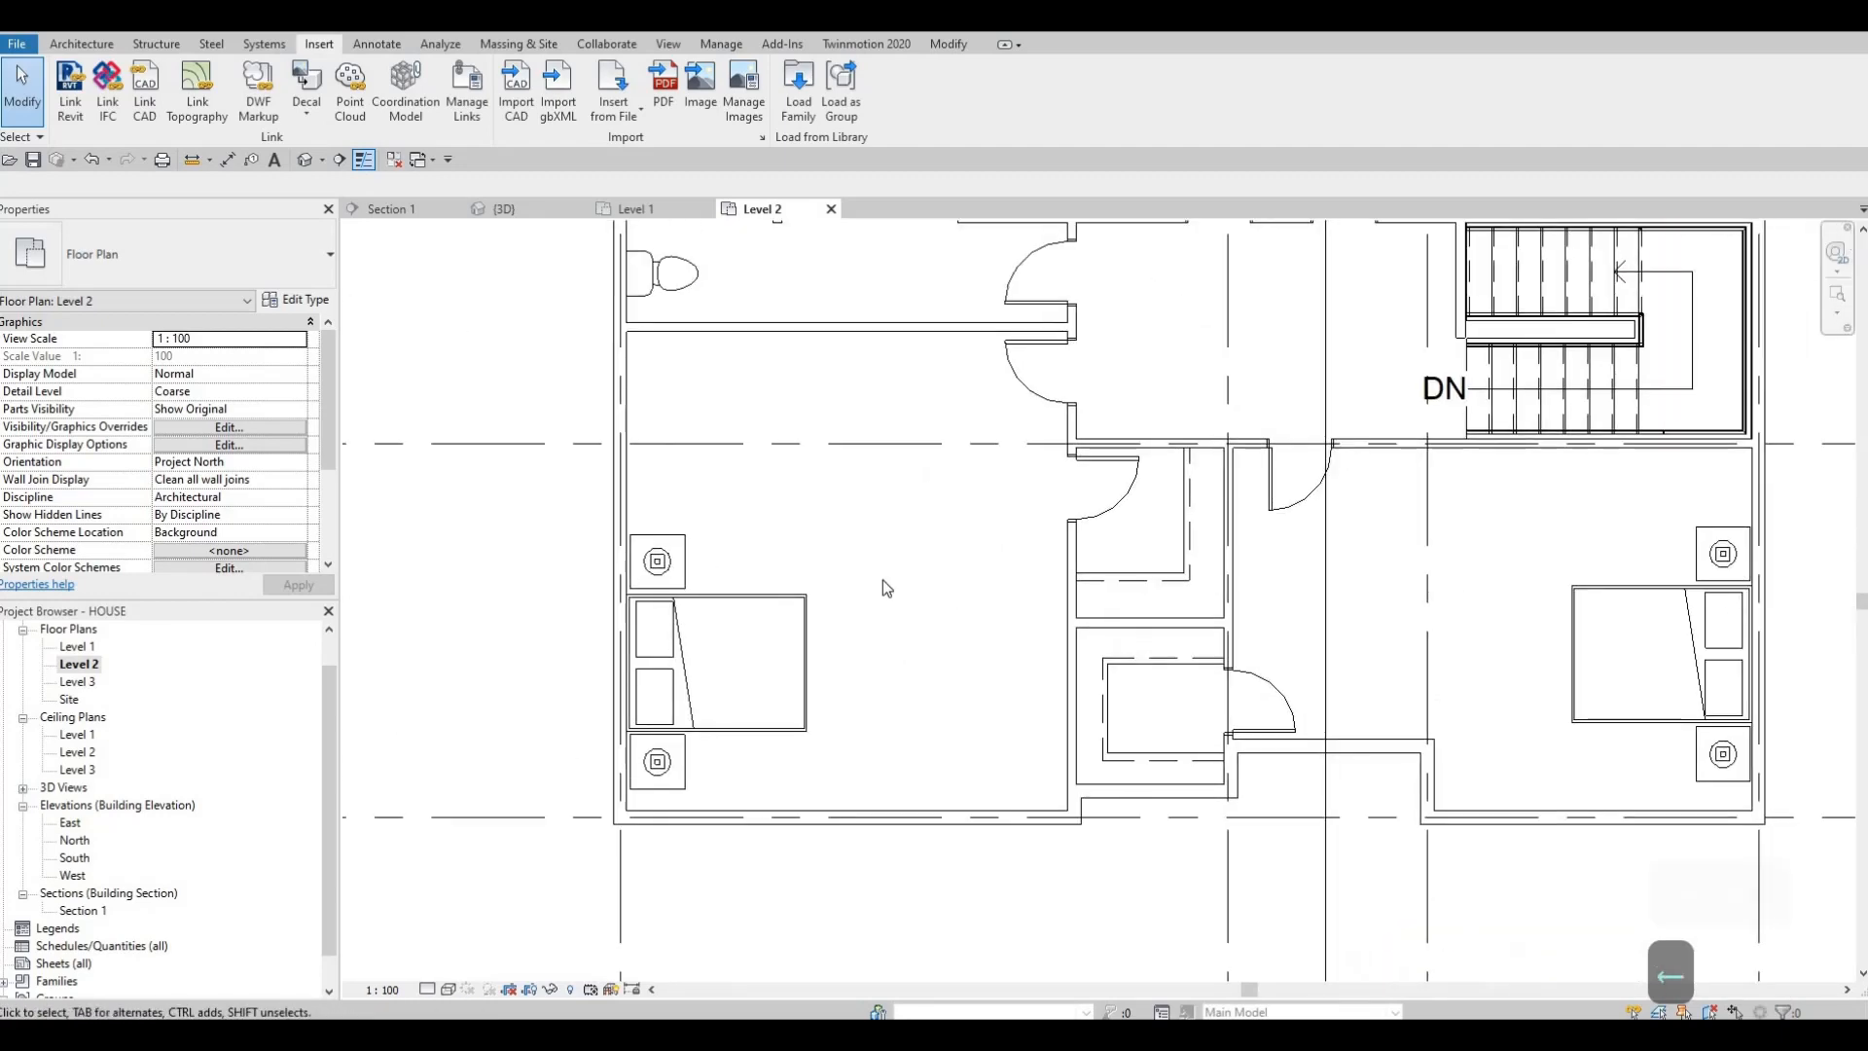
pyautogui.press('Escape')
pyautogui.scroll(-4, 873, 627)
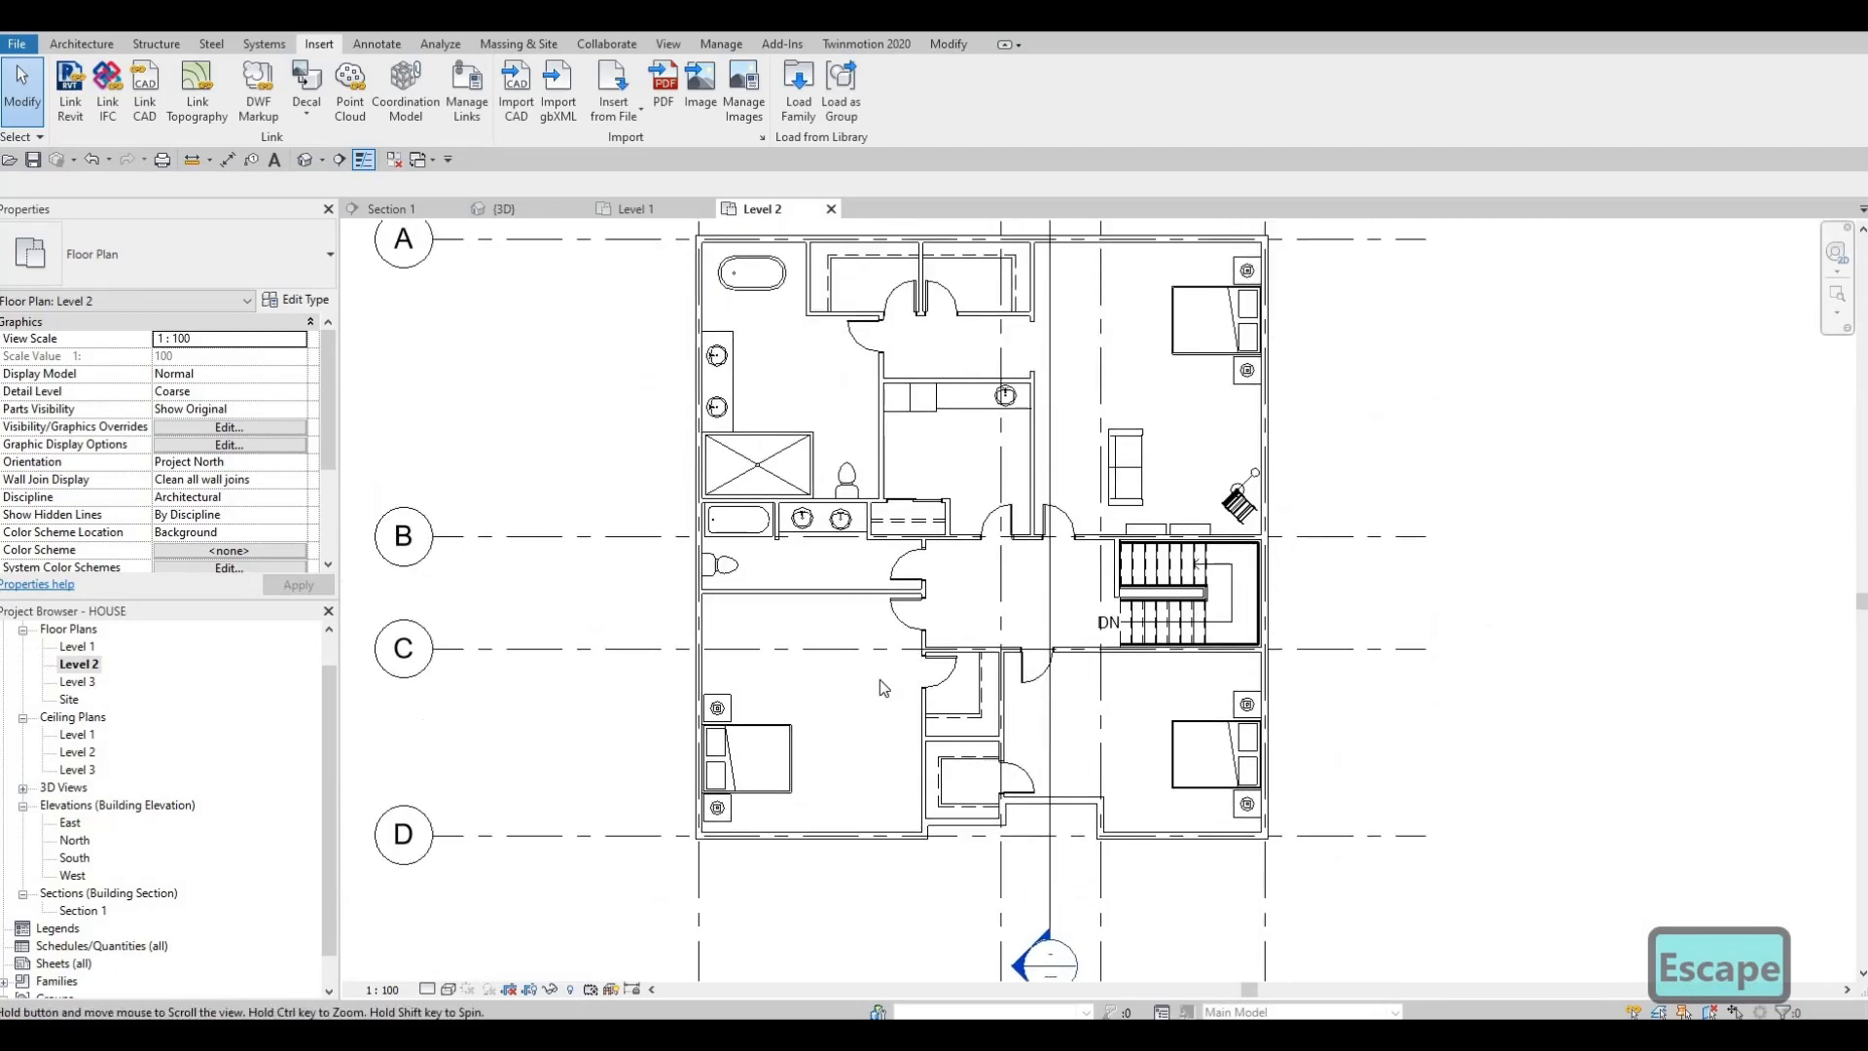
pyautogui.scroll(3, 854, 646)
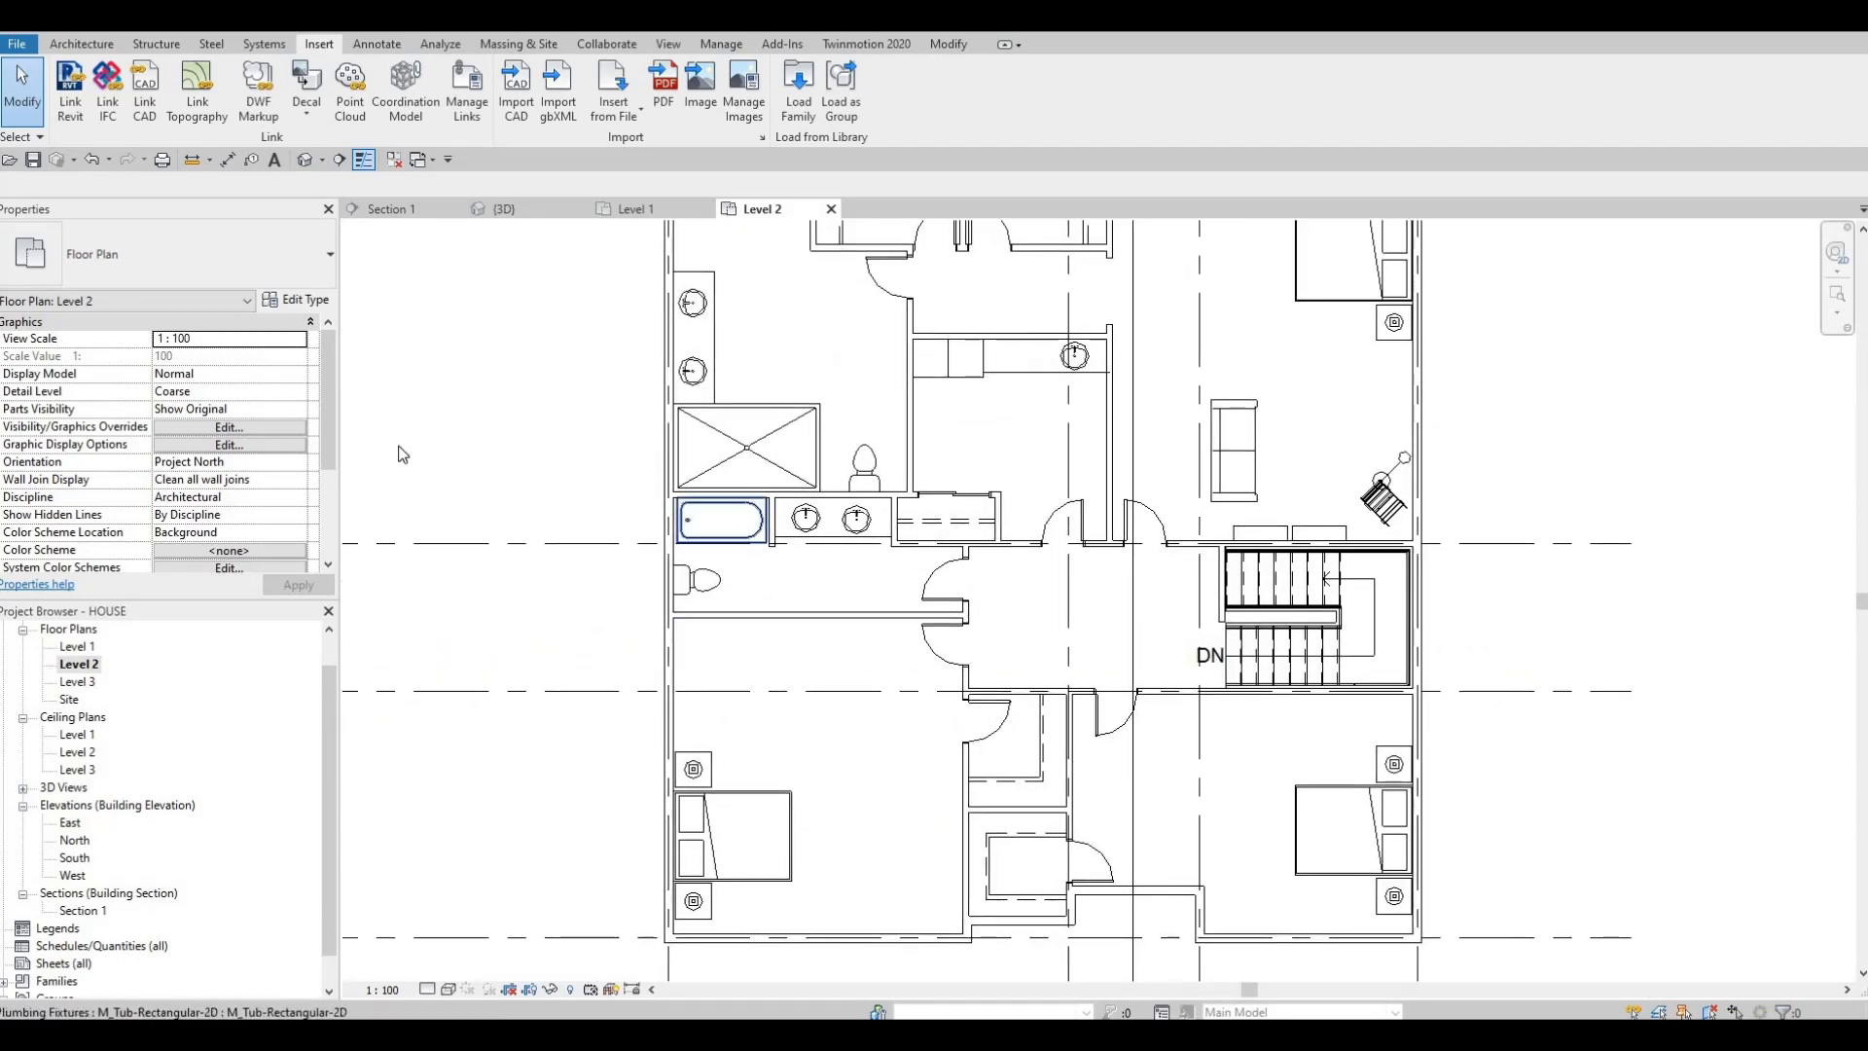
pyautogui.scroll(-8, 258, 521)
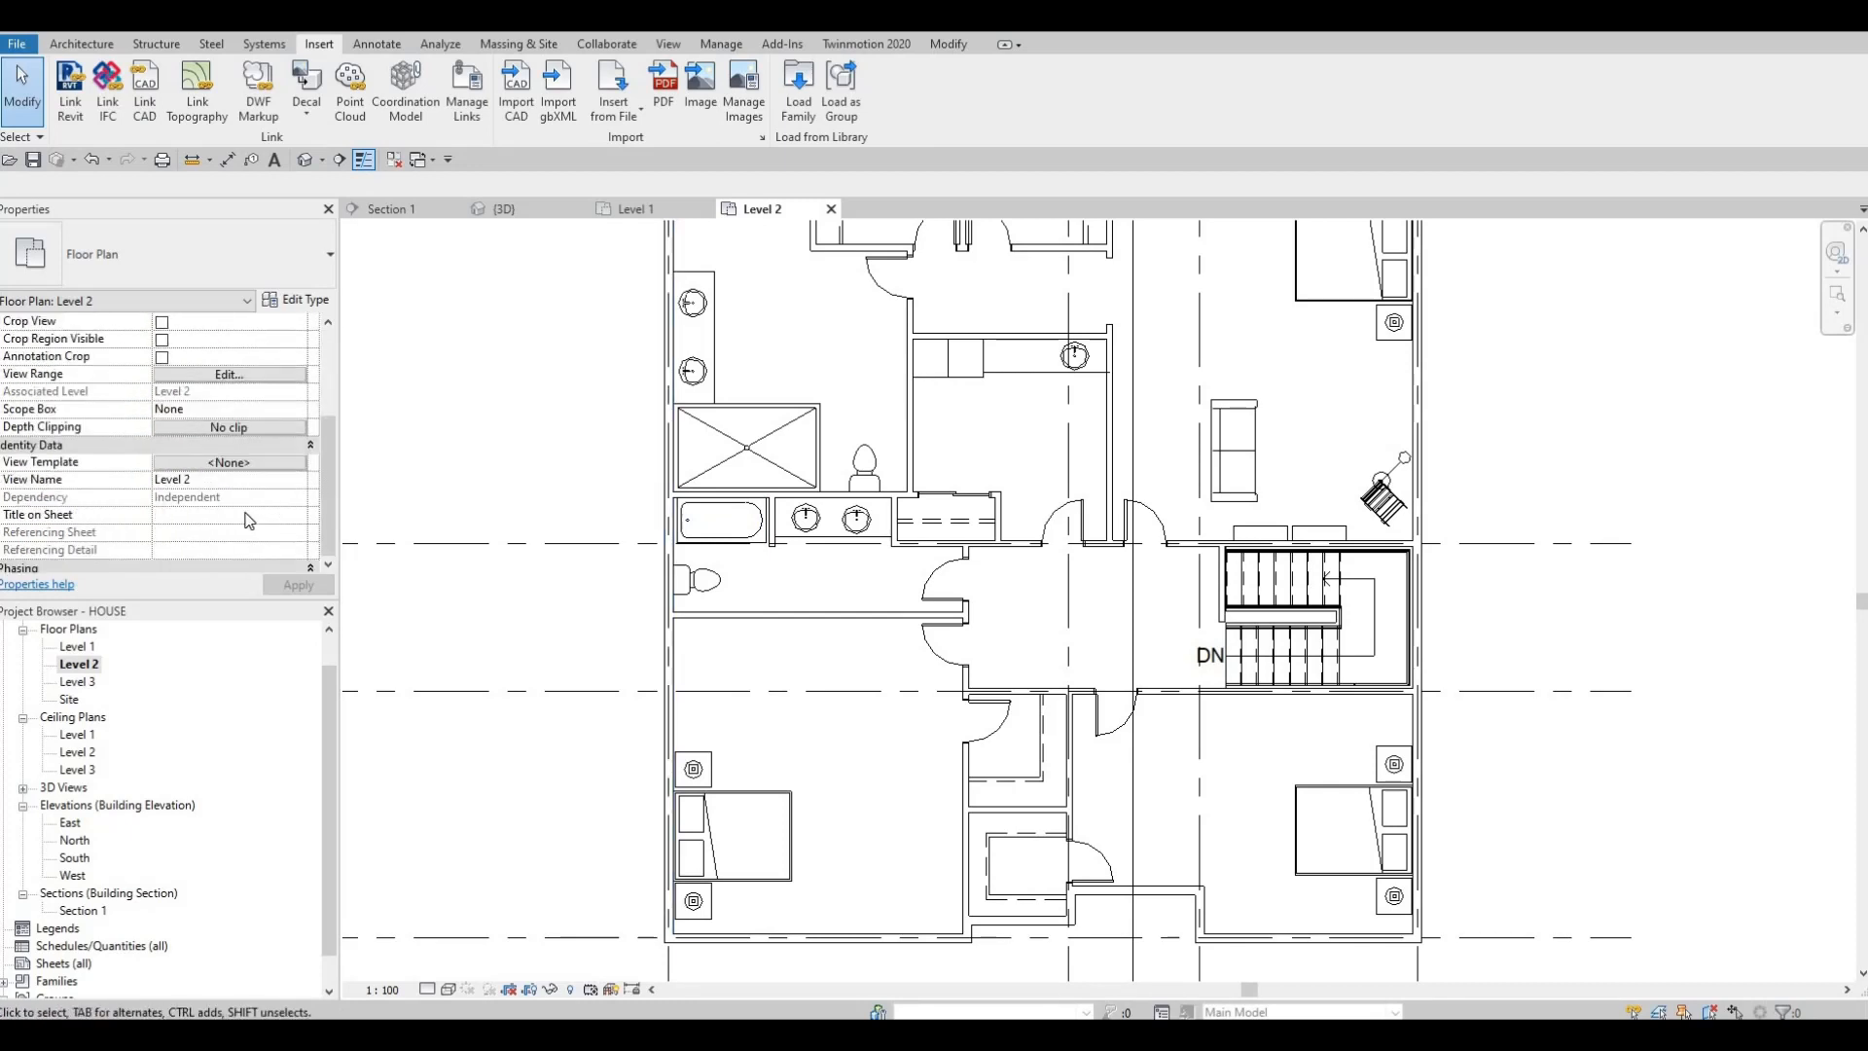
pyautogui.scroll(8, 246, 521)
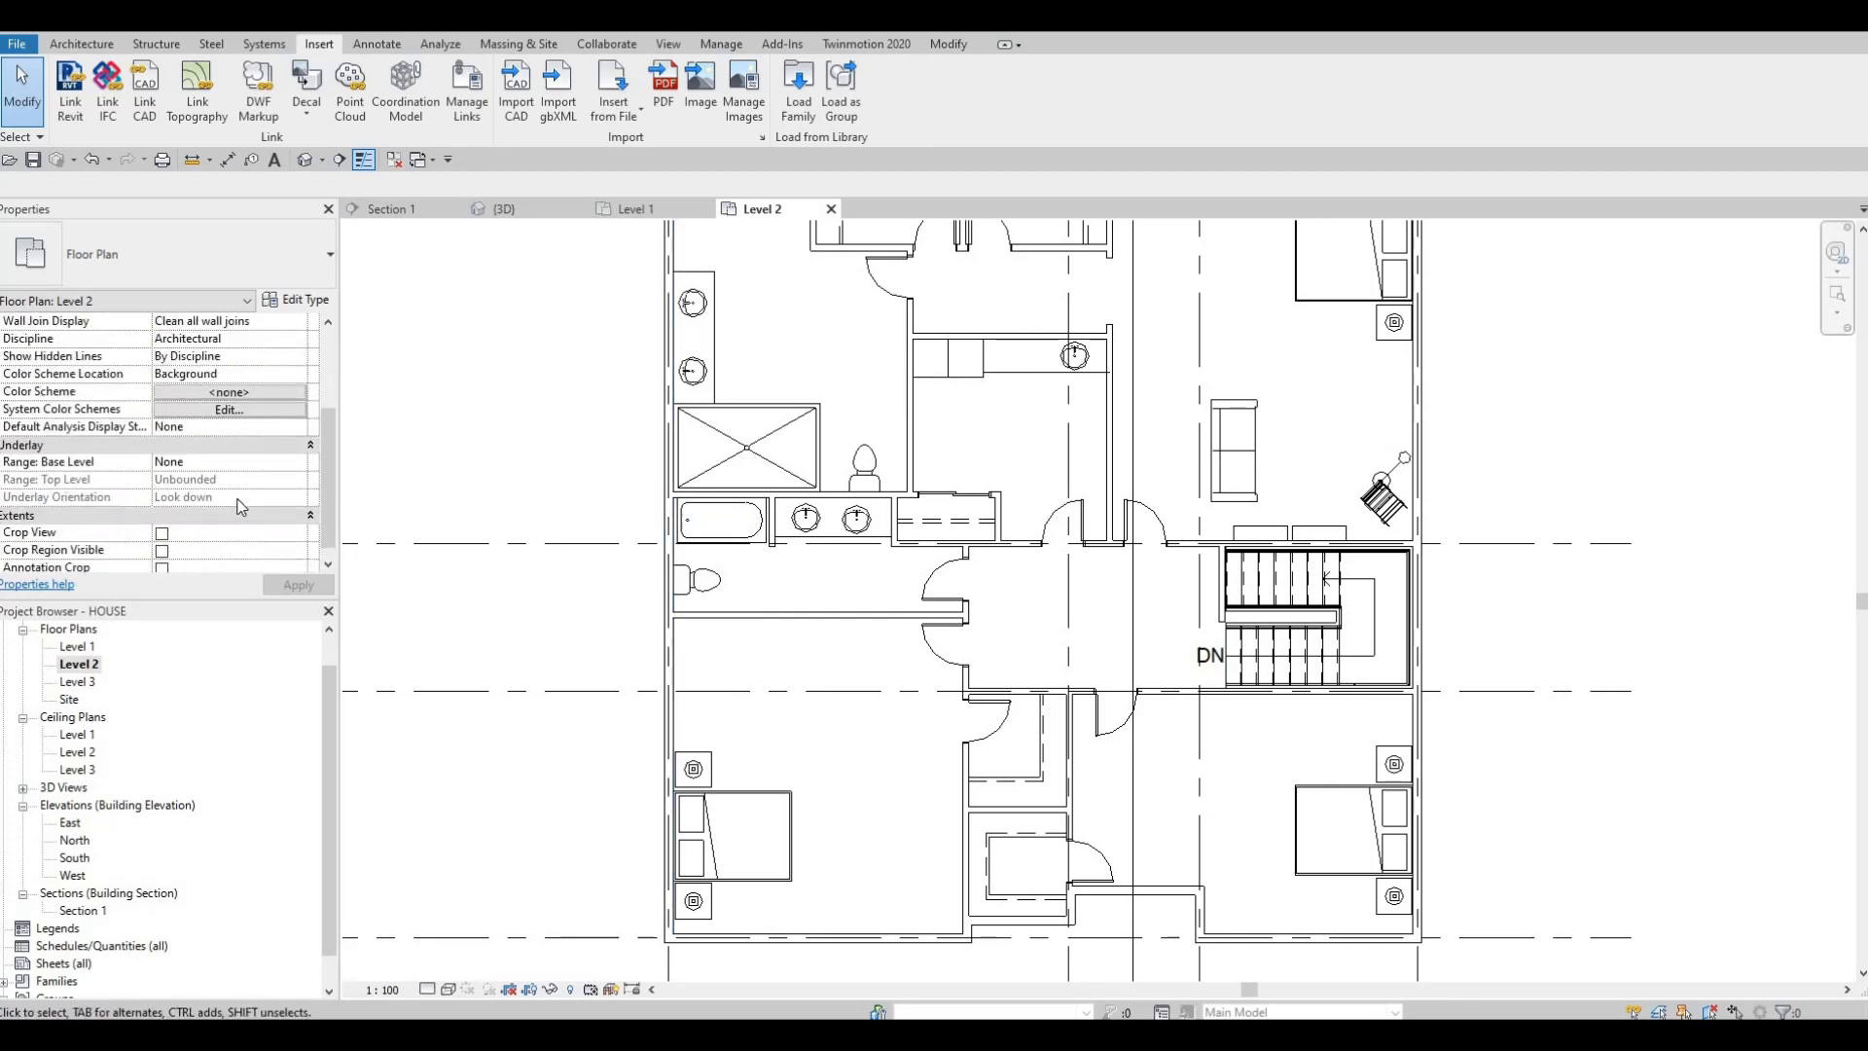
pyautogui.scroll(-2, 207, 477)
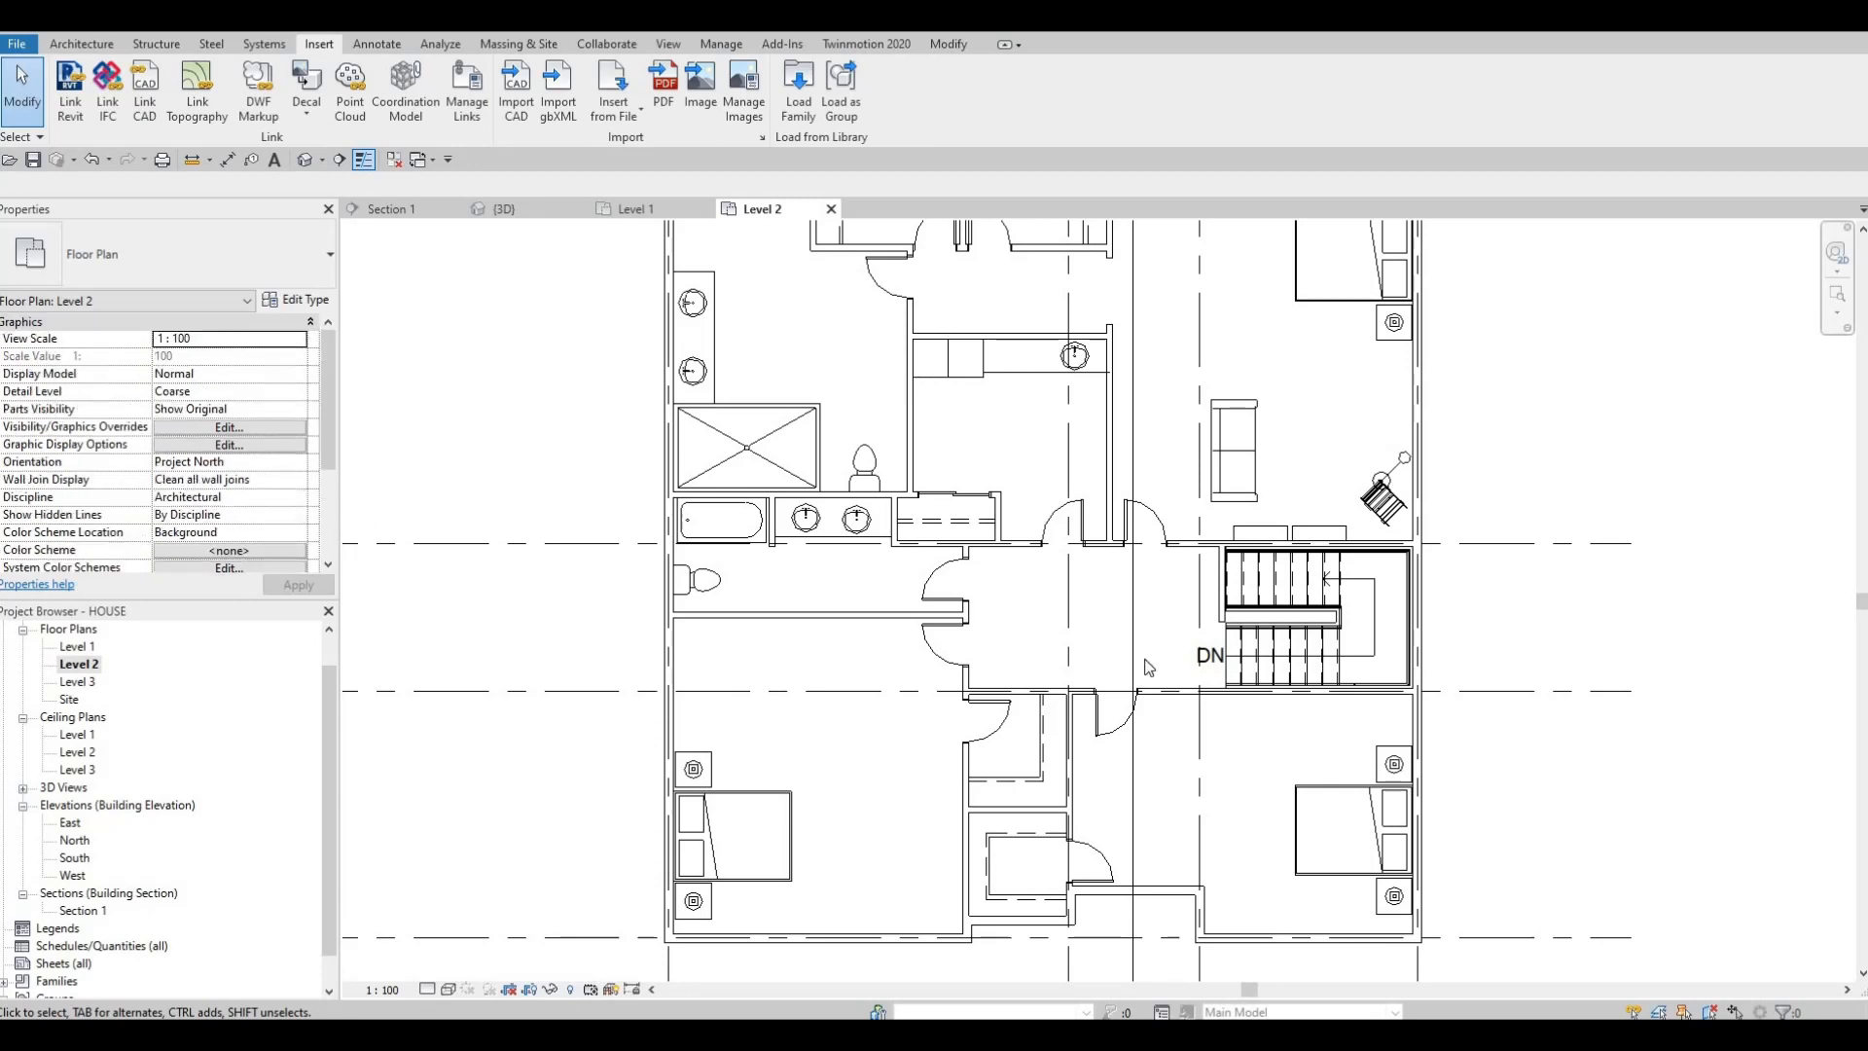
pyautogui.scroll(-2, 277, 514)
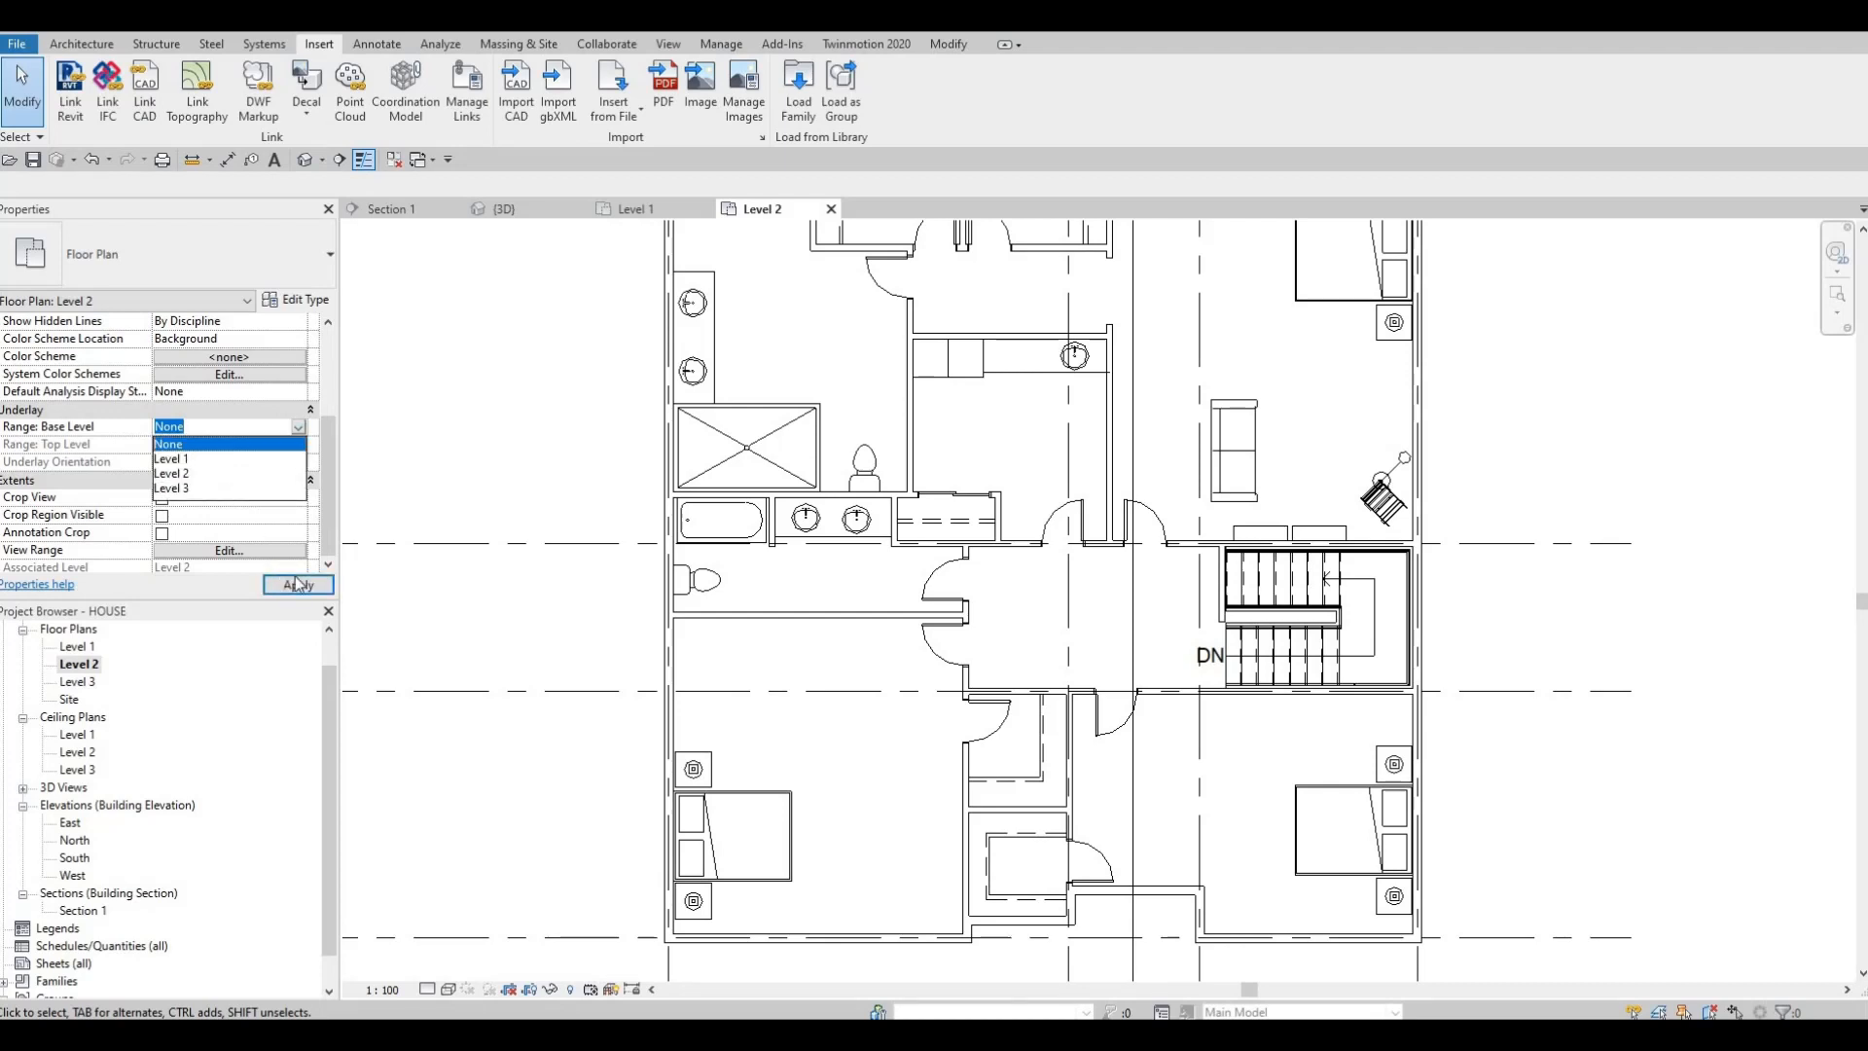
pyautogui.click(296, 584)
pyautogui.press('Escape')
pyautogui.press('Escape')
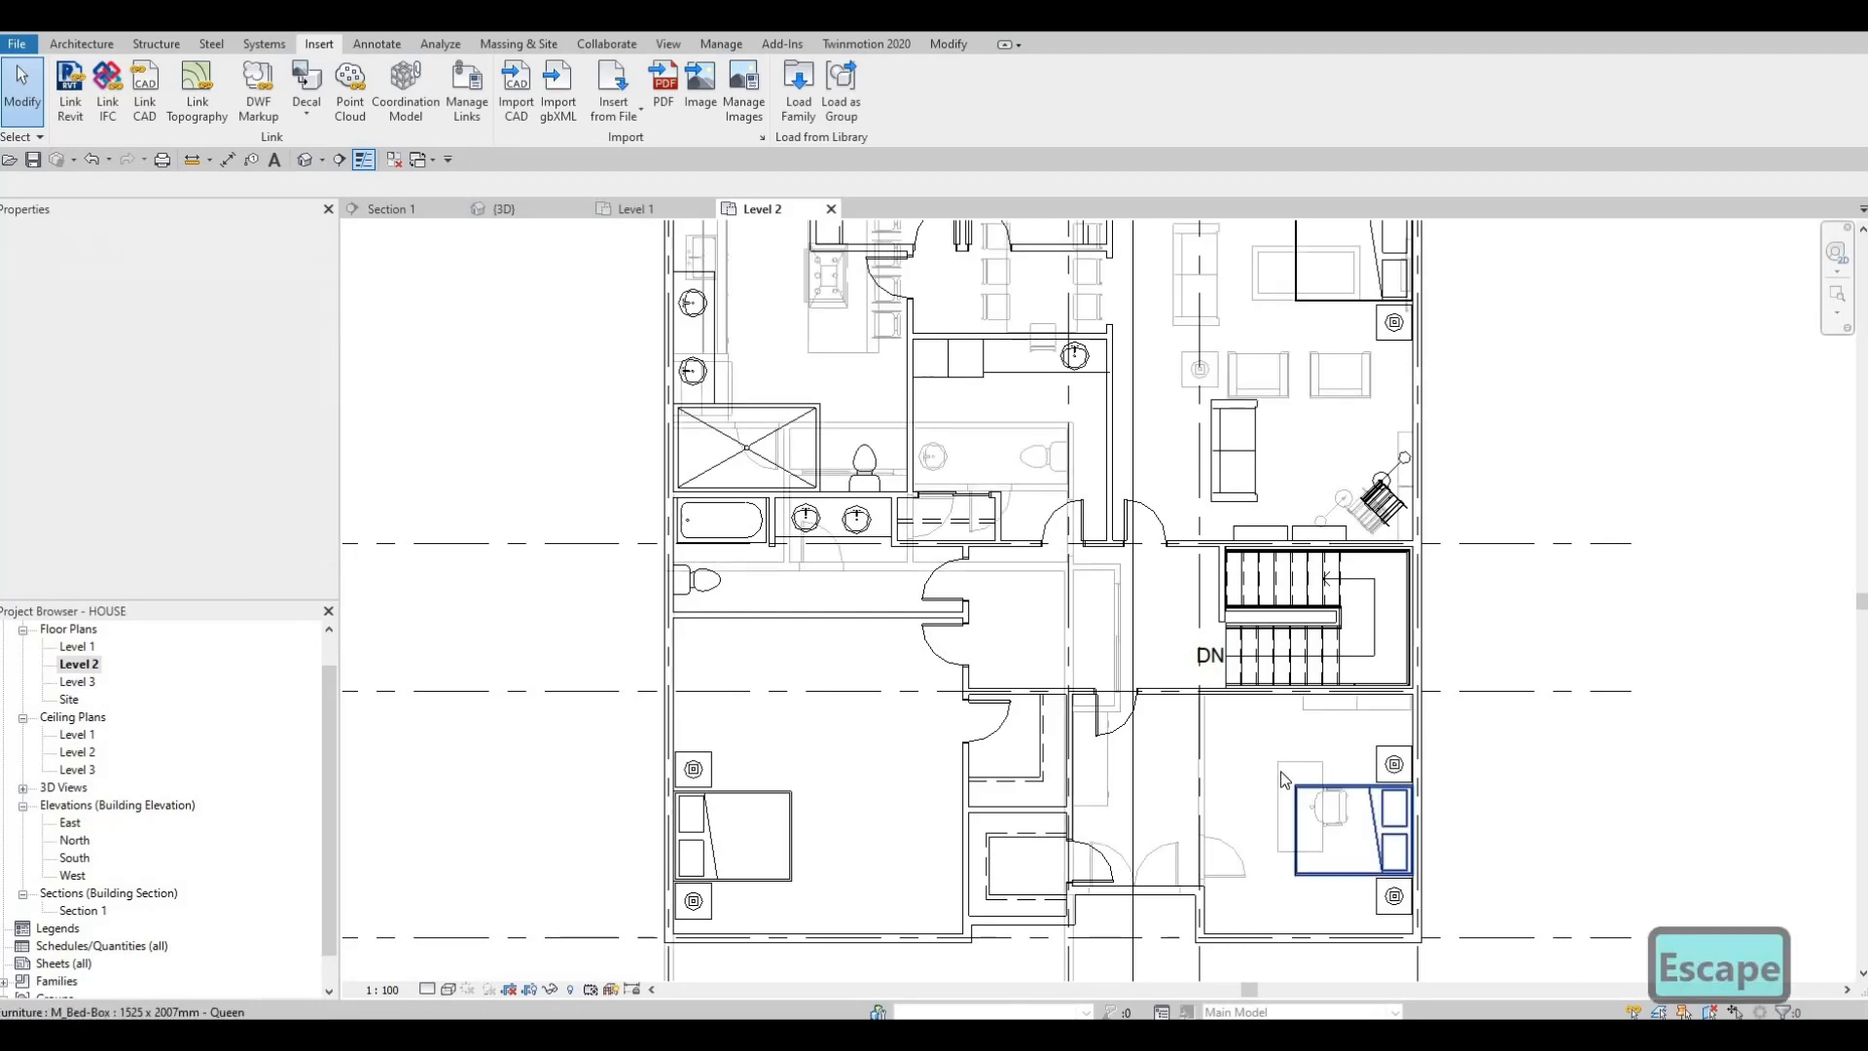
# - Place a 1525 x 762 mm desk like the one in the underlay in the northwest corner of the southwest bedroom
pyautogui.click(1282, 779)
pyautogui.press('c')
pyautogui.press('s')
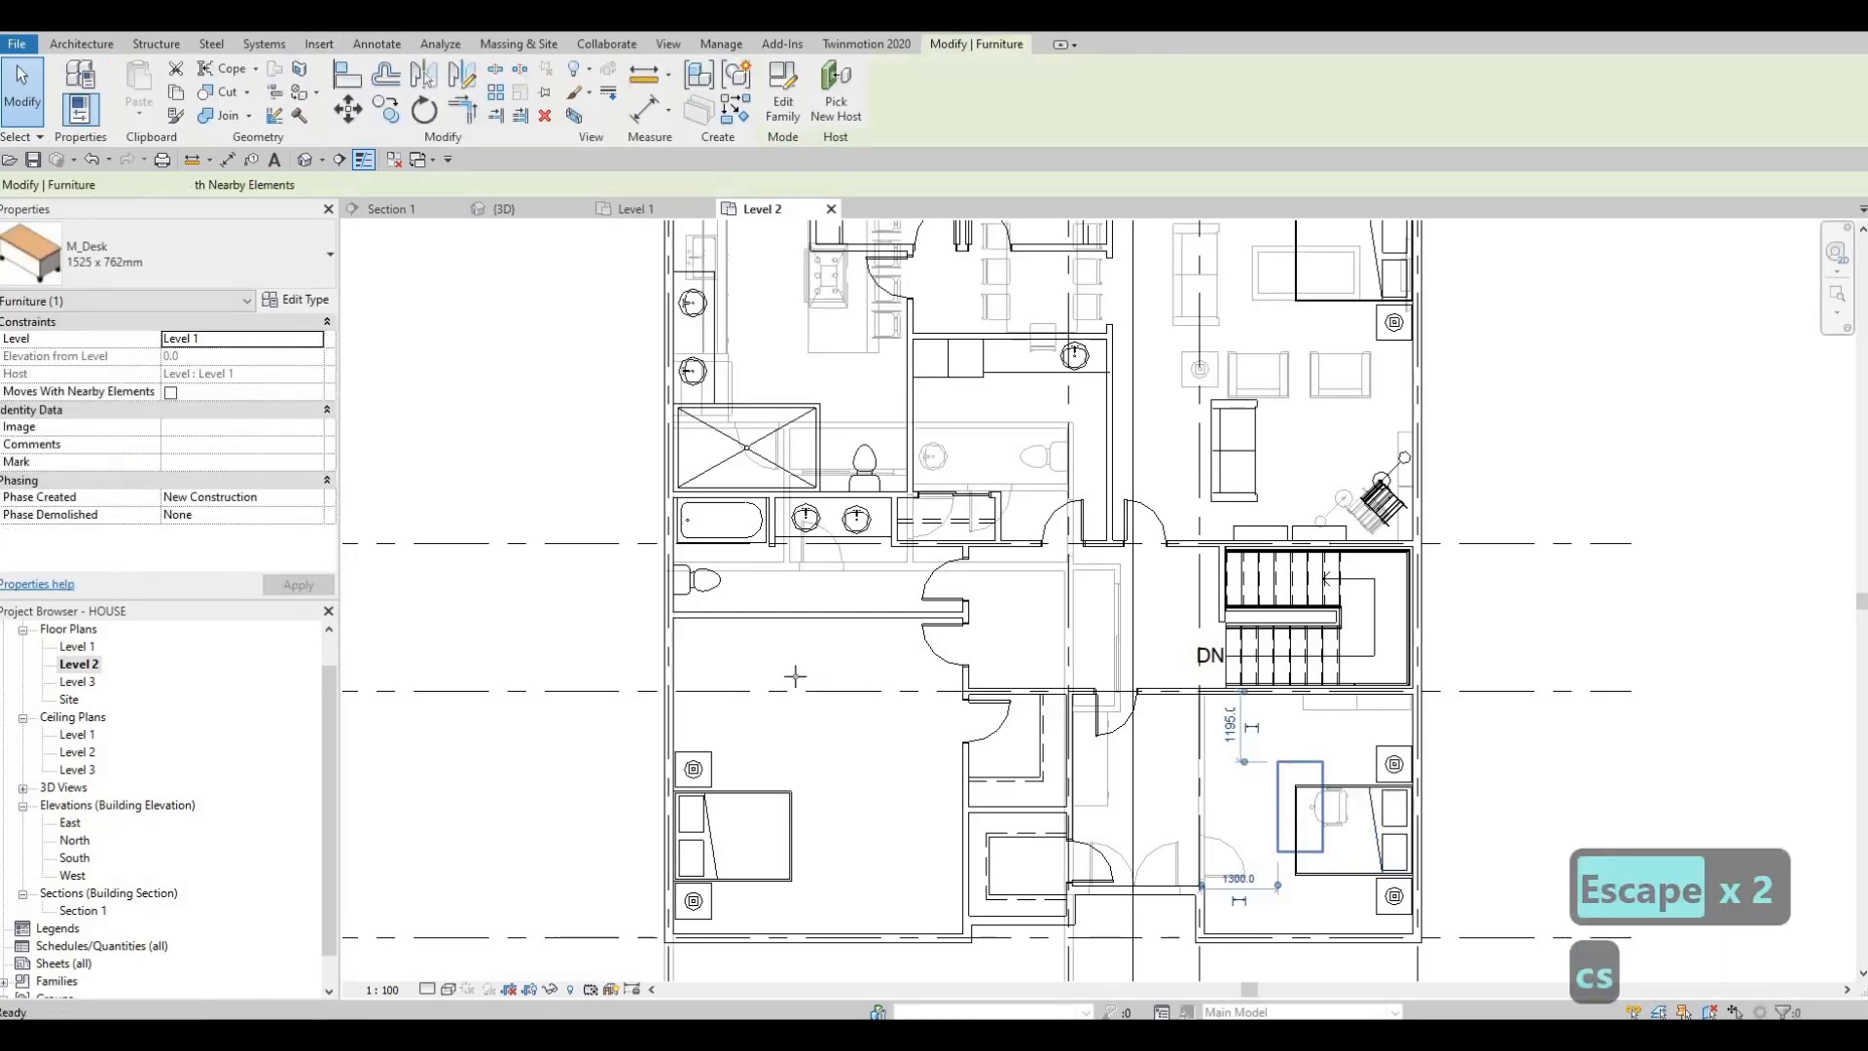
pyautogui.scroll(1, 728, 642)
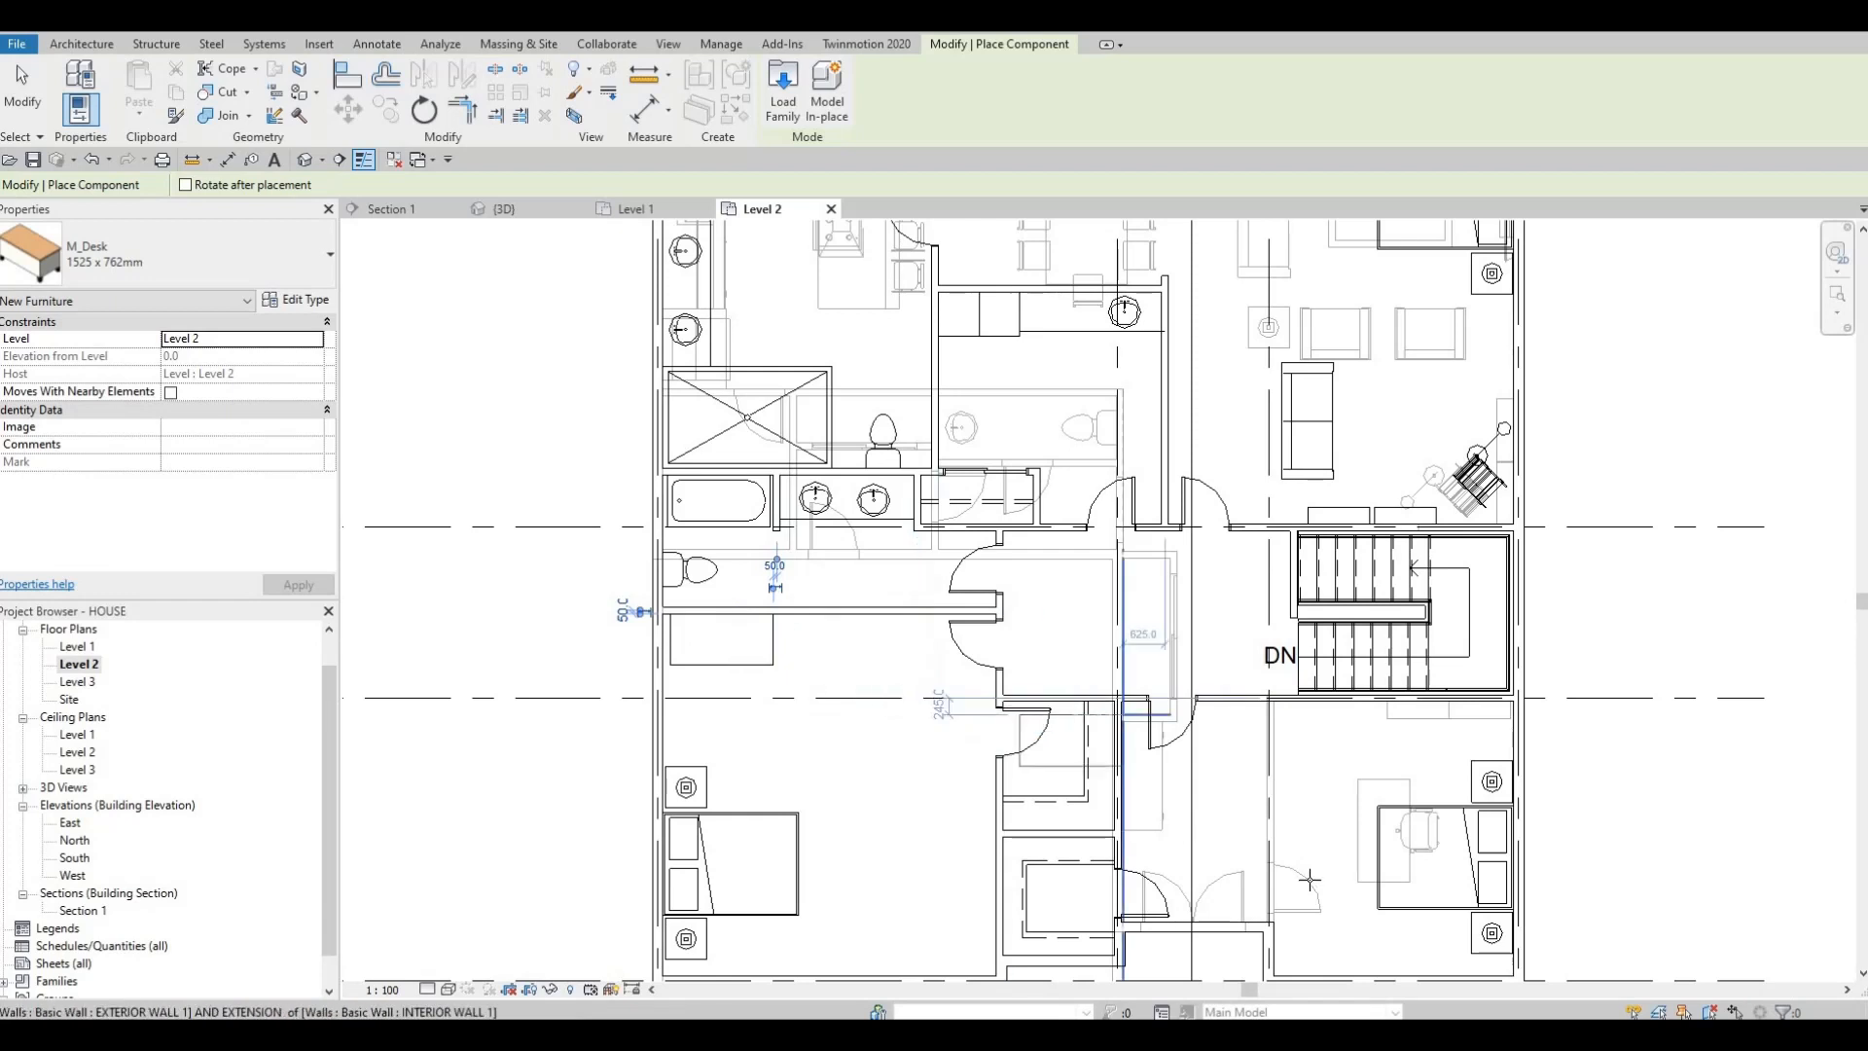
pyautogui.press('Escape')
pyautogui.press('Escape')
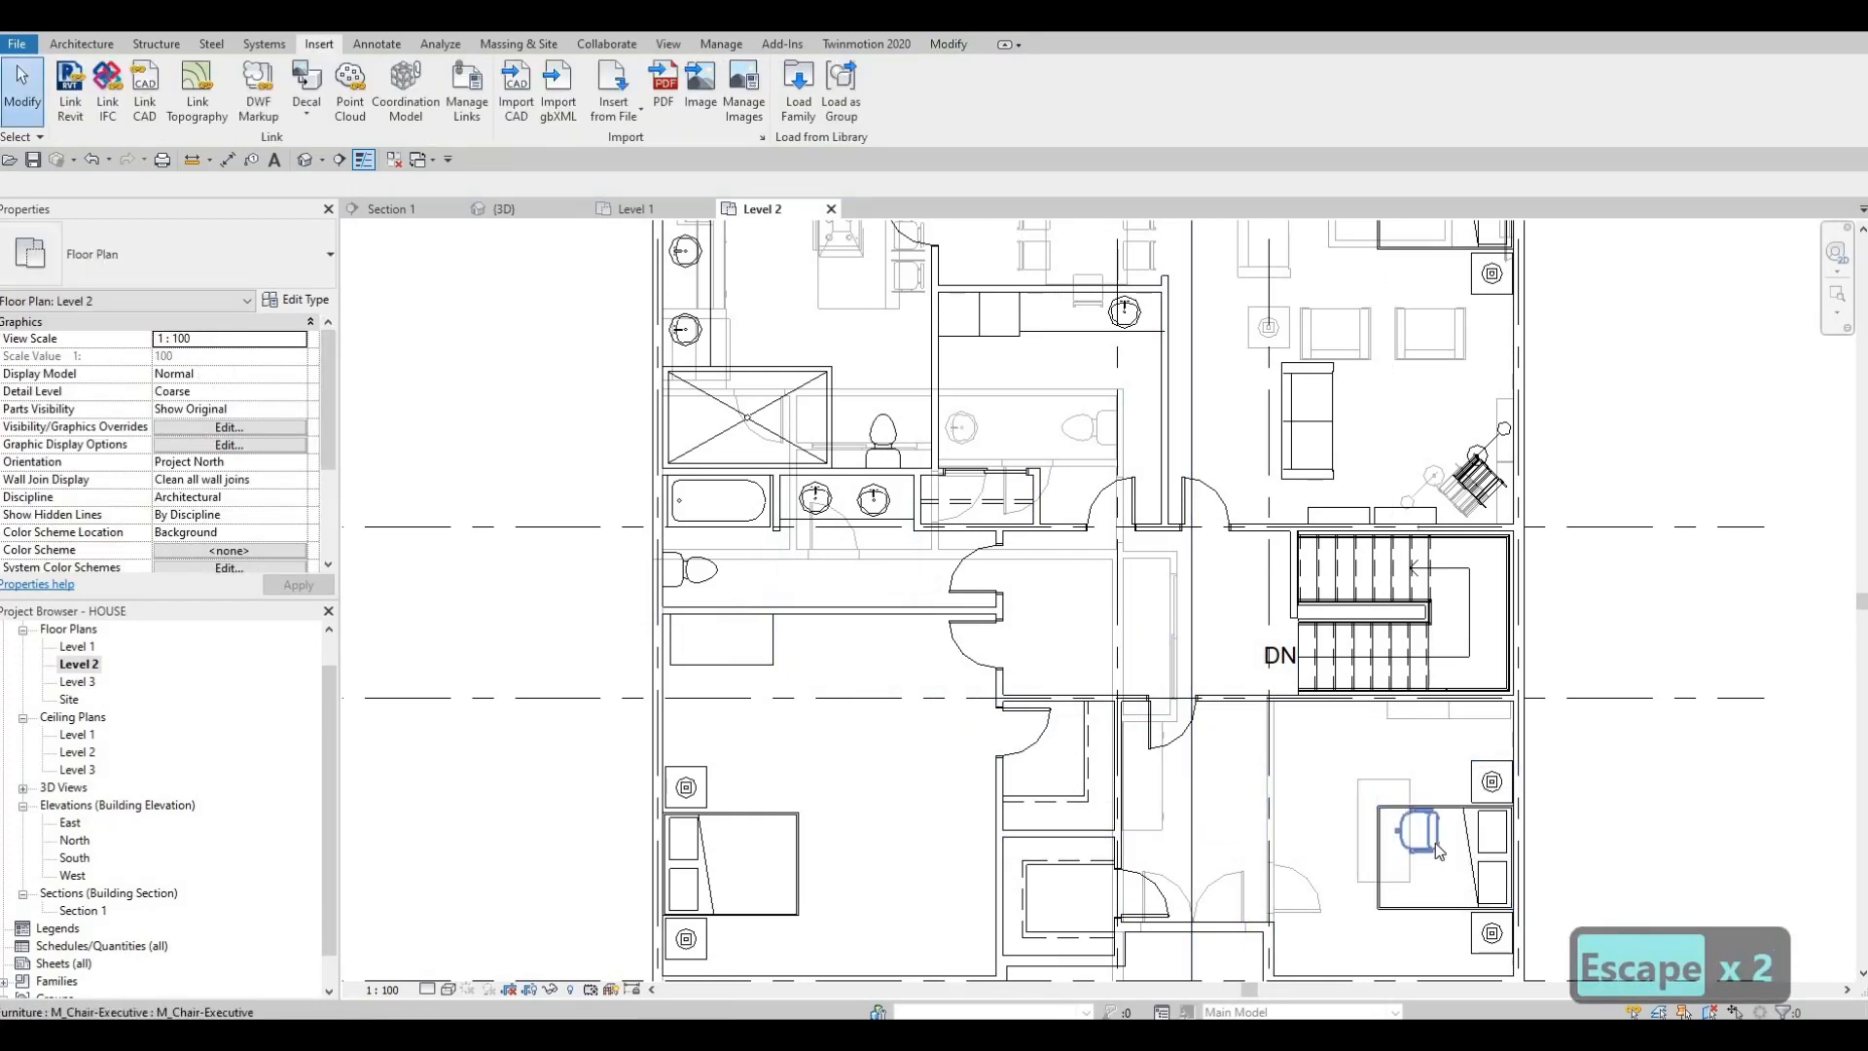
# - Place an executive chair like the underlay's on the south side of the southwest bedroom's desk, facing it
pyautogui.click(1434, 843)
pyautogui.press('c')
pyautogui.press('s')
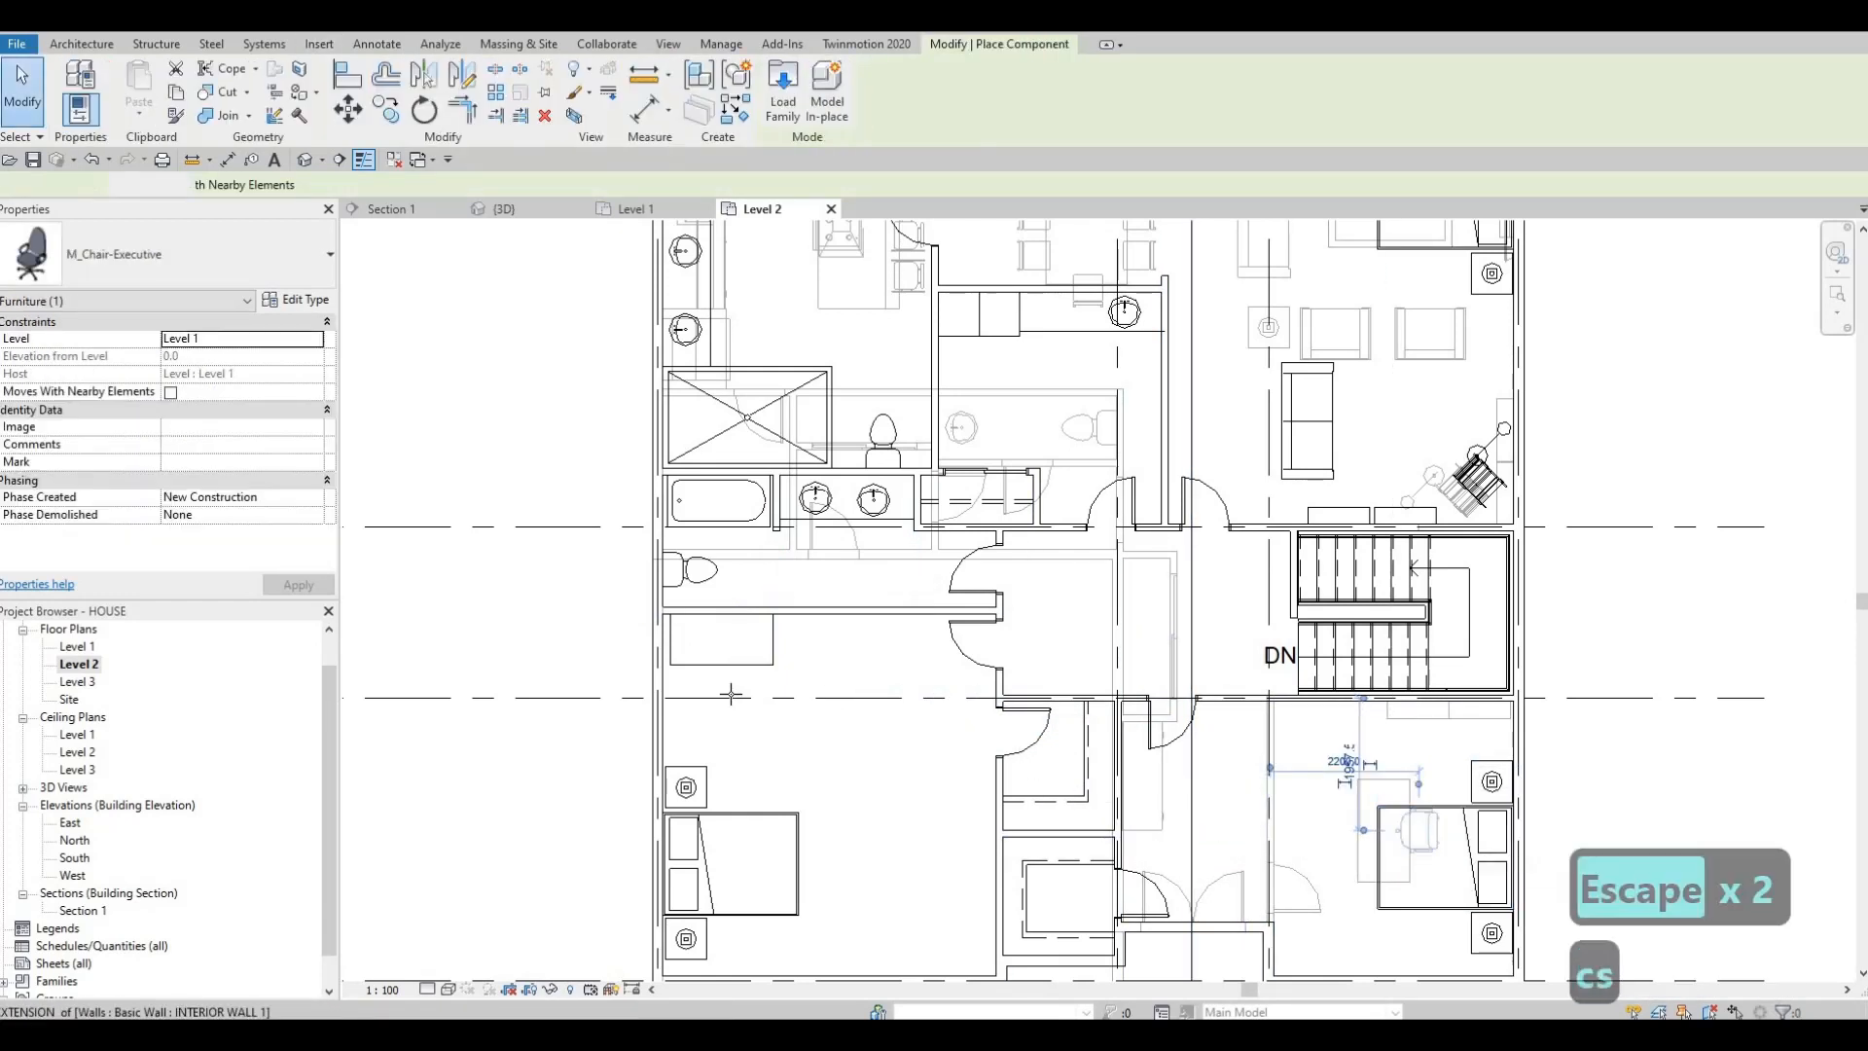
pyautogui.scroll(2, 744, 693)
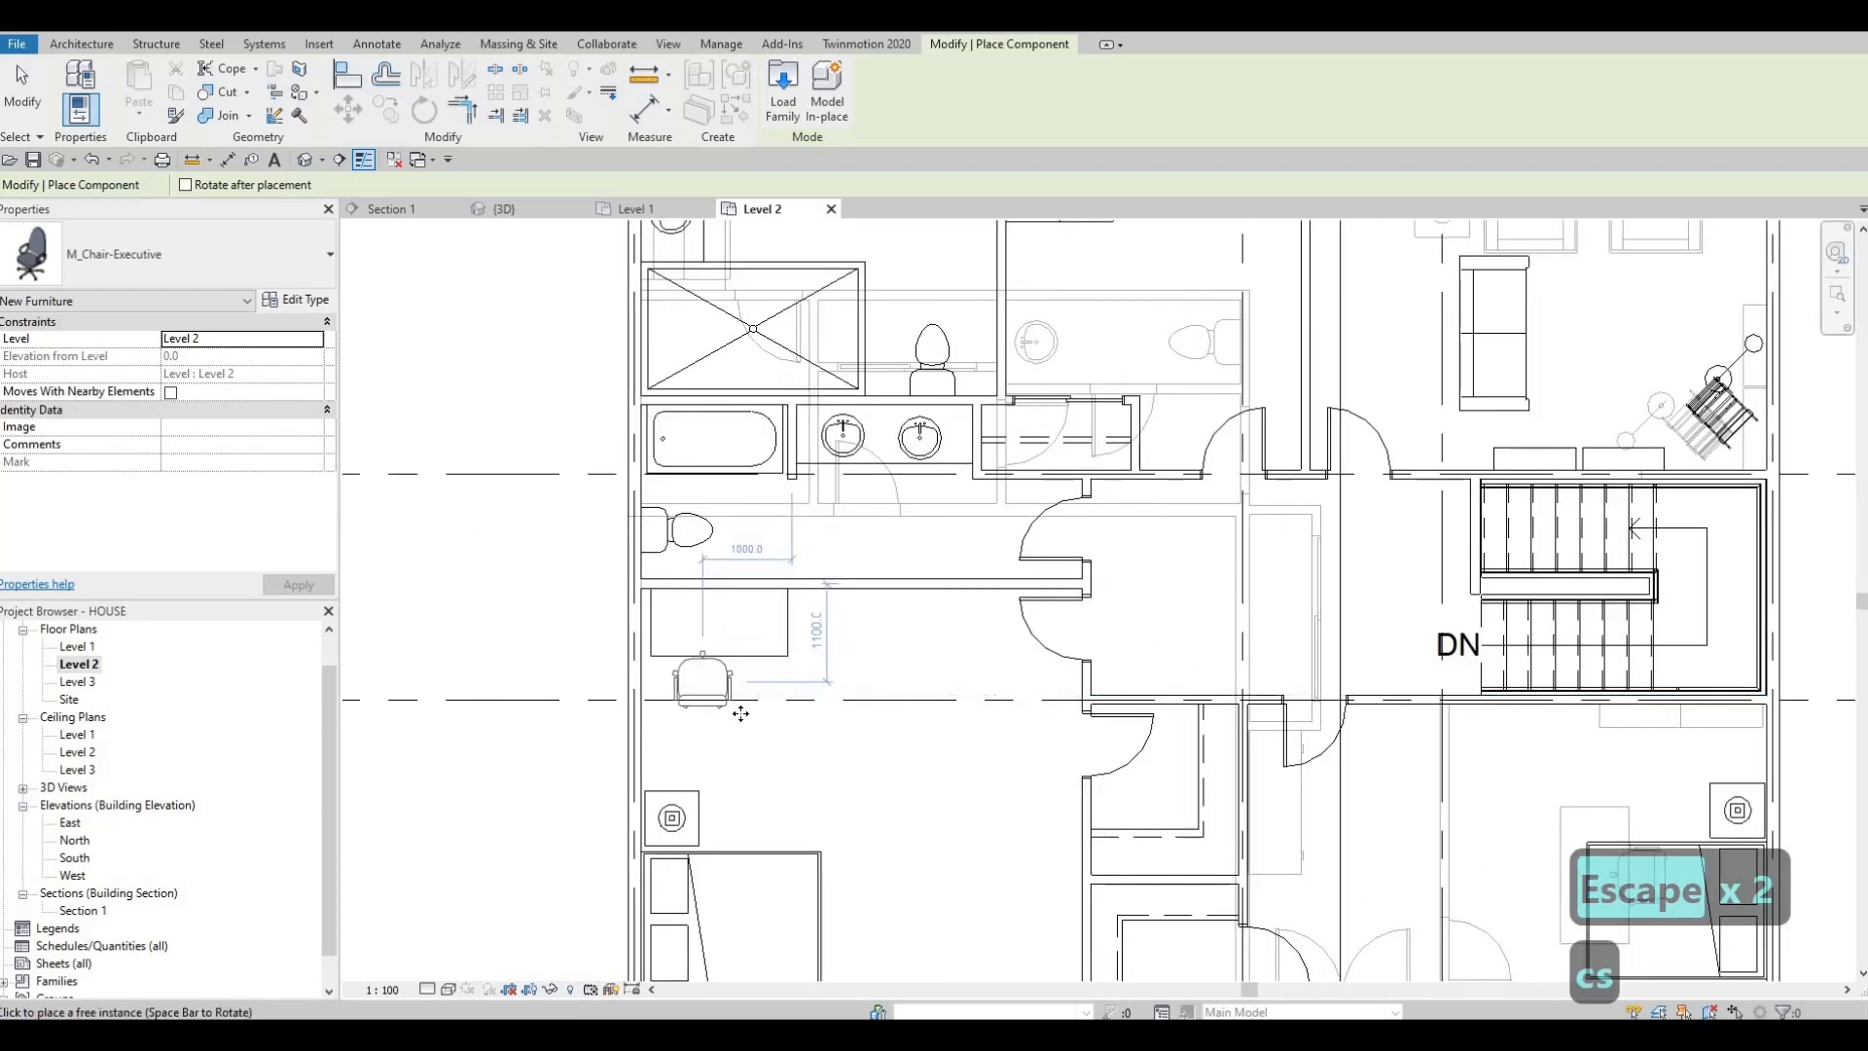
pyautogui.click(702, 684)
pyautogui.press('Escape')
pyautogui.press('Escape')
# - Place a 1270 mm flat-screen TV like the underlay's against the northeast bedroom's east wall, rotated to face the sofa
pyautogui.scroll(-2, 796, 724)
pyautogui.moveTo(583, 390); pyautogui.dragTo(583, 419, button='middle')
pyautogui.scroll(-3, 876, 622)
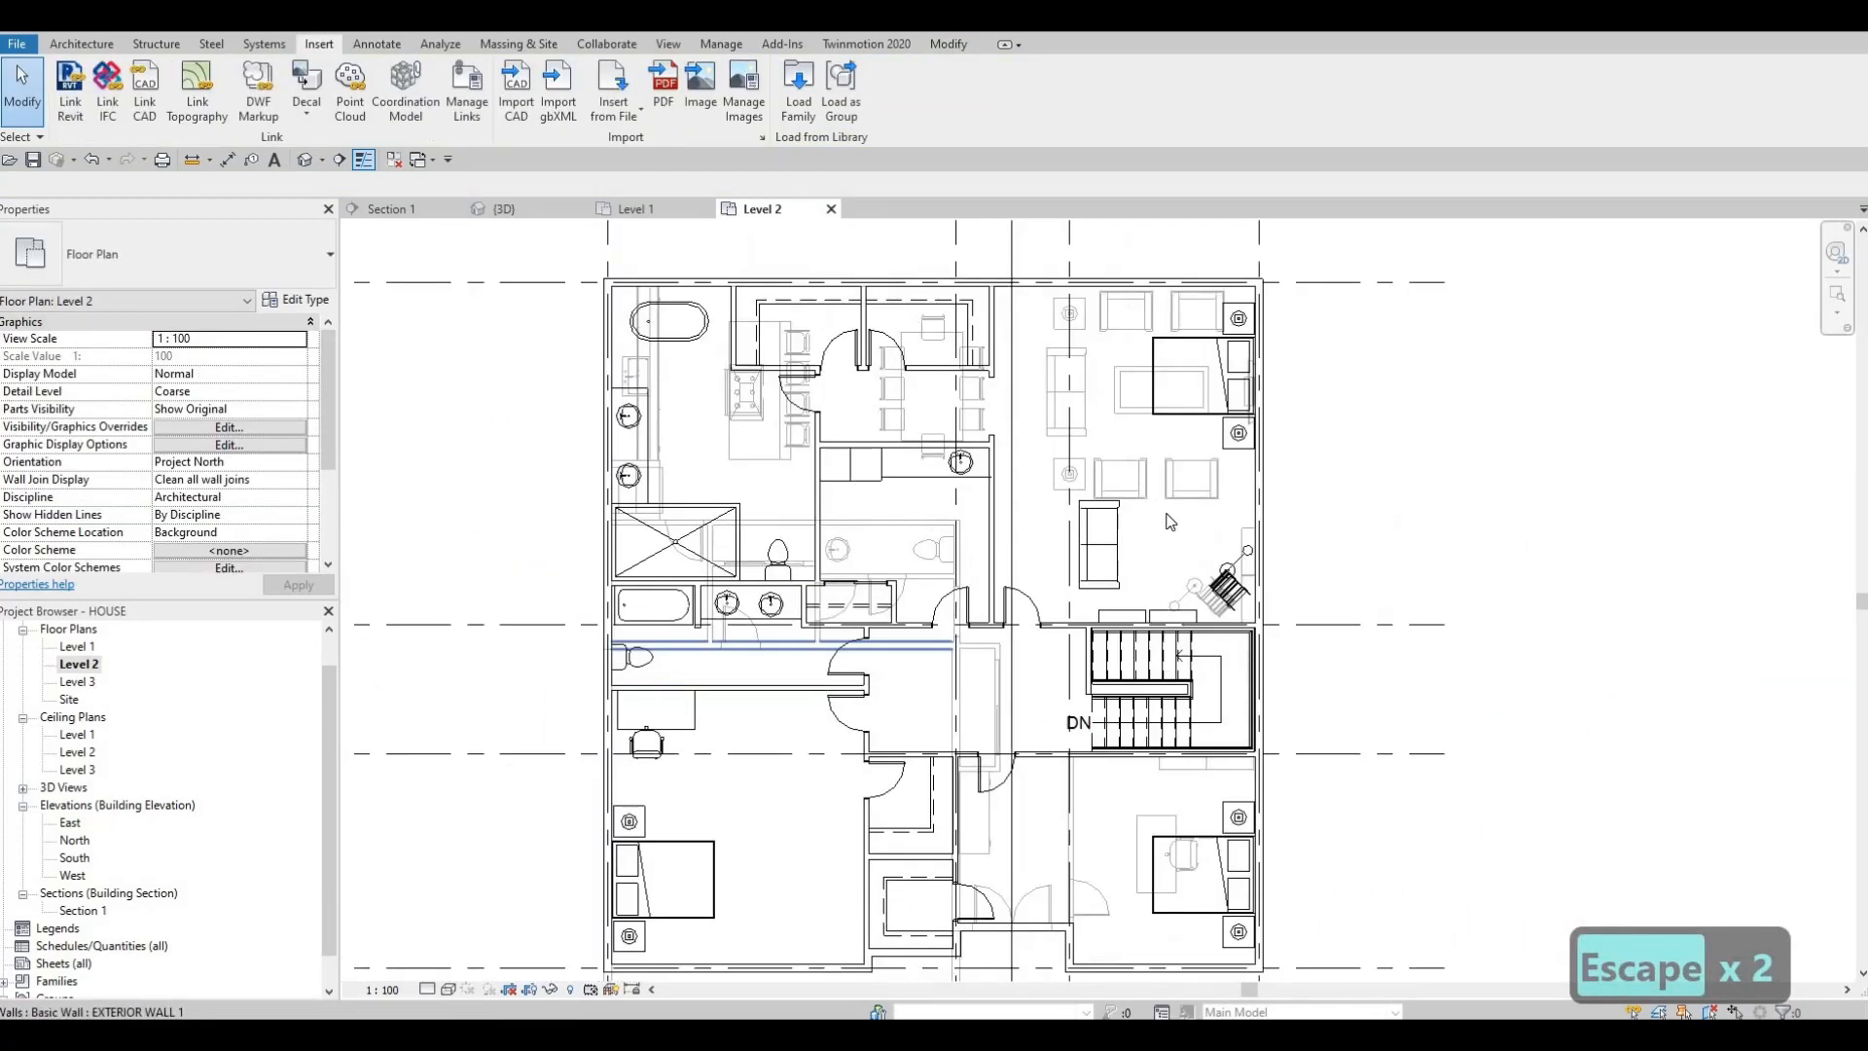
pyautogui.press('Escape')
pyautogui.scroll(6, 1211, 501)
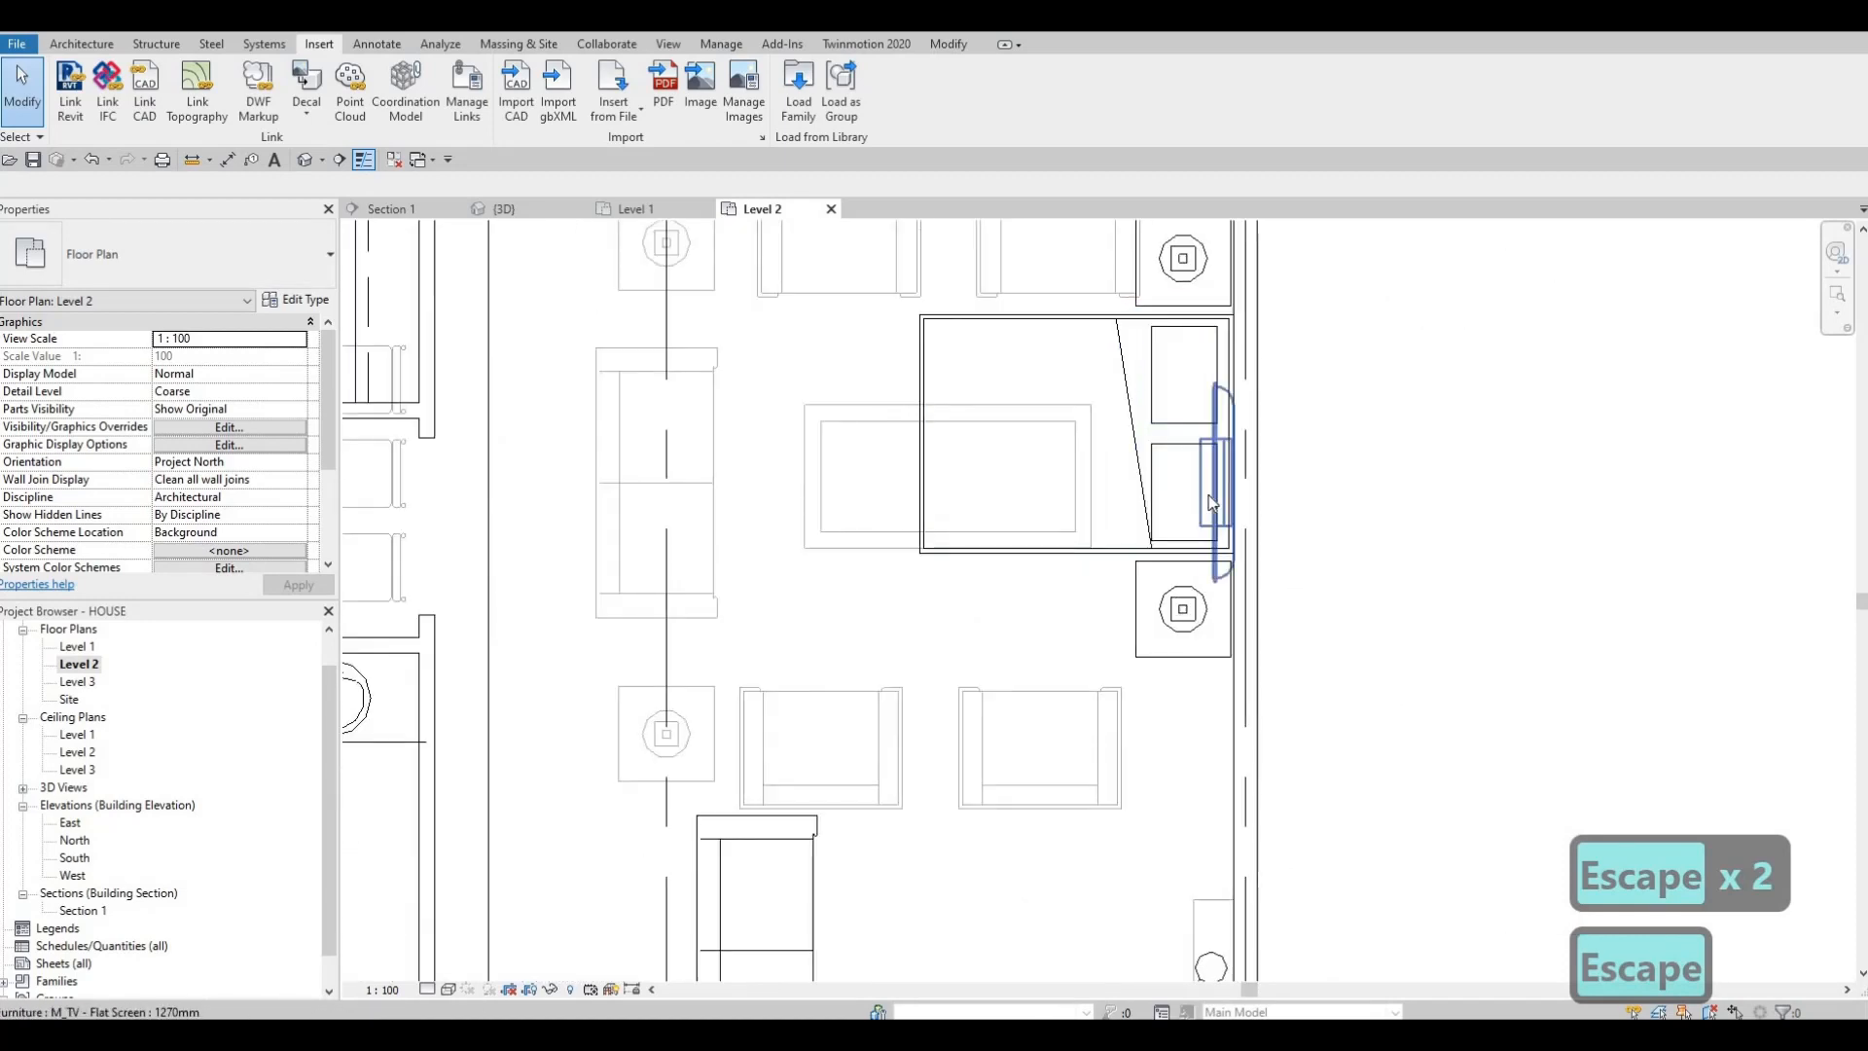
pyautogui.click(1214, 501)
pyautogui.press('c')
pyautogui.press('s')
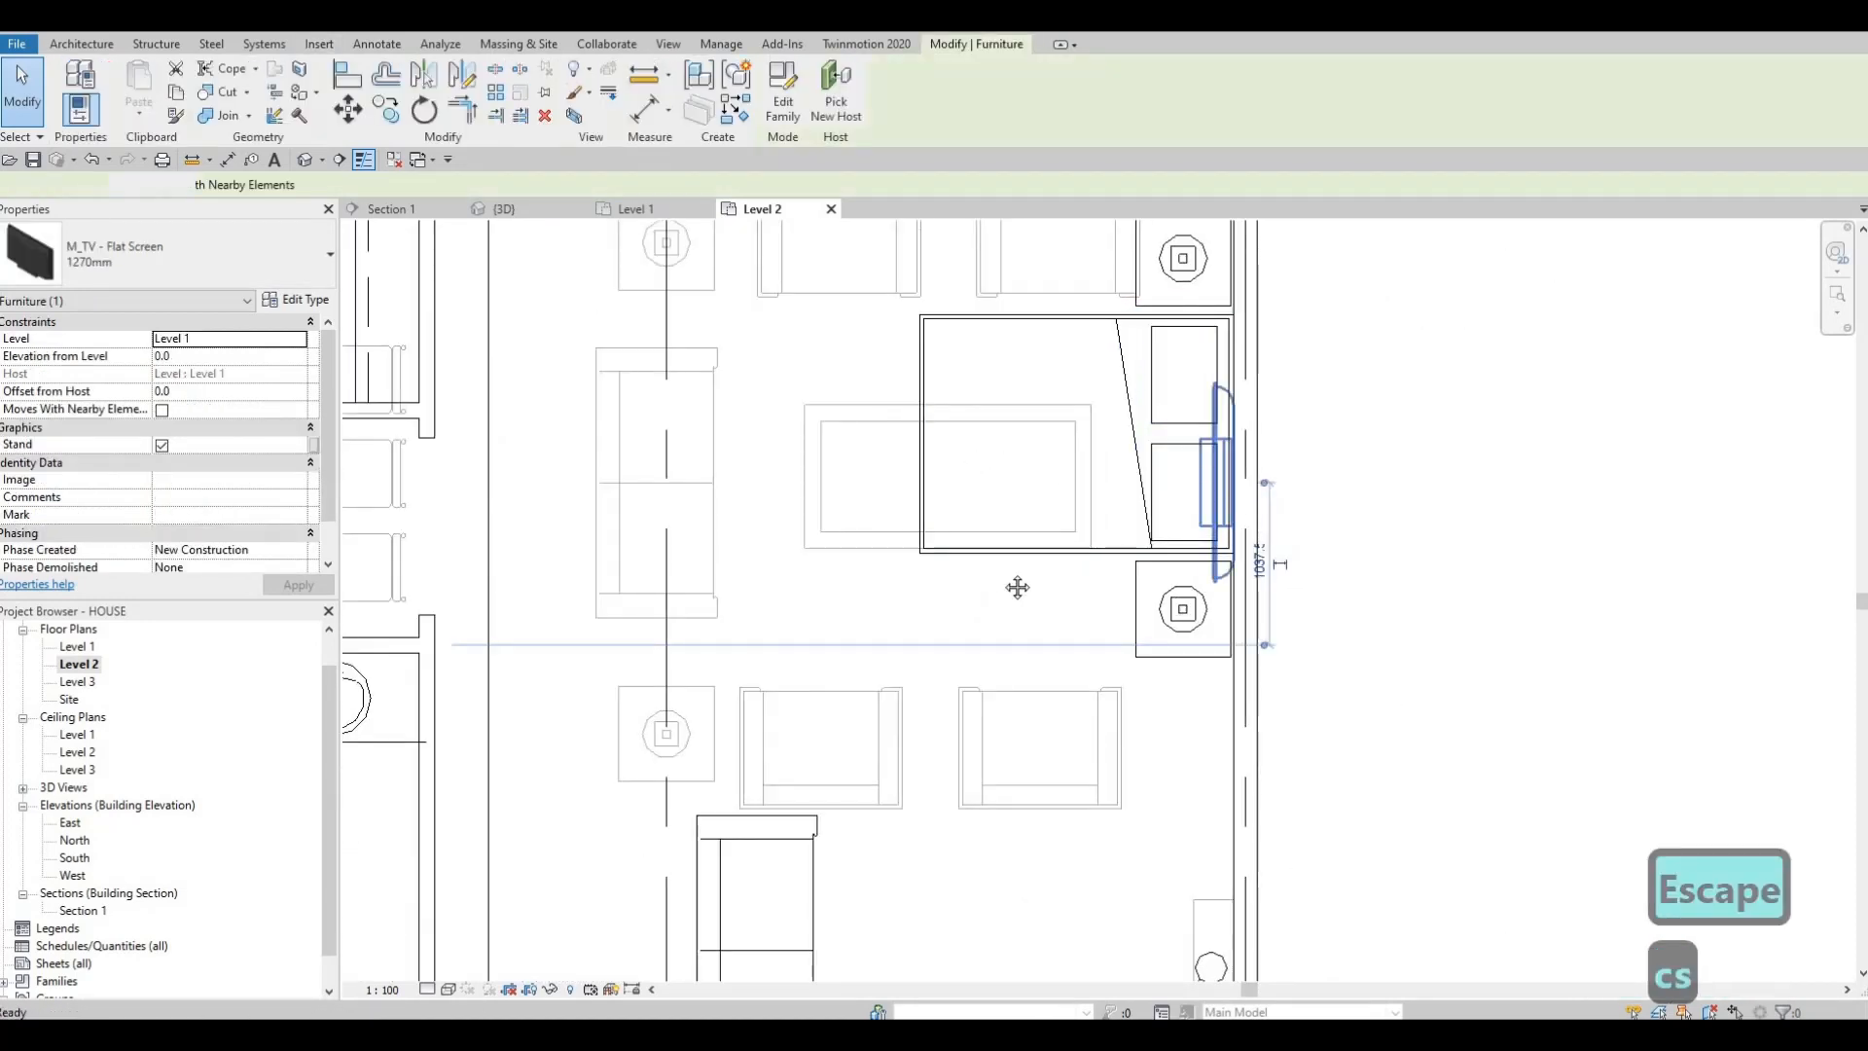
pyautogui.scroll(-5, 1017, 584)
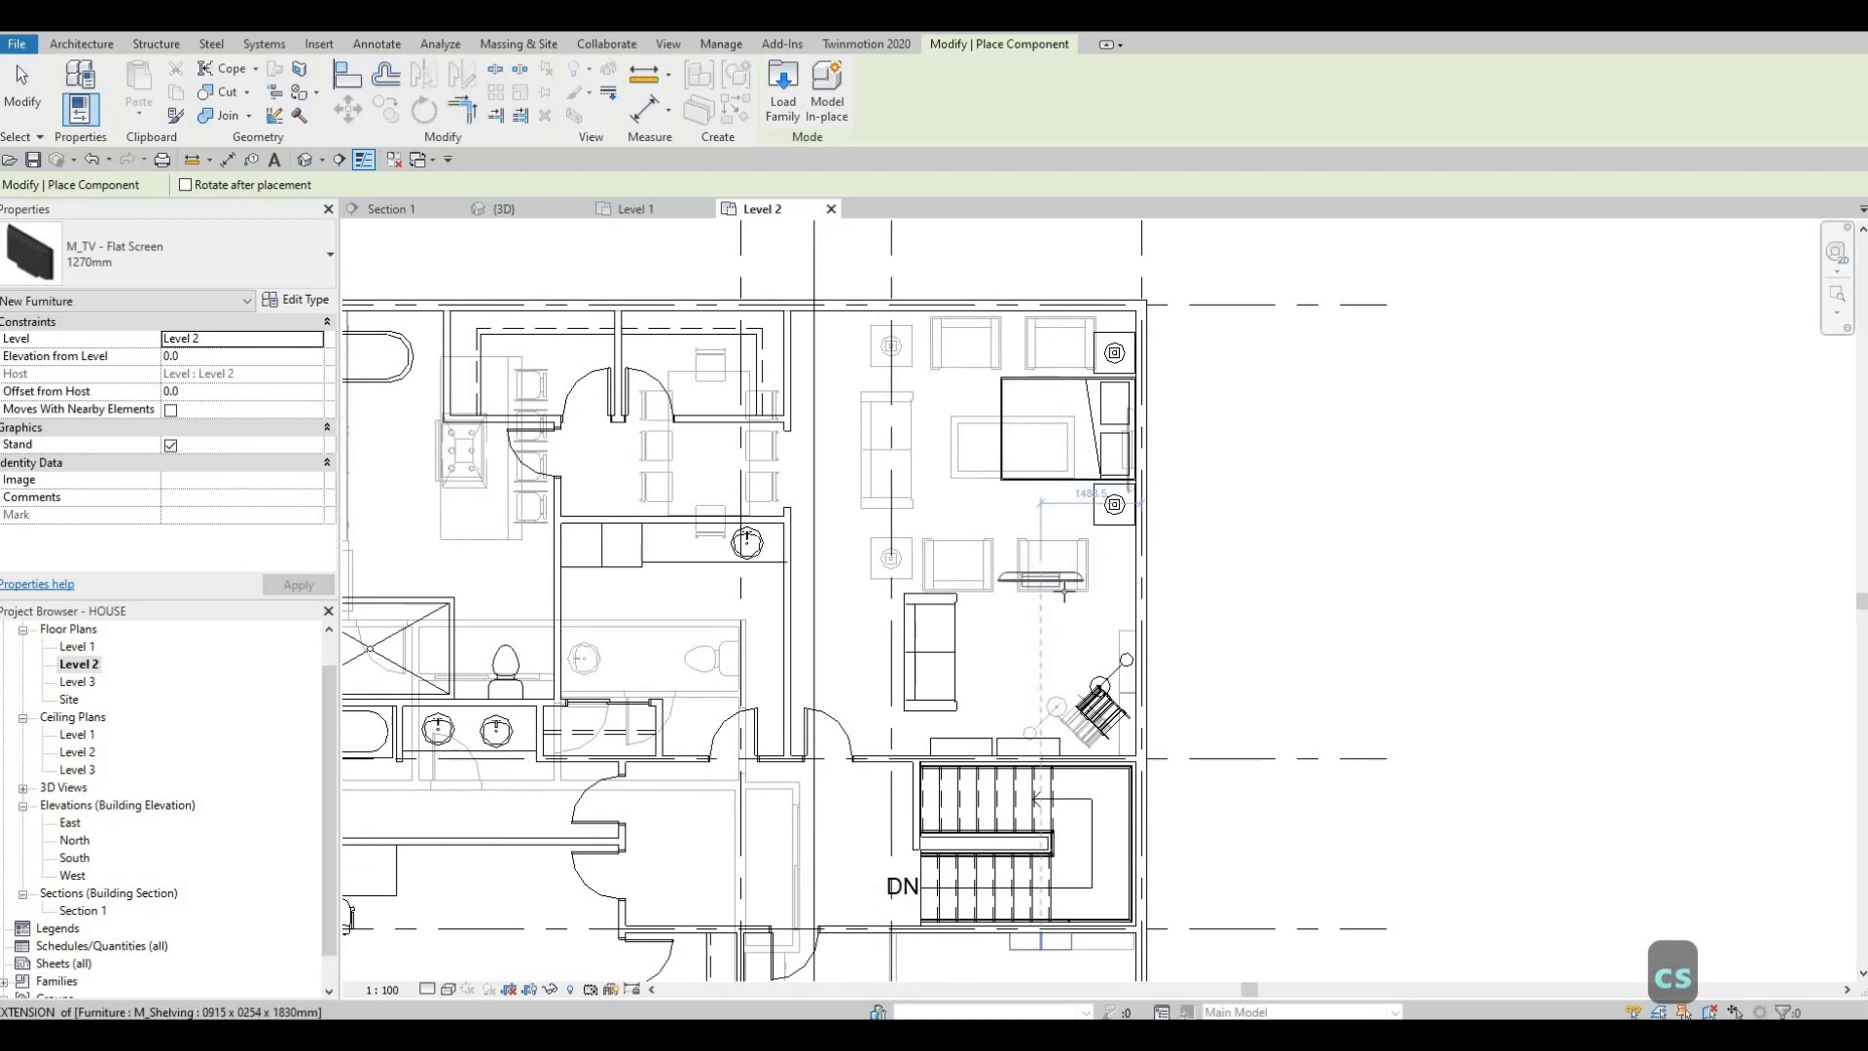
pyautogui.scroll(1, 1060, 589)
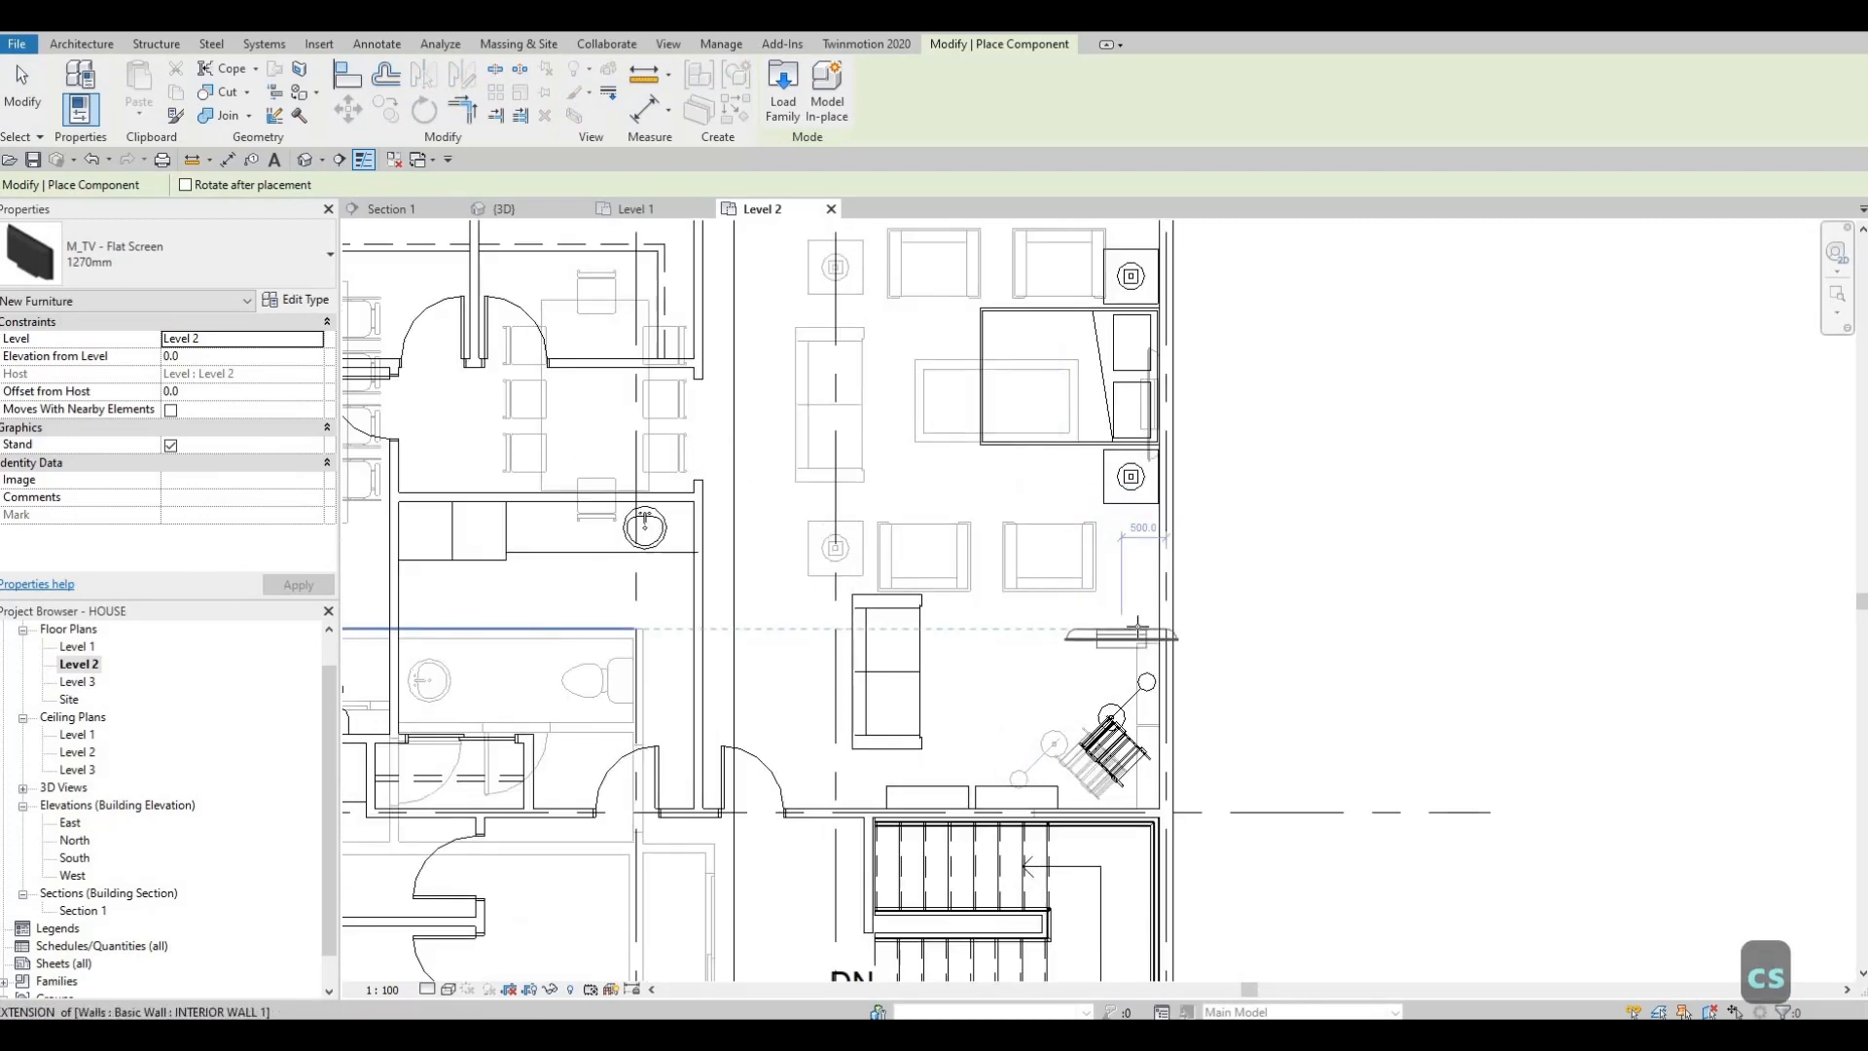
pyautogui.press('space')
pyautogui.press('space')
pyautogui.press('space')
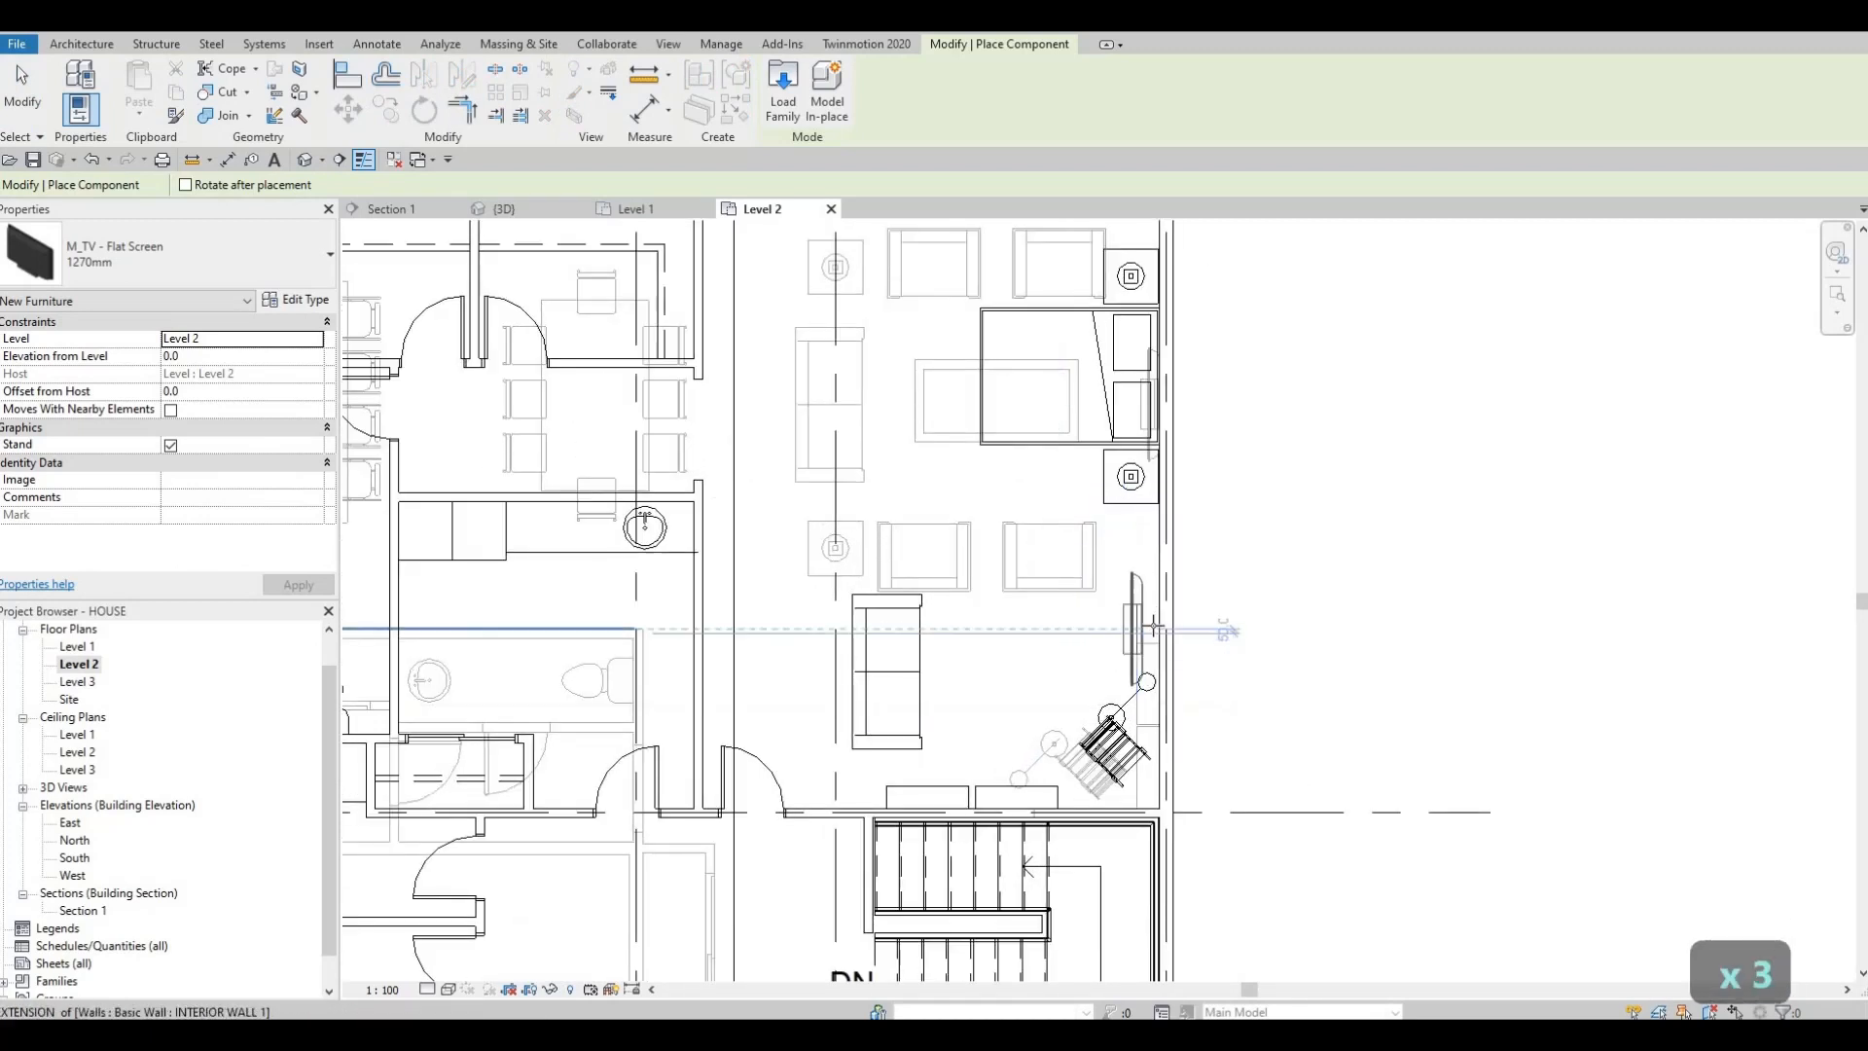
pyautogui.click(1159, 629)
pyautogui.scroll(1, 1043, 592)
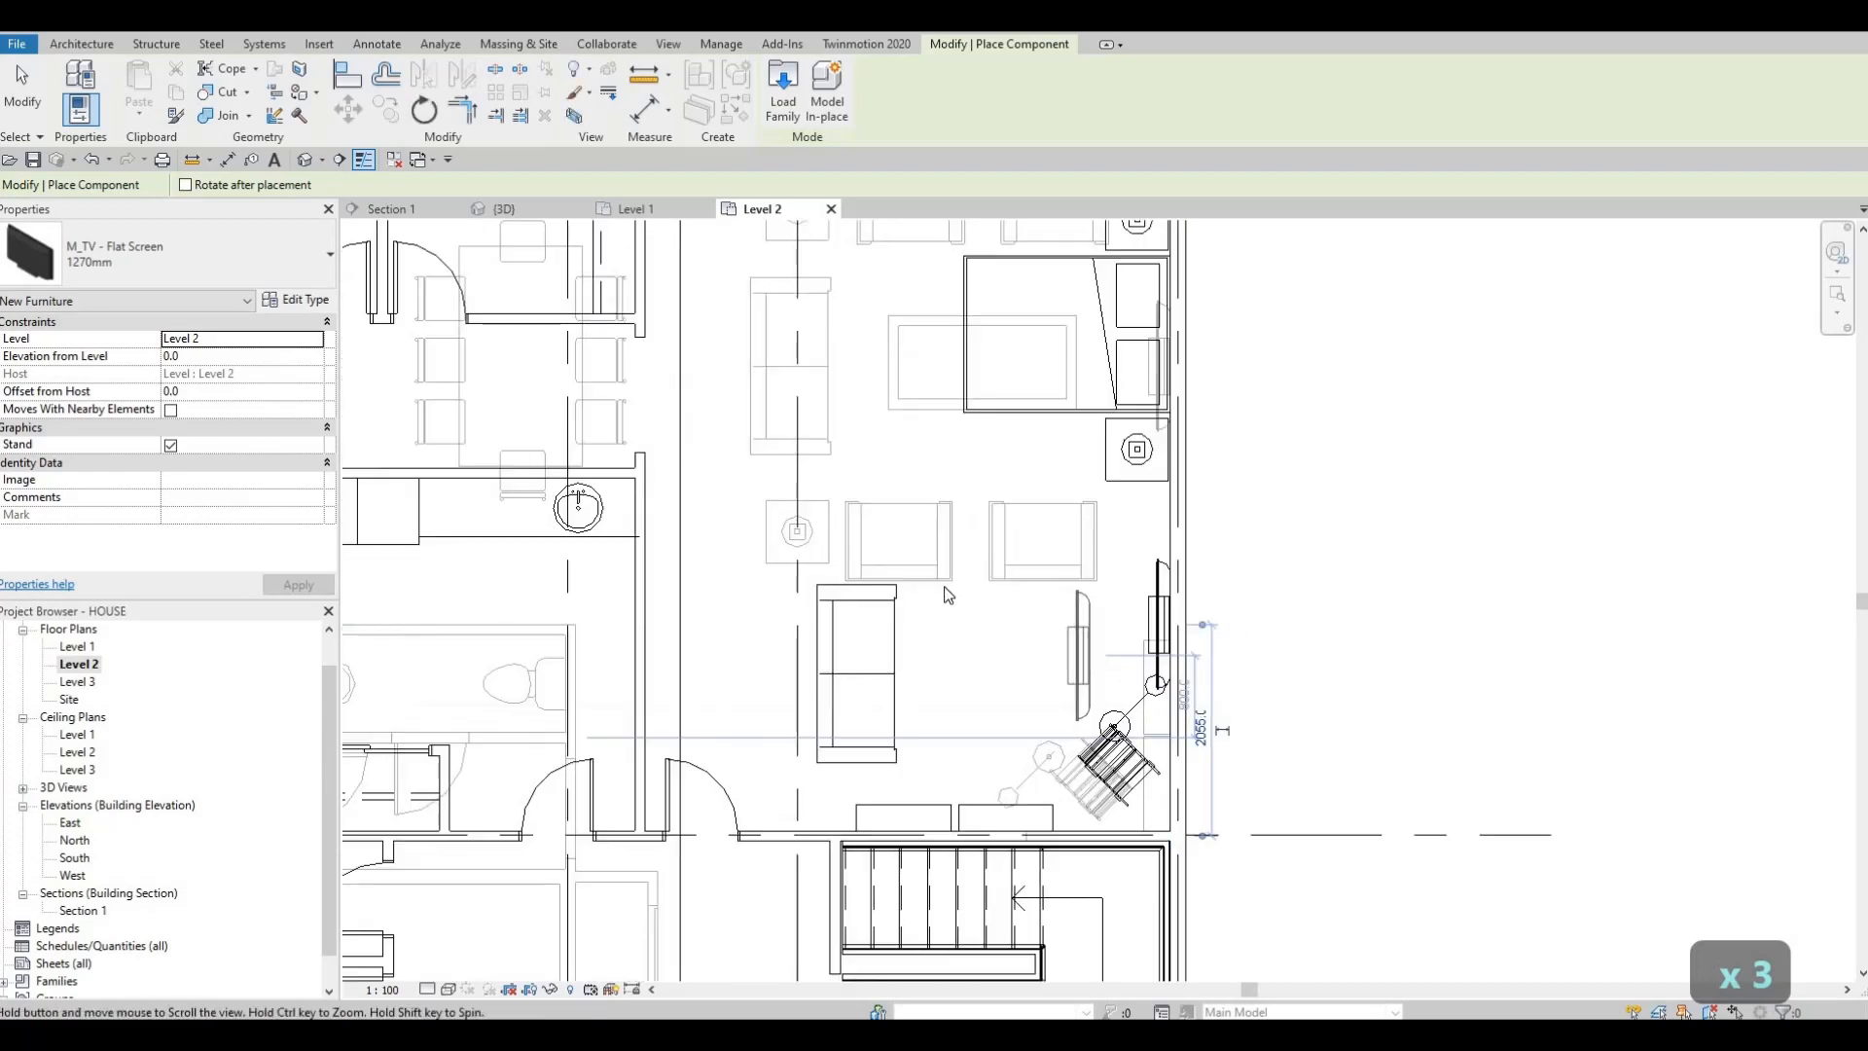
pyautogui.scroll(-1, 946, 592)
pyautogui.moveTo(919, 660); pyautogui.dragTo(919, 586, button='middle')
pyautogui.press('Escape')
pyautogui.press('Escape')
# - Nudge the northeast bedroom's sofa eight increments up and four right overall, lining it up opposite the TV
pyautogui.click(913, 579)
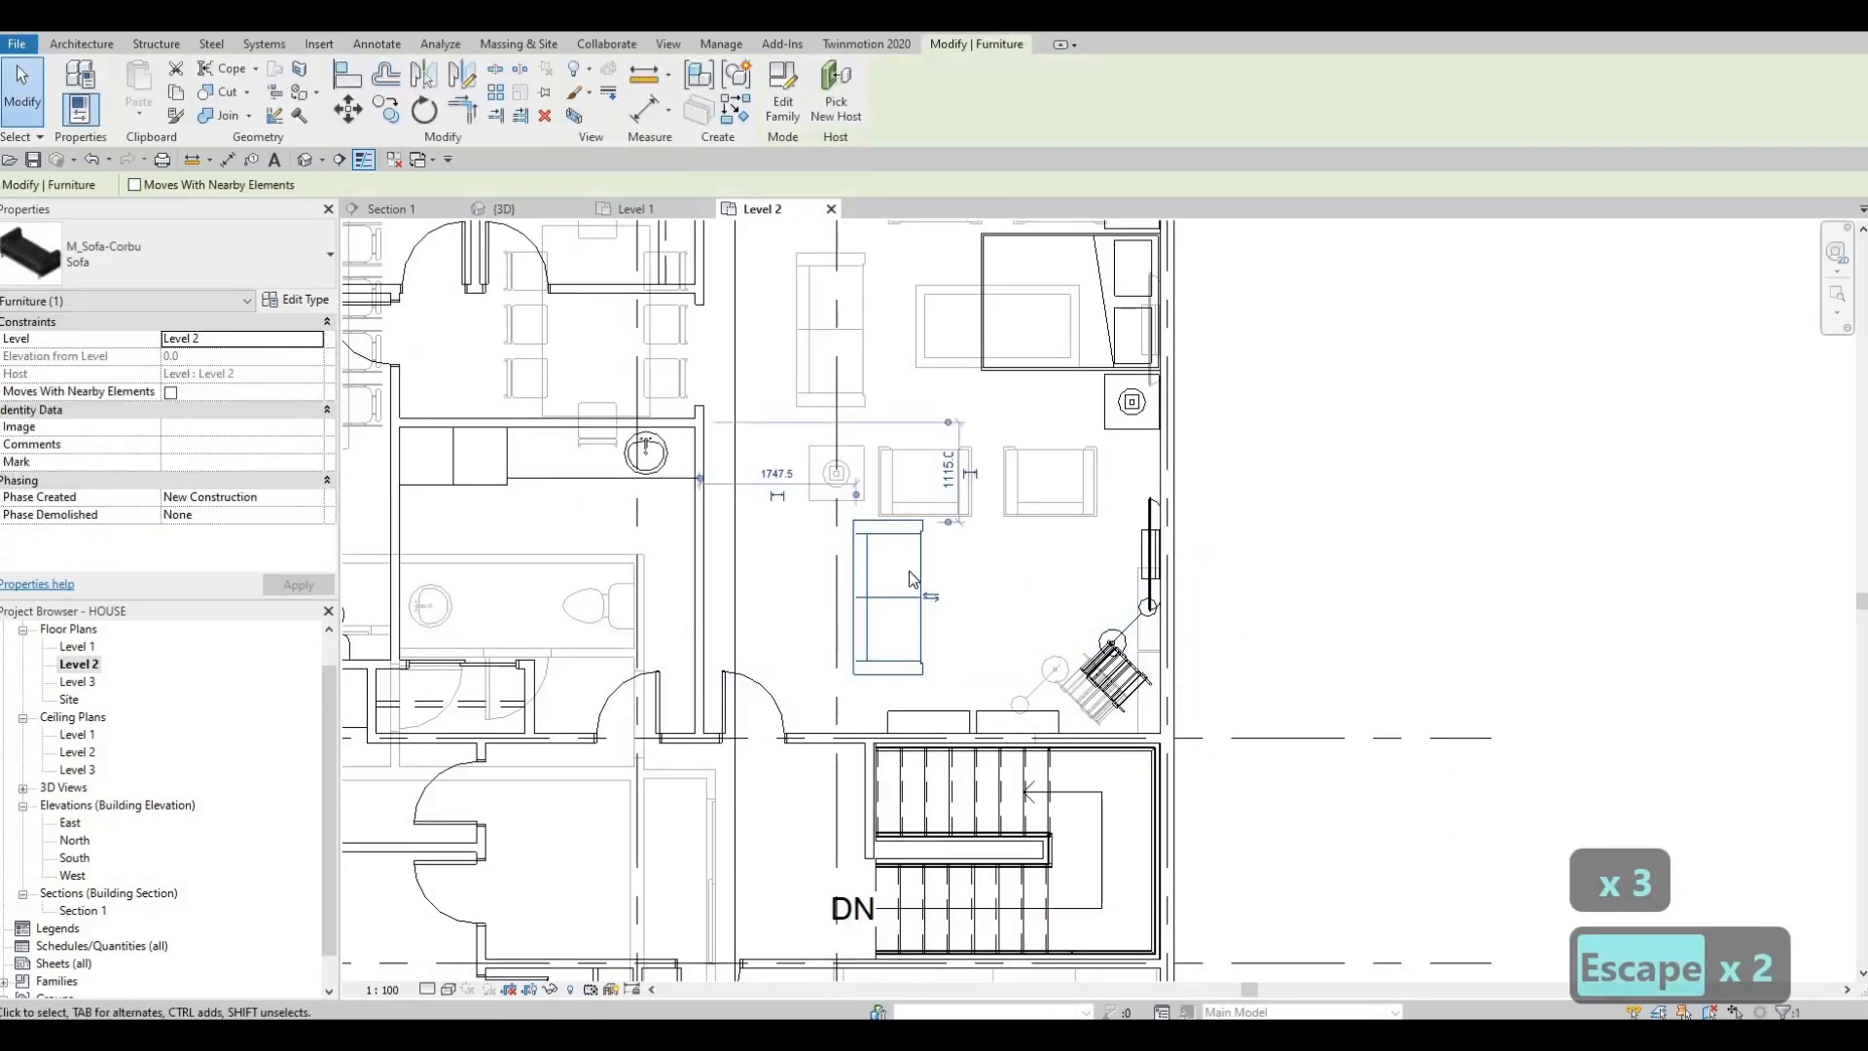
pyautogui.press('Up')
pyautogui.press('Up')
pyautogui.press('Up')
pyautogui.press('Up')
pyautogui.press('Up')
pyautogui.press('Up')
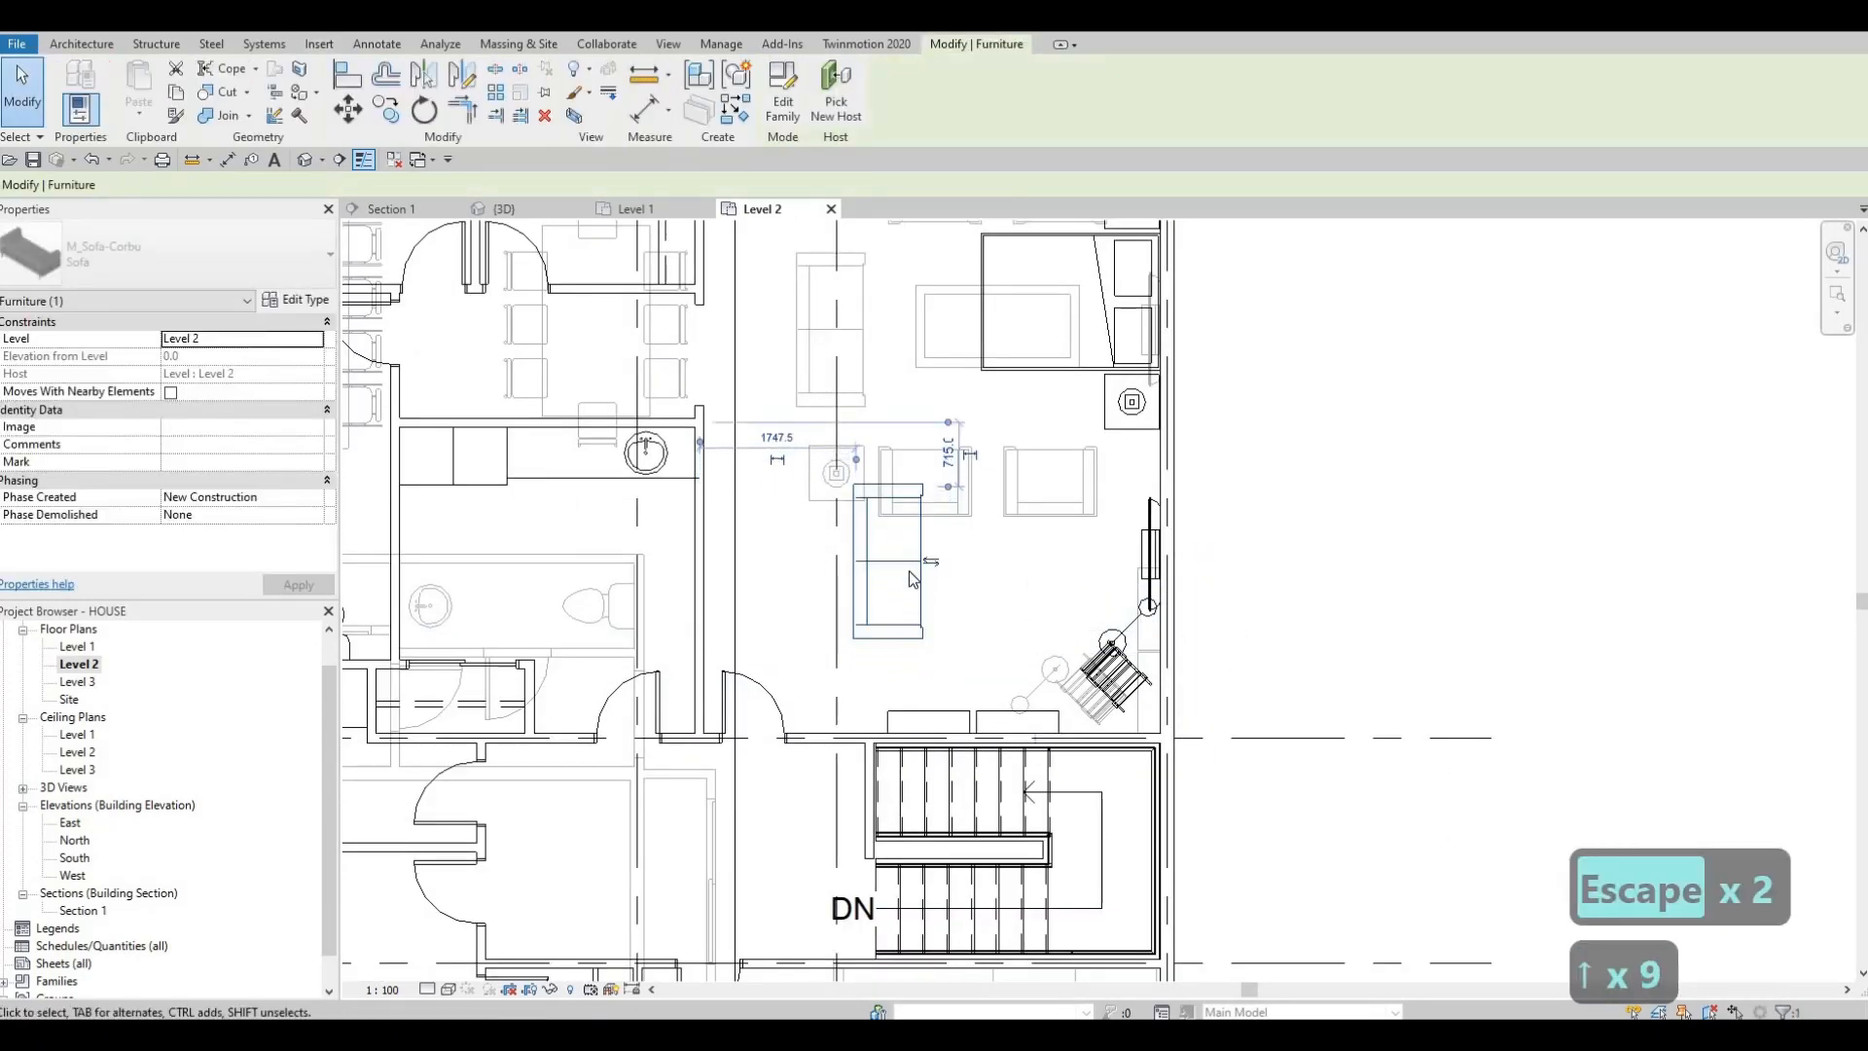
pyautogui.press('Down')
pyautogui.press('Right')
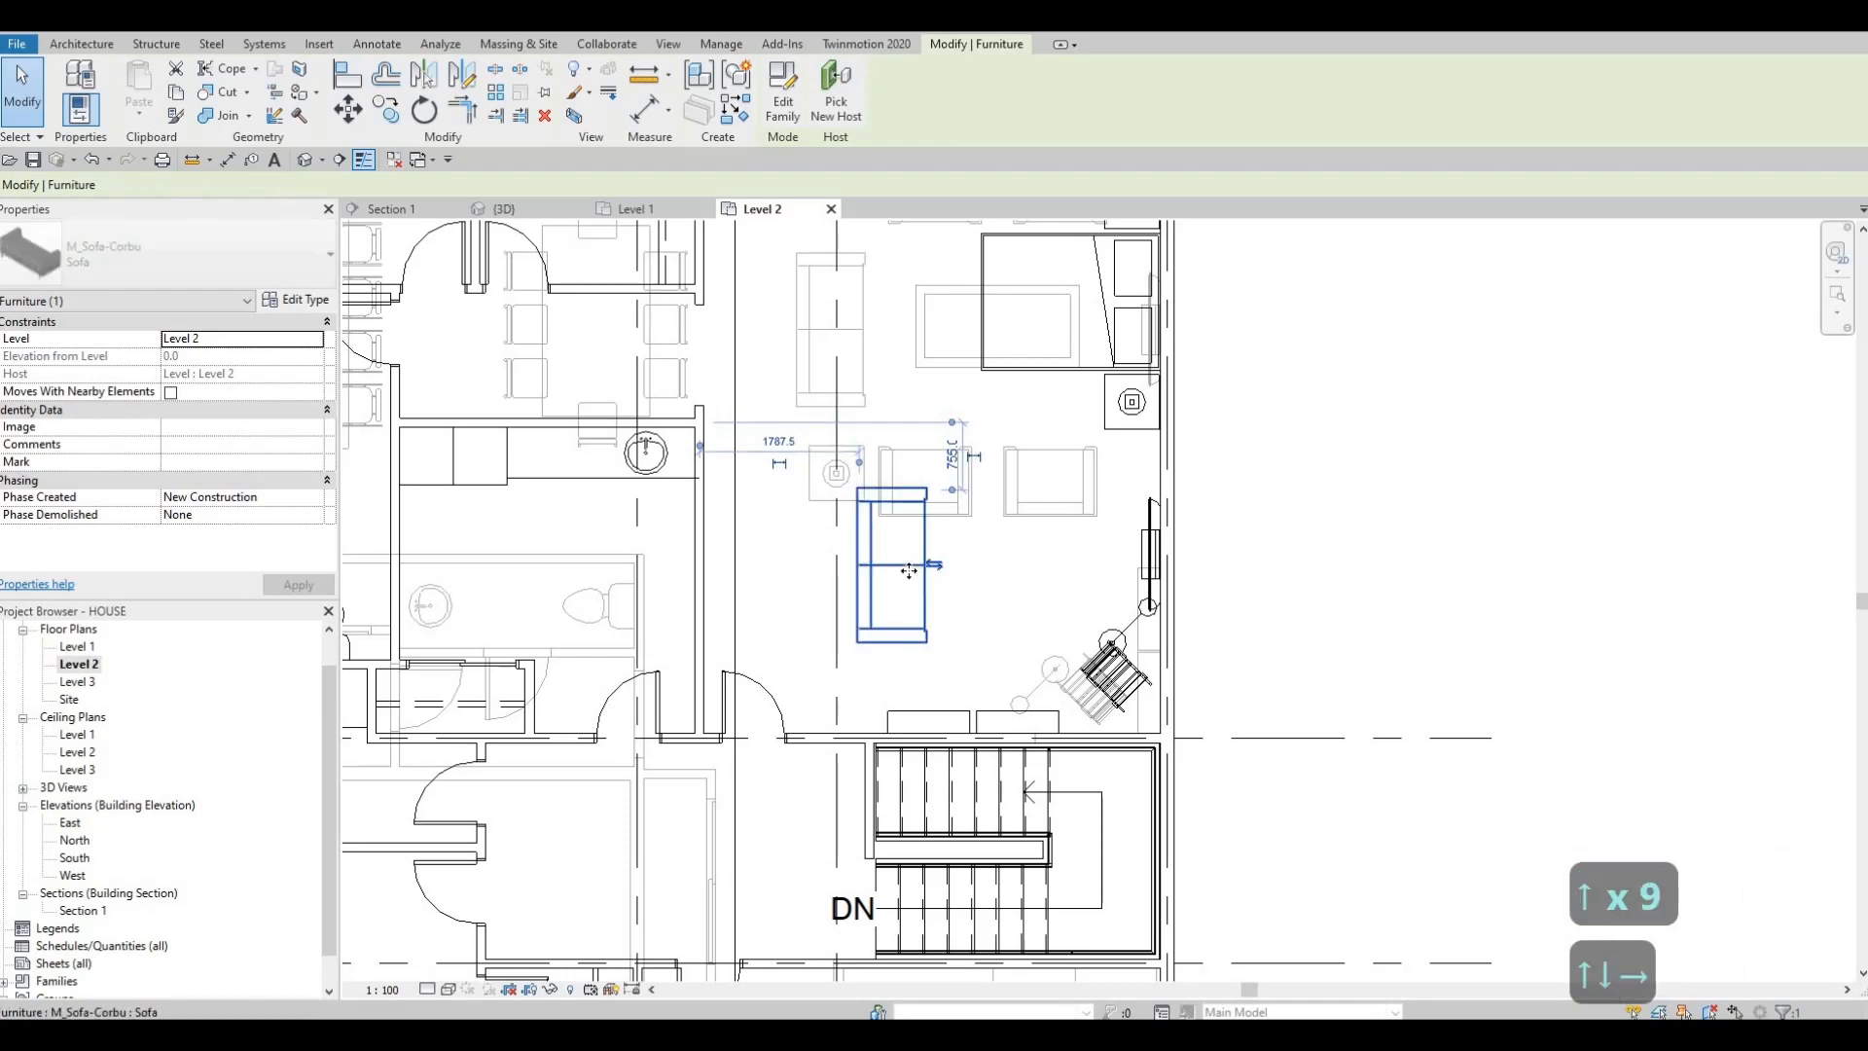
pyautogui.press('Right')
pyautogui.press('Right')
pyautogui.press('Down')
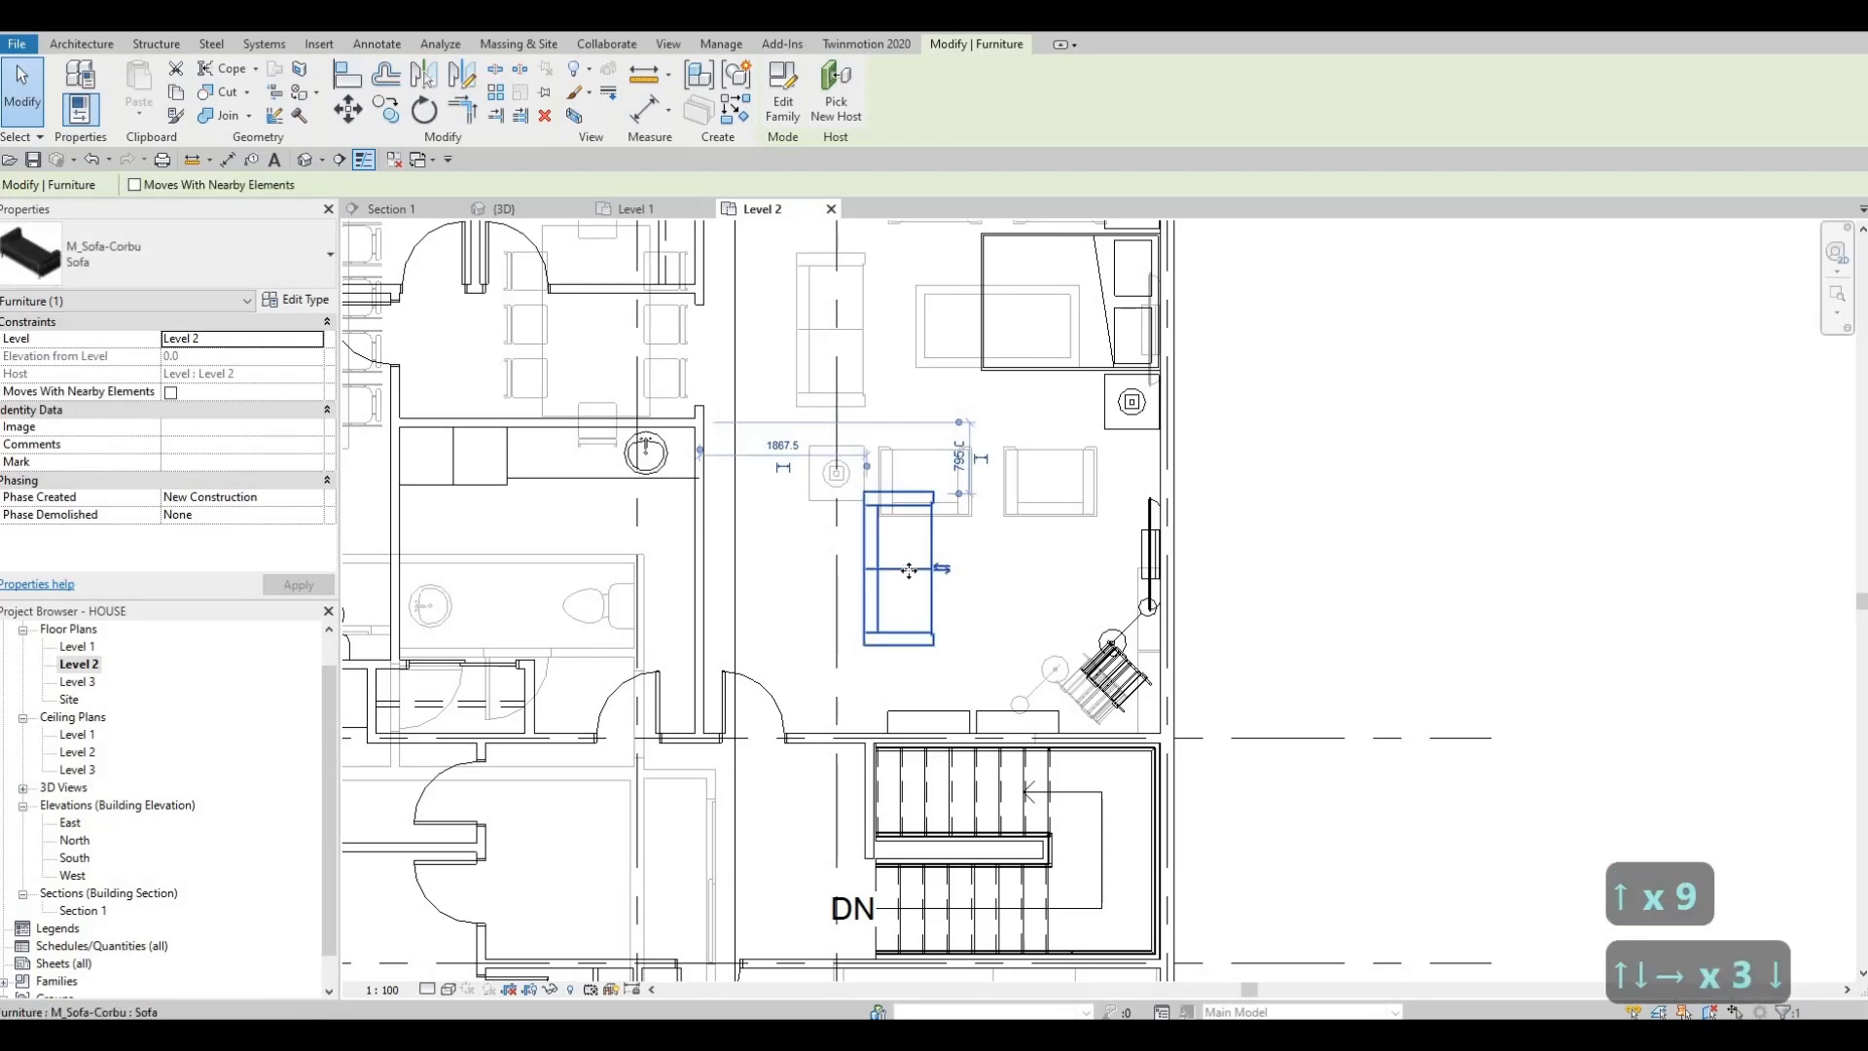
pyautogui.press('Right')
pyautogui.press('Escape')
pyautogui.press('Escape')
# - Turn off the Level 2 plan's underlay by setting its base level to None
pyautogui.scroll(-3, 908, 568)
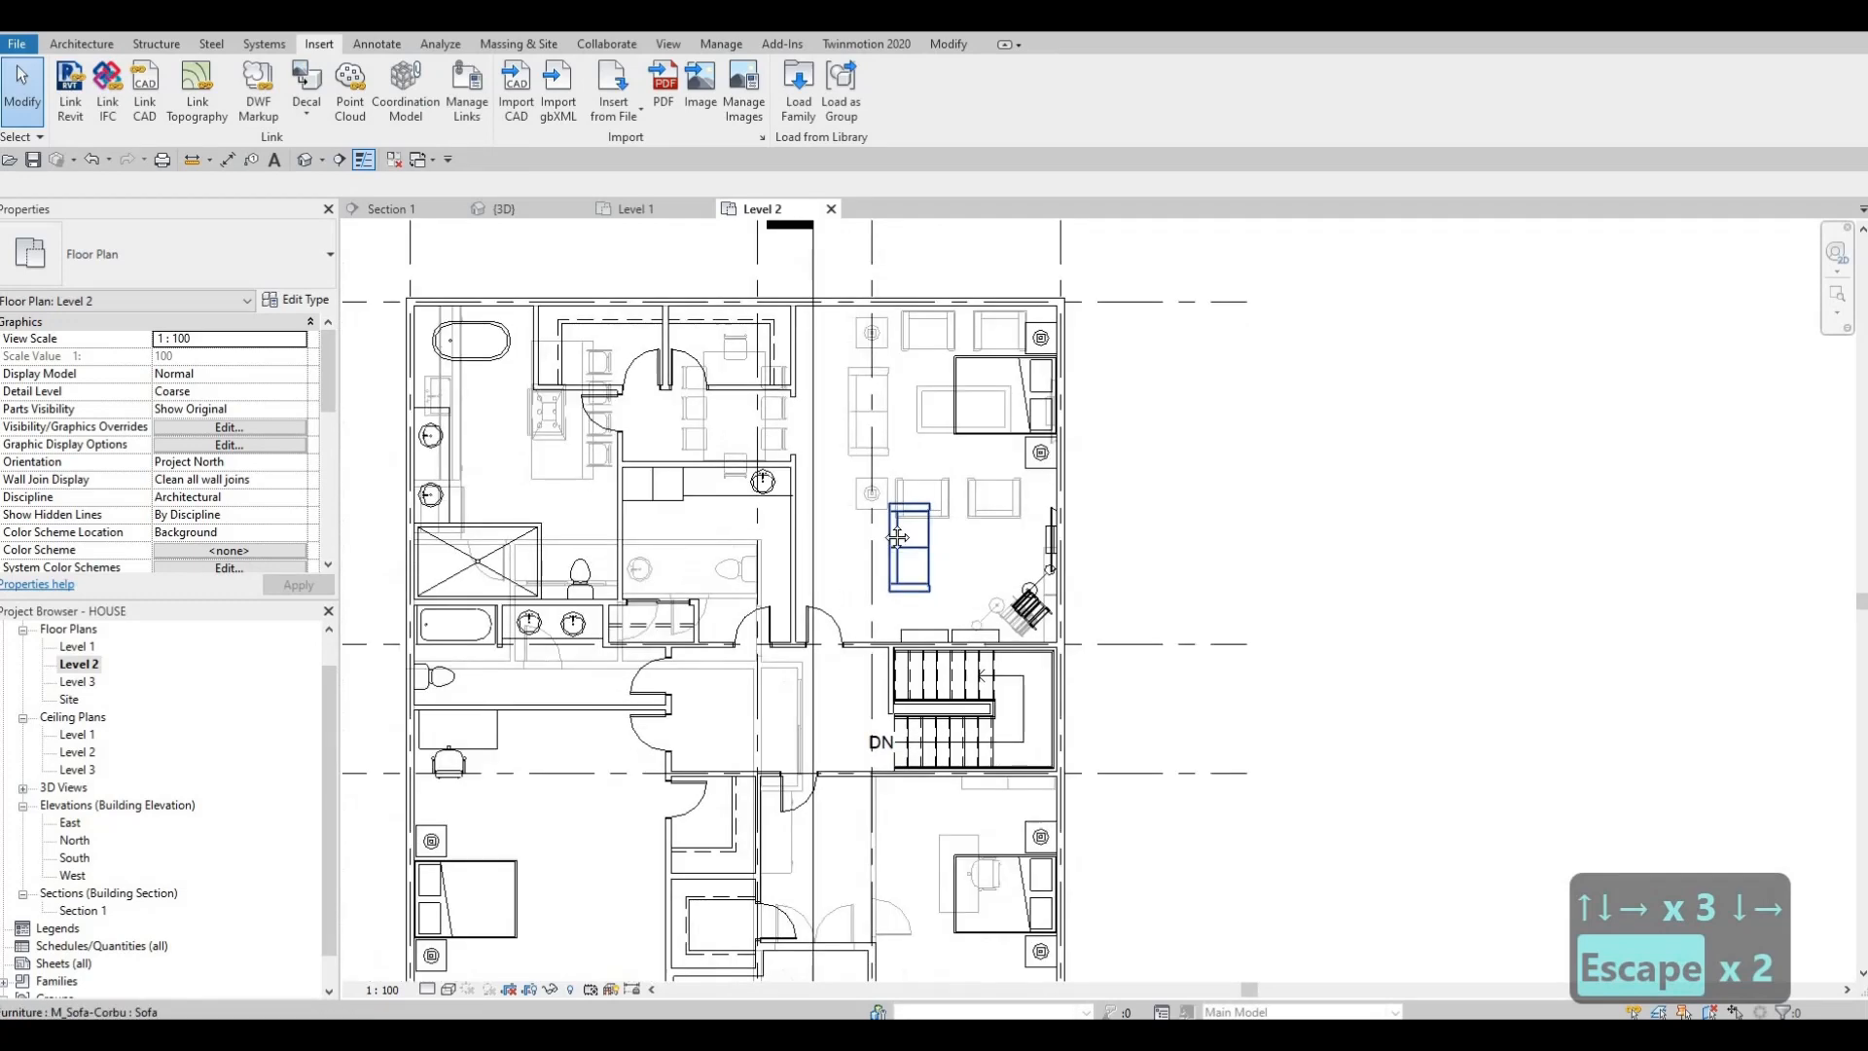
pyautogui.scroll(1, 897, 537)
pyautogui.moveTo(905, 658); pyautogui.dragTo(1011, 372, button='middle')
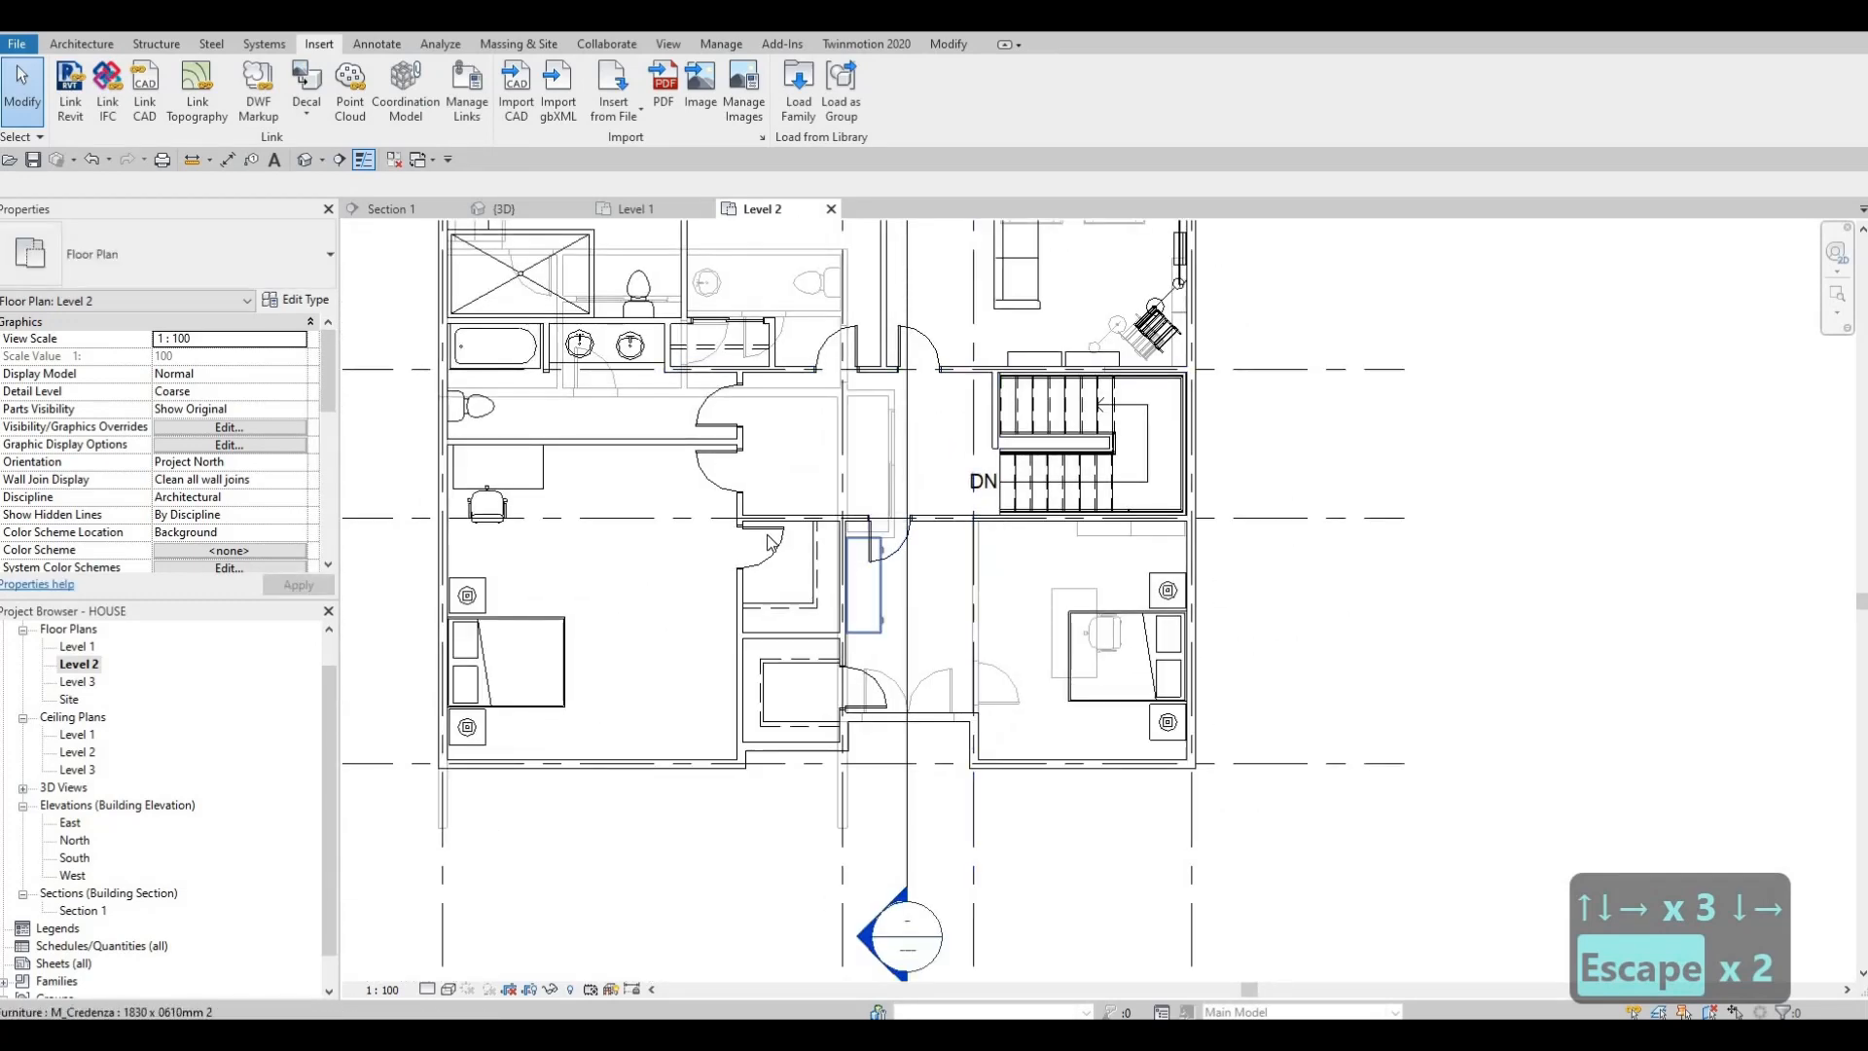
pyautogui.press('Escape')
pyautogui.press('Escape')
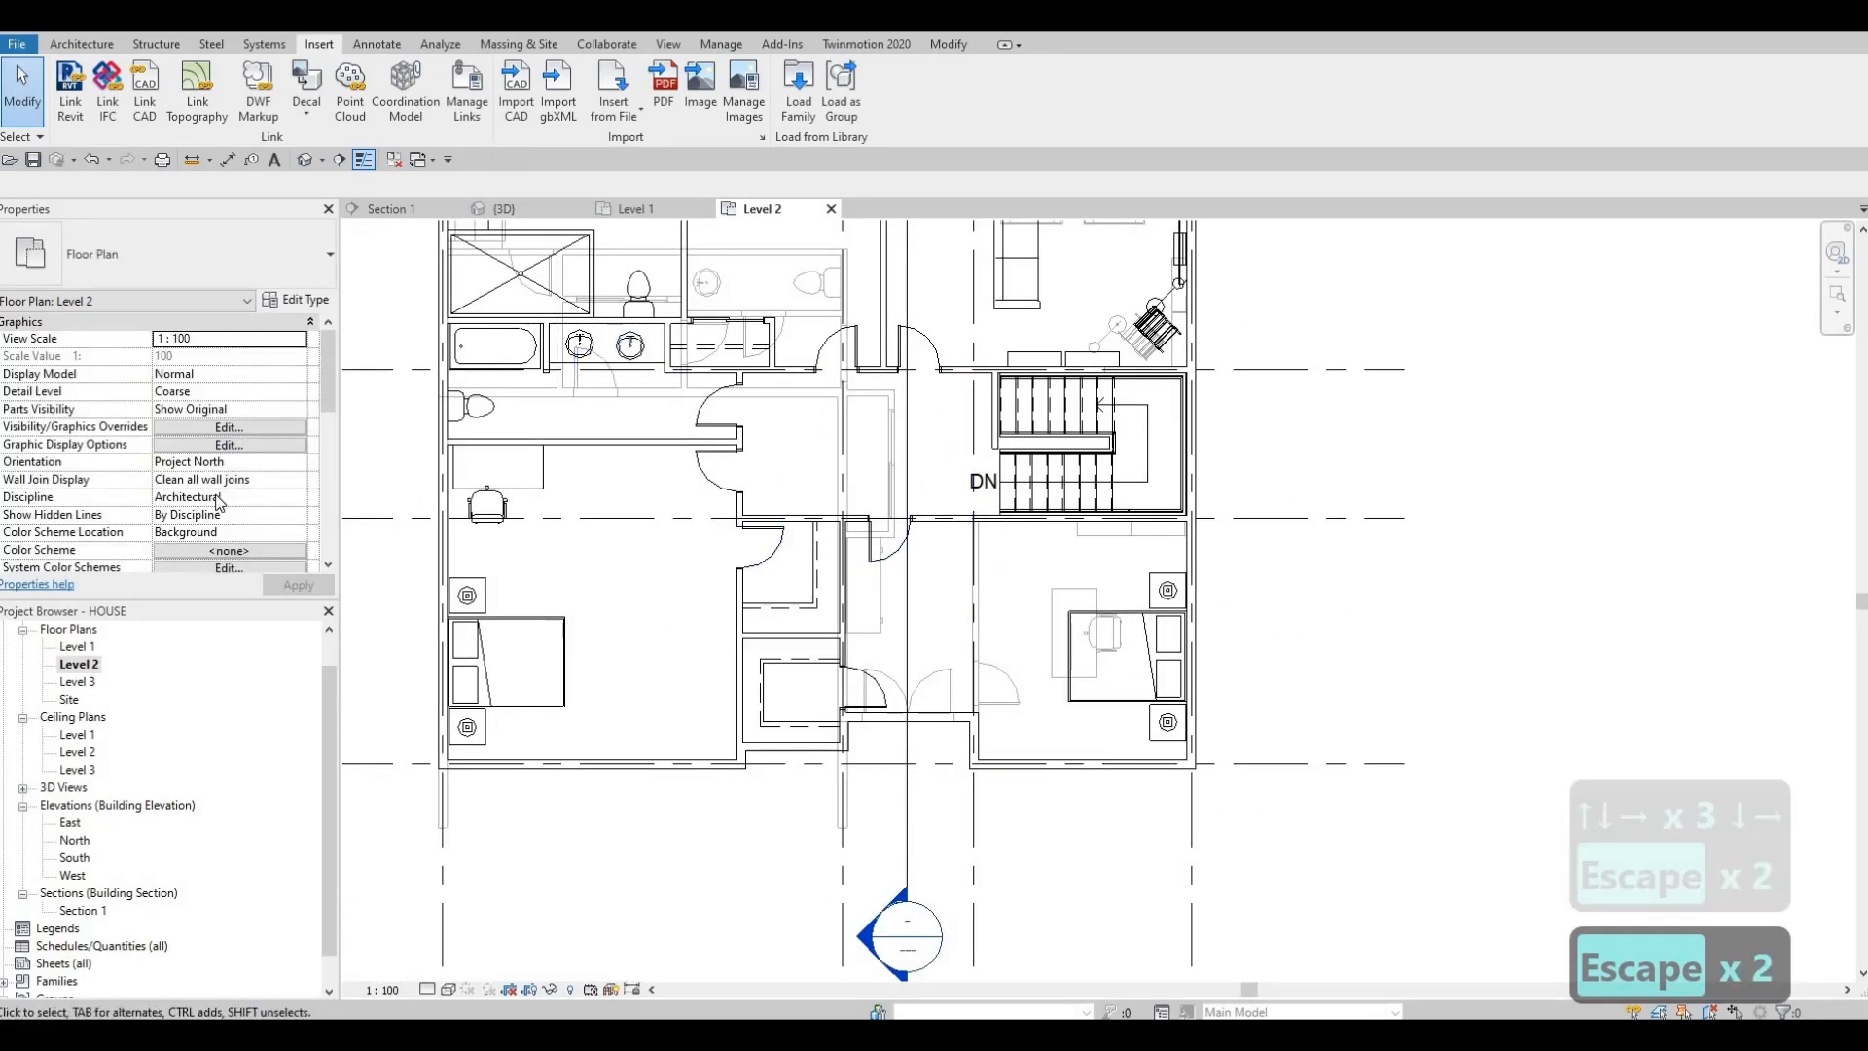
pyautogui.scroll(-5, 248, 449)
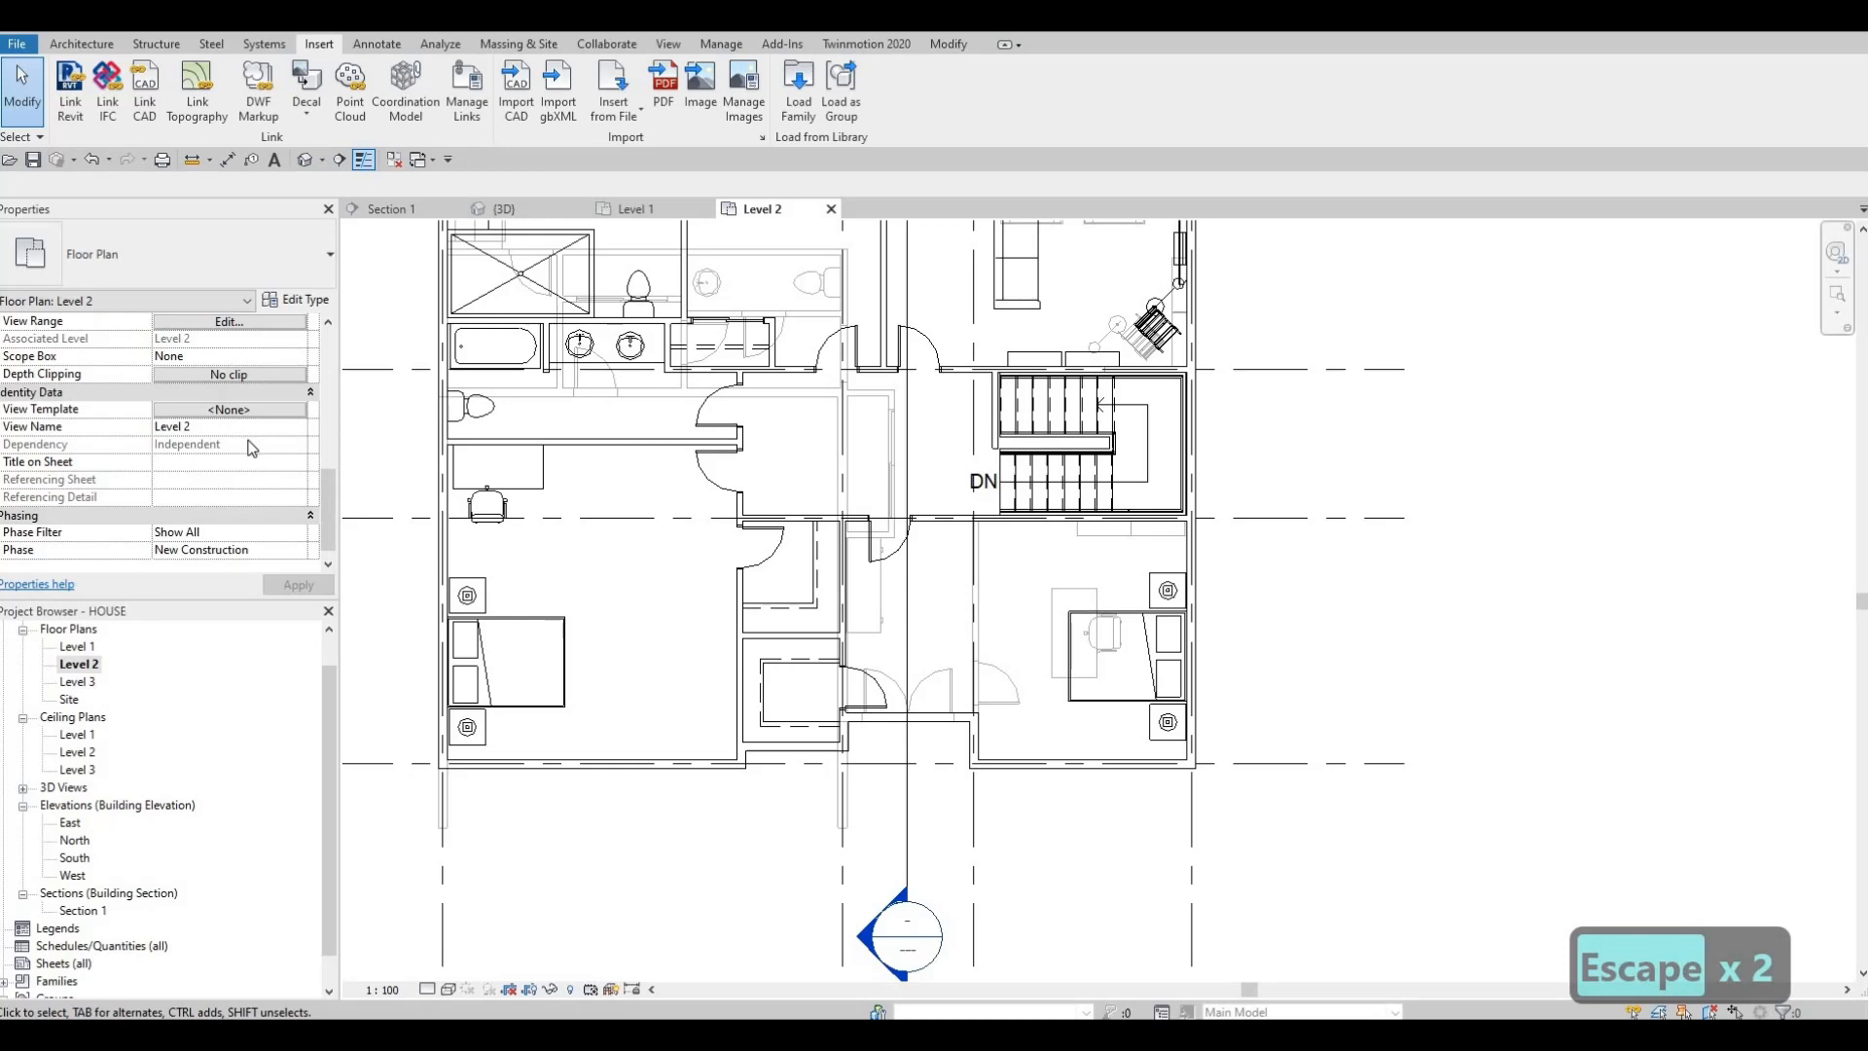
pyautogui.scroll(5, 253, 458)
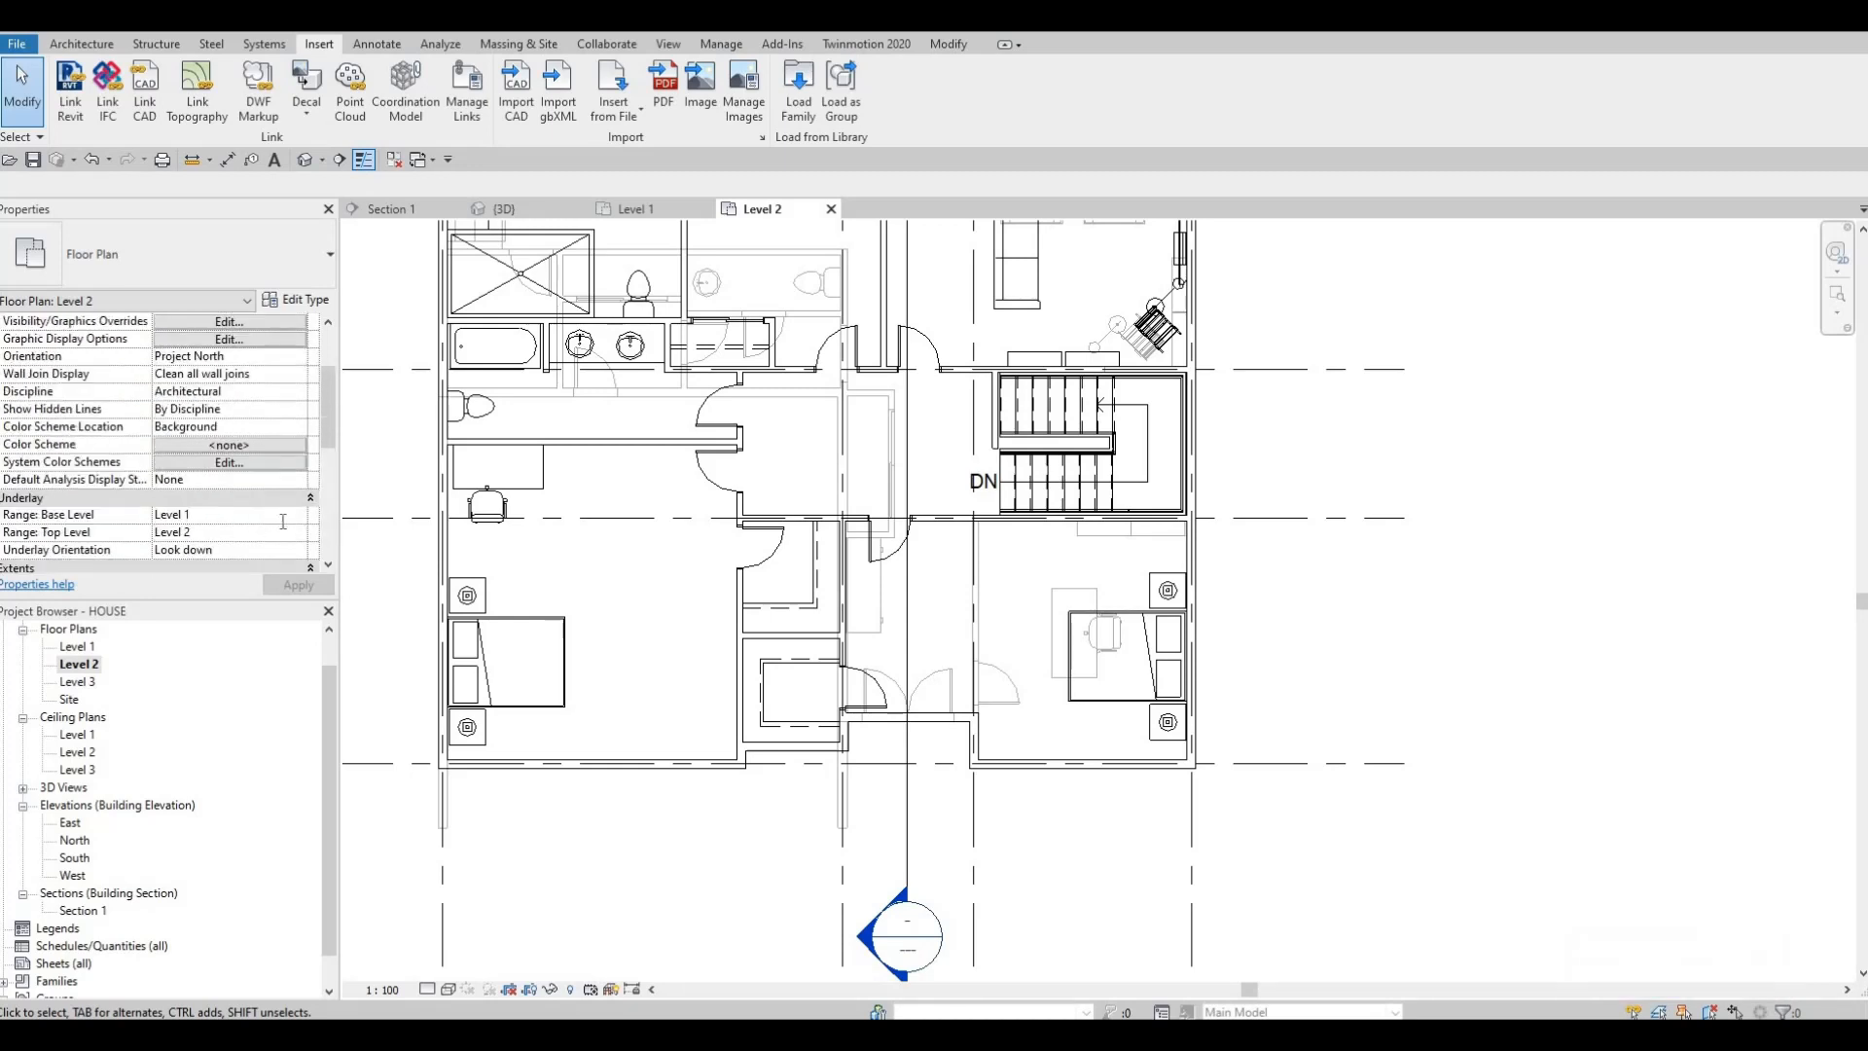
pyautogui.click(298, 515)
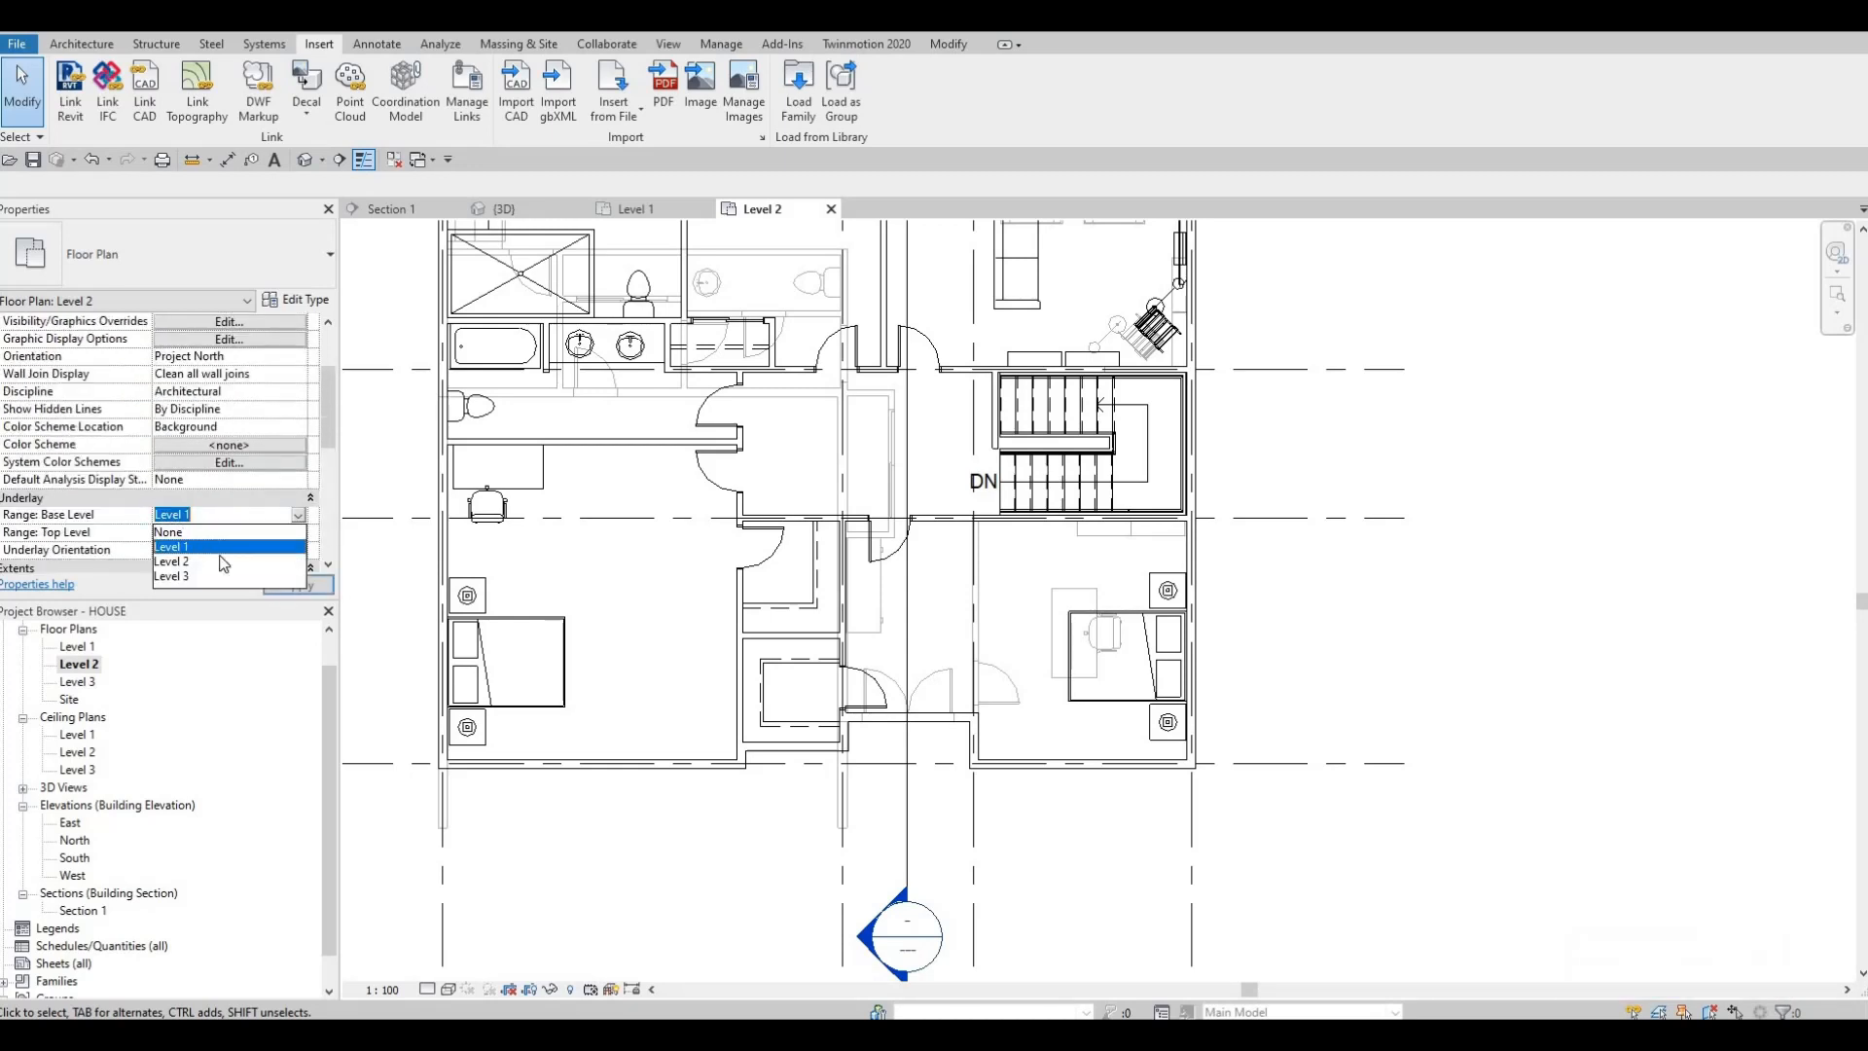
pyautogui.click(278, 582)
pyautogui.press('Escape')
pyautogui.press('Escape')
pyautogui.press('Escape')
pyautogui.scroll(-2, 908, 664)
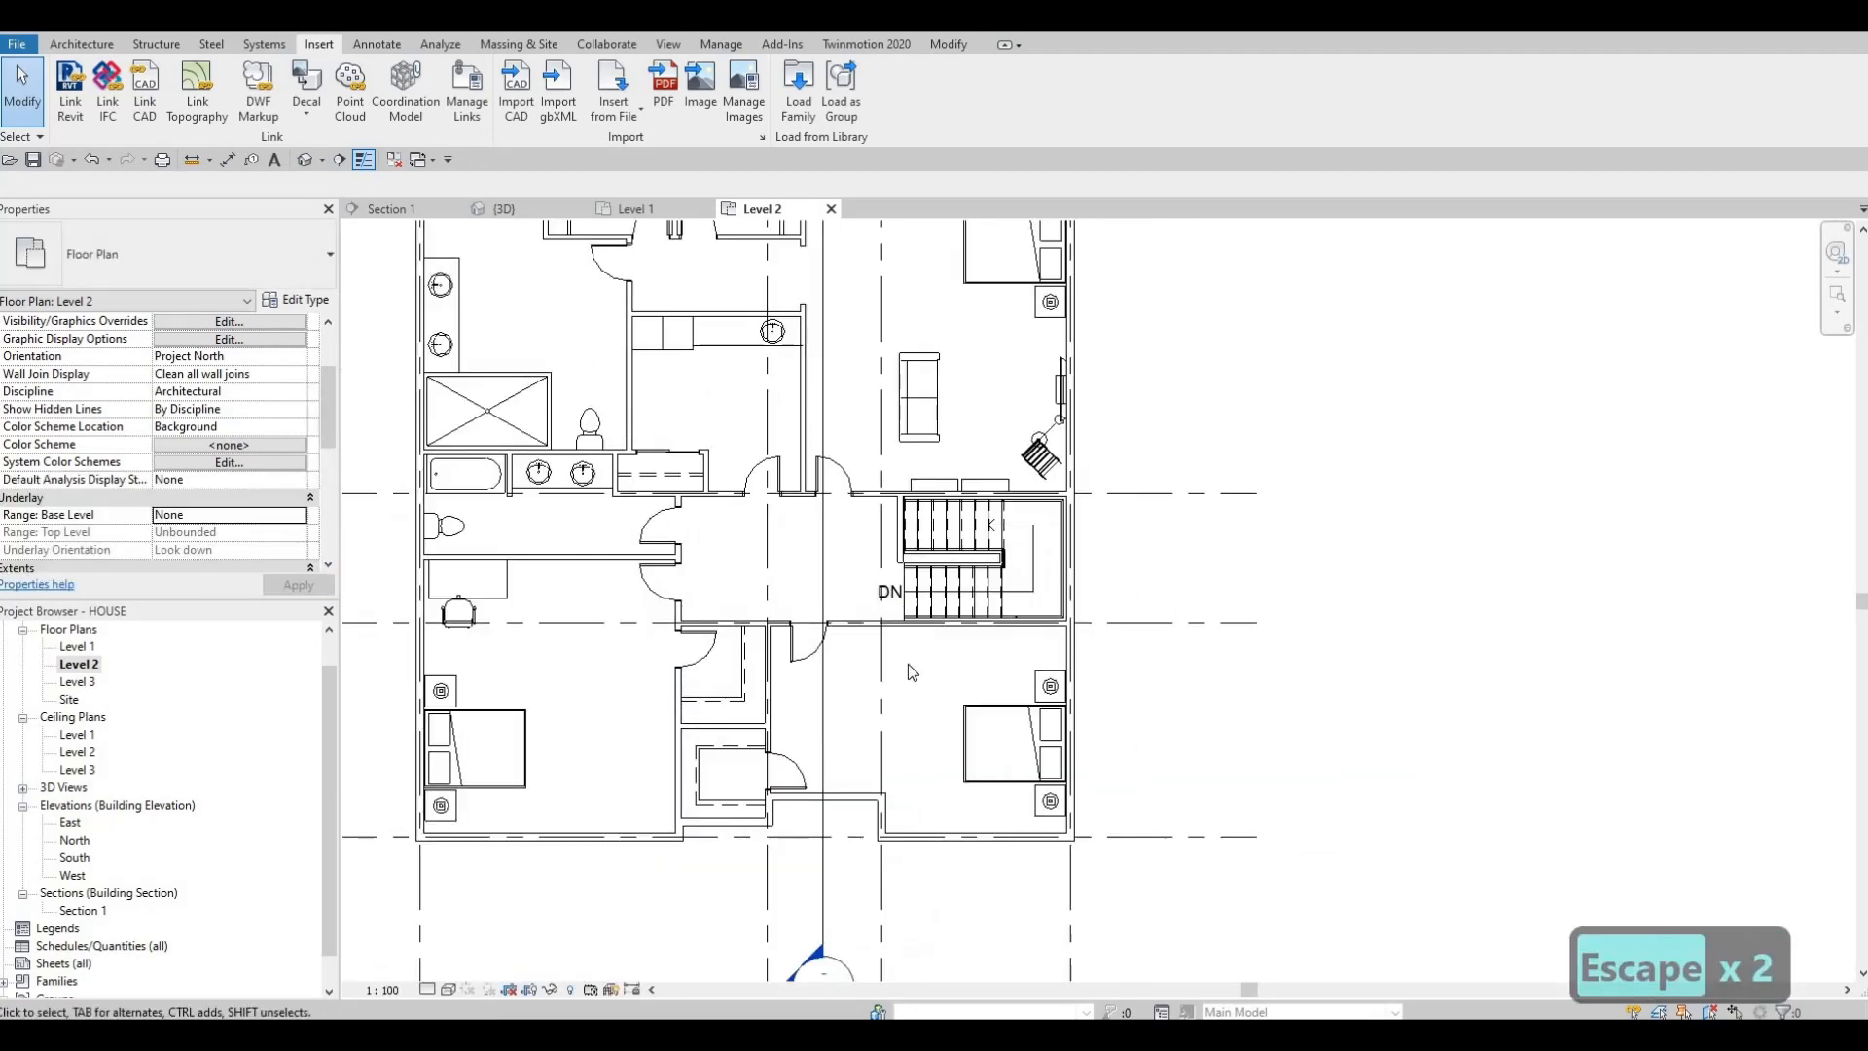
# - Place another 1270 mm flat-screen TV against the southwest bedroom's east wall, rotated to face the bed and aligned with its centre
pyautogui.moveTo(1031, 524); pyautogui.dragTo(1099, 517, button='middle')
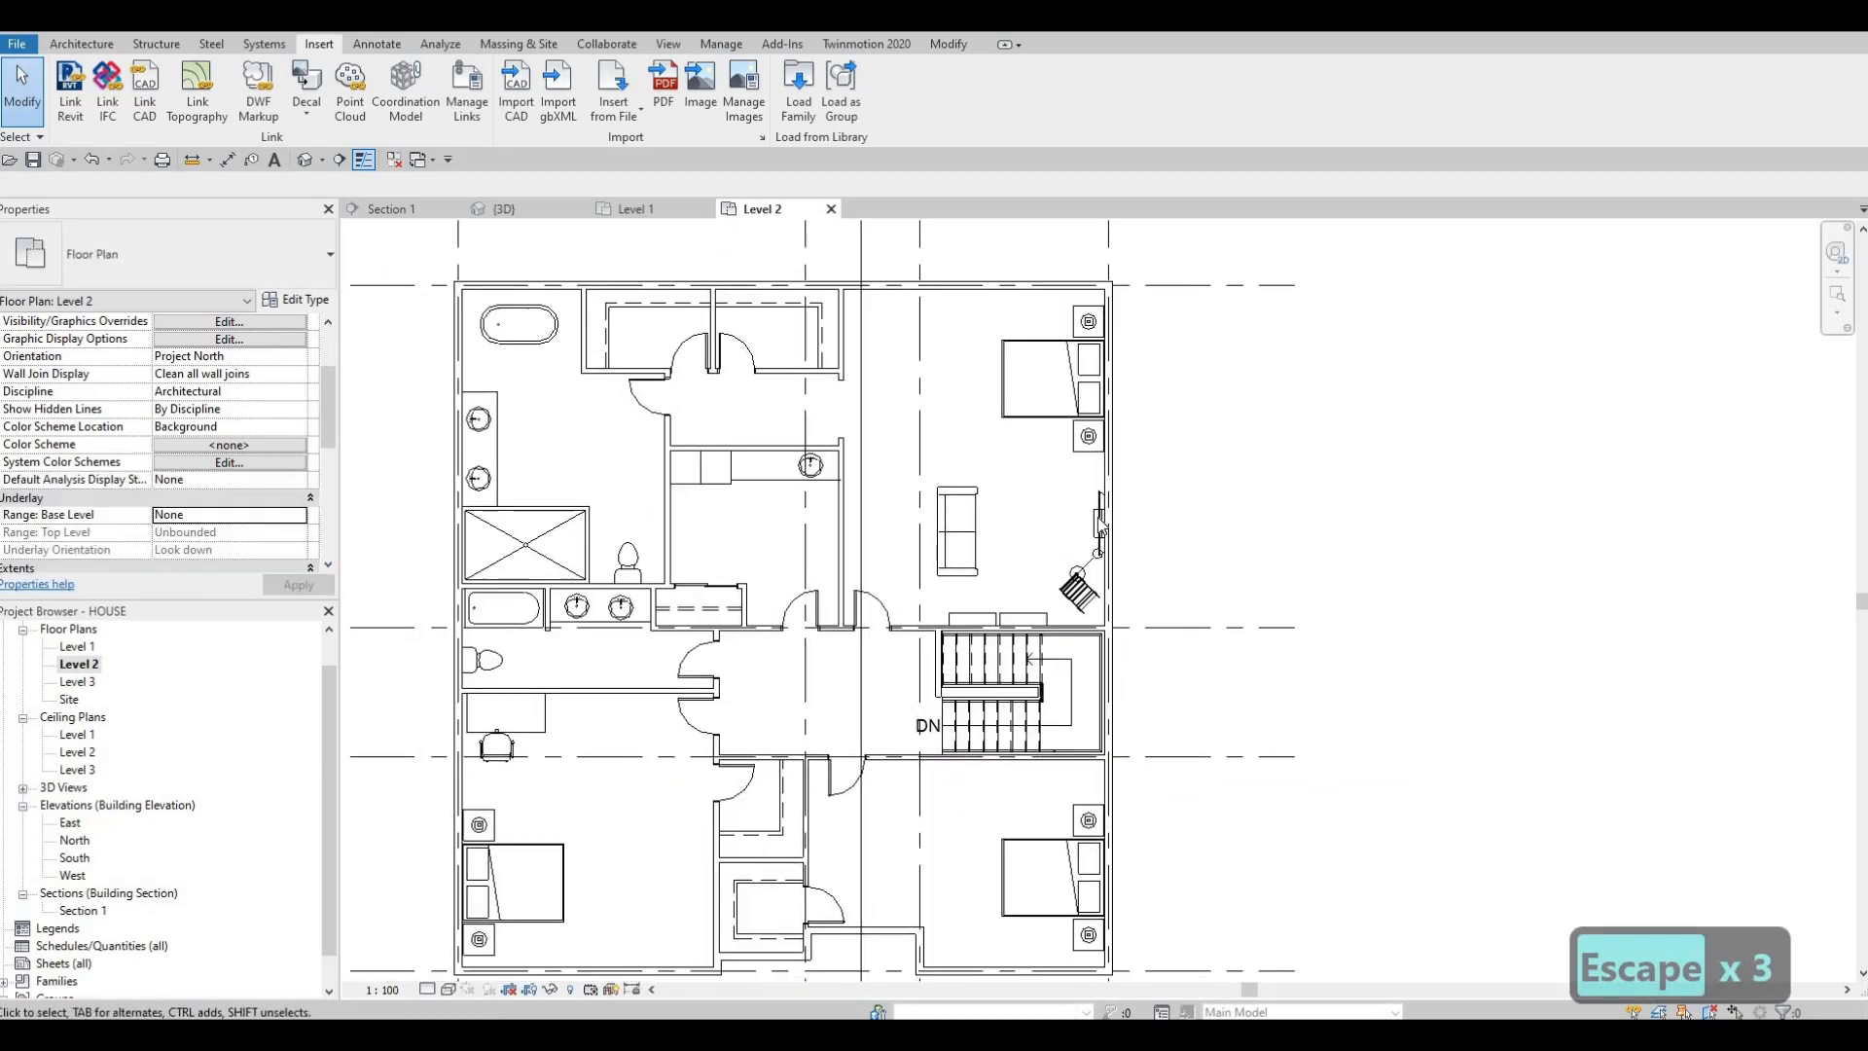
pyautogui.click(1096, 528)
pyautogui.press('c')
pyautogui.press('s')
pyautogui.moveTo(769, 676); pyautogui.dragTo(900, 492, button='middle')
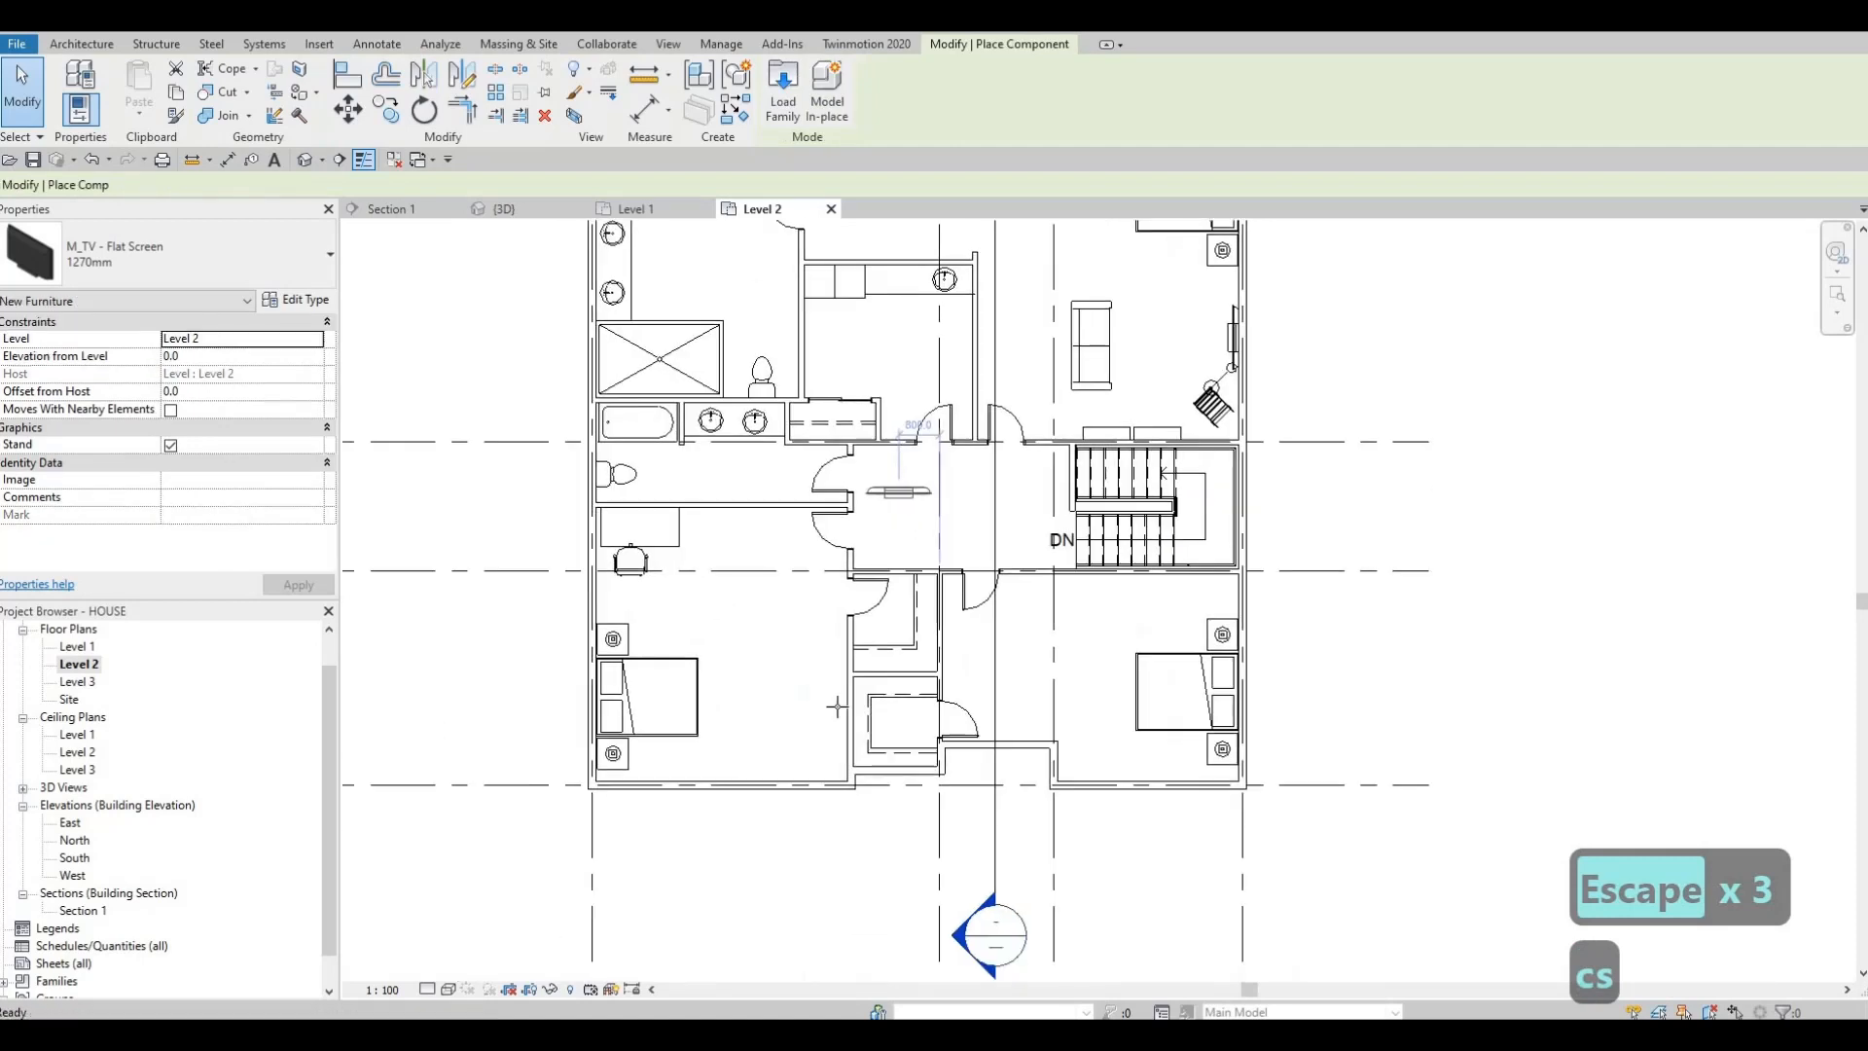
pyautogui.scroll(2, 833, 693)
pyautogui.scroll(2, 839, 710)
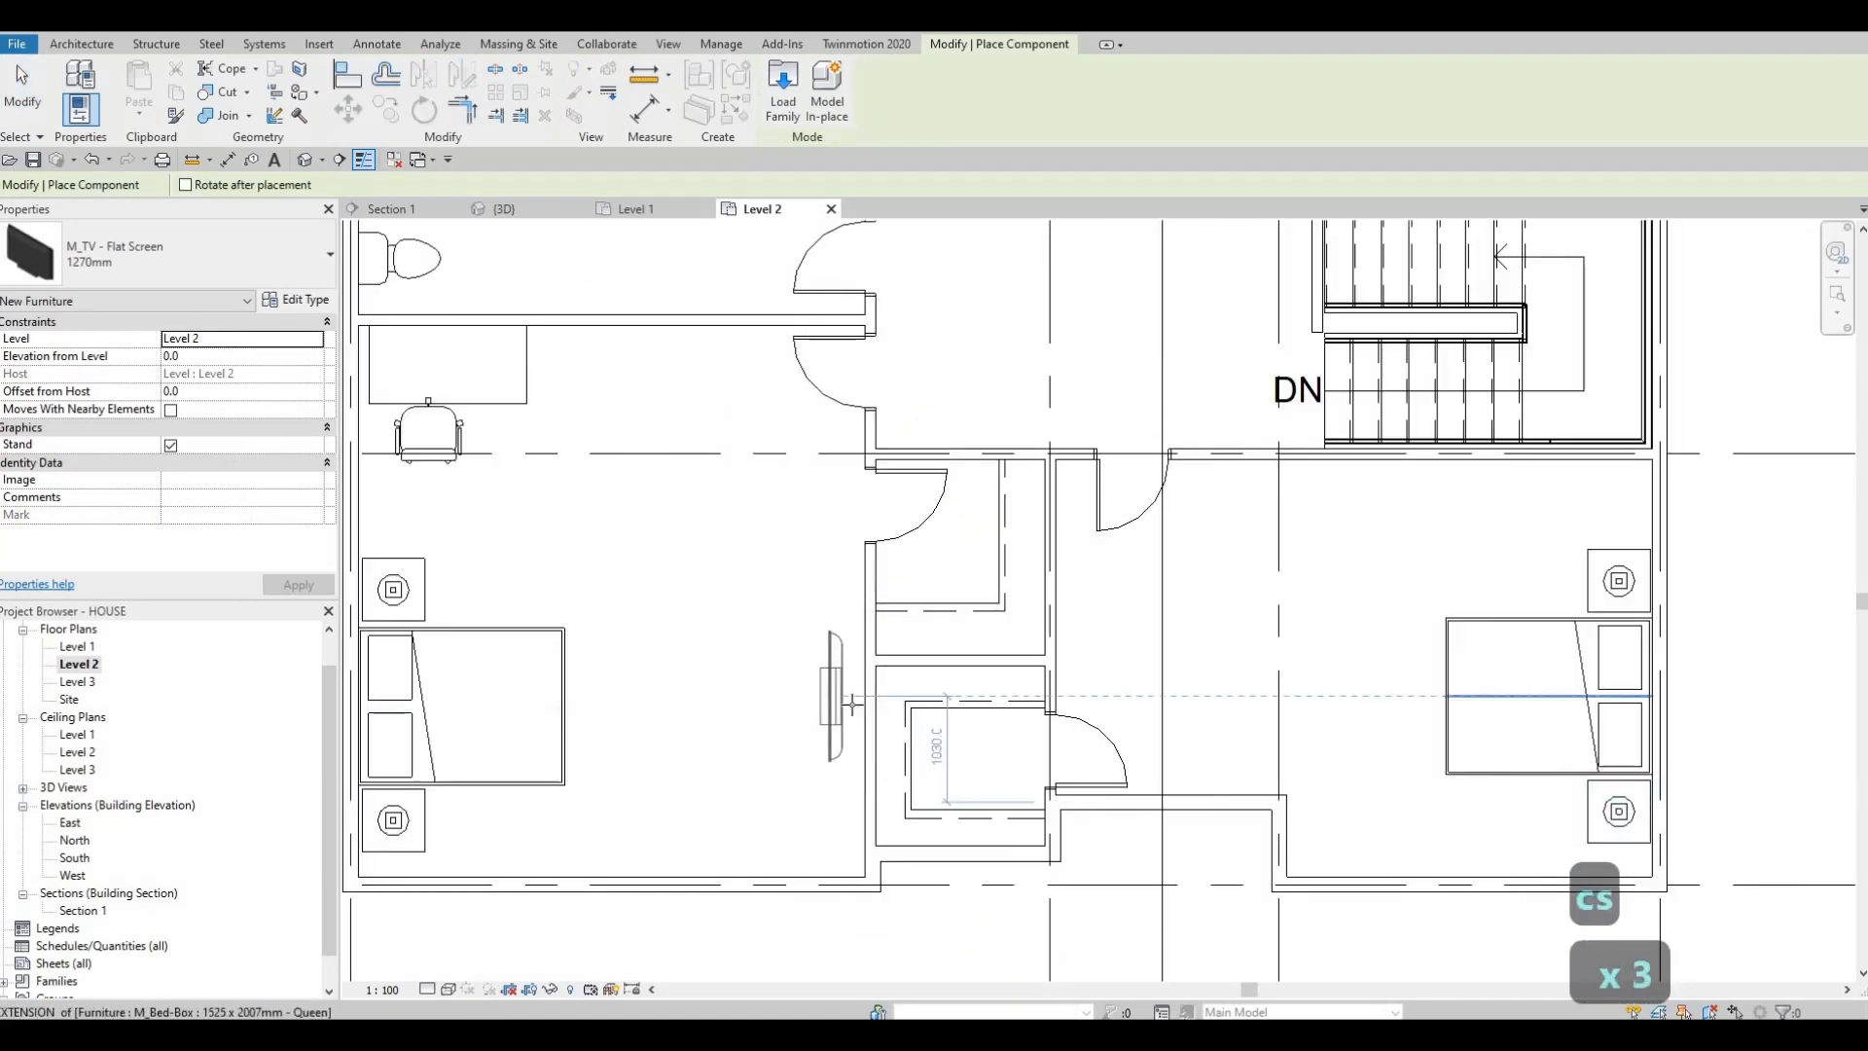
pyautogui.click(855, 704)
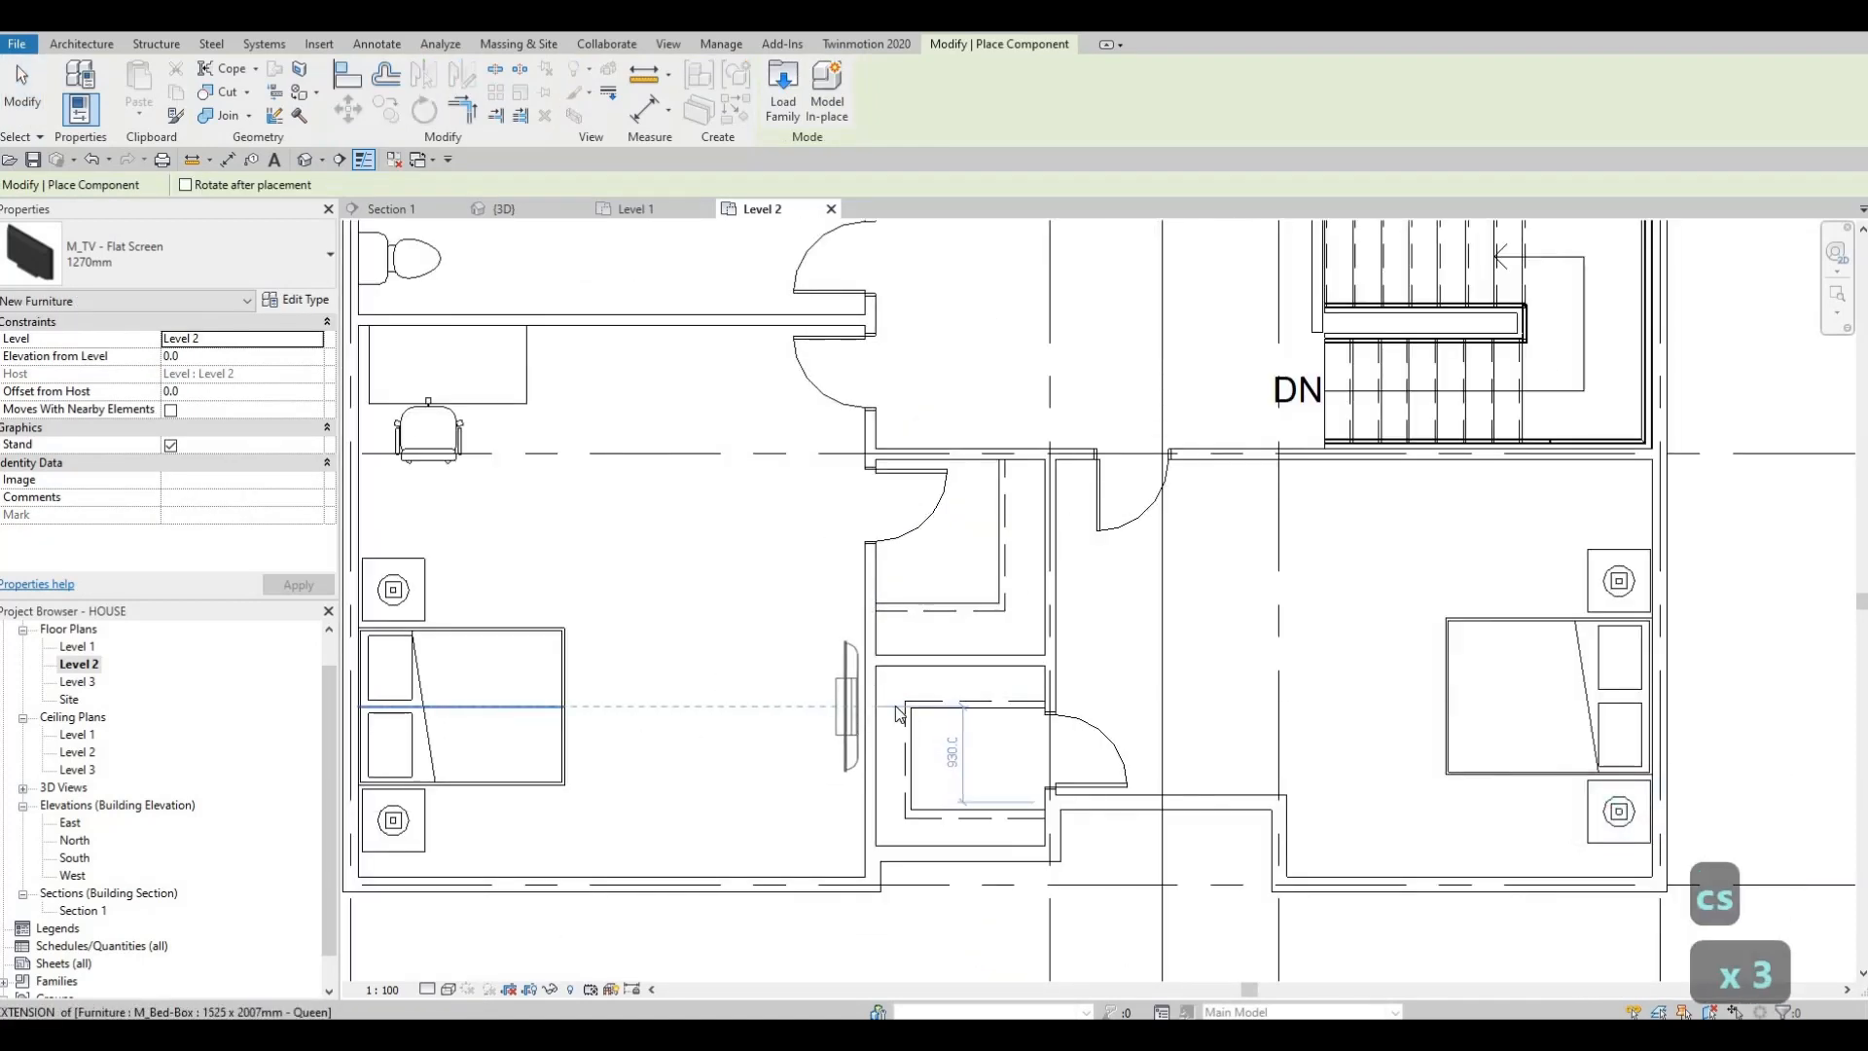
# - Place a 1270 mm flat-screen TV against the southeast bedroom's west wall, north of the closet door, rotated to face the bed
pyautogui.press('Escape')
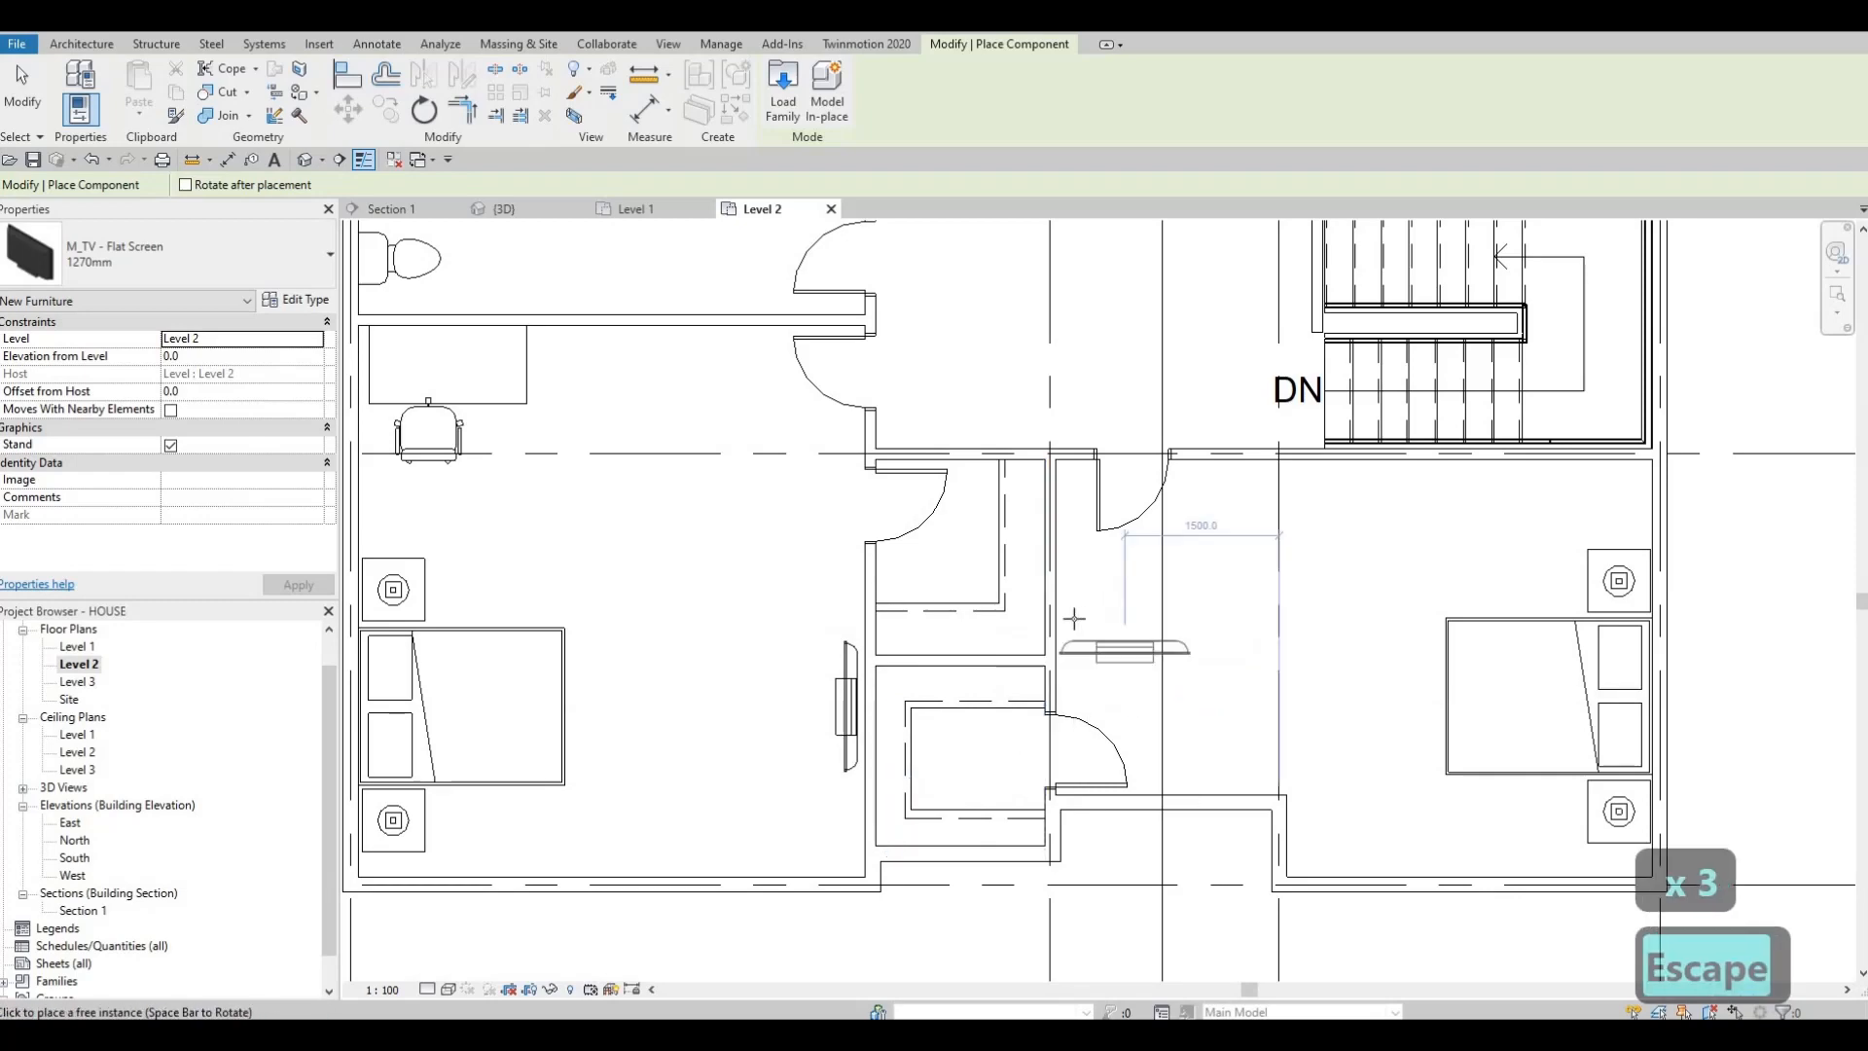
pyautogui.press('Escape')
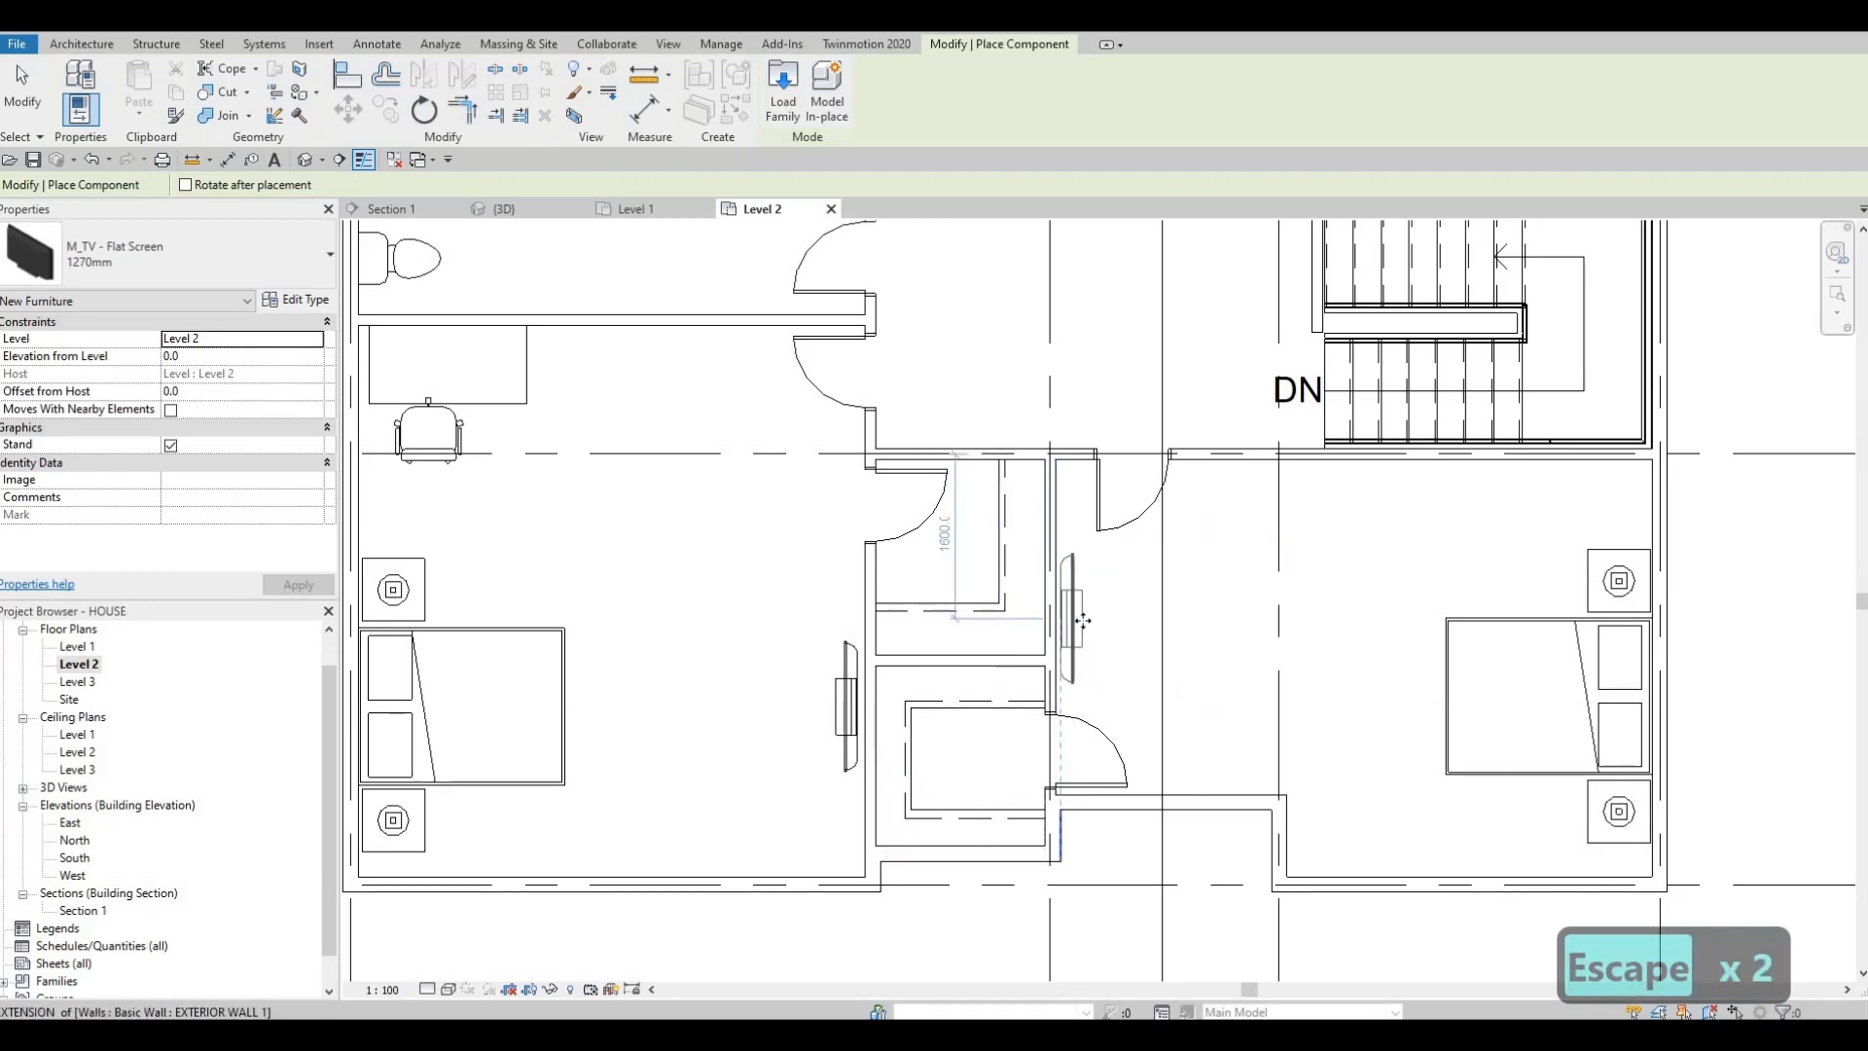
pyautogui.click(1113, 632)
pyautogui.press('Escape')
pyautogui.press('Escape')
pyautogui.press('Escape')
pyautogui.scroll(-1, 1169, 671)
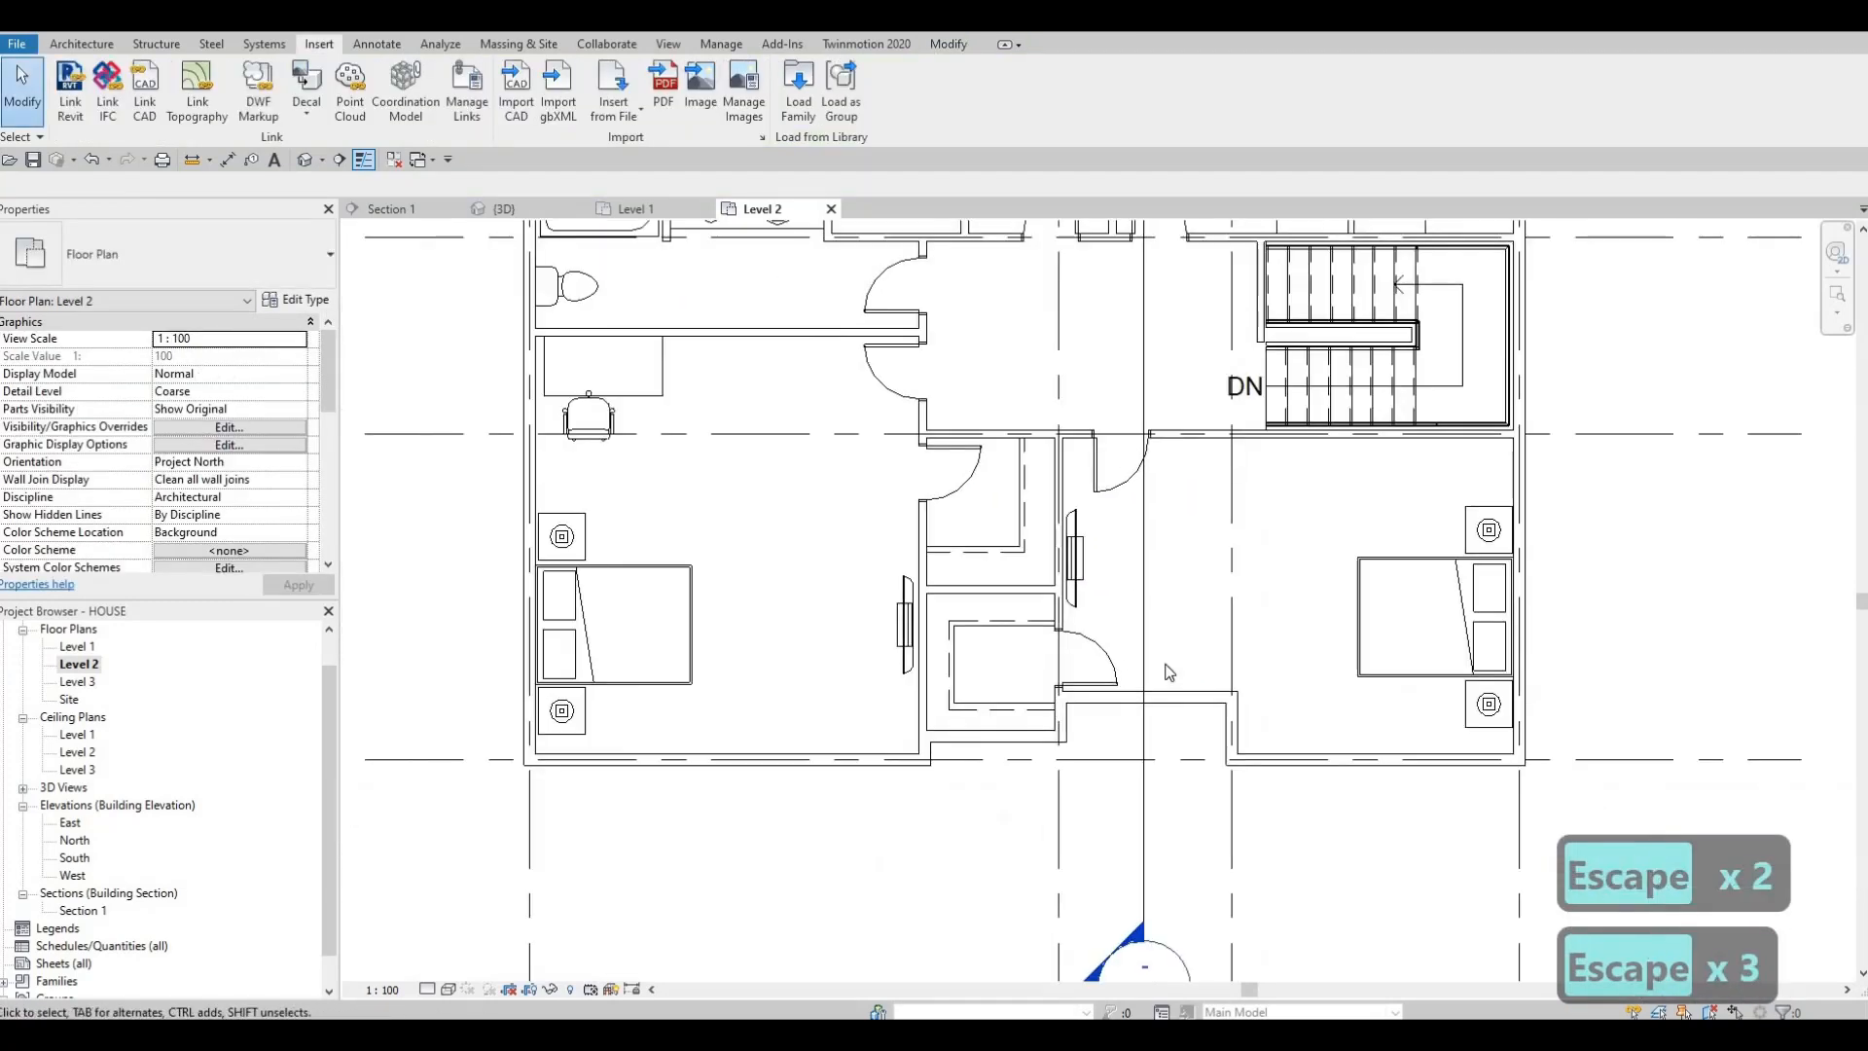
# - Flip the facing of the southeast bedroom's closet door so it swings into the closet
pyautogui.moveTo(1144, 814); pyautogui.dragTo(1037, 732, button='middle')
pyautogui.scroll(1, 995, 588)
pyautogui.click(1007, 609)
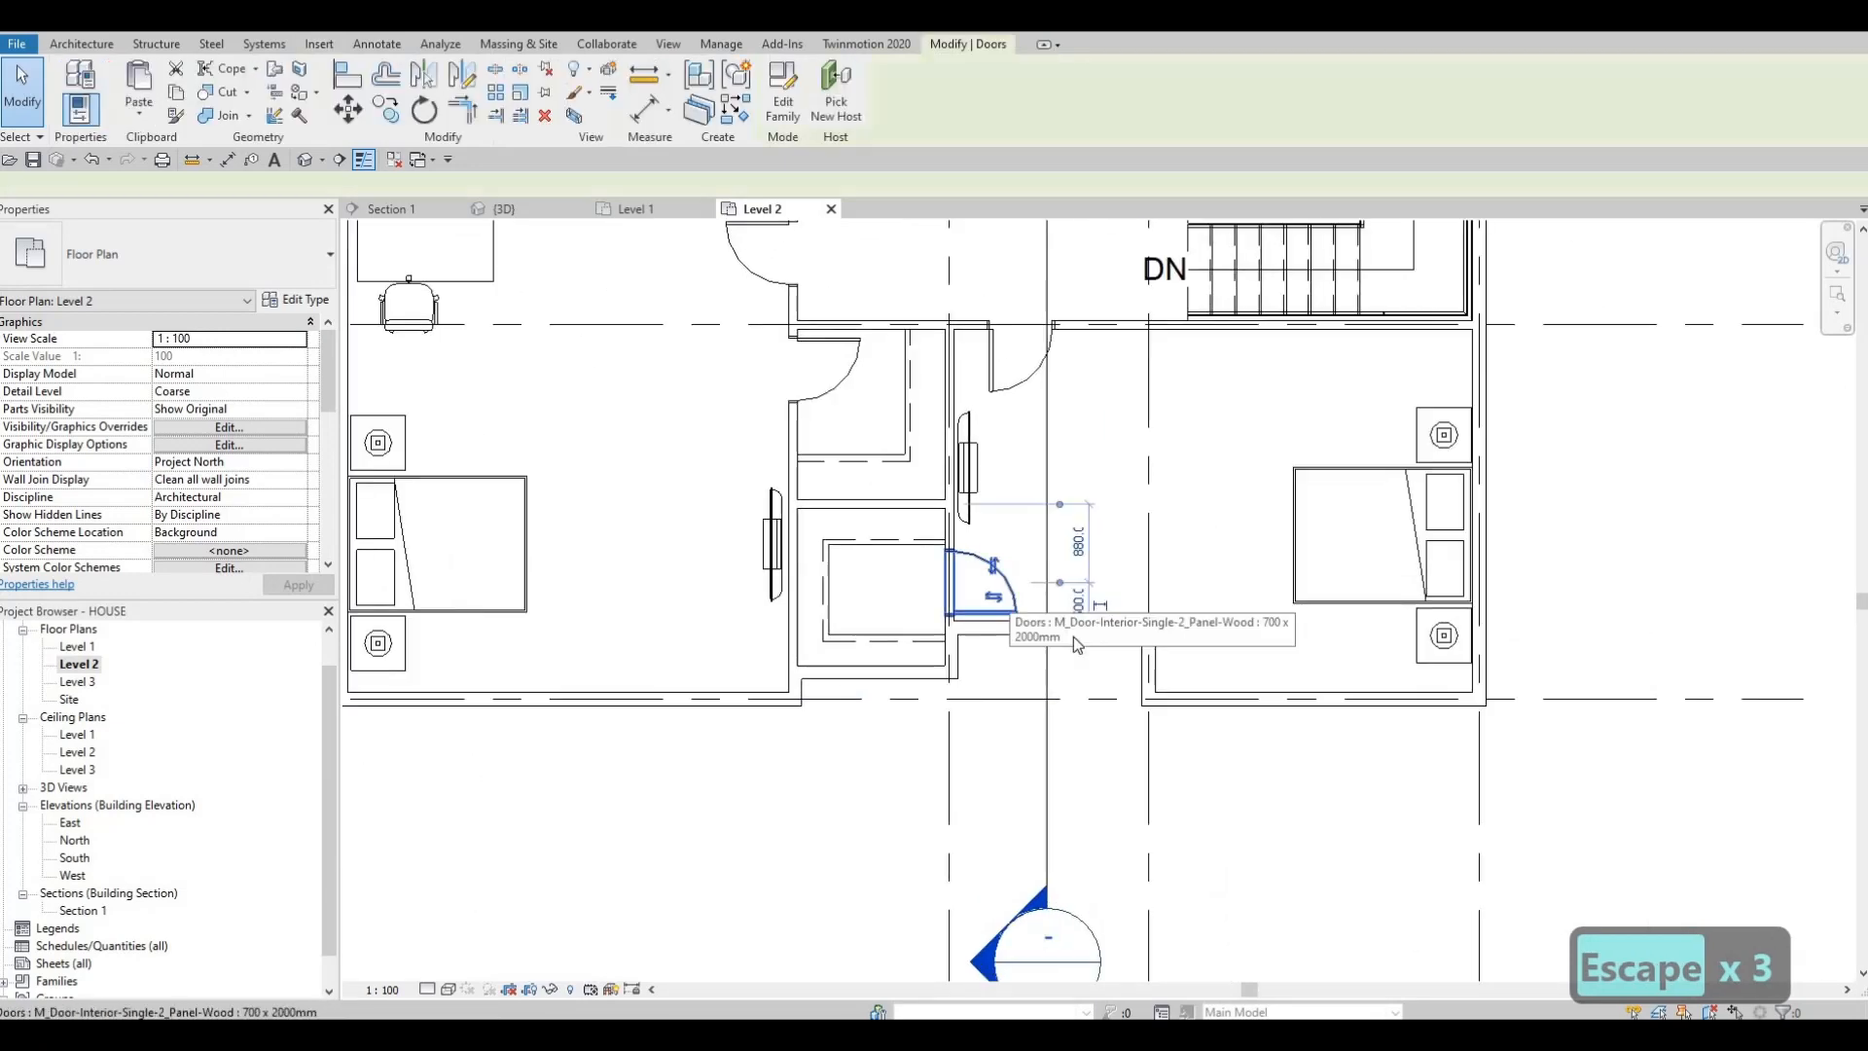
pyautogui.scroll(-1, 1077, 645)
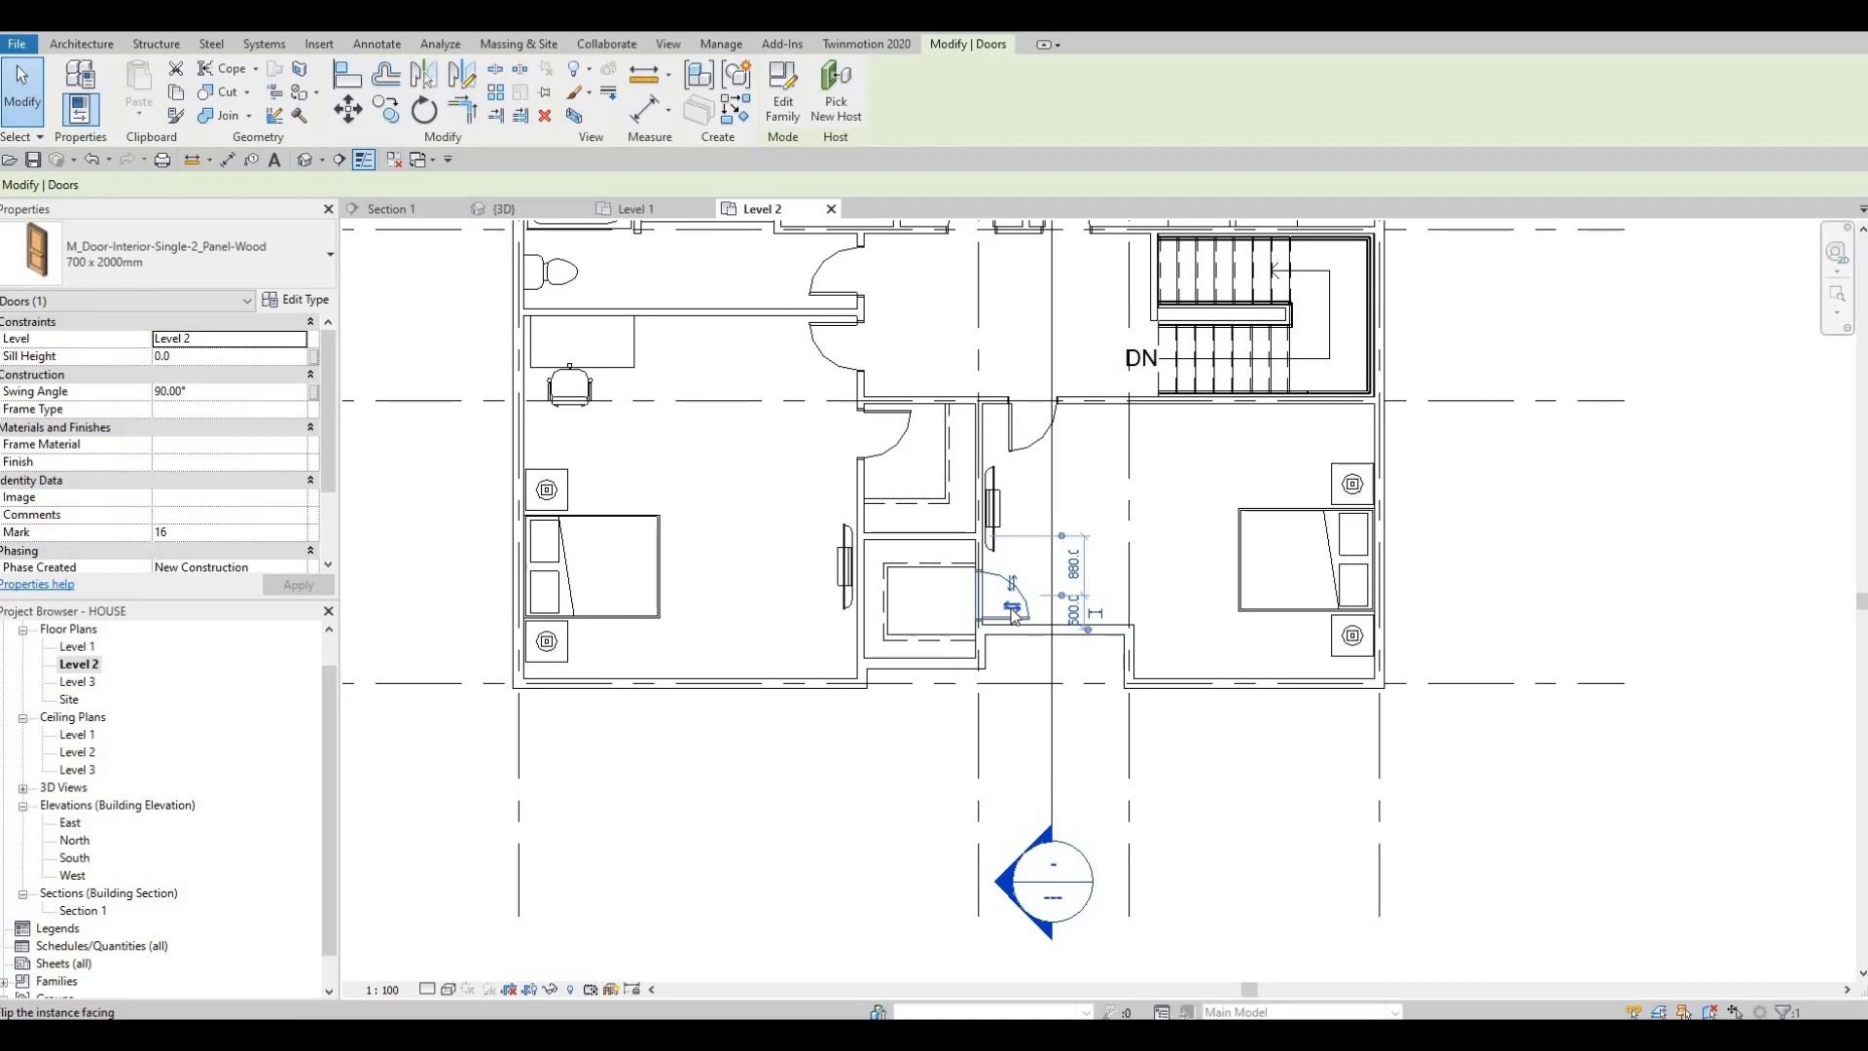
pyautogui.click(1013, 610)
pyautogui.press('Escape')
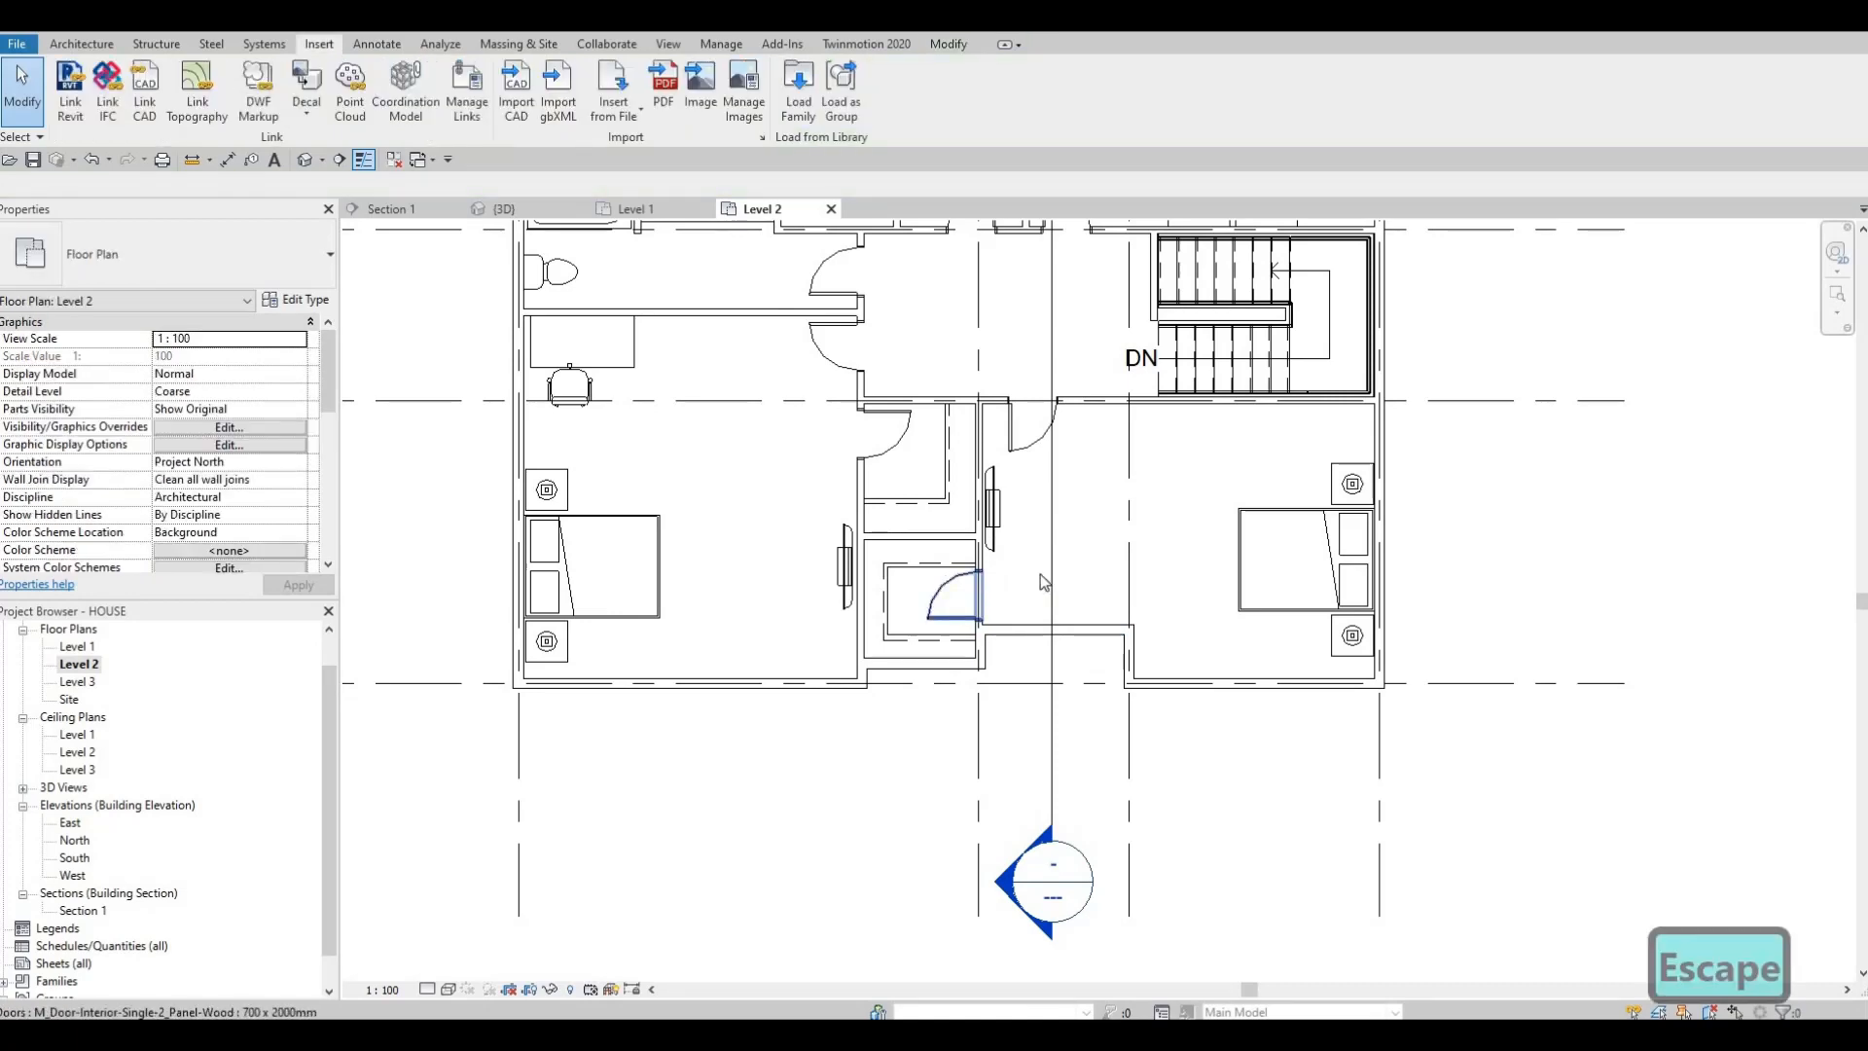
# - Move the southeast bedroom's entrance door east to 1800 mm from the closet wall and flip its hinge to the east side
pyautogui.moveTo(1035, 546); pyautogui.dragTo(1030, 583, button='middle')
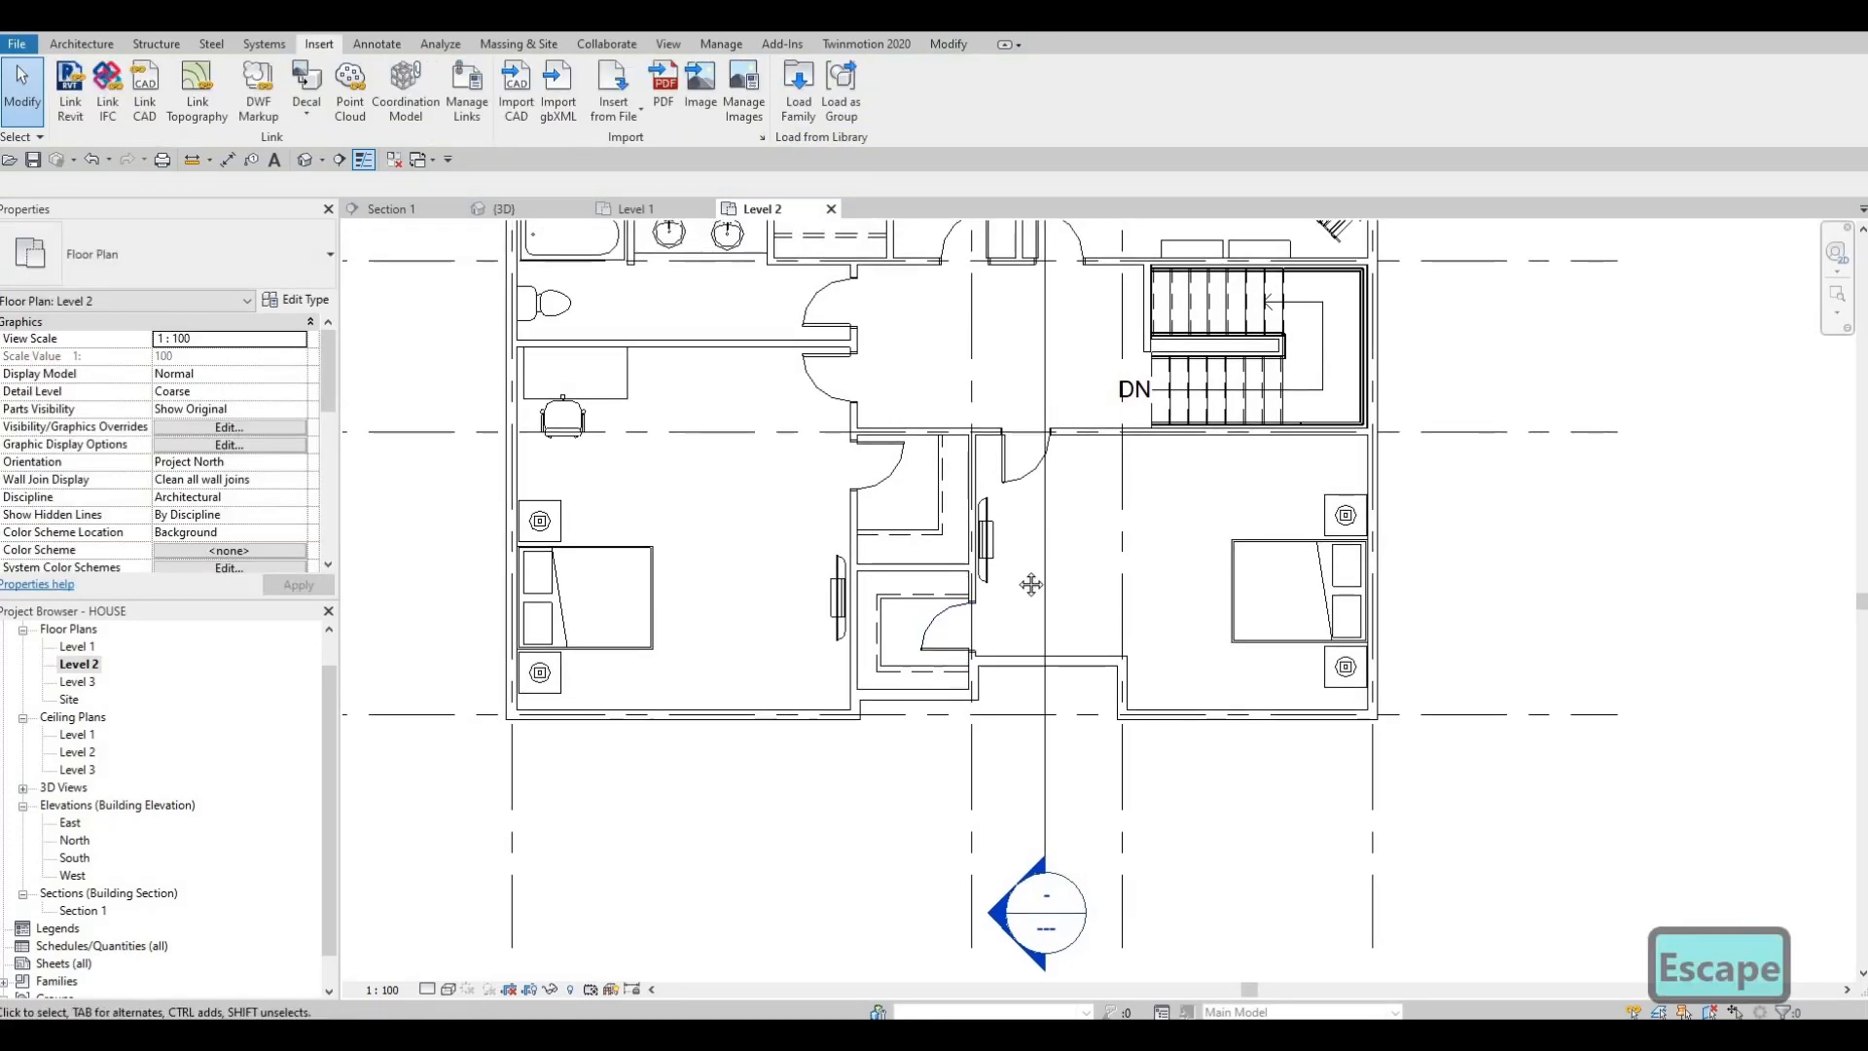
pyautogui.scroll(1, 1010, 535)
pyautogui.scroll(-1, 1013, 542)
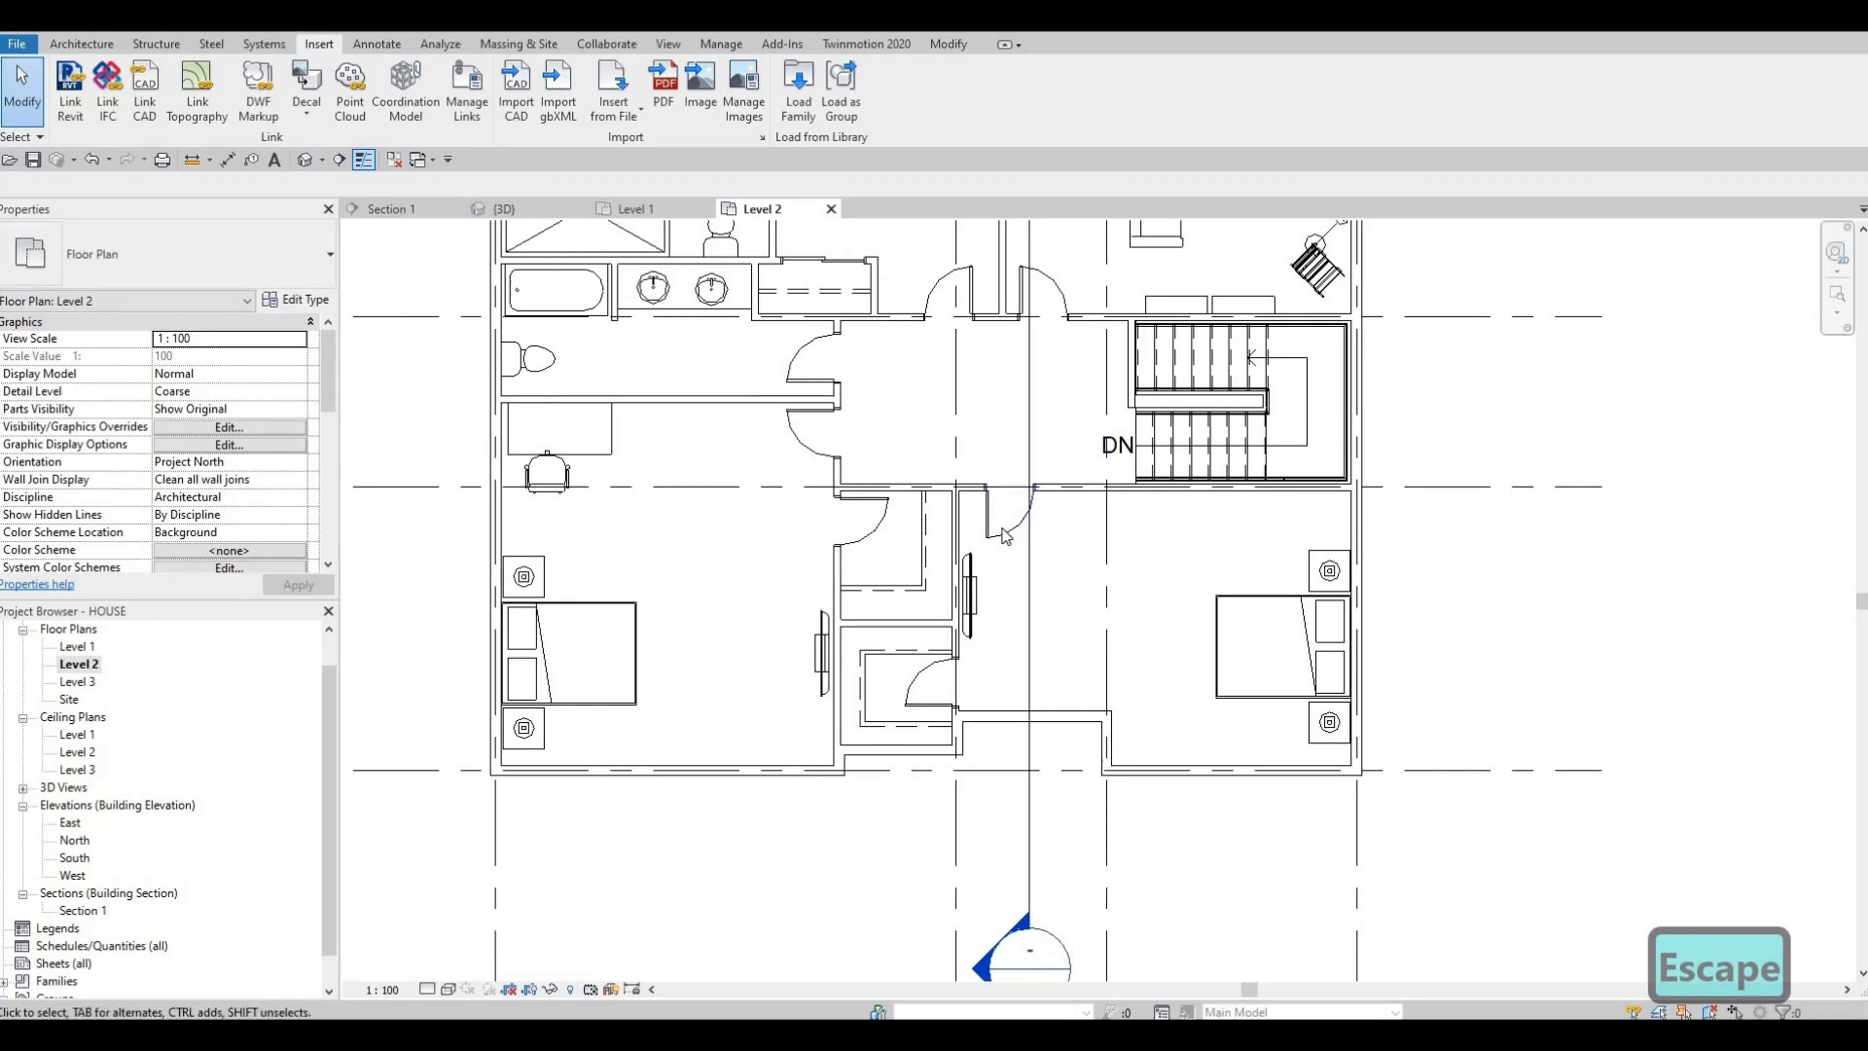
pyautogui.click(1018, 526)
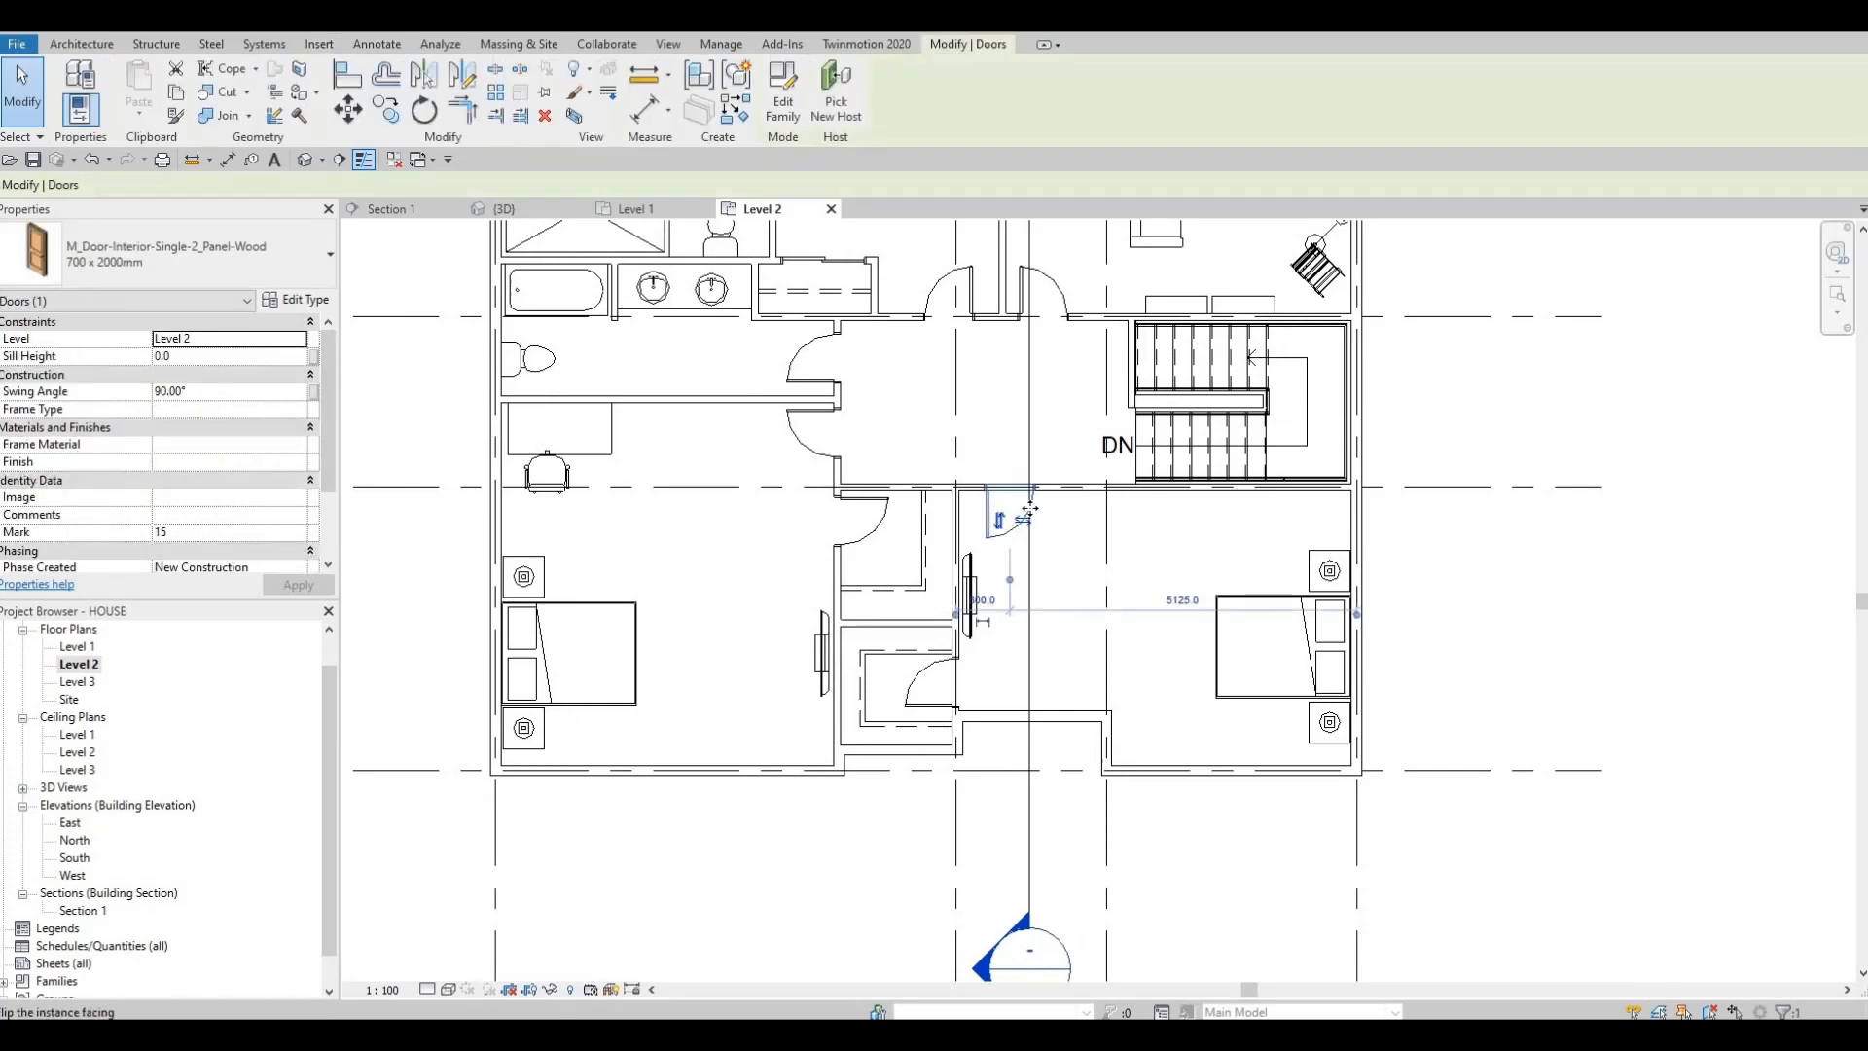
pyautogui.moveTo(1082, 513); pyautogui.dragTo(1087, 524)
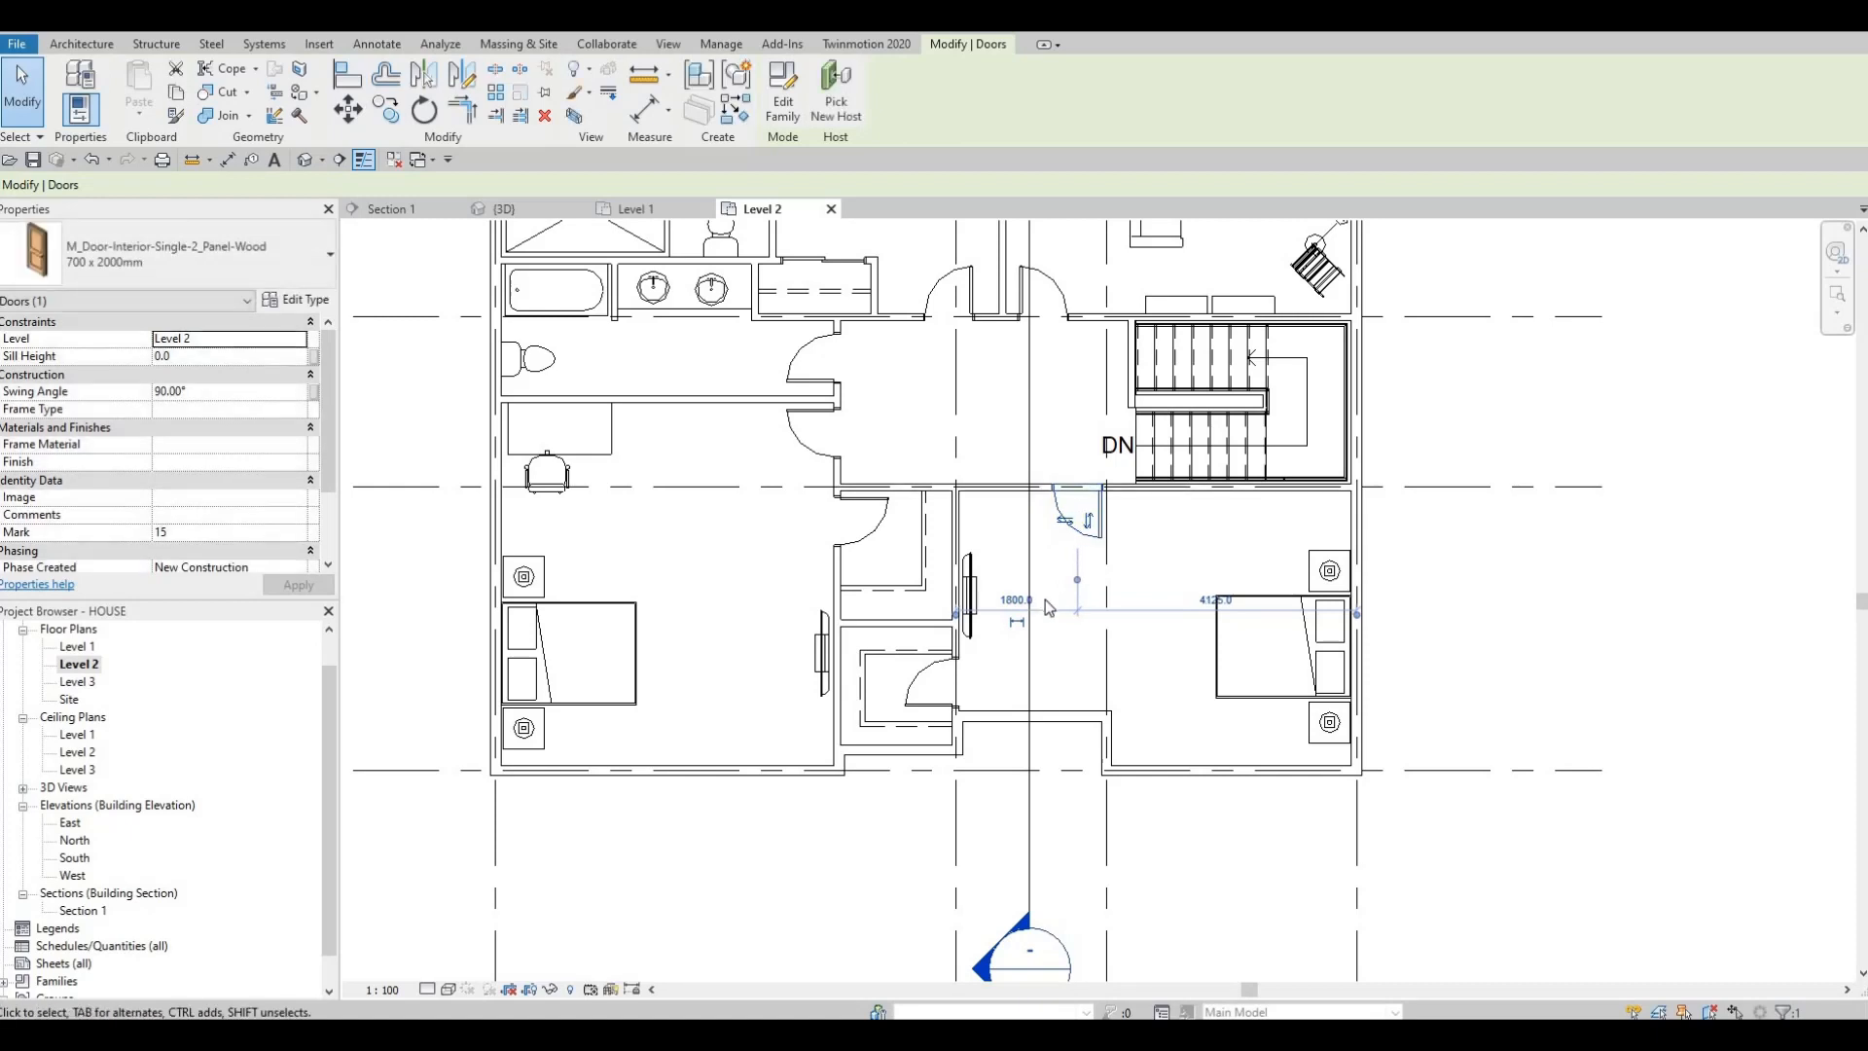
pyautogui.press('Escape')
# - Nudge the southeast bedroom's bed, night stands and lamps together nine increments up
pyautogui.moveTo(969, 654); pyautogui.dragTo(1106, 686, button='middle')
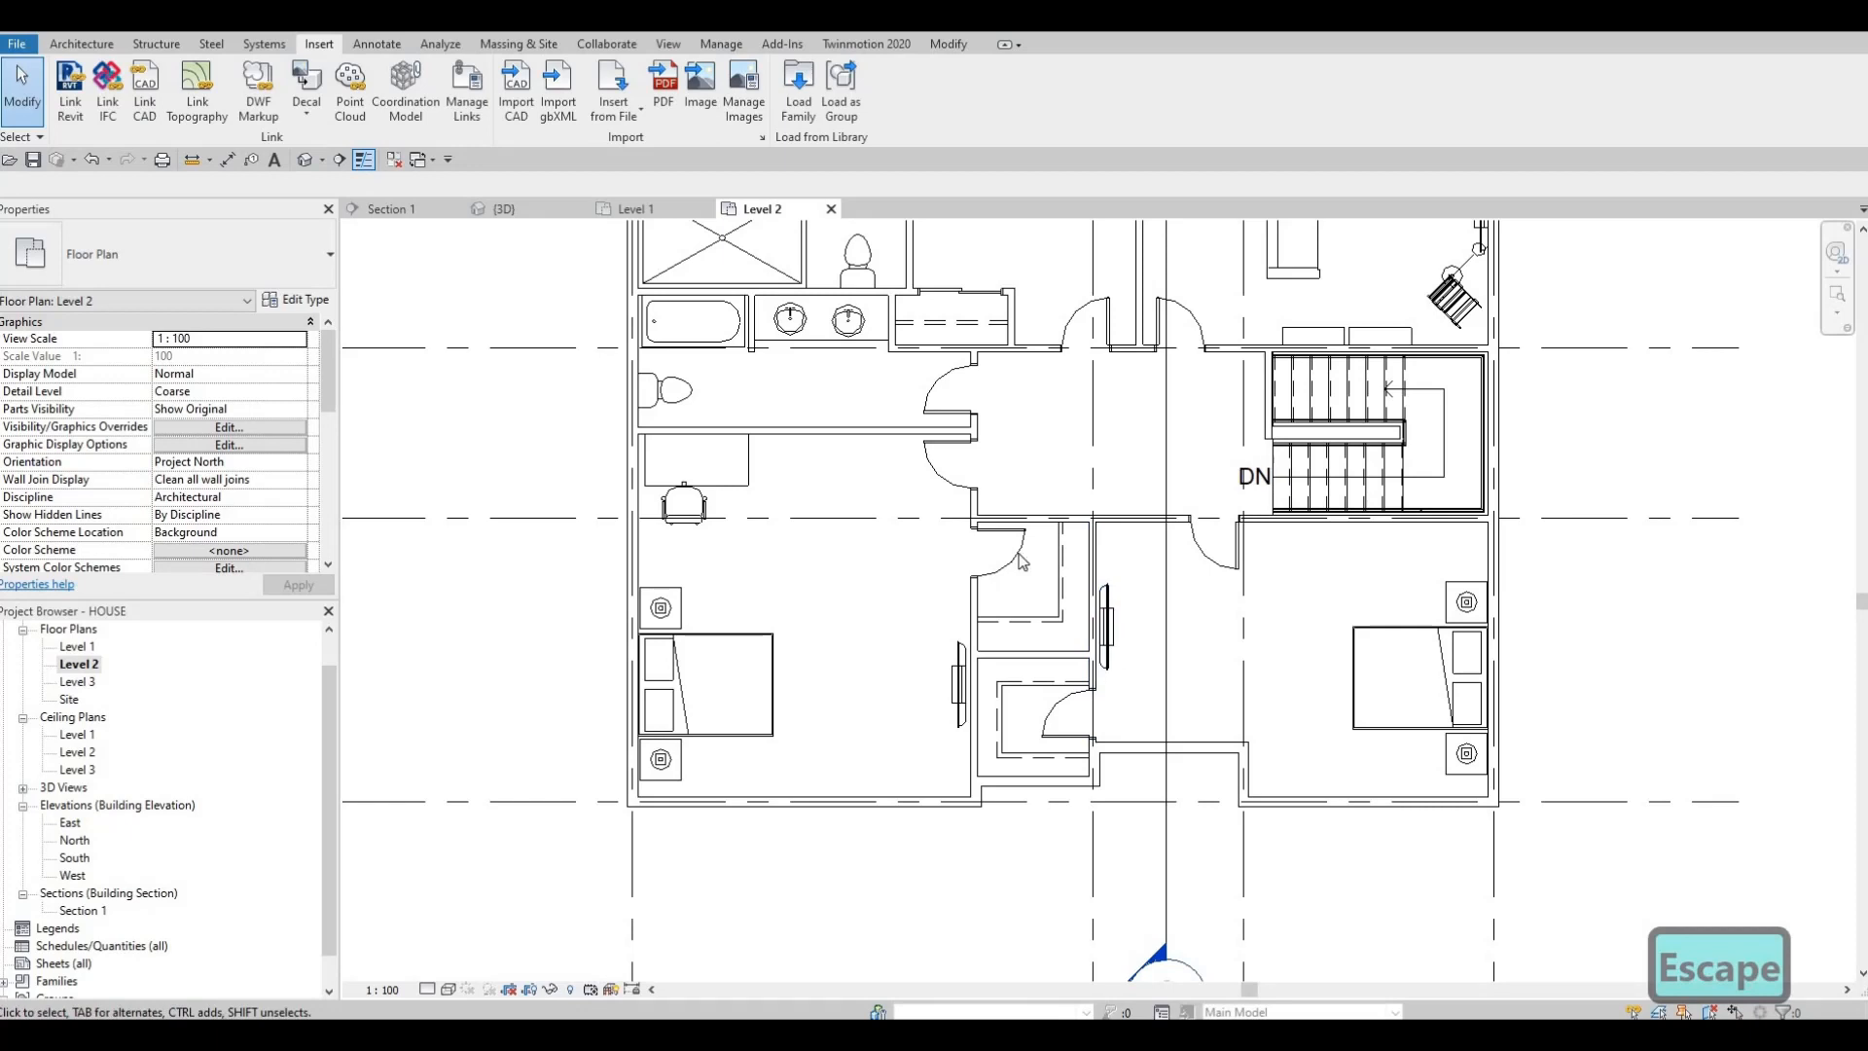
pyautogui.scroll(-3, 1090, 531)
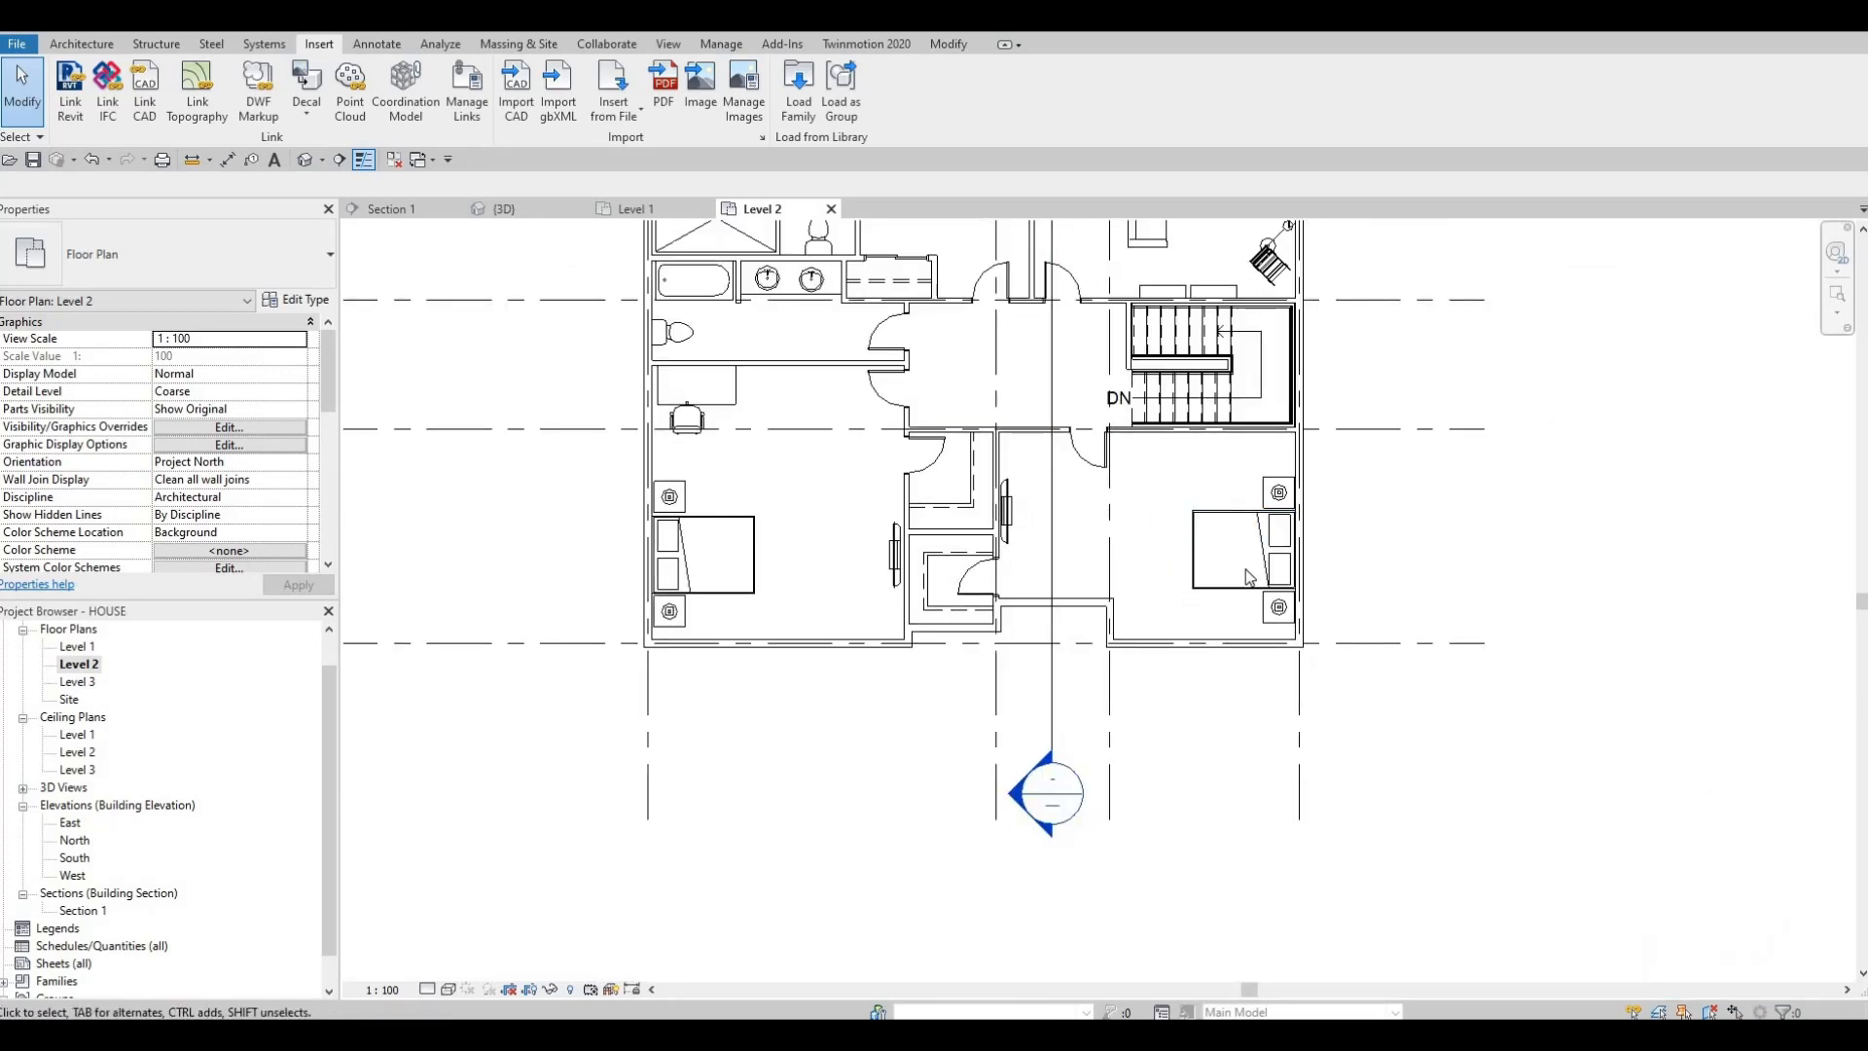
pyautogui.scroll(2, 1216, 487)
pyautogui.moveTo(1126, 452); pyautogui.dragTo(1362, 702)
pyautogui.press('Up')
pyautogui.press('Up')
pyautogui.press('Up')
pyautogui.press('Up')
pyautogui.press('Up')
pyautogui.press('Up')
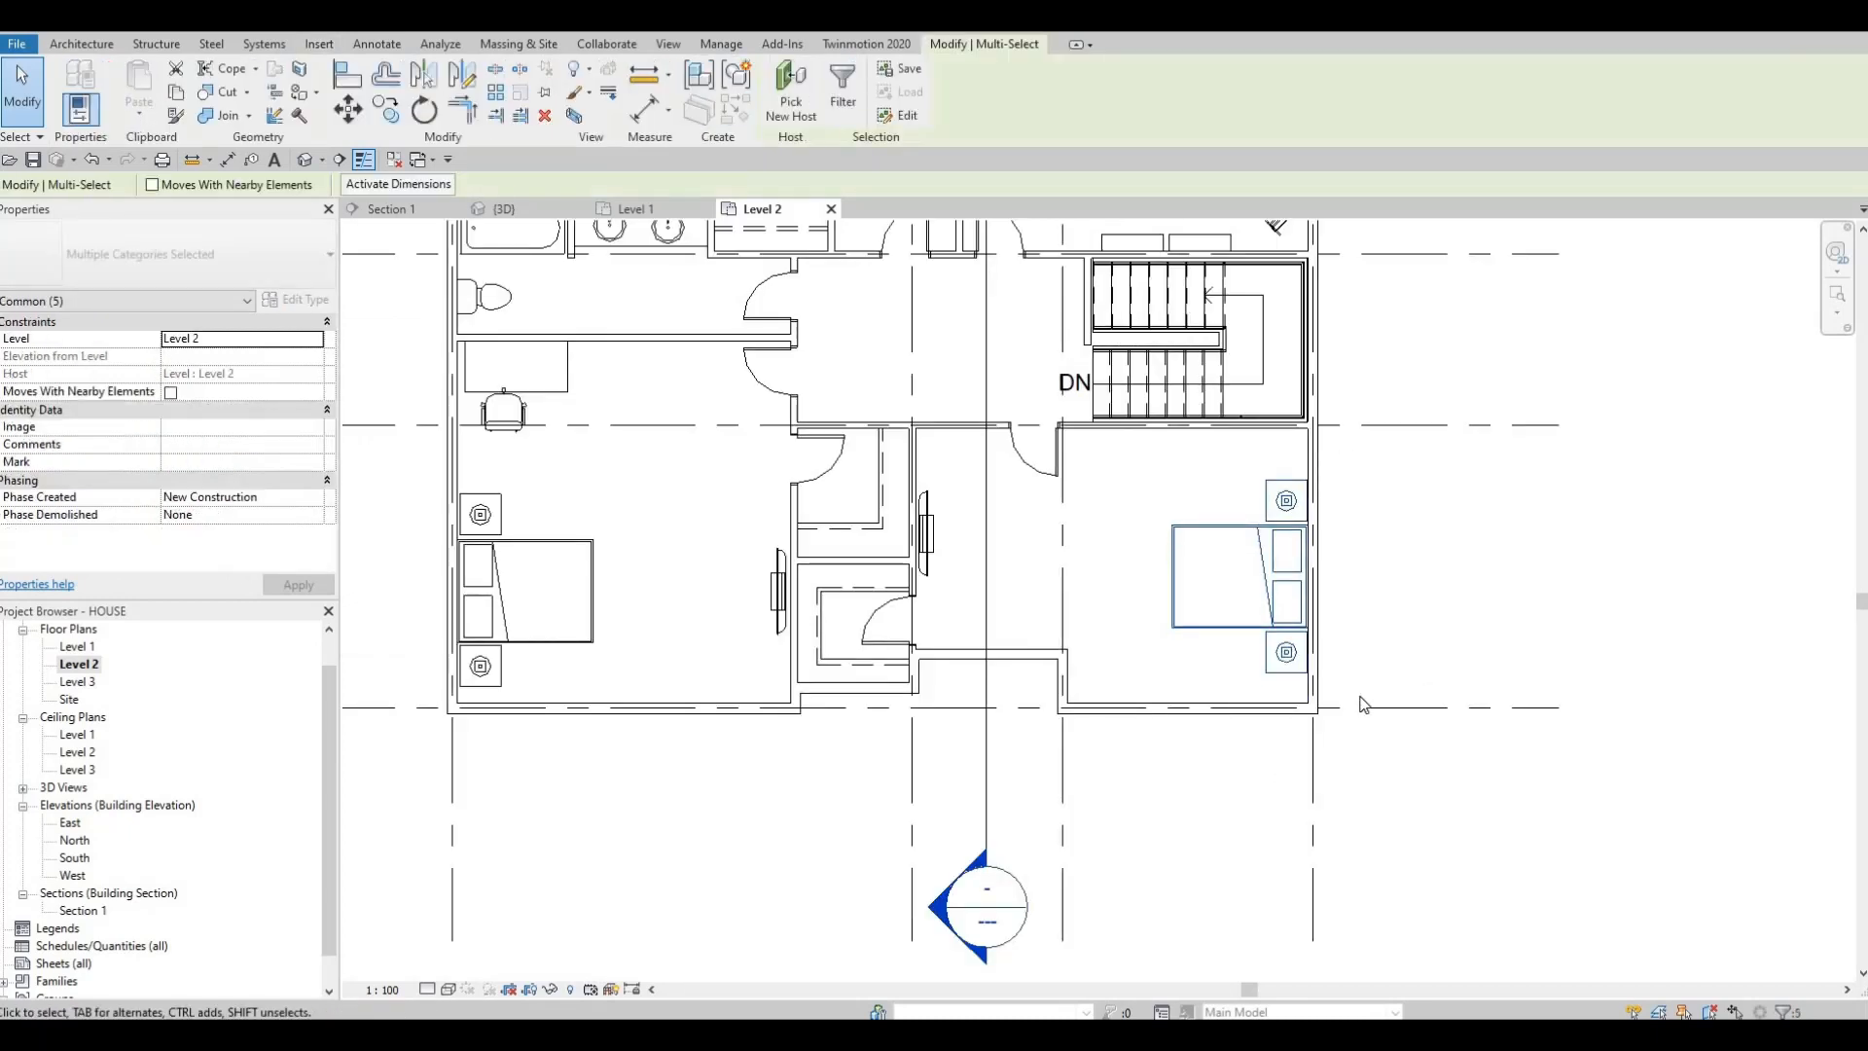
pyautogui.press('Up')
pyautogui.press('Up')
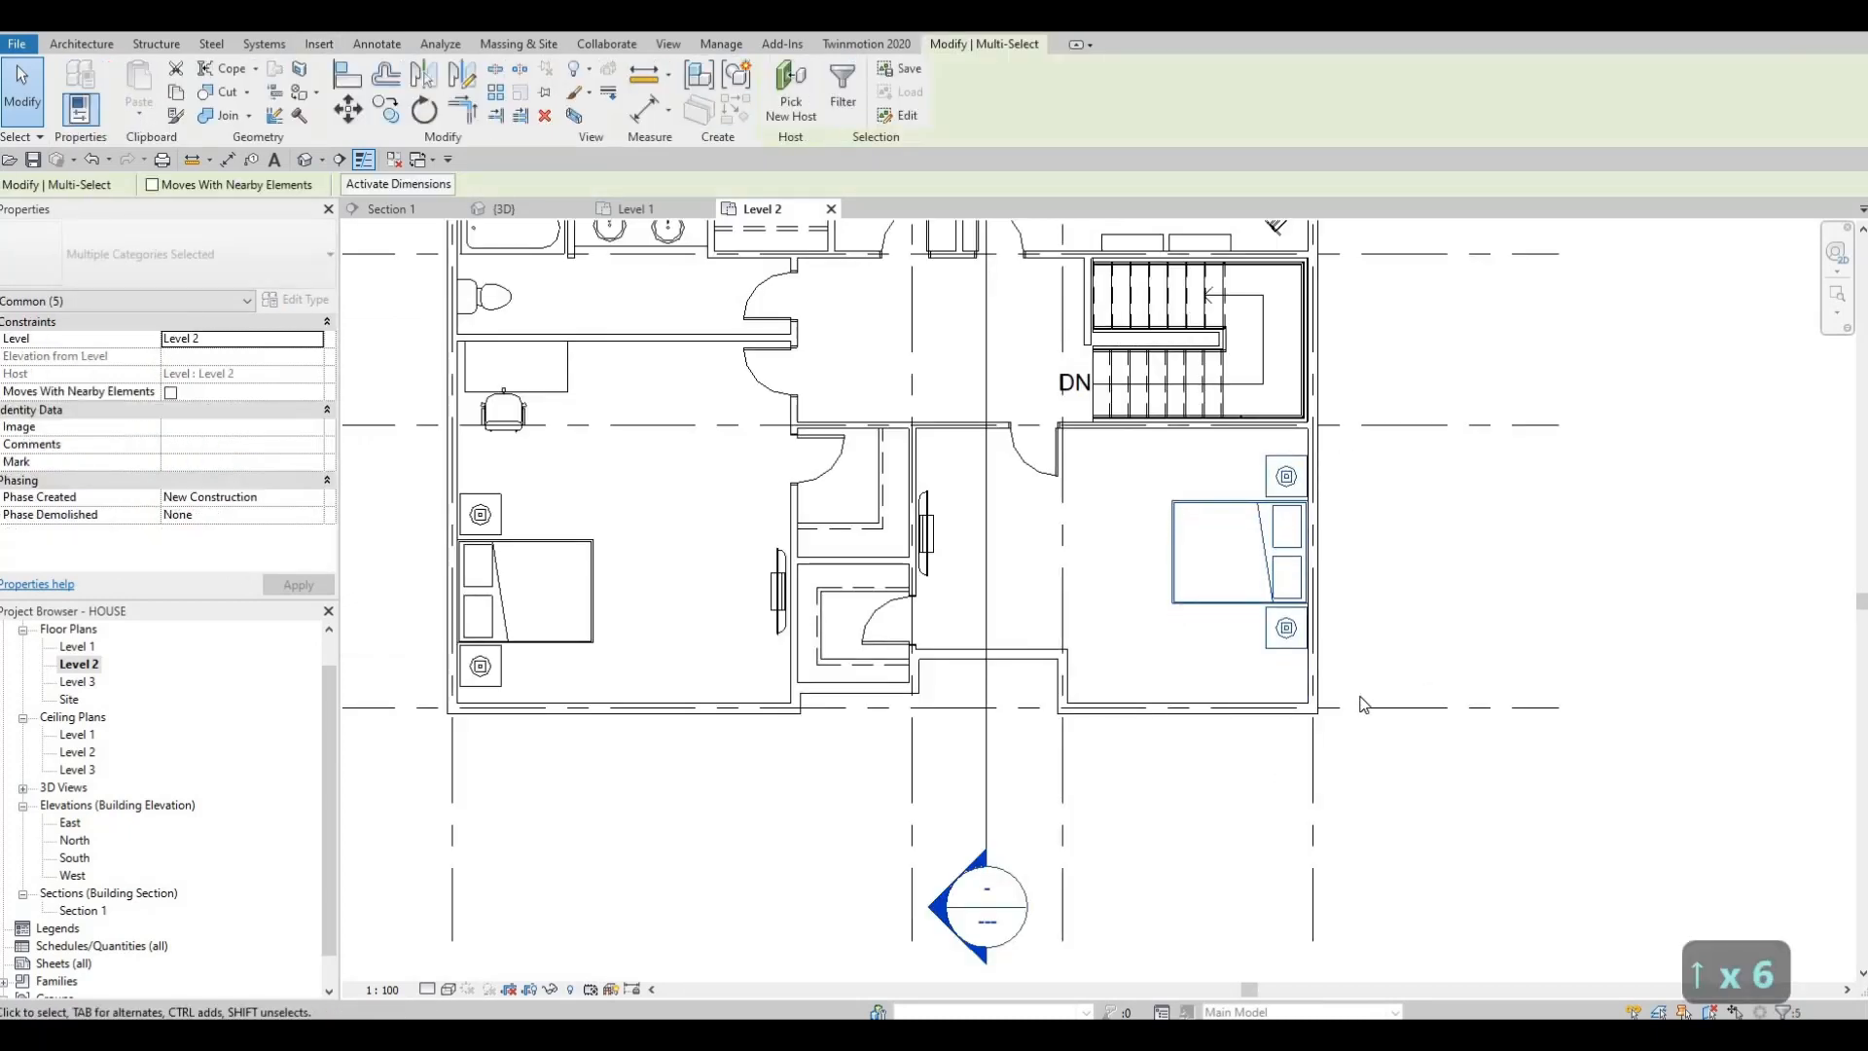
pyautogui.press('Up')
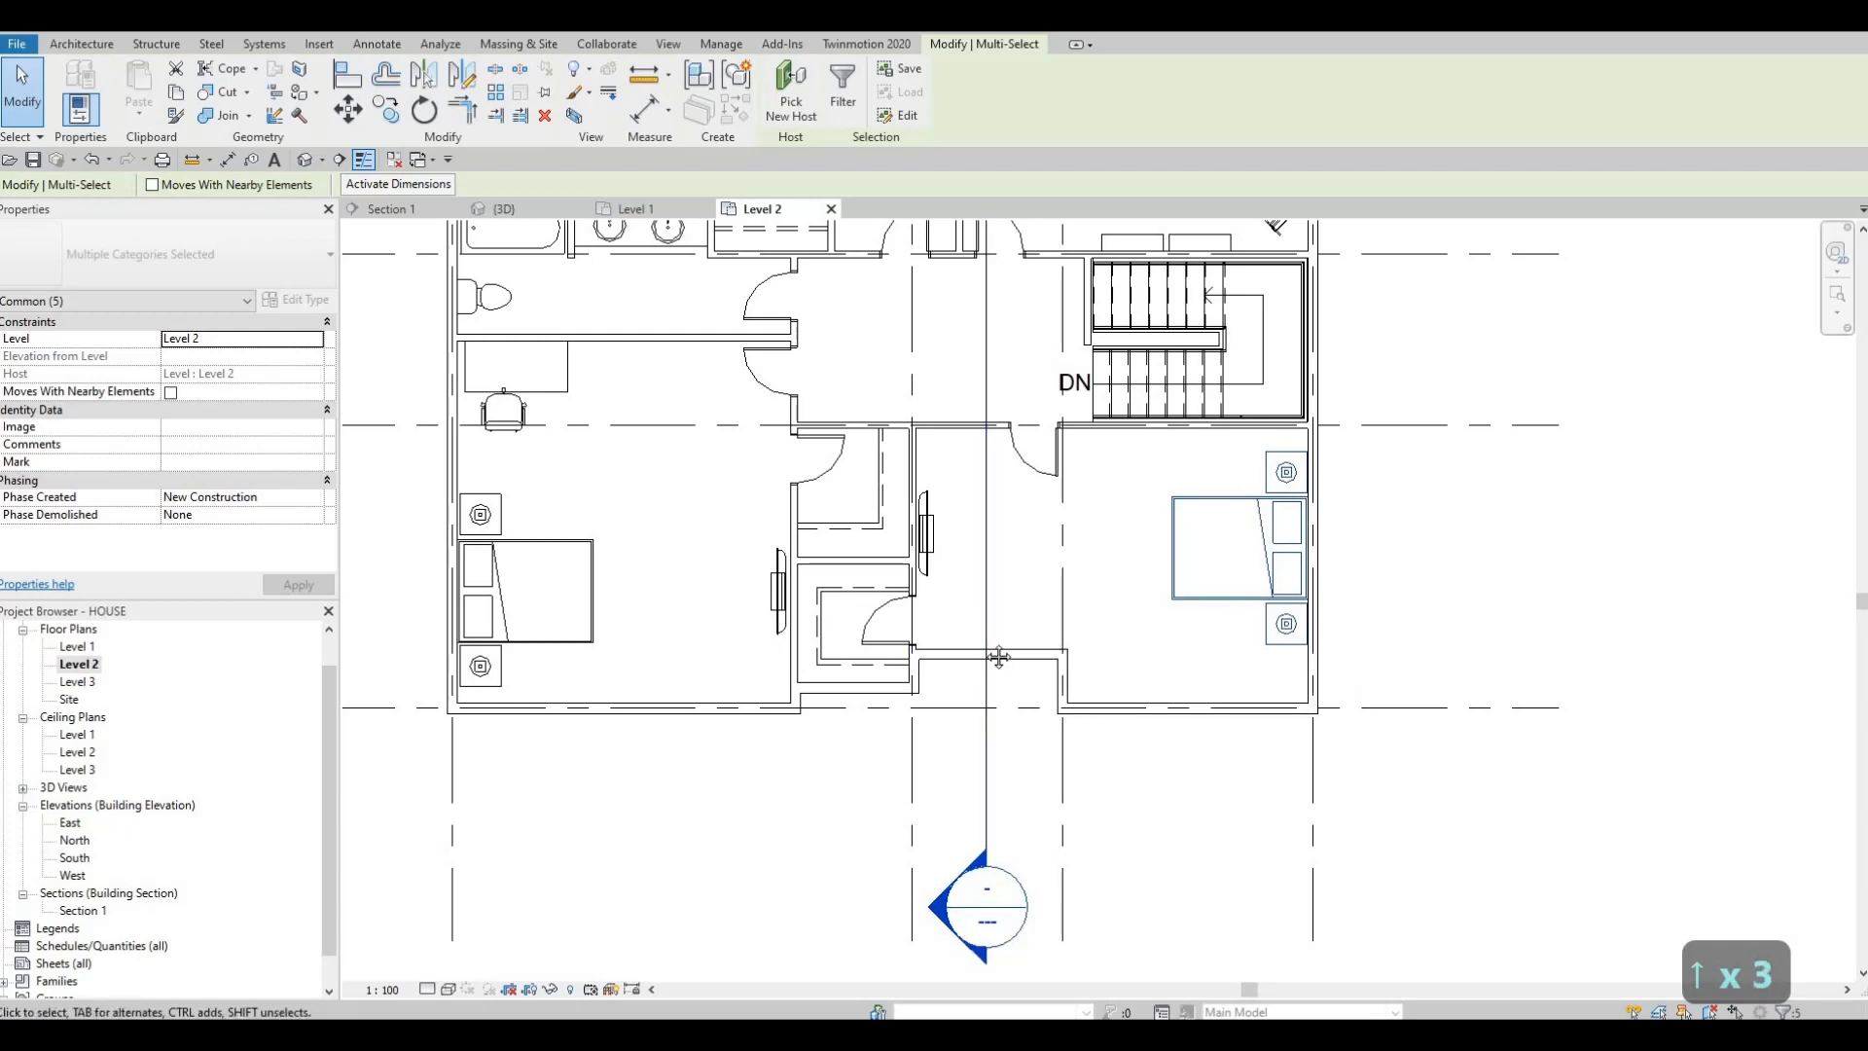
pyautogui.moveTo(627, 446); pyautogui.dragTo(683, 484, button='middle')
pyautogui.press('Escape')
# - Place a 1525 x 762 mm desk like the southwest bedroom's in the southeast bedroom's southwest corner, against the south wall
pyautogui.click(572, 404)
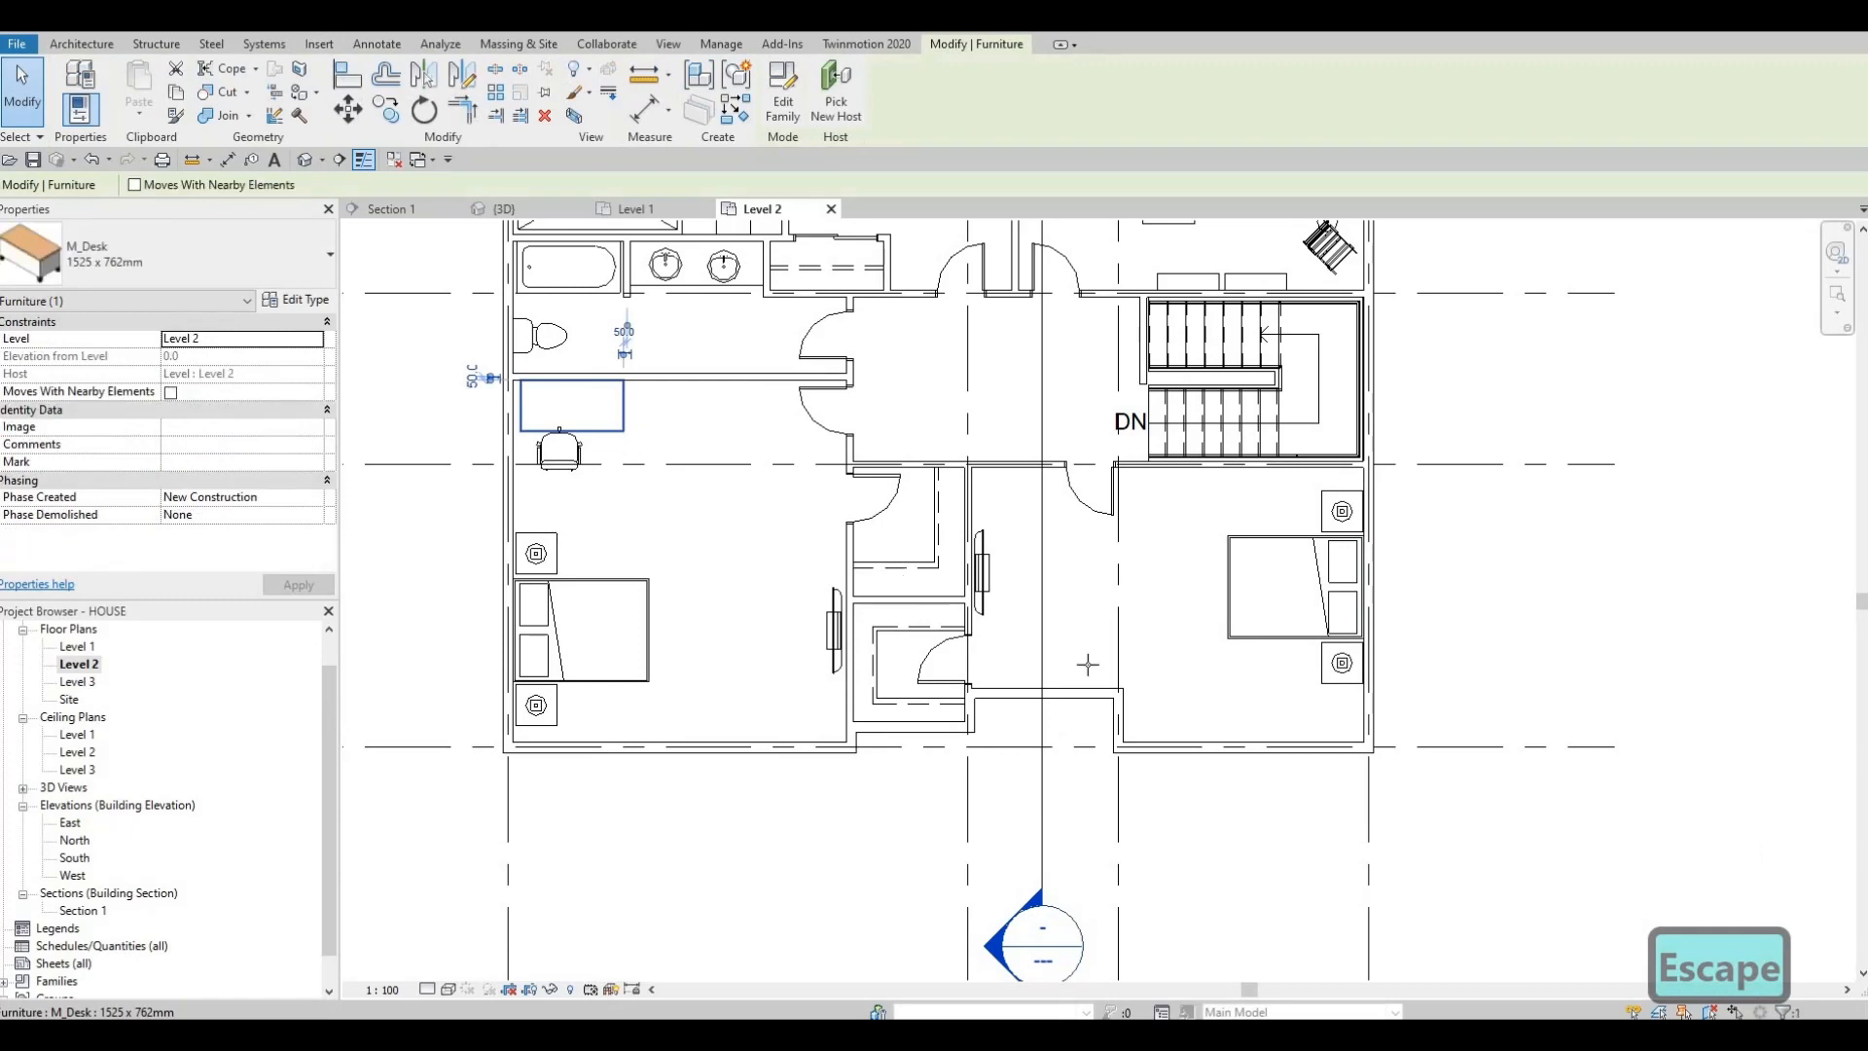
pyautogui.press('c')
pyautogui.press('s')
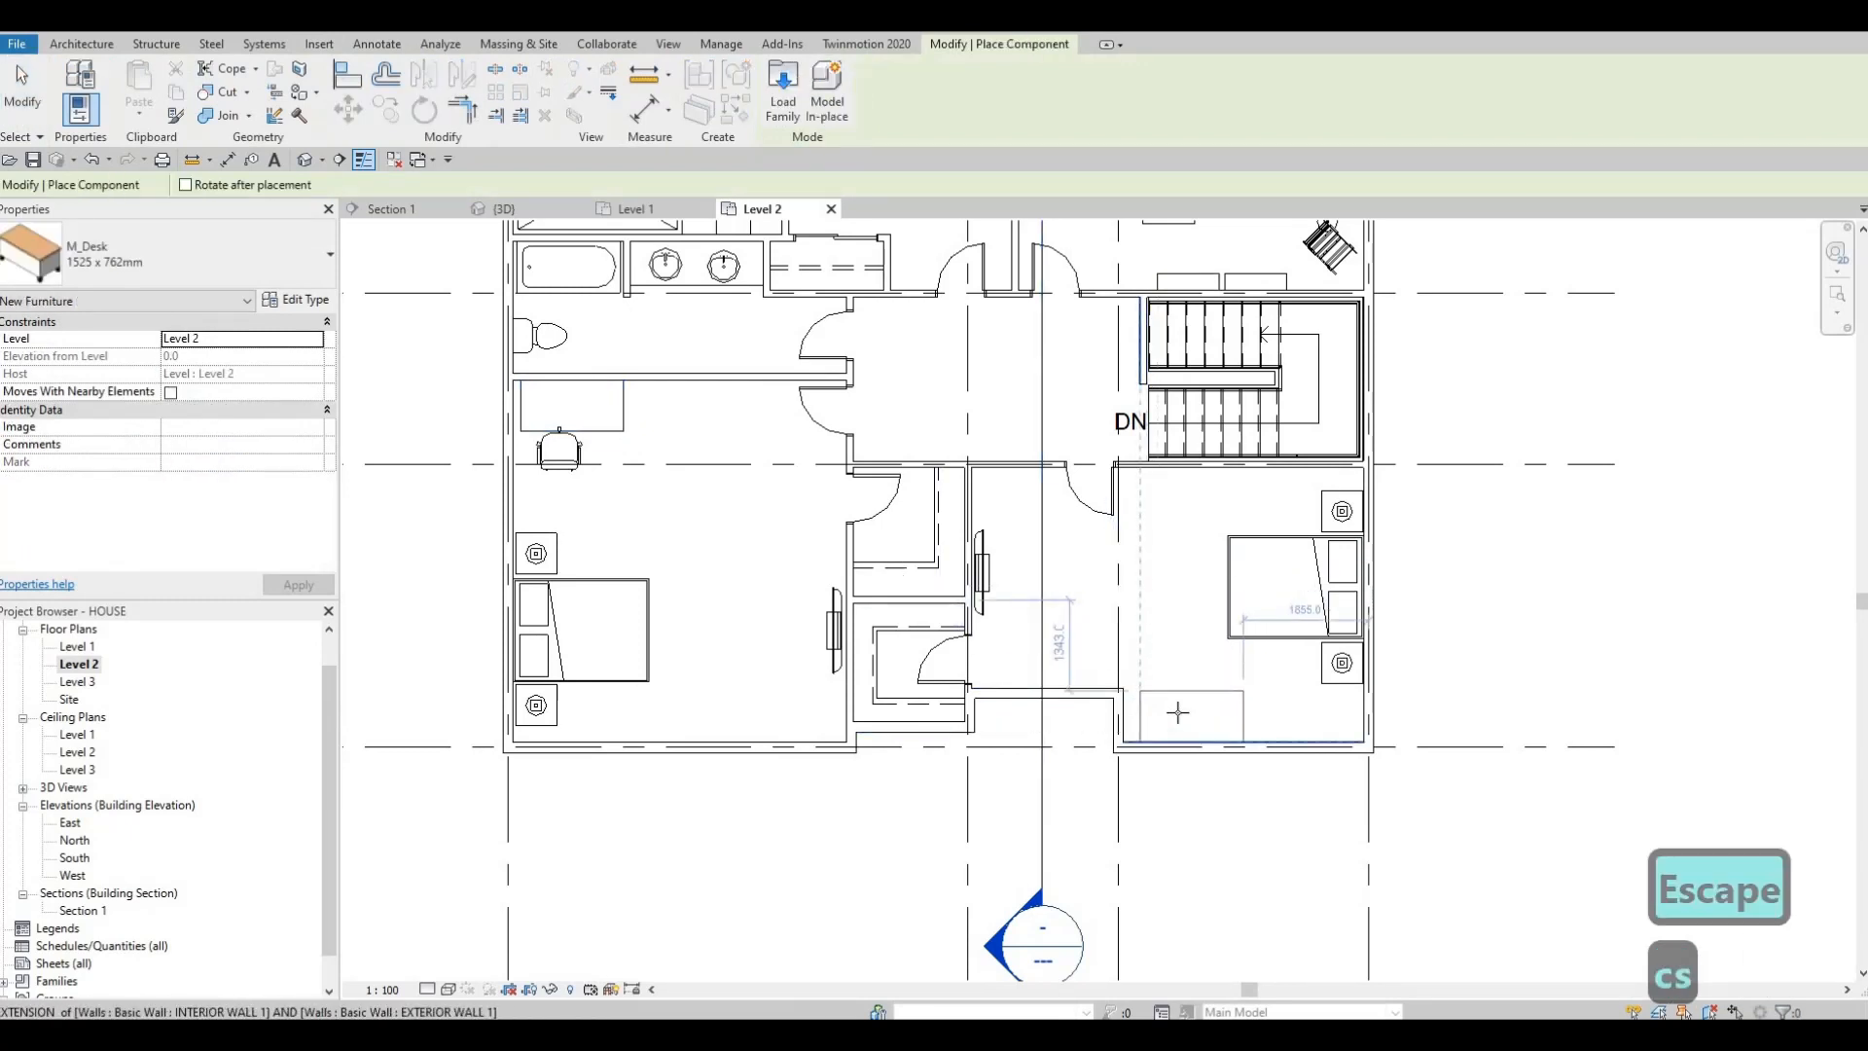
pyautogui.click(1163, 713)
pyautogui.press('Escape')
pyautogui.press('Escape')
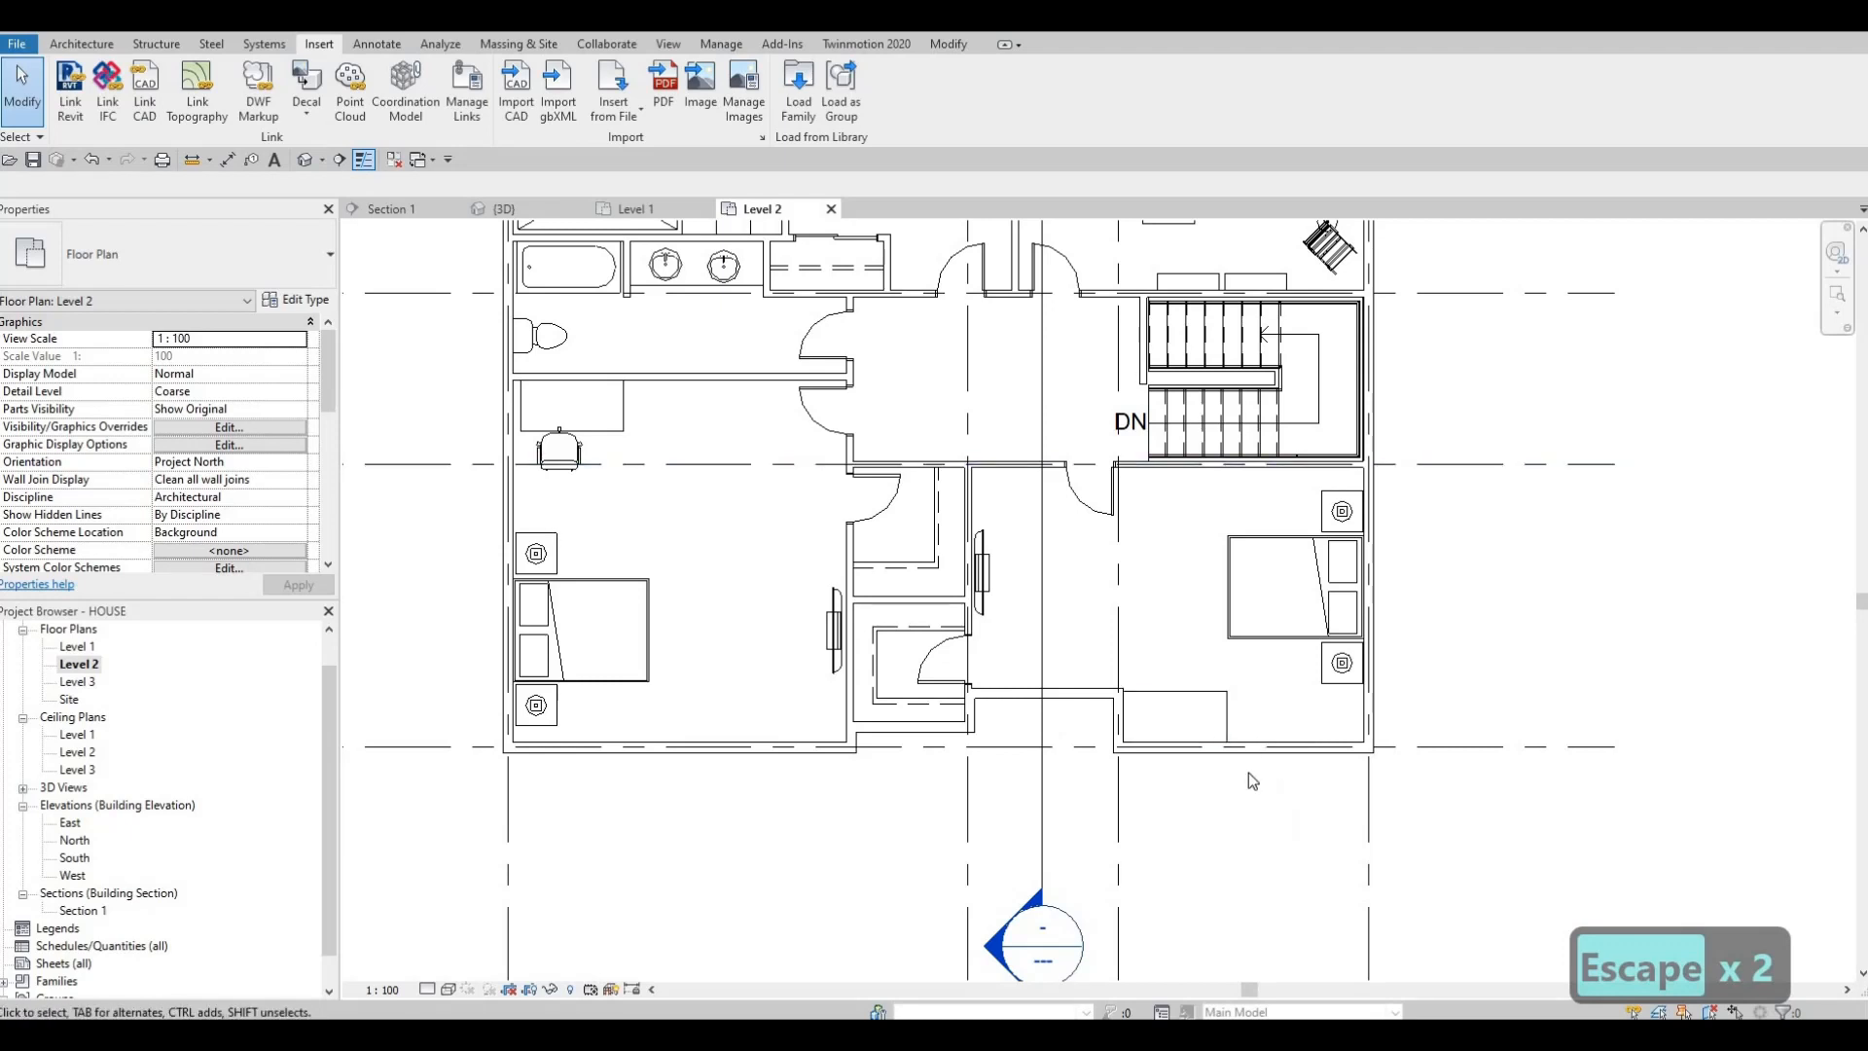
# - Place an executive chair like the southwest bedroom's on the north side of the southeast bedroom's desk, rotated to face it
pyautogui.click(560, 447)
pyautogui.press('c')
pyautogui.press('s')
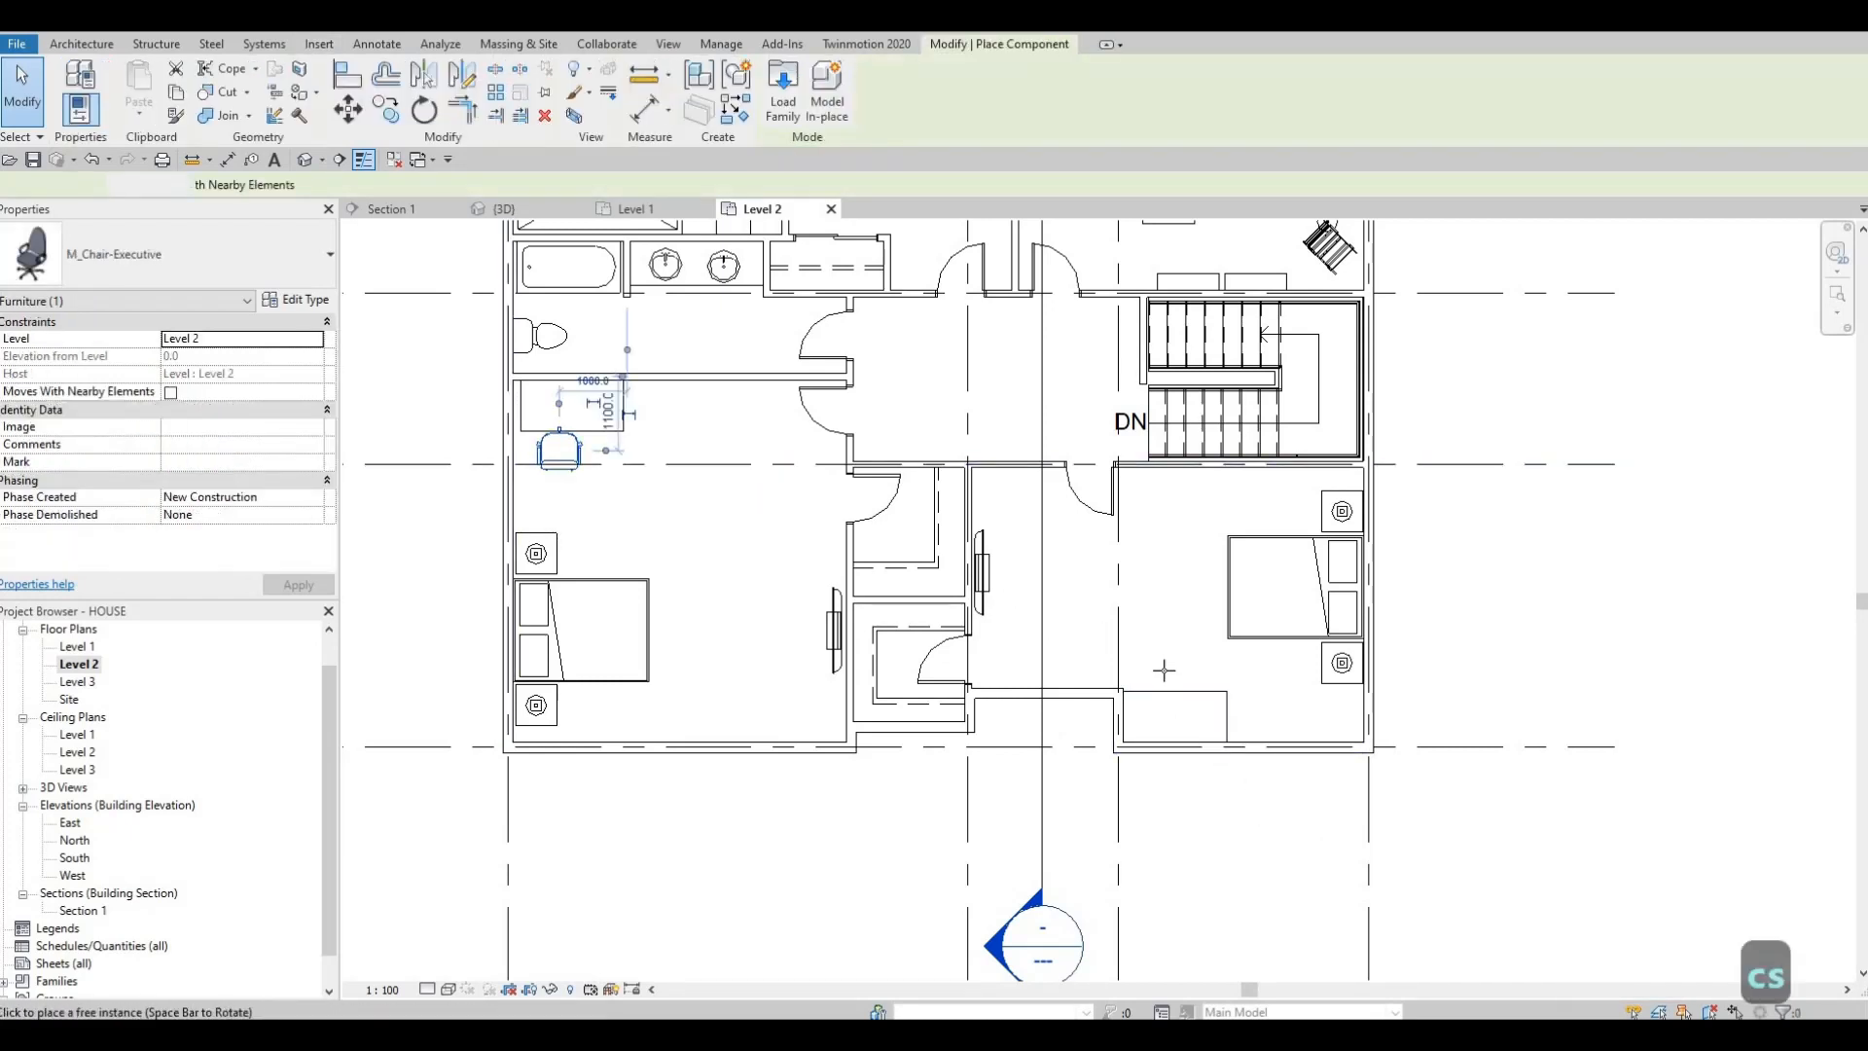
pyautogui.press('c')
pyautogui.press('s')
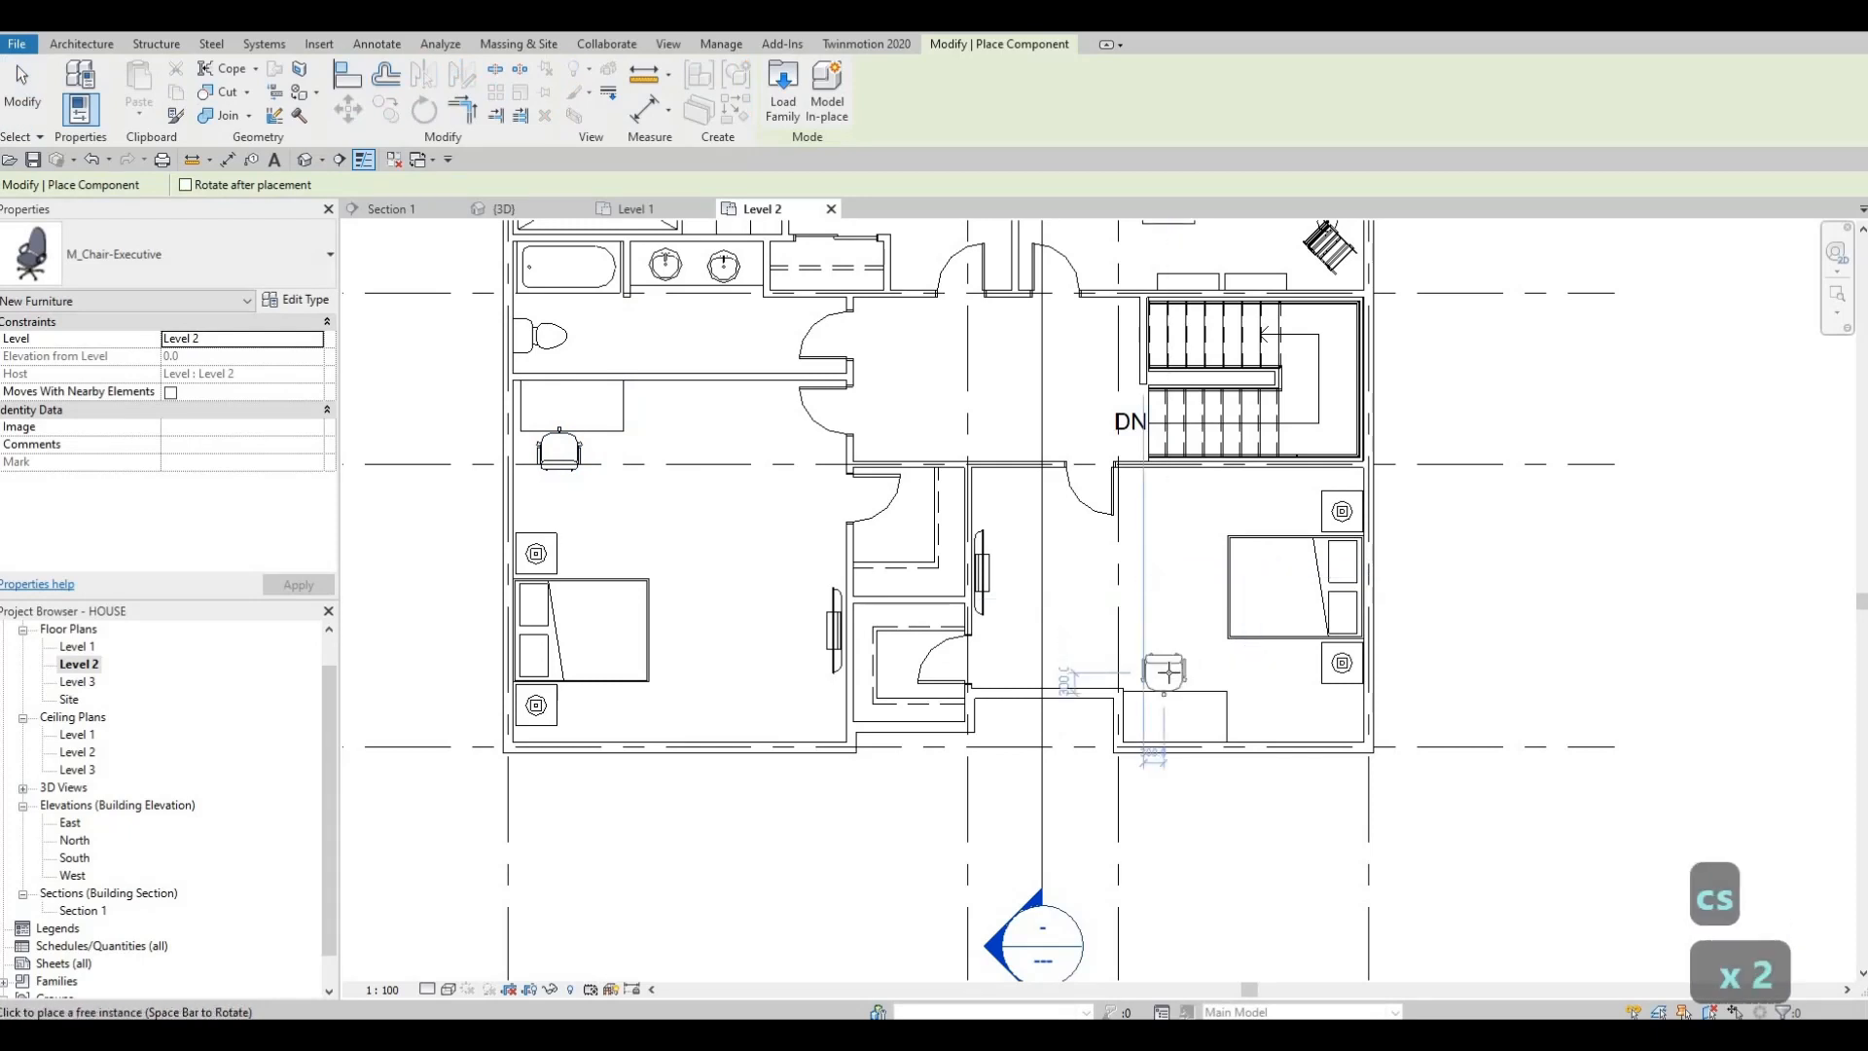
pyautogui.click(1199, 676)
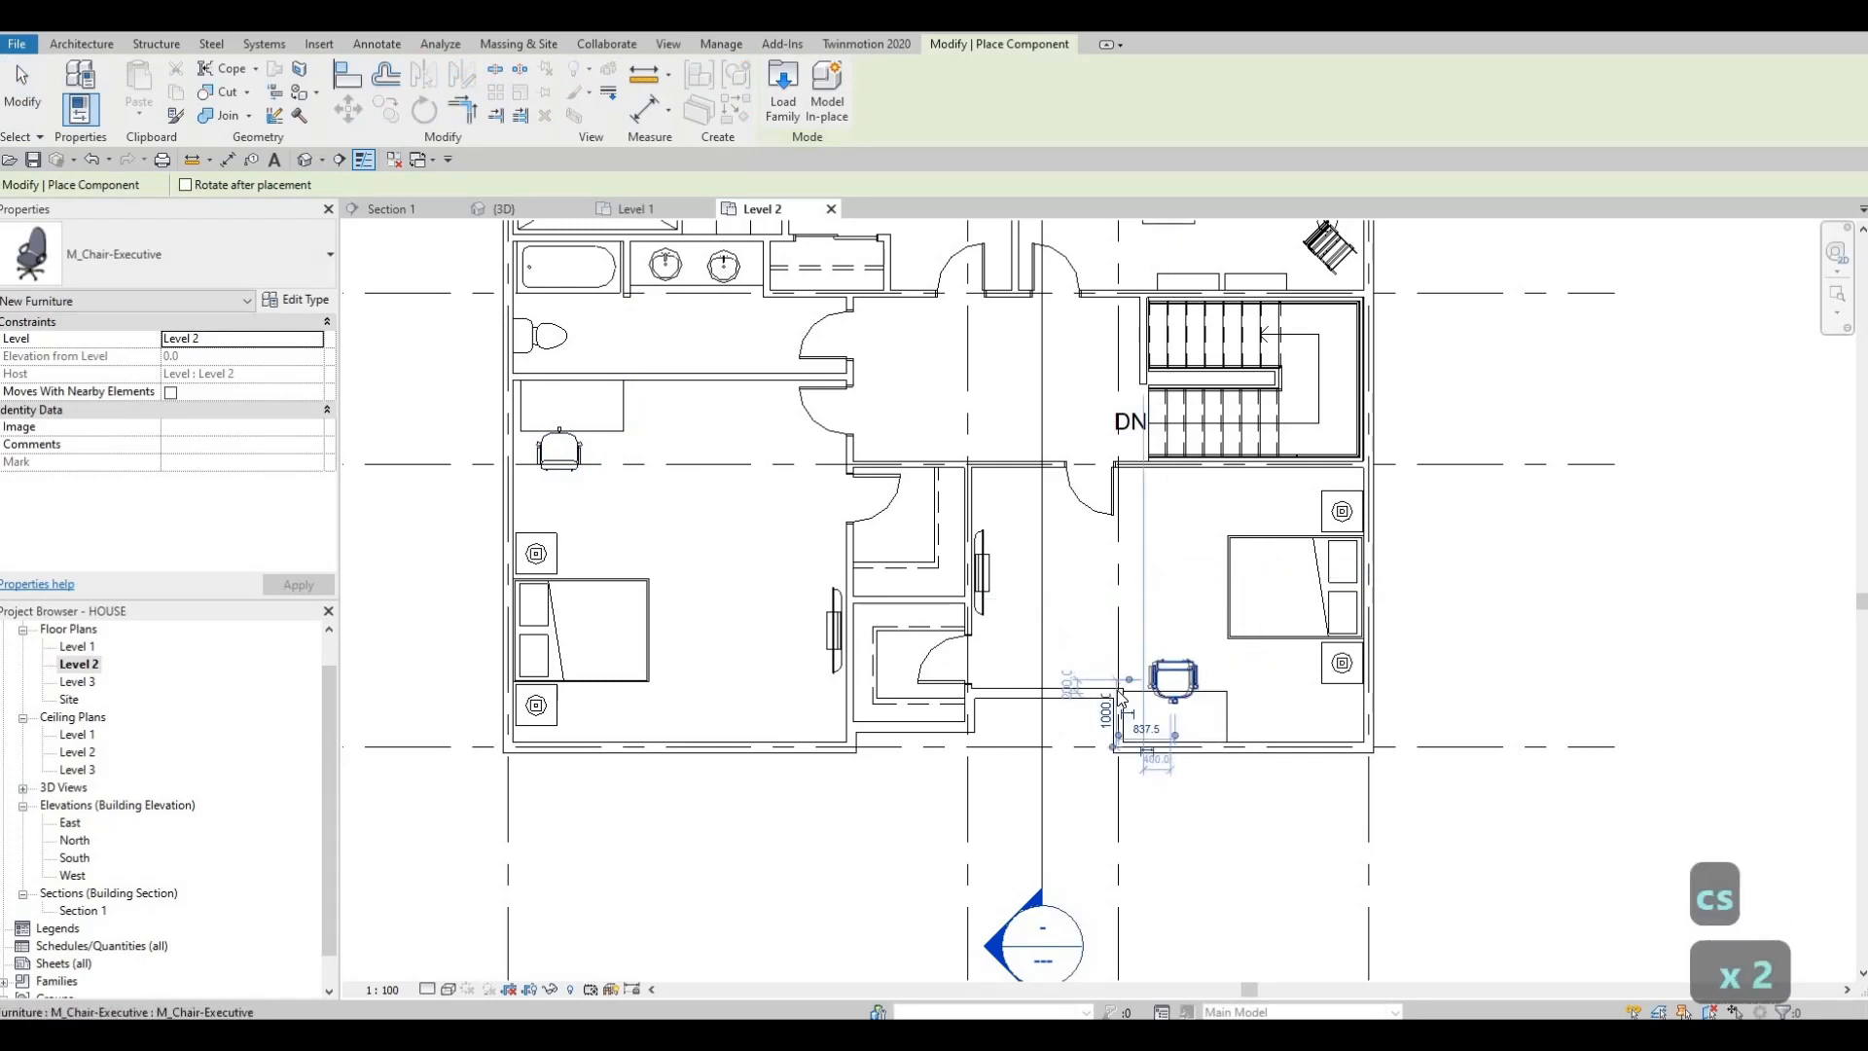
pyautogui.press('Escape')
pyautogui.press('Escape')
pyautogui.press('Escape')
# - Nudge the southwest bedroom's executive chair two increments up and one right, tucking it under the desk
pyautogui.scroll(-1, 1031, 759)
pyautogui.scroll(-3, 1031, 759)
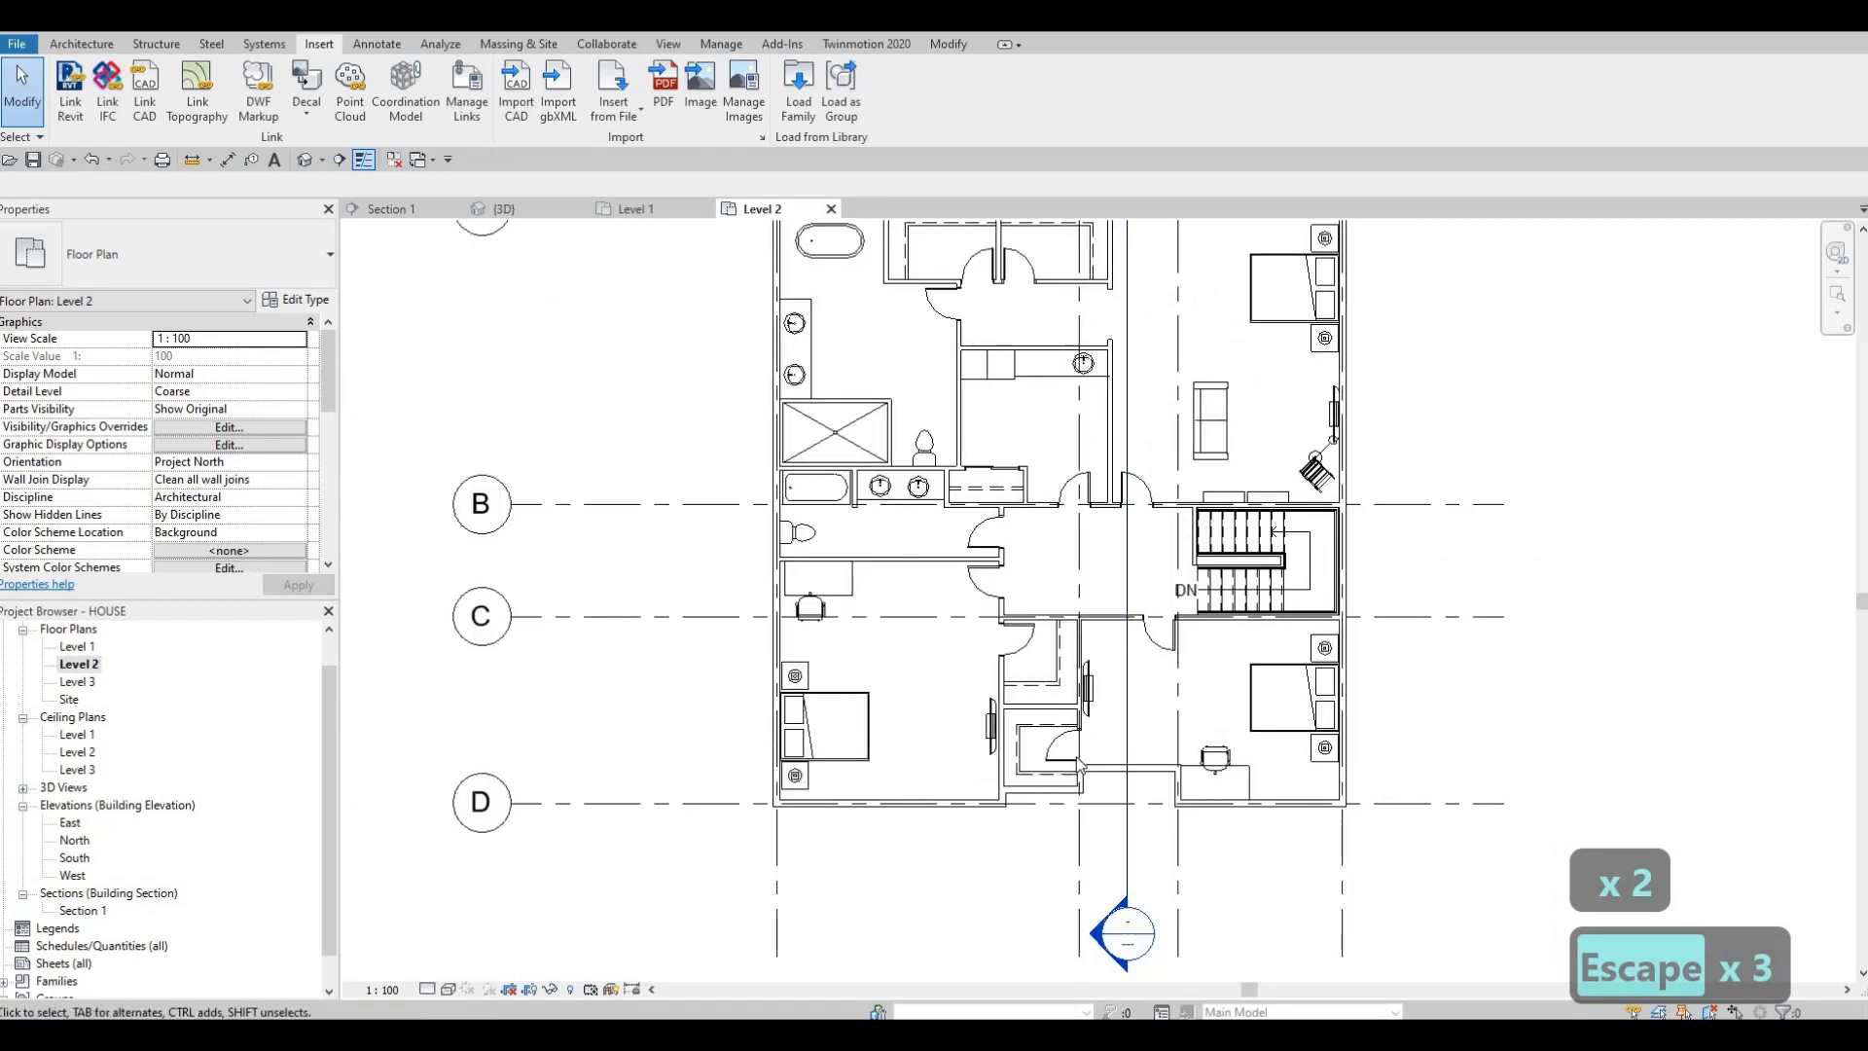
pyautogui.scroll(5, 861, 589)
pyautogui.moveTo(702, 574); pyautogui.dragTo(1186, 644, button='middle')
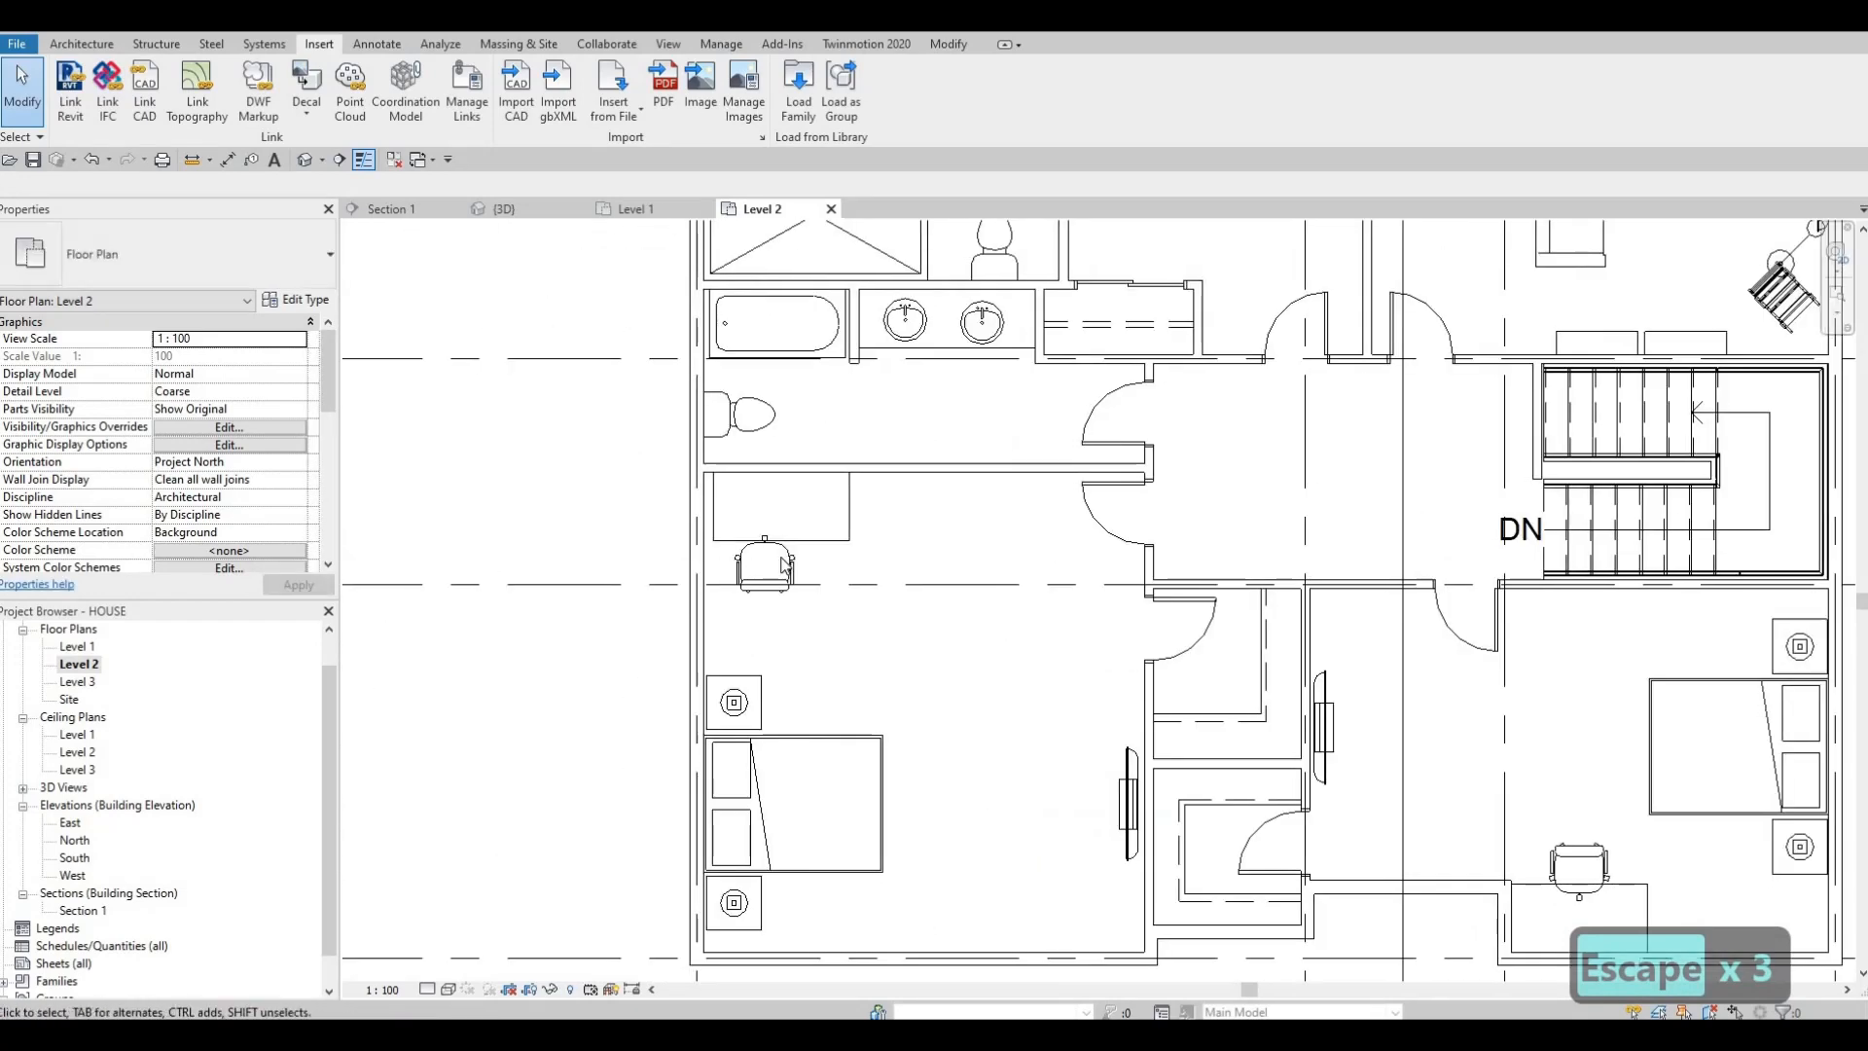
pyautogui.scroll(1, 739, 562)
pyautogui.click(794, 561)
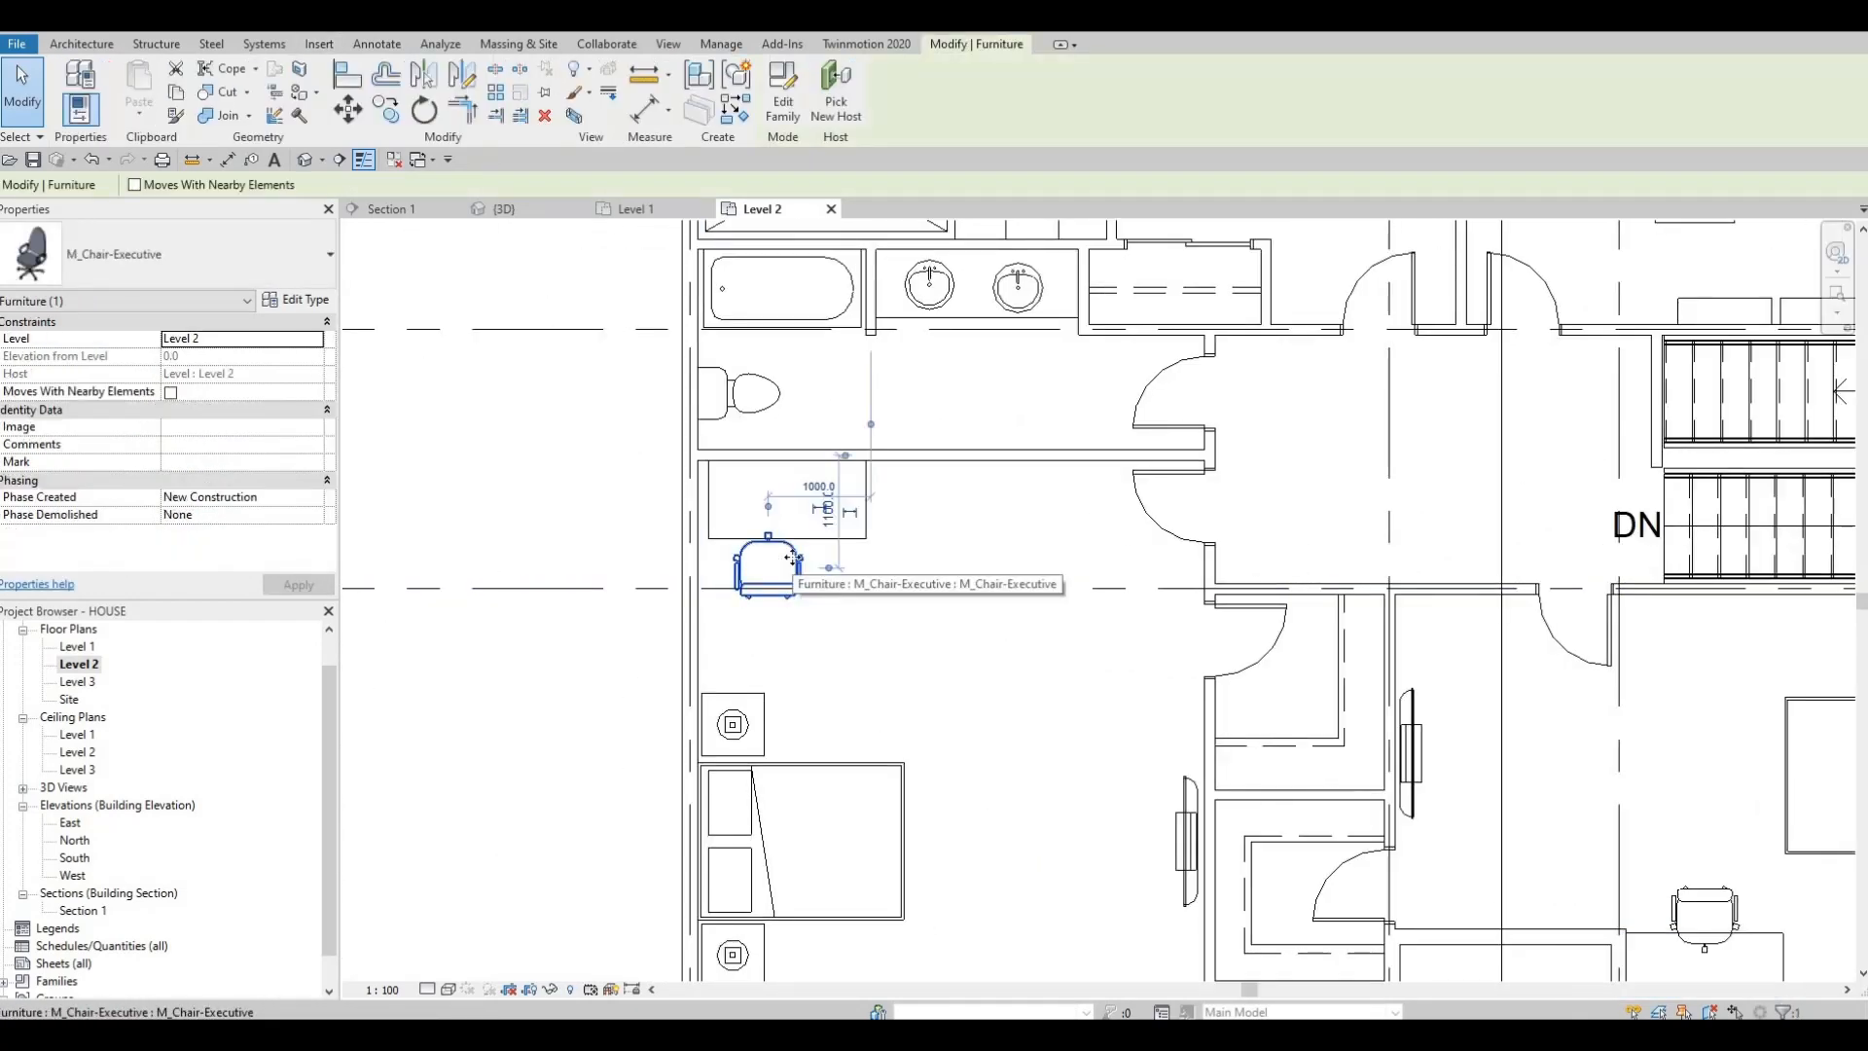
pyautogui.press('Up')
pyautogui.press('Up')
pyautogui.press('Right')
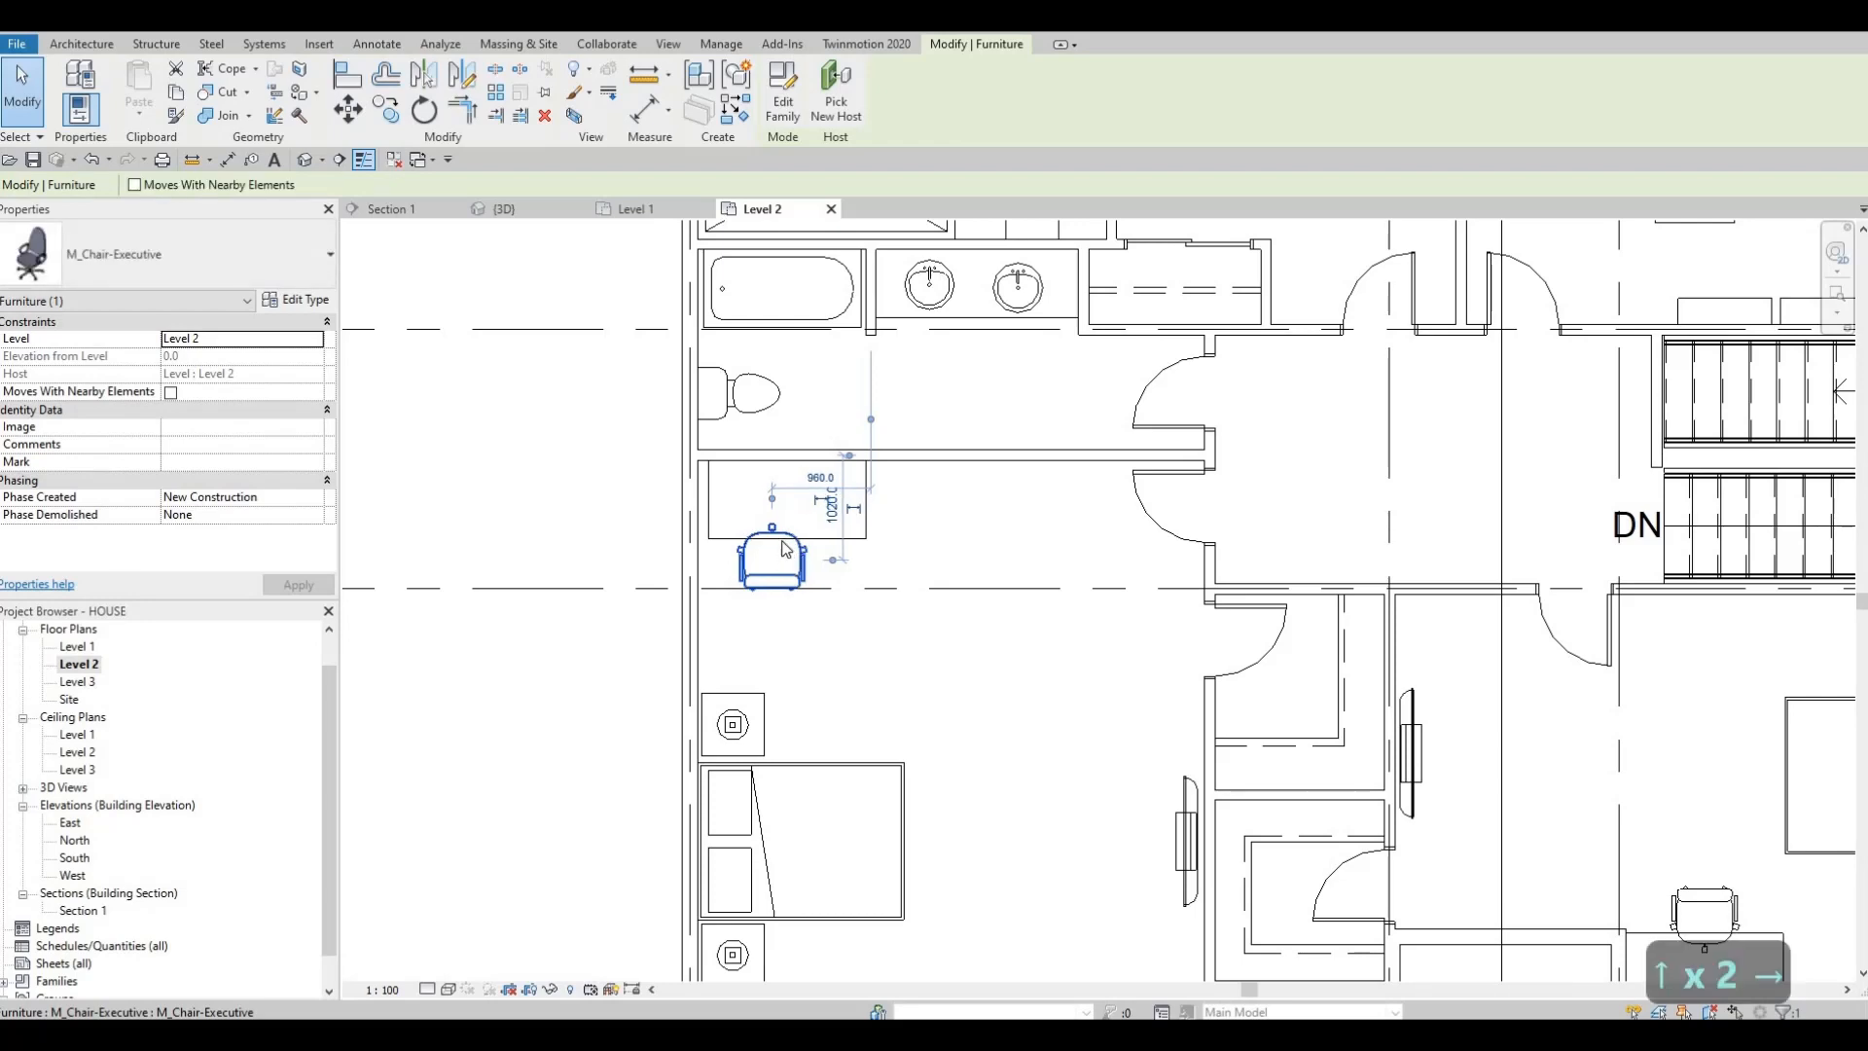
pyautogui.press('Escape')
pyautogui.press('Escape')
# - Examine the whole Level 2 plan, checking the furniture and door arrangement in each bedroom
pyautogui.scroll(-6, 769, 603)
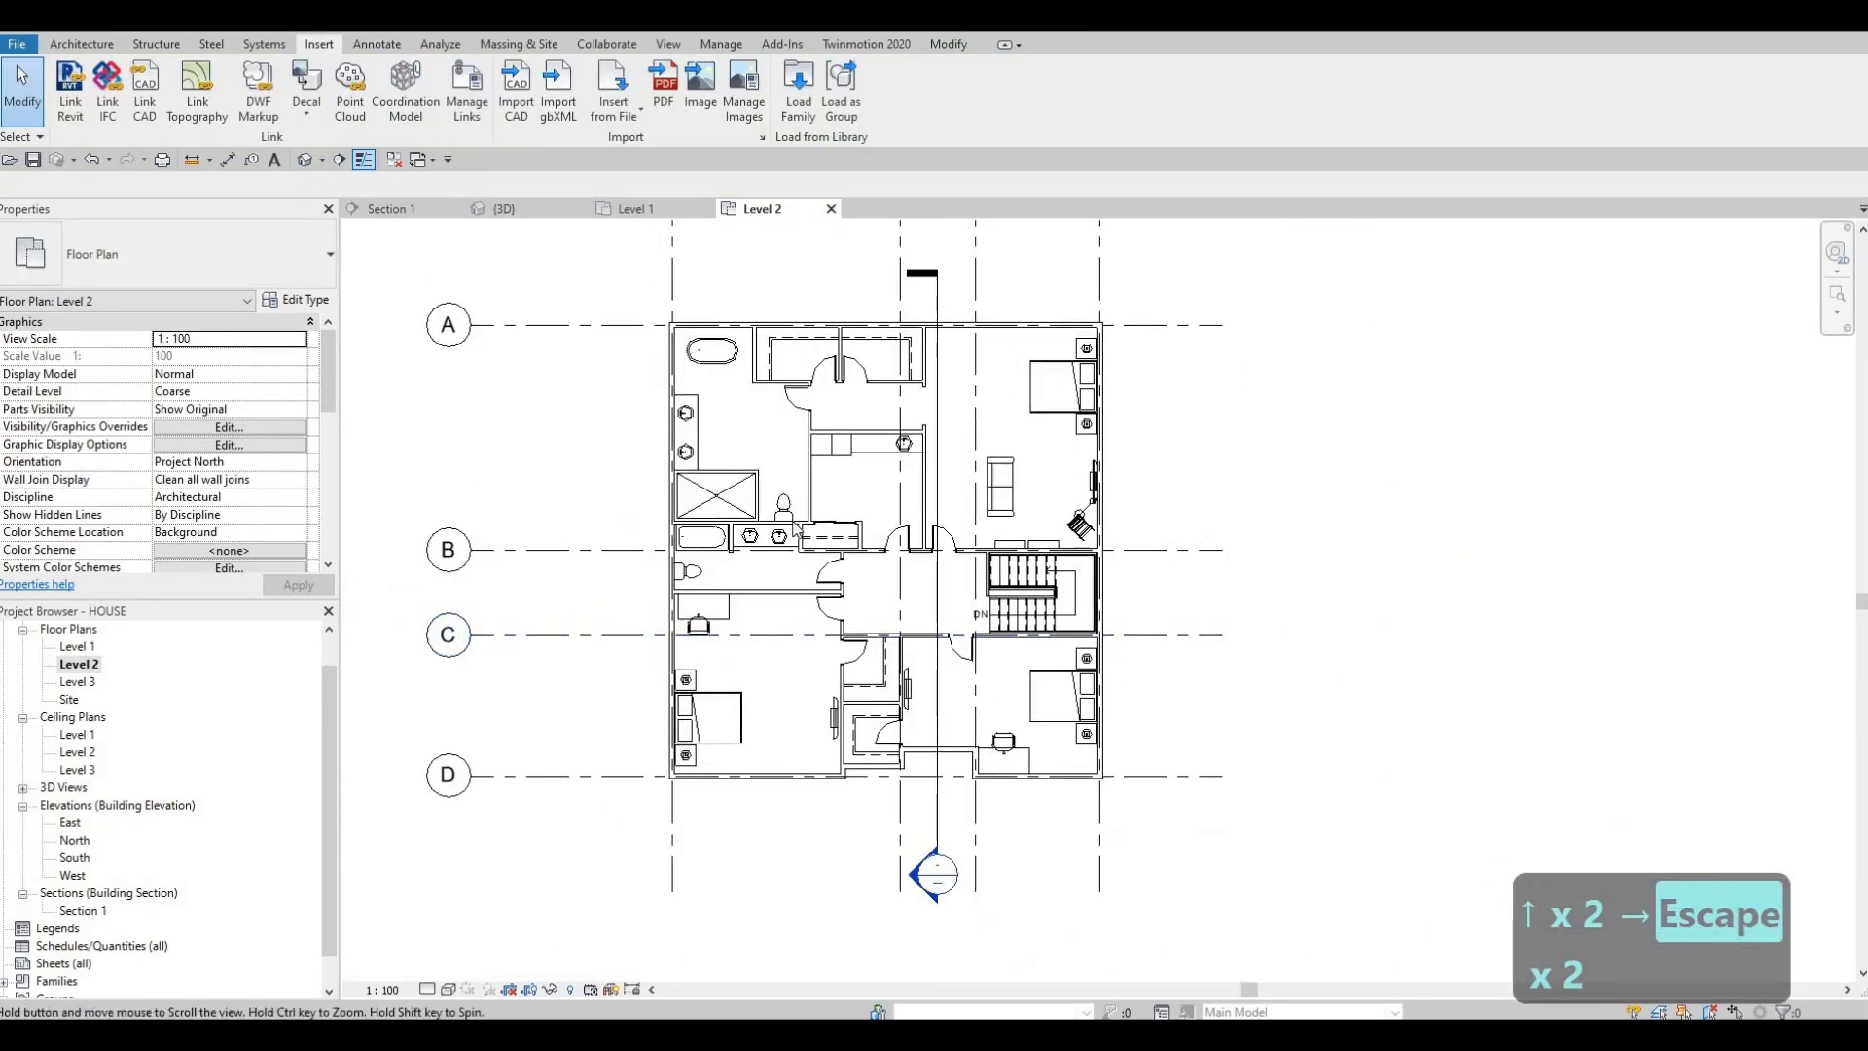
pyautogui.scroll(3, 891, 516)
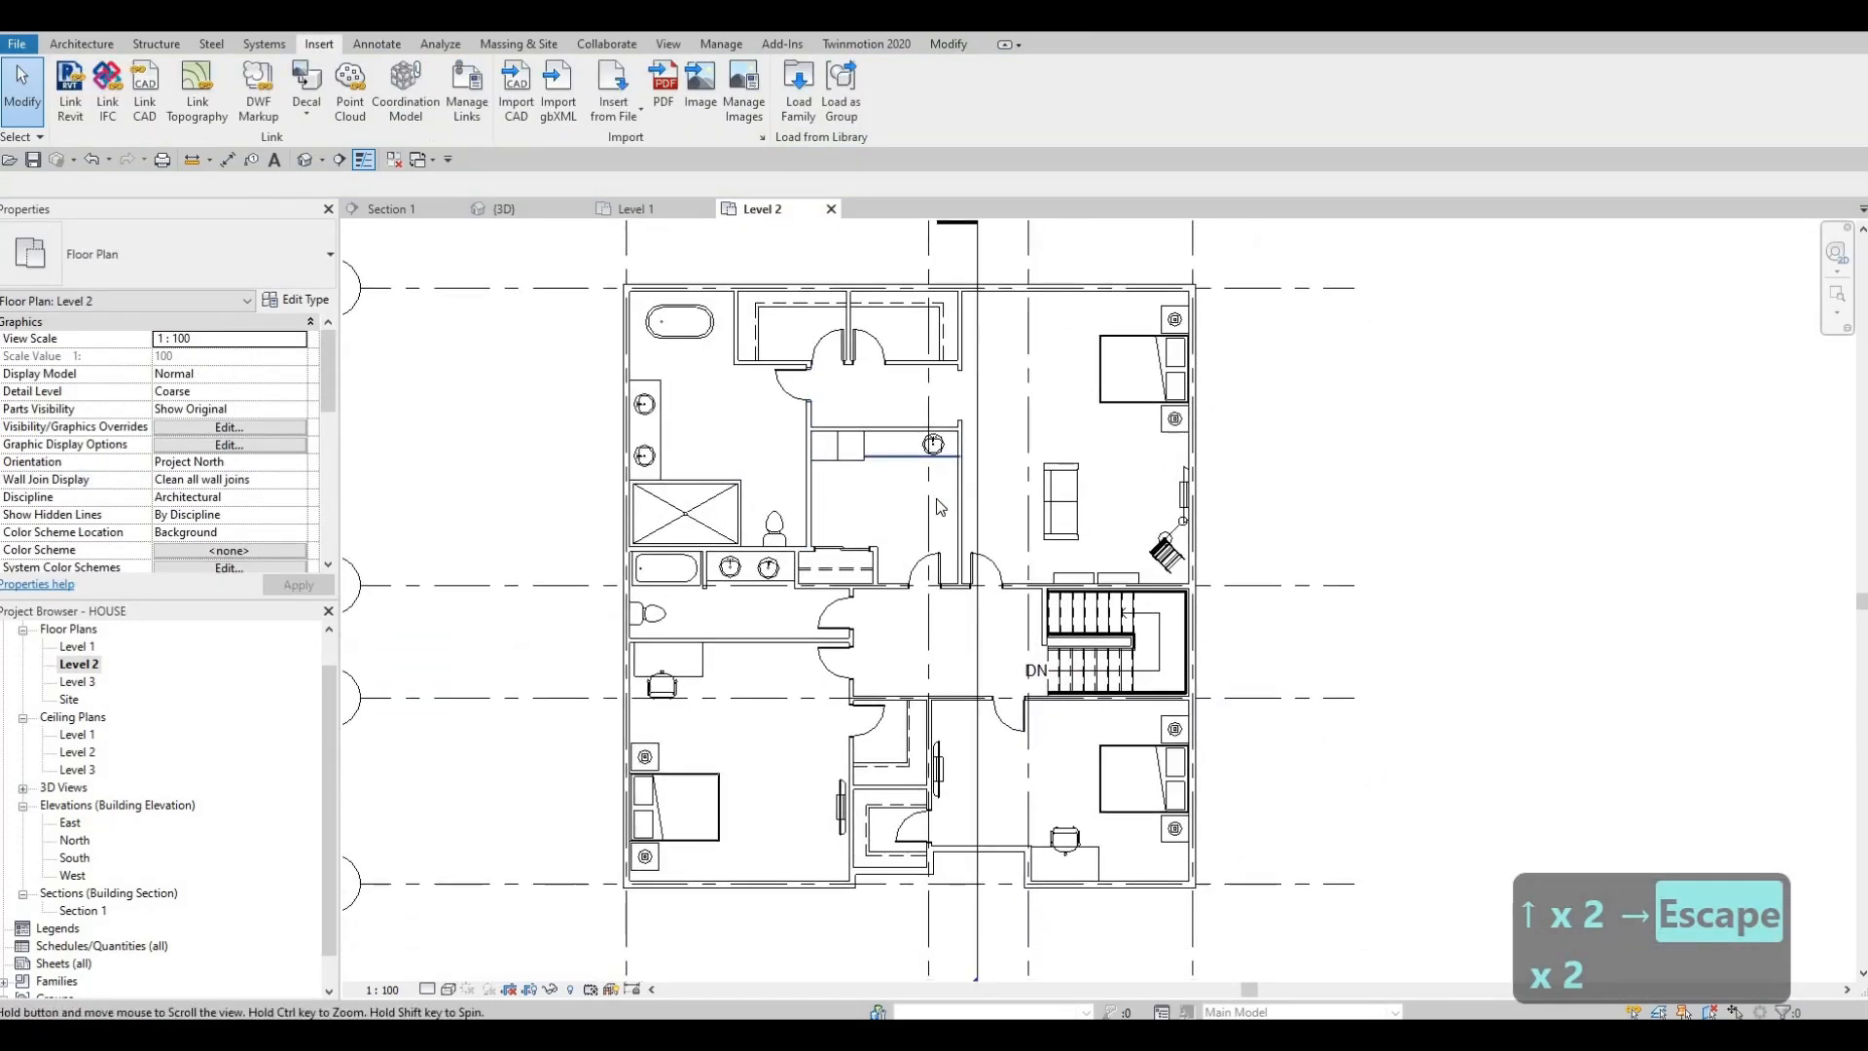
pyautogui.scroll(-2, 848, 628)
pyautogui.moveTo(913, 600); pyautogui.dragTo(946, 625, button='middle')
pyautogui.moveTo(1127, 548); pyautogui.dragTo(1130, 547, button='middle')
pyautogui.scroll(-1, 830, 856)
pyautogui.moveTo(830, 856); pyautogui.dragTo(927, 718, button='middle')
pyautogui.scroll(2, 941, 678)
pyautogui.moveTo(956, 491); pyautogui.dragTo(958, 624, button='middle')
pyautogui.scroll(3, 956, 627)
pyautogui.moveTo(980, 774); pyautogui.dragTo(1093, 609, button='middle')
pyautogui.scroll(-1, 1094, 609)
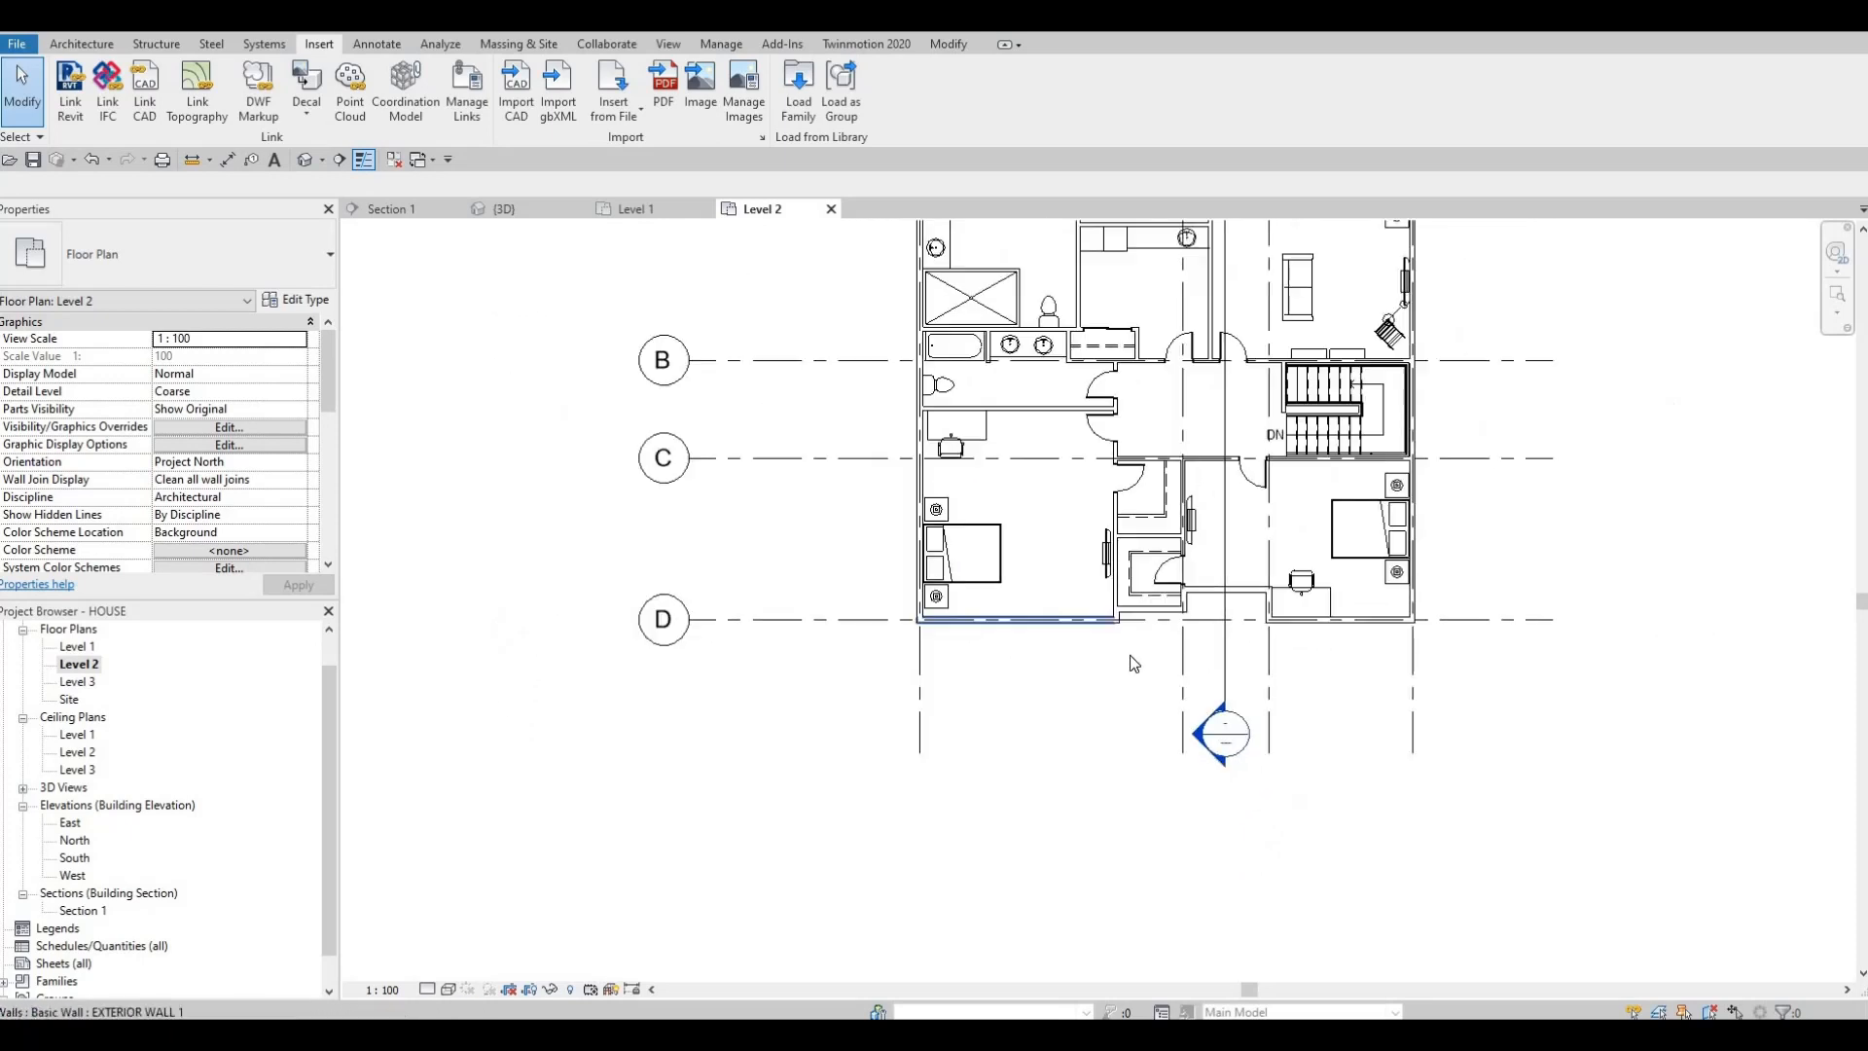
pyautogui.scroll(-1, 1119, 689)
pyautogui.moveTo(1155, 678); pyautogui.dragTo(1251, 743, button='middle')
pyautogui.scroll(2, 1062, 715)
pyautogui.scroll(-1, 945, 770)
pyautogui.scroll(3, 1121, 697)
pyautogui.scroll(1, 1231, 682)
pyautogui.scroll(-3, 1251, 744)
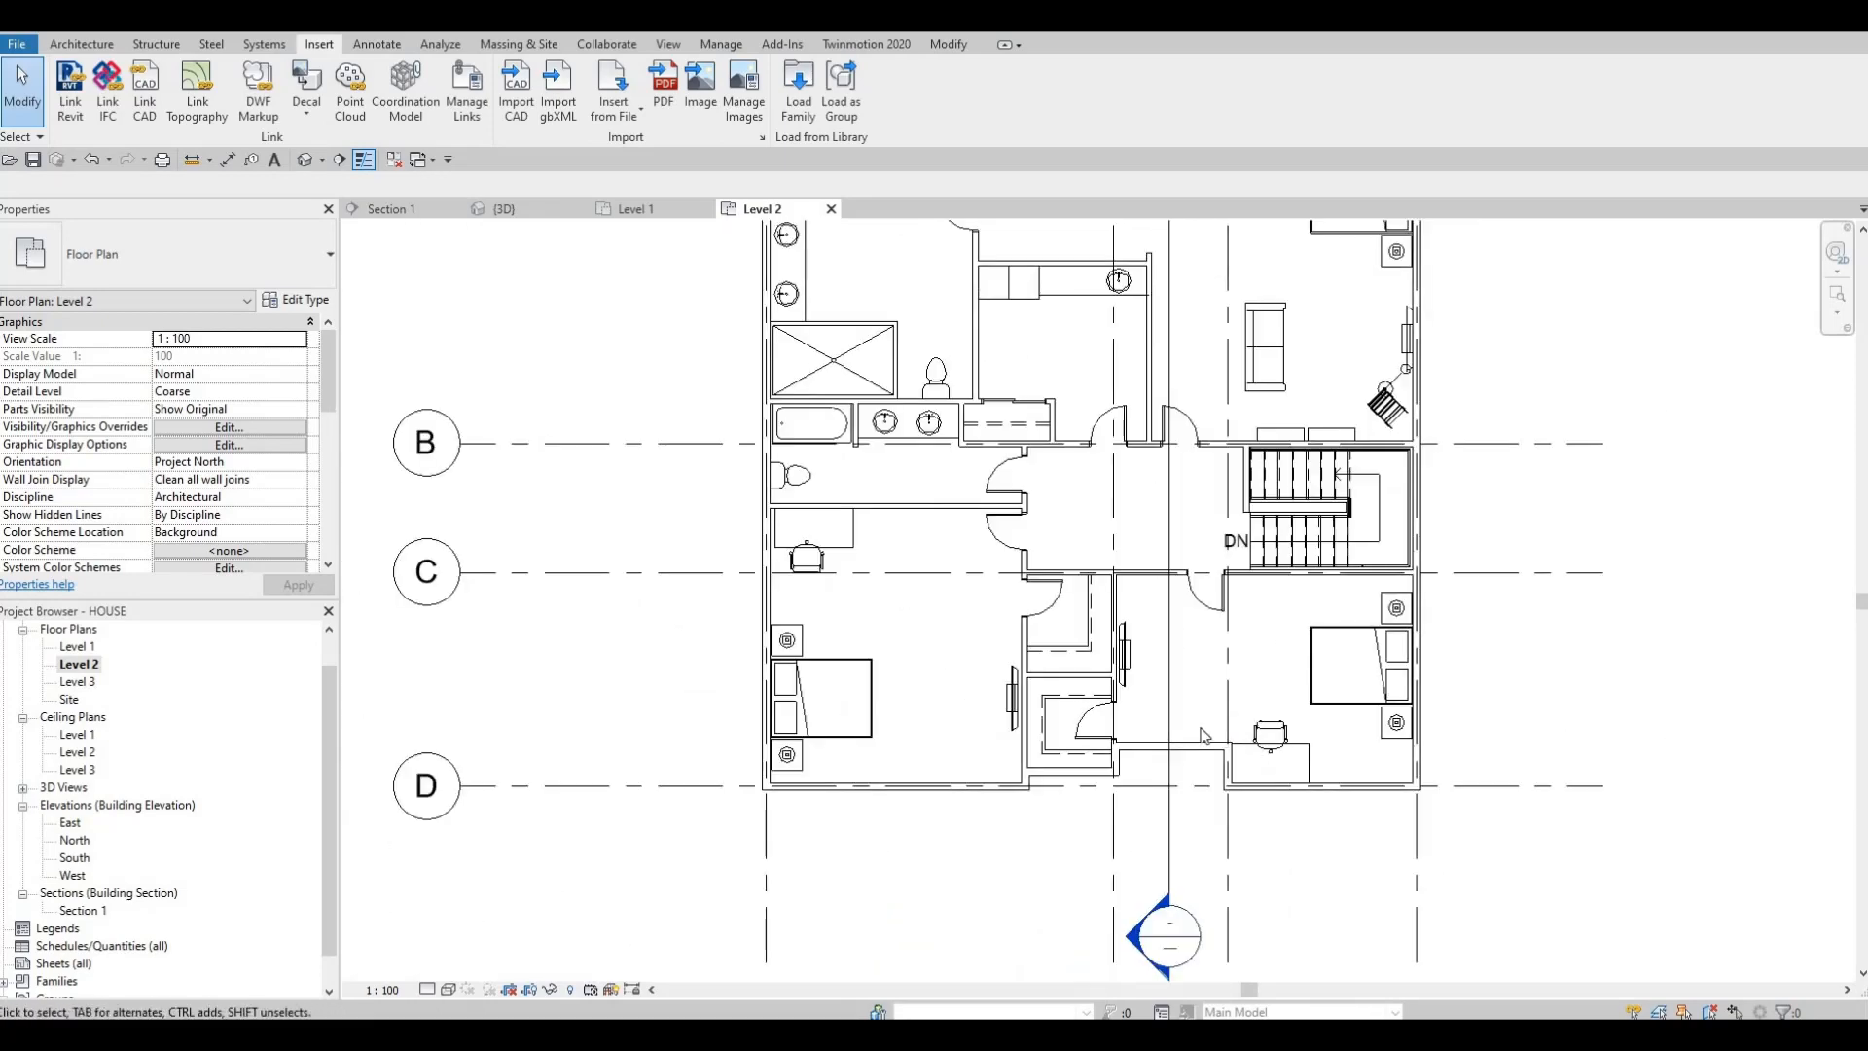
pyautogui.moveTo(1175, 636); pyautogui.dragTo(1203, 729, button='middle')
pyautogui.scroll(-2, 1202, 730)
pyautogui.moveTo(829, 752); pyautogui.dragTo(626, 691, button='middle')
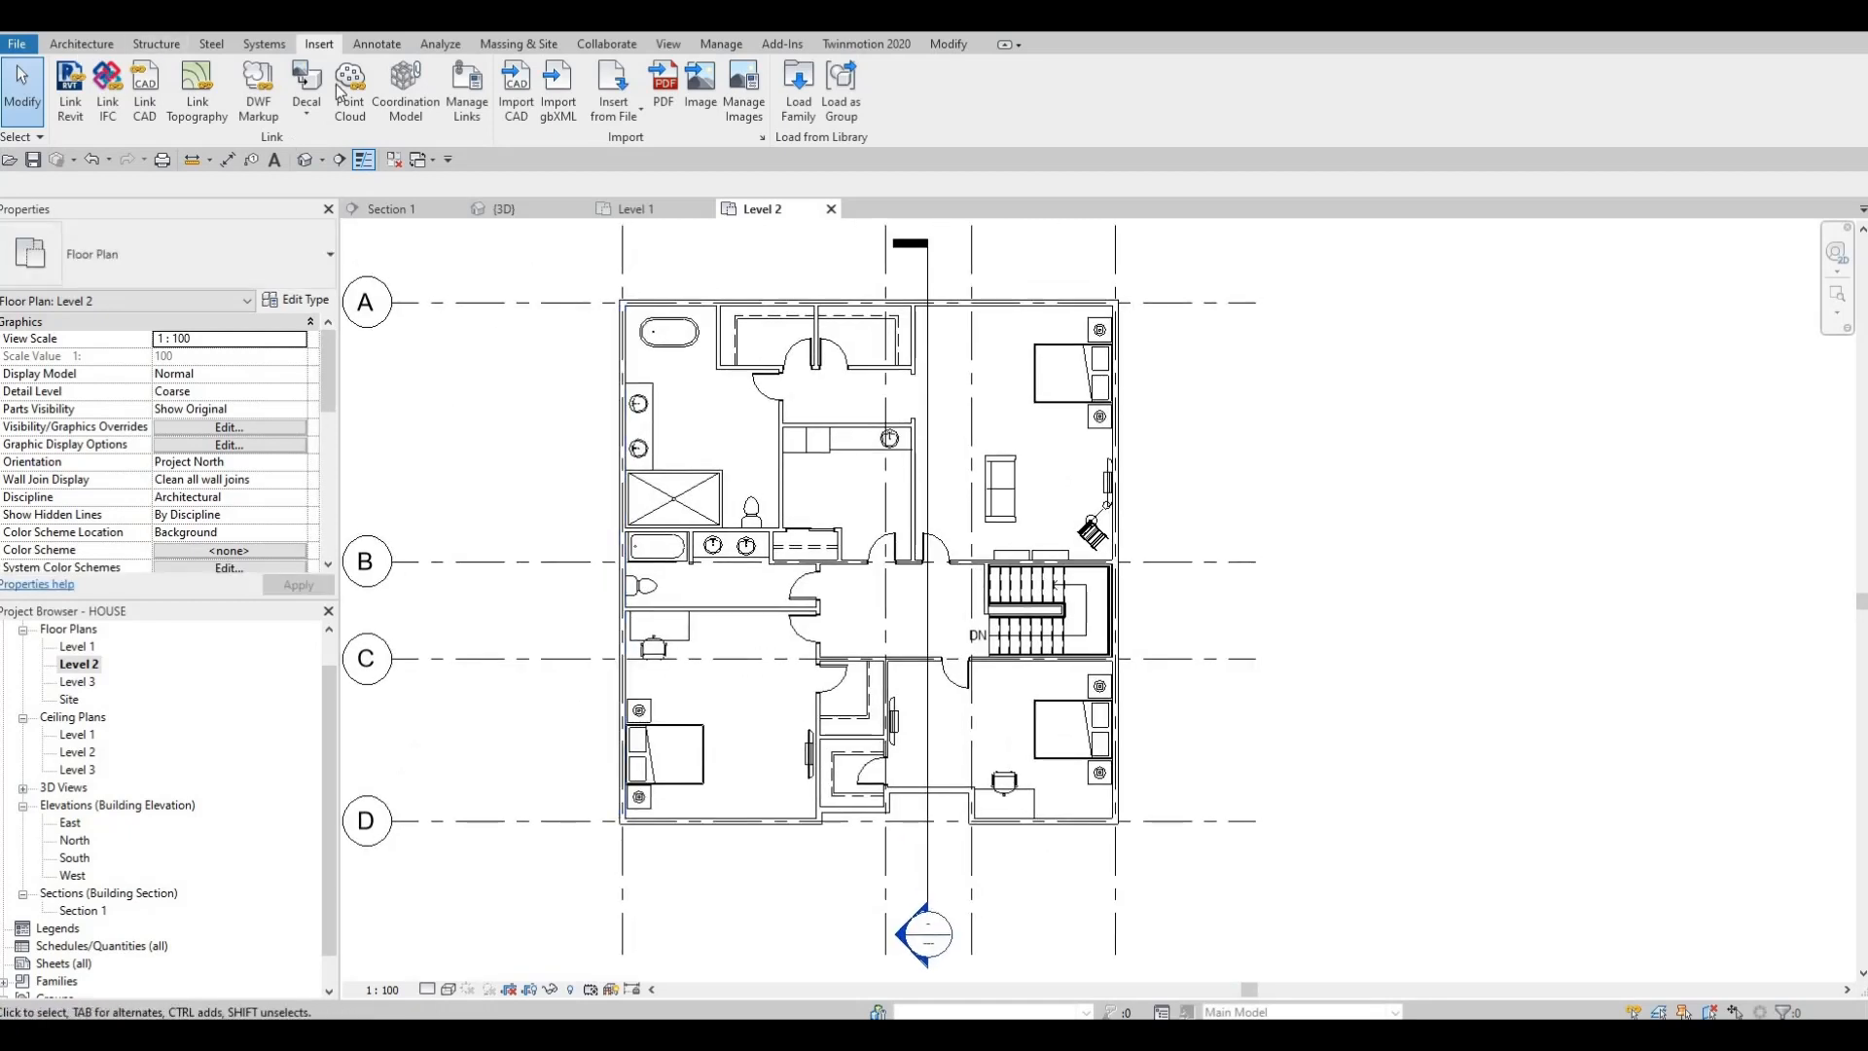
# - Start a floor boundary on Level 2 and duplicate the floor 1 type as floor 2
pyautogui.click(83, 45)
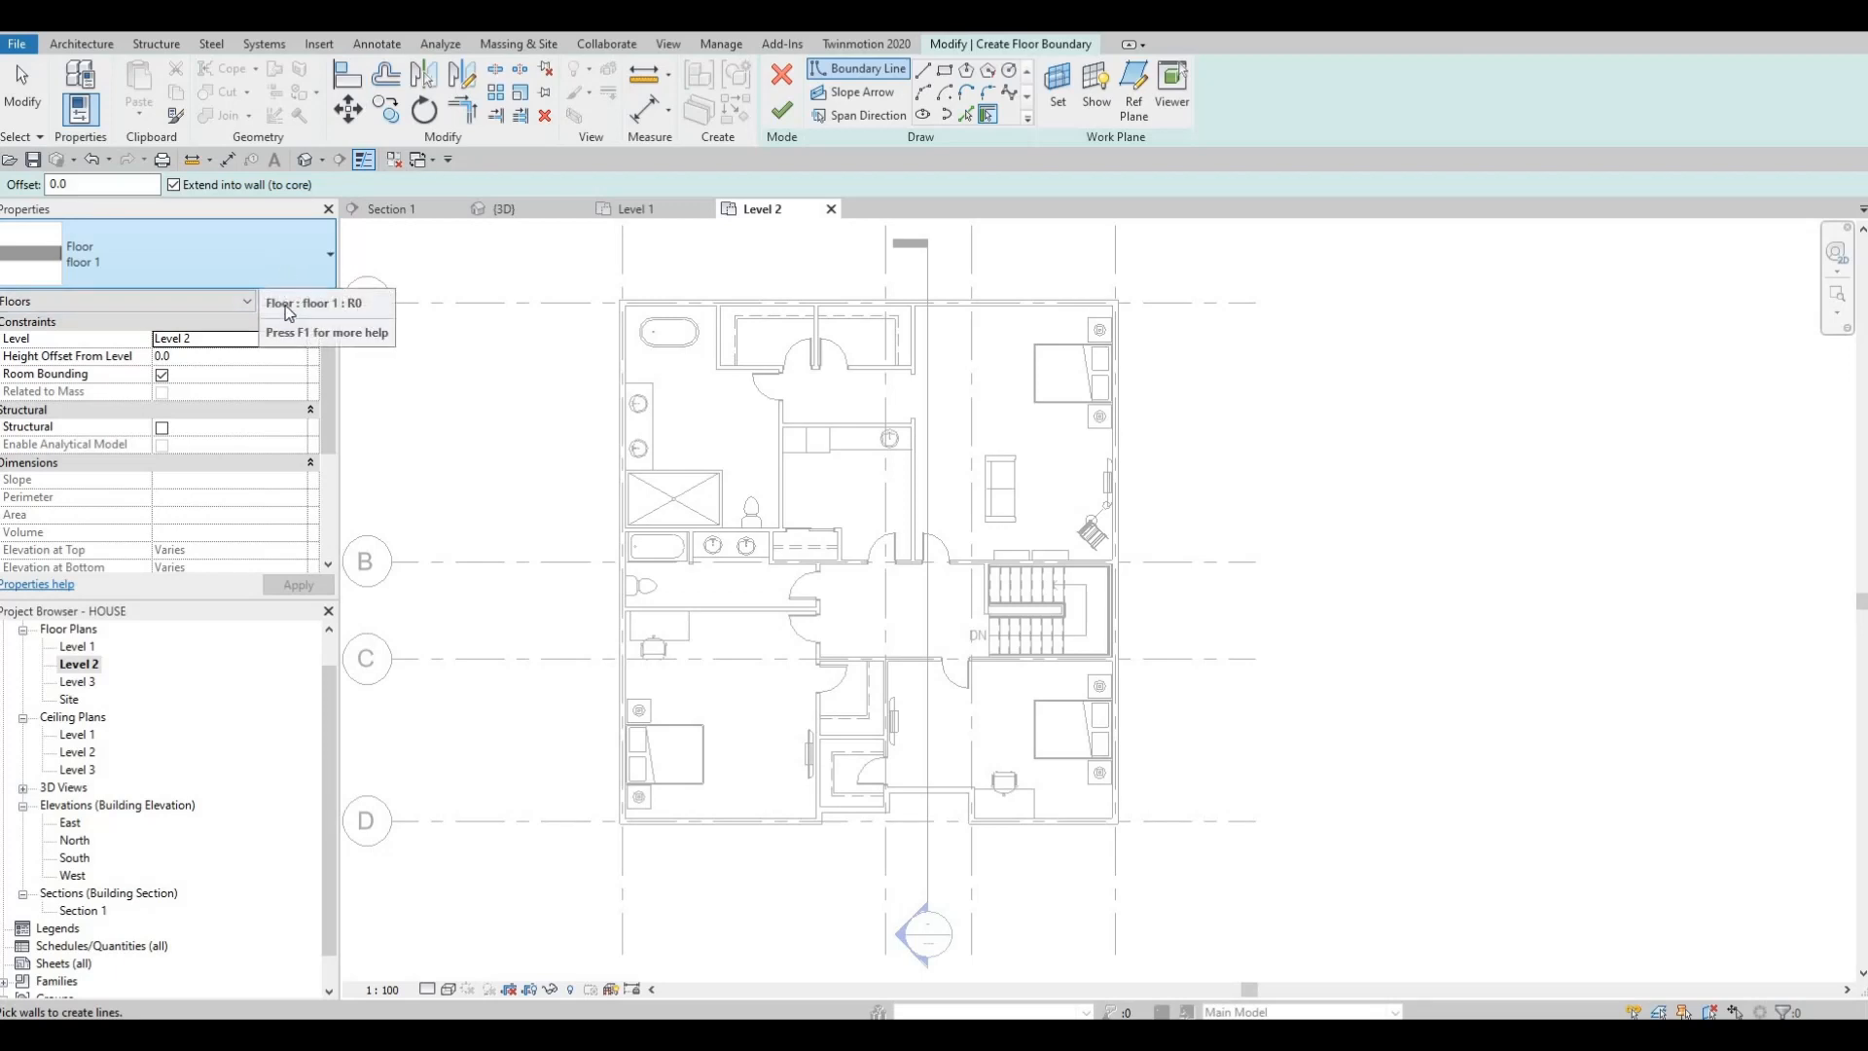
pyautogui.click(291, 299)
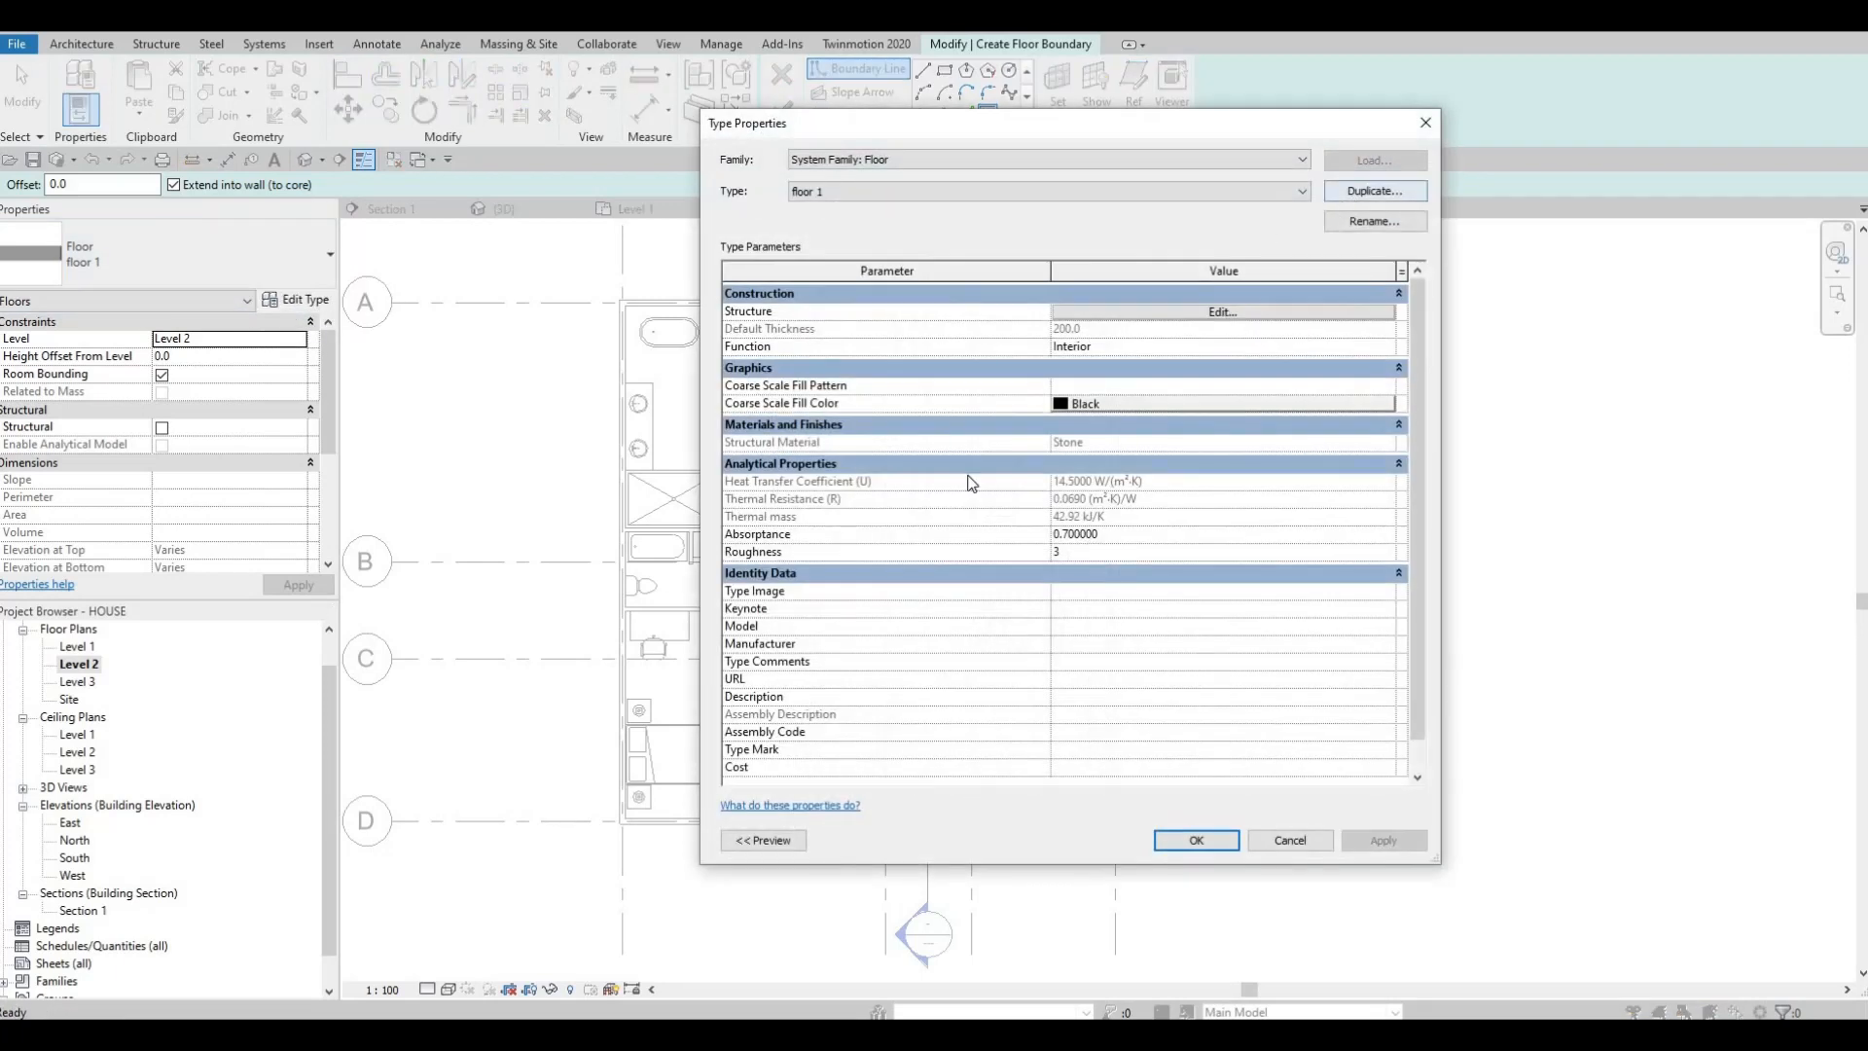
pyautogui.click(1375, 191)
pyautogui.press('Return')
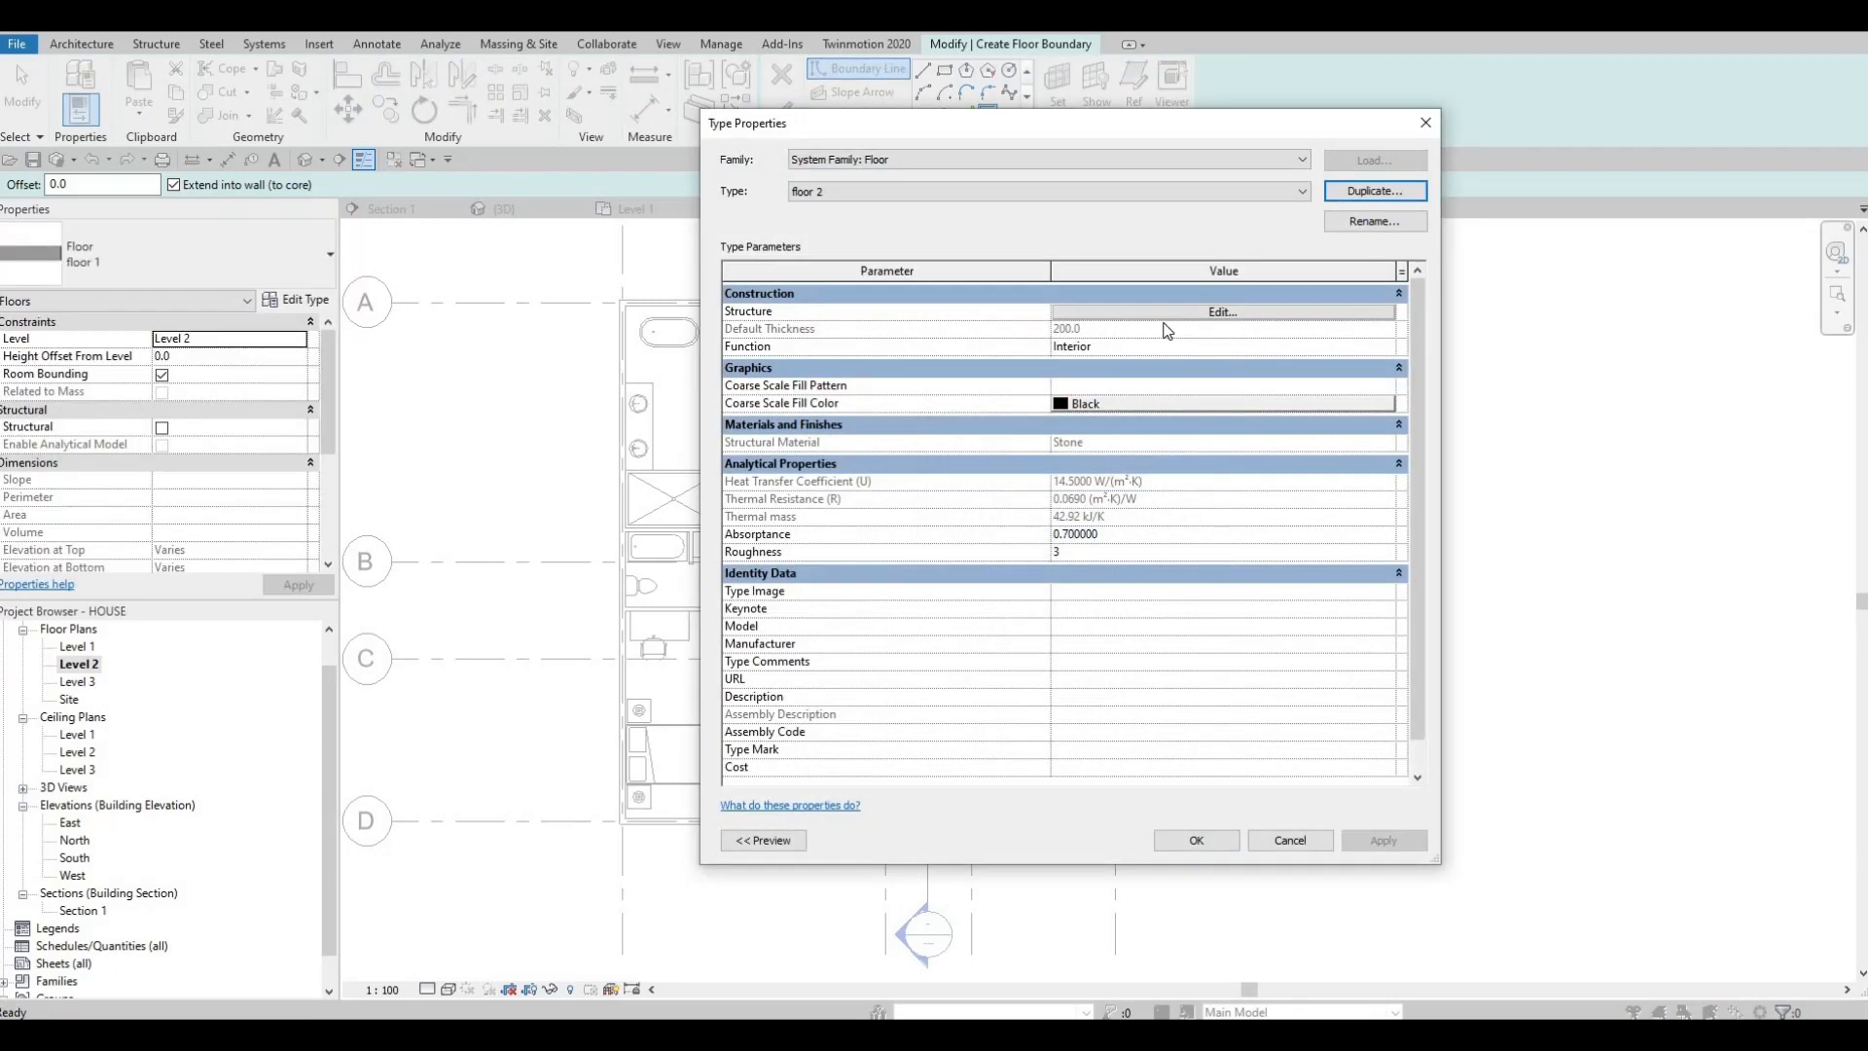
# - Set the structure layer of the floor 2 type to Ash from the AEC Materials wood library and accept the type
pyautogui.click(1222, 311)
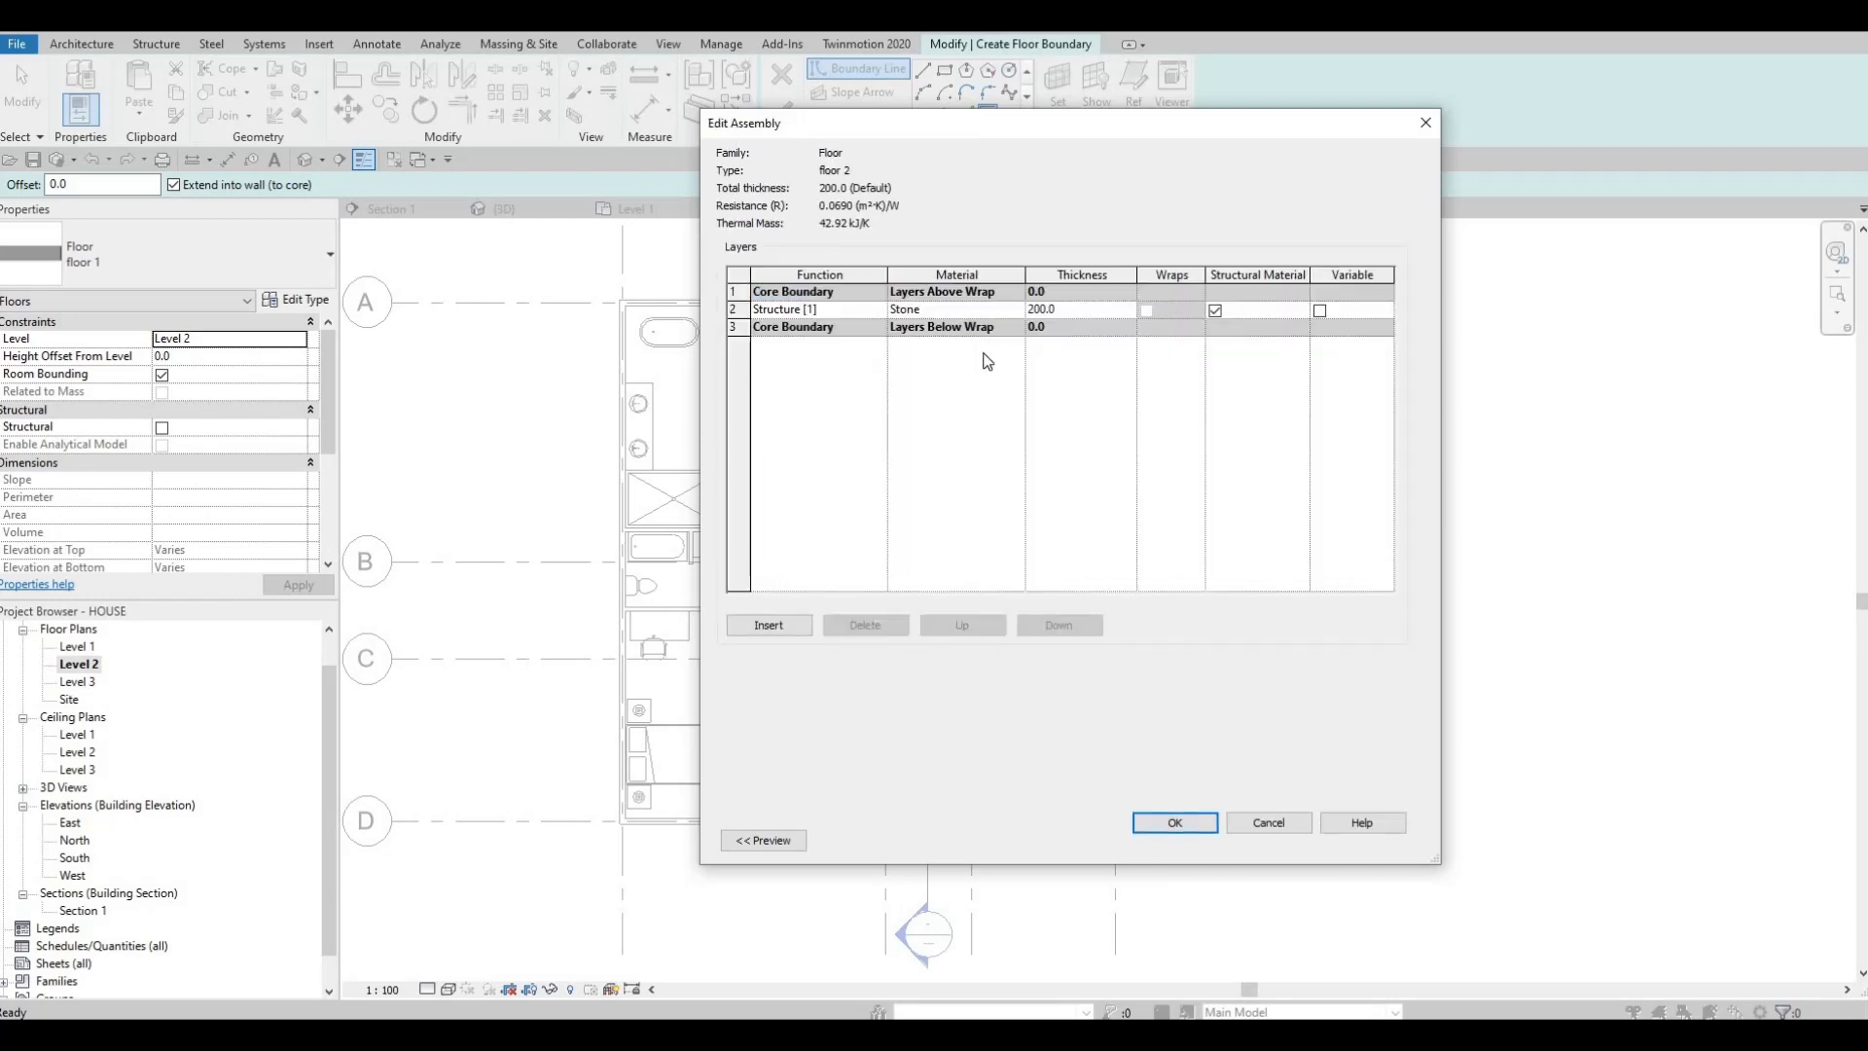
pyautogui.click(1019, 310)
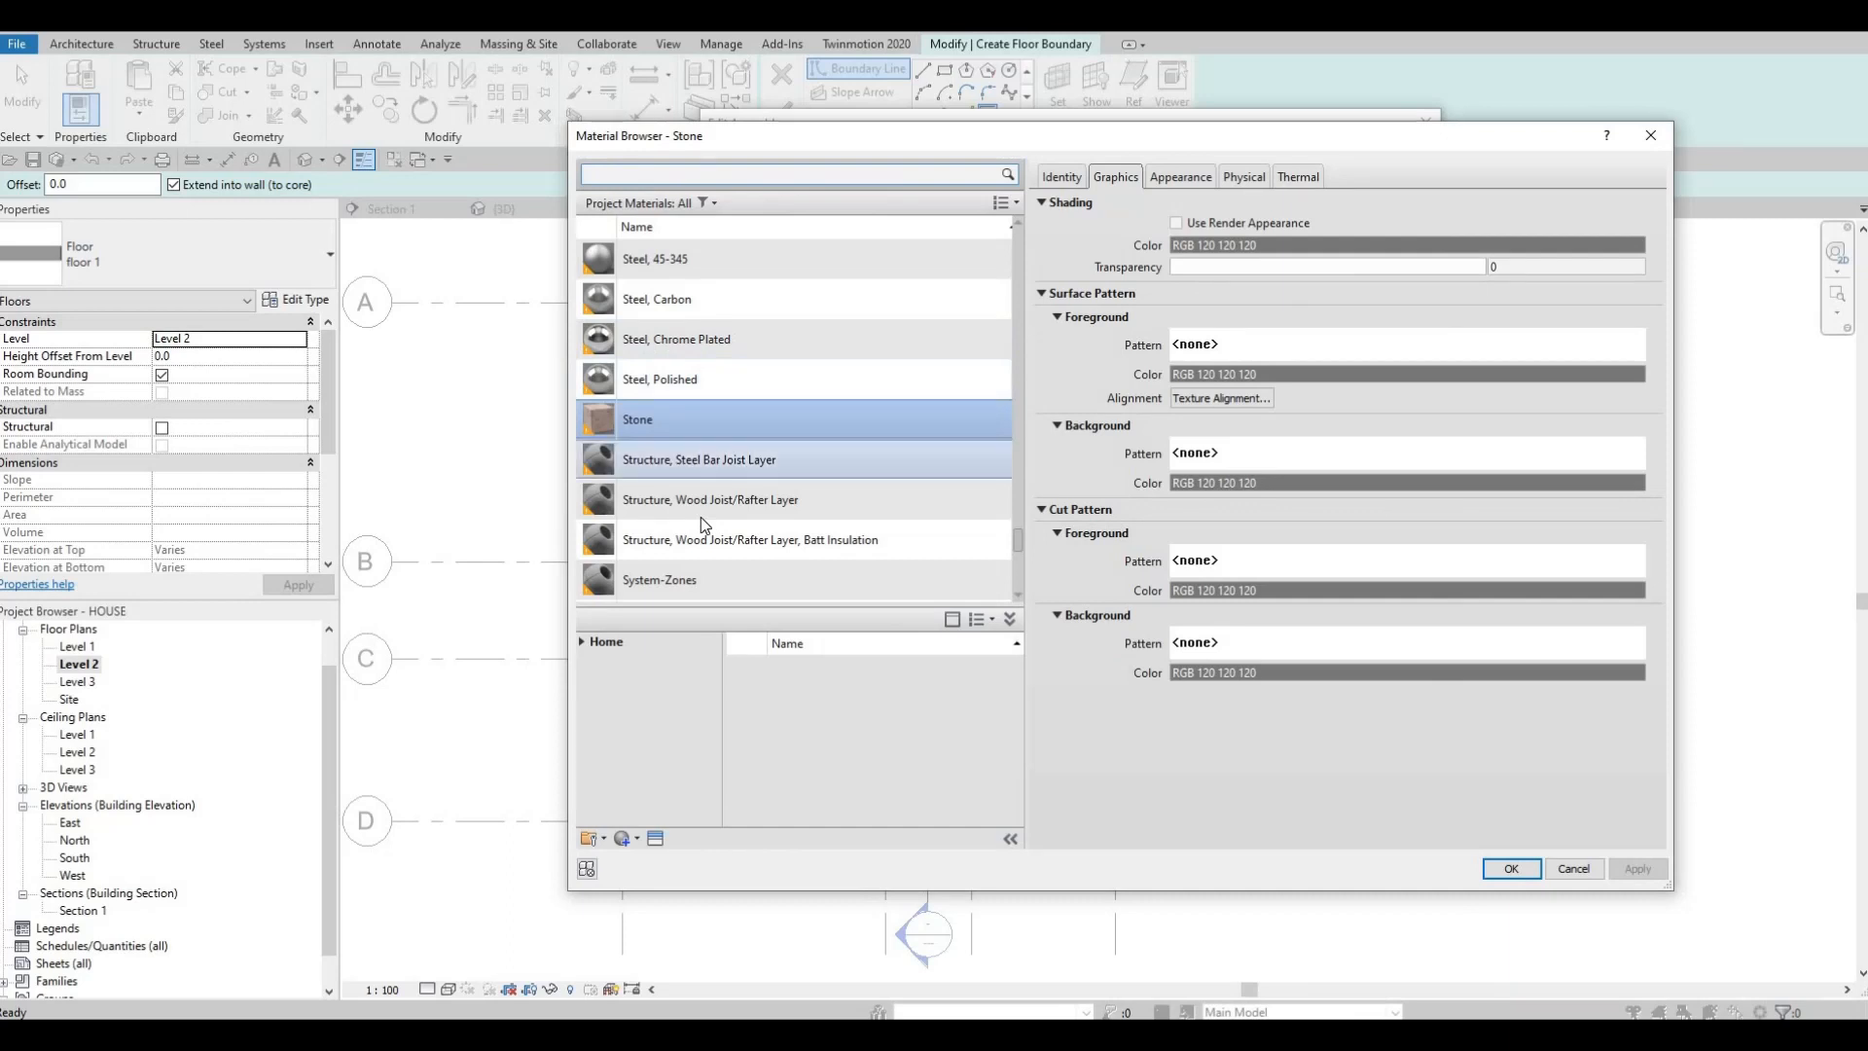
pyautogui.click(582, 644)
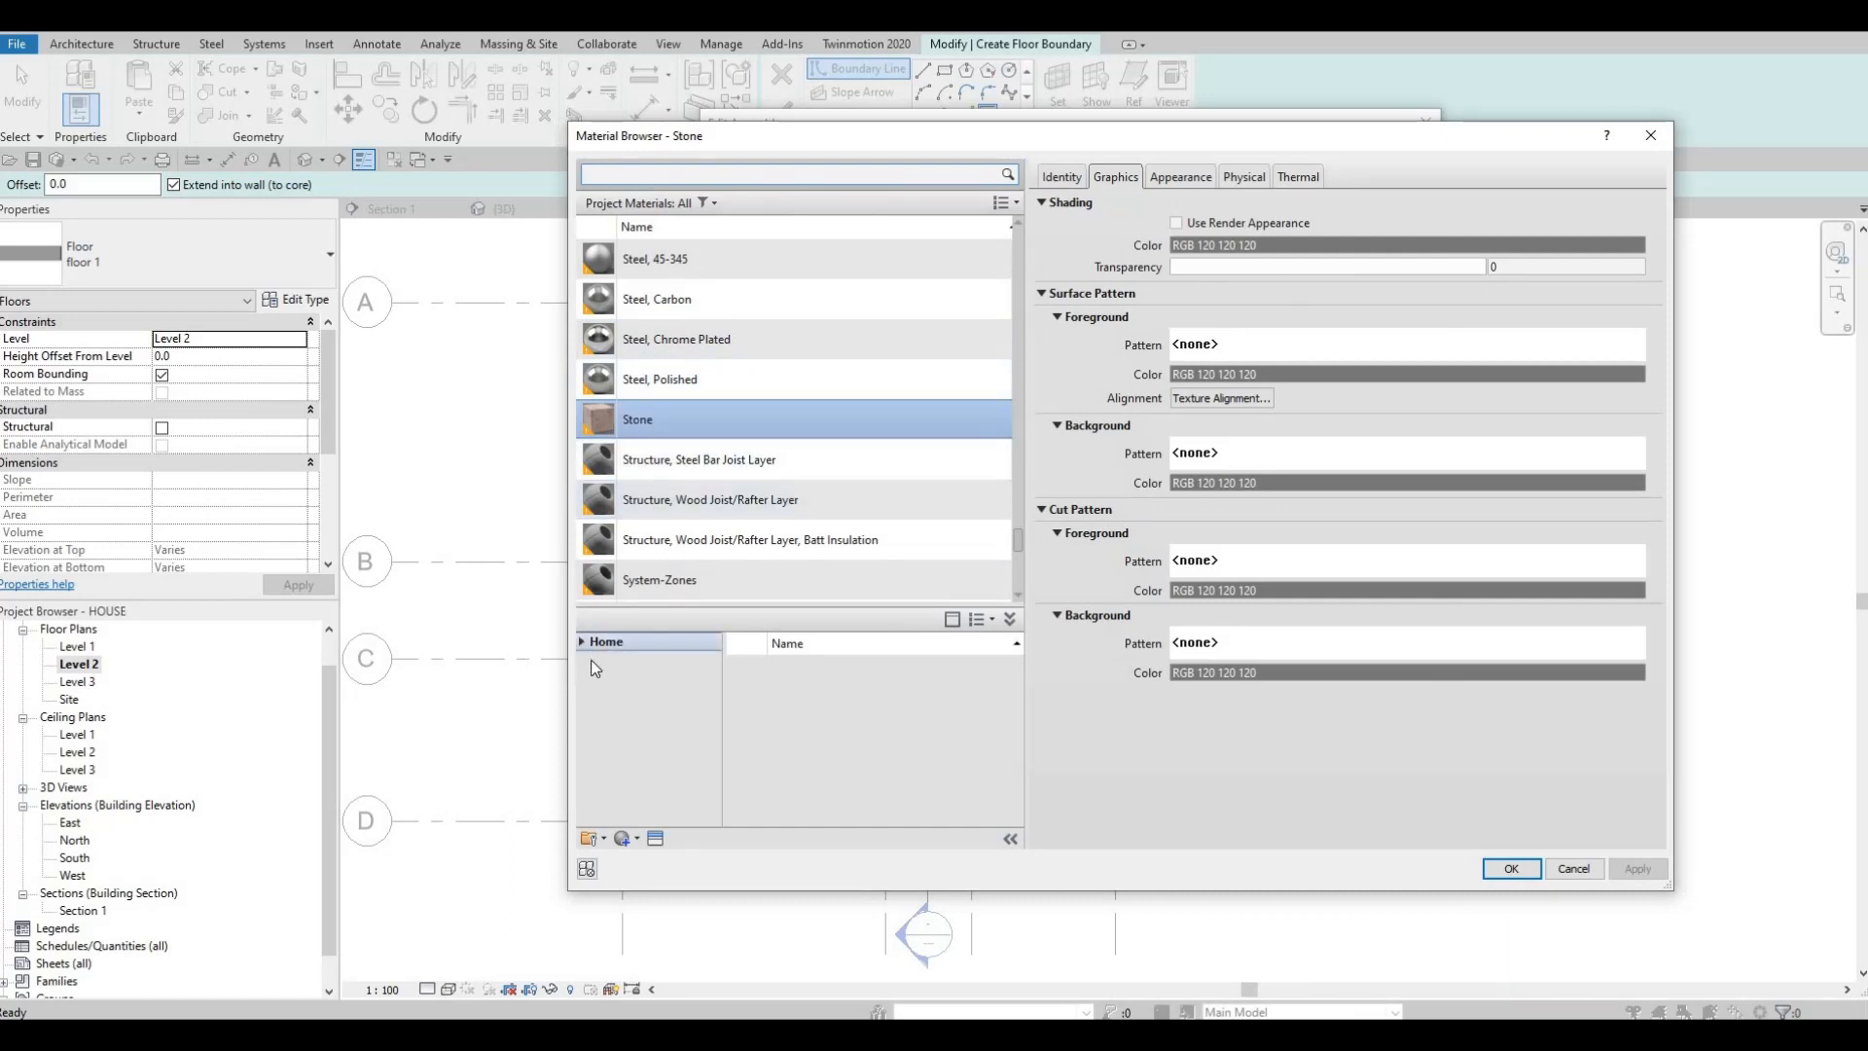
pyautogui.click(587, 678)
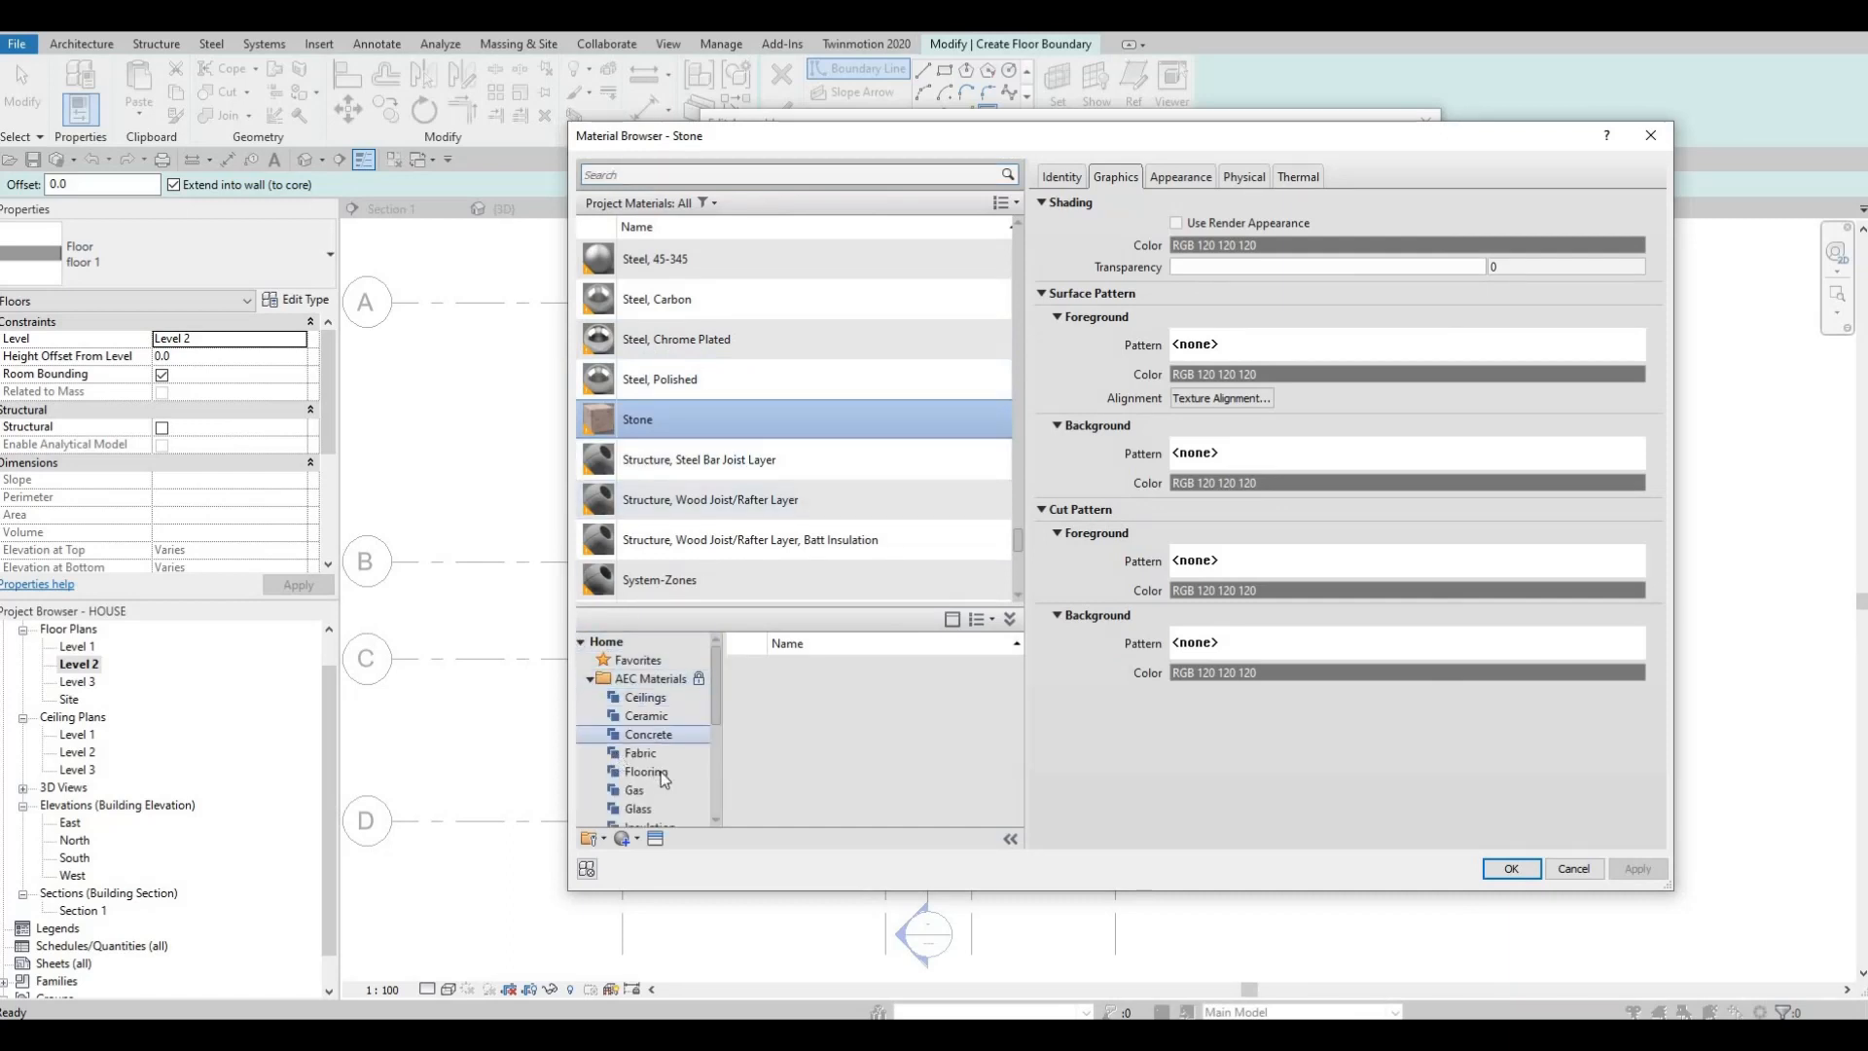
pyautogui.scroll(-4, 661, 772)
pyautogui.click(659, 807)
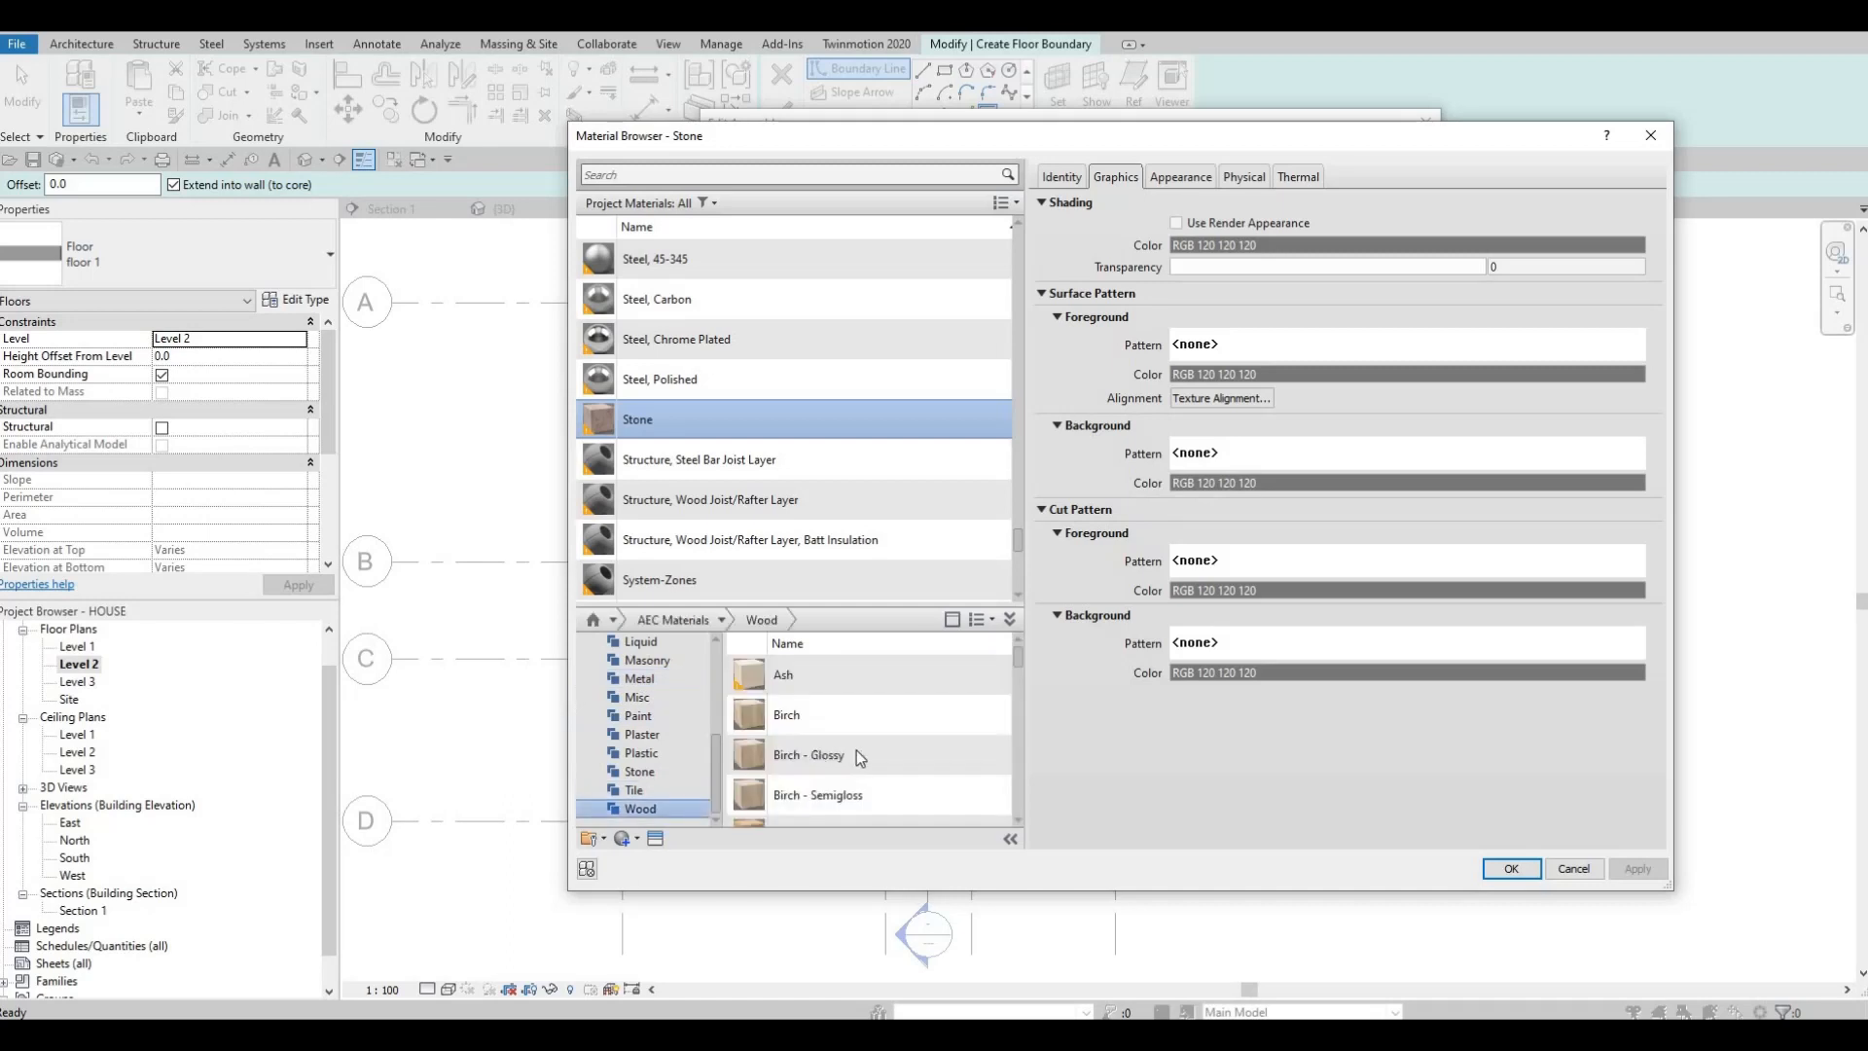
pyautogui.click(994, 676)
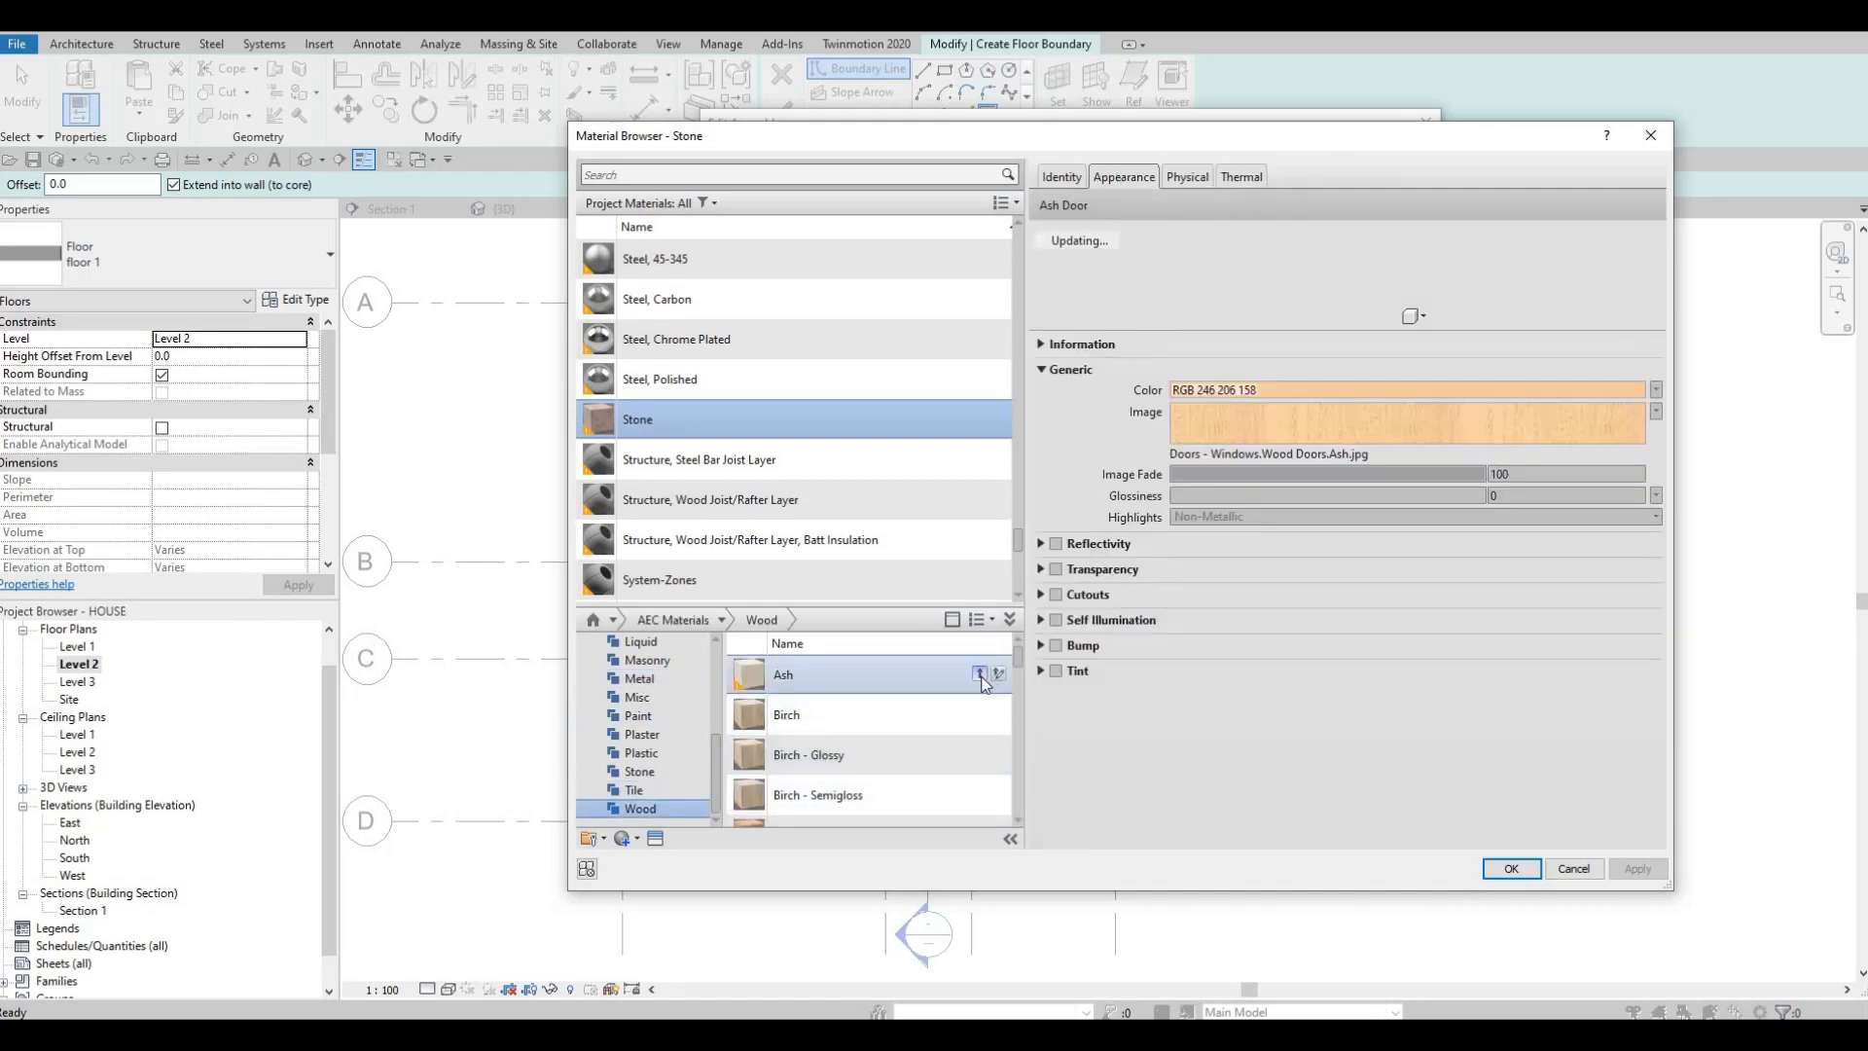
pyautogui.click(980, 674)
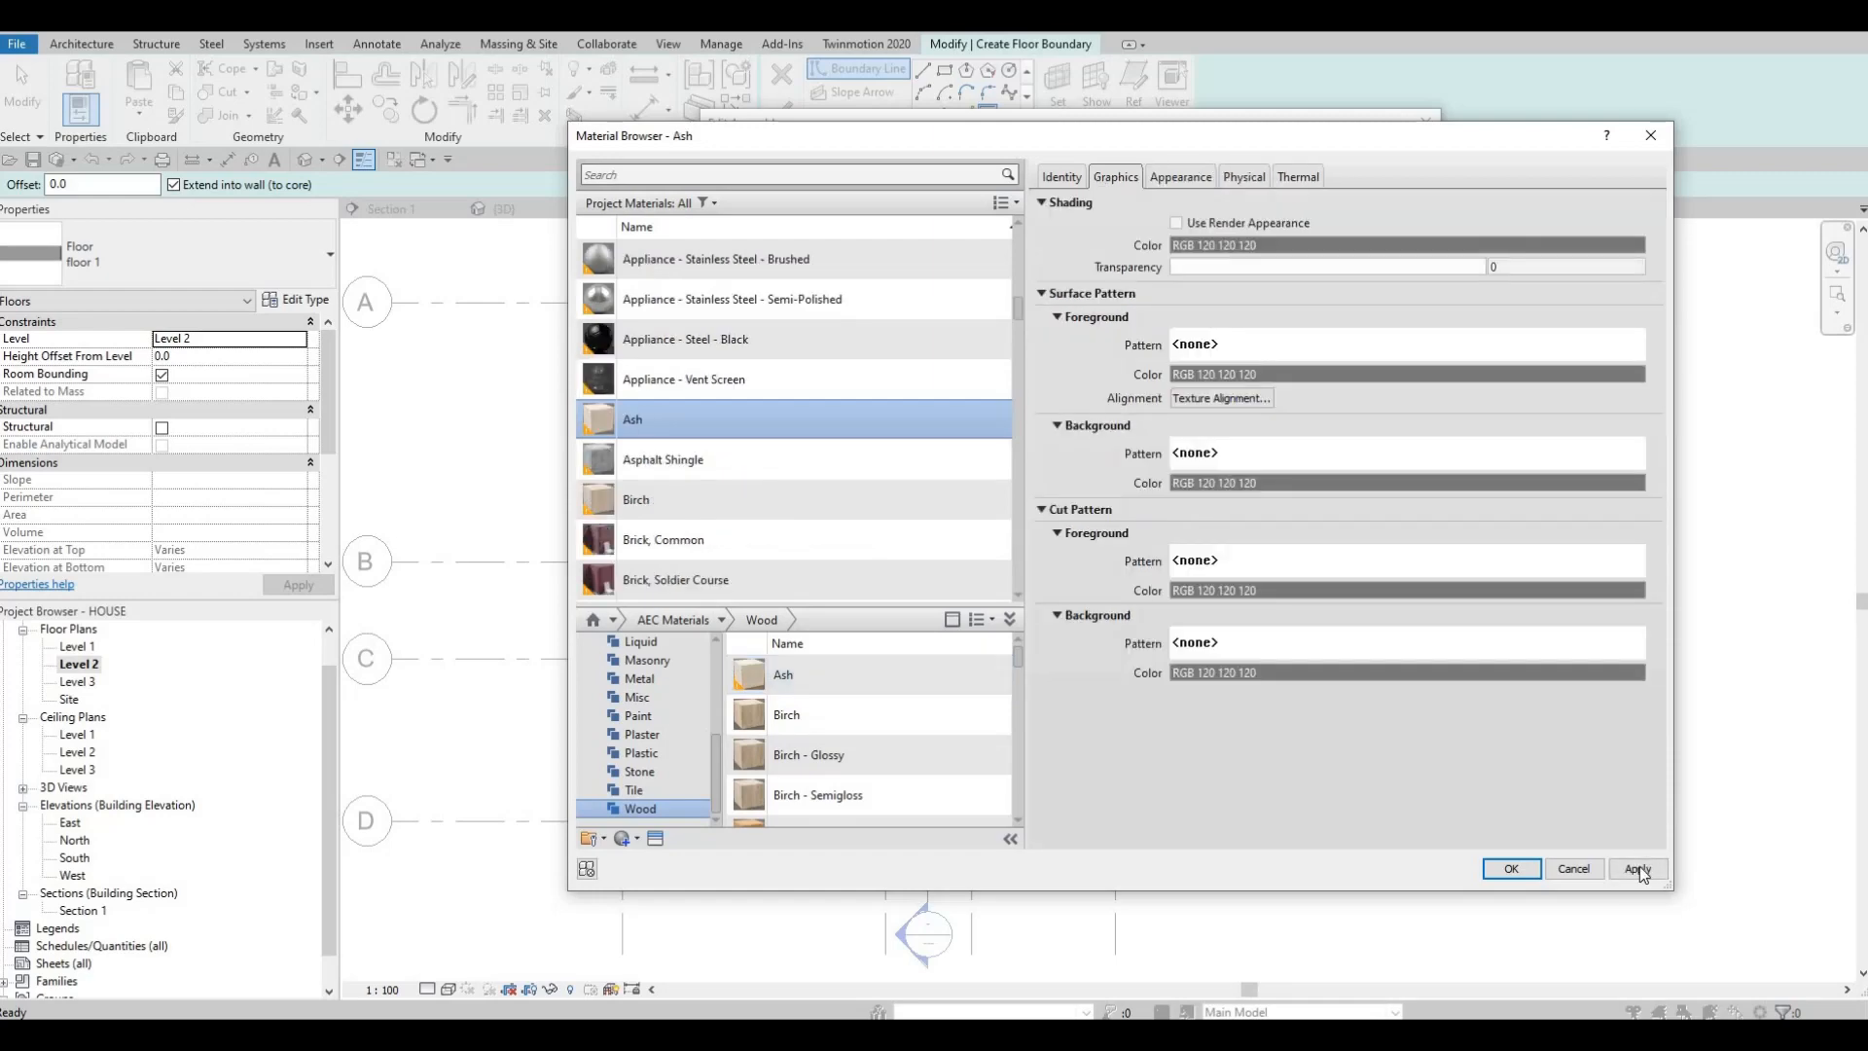
pyautogui.click(1512, 868)
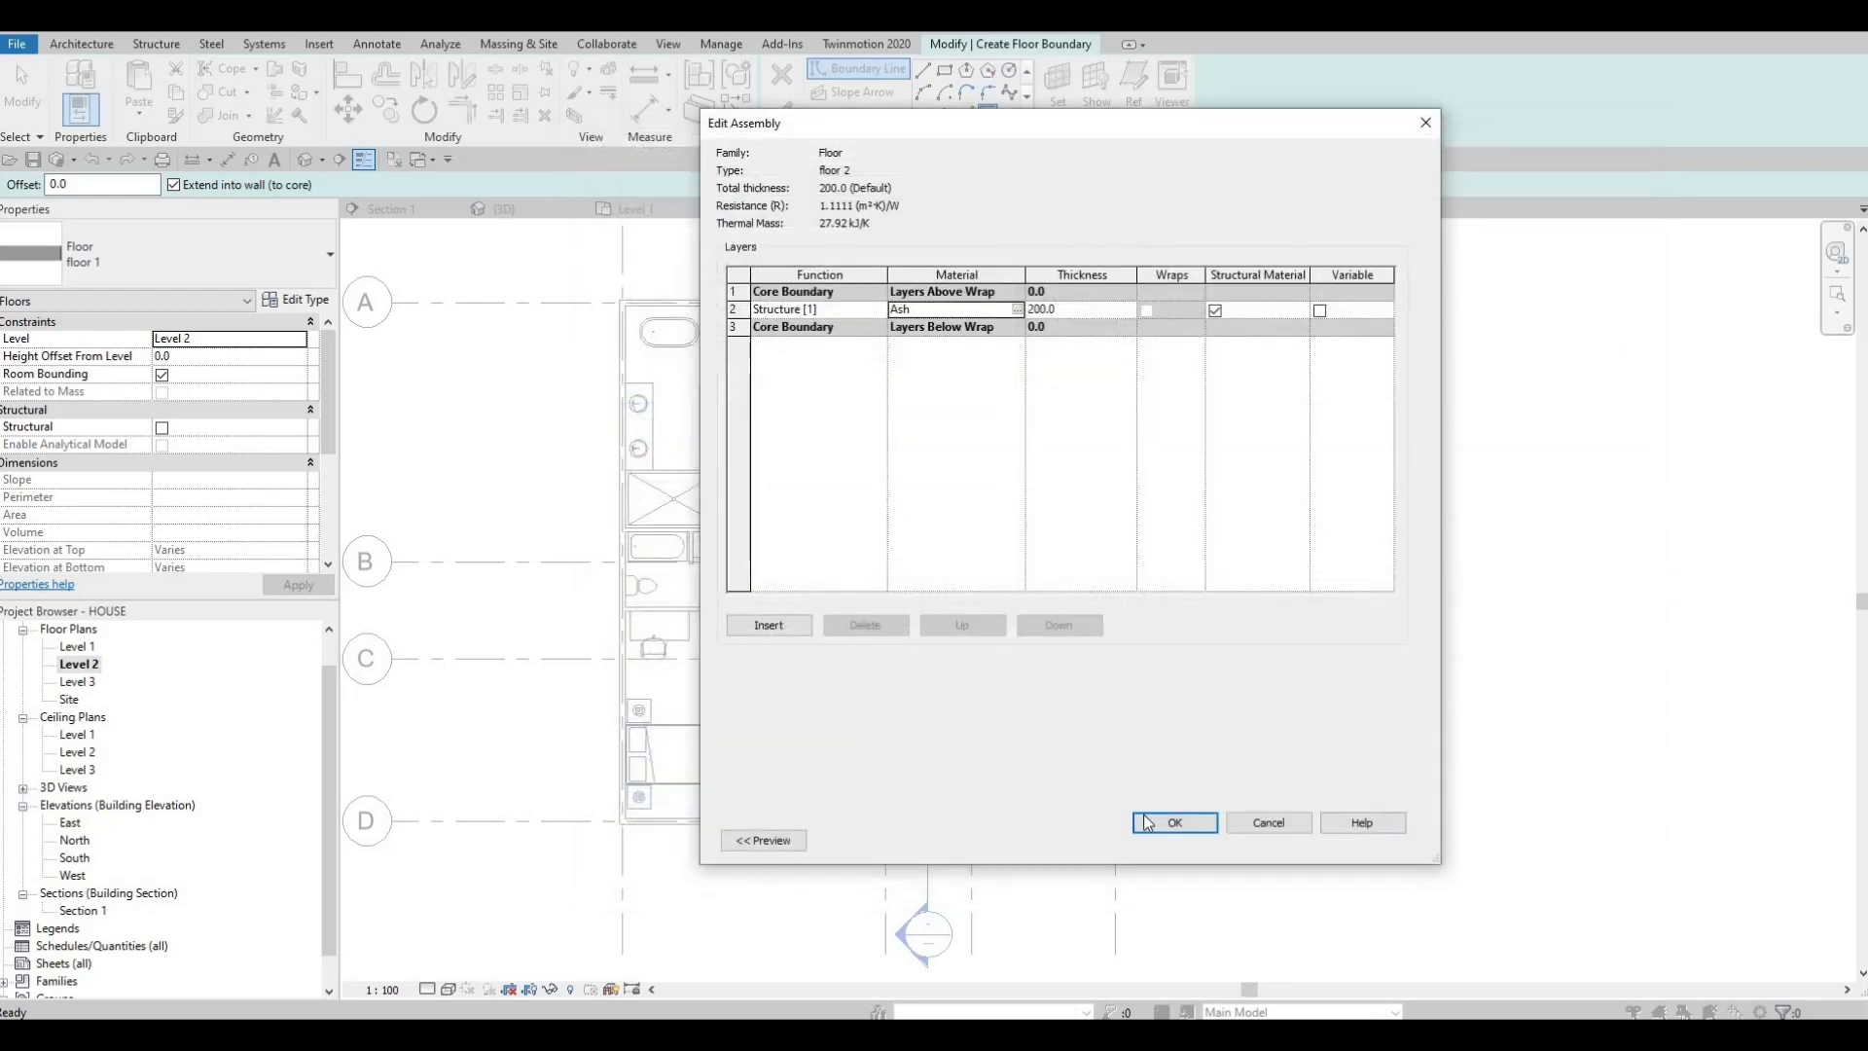
pyautogui.click(1174, 822)
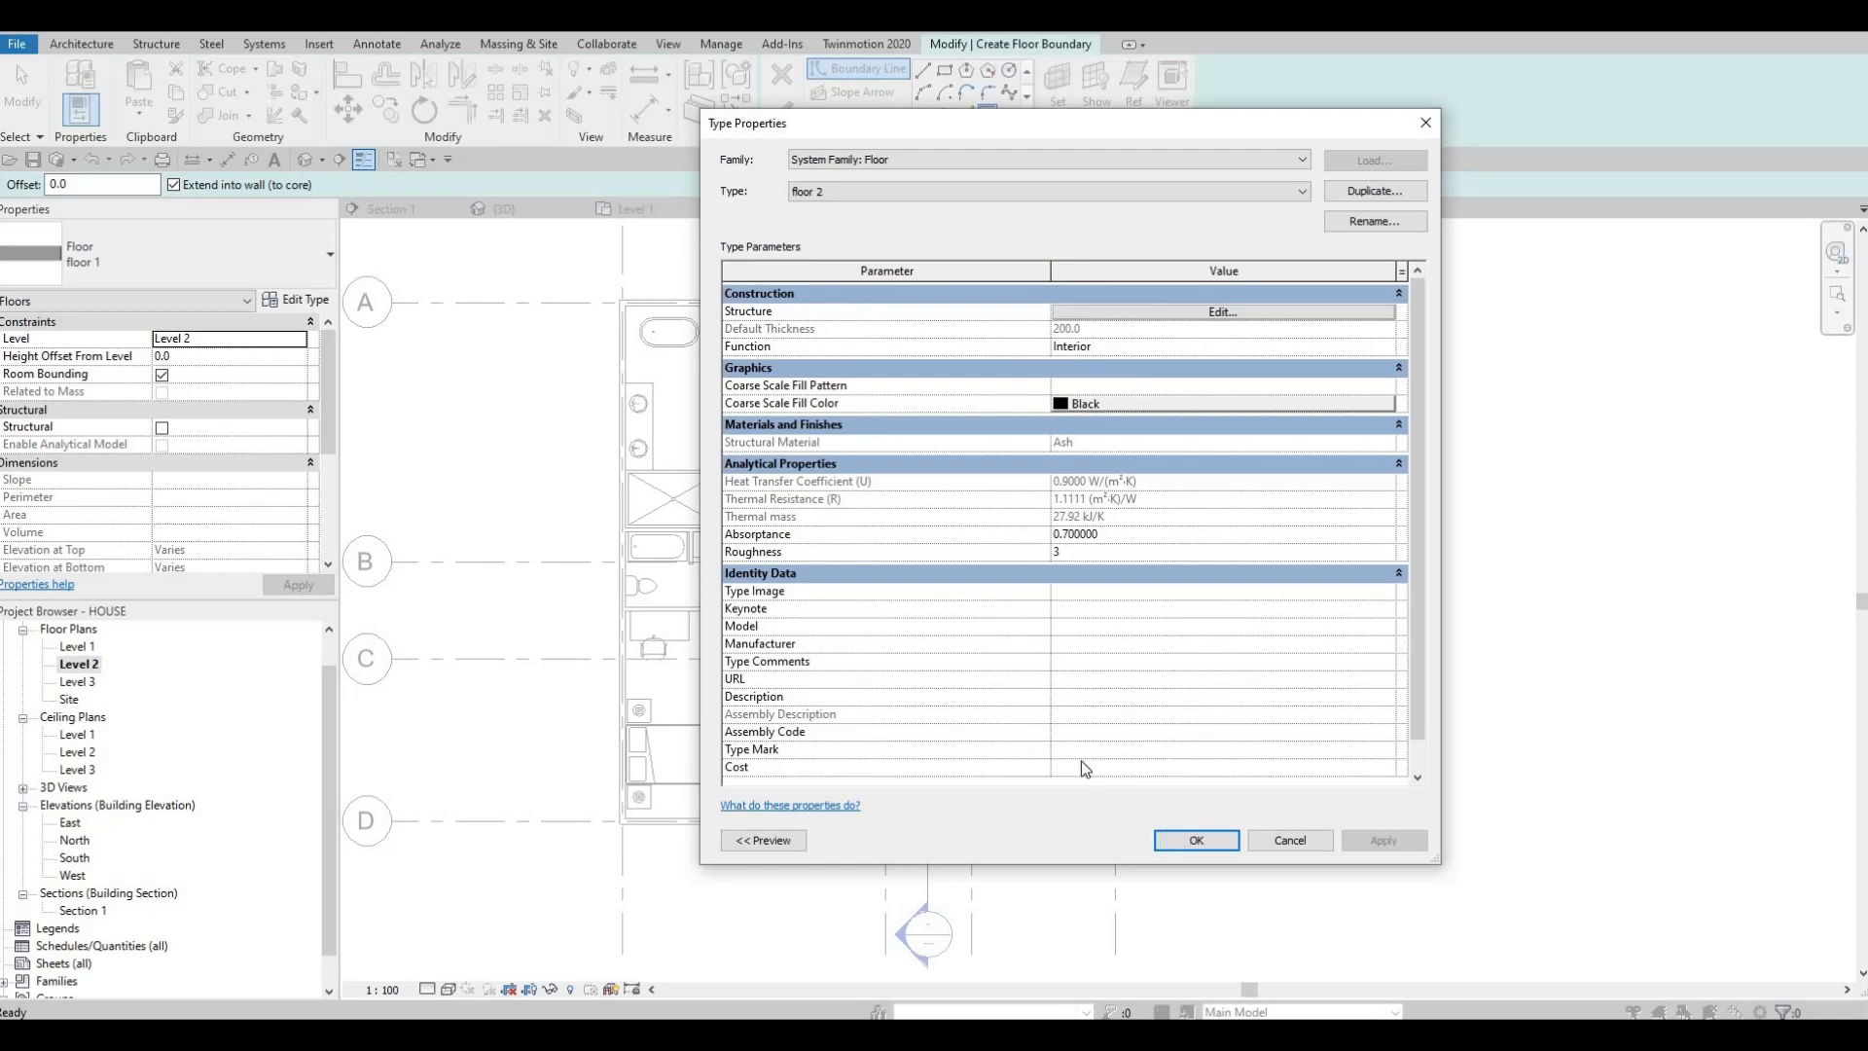
pyautogui.click(1197, 840)
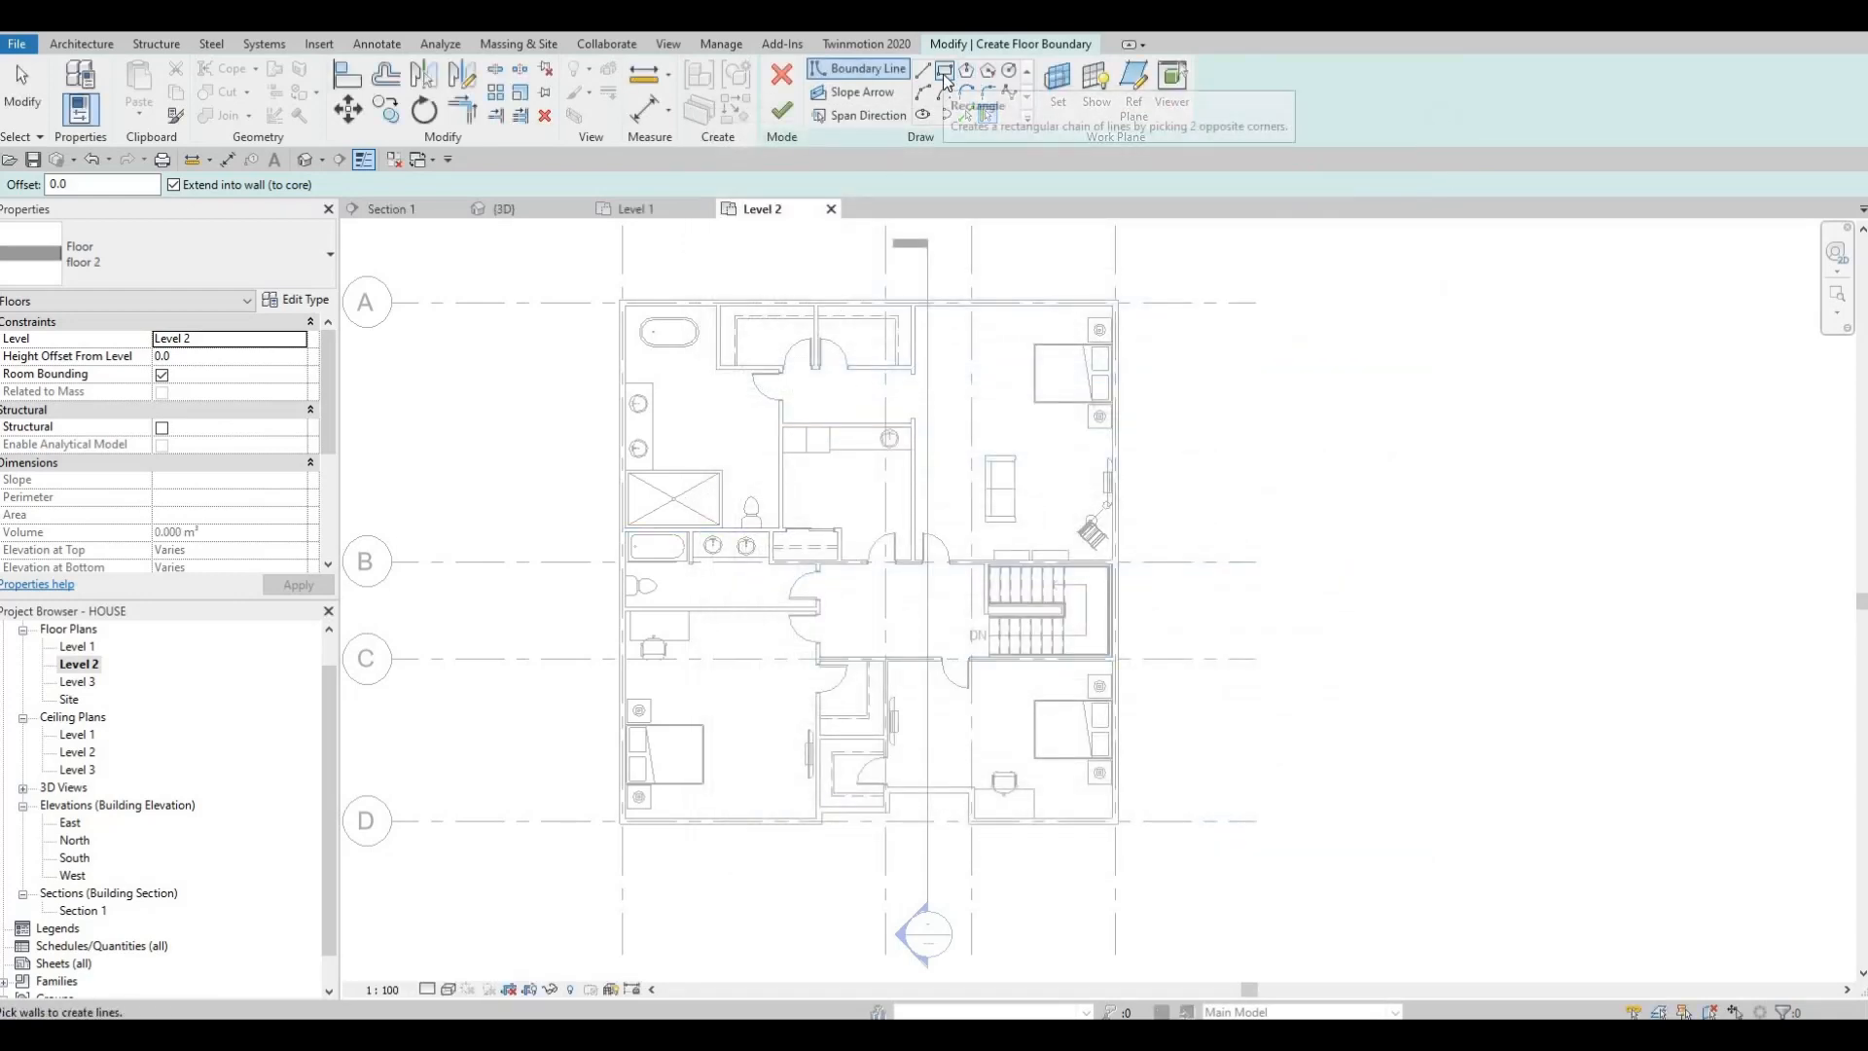
# - Draw a rectangular floor boundary along the exterior walls' inner faces, from the plan's northwest corner to its southeast corner
pyautogui.click(944, 72)
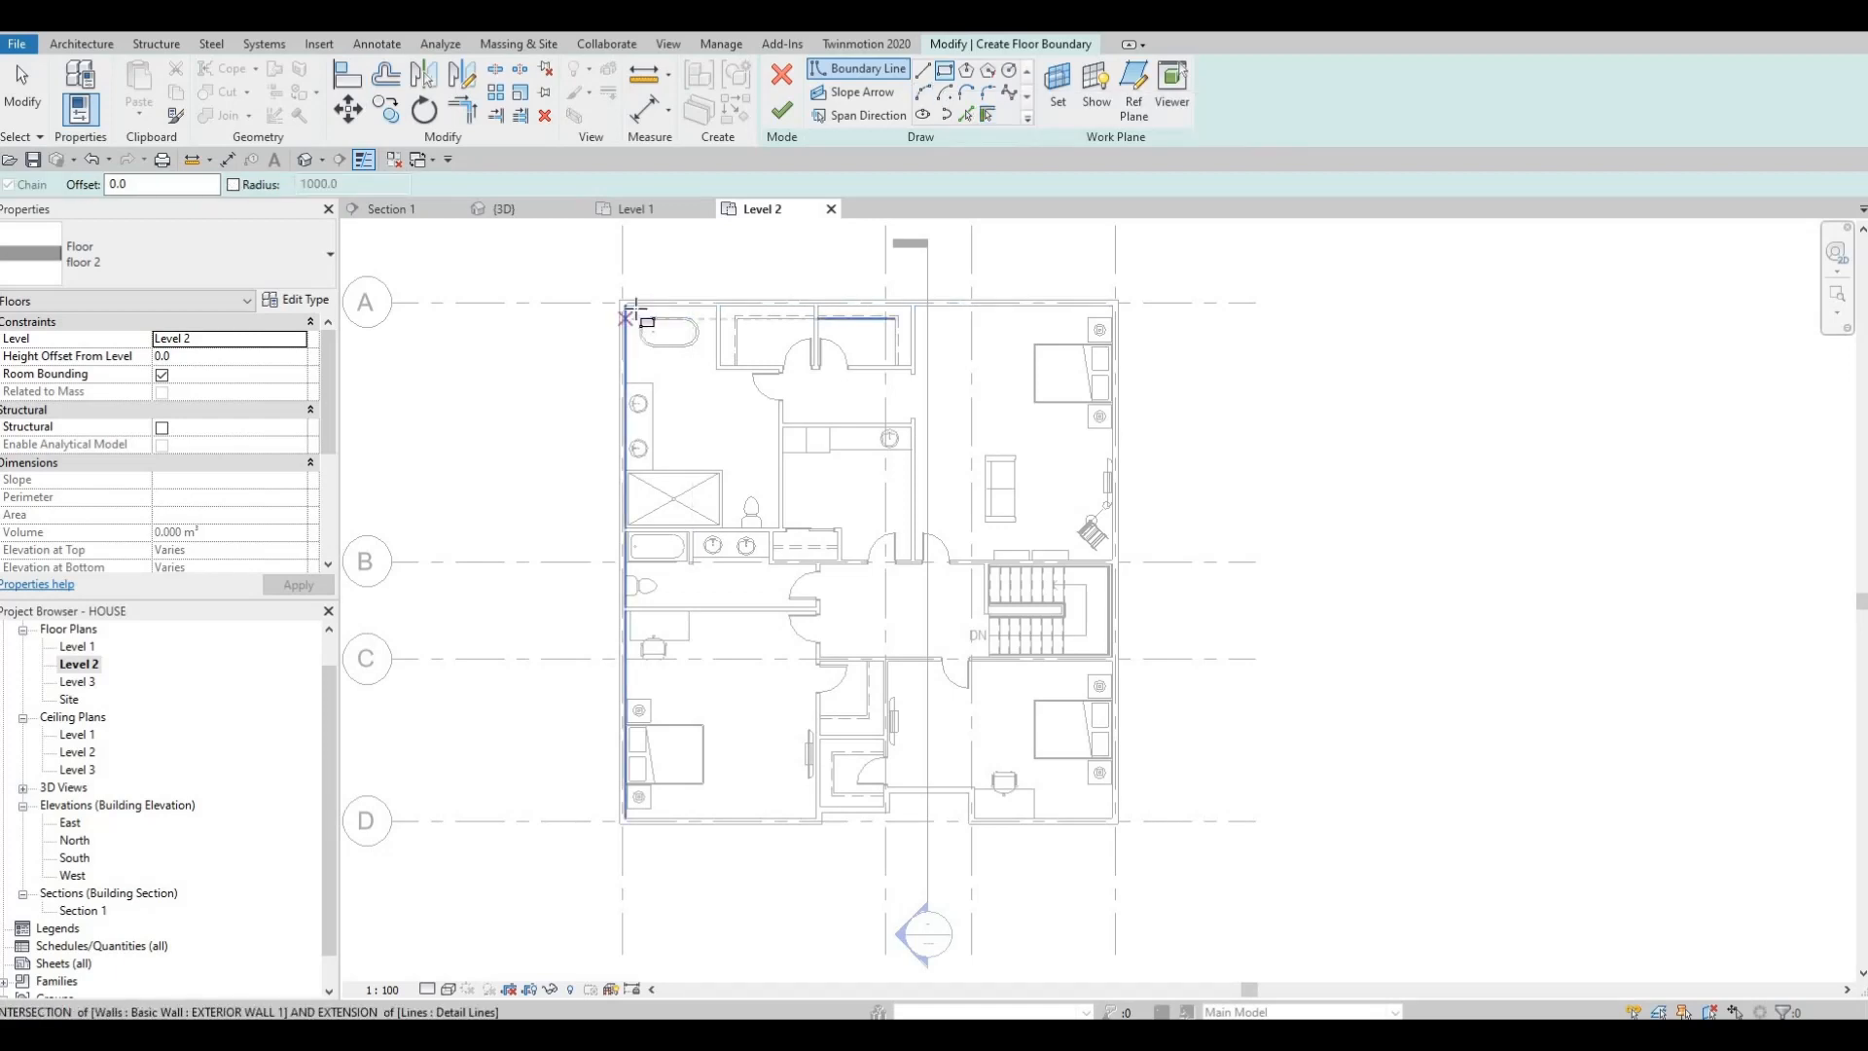
pyautogui.scroll(3, 632, 306)
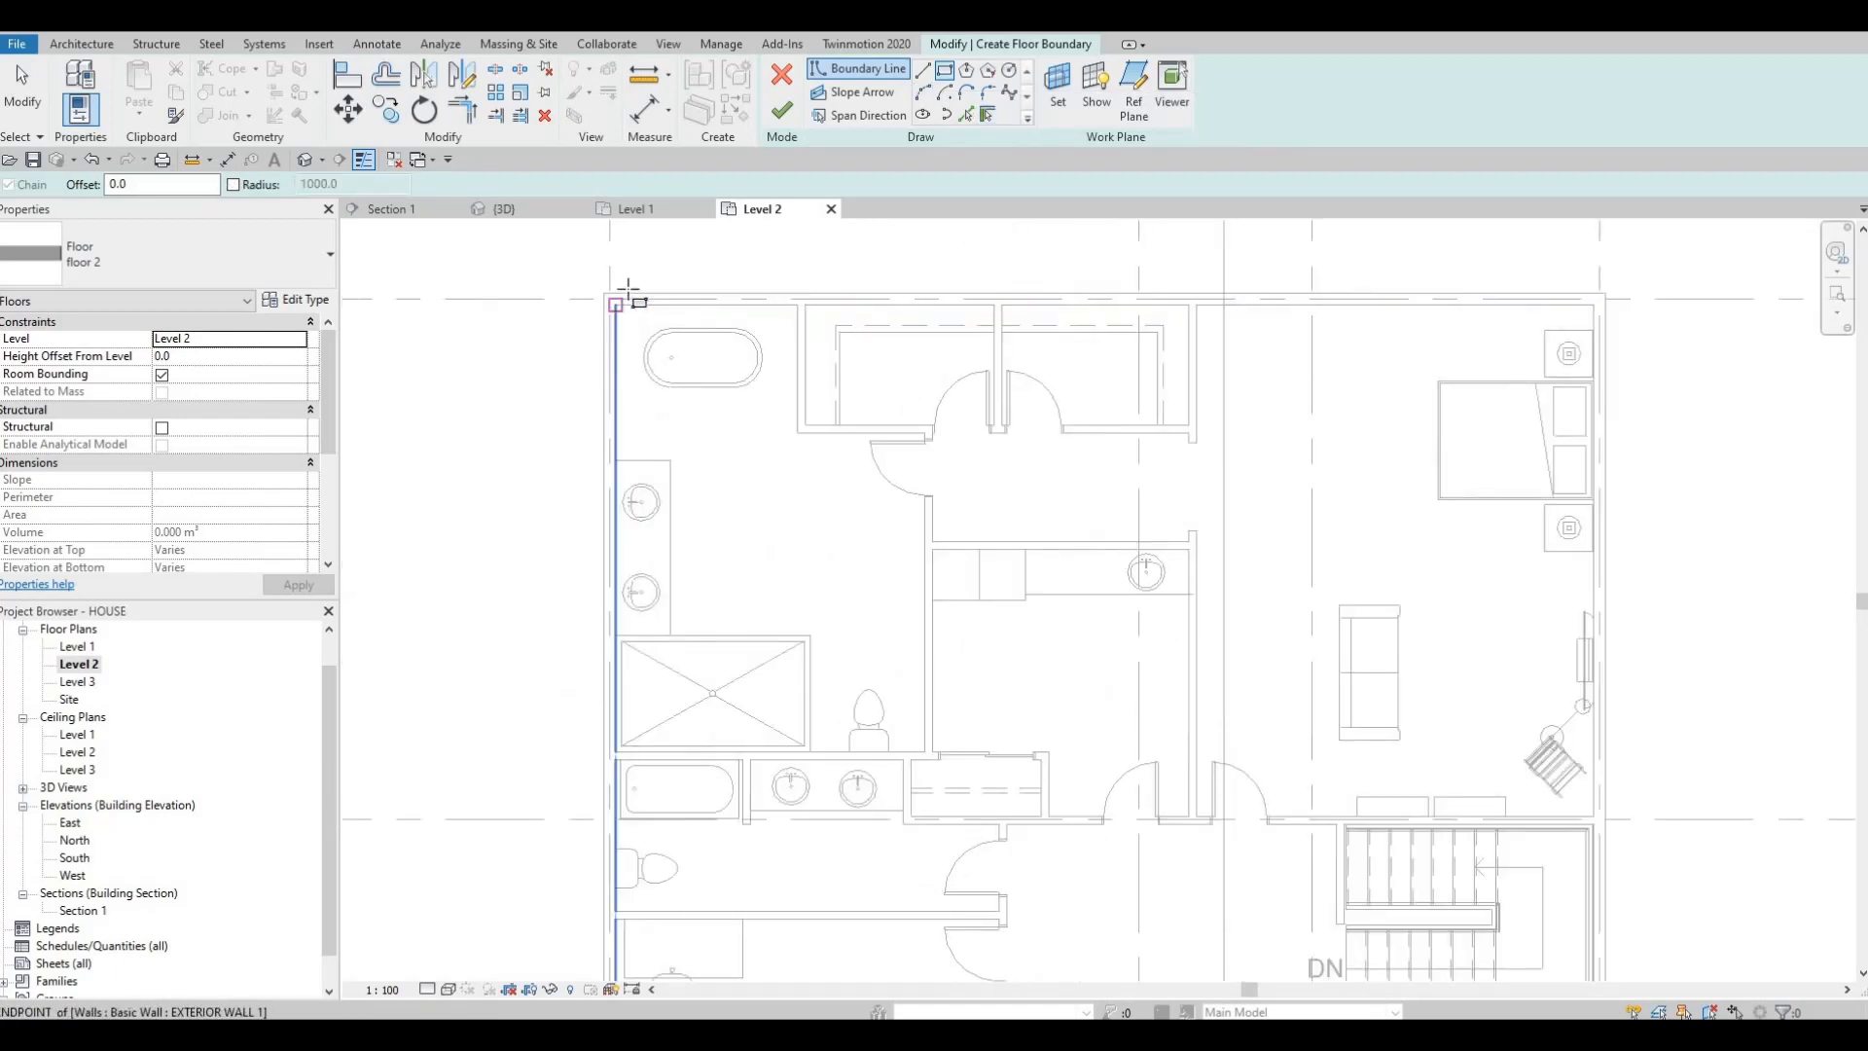
pyautogui.scroll(2, 625, 299)
pyautogui.click(596, 319)
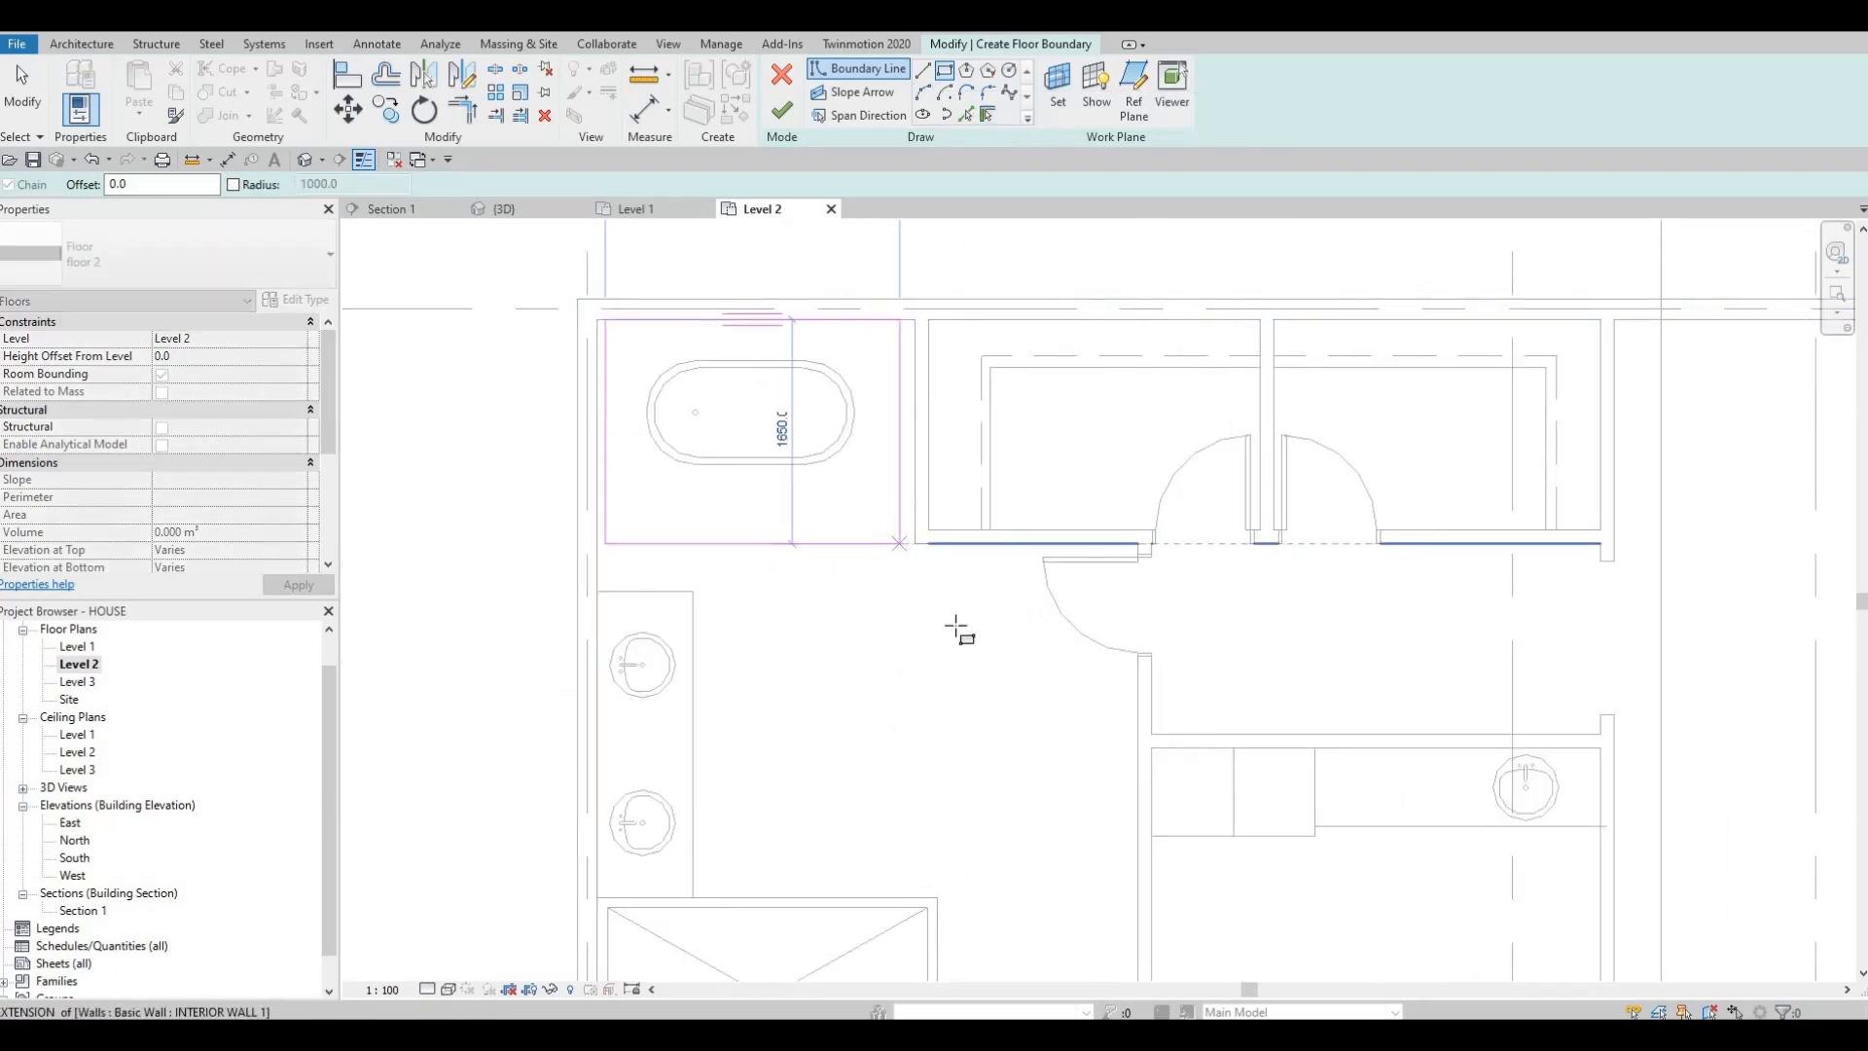
pyautogui.moveTo(1243, 783); pyautogui.dragTo(1134, 675, button='middle')
pyautogui.scroll(-3, 1135, 675)
pyautogui.moveTo(1235, 633); pyautogui.dragTo(1100, 484, button='middle')
pyautogui.scroll(-2, 1090, 496)
pyautogui.moveTo(1372, 971); pyautogui.dragTo(1252, 671, button='middle')
pyautogui.scroll(-2, 1254, 679)
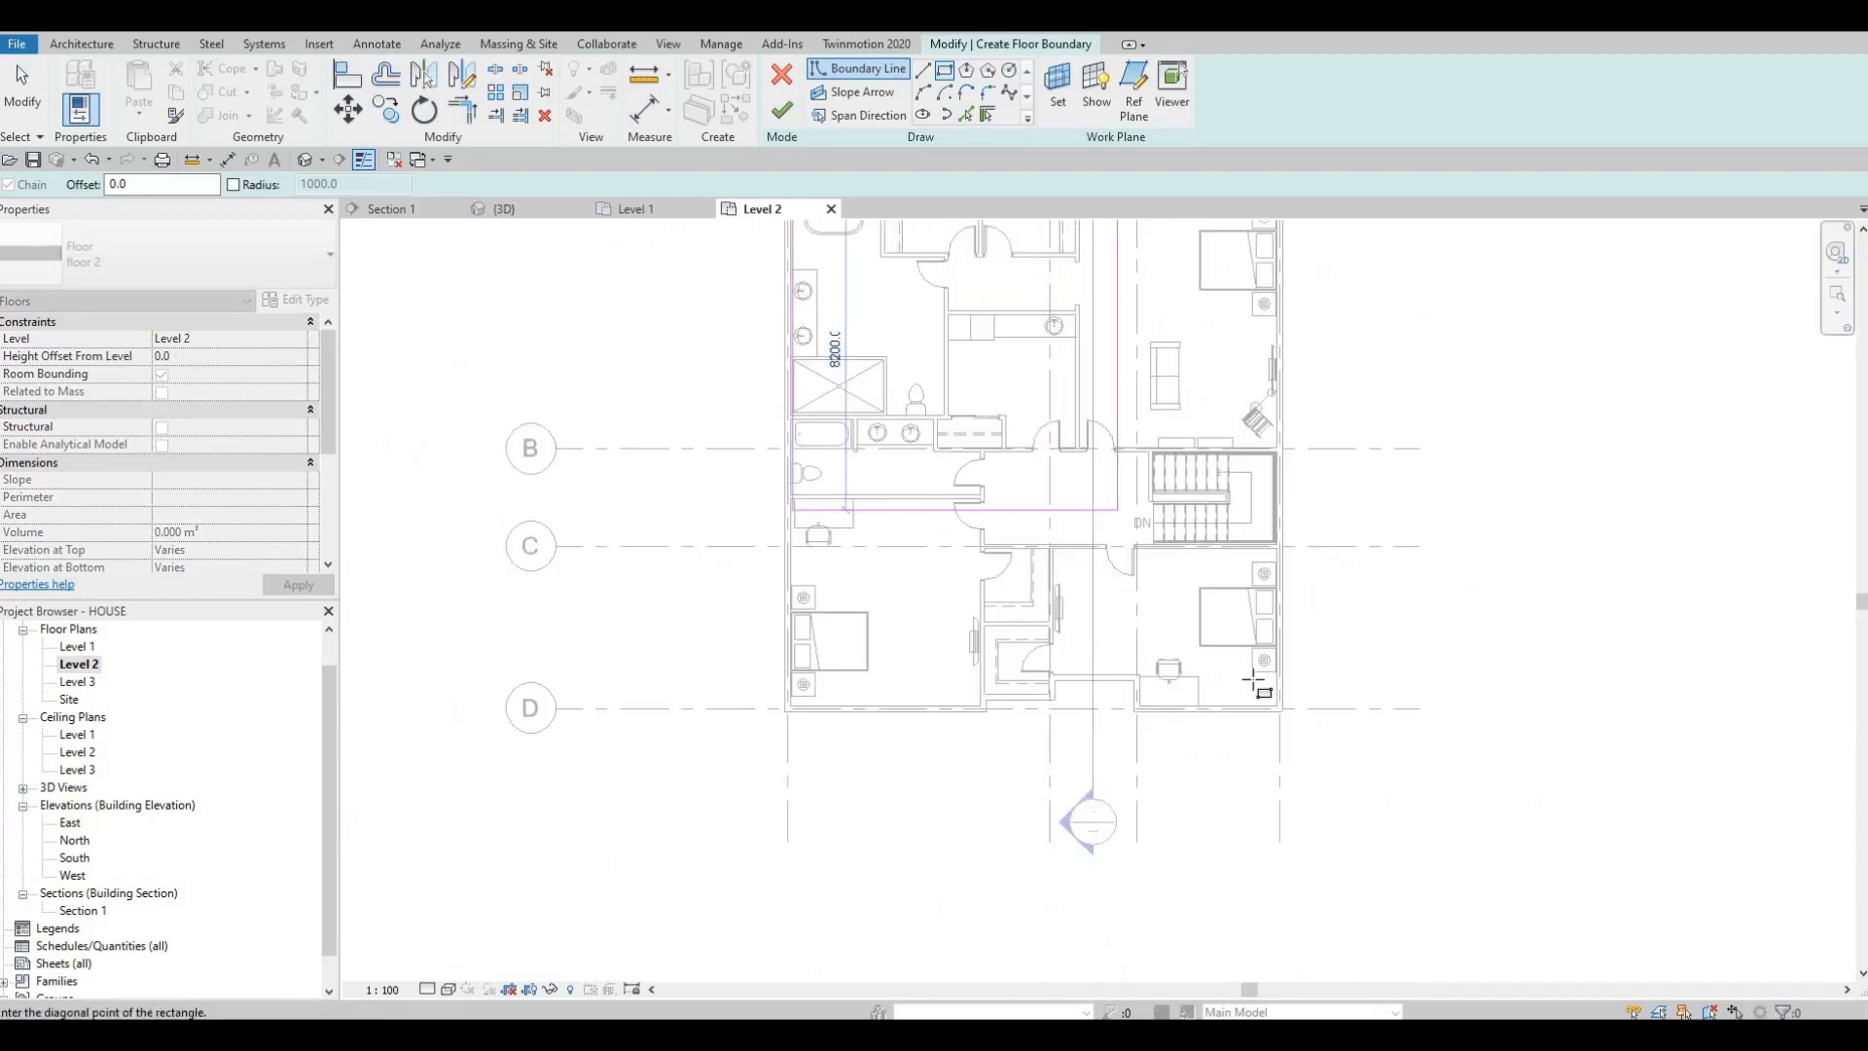
pyautogui.scroll(5, 1252, 676)
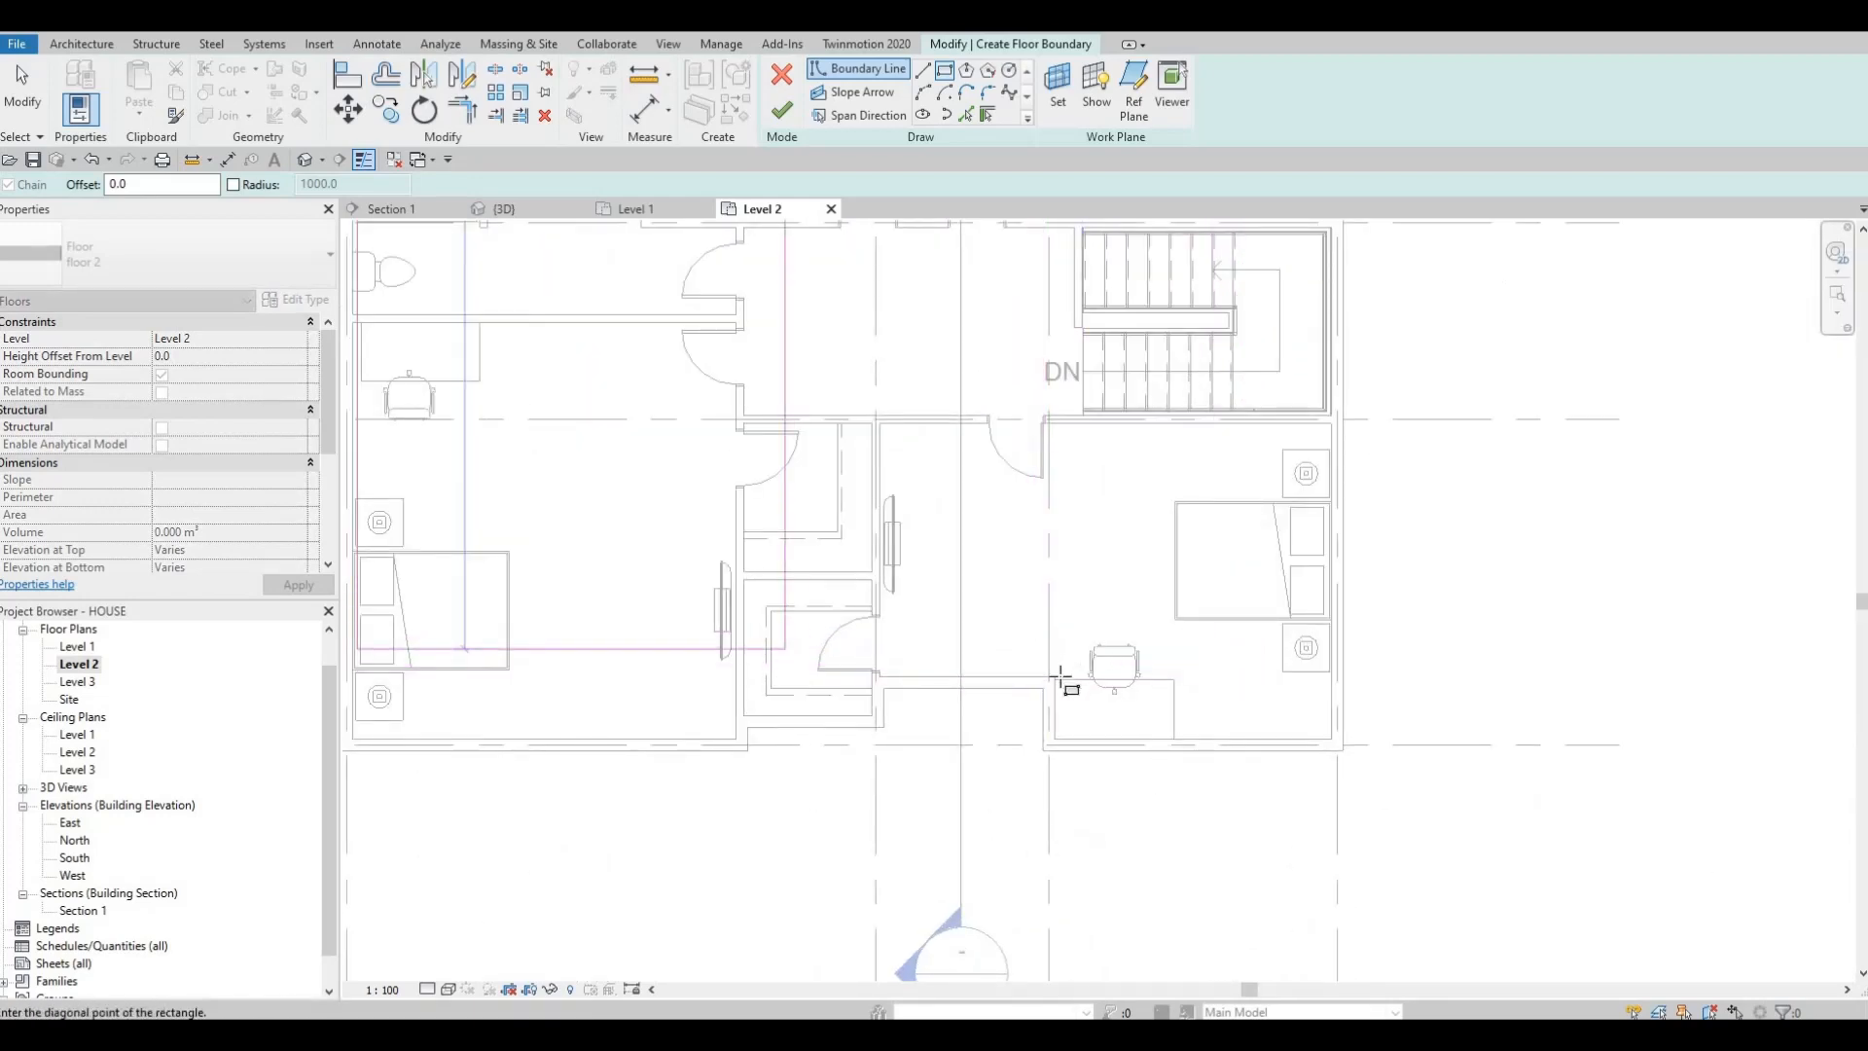
pyautogui.moveTo(817, 646); pyautogui.dragTo(1138, 606, button='middle')
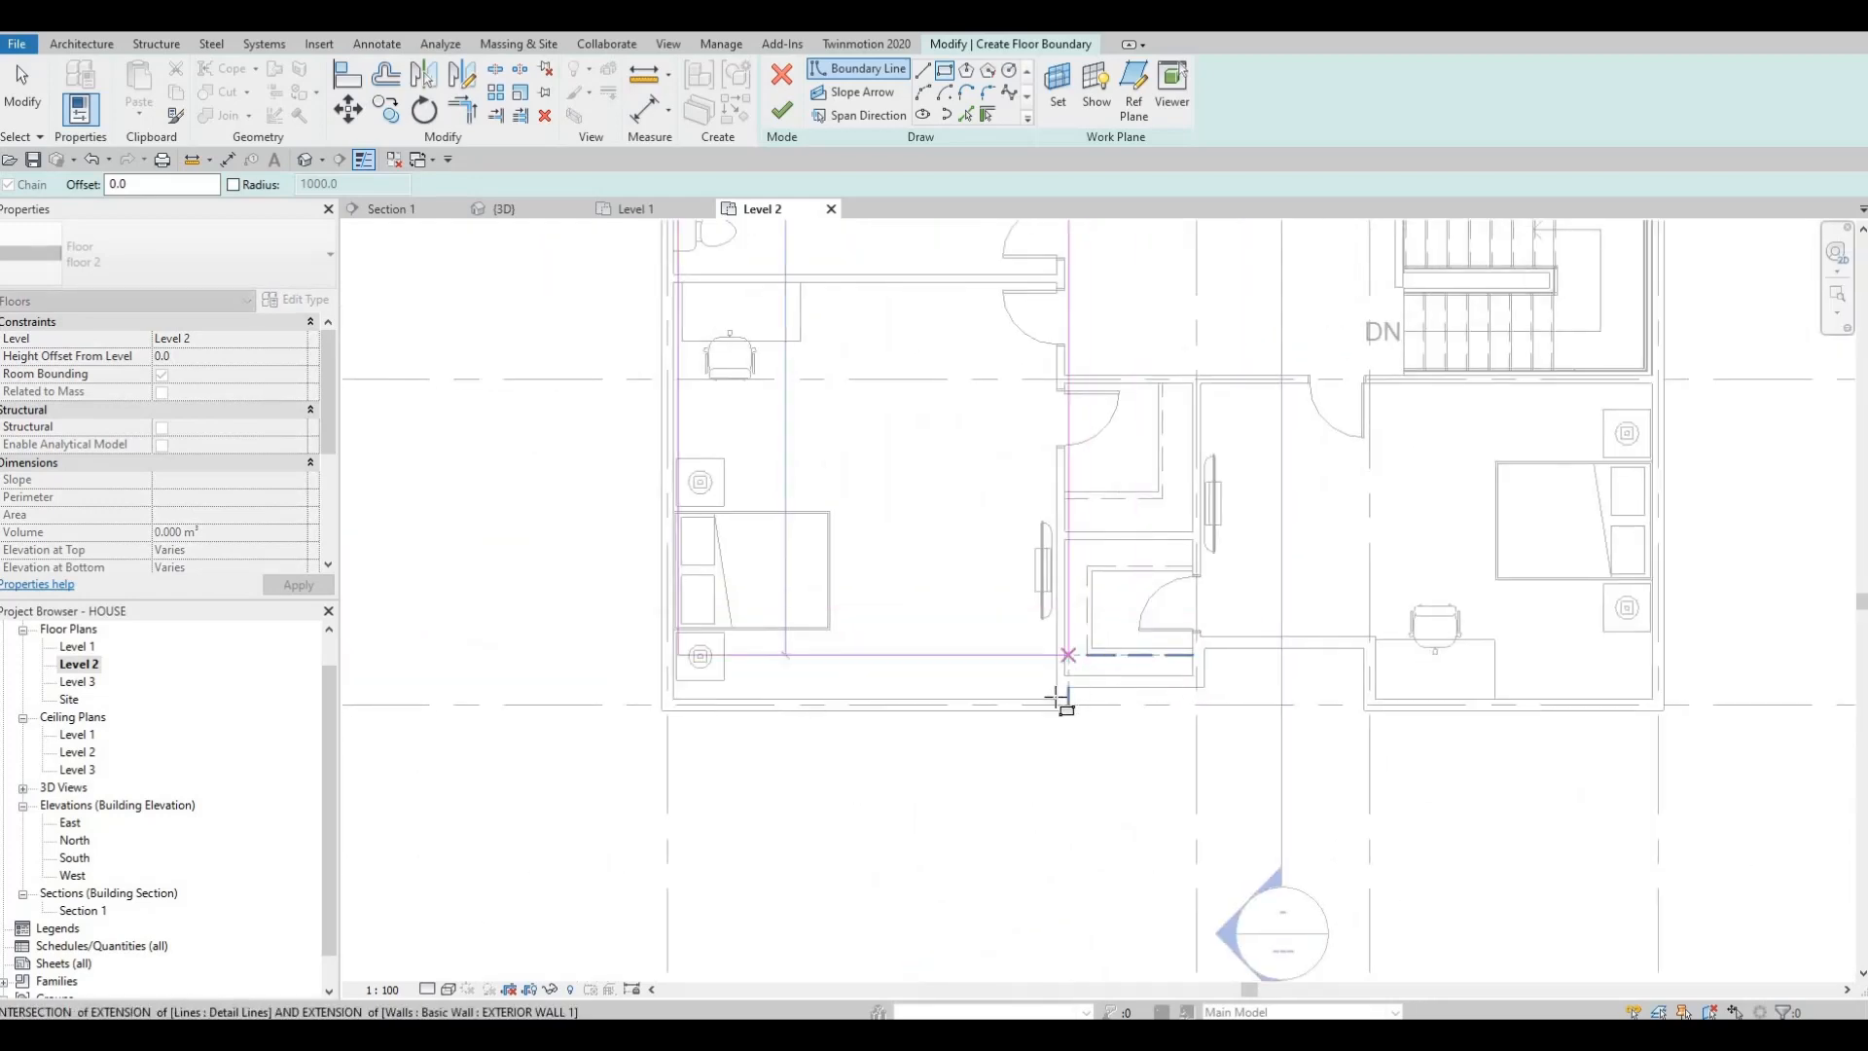
pyautogui.moveTo(1580, 648); pyautogui.dragTo(1518, 603, button='middle')
pyautogui.click(1590, 653)
pyautogui.press('Escape')
pyautogui.press('Escape')
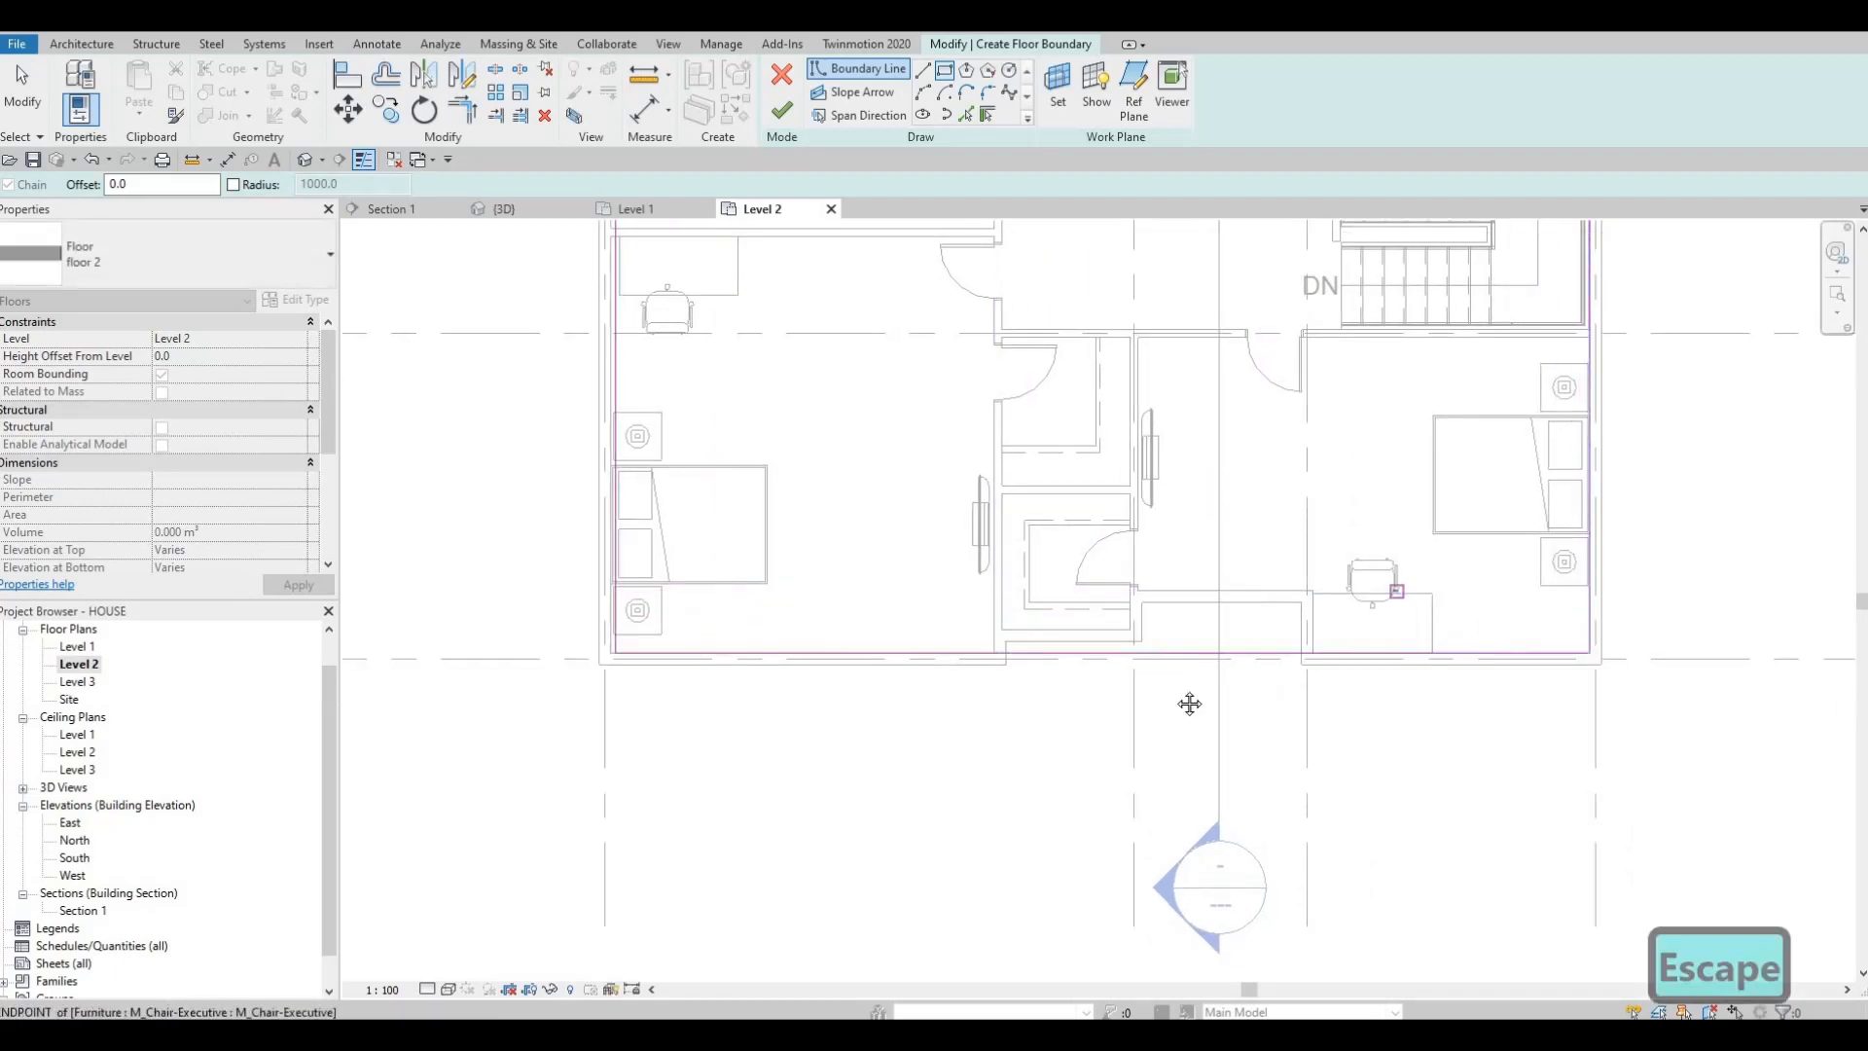
# - Add boundary lines by picking the inner wall edges around the stepped recess on the south side, from the southeast bedroom's desk to the closet's west wall
pyautogui.scroll(-3, 1075, 659)
pyautogui.scroll(2, 1078, 680)
pyautogui.moveTo(1029, 322); pyautogui.dragTo(953, 98, button='middle')
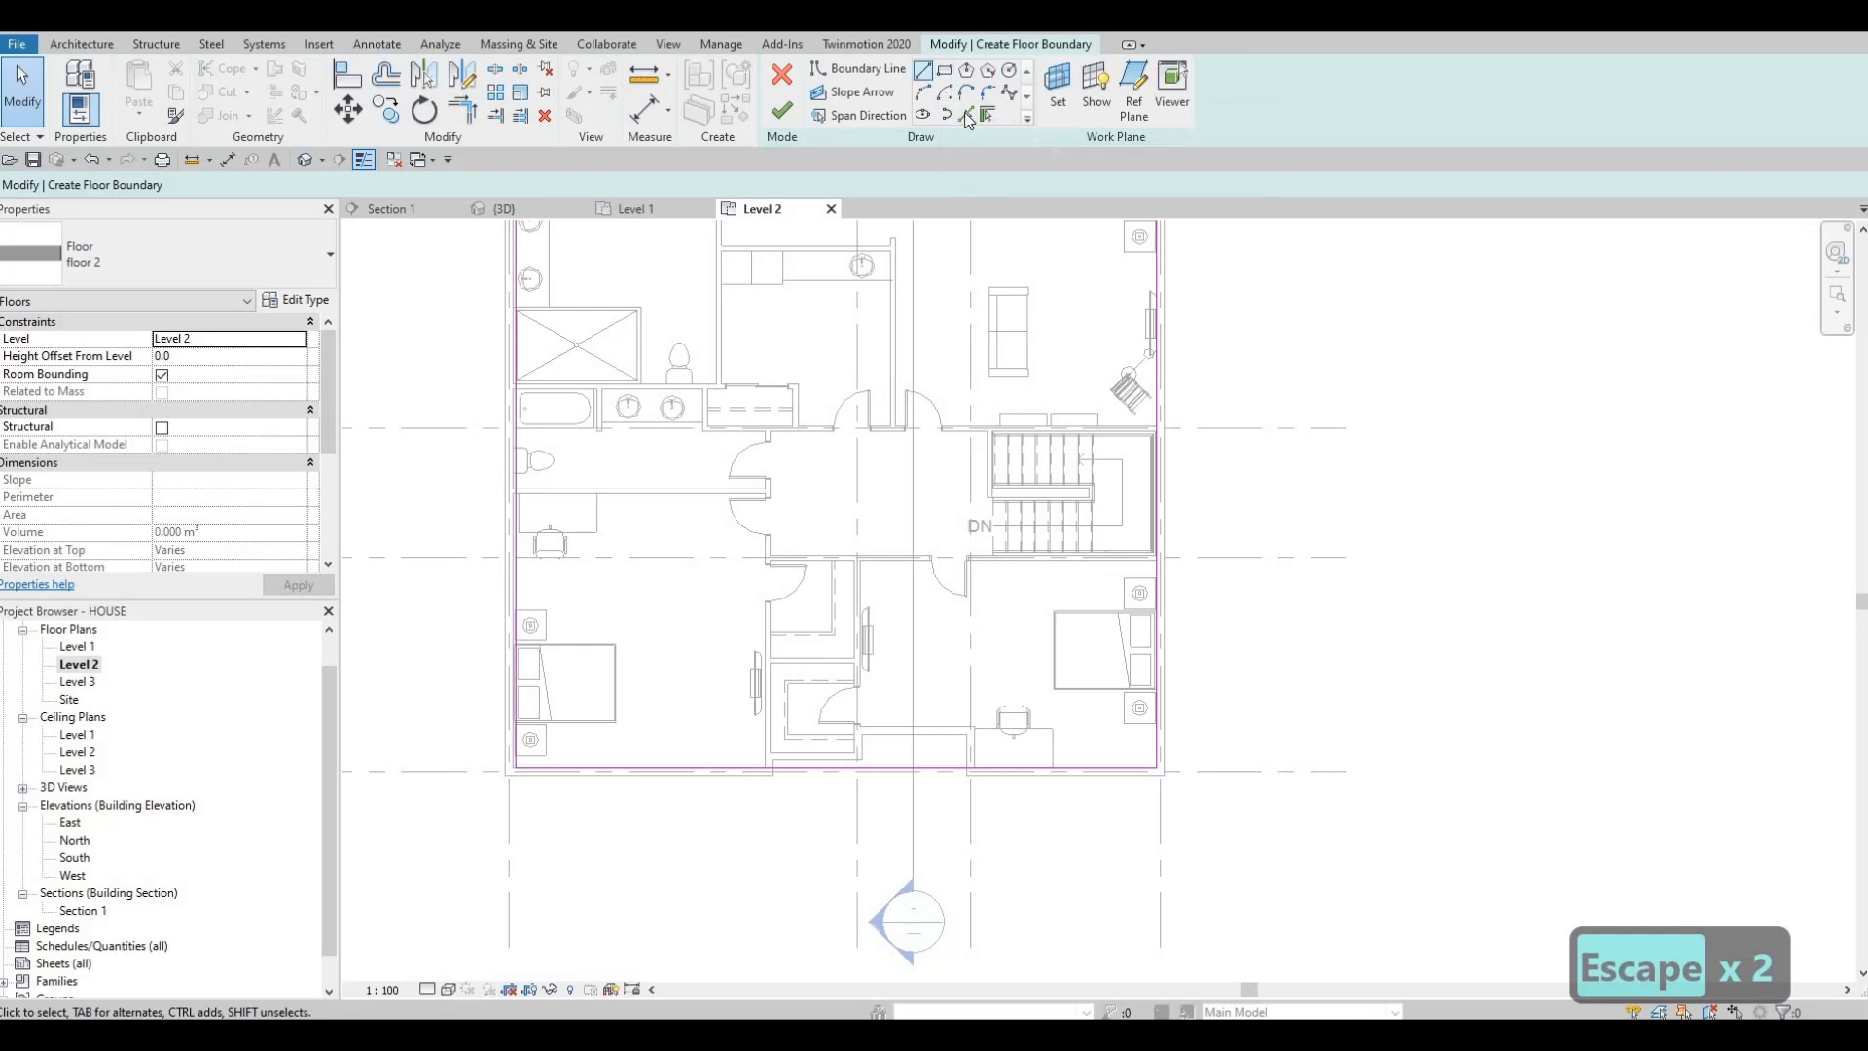
pyautogui.click(966, 115)
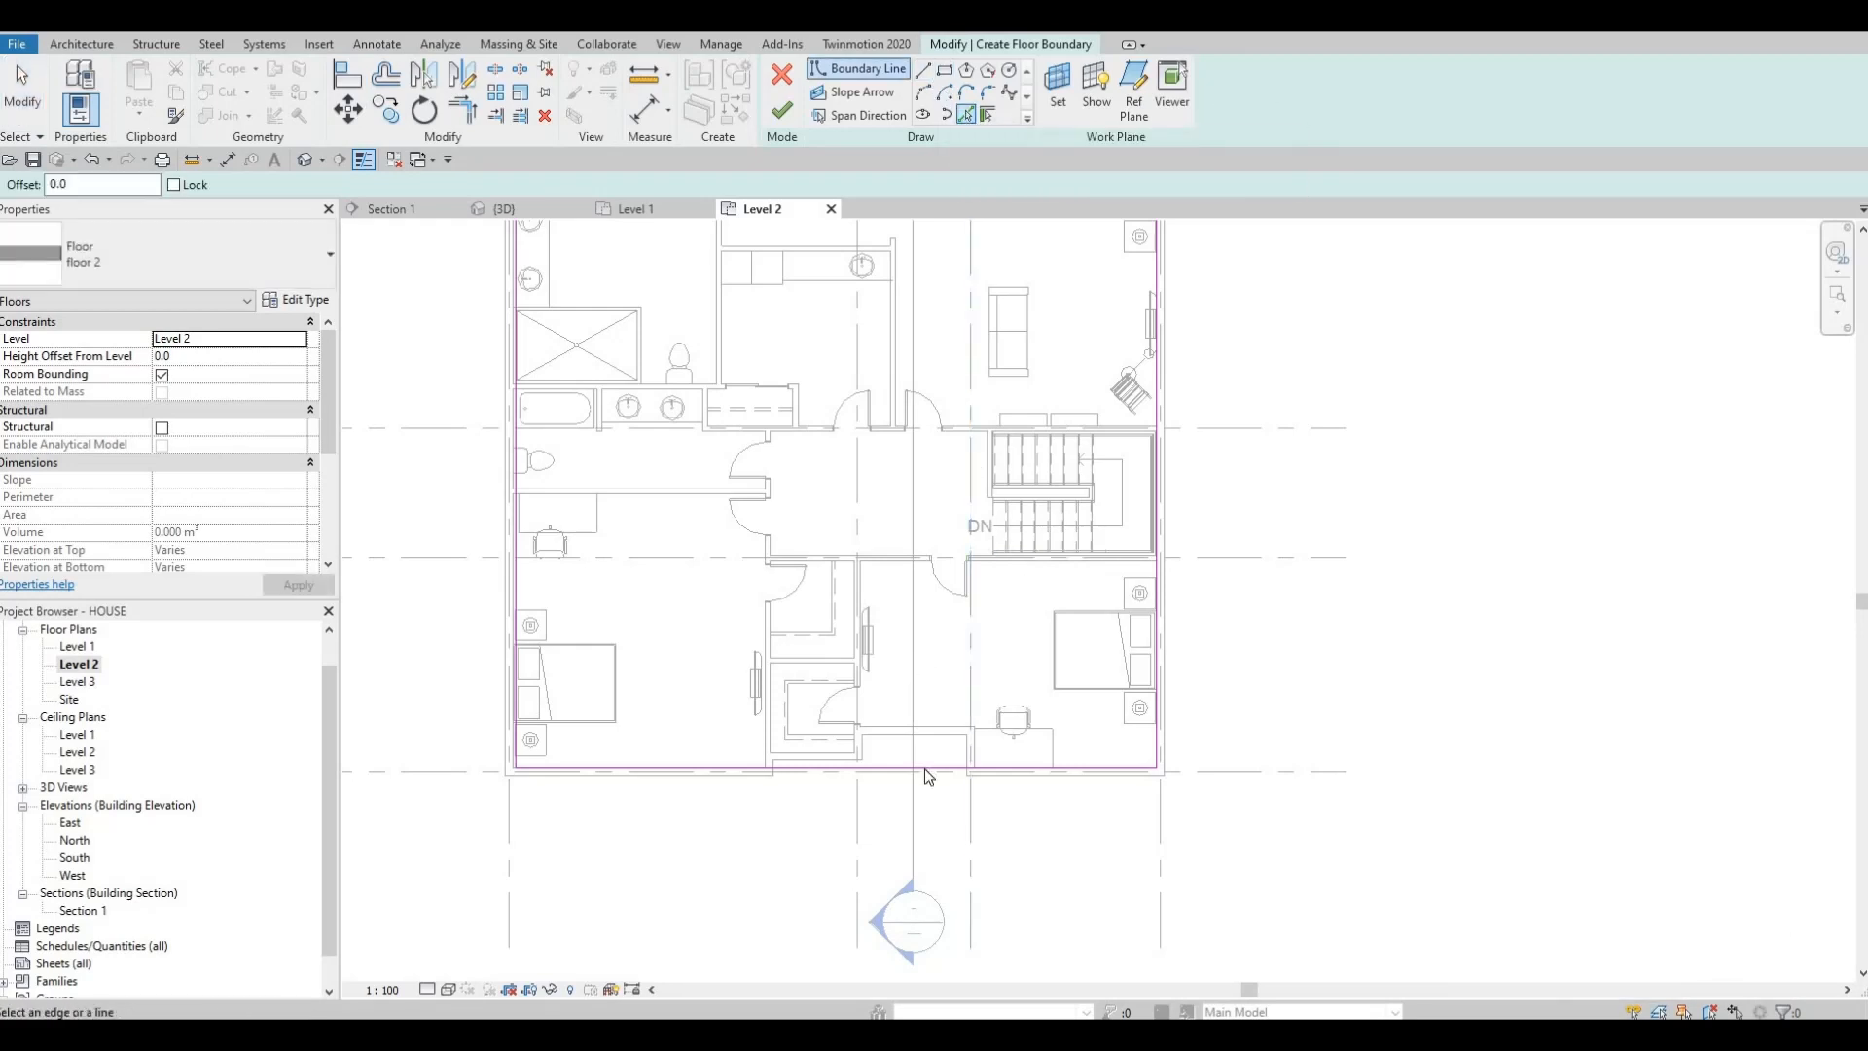
pyautogui.scroll(2, 925, 768)
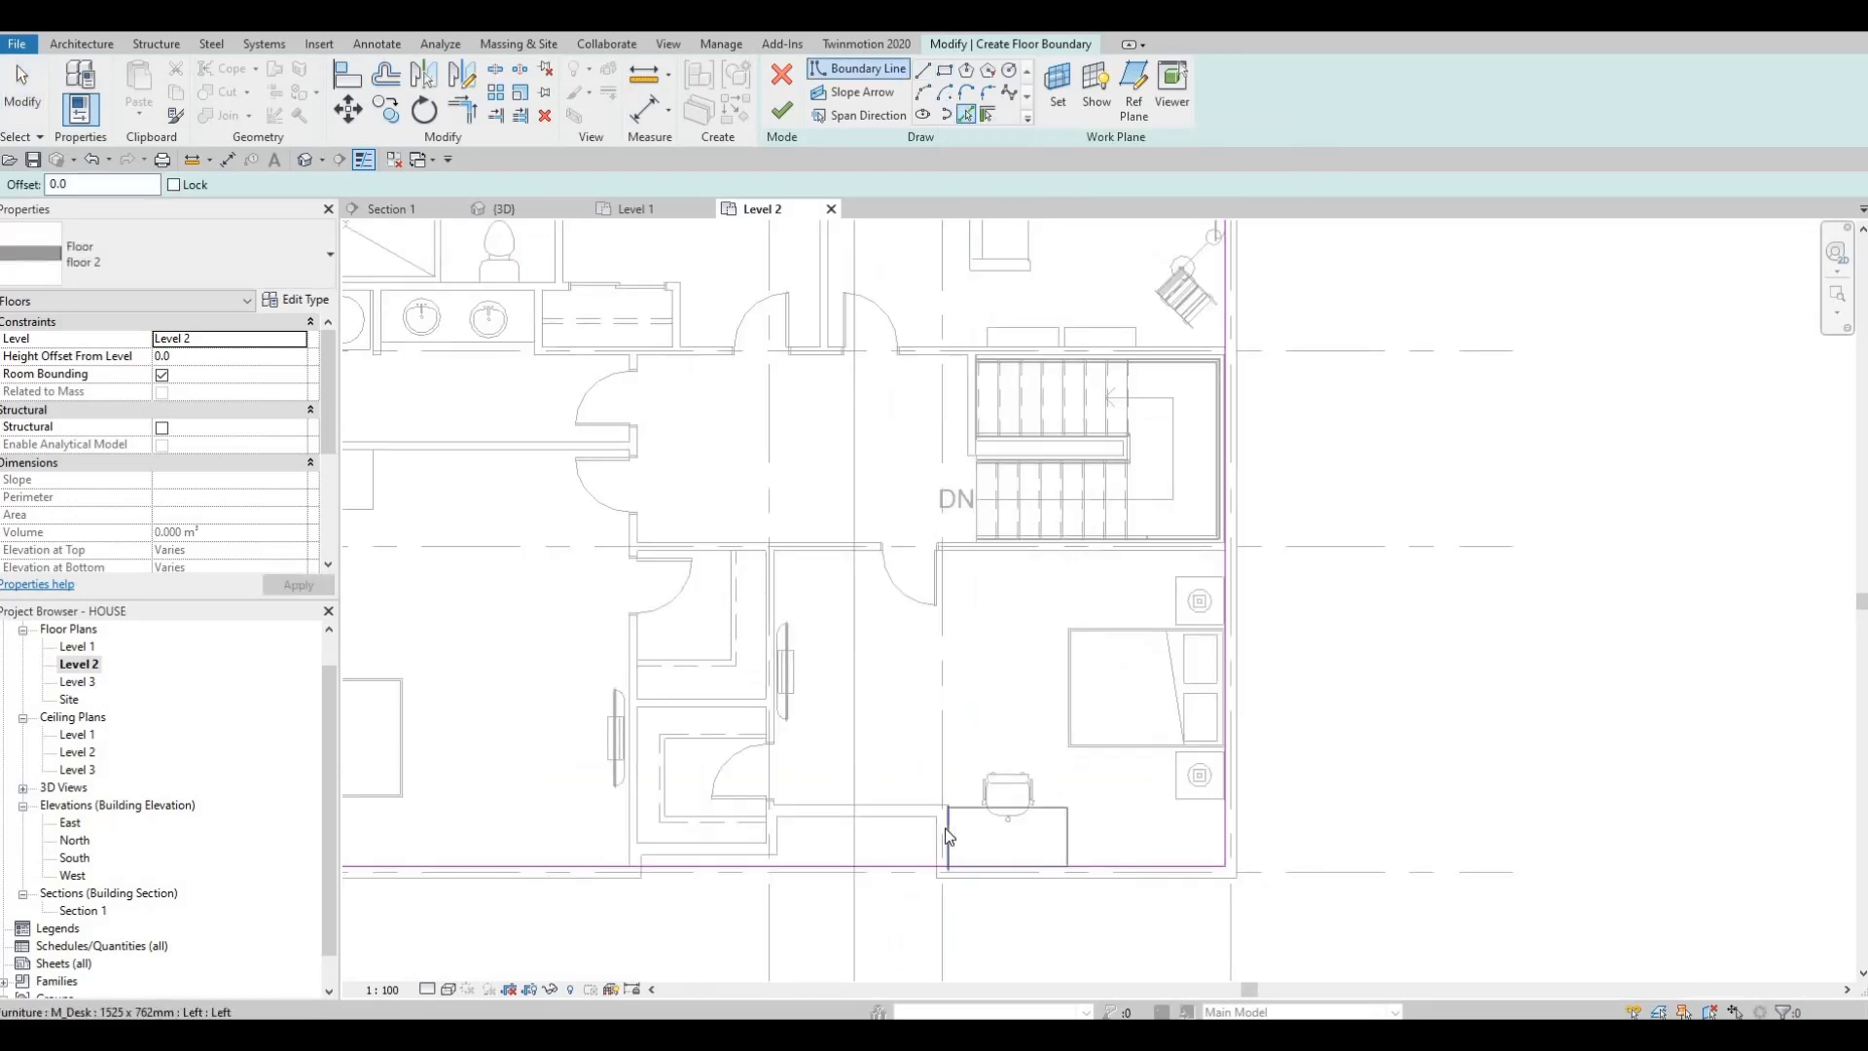
pyautogui.click(897, 804)
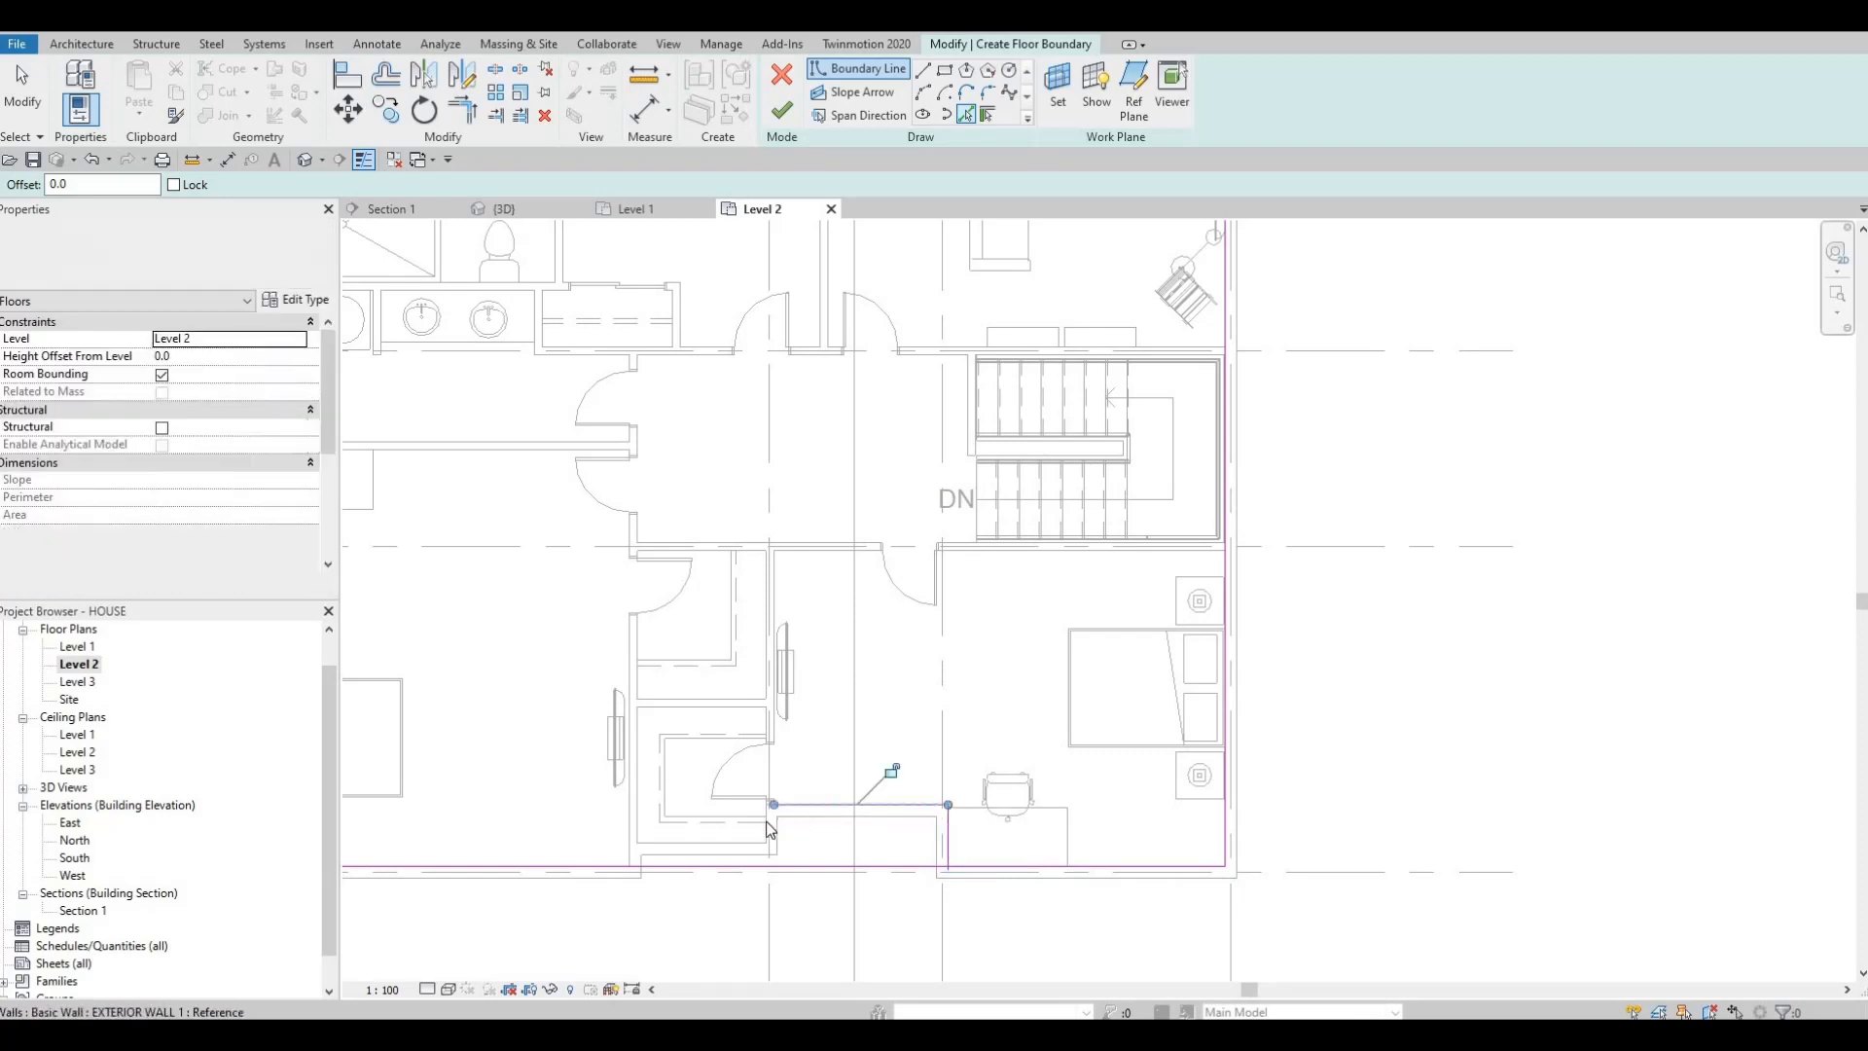
pyautogui.click(765, 827)
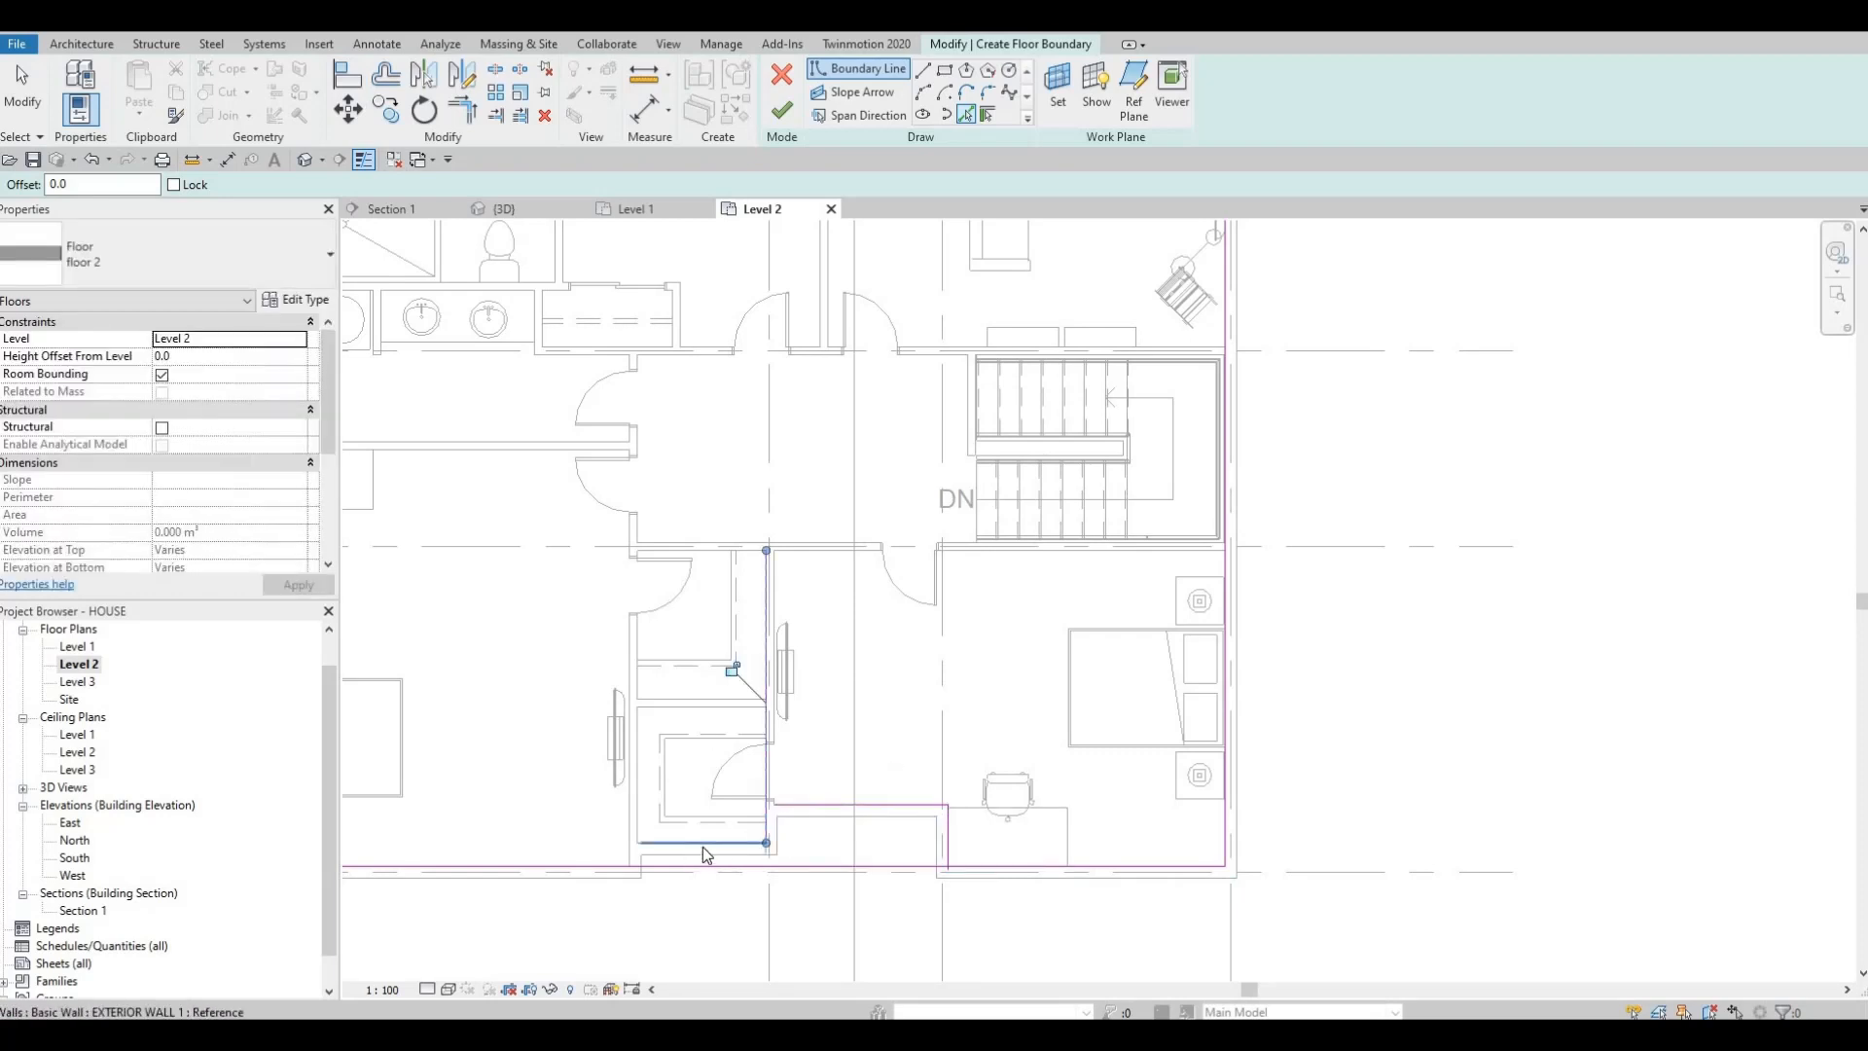
pyautogui.moveTo(808, 857); pyautogui.dragTo(897, 802, button='middle')
pyautogui.click(891, 800)
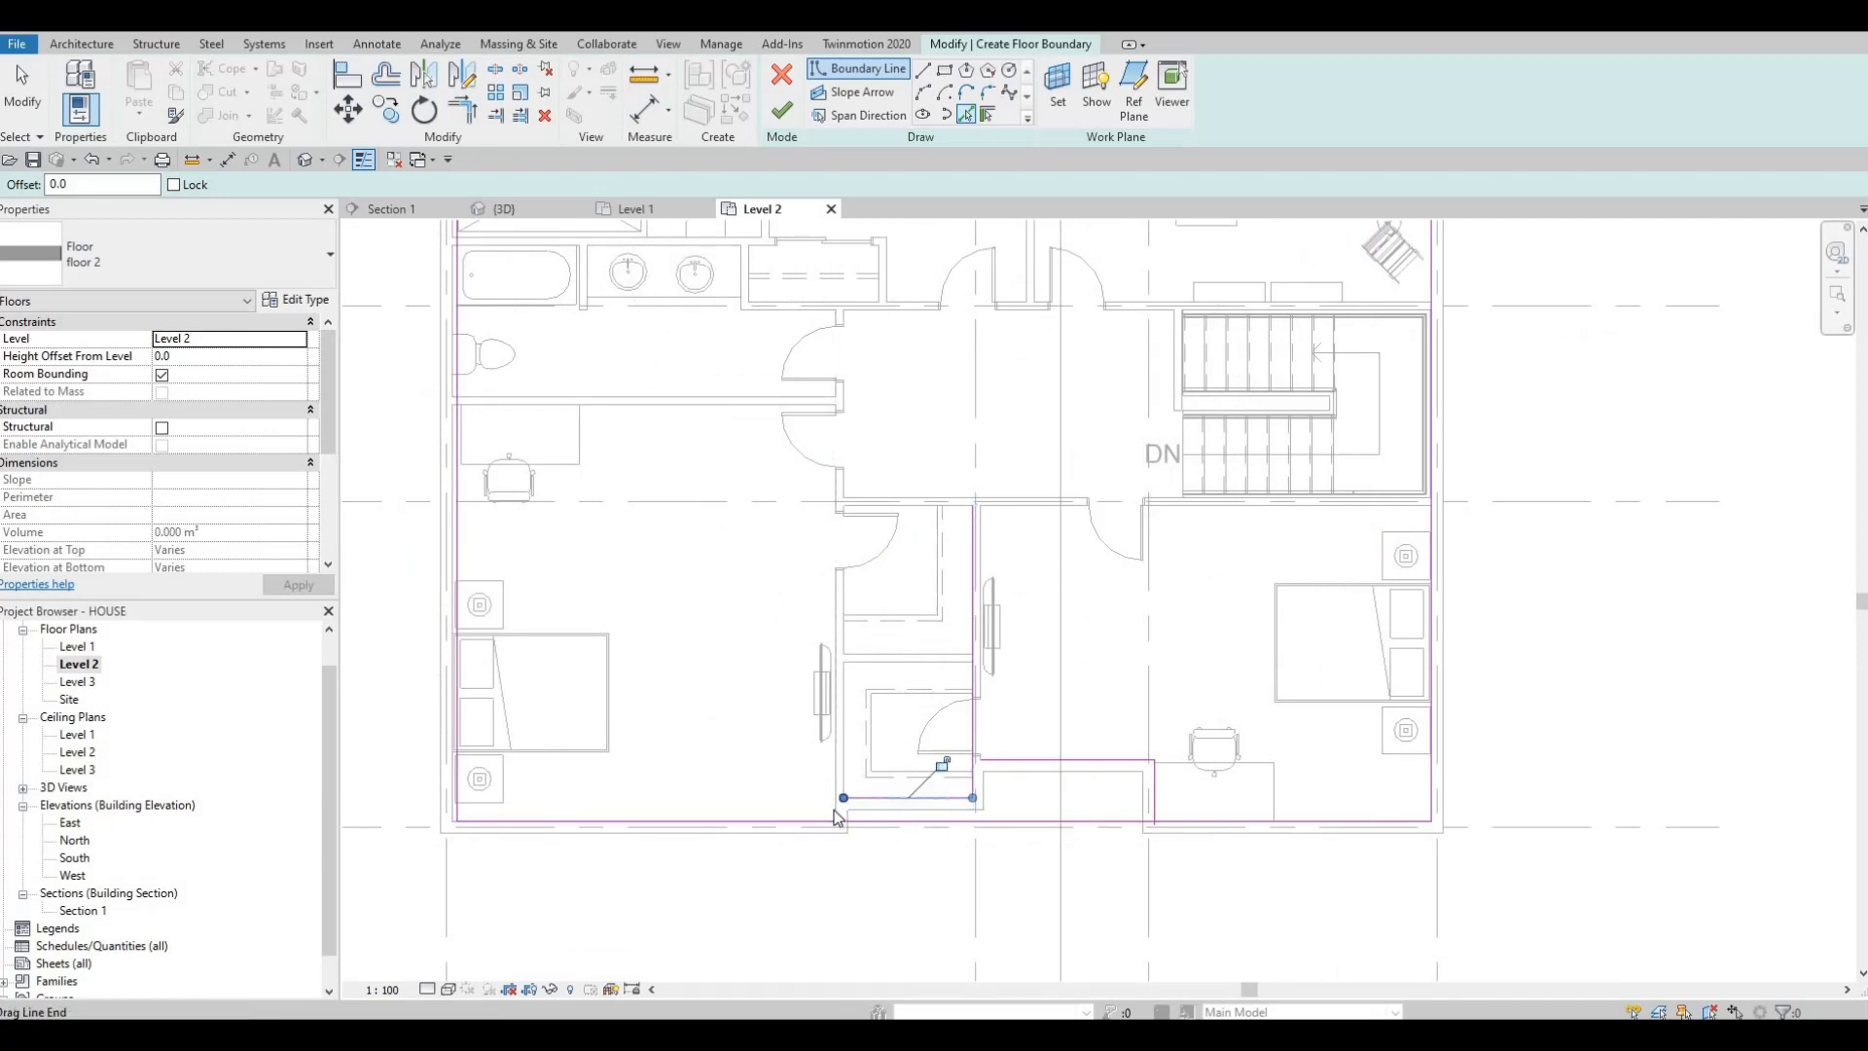
pyautogui.click(834, 815)
pyautogui.press('Escape')
pyautogui.press('Escape')
# - Trim the picked lines around the closet to corners, forming a continuous stepped outline along the south recess
pyautogui.scroll(1, 854, 747)
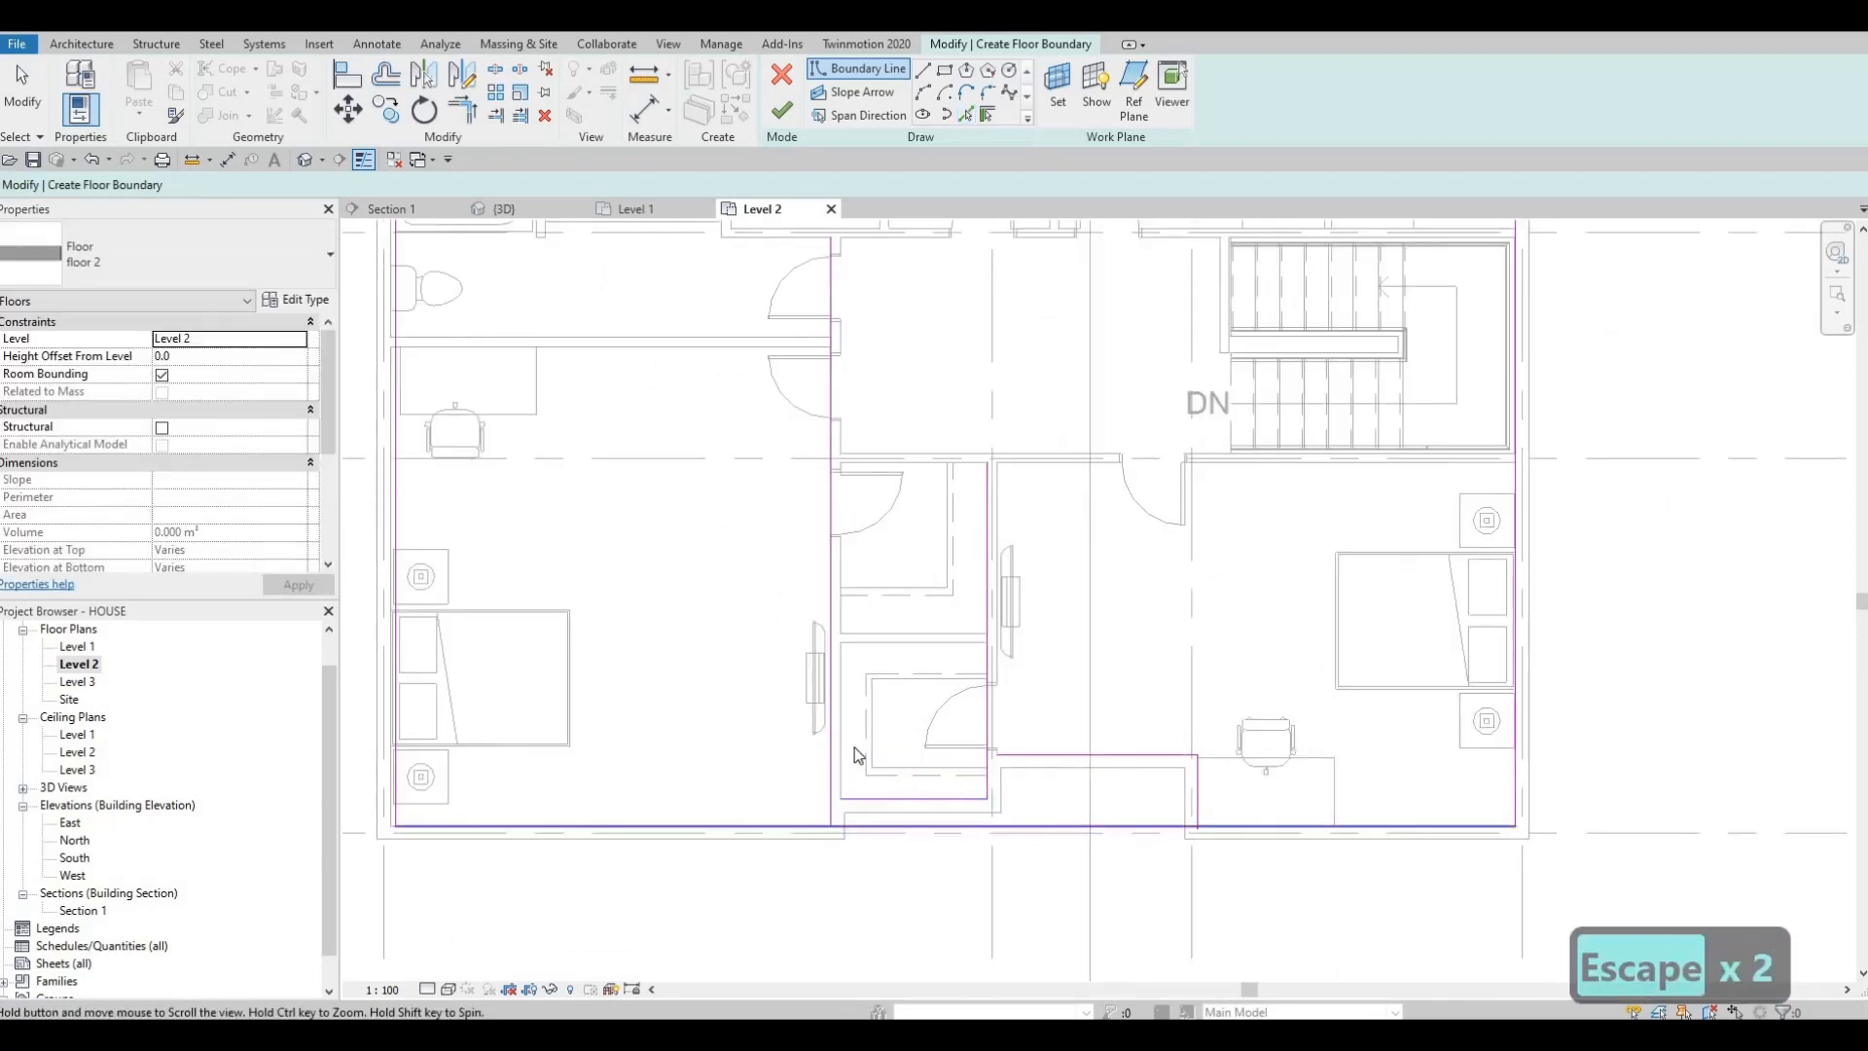
pyautogui.scroll(-3, 853, 759)
pyautogui.scroll(3, 850, 766)
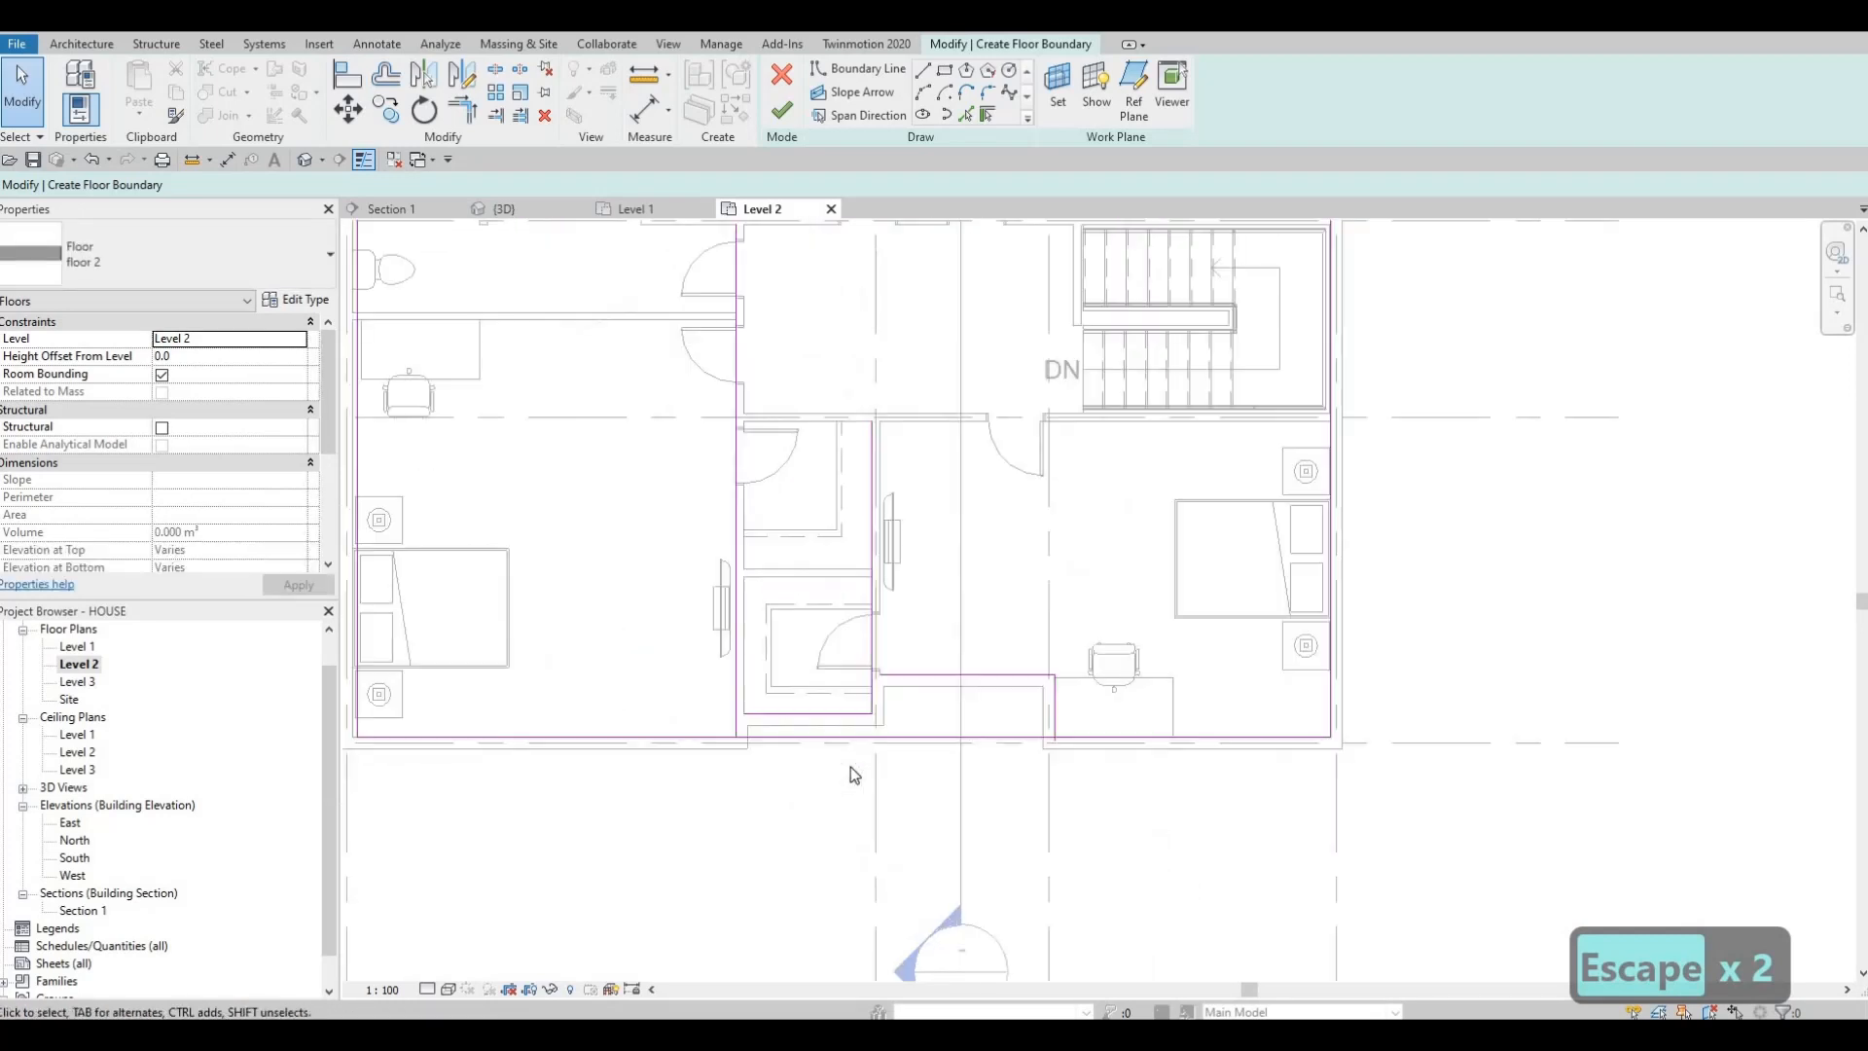
pyautogui.scroll(2, 851, 767)
pyautogui.press('t')
pyautogui.press('r')
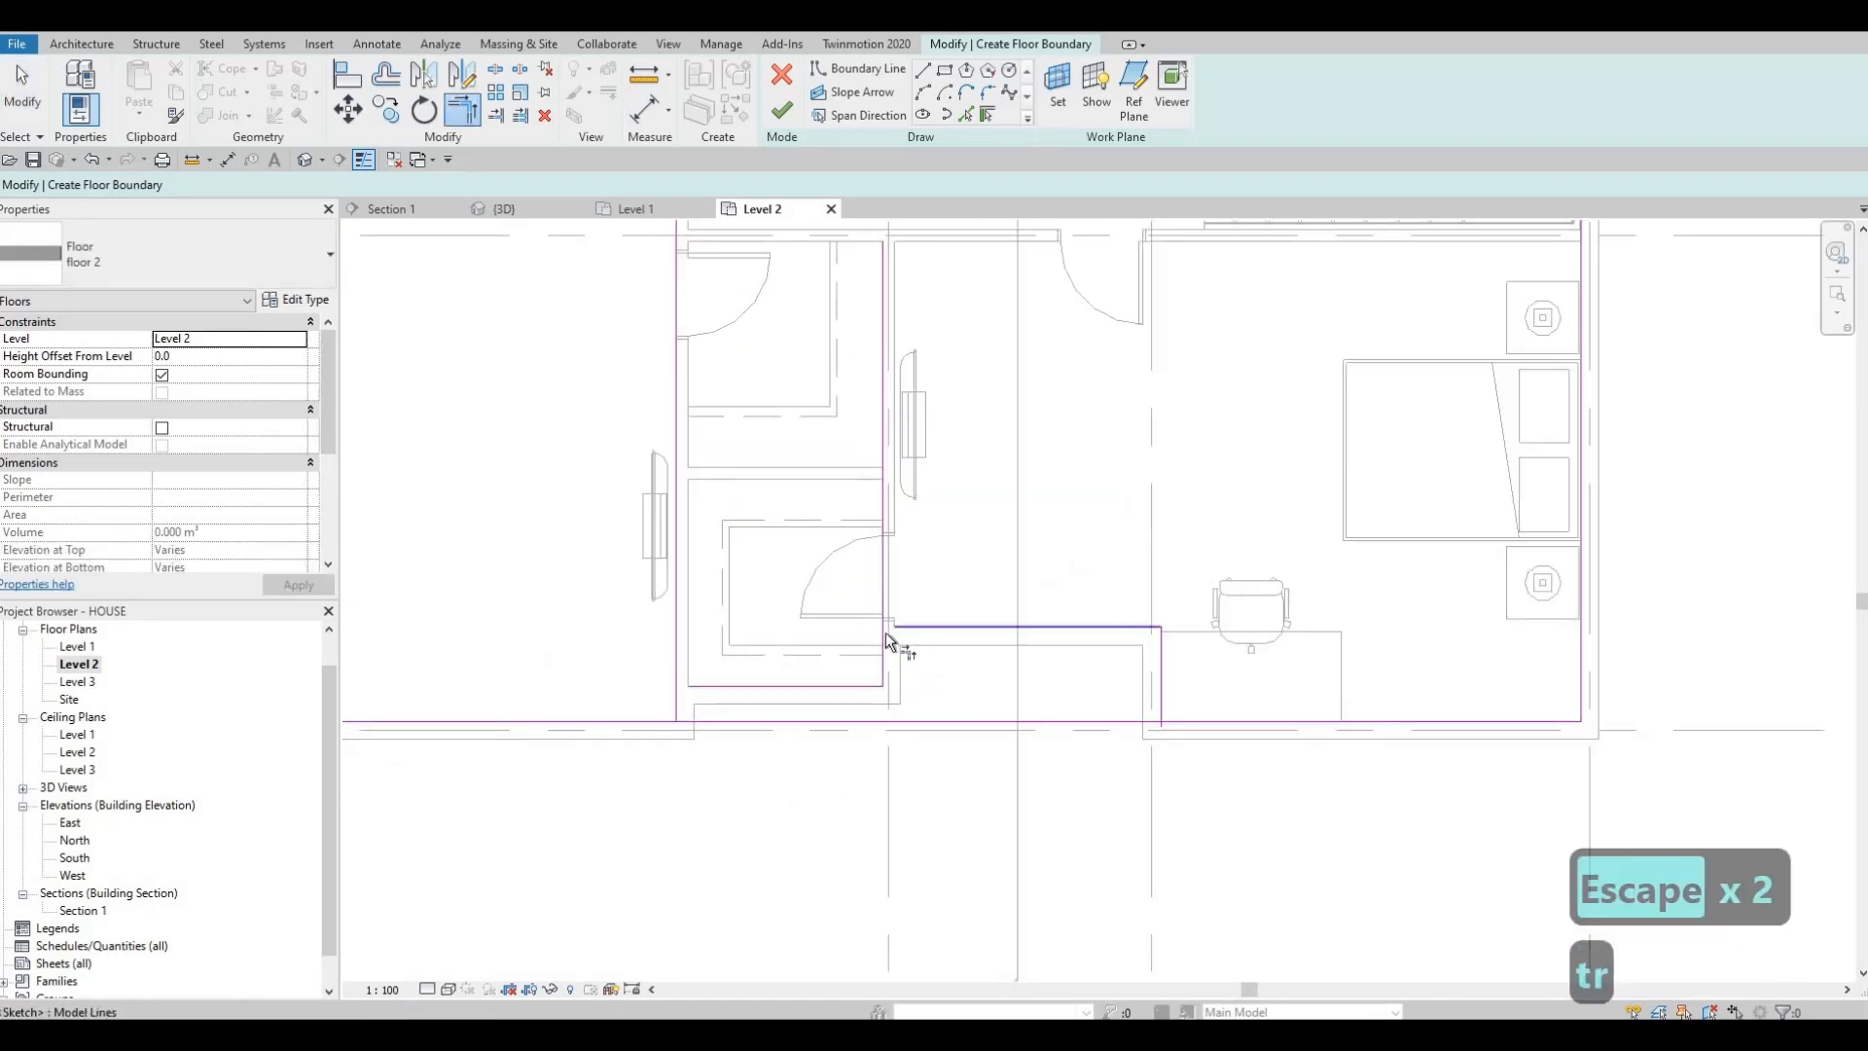
pyautogui.click(885, 636)
pyautogui.click(705, 688)
pyautogui.click(676, 701)
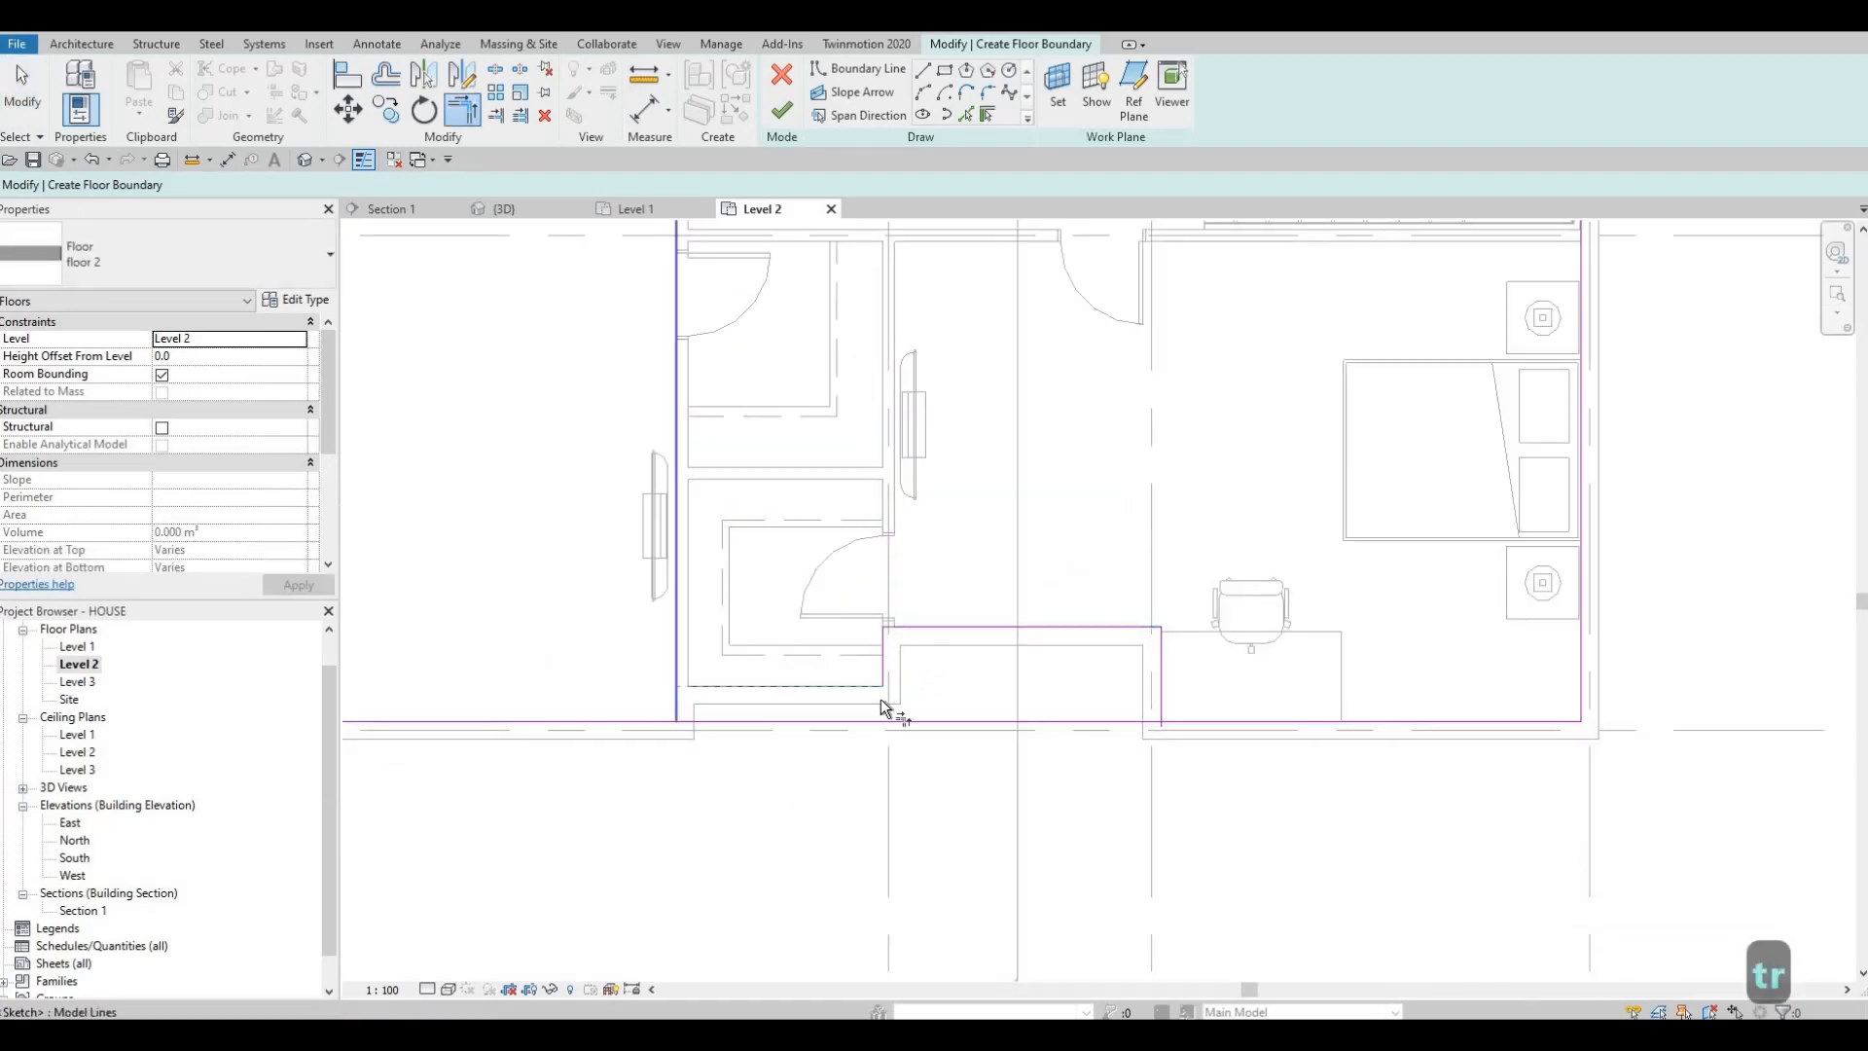
pyautogui.click(880, 701)
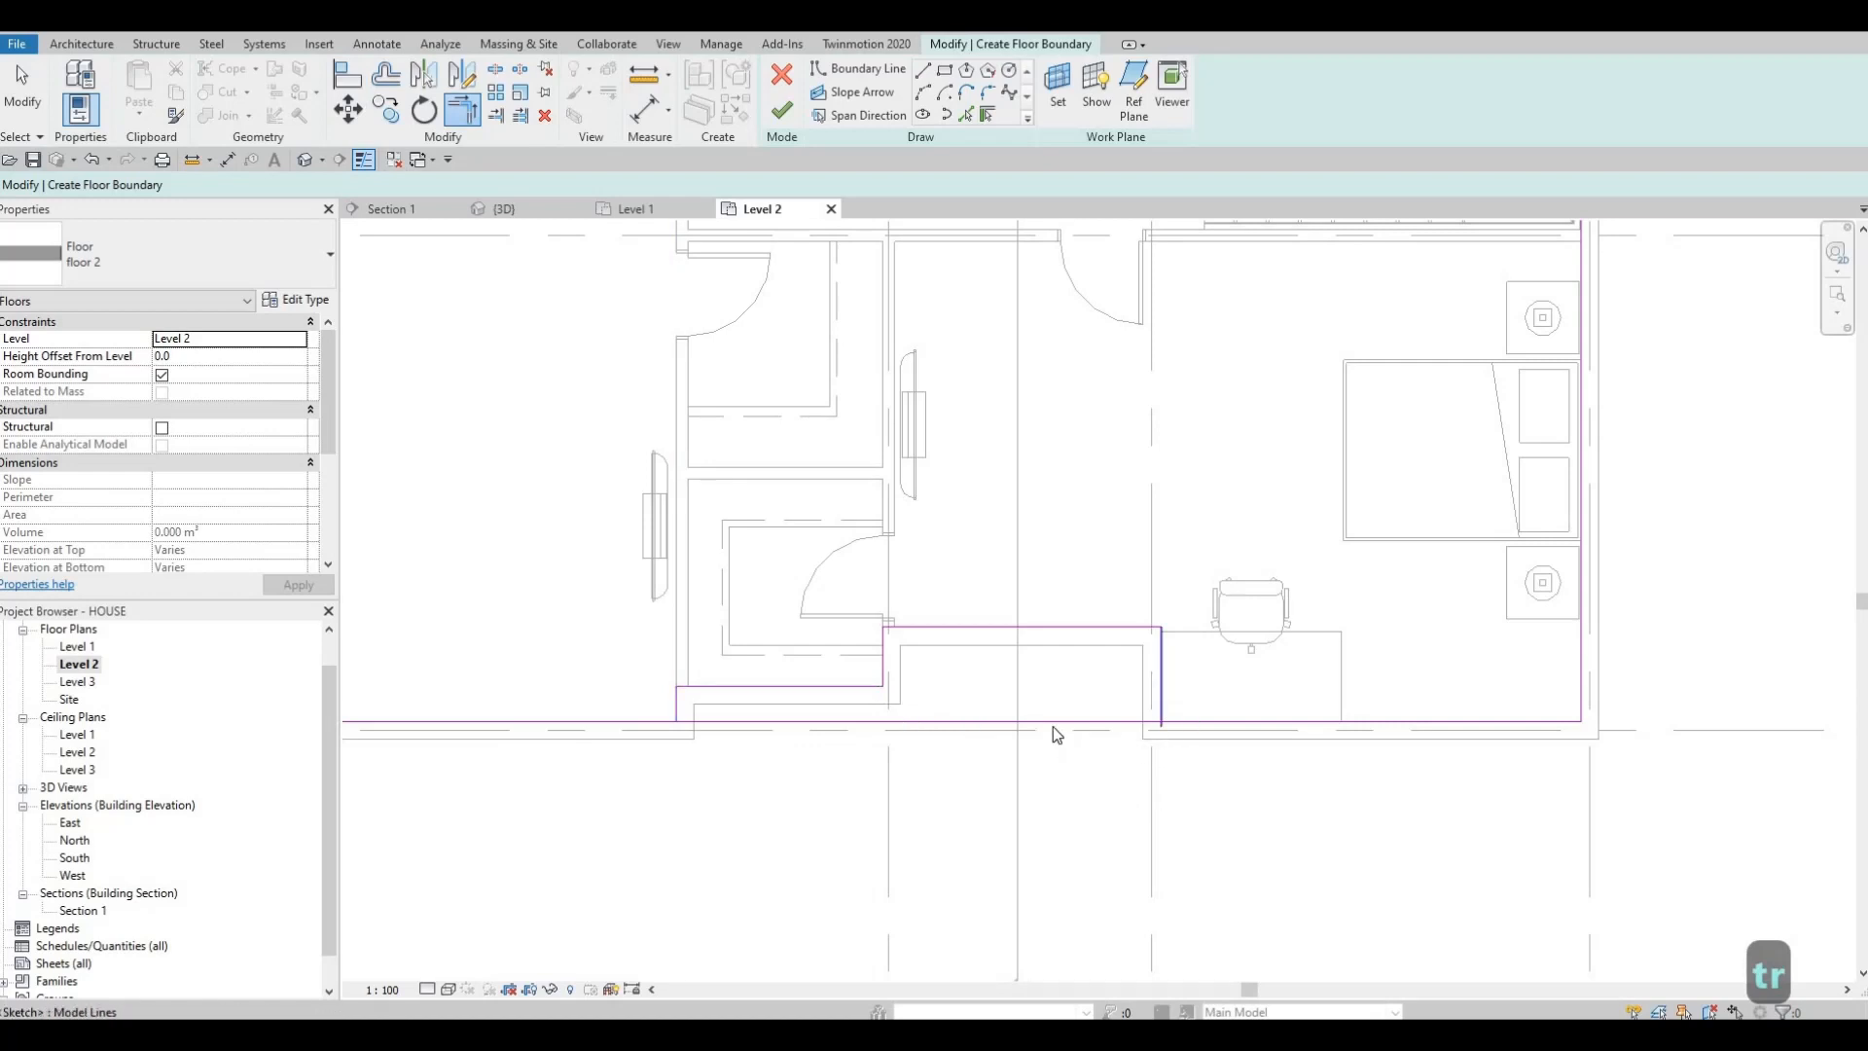
pyautogui.press('Escape')
pyautogui.press('Escape')
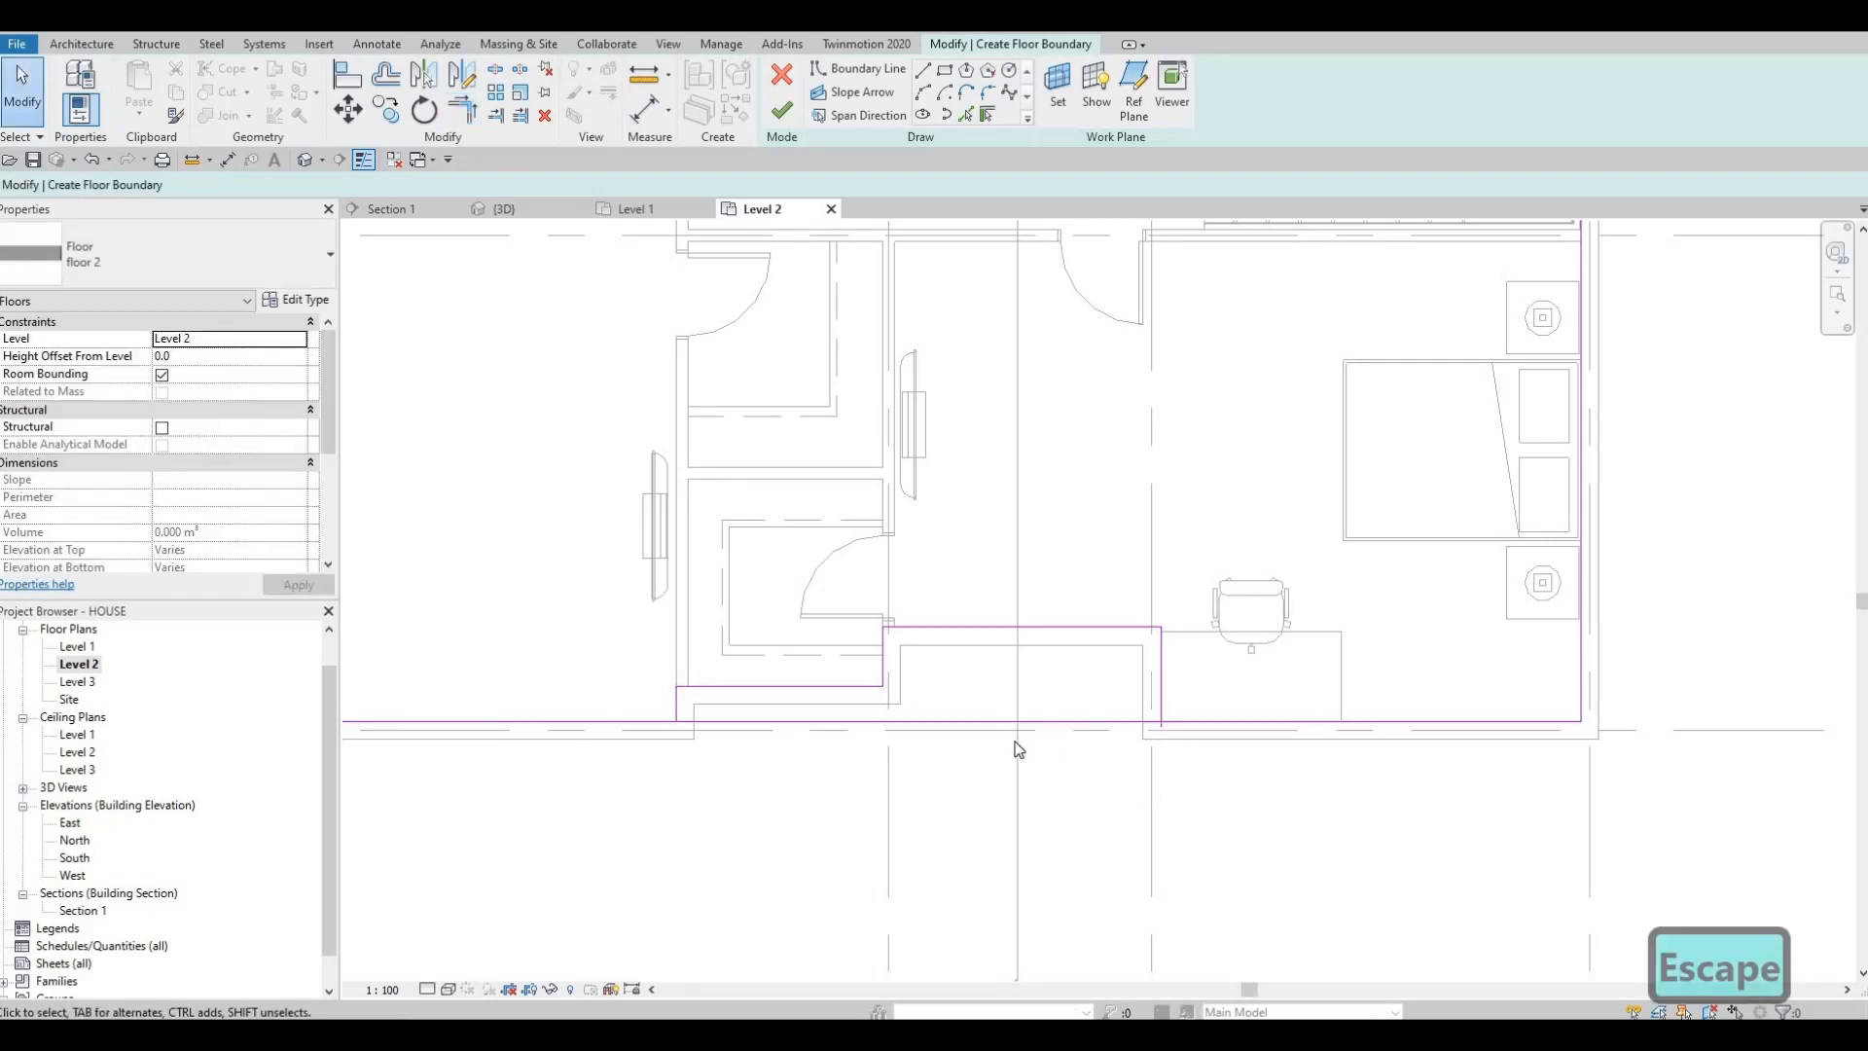
# - Split the long south boundary line at a point within the recess opening
pyautogui.press('s')
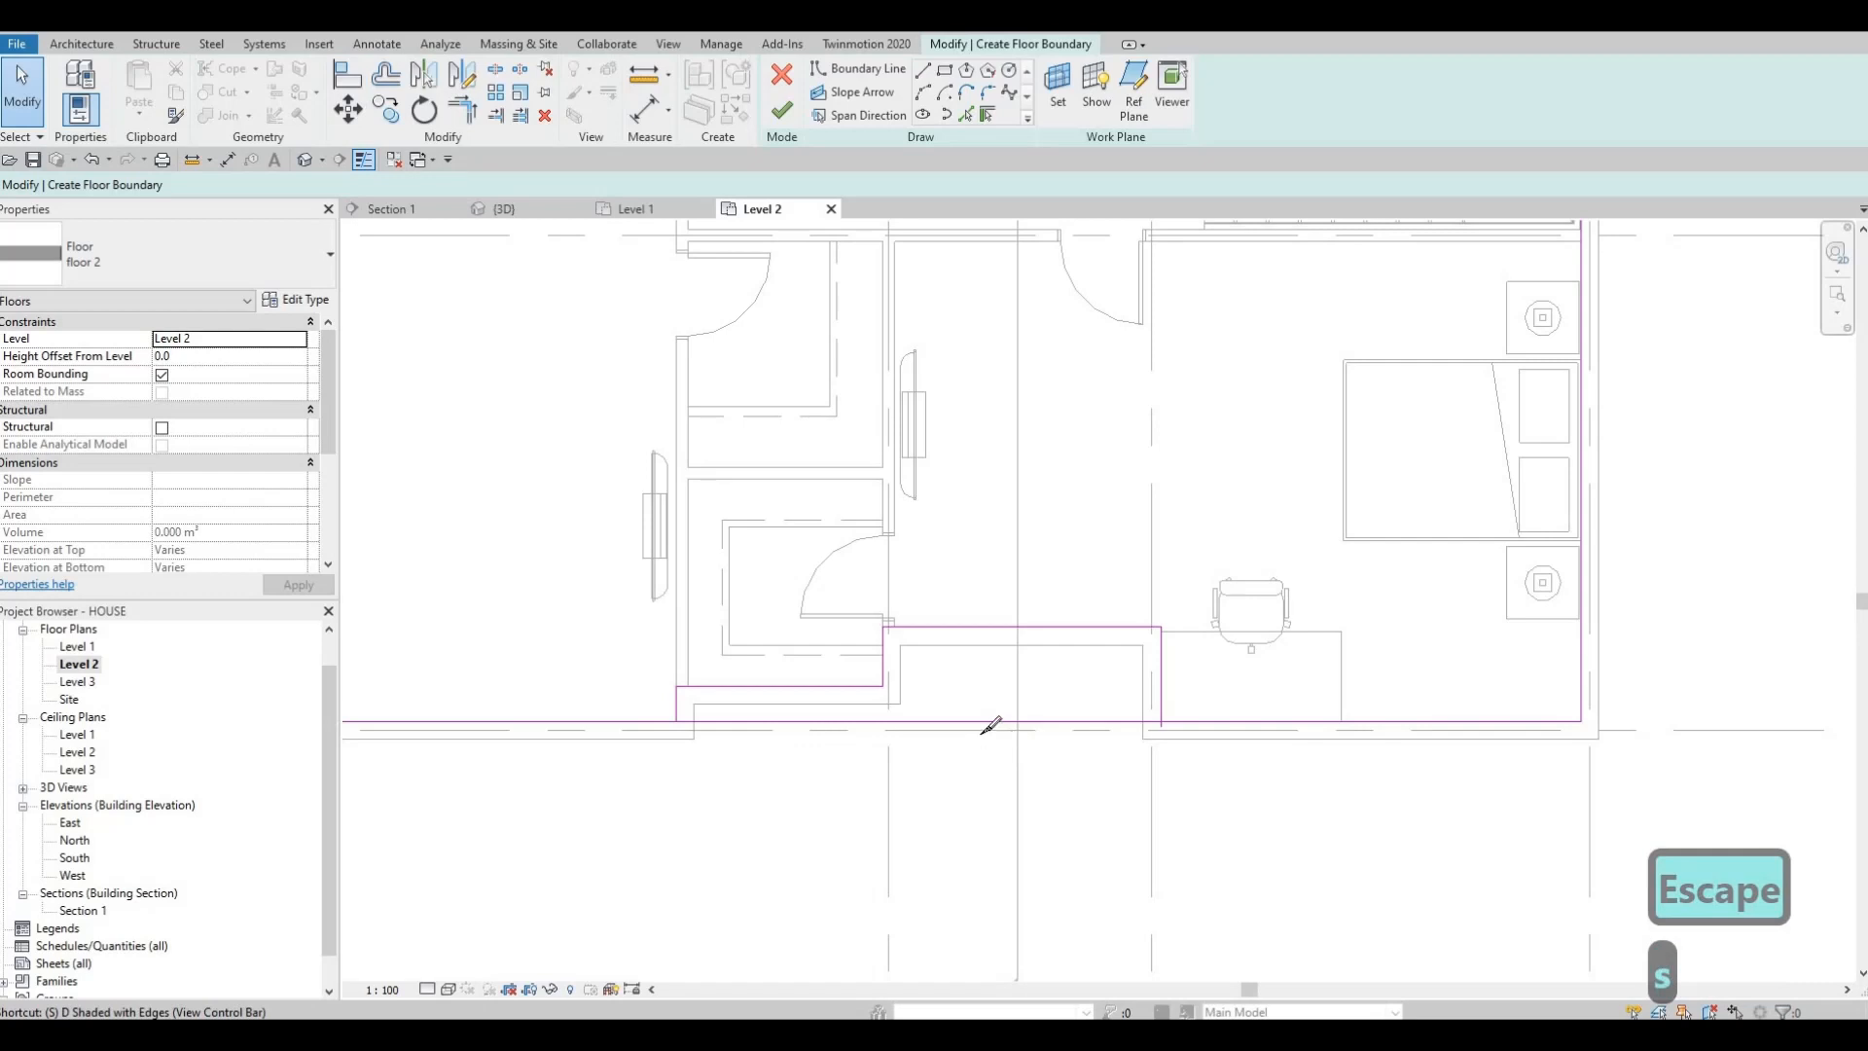
pyautogui.press('l')
pyautogui.click(983, 721)
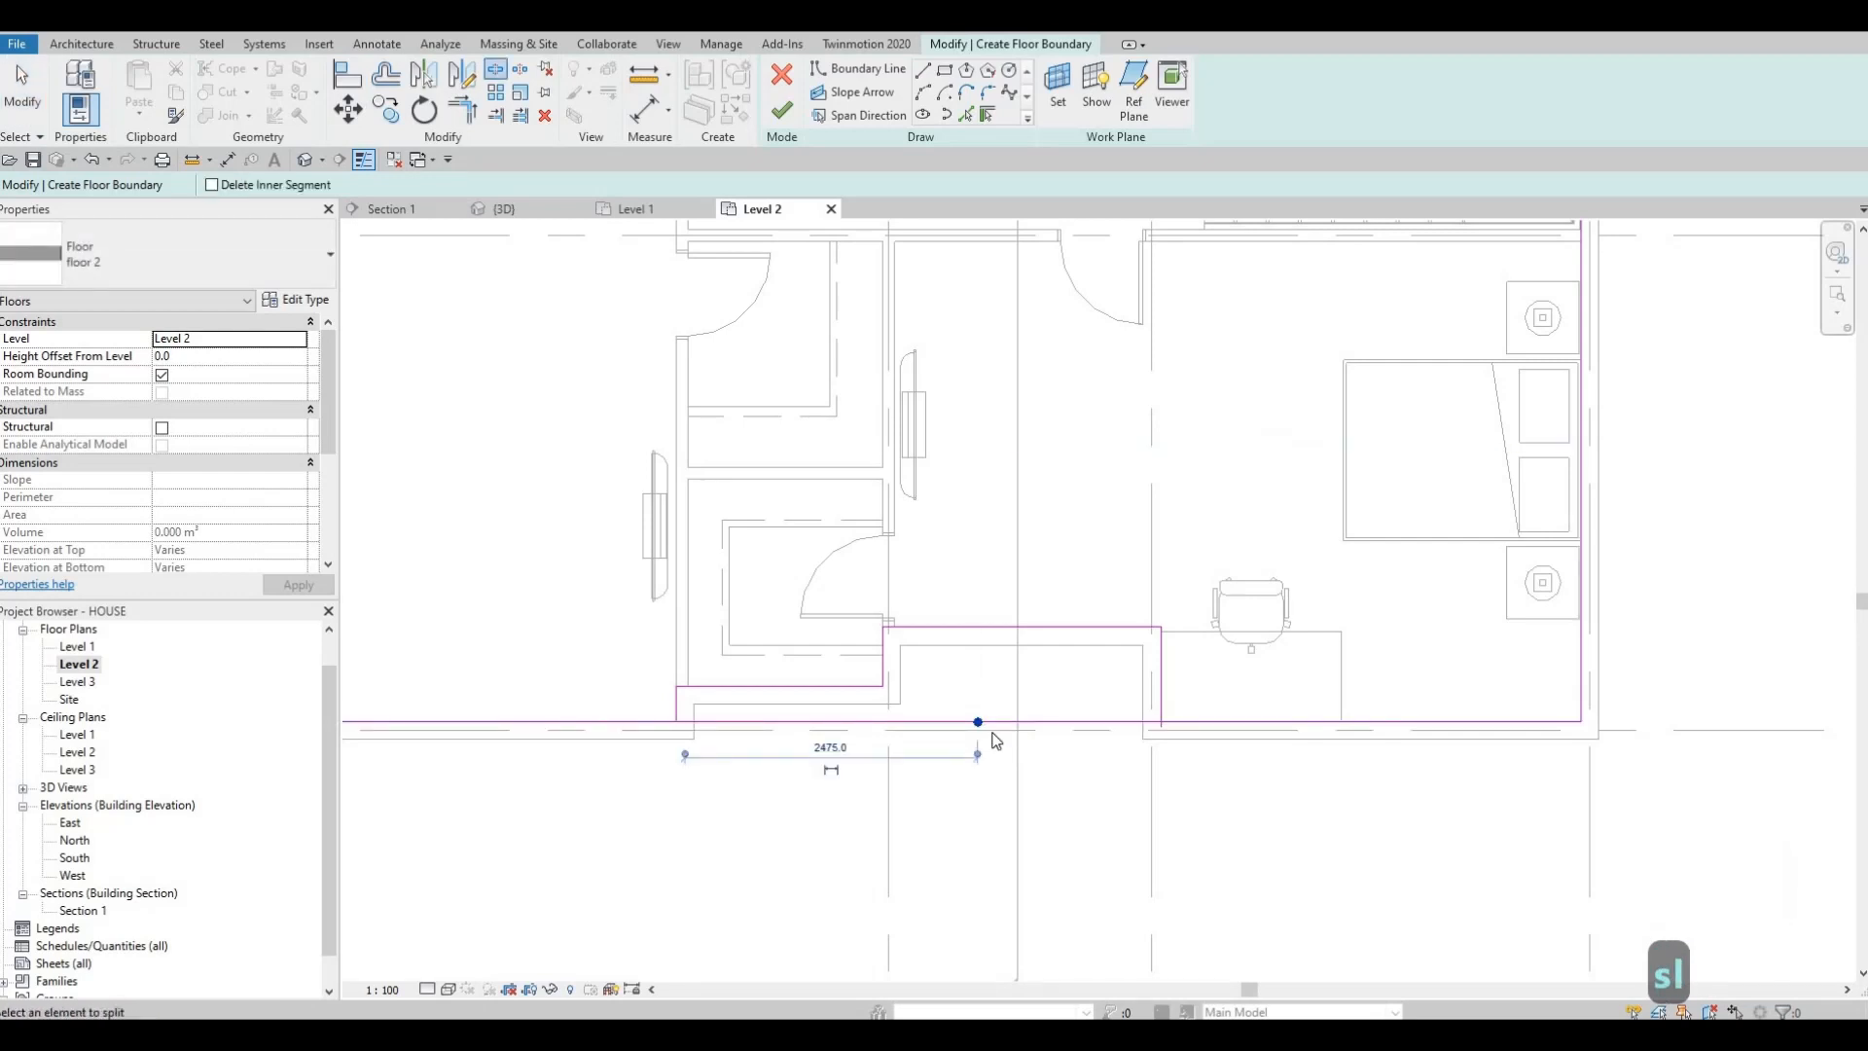
pyautogui.press('Escape')
pyautogui.press('Escape')
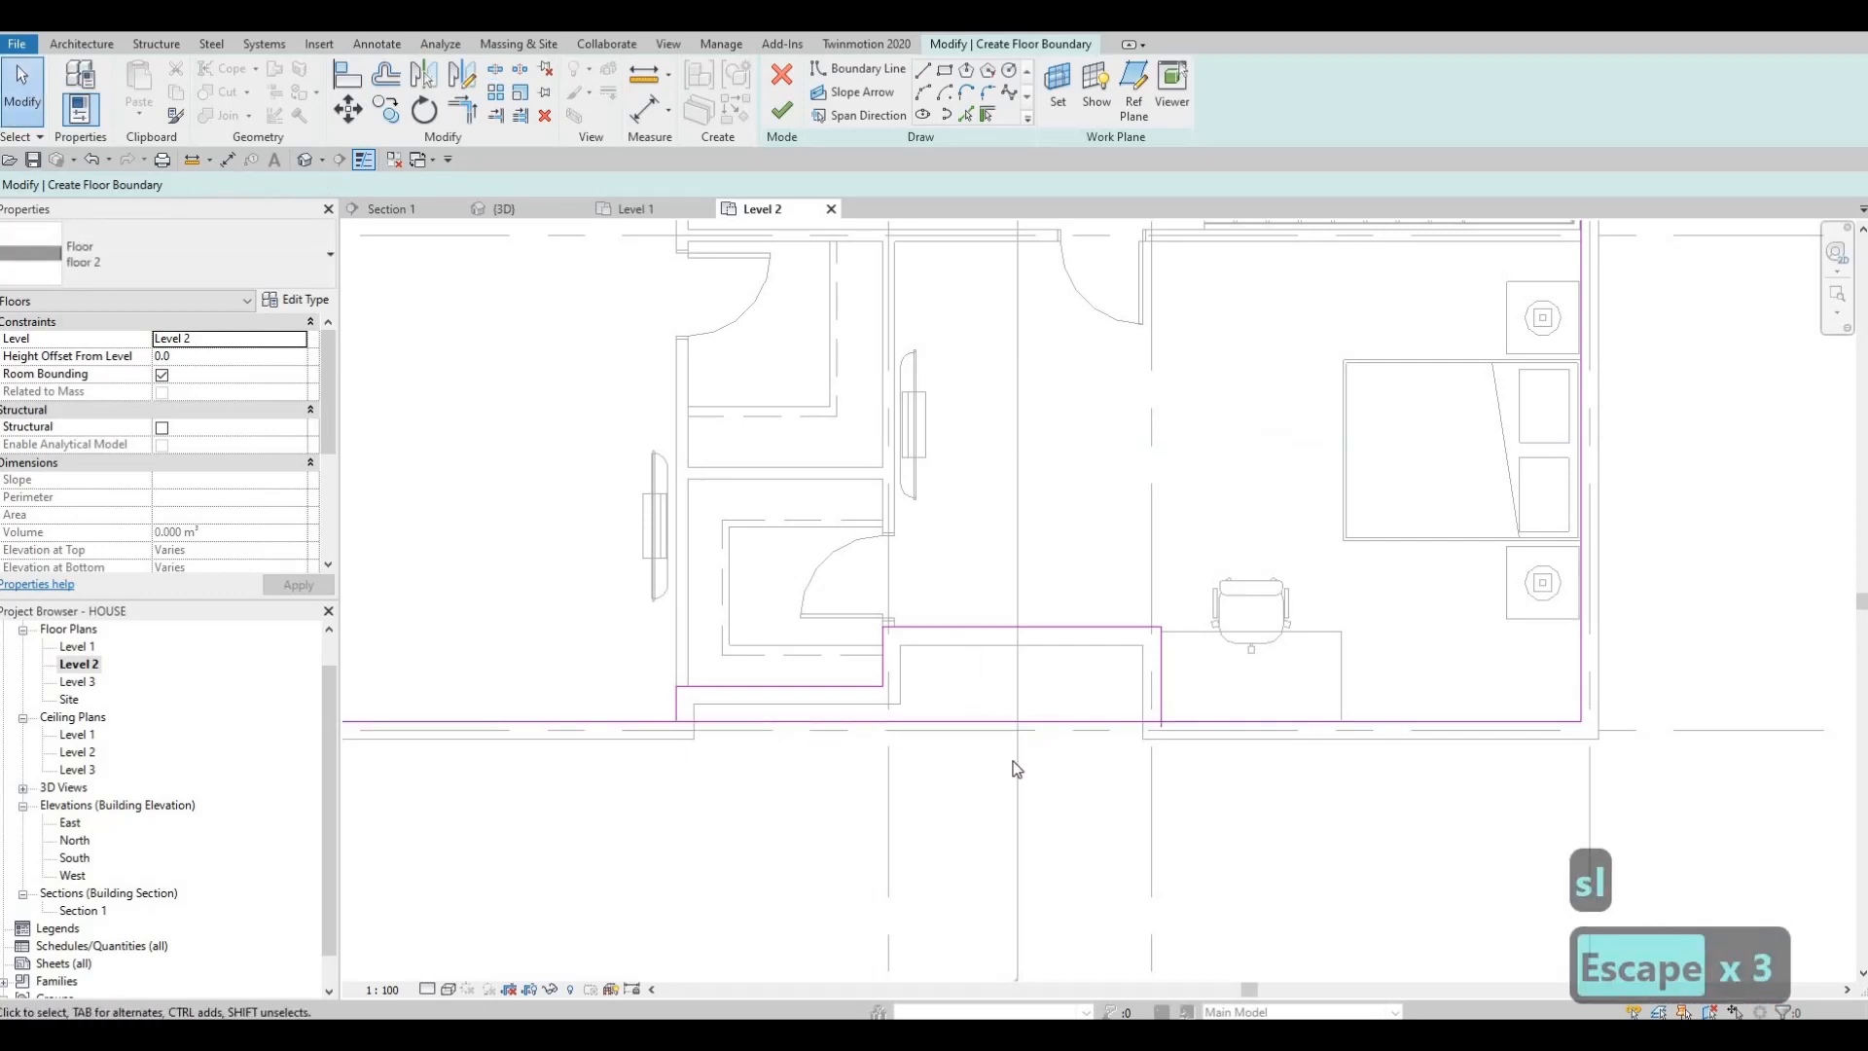
# - Trim both halves of the split south boundary line to the recess's side lines, closing the outline around the recess
pyautogui.press('t')
pyautogui.press('r')
pyautogui.click(1203, 722)
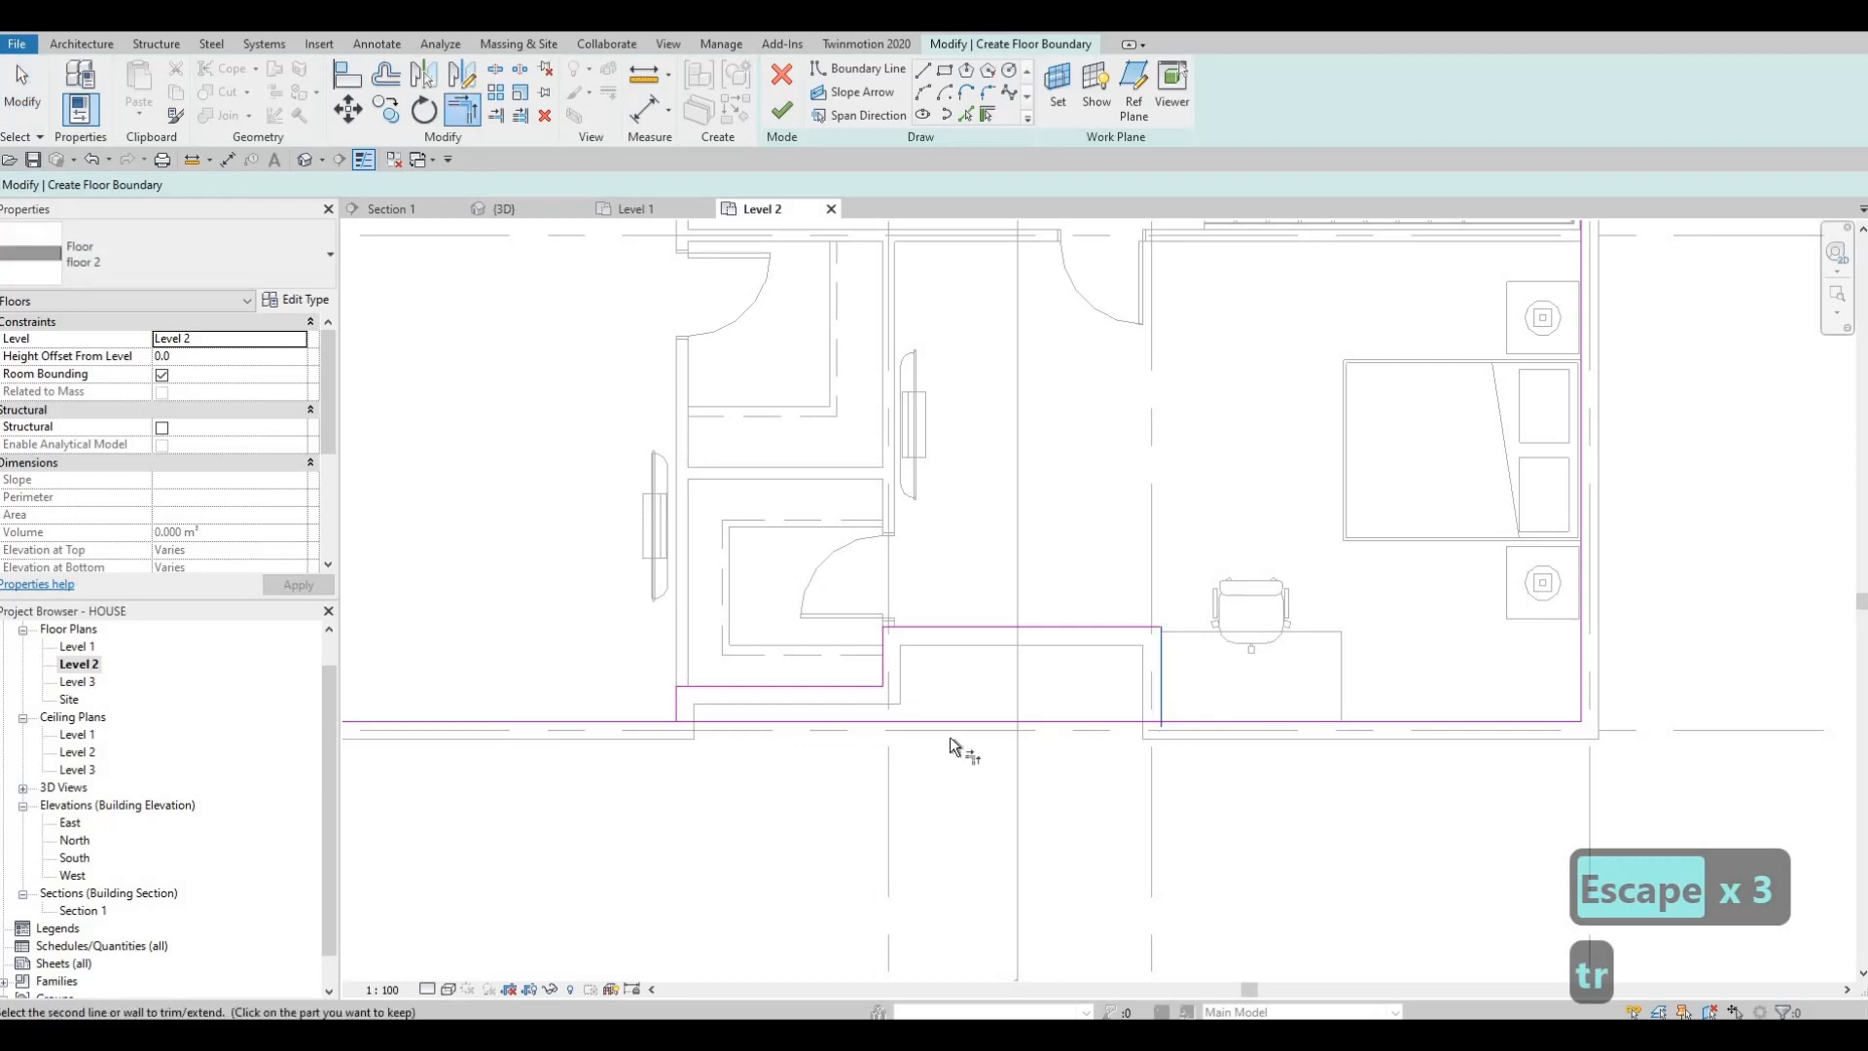
pyautogui.click(679, 707)
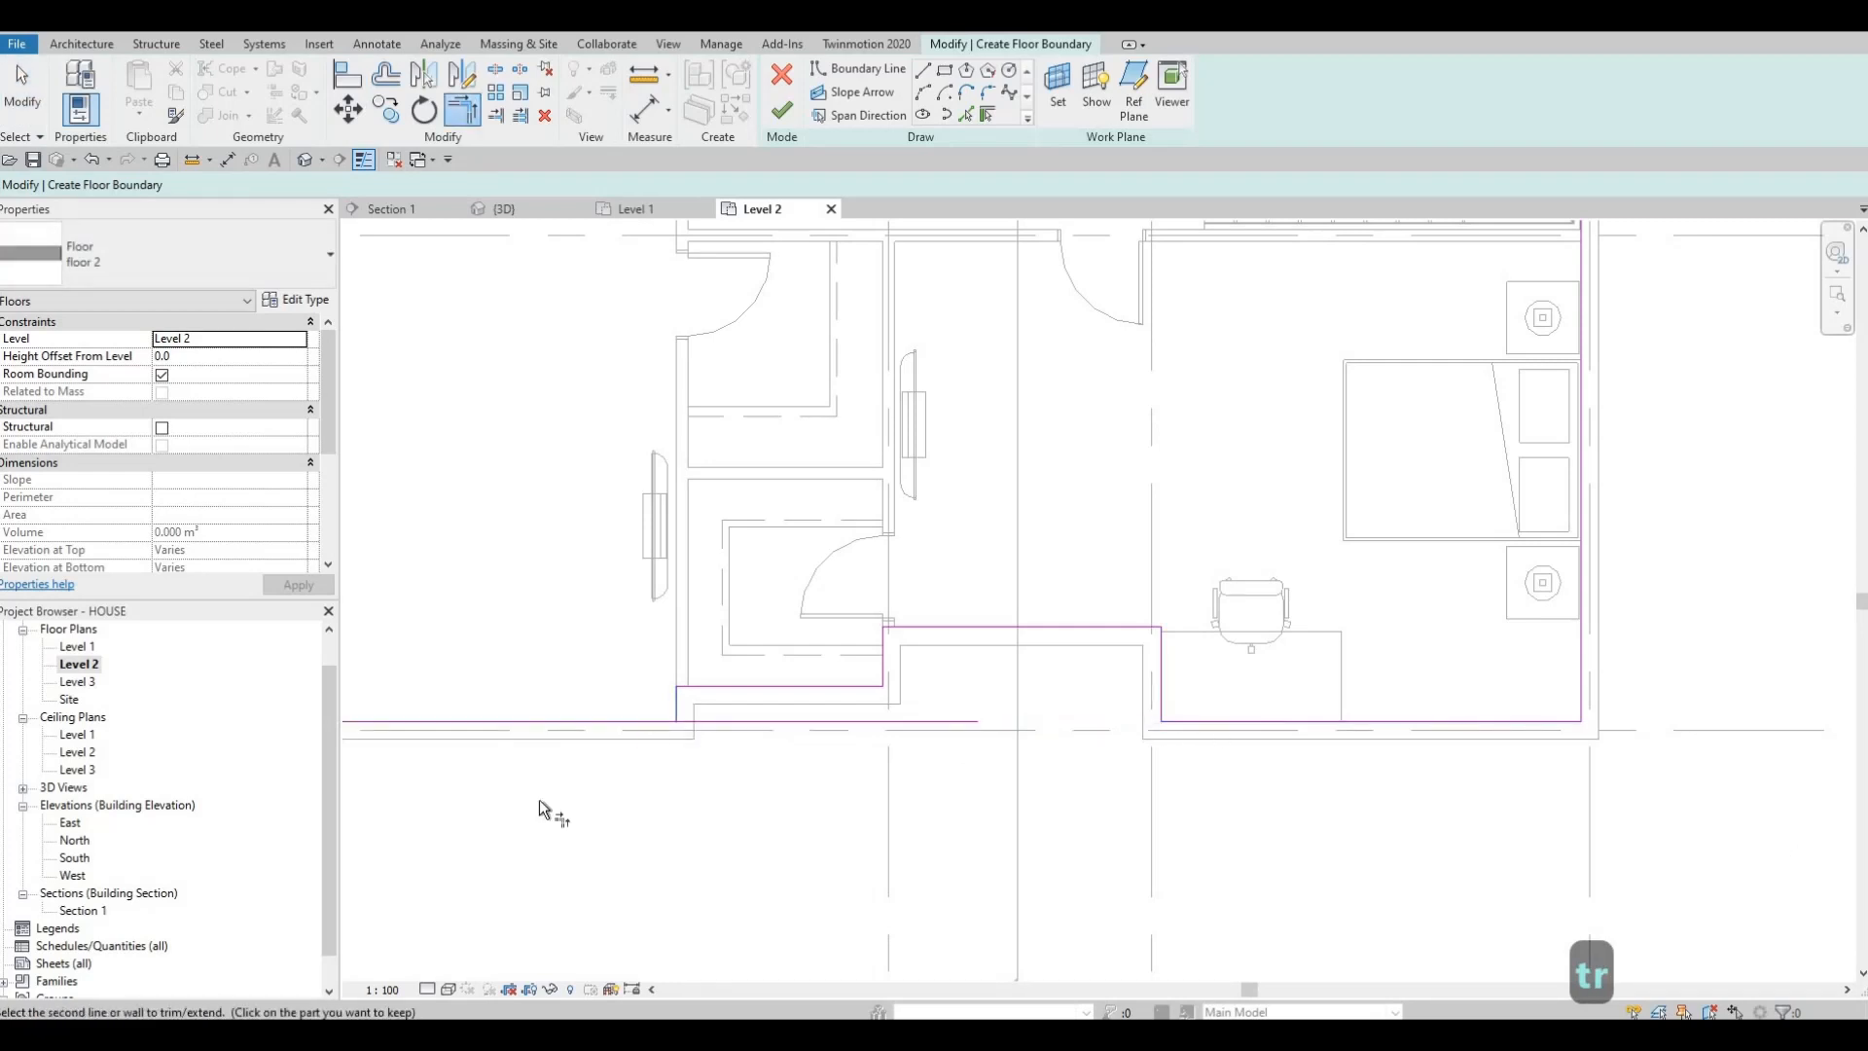
pyautogui.press('Escape')
pyautogui.scroll(-5, 866, 876)
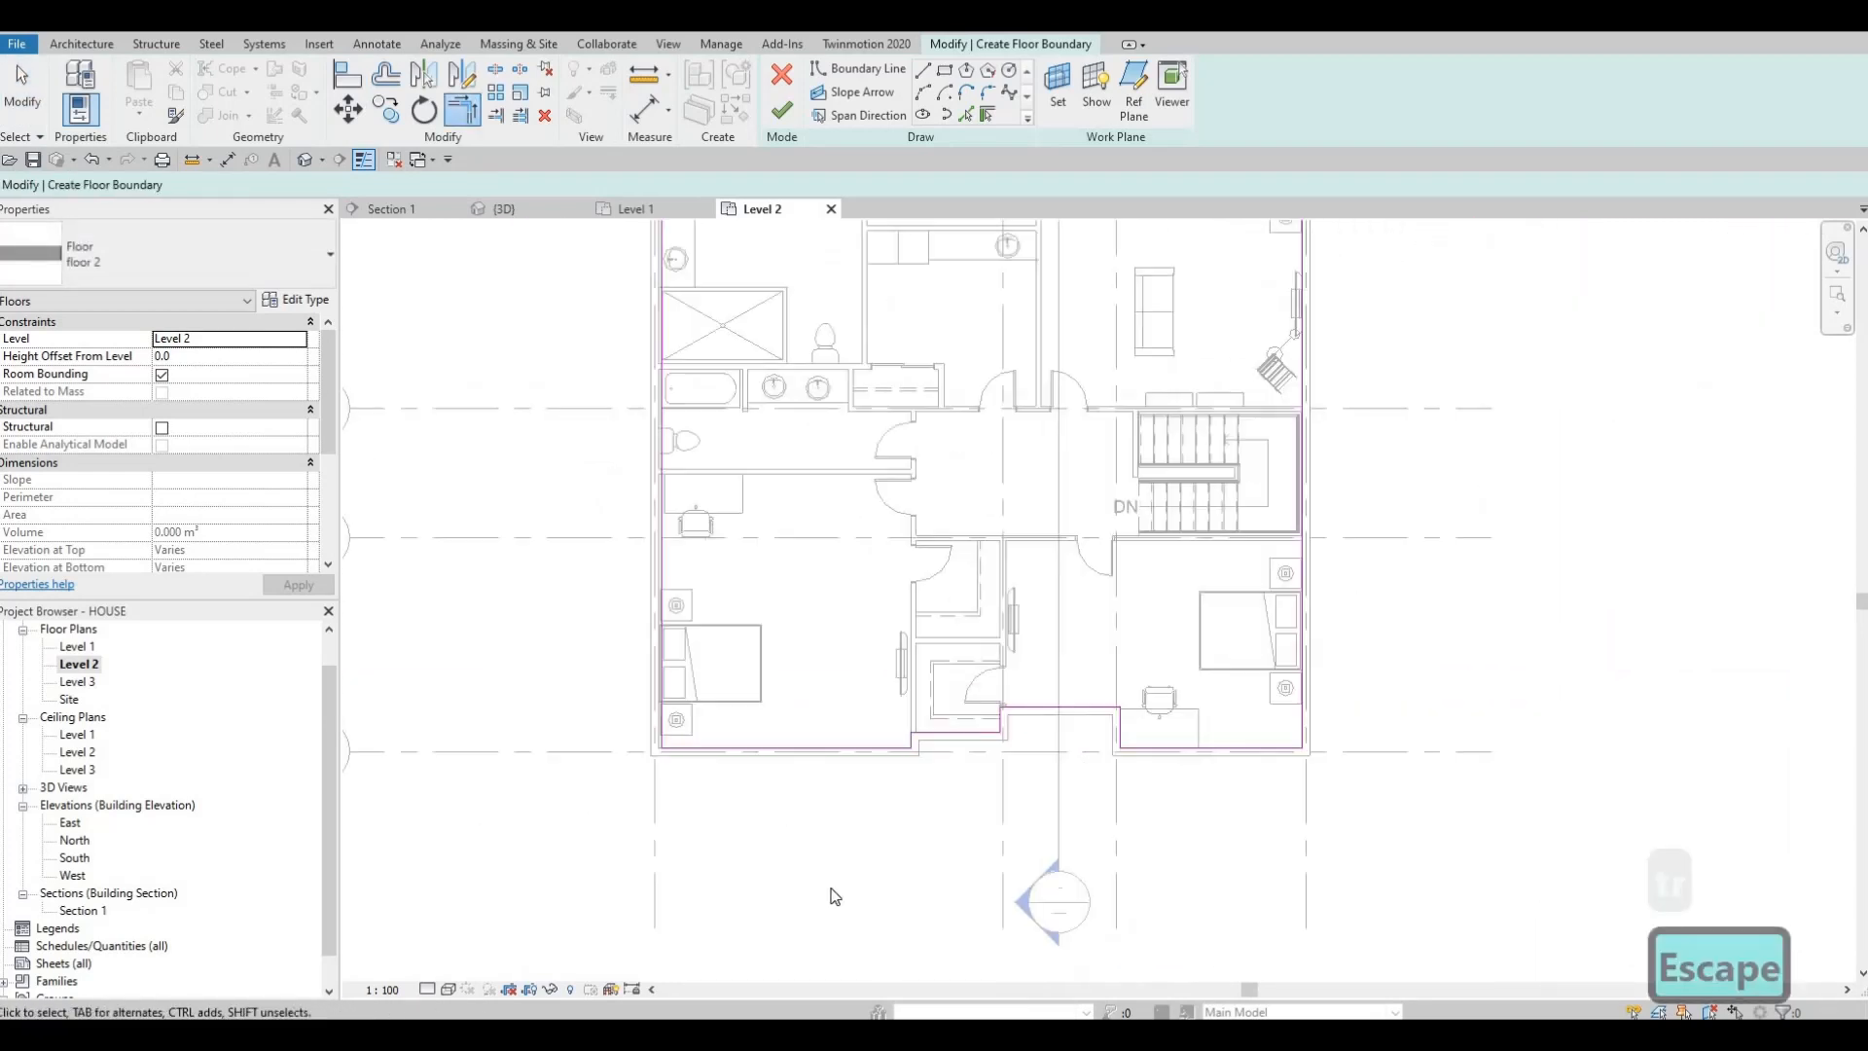
# - Move the southwest bedroom's south boundary line outward and set its distance from the exterior wall to 1200 mm
pyautogui.scroll(2, 819, 825)
pyautogui.click(814, 809)
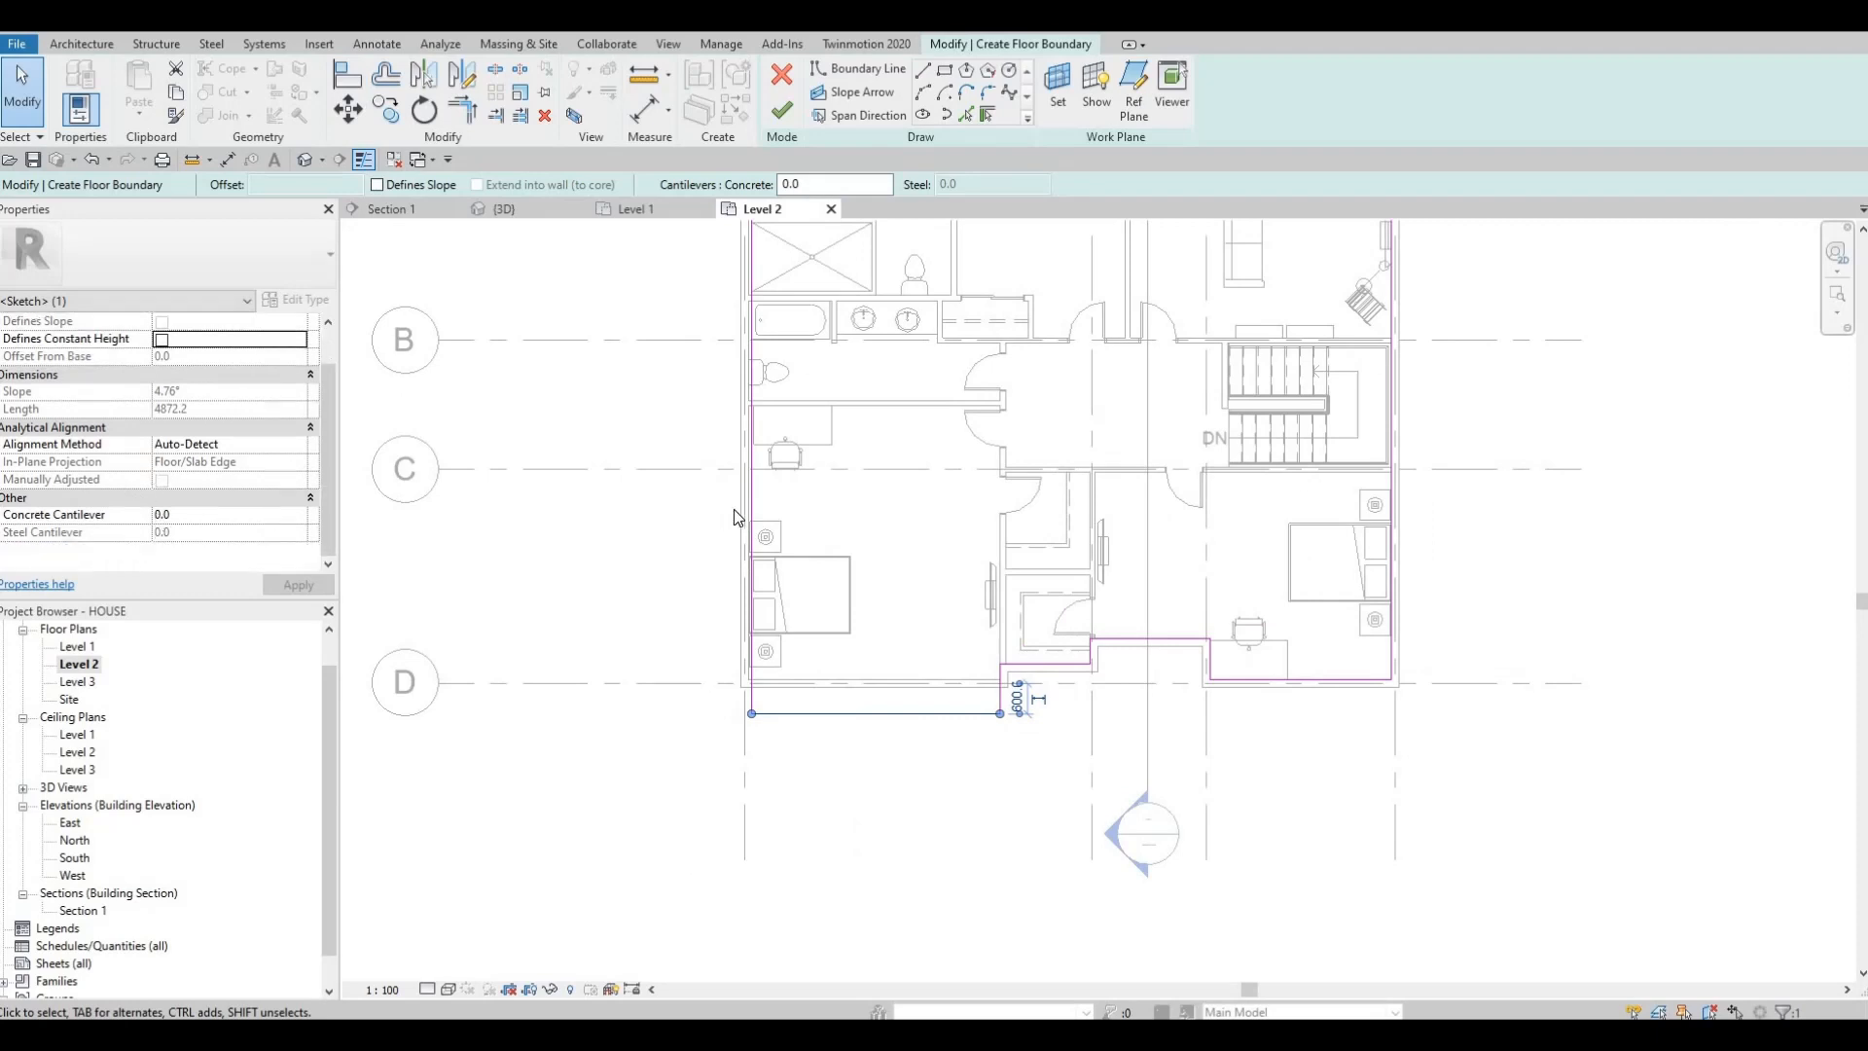
pyautogui.moveTo(869, 718); pyautogui.dragTo(868, 744)
pyautogui.scroll(2, 773, 725)
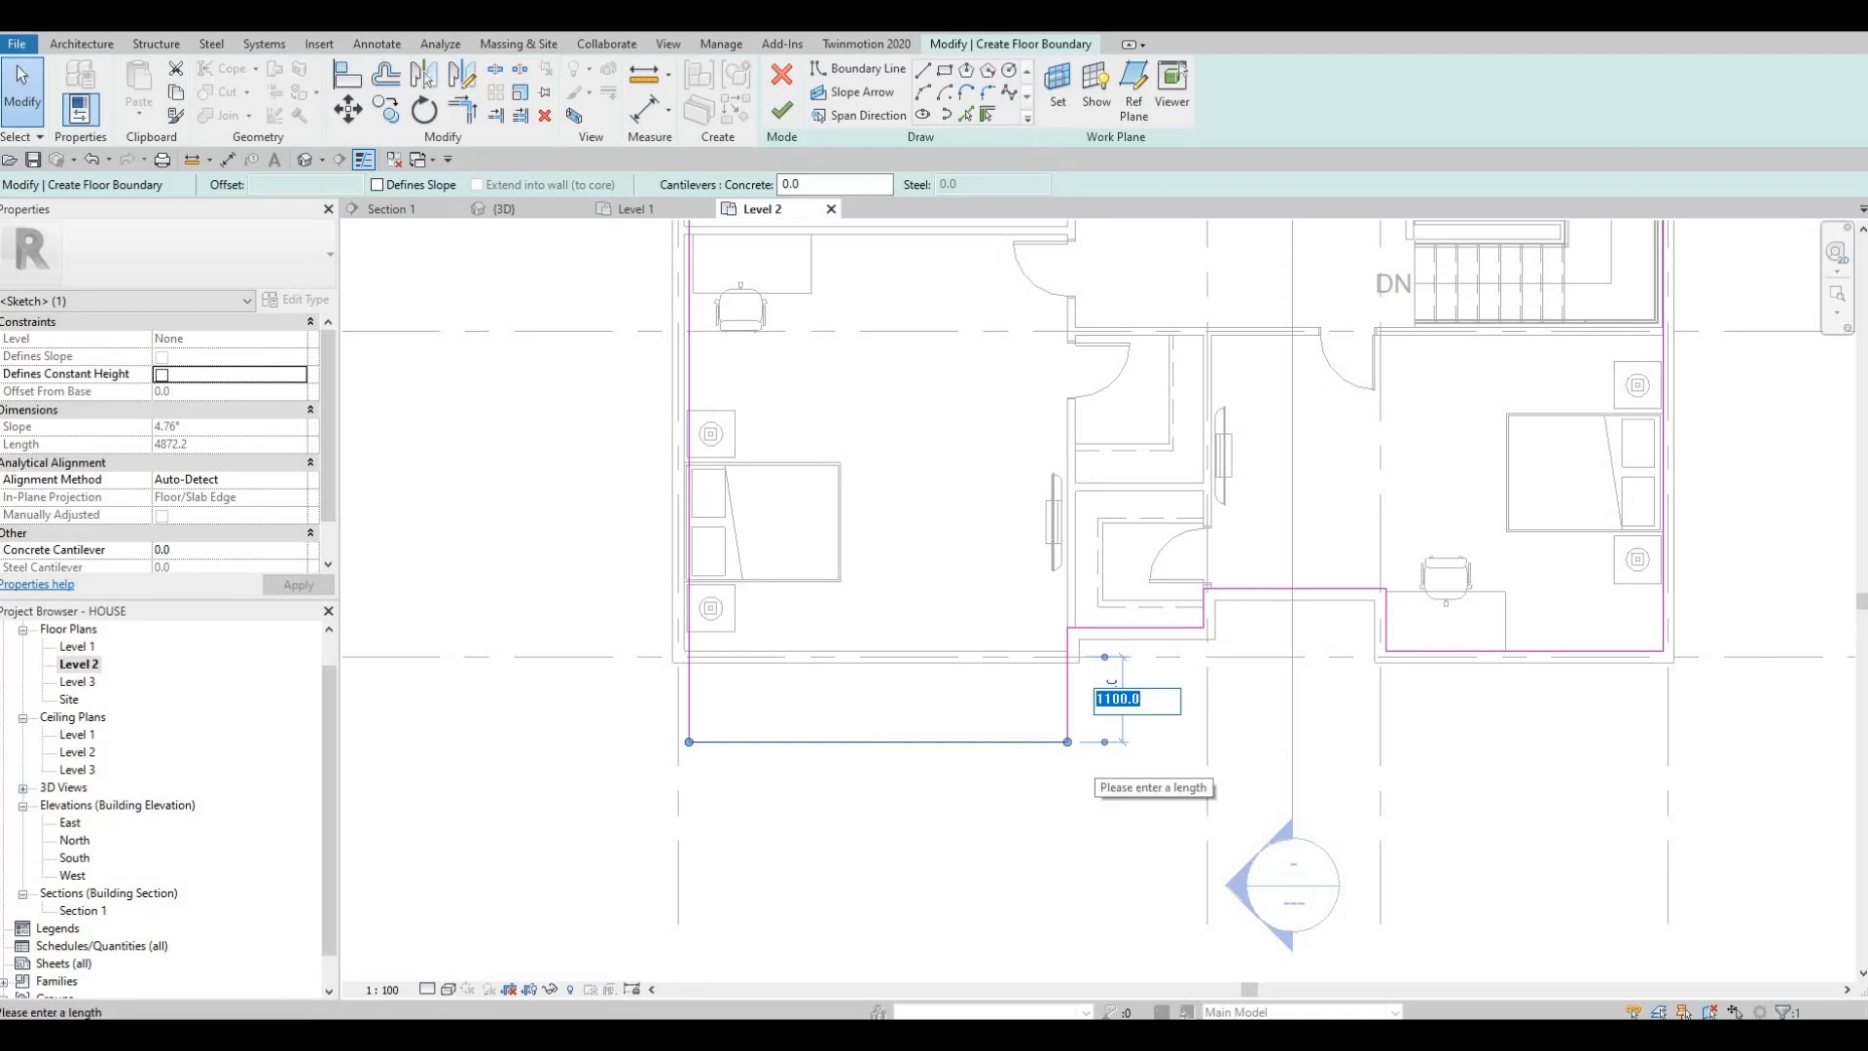
pyautogui.write('1200')
pyautogui.press('Return')
pyautogui.press('Escape')
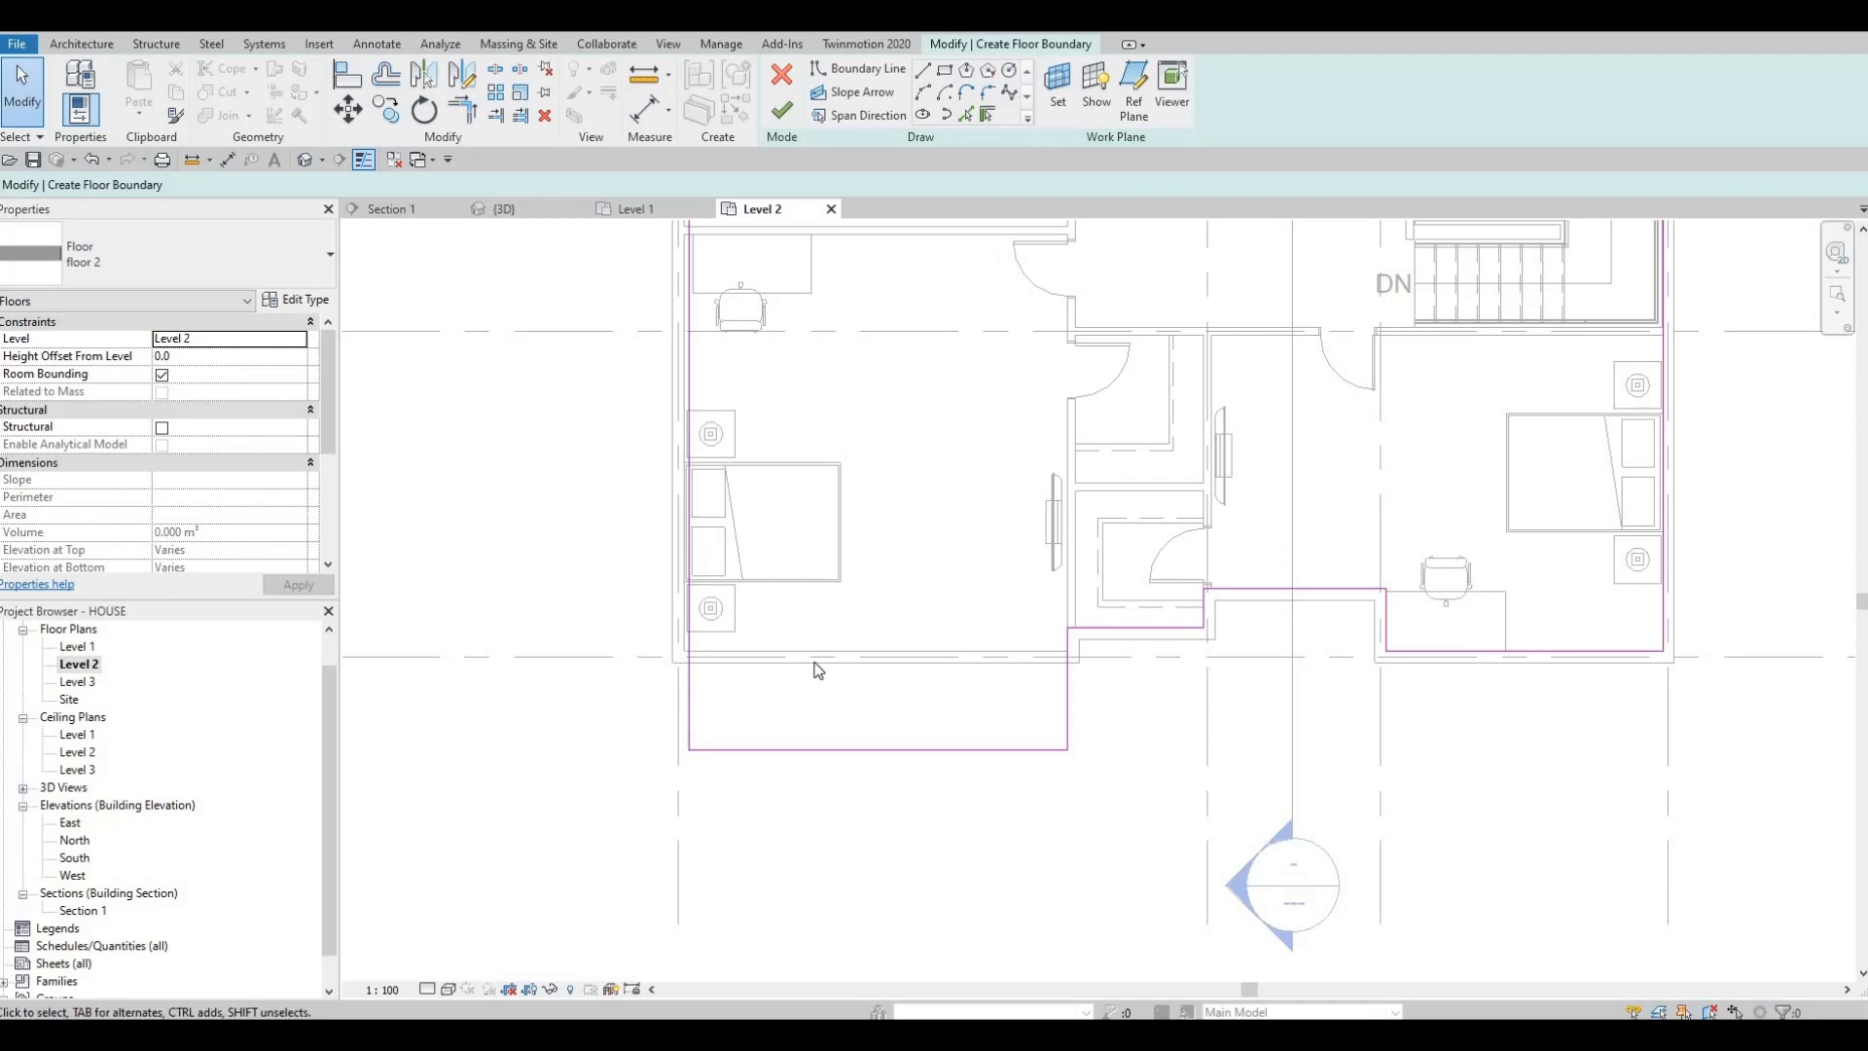
# - Draw a balcony boundary on the north side, running 1200 mm outward from the bedroom's west partition wall and then east to grid 4
pyautogui.scroll(-3, 1037, 747)
pyautogui.scroll(-3, 1100, 659)
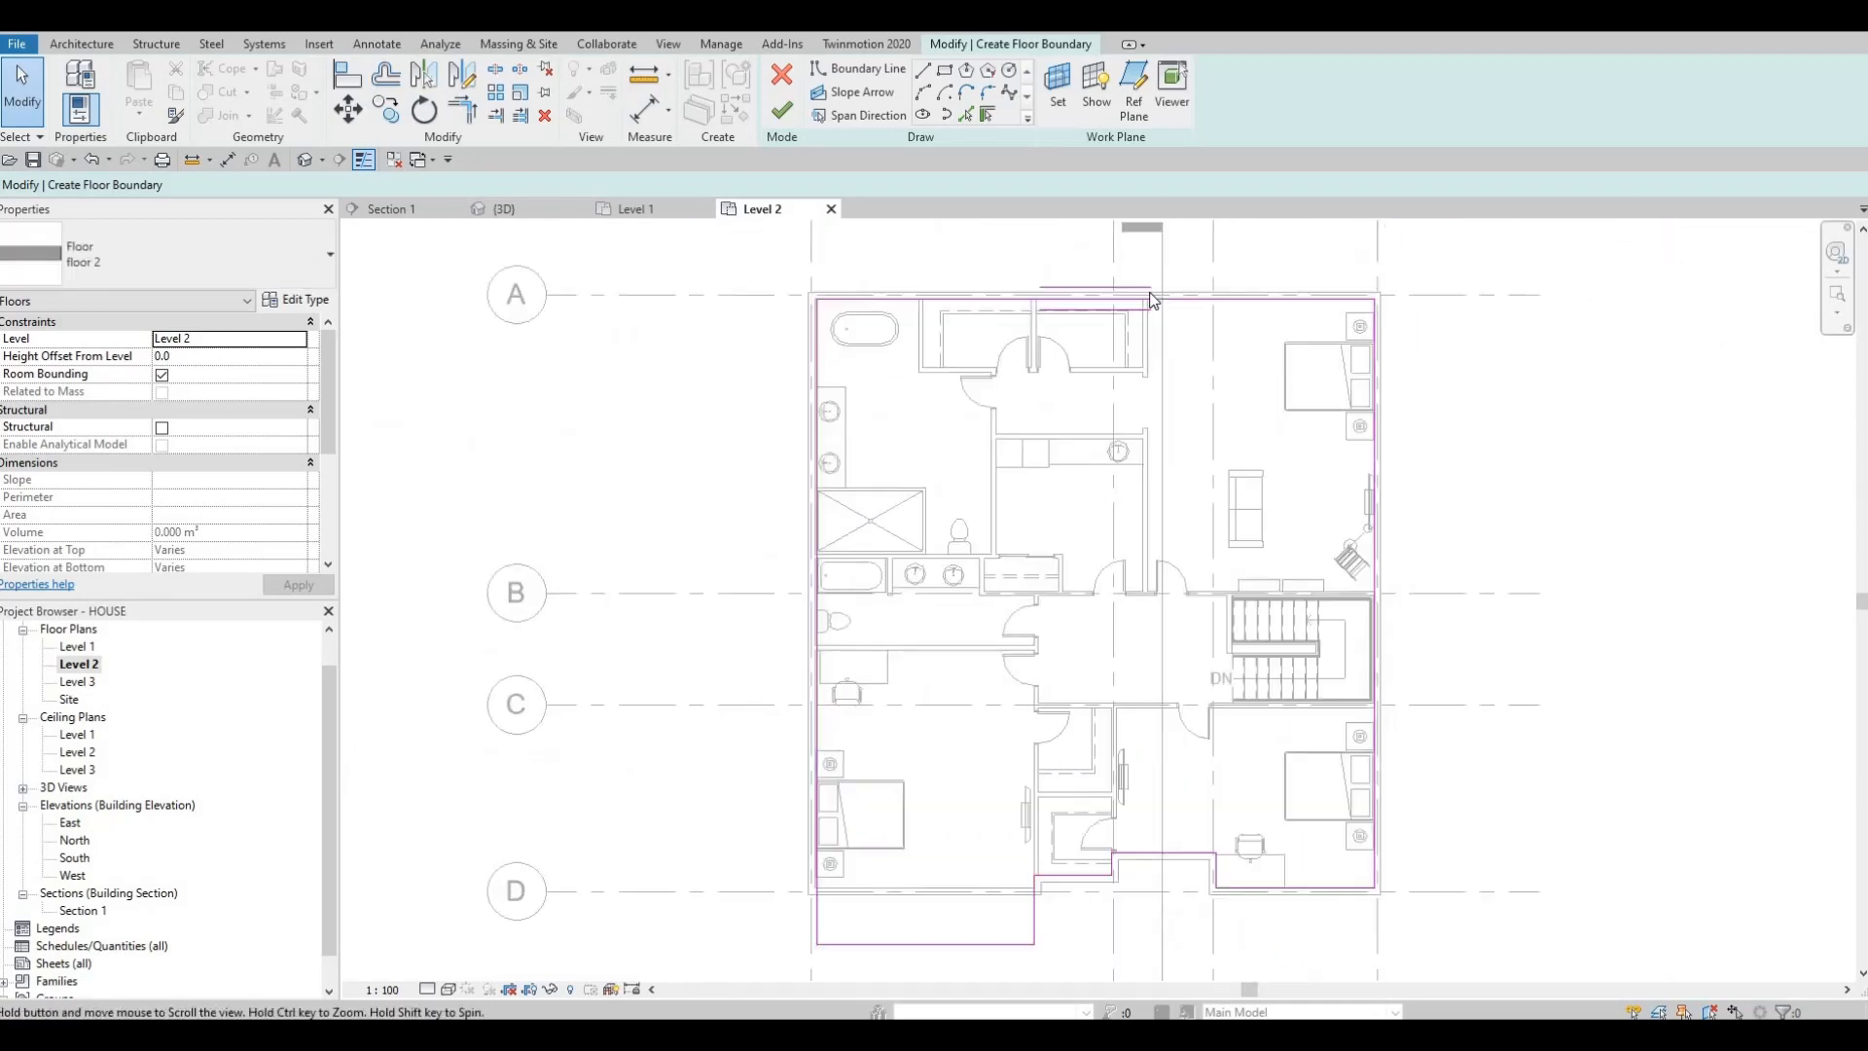
pyautogui.scroll(4, 1151, 299)
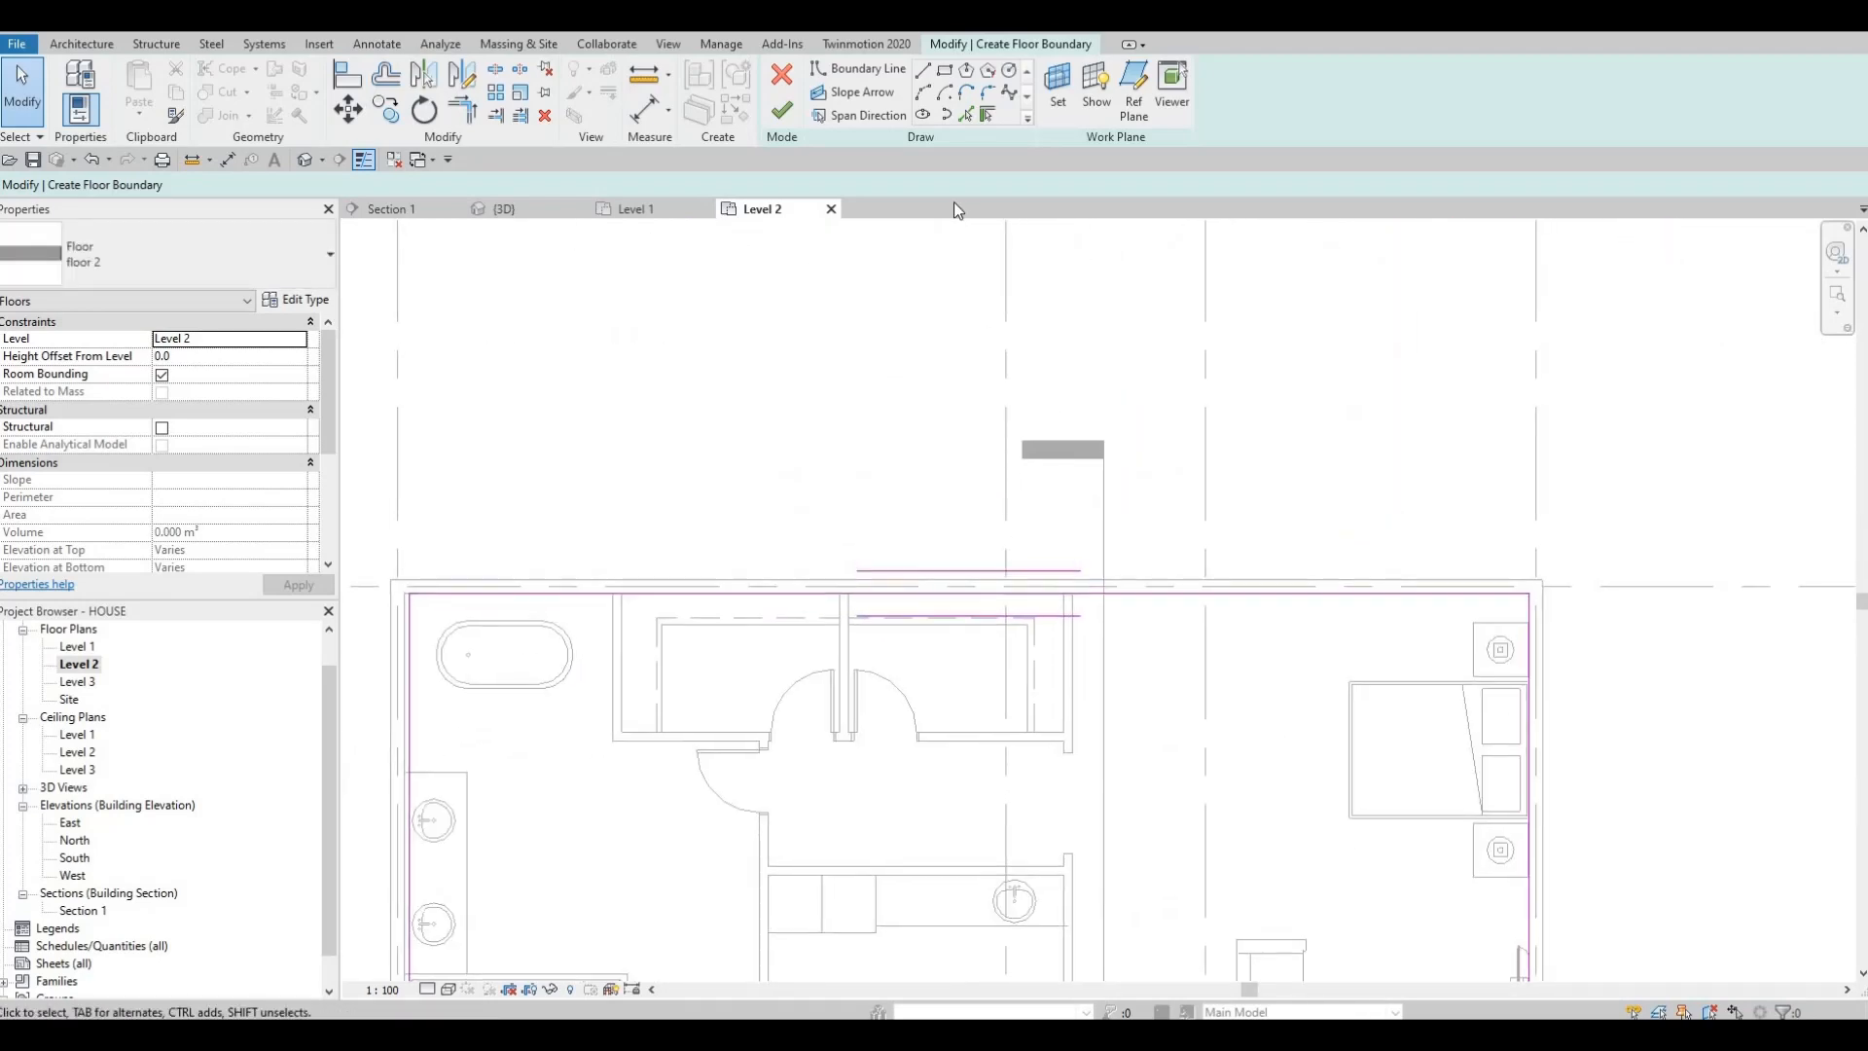
pyautogui.click(922, 72)
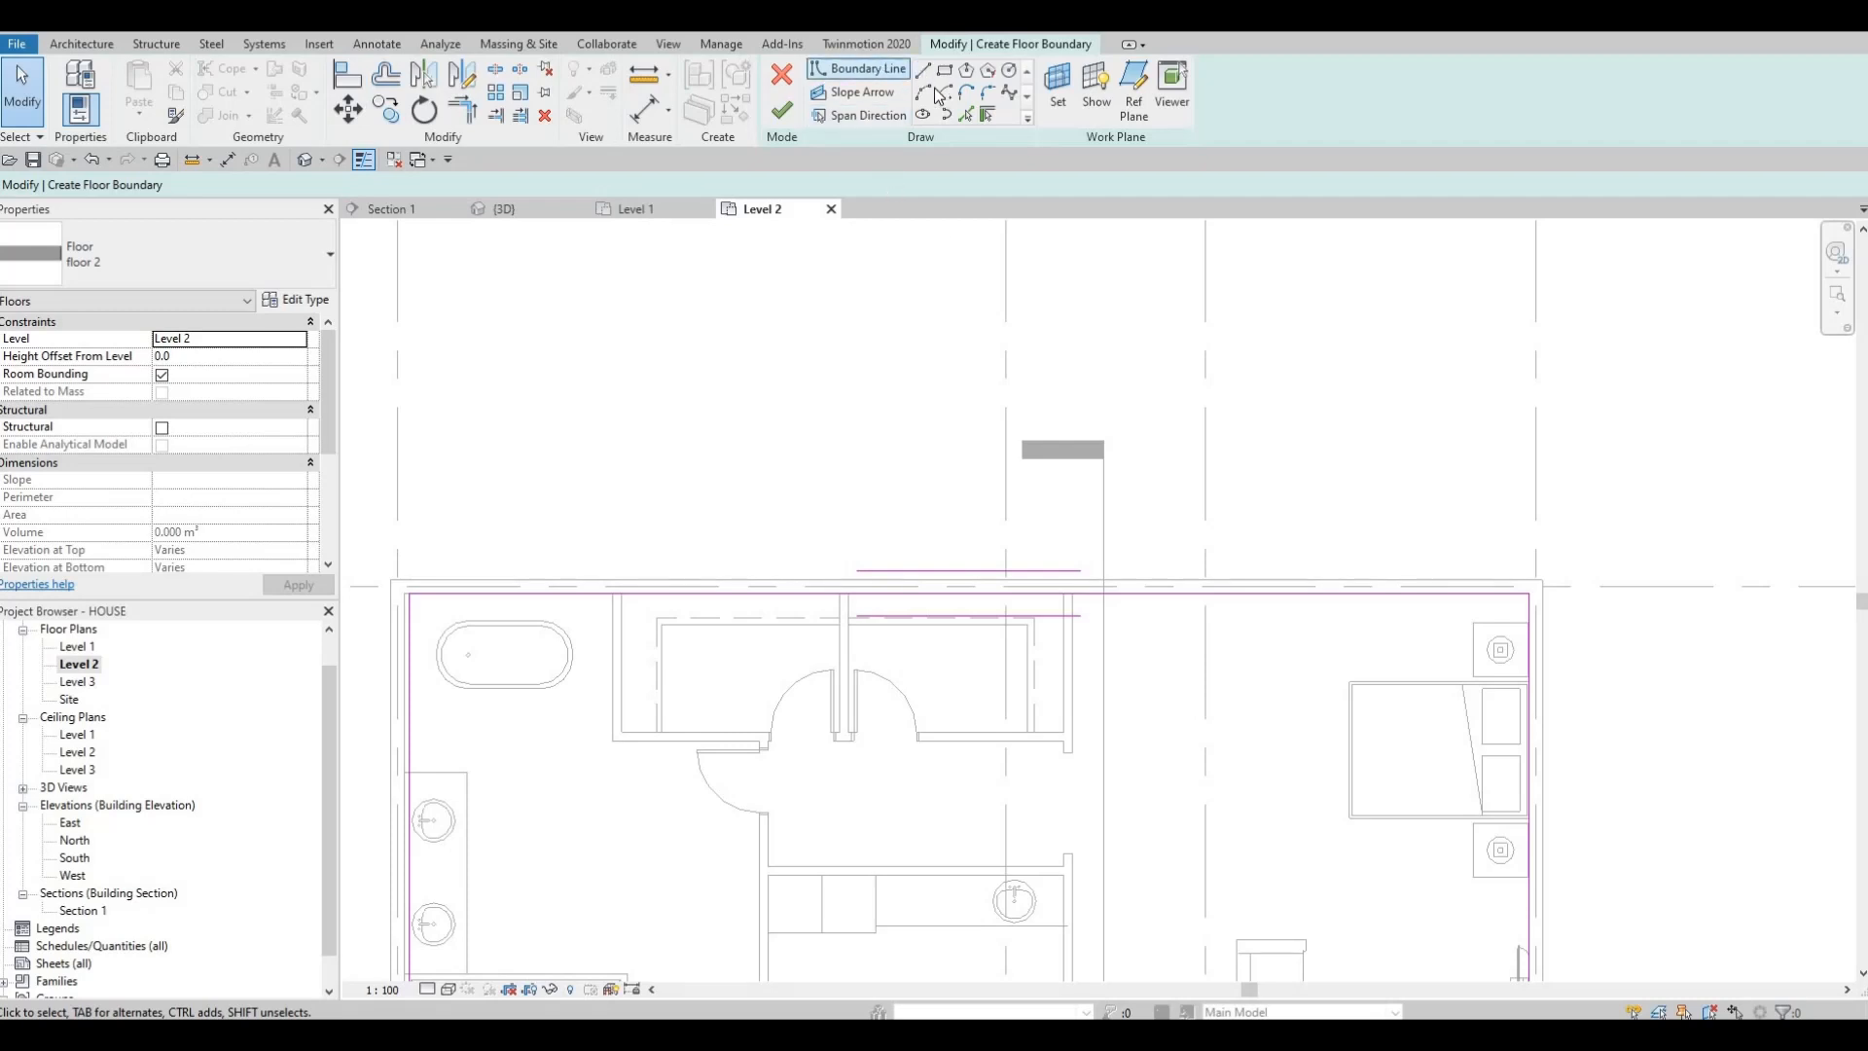
pyautogui.click(1071, 593)
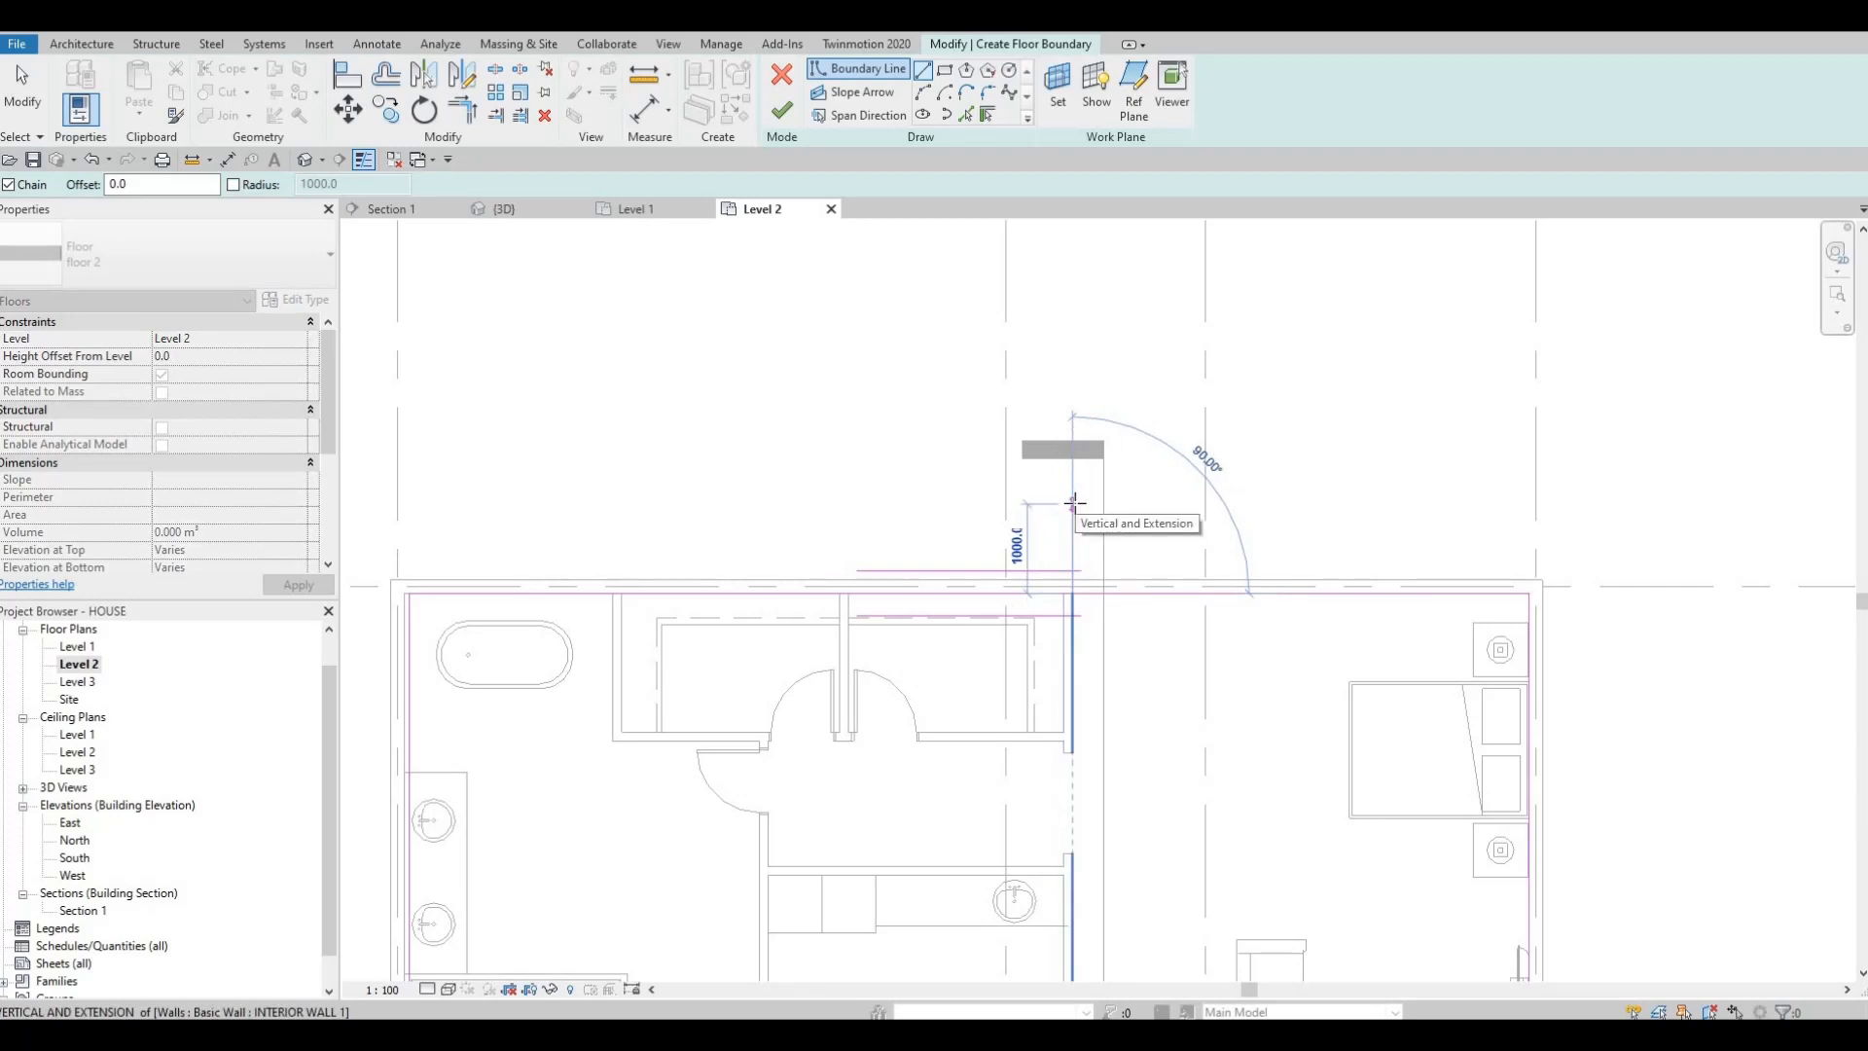
pyautogui.write('1200')
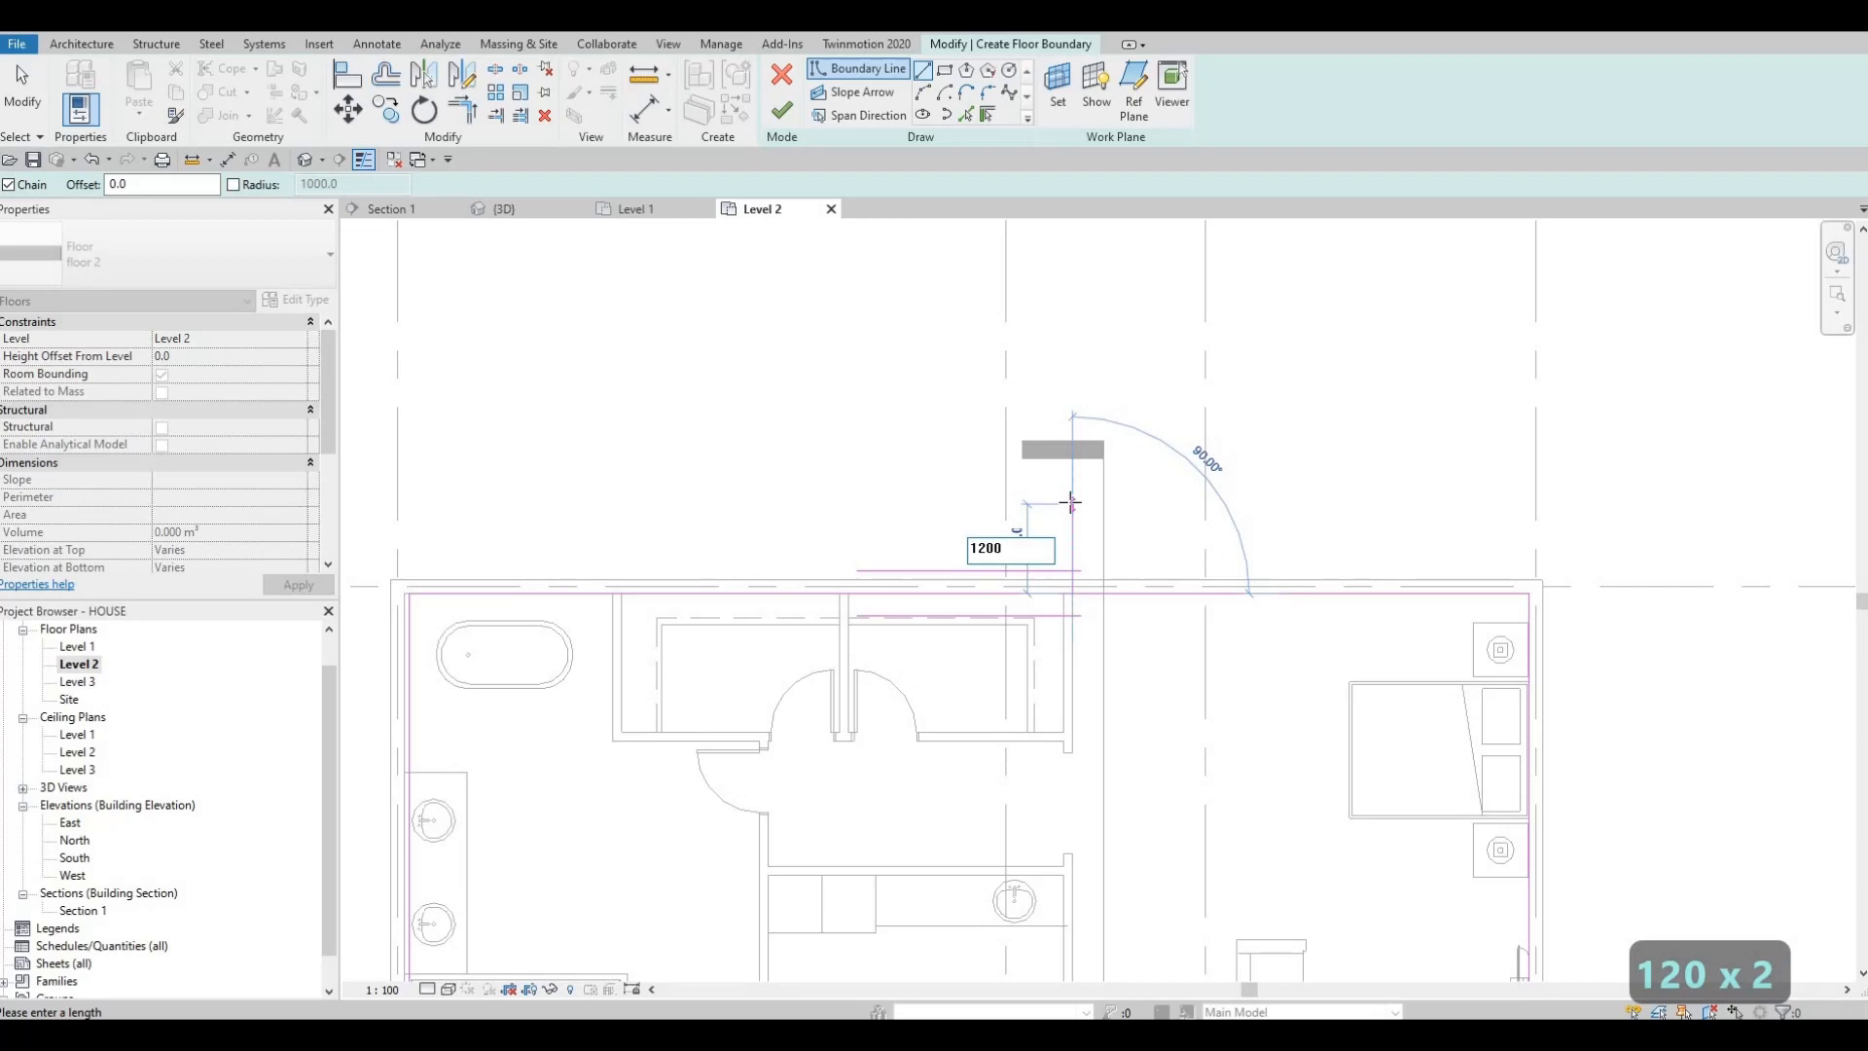
pyautogui.press('Return')
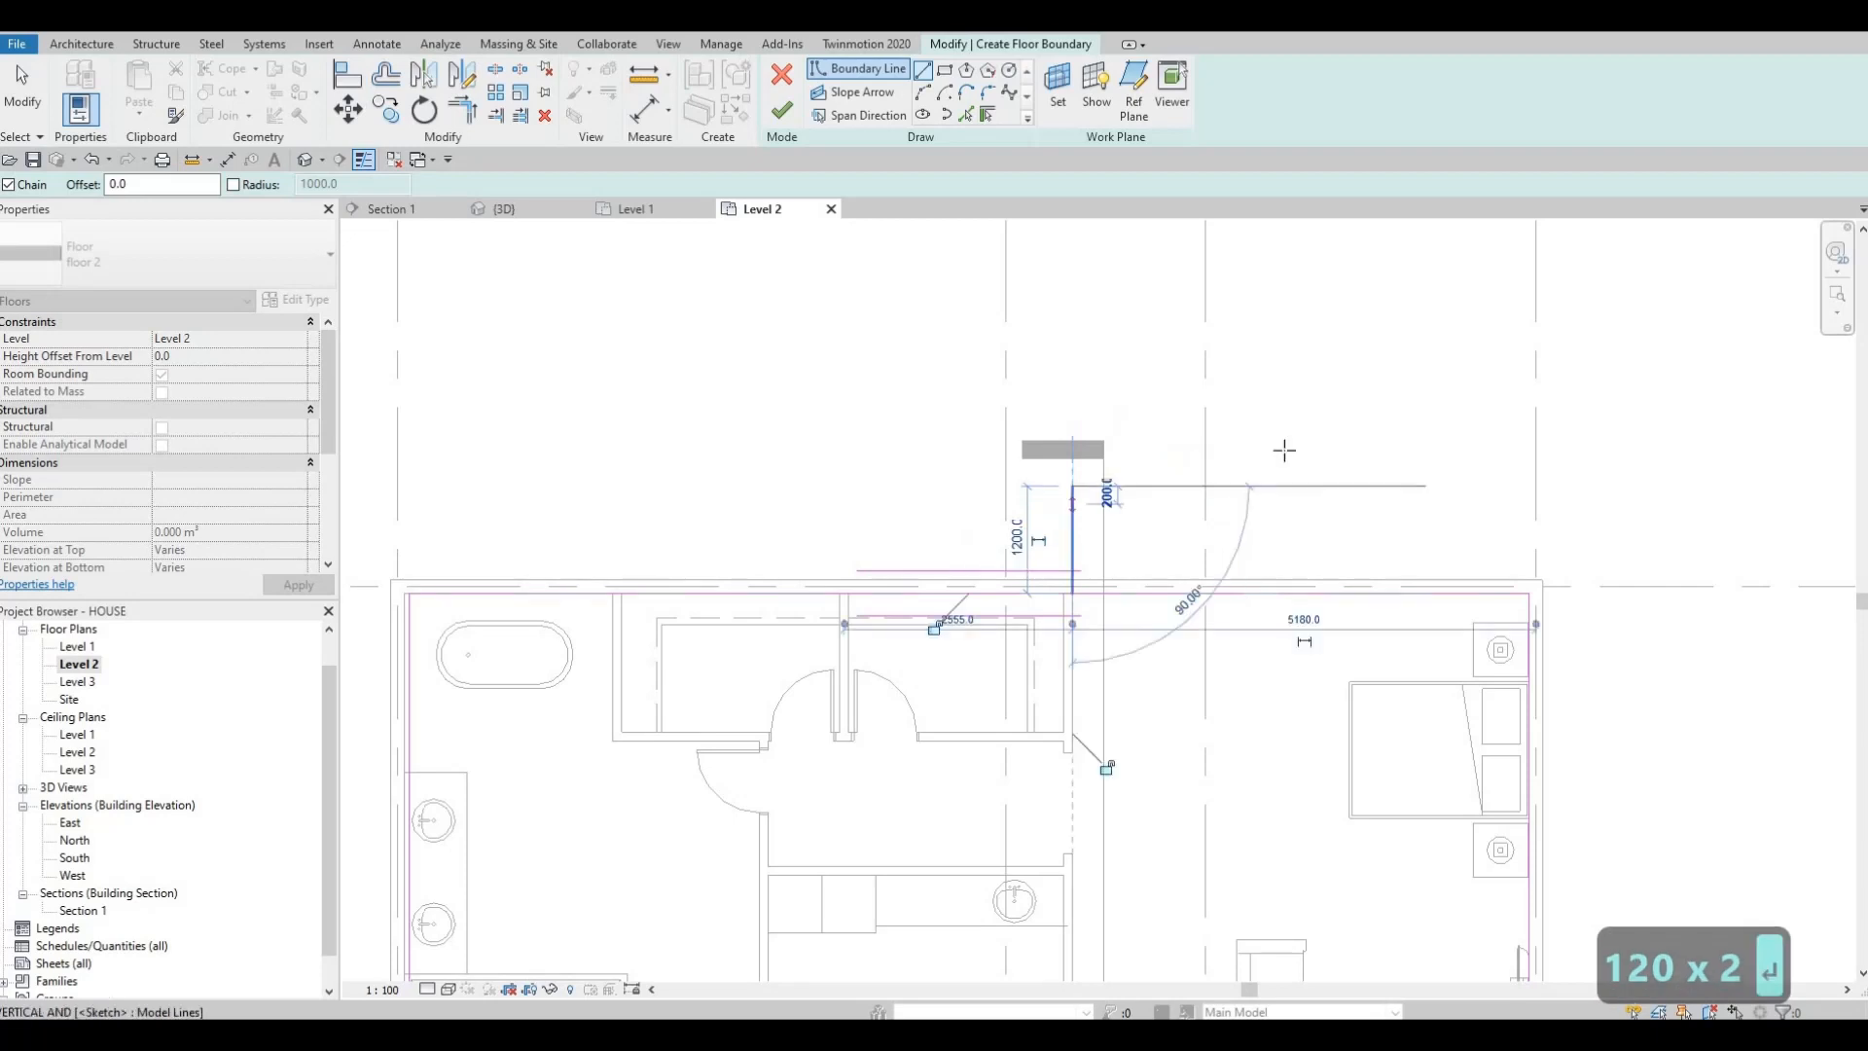
pyautogui.click(1535, 487)
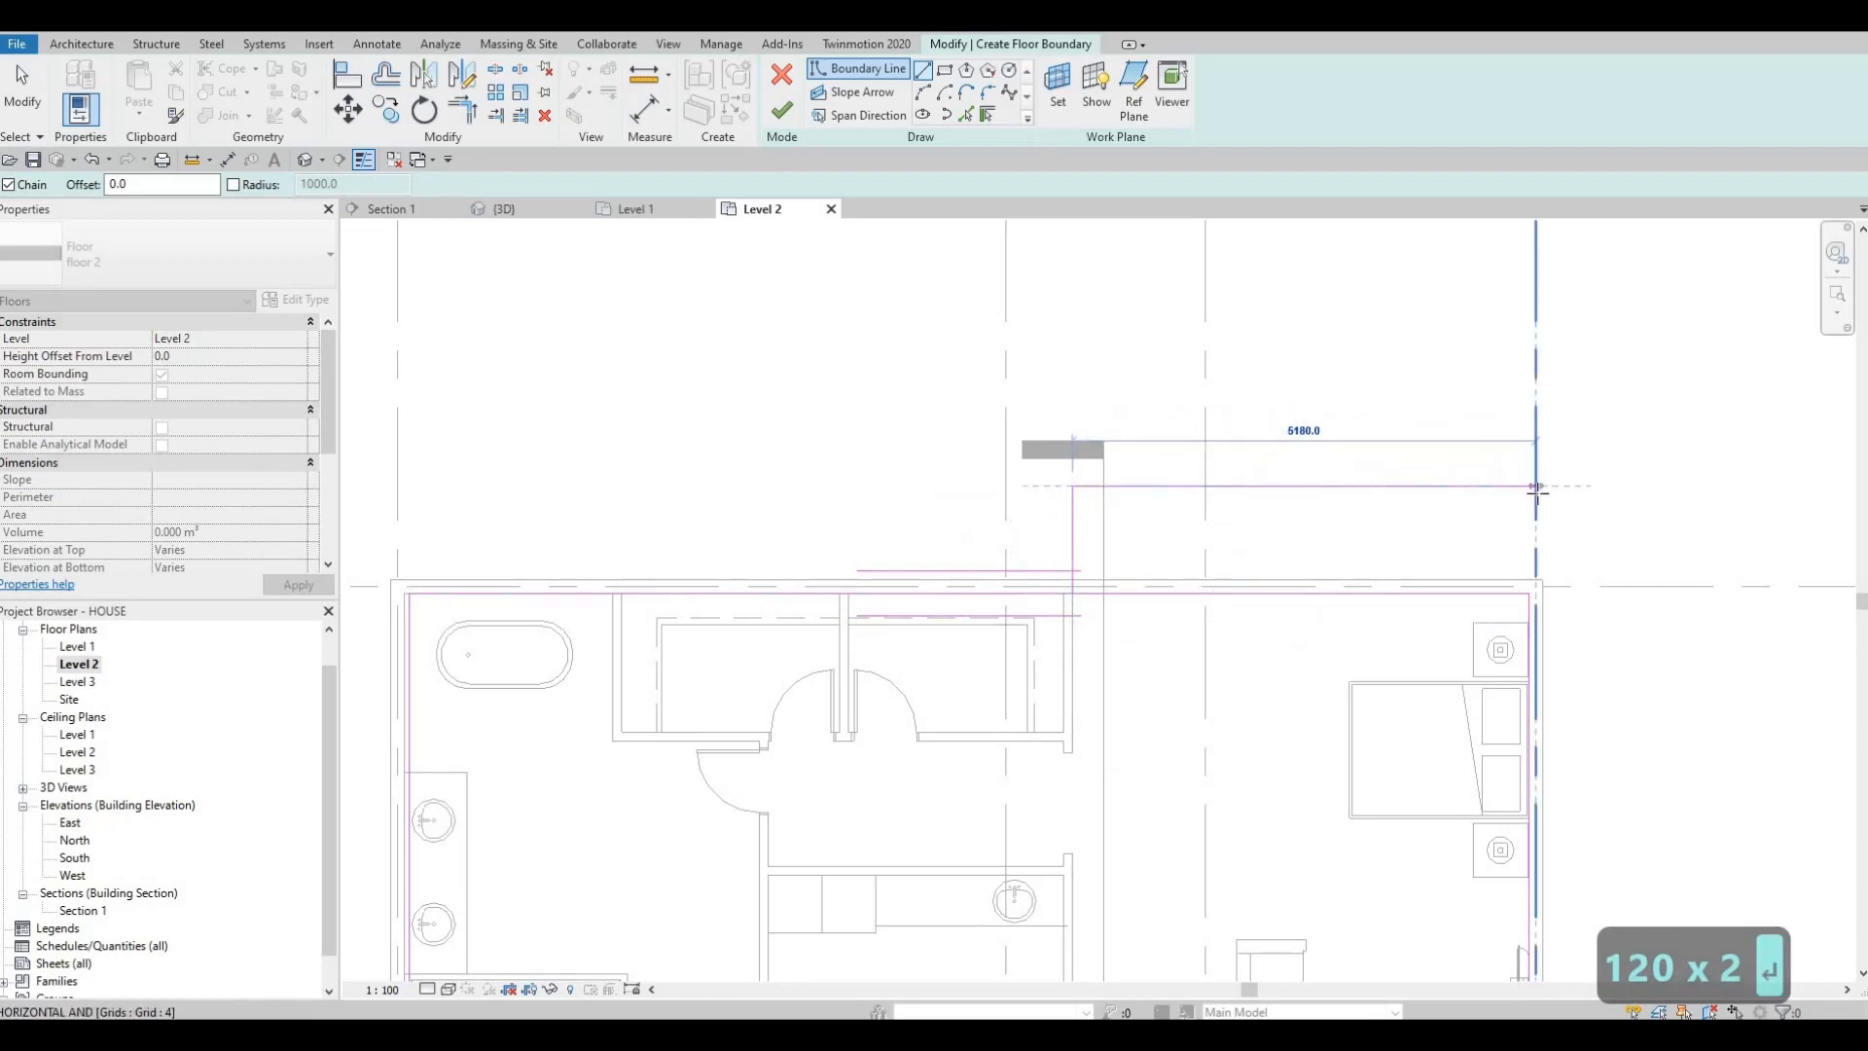
pyautogui.press('Escape')
pyautogui.press('Escape')
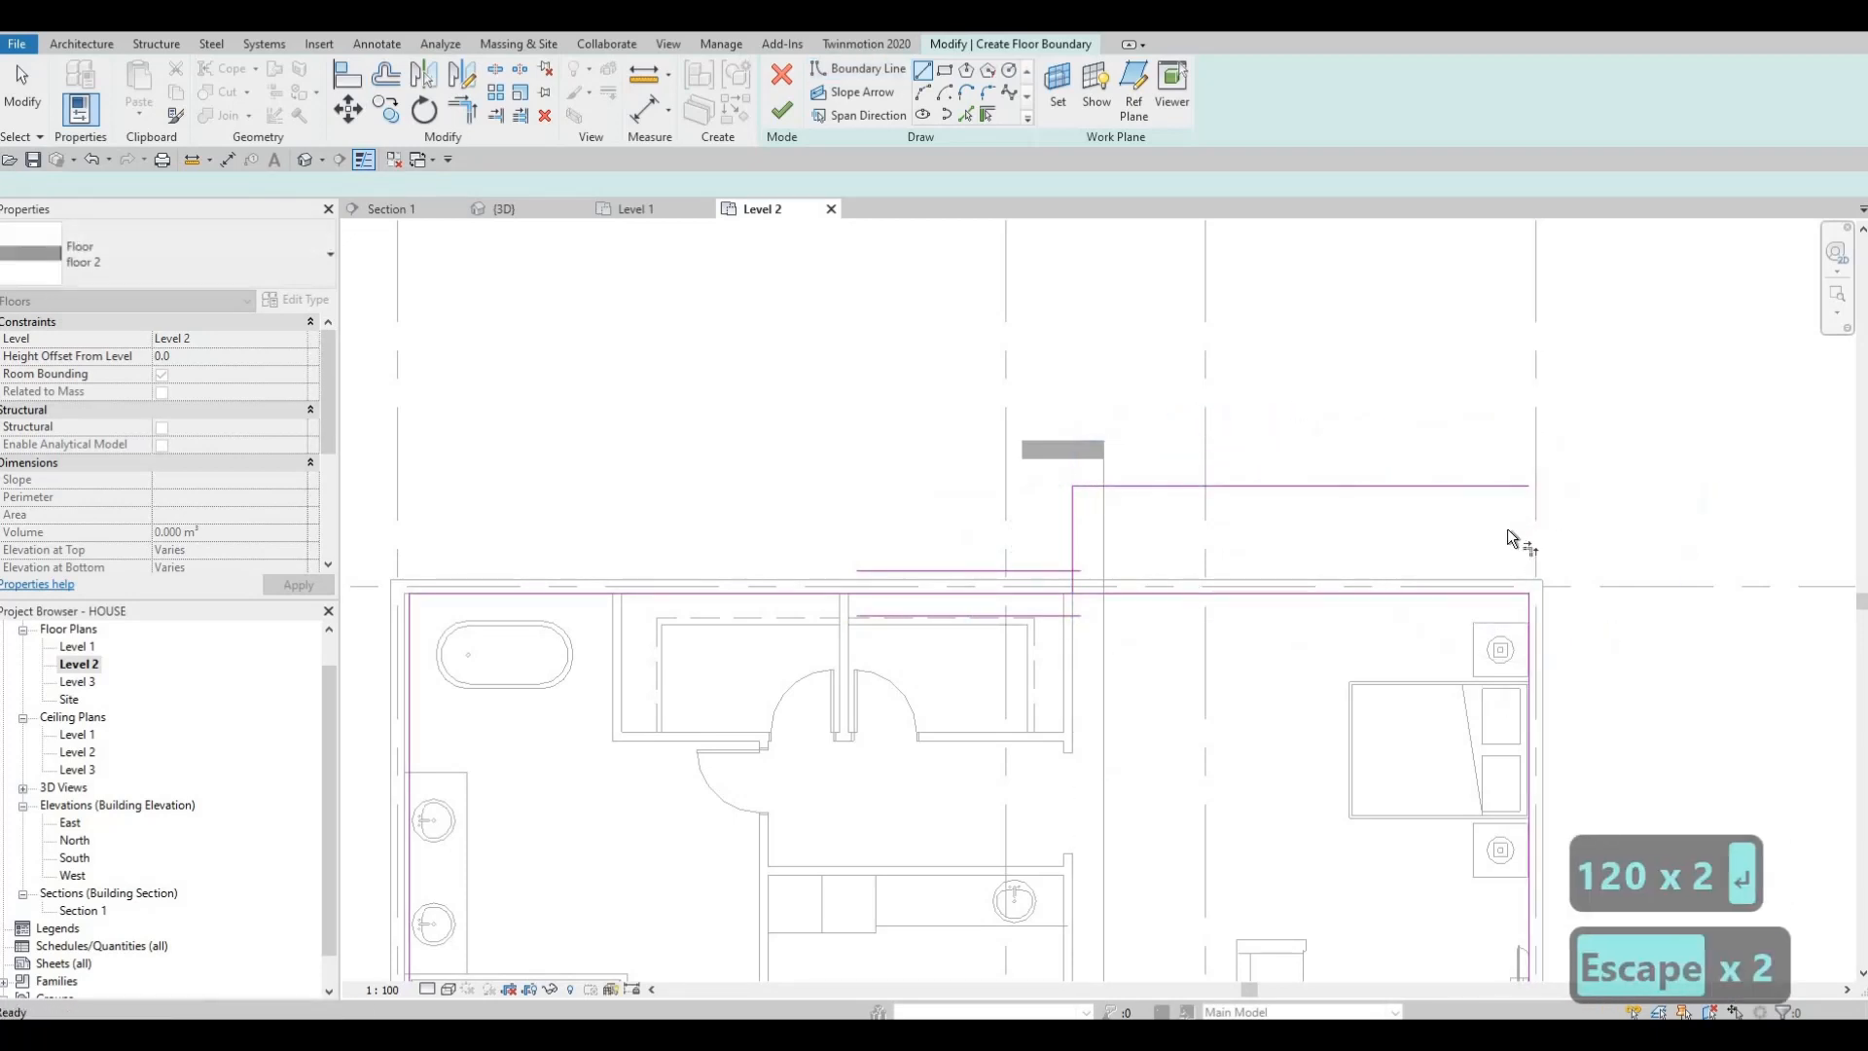
# - Trim the north balcony lines to corners with the east boundary line and the remaining west part of the north boundary
pyautogui.press('t')
pyautogui.press('r')
pyautogui.click(1498, 486)
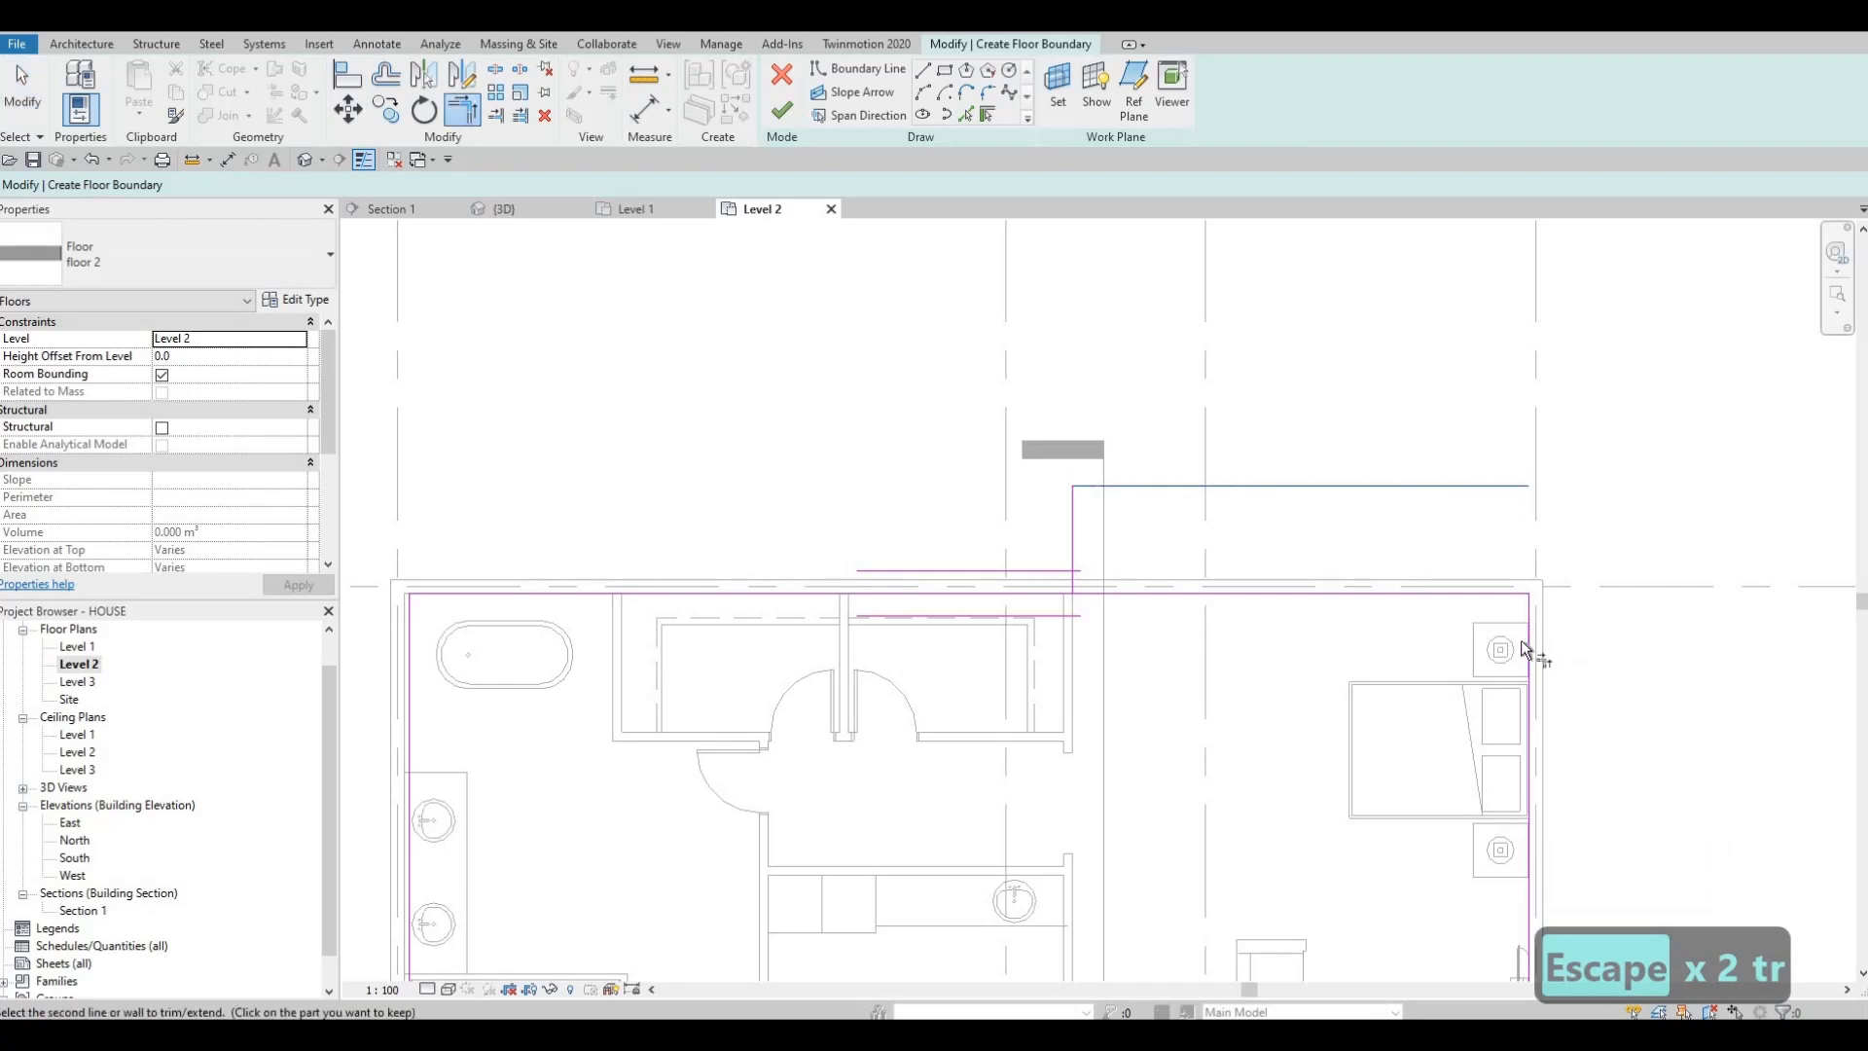
pyautogui.click(1529, 681)
pyautogui.press('Escape')
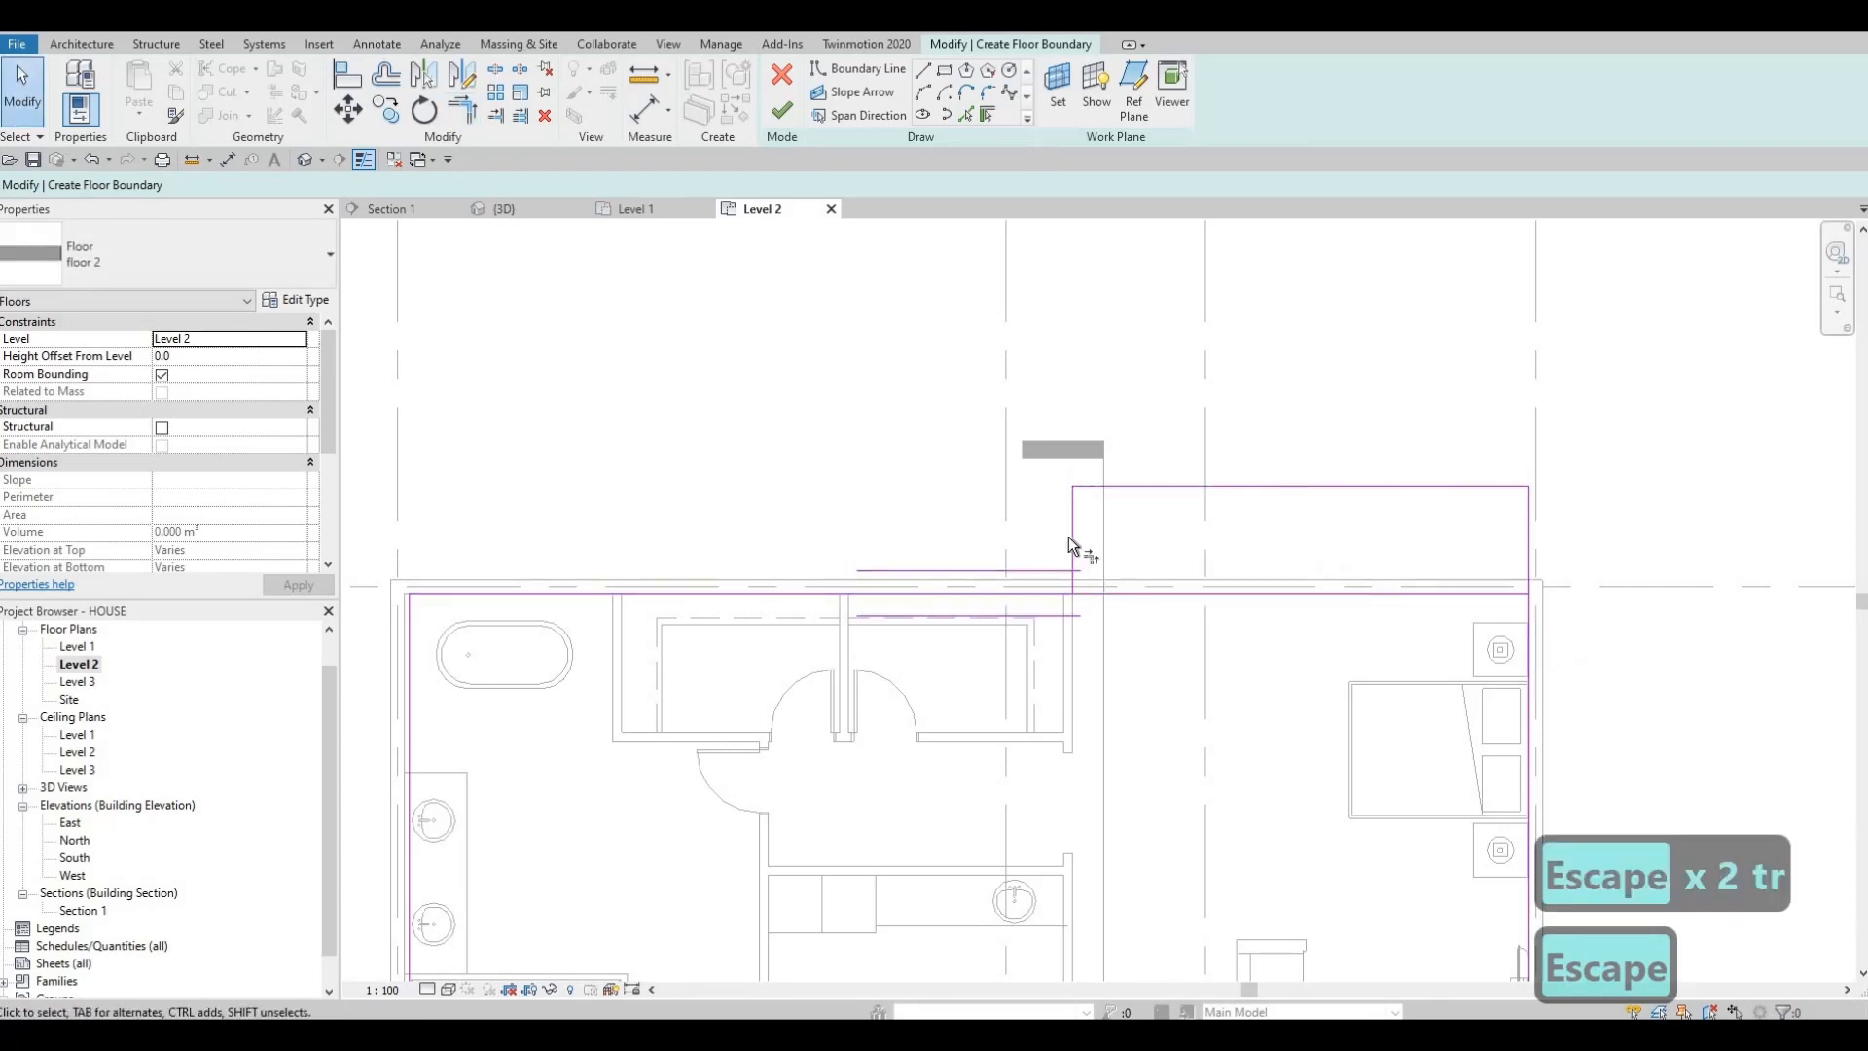
pyautogui.press('t')
pyautogui.press('r')
pyautogui.click(1039, 591)
pyautogui.click(1039, 591)
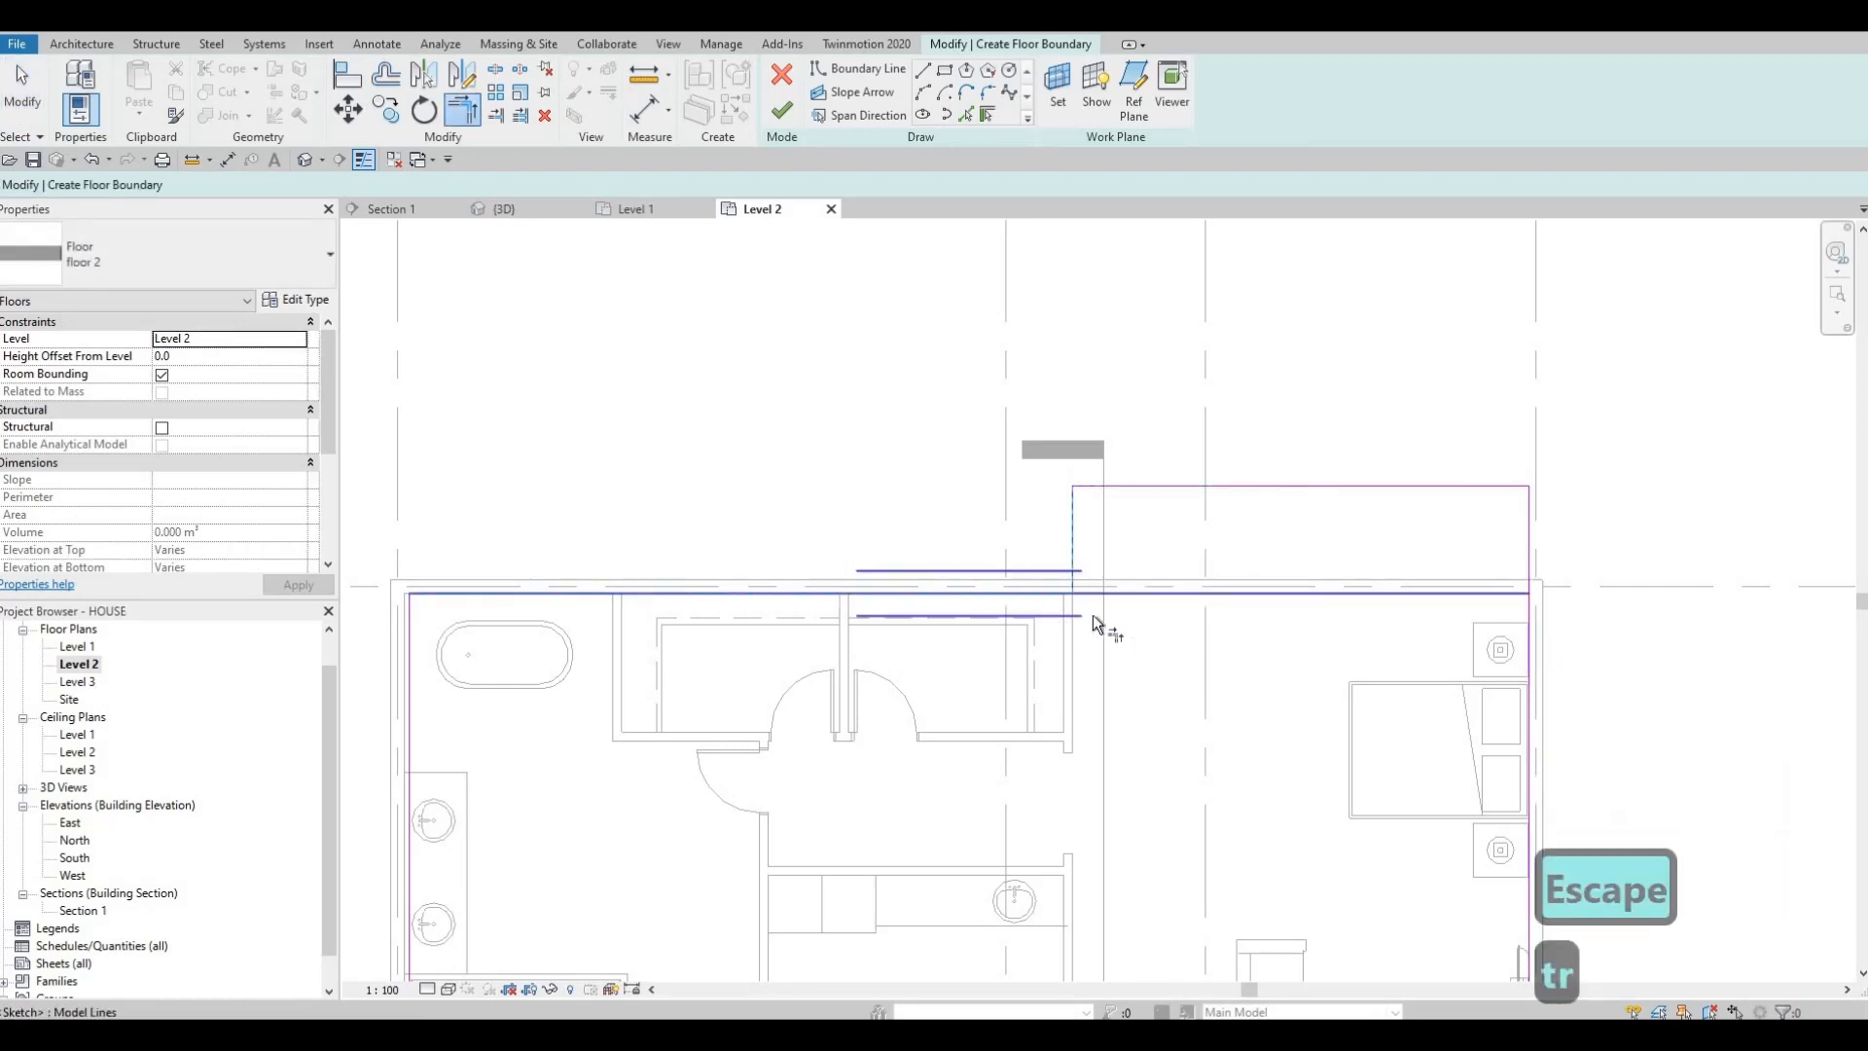
pyautogui.press('Escape')
pyautogui.press('Escape')
pyautogui.scroll(-5, 898, 639)
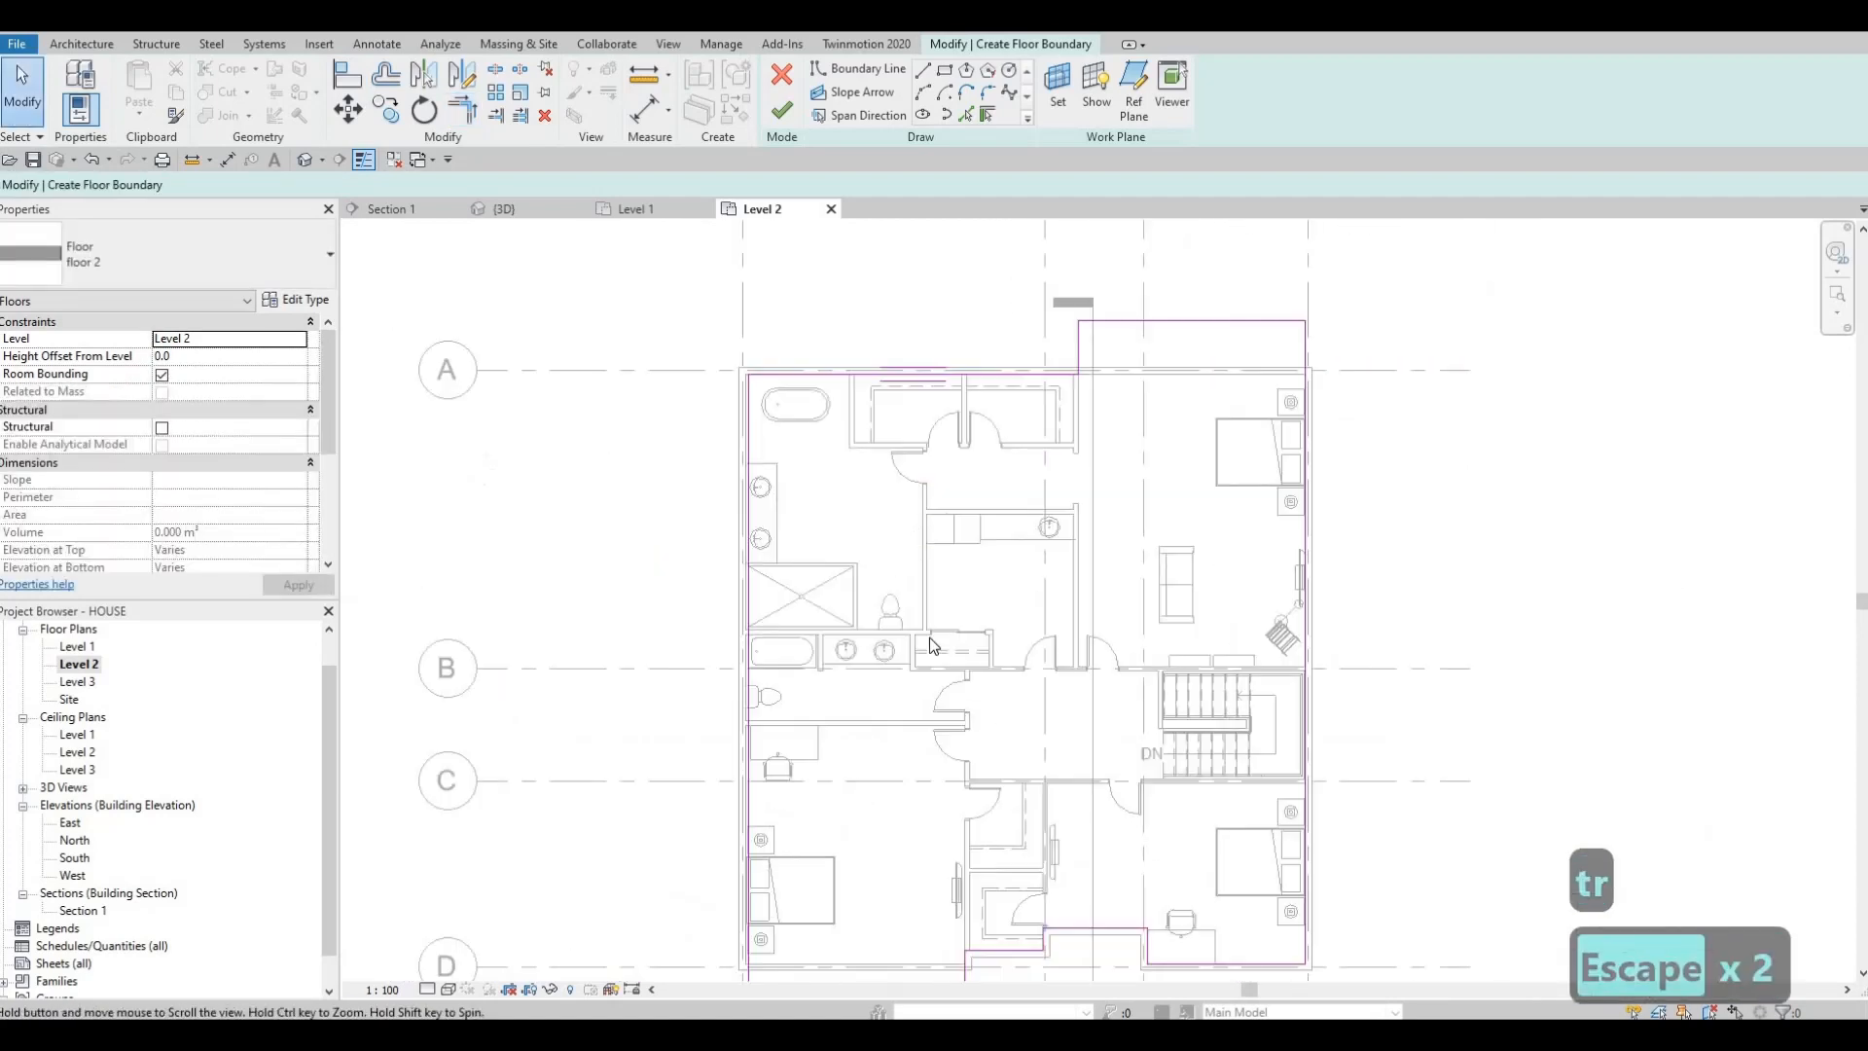
# - Finish the floor boundary sketch, check the north and south balcony outlines, and deselect the floor
pyautogui.click(788, 112)
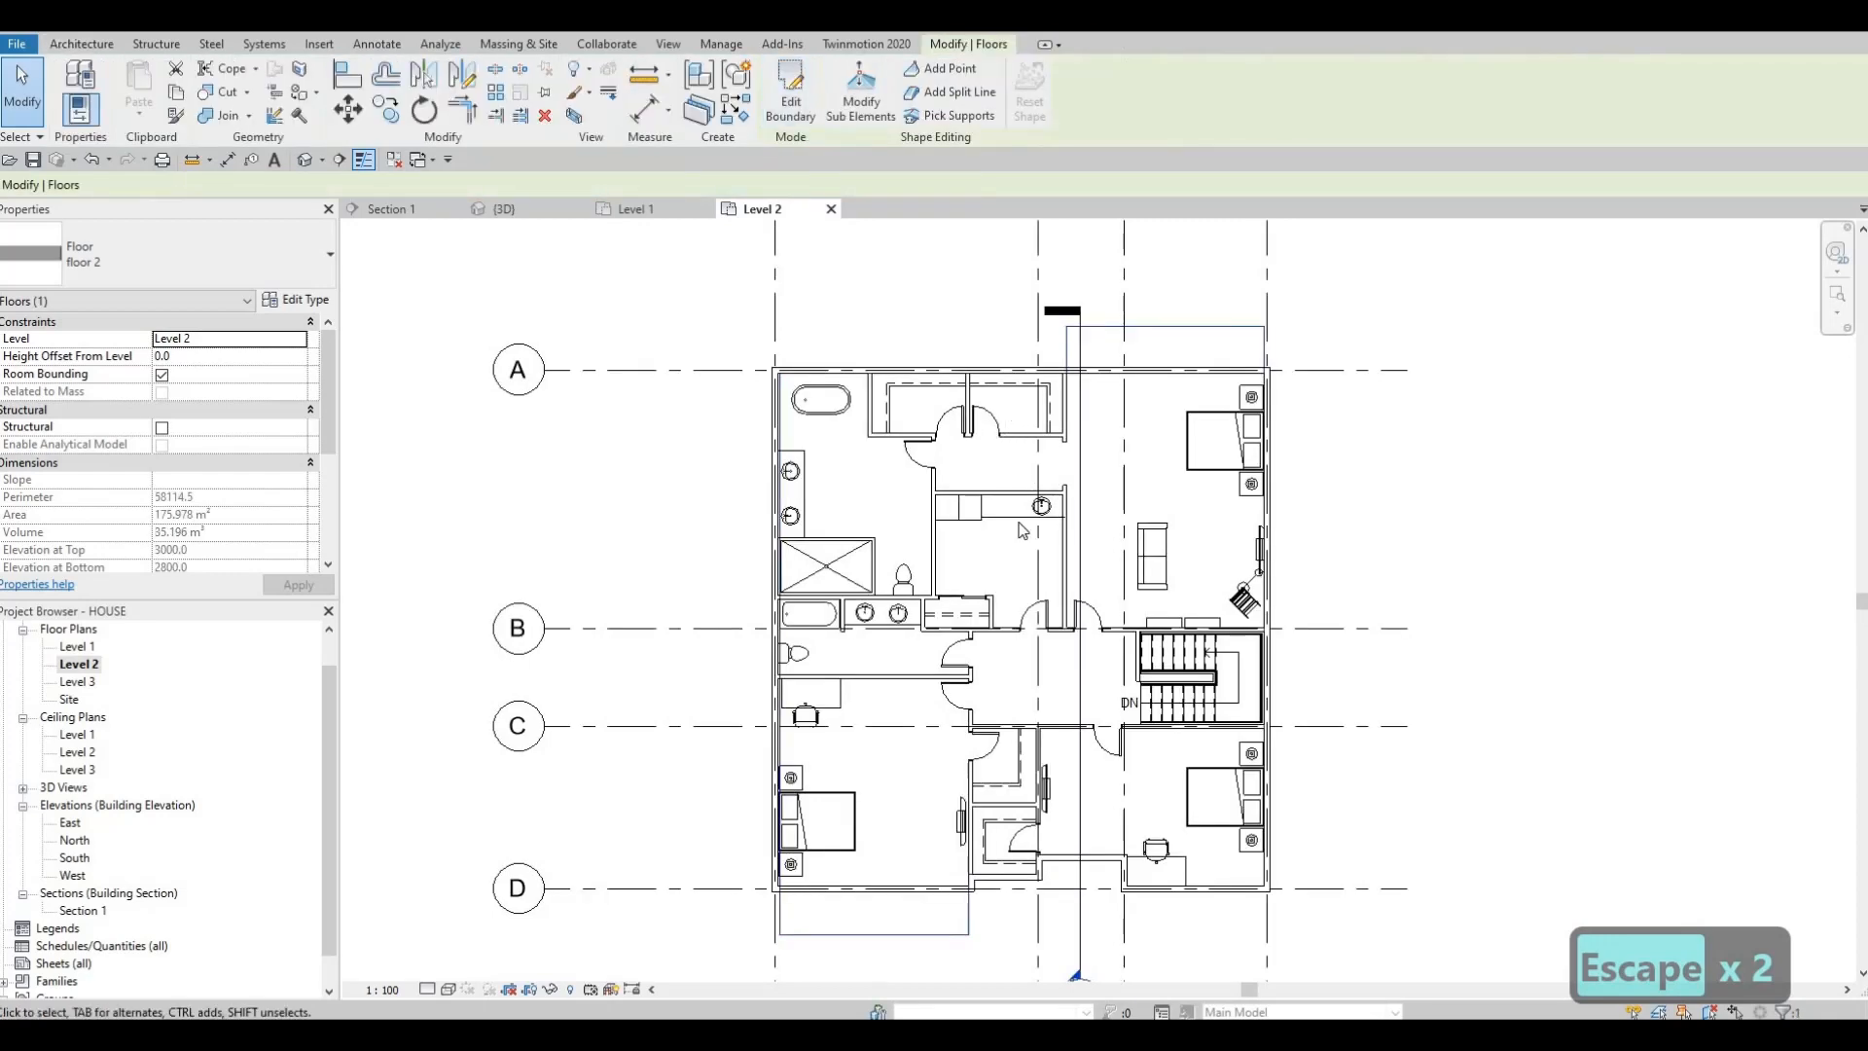
pyautogui.moveTo(716, 626); pyautogui.dragTo(687, 476, button='middle')
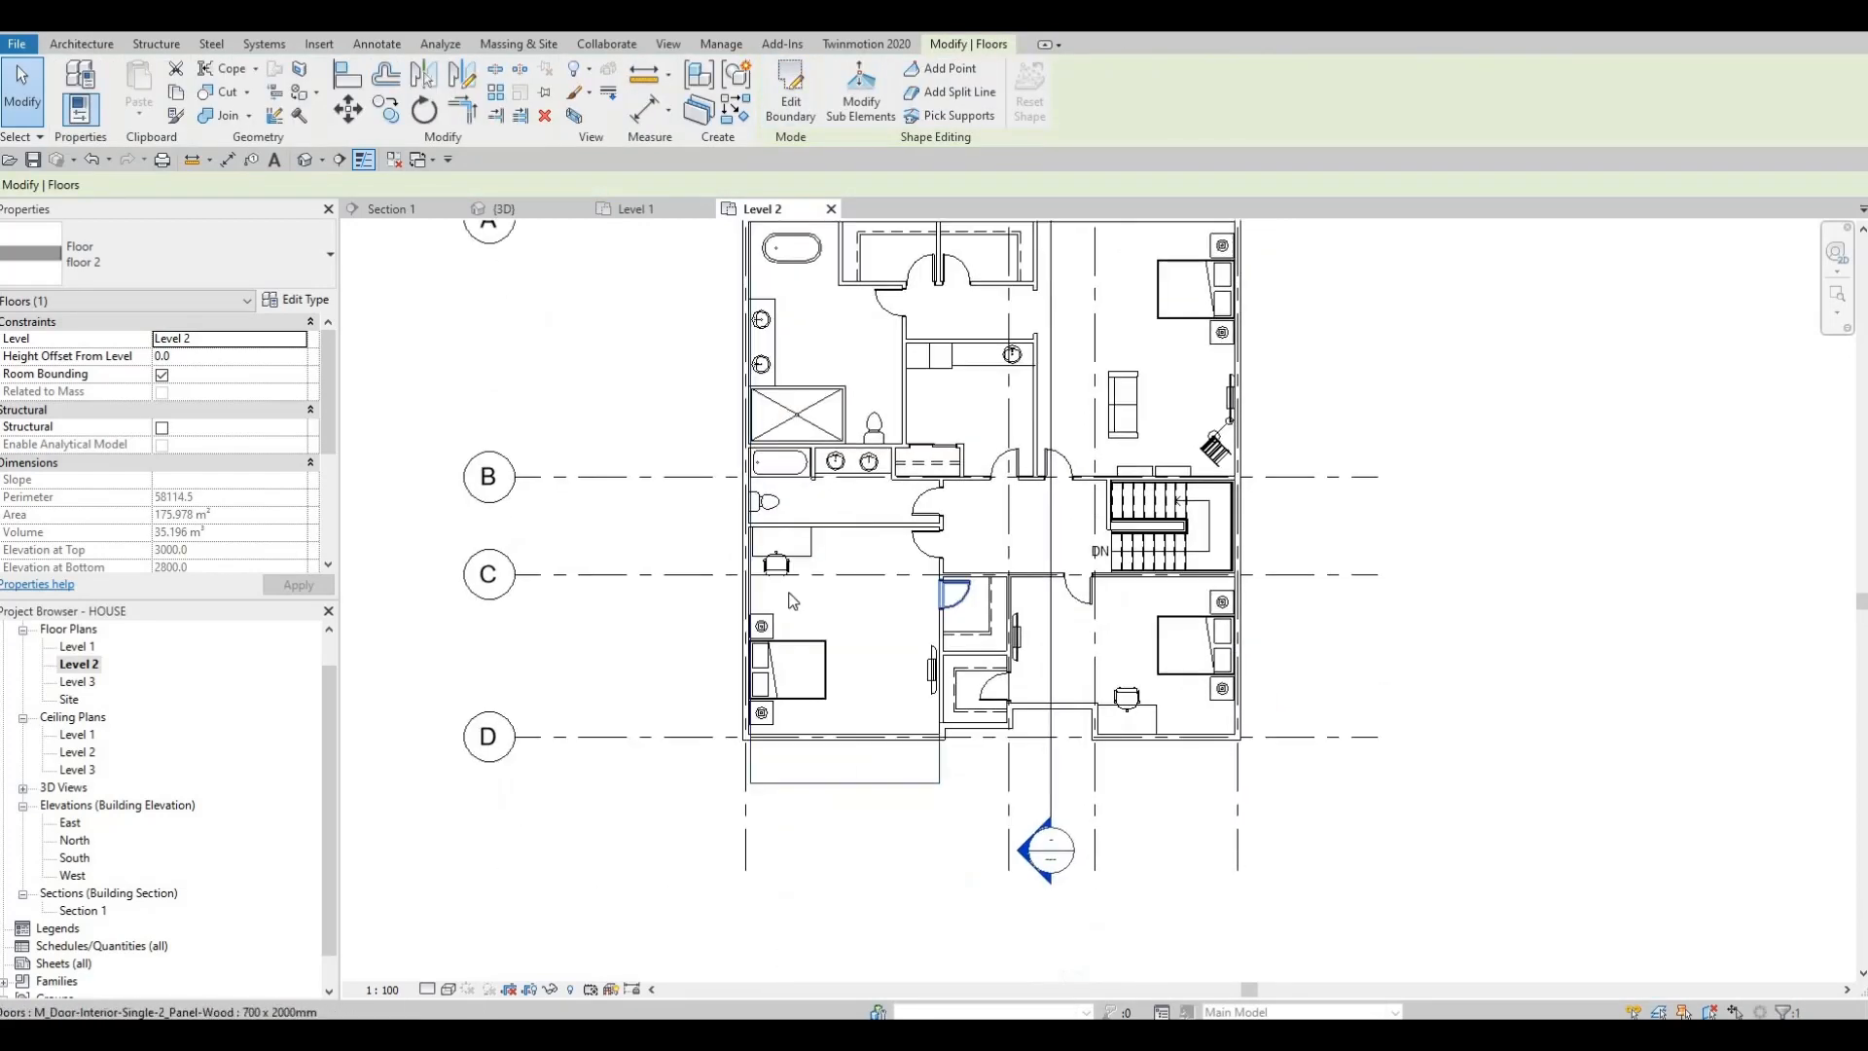
pyautogui.moveTo(867, 639); pyautogui.dragTo(808, 828, button='middle')
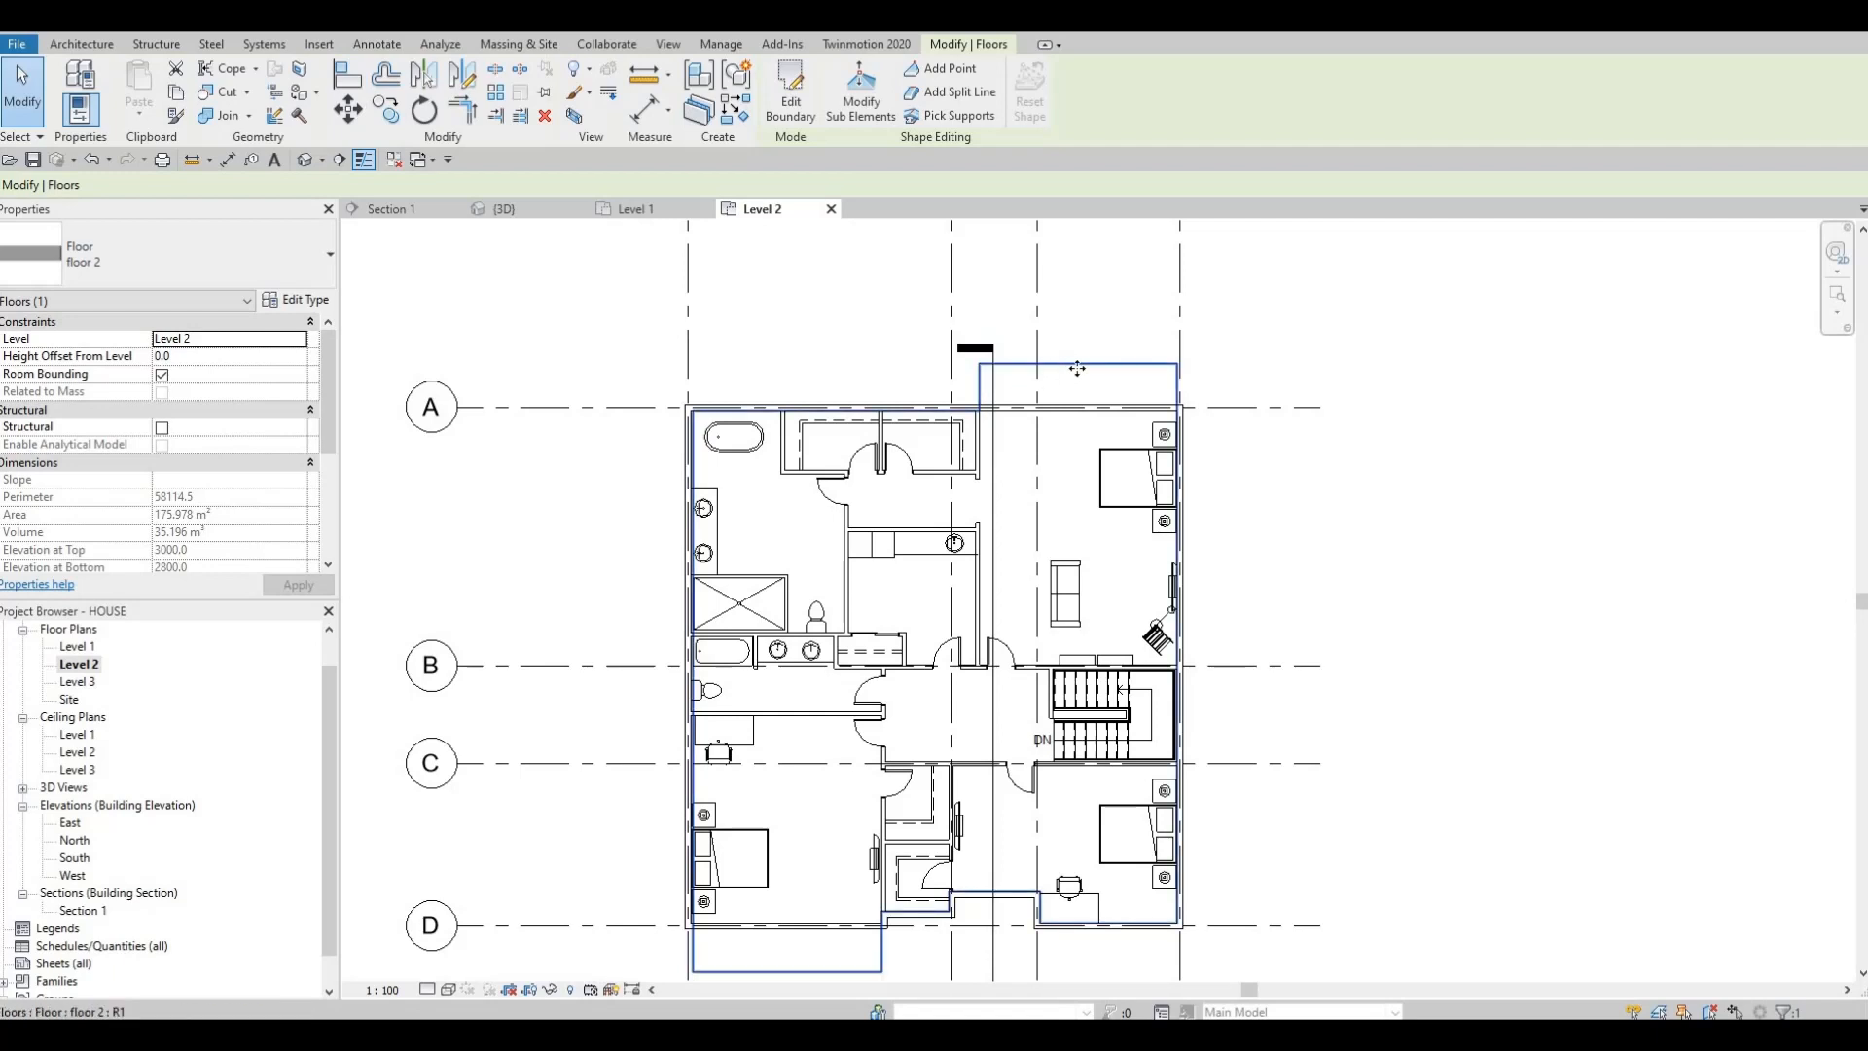
pyautogui.moveTo(377, 639); pyautogui.dragTo(392, 584, button='middle')
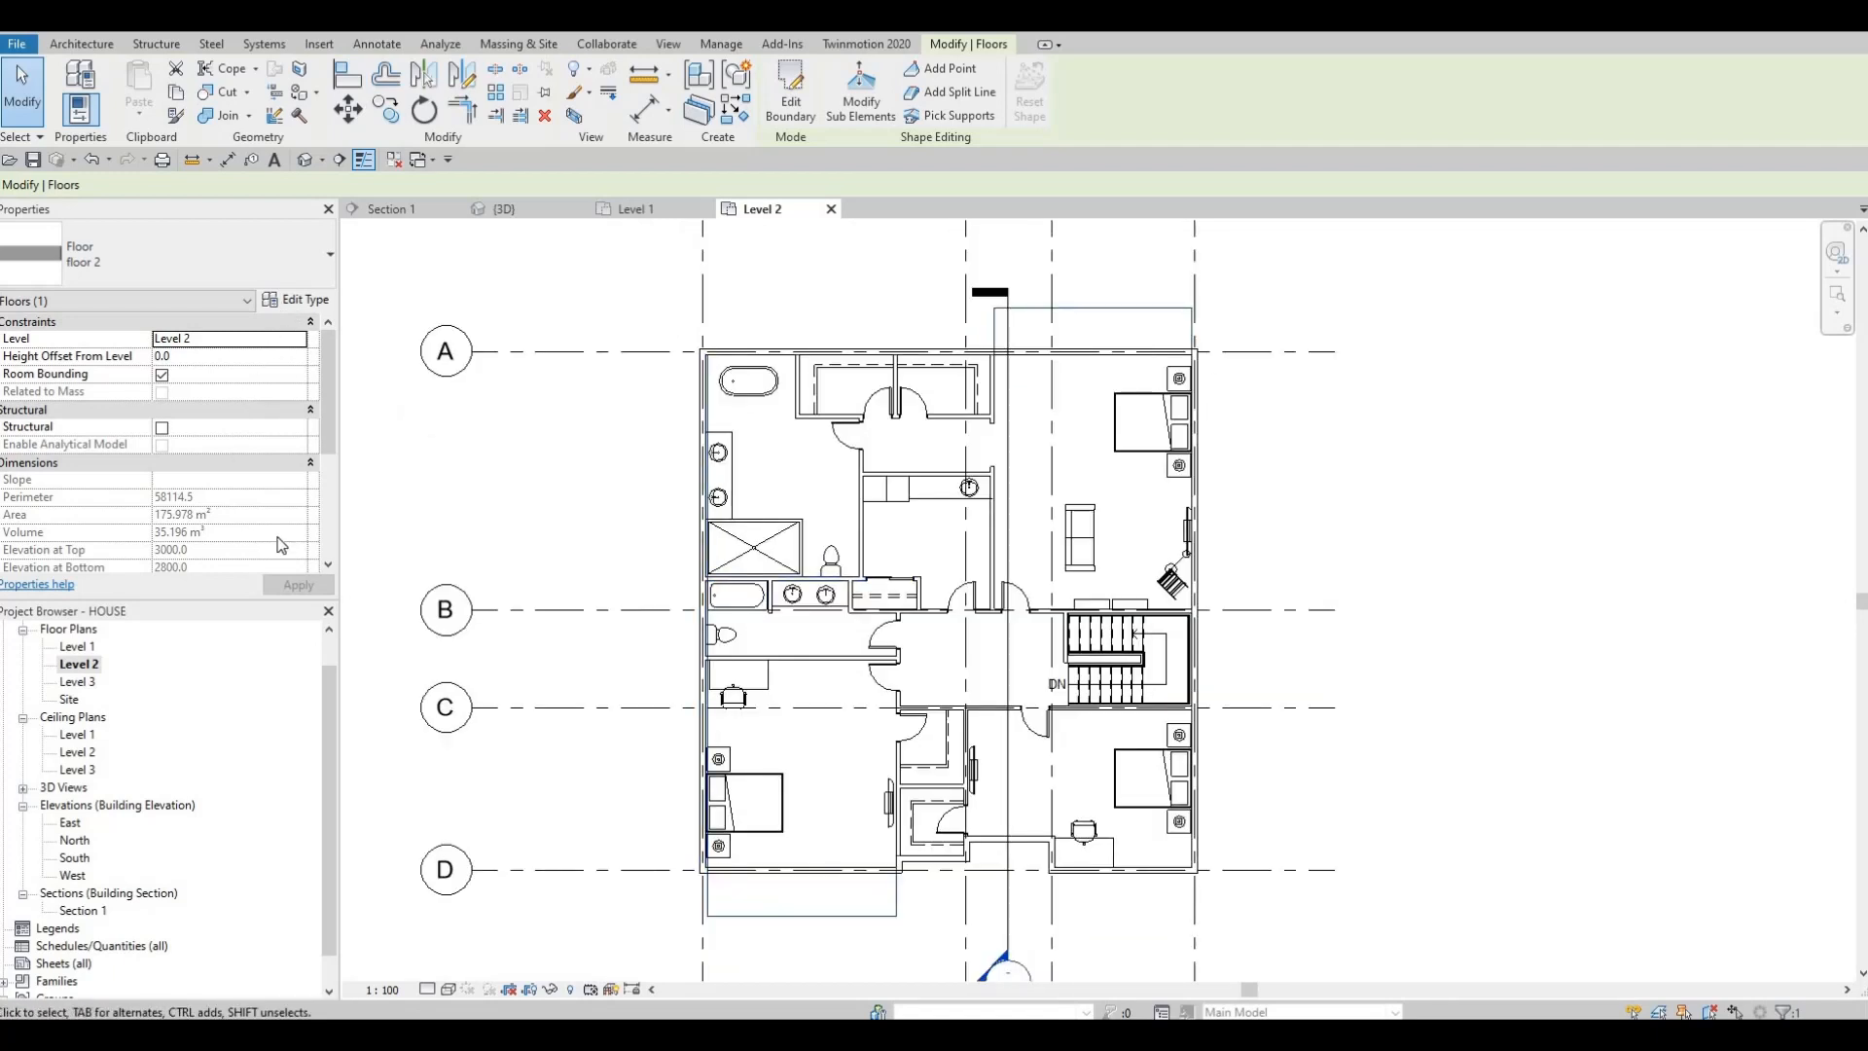
pyautogui.scroll(-1, 764, 724)
pyautogui.moveTo(777, 846); pyautogui.dragTo(853, 810, button='middle')
pyautogui.press('Escape')
pyautogui.press('Escape')
pyautogui.scroll(1, 791, 794)
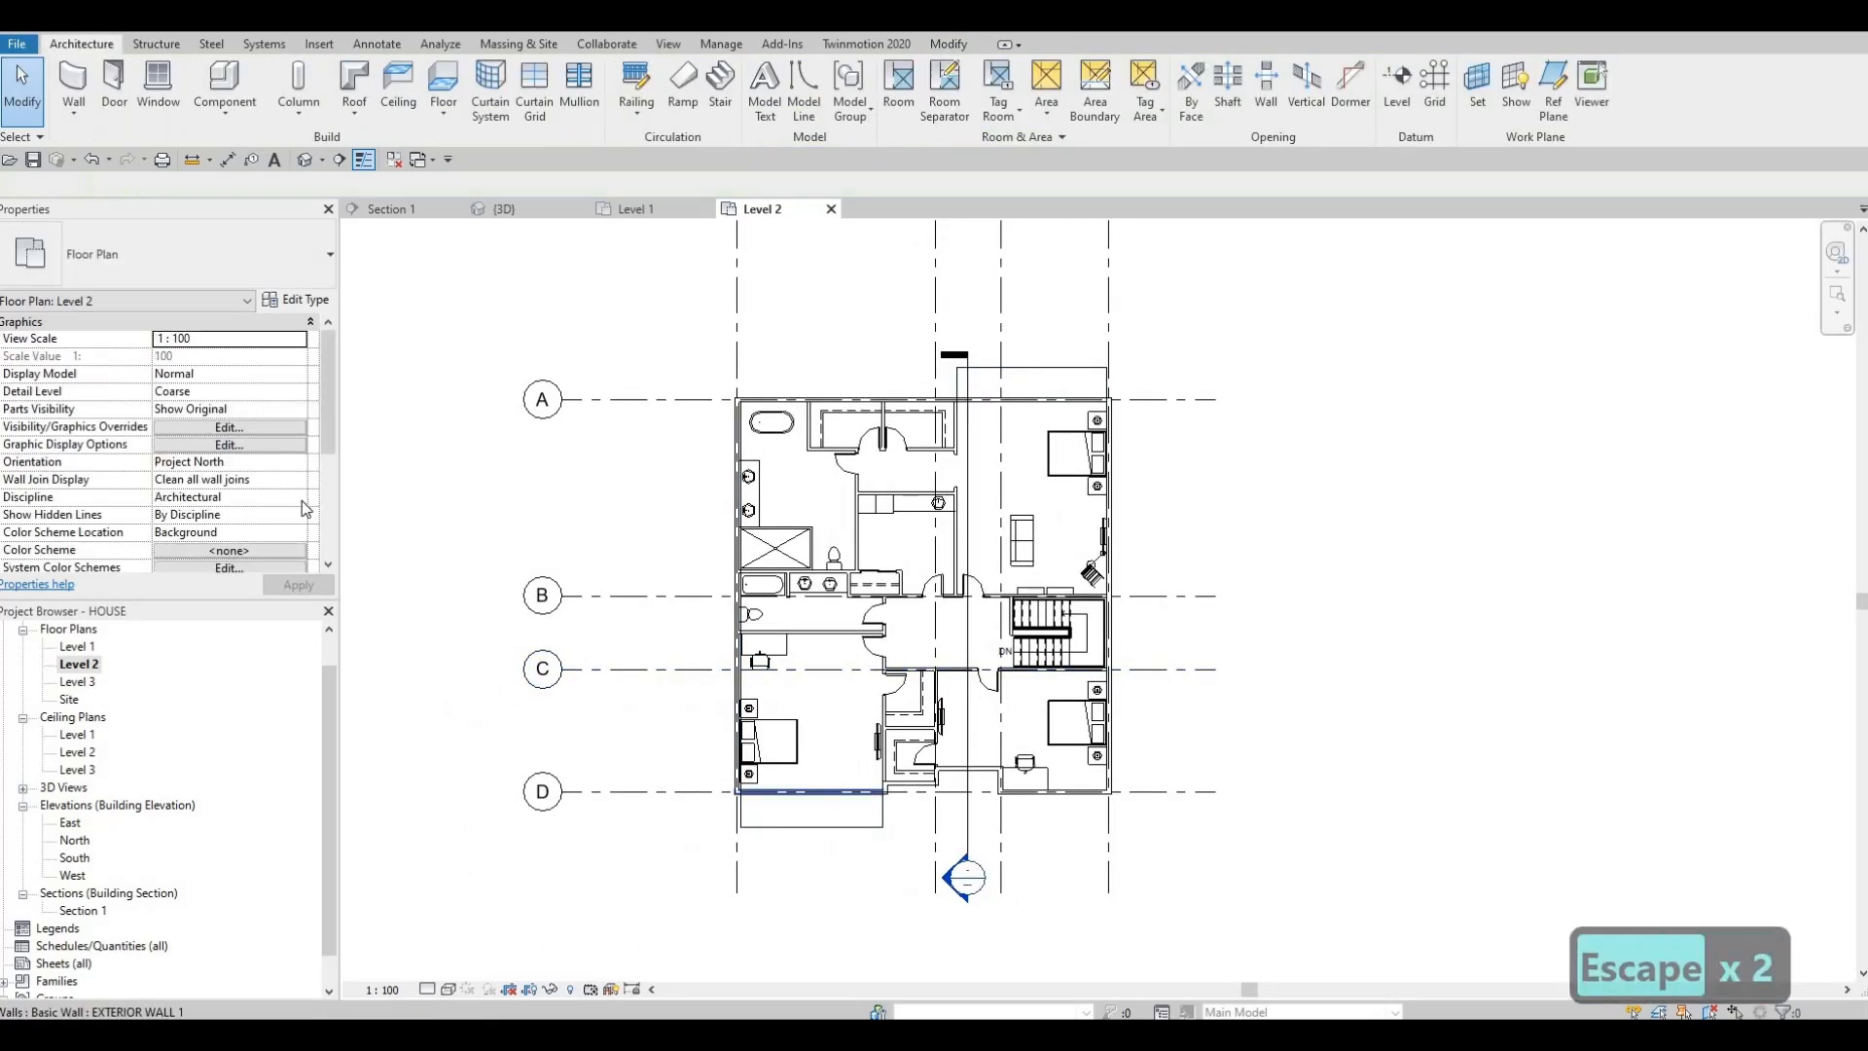
# - Set the Level 2 plan's underlay base level to Level 1
pyautogui.scroll(-3, 257, 482)
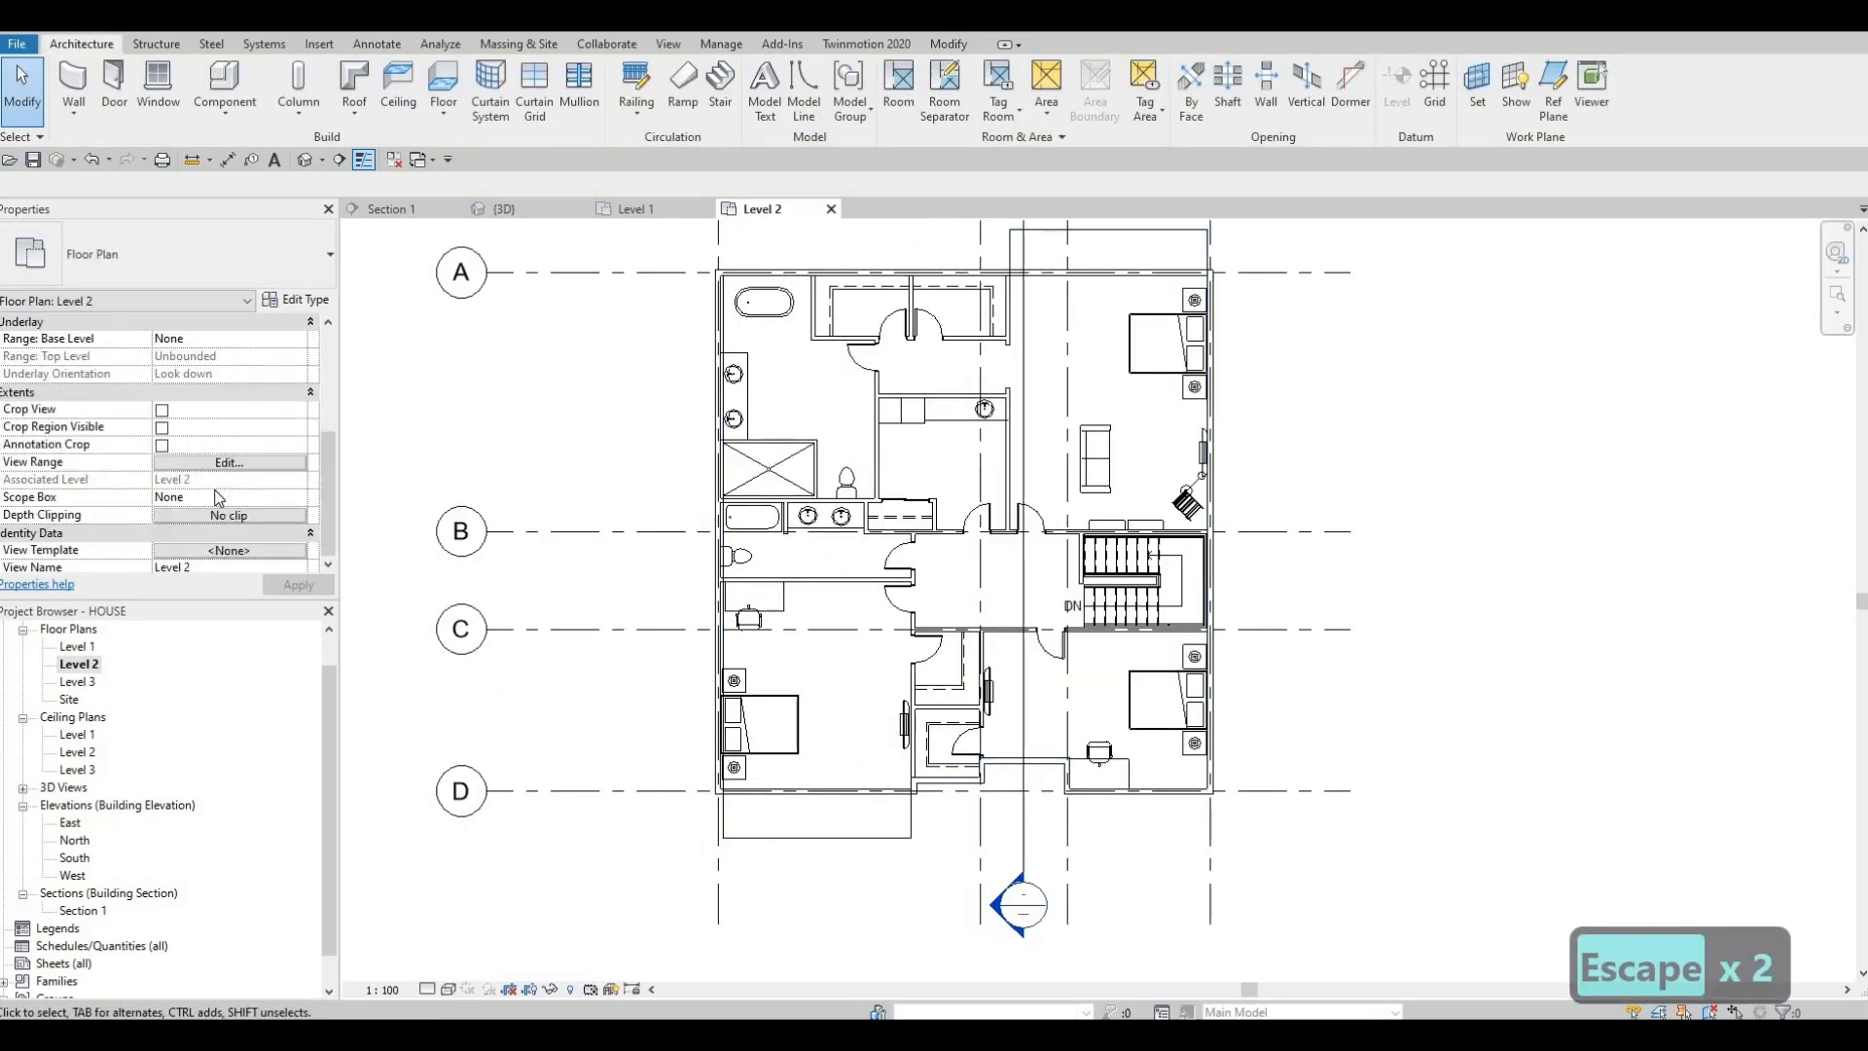
pyautogui.scroll(3, 241, 459)
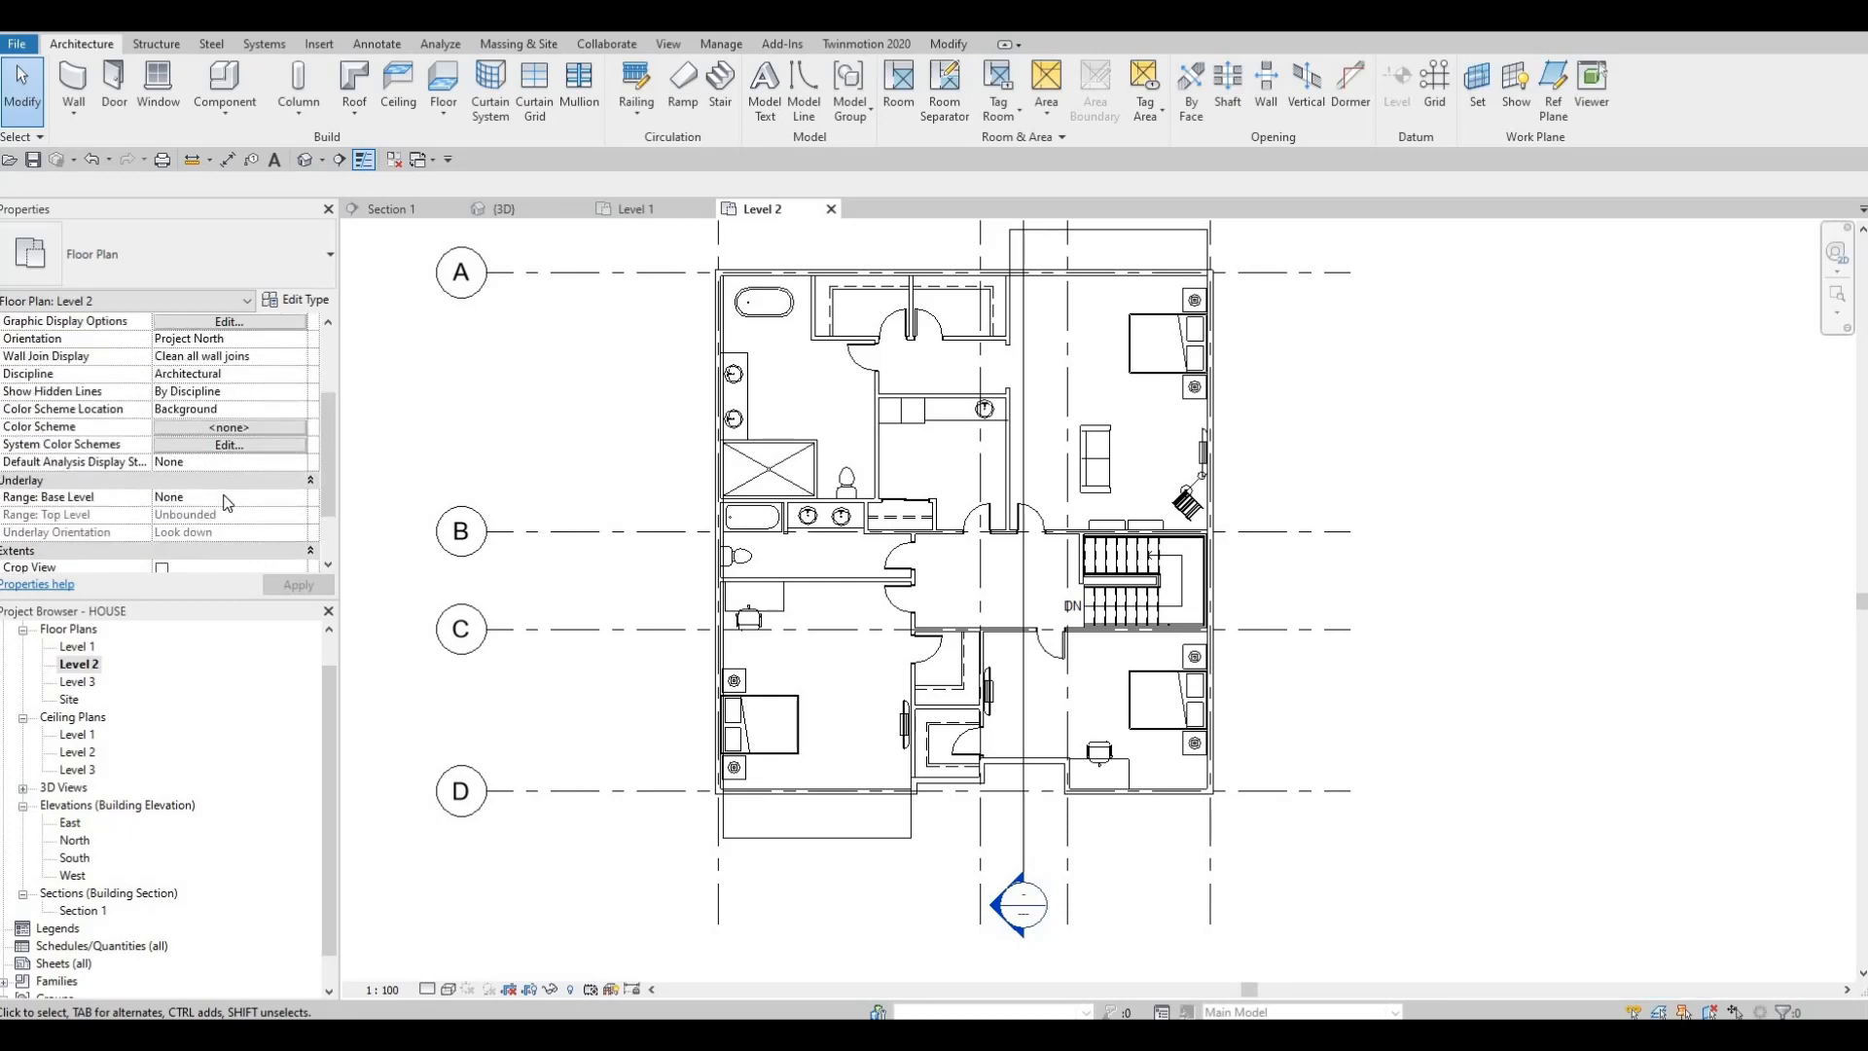
pyautogui.scroll(-5, 226, 501)
pyautogui.scroll(4, 195, 477)
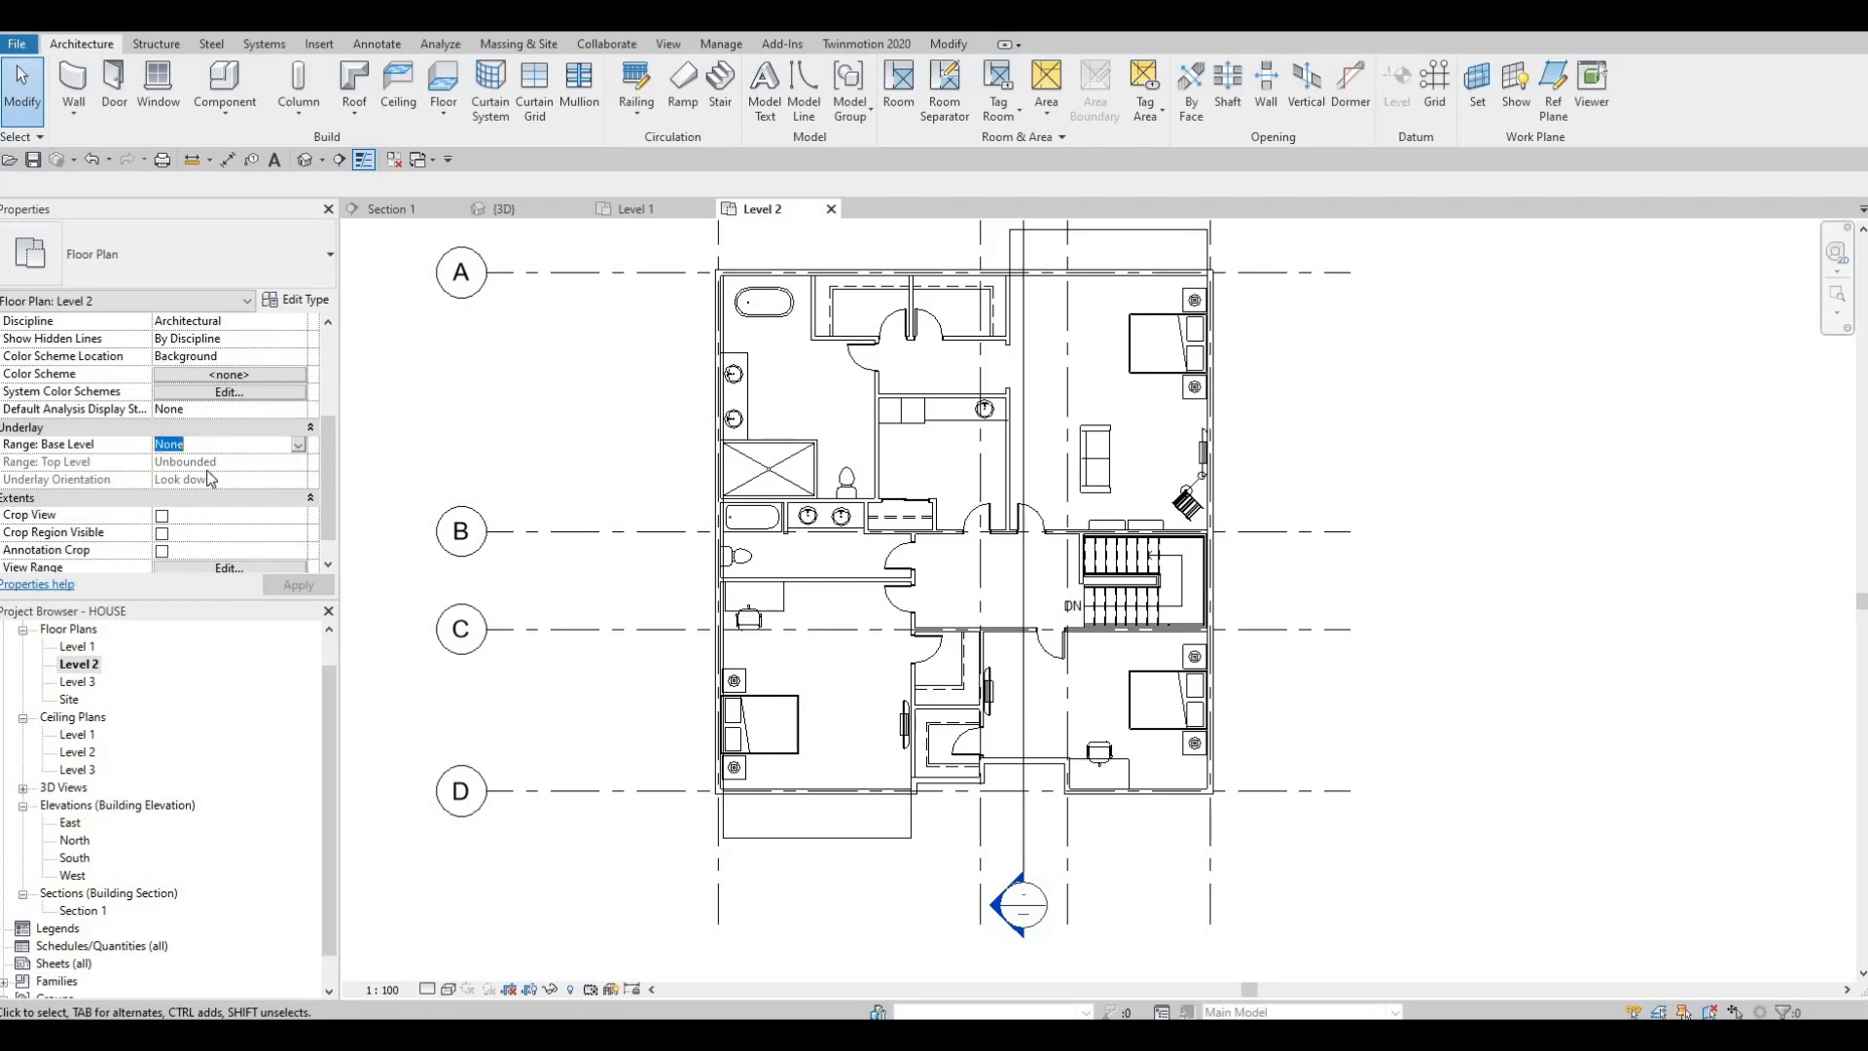
pyautogui.click(291, 581)
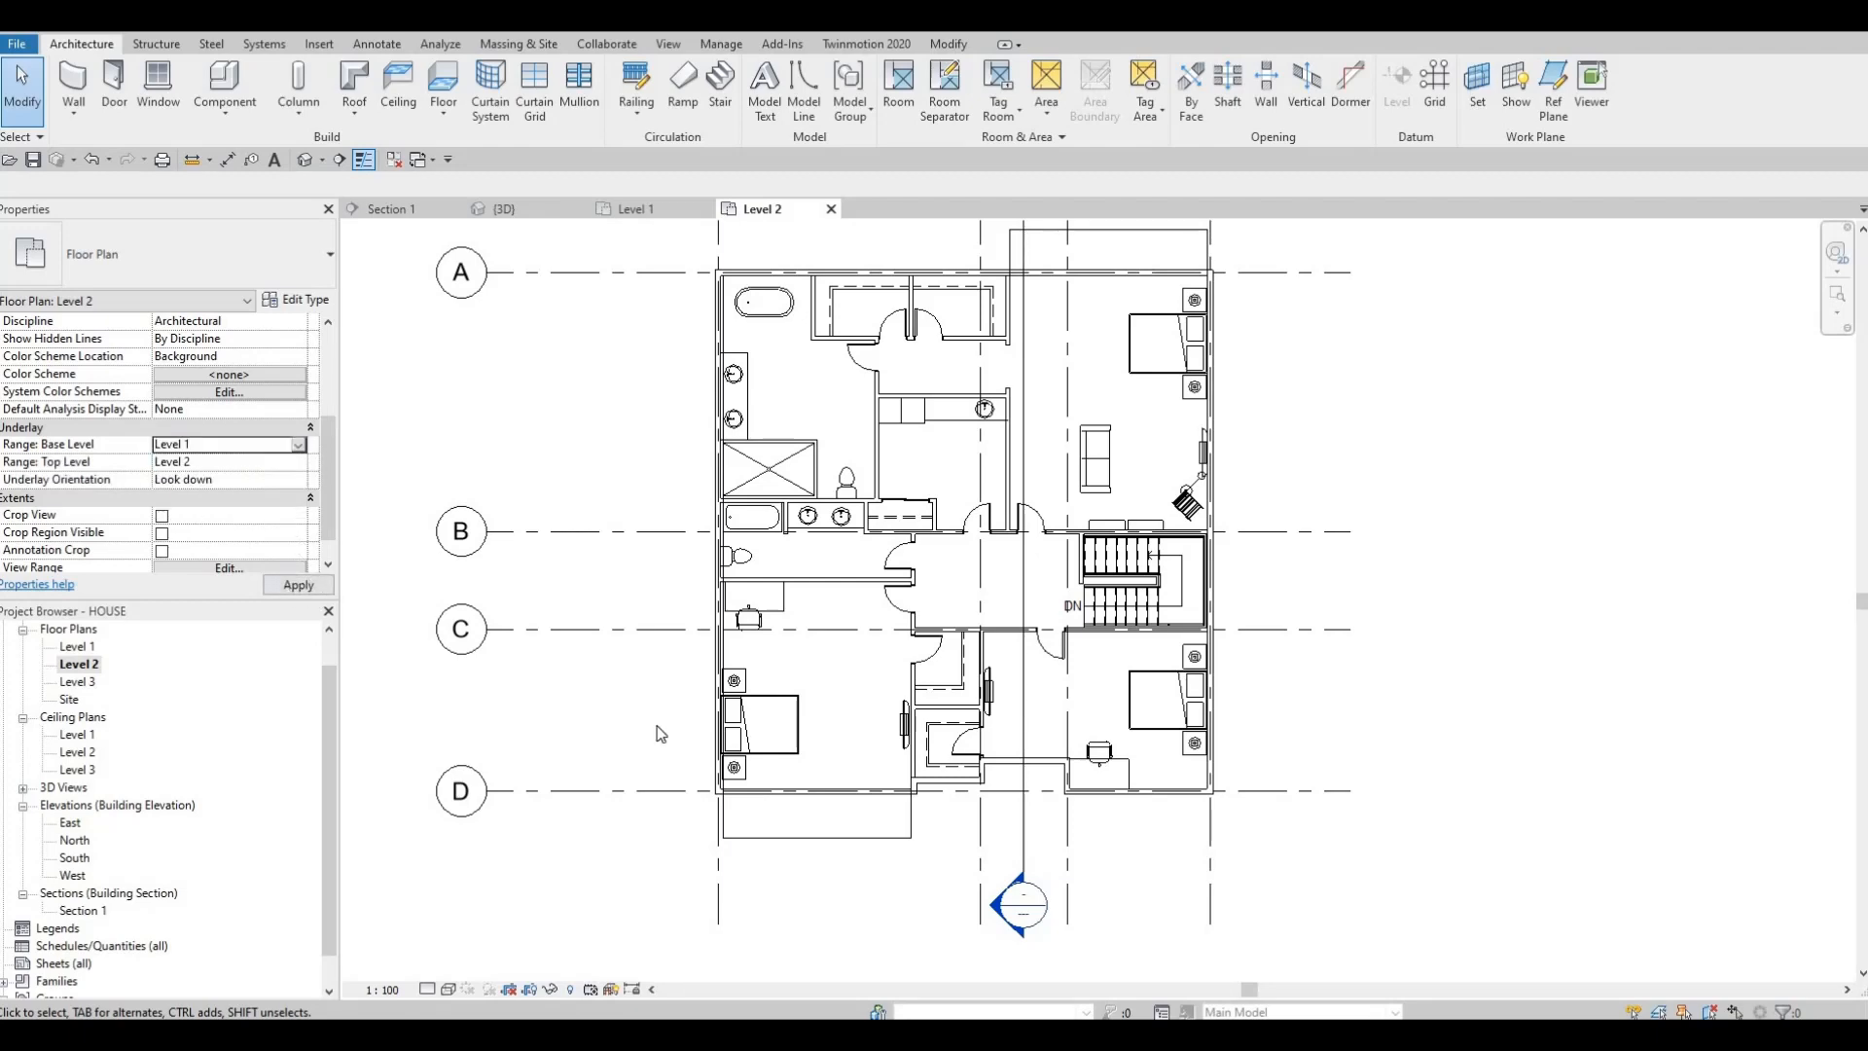
pyautogui.press('Escape')
# - Extend the south end of the Level 1 west exterior wall to near the south balcony's outer edge
pyautogui.scroll(5, 724, 833)
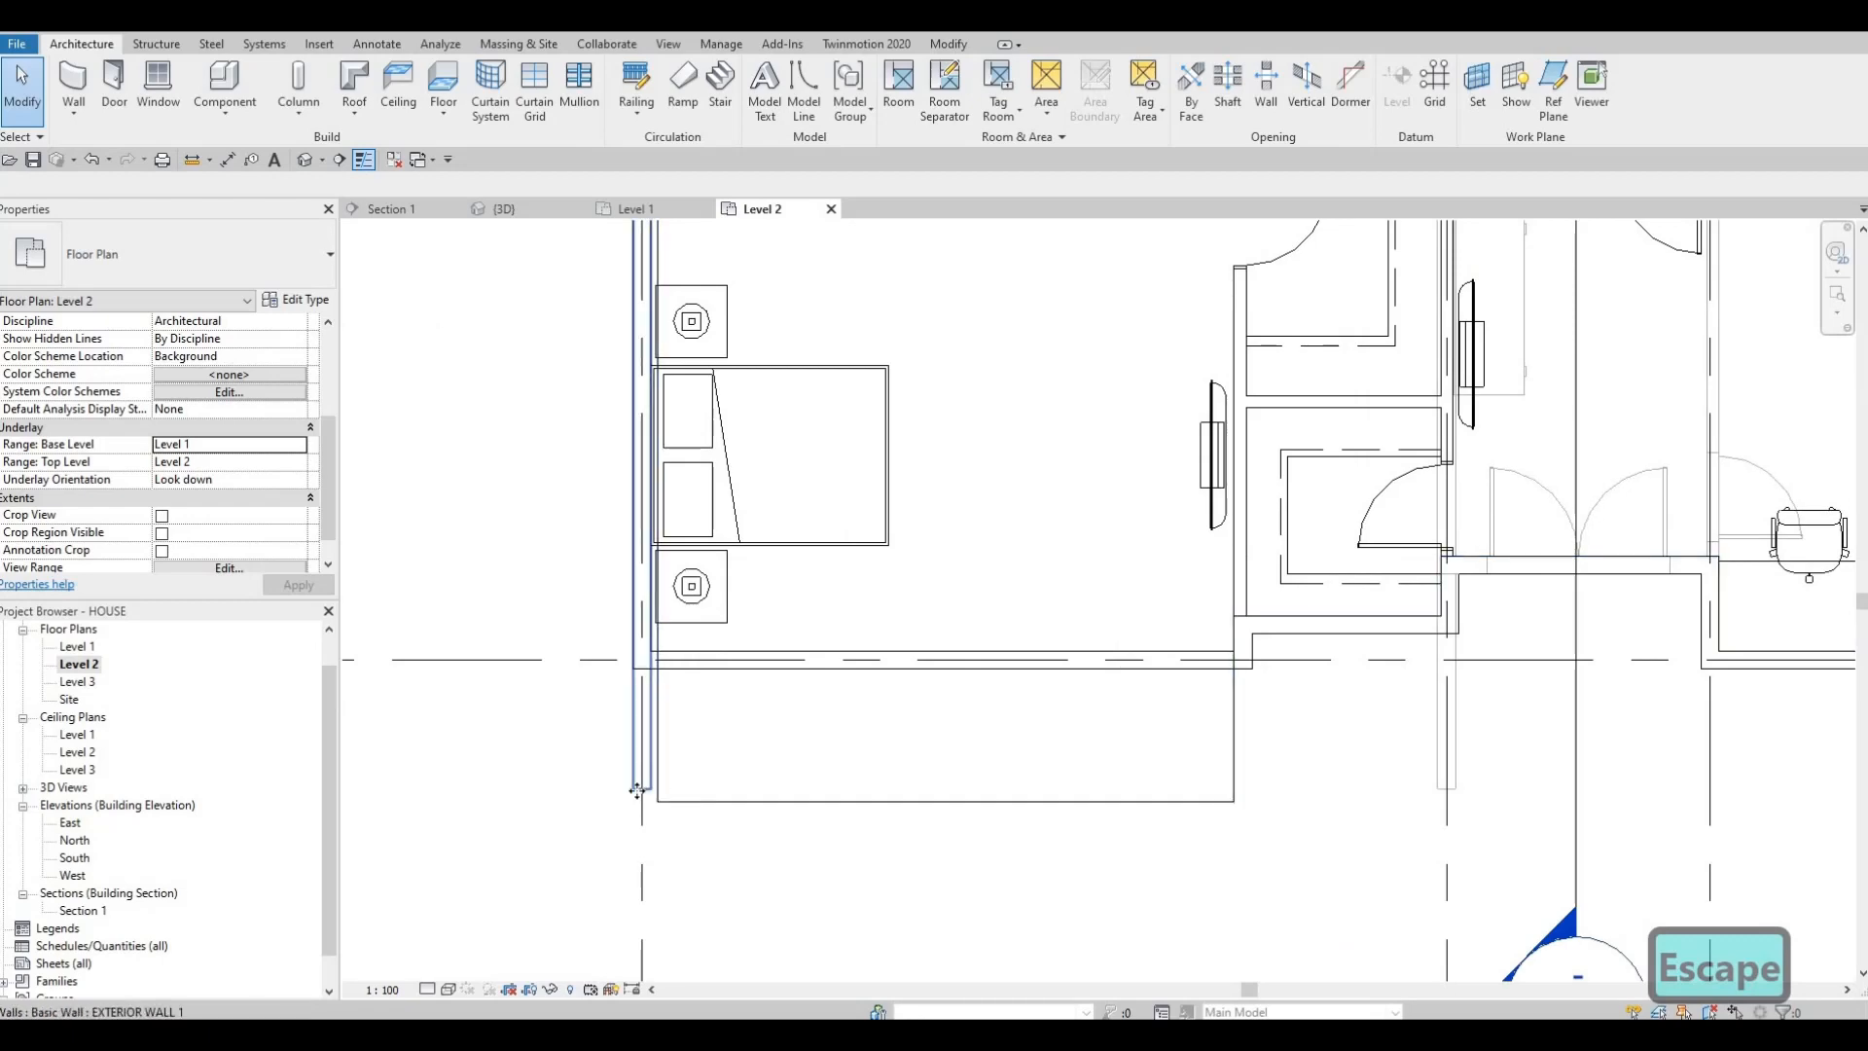
pyautogui.click(649, 788)
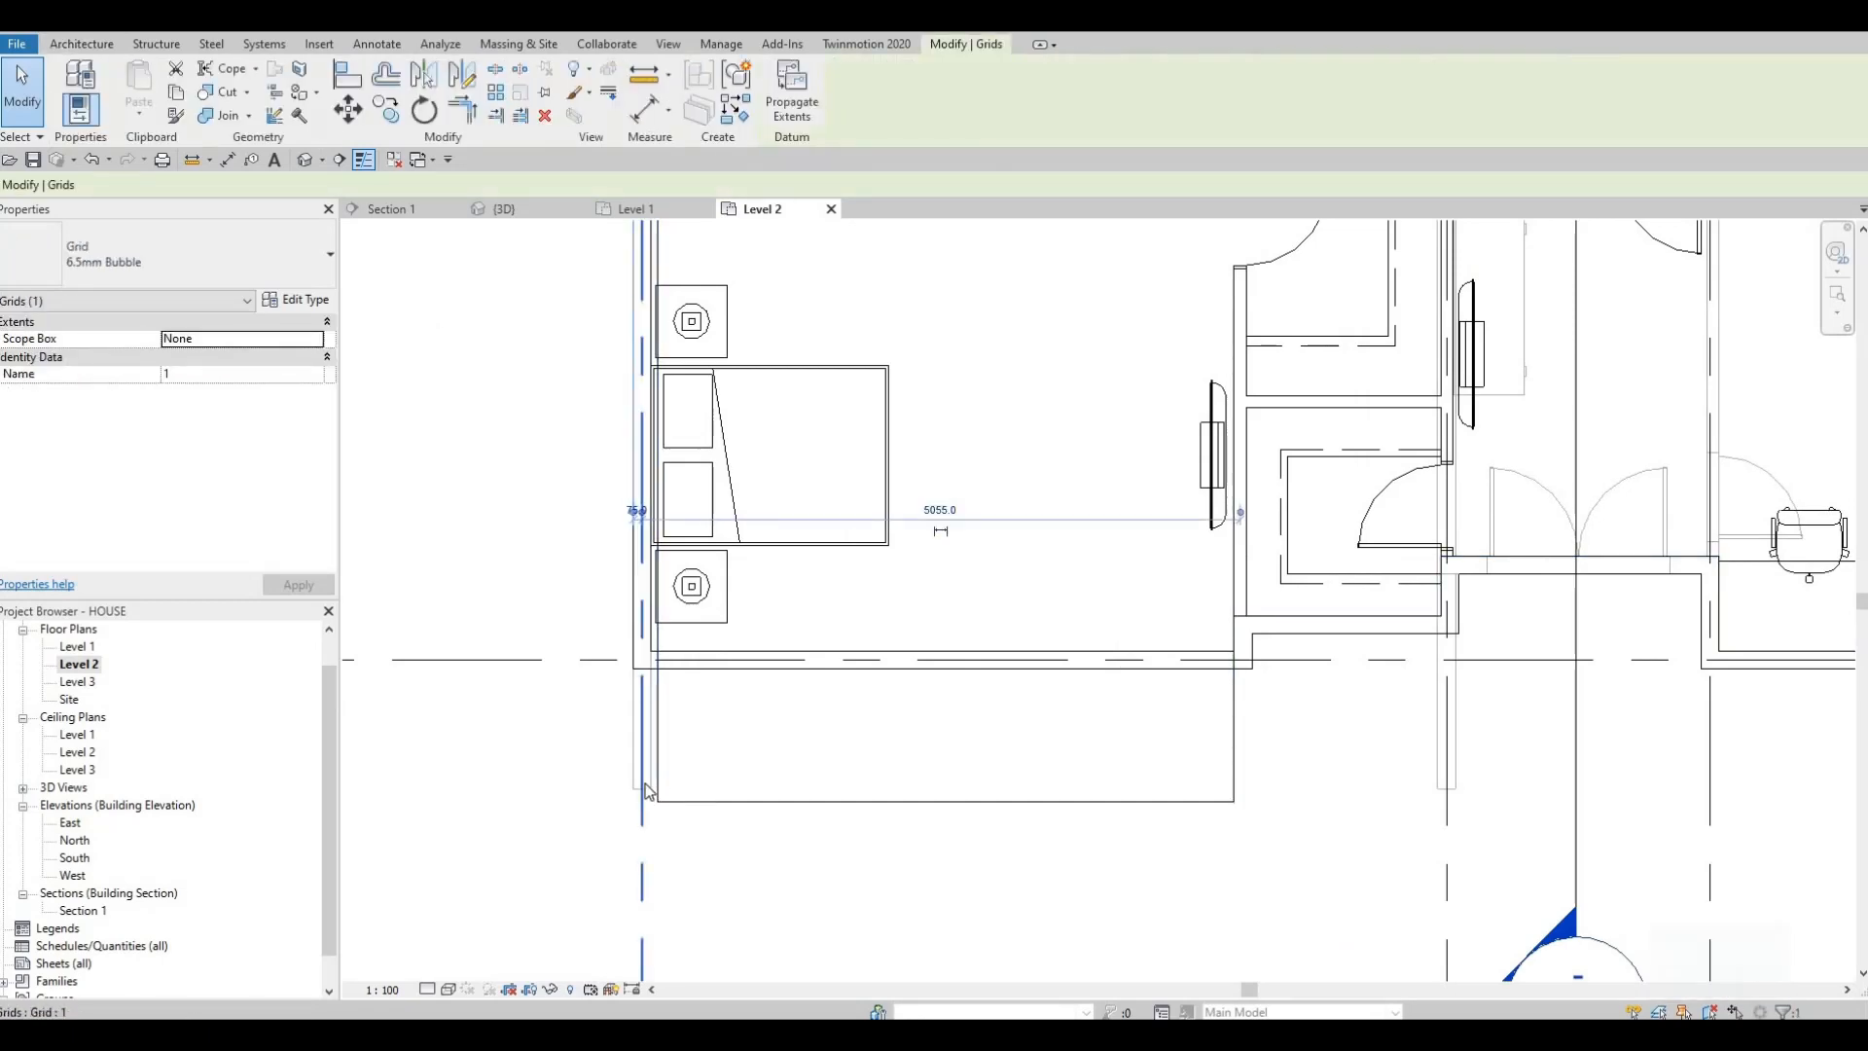
pyautogui.press('Escape')
pyautogui.click(647, 791)
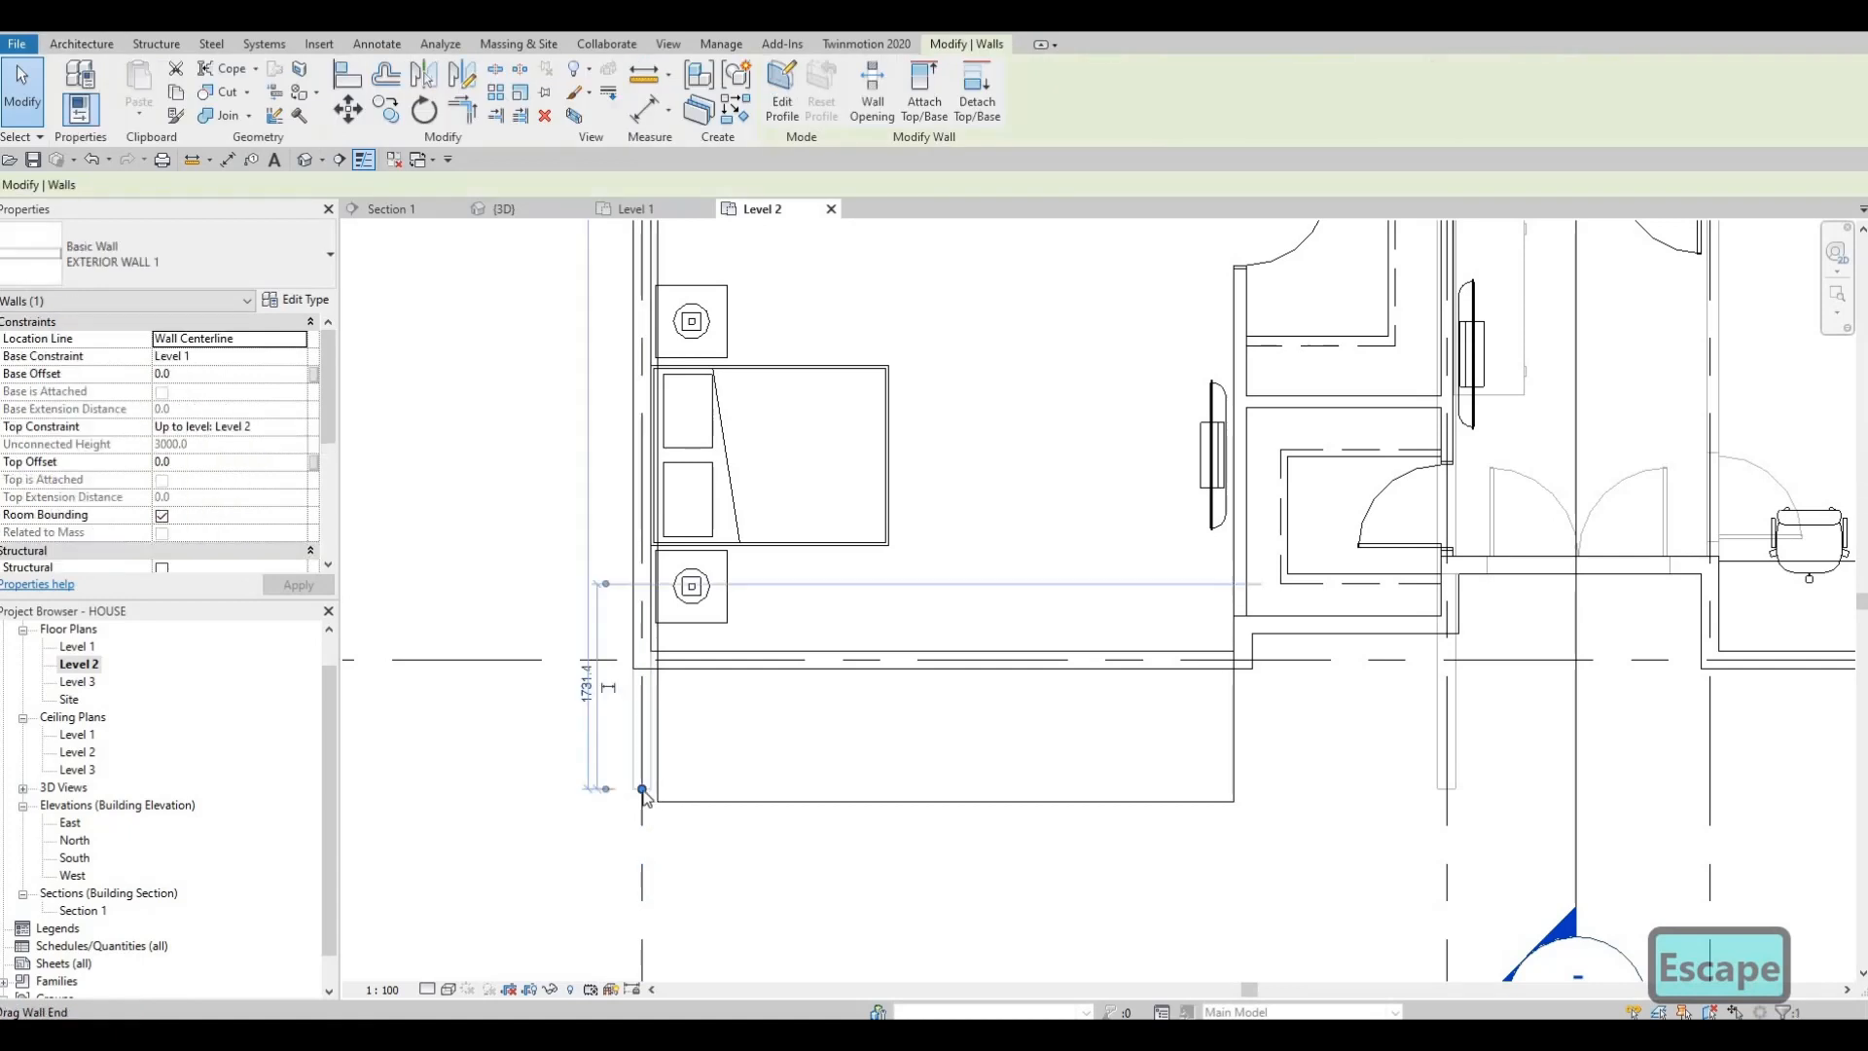
pyautogui.moveTo(642, 788)
pyautogui.mouseDown()
pyautogui.moveTo(664, 842)
pyautogui.moveTo(656, 804)
pyautogui.mouseUp()
pyautogui.scroll(4, 656, 804)
pyautogui.press('Escape')
pyautogui.press('Escape')
# - Align the south end of the Level 1 west exterior wall with the south balcony's outer edge
pyautogui.press('a')
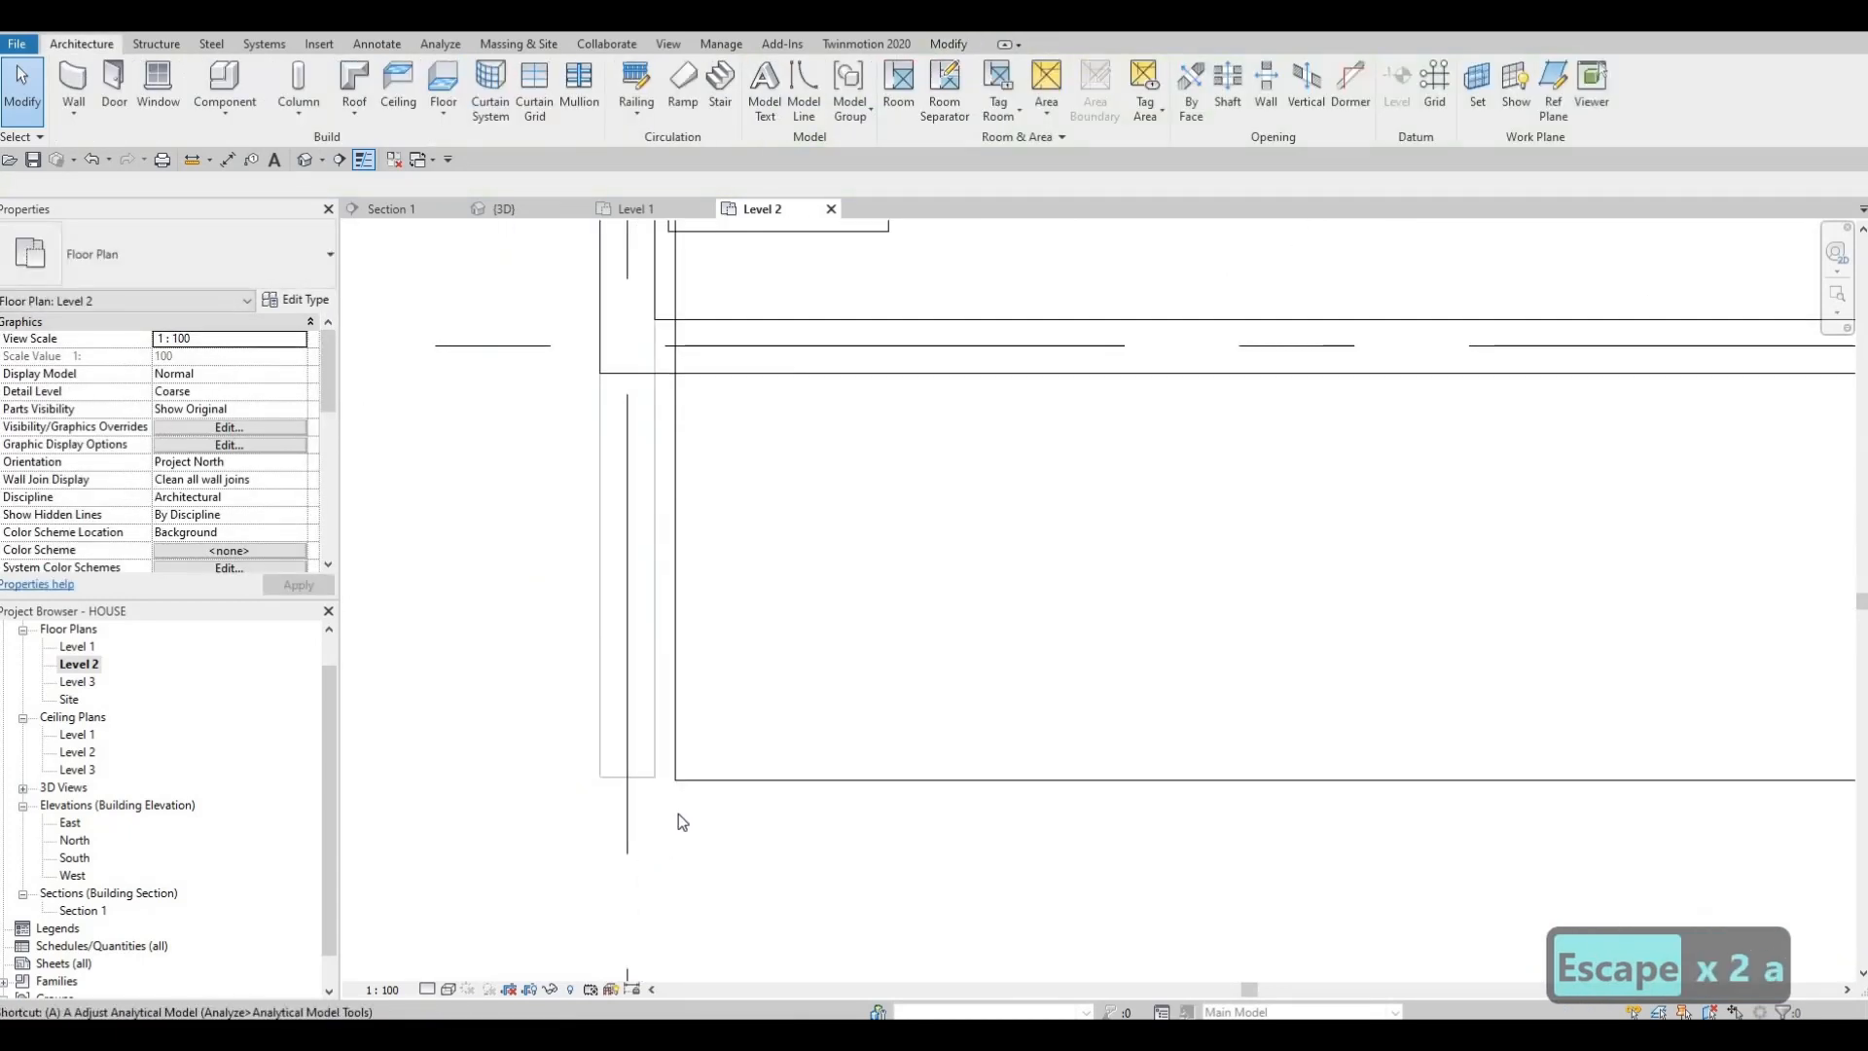
pyautogui.press('l')
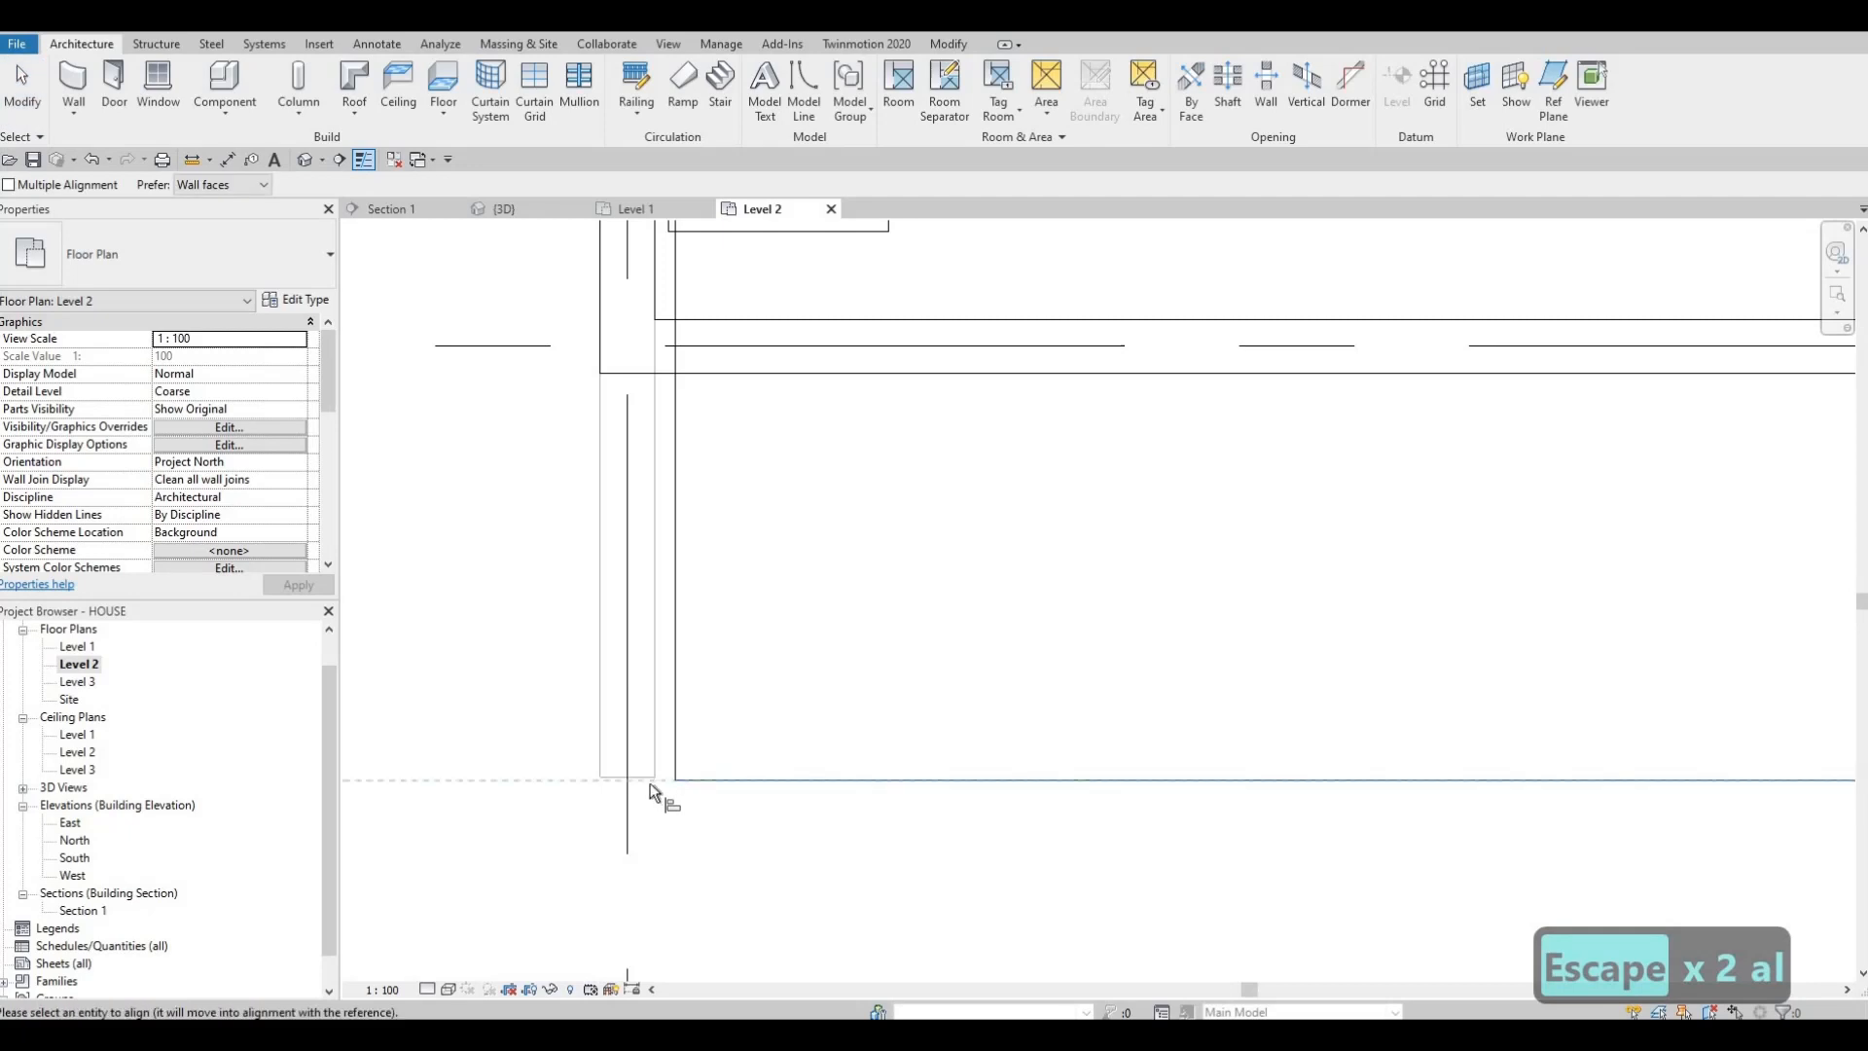
pyautogui.press('Escape')
pyautogui.scroll(-5, 1084, 794)
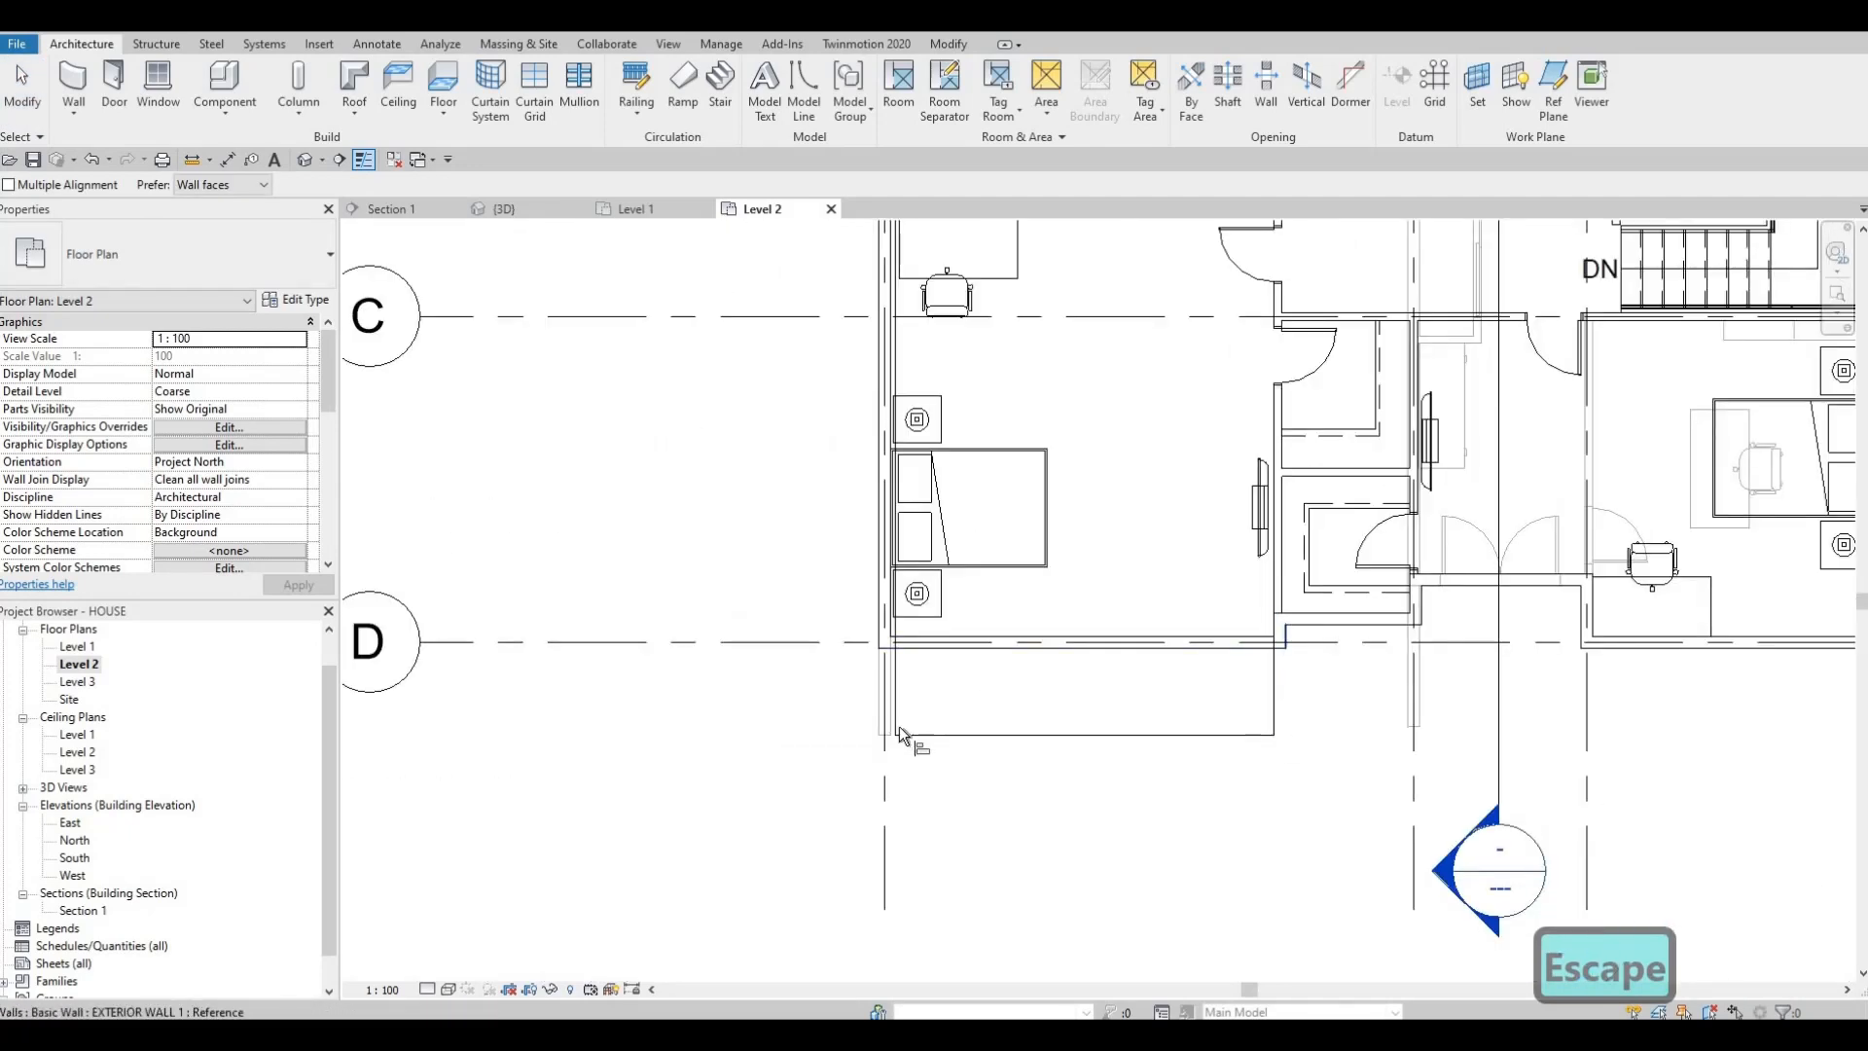
pyautogui.press('Escape')
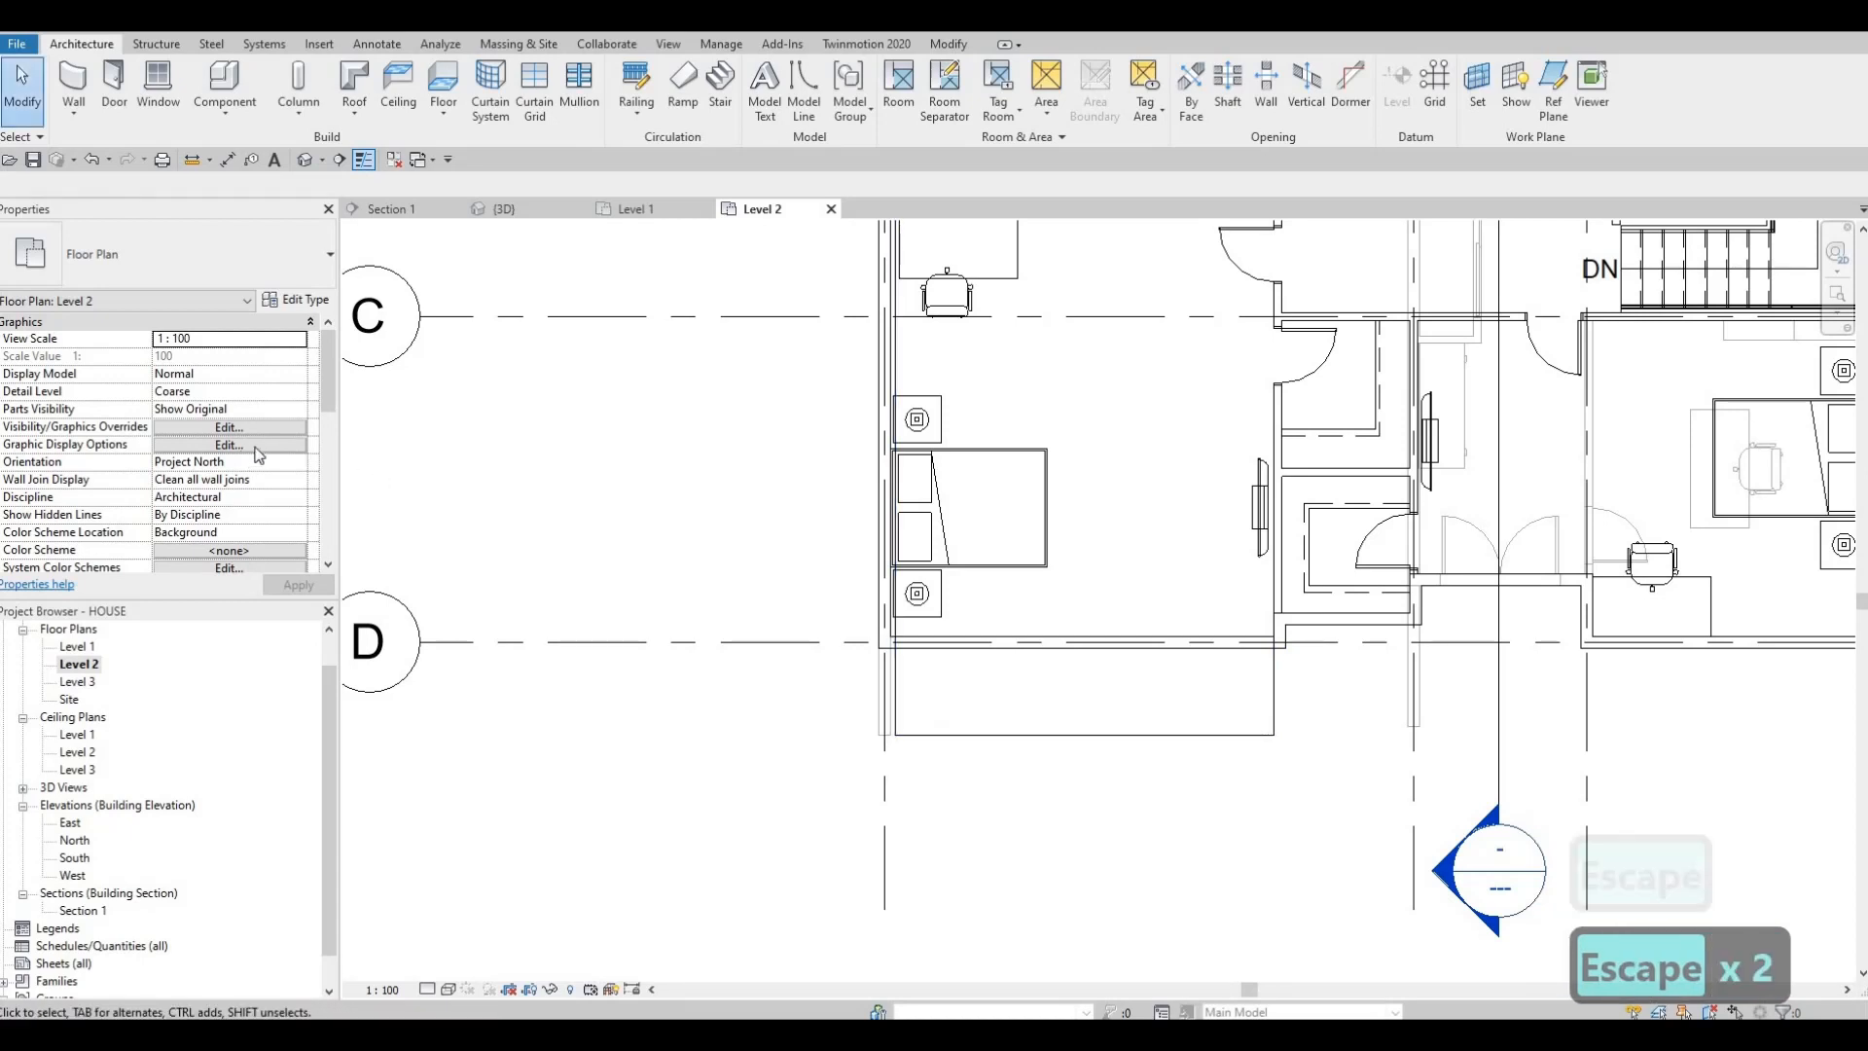
# - Align the south end of the Level 1 wall at grid 2 with the south balcony's outer edge
pyautogui.scroll(-4, 1005, 583)
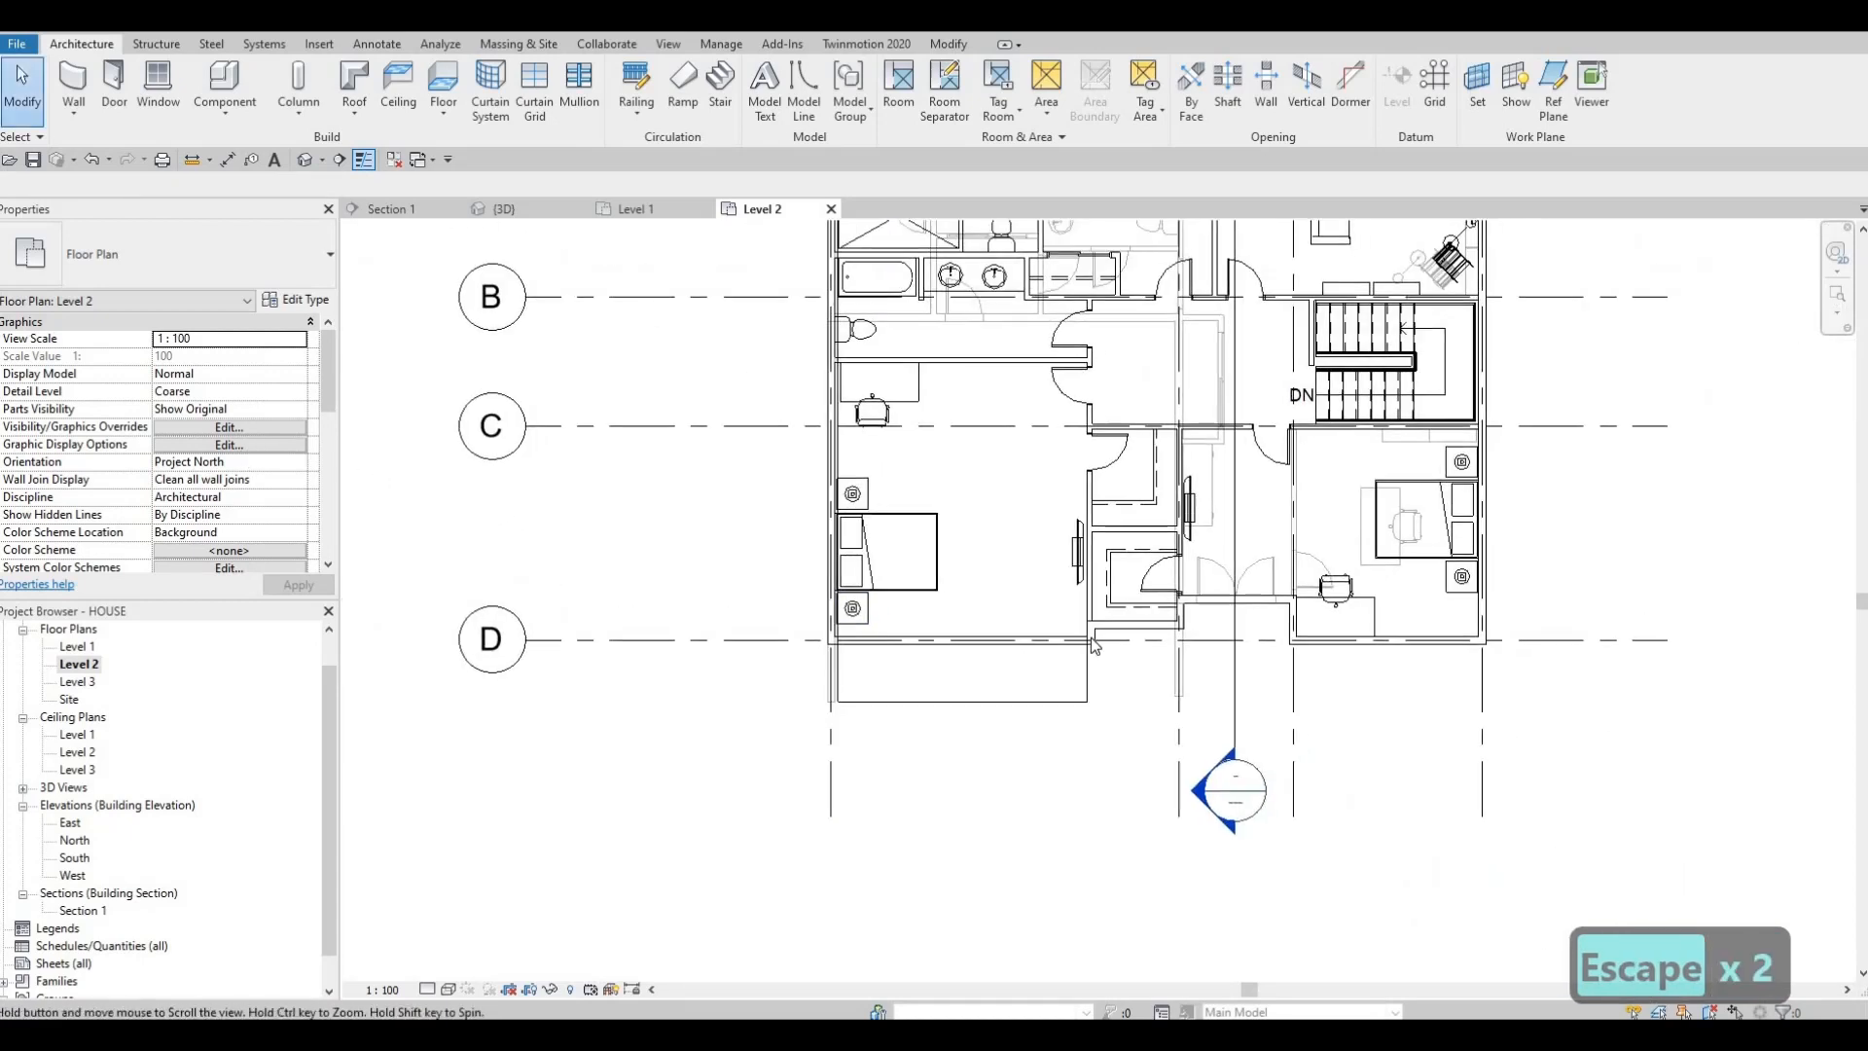
pyautogui.scroll(5, 1348, 691)
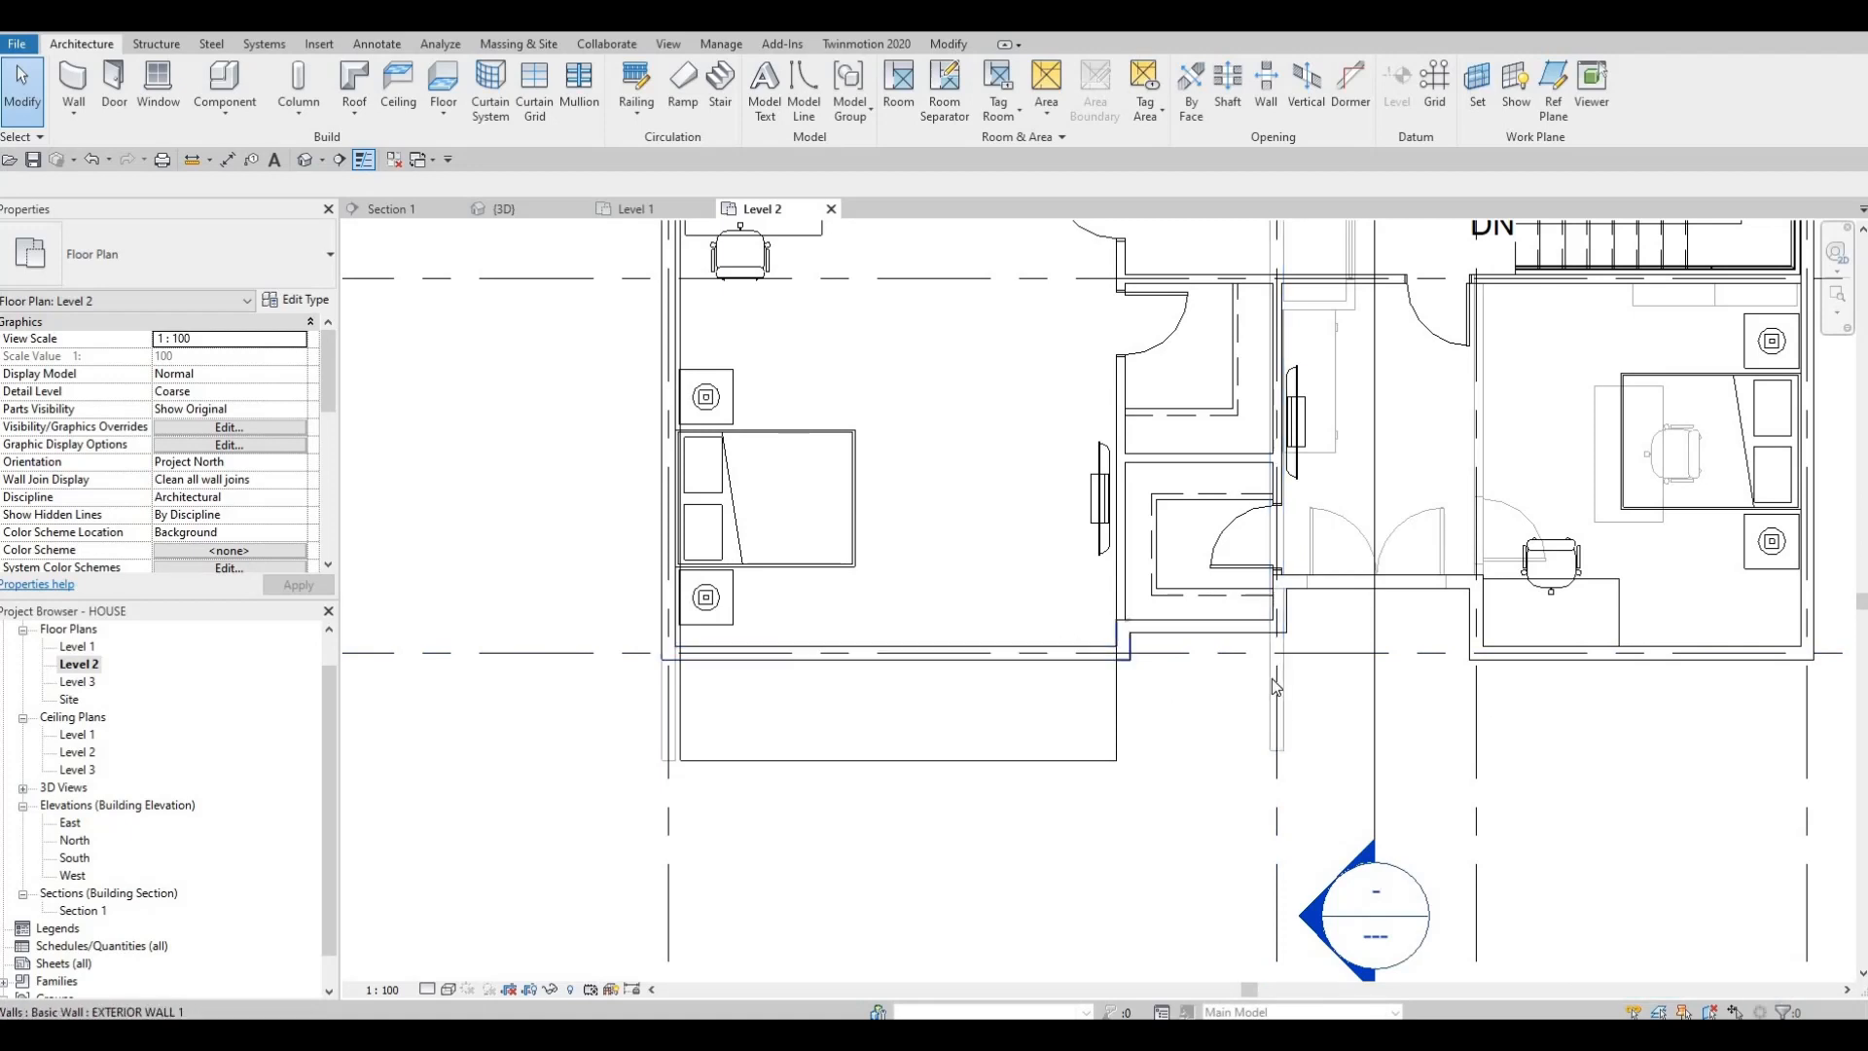
pyautogui.press('Escape')
pyautogui.press('Escape')
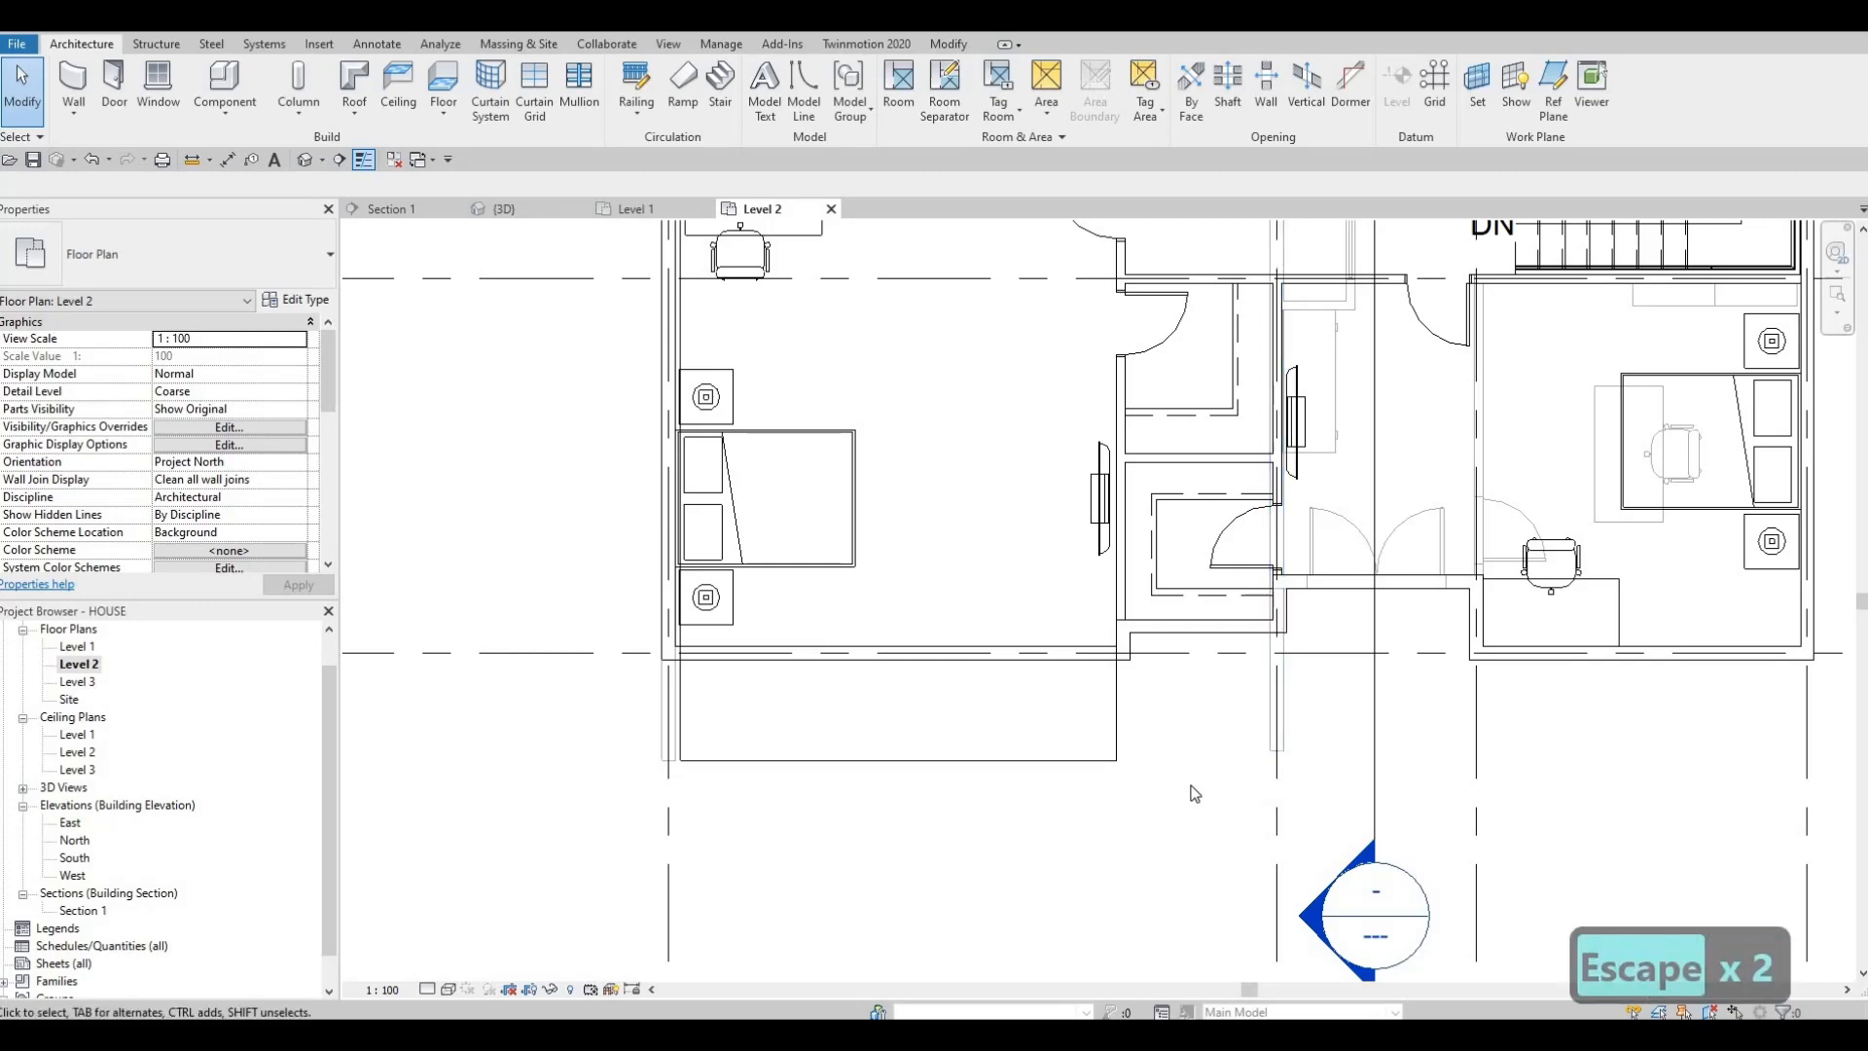
pyautogui.press('a')
pyautogui.press('l')
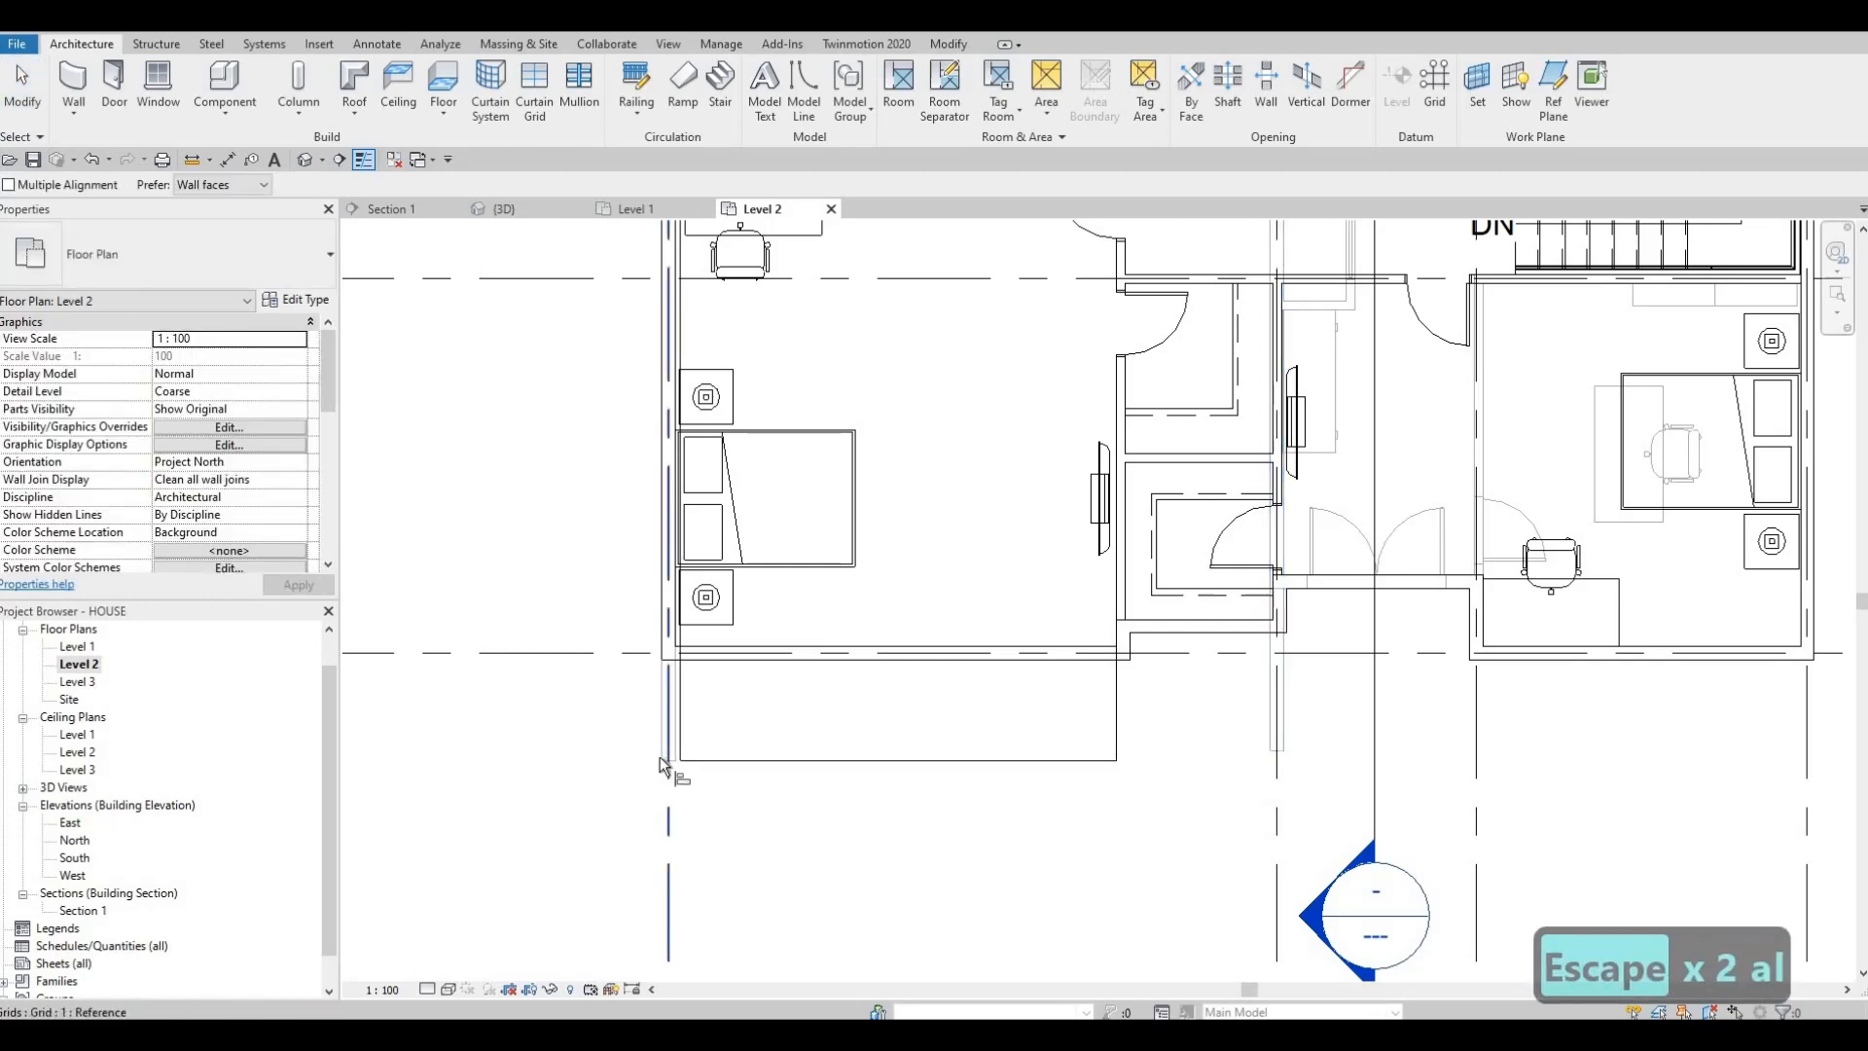
pyautogui.scroll(3, 672, 761)
pyautogui.scroll(-3, 1265, 757)
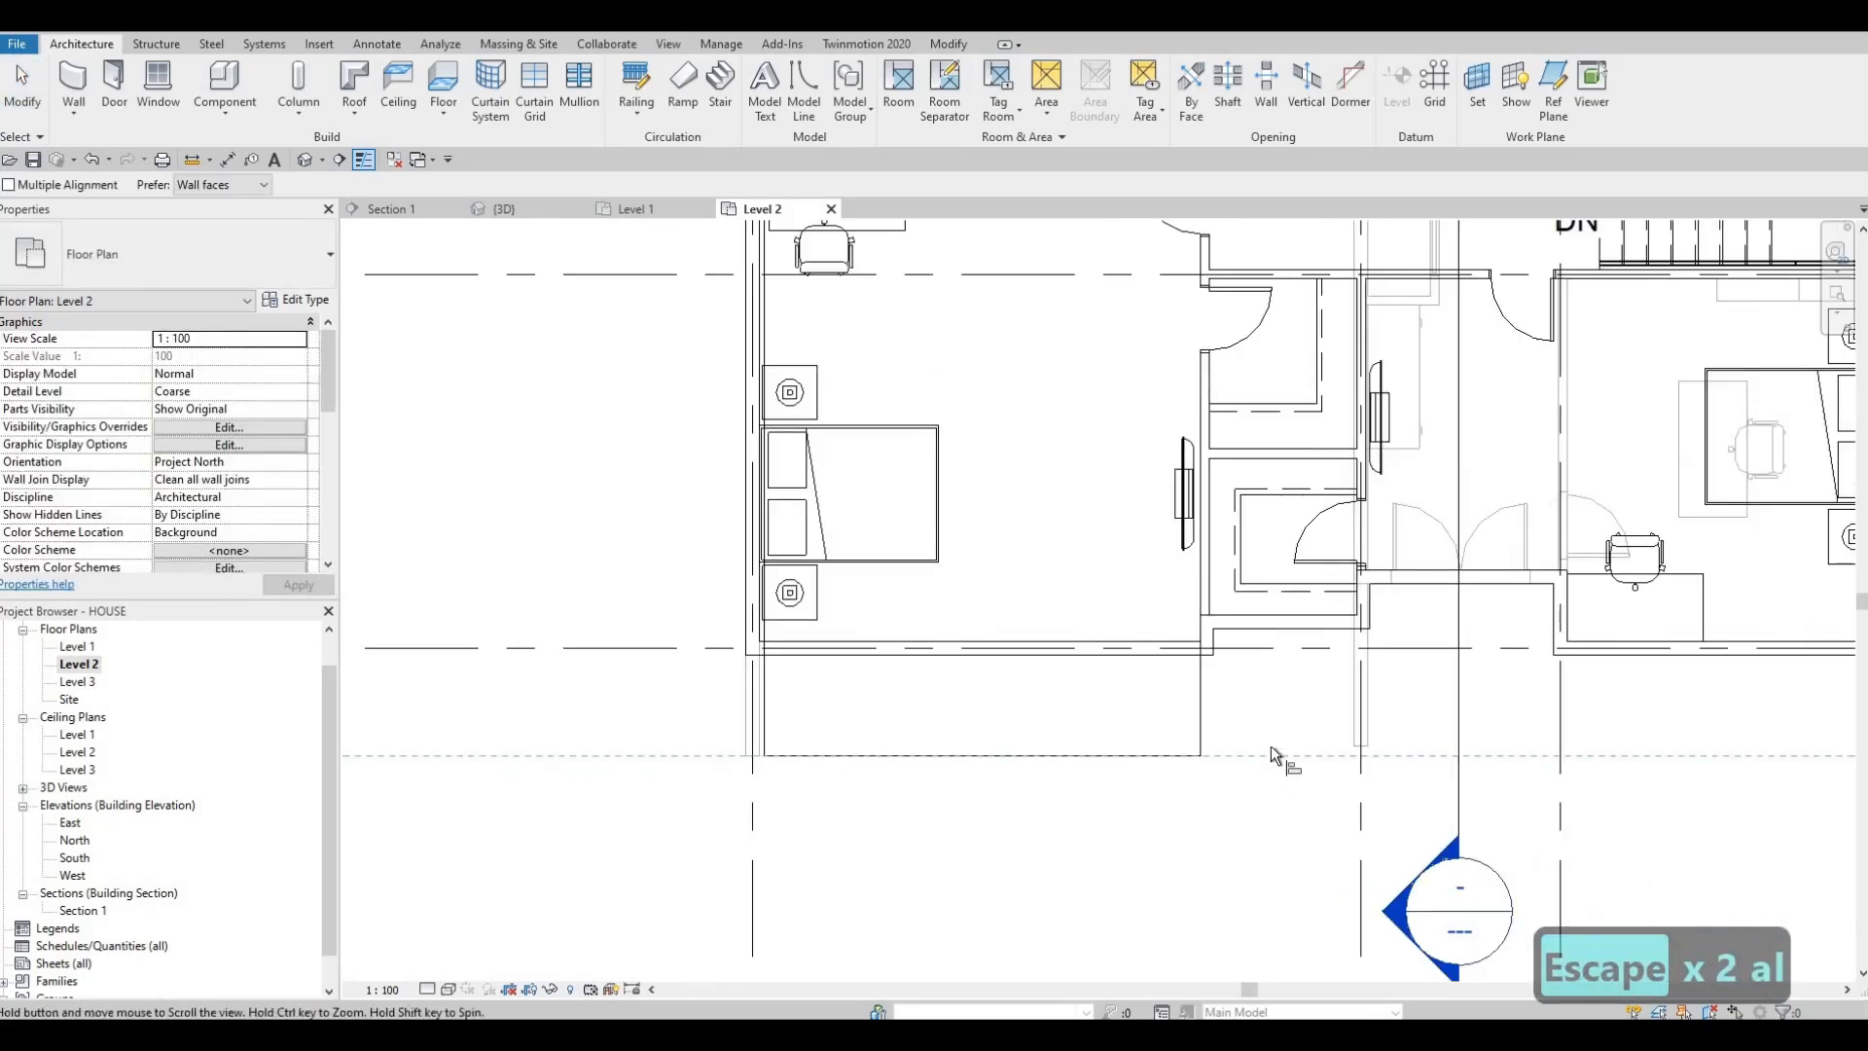
pyautogui.scroll(2, 1368, 746)
pyautogui.moveTo(1368, 746); pyautogui.dragTo(1093, 734, button='middle')
pyautogui.click(1265, 733)
pyautogui.press('Escape')
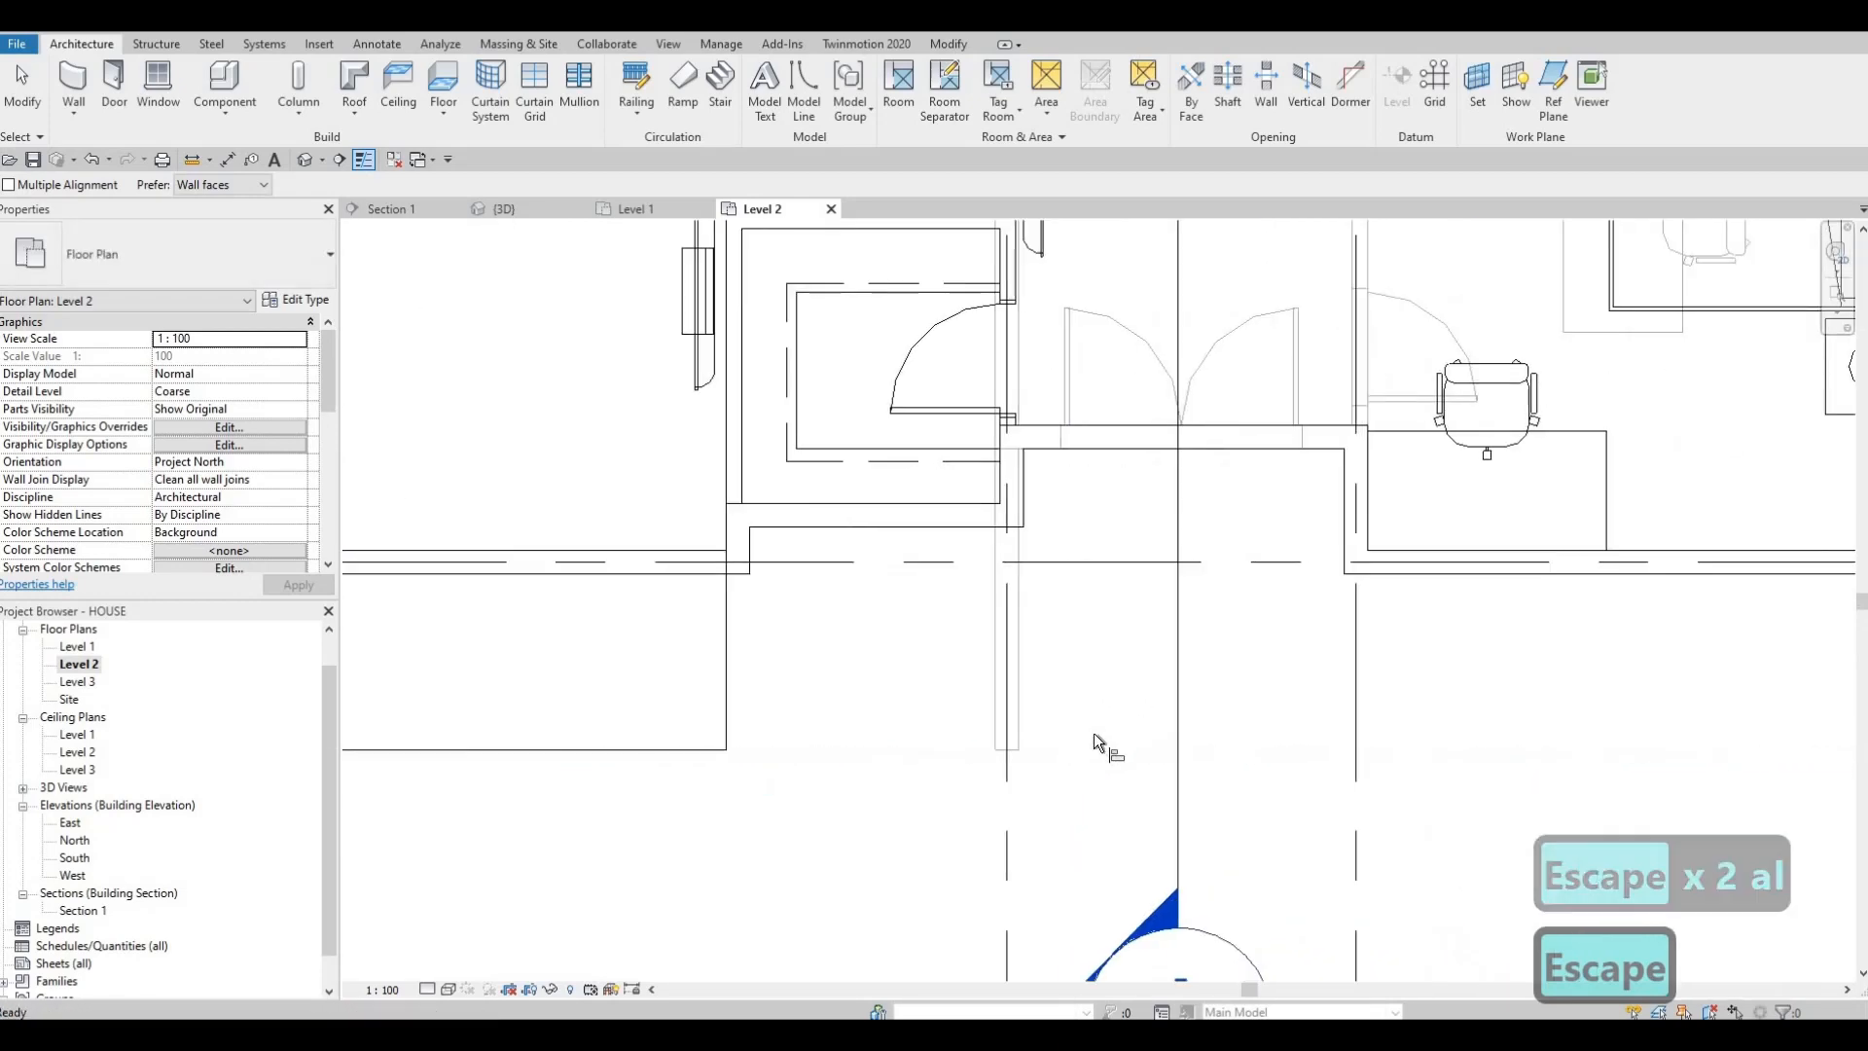
pyautogui.scroll(-5, 1093, 733)
pyautogui.press('Escape')
pyautogui.press('Escape')
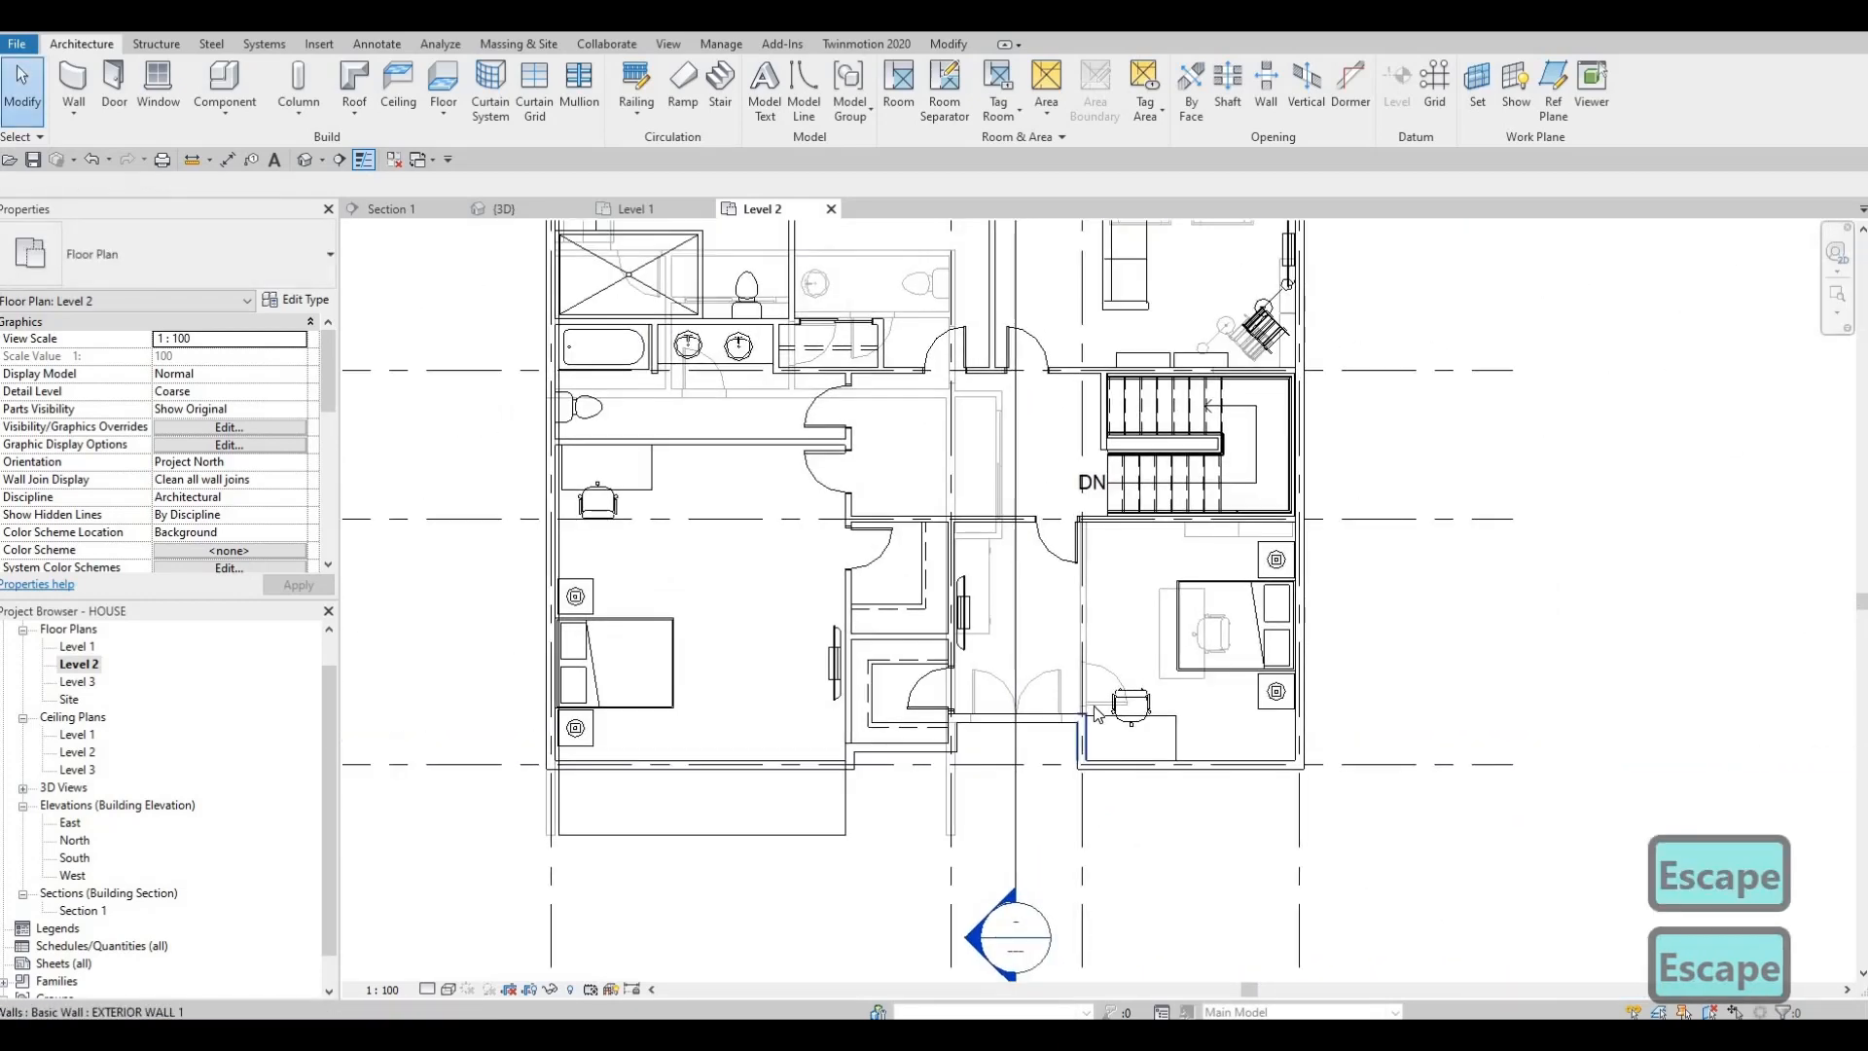
# - Set the Level 2 plan's underlay base level to None
pyautogui.scroll(2, 1133, 717)
pyautogui.scroll(-3, 1080, 751)
pyautogui.moveTo(1058, 582); pyautogui.dragTo(1049, 658, button='middle')
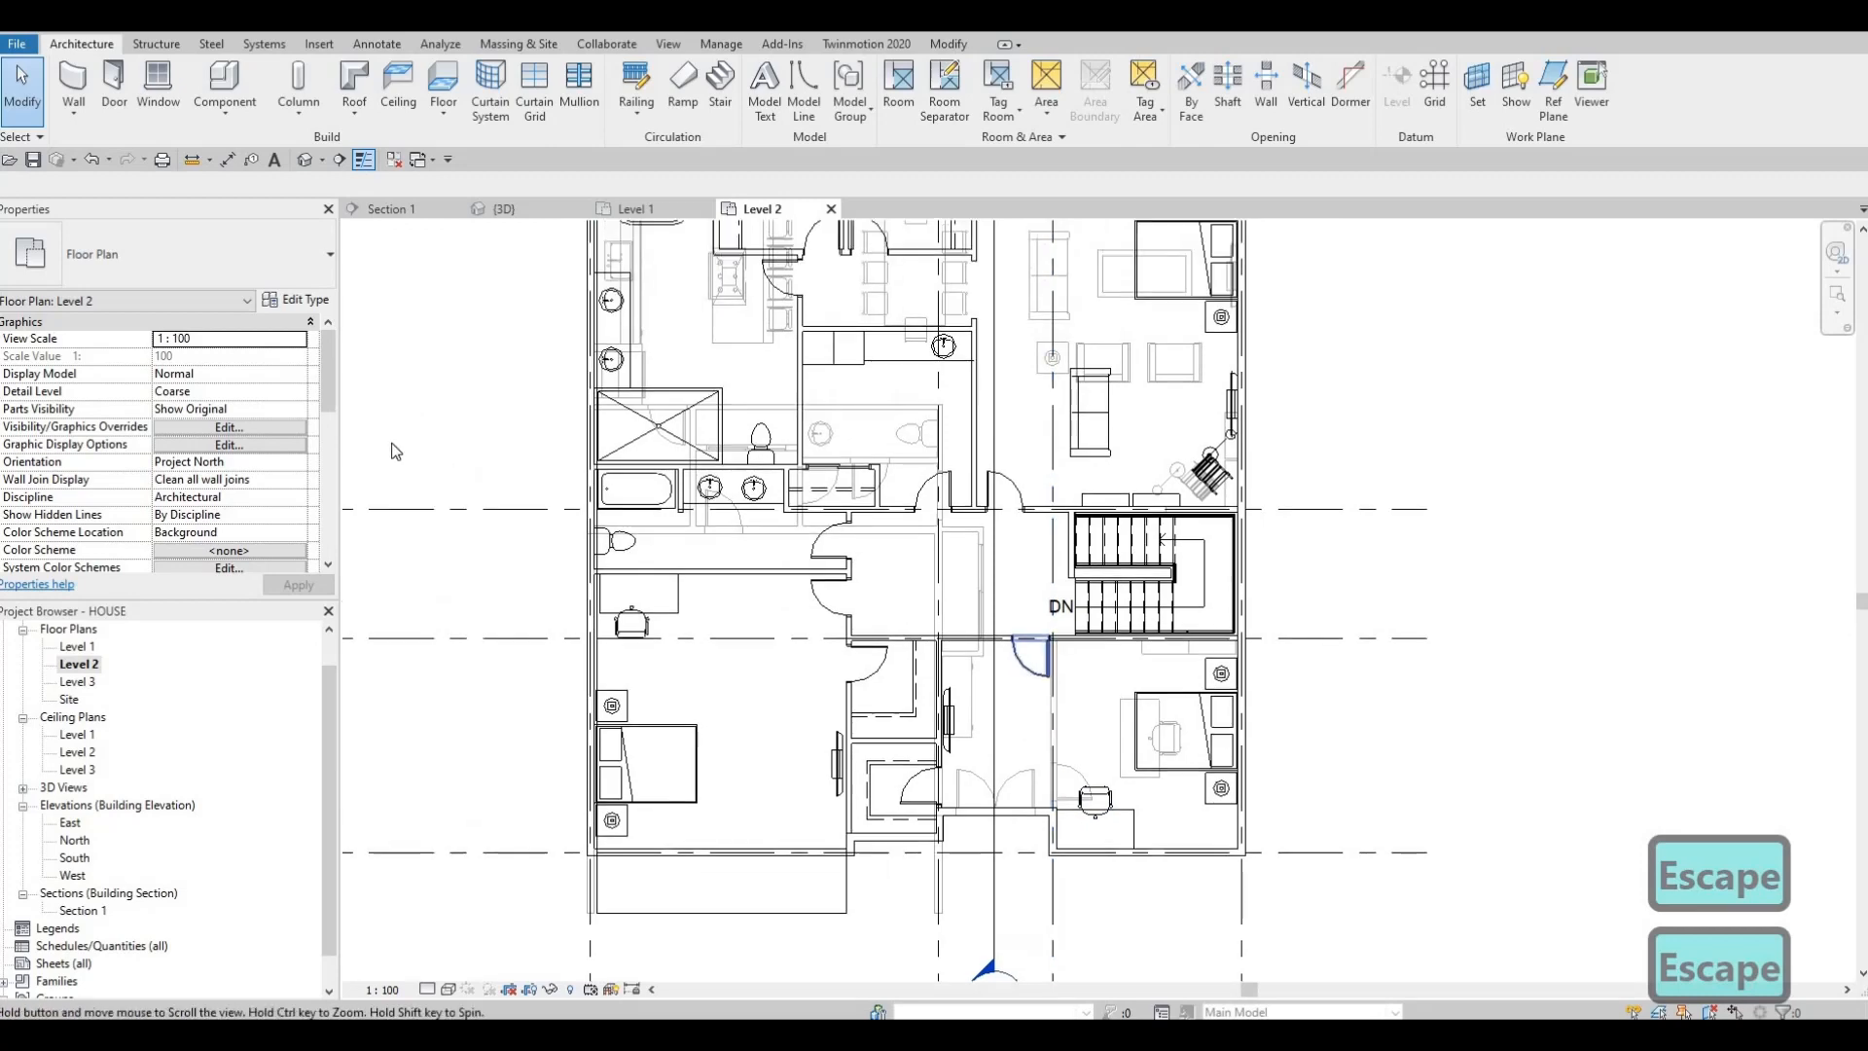
pyautogui.scroll(-7, 222, 463)
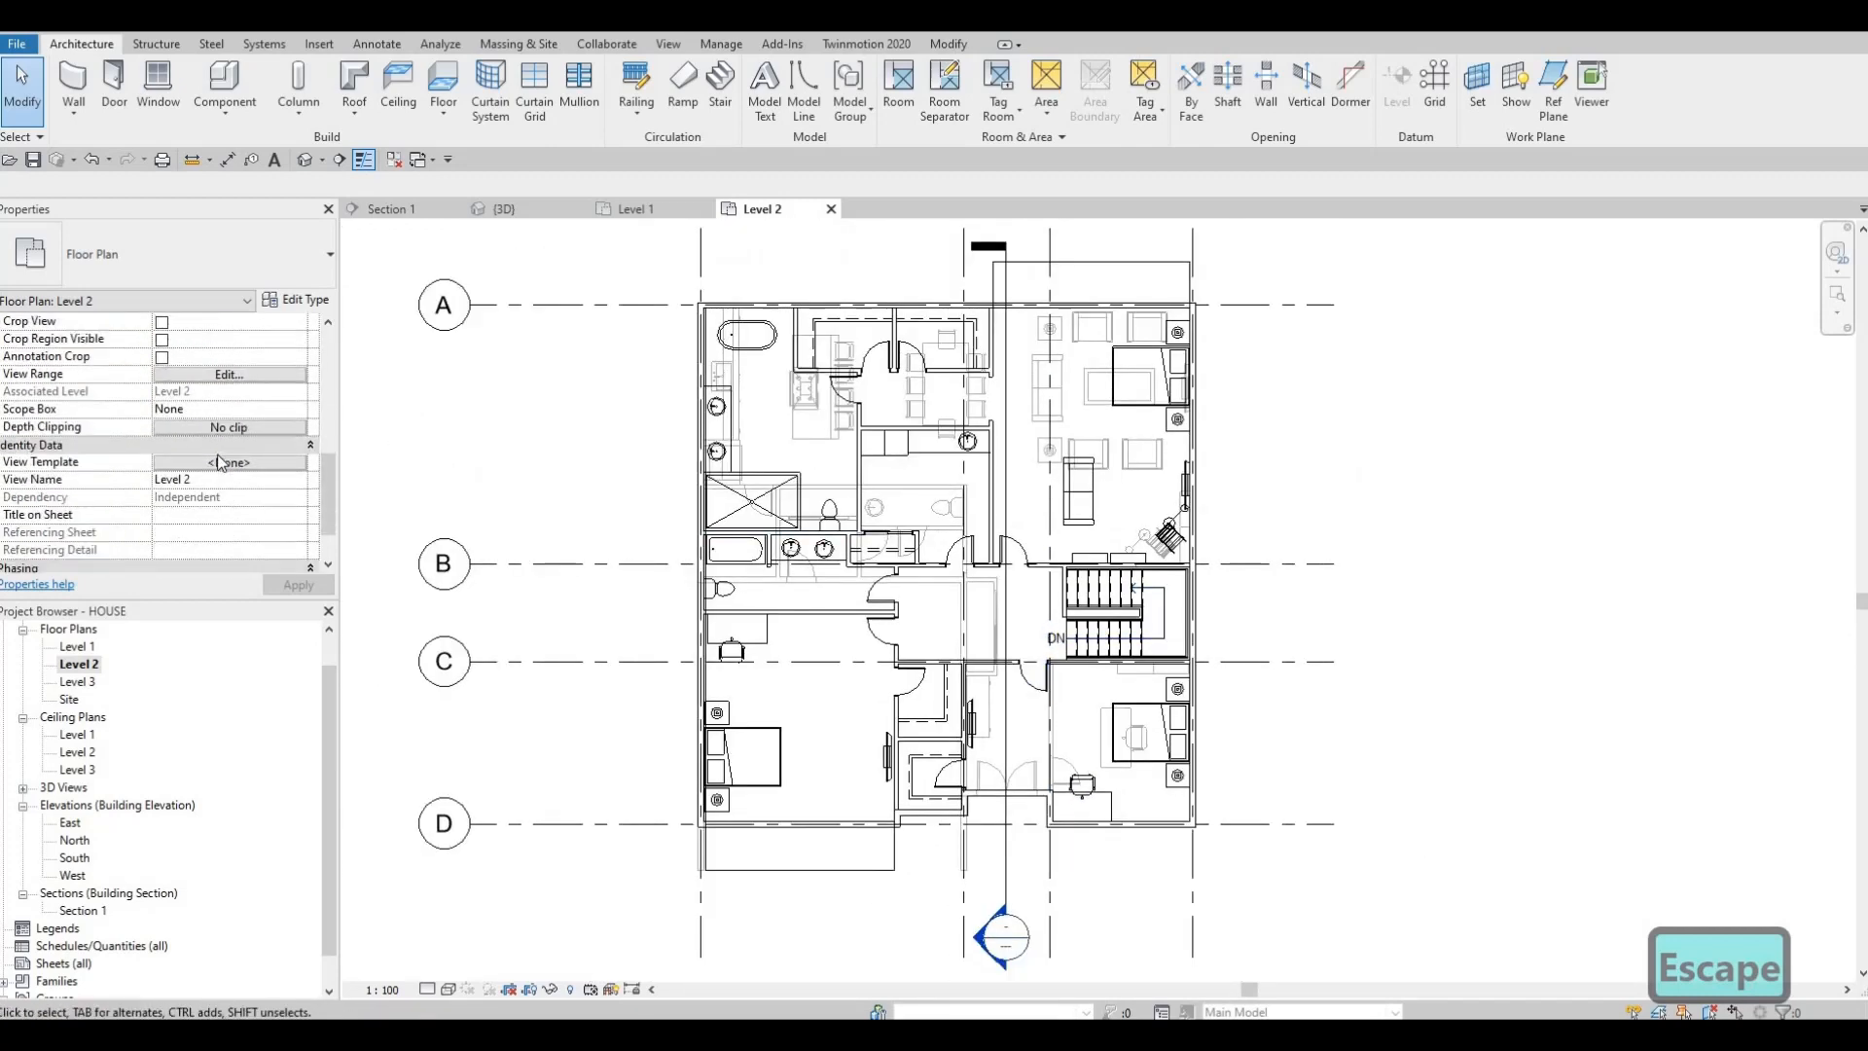
pyautogui.scroll(4, 222, 463)
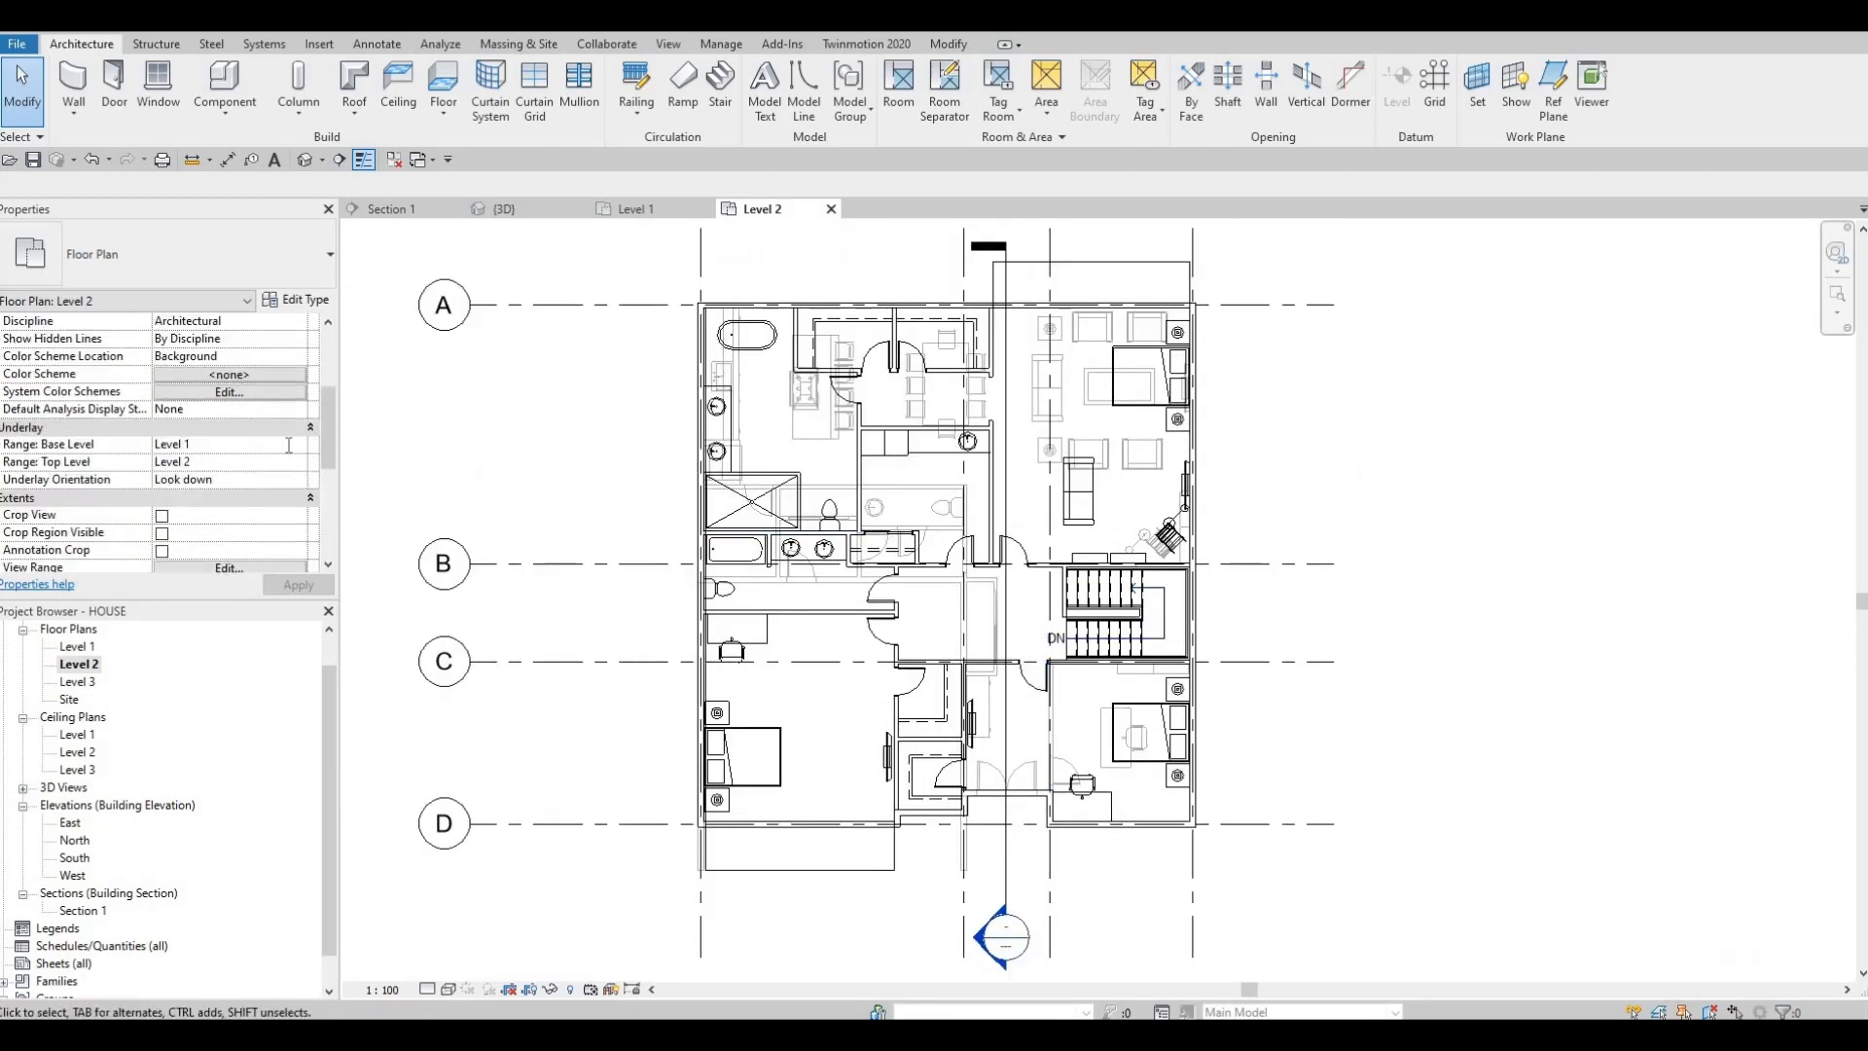
pyautogui.click(182, 464)
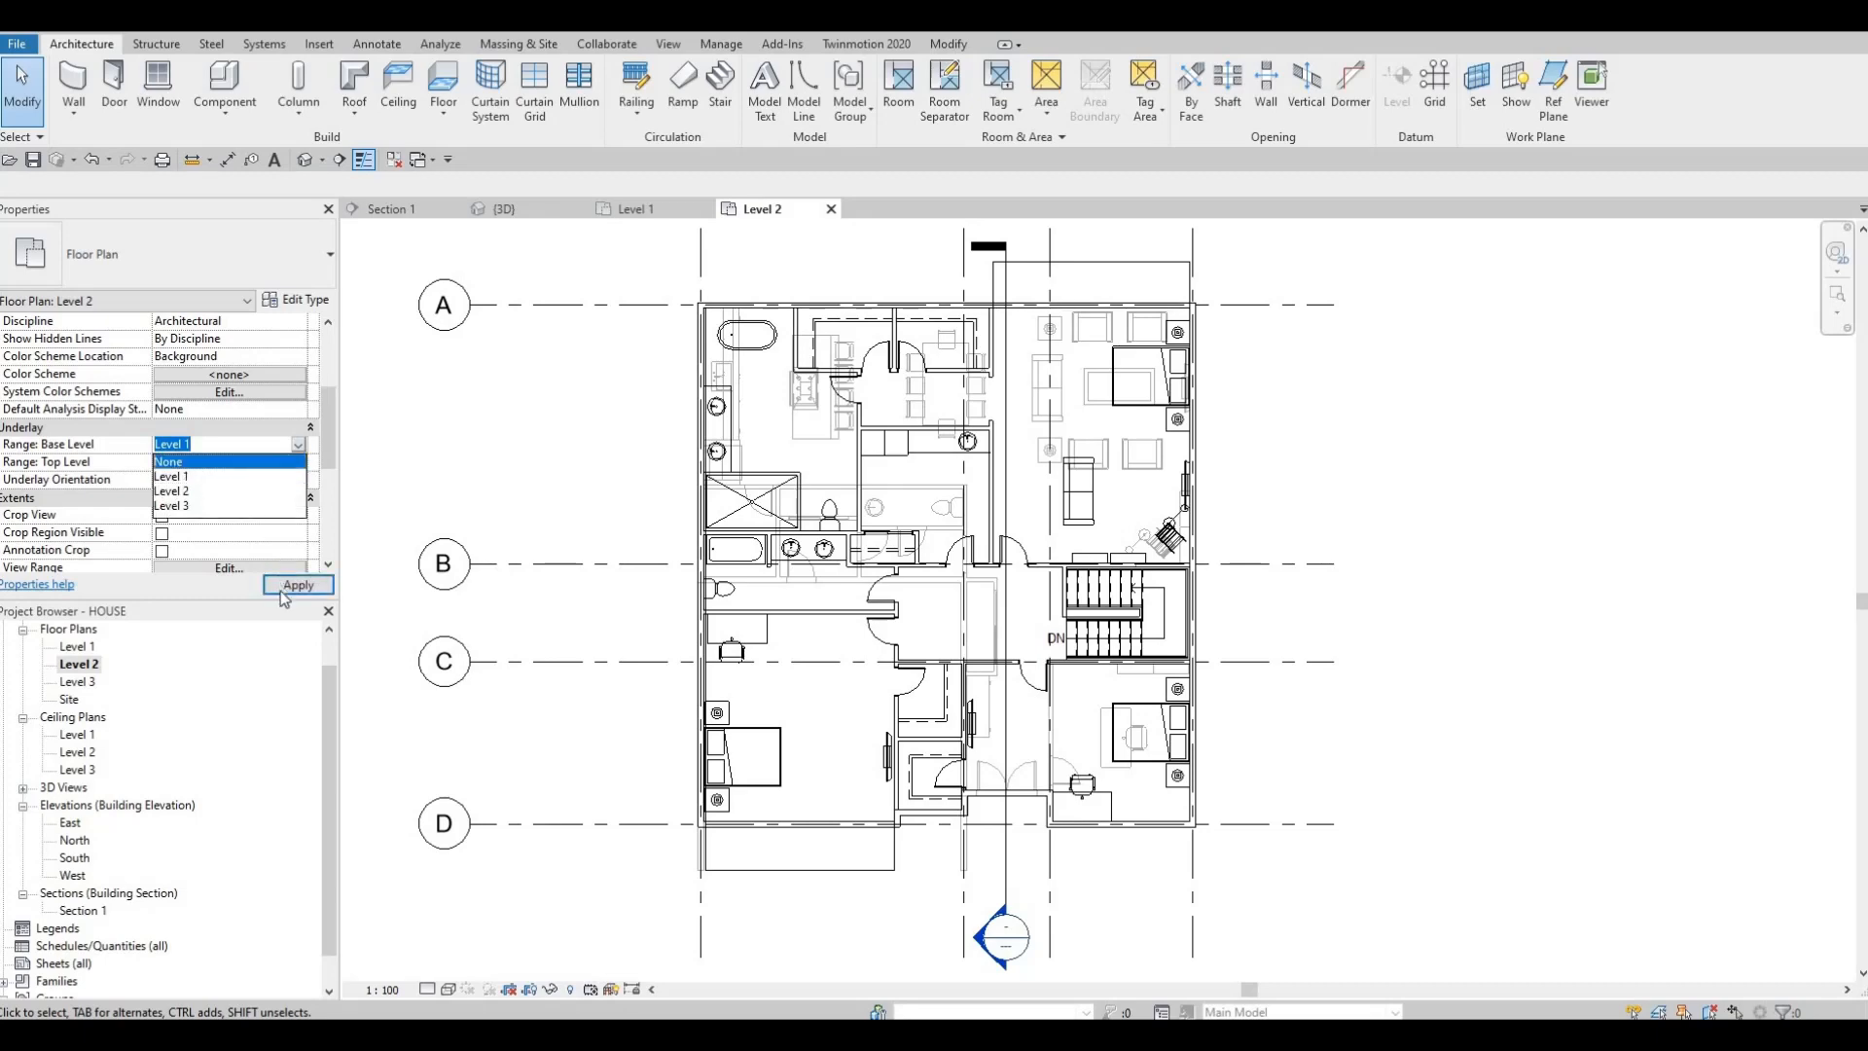
pyautogui.click(280, 587)
pyautogui.scroll(-2, 698, 706)
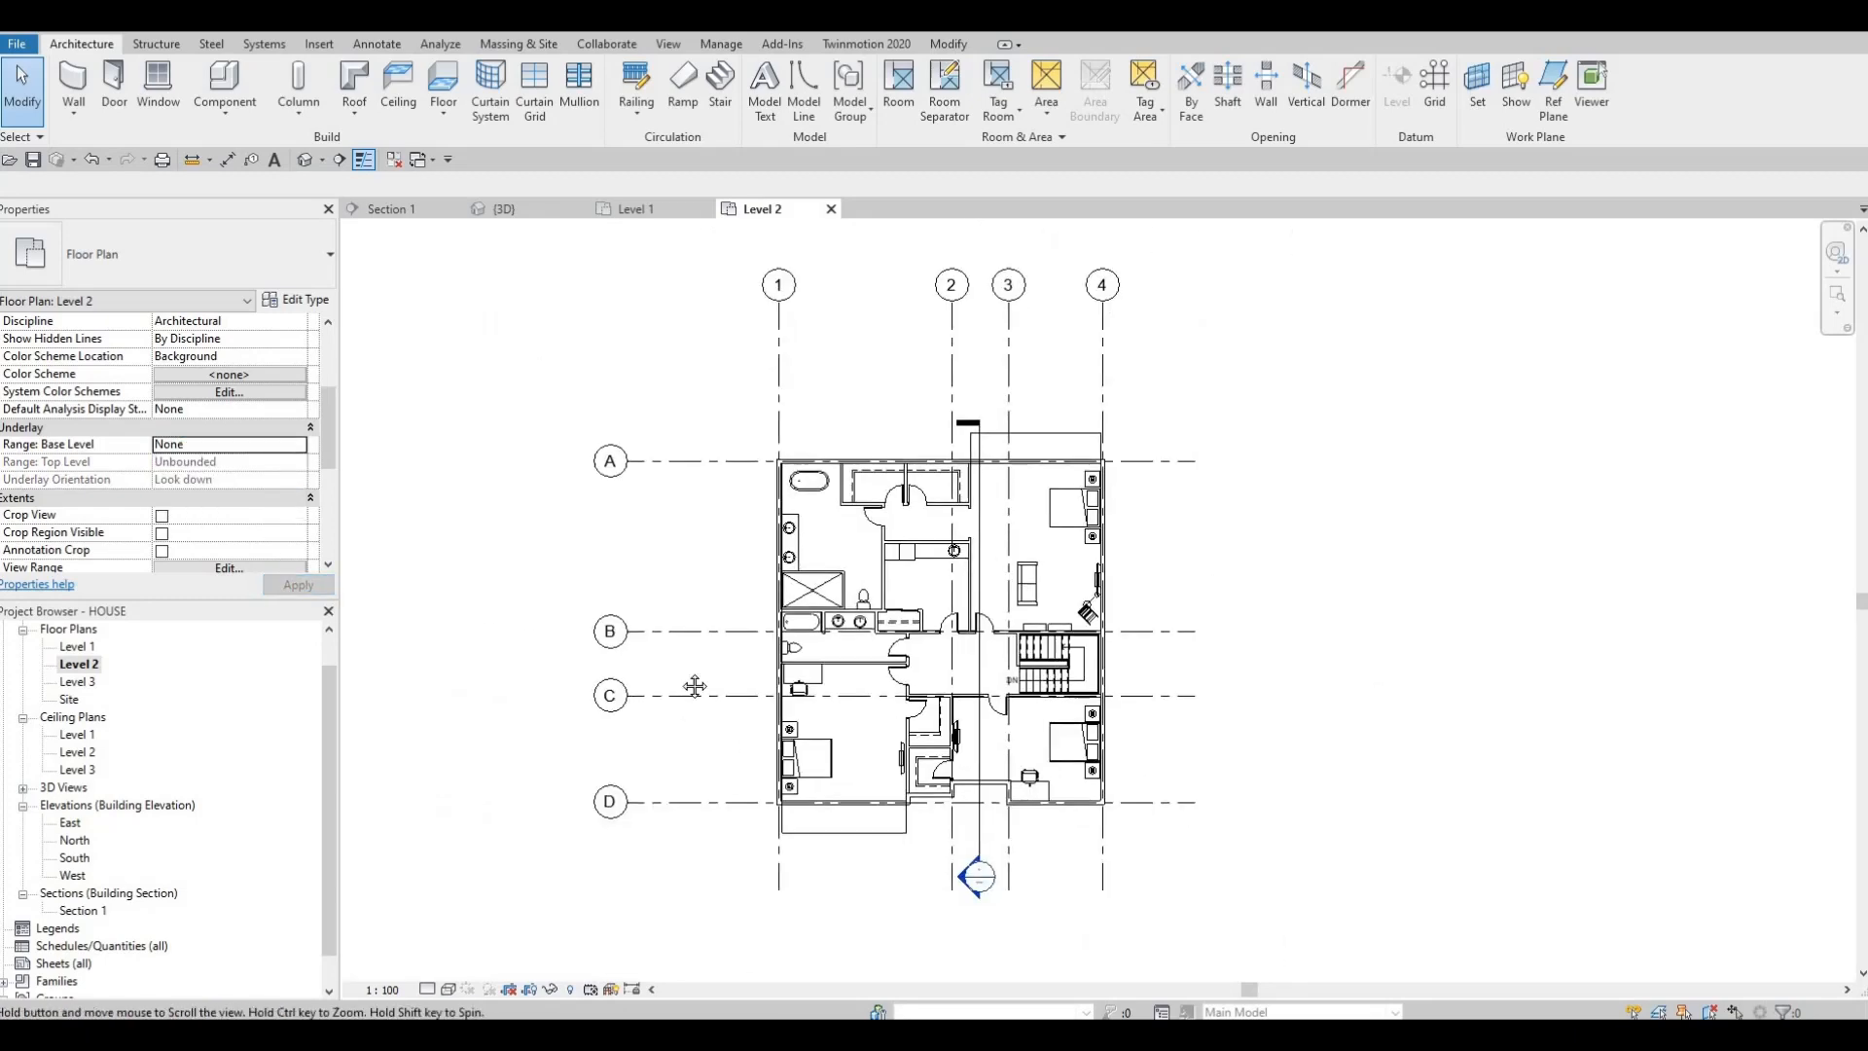
pyautogui.press('Escape')
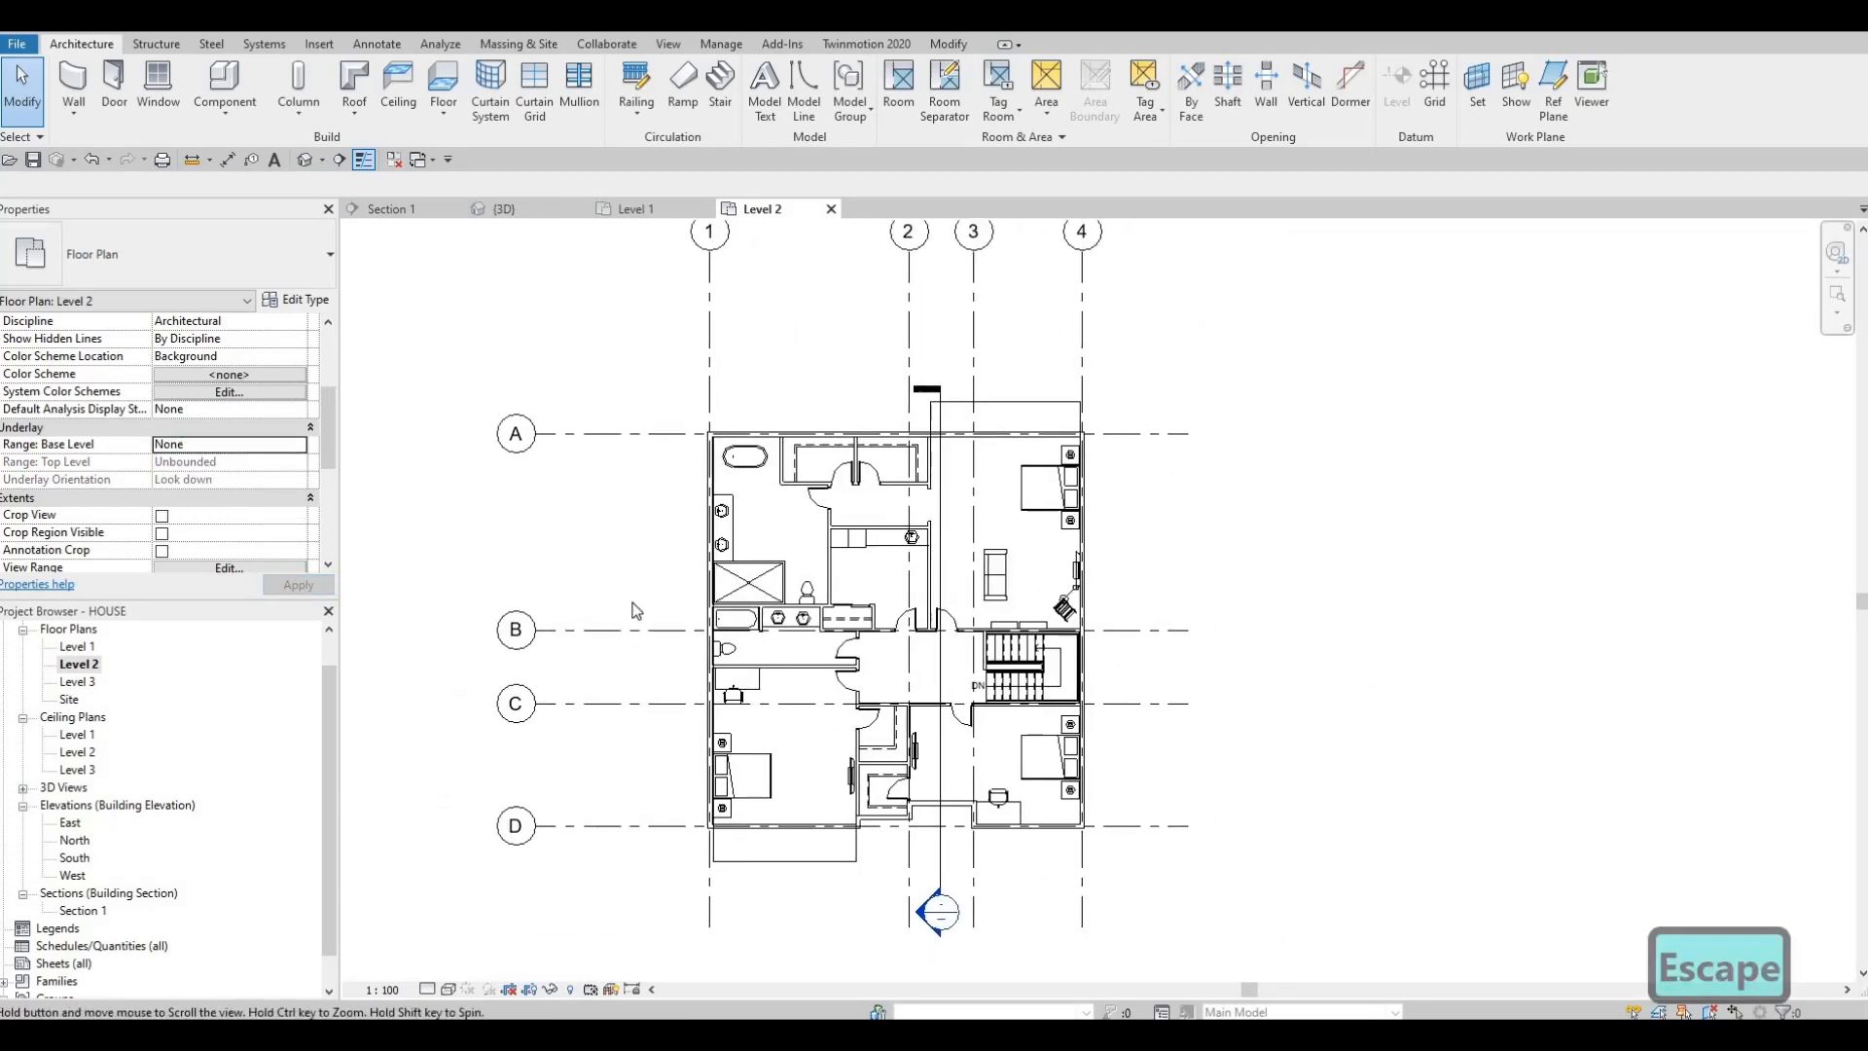